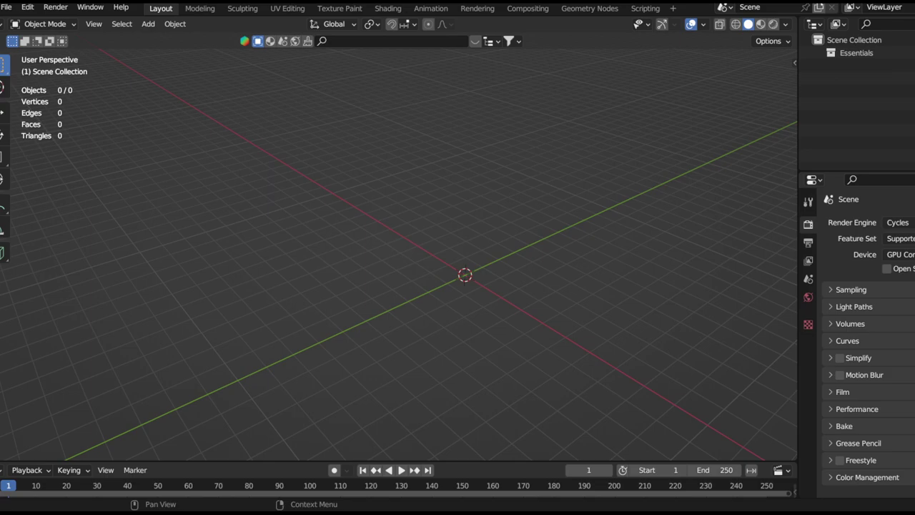
# Paste the copied tree picture into the scene as a reference image
pyautogui.keyDown('alt'); pyautogui.keyDown('shift'); pyautogui.moveTo(366, 266); pyautogui.dragTo(382, 278); pyautogui.keyUp('shift'); pyautogui.keyUp('alt')
pyautogui.keyDown('ctrl'); pyautogui.moveTo(382, 278); pyautogui.dragTo(404, 253, button='middle'); pyautogui.keyUp('ctrl')
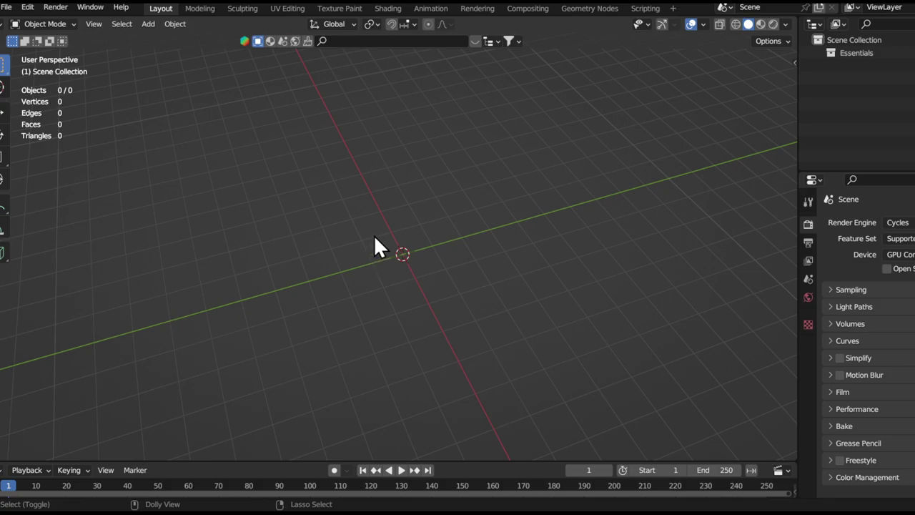
pyautogui.hotkey('ctrl', 'v')
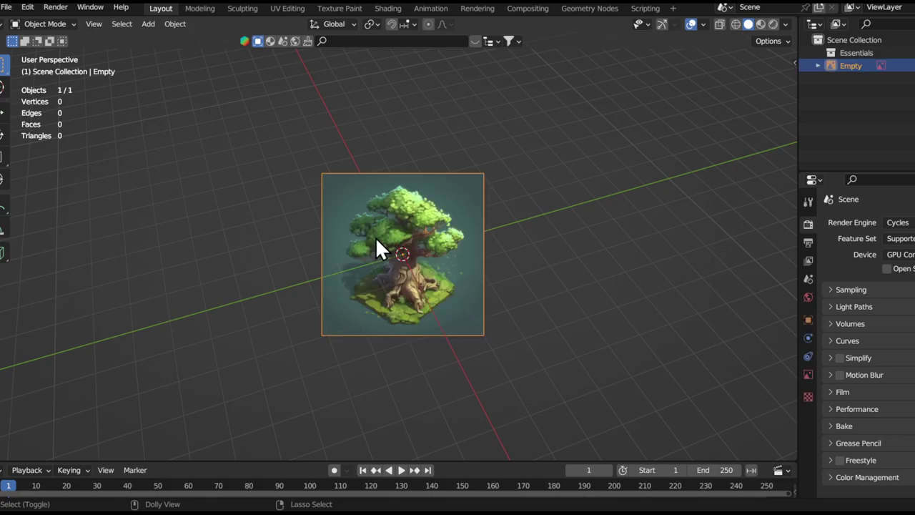
# Clear the reference image's rotation and stand it upright by rotating it 90° around the global X axis
pyautogui.hotkey('alt', 'r')
pyautogui.moveTo(400, 236); pyautogui.dragTo(437, 312, button='middle')
pyautogui.keyDown('alt'); pyautogui.moveTo(435, 306); pyautogui.dragTo(429, 308); pyautogui.keyUp('alt')
pyautogui.keyDown('ctrl'); pyautogui.keyDown('alt'); pyautogui.moveTo(429, 308); pyautogui.dragTo(454, 195); pyautogui.keyUp('alt'); pyautogui.keyUp('ctrl')
pyautogui.keyDown('ctrl'); pyautogui.keyDown('alt'); pyautogui.moveTo(399, 166); pyautogui.dragTo(473, 253); pyautogui.keyUp('alt'); pyautogui.keyUp('ctrl')
pyautogui.moveTo(475, 254); pyautogui.dragTo(423, 230, button='middle')
pyautogui.write('rx90')
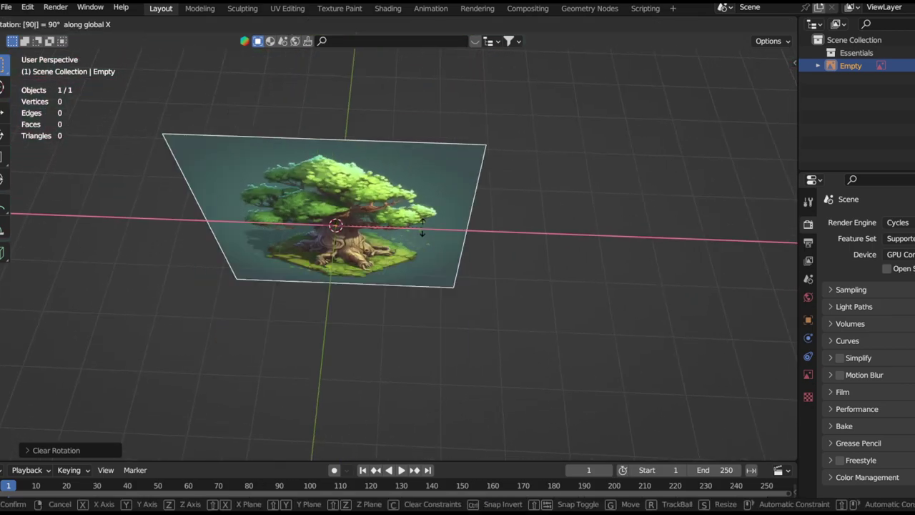
pyautogui.press('Return')
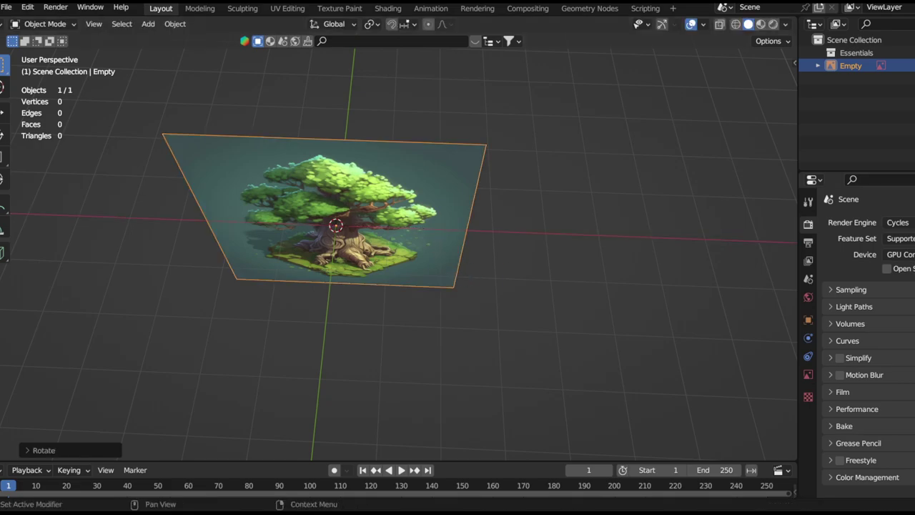
pyautogui.moveTo(320, 352); pyautogui.dragTo(331, 233, button='middle')
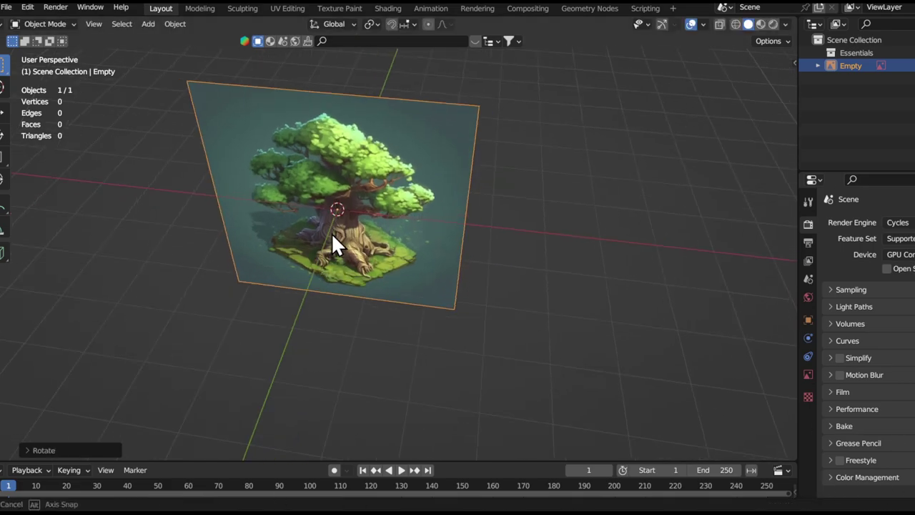
# Move the reference image horizontally away behind the origin and adjust its height along Z above the ground
pyautogui.press('g')
pyautogui.hotkey('shift', 'z')
pyautogui.click(654, 179)
pyautogui.moveTo(654, 180); pyautogui.dragTo(509, 278, button='middle')
pyautogui.press('g')
pyautogui.press('z')
pyautogui.click(633, 104)
pyautogui.press('g')
pyautogui.press('z')
pyautogui.click(608, 206)
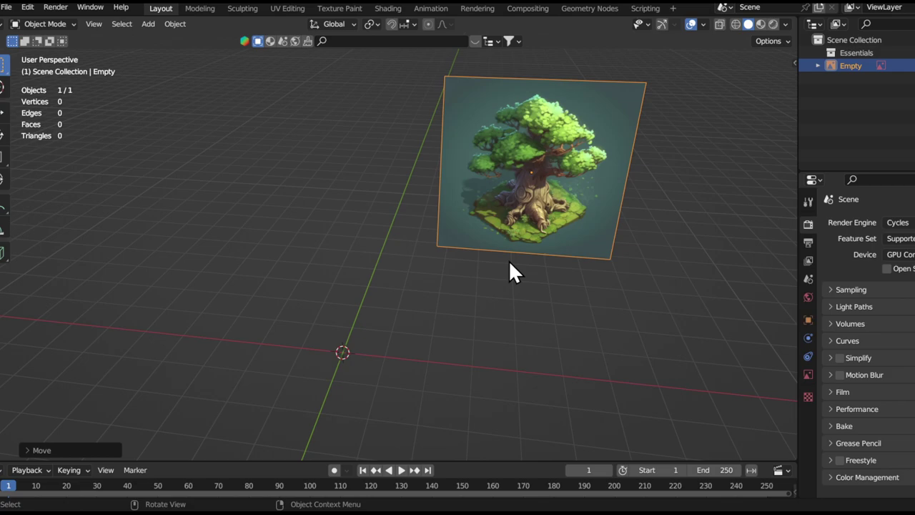
# Add a cube at the world origin
pyautogui.keyDown('alt'); pyautogui.moveTo(414, 267); pyautogui.dragTo(424, 265); pyautogui.keyUp('alt')
pyautogui.moveTo(424, 268); pyautogui.dragTo(514, 218, button='middle')
pyautogui.keyDown('alt'); pyautogui.moveTo(513, 213); pyautogui.dragTo(434, 272); pyautogui.keyUp('alt')
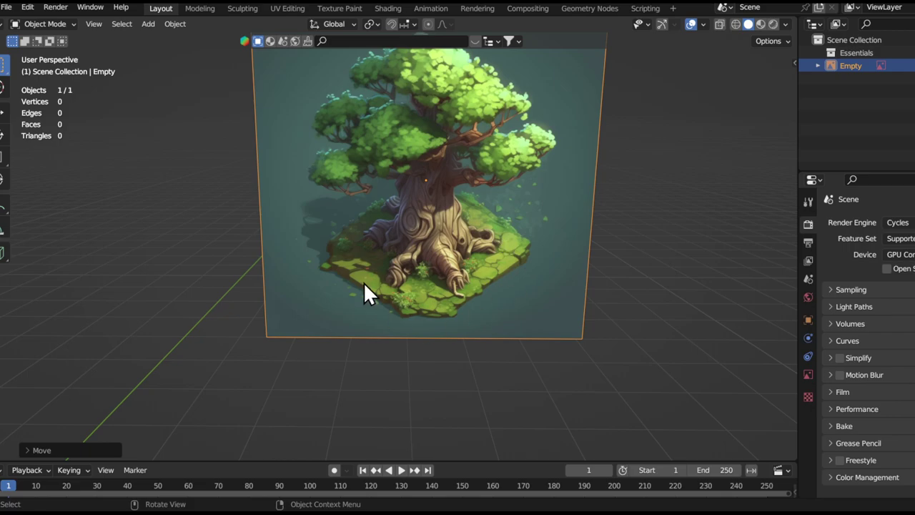
pyautogui.moveTo(299, 309); pyautogui.dragTo(429, 276, button='middle')
pyautogui.hotkey('shift', 'a')
pyautogui.moveTo(436, 250)
pyautogui.click(472, 262)
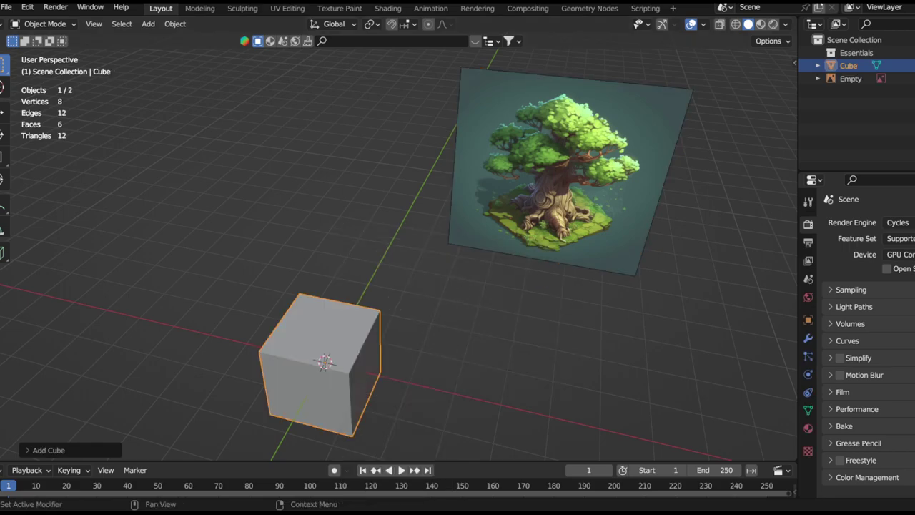
# Give the cube a Subdivision Surface modifier at level 1 and open its mesh for editing
pyautogui.moveTo(356, 379); pyautogui.dragTo(483, 270)
pyautogui.press('Tab')
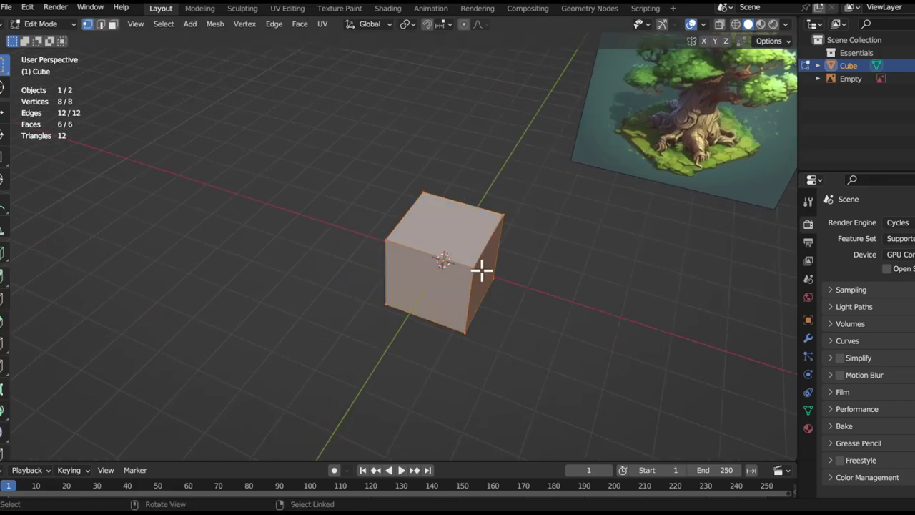
pyautogui.moveTo(480, 270); pyautogui.dragTo(479, 296, button='middle')
pyautogui.press('Tab')
pyautogui.hotkey('ctrl', '3')
pyautogui.hotkey('ctrl', '2')
pyautogui.hotkey('ctrl', '1')
pyautogui.press('Tab')
# Flatten the cube by scaling its mesh along the Z axis
pyautogui.press('s')
pyautogui.press('z')
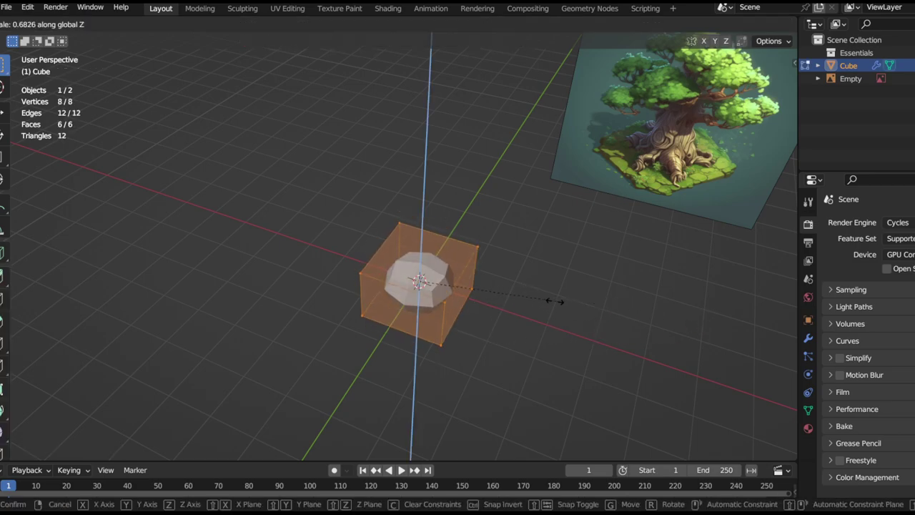
pyautogui.click(537, 307)
# Delete the cube's bottom face
pyautogui.moveTo(537, 307); pyautogui.dragTo(460, 329, button='middle')
pyautogui.press('3')
pyautogui.click(461, 354)
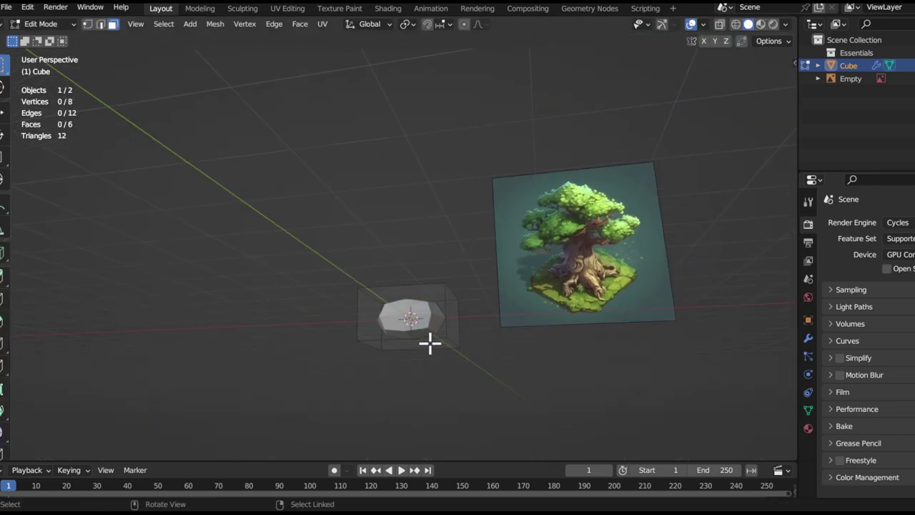
pyautogui.click(429, 344)
pyautogui.press('x')
pyautogui.click(415, 376)
# Scale the whole linked mesh wider in the horizontal plane and flatter along Z to form a slab
pyautogui.moveTo(417, 295); pyautogui.dragTo(444, 321, button='middle')
pyautogui.press('l')
pyautogui.press('s')
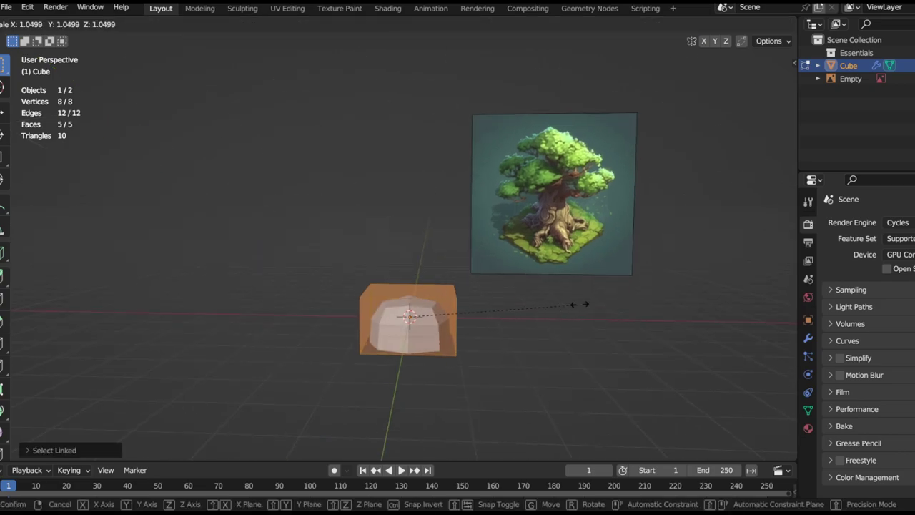
pyautogui.hotkey('shift', 'z')
pyautogui.click(831, 179)
pyautogui.moveTo(637, 257); pyautogui.dragTo(589, 271, button='middle')
pyautogui.press('s')
pyautogui.press('z')
pyautogui.click(541, 302)
# Cut two evenly spaced edge loops across the slab in each horizontal direction
pyautogui.hotkey('ctrl', 'r')
pyautogui.moveTo(405, 343); pyautogui.dragTo(443, 347, button='middle')
pyautogui.scroll(1, 358, 413)
pyautogui.click(358, 412)
pyautogui.rightClick(359, 412)
pyautogui.hotkey('ctrl', 'r')
pyautogui.click(477, 351)
# Slide one of the two edge loops parallel to the X axis outward near the slab's side
pyautogui.moveTo(510, 301); pyautogui.dragTo(429, 317, button='middle')
pyautogui.keyDown('alt'); pyautogui.click(423, 296); pyautogui.keyUp('alt')
pyautogui.press('g')
pyautogui.press('g')
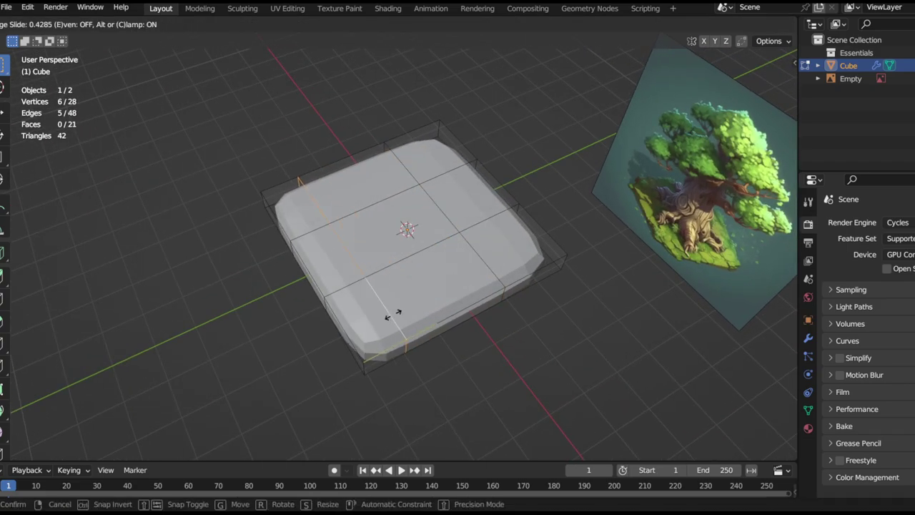
pyautogui.click(393, 312)
pyautogui.press('g')
pyautogui.press('g')
pyautogui.click(419, 306)
# Slide the second edge loop parallel to the X axis outward toward the opposite side of the slab
pyautogui.click(494, 255)
pyautogui.press('g')
pyautogui.press('g')
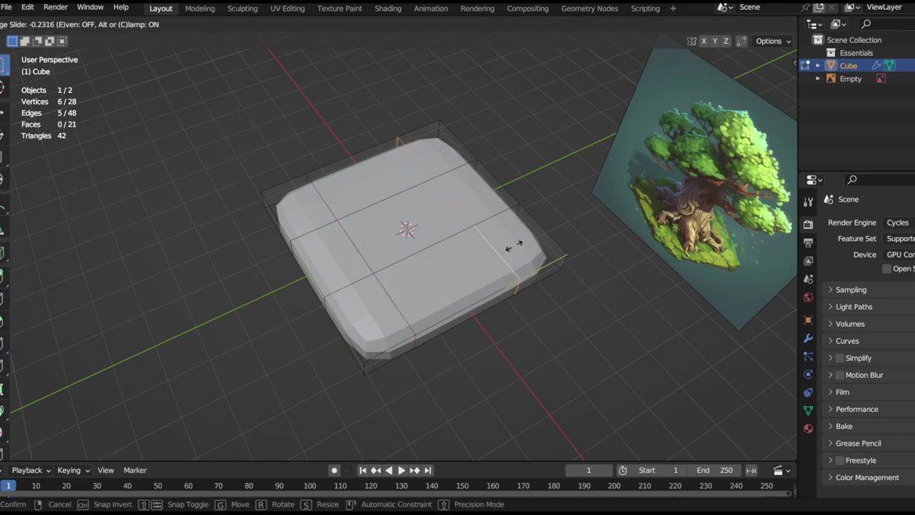
pyautogui.click(527, 249)
pyautogui.moveTo(527, 249); pyautogui.dragTo(519, 257, button='middle')
# Slide both edge loops parallel to the Y axis outward toward their nearest sides of the slab
pyautogui.keyDown('alt'); pyautogui.click(435, 279); pyautogui.keyUp('alt')
pyautogui.press('g')
pyautogui.press('g')
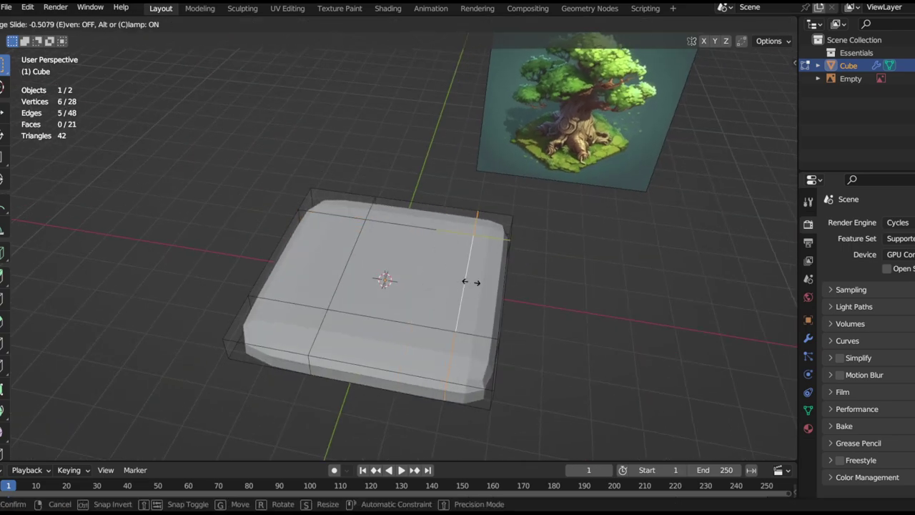
pyautogui.click(471, 282)
pyautogui.keyDown('alt'); pyautogui.click(344, 275); pyautogui.keyUp('alt')
pyautogui.press('g')
pyautogui.press('g')
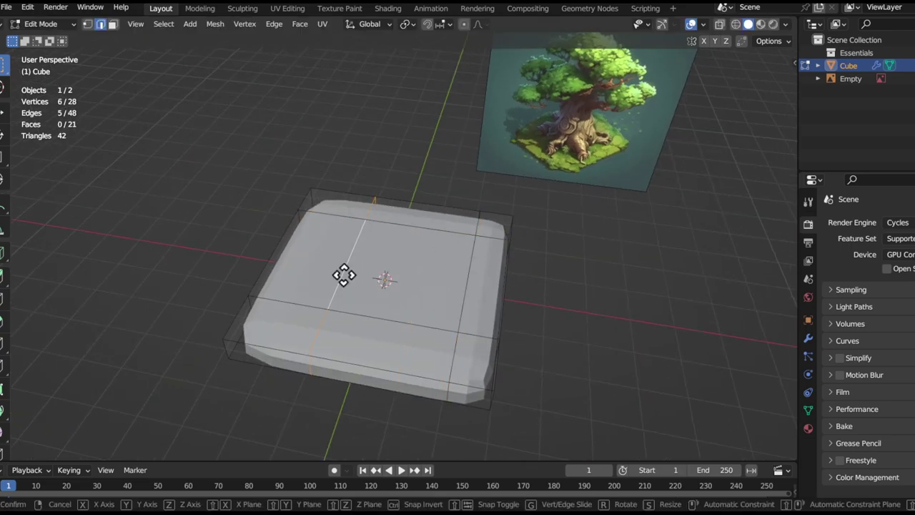
pyautogui.click(141, 221)
# Try to shift one vertical corner edge of the slab within the horizontal plane
pyautogui.moveTo(349, 250); pyautogui.dragTo(411, 245, button='middle')
pyautogui.moveTo(411, 245); pyautogui.dragTo(454, 230, button='middle')
pyautogui.click(412, 306)
pyautogui.moveTo(415, 301); pyautogui.dragTo(456, 295, button='middle')
pyautogui.press('g')
pyautogui.hotkey('shift', 'z')
pyautogui.click(474, 235)
pyautogui.moveTo(472, 235); pyautogui.dragTo(426, 213, button='middle')
pyautogui.moveTo(438, 265); pyautogui.dragTo(468, 276, button='middle')
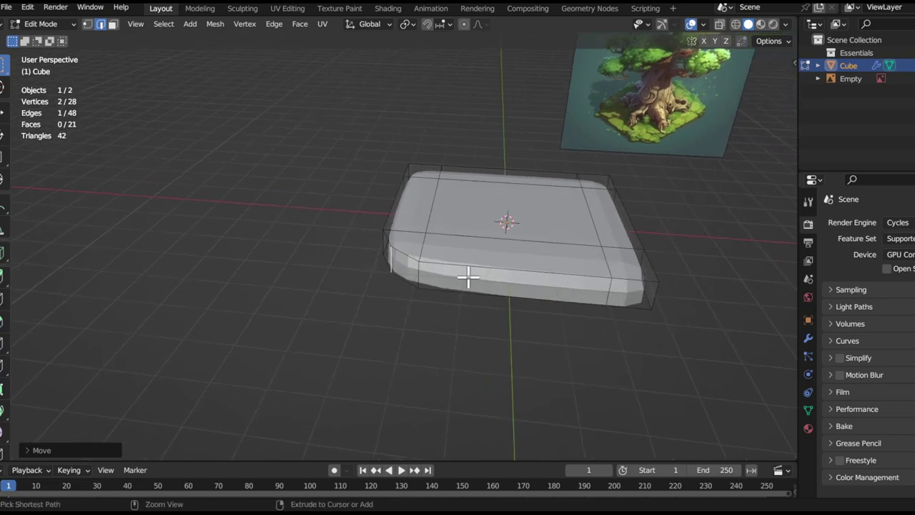
pyautogui.hotkey('ctrl', 'z')
# Scale the slab's open bottom edge loop slightly outward so the sides flare
pyautogui.keyDown('alt'); pyautogui.click(469, 292); pyautogui.keyUp('alt')
pyautogui.press('s')
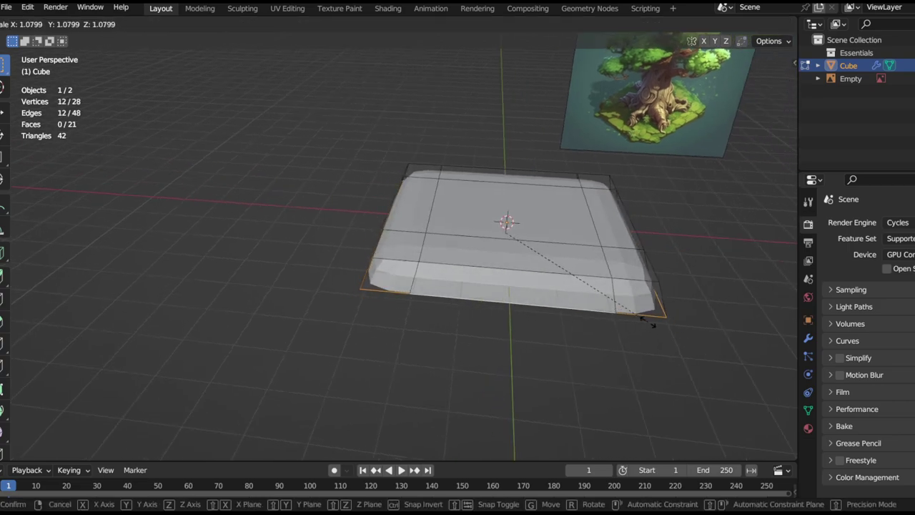
pyautogui.click(620, 315)
# Pull one vertical corner edge of the slab inward within the horizontal plane
pyautogui.moveTo(621, 315); pyautogui.dragTo(419, 292, button='middle')
pyautogui.click(353, 280)
pyautogui.moveTo(353, 280); pyautogui.dragTo(415, 272, button='middle')
pyautogui.press('g')
pyautogui.hotkey('shift', 'z')
pyautogui.click(429, 241)
# Shift a vertical edge near the next corner horizontally in two moves to make the outline irregular
pyautogui.moveTo(429, 241); pyautogui.dragTo(517, 268, button='middle')
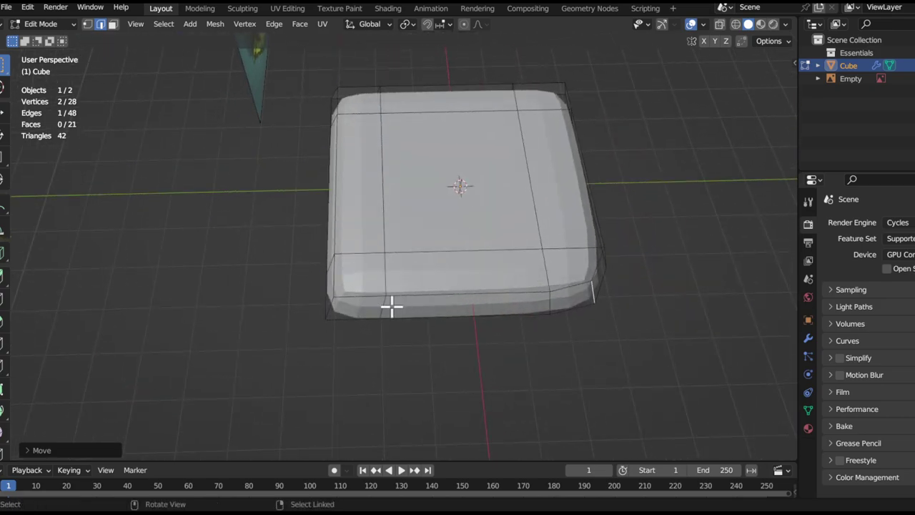
pyautogui.click(394, 309)
pyautogui.press('g')
pyautogui.hotkey('shift', 'z')
pyautogui.click(321, 289)
pyautogui.moveTo(321, 289); pyautogui.dragTo(382, 371, button='middle')
pyautogui.press('g')
pyautogui.hotkey('shift', 'z')
pyautogui.click(368, 286)
# Shift the vertical side edge beside the front corner horizontally
pyautogui.keyDown('alt'); pyautogui.moveTo(367, 283); pyautogui.dragTo(525, 304); pyautogui.keyUp('alt')
pyautogui.keyDown('alt'); pyautogui.keyDown('shift'); pyautogui.moveTo(525, 304); pyautogui.dragTo(484, 310); pyautogui.keyUp('shift'); pyautogui.keyUp('alt')
pyautogui.keyDown('alt'); pyautogui.moveTo(484, 310); pyautogui.dragTo(406, 317); pyautogui.keyUp('alt')
pyautogui.click(442, 345)
pyautogui.keyDown('alt'); pyautogui.moveTo(442, 345); pyautogui.dragTo(426, 355); pyautogui.keyUp('alt')
pyautogui.keyDown('alt'); pyautogui.keyDown('shift'); pyautogui.moveTo(426, 354); pyautogui.dragTo(451, 332); pyautogui.keyUp('shift'); pyautogui.keyUp('alt')
pyautogui.press('g')
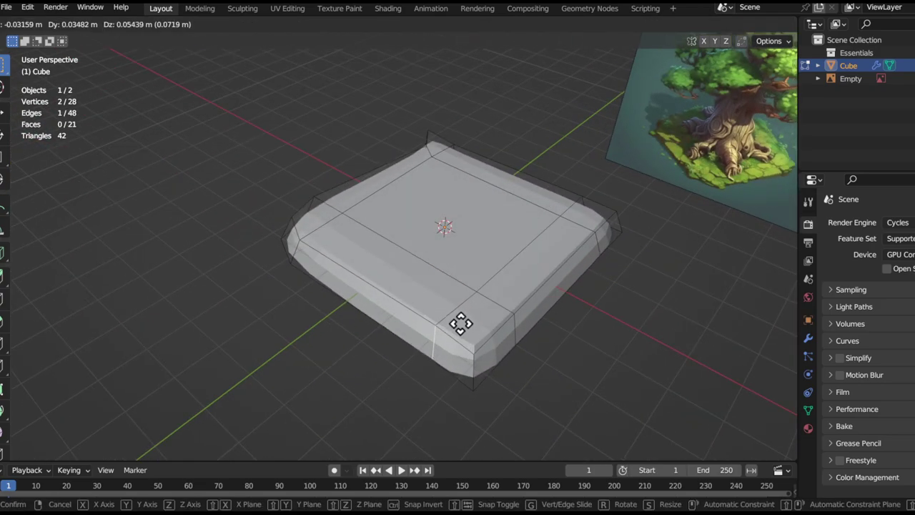
pyautogui.hotkey('shift', 'z')
pyautogui.click(502, 306)
# Try to add another loop cut across the slab
pyautogui.keyDown('alt'); pyautogui.moveTo(502, 306); pyautogui.dragTo(465, 300); pyautogui.keyUp('alt')
pyautogui.hotkey('ctrl', 'r')
pyautogui.click(515, 306)
pyautogui.rightClick(515, 306)
pyautogui.keyDown('alt'); pyautogui.moveTo(562, 294); pyautogui.dragTo(647, 261); pyautogui.keyUp('alt')
pyautogui.keyDown('alt'); pyautogui.keyDown('shift'); pyautogui.moveTo(647, 261); pyautogui.dragTo(615, 280); pyautogui.keyUp('shift'); pyautogui.keyUp('alt')
pyautogui.moveTo(663, 207); pyautogui.dragTo(551, 327, button='middle')
pyautogui.hotkey('ctrl', 'z')
# Move the selected vertical edge beside the front corner along Z and preview the slab outside mesh editing
pyautogui.press('g')
pyautogui.press('z')
pyautogui.click(470, 291)
pyautogui.moveTo(470, 290); pyautogui.dragTo(535, 301, button='middle')
pyautogui.press('Tab')
pyautogui.press('Tab')
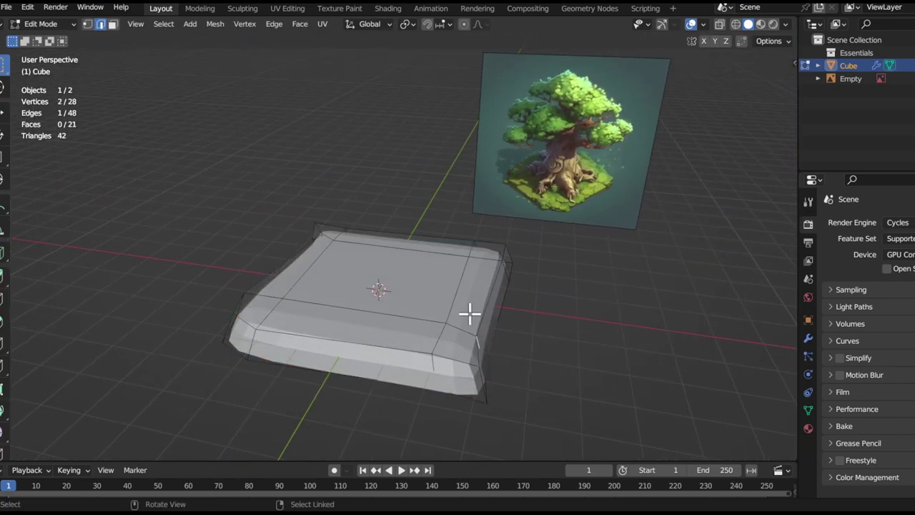
# Select the large central top face of the slab and lower it along Z
pyautogui.press('3')
pyautogui.click(457, 309)
pyautogui.moveTo(457, 309); pyautogui.dragTo(474, 301, button='middle')
pyautogui.press('g')
pyautogui.press('z')
pyautogui.click(474, 347)
# Scale the central top face outward toward the slab's rim, checking the shape between the two adjustments
pyautogui.press('s')
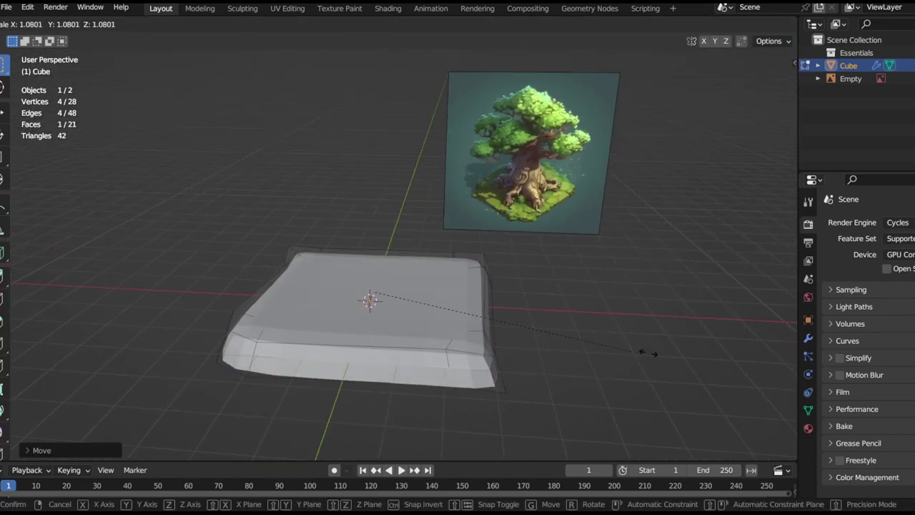
pyautogui.click(494, 317)
pyautogui.press('Tab')
pyautogui.press('Tab')
pyautogui.moveTo(384, 307); pyautogui.dragTo(452, 316, button='middle')
pyautogui.keyDown('alt'); pyautogui.moveTo(452, 317); pyautogui.dragTo(440, 304); pyautogui.keyUp('alt')
pyautogui.press('s')
pyautogui.click(606, 288)
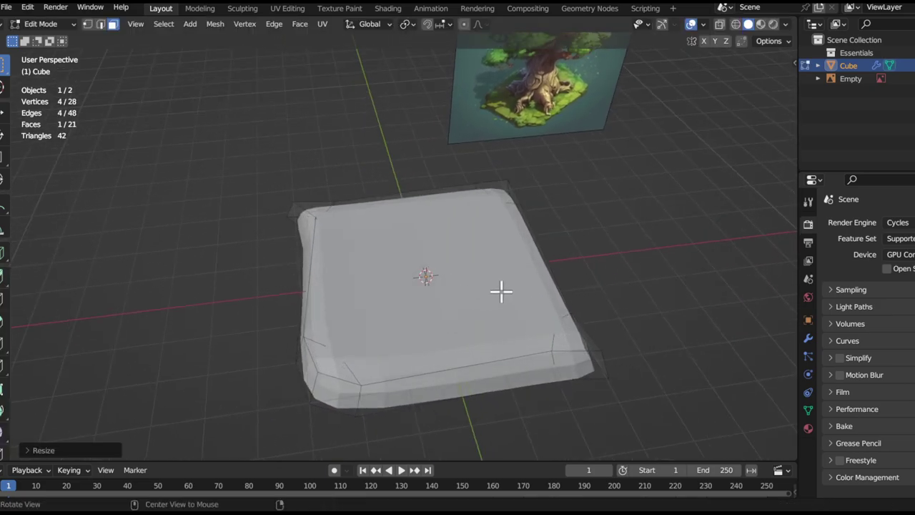
# Select the front edge of the slab's central top face, scale it and move it along Z
pyautogui.keyDown('alt'); pyautogui.moveTo(500, 290); pyautogui.dragTo(503, 326); pyautogui.keyUp('alt')
pyautogui.press('2')
pyautogui.click(462, 359)
pyautogui.hotkey('alt', 'z')
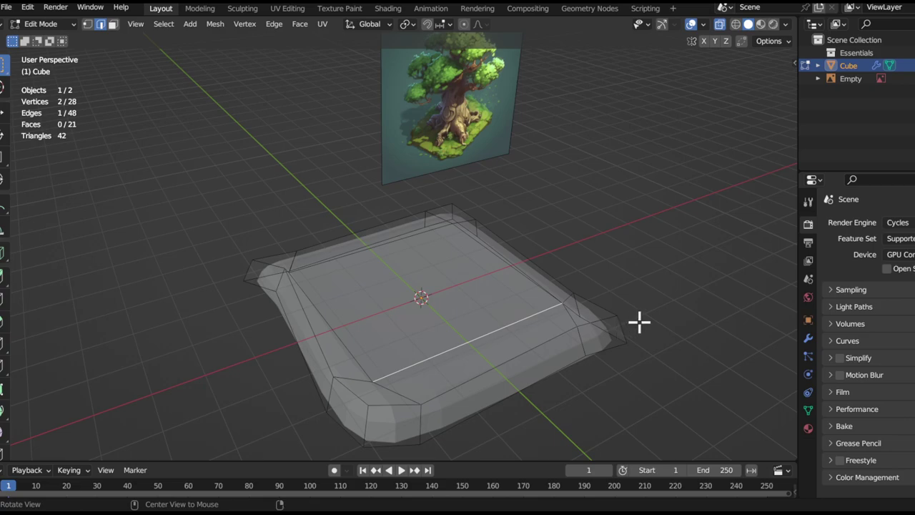
pyautogui.hotkey('alt', 'z')
pyautogui.press('s')
pyautogui.click(656, 321)
pyautogui.press('g')
pyautogui.press('z')
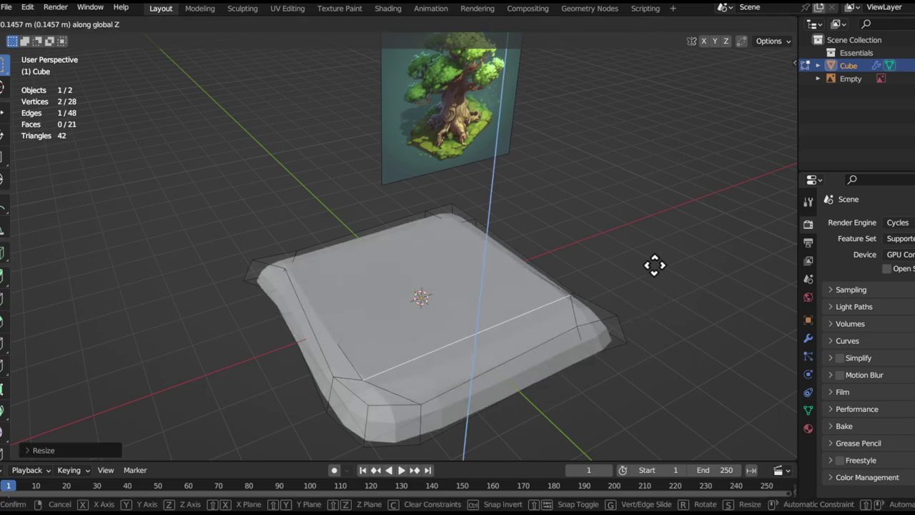
pyautogui.click(642, 290)
# Select the opposite edge of the central top face, scale it and adjust its height along Z
pyautogui.keyDown('alt'); pyautogui.keyDown('shift'); pyautogui.moveTo(485, 267); pyautogui.dragTo(633, 309); pyautogui.keyUp('shift'); pyautogui.keyUp('alt')
pyautogui.scroll(1, 608, 304)
pyautogui.hotkey('alt', 'z')
pyautogui.click(523, 290)
pyautogui.press('s')
pyautogui.click(668, 274)
pyautogui.moveTo(666, 274); pyautogui.dragTo(607, 272, button='middle')
pyautogui.press('g')
pyautogui.press('z')
pyautogui.click(598, 268)
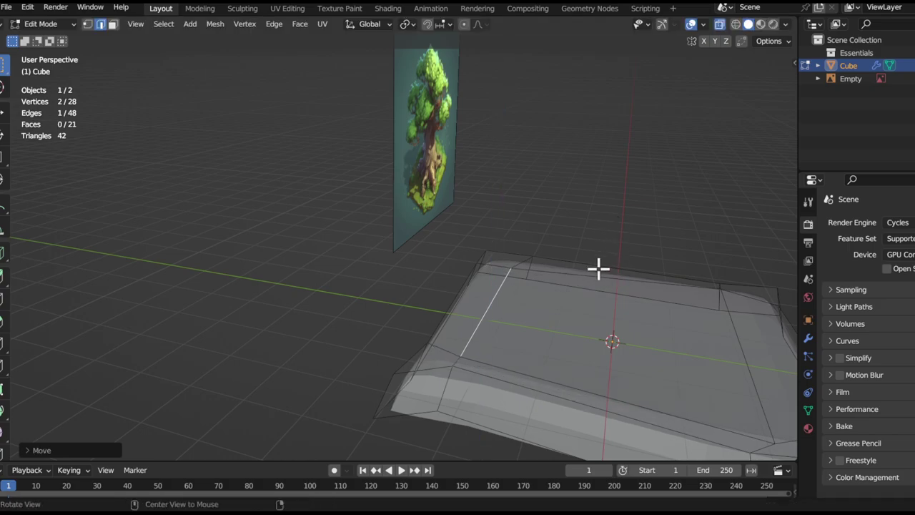
pyautogui.hotkey('alt', 'z')
pyautogui.keyDown('alt'); pyautogui.moveTo(607, 320); pyautogui.dragTo(464, 264); pyautogui.keyUp('alt')
# Preview the slab outside mesh editing, move the reference image along X behind it, and reselect the slab
pyautogui.press('Tab')
pyautogui.keyDown('ctrl'); pyautogui.keyDown('alt'); pyautogui.moveTo(507, 243); pyautogui.dragTo(600, 230); pyautogui.keyUp('alt'); pyautogui.keyUp('ctrl')
pyautogui.scroll(-8, 600, 230)
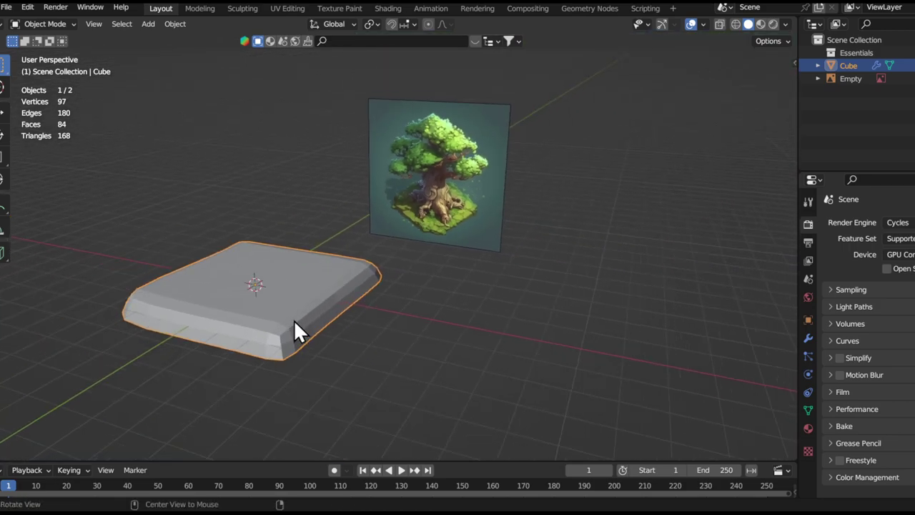
pyautogui.moveTo(294, 319)
pyautogui.mouseDown(button='middle')
pyautogui.moveTo(221, 329)
pyautogui.moveTo(307, 329)
pyautogui.mouseUp(button='middle')
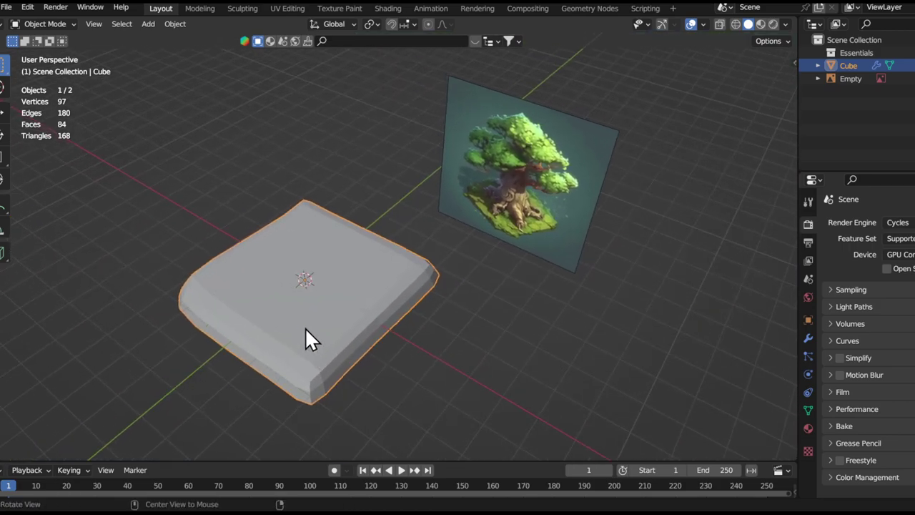
pyautogui.scroll(3, 363, 264)
pyautogui.moveTo(363, 268); pyautogui.dragTo(406, 231, button='middle')
pyautogui.click(533, 170)
pyautogui.keyDown('alt'); pyautogui.keyDown('shift'); pyautogui.moveTo(499, 183); pyautogui.dragTo(507, 287); pyautogui.keyUp('shift'); pyautogui.keyUp('alt')
pyautogui.keyDown('alt'); pyautogui.moveTo(510, 288); pyautogui.dragTo(480, 281); pyautogui.keyUp('alt')
pyautogui.press('g')
pyautogui.press('x')
pyautogui.click(314, 274)
pyautogui.keyDown('alt'); pyautogui.keyDown('shift'); pyautogui.moveTo(286, 358); pyautogui.dragTo(392, 284); pyautogui.keyUp('shift'); pyautogui.keyUp('alt')
pyautogui.moveTo(394, 288); pyautogui.dragTo(432, 306, button='middle')
pyautogui.click(440, 310)
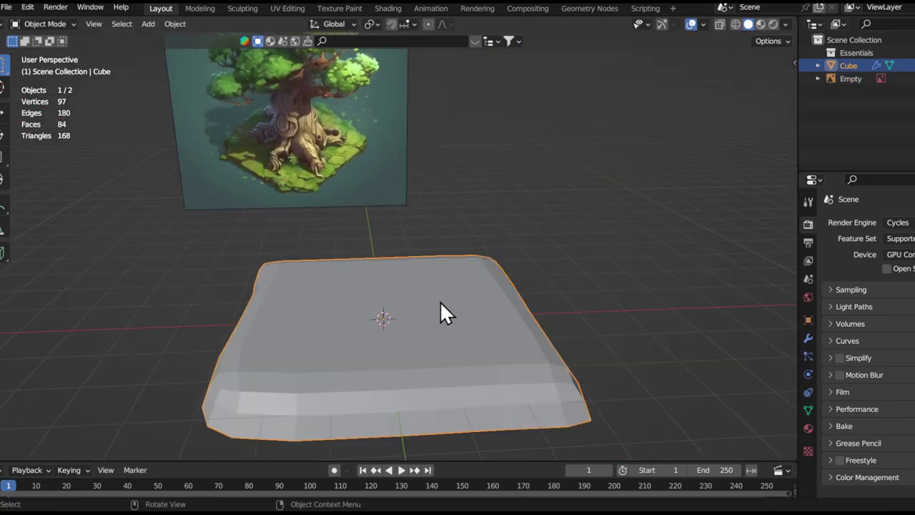
# Scale the slab's entire mesh outward in X and Y, keeping its Z thickness
pyautogui.press('Tab')
pyautogui.press('a')
pyautogui.press('s')
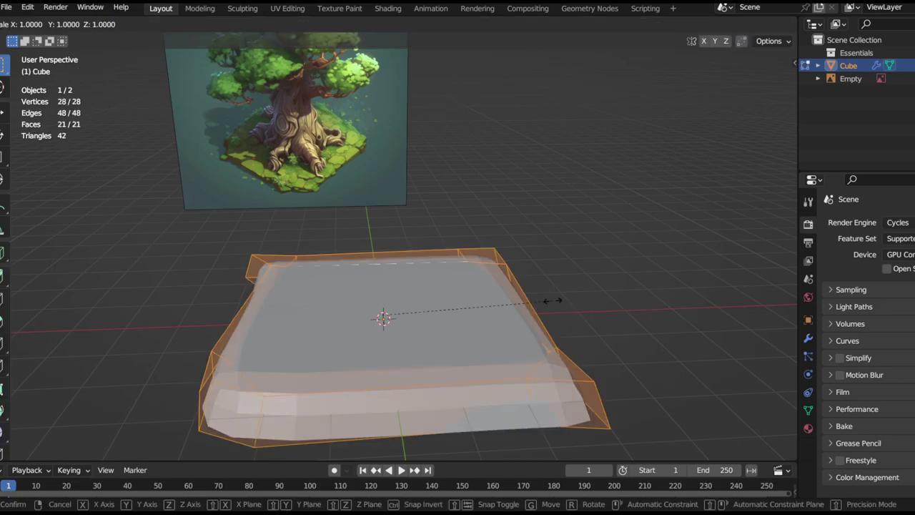
pyautogui.hotkey('shift', 'z')
pyautogui.click(562, 309)
# Turn on the Subdivision modifier's on-cage display for the slab mesh
pyautogui.press('3')
pyautogui.click(458, 308)
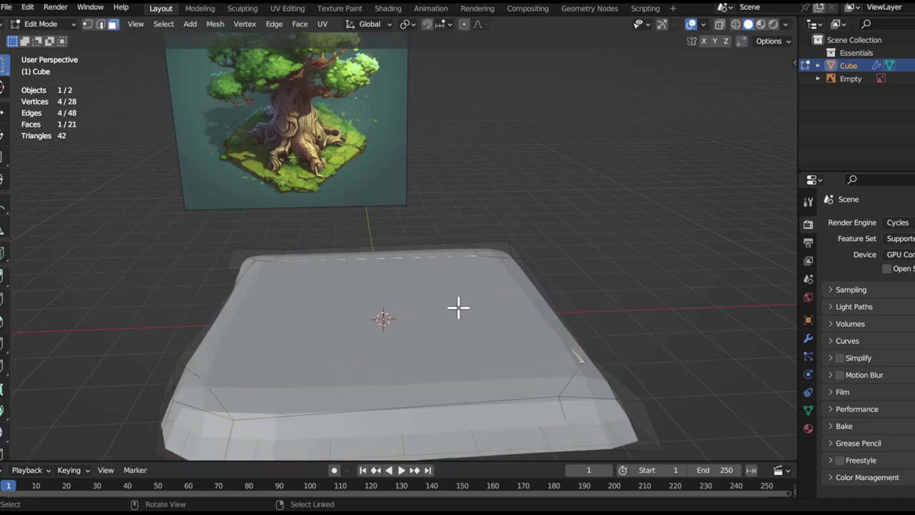
pyautogui.click(809, 338)
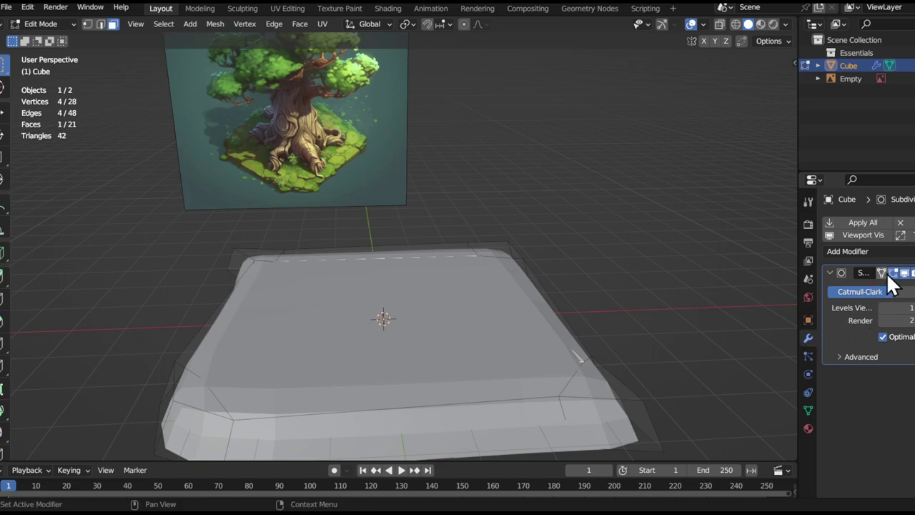
pyautogui.click(883, 273)
pyautogui.moveTo(589, 279); pyautogui.dragTo(480, 341, button='middle')
pyautogui.press('Tab')
pyautogui.press('Tab')
# Duplicate the slab's central top face in place and raise the copy along Z
pyautogui.click(480, 341)
pyautogui.hotkey('shift', 'd')
pyautogui.rightClick(612, 344)
pyautogui.press('g')
pyautogui.press('z')
pyautogui.click(611, 292)
# Extrude the duplicated face upward and delete its top and bottom faces to leave an open tube
pyautogui.press('e')
pyautogui.click(591, 137)
pyautogui.keyDown('alt'); pyautogui.moveTo(535, 244); pyautogui.dragTo(514, 226); pyautogui.keyUp('alt')
pyautogui.press('x')
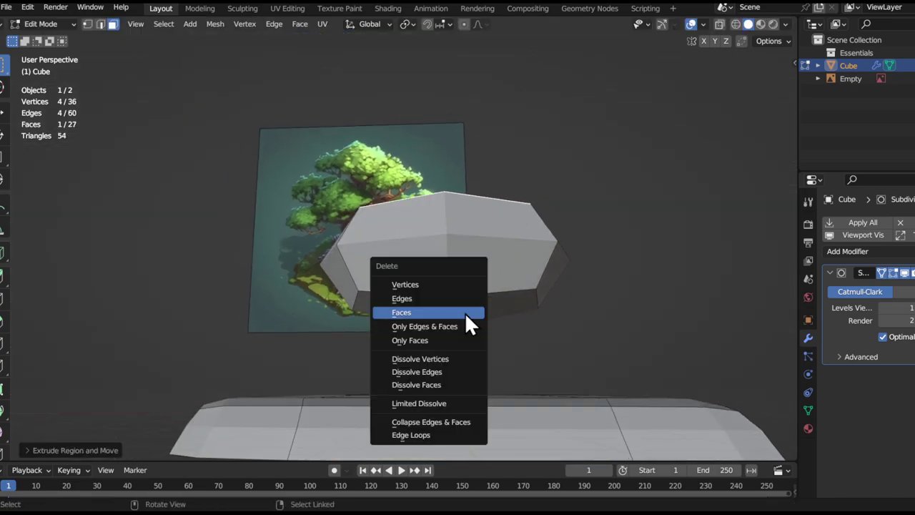
pyautogui.keyDown('shift'); pyautogui.click(503, 309); pyautogui.keyUp('shift')
pyautogui.press('x')
pyautogui.click(507, 309)
# Select the whole linked tube, scale it down and lower it along Z onto the slab as the trunk base
pyautogui.press('l')
pyautogui.scroll(-1, 494, 274)
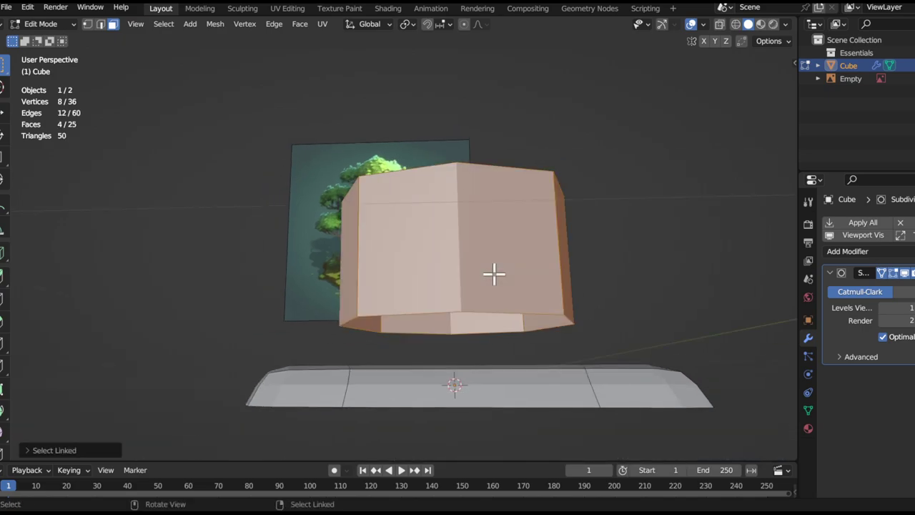
pyautogui.moveTo(494, 274); pyautogui.dragTo(499, 319, button='middle')
pyautogui.press('s')
pyautogui.click(548, 270)
pyautogui.press('g')
pyautogui.press('z')
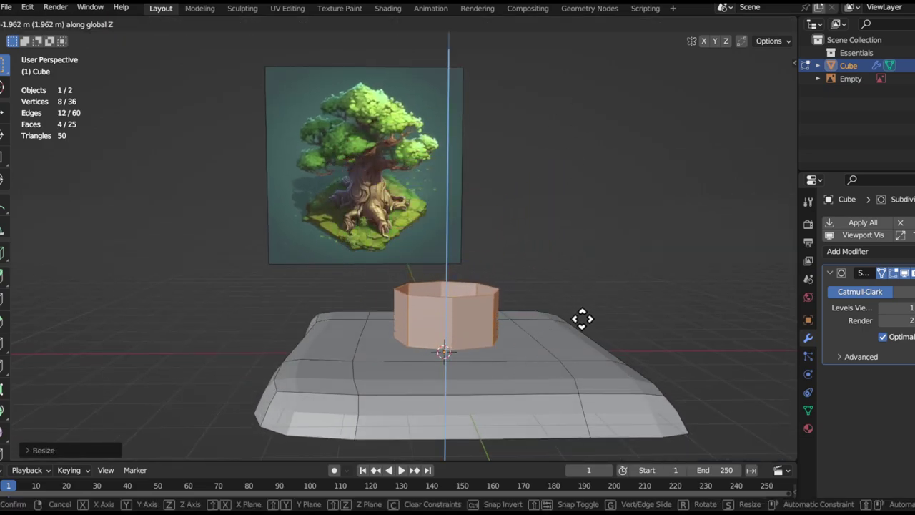
pyautogui.click(582, 319)
# Scale the trunk's top rim inward and extrude it upward along Z
pyautogui.scroll(2, 484, 304)
pyautogui.press('s')
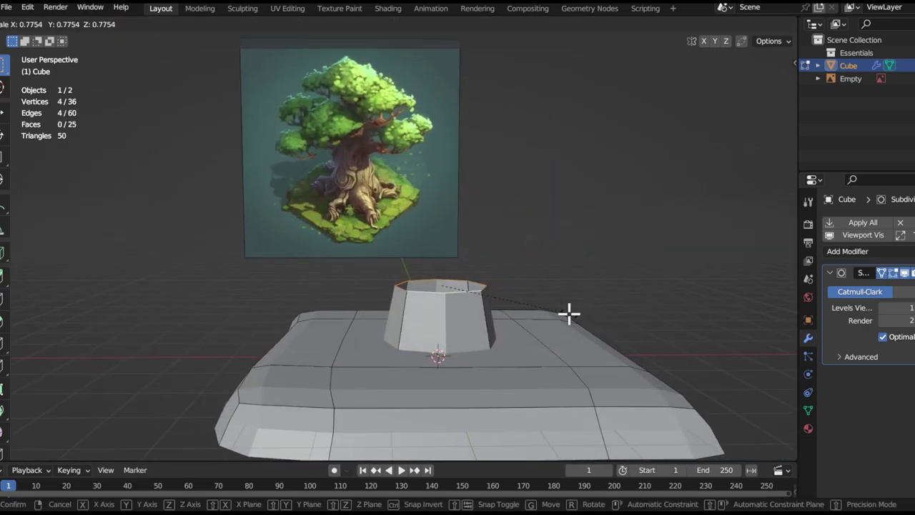
pyautogui.click(570, 313)
pyautogui.press('e')
pyautogui.press('z')
pyautogui.click(560, 250)
# Study the trunk shape in the reference image and scale the trunk's new top rim inward
pyautogui.keyDown('shift'); pyautogui.moveTo(496, 294); pyautogui.dragTo(491, 321, button='middle'); pyautogui.keyUp('shift')
pyautogui.keyDown('shift'); pyautogui.moveTo(322, 186); pyautogui.dragTo(429, 278, button='middle'); pyautogui.keyUp('shift')
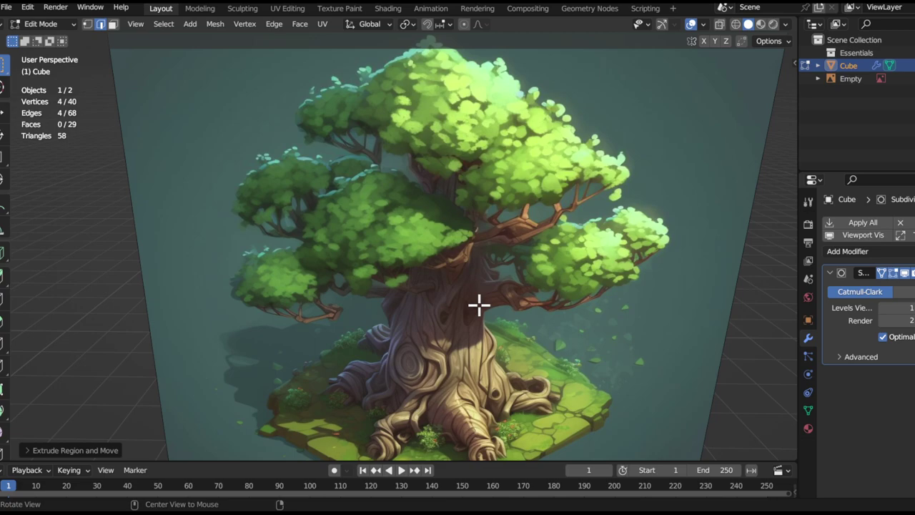
pyautogui.moveTo(479, 305); pyautogui.dragTo(448, 285, button='middle')
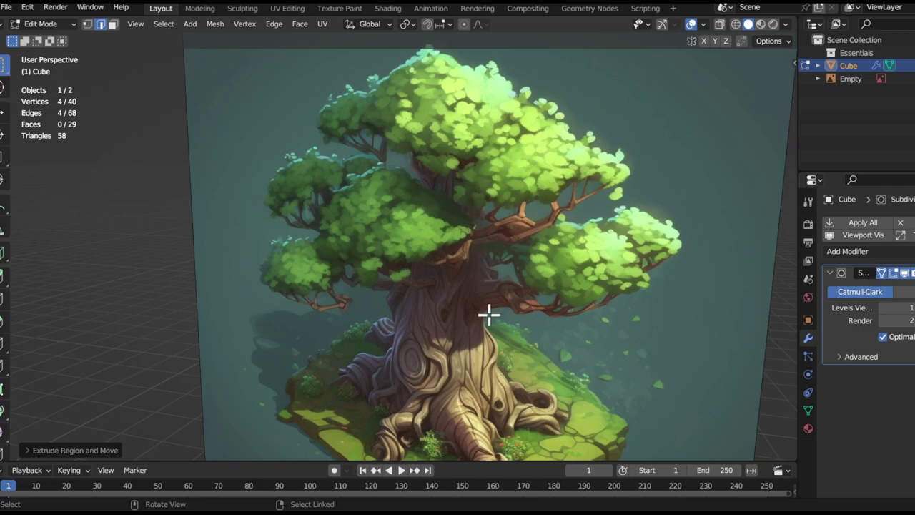
pyautogui.scroll(-2, 491, 314)
pyautogui.keyDown('shift'); pyautogui.moveTo(464, 315); pyautogui.dragTo(429, 235, button='middle'); pyautogui.keyUp('shift')
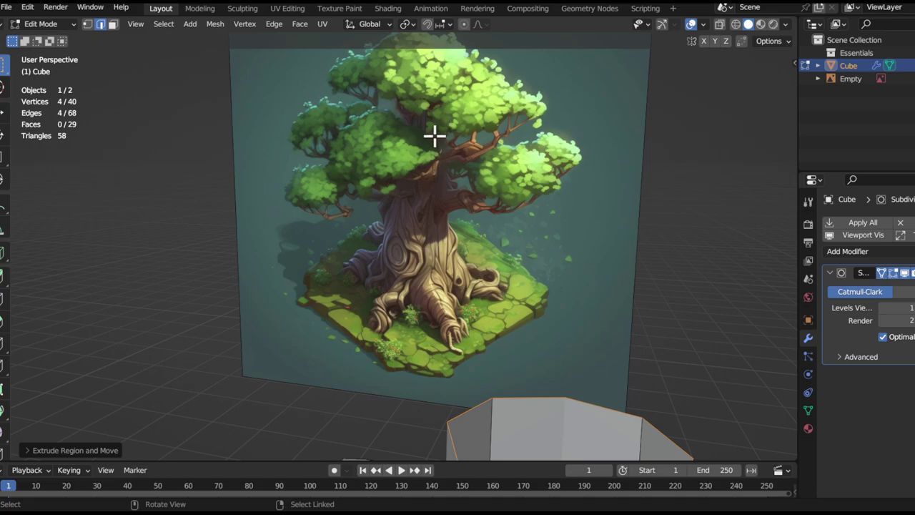
pyautogui.scroll(-3, 565, 300)
pyautogui.scroll(-2, 566, 374)
pyautogui.press('s')
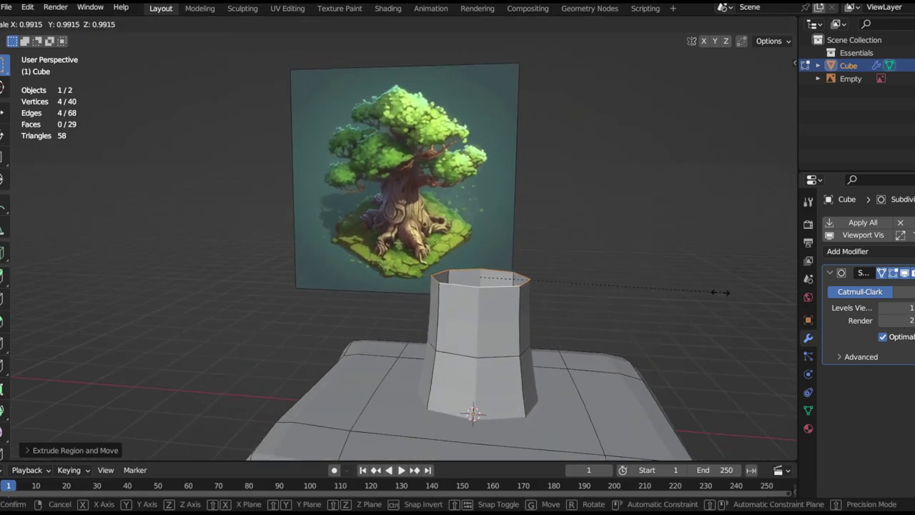
pyautogui.click(636, 300)
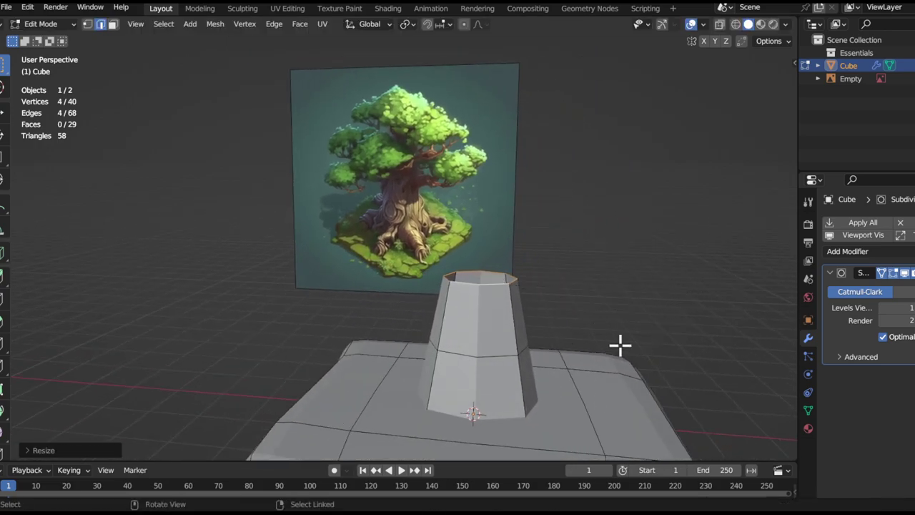
# Widen the lower trunk by scaling its edge loops, including the bottom loop and the top rim
pyautogui.press('s')
pyautogui.click(595, 356)
pyautogui.keyDown('alt'); pyautogui.click(491, 429); pyautogui.keyUp('alt')
pyautogui.press('s')
pyautogui.click(526, 299)
pyautogui.press('s')
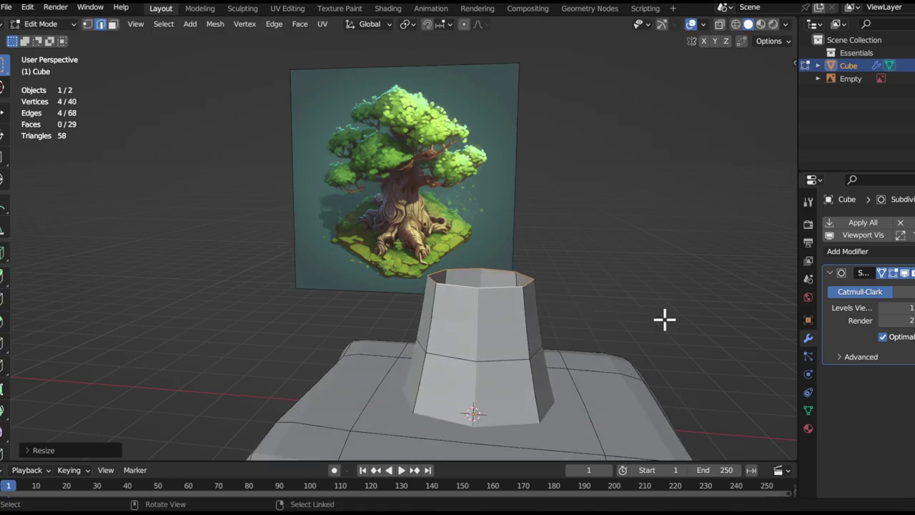
pyautogui.click(664, 317)
# Extrude the trunk's widened top rim upward along Z and scale the new rim inward
pyautogui.press('e')
pyautogui.press('z')
pyautogui.click(722, 229)
pyautogui.press('s')
pyautogui.click(654, 223)
# Extrude another trunk segment along Z and taper its end into a narrow neck
pyautogui.press('e')
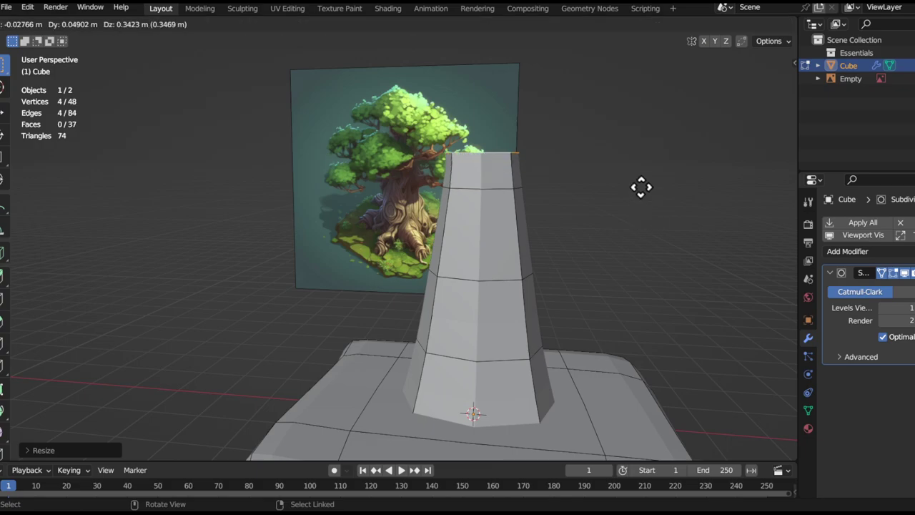
pyautogui.press('z')
pyautogui.click(633, 115)
pyautogui.press('s')
pyautogui.click(555, 121)
pyautogui.keyDown('shift'); pyautogui.moveTo(561, 144); pyautogui.dragTo(564, 265, button='middle'); pyautogui.keyUp('shift')
# Extrude the narrow trunk top twice more, scaling each new rim outward to form a flared end
pyautogui.press('e')
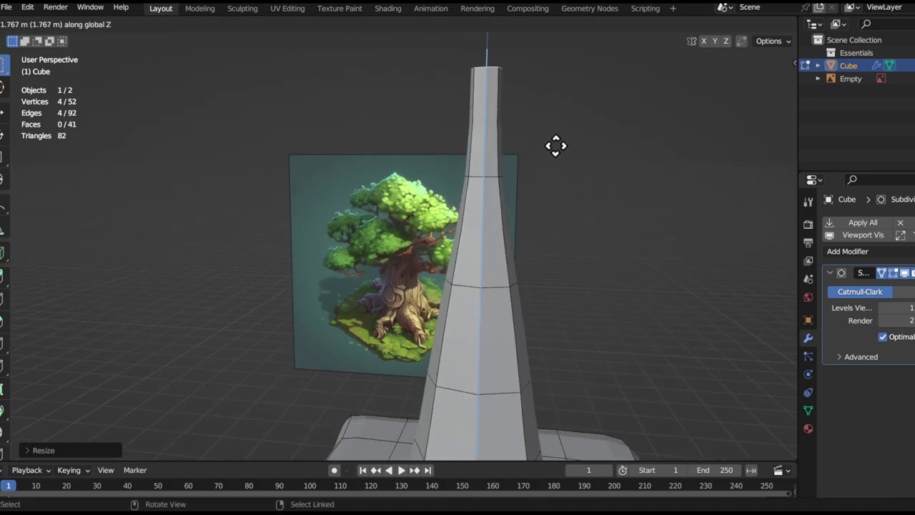
pyautogui.click(556, 146)
pyautogui.press('s')
pyautogui.click(748, 200)
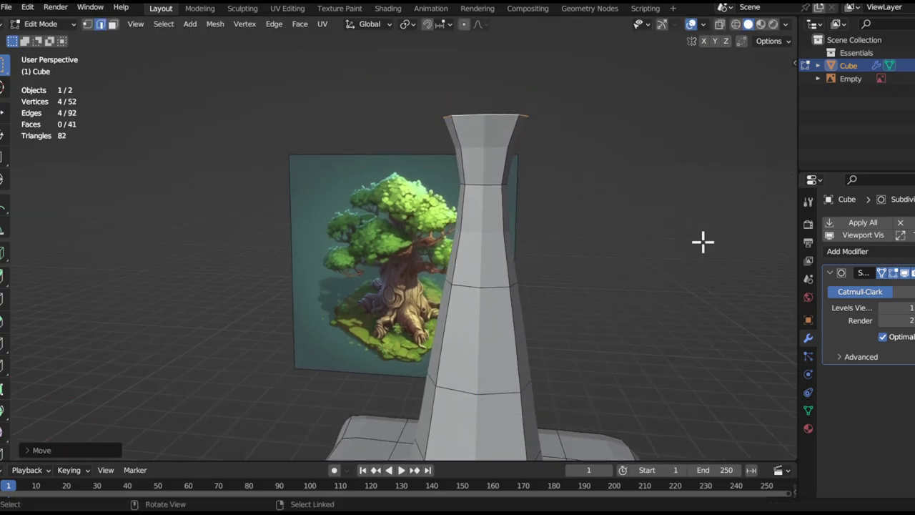
pyautogui.press('e')
pyautogui.click(702, 228)
pyautogui.press('s')
pyautogui.click(109, 249)
pyautogui.scroll(-1, 236, 286)
pyautogui.keyDown('shift'); pyautogui.moveTo(333, 309); pyautogui.dragTo(357, 262, button='middle'); pyautogui.keyUp('shift')
# Scale the edge loops of the lower trunk to give it a fuller shape
pyautogui.press('s')
pyautogui.click(560, 355)
pyautogui.press('s')
pyautogui.click(567, 348)
pyautogui.keyDown('alt'); pyautogui.click(456, 323); pyautogui.keyUp('alt')
pyautogui.press('s')
pyautogui.click(569, 338)
# Move the selected trunk edge loop along Z and scale it
pyautogui.moveTo(542, 337); pyautogui.dragTo(603, 298, button='middle')
pyautogui.scroll(1, 575, 298)
pyautogui.press('g')
pyautogui.press('z')
pyautogui.click(597, 271)
pyautogui.press('s')
pyautogui.click(661, 228)
# Scale the neck edge loop below the flared top outward to thicken the upper trunk
pyautogui.moveTo(661, 228); pyautogui.dragTo(532, 212, button='middle')
pyautogui.press('s')
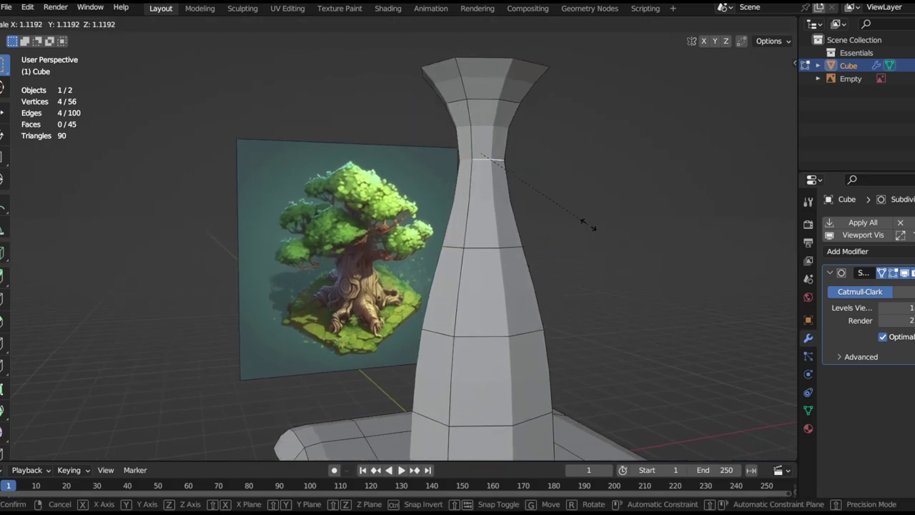
pyautogui.click(591, 223)
pyautogui.scroll(-2, 590, 225)
pyautogui.press('s')
pyautogui.moveTo(548, 295); pyautogui.dragTo(559, 275, button='middle')
pyautogui.click(651, 308)
# Move the trunk's middle edge loop upward and raise the loop above it along Z
pyautogui.scroll(3, 560, 276)
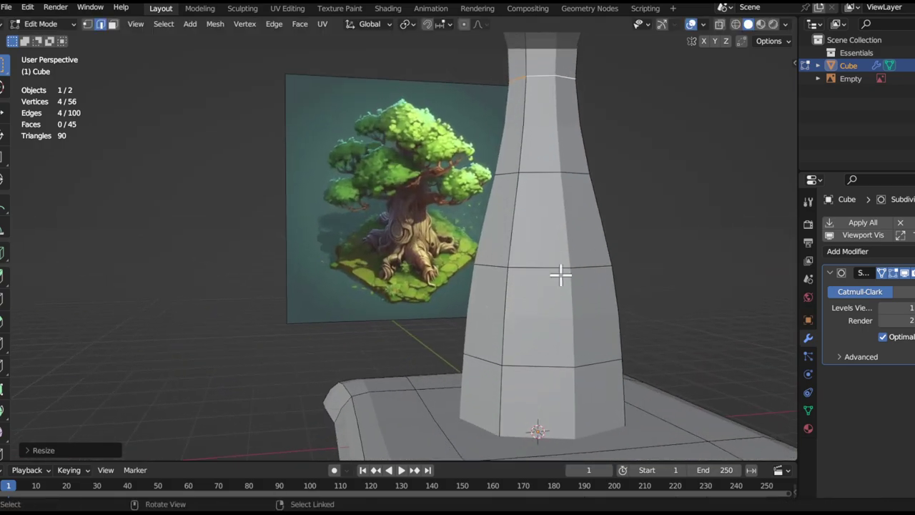
pyautogui.press('g')
pyautogui.click(611, 202)
pyautogui.keyDown('alt'); pyautogui.click(558, 164); pyautogui.keyUp('alt')
pyautogui.press('g')
pyautogui.press('z')
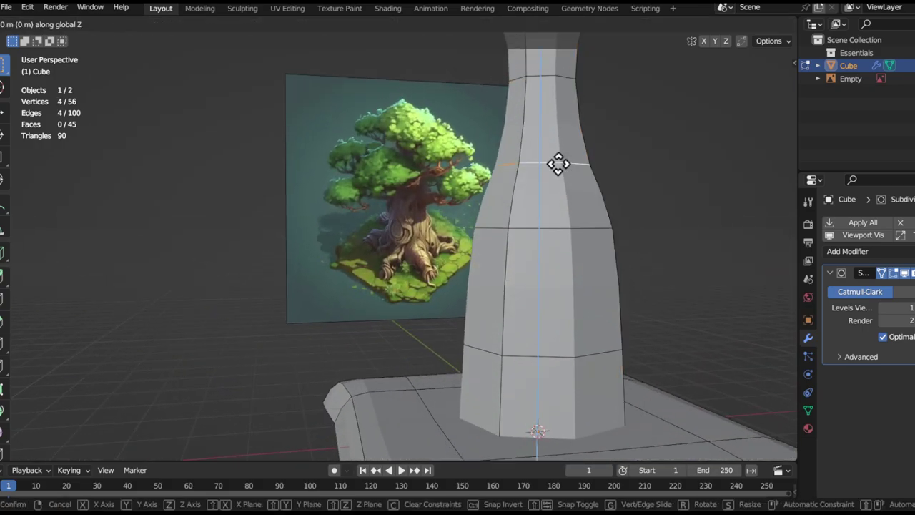
pyautogui.click(563, 107)
# Select the whole linked trunk mesh and examine the roots at the tree's base in the reference image
pyautogui.scroll(-3, 564, 101)
pyautogui.moveTo(563, 114); pyautogui.dragTo(574, 286, button='middle')
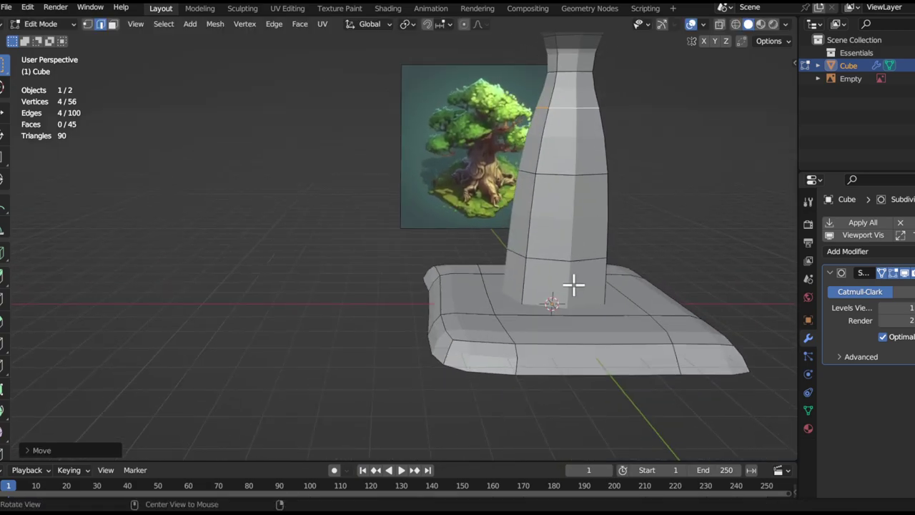
pyautogui.scroll(3, 396, 138)
pyautogui.scroll(3, 478, 226)
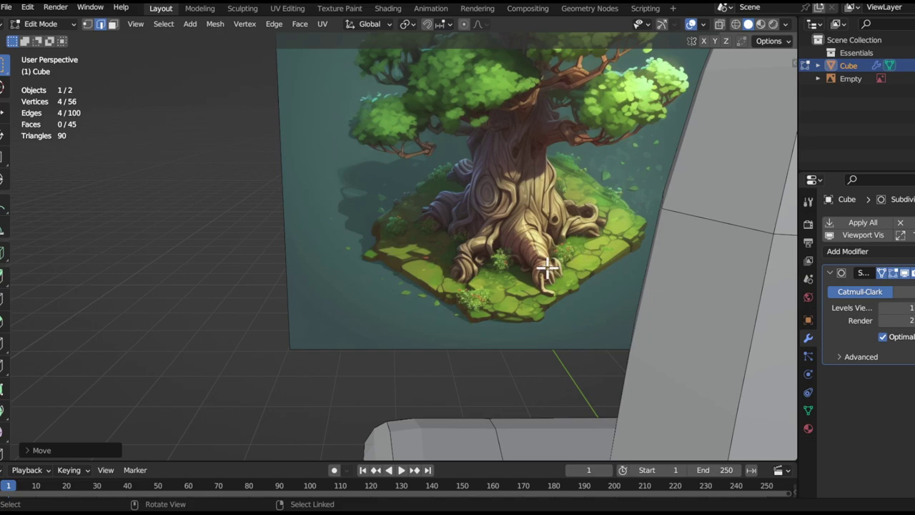
pyautogui.scroll(5, 531, 244)
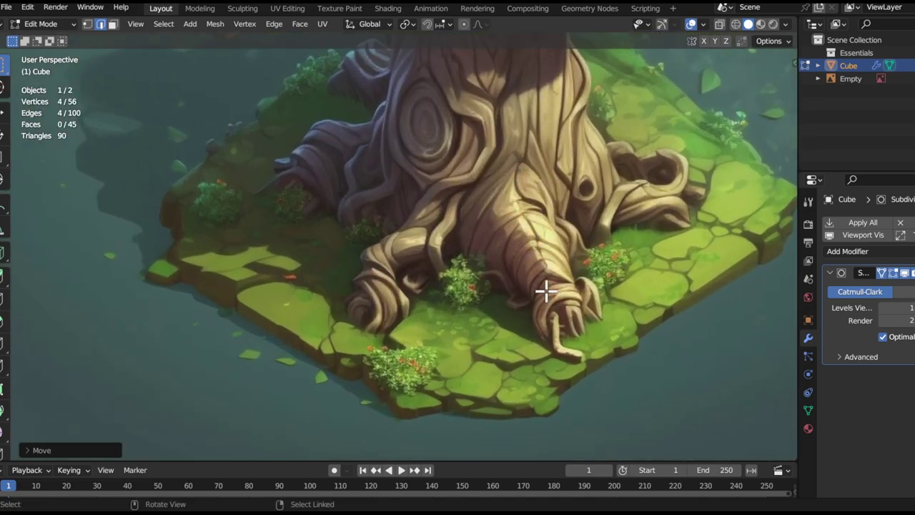
pyautogui.scroll(-10, 493, 285)
pyautogui.hotkey('ctrl', 'l')
pyautogui.scroll(10, 524, 271)
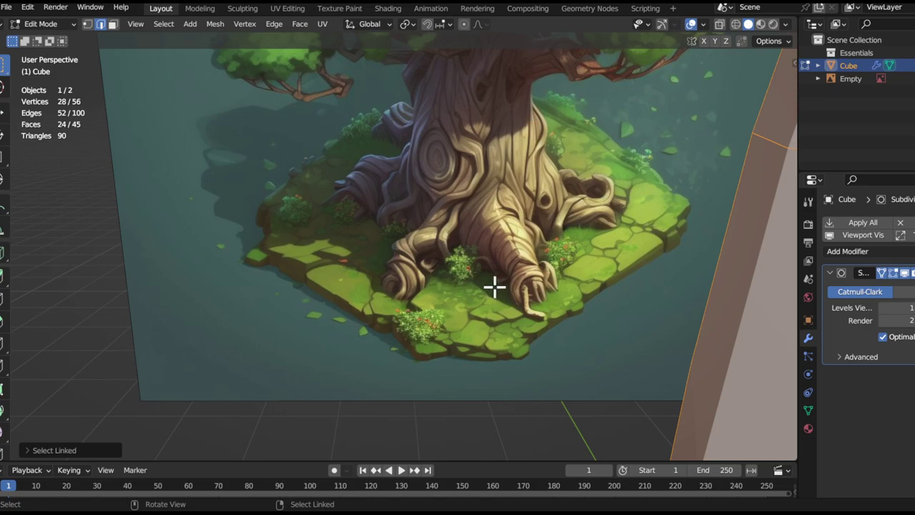
pyautogui.scroll(-5, 467, 236)
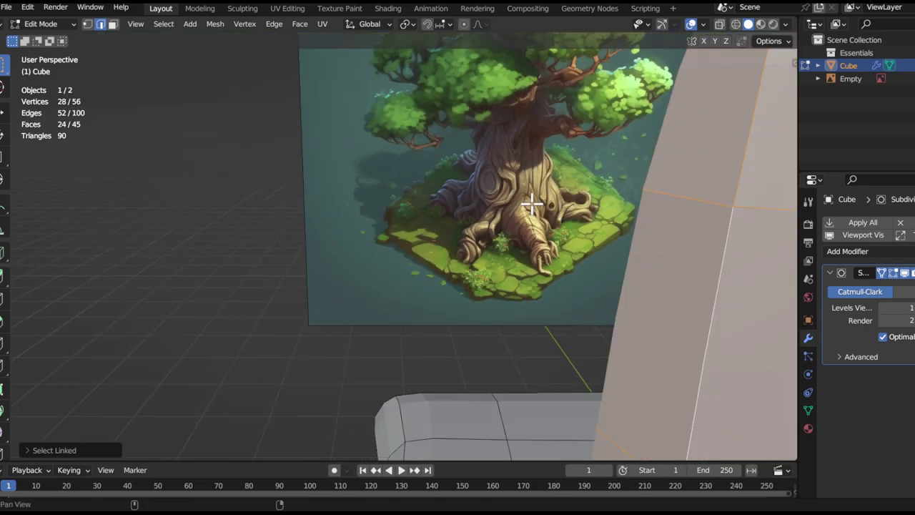
pyautogui.keyDown('shift'); pyautogui.moveTo(531, 203); pyautogui.dragTo(519, 227, button='middle'); pyautogui.keyUp('shift')
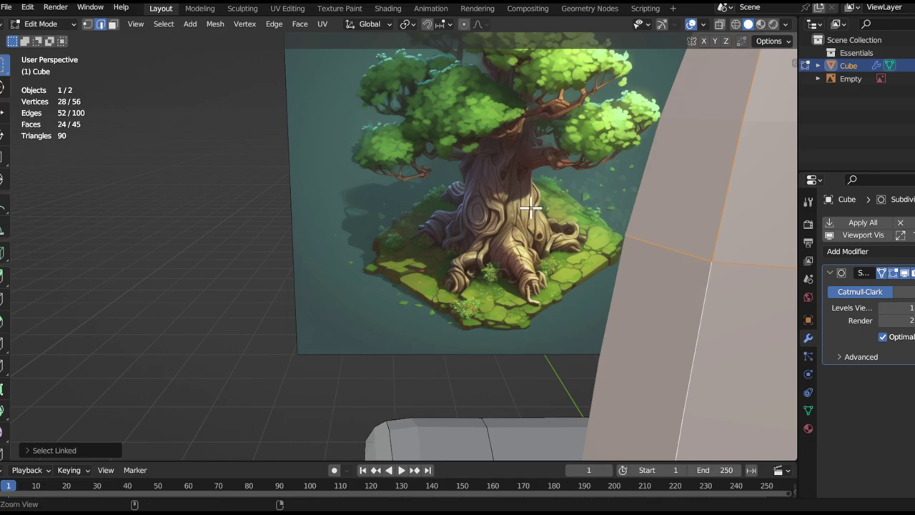
pyautogui.keyDown('ctrl'); pyautogui.moveTo(514, 266); pyautogui.dragTo(515, 306, button='middle'); pyautogui.keyUp('ctrl')
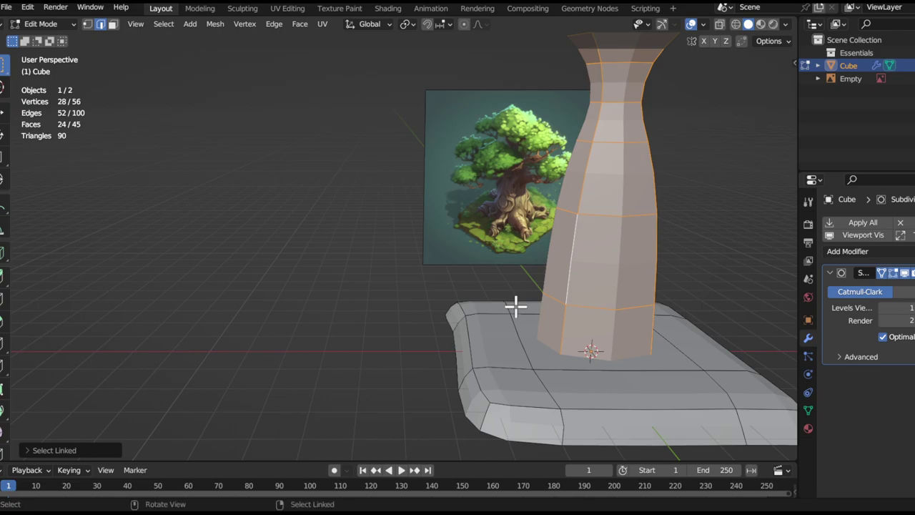
# Apply the Subdivision modifier to the slab and trunk mesh, check the reference's roots, and leave mesh editing
pyautogui.press('Tab')
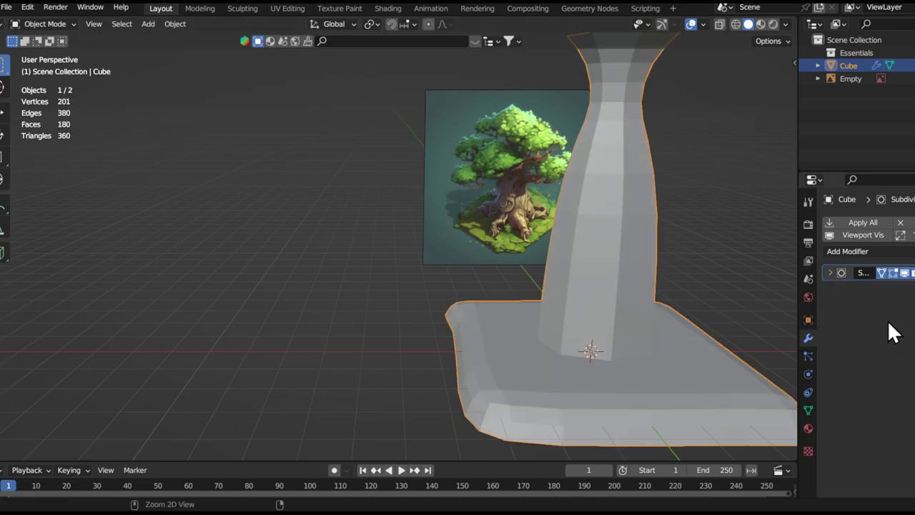
pyautogui.hotkey('ctrl', 'a')
pyautogui.press('Tab')
pyautogui.keyDown('shift'); pyautogui.moveTo(600, 329); pyautogui.dragTo(544, 322, button='middle'); pyautogui.keyUp('shift')
pyautogui.click(543, 325)
pyautogui.keyDown('ctrl'); pyautogui.moveTo(463, 315); pyautogui.dragTo(523, 252, button='middle'); pyautogui.keyUp('ctrl')
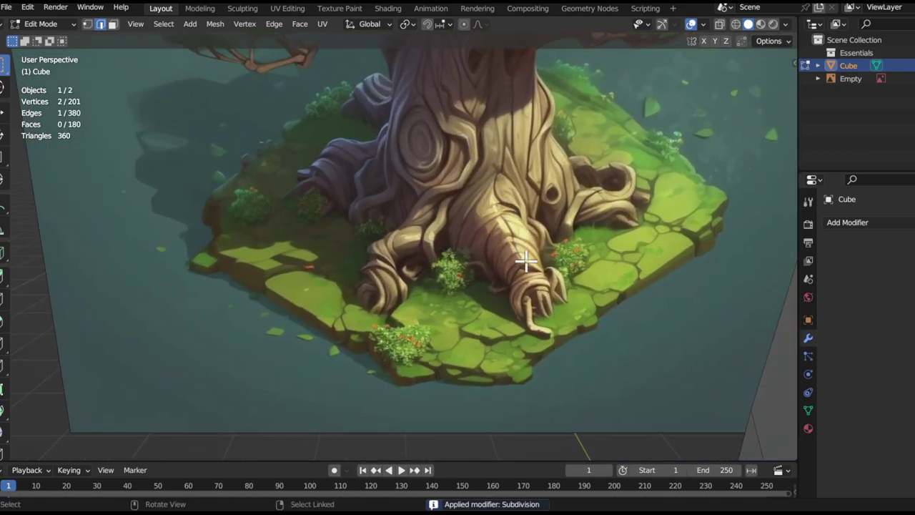
pyautogui.keyDown('ctrl'); pyautogui.moveTo(512, 212); pyautogui.dragTo(489, 267, button='middle'); pyautogui.keyUp('ctrl')
pyautogui.press('Tab')
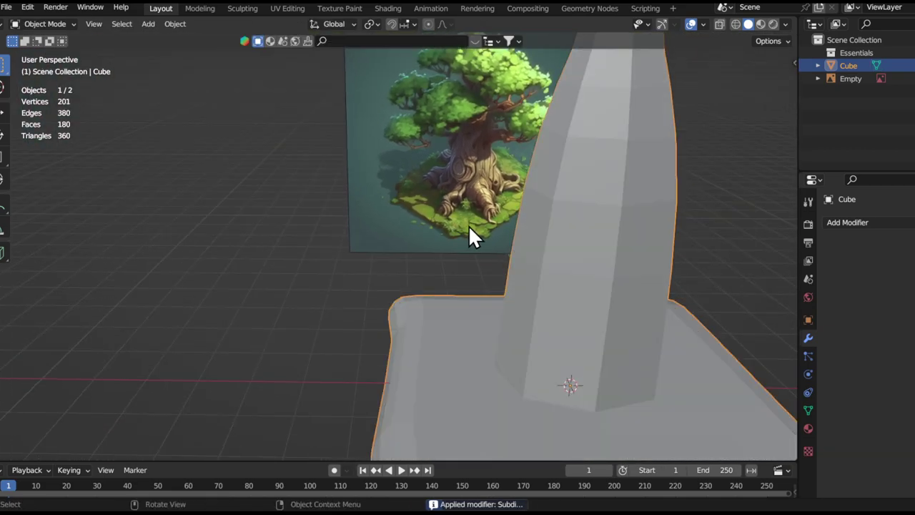
# Move the reference image away from the trunk and return to editing the slab and trunk mesh
pyautogui.click(470, 236)
pyautogui.press('g')
pyautogui.click(245, 313)
pyautogui.keyDown('ctrl'); pyautogui.moveTo(347, 307); pyautogui.dragTo(391, 386, button='middle'); pyautogui.keyUp('ctrl')
pyautogui.click(506, 319)
pyautogui.rightClick(507, 318)
pyautogui.press('Escape')
pyautogui.press('Tab')
# Extrude a front face at the trunk's base outward as the first root and move its end along Z
pyautogui.keyDown('shift'); pyautogui.moveTo(544, 337); pyautogui.dragTo(524, 303, button='middle'); pyautogui.keyUp('shift')
pyautogui.press('3')
pyautogui.press('3')
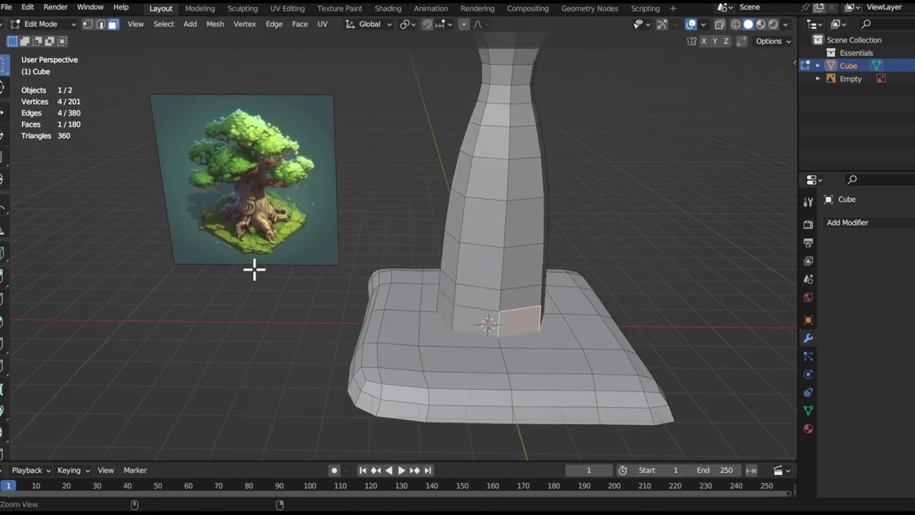
pyautogui.scroll(2, 476, 286)
pyautogui.press('e')
pyautogui.click(566, 351)
pyautogui.scroll(2, 673, 278)
pyautogui.press('g')
pyautogui.press('z')
pyautogui.click(605, 331)
# Scale the end face of the first root to narrow it
pyautogui.scroll(1, 555, 318)
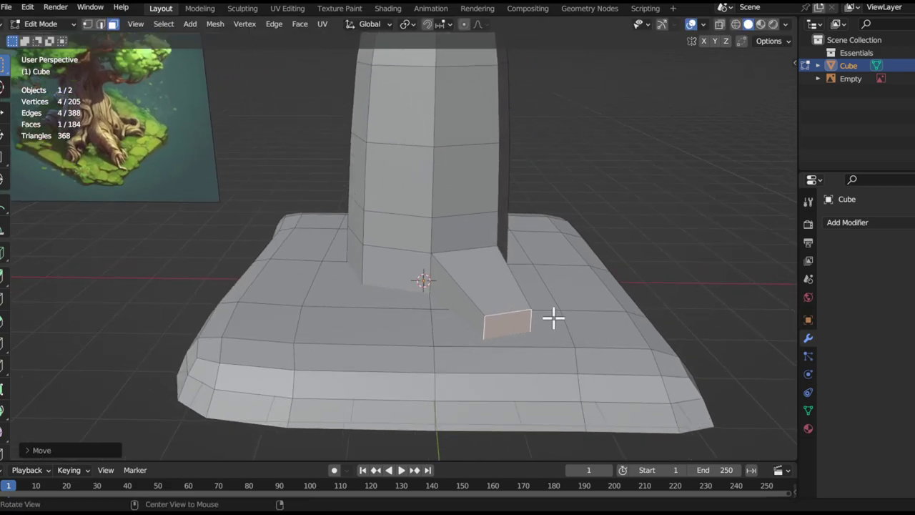
pyautogui.moveTo(519, 288); pyautogui.dragTo(558, 286, button='middle')
pyautogui.keyDown('shift'); pyautogui.moveTo(107, 168); pyautogui.dragTo(769, 304, button='middle'); pyautogui.keyUp('shift')
pyautogui.keyDown('shift'); pyautogui.moveTo(709, 314); pyautogui.dragTo(475, 298, button='middle'); pyautogui.keyUp('shift')
pyautogui.press('s')
pyautogui.click(583, 323)
pyautogui.press('s')
pyautogui.click(505, 307)
# Extrude the first root's end face into a second segment and scale the new end down
pyautogui.keyDown('shift'); pyautogui.moveTo(562, 331); pyautogui.dragTo(539, 318, button='middle'); pyautogui.keyUp('shift')
pyautogui.press('e')
pyautogui.click(672, 403)
pyautogui.keyDown('shift'); pyautogui.moveTo(672, 399); pyautogui.dragTo(587, 348, button='middle'); pyautogui.keyUp('shift')
pyautogui.press('s')
pyautogui.click(647, 346)
# Move the first root's end face, undo the last change, and reposition the face on the slab
pyautogui.press('g')
pyautogui.click(648, 354)
pyautogui.keyDown('alt'); pyautogui.moveTo(555, 329); pyautogui.dragTo(650, 313); pyautogui.keyUp('alt')
pyautogui.hotkey('ctrl', 'z')
pyautogui.press('g')
pyautogui.click(669, 330)
# Bevel the first root's long upper edges with one segment and return to face selection
pyautogui.keyDown('ctrl'); pyautogui.keyDown('alt'); pyautogui.moveTo(580, 296); pyautogui.dragTo(570, 321); pyautogui.keyUp('alt'); pyautogui.keyUp('ctrl')
pyautogui.keyDown('alt'); pyautogui.moveTo(570, 322); pyautogui.dragTo(449, 315); pyautogui.keyUp('alt')
pyautogui.keyDown('alt'); pyautogui.keyDown('shift'); pyautogui.moveTo(364, 285); pyautogui.dragTo(435, 342); pyautogui.keyUp('shift'); pyautogui.keyUp('alt')
pyautogui.keyDown('ctrl'); pyautogui.keyDown('alt'); pyautogui.moveTo(432, 341); pyautogui.dragTo(444, 270); pyautogui.keyUp('alt'); pyautogui.keyUp('ctrl')
pyautogui.keyDown('alt'); pyautogui.keyDown('shift'); pyautogui.moveTo(659, 319); pyautogui.dragTo(358, 276); pyautogui.keyUp('shift'); pyautogui.keyUp('alt')
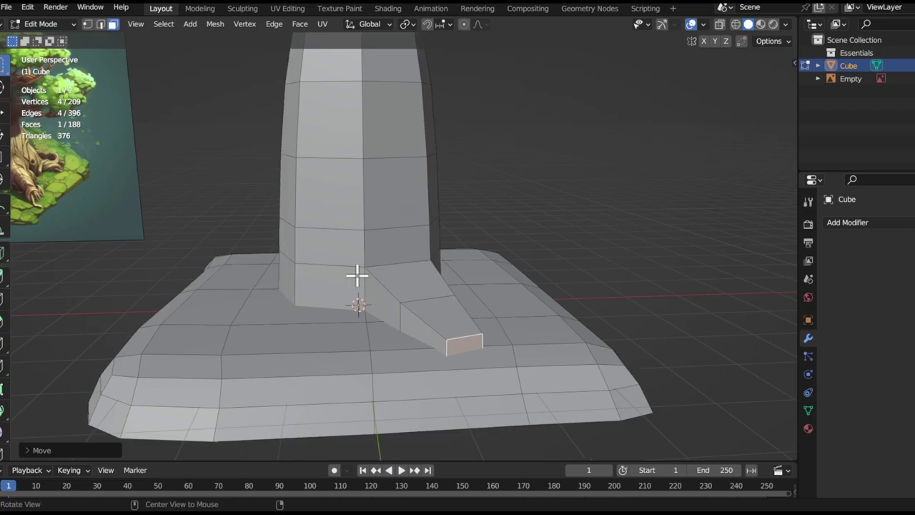
pyautogui.moveTo(476, 323); pyautogui.dragTo(507, 320, button='middle')
pyautogui.hotkey('ctrl', 'b')
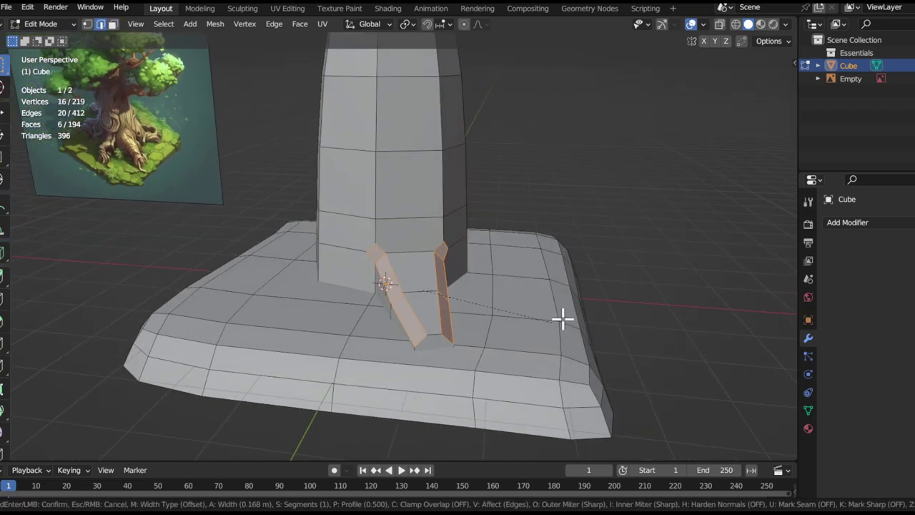
pyautogui.click(594, 326)
pyautogui.moveTo(300, 270); pyautogui.dragTo(651, 378, button='middle')
pyautogui.press('3')
# Leave mesh editing and move the reference image horizontally, keeping its height locked
pyautogui.moveTo(659, 369); pyautogui.dragTo(565, 342, button='middle')
pyautogui.keyDown('ctrl'); pyautogui.moveTo(310, 239); pyautogui.dragTo(339, 211, button='middle'); pyautogui.keyUp('ctrl')
pyautogui.click(305, 213)
pyautogui.press('Tab')
pyautogui.click(358, 219)
pyautogui.press('g')
pyautogui.hotkey('shift', 'z')
pyautogui.click(475, 240)
# Reposition the reference image, scale it up to about 1.167, and return to editing the tree mesh
pyautogui.keyDown('alt'); pyautogui.moveTo(566, 242); pyautogui.dragTo(523, 290); pyautogui.keyUp('alt')
pyautogui.press('g')
pyautogui.click(593, 266)
pyautogui.press('s')
pyautogui.click(569, 313)
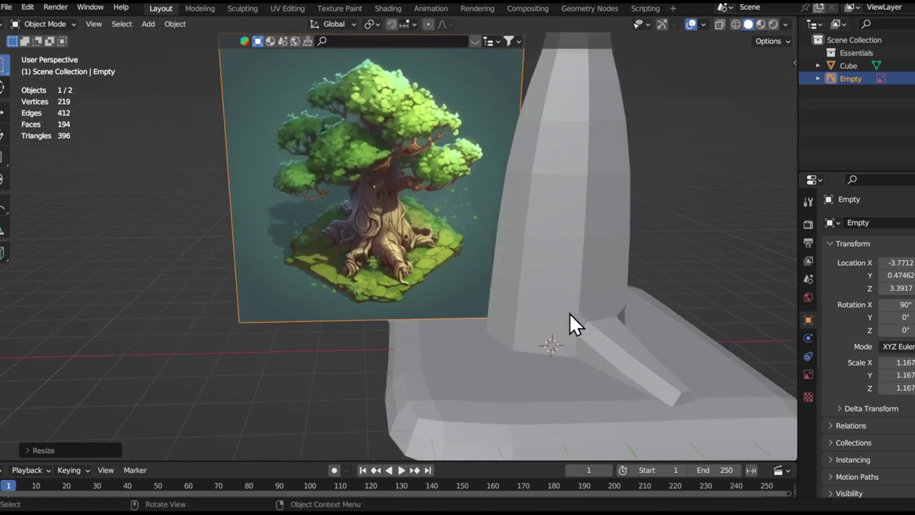
pyautogui.moveTo(570, 315); pyautogui.dragTo(598, 315, button='middle')
pyautogui.click(598, 315)
pyautogui.press('Tab')
pyautogui.scroll(2, 475, 287)
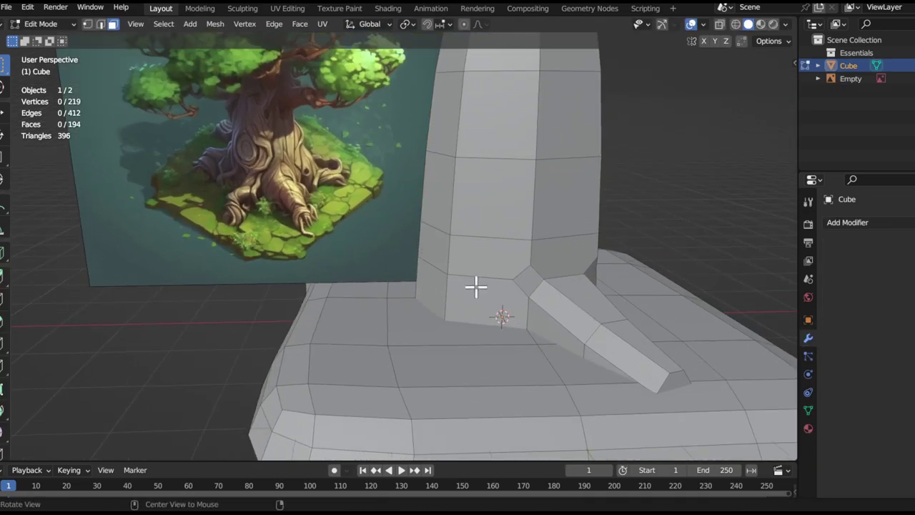
# Extrude the trunk base face beside the first root outward as a second root and scale its end
pyautogui.scroll(2, 476, 287)
pyautogui.click(504, 311)
pyautogui.moveTo(504, 311); pyautogui.dragTo(569, 296, button='middle')
pyautogui.press('e')
pyautogui.click(569, 356)
pyautogui.moveTo(569, 356); pyautogui.dragTo(572, 309, button='middle')
pyautogui.press('s')
pyautogui.click(634, 339)
# Reposition the second root's end and adjust its edges to bring it down toward the slab
pyautogui.moveTo(634, 339); pyautogui.dragTo(578, 370, button='middle')
pyautogui.press('g')
pyautogui.click(579, 313)
pyautogui.moveTo(579, 312); pyautogui.dragTo(527, 328, button='middle')
pyautogui.click(549, 370)
pyautogui.moveTo(549, 370)
pyautogui.mouseDown(button='middle')
pyautogui.moveTo(532, 370)
pyautogui.moveTo(544, 382)
pyautogui.mouseUp(button='middle')
pyautogui.press('g')
pyautogui.click(473, 372)
# Adjust the second root's end geometry and rotate its end face about -14 degrees around Z
pyautogui.moveTo(408, 266); pyautogui.dragTo(437, 310, button='middle')
pyautogui.keyDown('alt'); pyautogui.moveTo(494, 309); pyautogui.dragTo(486, 325); pyautogui.keyUp('alt')
pyautogui.press('g')
pyautogui.click(467, 237)
pyautogui.keyDown('alt'); pyautogui.moveTo(467, 235); pyautogui.dragTo(411, 311); pyautogui.keyUp('alt')
pyautogui.press('3')
pyautogui.click(411, 311)
pyautogui.moveTo(411, 311); pyautogui.dragTo(419, 335, button='middle')
pyautogui.press('r')
pyautogui.press('z')
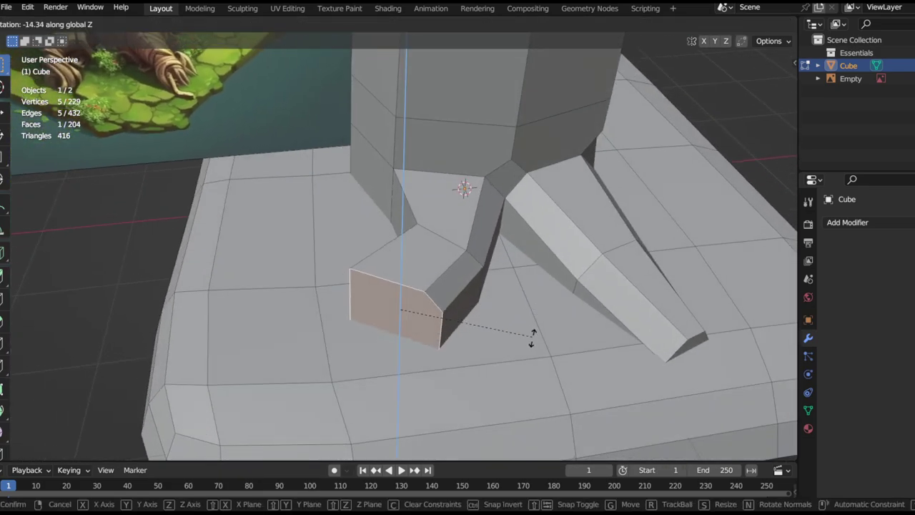
pyautogui.click(532, 332)
# Move the second root's rotated end face and extrude it about 0.53 m into another segment
pyautogui.press('g')
pyautogui.keyDown('ctrl'); pyautogui.keyDown('alt'); pyautogui.moveTo(496, 269); pyautogui.dragTo(500, 306); pyautogui.keyUp('alt'); pyautogui.keyUp('ctrl')
pyautogui.keyDown('alt'); pyautogui.moveTo(501, 306); pyautogui.dragTo(577, 268); pyautogui.keyUp('alt')
pyautogui.keyDown('alt'); pyautogui.moveTo(538, 324); pyautogui.dragTo(604, 340); pyautogui.keyUp('alt')
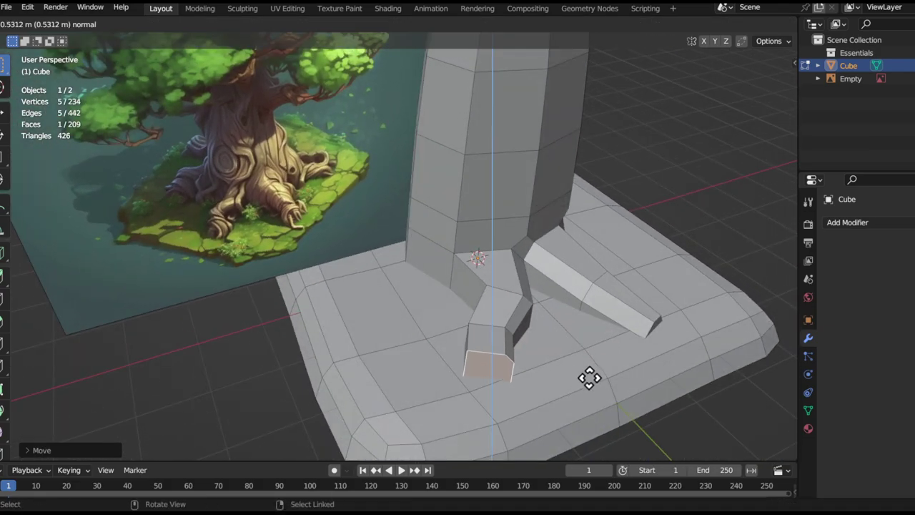
pyautogui.moveTo(604, 384); pyautogui.dragTo(583, 381, button='middle')
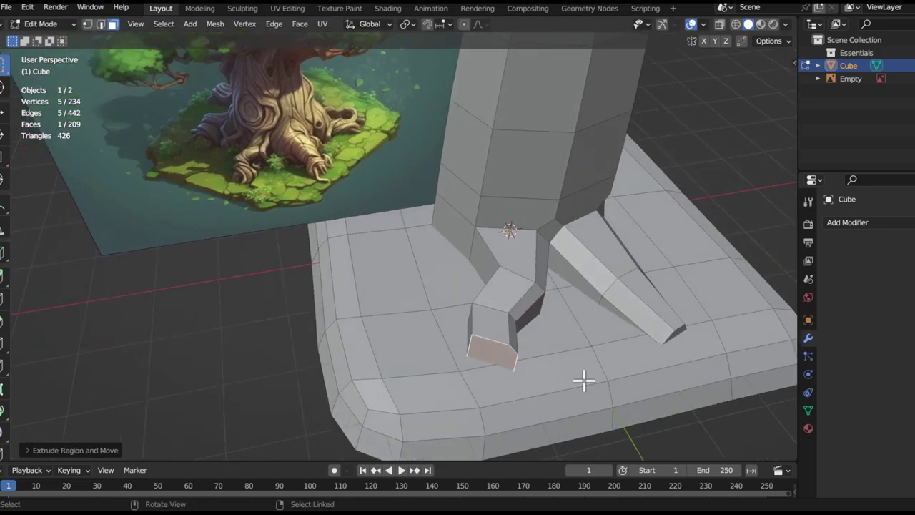
# Move the second root's new end face horizontally with Z locked and scale it down to taper the root
pyautogui.moveTo(590, 316); pyautogui.dragTo(660, 301, button='middle')
pyautogui.press('g')
pyautogui.hotkey('shift', 'z')
pyautogui.click(573, 315)
pyautogui.moveTo(709, 370); pyautogui.dragTo(516, 395, button='middle')
pyautogui.press('s')
pyautogui.click(610, 333)
# Move the second root's tip face along Z and rotate it to follow the slab
pyautogui.moveTo(611, 333); pyautogui.dragTo(541, 292, button='middle')
pyautogui.press('g')
pyautogui.press('z')
pyautogui.click(539, 321)
pyautogui.moveTo(522, 326); pyautogui.dragTo(537, 305, button='middle')
pyautogui.press('r')
pyautogui.click(607, 274)
# Bevel the edge loop at the second root's bend
pyautogui.scroll(-1, 538, 278)
pyautogui.scroll(1, 538, 301)
pyautogui.press('2')
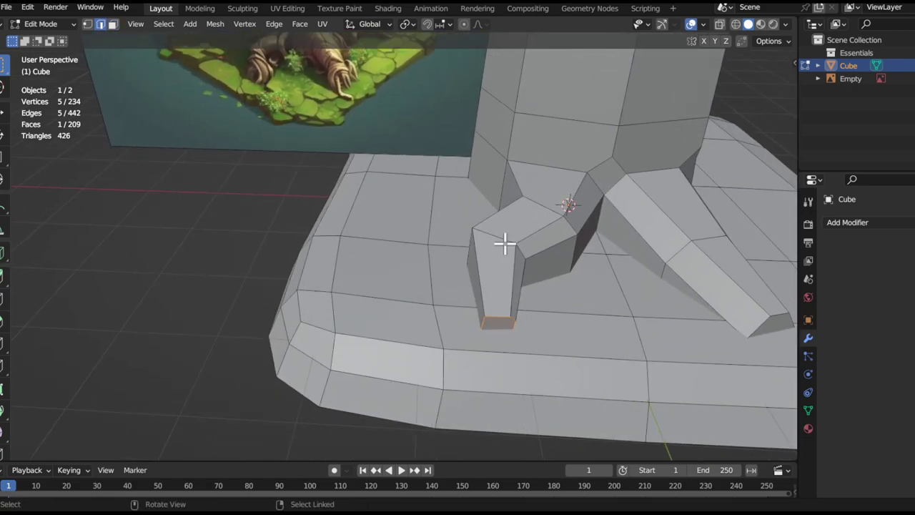
pyautogui.keyDown('alt'); pyautogui.click(504, 243); pyautogui.keyUp('alt')
pyautogui.scroll(-1, 505, 245)
pyautogui.moveTo(507, 258); pyautogui.dragTo(544, 263, button='middle')
pyautogui.click(606, 267)
# Examine the root shapes in the reference image and compare them with the modeled roots
pyautogui.keyDown('ctrl'); pyautogui.keyDown('alt'); pyautogui.moveTo(545, 263); pyautogui.dragTo(541, 309); pyautogui.keyUp('alt'); pyautogui.keyUp('ctrl')
pyautogui.keyDown('alt'); pyautogui.moveTo(542, 309); pyautogui.dragTo(525, 241); pyautogui.keyUp('alt')
pyautogui.keyDown('alt'); pyautogui.keyDown('shift'); pyautogui.moveTo(454, 203); pyautogui.dragTo(420, 238); pyautogui.keyUp('shift'); pyautogui.keyUp('alt')
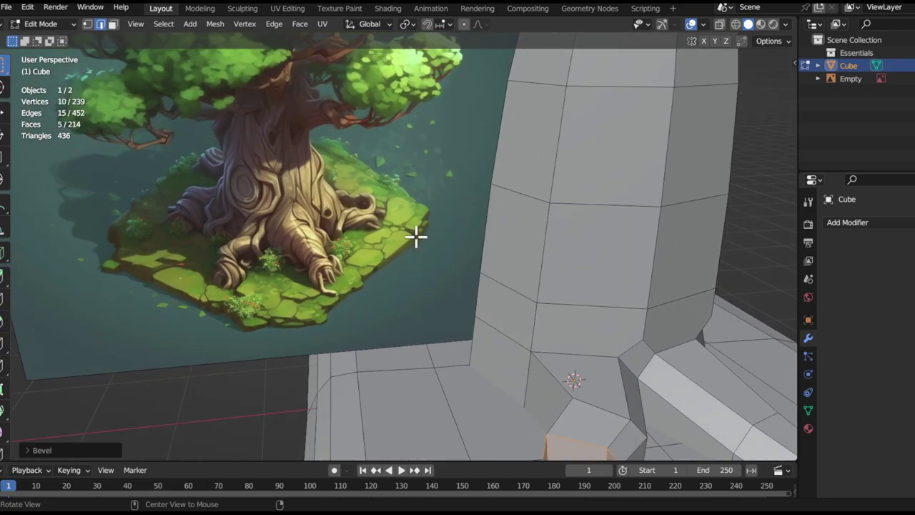
pyautogui.moveTo(542, 313); pyautogui.dragTo(540, 276, button='middle')
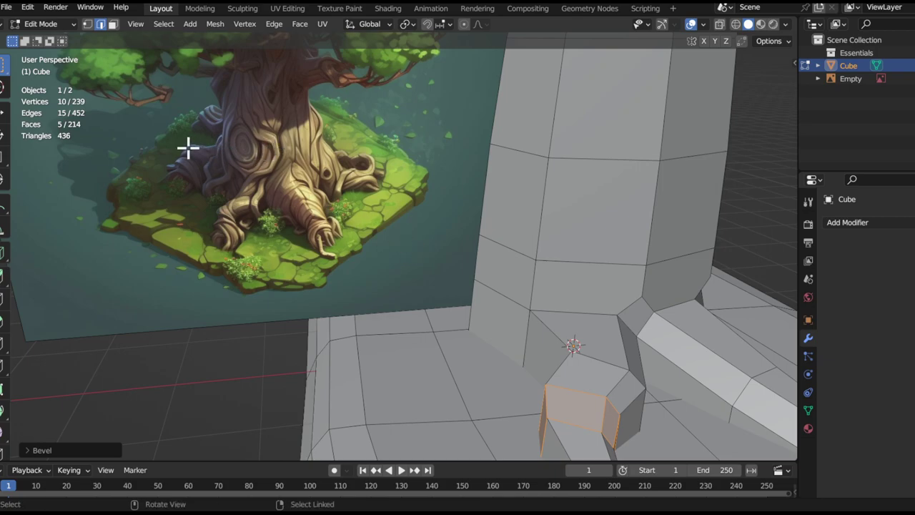
pyautogui.keyDown('alt'); pyautogui.moveTo(629, 243); pyautogui.dragTo(572, 246); pyautogui.keyUp('alt')
pyautogui.scroll(-4, 559, 324)
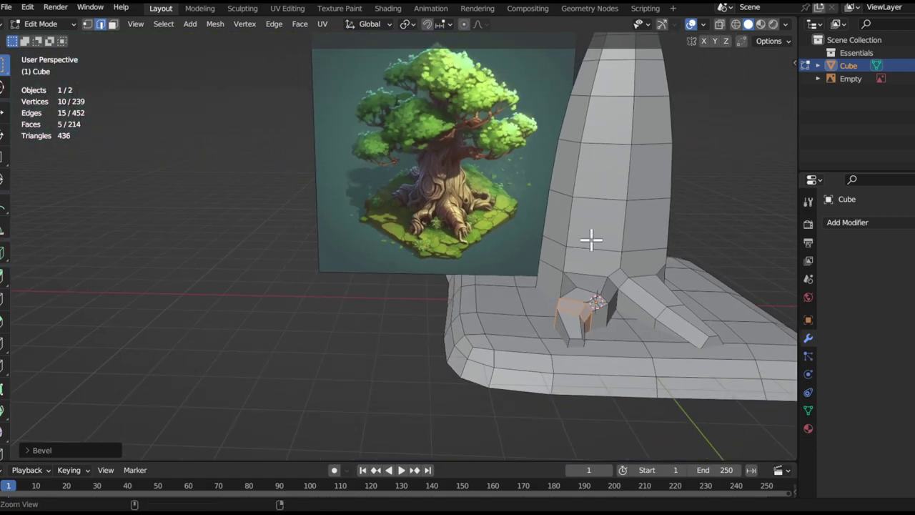
pyautogui.scroll(-3, 536, 334)
pyautogui.moveTo(536, 333); pyautogui.dragTo(584, 323, button='middle')
pyautogui.scroll(5, 458, 284)
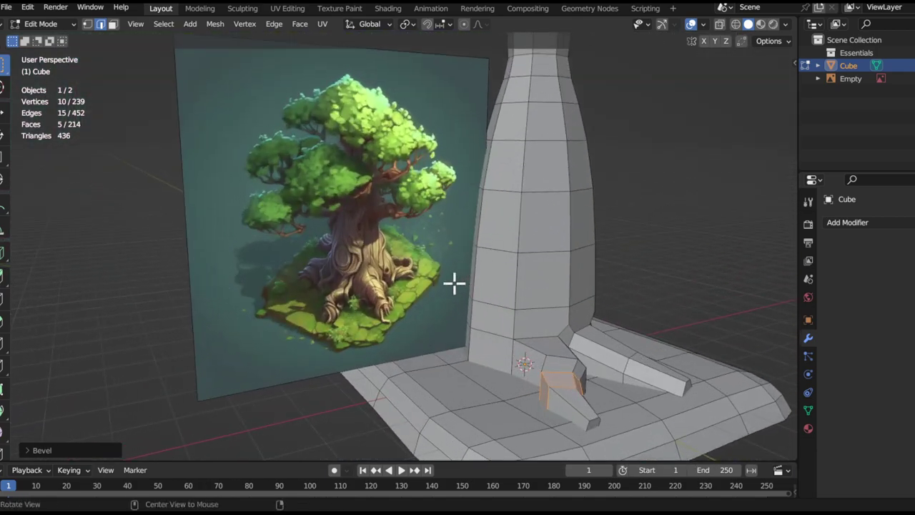
pyautogui.scroll(5, 437, 296)
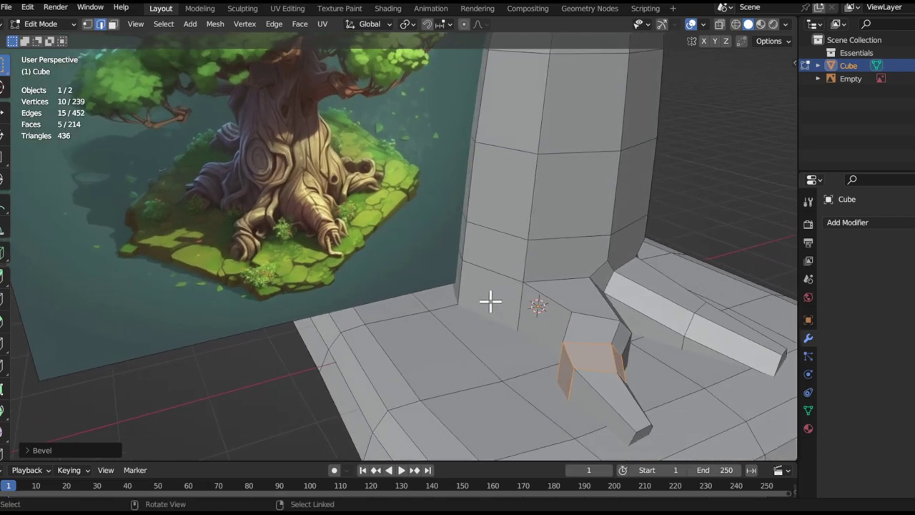
# Extrude the stacked faces at the trunk's base beside the second root outward as a third root
pyautogui.moveTo(501, 290); pyautogui.dragTo(531, 331, button='middle')
pyautogui.press('e')
pyautogui.click(475, 319)
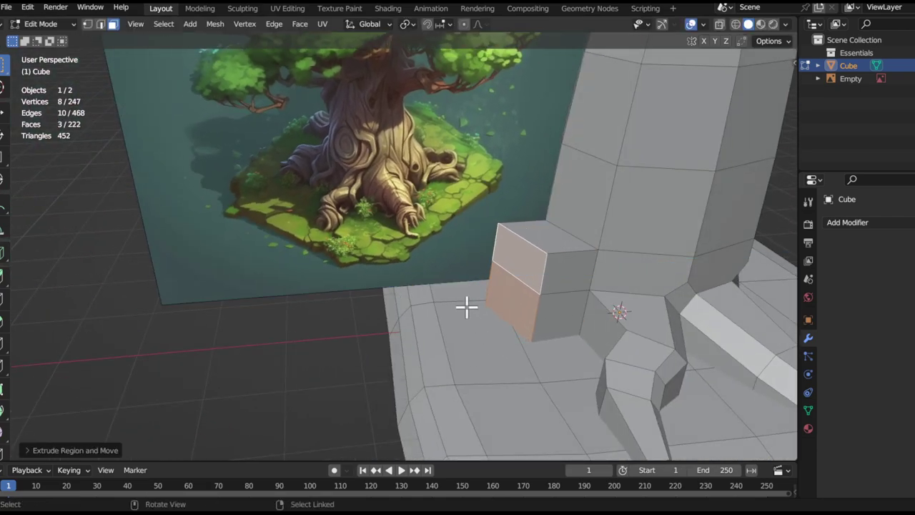
# Move the reference image horizontally behind the model with Z locked, and return to editing the tree mesh
pyautogui.press('Tab')
pyautogui.click(443, 241)
pyautogui.keyDown('shift'); pyautogui.moveTo(492, 251); pyautogui.dragTo(516, 315, button='middle'); pyautogui.keyUp('shift')
pyautogui.press('g')
pyautogui.hotkey('shift', 'z')
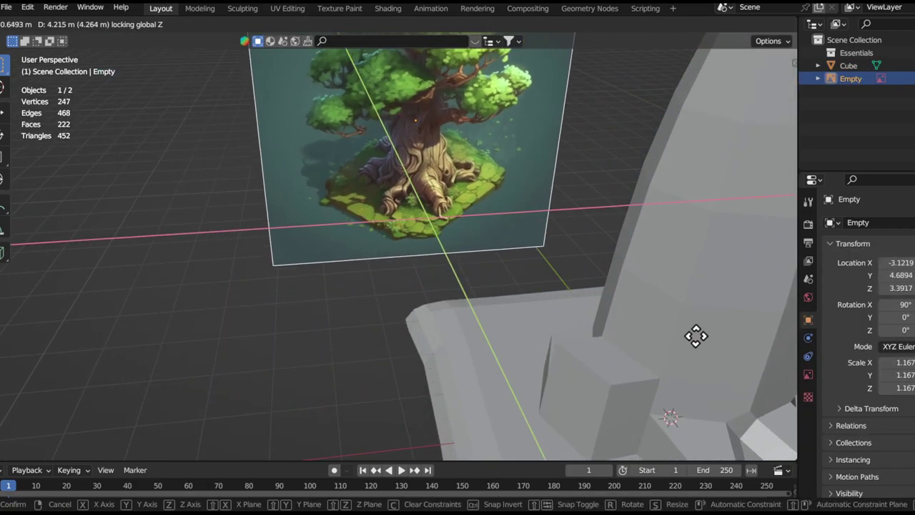
pyautogui.click(695, 335)
pyautogui.keyDown('shift'); pyautogui.moveTo(600, 361); pyautogui.dragTo(566, 307, button='middle'); pyautogui.keyUp('shift')
pyautogui.click(565, 318)
pyautogui.press('Tab')
# Move the upper edge of the third root's extrusion and slide its geometry to slope the root downward
pyautogui.moveTo(558, 344); pyautogui.dragTo(638, 323, button='middle')
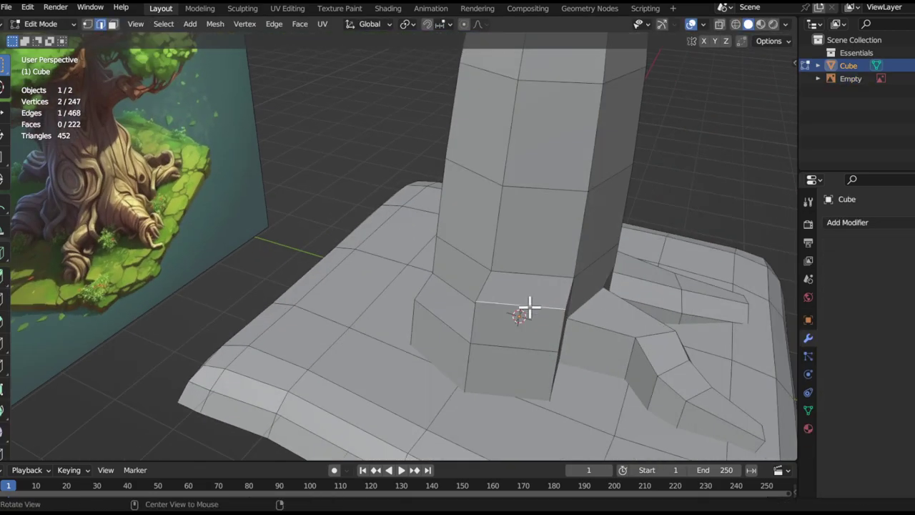
pyautogui.keyDown('alt'); pyautogui.moveTo(530, 308); pyautogui.dragTo(591, 335); pyautogui.keyUp('alt')
pyautogui.press('g')
pyautogui.click(576, 301)
pyautogui.keyDown('alt'); pyautogui.moveTo(547, 275); pyautogui.dragTo(533, 261); pyautogui.keyUp('alt')
pyautogui.press('g')
pyautogui.press('g')
pyautogui.click(529, 314)
# Scale the edges of the third root's front to adjust its width
pyautogui.moveTo(411, 308); pyautogui.dragTo(438, 328, button='middle')
pyautogui.click(480, 358)
pyautogui.click(493, 333)
pyautogui.press('s')
pyautogui.click(604, 335)
pyautogui.click(543, 337)
pyautogui.moveTo(544, 342); pyautogui.dragTo(516, 326, button='middle')
pyautogui.press('s')
pyautogui.moveTo(594, 350); pyautogui.dragTo(601, 317, button='middle')
# Move the third root's upper front edge, and shift its bottom front edge horizontally with Z locked
pyautogui.press('g')
pyautogui.click(543, 350)
pyautogui.press('g')
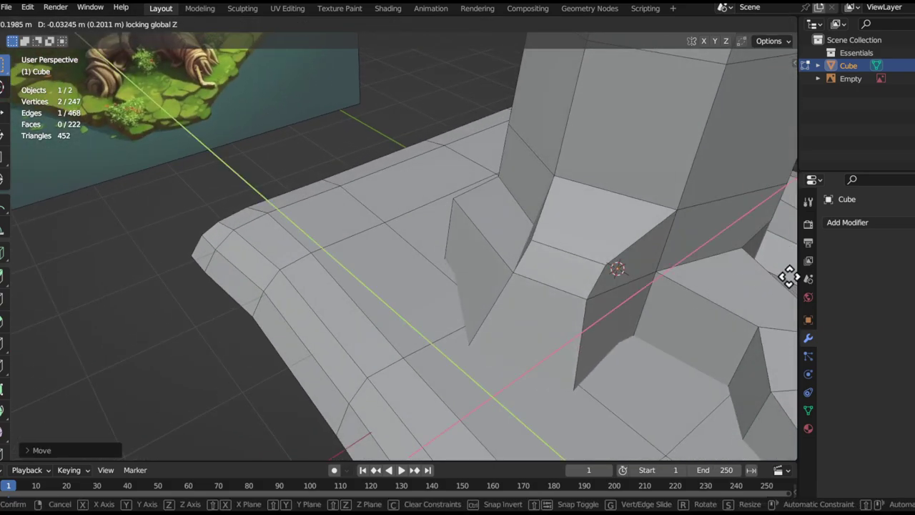
pyautogui.hotkey('alt', 'z')
pyautogui.moveTo(498, 255); pyautogui.dragTo(438, 312, button='middle')
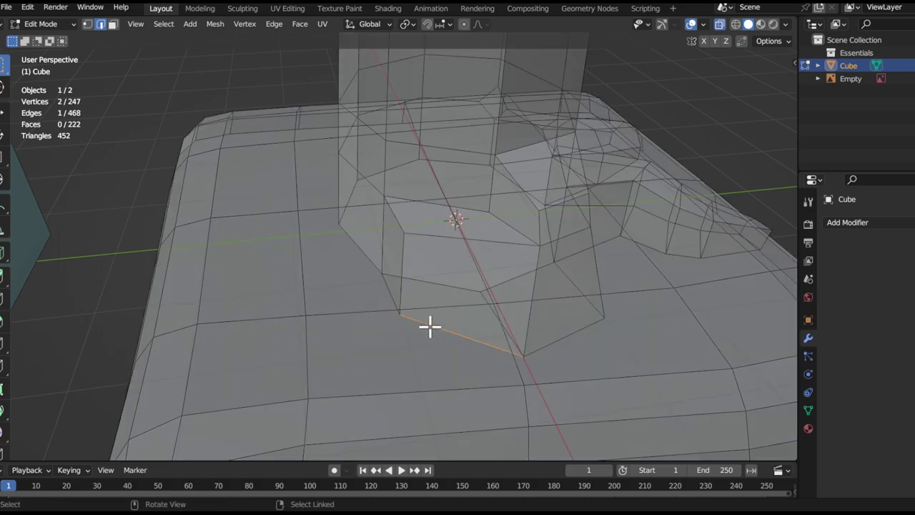
pyautogui.hotkey('alt', 'z')
# Move the lower corner of the third root's front horizontally with Z locked to reshape its footprint
pyautogui.click(413, 326)
pyautogui.hotkey('alt', 'z')
pyautogui.moveTo(419, 322); pyautogui.dragTo(476, 336, button='middle')
pyautogui.click(402, 321)
pyautogui.press('g')
pyautogui.hotkey('shift', 'z')
pyautogui.click(398, 339)
pyautogui.hotkey('alt', 'z')
pyautogui.hotkey('alt', 'z')
# Reposition individual upper corner vertices of the third root to refine its slope beside the trunk
pyautogui.press('g')
pyautogui.moveTo(453, 272); pyautogui.dragTo(465, 311, button='middle')
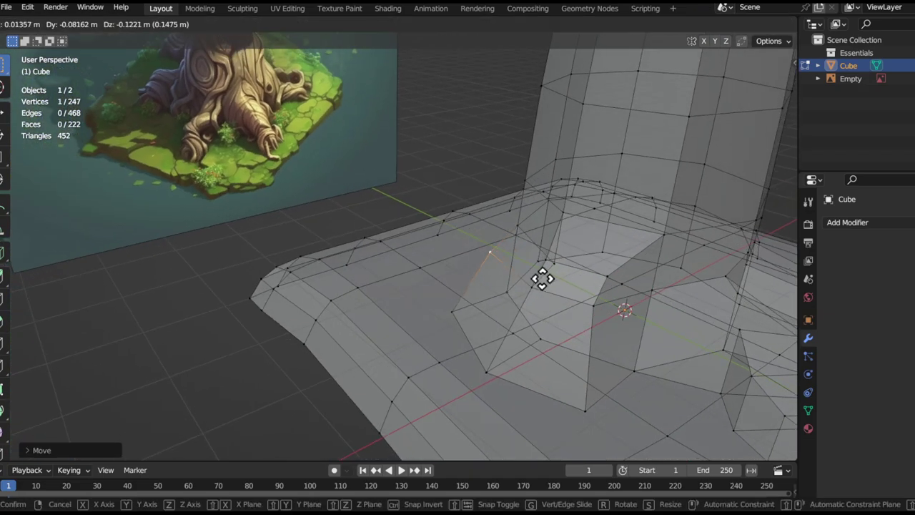
pyautogui.hotkey('alt', 'z')
pyautogui.moveTo(558, 328); pyautogui.dragTo(593, 306, button='middle')
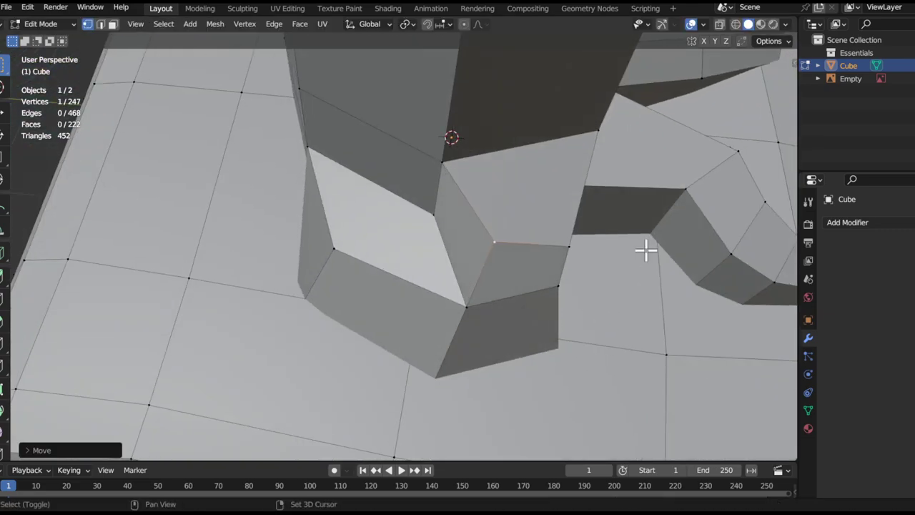
pyautogui.moveTo(575, 254); pyautogui.dragTo(626, 364, button='middle')
pyautogui.moveTo(593, 288); pyautogui.dragTo(541, 265, button='middle')
# Extrude the third root's two front faces outward, scaling the new end and adjusting its height along Z
pyautogui.click(514, 314)
pyautogui.moveTo(513, 314); pyautogui.dragTo(636, 273, button='middle')
pyautogui.press('e')
pyautogui.click(592, 367)
pyautogui.press('s')
pyautogui.moveTo(607, 361); pyautogui.dragTo(494, 336, button='middle')
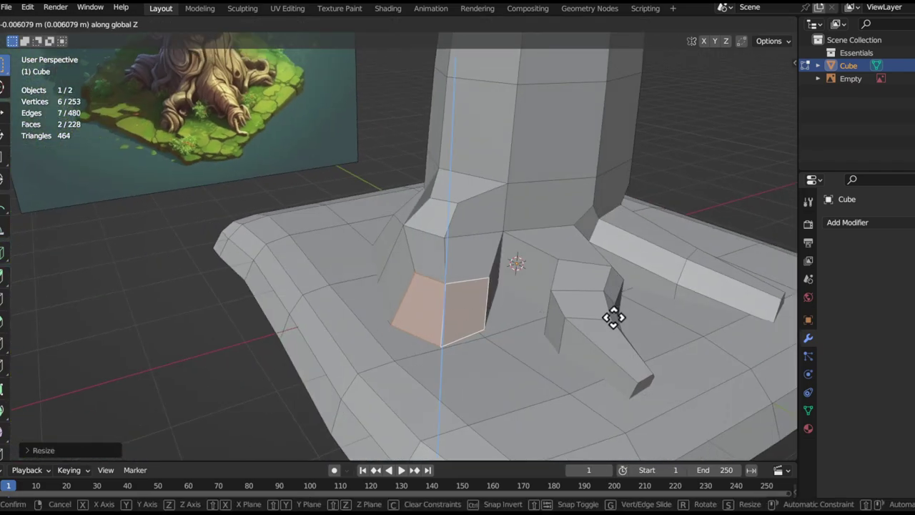
pyautogui.moveTo(567, 309); pyautogui.dragTo(520, 369, button='middle')
# Add an edge loop across the third root's extruded section and move edges there horizontally with Z locked
pyautogui.scroll(5, 381, 172)
pyautogui.keyDown('shift'); pyautogui.moveTo(382, 169); pyautogui.dragTo(438, 318, button='middle'); pyautogui.keyUp('shift')
pyautogui.moveTo(616, 334); pyautogui.dragTo(570, 315, button='middle')
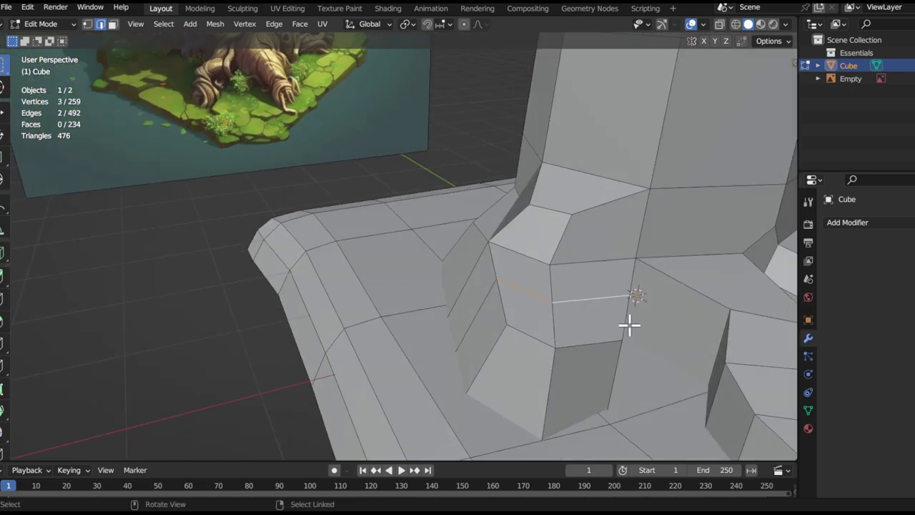
pyautogui.click(629, 257)
pyautogui.moveTo(630, 257); pyautogui.dragTo(578, 298, button='middle')
pyautogui.click(461, 337)
pyautogui.moveTo(461, 329); pyautogui.dragTo(491, 389, button='middle')
pyautogui.press('g')
pyautogui.hotkey('shift', 'z')
pyautogui.click(468, 398)
# Move the third root's two end faces horizontally with Z locked to bend the root
pyautogui.click(422, 285)
pyautogui.click(377, 332)
pyautogui.moveTo(469, 352); pyautogui.dragTo(584, 337, button='middle')
pyautogui.scroll(-4, 487, 341)
pyautogui.press('3')
pyautogui.press('g')
pyautogui.hotkey('shift', 'z')
pyautogui.click(580, 370)
# Reposition the third root's two end faces and narrow them by scaling along Y
pyautogui.moveTo(580, 372); pyautogui.dragTo(656, 289, button='middle')
pyautogui.moveTo(588, 303); pyautogui.dragTo(519, 283, button='middle')
pyautogui.press('g')
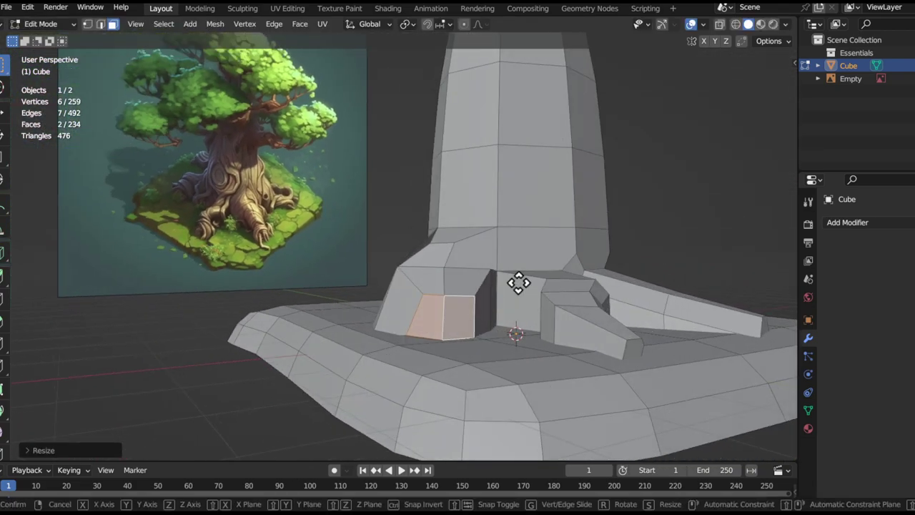
pyautogui.click(506, 370)
pyautogui.moveTo(506, 370); pyautogui.dragTo(301, 171, button='middle')
pyautogui.moveTo(530, 305); pyautogui.dragTo(605, 300, button='middle')
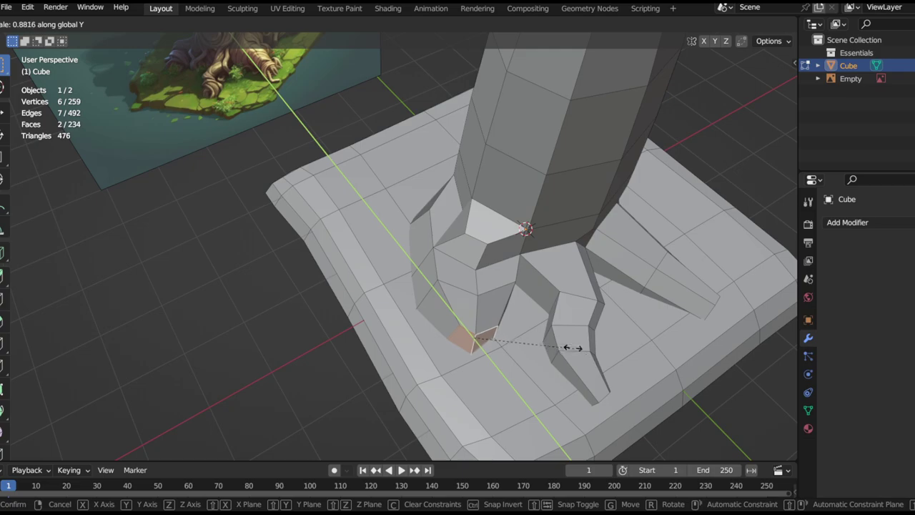
pyautogui.click(592, 339)
# Move the third root's end and a single face on the root to refine its bend
pyautogui.moveTo(592, 339); pyautogui.dragTo(551, 268, button='middle')
pyautogui.press('g')
pyautogui.moveTo(470, 327); pyautogui.dragTo(447, 315, button='middle')
pyautogui.press('2')
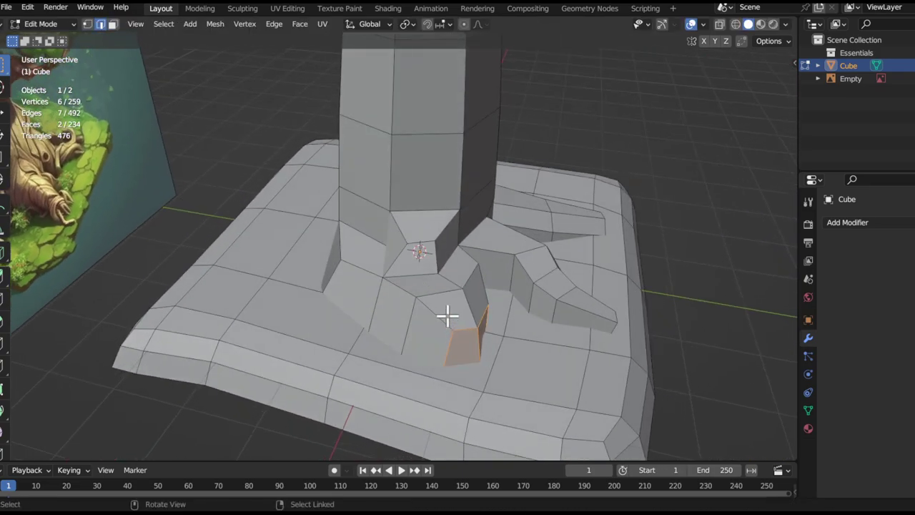
pyautogui.moveTo(466, 286); pyautogui.dragTo(437, 355, button='middle')
pyautogui.press('g')
pyautogui.click(353, 342)
# Move the vertices where the third root's upper surface meets its outer side to smooth the curve
pyautogui.keyDown('shift'); pyautogui.moveTo(354, 300); pyautogui.dragTo(424, 291, button='middle'); pyautogui.keyUp('shift')
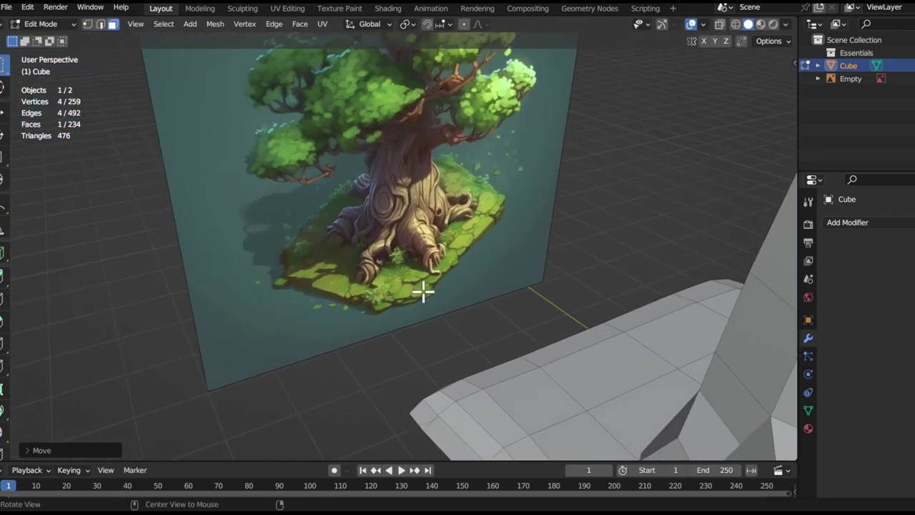
pyautogui.moveTo(609, 325); pyautogui.dragTo(426, 327, button='middle')
pyautogui.moveTo(456, 299); pyautogui.dragTo(471, 341, button='middle')
pyautogui.press('g')
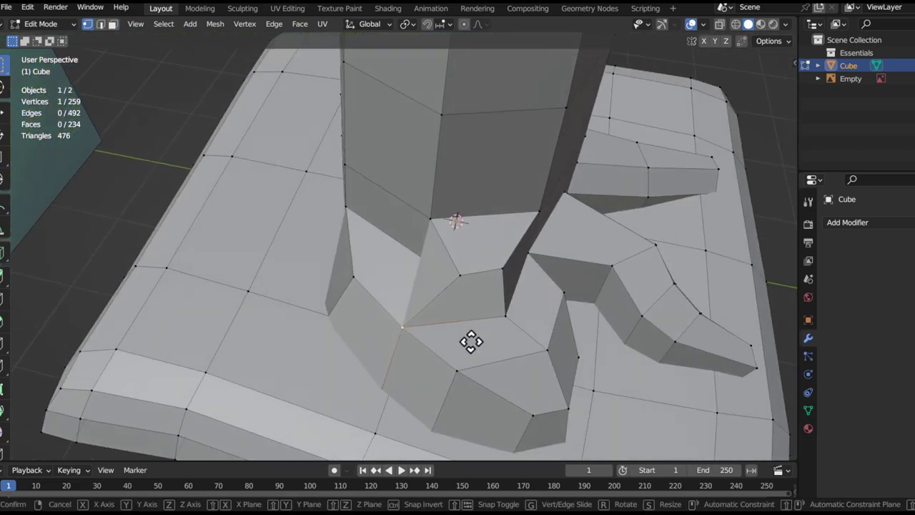
pyautogui.click(512, 327)
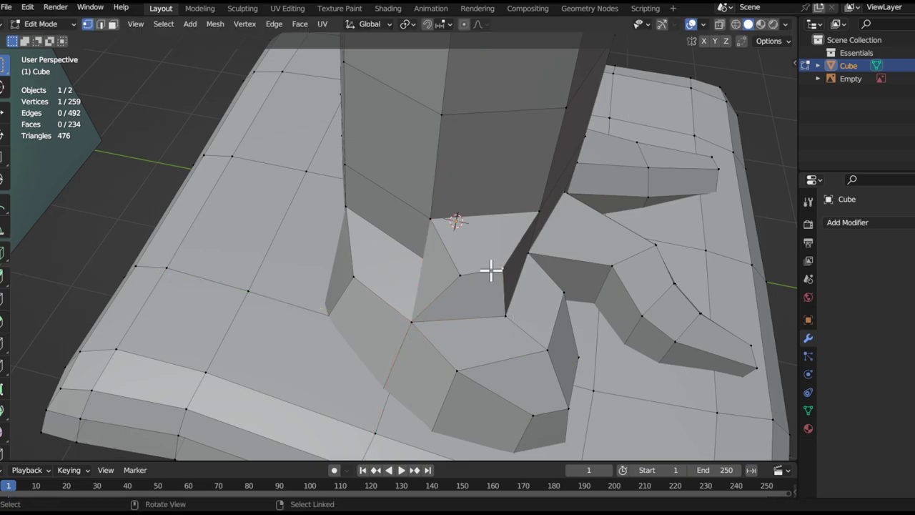
pyautogui.moveTo(474, 294); pyautogui.dragTo(515, 356, button='middle')
pyautogui.press('g')
pyautogui.click(477, 332)
pyautogui.moveTo(515, 357); pyautogui.dragTo(468, 299, button='middle')
# Move the vertices at the junction between the third root and the trunk to blend them together
pyautogui.click(477, 326)
pyautogui.press('g')
pyautogui.scroll(-2, 465, 299)
pyautogui.moveTo(387, 302); pyautogui.dragTo(377, 314, button='middle')
pyautogui.click(488, 315)
pyautogui.scroll(2, 488, 315)
pyautogui.moveTo(493, 304); pyautogui.dragTo(509, 306, button='middle')
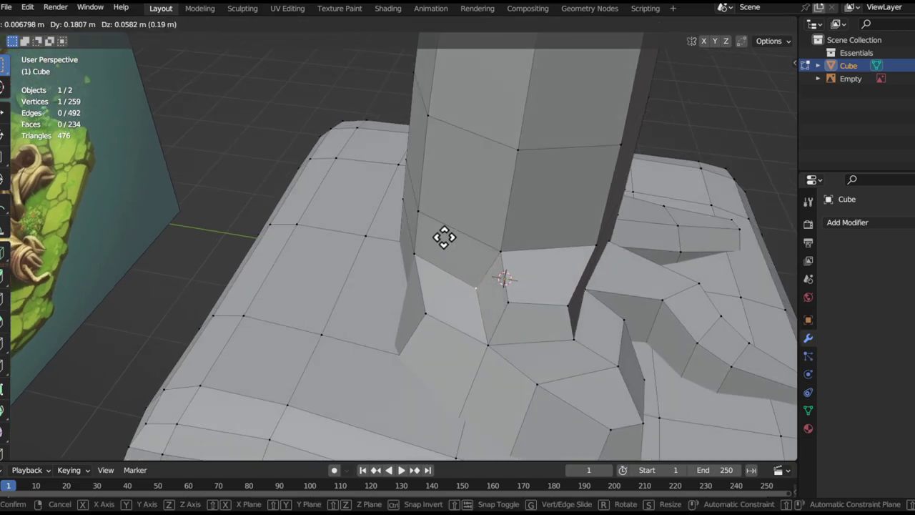
pyautogui.click(444, 237)
# Select two vertices on the third root's outer side and rotate the edge between them
pyautogui.moveTo(444, 237); pyautogui.dragTo(647, 376, button='middle')
pyautogui.keyDown('shift'); pyautogui.click(541, 322); pyautogui.keyUp('shift')
pyautogui.click(595, 365)
pyautogui.press('r')
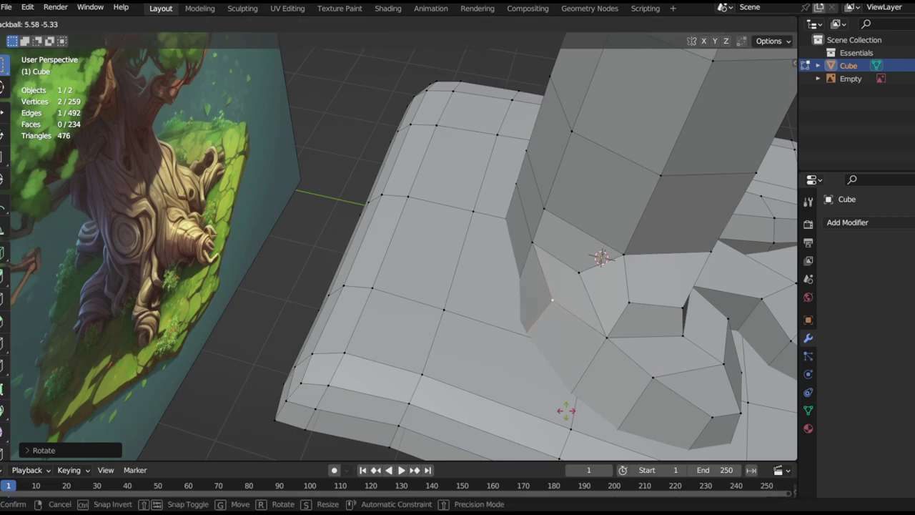
pyautogui.moveTo(500, 383); pyautogui.dragTo(472, 309, button='middle')
pyautogui.keyDown('shift'); pyautogui.moveTo(472, 309); pyautogui.dragTo(503, 364, button='middle'); pyautogui.keyUp('shift')
# Switch to the reference image, rotate it around Z, and move it horizontally with Z locked
pyautogui.press('Tab')
pyautogui.click(475, 281)
pyautogui.moveTo(474, 280); pyautogui.dragTo(593, 325, button='middle')
pyautogui.press('r')
pyautogui.press('z')
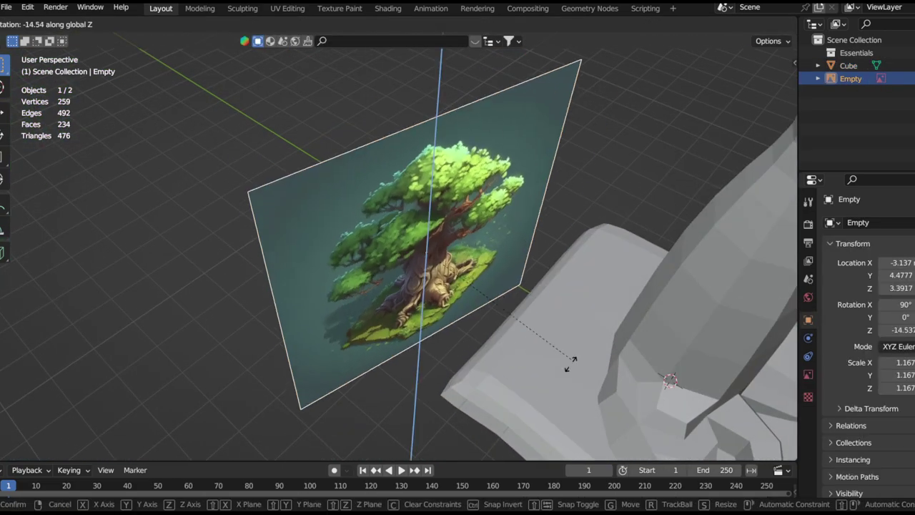
pyautogui.click(486, 355)
pyautogui.keyDown('shift'); pyautogui.moveTo(488, 353); pyautogui.dragTo(429, 320, button='middle'); pyautogui.keyUp('shift')
pyautogui.moveTo(429, 320); pyautogui.dragTo(503, 379, button='middle')
pyautogui.press('g')
pyautogui.hotkey('shift', 'z')
pyautogui.click(519, 155)
# Rotate the reference image further around Z and move it horizontally beside the model
pyautogui.moveTo(519, 155); pyautogui.dragTo(553, 240, button='middle')
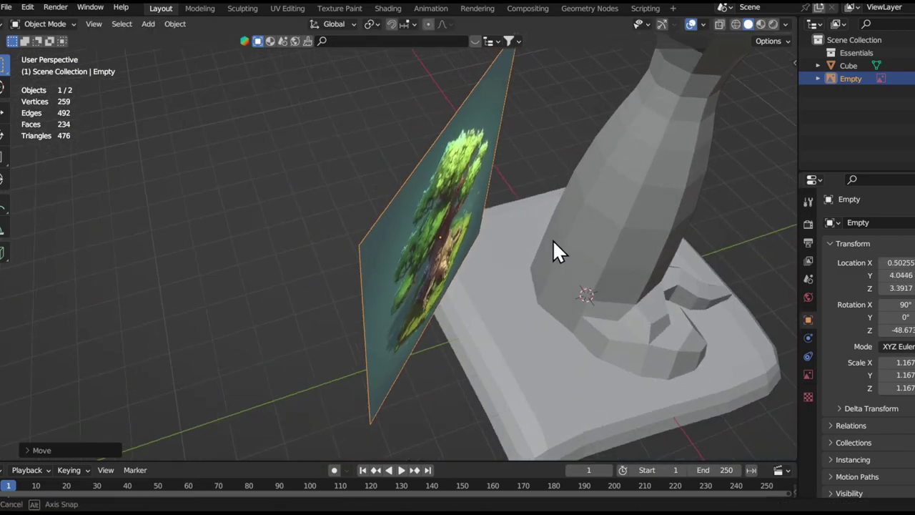
pyautogui.press('r')
pyautogui.press('z')
pyautogui.click(501, 358)
pyautogui.moveTo(501, 358); pyautogui.dragTo(605, 333, button='middle')
pyautogui.press('g')
pyautogui.hotkey('shift', 'z')
pyautogui.click(427, 219)
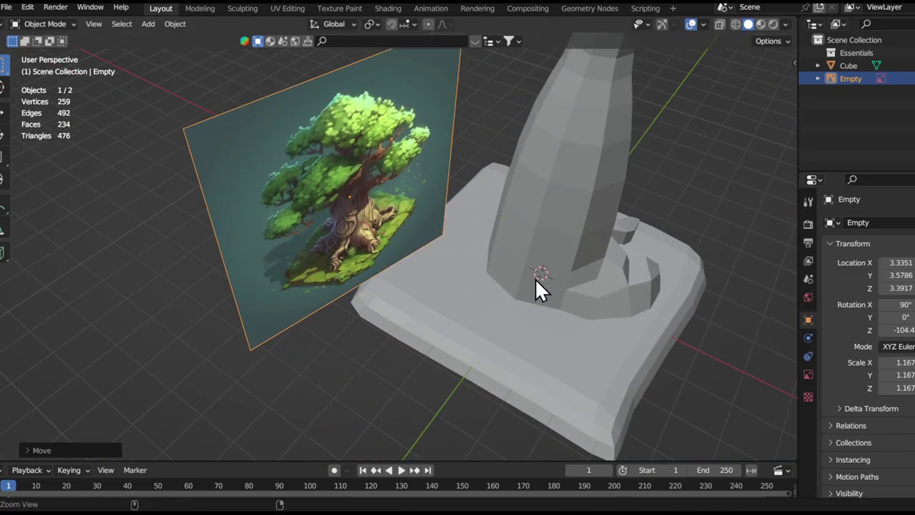
# Move the reference image to the other side of the model for viewing alongside the roots
pyautogui.moveTo(535, 278); pyautogui.dragTo(520, 240, button='middle')
pyautogui.scroll(4, 386, 215)
pyautogui.click(611, 267)
pyautogui.moveTo(660, 326); pyautogui.dragTo(524, 138, button='middle')
pyautogui.click(525, 143)
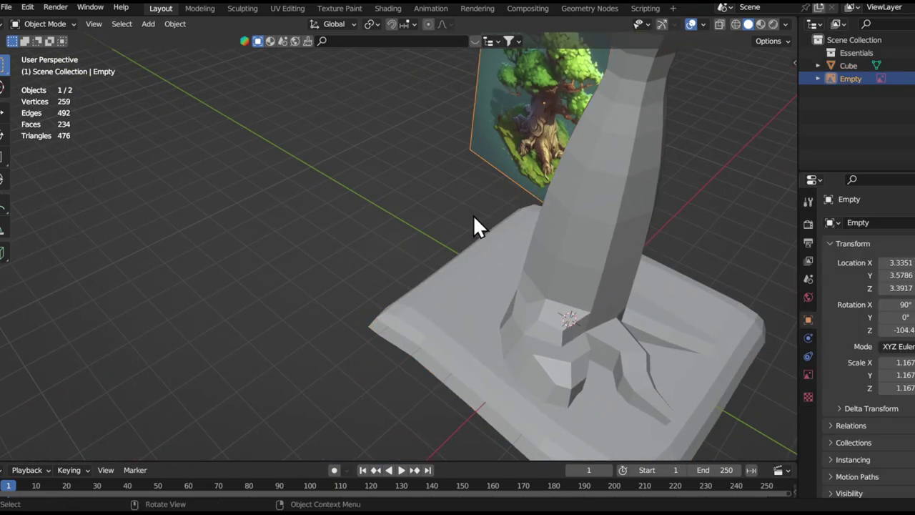
pyautogui.press('g')
pyautogui.click(444, 303)
# Rotate the reference image around Z to about 7.44° and move it away from the trunk
pyautogui.moveTo(445, 303)
pyautogui.mouseDown(button='middle')
pyautogui.moveTo(383, 295)
pyautogui.moveTo(486, 333)
pyautogui.moveTo(443, 305)
pyautogui.mouseUp(button='middle')
pyautogui.click(510, 331)
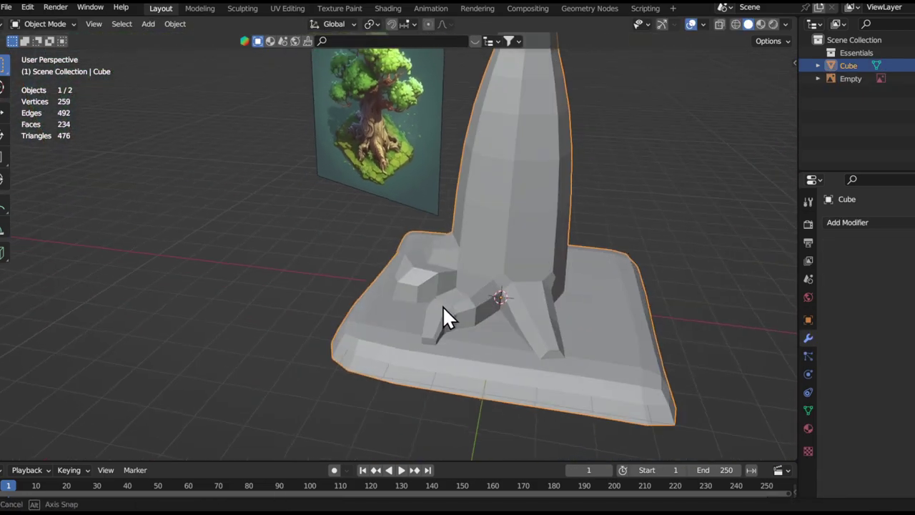
pyautogui.click(386, 129)
pyautogui.press('r')
pyautogui.press('z')
pyautogui.click(615, 165)
pyautogui.press('g')
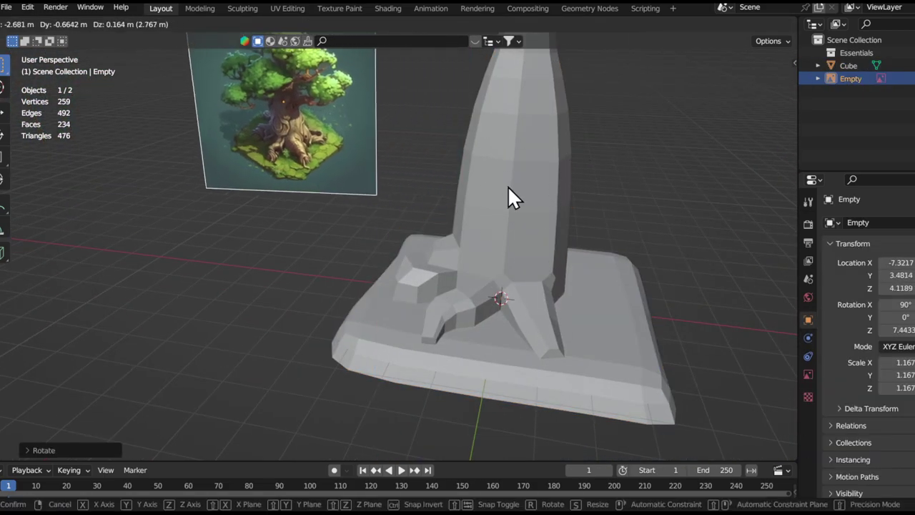
pyautogui.click(508, 187)
# Return to editing the tree mesh and move a vertex of the third root horizontally, using proportional editing
pyautogui.click(464, 288)
pyautogui.press('Tab')
pyautogui.scroll(1, 449, 286)
pyautogui.moveTo(411, 292); pyautogui.dragTo(523, 339, button='middle')
pyautogui.press('g')
pyautogui.hotkey('shift', 'z')
pyautogui.click(511, 313)
pyautogui.moveTo(499, 300); pyautogui.dragTo(381, 324, button='middle')
pyautogui.click(437, 332)
pyautogui.hotkey('alt', 'z')
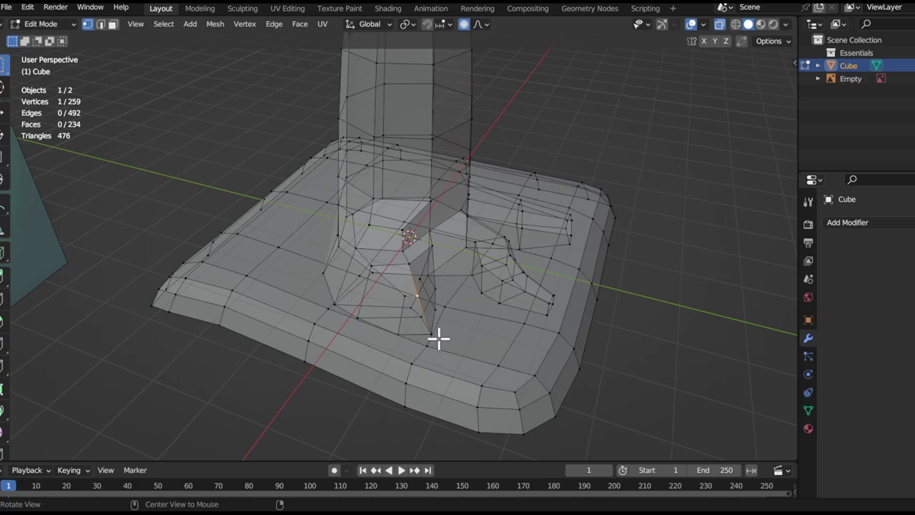
# Try to move the third root's tip horizontally with proportional editing and Z locked
pyautogui.moveTo(469, 331); pyautogui.dragTo(507, 367, button='middle')
pyautogui.press('g')
pyautogui.hotkey('shift', 'z')
pyautogui.rightClick(477, 369)
pyautogui.press('g')
pyautogui.hotkey('shift', 'z')
pyautogui.click(440, 381)
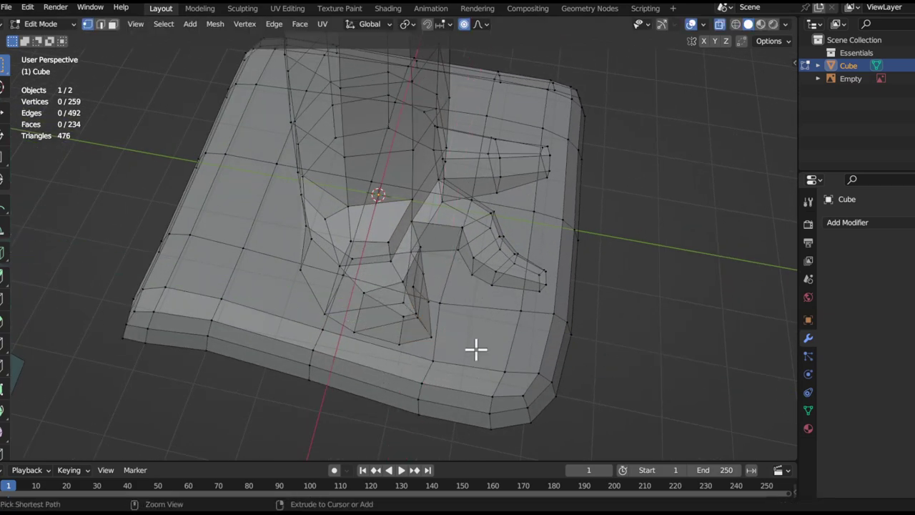
pyautogui.hotkey('ctrl', 'z')
# Select the whole linked ground slab and separate it from the tree into its own object
pyautogui.press('l')
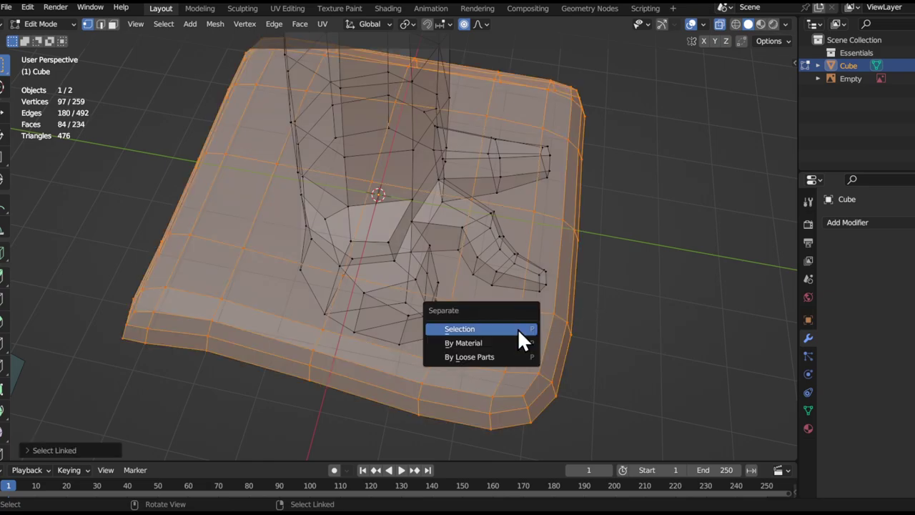
pyautogui.click(460, 329)
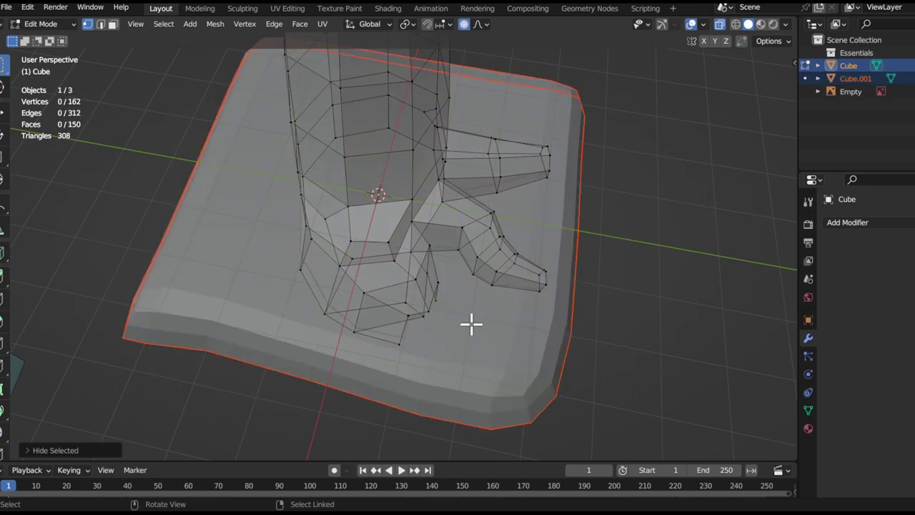
# Move two vertices near the third root's tip and upper side, using smooth proportional editing with a 1.611 m radius
pyautogui.press('g')
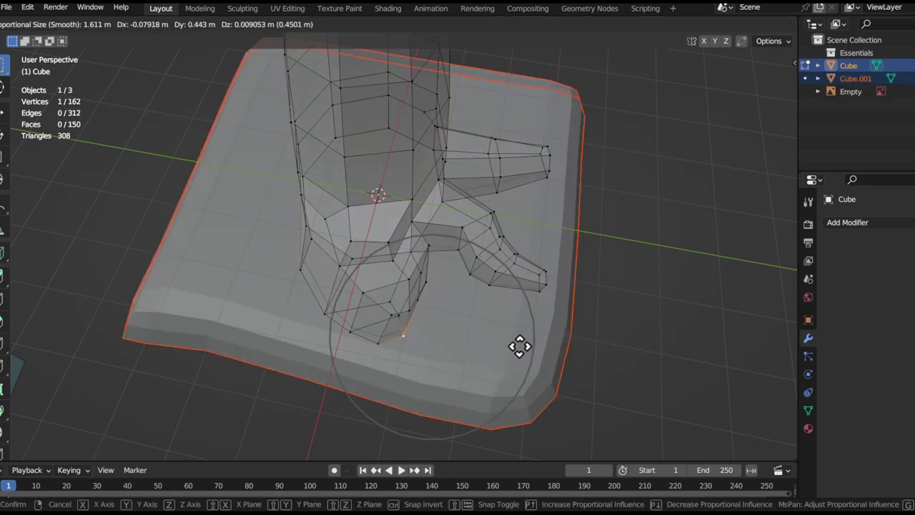
pyautogui.click(486, 354)
pyautogui.press('g')
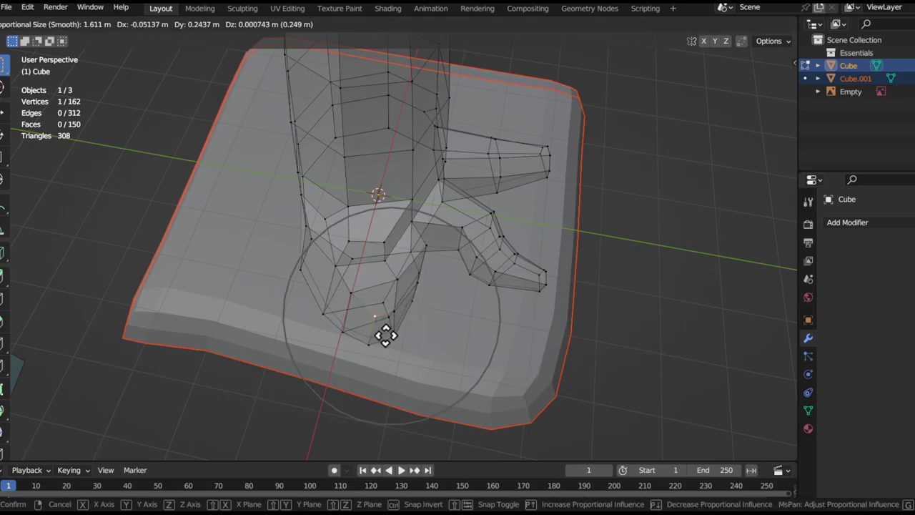
pyautogui.click(453, 336)
# Reposition the vertex on the third root's upper ridge, pulling the adjoining trunk base along with 1.611 m proportional editing
pyautogui.moveTo(453, 337); pyautogui.dragTo(478, 231, button='middle')
pyautogui.press('g')
pyautogui.press('Escape')
pyautogui.press('g')
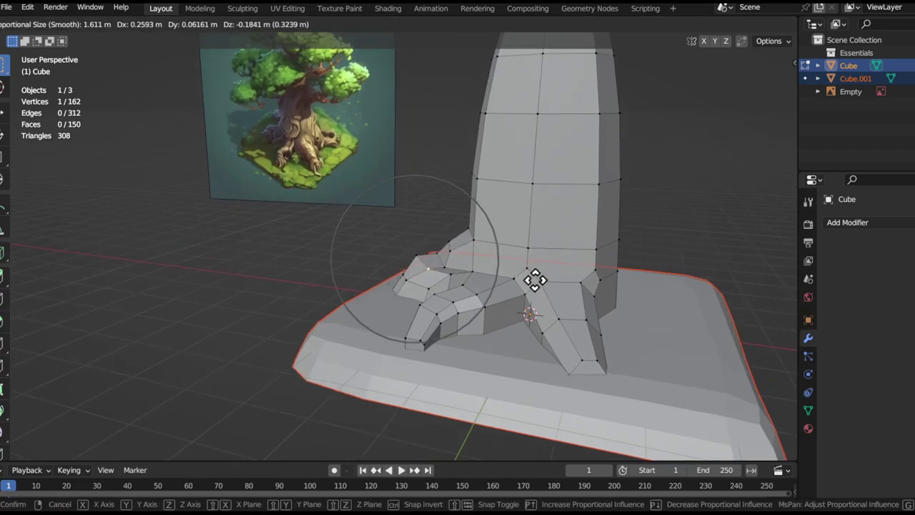
pyautogui.click(535, 280)
pyautogui.press('g')
pyautogui.click(390, 177)
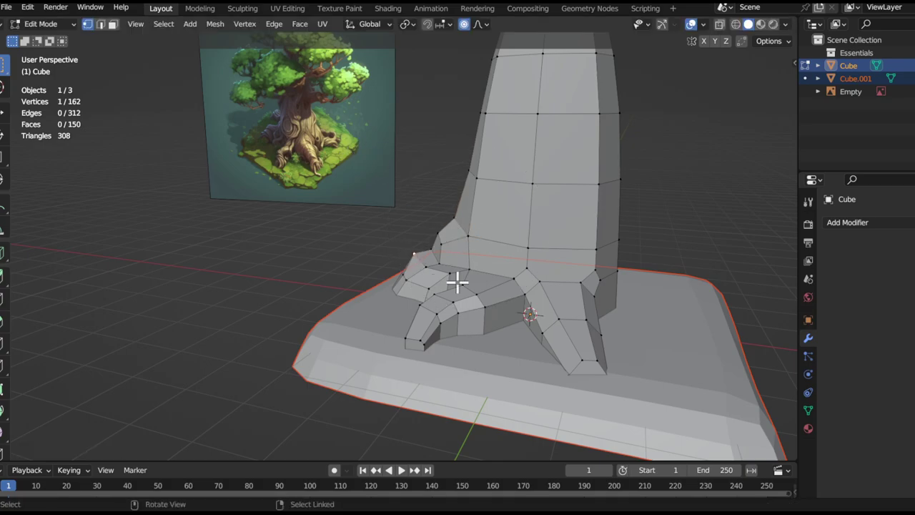
# Adjust further vertices around the third root with proportional editing to round out its outer shape
pyautogui.click(536, 371)
pyautogui.moveTo(491, 253); pyautogui.dragTo(470, 265, button='middle')
pyautogui.press('g')
pyautogui.click(429, 321)
pyautogui.moveTo(429, 321); pyautogui.dragTo(503, 331, button='middle')
pyautogui.press('g')
pyautogui.click(555, 314)
pyautogui.press('g')
pyautogui.click(511, 362)
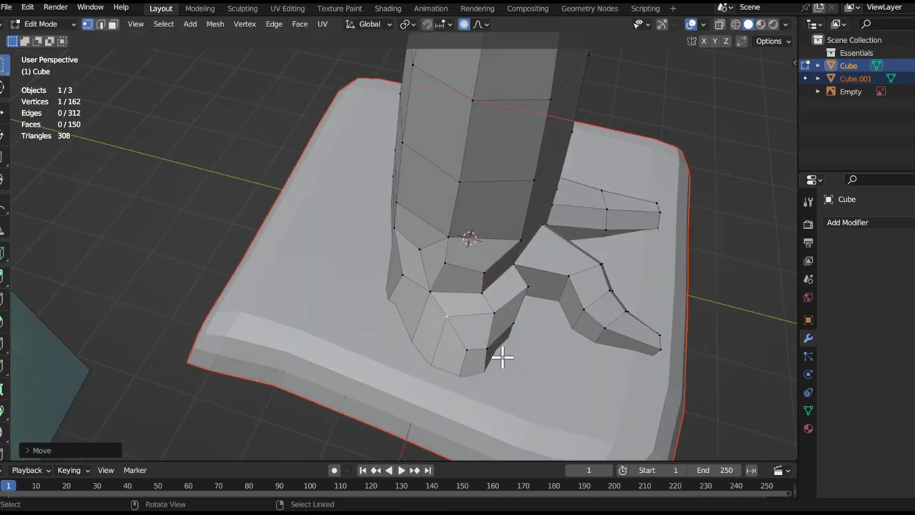
# Refine a vertex on the third root's top with proportional editing at a 1 m radius
pyautogui.moveTo(514, 298); pyautogui.dragTo(483, 269, button='middle')
pyautogui.click(447, 282)
pyautogui.press('g')
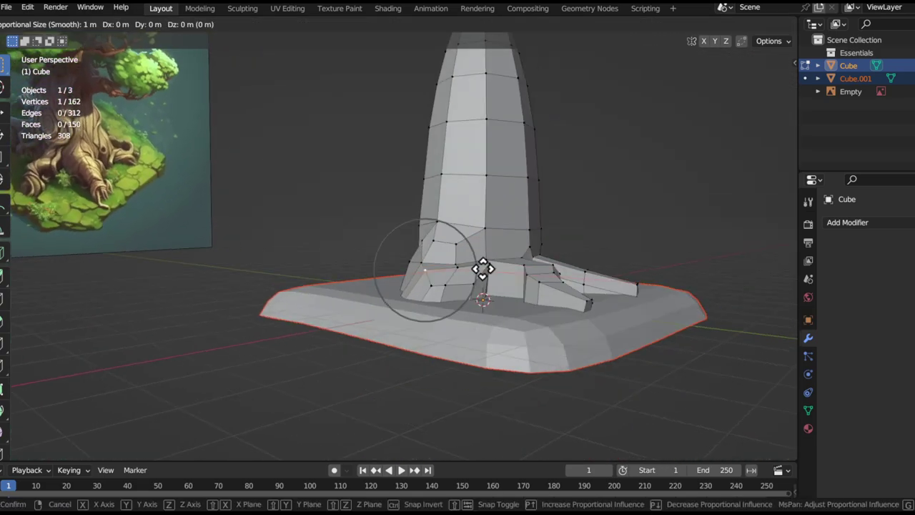
pyautogui.click(452, 265)
# Extrude a lower face on the rootless side of the trunk outward to start a fourth root
pyautogui.keyDown('alt'); pyautogui.moveTo(452, 265); pyautogui.dragTo(431, 308); pyautogui.keyUp('alt')
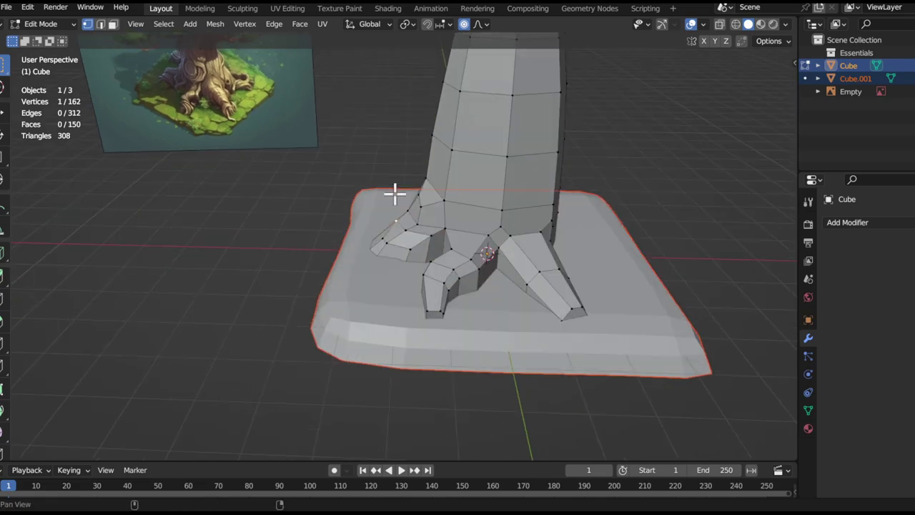
pyautogui.keyDown('alt'); pyautogui.keyDown('shift'); pyautogui.moveTo(394, 193); pyautogui.dragTo(427, 347); pyautogui.keyUp('shift'); pyautogui.keyUp('alt')
pyautogui.scroll(3, 318, 248)
pyautogui.keyDown('shift'); pyautogui.moveTo(307, 191); pyautogui.dragTo(576, 288, button='middle'); pyautogui.keyUp('shift')
pyautogui.moveTo(213, 185); pyautogui.dragTo(687, 314, button='middle')
pyautogui.keyDown('shift'); pyautogui.moveTo(436, 279); pyautogui.dragTo(575, 336, button='middle'); pyautogui.keyUp('shift')
pyautogui.press('3')
pyautogui.click(419, 333)
pyautogui.keyDown('ctrl'); pyautogui.moveTo(419, 333); pyautogui.dragTo(472, 286, button='middle'); pyautogui.keyUp('ctrl')
pyautogui.keyDown('ctrl'); pyautogui.moveTo(478, 335); pyautogui.dragTo(442, 214, button='middle'); pyautogui.keyUp('ctrl')
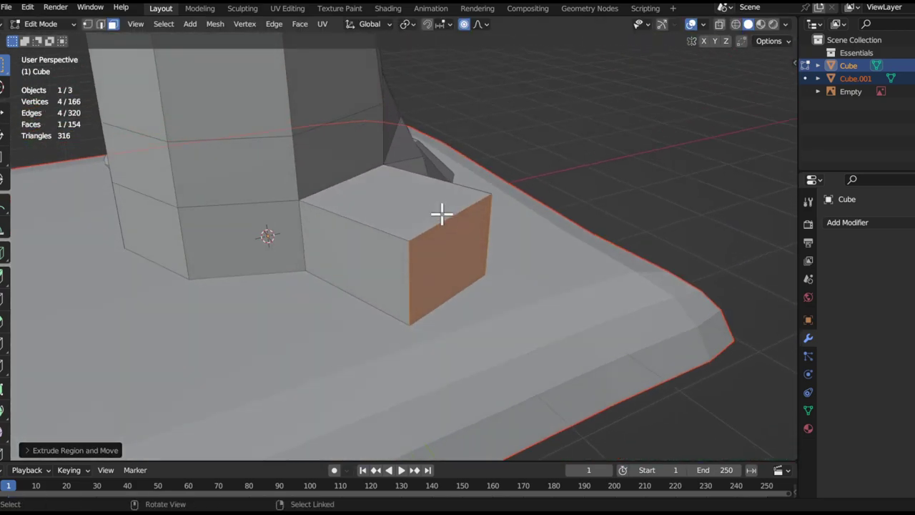
# Lower the outer top edge of the fourth root along Z so the root slopes down
pyautogui.moveTo(533, 248); pyautogui.dragTo(488, 229, button='middle')
pyautogui.press('g')
pyautogui.press('z')
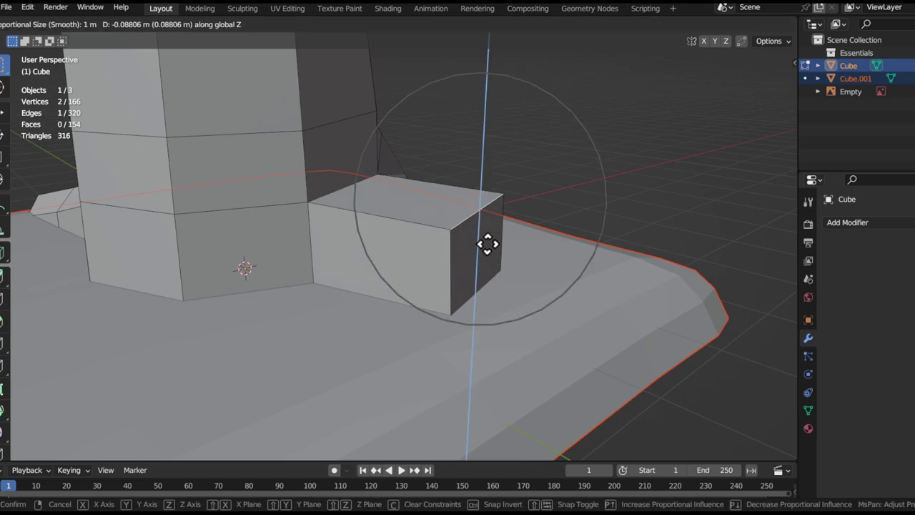
pyautogui.click(488, 273)
# Select the fourth root's end face, scale it down and reposition it
pyautogui.click(481, 278)
pyautogui.moveTo(482, 277); pyautogui.dragTo(586, 229, button='middle')
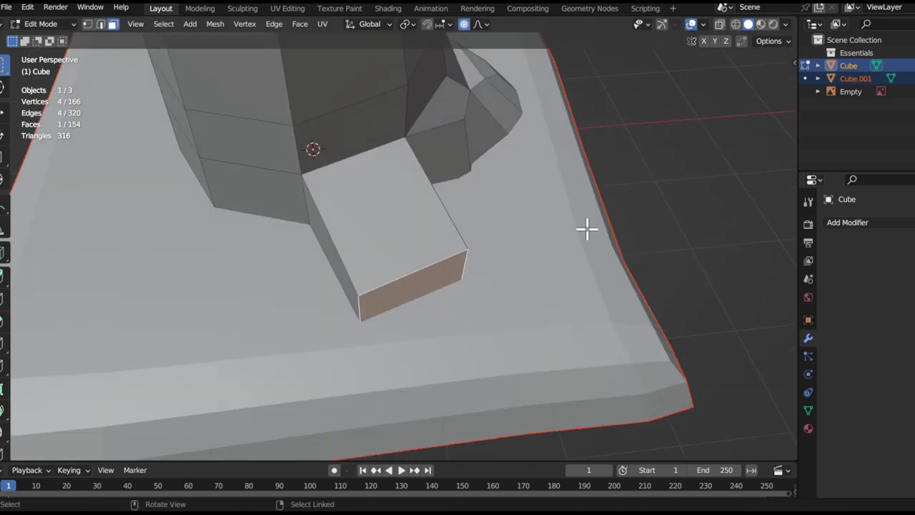
pyautogui.press('s')
pyautogui.click(680, 392)
pyautogui.moveTo(529, 300); pyautogui.dragTo(230, 254, button='middle')
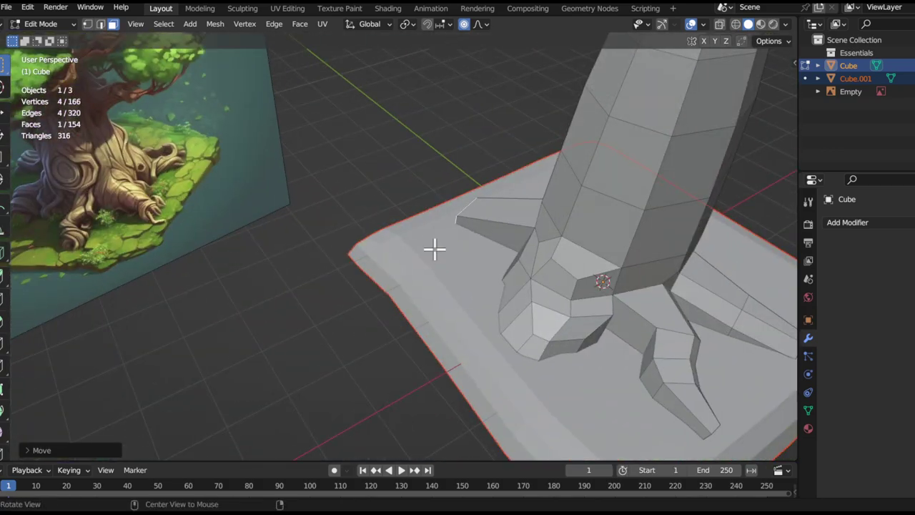
# Extrude the fourth root's end over the slab's edge and bend it with a raised loop cut
pyautogui.keyDown('ctrl'); pyautogui.moveTo(433, 249); pyautogui.dragTo(429, 260, button='middle'); pyautogui.keyUp('ctrl')
pyautogui.keyDown('shift'); pyautogui.moveTo(406, 206); pyautogui.dragTo(431, 309, button='middle'); pyautogui.keyUp('shift')
pyautogui.moveTo(504, 325); pyautogui.dragTo(535, 292, button='middle')
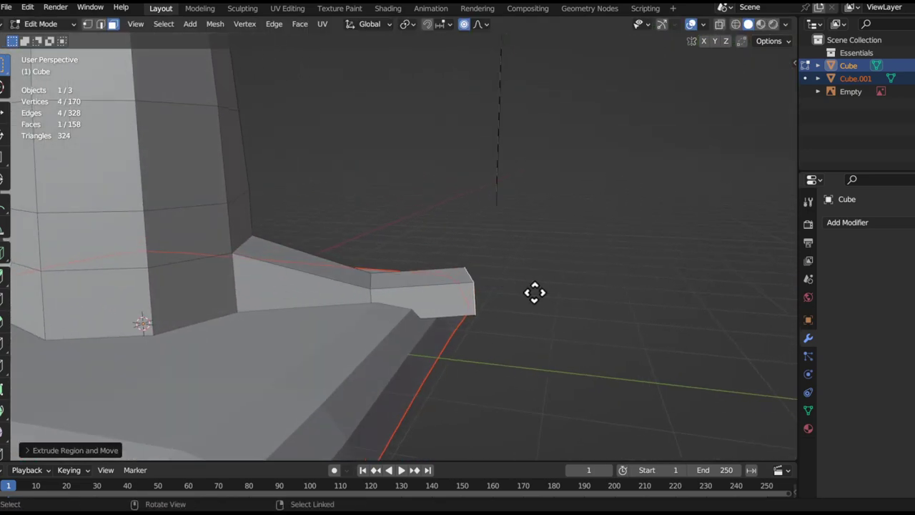
pyautogui.moveTo(541, 372); pyautogui.dragTo(505, 297, button='middle')
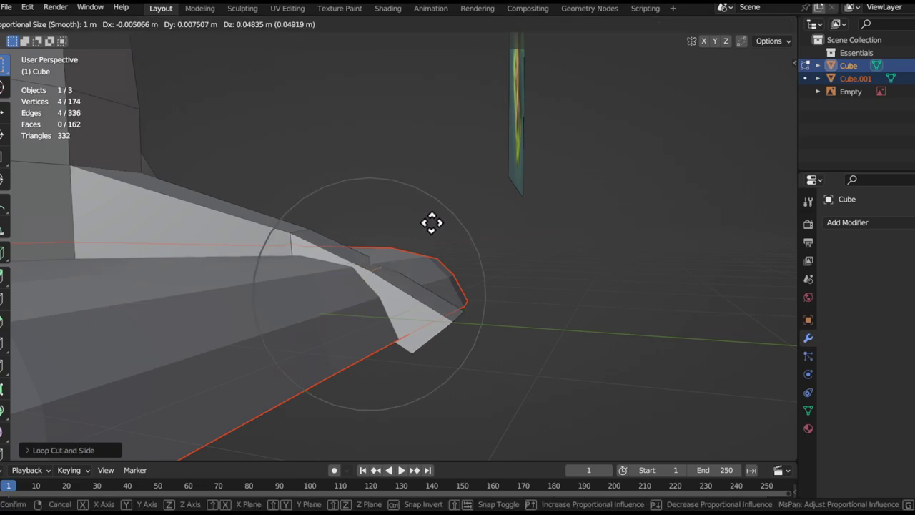
pyautogui.click(474, 124)
# Move the fourth root's end face against the slab's side and scale it
pyautogui.moveTo(474, 125); pyautogui.dragTo(484, 326, button='middle')
pyautogui.press('g')
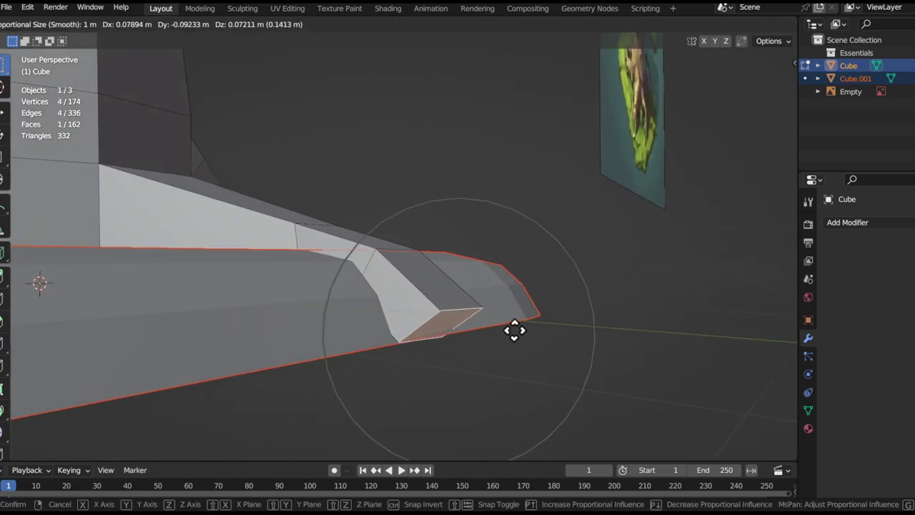
pyautogui.click(515, 330)
pyautogui.moveTo(539, 319); pyautogui.dragTo(386, 264, button='middle')
pyautogui.press('s')
pyautogui.click(496, 317)
# Select the edge loop behind the fourth root's end and scale it
pyautogui.press('2')
pyautogui.keyDown('alt'); pyautogui.click(374, 282); pyautogui.keyUp('alt')
pyautogui.press('s')
pyautogui.click(469, 286)
# Move the selected face of the fourth root along Z and adjust its position freely
pyautogui.press('3')
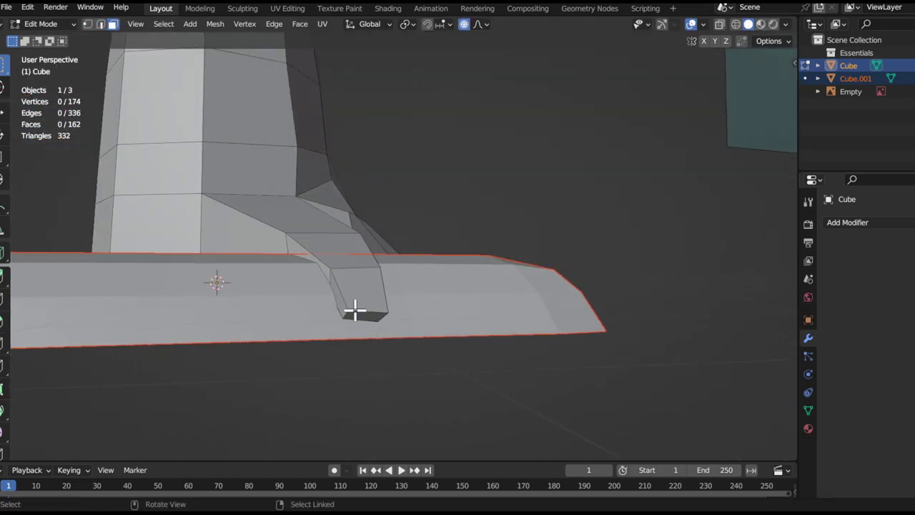
pyautogui.click(570, 310)
pyautogui.moveTo(452, 312)
pyautogui.mouseDown(button='middle')
pyautogui.moveTo(358, 229)
pyautogui.moveTo(348, 269)
pyautogui.moveTo(397, 324)
pyautogui.moveTo(458, 324)
pyautogui.mouseUp(button='middle')
pyautogui.press('g')
pyautogui.press('z')
pyautogui.click(392, 254)
pyautogui.press('g')
pyautogui.click(284, 405)
# Bevel the long upper edges of the fourth root from the trunk to the tip with one segment
pyautogui.moveTo(361, 304); pyautogui.dragTo(296, 345, button='middle')
pyautogui.keyDown('shift'); pyautogui.moveTo(350, 278); pyautogui.dragTo(401, 350, button='middle'); pyautogui.keyUp('shift')
pyautogui.moveTo(401, 290); pyautogui.dragTo(354, 294, button='middle')
pyautogui.press('2')
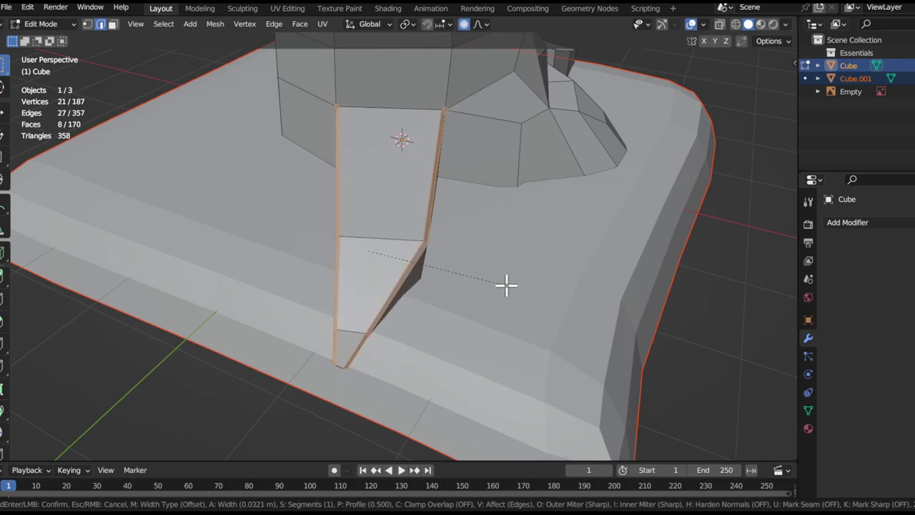
# Turn off proportional editing and scale the two vertices where the fourth root's top meets the trunk closer together
pyautogui.scroll(2, 448, 284)
pyautogui.keyDown('shift'); pyautogui.moveTo(441, 252); pyautogui.dragTo(426, 270, button='middle'); pyautogui.keyUp('shift')
pyautogui.press('1')
pyautogui.keyDown('shift'); pyautogui.click(550, 216); pyautogui.keyUp('shift')
pyautogui.moveTo(530, 267); pyautogui.dragTo(436, 252, button='middle')
pyautogui.press('s')
pyautogui.press('y')
pyautogui.rightClick(529, 265)
pyautogui.press('o')
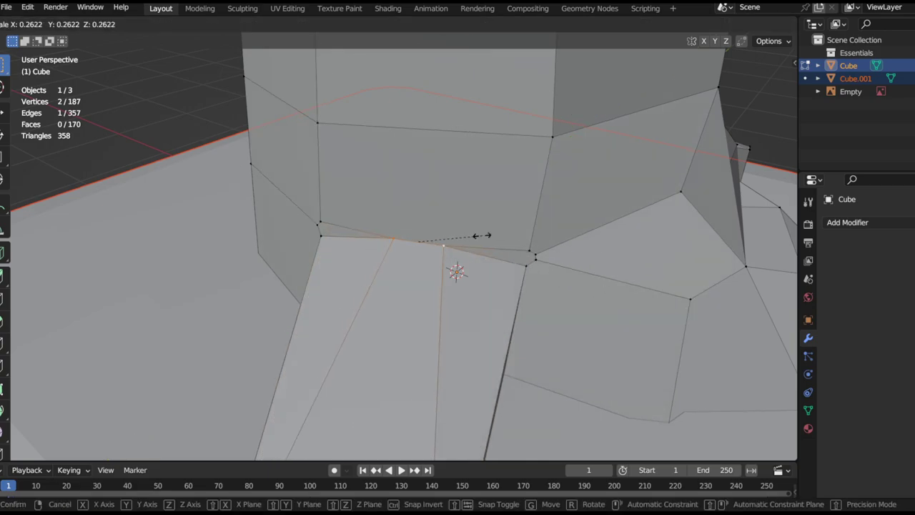
pyautogui.click(507, 241)
# Slide the bevel's corner vertices along their edges to blend the fourth root's base into the trunk
pyautogui.hotkey('shift', 'v')
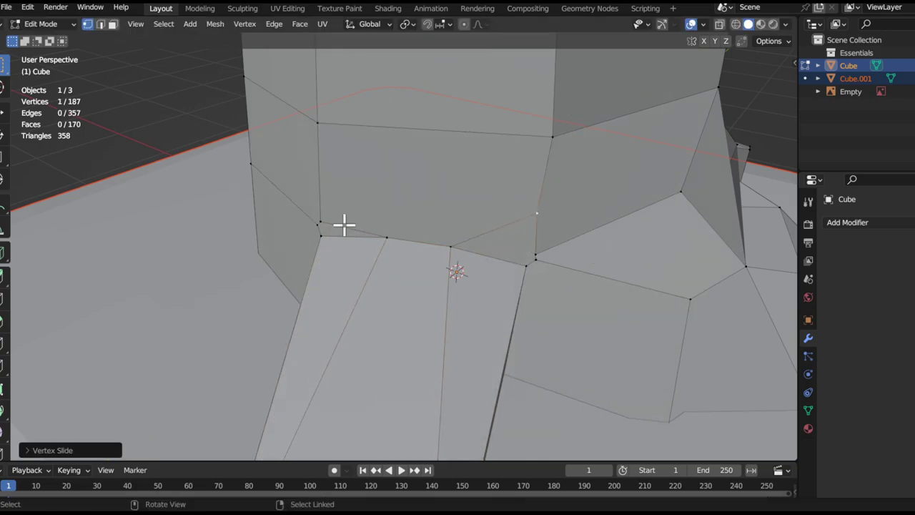
pyautogui.click(464, 169)
pyautogui.press('g')
pyautogui.click(582, 267)
pyautogui.click(550, 256)
pyautogui.press('g')
pyautogui.press('g')
pyautogui.click(555, 249)
pyautogui.moveTo(475, 228); pyautogui.dragTo(565, 213, button='middle')
pyautogui.click(523, 205)
pyautogui.press('g')
pyautogui.press('g')
pyautogui.click(452, 241)
# Select the fourth root's long side face next to the trunk and move it horizontally with Z locked
pyautogui.keyDown('ctrl'); pyautogui.moveTo(523, 190); pyautogui.dragTo(493, 232, button='middle'); pyautogui.keyUp('ctrl')
pyautogui.moveTo(443, 225); pyautogui.dragTo(357, 222, button='middle')
pyautogui.moveTo(427, 207)
pyautogui.keyDown('ctrl'); pyautogui.mouseDown(button='middle')
pyautogui.moveTo(431, 250)
pyautogui.moveTo(444, 208)
pyautogui.mouseUp(button='middle'); pyautogui.keyUp('ctrl')
pyautogui.keyDown('shift'); pyautogui.moveTo(457, 207); pyautogui.dragTo(486, 300, button='middle'); pyautogui.keyUp('shift')
pyautogui.keyDown('ctrl'); pyautogui.moveTo(487, 294); pyautogui.dragTo(493, 343, button='middle'); pyautogui.keyUp('ctrl')
pyautogui.hotkey('alt', 'z')
pyautogui.hotkey('alt', 'z')
pyautogui.press('3')
pyautogui.click(499, 356)
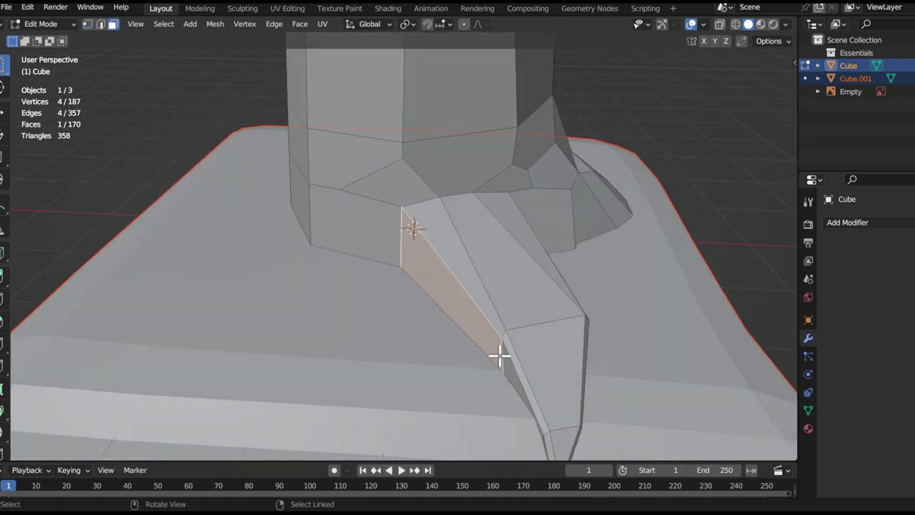
pyautogui.press('g')
pyautogui.hotkey('shift', 'z')
pyautogui.click(529, 366)
# Refine the same side of the fourth root with another horizontal move, keeping Z locked
pyautogui.moveTo(608, 389); pyautogui.dragTo(628, 346, button='middle')
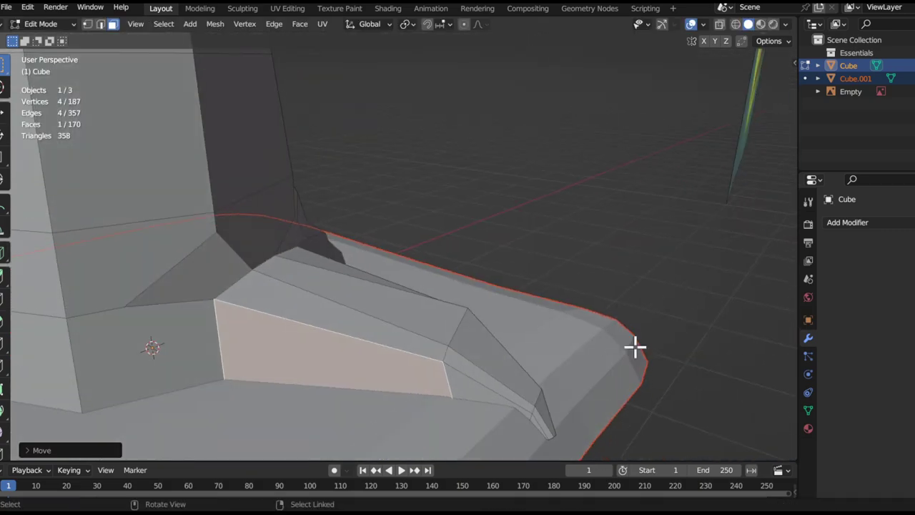
pyautogui.click(479, 364)
pyautogui.keyDown('alt'); pyautogui.moveTo(472, 365); pyautogui.dragTo(457, 411); pyautogui.keyUp('alt')
pyautogui.press('g')
pyautogui.hotkey('shift', 'z')
pyautogui.click(450, 389)
# Rotate the fourth root's opposite side face about -7° around Z and move it outward
pyautogui.keyDown('alt'); pyautogui.moveTo(608, 308); pyautogui.dragTo(401, 287); pyautogui.keyUp('alt')
pyautogui.click(643, 323)
pyautogui.keyDown('alt'); pyautogui.keyDown('shift'); pyautogui.moveTo(644, 322); pyautogui.dragTo(357, 343); pyautogui.keyUp('shift'); pyautogui.keyUp('alt')
pyautogui.keyDown('alt'); pyautogui.moveTo(357, 343); pyautogui.dragTo(386, 361); pyautogui.keyUp('alt')
pyautogui.press('r')
pyautogui.press('z')
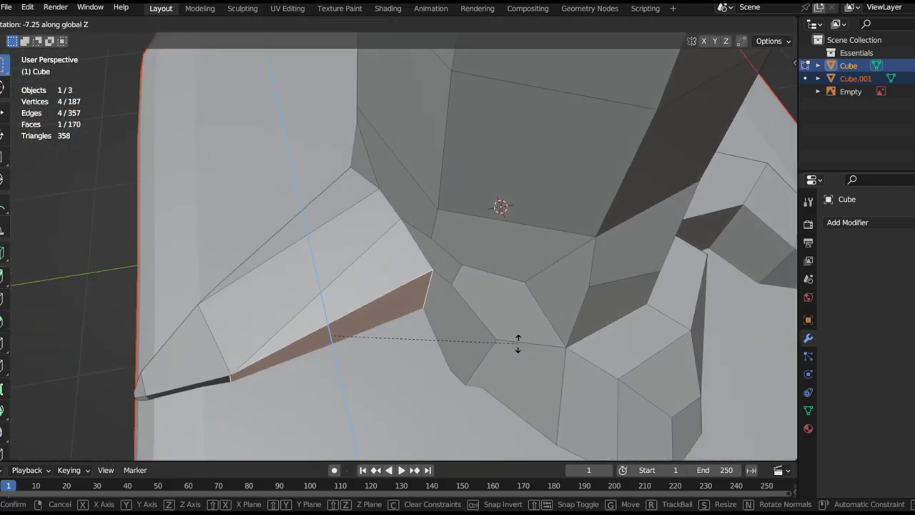
pyautogui.click(524, 348)
pyautogui.press('g')
pyautogui.click(545, 361)
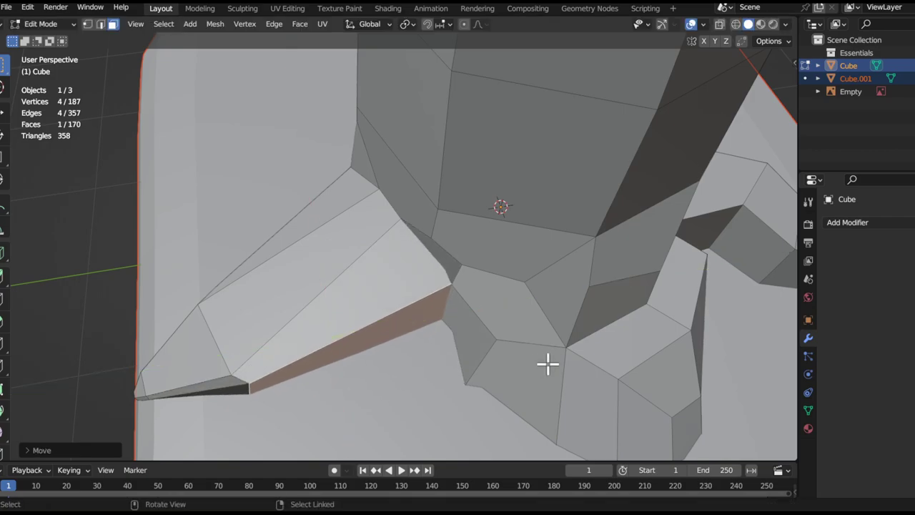
# Select an edge on the side of the fourth root and move it outward, using X-ray view
pyautogui.rightClick(508, 341)
pyautogui.moveTo(474, 347); pyautogui.dragTo(399, 273, button='middle')
pyautogui.moveTo(367, 318); pyautogui.dragTo(339, 339, button='middle')
pyautogui.click(361, 276)
pyautogui.moveTo(361, 277); pyautogui.dragTo(335, 321, button='middle')
pyautogui.hotkey('alt', 'z')
pyautogui.hotkey('alt', 'z')
pyautogui.hotkey('alt', 'z')
pyautogui.press('g')
pyautogui.click(431, 335)
# Shift the fourth root's lower side edge horizontally with Z locked
pyautogui.moveTo(430, 335); pyautogui.dragTo(320, 321, button='middle')
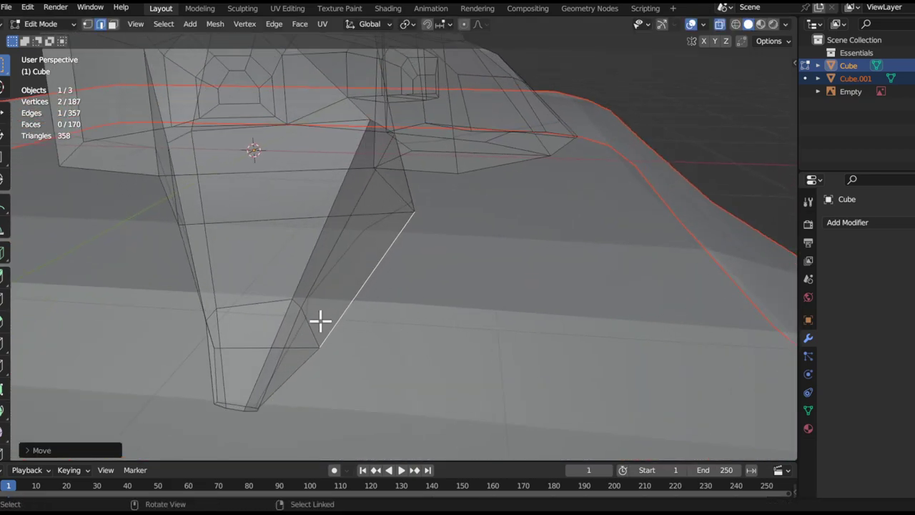
pyautogui.press('g')
pyautogui.hotkey('shift', 'z')
pyautogui.click(400, 338)
pyautogui.moveTo(392, 254); pyautogui.dragTo(452, 288, button='middle')
pyautogui.hotkey('alt', 'z')
pyautogui.scroll(-3, 431, 236)
pyautogui.press('x')
pyautogui.click(541, 334)
pyautogui.hotkey('ctrl', 'z')
# Delete the unwanted geometry on the fourth root and rescale its end
pyautogui.scroll(2, 431, 310)
pyautogui.press('x')
pyautogui.click(425, 314)
pyautogui.moveTo(442, 312); pyautogui.dragTo(458, 318, button='middle')
pyautogui.press('s')
pyautogui.click(498, 344)
# Reposition the fourth root's end and move the edge loop beside it
pyautogui.moveTo(517, 393); pyautogui.dragTo(565, 239, button='middle')
pyautogui.press('g')
pyautogui.click(568, 403)
pyautogui.keyDown('alt'); pyautogui.click(495, 337); pyautogui.keyUp('alt')
pyautogui.press('g')
pyautogui.click(505, 336)
# Check the fourth root in X-ray view and move a single edge at its tip over the slab's rim
pyautogui.hotkey('alt', 'z')
pyautogui.hotkey('alt', 'z')
pyautogui.hotkey('alt', 'z')
pyautogui.hotkey('alt', 'z')
pyautogui.press('g')
pyautogui.click(429, 231)
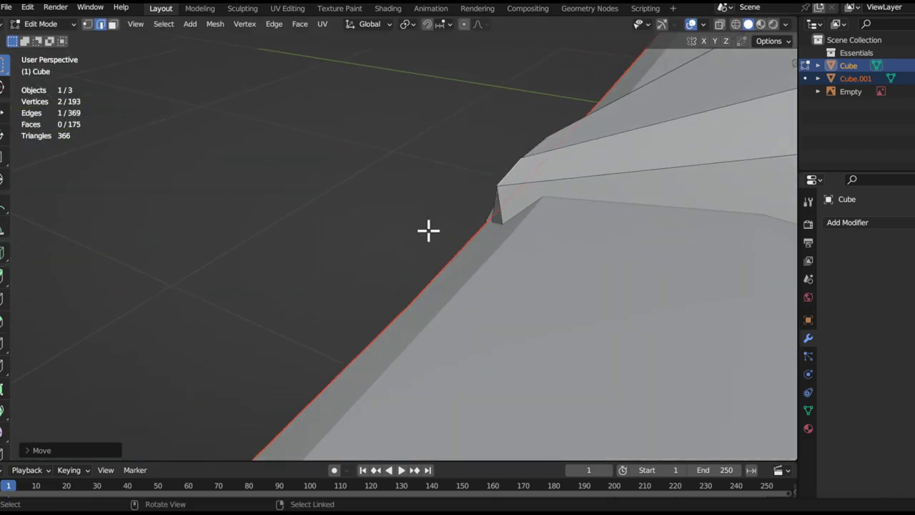
# Trackball-rotate the selected edge near the fourth root's tip to angle it over the slab's rim
pyautogui.moveTo(429, 231); pyautogui.dragTo(593, 237, button='middle')
pyautogui.press('r')
pyautogui.press('r')
pyautogui.click(620, 280)
pyautogui.moveTo(529, 254); pyautogui.dragTo(483, 216, button='middle')
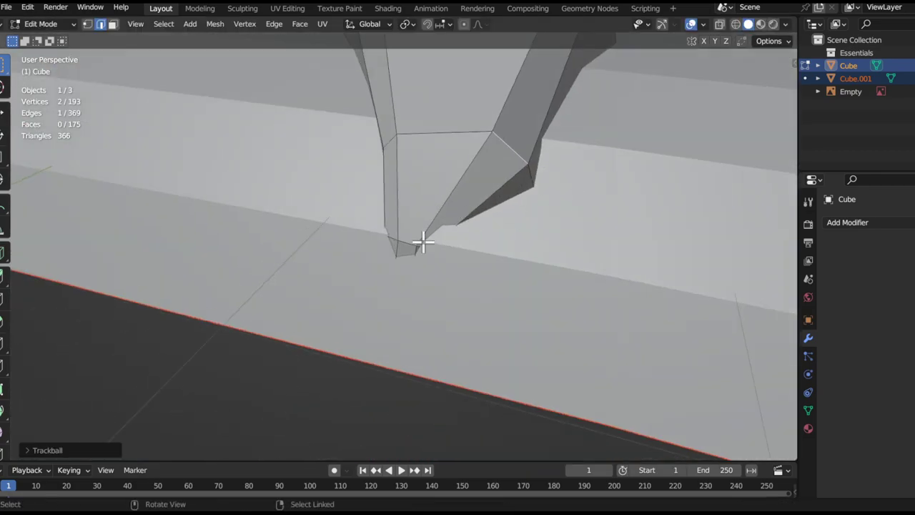
# Check the fourth root in X-ray view and reposition the edge near its tip
pyautogui.hotkey('alt', 'z')
pyautogui.hotkey('alt', 'z')
pyautogui.moveTo(452, 267); pyautogui.dragTo(556, 263, button='middle')
pyautogui.press('g')
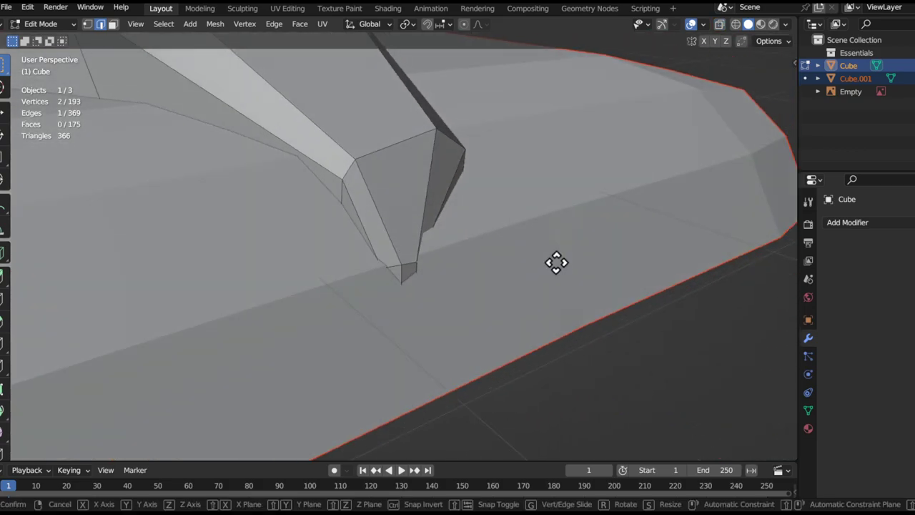
pyautogui.click(682, 237)
# Edge-slide the long side edge of the fourth root to even out its side faces
pyautogui.moveTo(682, 237); pyautogui.dragTo(572, 289, button='middle')
pyautogui.moveTo(776, 289); pyautogui.dragTo(458, 326, button='middle')
pyautogui.press('g')
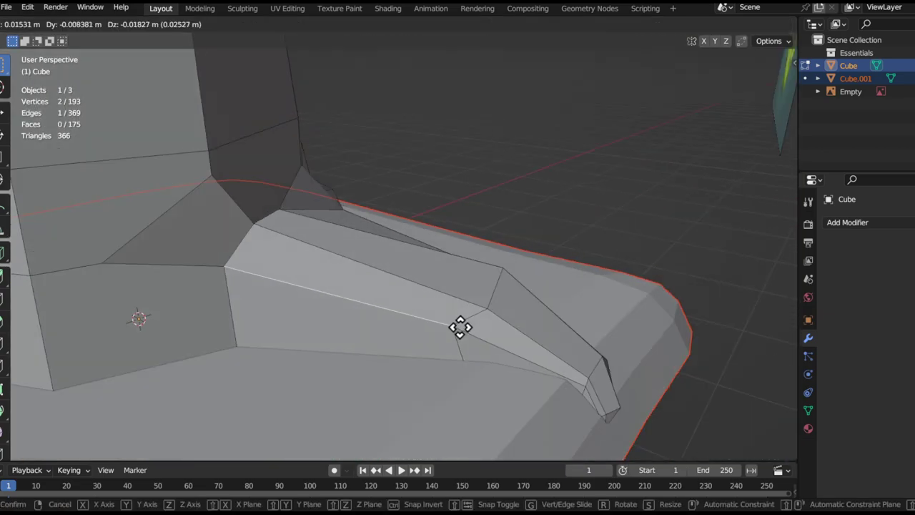
pyautogui.press('g')
pyautogui.click(431, 416)
# Leave mesh editing and move the reference image from behind the tree to beside the trunk
pyautogui.moveTo(353, 187); pyautogui.dragTo(494, 294, button='middle')
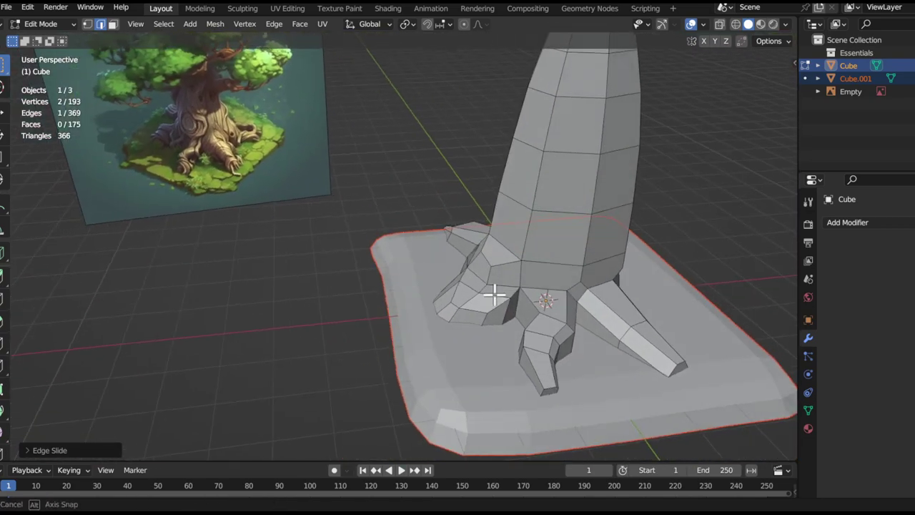
pyautogui.scroll(4, 258, 163)
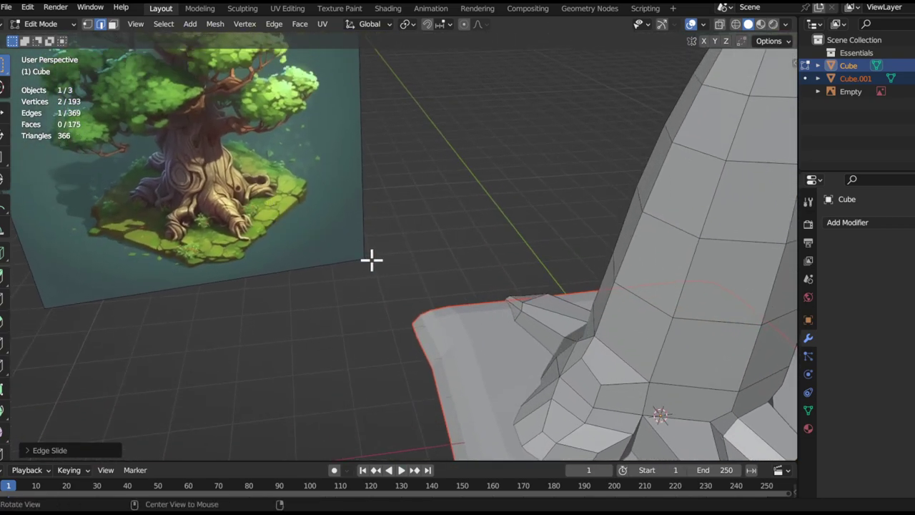
pyautogui.scroll(4, 247, 164)
pyautogui.scroll(-3, 248, 164)
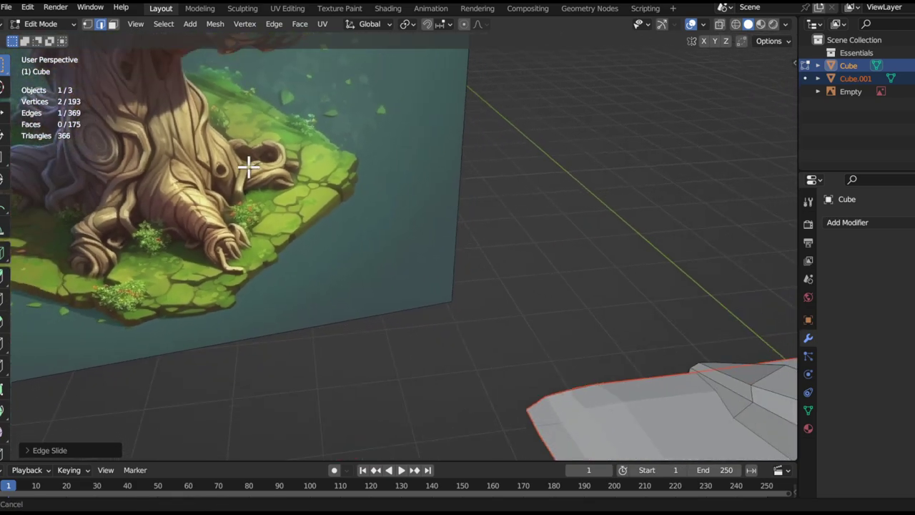
pyautogui.keyDown('alt'); pyautogui.keyDown('shift'); pyautogui.moveTo(570, 342); pyautogui.dragTo(568, 327); pyautogui.keyUp('shift'); pyautogui.keyUp('alt')
pyautogui.keyDown('alt'); pyautogui.moveTo(290, 176); pyautogui.dragTo(313, 292); pyautogui.keyUp('alt')
pyautogui.press('Tab')
pyautogui.click(293, 227)
pyautogui.press('g')
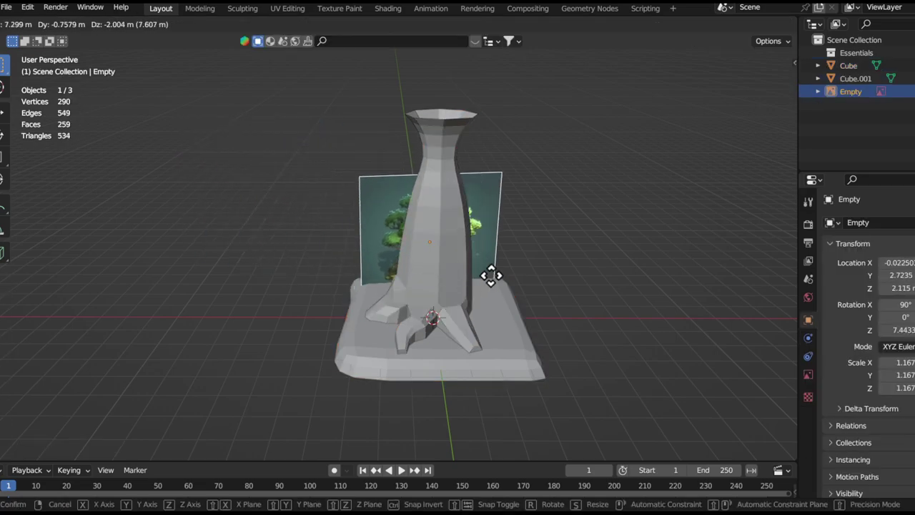
pyautogui.press('y')
pyautogui.click(711, 259)
# Rotate the reference image about Z to face the view and enlarge it to a scale of about 2.04
pyautogui.press('r')
pyautogui.press('z')
pyautogui.click(716, 263)
pyautogui.press('r')
pyautogui.press('z')
pyautogui.click(663, 307)
pyautogui.keyDown('ctrl'); pyautogui.keyDown('alt'); pyautogui.moveTo(563, 264); pyautogui.dragTo(429, 239); pyautogui.keyUp('alt'); pyautogui.keyUp('ctrl')
pyautogui.keyDown('alt'); pyautogui.moveTo(572, 278); pyautogui.dragTo(580, 242); pyautogui.keyUp('alt')
pyautogui.press('s')
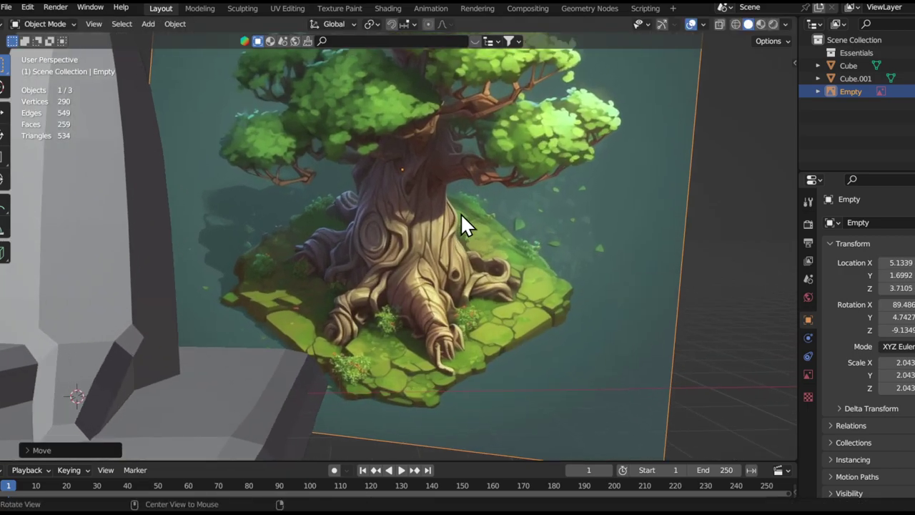
pyautogui.keyDown('ctrl'); pyautogui.keyDown('alt'); pyautogui.moveTo(461, 213); pyautogui.dragTo(456, 179); pyautogui.keyUp('alt'); pyautogui.keyUp('ctrl')
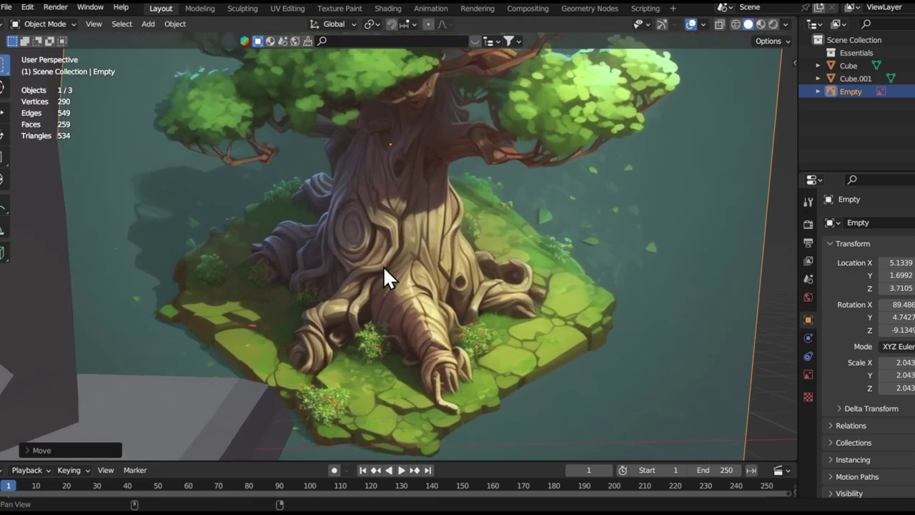
# Extrude the faces at the trunk's base on the side facing the reference image to start a fifth root
pyautogui.keyDown('alt'); pyautogui.keyDown('shift'); pyautogui.moveTo(284, 316); pyautogui.dragTo(435, 244); pyautogui.keyUp('shift'); pyautogui.keyUp('alt')
pyautogui.click(329, 325)
pyautogui.keyDown('alt'); pyautogui.moveTo(213, 307); pyautogui.dragTo(231, 352); pyautogui.keyUp('alt')
pyautogui.click(242, 319)
pyautogui.press('Tab')
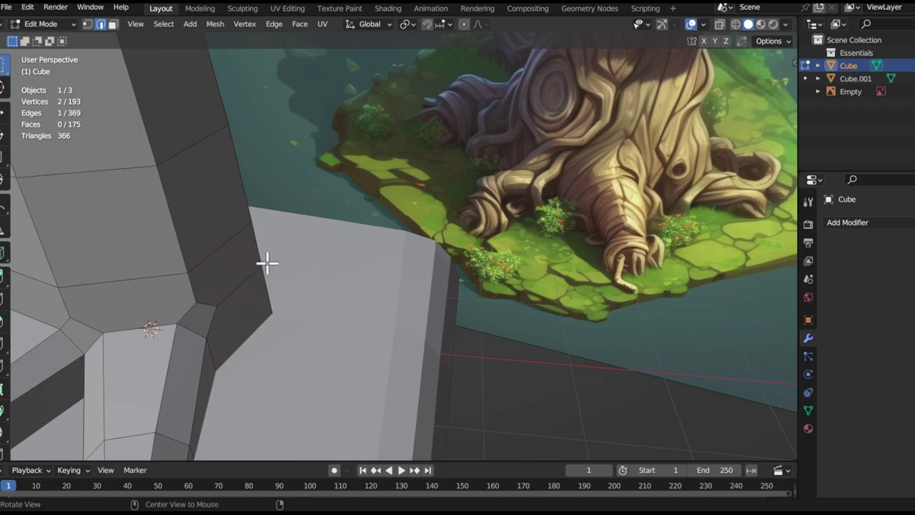
pyautogui.moveTo(266, 260); pyautogui.dragTo(238, 267, button='middle')
pyautogui.press('3')
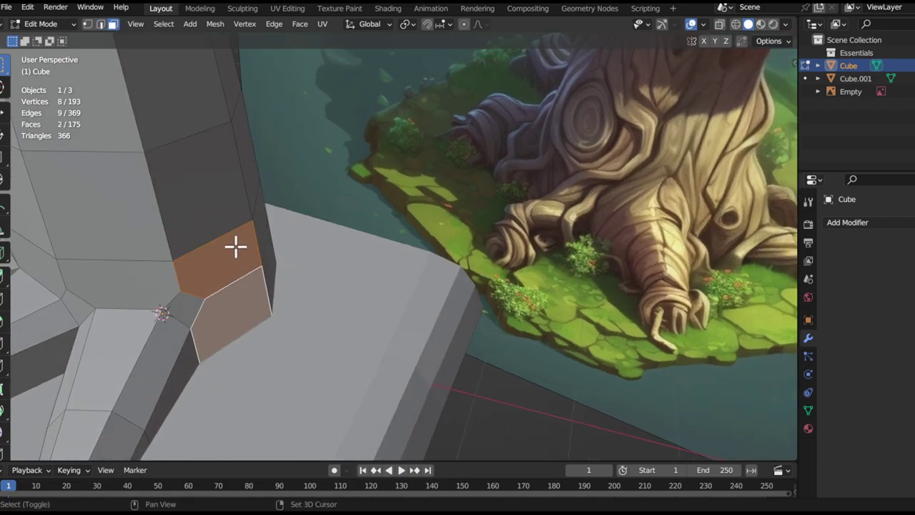
pyautogui.moveTo(242, 247); pyautogui.dragTo(311, 259, button='middle')
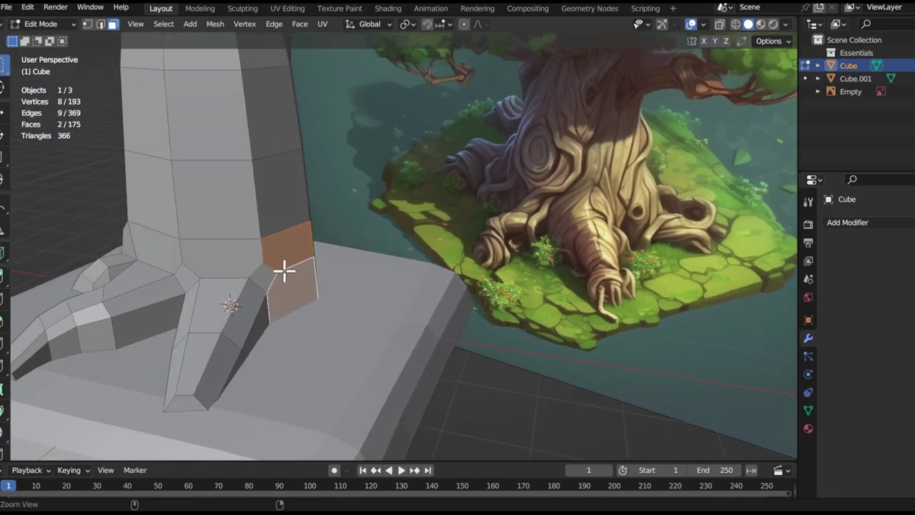
pyautogui.moveTo(284, 288); pyautogui.dragTo(328, 296, button='middle')
pyautogui.moveTo(341, 259); pyautogui.dragTo(376, 288, button='middle')
pyautogui.press('e')
# Move the fifth root's extruded end faces vertically along Z
pyautogui.moveTo(444, 303); pyautogui.dragTo(299, 315, button='middle')
pyautogui.press('g')
pyautogui.press('z')
pyautogui.click(391, 286)
# Reposition single vertices where the fifth root's side meets the trunk and the neighbouring root
pyautogui.click(310, 255)
pyautogui.click(314, 296)
pyautogui.press('g')
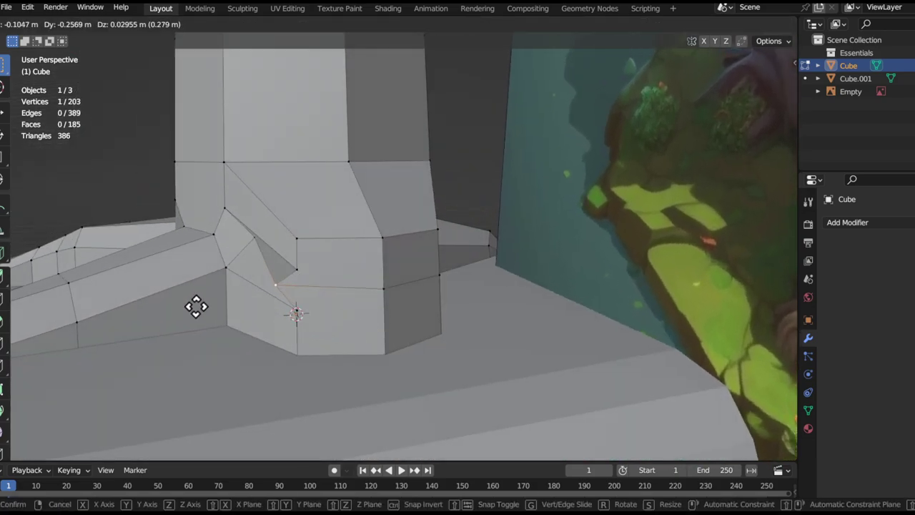
pyautogui.click(370, 318)
pyautogui.moveTo(251, 251); pyautogui.dragTo(355, 299, button='middle')
pyautogui.press('g')
pyautogui.click(415, 276)
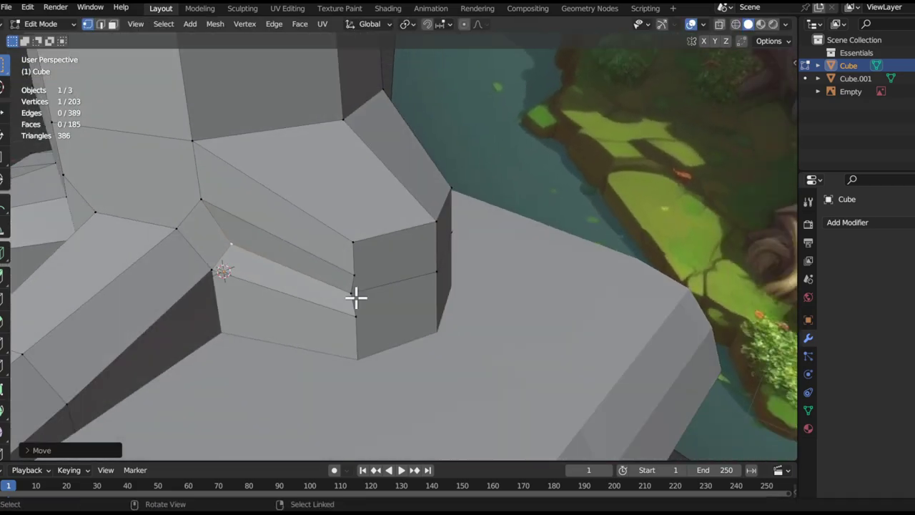
# Slide the vertices on the side of the fifth root's end to space its side faces evenly
pyautogui.click(374, 341)
pyautogui.hotkey('shift', 'v')
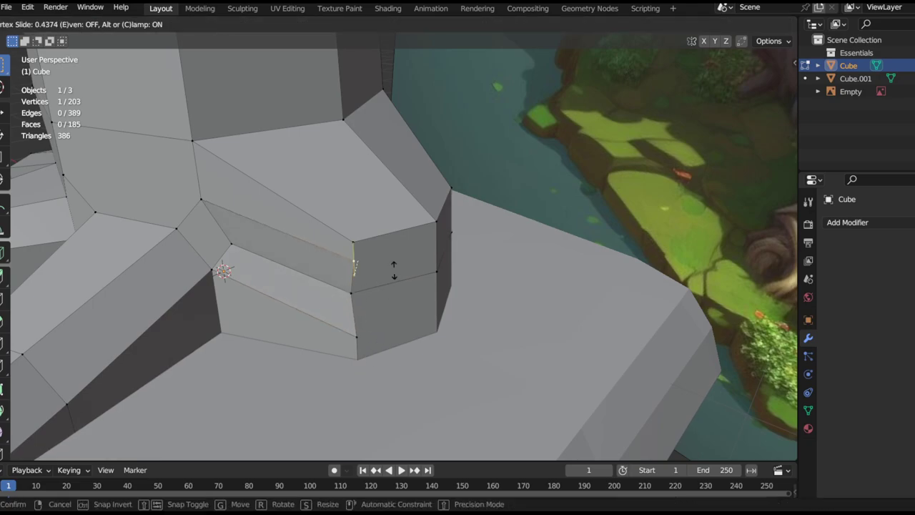
pyautogui.press('g')
pyautogui.click(384, 281)
# Add an edge loop across the middle of the fifth root, smooth it and move it along Z
pyautogui.moveTo(384, 282); pyautogui.dragTo(607, 304, button='middle')
pyautogui.moveTo(500, 357); pyautogui.dragTo(491, 307, button='middle')
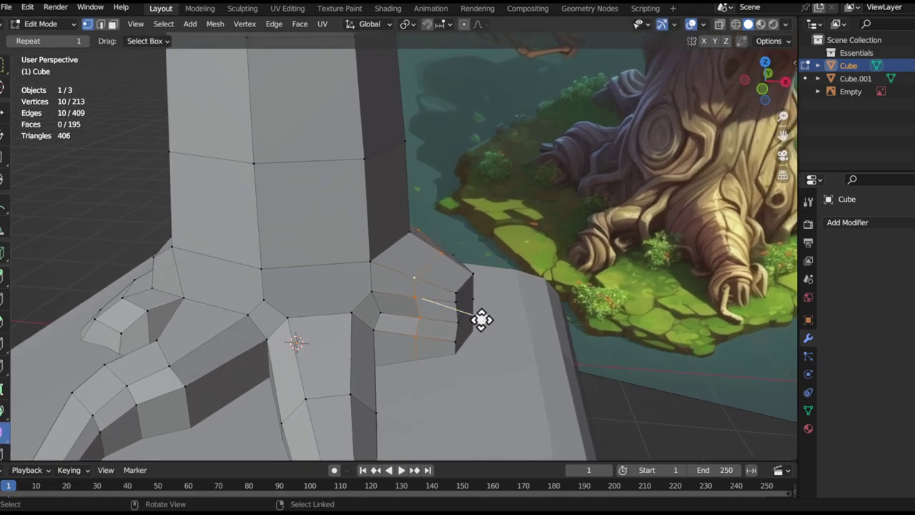
pyautogui.keyDown('ctrl'); pyautogui.moveTo(502, 288); pyautogui.dragTo(520, 282, button='middle'); pyautogui.keyUp('ctrl')
pyautogui.press('g')
pyautogui.press('z')
pyautogui.click(457, 217)
# Select the four end faces of the fifth root, move them along Z and rescale them
pyautogui.hotkey('alt', 'a')
pyautogui.press('g')
pyautogui.press('z')
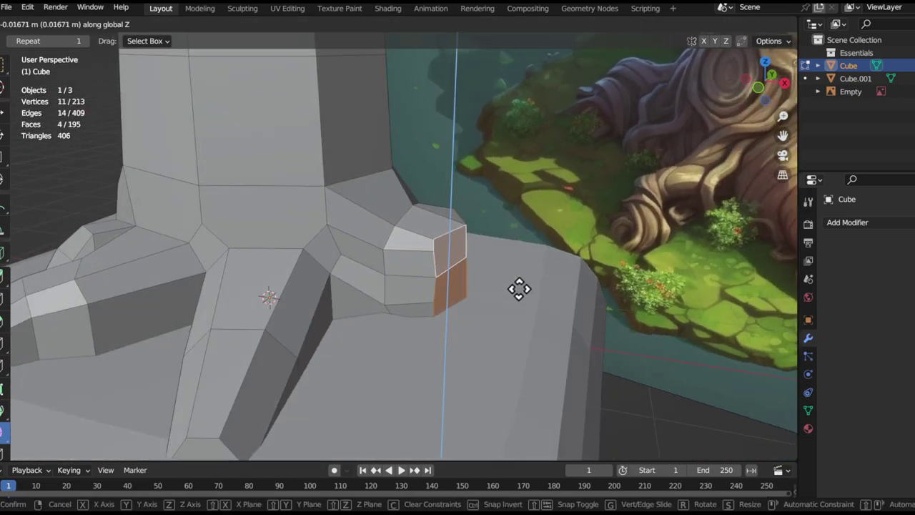
pyautogui.click(520, 305)
pyautogui.press('s')
pyautogui.click(594, 288)
# Compare the fifth root with the roots in the reference image from several angles
pyautogui.scroll(-3, 587, 292)
pyautogui.moveTo(560, 305); pyautogui.dragTo(510, 330, button='middle')
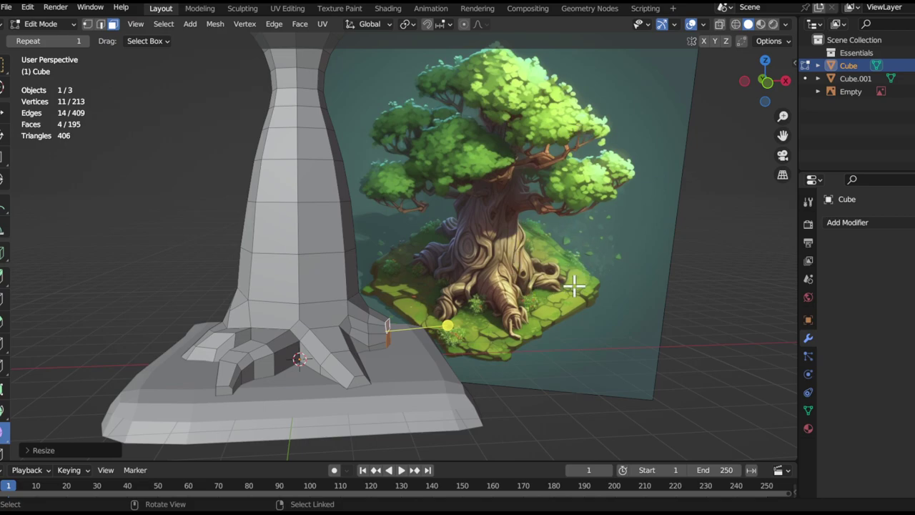
pyautogui.keyDown('ctrl'); pyautogui.moveTo(398, 314); pyautogui.dragTo(386, 269, button='middle'); pyautogui.keyUp('ctrl')
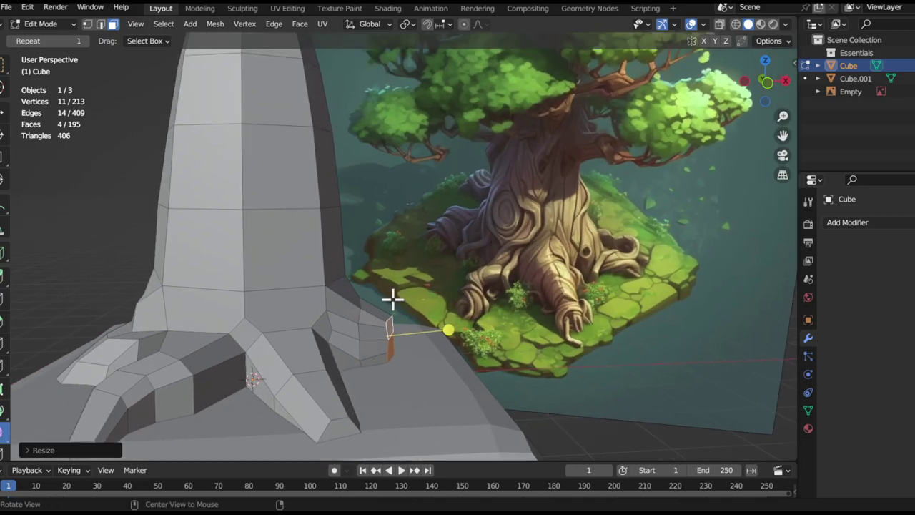
pyautogui.moveTo(390, 297); pyautogui.dragTo(388, 218, button='middle')
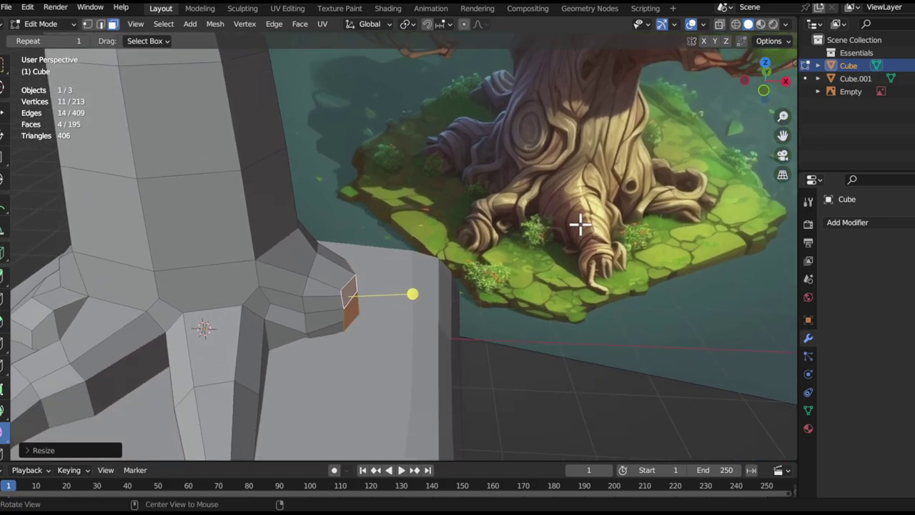
pyautogui.moveTo(596, 215); pyautogui.dragTo(311, 148, button='middle')
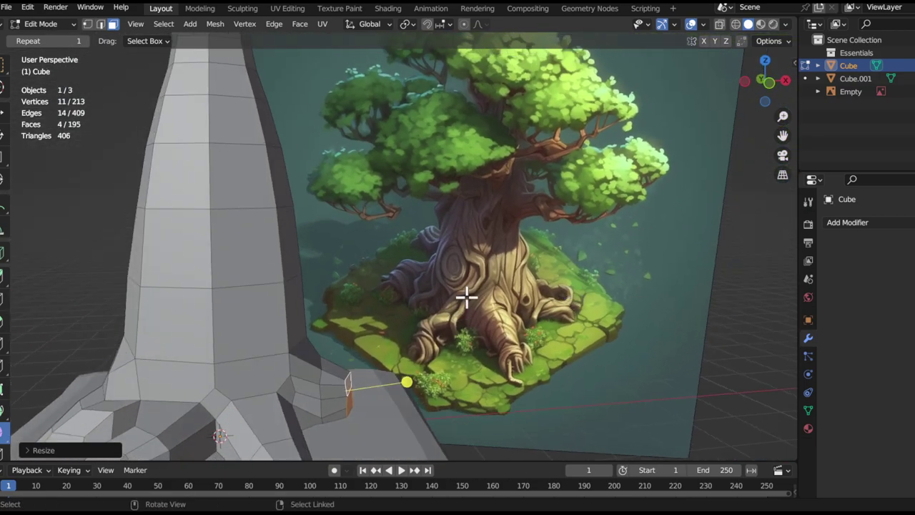
pyautogui.moveTo(467, 296); pyautogui.dragTo(492, 229, button='middle')
pyautogui.moveTo(424, 288); pyautogui.dragTo(403, 303, button='middle')
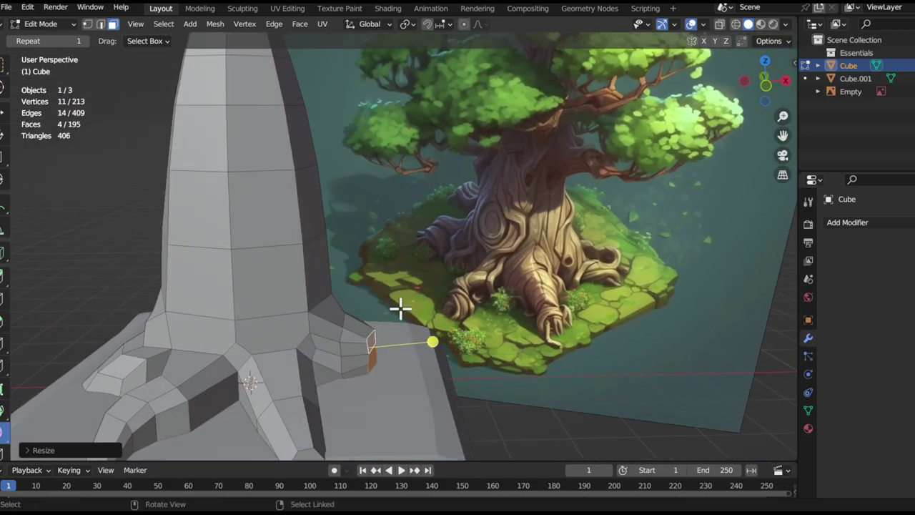
pyautogui.keyDown('alt'); pyautogui.keyDown('shift'); pyautogui.moveTo(386, 360); pyautogui.dragTo(429, 294); pyautogui.keyUp('shift'); pyautogui.keyUp('alt')
pyautogui.moveTo(420, 254)
pyautogui.keyDown('alt'); pyautogui.mouseDown()
pyautogui.moveTo(429, 288)
pyautogui.moveTo(423, 243)
pyautogui.mouseUp(); pyautogui.keyUp('alt')
pyautogui.keyDown('alt'); pyautogui.keyDown('shift'); pyautogui.moveTo(368, 259); pyautogui.dragTo(304, 329); pyautogui.keyUp('shift'); pyautogui.keyUp('alt')
pyautogui.keyDown('alt'); pyautogui.moveTo(304, 328); pyautogui.dragTo(339, 269); pyautogui.keyUp('alt')
# Reposition the fifth root's end faces and adjust their height along Z
pyautogui.press('g')
pyautogui.click(358, 319)
pyautogui.press('g')
pyautogui.press('z')
pyautogui.click(339, 295)
# Rescale the fifth root's end faces and move them along Z once more
pyautogui.press('s')
pyautogui.click(439, 302)
pyautogui.press('g')
pyautogui.press('z')
pyautogui.click(436, 307)
# Examine the whole trunk and root layout against the reference tree
pyautogui.keyDown('ctrl'); pyautogui.keyDown('alt'); pyautogui.moveTo(443, 263); pyautogui.dragTo(419, 309); pyautogui.keyUp('alt'); pyautogui.keyUp('ctrl')
pyautogui.keyDown('alt'); pyautogui.keyDown('shift'); pyautogui.moveTo(419, 309); pyautogui.dragTo(421, 364); pyautogui.keyUp('shift'); pyautogui.keyUp('alt')
pyautogui.moveTo(365, 191); pyautogui.dragTo(399, 289, button='middle')
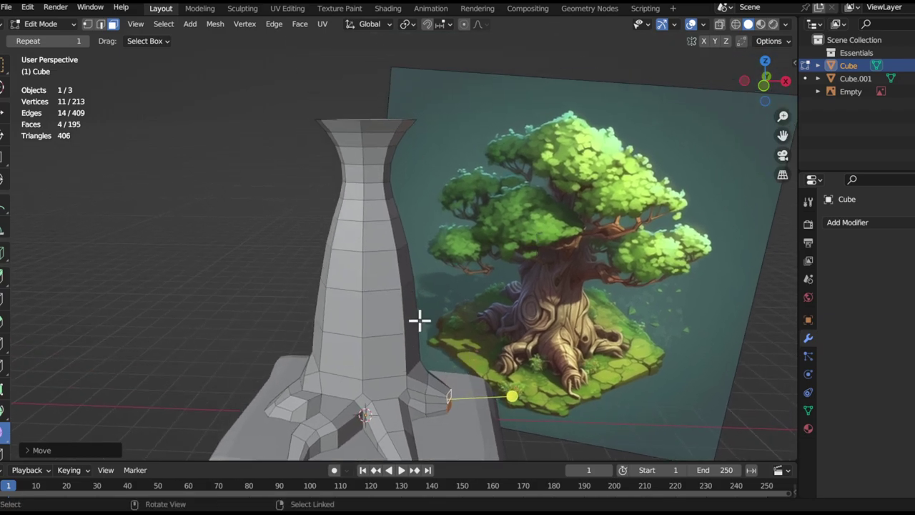
pyautogui.keyDown('ctrl'); pyautogui.keyDown('alt'); pyautogui.moveTo(426, 332); pyautogui.dragTo(407, 309); pyautogui.keyUp('alt'); pyautogui.keyUp('ctrl')
pyautogui.keyDown('alt'); pyautogui.keyDown('shift'); pyautogui.moveTo(407, 309); pyautogui.dragTo(387, 242); pyautogui.keyUp('shift'); pyautogui.keyUp('alt')
pyautogui.keyDown('alt'); pyautogui.keyDown('shift'); pyautogui.moveTo(372, 300); pyautogui.dragTo(301, 223); pyautogui.keyUp('shift'); pyautogui.keyUp('alt')
pyautogui.keyDown('alt'); pyautogui.keyDown('shift'); pyautogui.moveTo(355, 306); pyautogui.dragTo(317, 352); pyautogui.keyUp('shift'); pyautogui.keyUp('alt')
pyautogui.keyDown('ctrl'); pyautogui.keyDown('alt'); pyautogui.moveTo(317, 352); pyautogui.dragTo(372, 319); pyautogui.keyUp('alt'); pyautogui.keyUp('ctrl')
pyautogui.moveTo(362, 303); pyautogui.dragTo(408, 288, button='middle')
# Extrude the fifth root's end faces outward toward the slab's edge, reposition them and scale them down
pyautogui.press('e')
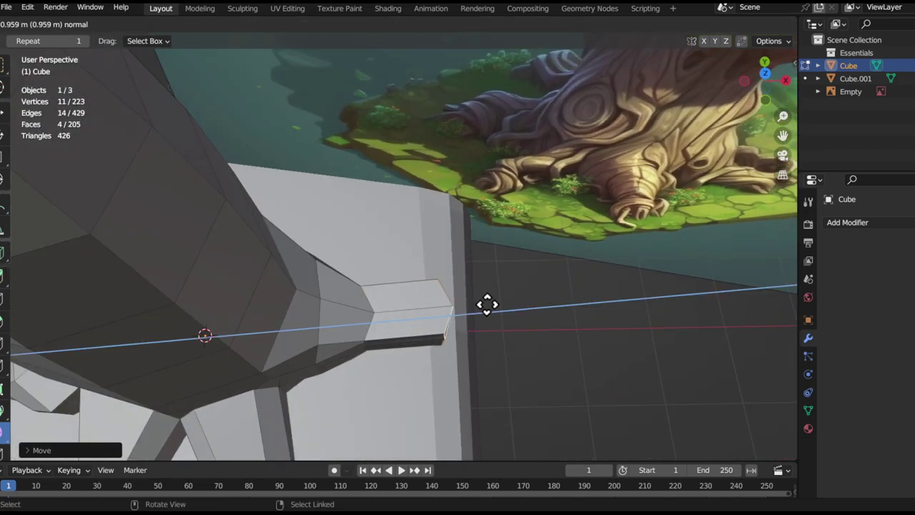
pyautogui.keyDown('ctrl'); pyautogui.keyDown('alt'); pyautogui.moveTo(463, 342); pyautogui.dragTo(459, 304); pyautogui.keyUp('alt'); pyautogui.keyUp('ctrl')
pyautogui.keyDown('alt'); pyautogui.moveTo(459, 304); pyautogui.dragTo(440, 269); pyautogui.keyUp('alt')
pyautogui.press('g')
pyautogui.click(457, 284)
pyautogui.press('s')
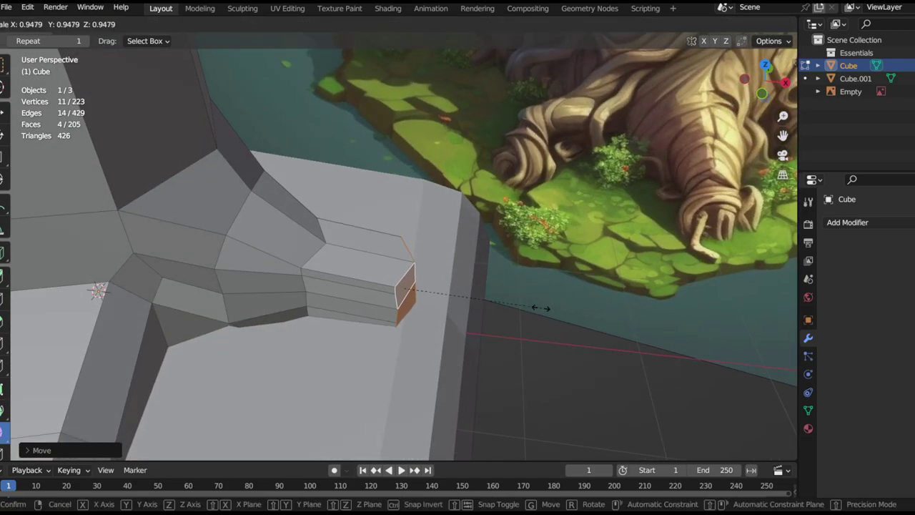
pyautogui.click(502, 316)
# Smooth the edge loop behind the fifth root's new end segment and move it along Z
pyautogui.press('2')
pyautogui.moveTo(500, 322); pyautogui.dragTo(284, 243, button='middle')
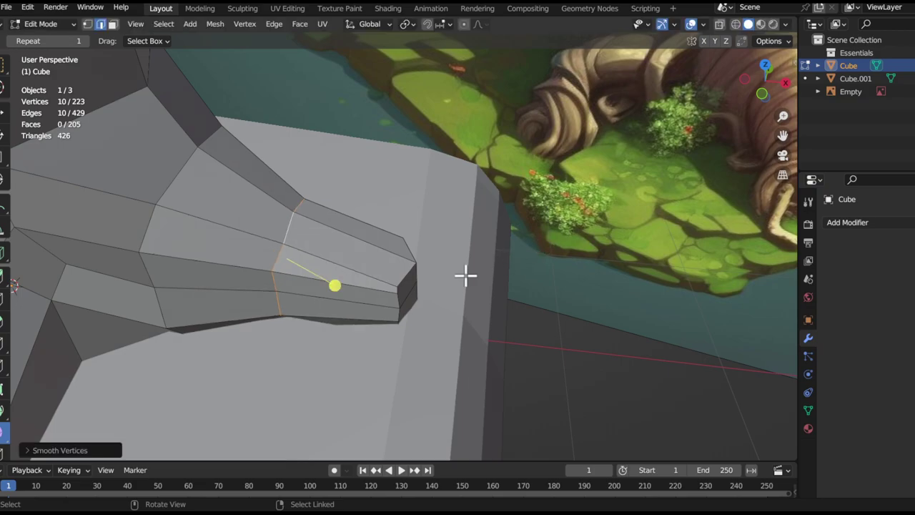
pyautogui.moveTo(466, 275); pyautogui.dragTo(353, 235, button='middle')
pyautogui.press('g')
pyautogui.press('z')
pyautogui.click(410, 291)
# Select the unwanted edges on the fifth root's lower part in X-ray view and delete them
pyautogui.moveTo(364, 280); pyautogui.dragTo(425, 293, button='middle')
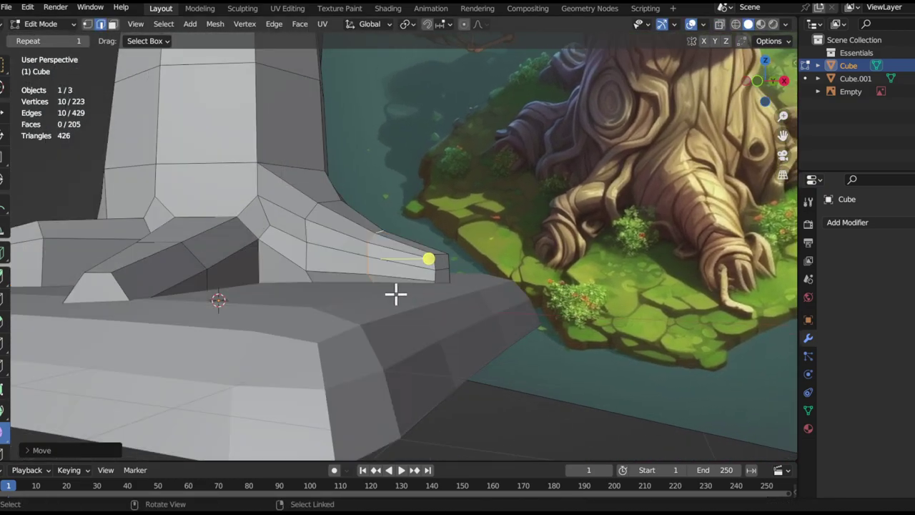
pyautogui.keyDown('shift'); pyautogui.click(393, 279); pyautogui.keyUp('shift')
pyautogui.press('x')
pyautogui.moveTo(545, 298); pyautogui.dragTo(476, 264, button='middle')
pyautogui.hotkey('alt', 'z')
pyautogui.keyDown('shift'); pyautogui.click(476, 264); pyautogui.keyUp('shift')
pyautogui.keyDown('shift'); pyautogui.click(422, 343); pyautogui.keyUp('shift')
pyautogui.keyDown('shift'); pyautogui.click(393, 330); pyautogui.keyUp('shift')
pyautogui.press('x')
pyautogui.click(392, 330)
# Inspect the fifth root's underside in X-ray view and move a lower edge horizontally with Z locked
pyautogui.moveTo(437, 254); pyautogui.dragTo(441, 306, button='middle')
pyautogui.hotkey('alt', 'z')
pyautogui.hotkey('alt', 'z')
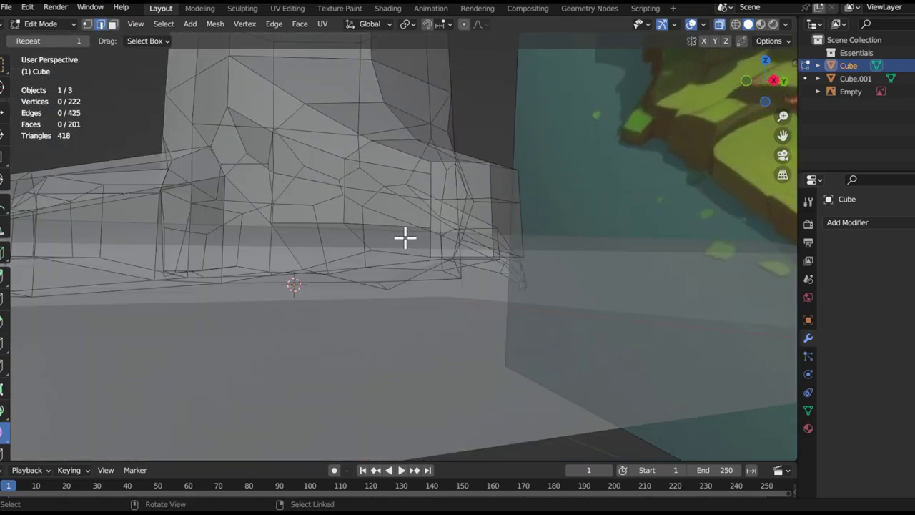
pyautogui.moveTo(406, 262); pyautogui.dragTo(413, 307, button='middle')
pyautogui.keyDown('shift'); pyautogui.moveTo(341, 255); pyautogui.dragTo(529, 286, button='middle'); pyautogui.keyUp('shift')
pyautogui.moveTo(529, 286); pyautogui.dragTo(552, 316, button='middle')
pyautogui.hotkey('alt', 'z')
pyautogui.press('g')
pyautogui.hotkey('shift', 'z')
pyautogui.click(329, 396)
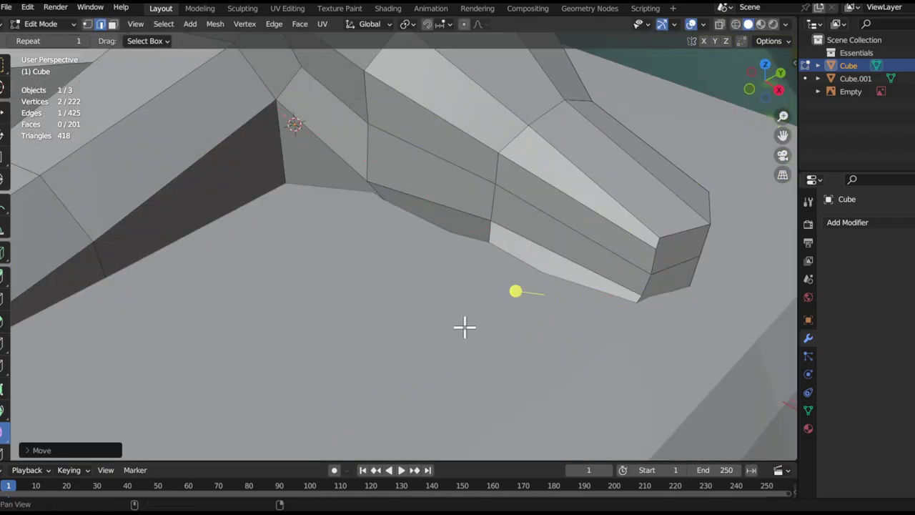
# Rotate the fifth root's lower edge about Z and shift it horizontally with Z locked
pyautogui.moveTo(464, 328); pyautogui.dragTo(490, 343, button='middle')
pyautogui.press('r')
pyautogui.press('z')
pyautogui.click(612, 346)
pyautogui.press('g')
pyautogui.hotkey('shift', 'z')
pyautogui.click(360, 243)
# Toggle the X-ray view and adjust the position of the fifth root's lower geometry
pyautogui.hotkey('alt', 'z')
pyautogui.moveTo(360, 244); pyautogui.dragTo(454, 313, button='middle')
pyautogui.press('g')
pyautogui.moveTo(414, 366); pyautogui.dragTo(523, 379, button='middle')
# Extrude the fifth root's end faces into a sideways bend along the slab's edge and rotate them about Z
pyautogui.press('3')
pyautogui.click(553, 379)
pyautogui.press('g')
pyautogui.click(572, 315)
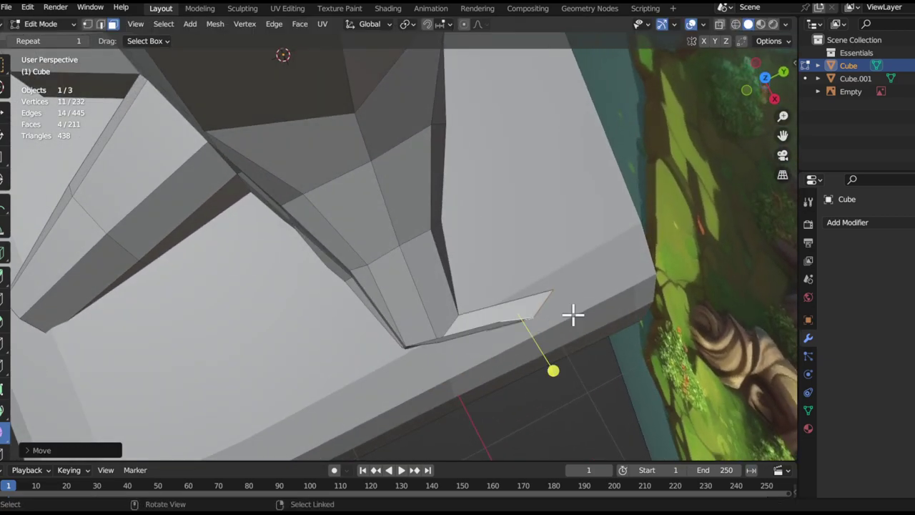
pyautogui.press('r')
pyautogui.press('z')
pyautogui.click(556, 236)
pyautogui.moveTo(542, 317); pyautogui.dragTo(435, 327, button='middle')
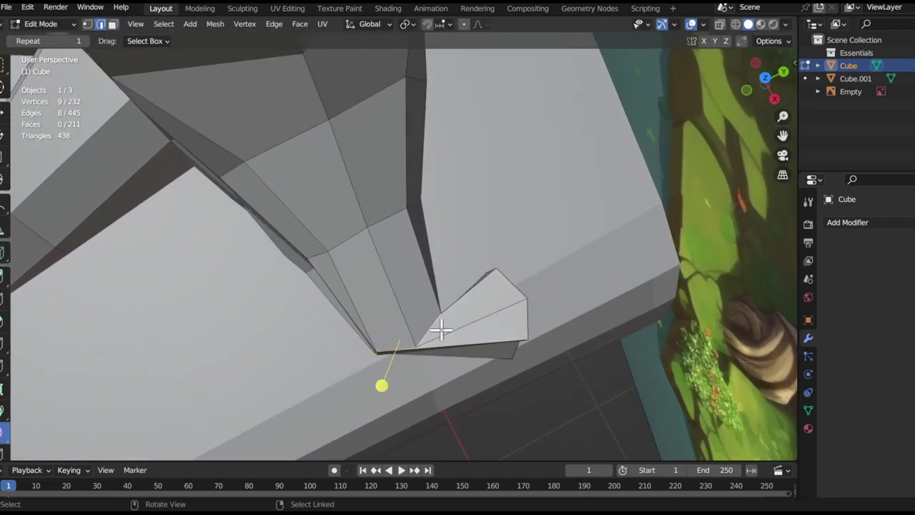
# Rotate the fifth root's bent end about Z and bevel the edge loop at its bend to round it
pyautogui.press('r')
pyautogui.press('z')
pyautogui.click(503, 260)
pyautogui.hotkey('ctrl', 'b')
pyautogui.click(439, 282)
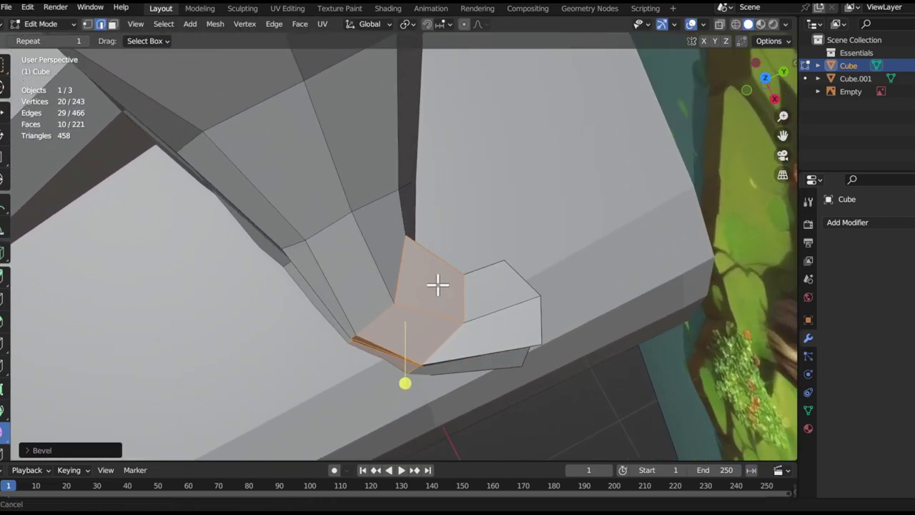
pyautogui.moveTo(439, 282); pyautogui.dragTo(474, 306, button='middle')
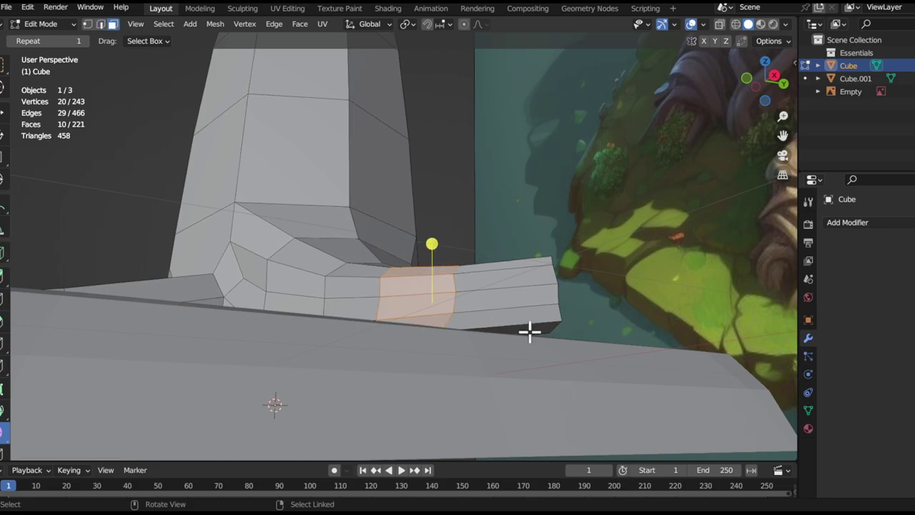
# Delete the unwanted faces on the underside of the fifth root using the X-ray view
pyautogui.moveTo(529, 331); pyautogui.dragTo(507, 287, button='middle')
pyautogui.hotkey('alt', 'z')
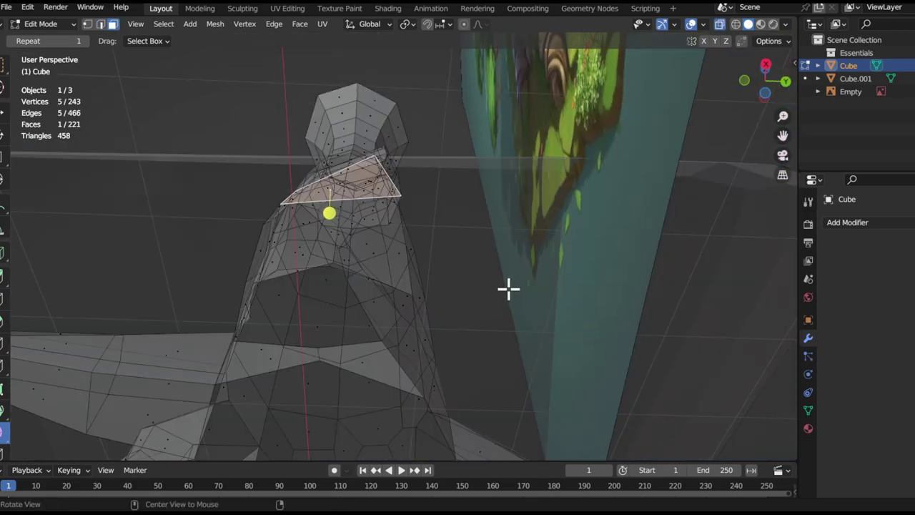
pyautogui.moveTo(413, 231)
pyautogui.mouseDown(button='middle')
pyautogui.moveTo(501, 207)
pyautogui.moveTo(357, 206)
pyautogui.moveTo(402, 243)
pyautogui.mouseUp(button='middle')
pyautogui.press('x')
pyautogui.click(403, 250)
pyautogui.hotkey('alt', 'z')
# Move the bottom corner vertex of the fifth root's tip to straighten its lower outer edge
pyautogui.keyDown('shift'); pyautogui.moveTo(390, 208); pyautogui.dragTo(400, 326, button='middle'); pyautogui.keyUp('shift')
pyautogui.scroll(3, 431, 167)
pyautogui.scroll(2, 402, 318)
pyautogui.press('1')
pyautogui.moveTo(403, 372); pyautogui.dragTo(412, 374)
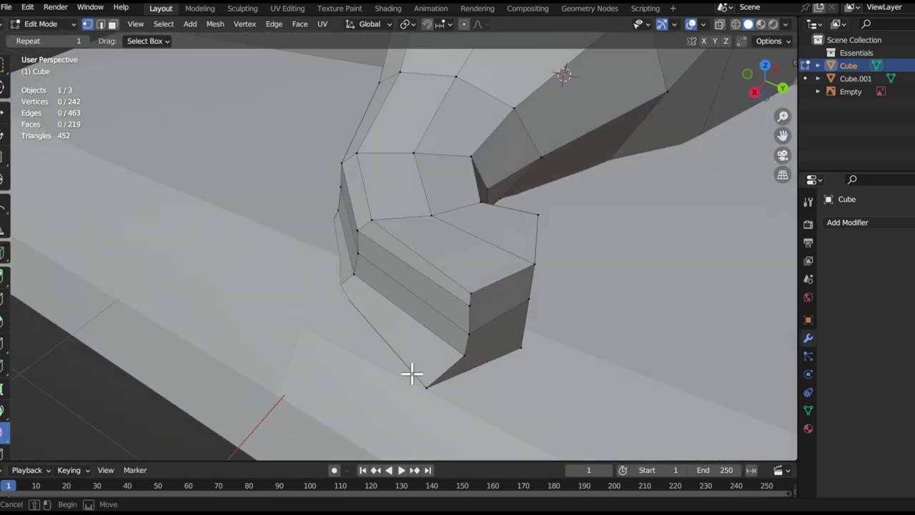
pyautogui.click(431, 379)
pyautogui.moveTo(464, 367); pyautogui.dragTo(443, 396, button='middle')
pyautogui.press('g')
pyautogui.click(571, 342)
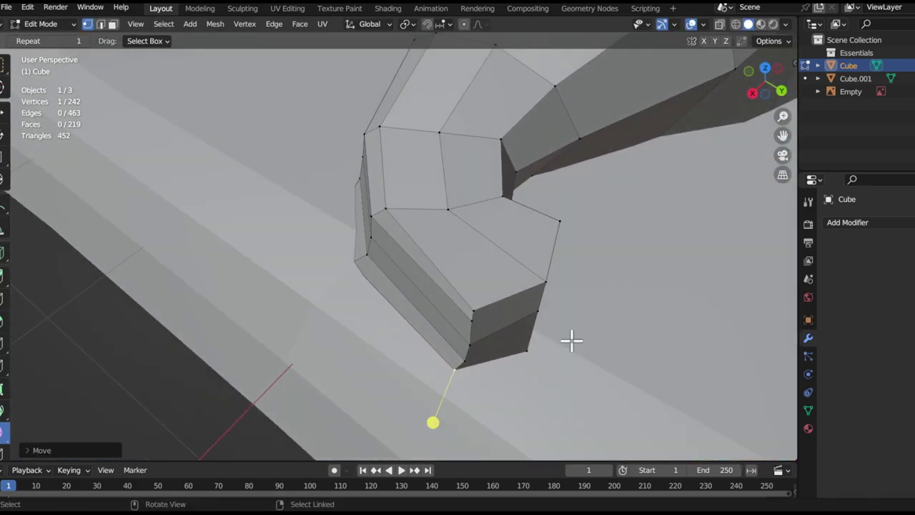
pyautogui.click(573, 340)
# Move and slide a lower vertex on the outer side of the fifth root's tip inward along its edge
pyautogui.scroll(-2, 465, 294)
pyautogui.moveTo(465, 294); pyautogui.dragTo(653, 173, button='middle')
pyautogui.scroll(-4, 451, 275)
pyautogui.keyDown('shift'); pyautogui.moveTo(152, 176); pyautogui.dragTo(353, 244, button='middle'); pyautogui.keyUp('shift')
pyautogui.moveTo(353, 244); pyautogui.dragTo(376, 251, button='middle')
pyautogui.click(527, 270)
pyautogui.press('g')
pyautogui.click(548, 301)
pyautogui.moveTo(548, 300); pyautogui.dragTo(574, 301, button='middle')
pyautogui.click(538, 241)
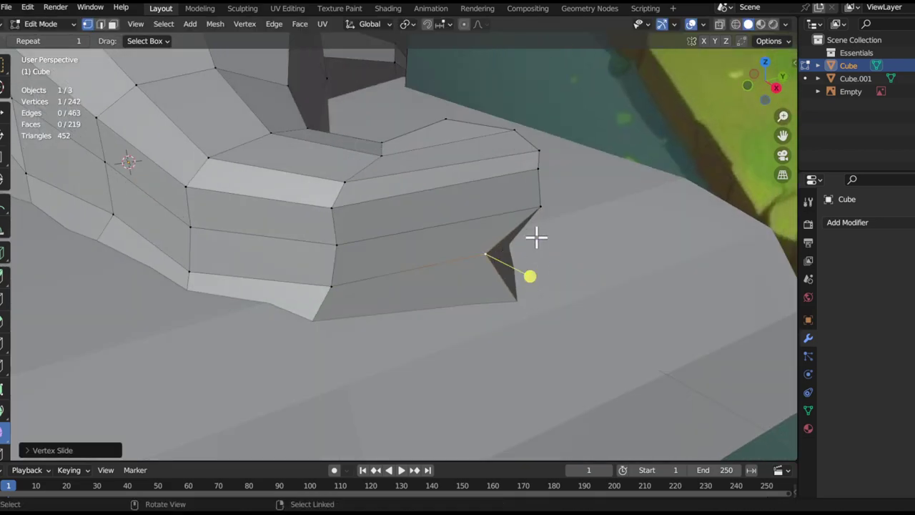
# Move and slide the next vertices up the tip's outer rim back toward the bend
pyautogui.moveTo(540, 221); pyautogui.dragTo(455, 241)
pyautogui.click(427, 243)
pyautogui.press('g')
pyautogui.click(392, 205)
pyautogui.press('g')
pyautogui.press('g')
pyautogui.click(389, 168)
# Slide an upper rim vertex of the fifth root's tip along its edge and select its inner-side neighbour
pyautogui.moveTo(474, 152); pyautogui.dragTo(482, 181, button='middle')
pyautogui.moveTo(521, 124); pyautogui.dragTo(499, 288, button='middle')
pyautogui.press('g')
pyautogui.press('g')
pyautogui.click(482, 277)
pyautogui.moveTo(483, 250); pyautogui.dragTo(492, 311, button='middle')
pyautogui.click(488, 183)
pyautogui.moveTo(489, 183); pyautogui.dragTo(556, 294, button='middle')
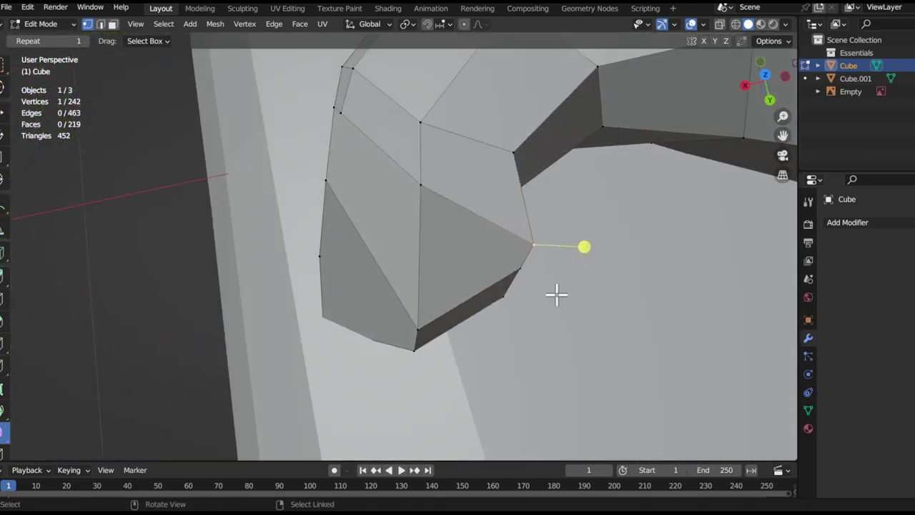
# Slide the inner-side rim vertices of the fifth root's tip along their edges
pyautogui.press('g')
pyautogui.press('g')
pyautogui.click(540, 246)
pyautogui.moveTo(540, 247); pyautogui.dragTo(508, 220, button='middle')
pyautogui.moveTo(506, 303); pyautogui.dragTo(494, 230, button='middle')
pyautogui.press('g')
pyautogui.press('g')
pyautogui.click(311, 188)
# Move the vertices across the front of the fifth root's tip and slide one on its inner side
pyautogui.press('g')
pyautogui.click(426, 267)
pyautogui.press('g')
pyautogui.click(367, 173)
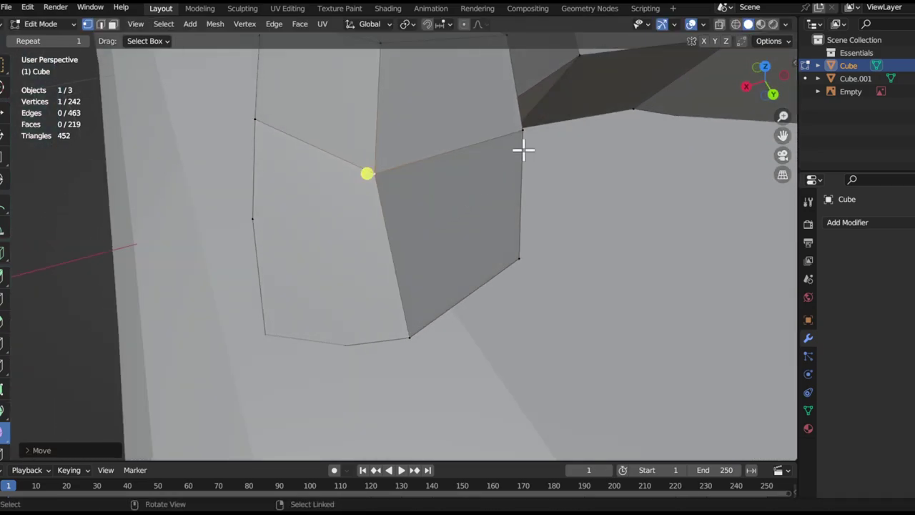
pyautogui.moveTo(524, 146); pyautogui.dragTo(602, 288, button='middle')
pyautogui.press('g')
pyautogui.press('g')
pyautogui.click(539, 253)
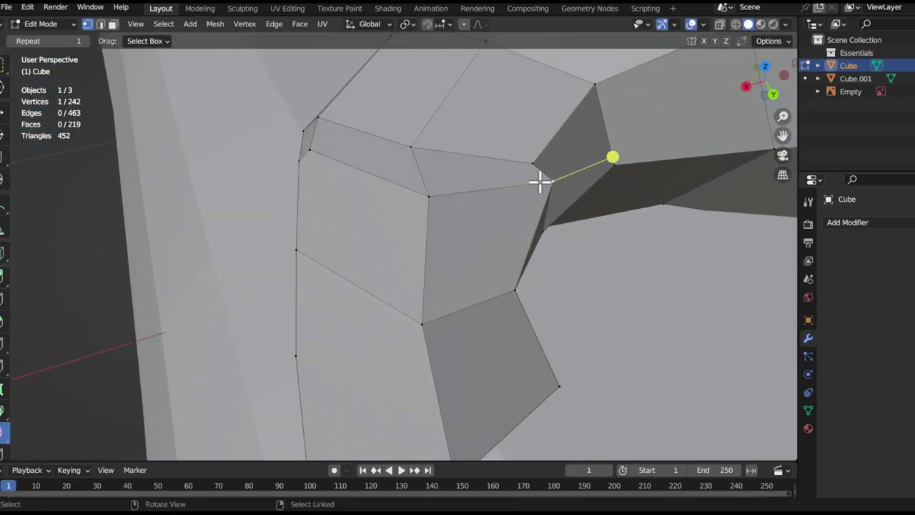
# Reposition the vertices along the top and outer edge of the fifth root's tip by moving and sliding them
pyautogui.click(443, 176)
pyautogui.press('g')
pyautogui.moveTo(337, 189); pyautogui.dragTo(387, 207, button='middle')
pyautogui.press('g')
pyautogui.press('g')
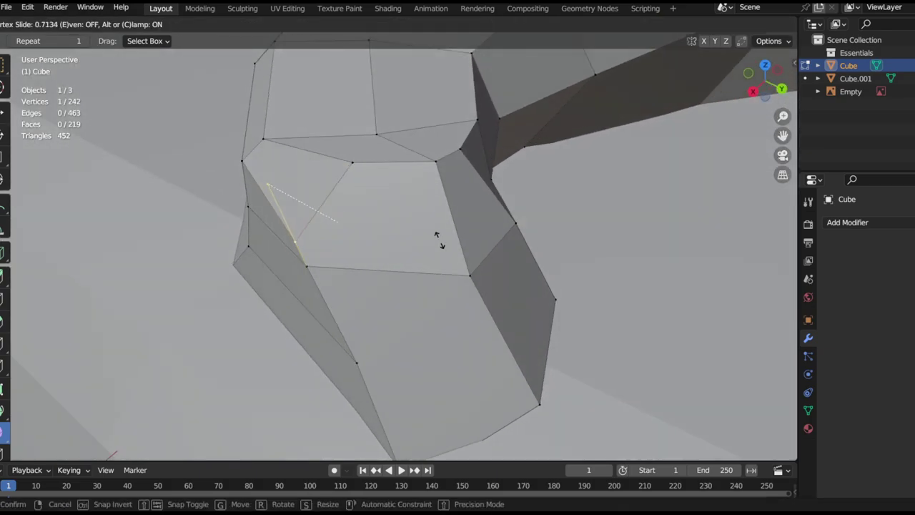
pyautogui.press('g')
pyautogui.click(334, 261)
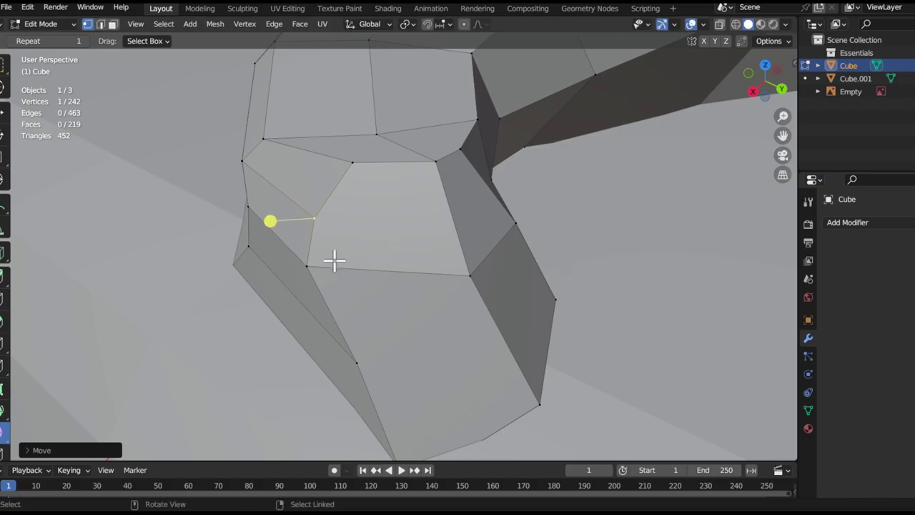
pyautogui.press('g')
pyautogui.click(367, 292)
# Slide the vertices on the outer edge of the root tip's front and move the lowest one upward
pyautogui.moveTo(368, 292); pyautogui.dragTo(435, 261, button='middle')
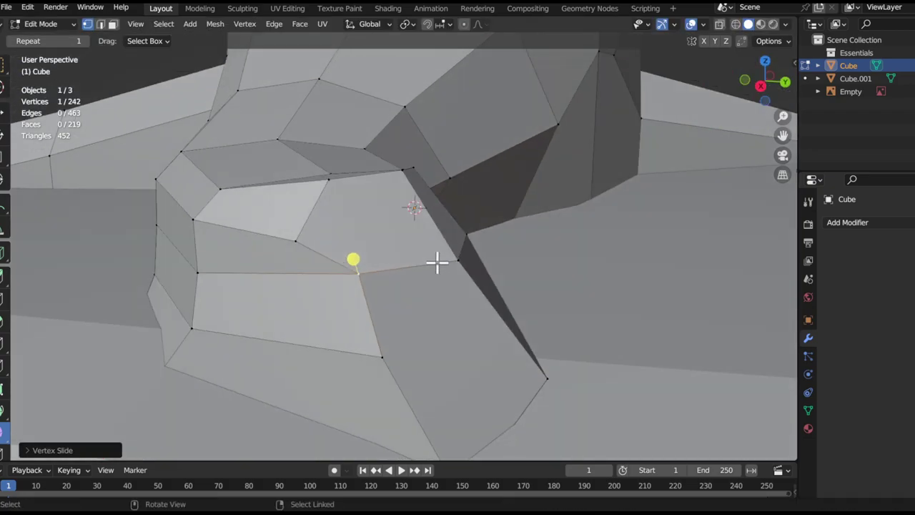
pyautogui.press('g')
pyautogui.press('g')
pyautogui.moveTo(421, 312); pyautogui.dragTo(375, 351, button='middle')
pyautogui.press('g')
pyautogui.press('g')
pyautogui.click(398, 386)
pyautogui.press('g')
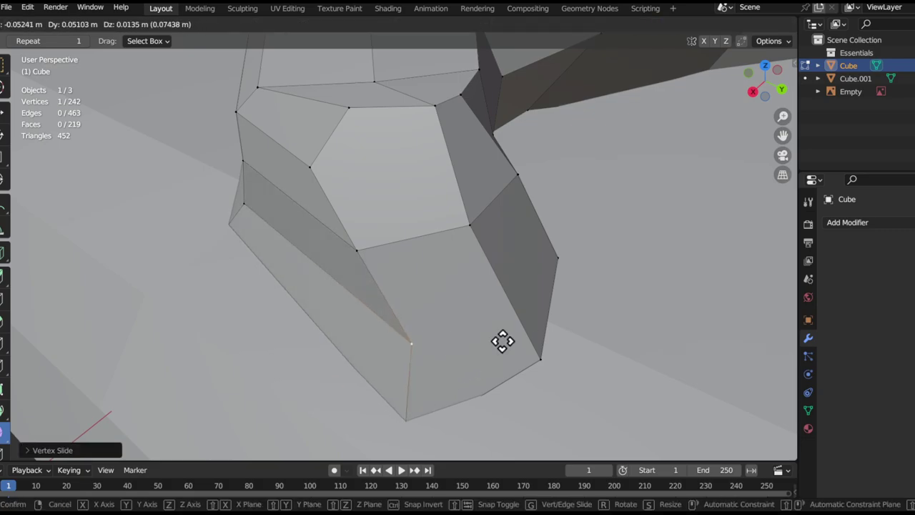
pyautogui.click(412, 337)
# Move two vertices on the outer side of the fifth root's tip to even out its horizontal rows
pyautogui.keyDown('alt'); pyautogui.moveTo(410, 337); pyautogui.dragTo(514, 326); pyautogui.keyUp('alt')
pyautogui.moveTo(514, 326); pyautogui.dragTo(477, 253, button='middle')
pyautogui.press('g')
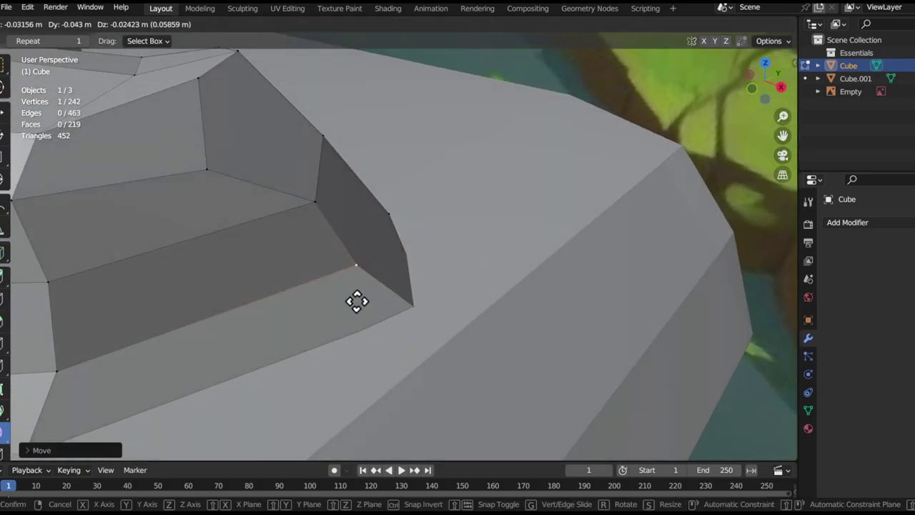
pyautogui.click(370, 321)
pyautogui.moveTo(369, 319); pyautogui.dragTo(334, 224, button='middle')
pyautogui.click(316, 192)
pyautogui.press('g')
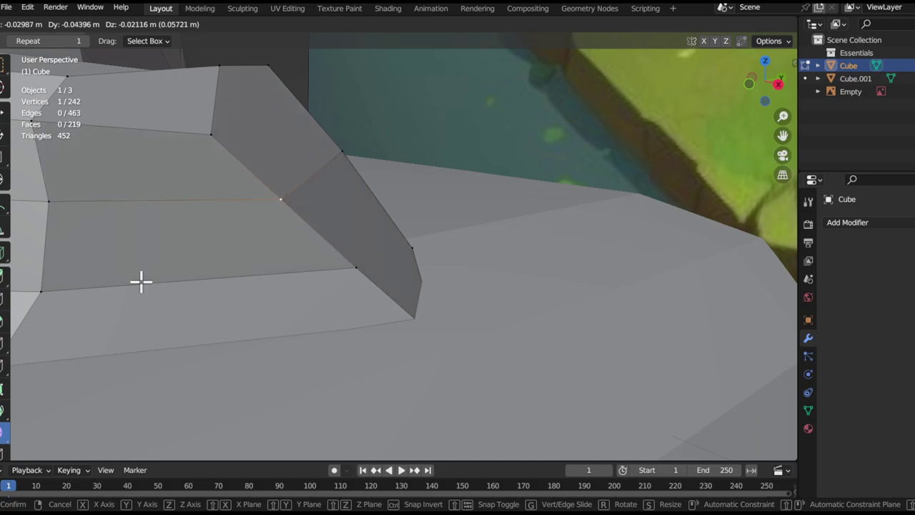
pyautogui.click(139, 281)
# Move the upper vertices on the outer side of the fifth root's tip to round its front
pyautogui.moveTo(342, 174); pyautogui.dragTo(357, 239, button='middle')
pyautogui.press('g')
pyautogui.click(399, 153)
pyautogui.press('g')
pyautogui.click(362, 184)
pyautogui.moveTo(323, 109); pyautogui.dragTo(413, 239, button='middle')
pyautogui.press('g')
pyautogui.click(413, 259)
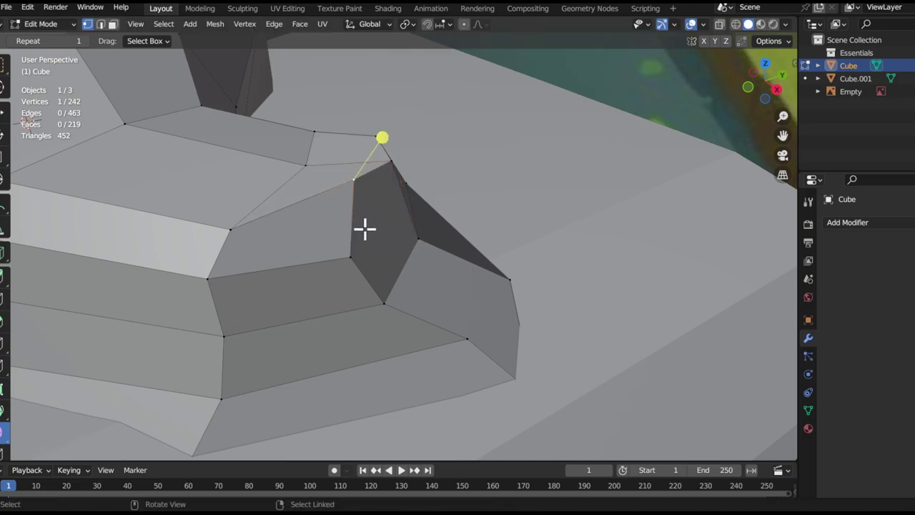
# Move the top vertices of the fifth root's bend and tip to smooth its upper contour
pyautogui.moveTo(347, 203)
pyautogui.mouseDown(button='middle')
pyautogui.moveTo(301, 170)
pyautogui.moveTo(362, 191)
pyautogui.moveTo(525, 204)
pyautogui.moveTo(543, 225)
pyautogui.mouseUp(button='middle')
pyautogui.click(305, 156)
pyautogui.press('g')
pyautogui.click(345, 190)
pyautogui.press('g')
pyautogui.moveTo(509, 252)
pyautogui.mouseDown(button='middle')
pyautogui.moveTo(507, 307)
pyautogui.moveTo(445, 289)
pyautogui.moveTo(446, 209)
pyautogui.moveTo(489, 256)
pyautogui.moveTo(423, 248)
pyautogui.moveTo(385, 167)
pyautogui.mouseUp(button='middle')
pyautogui.click(532, 309)
pyautogui.press('g')
pyautogui.click(382, 249)
# Move the remaining vertices around the fifth root's tip, toggling the X-ray view to finish its shape
pyautogui.moveTo(382, 250); pyautogui.dragTo(535, 272, button='middle')
pyautogui.press('g')
pyautogui.click(458, 286)
pyautogui.moveTo(458, 286); pyautogui.dragTo(405, 301, button='middle')
pyautogui.press('g')
pyautogui.click(331, 384)
pyautogui.moveTo(331, 384); pyautogui.dragTo(313, 334, button='middle')
pyautogui.hotkey('alt', 'z')
pyautogui.press('g')
pyautogui.click(404, 335)
pyautogui.moveTo(331, 374); pyautogui.dragTo(391, 289, button='middle')
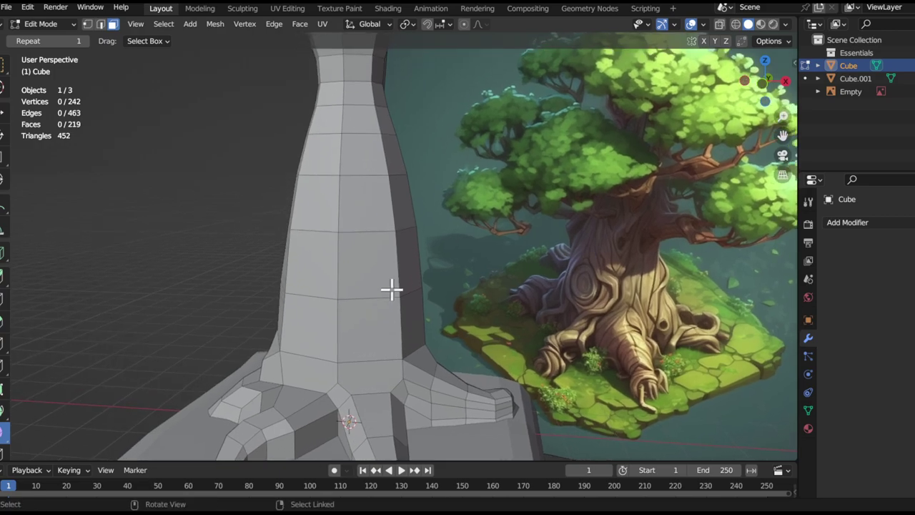
pyautogui.press('s')
pyautogui.click(463, 255)
pyautogui.hotkey('ctrl', 'z')
# Scale the trunk's middle edge loops outward to thicken the trunk like the reference
pyautogui.press('s')
pyautogui.click(444, 275)
pyautogui.press('s')
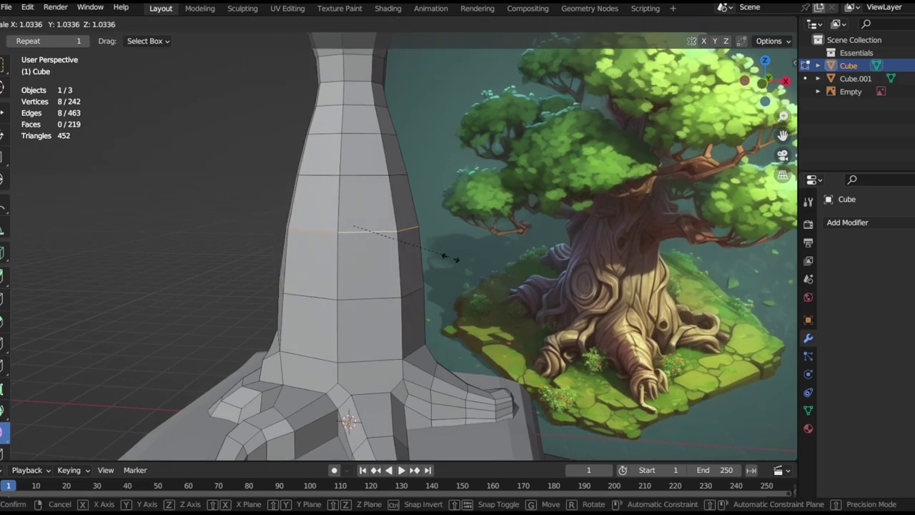
pyautogui.click(479, 267)
pyautogui.keyDown('shift'); pyautogui.moveTo(413, 241); pyautogui.dragTo(425, 314, button='middle'); pyautogui.keyUp('shift')
pyautogui.scroll(1, 401, 271)
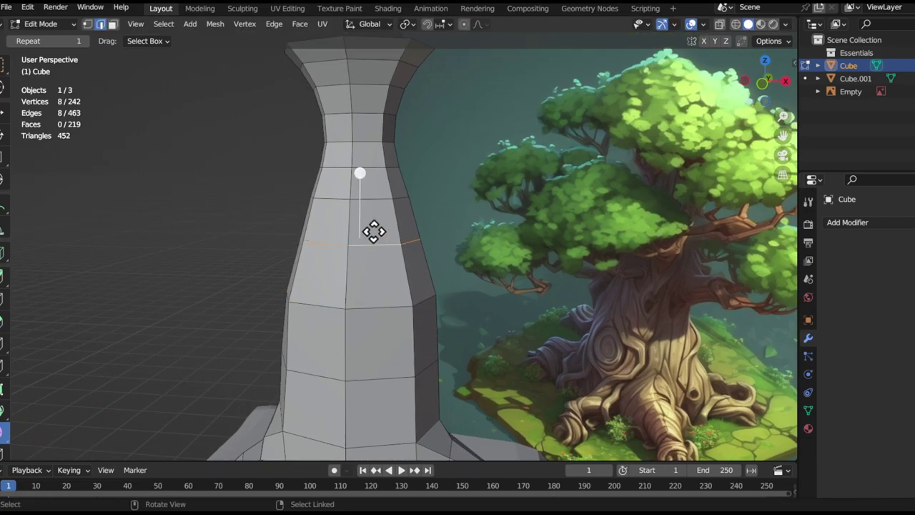
pyautogui.press('s')
pyautogui.click(541, 280)
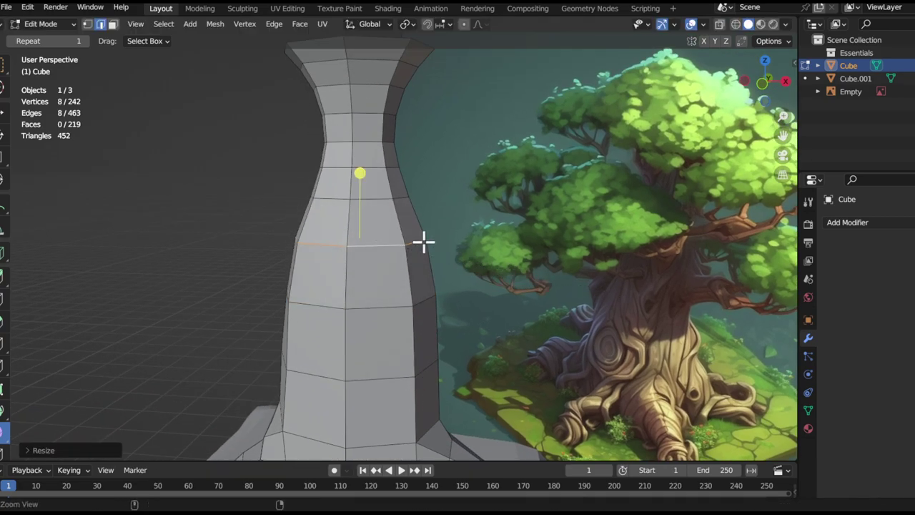
# Scale further edge loops in the trunk's middle section to even out its thicker profile
pyautogui.keyDown('alt'); pyautogui.keyDown('shift'); pyautogui.moveTo(432, 261); pyautogui.dragTo(434, 334); pyautogui.keyUp('shift'); pyautogui.keyUp('alt')
pyautogui.keyDown('ctrl'); pyautogui.keyDown('alt'); pyautogui.moveTo(434, 334); pyautogui.dragTo(425, 293); pyautogui.keyUp('alt'); pyautogui.keyUp('ctrl')
pyautogui.press('s')
pyautogui.click(511, 306)
pyautogui.keyDown('ctrl'); pyautogui.keyDown('alt'); pyautogui.moveTo(431, 331); pyautogui.dragTo(435, 274); pyautogui.keyUp('alt'); pyautogui.keyUp('ctrl')
pyautogui.press('s')
pyautogui.click(389, 336)
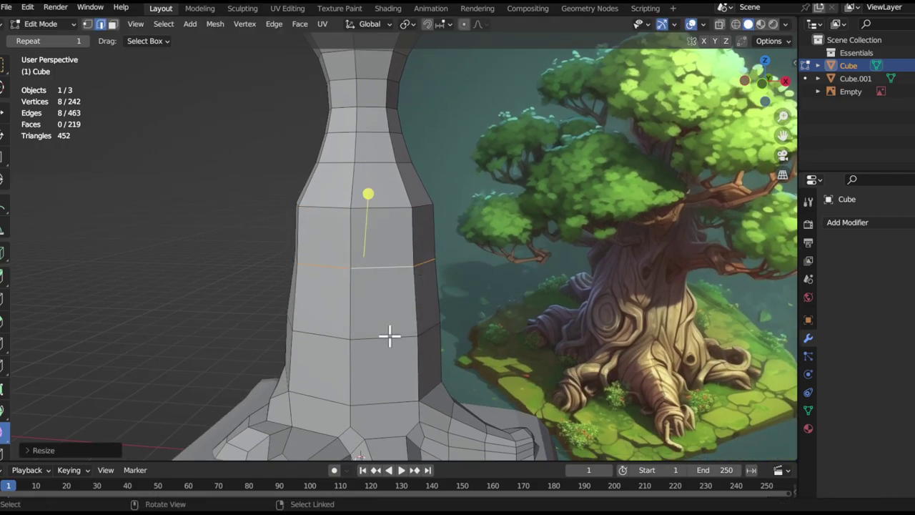
pyautogui.click(493, 330)
# Scale the edge loops at the trunk's shoulder so the thick lower section blends gradually into the narrower neck
pyautogui.moveTo(410, 299); pyautogui.dragTo(405, 272, button='middle')
pyautogui.moveTo(515, 282); pyautogui.dragTo(464, 288, button='middle')
pyautogui.press('s')
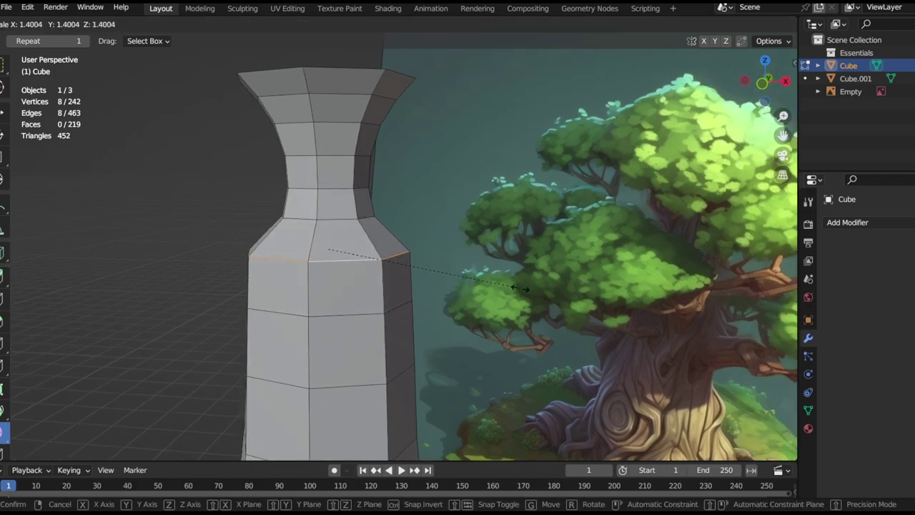
pyautogui.click(488, 290)
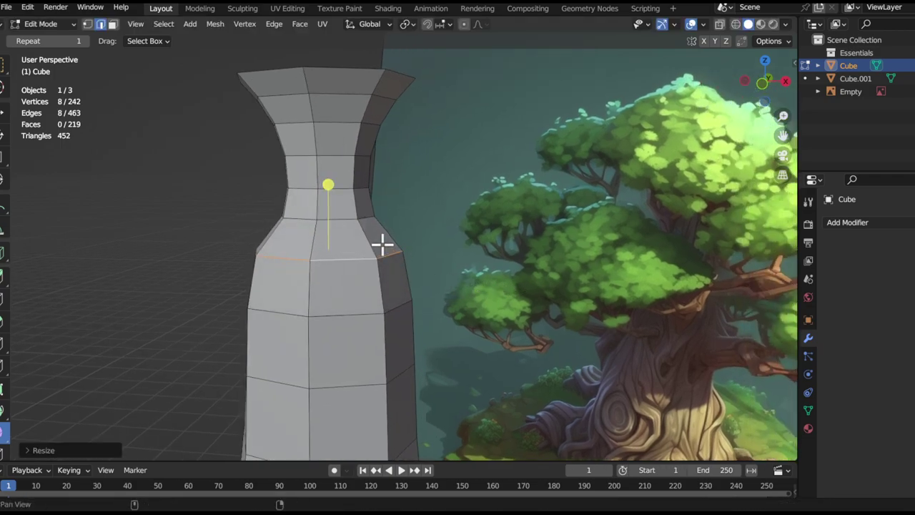
pyautogui.click(428, 263)
pyautogui.click(491, 291)
pyautogui.press('s')
pyautogui.click(495, 312)
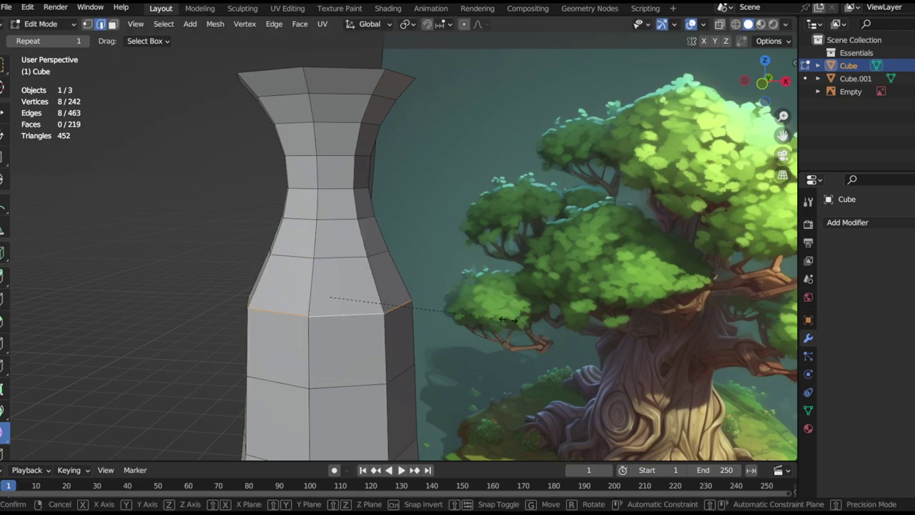
pyautogui.click(509, 320)
# Scale the edge loops between the trunk's shoulder and neck to continue the gradual taper
pyautogui.moveTo(374, 327); pyautogui.dragTo(319, 259, button='middle')
pyautogui.press('s')
pyautogui.click(506, 259)
pyautogui.keyDown('shift'); pyautogui.moveTo(355, 209); pyautogui.dragTo(410, 289, button='middle'); pyautogui.keyUp('shift')
pyautogui.press('s')
pyautogui.click(483, 261)
pyautogui.keyDown('alt'); pyautogui.click(386, 236); pyautogui.keyUp('alt')
pyautogui.press('s')
pyautogui.click(494, 261)
# Scale the trunk's upper neck loops to even out the profile below the flared rim
pyautogui.press('s')
pyautogui.click(467, 248)
pyautogui.press('s')
pyautogui.click(455, 243)
pyautogui.keyDown('shift'); pyautogui.moveTo(397, 211); pyautogui.dragTo(396, 220, button='middle'); pyautogui.keyUp('shift')
pyautogui.press('s')
pyautogui.click(480, 241)
pyautogui.press('s')
pyautogui.click(491, 246)
# Examine the reshaped trunk and its roots beside the reference image
pyautogui.moveTo(491, 246); pyautogui.dragTo(437, 321, button='middle')
pyautogui.scroll(-2, 491, 304)
pyautogui.scroll(-1, 417, 249)
pyautogui.scroll(1, 432, 315)
pyautogui.moveTo(402, 254)
pyautogui.keyDown('shift'); pyautogui.mouseDown(button='middle')
pyautogui.moveTo(423, 316)
pyautogui.moveTo(396, 246)
pyautogui.mouseUp(button='middle'); pyautogui.keyUp('shift')
pyautogui.scroll(2, 422, 317)
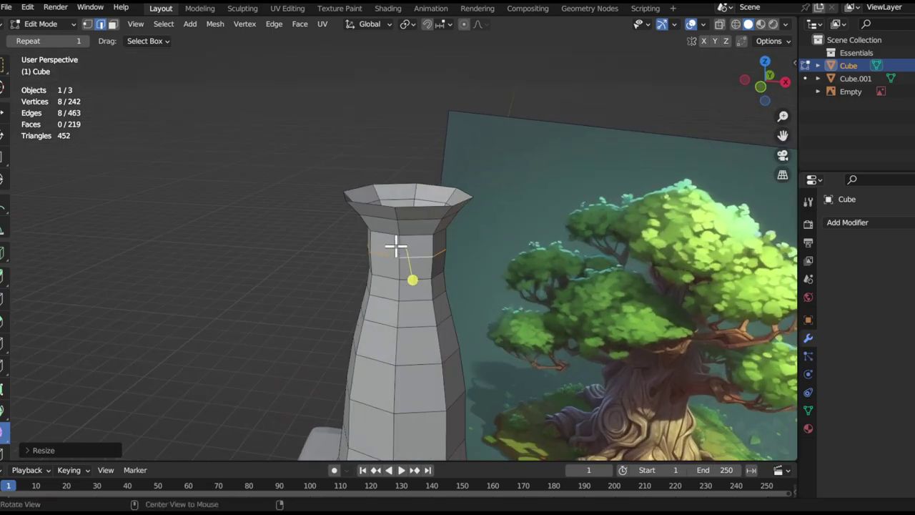
pyautogui.keyDown('shift'); pyautogui.moveTo(440, 289); pyautogui.dragTo(412, 231, button='middle'); pyautogui.keyUp('shift')
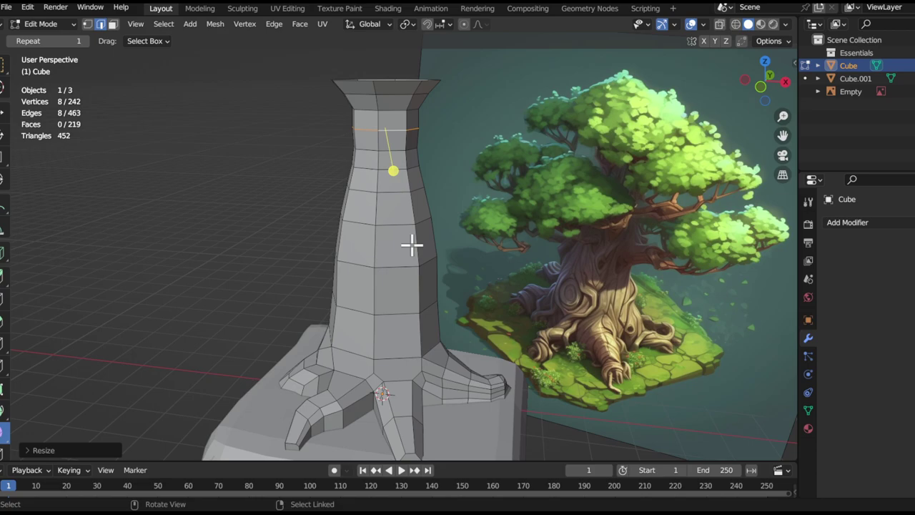
pyautogui.keyDown('shift'); pyautogui.moveTo(578, 283); pyautogui.dragTo(401, 284, button='middle'); pyautogui.keyUp('shift')
# Extrude one side face at the trunk's mid-height outward as the first section of a branch
pyautogui.keyDown('ctrl'); pyautogui.moveTo(505, 338); pyautogui.dragTo(509, 315, button='middle'); pyautogui.keyUp('ctrl')
pyautogui.moveTo(476, 241); pyautogui.dragTo(492, 223, button='middle')
pyautogui.keyDown('ctrl'); pyautogui.keyDown('alt'); pyautogui.moveTo(462, 263); pyautogui.dragTo(415, 376); pyautogui.keyUp('alt'); pyautogui.keyUp('ctrl')
pyautogui.moveTo(324, 283); pyautogui.dragTo(306, 276, button='middle')
pyautogui.keyDown('ctrl'); pyautogui.moveTo(278, 287); pyautogui.dragTo(229, 214, button='middle'); pyautogui.keyUp('ctrl')
pyautogui.keyDown('shift'); pyautogui.moveTo(207, 211); pyautogui.dragTo(300, 270, button='middle'); pyautogui.keyUp('shift')
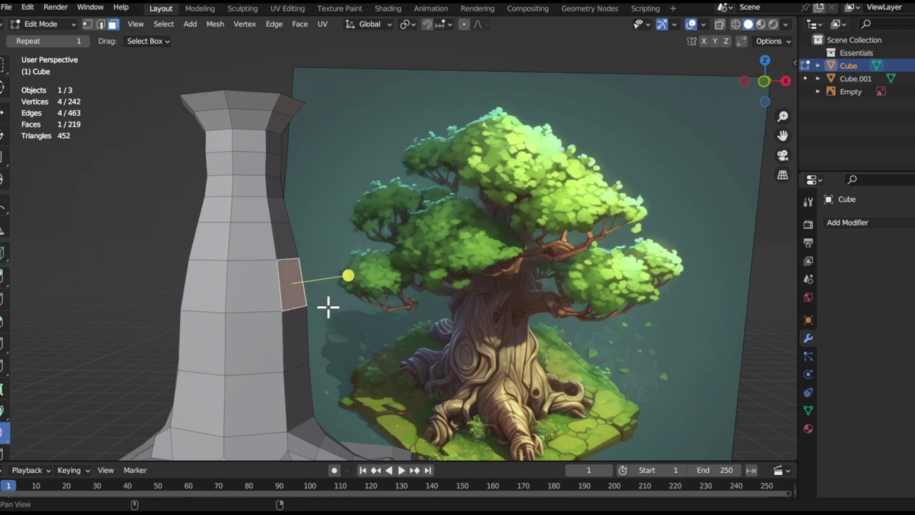
pyautogui.moveTo(289, 241); pyautogui.dragTo(383, 278, button='middle')
pyautogui.click(434, 260)
# Scale down the branch's end face so its first section tapers away from the trunk
pyautogui.moveTo(441, 251); pyautogui.dragTo(419, 302, button='middle')
pyautogui.press('s')
pyautogui.click(378, 324)
pyautogui.keyDown('ctrl'); pyautogui.moveTo(378, 324); pyautogui.dragTo(370, 305, button='middle'); pyautogui.keyUp('ctrl')
pyautogui.moveTo(371, 305); pyautogui.dragTo(374, 282, button='middle')
pyautogui.press('s')
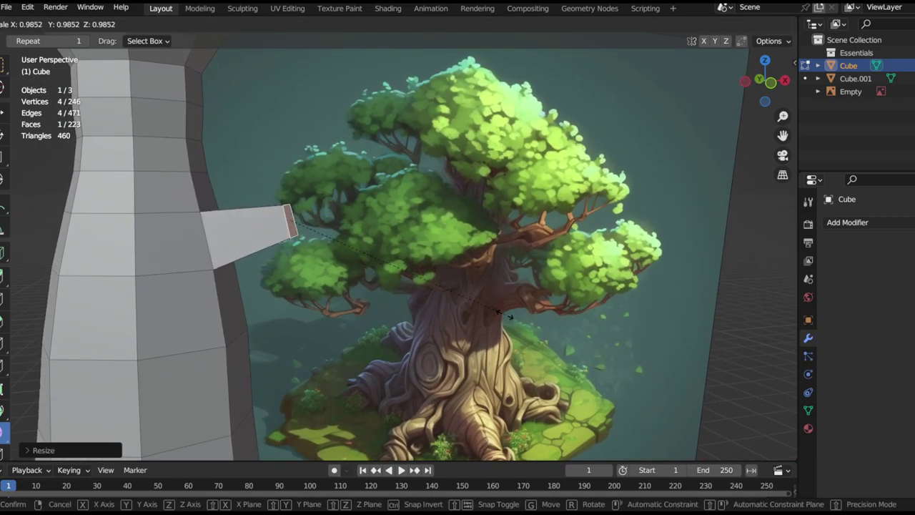
pyautogui.click(508, 314)
pyautogui.moveTo(508, 315); pyautogui.dragTo(432, 286, button='middle')
pyautogui.moveTo(333, 235); pyautogui.dragTo(366, 248, button='middle')
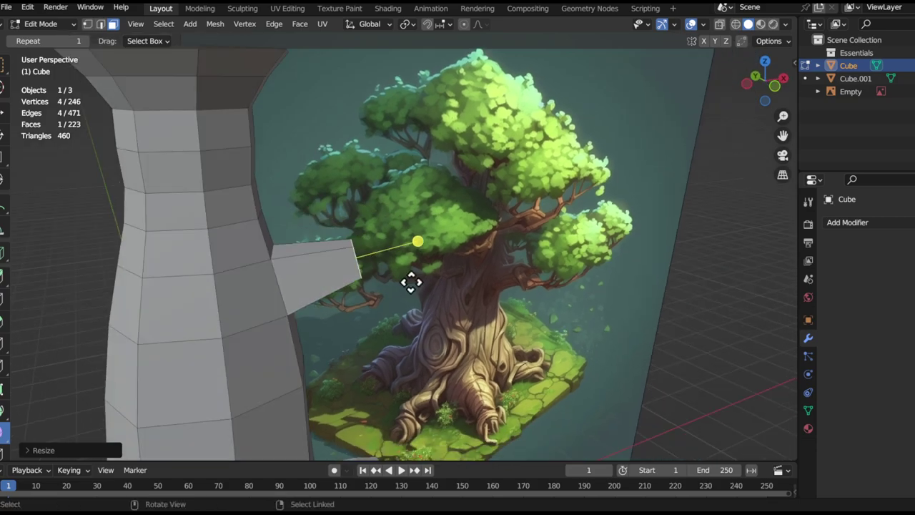
# Extrude the branch's end face outward for a second section and move it into place
pyautogui.press('e')
pyautogui.click(537, 270)
pyautogui.press('g')
pyautogui.click(549, 287)
pyautogui.moveTo(549, 286); pyautogui.dragTo(545, 256, button='middle')
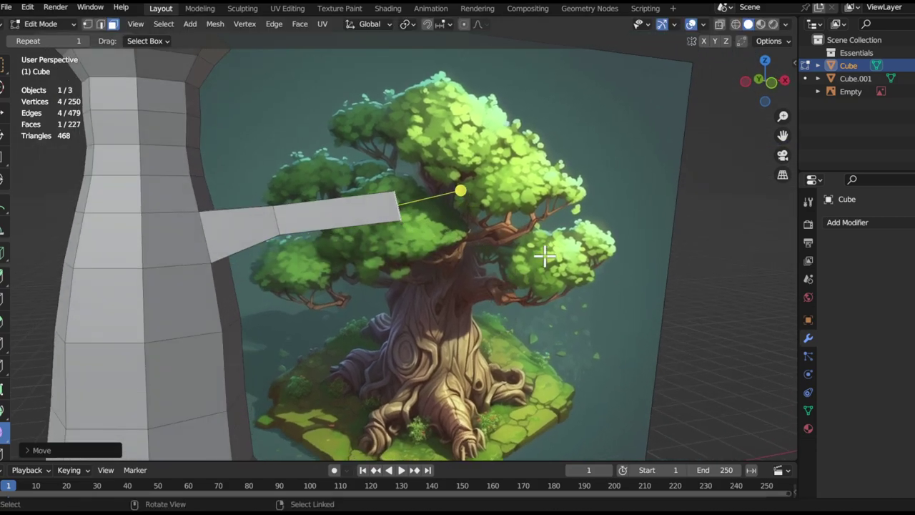
# Rotate and raise the branch's end face, and extrude a third section bending steeply upward
pyautogui.press('r')
pyautogui.click(451, 200)
pyautogui.press('g')
pyautogui.click(444, 150)
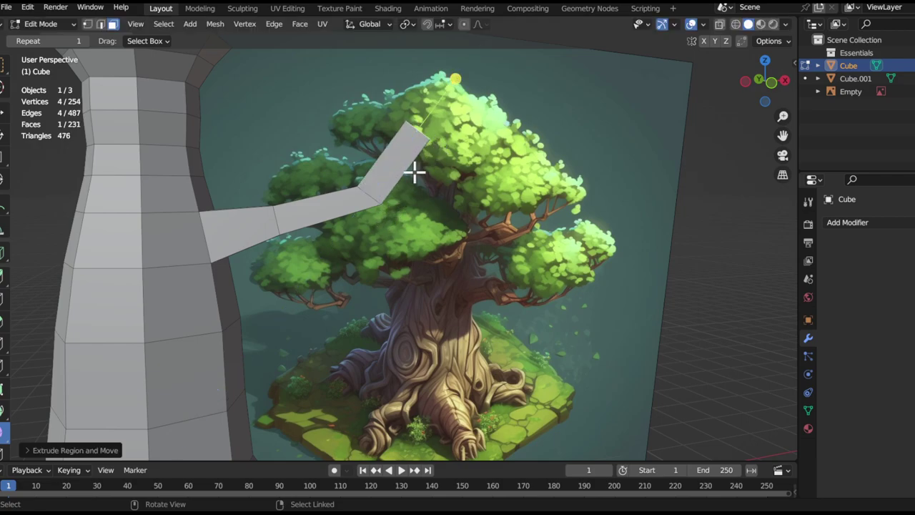
# Bevel the branch's lengthwise edges with one segment, about 0.17 m wide
pyautogui.moveTo(420, 168); pyautogui.dragTo(352, 208, button='middle')
pyautogui.doubleClick(342, 249)
pyautogui.moveTo(342, 249); pyautogui.dragTo(354, 304, button='middle')
pyautogui.moveTo(394, 262); pyautogui.dragTo(421, 269, button='middle')
pyautogui.moveTo(444, 319); pyautogui.dragTo(543, 319, button='middle')
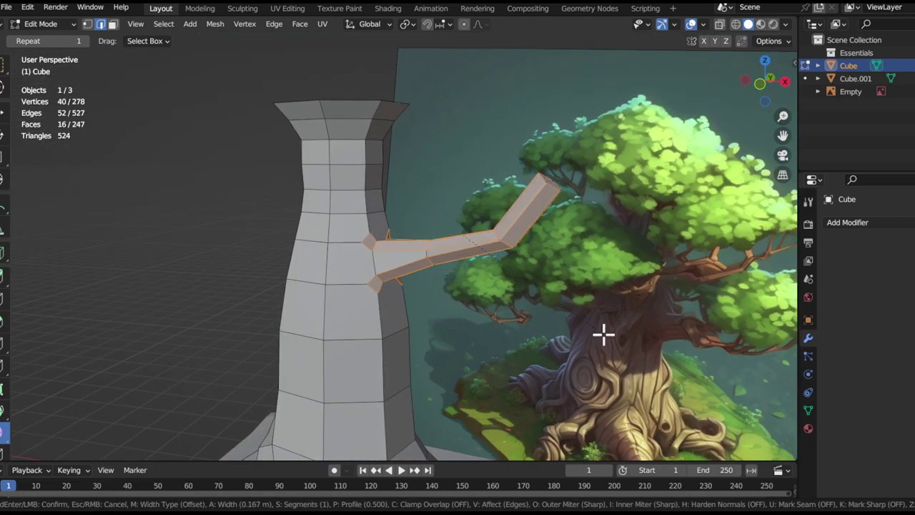
pyautogui.scroll(4, 495, 278)
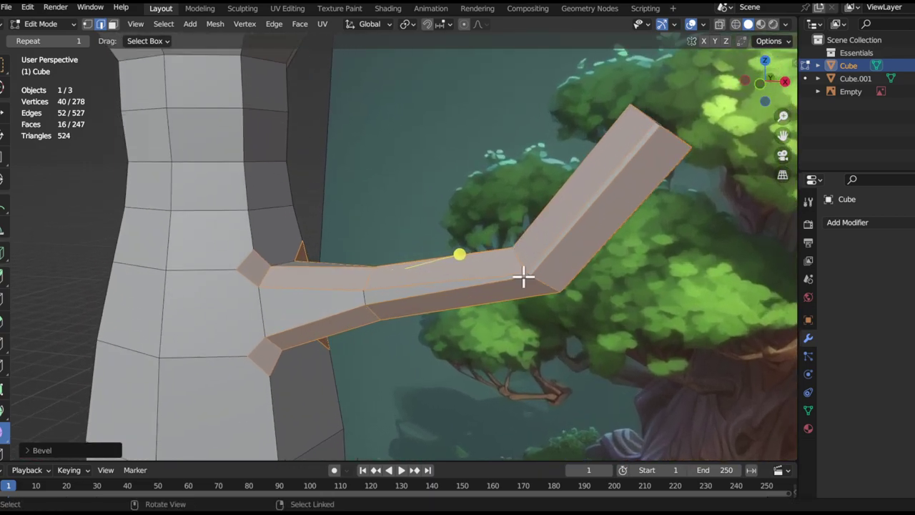
# Scale up the short bevel edge at the branch's bend to widen the bevelled strip there
pyautogui.click(530, 274)
pyautogui.scroll(5, 529, 275)
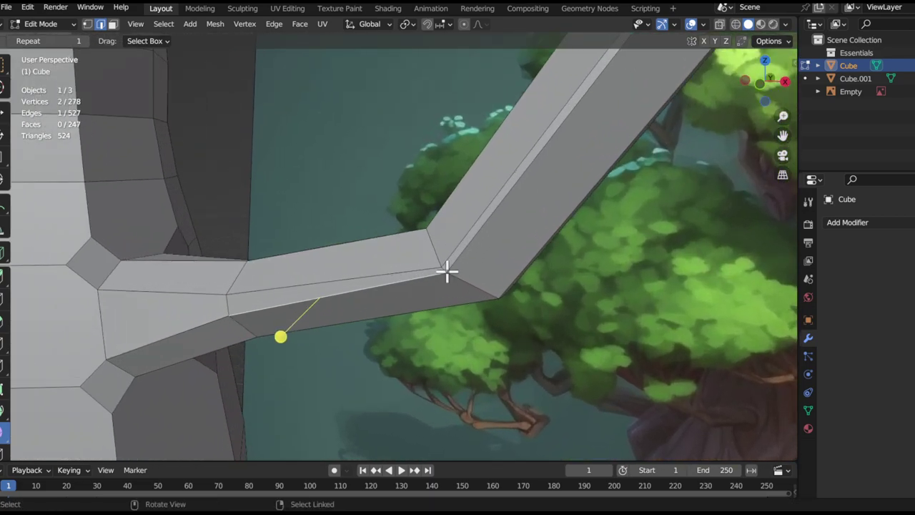
pyautogui.press('s')
pyautogui.click(631, 291)
pyautogui.scroll(-3, 560, 212)
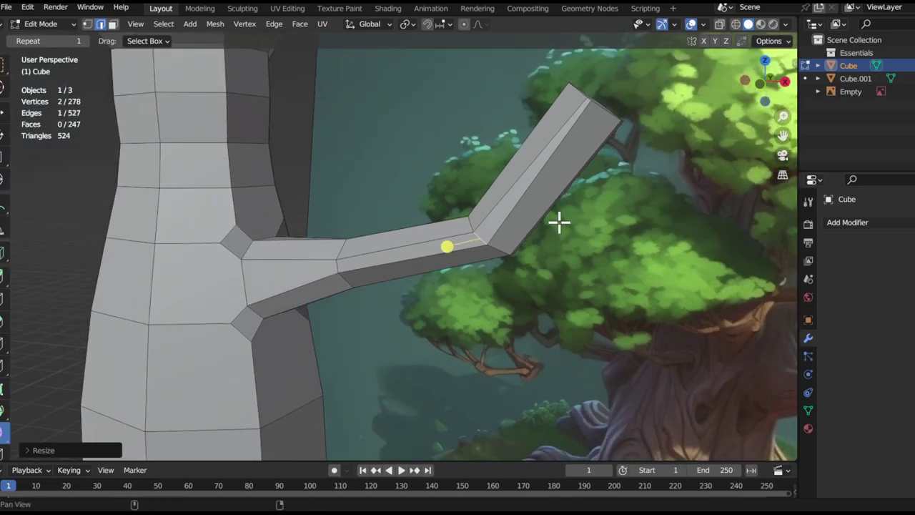
# Widen the remaining bevel edges at the branch's joints and smooth the vertices of its middle edge loop
pyautogui.keyDown('alt'); pyautogui.moveTo(559, 212); pyautogui.dragTo(490, 293); pyautogui.keyUp('alt')
pyautogui.moveTo(489, 292); pyautogui.dragTo(334, 349, button='middle')
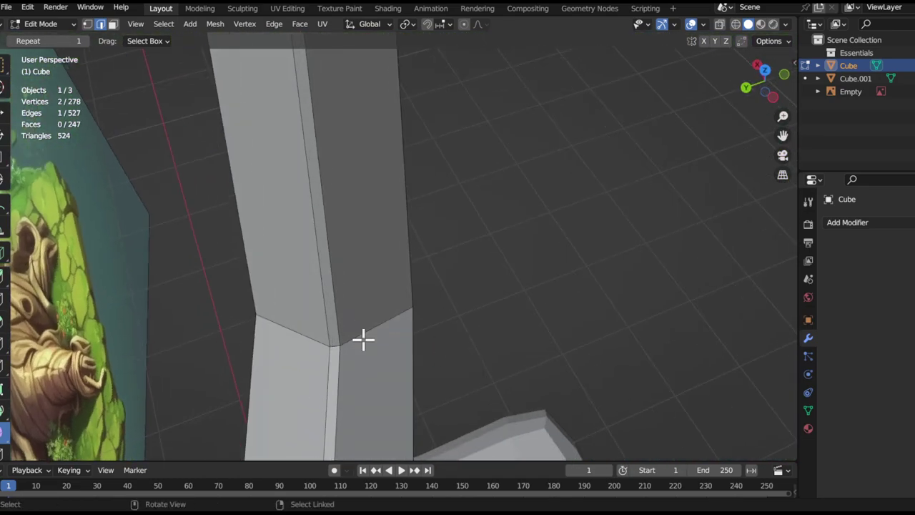
pyautogui.moveTo(310, 255); pyautogui.dragTo(493, 226)
pyautogui.moveTo(313, 315)
pyautogui.keyDown('alt'); pyautogui.mouseDown()
pyautogui.moveTo(327, 322)
pyautogui.moveTo(310, 324)
pyautogui.mouseUp(); pyautogui.keyUp('alt')
pyautogui.moveTo(309, 323); pyautogui.dragTo(293, 311, button='middle')
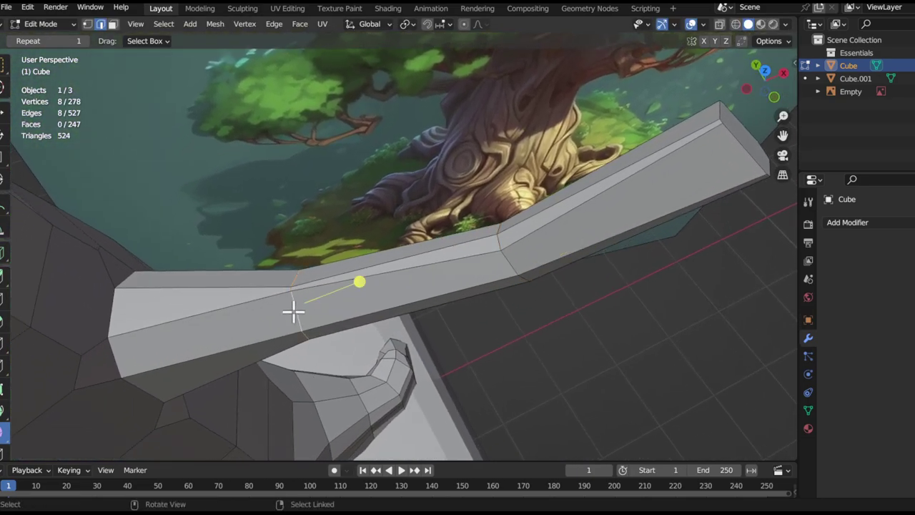
pyautogui.moveTo(511, 245); pyautogui.dragTo(392, 313, button='middle')
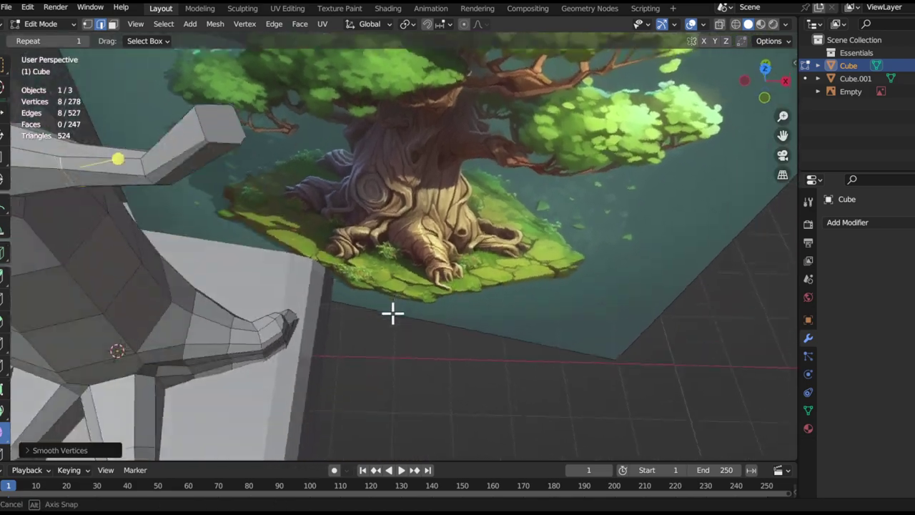
# Scale the branch's end face down so the last section tapers to a narrow tip
pyautogui.keyDown('shift'); pyautogui.moveTo(227, 136); pyautogui.dragTo(290, 197, button='middle'); pyautogui.keyUp('shift')
pyautogui.press('s')
pyautogui.click(309, 205)
pyautogui.moveTo(234, 241); pyautogui.dragTo(411, 200, button='middle')
pyautogui.scroll(1, 411, 200)
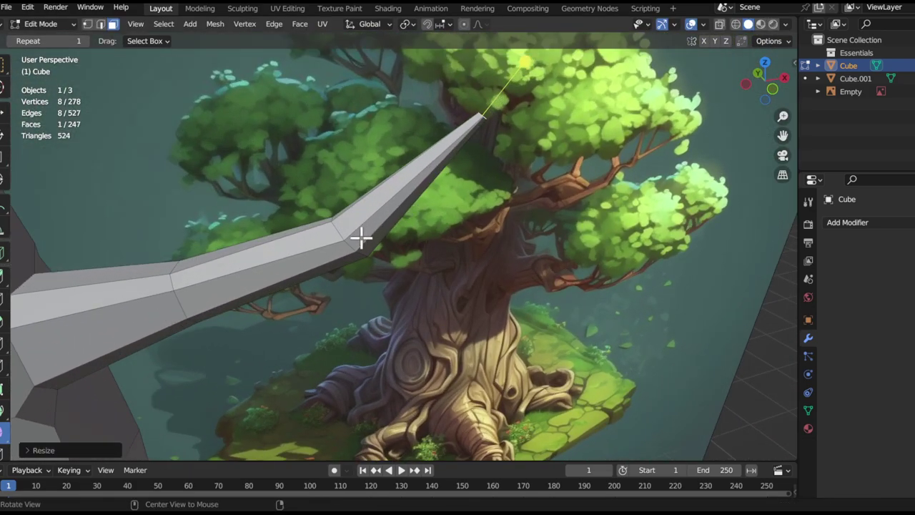
# Bevel the edge loop at the branch's bend, add an edge loop across the bevelled section and move it to round the curve
pyautogui.keyDown('shift'); pyautogui.moveTo(362, 237); pyautogui.dragTo(437, 257, button='middle'); pyautogui.keyUp('shift')
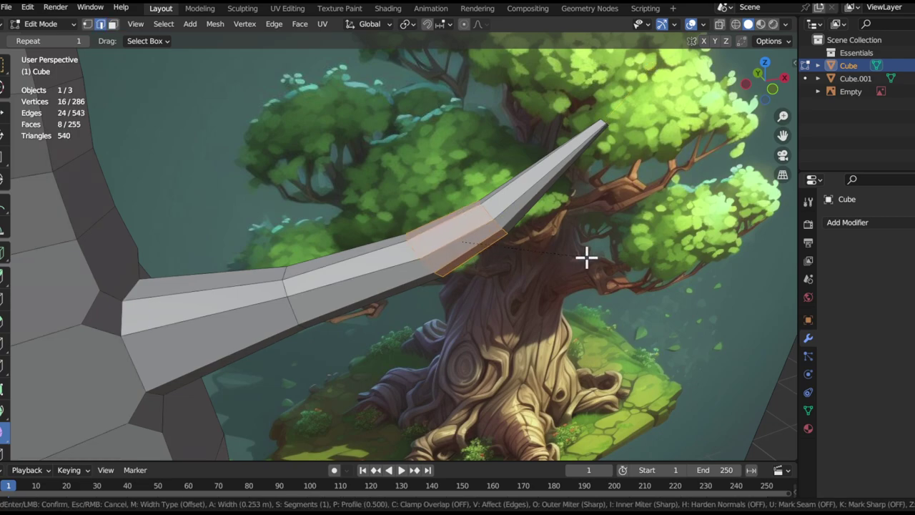
pyautogui.scroll(2, 443, 224)
pyautogui.moveTo(422, 226); pyautogui.dragTo(486, 216, button='middle')
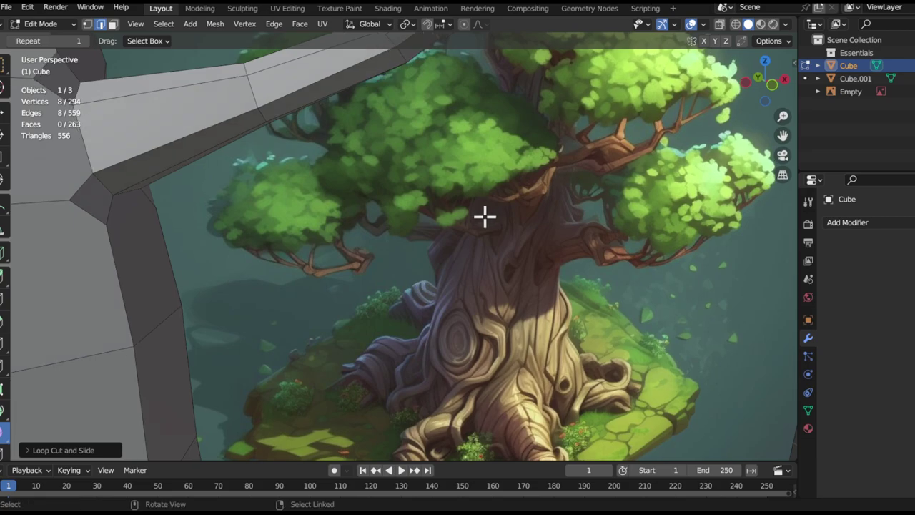
pyautogui.press('g')
pyautogui.click(394, 172)
pyautogui.keyDown('shift'); pyautogui.moveTo(394, 172); pyautogui.dragTo(458, 276, button='middle'); pyautogui.keyUp('shift')
pyautogui.moveTo(544, 253); pyautogui.dragTo(565, 281, button='middle')
pyautogui.keyDown('shift'); pyautogui.moveTo(636, 310); pyautogui.dragTo(586, 286, button='middle'); pyautogui.keyUp('shift')
# Rotate and move the branch's tip section so it curves up smoothly from the bend
pyautogui.keyDown('alt'); pyautogui.click(590, 259); pyautogui.keyUp('alt')
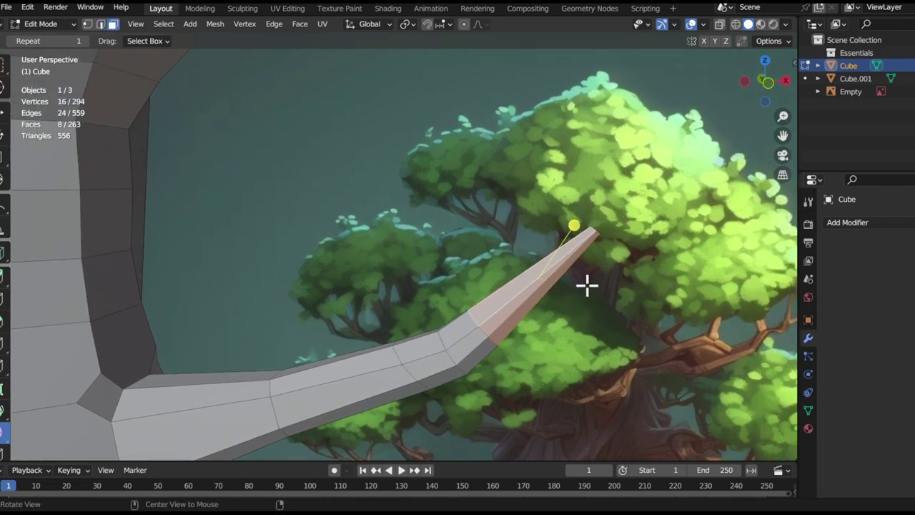
pyautogui.press('r')
pyautogui.click(666, 258)
pyautogui.press('g')
pyautogui.click(679, 272)
pyautogui.press('r')
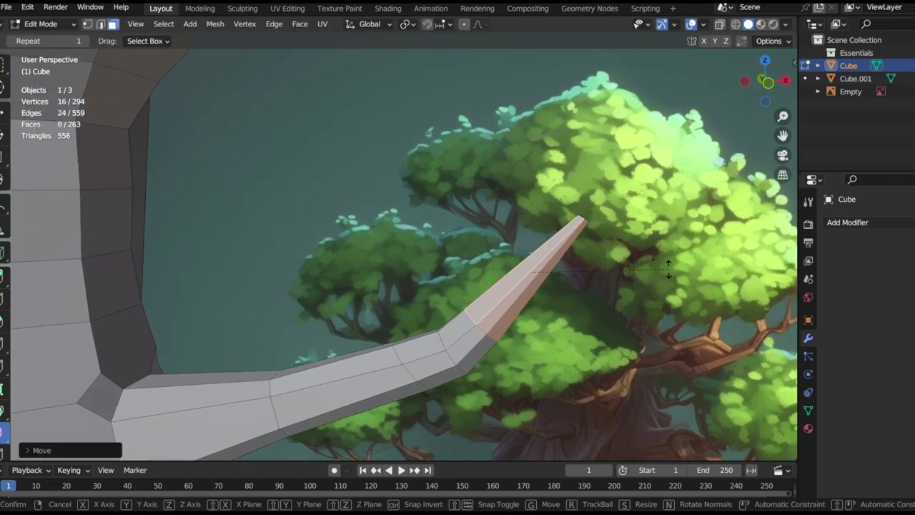
pyautogui.click(663, 259)
# Slide vertices around the branch's base on the trunk's front to spread out the junction faces
pyautogui.moveTo(609, 260); pyautogui.dragTo(450, 280, button='middle')
pyautogui.keyDown('alt'); pyautogui.moveTo(430, 255); pyautogui.dragTo(331, 238); pyautogui.keyUp('alt')
pyautogui.press('g')
pyautogui.press('g')
pyautogui.keyDown('ctrl'); pyautogui.keyDown('alt'); pyautogui.moveTo(343, 272); pyautogui.dragTo(372, 266); pyautogui.keyUp('alt'); pyautogui.keyUp('ctrl')
pyautogui.click(337, 264)
pyautogui.click(373, 265)
pyautogui.press('g')
pyautogui.press('g')
pyautogui.click(350, 282)
# Slide the junction's other front vertices, widening the face at the branch base's upper corner
pyautogui.keyDown('alt'); pyautogui.keyDown('shift'); pyautogui.moveTo(356, 231); pyautogui.dragTo(361, 258); pyautogui.keyUp('shift'); pyautogui.keyUp('alt')
pyautogui.click(413, 303)
pyautogui.press('g')
pyautogui.press('g')
pyautogui.click(409, 285)
pyautogui.press('g')
pyautogui.click(345, 241)
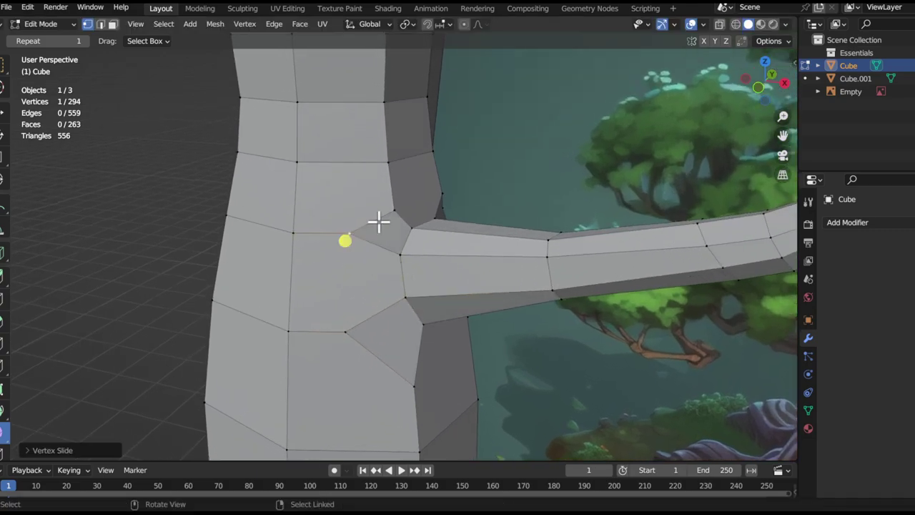
# Slide the vertex at the branch base's upper corner along its edge to refine the junction
pyautogui.click(435, 214)
pyautogui.click(416, 227)
pyautogui.moveTo(423, 225)
pyautogui.keyDown('alt'); pyautogui.mouseDown()
pyautogui.moveTo(407, 246)
pyautogui.moveTo(425, 211)
pyautogui.mouseUp(); pyautogui.keyUp('alt')
pyautogui.press('g')
pyautogui.press('g')
pyautogui.click(425, 246)
# Slide the vertices above and behind the branch's base along the trunk to even out the rear junction faces
pyautogui.moveTo(424, 209); pyautogui.dragTo(469, 326, button='middle')
pyautogui.hotkey('shift', 'v')
pyautogui.click(394, 280)
pyautogui.hotkey('shift', 'v')
pyautogui.click(524, 237)
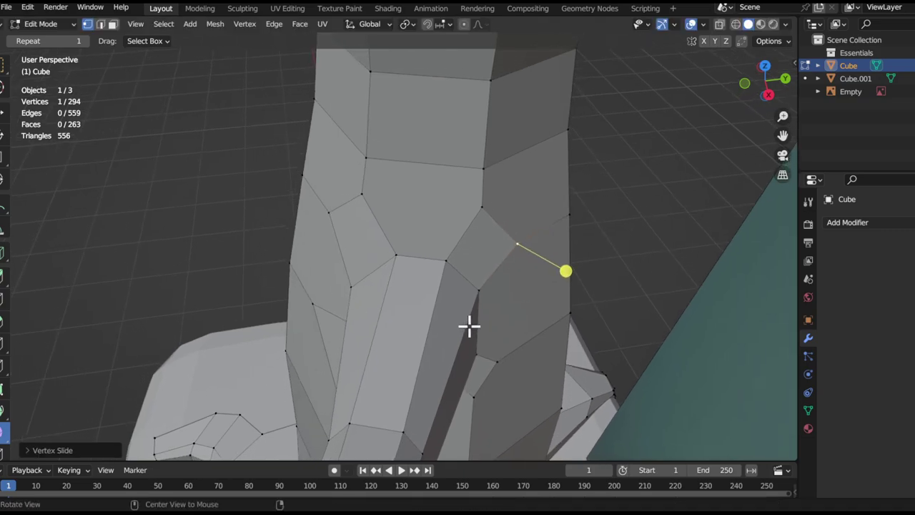
# Slide the two top vertices of the branch's base outward along the branch's lengthwise edges
pyautogui.moveTo(442, 256); pyautogui.dragTo(412, 306, button='middle')
pyautogui.hotkey('shift', 'v')
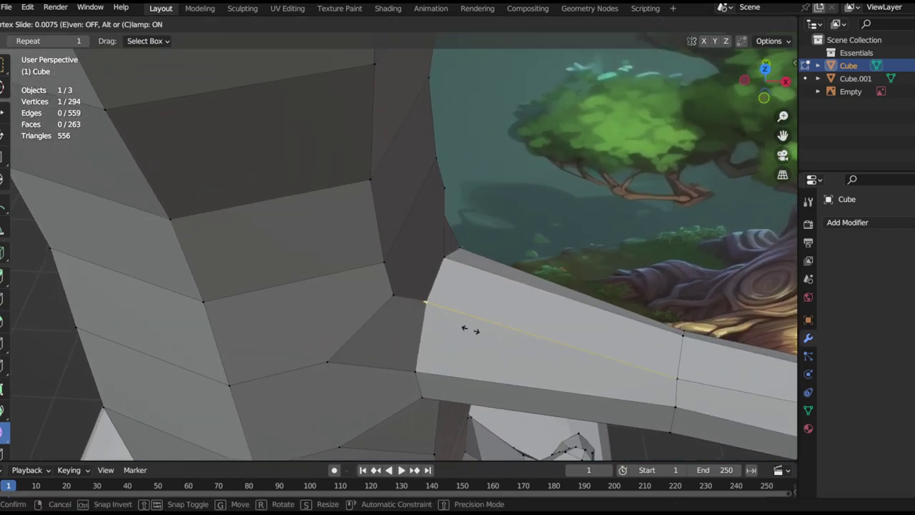
pyautogui.click(493, 329)
pyautogui.moveTo(493, 329); pyautogui.dragTo(404, 283, button='middle')
pyautogui.hotkey('shift', 'v')
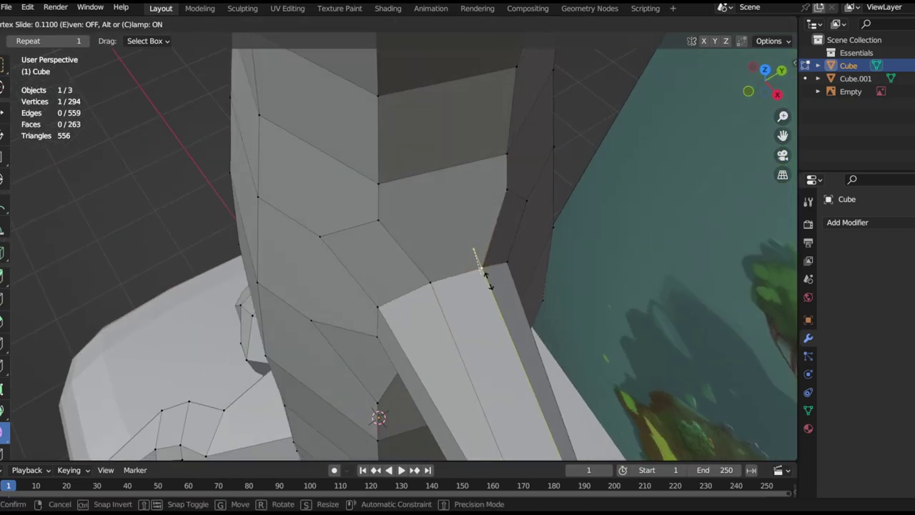
pyautogui.click(491, 289)
# Slide the vertices on the underside of the branch's base to enlarge the lower corner face of the junction
pyautogui.moveTo(491, 289); pyautogui.dragTo(319, 316, button='middle')
pyautogui.click(475, 338)
pyautogui.click(390, 329)
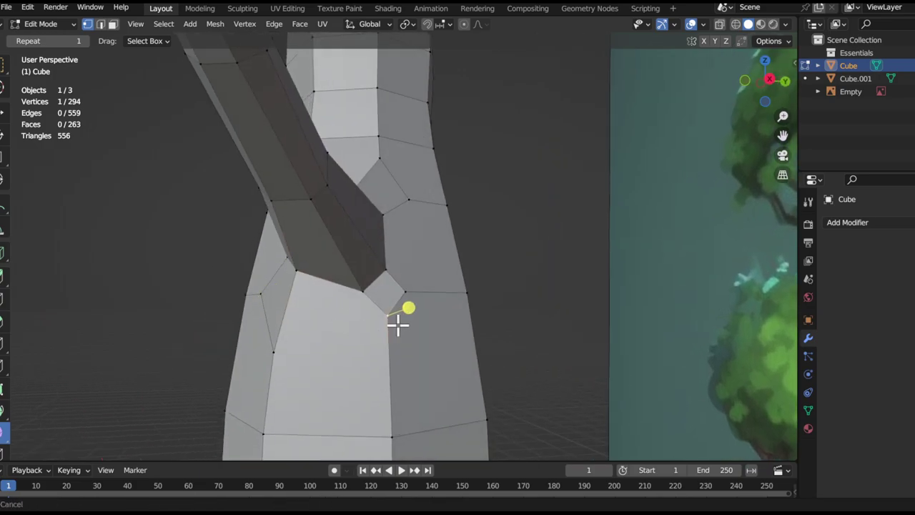
pyautogui.keyDown('shift'); pyautogui.moveTo(390, 335); pyautogui.dragTo(427, 300, button='middle'); pyautogui.keyUp('shift')
pyautogui.moveTo(427, 300); pyautogui.dragTo(439, 308, button='middle')
pyautogui.press('g')
pyautogui.press('g')
pyautogui.click(406, 337)
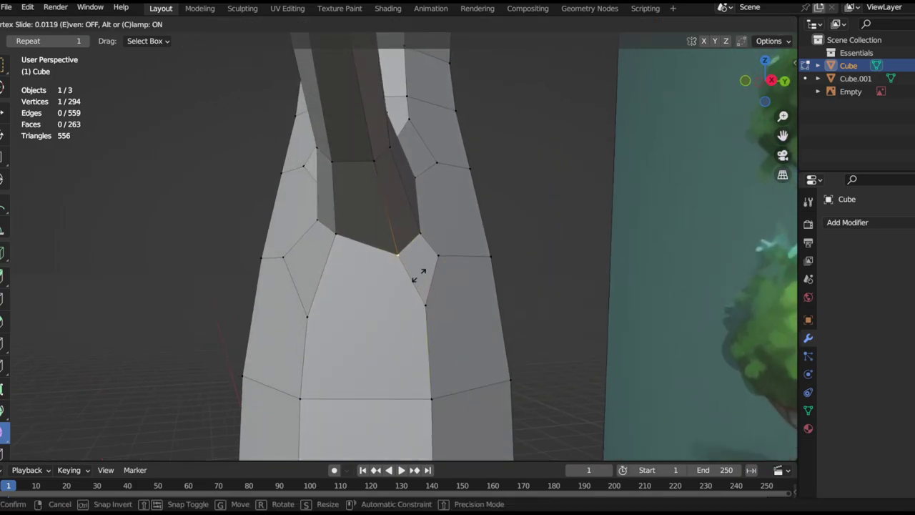
pyautogui.click(406, 251)
# Extrude a face near the branch's bend as a side twig and scale down its end
pyautogui.moveTo(403, 243); pyautogui.dragTo(393, 337, button='middle')
pyautogui.keyDown('alt'); pyautogui.moveTo(393, 338); pyautogui.dragTo(379, 327); pyautogui.keyUp('alt')
pyautogui.keyDown('ctrl'); pyautogui.keyDown('alt'); pyautogui.moveTo(379, 327); pyautogui.dragTo(425, 176); pyautogui.keyUp('alt'); pyautogui.keyUp('ctrl')
pyautogui.keyDown('alt'); pyautogui.keyDown('shift'); pyautogui.moveTo(425, 176); pyautogui.dragTo(439, 256); pyautogui.keyUp('shift'); pyautogui.keyUp('alt')
pyautogui.press('3')
pyautogui.click(451, 298)
pyautogui.keyDown('alt'); pyautogui.moveTo(450, 299); pyautogui.dragTo(465, 289); pyautogui.keyUp('alt')
pyautogui.moveTo(465, 289); pyautogui.dragTo(529, 258, button='middle')
pyautogui.press('e')
pyautogui.click(548, 355)
pyautogui.press('s')
pyautogui.click(327, 246)
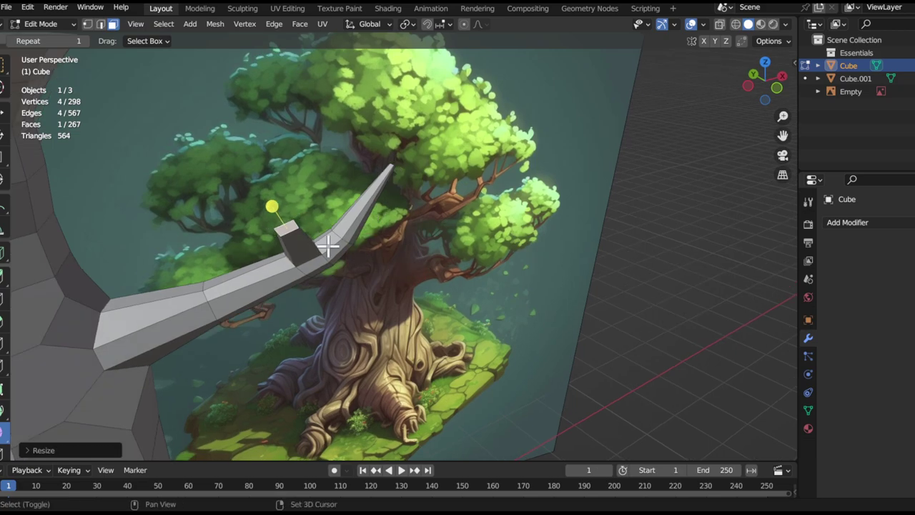
# Extend the side twig with a section tapering to a point and select all geometry linked to it
pyautogui.moveTo(327, 245); pyautogui.dragTo(296, 265, button='middle')
pyautogui.press('g')
pyautogui.press('Escape')
pyautogui.moveTo(389, 271); pyautogui.dragTo(363, 272, button='middle')
pyautogui.rightClick(370, 269)
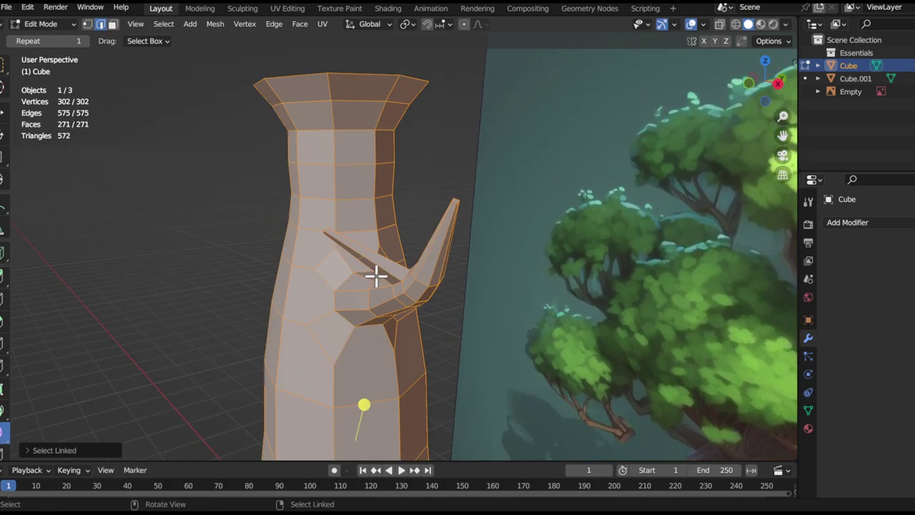
# Undo the linked selection and reposition the side twig's tip
pyautogui.hotkey('ctrl', 'z')
pyautogui.press('g')
pyautogui.click(343, 336)
# Bevel the lengthwise corner edges of the side twig with one segment to round its profile
pyautogui.scroll(1, 349, 326)
pyautogui.keyDown('alt'); pyautogui.moveTo(390, 265); pyautogui.dragTo(374, 219); pyautogui.keyUp('alt')
pyautogui.doubleClick(388, 256)
pyautogui.moveTo(374, 220); pyautogui.dragTo(415, 247, button='middle')
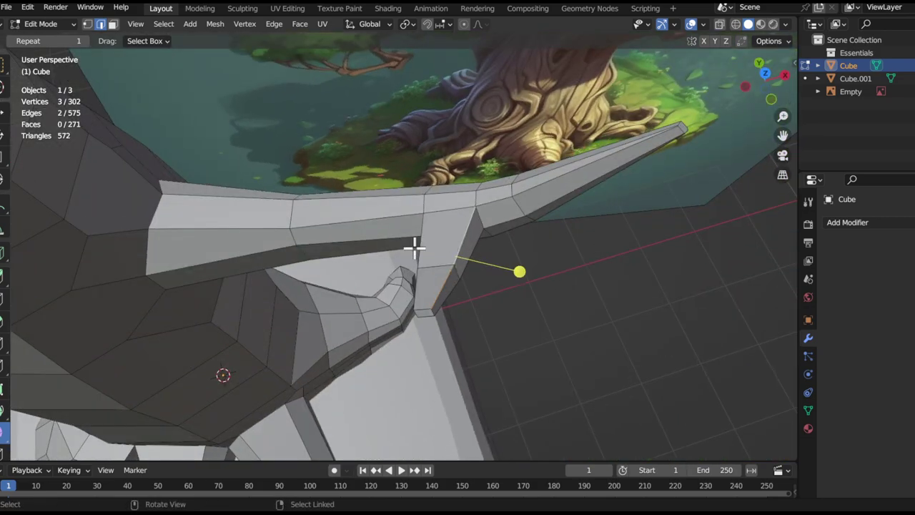
pyautogui.keyDown('shift'); pyautogui.doubleClick(425, 236); pyautogui.keyUp('shift')
pyautogui.keyDown('alt'); pyautogui.moveTo(425, 237); pyautogui.dragTo(484, 181); pyautogui.keyUp('alt')
pyautogui.keyDown('alt'); pyautogui.moveTo(438, 283); pyautogui.dragTo(458, 235); pyautogui.keyUp('alt')
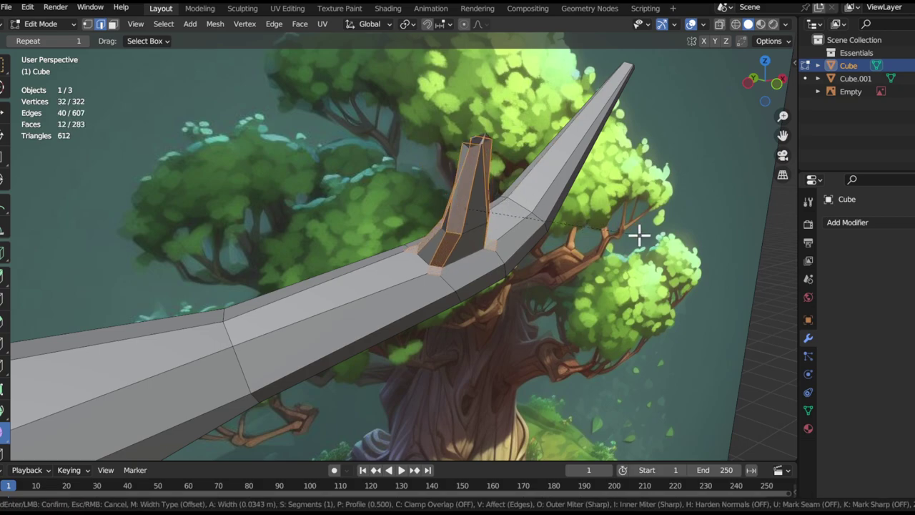
pyautogui.click(592, 237)
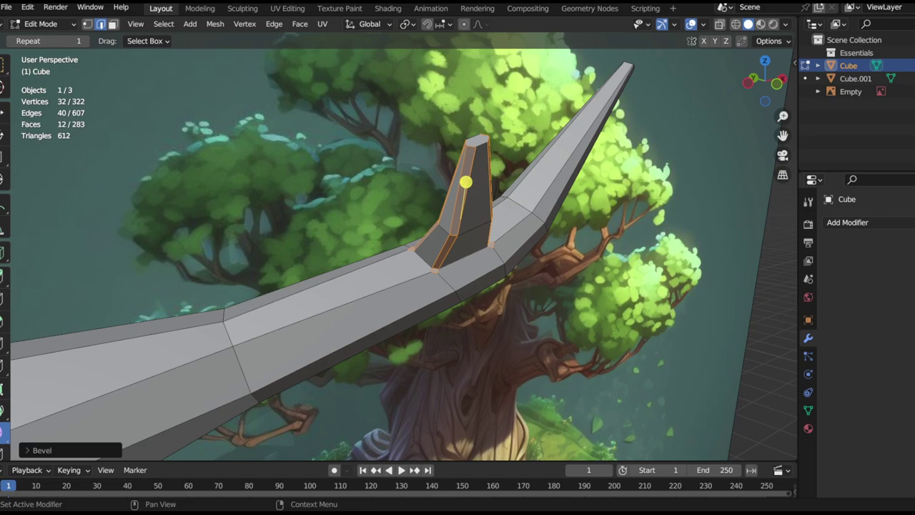
# Scale the side twig's cross-section and shift its middle edge loop to reshape the taper
pyautogui.moveTo(465, 203); pyautogui.dragTo(497, 143, button='middle')
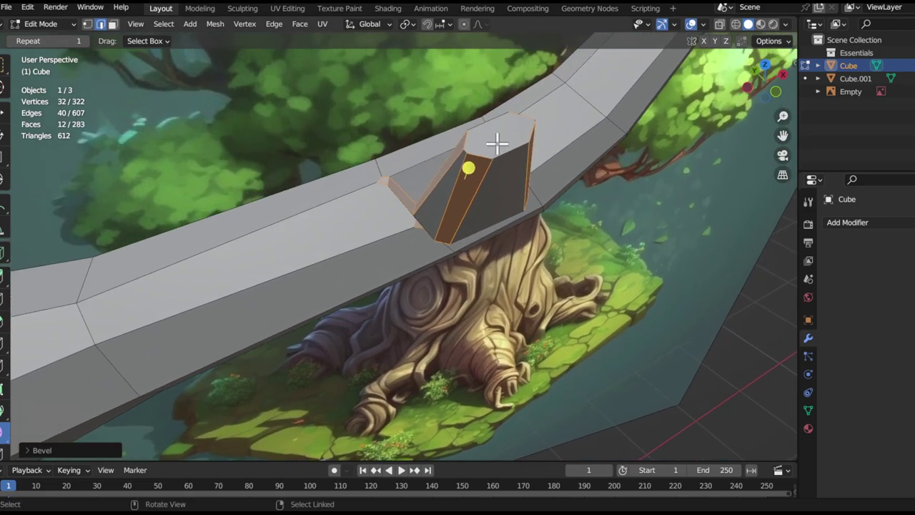
pyautogui.press('s')
pyautogui.click(505, 184)
pyautogui.moveTo(505, 184); pyautogui.dragTo(551, 230, button='middle')
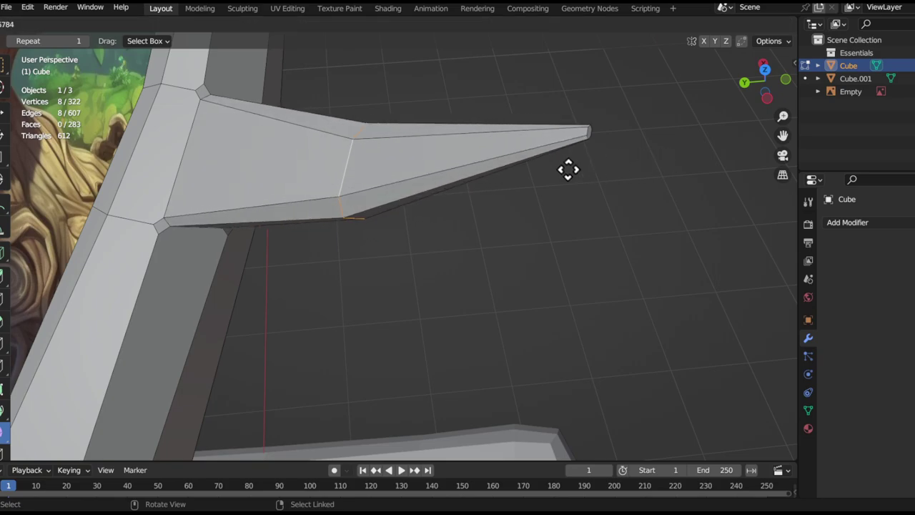
pyautogui.click(469, 148)
# Scale down the end face of the side twig to a fine point
pyautogui.moveTo(445, 172); pyautogui.dragTo(442, 241, button='middle')
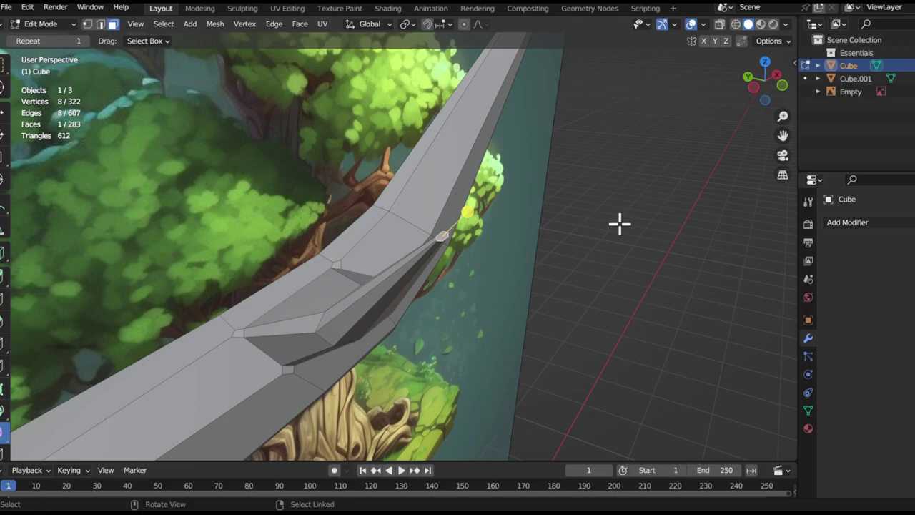
pyautogui.press('s')
pyautogui.click(514, 208)
pyautogui.scroll(-3, 353, 284)
pyautogui.moveTo(353, 284); pyautogui.dragTo(390, 226, button='middle')
pyautogui.scroll(2, 346, 260)
# Bevel the side twig's middle edge loop into two loops with one segment between them
pyautogui.press('2')
pyautogui.click(334, 255)
pyautogui.doubleClick(334, 255)
pyautogui.hotkey('ctrl', 'b')
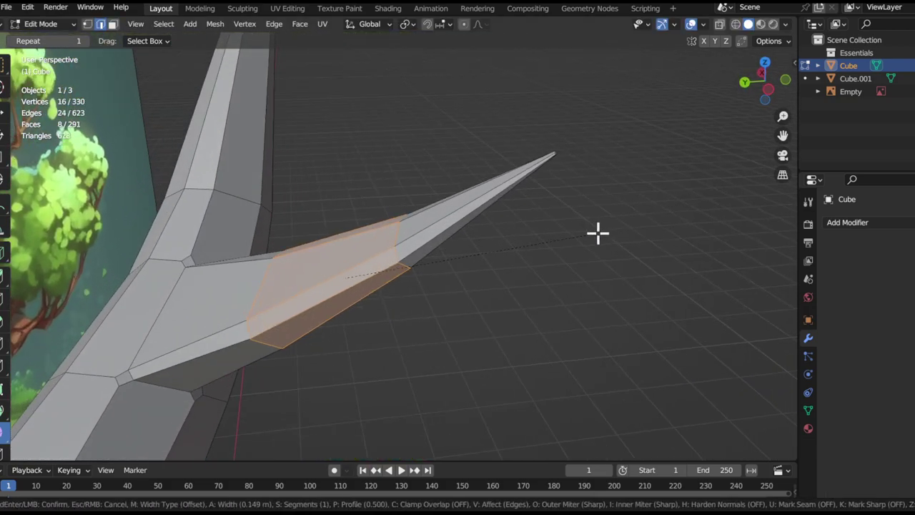
pyautogui.click(621, 225)
# Move and rotate the side twig's middle section so that the twig curves towards its tip
pyautogui.moveTo(622, 224); pyautogui.dragTo(472, 283, button='middle')
pyautogui.press('g')
pyautogui.click(349, 294)
pyautogui.press('r')
pyautogui.click(478, 292)
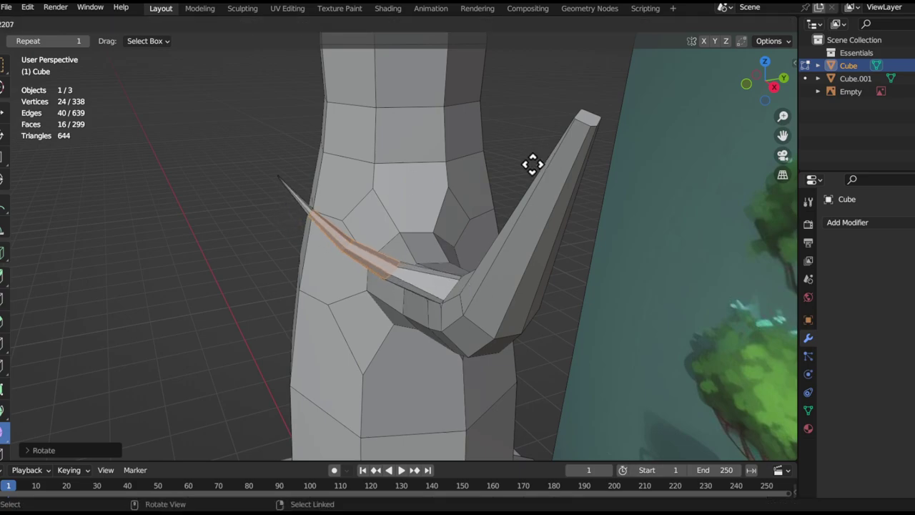
pyautogui.moveTo(448, 188); pyautogui.dragTo(489, 168, button='middle')
pyautogui.click(501, 156)
# Slide the two outer vertices beside the side twig's base outward along the branch's lengthwise edge
pyautogui.press('g')
pyautogui.press('g')
pyautogui.click(512, 205)
pyautogui.moveTo(513, 205); pyautogui.dragTo(445, 200, button='middle')
pyautogui.click(384, 246)
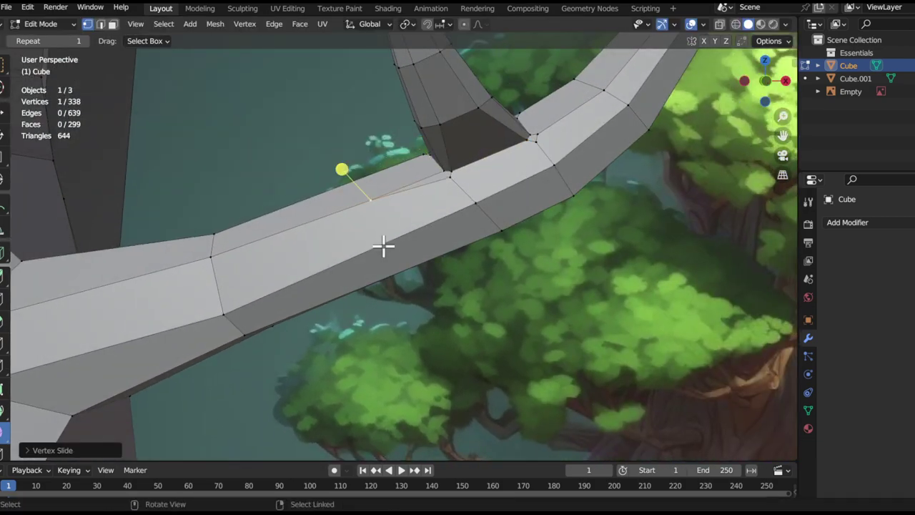
pyautogui.click(540, 134)
pyautogui.press('g')
pyautogui.press('g')
pyautogui.click(579, 124)
pyautogui.click(557, 155)
pyautogui.press('g')
pyautogui.press('g')
pyautogui.rightClick(557, 154)
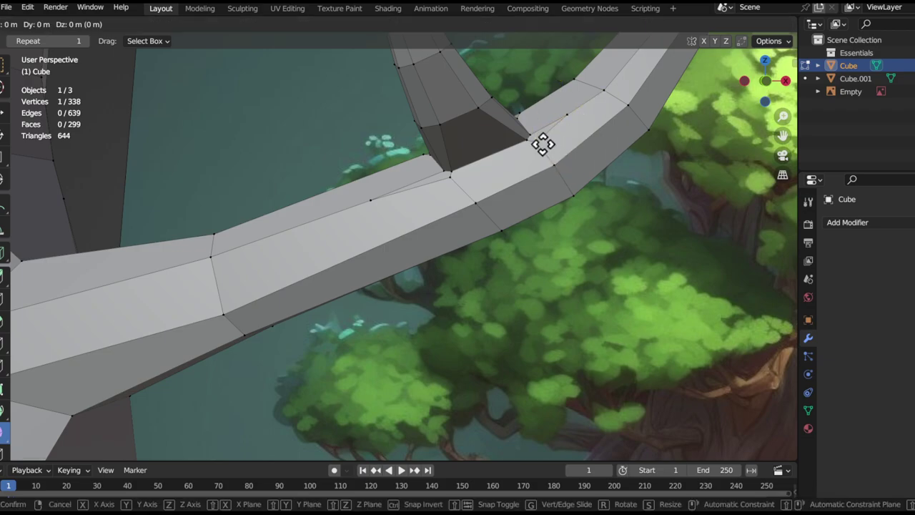
pyautogui.click(543, 144)
pyautogui.press('g')
pyautogui.rightClick(483, 214)
# Slide the inner corner vertices of the side twig's base along their edges to widen the junction
pyautogui.click(451, 181)
pyautogui.press('g')
pyautogui.press('g')
pyautogui.click(483, 219)
pyautogui.moveTo(482, 170); pyautogui.dragTo(511, 248, button='middle')
pyautogui.press('g')
pyautogui.press('g')
pyautogui.click(530, 218)
pyautogui.press('g')
pyautogui.press('g')
pyautogui.rightClick(516, 249)
# Slide the vertices below the side twig's base along the branch edges to enlarge the corner face
pyautogui.moveTo(426, 125); pyautogui.dragTo(486, 222, button='middle')
pyautogui.click(493, 249)
pyautogui.press('g')
pyautogui.press('g')
pyautogui.click(486, 325)
pyautogui.click(517, 303)
pyautogui.press('g')
pyautogui.press('g')
pyautogui.click(521, 341)
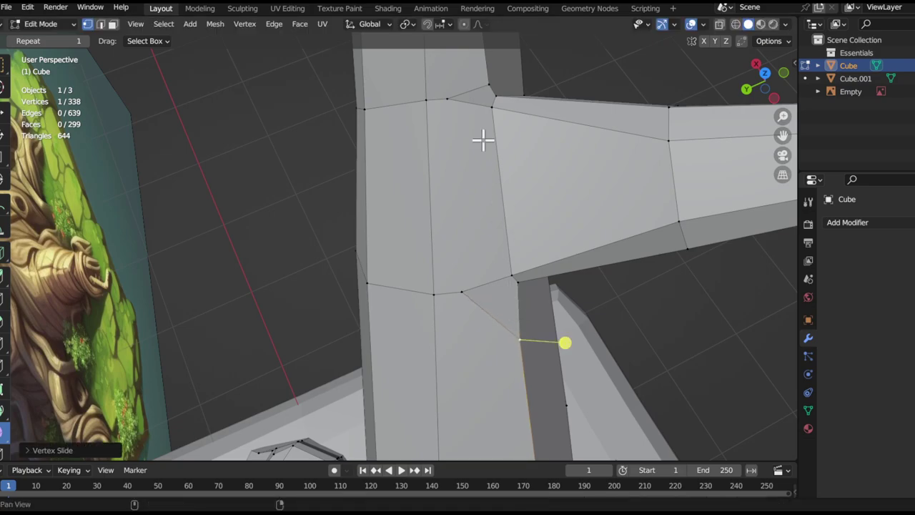
# Slide the corner vertices where the side twig meets the branch to even out the junction's faces
pyautogui.moveTo(491, 87); pyautogui.dragTo(559, 276, button='middle')
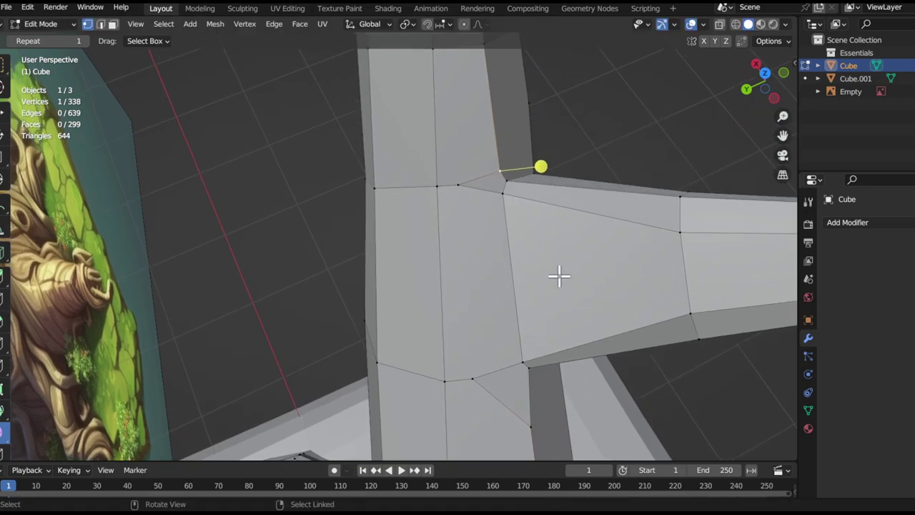
pyautogui.click(551, 193)
pyautogui.moveTo(507, 169); pyautogui.dragTo(523, 286, button='middle')
pyautogui.hotkey('shift', 'v')
pyautogui.click(504, 284)
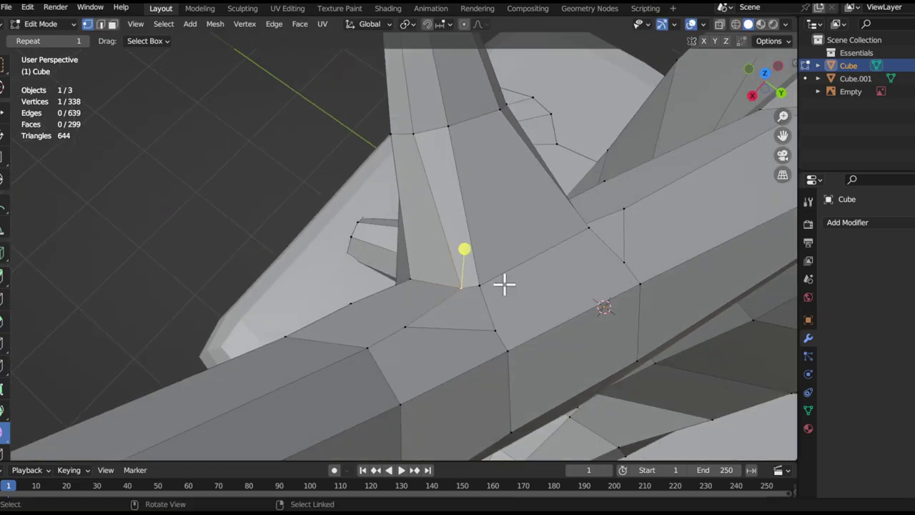
pyautogui.hotkey('shift', 'v')
pyautogui.click(511, 262)
pyautogui.moveTo(511, 262); pyautogui.dragTo(475, 264, button='middle')
pyautogui.hotkey('shift', 'v')
pyautogui.click(507, 251)
pyautogui.moveTo(532, 252); pyautogui.dragTo(529, 307, button='middle')
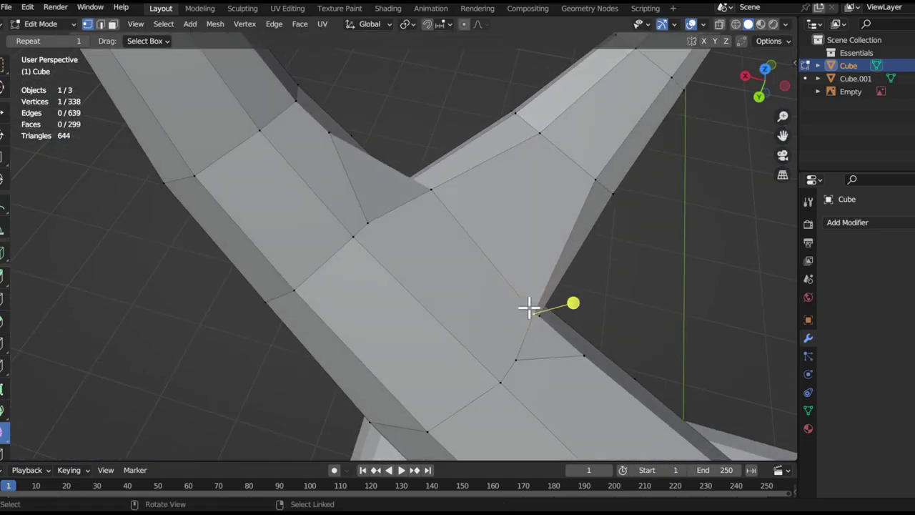
# Slide and move the remaining corner vertex of the twig's base to smooth its transition into the branch
pyautogui.hotkey('shift', 'v')
pyautogui.click(565, 319)
pyautogui.press('g')
pyautogui.click(582, 290)
pyautogui.moveTo(583, 289); pyautogui.dragTo(540, 301, button='middle')
pyautogui.hotkey('shift', 'v')
pyautogui.hotkey('shift', 'v')
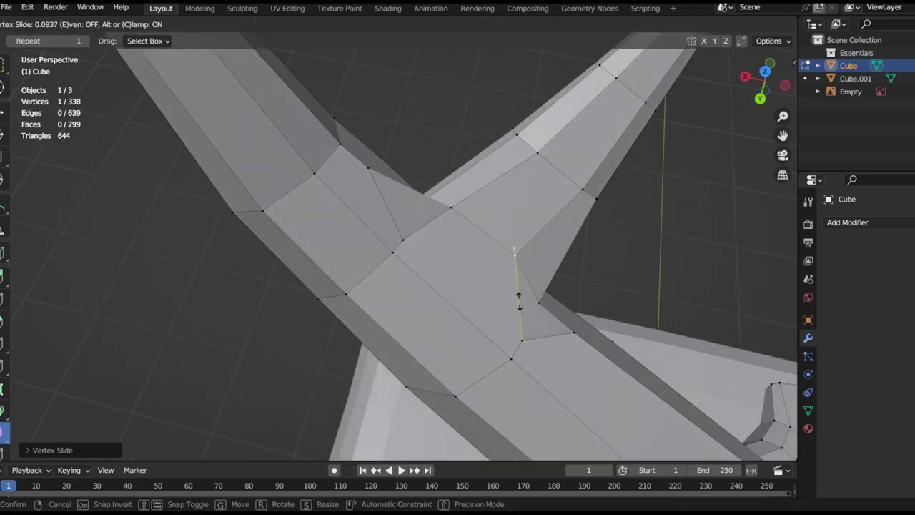
pyautogui.click(513, 361)
pyautogui.moveTo(513, 362); pyautogui.dragTo(556, 317, button='middle')
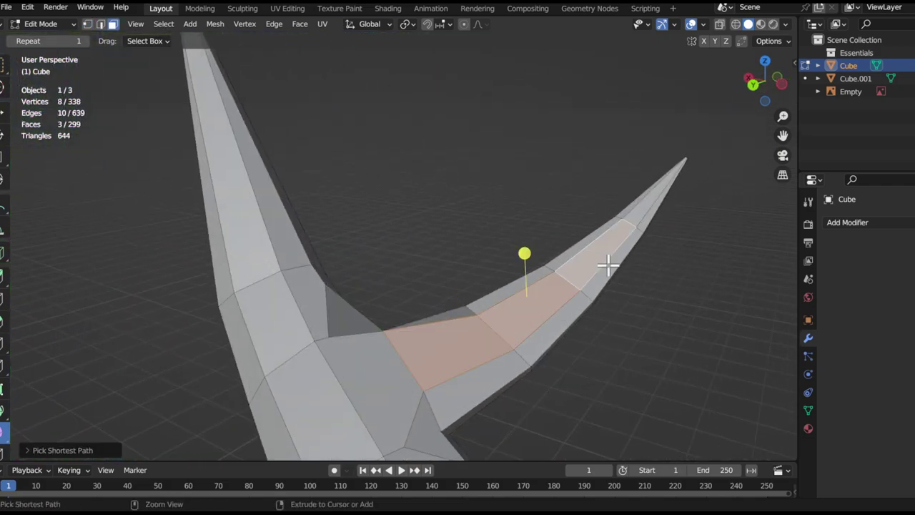
# Move the strip of three faces along the side twig on the Z axis and slide a vertex at its base
pyautogui.moveTo(601, 254); pyautogui.dragTo(585, 243, button='middle')
pyautogui.press('g')
pyautogui.press('z')
pyautogui.click(487, 152)
pyautogui.moveTo(487, 152); pyautogui.dragTo(435, 290, button='middle')
pyautogui.hotkey('shift', 'v')
pyautogui.click(424, 321)
# Move the underside face at the side twig's base to adjust the twig's thickness
pyautogui.press('3')
pyautogui.click(457, 302)
pyautogui.press('g')
pyautogui.moveTo(490, 284)
pyautogui.mouseDown(button='middle')
pyautogui.moveTo(459, 296)
pyautogui.moveTo(484, 288)
pyautogui.mouseUp(button='middle')
pyautogui.click(460, 304)
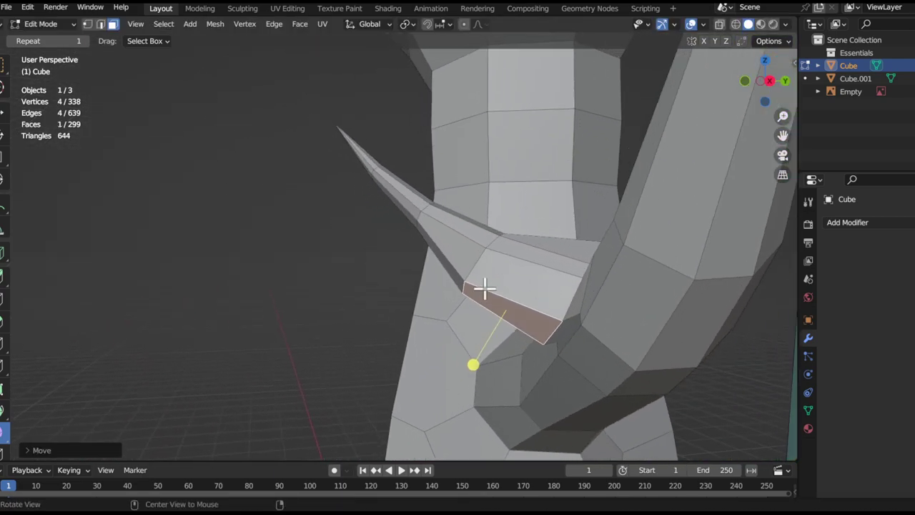
pyautogui.press('g')
pyautogui.click(360, 235)
# Move the outer side face near the side twig's tip to refine its curve
pyautogui.moveTo(359, 236); pyautogui.dragTo(436, 400, button='middle')
pyautogui.moveTo(401, 286)
pyautogui.keyDown('ctrl'); pyautogui.mouseDown(button='middle')
pyautogui.moveTo(393, 264)
pyautogui.moveTo(437, 320)
pyautogui.moveTo(386, 288)
pyautogui.mouseUp(button='middle'); pyautogui.keyUp('ctrl')
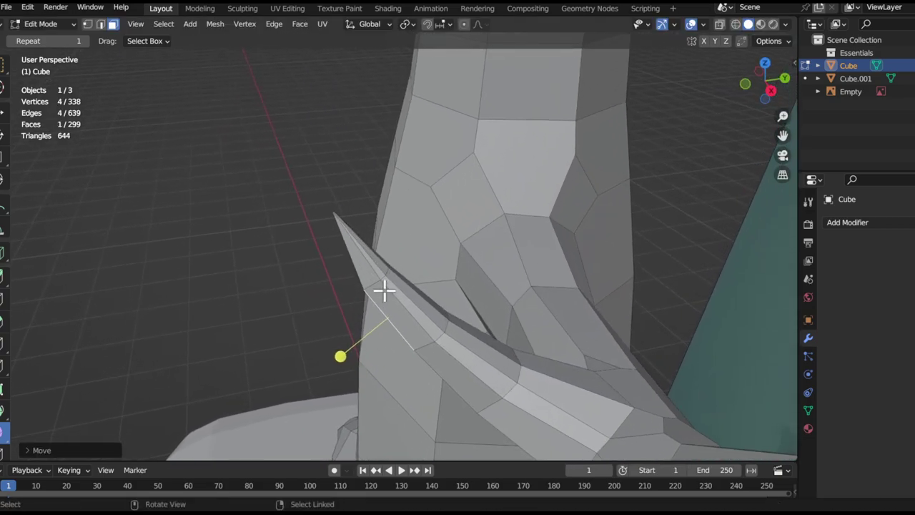
pyautogui.moveTo(411, 324); pyautogui.dragTo(479, 306, button='middle')
pyautogui.press('g')
pyautogui.click(415, 306)
pyautogui.press('g')
pyautogui.keyDown('shift'); pyautogui.click(536, 398); pyautogui.keyUp('shift')
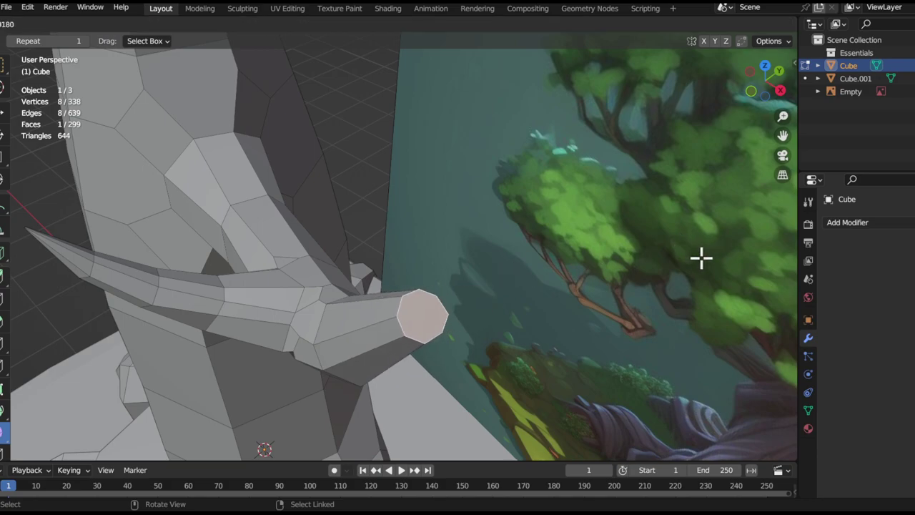
# Scale down the main branch's end face and rotate it to point upward
pyautogui.moveTo(701, 258); pyautogui.dragTo(703, 259)
pyautogui.moveTo(422, 317); pyautogui.dragTo(470, 279, button='middle')
pyautogui.press('r')
pyautogui.click(610, 208)
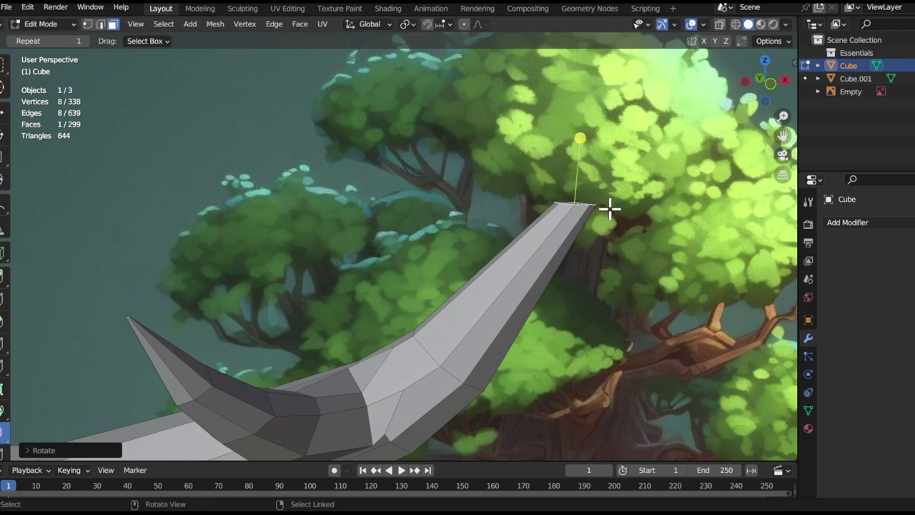
# Extrude the branch's end upward as a new section, and rotate, scale down and reposition its end face
pyautogui.click(619, 173)
pyautogui.press('r')
pyautogui.click(647, 213)
pyautogui.press('s')
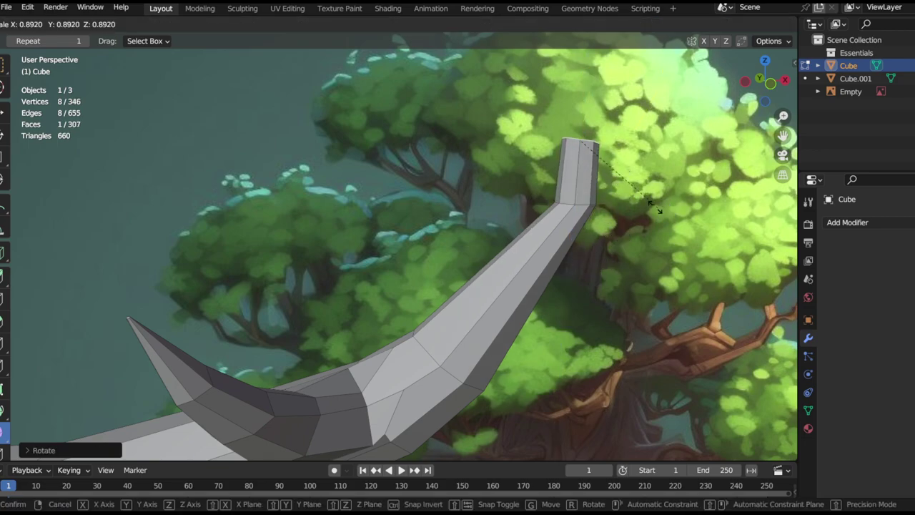
pyautogui.click(642, 206)
pyautogui.press('g')
pyautogui.click(683, 235)
# Bevel the edge loop at the branch's upper bend into two loops and shift the lengthwise edges there
pyautogui.scroll(-4, 572, 245)
pyautogui.scroll(7, 563, 244)
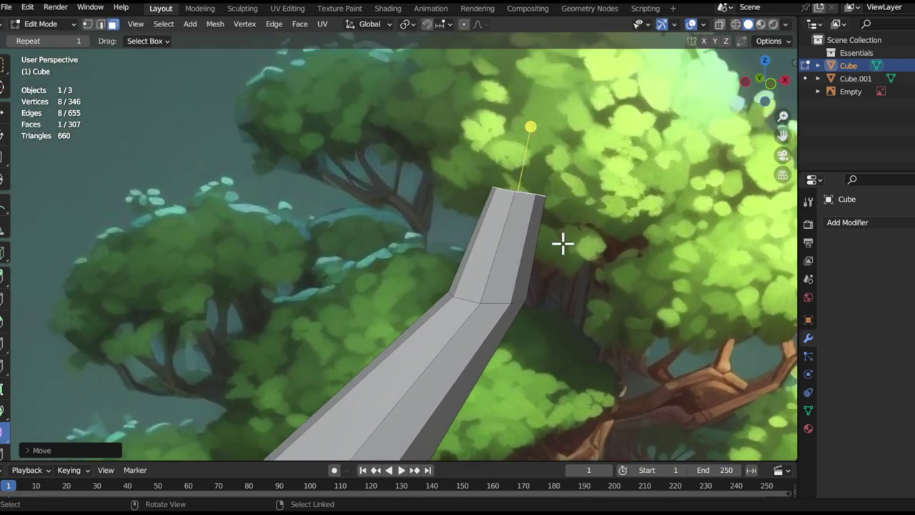
pyautogui.click(692, 308)
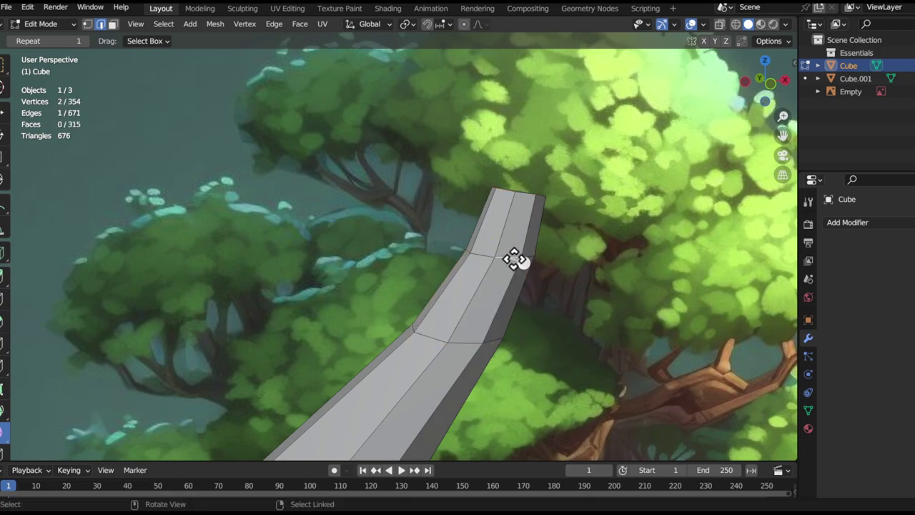
pyautogui.click(583, 191)
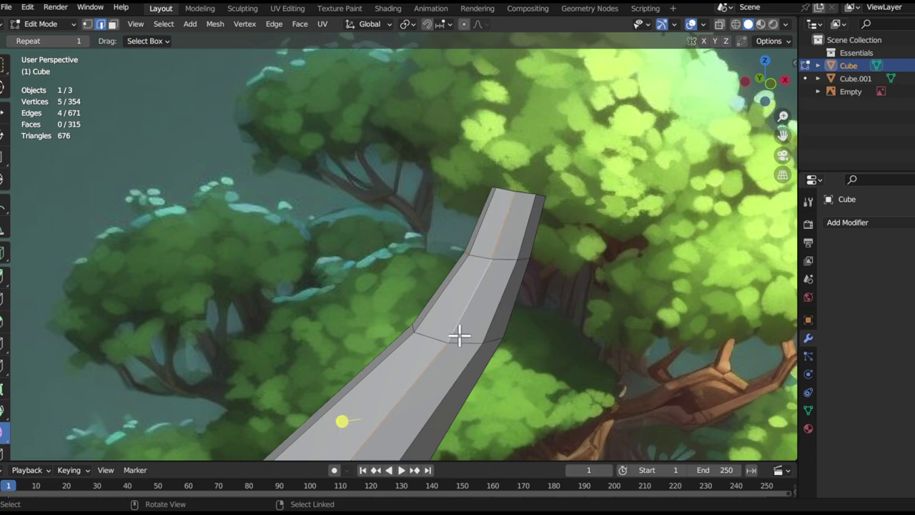
pyautogui.moveTo(483, 295); pyautogui.dragTo(613, 273)
# Extrude the trunk face just above the existing branch as a second branch and scale down its end
pyautogui.keyDown('ctrl'); pyautogui.moveTo(522, 279); pyautogui.dragTo(460, 331, button='middle'); pyautogui.keyUp('ctrl')
pyautogui.keyDown('shift'); pyautogui.moveTo(401, 347); pyautogui.dragTo(465, 302, button='middle'); pyautogui.keyUp('shift')
pyautogui.press('3')
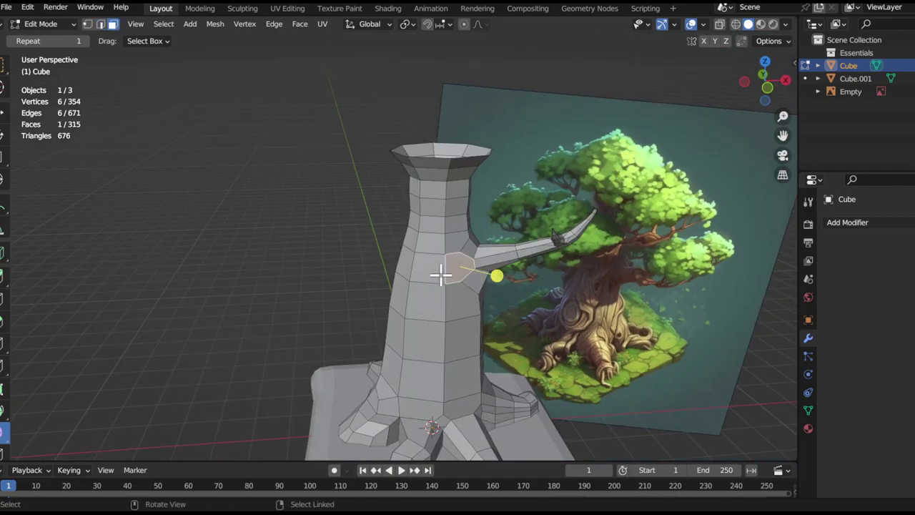
pyautogui.click(456, 228)
pyautogui.moveTo(492, 223); pyautogui.dragTo(446, 202, button='middle')
pyautogui.scroll(3, 370, 222)
pyautogui.press('e')
pyautogui.click(518, 208)
pyautogui.keyDown('alt'); pyautogui.keyDown('shift'); pyautogui.moveTo(518, 210); pyautogui.dragTo(550, 240); pyautogui.keyUp('shift'); pyautogui.keyUp('alt')
pyautogui.keyDown('alt'); pyautogui.moveTo(551, 239); pyautogui.dragTo(531, 241); pyautogui.keyUp('alt')
pyautogui.press('s')
pyautogui.click(464, 241)
pyautogui.keyDown('alt'); pyautogui.keyDown('shift'); pyautogui.moveTo(442, 259); pyautogui.dragTo(379, 286); pyautogui.keyUp('shift'); pyautogui.keyUp('alt')
pyautogui.keyDown('alt'); pyautogui.moveTo(379, 286); pyautogui.dragTo(447, 270); pyautogui.keyUp('alt')
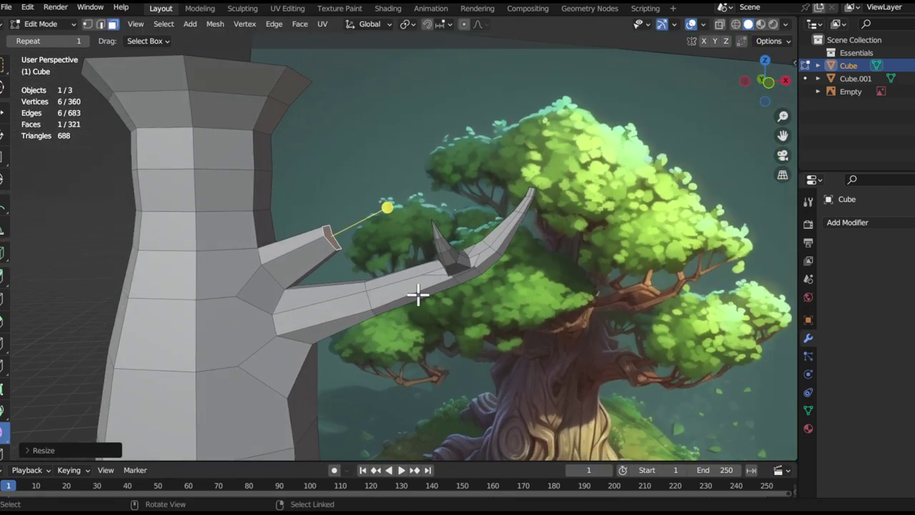
# Extrude the second branch's end by about 1.1 m along its normal and reposition the new end face
pyautogui.moveTo(419, 295); pyautogui.dragTo(427, 293, button='middle')
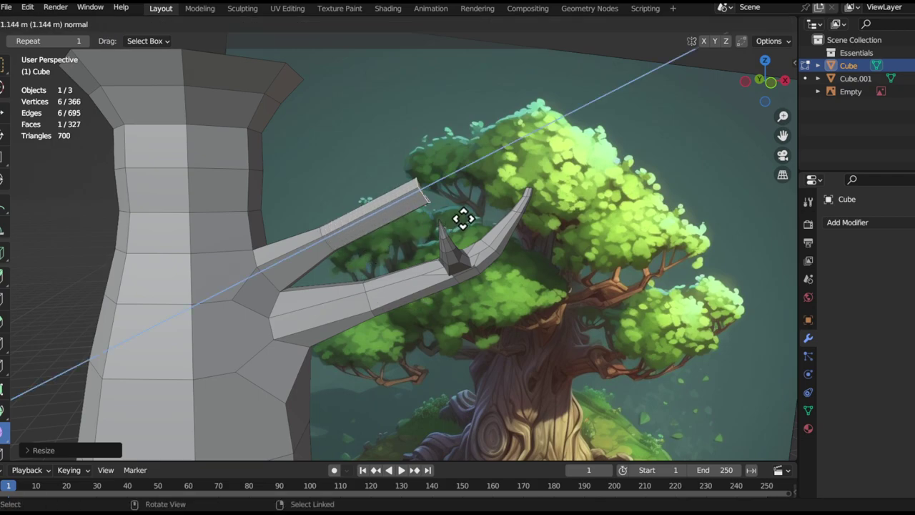
pyautogui.moveTo(453, 224); pyautogui.dragTo(371, 249, button='middle')
pyautogui.moveTo(365, 264); pyautogui.dragTo(379, 290, button='middle')
pyautogui.press('g')
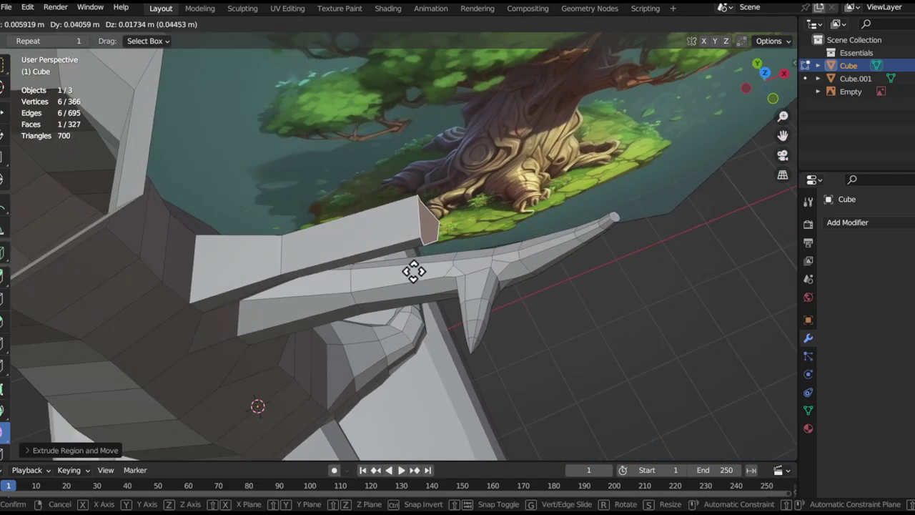
pyautogui.click(415, 270)
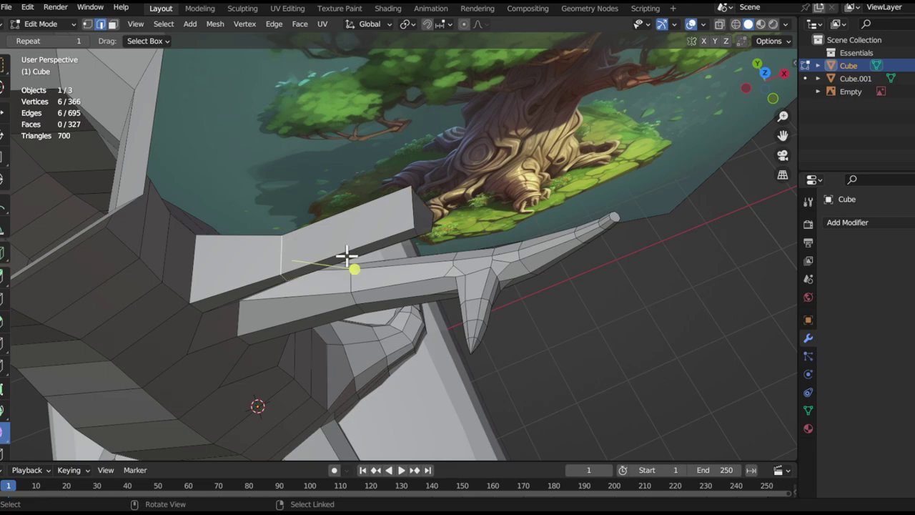
# Move the second branch's middle edge and reposition its end face farther from the trunk
pyautogui.press('g')
pyautogui.click(567, 258)
pyautogui.press('3')
pyautogui.moveTo(495, 203); pyautogui.dragTo(620, 196)
pyautogui.moveTo(436, 225); pyautogui.dragTo(286, 136, button='middle')
pyautogui.keyDown('shift'); pyautogui.moveTo(286, 136); pyautogui.dragTo(314, 264, button='middle'); pyautogui.keyUp('shift')
pyautogui.moveTo(314, 264); pyautogui.dragTo(434, 248, button='middle')
pyautogui.press('g')
pyautogui.click(313, 410)
# Adjust the second branch's end face position and rotate it and the bend's edge loop about the Z axis
pyautogui.press('g')
pyautogui.click(331, 317)
pyautogui.press('r')
pyautogui.press('z')
pyautogui.click(474, 301)
pyautogui.press('2')
pyautogui.doubleClick(302, 323)
pyautogui.press('r')
pyautogui.press('z')
pyautogui.click(381, 323)
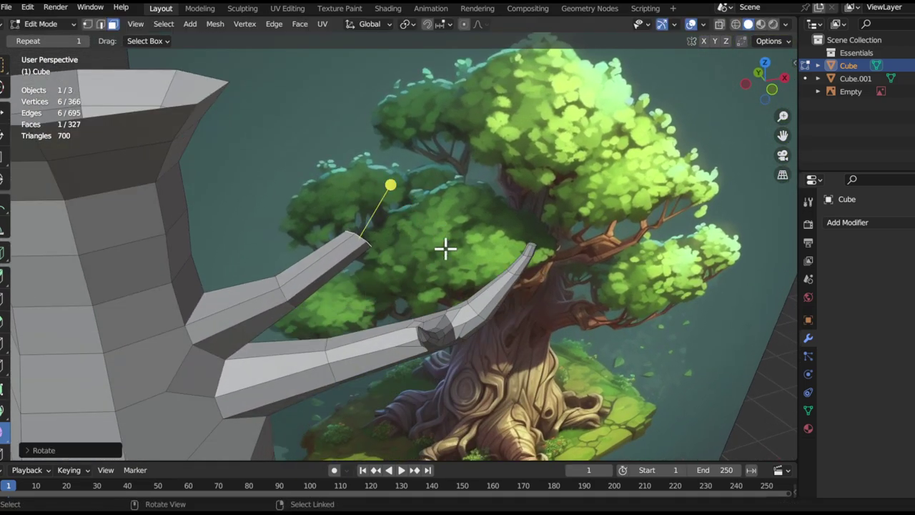
# Extrude the second branch's end as a new section, bevel the loop at its base, and scale the end face down to a tip
pyautogui.press('e')
pyautogui.click(404, 198)
pyautogui.moveTo(405, 198); pyautogui.dragTo(420, 261, button='middle')
pyautogui.hotkey('ctrl', 'b')
pyautogui.click(472, 257)
pyautogui.moveTo(420, 261); pyautogui.dragTo(424, 192, button='middle')
pyautogui.press('s')
pyautogui.click(423, 230)
pyautogui.moveTo(368, 284); pyautogui.dragTo(431, 222, button='middle')
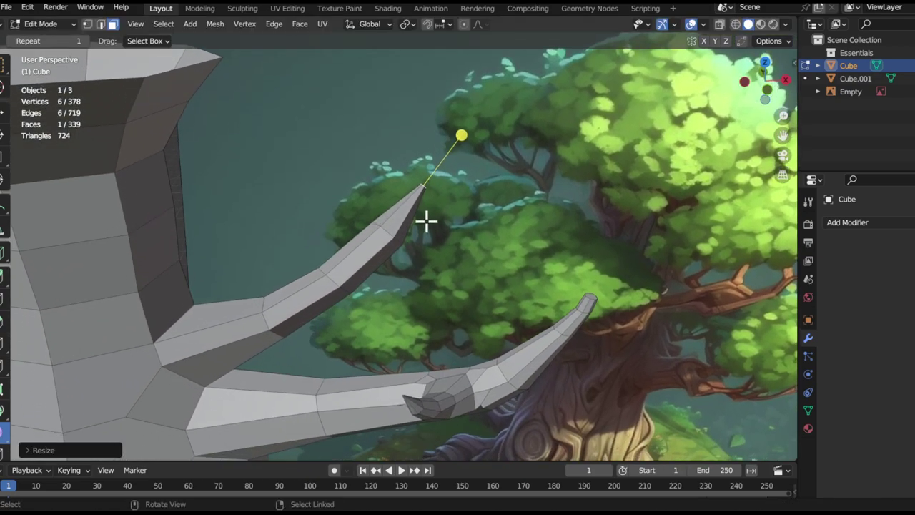
# Scale the edge loop nearest the second branch's tip
pyautogui.doubleClick(392, 232)
pyautogui.press('s')
pyautogui.click(466, 265)
pyautogui.keyDown('alt'); pyautogui.moveTo(351, 257); pyautogui.dragTo(373, 213); pyautogui.keyUp('alt')
pyautogui.scroll(-5, 311, 286)
pyautogui.moveTo(311, 285); pyautogui.dragTo(359, 229, button='middle')
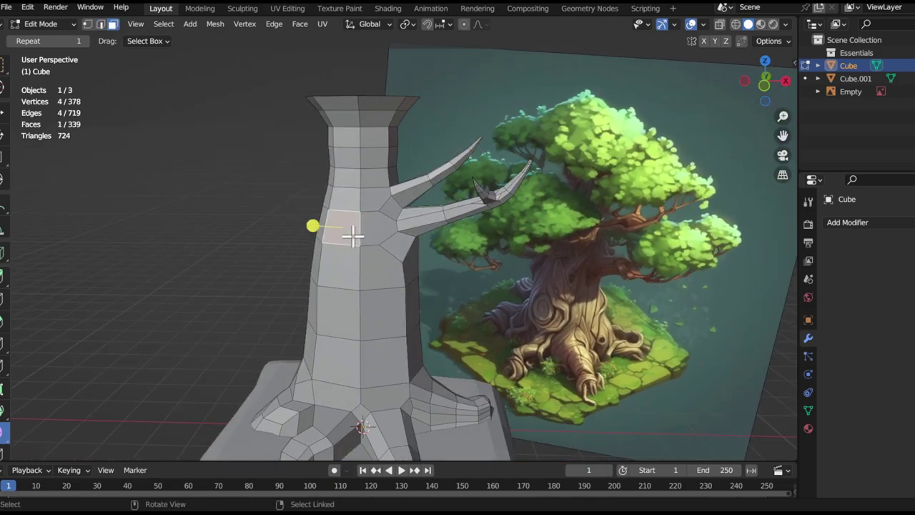
# Extrude a face on the trunk's opposite side as a third branch, then reposition, scale down and rotate its end
pyautogui.moveTo(347, 253); pyautogui.dragTo(379, 286, button='middle')
pyautogui.press('e')
pyautogui.click(357, 281)
pyautogui.press('g')
pyautogui.click(347, 244)
pyautogui.press('s')
pyautogui.click(394, 241)
pyautogui.moveTo(394, 241); pyautogui.dragTo(502, 278, button='middle')
pyautogui.press('r')
pyautogui.click(497, 302)
# Extrude the third branch's end upward as another section, then move, rotate and scale its end face into a narrow tip
pyautogui.press('e')
pyautogui.click(494, 253)
pyautogui.moveTo(398, 265); pyautogui.dragTo(574, 261, button='middle')
pyautogui.press('g')
pyautogui.click(567, 253)
pyautogui.press('r')
pyautogui.click(553, 180)
pyautogui.press('s')
pyautogui.moveTo(465, 239); pyautogui.dragTo(261, 259, button='middle')
pyautogui.click(461, 221)
pyautogui.keyDown('shift'); pyautogui.moveTo(434, 255); pyautogui.dragTo(393, 225, button='middle'); pyautogui.keyUp('shift')
pyautogui.moveTo(601, 236); pyautogui.dragTo(380, 216, button='middle')
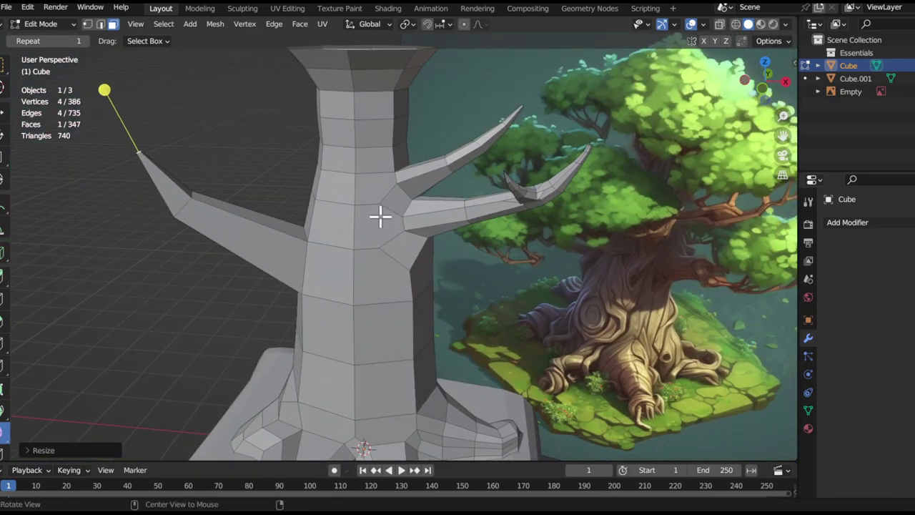
# Bevel the third branch's lengthwise corner edges to give it a rounder cross-section
pyautogui.keyDown('alt'); pyautogui.click(237, 229); pyautogui.keyUp('alt')
pyautogui.moveTo(236, 229); pyautogui.dragTo(250, 275, button='middle')
pyautogui.scroll(2, 260, 206)
pyautogui.scroll(1, 236, 207)
pyautogui.keyDown('shift'); pyautogui.moveTo(231, 187); pyautogui.dragTo(338, 185, button='middle'); pyautogui.keyUp('shift')
pyautogui.keyDown('shift'); pyautogui.doubleClick(343, 219); pyautogui.keyUp('shift')
pyautogui.keyDown('shift'); pyautogui.doubleClick(303, 262); pyautogui.keyUp('shift')
pyautogui.moveTo(302, 263); pyautogui.dragTo(529, 237, button='middle')
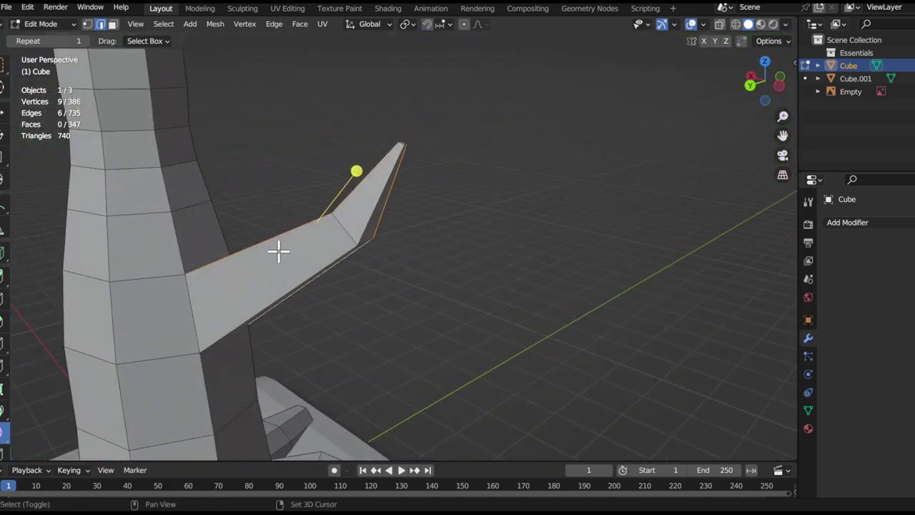
pyautogui.moveTo(287, 279); pyautogui.dragTo(357, 275, button='middle')
pyautogui.hotkey('ctrl', 'b')
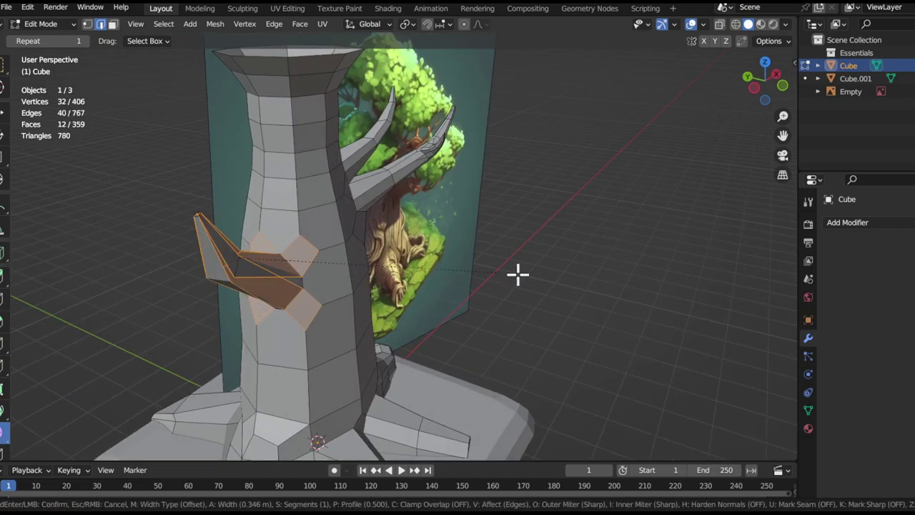
pyautogui.click(321, 301)
pyautogui.moveTo(321, 301); pyautogui.dragTo(280, 253, button='middle')
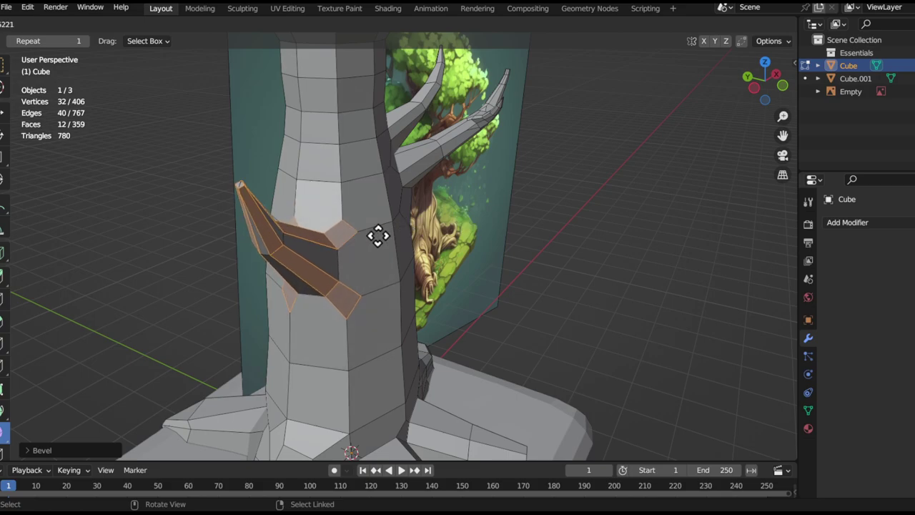
# Smooth the vertices of the third branch's beveled edges and select the edge loop at its bend
pyautogui.moveTo(450, 241); pyautogui.dragTo(452, 241)
pyautogui.scroll(2, 321, 241)
pyautogui.moveTo(321, 241); pyautogui.dragTo(346, 253, button='middle')
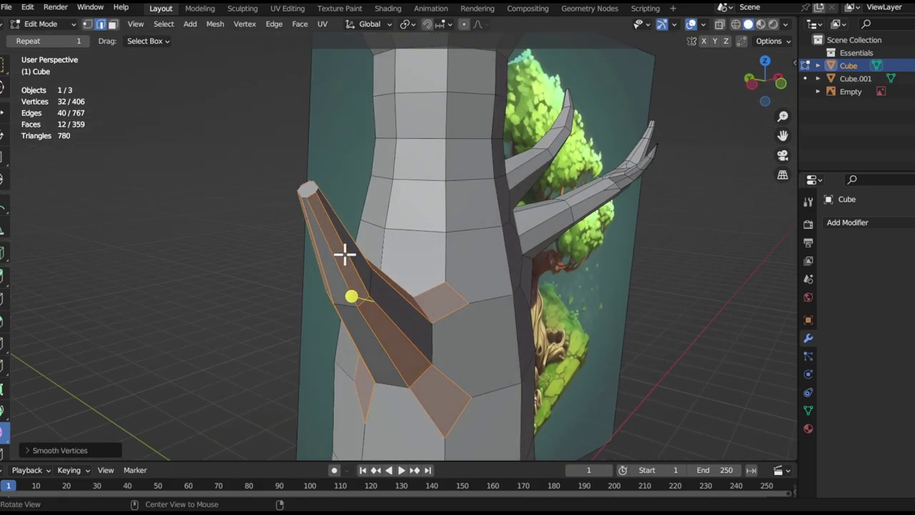
pyautogui.keyDown('alt'); pyautogui.click(366, 275); pyautogui.keyUp('alt')
pyautogui.moveTo(328, 251); pyautogui.dragTo(522, 213)
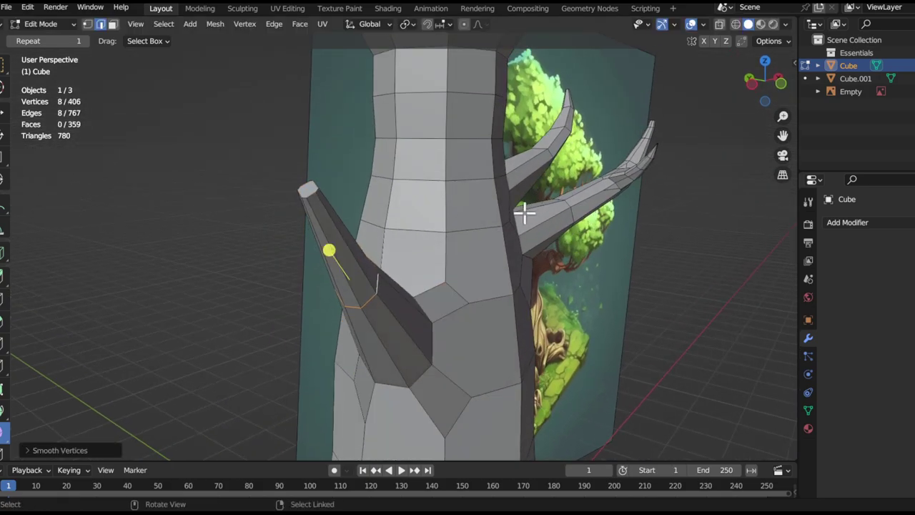
# Move the lower edge at the third branch's base toward the trunk with smooth proportional editing
pyautogui.moveTo(523, 213); pyautogui.dragTo(429, 222, button='middle')
pyautogui.scroll(-3, 422, 286)
pyautogui.keyDown('shift'); pyautogui.moveTo(417, 313); pyautogui.dragTo(369, 267, button='middle'); pyautogui.keyUp('shift')
pyautogui.press('g')
pyautogui.rightClick(422, 267)
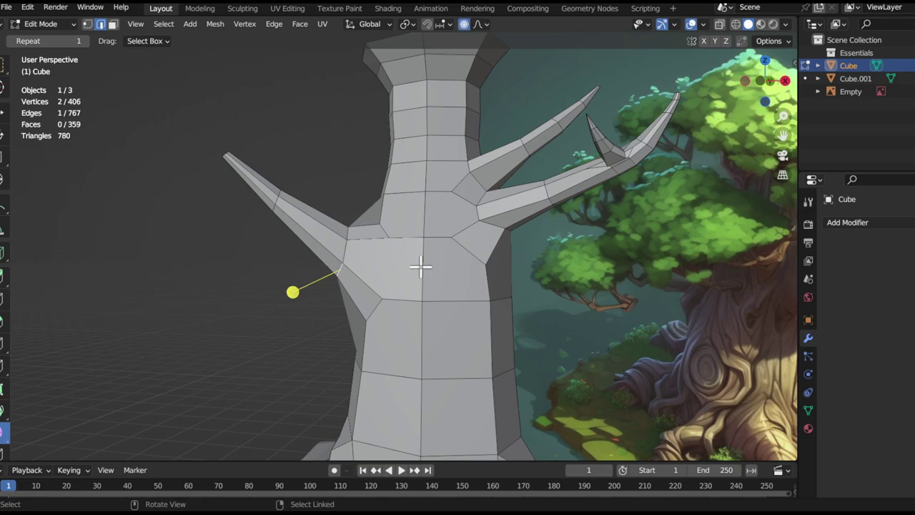
pyautogui.press('g')
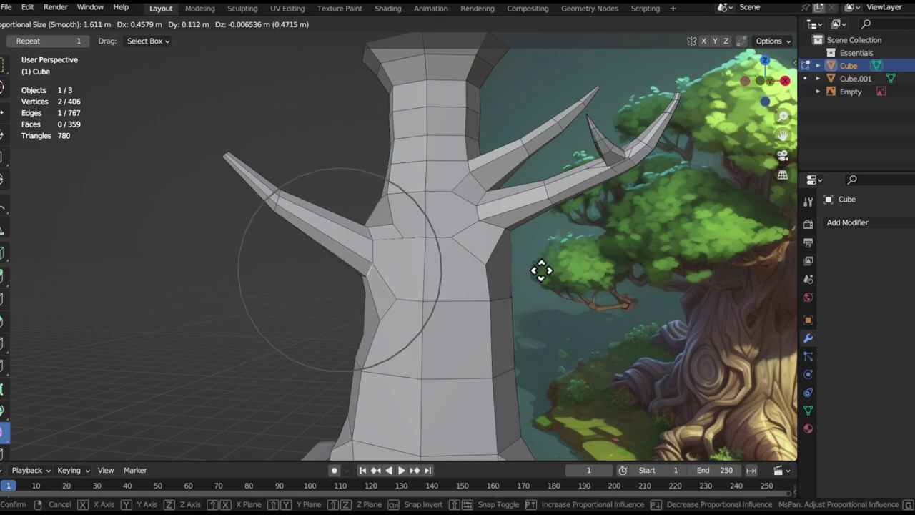
pyautogui.click(485, 272)
pyautogui.keyDown('shift'); pyautogui.moveTo(484, 272); pyautogui.dragTo(439, 229, button='middle'); pyautogui.keyUp('shift')
pyautogui.rightClick(452, 188)
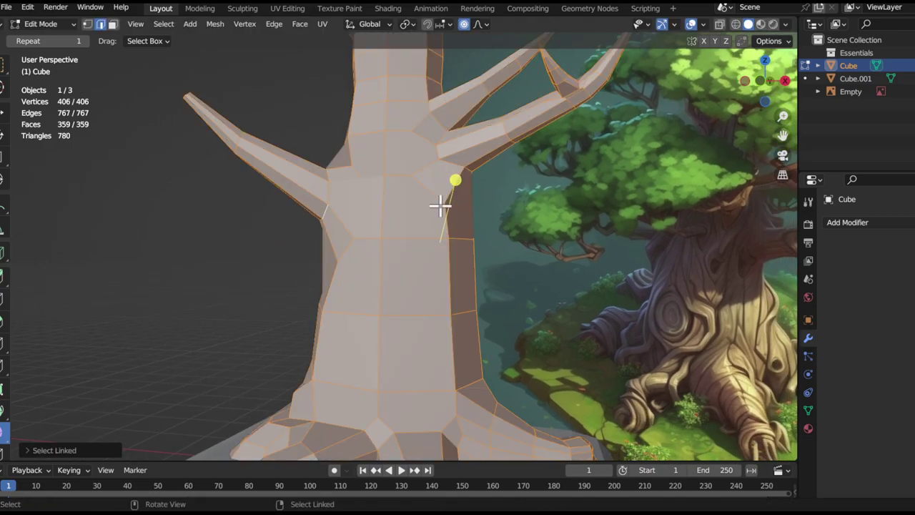
pyautogui.click(440, 206)
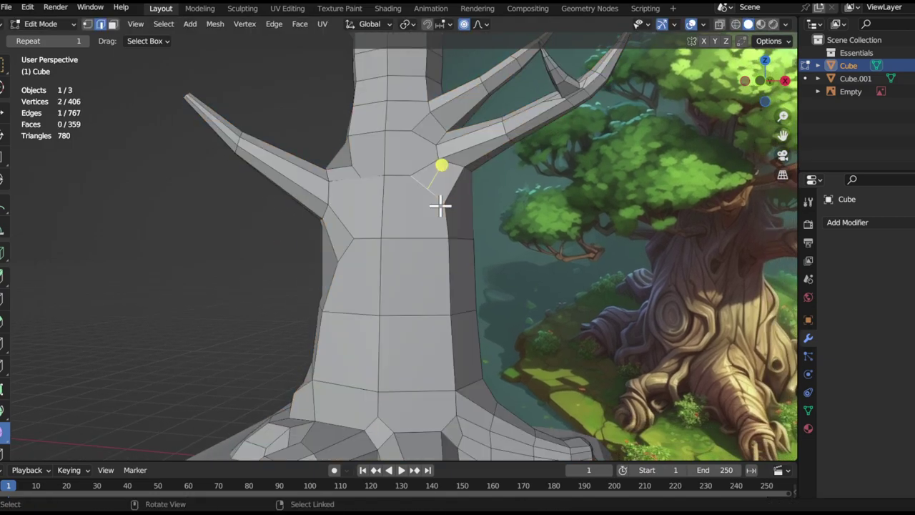
# Reposition two trunk vertices below the branches with proportional editing, locking the Z axis for the second one
pyautogui.click(325, 315)
pyautogui.moveTo(327, 315); pyautogui.dragTo(362, 340, button='middle')
pyautogui.press('g')
pyautogui.click(415, 343)
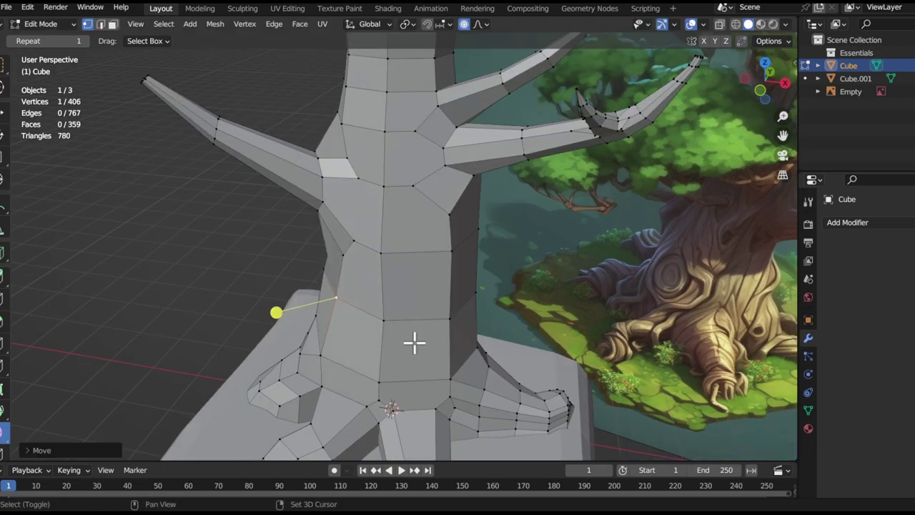
pyautogui.moveTo(445, 321); pyautogui.dragTo(482, 349, button='middle')
pyautogui.press('g')
pyautogui.hotkey('shift', 'z')
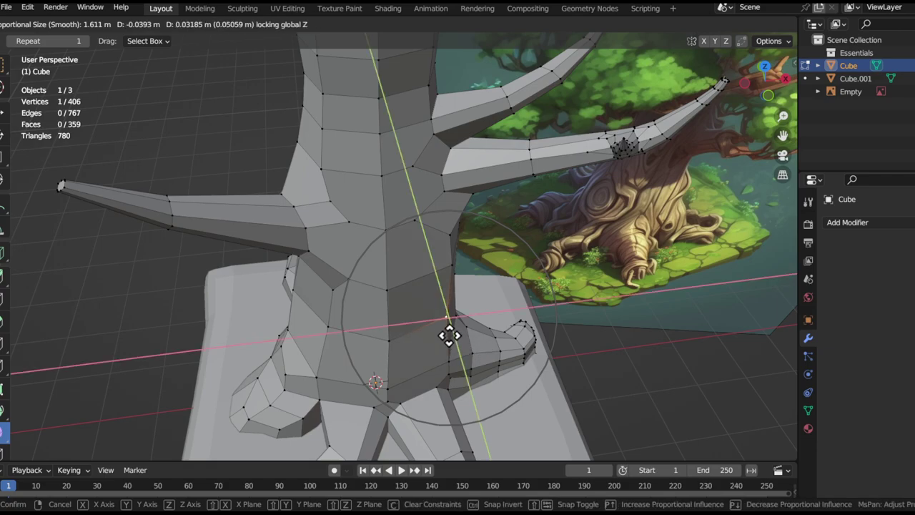
pyautogui.click(379, 308)
pyautogui.moveTo(347, 290); pyautogui.dragTo(348, 326, button='middle')
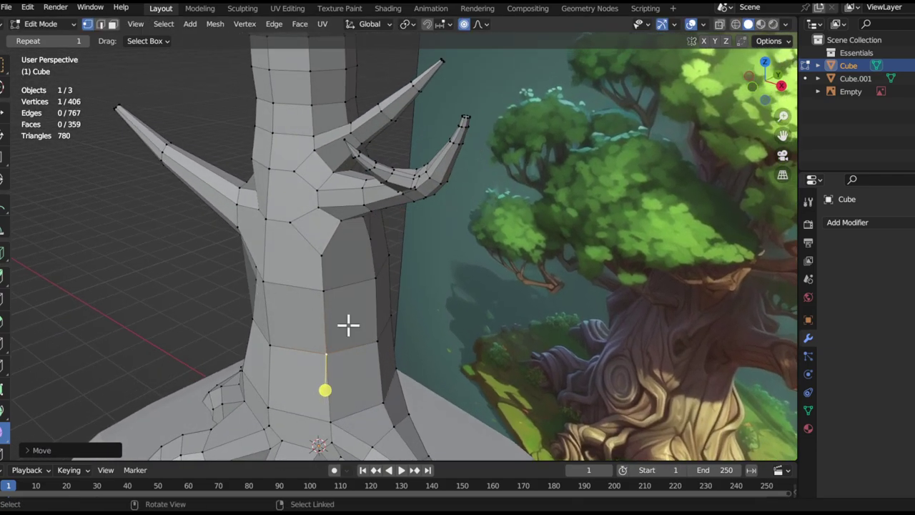
# Shift the side trunk vertex below the first branch inward with proportional editing
pyautogui.moveTo(402, 285); pyautogui.dragTo(390, 256, button='middle')
pyautogui.press('g')
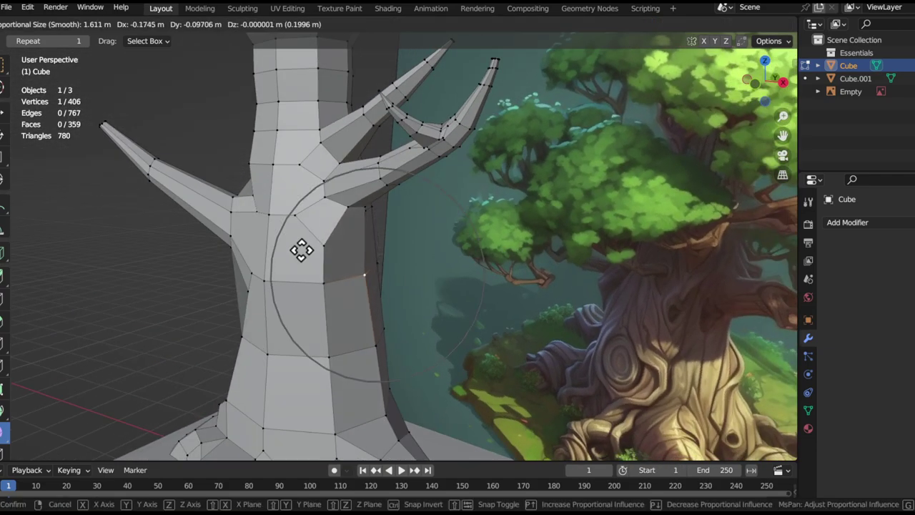
pyautogui.click(302, 250)
pyautogui.moveTo(326, 259); pyautogui.dragTo(302, 241, button='middle')
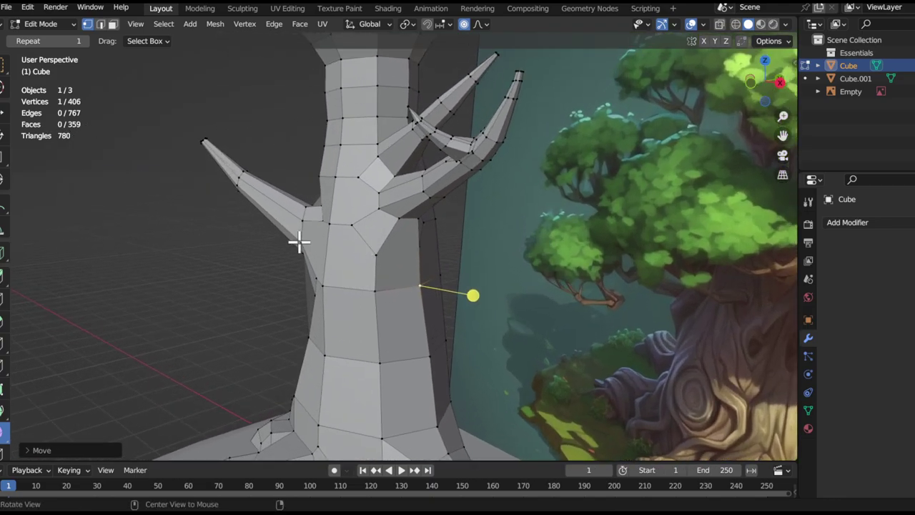
pyautogui.keyDown('shift'); pyautogui.moveTo(545, 295); pyautogui.dragTo(446, 289, button='middle'); pyautogui.keyUp('shift')
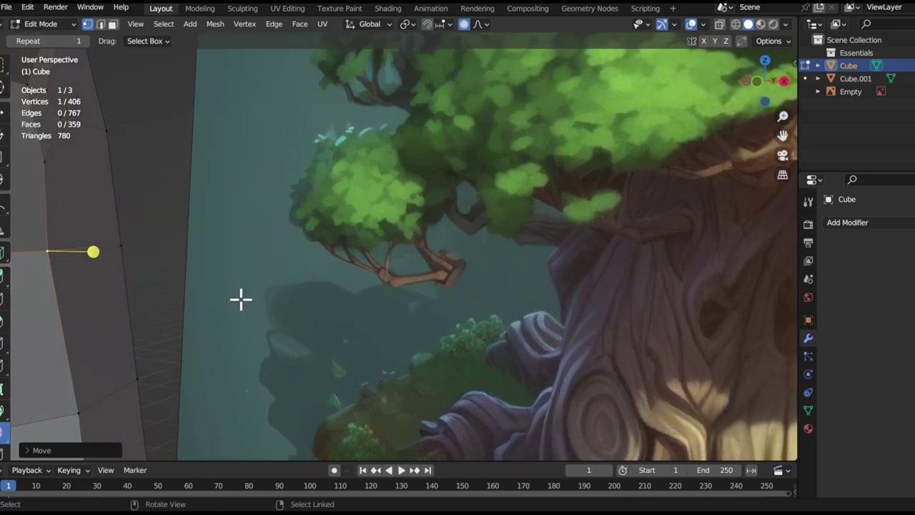
pyautogui.scroll(-6, 73, 288)
pyautogui.keyDown('shift'); pyautogui.moveTo(83, 267); pyautogui.dragTo(341, 234, button='middle'); pyautogui.keyUp('shift')
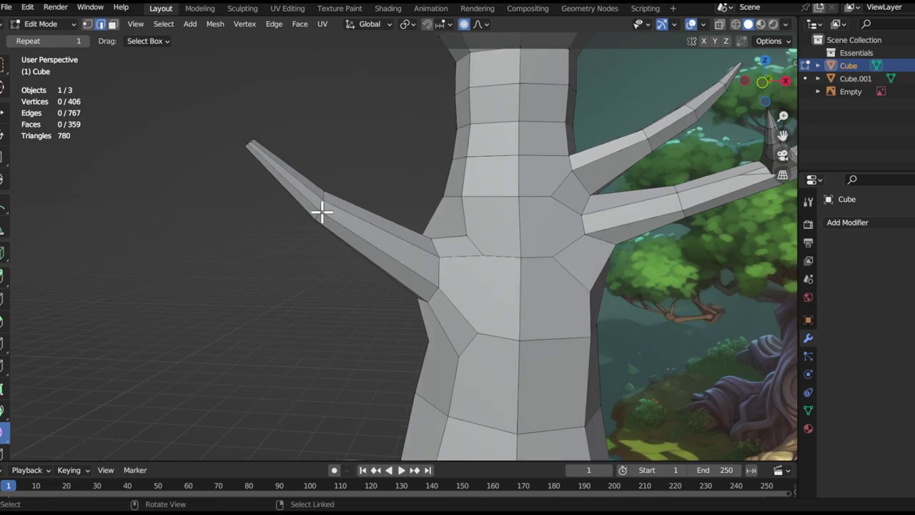
# Bevel the edge loop at the third branch's bend into two loops and add a loop cut between them
pyautogui.moveTo(355, 241); pyautogui.dragTo(417, 284, button='middle')
pyautogui.hotkey('ctrl', 'b')
pyautogui.click(354, 262)
pyautogui.moveTo(353, 262); pyautogui.dragTo(380, 239, button='middle')
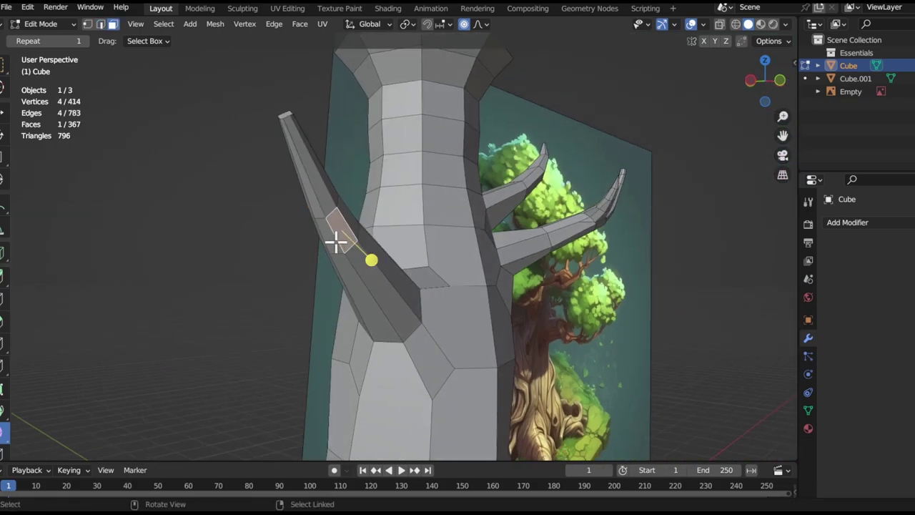
pyautogui.keyDown('alt'); pyautogui.moveTo(387, 256); pyautogui.dragTo(313, 243); pyautogui.keyUp('alt')
pyautogui.hotkey('ctrl', 'r')
pyautogui.doubleClick(311, 241)
pyautogui.press('3')
# Lower the middle edge loop at the third branch's bend with proportional editing to curve the branch
pyautogui.moveTo(332, 240); pyautogui.dragTo(306, 261, button='middle')
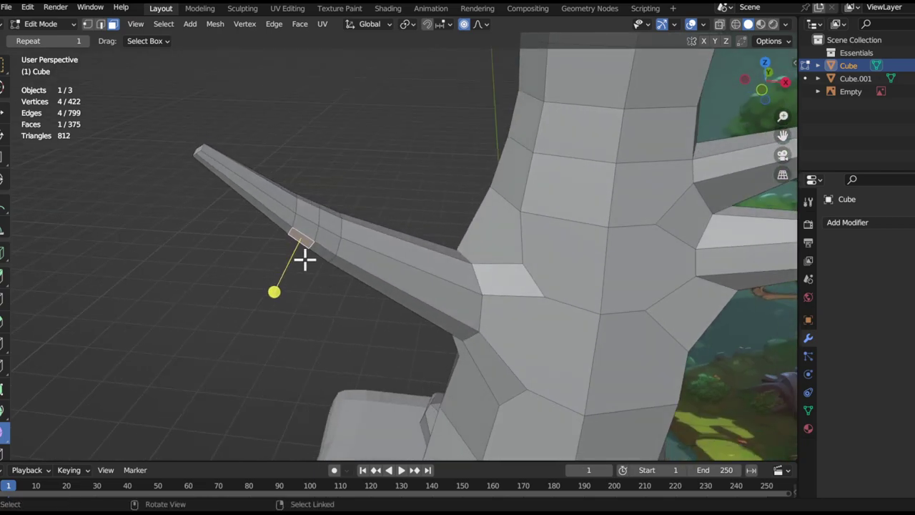
pyautogui.press('g')
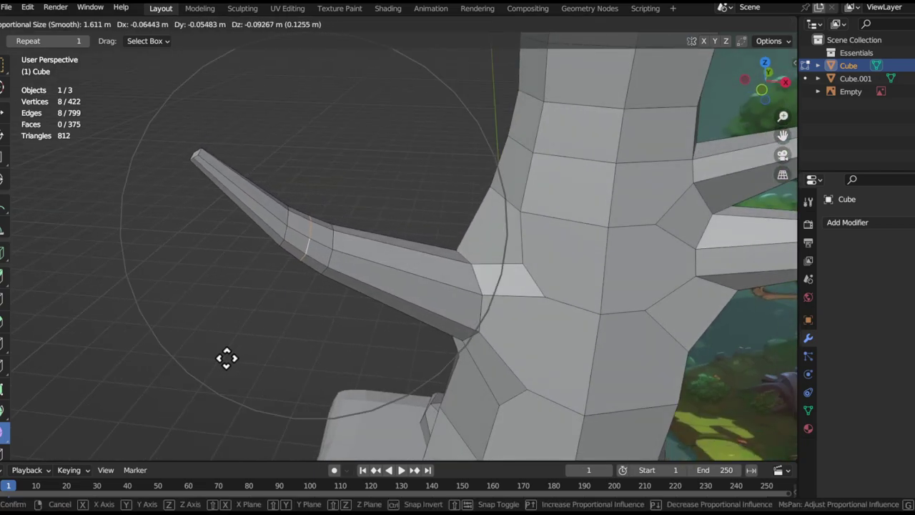
pyautogui.click(229, 353)
pyautogui.moveTo(264, 308); pyautogui.dragTo(341, 275, button='middle')
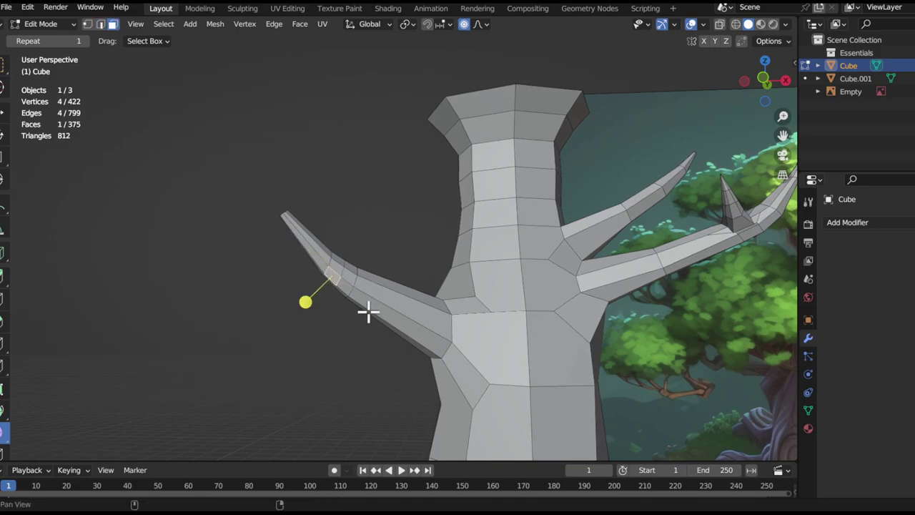
# Extrude a lower face at the third branch's bend as a side twig and reposition its end face
pyautogui.moveTo(368, 311); pyautogui.dragTo(376, 303, button='middle')
pyautogui.press('e')
pyautogui.click(343, 341)
pyautogui.moveTo(343, 341); pyautogui.dragTo(521, 351, button='middle')
pyautogui.press('g')
pyautogui.click(458, 342)
pyautogui.moveTo(458, 342); pyautogui.dragTo(403, 298, button='middle')
pyautogui.scroll(2, 402, 298)
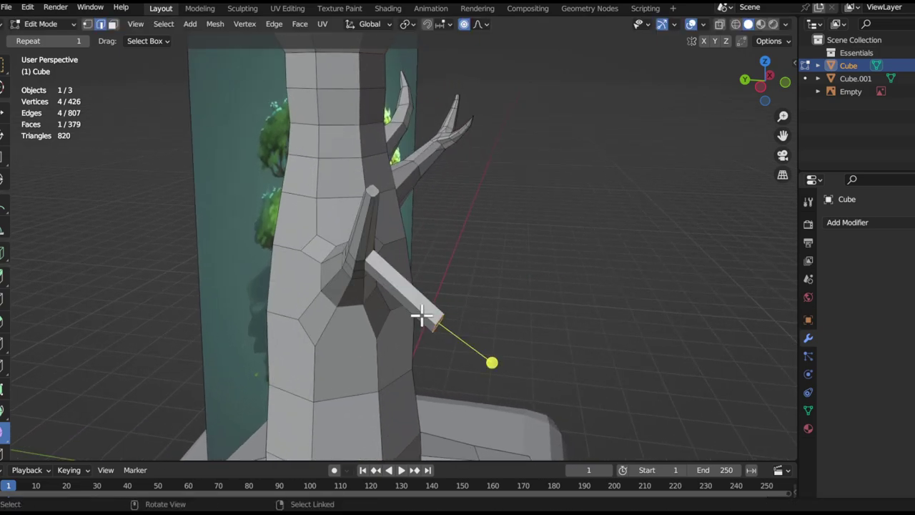
# Bevel the side twig's lengthwise edges
pyautogui.moveTo(409, 316)
pyautogui.keyDown('alt'); pyautogui.mouseDown()
pyautogui.moveTo(417, 302)
pyautogui.moveTo(422, 316)
pyautogui.mouseUp(); pyautogui.keyUp('alt')
pyautogui.hotkey('ctrl', 'z')
pyautogui.moveTo(426, 328); pyautogui.dragTo(505, 312, button='middle')
pyautogui.hotkey('ctrl', 'b')
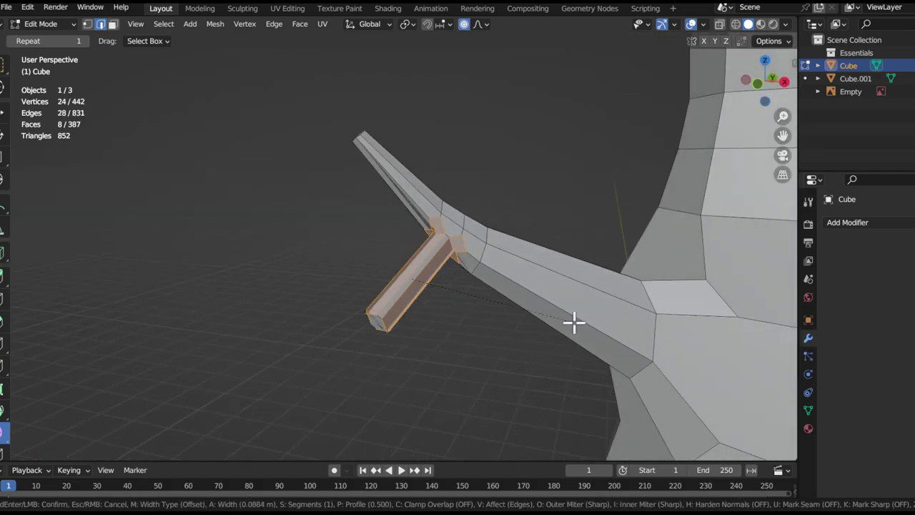
pyautogui.click(539, 323)
# Scale down the side twig's end face into a narrow tip
pyautogui.keyDown('alt'); pyautogui.moveTo(384, 308); pyautogui.dragTo(405, 315); pyautogui.keyUp('alt')
pyautogui.press('3')
pyautogui.click(399, 316)
pyautogui.press('a')
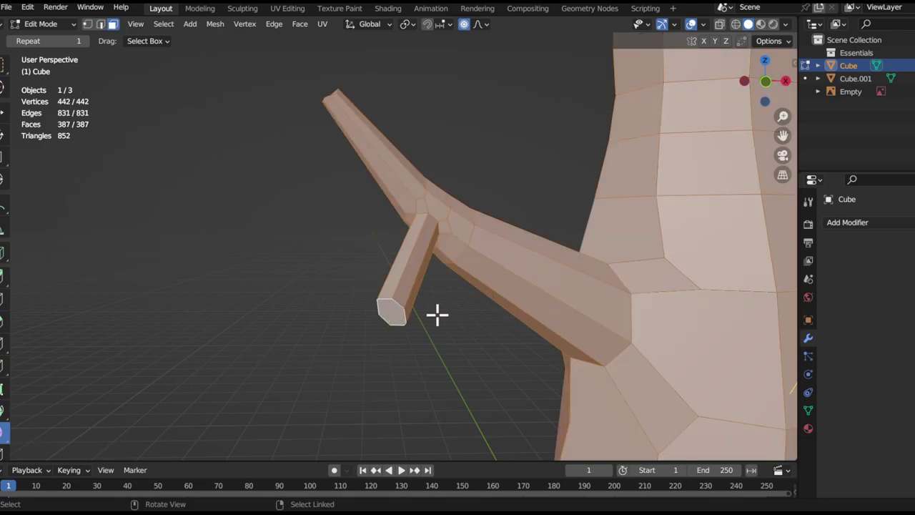
pyautogui.hotkey('ctrl', 'z')
pyautogui.press('s')
pyautogui.rightClick(474, 316)
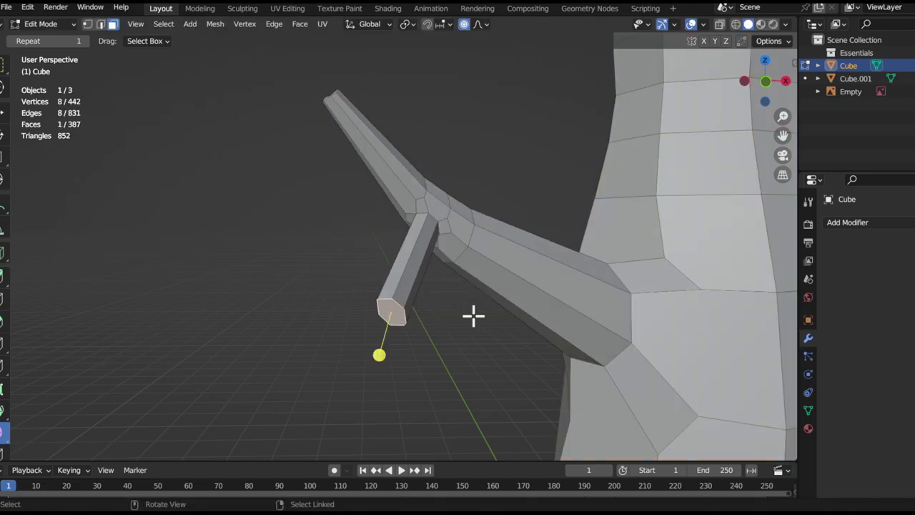
pyautogui.press('s')
pyautogui.click(444, 316)
pyautogui.moveTo(445, 315); pyautogui.dragTo(442, 278, button='middle')
# Add a loop cut around the side twig's middle and bevel it into three edge loops
pyautogui.hotkey('ctrl', 'r')
pyautogui.hotkey('ctrl', 'b')
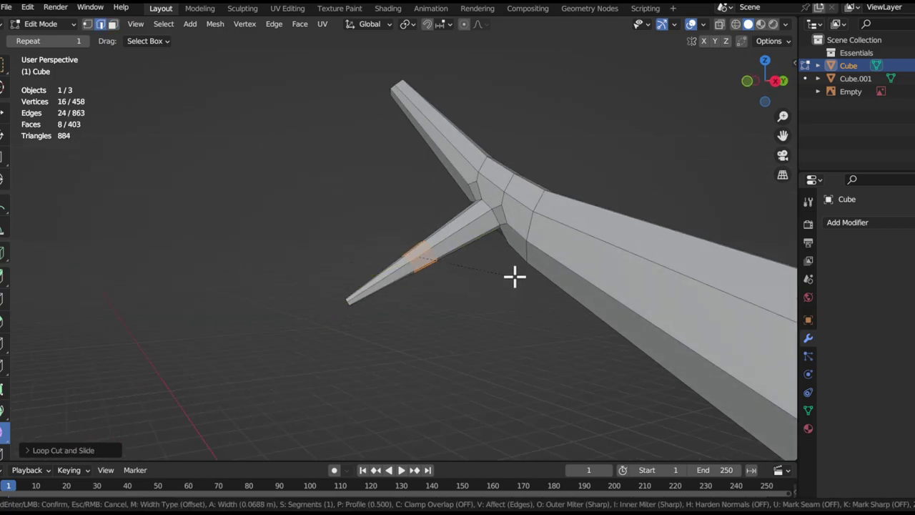
pyautogui.click(514, 279)
pyautogui.moveTo(515, 279); pyautogui.dragTo(440, 220, button='middle')
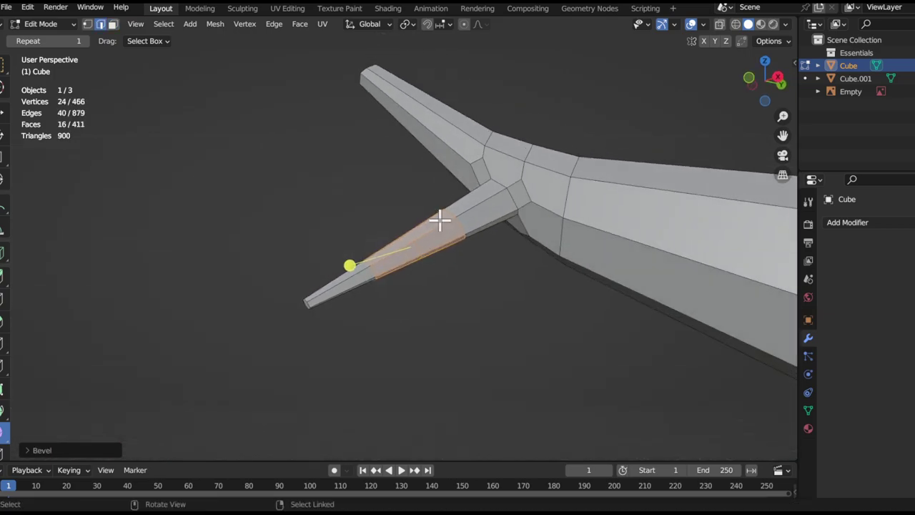
# Bend the side twig by moving its edge loops, using the Z axis for the downward shifts
pyautogui.moveTo(418, 251); pyautogui.dragTo(481, 303, button='middle')
pyautogui.press('g')
pyautogui.press('z')
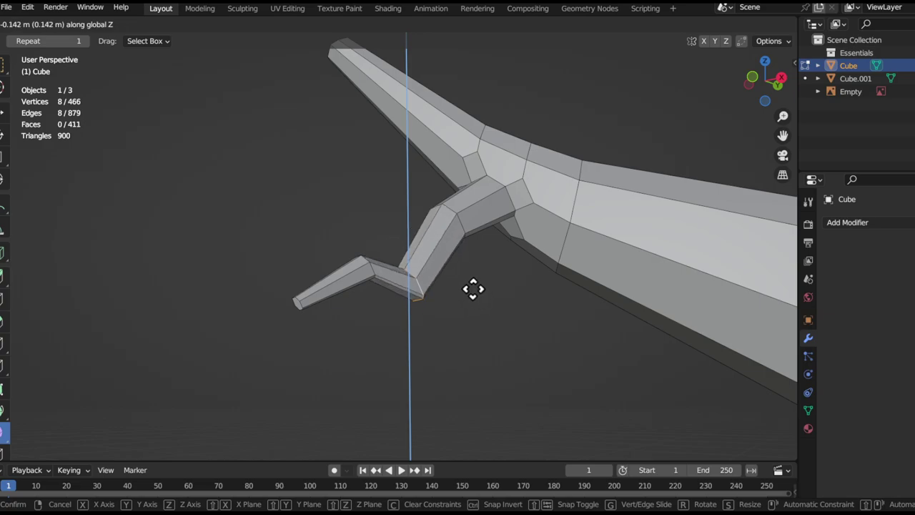
pyautogui.click(473, 289)
pyautogui.press('g')
pyautogui.press('z')
pyautogui.click(412, 310)
pyautogui.press('g')
pyautogui.click(475, 245)
# Adjust the side twig's remaining edge loops into a smooth downward curve
pyautogui.keyDown('alt'); pyautogui.moveTo(473, 257); pyautogui.dragTo(290, 305); pyautogui.keyUp('alt')
pyautogui.keyDown('alt'); pyautogui.moveTo(360, 295); pyautogui.dragTo(377, 323); pyautogui.keyUp('alt')
pyautogui.keyDown('alt'); pyautogui.keyDown('shift'); pyautogui.moveTo(429, 247); pyautogui.dragTo(362, 243); pyautogui.keyUp('shift'); pyautogui.keyUp('alt')
pyautogui.keyDown('ctrl'); pyautogui.moveTo(362, 244); pyautogui.dragTo(407, 282, button='middle'); pyautogui.keyUp('ctrl')
pyautogui.keyDown('ctrl'); pyautogui.keyDown('alt'); pyautogui.moveTo(308, 226); pyautogui.dragTo(362, 221); pyautogui.keyUp('alt'); pyautogui.keyUp('ctrl')
pyautogui.keyDown('ctrl'); pyautogui.keyDown('alt'); pyautogui.moveTo(338, 223); pyautogui.dragTo(336, 148); pyautogui.keyUp('alt'); pyautogui.keyUp('ctrl')
pyautogui.moveTo(311, 235); pyautogui.dragTo(348, 288, button='middle')
# Extrude the side twig's tip face outward into a new upturned segment and rotate its end face to follow the bend
pyautogui.press('3')
pyautogui.press('e')
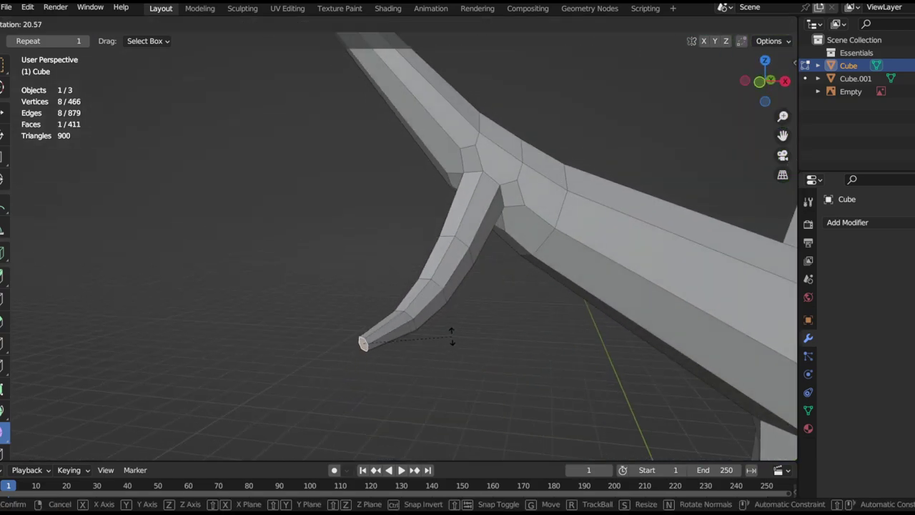
pyautogui.click(373, 348)
pyautogui.press('g')
pyautogui.click(303, 251)
pyautogui.press('r')
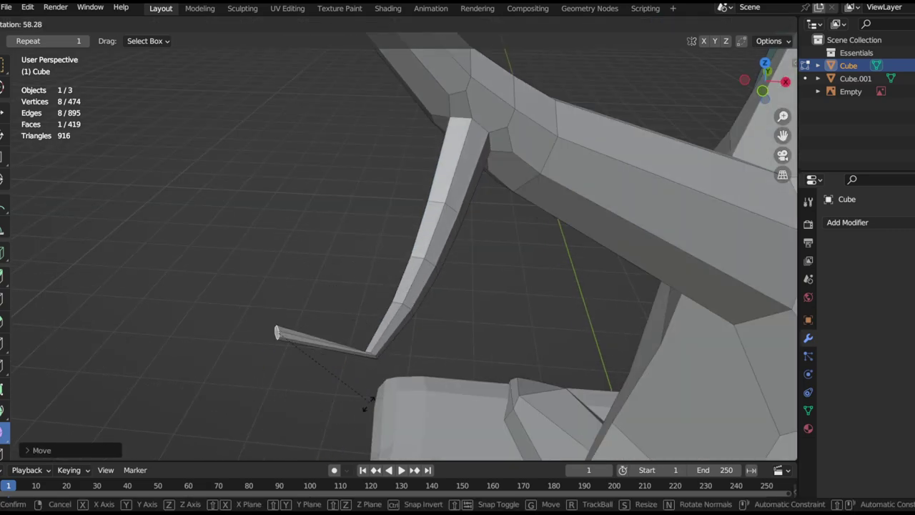
pyautogui.click(366, 405)
# Rotate the edge loop at the new segment's joint and bevel it to round the twig's bend
pyautogui.keyDown('ctrl'); pyautogui.moveTo(367, 351); pyautogui.dragTo(365, 250, button='middle'); pyautogui.keyUp('ctrl')
pyautogui.press('2')
pyautogui.press('r')
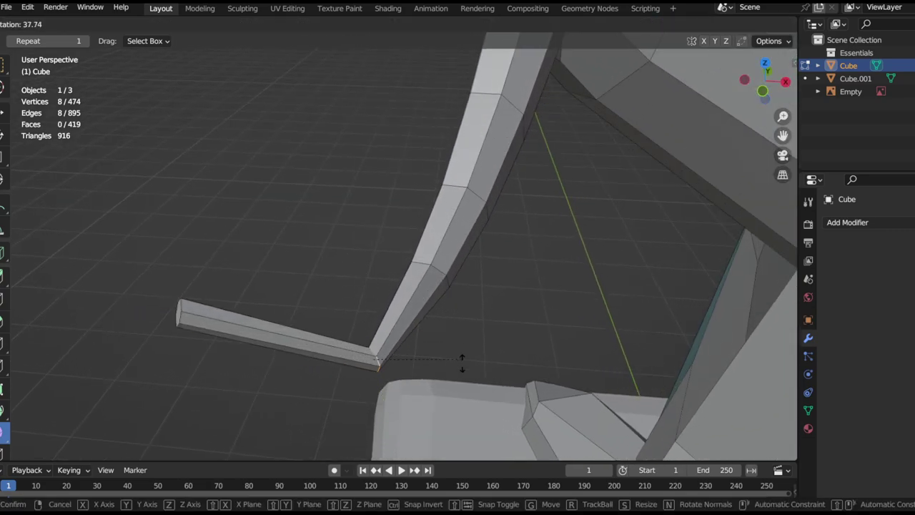
pyautogui.click(461, 339)
pyautogui.hotkey('ctrl', 'b')
pyautogui.click(482, 266)
pyautogui.keyDown('ctrl'); pyautogui.moveTo(405, 228); pyautogui.dragTo(420, 349, button='middle'); pyautogui.keyUp('ctrl')
pyautogui.keyDown('ctrl'); pyautogui.moveTo(440, 262); pyautogui.dragTo(439, 239, button='middle'); pyautogui.keyUp('ctrl')
pyautogui.moveTo(354, 264); pyautogui.dragTo(465, 277, button='middle')
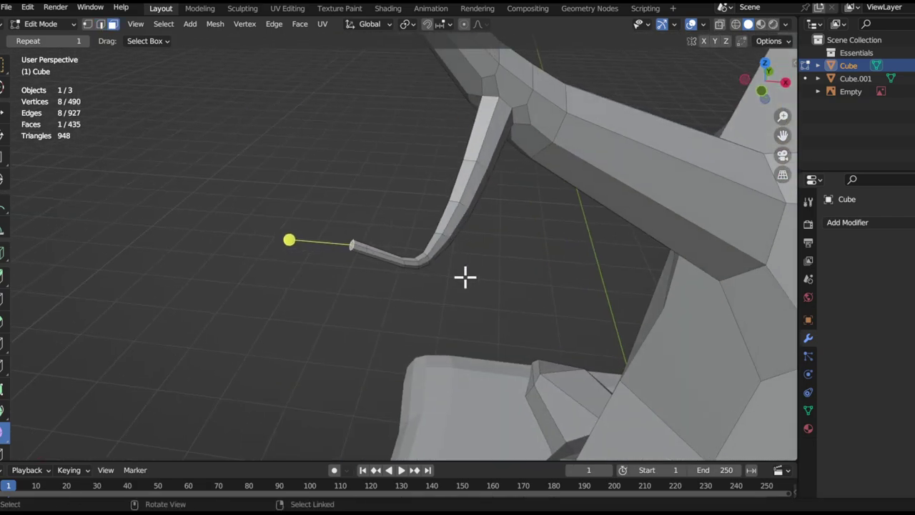
# Turn on proportional editing and move the twig's tip face to pull the twig into a broader upward curve
pyautogui.press('o')
pyautogui.press('g')
pyautogui.scroll(-3, 461, 259)
pyautogui.click(386, 106)
pyautogui.moveTo(386, 106); pyautogui.dragTo(461, 175, button='middle')
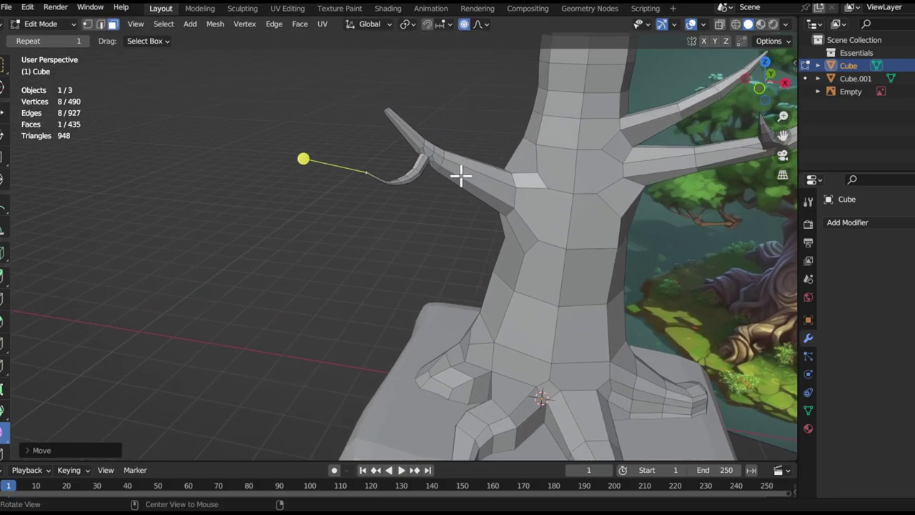
pyautogui.scroll(5, 461, 176)
pyautogui.keyDown('ctrl'); pyautogui.moveTo(251, 260); pyautogui.dragTo(256, 252, button='middle'); pyautogui.keyUp('ctrl')
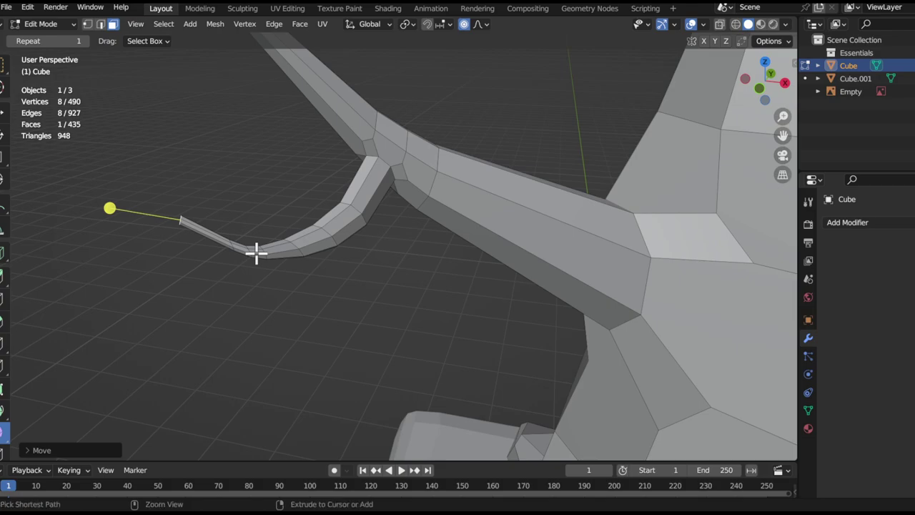
# Thicken the outer portion of the side twig with Shrink/Fatten, extending the face selection back from its tip
pyautogui.press('g')
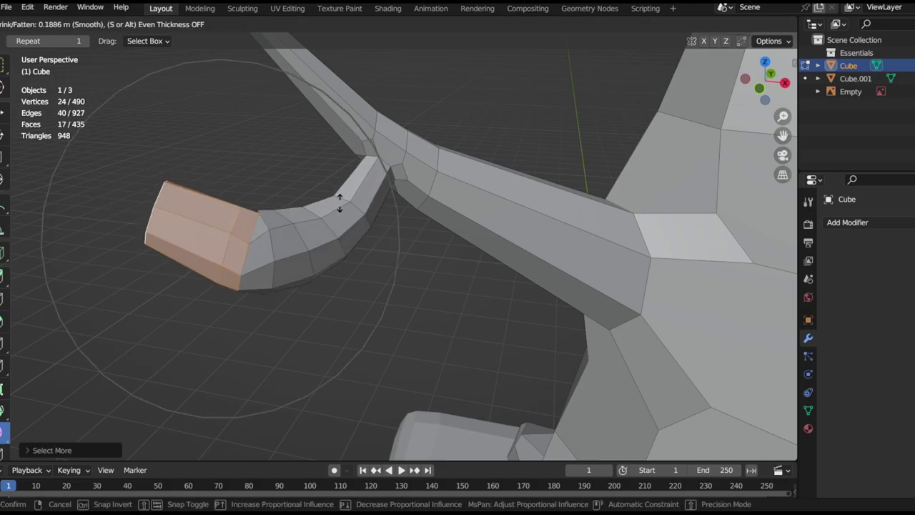
pyautogui.press('Escape')
pyautogui.keyDown('ctrl'); pyautogui.moveTo(357, 196); pyautogui.dragTo(471, 156, button='middle'); pyautogui.keyUp('ctrl')
pyautogui.keyDown('ctrl'); pyautogui.moveTo(343, 224); pyautogui.dragTo(299, 138, button='middle'); pyautogui.keyUp('ctrl')
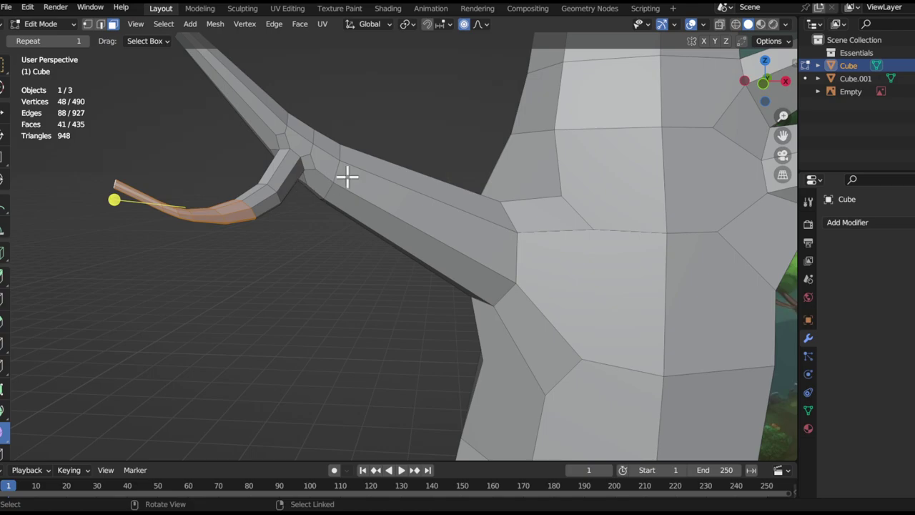
pyautogui.press('s')
pyautogui.rightClick(432, 180)
pyautogui.hotkey('alt', 's')
pyautogui.click(407, 268)
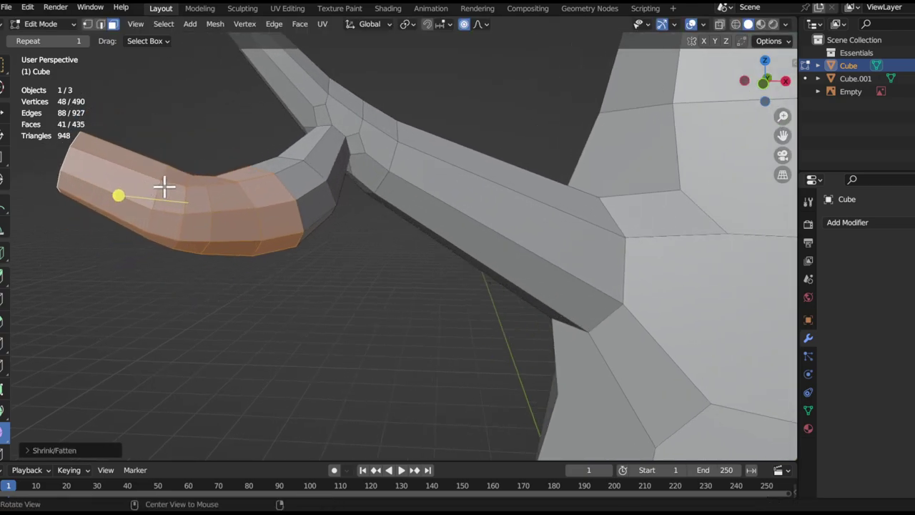
# Scale the side twig's end face down to a point and resize the edge loop just behind it
pyautogui.click(66, 182)
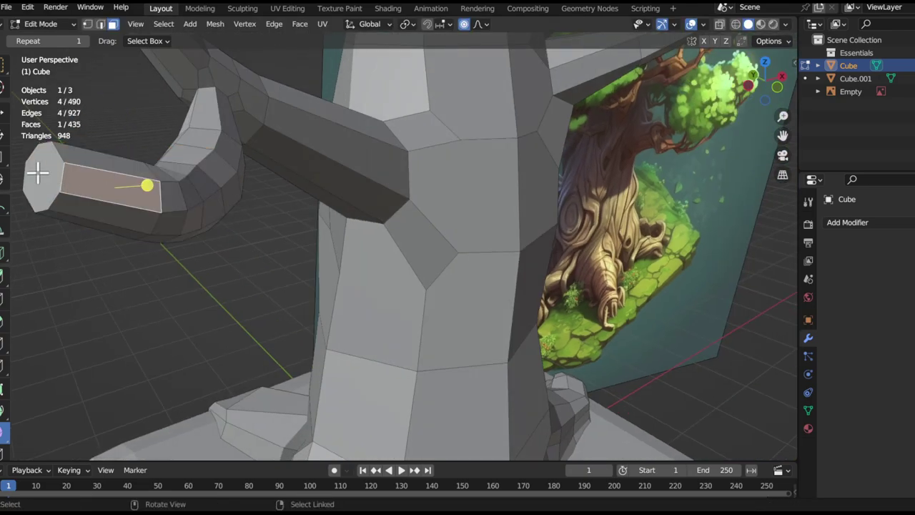
pyautogui.click(38, 173)
pyautogui.press('s')
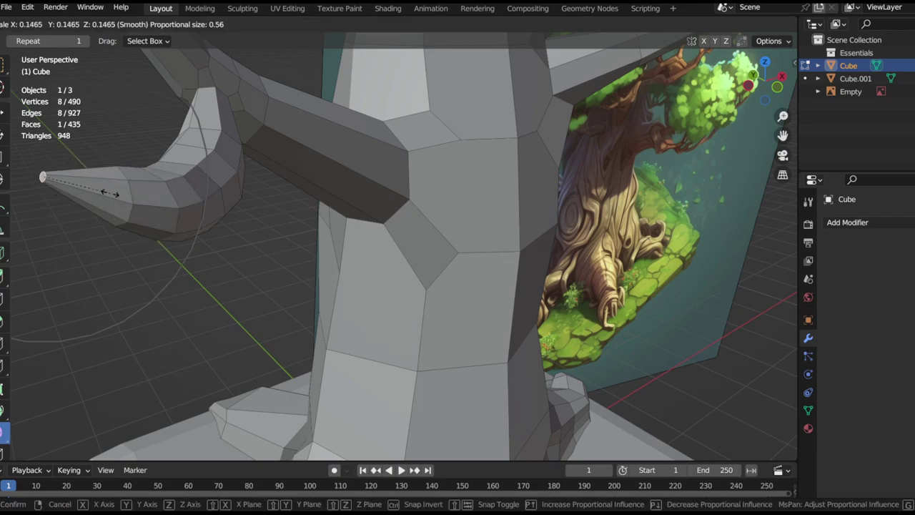
pyautogui.click(107, 193)
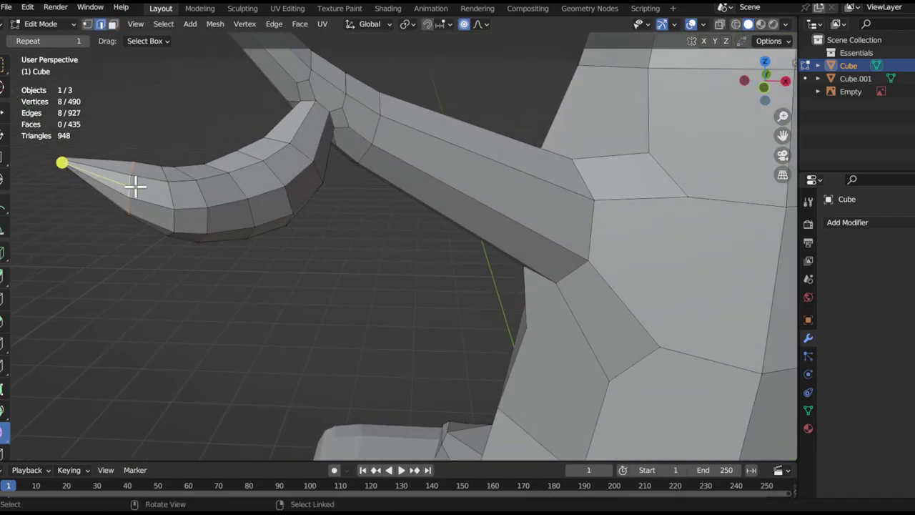
pyautogui.press('s')
pyautogui.click(329, 165)
pyautogui.scroll(-7, 324, 154)
pyautogui.keyDown('alt'); pyautogui.moveTo(324, 159); pyautogui.dragTo(332, 213); pyautogui.keyUp('alt')
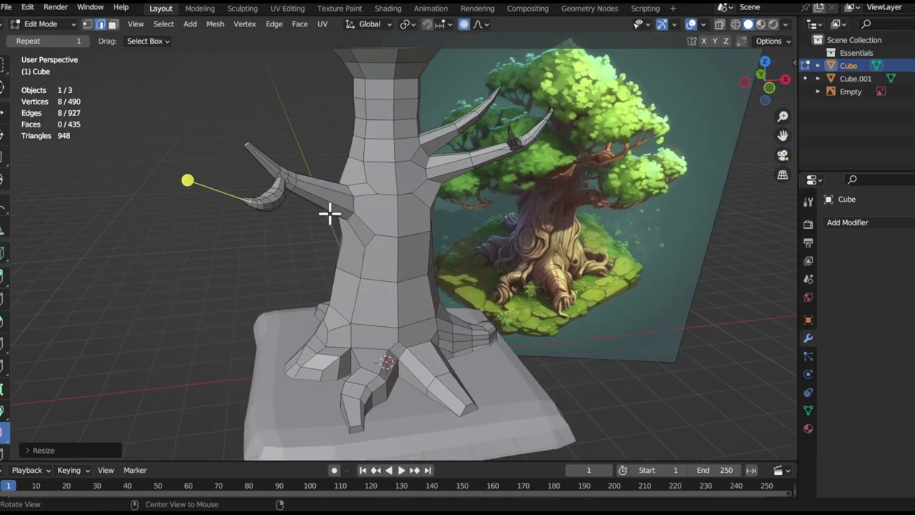
# Resize the edge loop where the side twig joins the branch, using proportional editing
pyautogui.scroll(8, 280, 143)
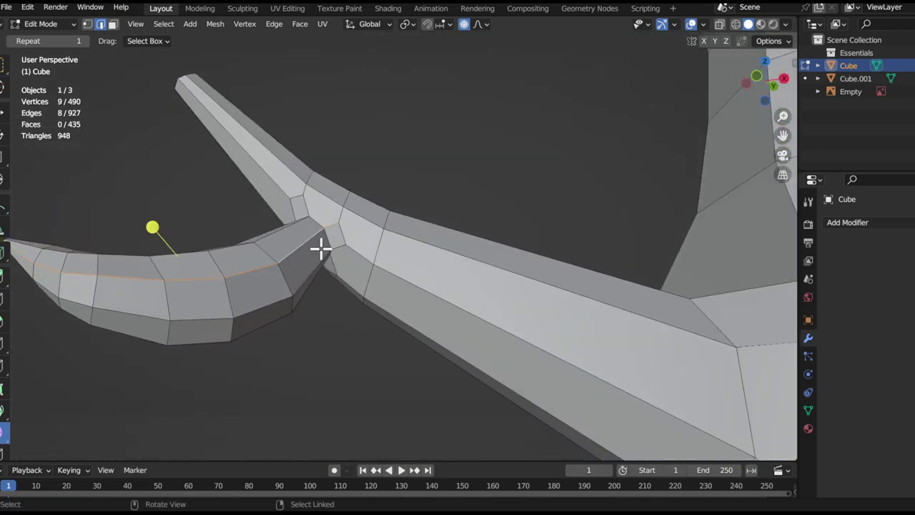
pyautogui.doubleClick(321, 224)
pyautogui.keyDown('alt'); pyautogui.moveTo(321, 225); pyautogui.dragTo(458, 204); pyautogui.keyUp('alt')
pyautogui.keyDown('alt'); pyautogui.moveTo(310, 247); pyautogui.dragTo(510, 282); pyautogui.keyUp('alt')
pyautogui.press('s')
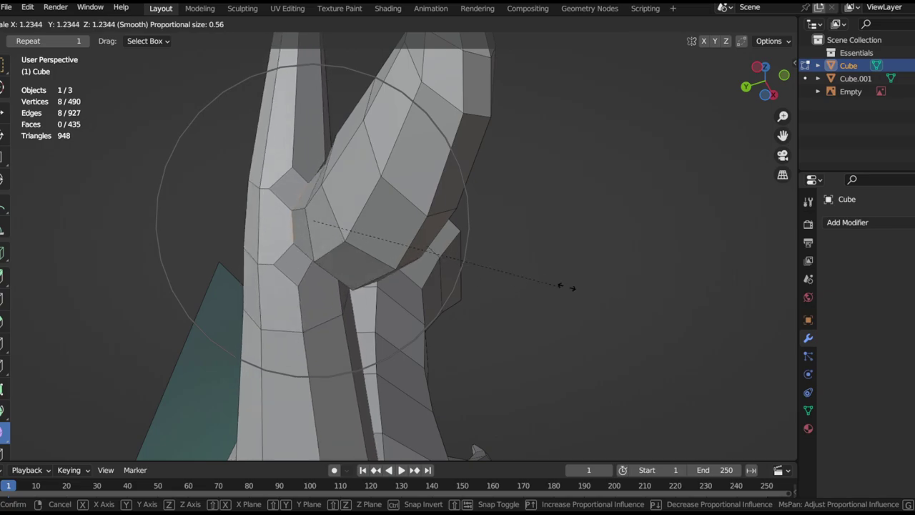
pyautogui.click(394, 265)
pyautogui.moveTo(394, 265); pyautogui.dragTo(541, 321, button='middle')
pyautogui.press('s')
pyautogui.click(474, 353)
pyautogui.press('s')
pyautogui.click(447, 362)
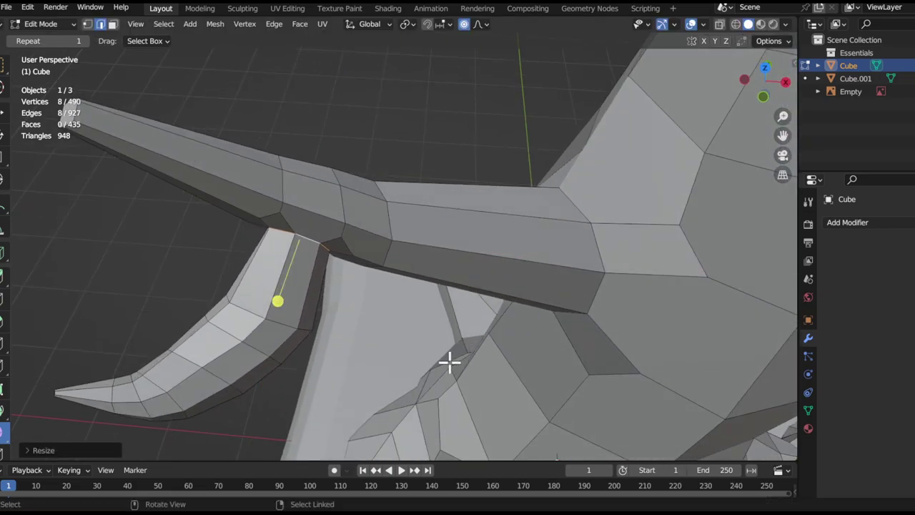
pyautogui.moveTo(437, 355); pyautogui.dragTo(303, 248, button='middle')
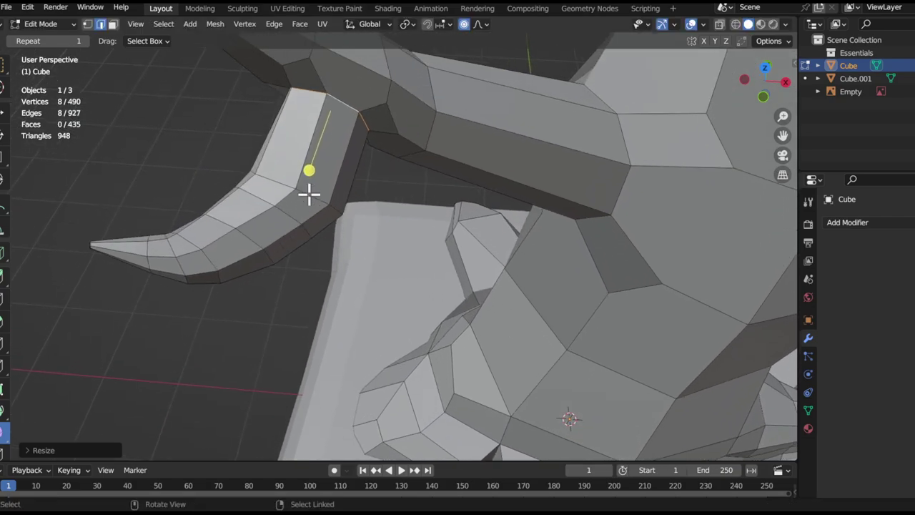
# Resize the side twig's first edge loop past the base and edge-slide the loops along the bend to even their spacing
pyautogui.moveTo(309, 193); pyautogui.dragTo(319, 294, button='middle')
pyautogui.press('s')
pyautogui.click(427, 321)
pyautogui.moveTo(427, 321); pyautogui.dragTo(349, 257, button='middle')
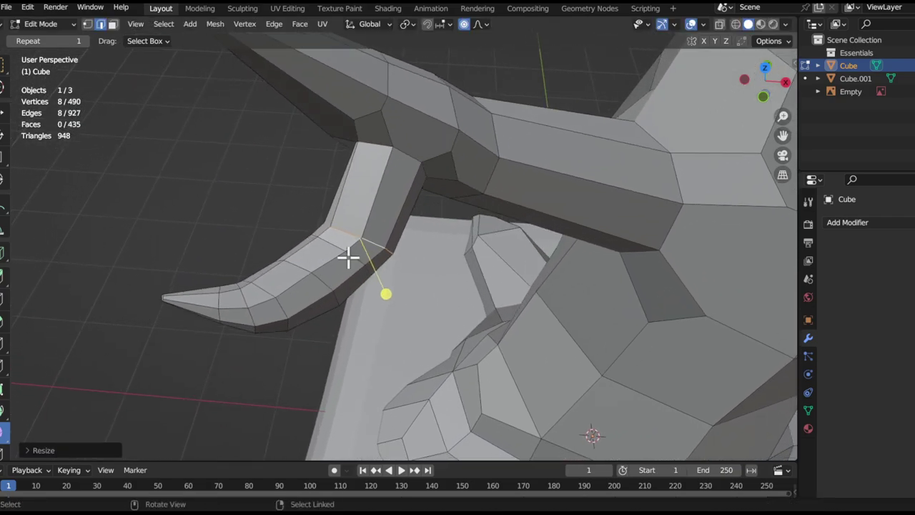
pyautogui.press('g')
pyautogui.press('g')
pyautogui.click(370, 339)
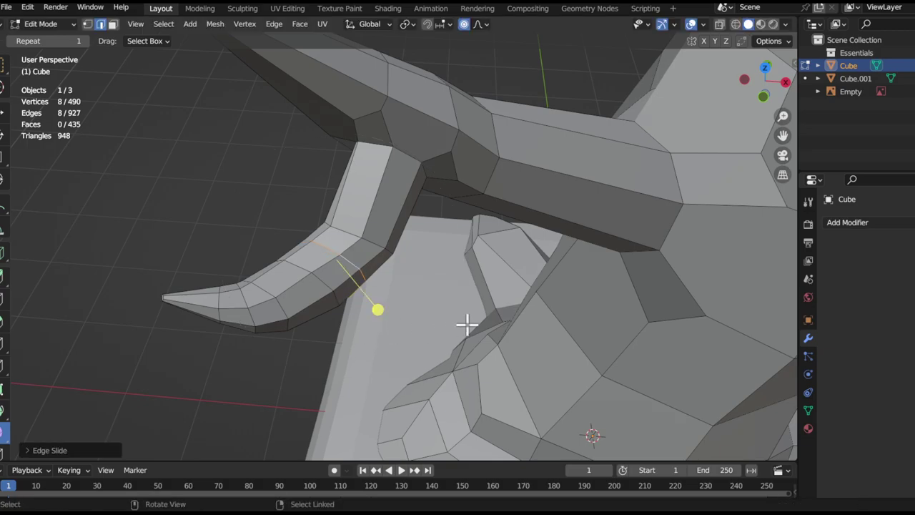
pyautogui.press('g')
pyautogui.rightClick(268, 309)
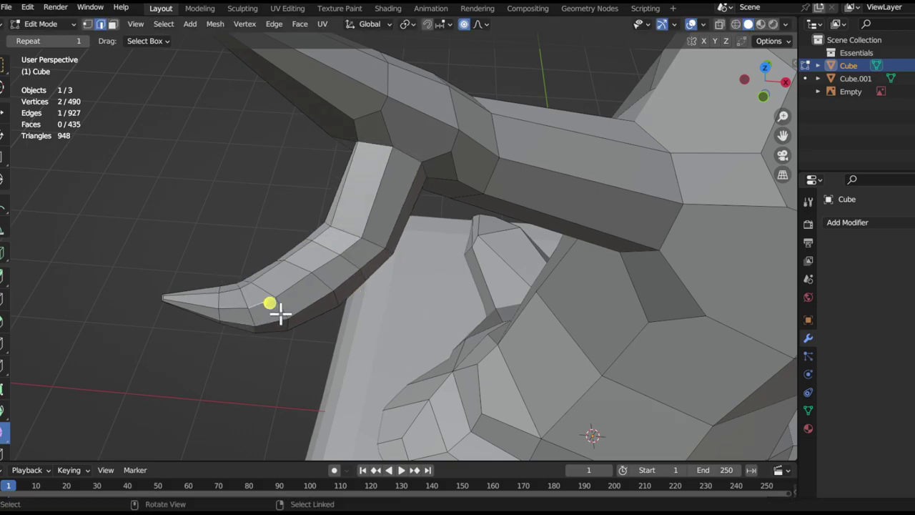
# Slide the edge loop near the side twig's tip along the twig and scale it down
pyautogui.keyDown('alt'); pyautogui.click(280, 312); pyautogui.keyUp('alt')
pyautogui.press('g')
pyautogui.click(290, 312)
pyautogui.press('s')
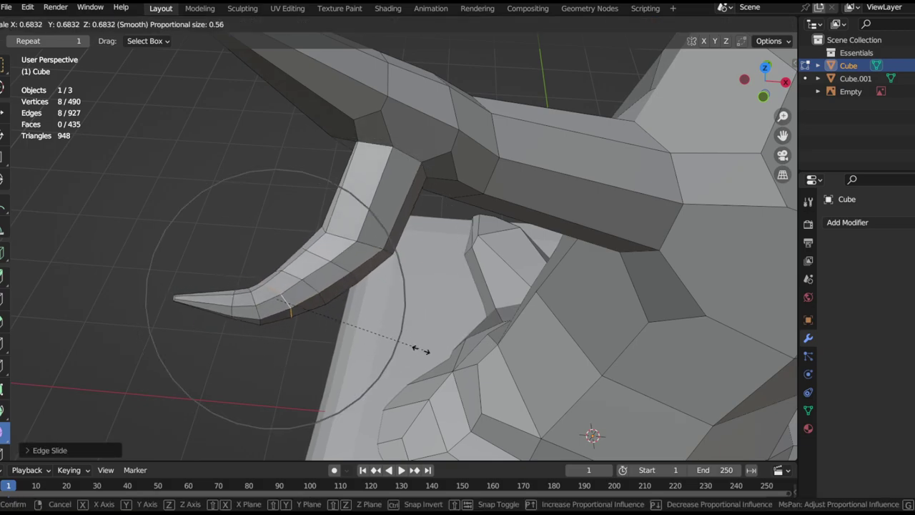
pyautogui.click(434, 349)
pyautogui.moveTo(434, 349); pyautogui.dragTo(271, 235, button='middle')
# Reposition the edge at the side twig's base to smooth its junction with the branch
pyautogui.press('g')
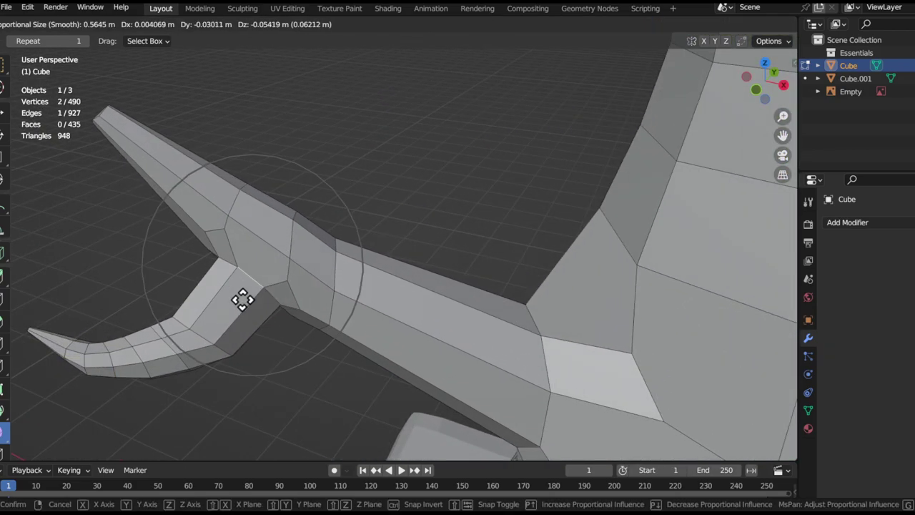
pyautogui.click(187, 307)
pyautogui.moveTo(184, 298); pyautogui.dragTo(504, 180, button='middle')
pyautogui.keyDown('shift'); pyautogui.moveTo(375, 229); pyautogui.dragTo(424, 315, button='middle'); pyautogui.keyUp('shift')
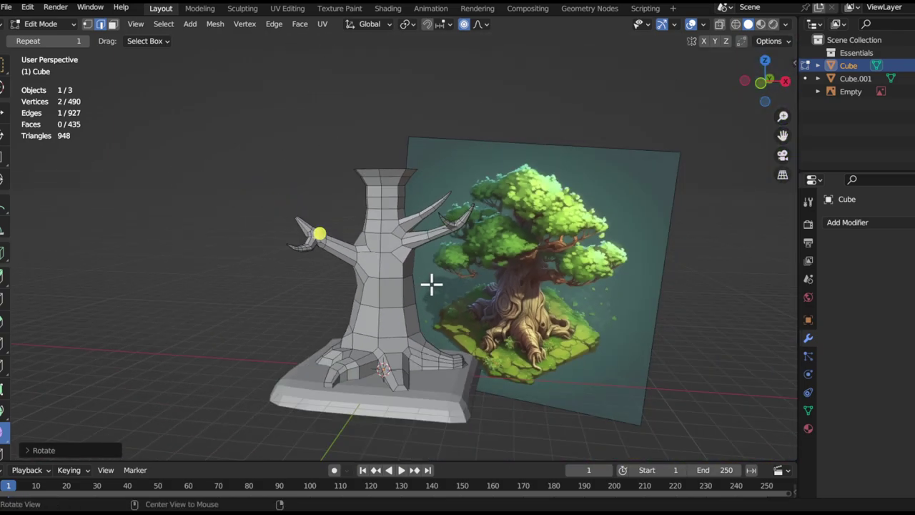
# Compare the trunk and the finished branches with the reference image from several angles
pyautogui.keyDown('ctrl'); pyautogui.moveTo(433, 283); pyautogui.dragTo(387, 299, button='middle'); pyautogui.keyUp('ctrl')
pyautogui.press('3')
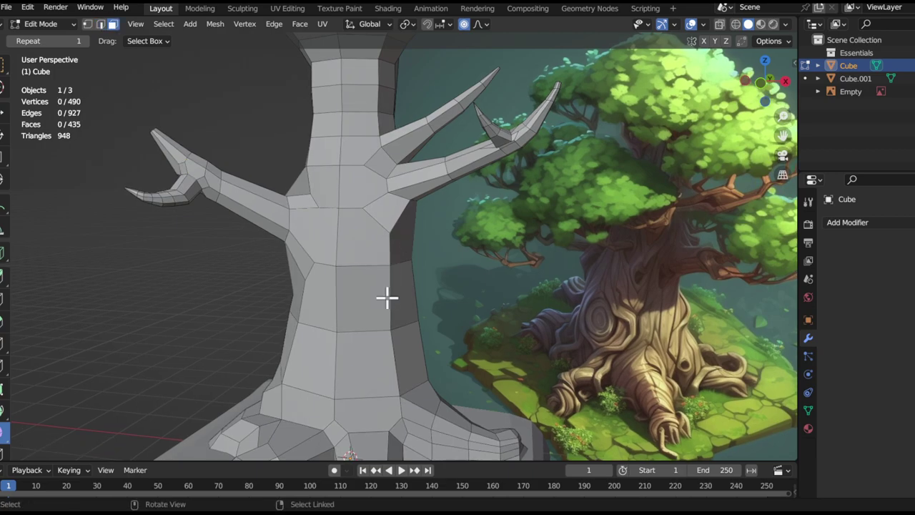
pyautogui.keyDown('ctrl'); pyautogui.moveTo(429, 231); pyautogui.dragTo(393, 319, button='middle'); pyautogui.keyUp('ctrl')
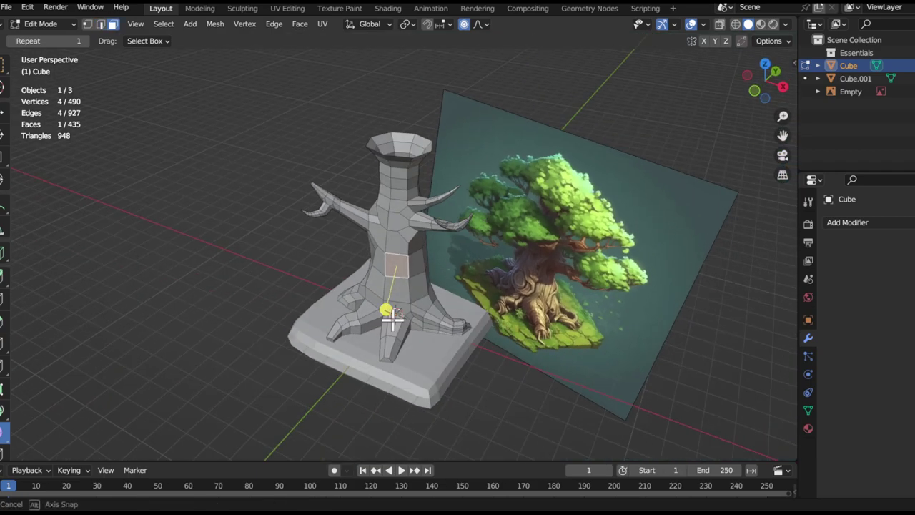
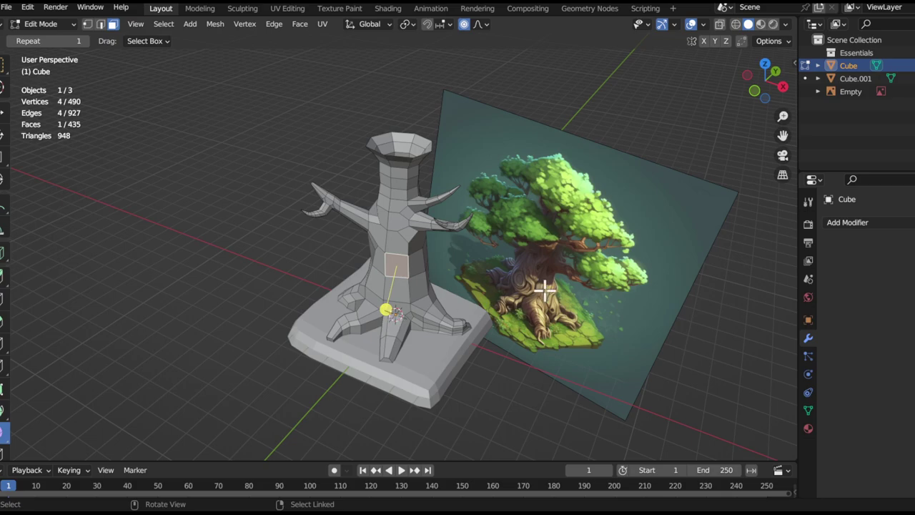
pyautogui.keyDown('ctrl'); pyautogui.keyDown('alt'); pyautogui.moveTo(418, 274); pyautogui.dragTo(468, 204); pyautogui.keyUp('alt'); pyautogui.keyUp('ctrl')
pyautogui.keyDown('alt'); pyautogui.keyDown('shift'); pyautogui.moveTo(468, 204); pyautogui.dragTo(440, 327); pyautogui.keyUp('shift'); pyautogui.keyUp('alt')
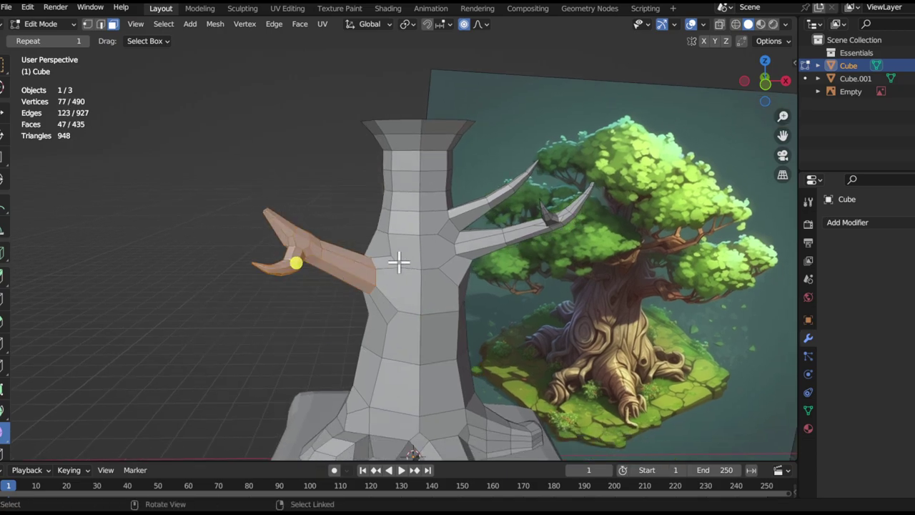
pyautogui.moveTo(411, 275)
pyautogui.mouseDown(button='middle')
pyautogui.moveTo(410, 288)
pyautogui.moveTo(398, 286)
pyautogui.mouseUp(button='middle')
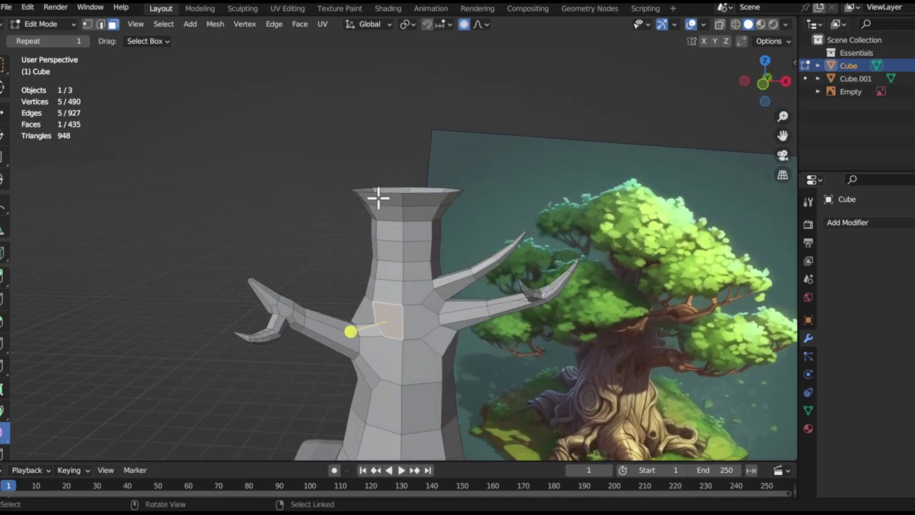
# Duplicate a single face of the tree mesh and place the copy beside the trunk, past the opposite branches
pyautogui.keyDown('alt'); pyautogui.keyDown('shift'); pyautogui.moveTo(490, 244); pyautogui.dragTo(385, 340); pyautogui.keyUp('shift'); pyautogui.keyUp('alt')
pyautogui.keyDown('alt'); pyautogui.keyDown('shift'); pyautogui.moveTo(384, 339); pyautogui.dragTo(405, 225); pyautogui.keyUp('shift'); pyautogui.keyUp('alt')
pyautogui.click(507, 263)
pyautogui.keyDown('shift'); pyautogui.moveTo(508, 263); pyautogui.dragTo(506, 284, button='middle'); pyautogui.keyUp('shift')
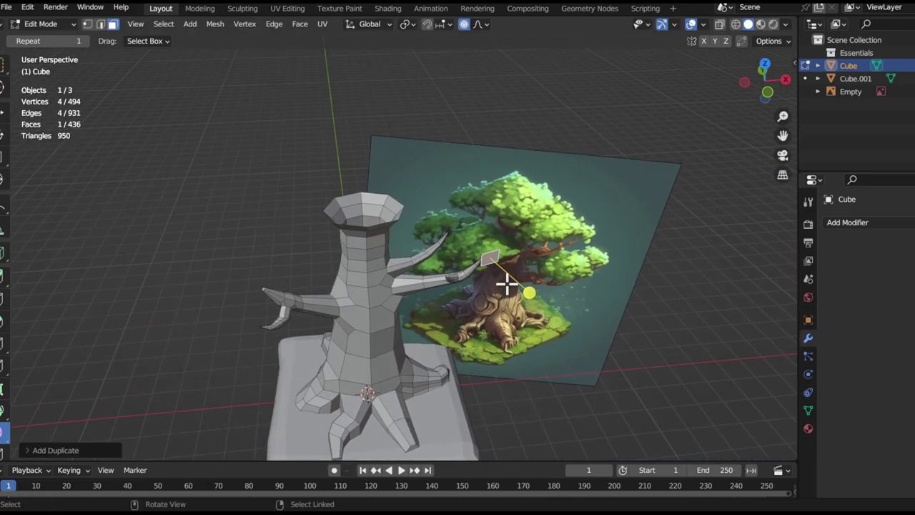
pyautogui.press('r')
pyautogui.press('x')
pyautogui.press('Return')
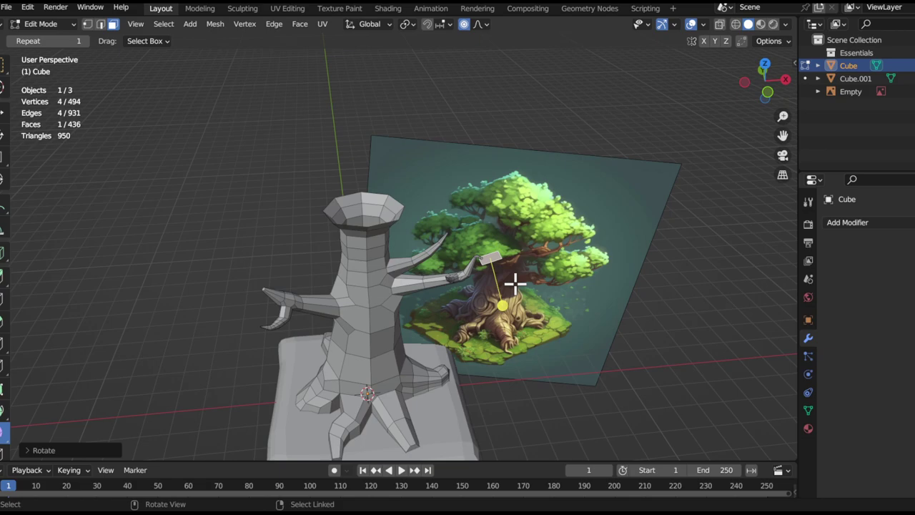
pyautogui.write('sx90')
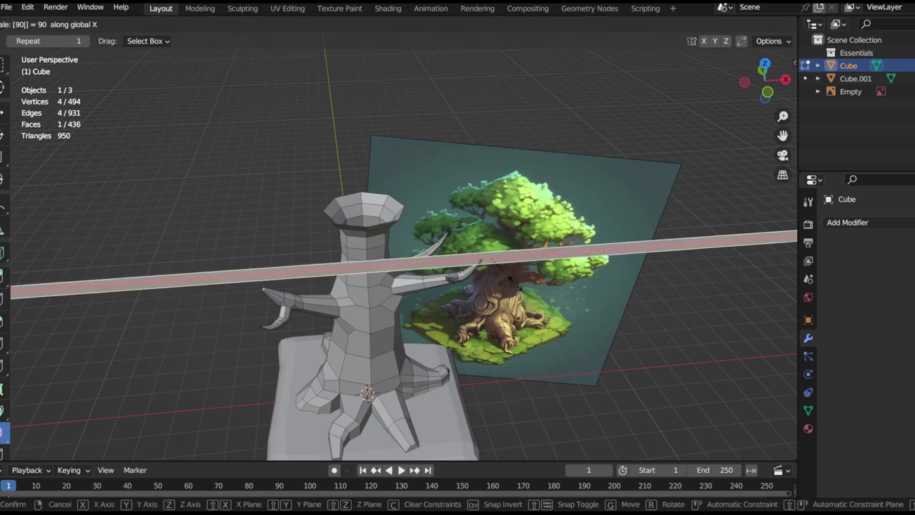
pyautogui.write('yx')
pyautogui.press('Escape')
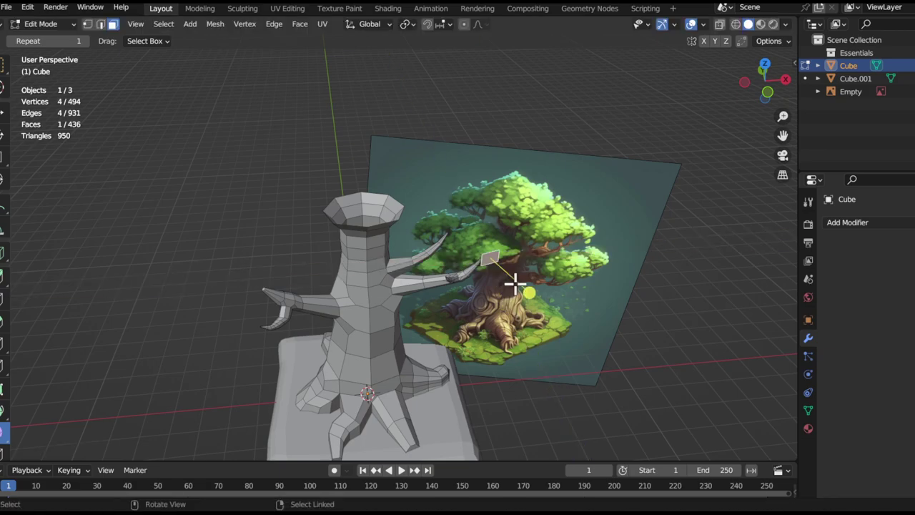
# Rotate the duplicated face 90° about X and flatten it by scaling it to 0 along Z
pyautogui.write('rx9')
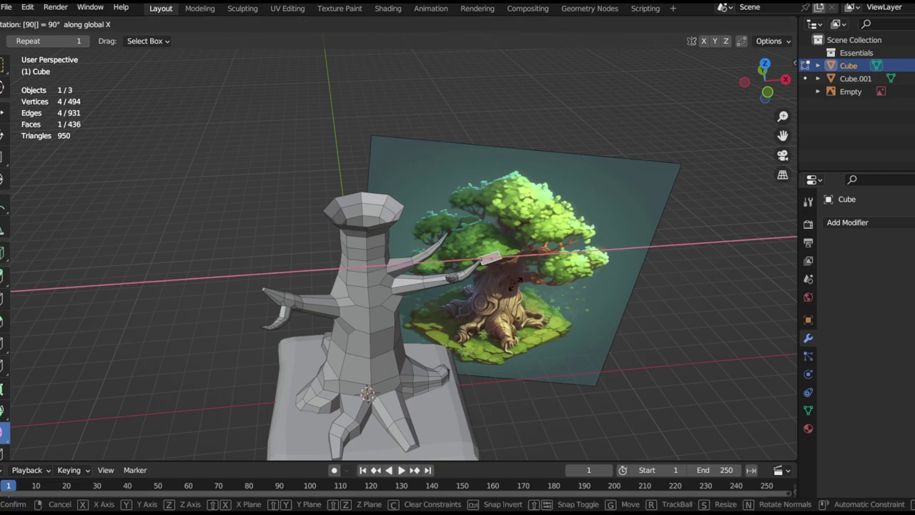
pyautogui.press('Return')
pyautogui.write('sz0')
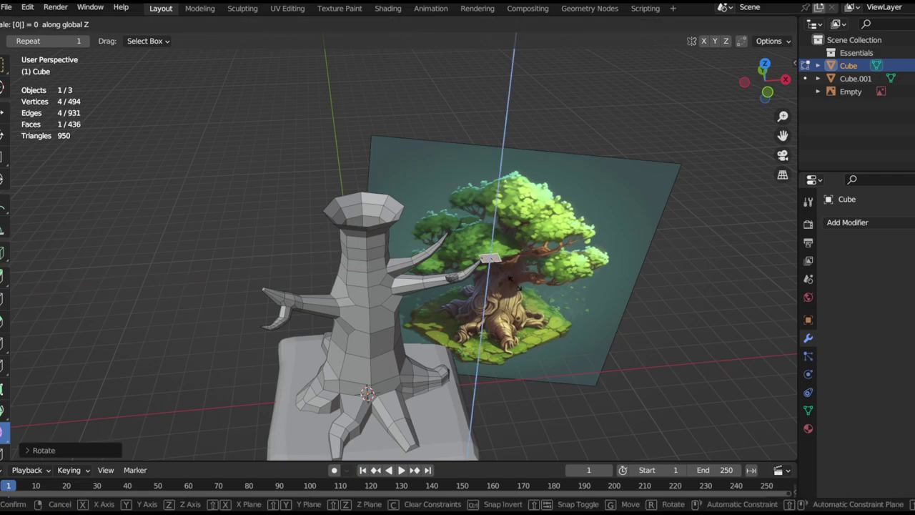
pyautogui.press('Return')
# Enlarge the flattened face and move it horizontally clear of the tree
pyautogui.press('s')
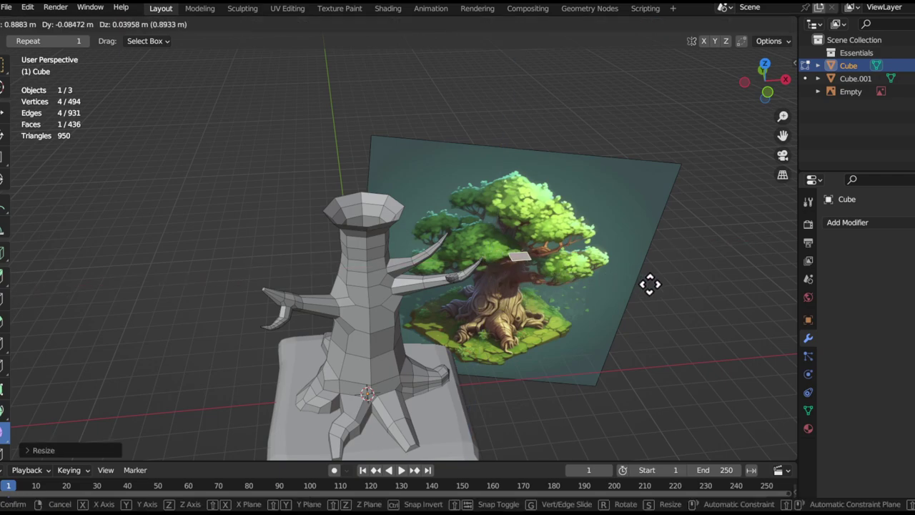
pyautogui.click(253, 371)
pyautogui.moveTo(545, 254); pyautogui.dragTo(547, 228, button='middle')
pyautogui.press('g')
pyautogui.hotkey('shift', 'z')
pyautogui.click(605, 352)
# Add two centred loop cuts crossing each other on the enlarged face
pyautogui.hotkey('ctrl', 'r')
pyautogui.click(556, 273)
pyautogui.rightClick(556, 274)
pyautogui.hotkey('ctrl', 'r')
pyautogui.click(589, 294)
pyautogui.rightClick(588, 295)
# Scale the crossing centre lines outward to round the face's outline into an octagon
pyautogui.press('1')
pyautogui.press('s')
pyautogui.click(556, 321)
pyautogui.press('s')
pyautogui.click(665, 359)
pyautogui.press('s')
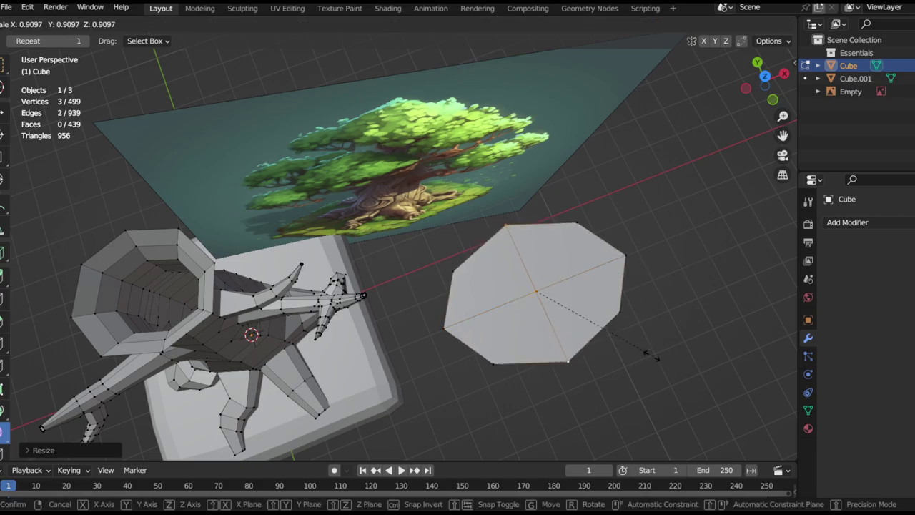
pyautogui.click(648, 357)
# Raise the octagon's centre vertex vertically to form a shallow dome
pyautogui.moveTo(577, 318); pyautogui.dragTo(565, 266, button='middle')
pyautogui.click(533, 302)
pyautogui.press('g')
pyautogui.click(632, 323)
pyautogui.moveTo(631, 323); pyautogui.dragTo(560, 329, button='middle')
pyautogui.press('g')
pyautogui.press('z')
pyautogui.click(591, 311)
# Bevel the dome's centre edge lines into a three-by-three grid of faces and adjust the middle band's width along Y
pyautogui.press('2')
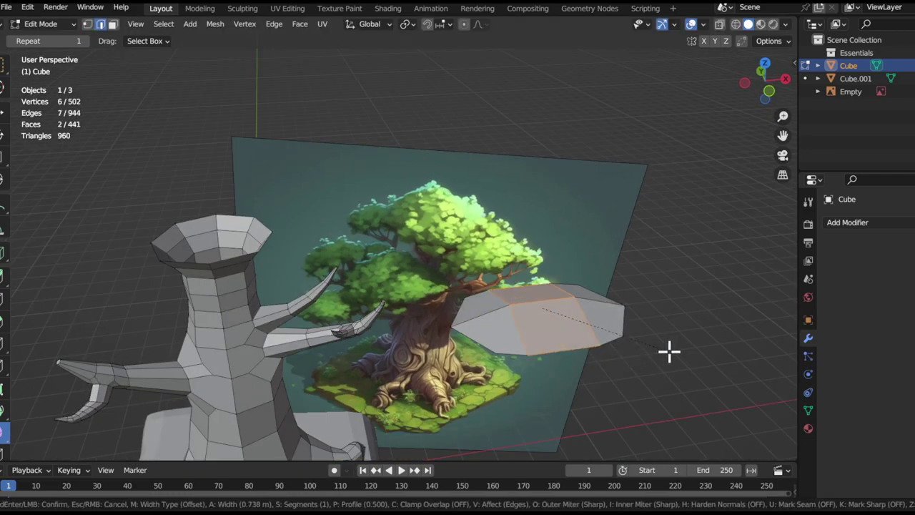
pyautogui.scroll(2, 571, 349)
pyautogui.moveTo(571, 349); pyautogui.dragTo(458, 325, button='middle')
pyautogui.hotkey('ctrl', 'b')
pyautogui.hotkey('ctrl', 'l')
pyautogui.press('s')
pyautogui.press('y')
pyautogui.click(615, 340)
# Narrow the two middle rows of faces, one along Y and the crossing one along X
pyautogui.scroll(1, 615, 341)
pyautogui.moveTo(615, 342); pyautogui.dragTo(509, 391, button='middle')
pyautogui.press('3')
pyautogui.keyDown('alt'); pyautogui.click(508, 372); pyautogui.keyUp('alt')
pyautogui.press('s')
pyautogui.press('y')
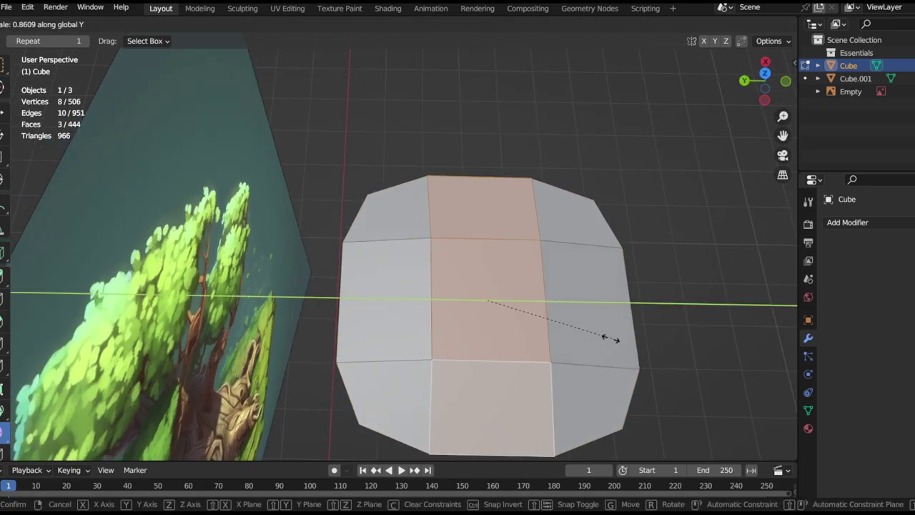
pyautogui.click(558, 310)
pyautogui.keyDown('alt'); pyautogui.click(547, 309); pyautogui.keyUp('alt')
pyautogui.press('s')
pyautogui.press('x')
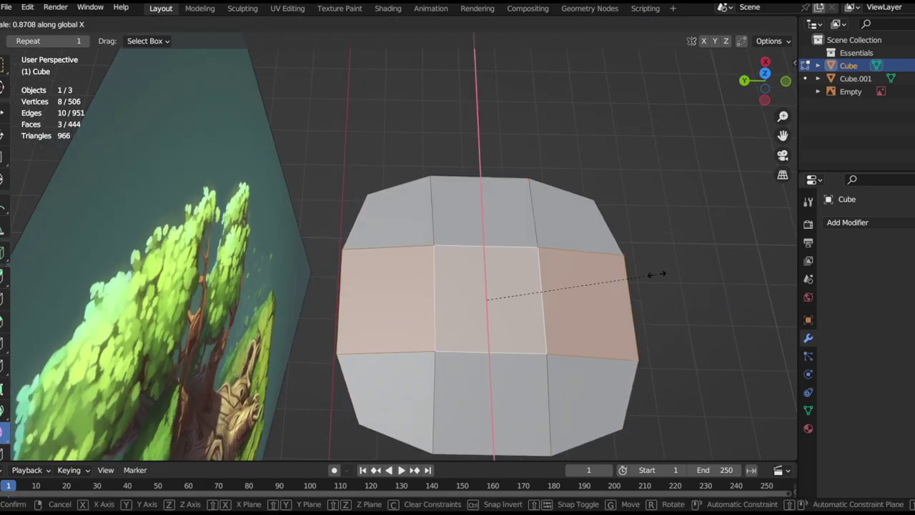
pyautogui.click(658, 275)
# Move the grid's centre face vertically to adjust the height of the dome
pyautogui.moveTo(605, 319); pyautogui.dragTo(446, 258, button='middle')
pyautogui.click(413, 311)
pyautogui.press('g')
pyautogui.press('z')
pyautogui.click(477, 253)
# Select the four corner vertices of the dome and lower them along Z
pyautogui.scroll(-2, 458, 297)
pyautogui.moveTo(430, 321); pyautogui.dragTo(546, 367, button='middle')
pyautogui.click(280, 393)
pyautogui.moveTo(288, 404); pyautogui.dragTo(573, 282, button='middle')
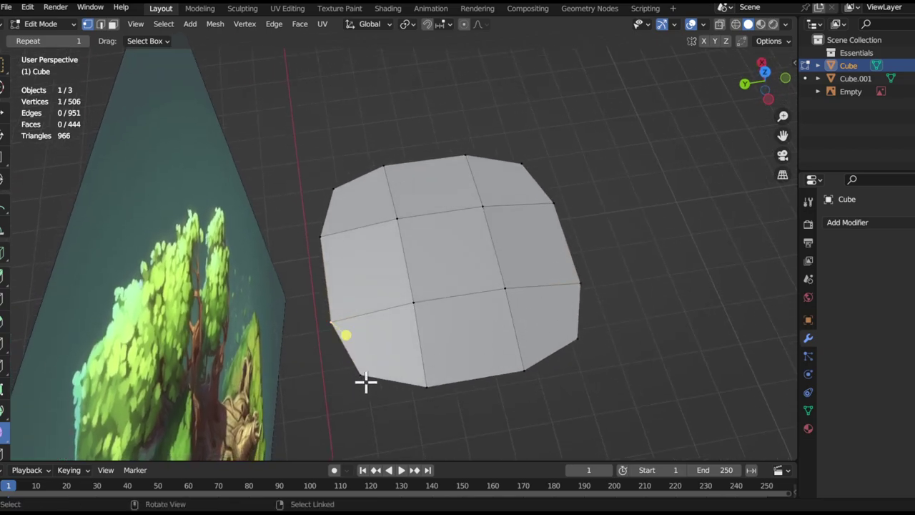
pyautogui.keyDown('shift'); pyautogui.moveTo(529, 159); pyautogui.dragTo(547, 233, button='middle'); pyautogui.keyUp('shift')
pyautogui.keyDown('shift'); pyautogui.click(547, 233); pyautogui.keyUp('shift')
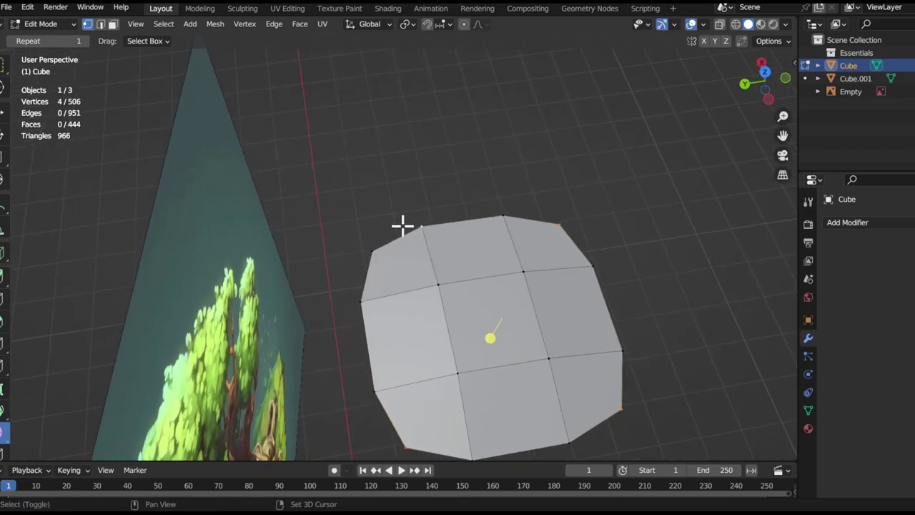
pyautogui.keyDown('shift'); pyautogui.click(361, 243); pyautogui.keyUp('shift')
pyautogui.moveTo(532, 285); pyautogui.dragTo(510, 241, button='middle')
pyautogui.press('g')
pyautogui.press('z')
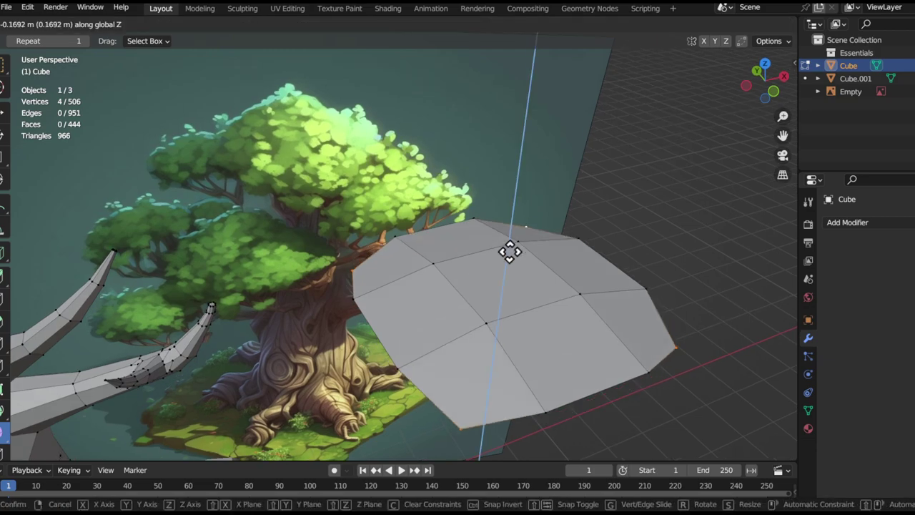
pyautogui.click(512, 259)
pyautogui.moveTo(513, 286)
pyautogui.mouseDown(button='middle')
pyautogui.moveTo(470, 245)
pyautogui.moveTo(487, 300)
pyautogui.moveTo(521, 291)
pyautogui.mouseUp(button='middle')
pyautogui.press('g')
pyautogui.press('z')
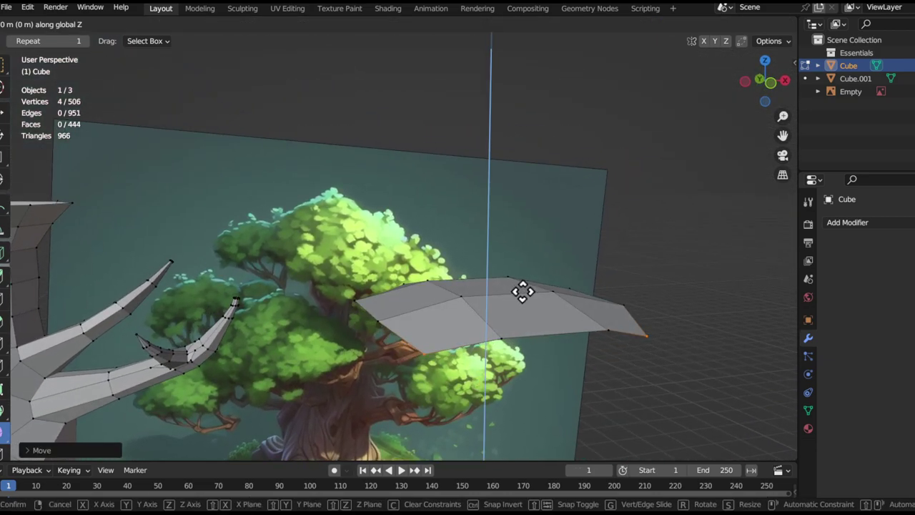
pyautogui.click(494, 324)
# Select the dome's eight remaining rim vertices and lower them along Z
pyautogui.scroll(1, 433, 282)
pyautogui.moveTo(433, 282); pyautogui.dragTo(477, 427, button='middle')
pyautogui.click(541, 340)
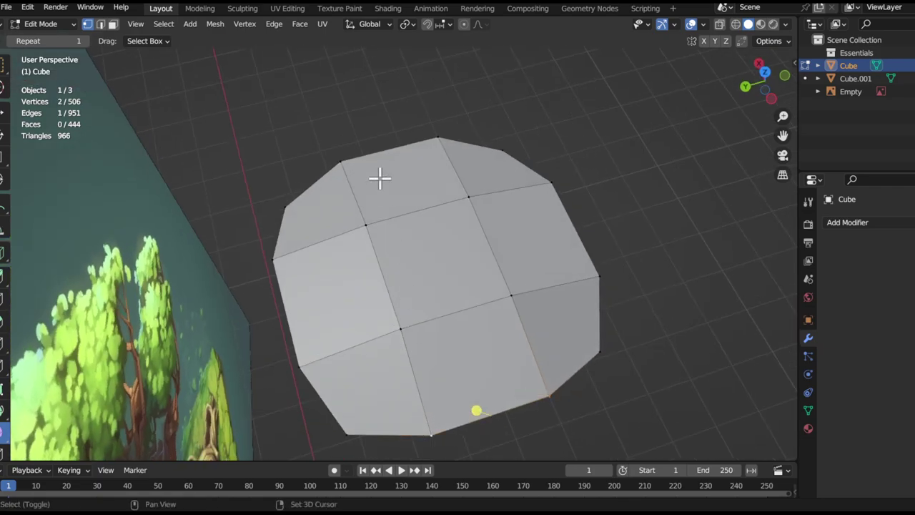
pyautogui.moveTo(442, 190); pyautogui.dragTo(565, 291, button='middle')
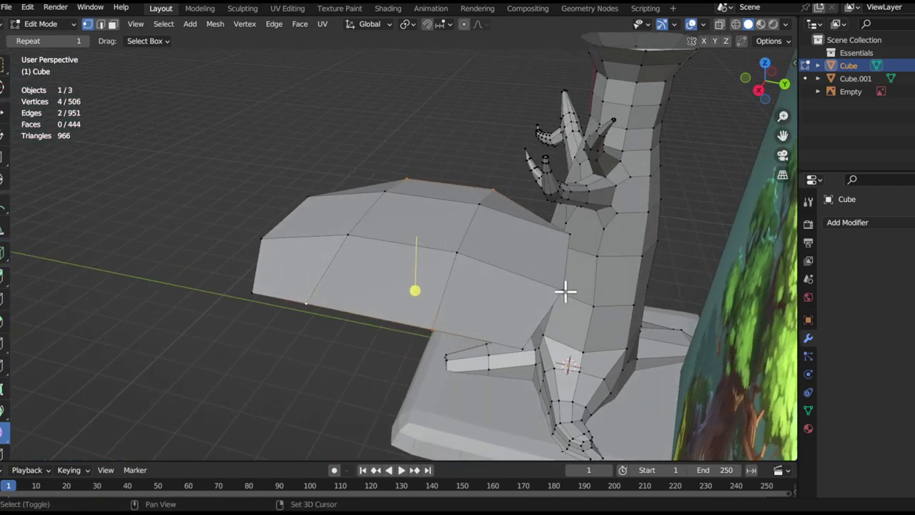
pyautogui.moveTo(513, 269); pyautogui.dragTo(363, 313, button='middle')
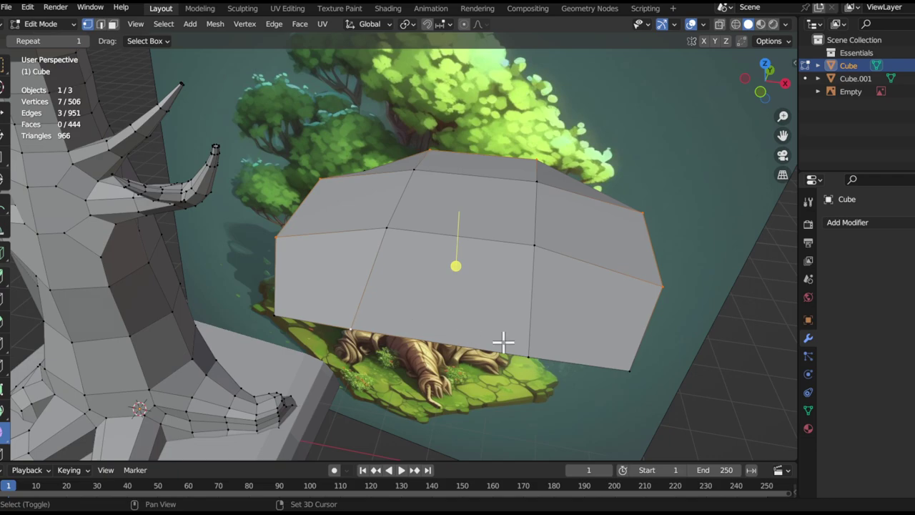
pyautogui.keyDown('shift'); pyautogui.click(534, 345); pyautogui.keyUp('shift')
pyautogui.moveTo(534, 345); pyautogui.dragTo(522, 280, button='middle')
pyautogui.press('g')
pyautogui.press('z')
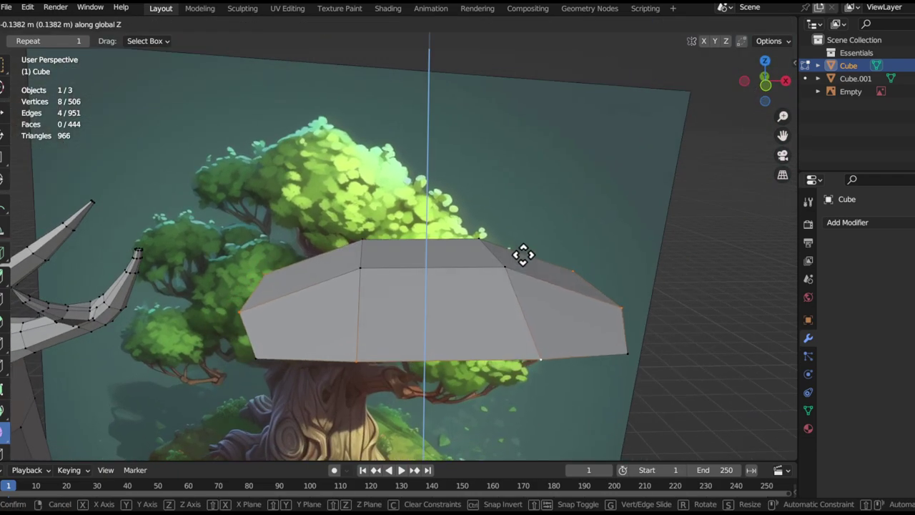
pyautogui.click(521, 244)
# Scale up the top centre face of the dome slightly
pyautogui.keyDown('ctrl'); pyautogui.keyDown('alt'); pyautogui.moveTo(521, 247); pyautogui.dragTo(452, 327); pyautogui.keyUp('alt'); pyautogui.keyUp('ctrl')
pyautogui.keyDown('alt'); pyautogui.moveTo(439, 293); pyautogui.dragTo(476, 280); pyautogui.keyUp('alt')
pyautogui.keyDown('alt'); pyautogui.moveTo(465, 279); pyautogui.dragTo(484, 281); pyautogui.keyUp('alt')
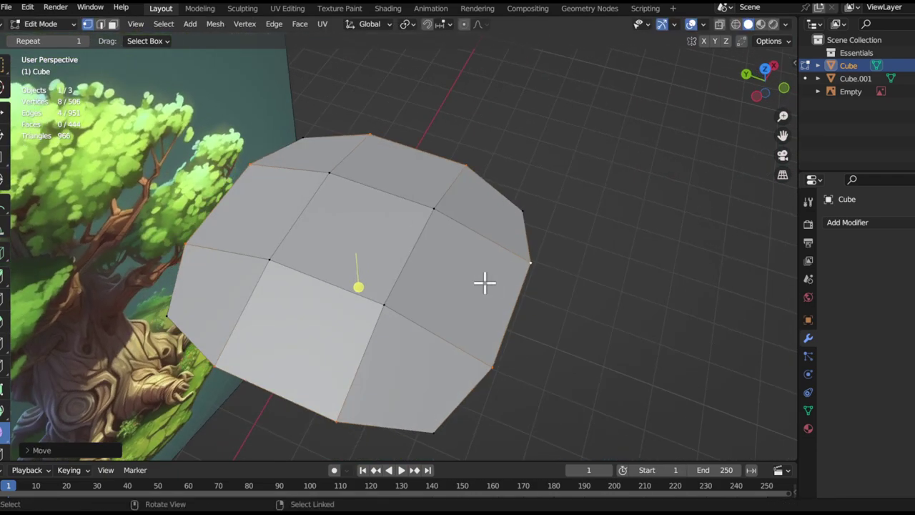
pyautogui.press('3')
pyautogui.click(411, 233)
pyautogui.moveTo(411, 232); pyautogui.dragTo(559, 288, button='middle')
pyautogui.press('s')
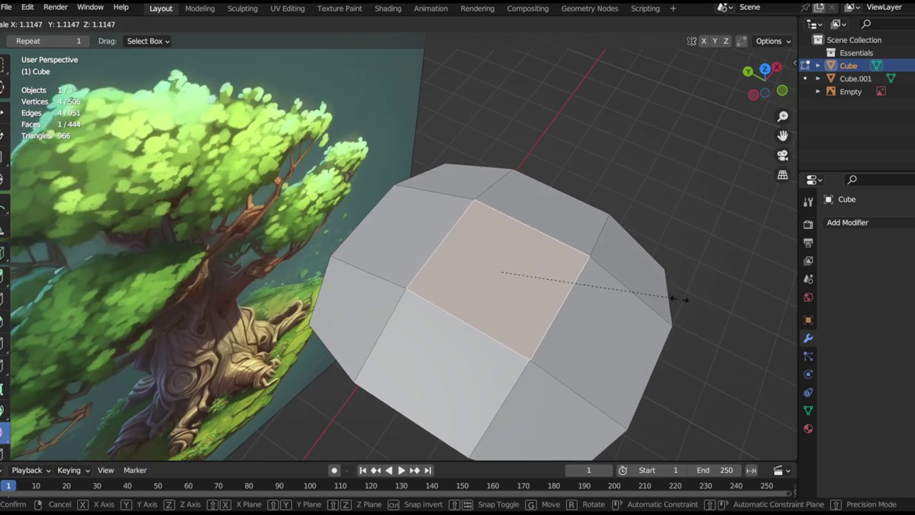
pyautogui.click(657, 300)
# Reposition the middle rim edges on each side of the dome to round its outline
pyautogui.moveTo(656, 301); pyautogui.dragTo(542, 303, button='middle')
pyautogui.keyDown('ctrl'); pyautogui.moveTo(541, 303); pyautogui.dragTo(547, 256, button='middle'); pyautogui.keyUp('ctrl')
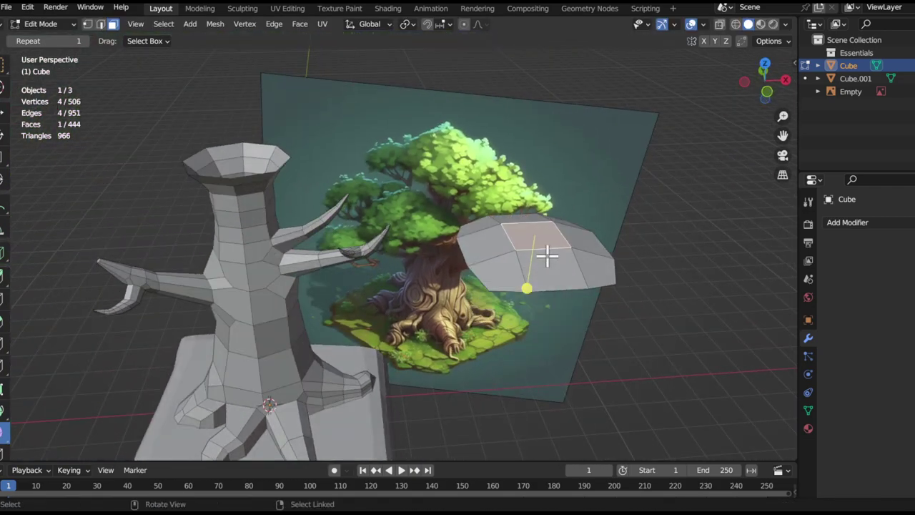
pyautogui.click(458, 252)
pyautogui.moveTo(458, 252); pyautogui.dragTo(478, 266, button='middle')
pyautogui.keyDown('alt'); pyautogui.moveTo(477, 246); pyautogui.dragTo(590, 271); pyautogui.keyUp('alt')
pyautogui.press('g')
pyautogui.click(584, 274)
pyautogui.click(609, 203)
pyautogui.keyDown('alt'); pyautogui.moveTo(609, 203); pyautogui.dragTo(576, 275); pyautogui.keyUp('alt')
pyautogui.press('g')
pyautogui.click(625, 282)
pyautogui.click(503, 173)
pyautogui.keyDown('alt'); pyautogui.moveTo(503, 173); pyautogui.dragTo(688, 239); pyautogui.keyUp('alt')
pyautogui.press('g')
pyautogui.click(652, 244)
pyautogui.click(647, 278)
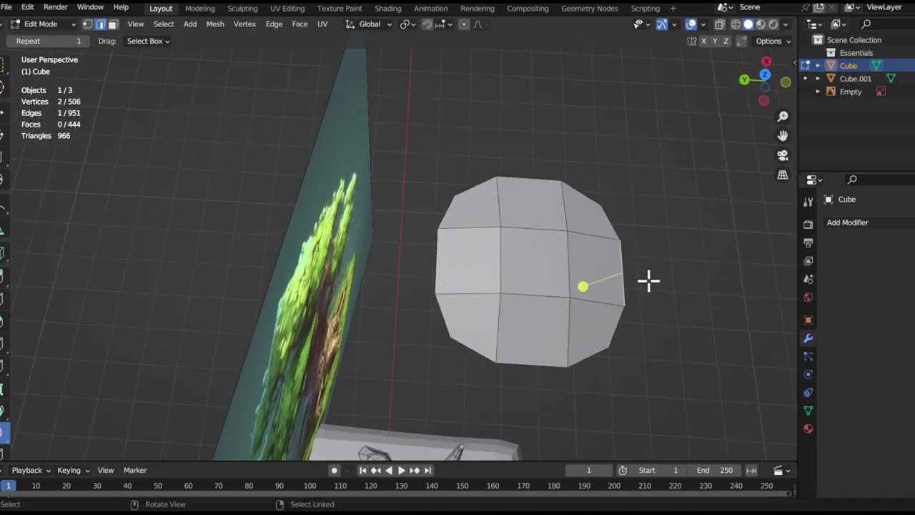
pyautogui.press('g')
pyautogui.click(629, 283)
# Select the whole dome, move it to the top of the trunk, resize it, and adjust its height along Z
pyautogui.moveTo(632, 284); pyautogui.dragTo(615, 221, button='middle')
pyautogui.press('l')
pyautogui.press('g')
pyautogui.click(376, 232)
pyautogui.press('s')
pyautogui.click(473, 253)
pyautogui.keyDown('alt'); pyautogui.moveTo(474, 254); pyautogui.dragTo(547, 258); pyautogui.keyUp('alt')
pyautogui.press('s')
pyautogui.press('z')
pyautogui.click(571, 268)
# Centre the canopy dome over the trunk's flared top and scale it to overhang the trunk
pyautogui.moveTo(572, 268); pyautogui.dragTo(588, 246, button='middle')
pyautogui.press('g')
pyautogui.click(514, 233)
pyautogui.moveTo(449, 224); pyautogui.dragTo(403, 265, button='middle')
pyautogui.press('g')
pyautogui.hotkey('shift', 'z')
pyautogui.click(448, 237)
pyautogui.moveTo(448, 238); pyautogui.dragTo(564, 267, button='middle')
pyautogui.moveTo(509, 277); pyautogui.dragTo(449, 249, button='middle')
pyautogui.press('s')
pyautogui.click(577, 265)
pyautogui.moveTo(524, 251); pyautogui.dragTo(406, 227, button='middle')
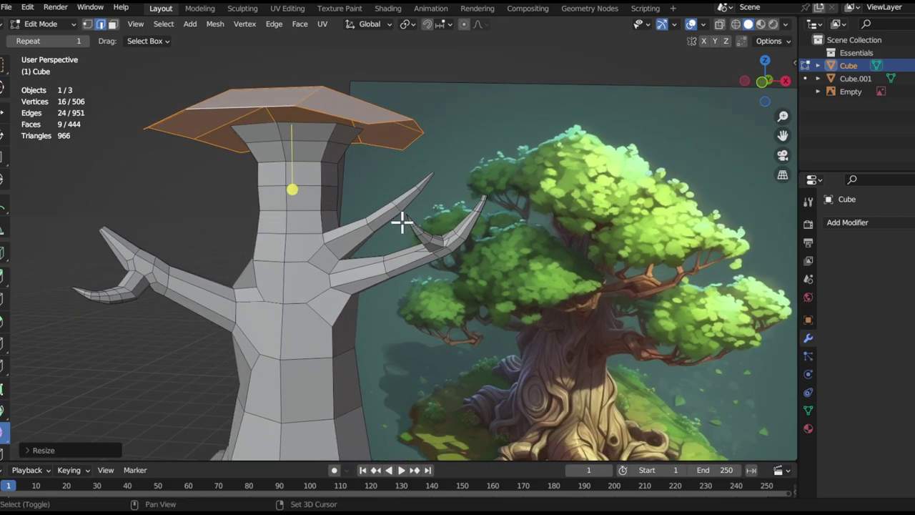
# Duplicate the canopy dome and place a smaller copy lower down, at the paired branches
pyautogui.hotkey('shift', 'd')
pyautogui.moveTo(548, 307); pyautogui.dragTo(501, 300, button='middle')
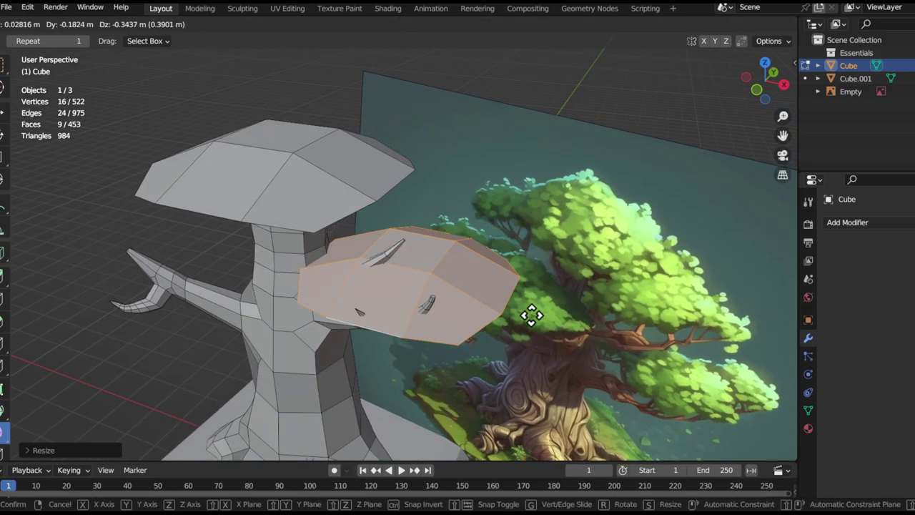
pyautogui.press('z')
pyautogui.click(480, 352)
pyautogui.moveTo(480, 351); pyautogui.dragTo(582, 300, button='middle')
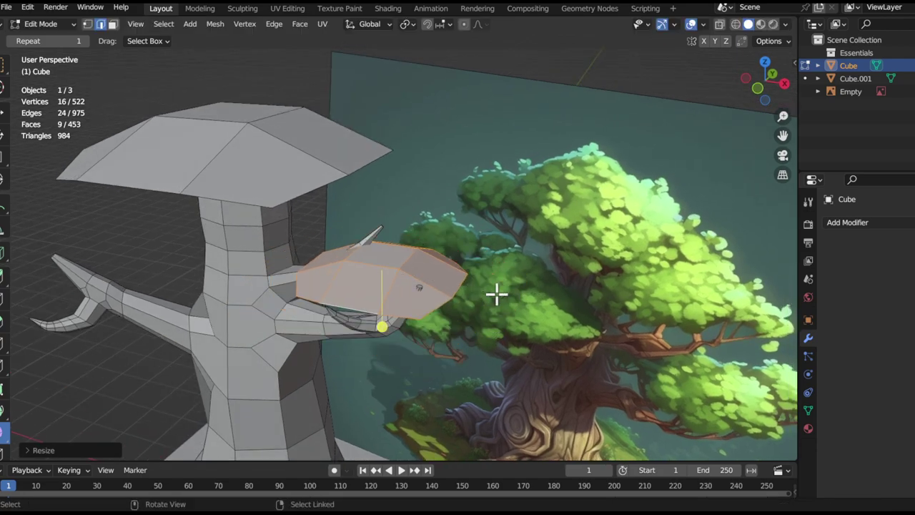
# Shift the smaller canopy copy horizontally over the forked branch and refine its size and position
pyautogui.press('g')
pyautogui.hotkey('shift', 'z')
pyautogui.click(462, 341)
pyautogui.press('s')
pyautogui.click(525, 335)
pyautogui.press('g')
pyautogui.click(513, 343)
pyautogui.press('s')
pyautogui.click(488, 345)
pyautogui.moveTo(489, 346); pyautogui.dragTo(439, 341, button='middle')
# Duplicate the small canopy and place the copy slightly higher over the paired branches, overlapping the first one
pyautogui.press('g')
pyautogui.click(511, 313)
pyautogui.press('g')
pyautogui.click(390, 373)
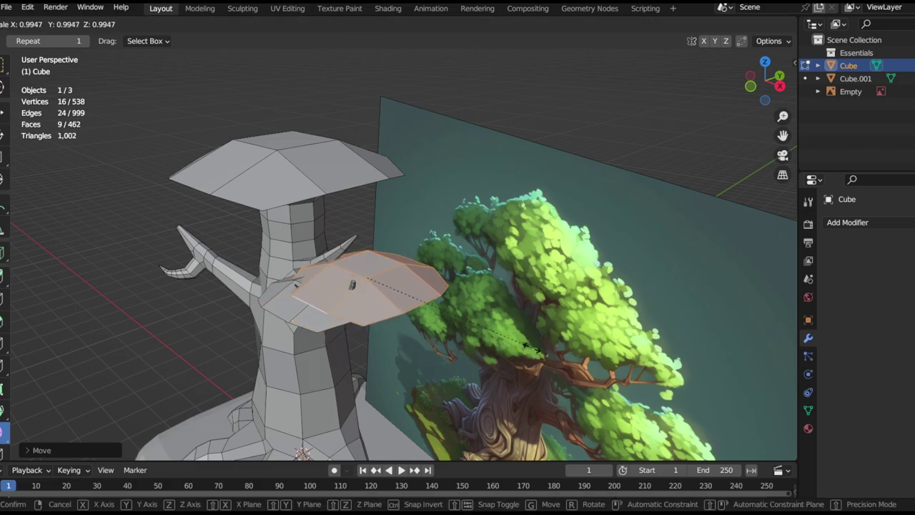
pyautogui.click(514, 253)
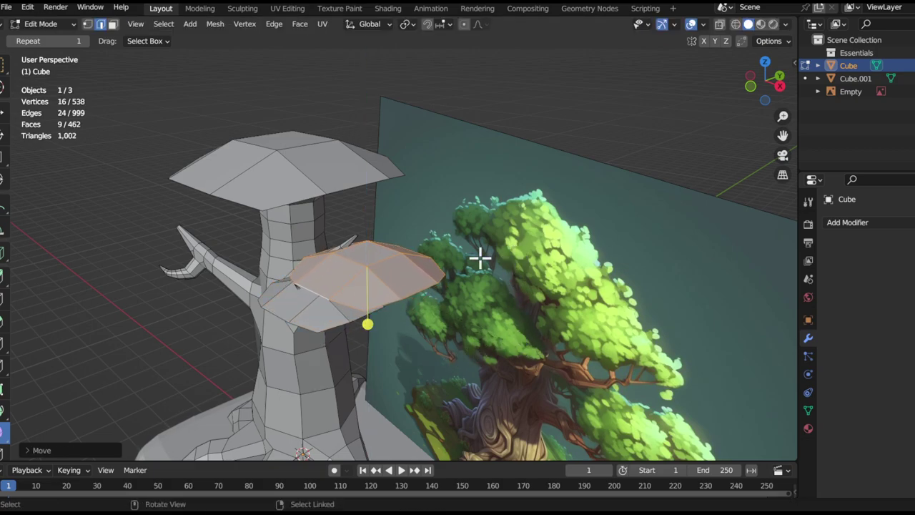
pyautogui.moveTo(423, 265); pyautogui.dragTo(401, 297, button='middle')
pyautogui.press('g')
pyautogui.hotkey('shift', 'z')
pyautogui.click(402, 337)
pyautogui.moveTo(395, 329); pyautogui.dragTo(491, 253, button='middle')
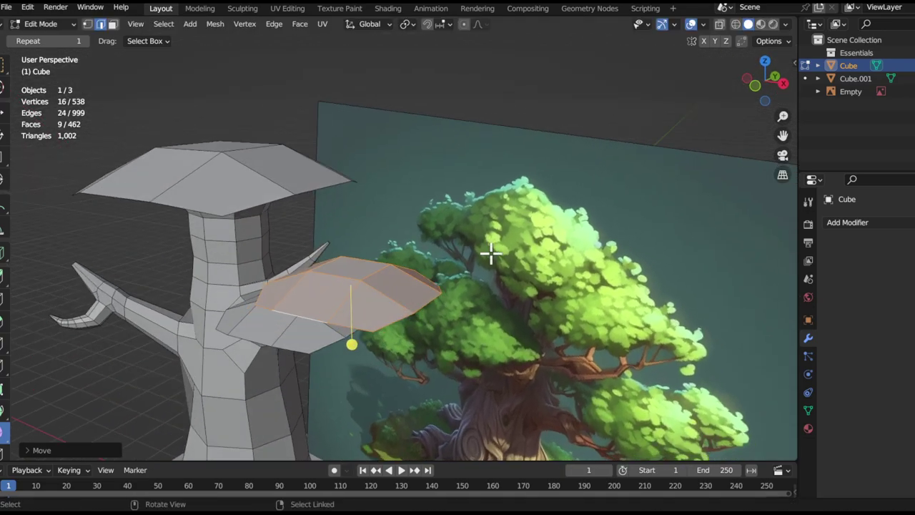
# Adjust the upper canopy copy over the paired branches by moving it along the Y and Z axes
pyautogui.click(513, 282)
pyautogui.scroll(3, 514, 282)
pyautogui.moveTo(514, 283); pyautogui.dragTo(514, 337, button='middle')
pyautogui.press('g')
pyautogui.press('y')
pyautogui.click(593, 364)
pyautogui.moveTo(593, 364); pyautogui.dragTo(494, 339, button='middle')
pyautogui.press('g')
pyautogui.press('z')
pyautogui.click(590, 354)
# Duplicate the small canopy, place the copy over the curled branch on the opposite side of the trunk, and adjust its size
pyautogui.keyDown('shift'); pyautogui.moveTo(558, 336); pyautogui.dragTo(696, 303, button='middle'); pyautogui.keyUp('shift')
pyautogui.hotkey('shift', 'd')
pyautogui.click(366, 347)
pyautogui.moveTo(365, 348); pyautogui.dragTo(343, 245, button='middle')
pyautogui.press('s')
pyautogui.click(490, 292)
pyautogui.press('g')
pyautogui.click(294, 259)
# Place another canopy copy in front of the curled branch's canopy and rotate it around the Z axis
pyautogui.moveTo(294, 258); pyautogui.dragTo(422, 302, button='middle')
pyautogui.click(386, 327)
pyautogui.click(497, 378)
pyautogui.press('r')
pyautogui.press('z')
pyautogui.click(472, 245)
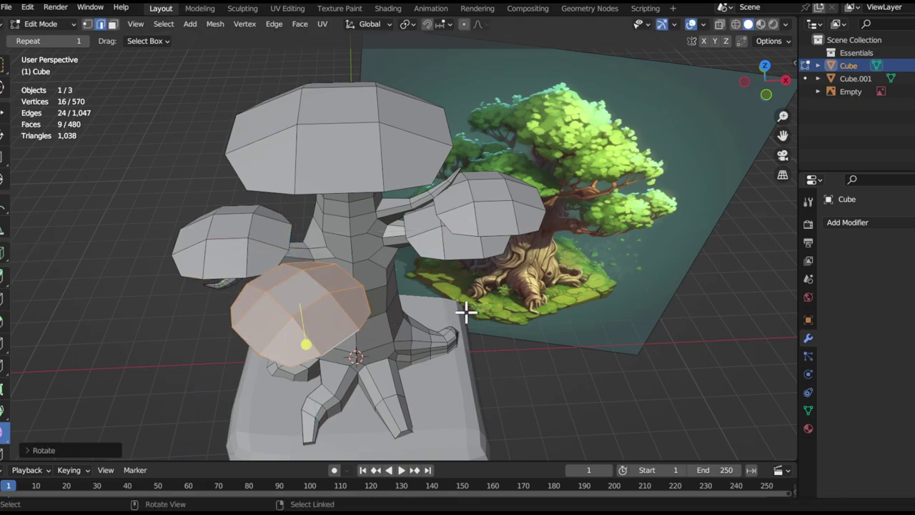
# Shift the rotated canopy copy horizontally and reposition it beside the trunk, close to the curled branch's canopy
pyautogui.press('g')
pyautogui.hotkey('shift', 'z')
pyautogui.click(494, 290)
pyautogui.scroll(2, 454, 284)
pyautogui.moveTo(422, 267); pyautogui.dragTo(401, 246, button='middle')
pyautogui.press('g')
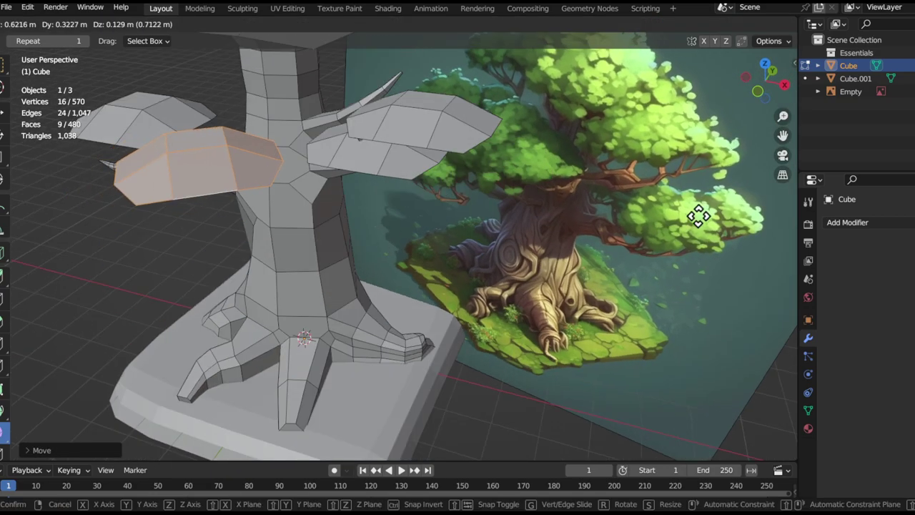
pyautogui.click(698, 219)
# Scale the front canopy copy and move it so it overlaps the neighbouring canopy in front of the trunk
pyautogui.keyDown('shift'); pyautogui.moveTo(458, 205); pyautogui.dragTo(506, 260, button='middle'); pyautogui.keyUp('shift')
pyautogui.press('s')
pyautogui.click(516, 260)
pyautogui.press('g')
pyautogui.click(509, 260)
pyautogui.moveTo(352, 192); pyautogui.dragTo(379, 213, button='middle')
pyautogui.press('g')
pyautogui.click(415, 164)
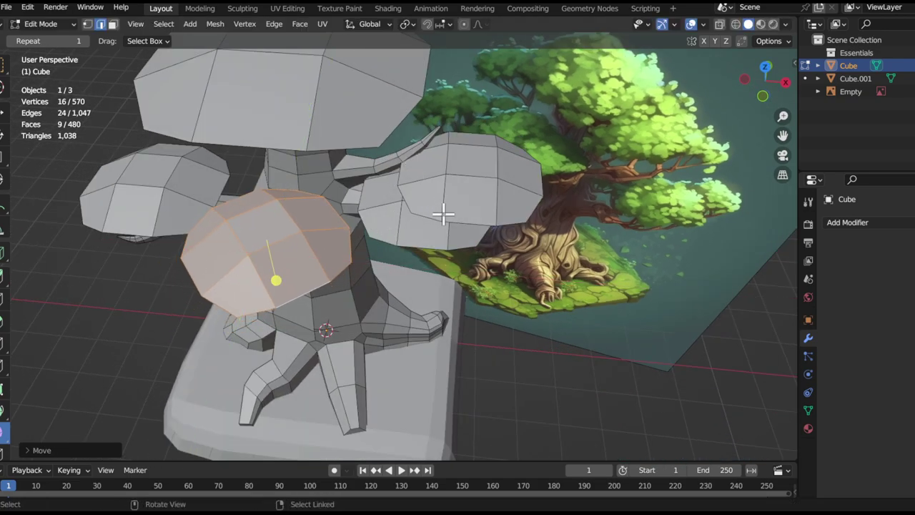
# Refine the front canopy's size and fit its height and position over the curled branch
pyautogui.press('s')
pyautogui.click(462, 227)
pyautogui.moveTo(462, 226); pyautogui.dragTo(343, 190, button='middle')
pyautogui.press('g')
pyautogui.click(369, 204)
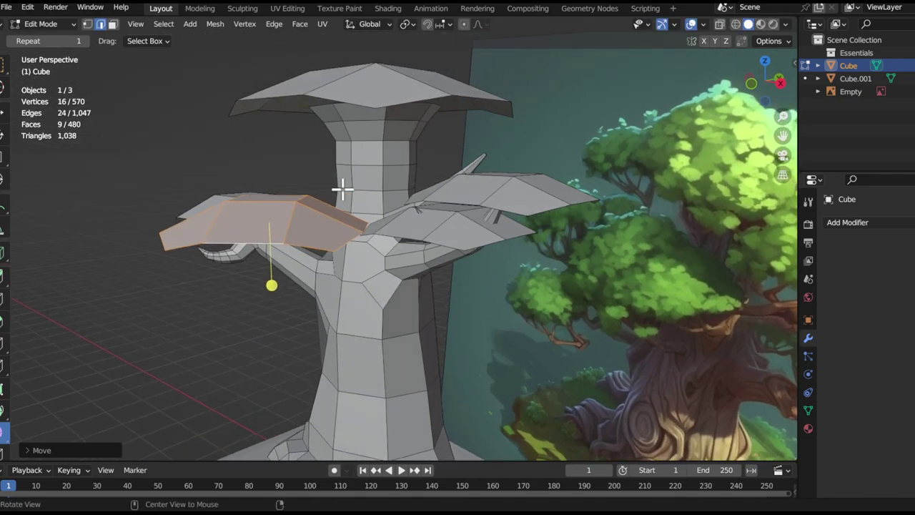
pyautogui.press('g')
pyautogui.click(384, 299)
pyautogui.press('g')
pyautogui.click(388, 281)
# Select both overlapping canopies on the curled branch's side and switch to the right orthographic view
pyautogui.moveTo(389, 281); pyautogui.dragTo(266, 224, button='middle')
pyautogui.press('l')
pyautogui.press('KP_3')
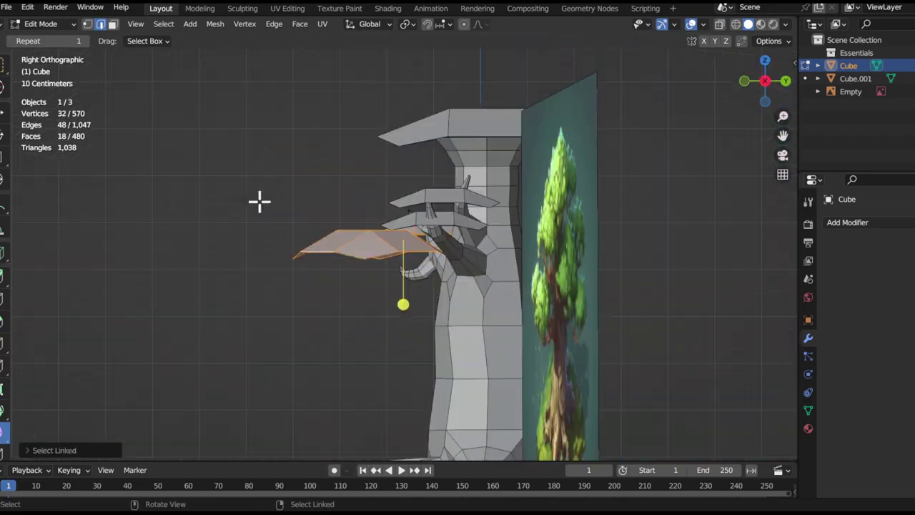
# Rotate the small left foliage canopy of the tree about the Z axis
pyautogui.moveTo(388, 229)
pyautogui.mouseDown(button='middle')
pyautogui.moveTo(439, 224)
pyautogui.moveTo(398, 241)
pyautogui.mouseUp(button='middle')
pyautogui.click(398, 242)
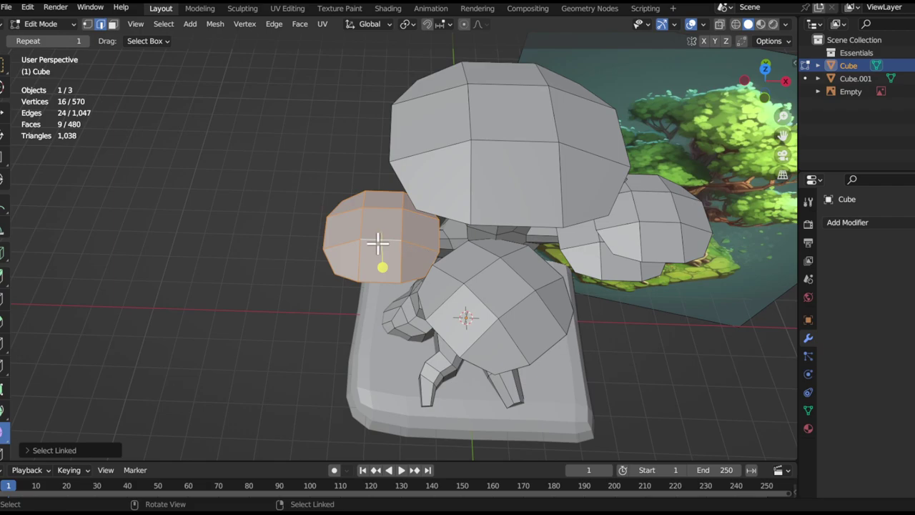
pyautogui.press('z')
pyautogui.click(543, 205)
# Select the whole upper canopy on the tree's right side and rotate it about the Z axis
pyautogui.keyDown('shift'); pyautogui.moveTo(445, 264); pyautogui.dragTo(349, 288, button='middle'); pyautogui.keyUp('shift')
pyautogui.click(512, 281)
pyautogui.press('l')
pyautogui.press('r')
pyautogui.press('z')
pyautogui.click(652, 323)
pyautogui.keyDown('shift'); pyautogui.moveTo(536, 311); pyautogui.dragTo(534, 313, button='middle'); pyautogui.keyUp('shift')
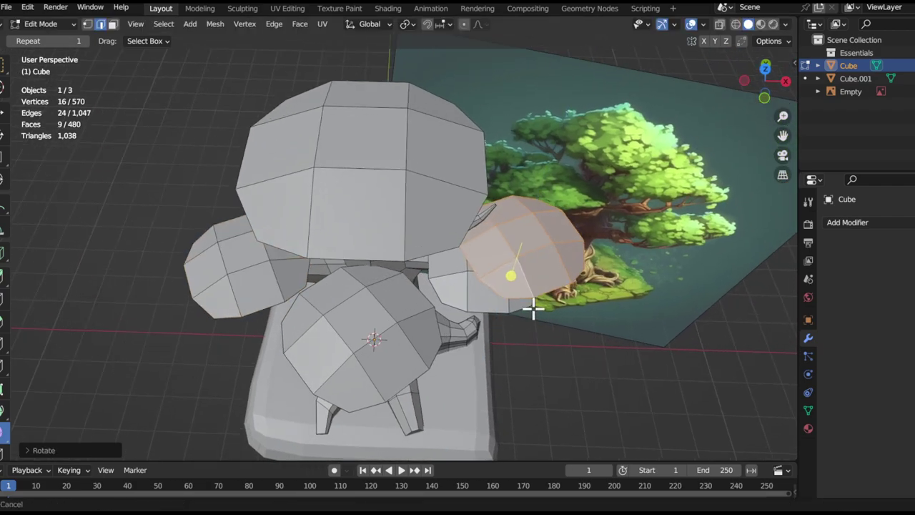
# Select the lower canopy on the tree's right side and rotate it about the Z axis, redoing the first attempt
pyautogui.scroll(2, 533, 313)
pyautogui.press('l')
pyautogui.press('r')
pyautogui.press('z')
pyautogui.click(617, 348)
pyautogui.hotkey('ctrl', 'z')
pyautogui.press('r')
pyautogui.press('z')
pyautogui.click(577, 338)
# Rotate the large top canopy of the tree about the Z axis, replacing the first rotation with a finer one
pyautogui.keyDown('shift'); pyautogui.moveTo(427, 234); pyautogui.dragTo(465, 294, button='middle'); pyautogui.keyUp('shift')
pyautogui.press('r')
pyautogui.press('z')
pyautogui.click(613, 273)
pyautogui.hotkey('ctrl', 'z')
pyautogui.press('r')
pyautogui.press('z')
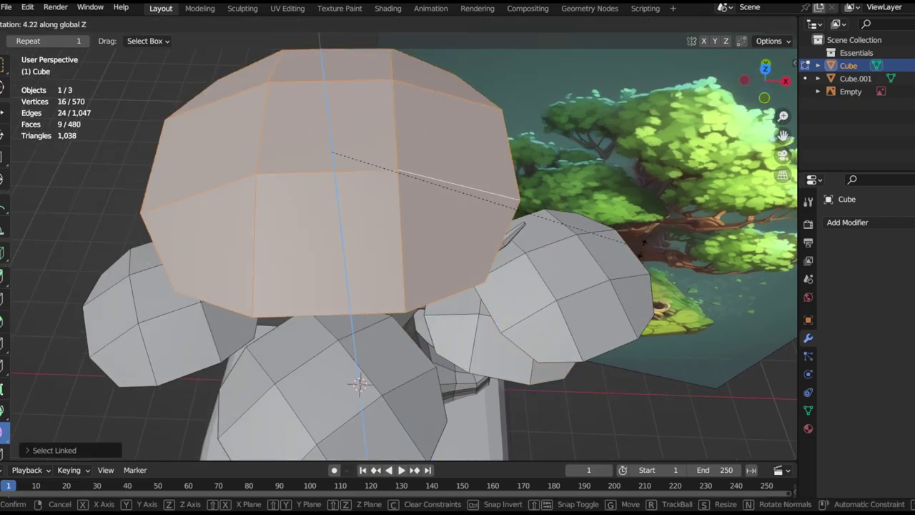
pyautogui.click(604, 248)
# Duplicate the small left canopy with all its linked faces and place the copy below the original
pyautogui.scroll(-4, 503, 327)
pyautogui.keyDown('alt'); pyautogui.moveTo(503, 329); pyautogui.dragTo(474, 273); pyautogui.keyUp('alt')
pyautogui.moveTo(402, 266); pyautogui.dragTo(351, 233, button='middle')
pyautogui.scroll(2, 358, 223)
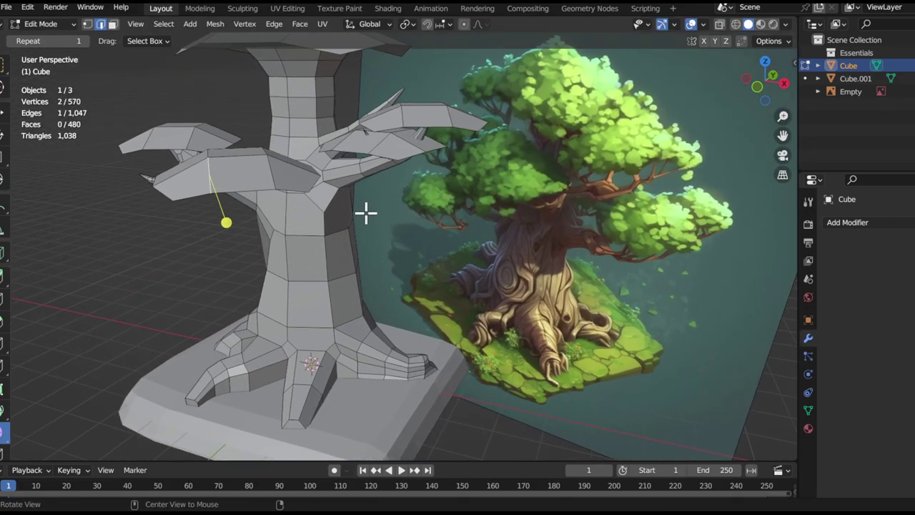
pyautogui.moveTo(220, 193); pyautogui.dragTo(388, 173, button='middle')
pyautogui.hotkey('ctrl', 'l')
pyautogui.moveTo(321, 135); pyautogui.dragTo(570, 309, button='middle')
pyautogui.click(517, 353)
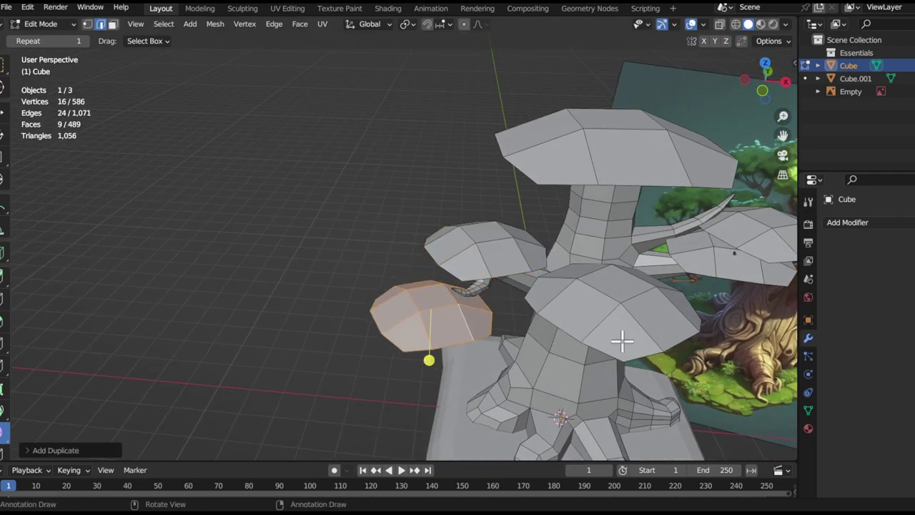
# Scale the duplicated canopy down and move it toward the small lower branch
pyautogui.press('s')
pyautogui.click(542, 334)
pyautogui.press('g')
pyautogui.click(543, 318)
# Rotate the small duplicated canopy and move it until it sits on the tip of the lower branch
pyautogui.moveTo(497, 285); pyautogui.dragTo(519, 253, button='middle')
pyautogui.scroll(2, 543, 282)
pyautogui.press('r')
pyautogui.click(551, 298)
pyautogui.press('g')
pyautogui.click(532, 301)
pyautogui.press('g')
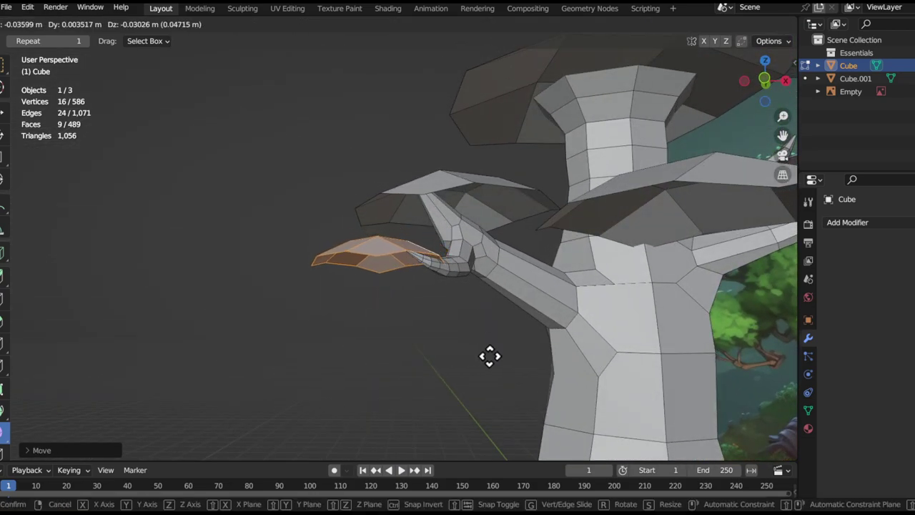
pyautogui.click(490, 355)
pyautogui.moveTo(460, 290); pyautogui.dragTo(555, 276, button='middle')
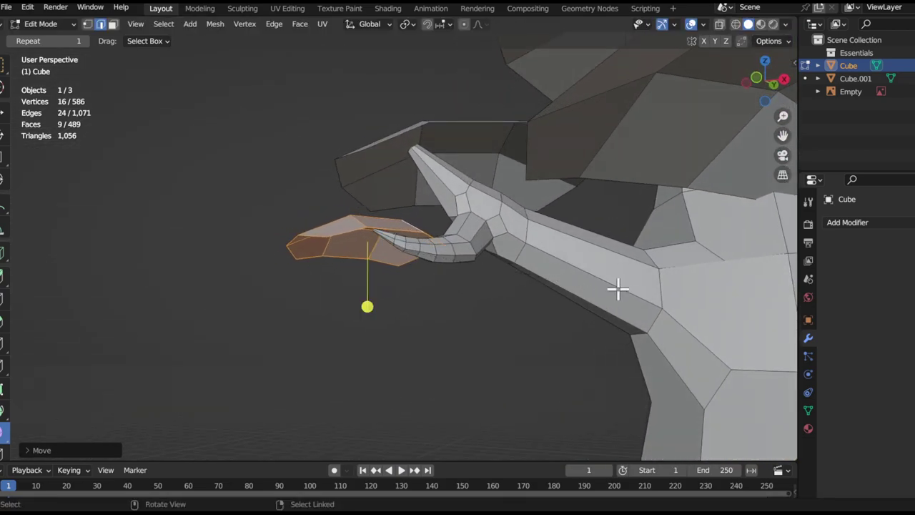
pyautogui.scroll(-5, 618, 290)
pyautogui.moveTo(482, 314); pyautogui.dragTo(284, 231, button='middle')
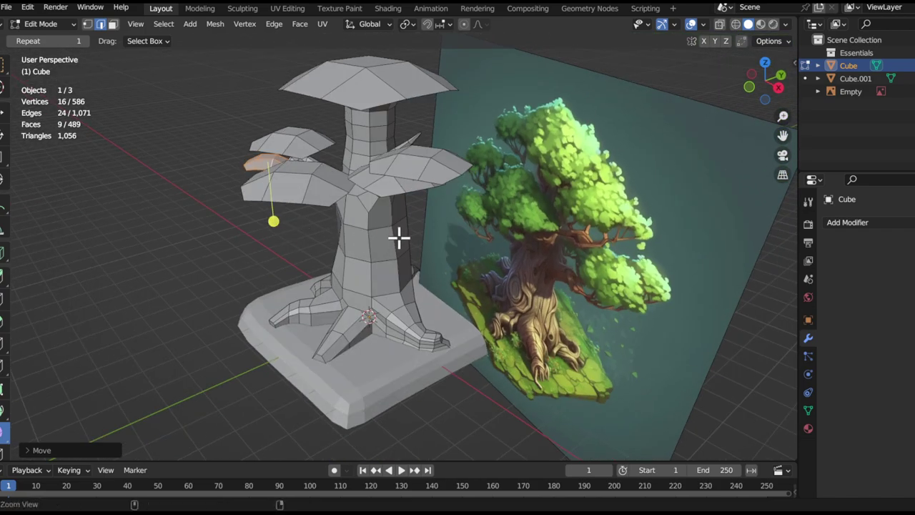
pyautogui.keyDown('ctrl'); pyautogui.moveTo(399, 238); pyautogui.dragTo(359, 210, button='middle'); pyautogui.keyUp('ctrl')
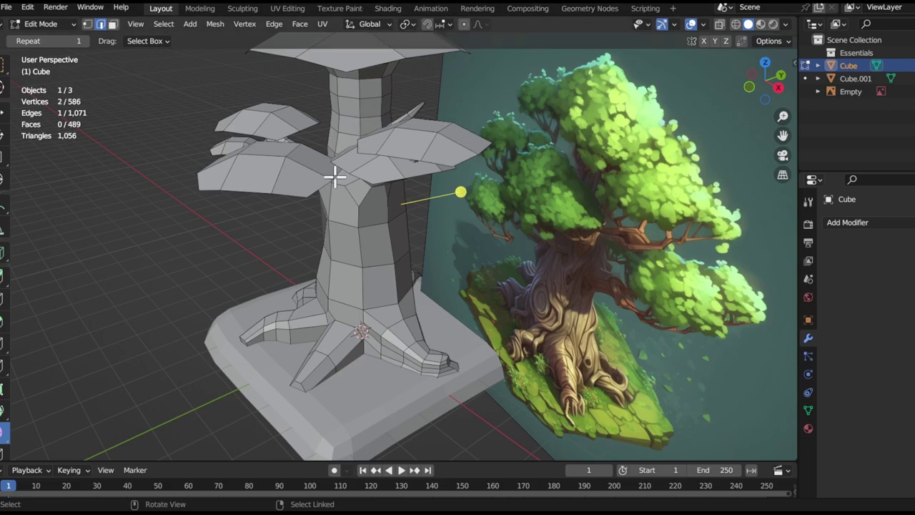
# Leave mesh editing of the tree and open the base platform Cube.001 for mesh editing
pyautogui.scroll(-2, 335, 176)
pyautogui.keyDown('shift'); pyautogui.moveTo(338, 206); pyautogui.dragTo(443, 188, button='middle'); pyautogui.keyUp('shift')
pyautogui.press('Tab')
pyautogui.click(468, 308)
pyautogui.press('Tab')
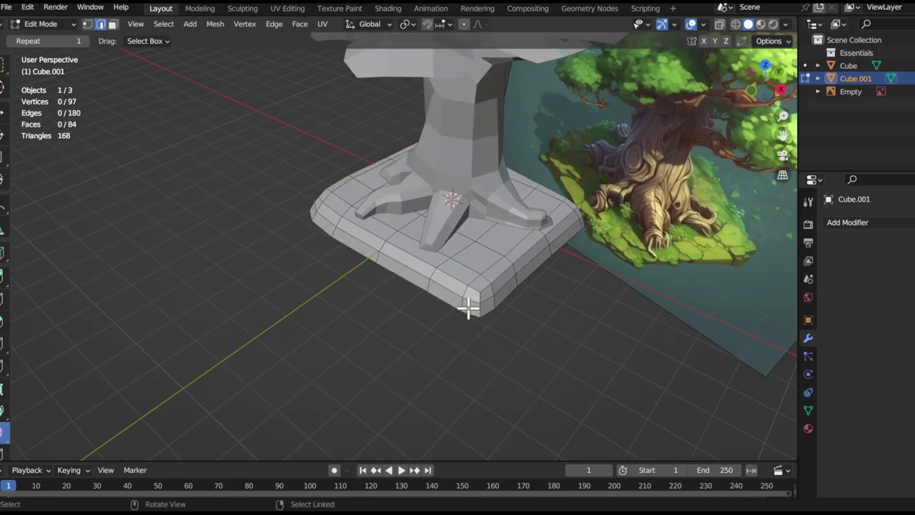
pyautogui.scroll(2, 469, 307)
pyautogui.moveTo(453, 336); pyautogui.dragTo(416, 325, button='middle')
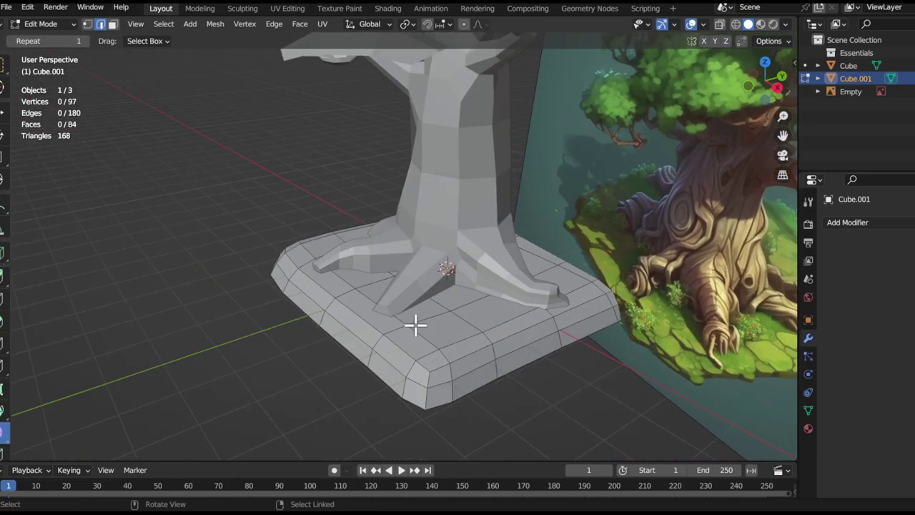
pyautogui.hotkey('alt', 'z')
pyautogui.hotkey('alt', 'z')
pyautogui.moveTo(412, 279); pyautogui.dragTo(464, 291, button='middle')
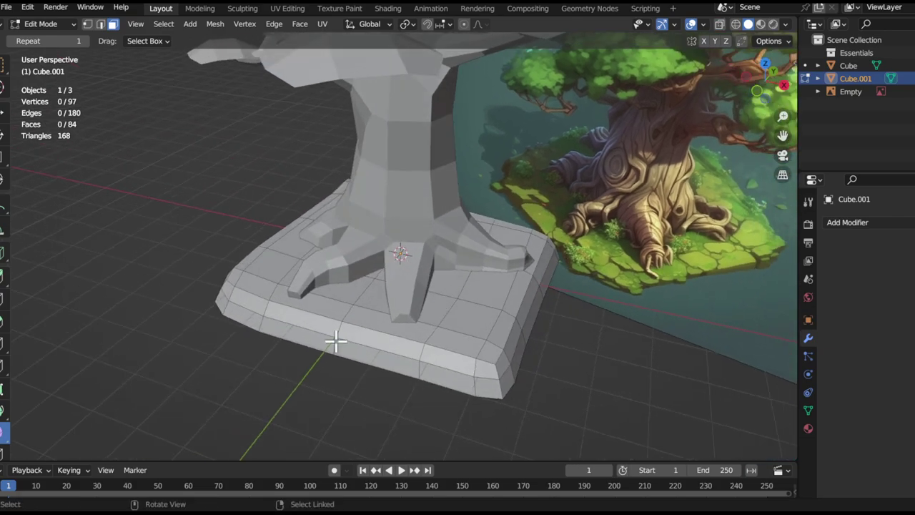
# Scale the side edge loops of the base platform in edge selection mode, pulling the middle loop inward
pyautogui.click(338, 343)
pyautogui.moveTo(383, 333); pyautogui.dragTo(364, 370, button='middle')
pyautogui.press('2')
pyautogui.press('s')
pyautogui.click(633, 416)
pyautogui.scroll(1, 508, 408)
pyautogui.doubleClick(505, 376)
pyautogui.press('s')
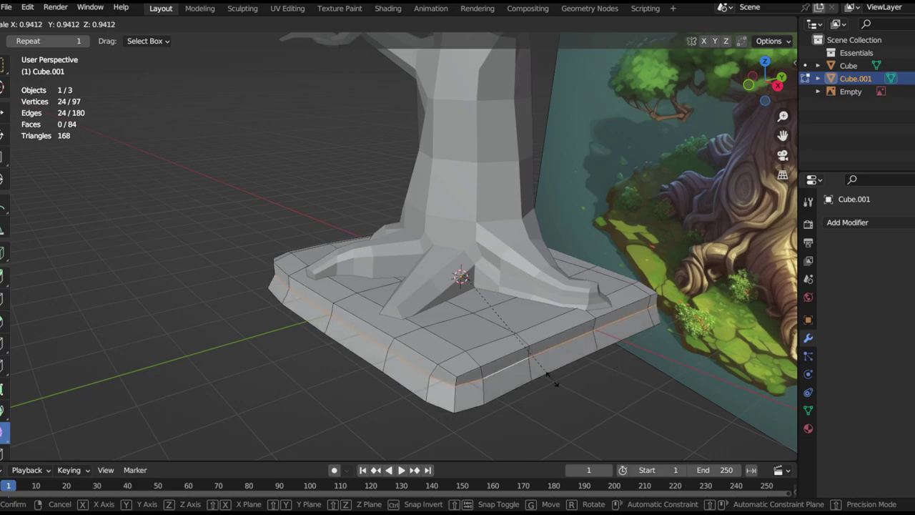
pyautogui.click(578, 379)
# Rescale the base platform's bottom edge loop and its middle side loop to even out the rim
pyautogui.moveTo(538, 333); pyautogui.dragTo(570, 333, button='middle')
pyautogui.press('s')
pyautogui.click(573, 331)
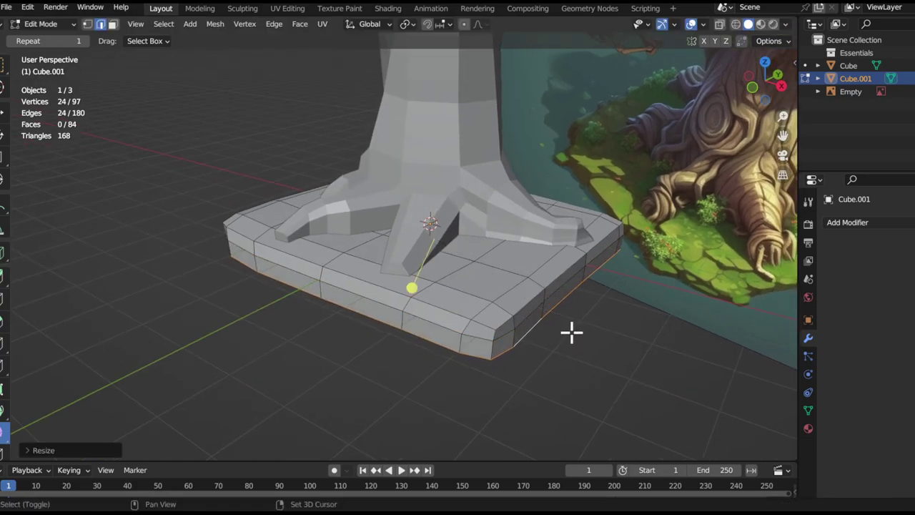
pyautogui.press('s')
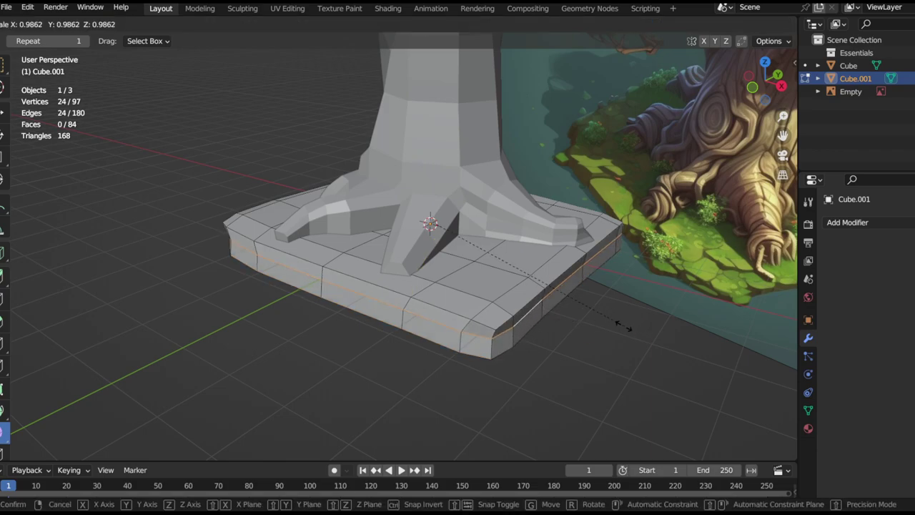
pyautogui.click(613, 330)
# Shift the middle side edge loop of the base platform vertically and scale it outward
pyautogui.moveTo(535, 333); pyautogui.dragTo(589, 294, button='middle')
pyautogui.press('g')
pyautogui.click(597, 302)
pyautogui.press('s')
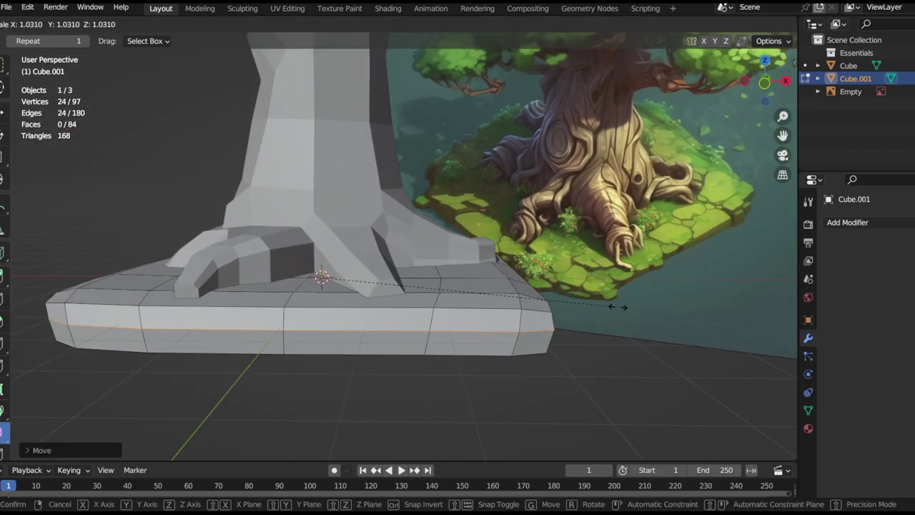
pyautogui.click(584, 304)
pyautogui.press('g')
pyautogui.click(582, 323)
# Scale the middle side edge loop of the base separately along the Y and X axes
pyautogui.moveTo(581, 324); pyautogui.dragTo(486, 311, button='middle')
pyautogui.keyDown('shift'); pyautogui.moveTo(479, 275); pyautogui.dragTo(548, 306, button='middle'); pyautogui.keyUp('shift')
pyautogui.press('s')
pyautogui.press('y')
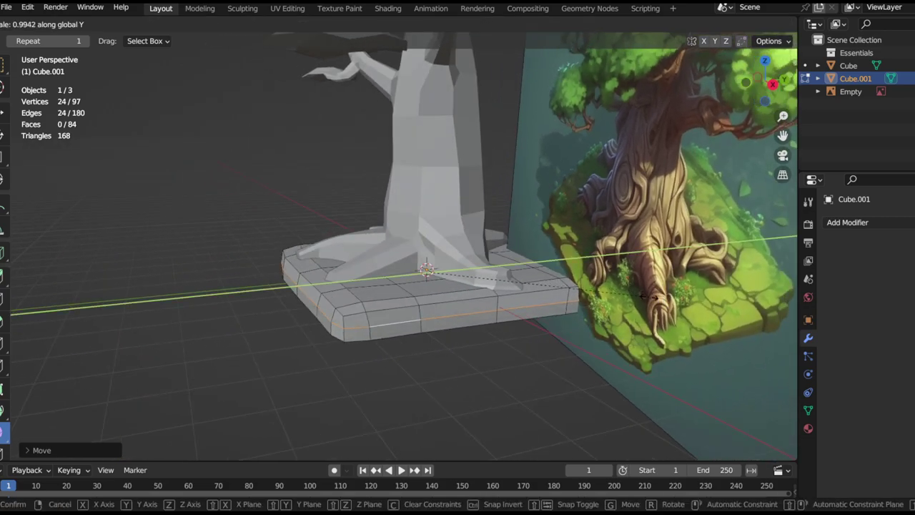
pyautogui.click(629, 301)
pyautogui.scroll(3, 598, 372)
pyautogui.moveTo(564, 300); pyautogui.dragTo(524, 312, button='middle')
pyautogui.press('s')
pyautogui.press('x')
pyautogui.click(608, 307)
# Scale the base's middle edge loop, and adjust the bottom edge loop along the Y axis
pyautogui.moveTo(463, 328); pyautogui.dragTo(636, 328, button='middle')
pyautogui.press('s')
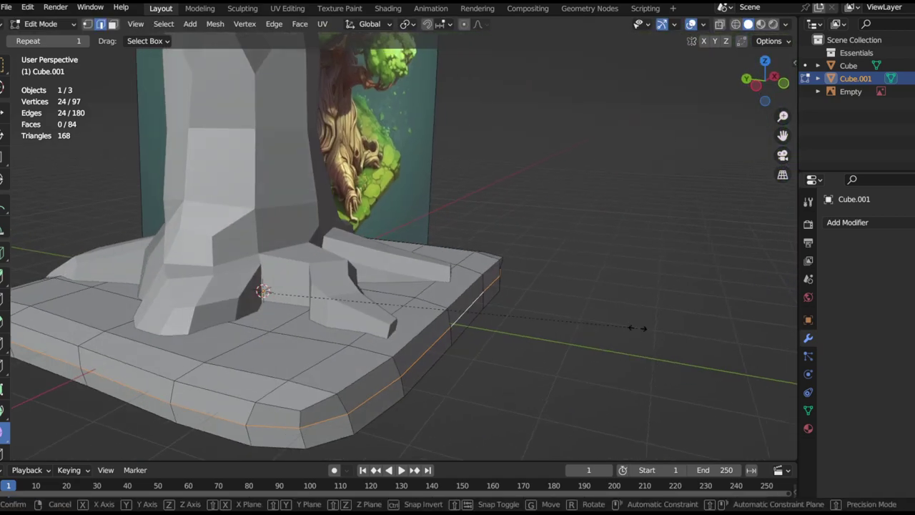
pyautogui.click(607, 336)
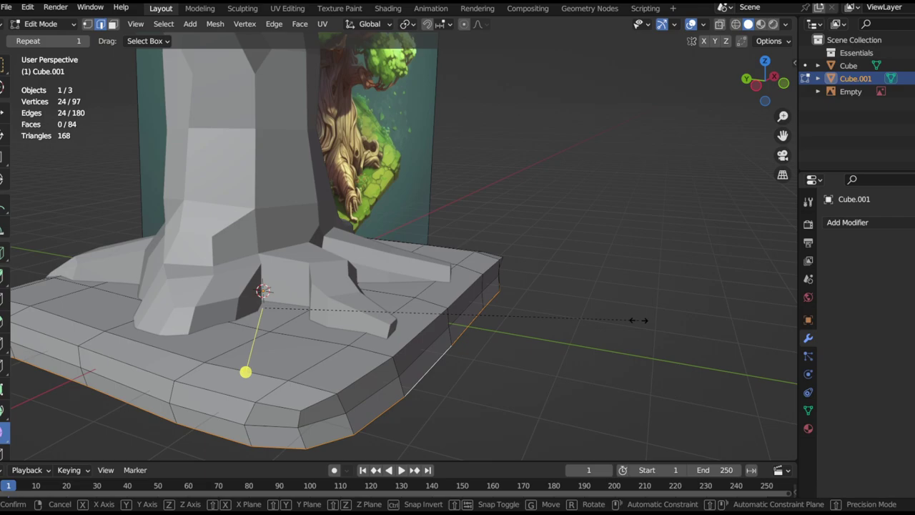
pyautogui.press('y')
pyautogui.click(607, 324)
pyautogui.moveTo(607, 324); pyautogui.dragTo(319, 328, button='middle')
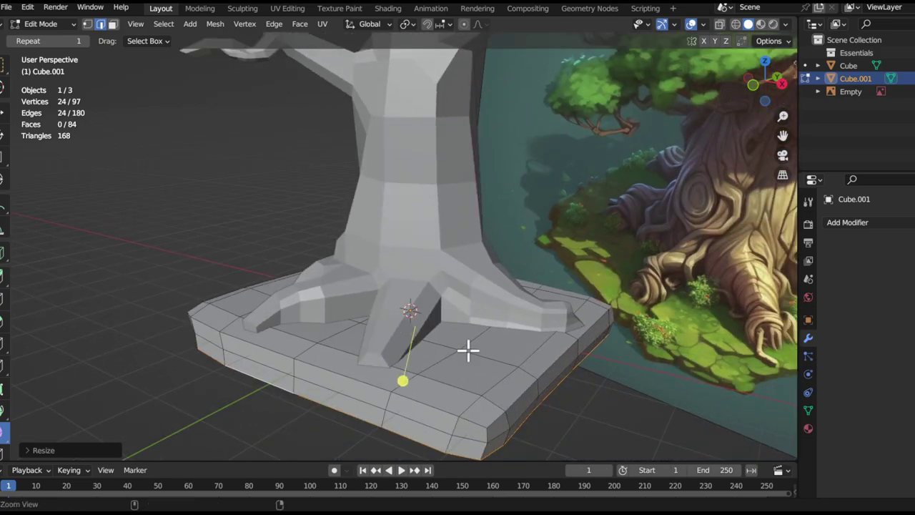
# Return to Object Mode and move the tree reference image away from the model within the horizontal plane
pyautogui.scroll(-3, 468, 350)
pyautogui.moveTo(435, 351); pyautogui.dragTo(476, 266, button='middle')
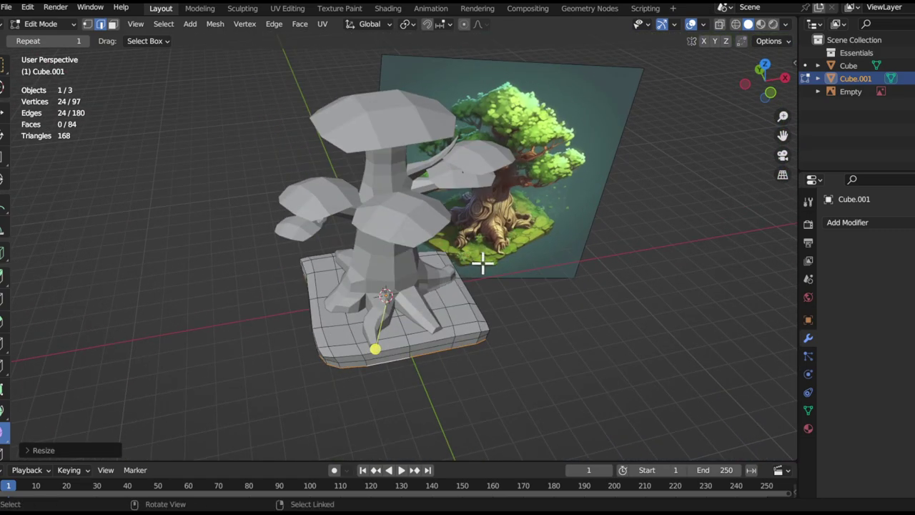
pyautogui.press('Tab')
pyautogui.click(537, 228)
pyautogui.keyDown('shift'); pyautogui.moveTo(539, 233); pyautogui.dragTo(478, 250, button='middle'); pyautogui.keyUp('shift')
pyautogui.press('g')
pyautogui.hotkey('shift', 'z')
pyautogui.click(620, 293)
# Open the base platform for editing, select its entire mesh and scale it along the Z axis
pyautogui.keyDown('shift'); pyautogui.moveTo(528, 277); pyautogui.dragTo(380, 309, button='middle'); pyautogui.keyUp('shift')
pyautogui.scroll(2, 520, 227)
pyautogui.click(433, 343)
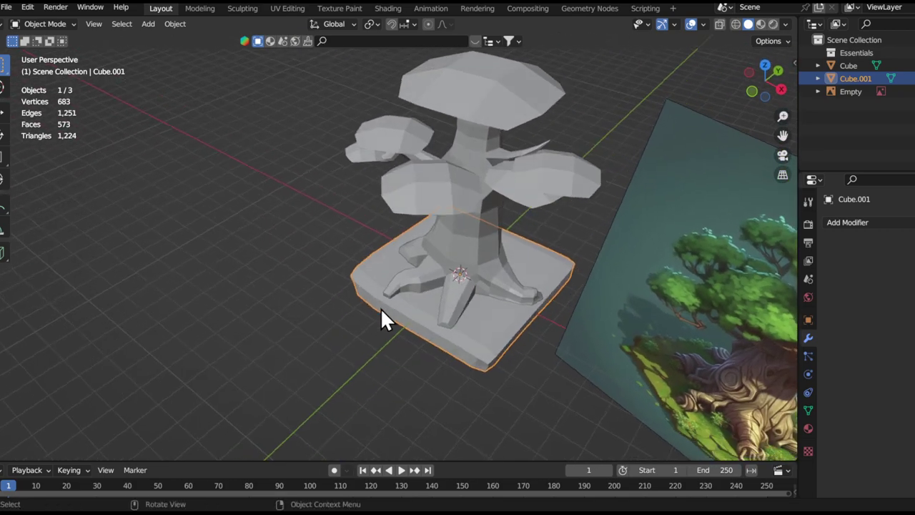
pyautogui.press('Tab')
pyautogui.keyDown('alt'); pyautogui.click(446, 321); pyautogui.keyUp('alt')
pyautogui.press('s')
pyautogui.press('Escape')
pyautogui.hotkey('ctrl', 'l')
pyautogui.press('s')
pyautogui.press('z')
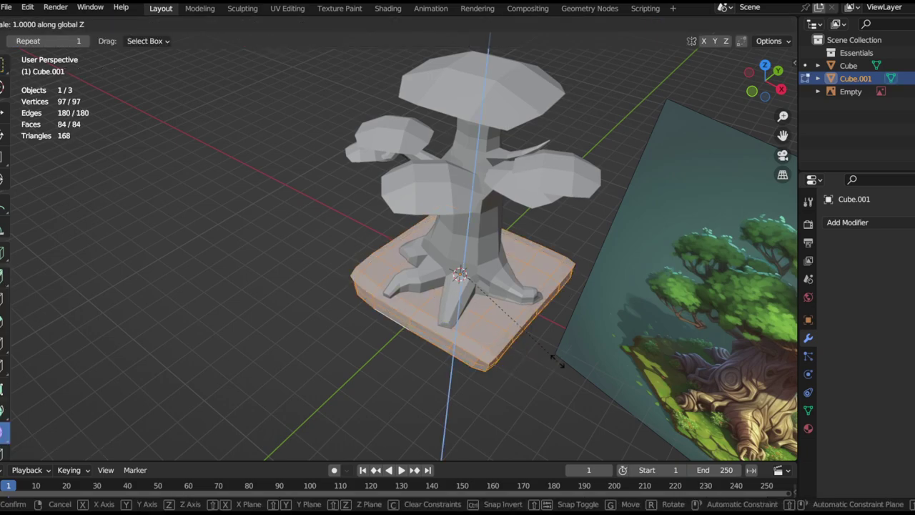
pyautogui.click(603, 364)
# Enlarge the entire base platform horizontally, scaling in X and Y while excluding Z
pyautogui.keyDown('shift'); pyautogui.moveTo(562, 371); pyautogui.dragTo(543, 352, button='middle'); pyautogui.keyUp('shift')
pyautogui.press('s')
pyautogui.hotkey('shift', 'z')
pyautogui.click(609, 355)
# Select the lower side edge loops of the enlarged base and scale them to reshape the rim
pyautogui.keyDown('ctrl'); pyautogui.moveTo(494, 373); pyautogui.dragTo(388, 323, button='middle'); pyautogui.keyUp('ctrl')
pyautogui.keyDown('alt'); pyautogui.click(396, 337); pyautogui.keyUp('alt')
pyautogui.press('s')
pyautogui.click(642, 389)
pyautogui.press('s')
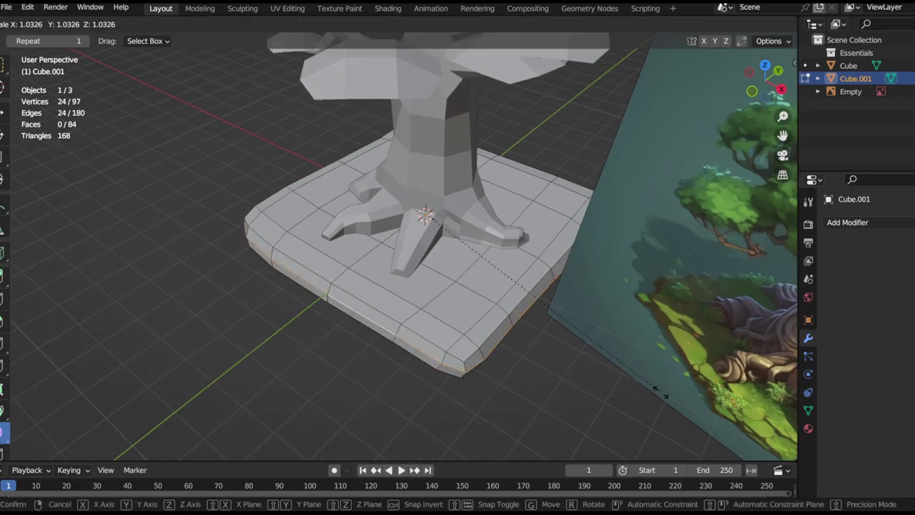
pyautogui.click(615, 382)
# Select faces similar by Normal to the base's front border face and adjust the similarity threshold
pyautogui.moveTo(605, 380); pyautogui.dragTo(505, 360, button='middle')
pyautogui.hotkey('shift', 'g')
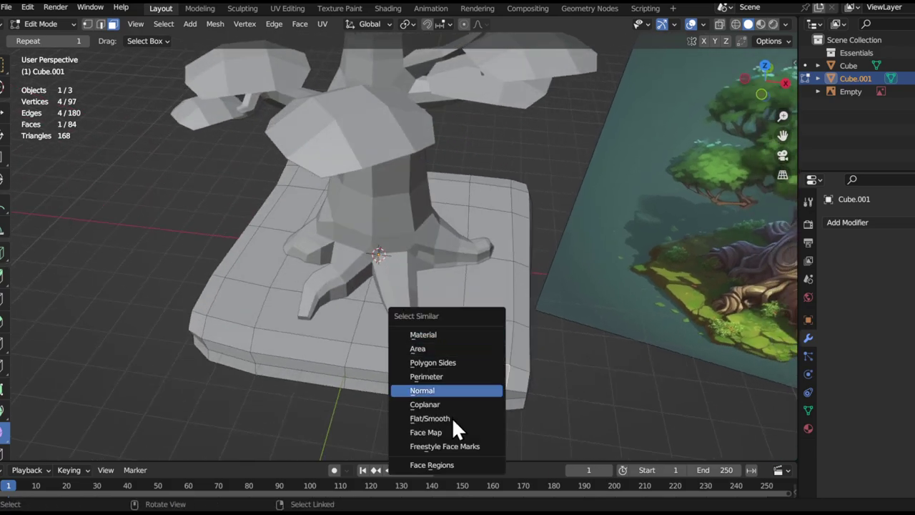
pyautogui.click(444, 390)
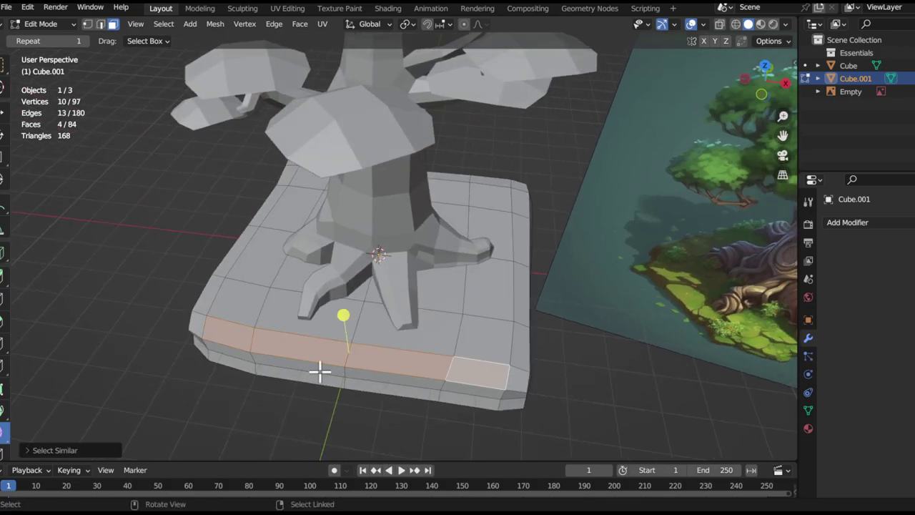
pyautogui.click(93, 453)
pyautogui.moveTo(137, 443); pyautogui.dragTo(150, 444)
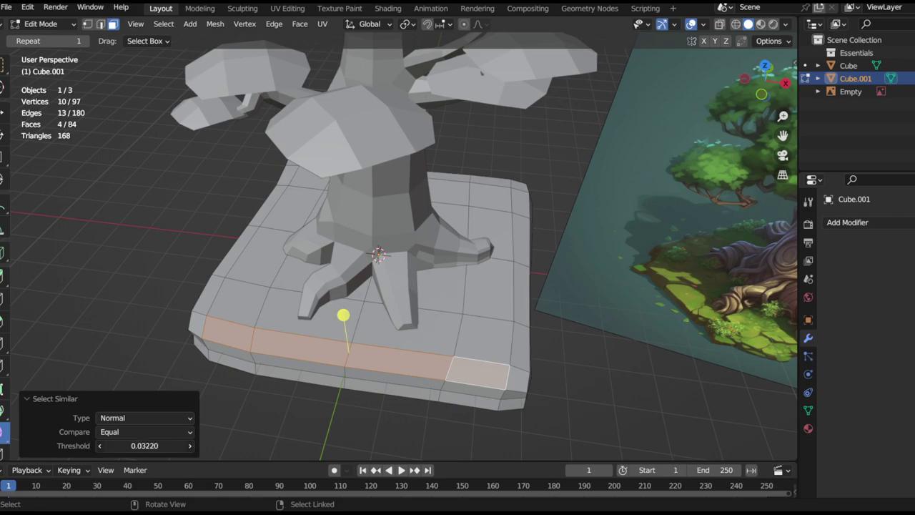
# Scale the selected top faces of the base slightly, finishing with a uniform factor of 0.984
pyautogui.moveTo(286, 343); pyautogui.dragTo(614, 297, button='middle')
pyautogui.press('s')
pyautogui.click(602, 296)
pyautogui.moveTo(401, 315); pyautogui.dragTo(438, 316, button='middle')
pyautogui.keyDown('ctrl'); pyautogui.keyDown('alt'); pyautogui.moveTo(439, 316); pyautogui.dragTo(458, 341); pyautogui.keyUp('alt'); pyautogui.keyUp('ctrl')
pyautogui.press('s')
pyautogui.click(601, 347)
pyautogui.press('s')
pyautogui.click(583, 345)
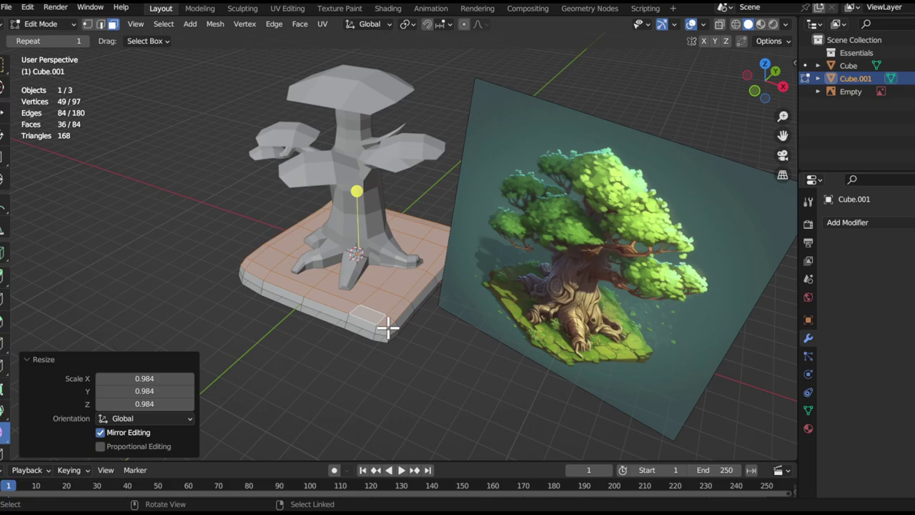
# Select the middle side face of the base and push it inward horizontally with smooth proportional editing of size 1.464 m
pyautogui.keyDown('ctrl'); pyautogui.moveTo(323, 267); pyautogui.dragTo(392, 349, button='middle'); pyautogui.keyUp('ctrl')
pyautogui.click(392, 349)
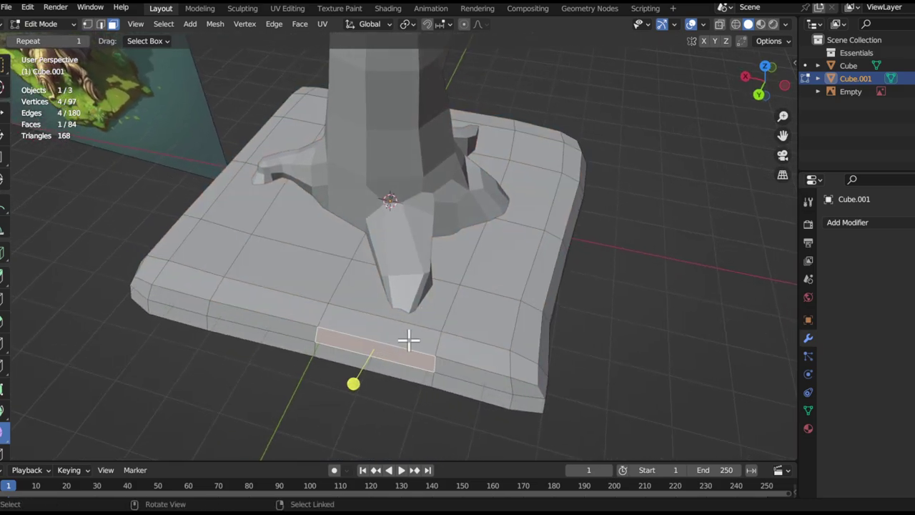
pyautogui.press('g')
pyautogui.hotkey('shift', 'z')
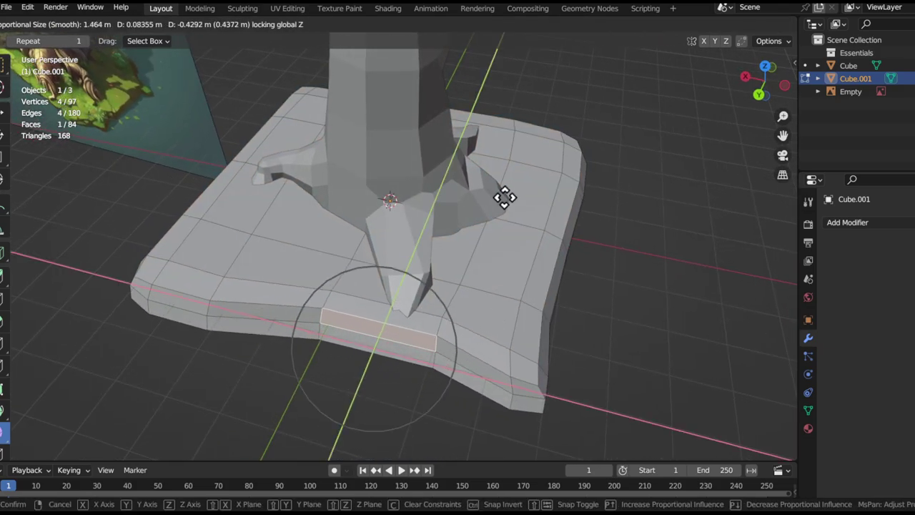
pyautogui.click(531, 118)
pyautogui.moveTo(531, 120); pyautogui.dragTo(562, 341, button='middle')
# Move further side faces of the base within the horizontal plane using proportional editing to make its outline irregular
pyautogui.press('g')
pyautogui.hotkey('shift', 'z')
pyautogui.click(474, 233)
pyautogui.press('g')
pyautogui.hotkey('shift', 'z')
pyautogui.click(594, 298)
# Move another side face of the base horizontally about -0.51 m along Y with proportional editing
pyautogui.moveTo(594, 297); pyautogui.dragTo(450, 311, button='middle')
pyautogui.press('g')
pyautogui.hotkey('shift', 'z')
pyautogui.click(584, 284)
pyautogui.moveTo(584, 284); pyautogui.dragTo(427, 359, button='middle')
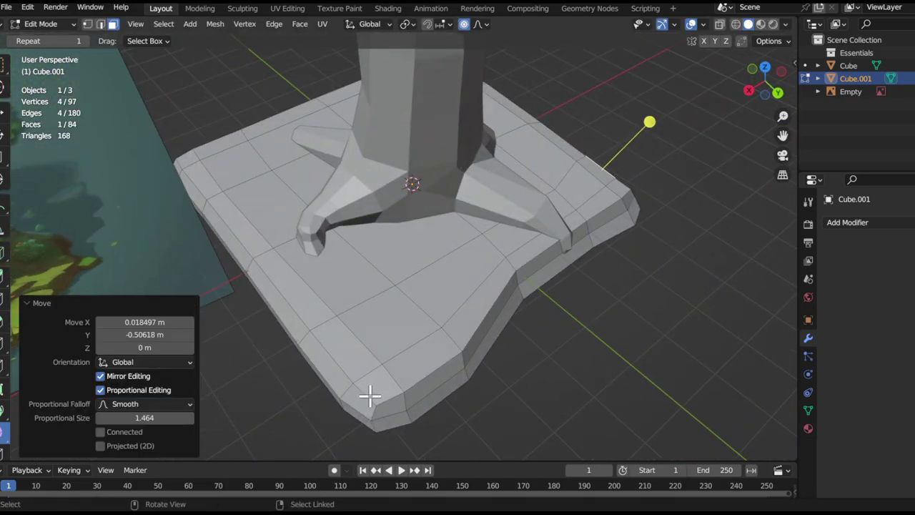
# Move the face at the front corner of the base inward within the horizontal plane using smooth proportional editing
pyautogui.click(383, 405)
pyautogui.press('g')
pyautogui.hotkey('shift', 'z')
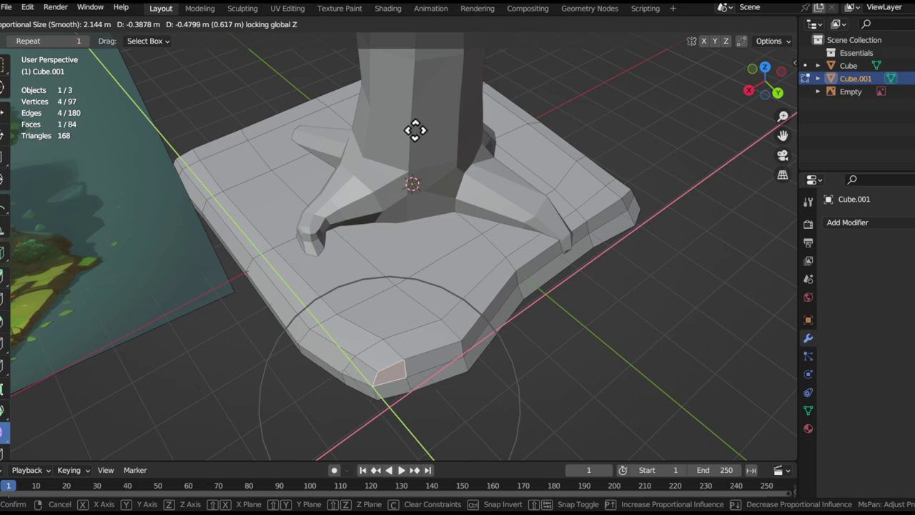
pyautogui.click(384, 250)
# Move a top face of the base beside a root tip with proportional editing to make the surface uneven
pyautogui.moveTo(352, 344); pyautogui.dragTo(425, 332, button='middle')
pyautogui.click(466, 312)
pyautogui.press('g')
pyautogui.click(419, 300)
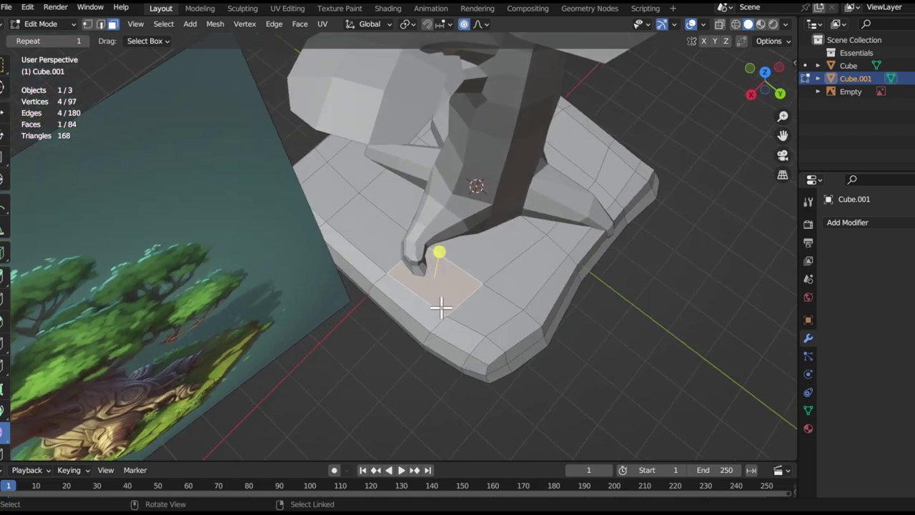
pyautogui.press('g')
pyautogui.click(453, 281)
pyautogui.moveTo(453, 282); pyautogui.dragTo(496, 254, button='middle')
pyautogui.press('g')
pyautogui.rightClick(496, 249)
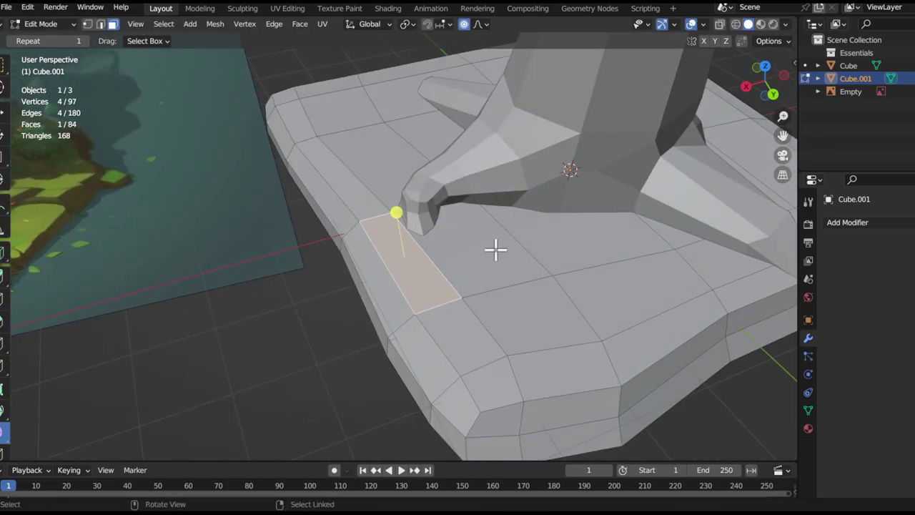
# Switch from editing the base to editing the tree trunk's mesh
pyautogui.keyDown('ctrl'); pyautogui.moveTo(414, 243); pyautogui.dragTo(510, 233, button='middle'); pyautogui.keyUp('ctrl')
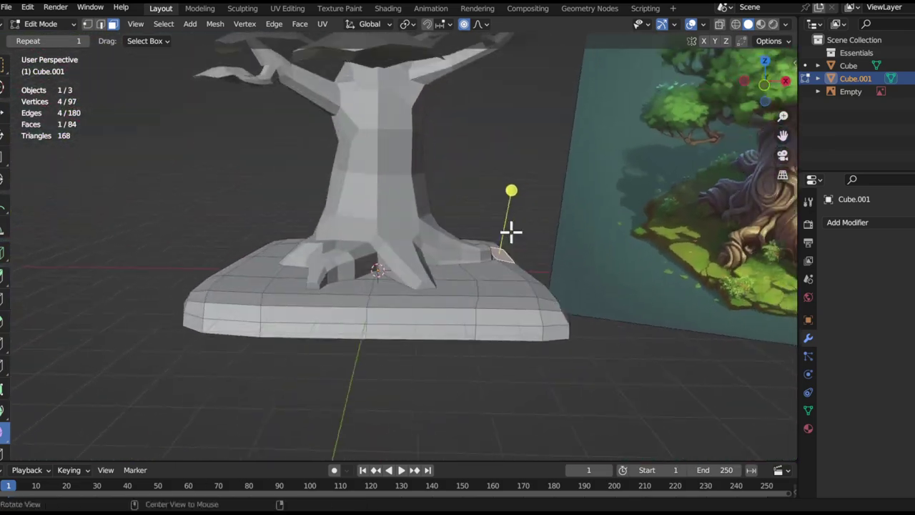
pyautogui.press('Tab')
pyautogui.click(397, 239)
pyautogui.press('Tab')
# Move the short front root's end face horizontally, rotate it 15.5° about Z and enlarge it with proportional editing
pyautogui.moveTo(296, 282); pyautogui.dragTo(452, 309)
pyautogui.keyDown('shift'); pyautogui.moveTo(635, 247); pyautogui.dragTo(393, 253, button='middle'); pyautogui.keyUp('shift')
pyautogui.keyDown('shift'); pyautogui.moveTo(280, 232); pyautogui.dragTo(533, 235, button='middle'); pyautogui.keyUp('shift')
pyautogui.moveTo(533, 234); pyautogui.dragTo(486, 218, button='middle')
pyautogui.keyDown('alt'); pyautogui.moveTo(407, 294); pyautogui.dragTo(442, 319); pyautogui.keyUp('alt')
pyautogui.press('g')
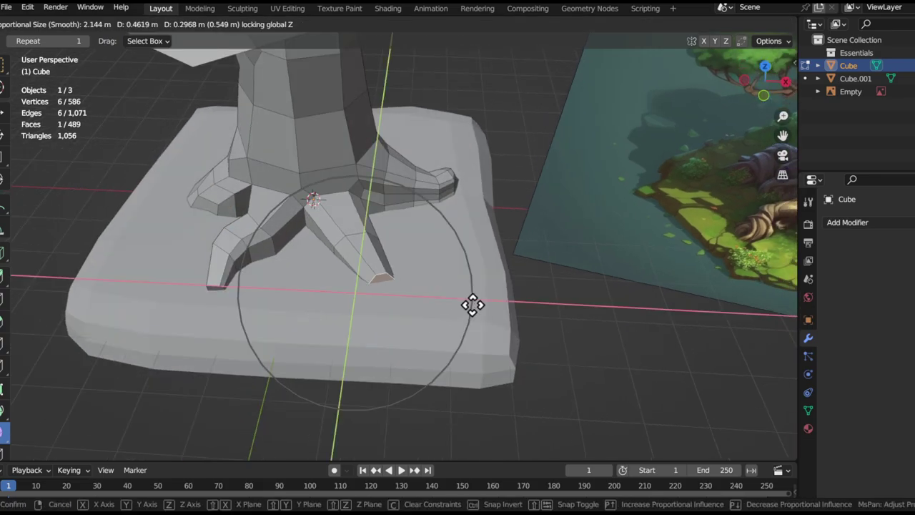
pyautogui.hotkey('shift', 'z')
pyautogui.click(470, 305)
pyautogui.press('s')
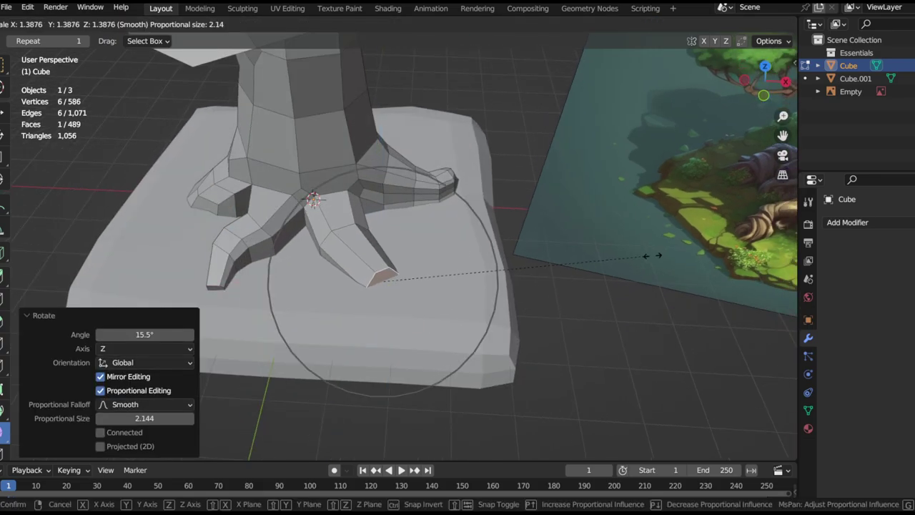
pyautogui.click(489, 270)
# Bevel the front root's middle edge loop with a width of 0.417 m and one segment
pyautogui.moveTo(489, 270); pyautogui.dragTo(364, 261, button='middle')
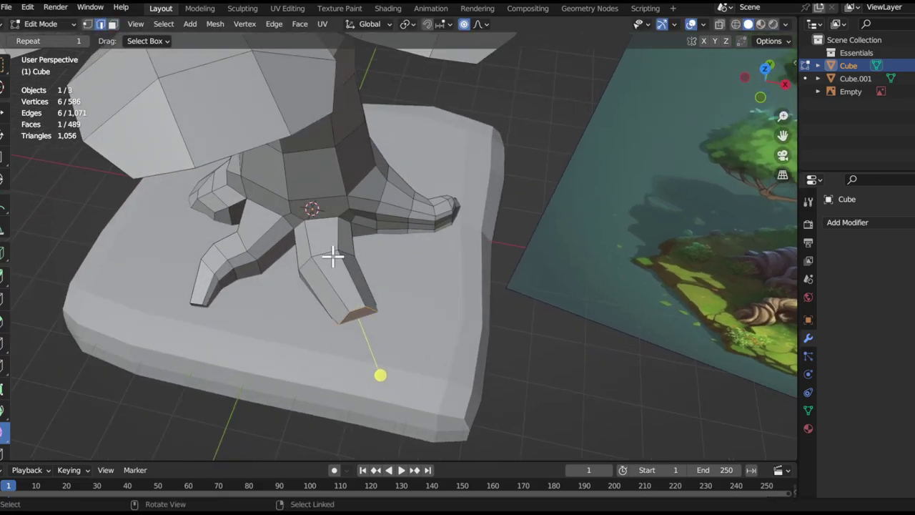
pyautogui.click(473, 280)
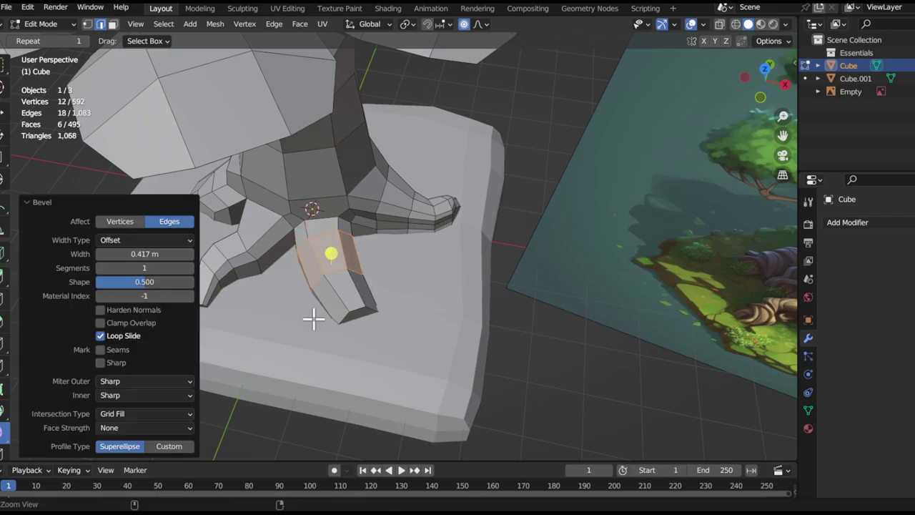
pyautogui.moveTo(312, 319); pyautogui.dragTo(336, 294, button='middle')
# Raise the front root's end face about 0.261 m along Z with proportional editing
pyautogui.press('3')
pyautogui.click(380, 315)
pyautogui.moveTo(380, 315); pyautogui.dragTo(470, 268, button='middle')
pyautogui.press('g')
pyautogui.press('z')
pyautogui.click(470, 241)
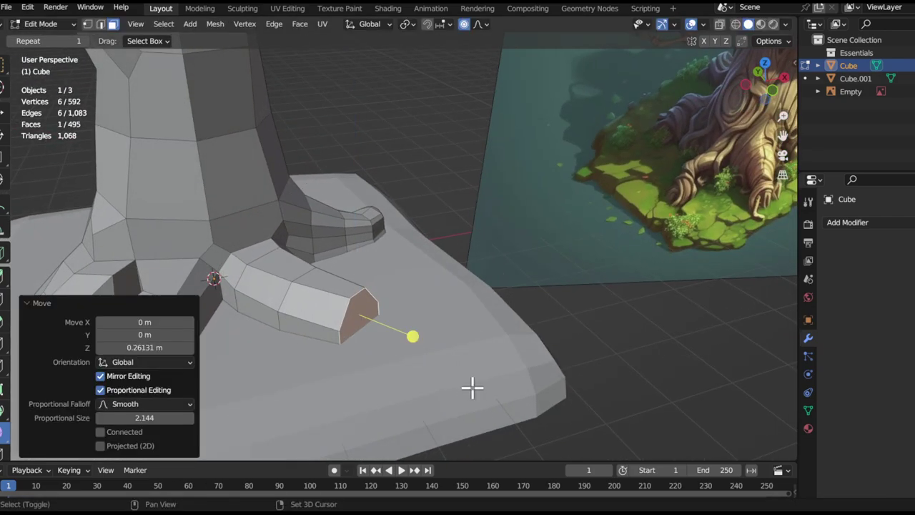
# Extrude the front root's end face outward and move it about 0.23 m in X, 0.67 m in Y and 0.43 m in Z
pyautogui.moveTo(470, 384); pyautogui.dragTo(351, 359, button='middle')
pyautogui.press('e')
pyautogui.click(454, 360)
pyautogui.press('g')
pyautogui.click(451, 317)
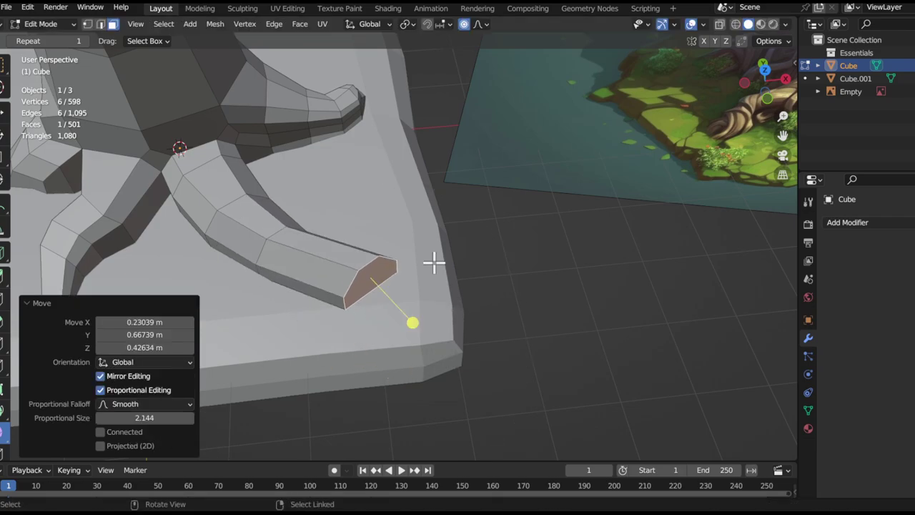
pyautogui.moveTo(434, 261); pyautogui.dragTo(429, 271, button='middle')
pyautogui.keyDown('shift'); pyautogui.moveTo(454, 241); pyautogui.dragTo(454, 258, button='middle'); pyautogui.keyUp('shift')
pyautogui.hotkey('ctrl', 'z')
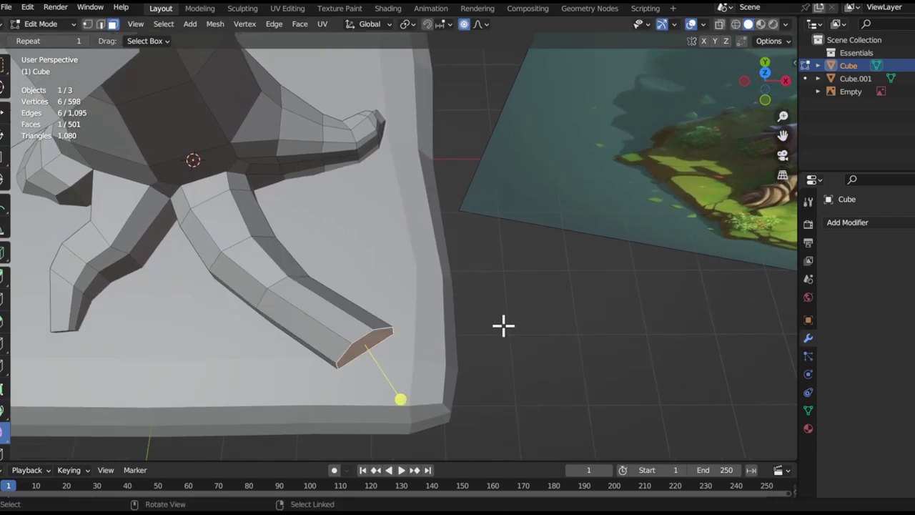
pyautogui.hotkey('ctrl', 'shift', 'z')
# Scale the extruded end face of the front root and lower it along Z toward the base
pyautogui.moveTo(514, 272); pyautogui.dragTo(419, 286, button='middle')
pyautogui.keyDown('shift'); pyautogui.moveTo(758, 283); pyautogui.dragTo(411, 307, button='middle'); pyautogui.keyUp('shift')
pyautogui.scroll(5, 410, 307)
pyautogui.moveTo(342, 259); pyautogui.dragTo(350, 198, button='middle')
pyautogui.scroll(-5, 267, 224)
pyautogui.keyDown('shift'); pyautogui.moveTo(423, 270); pyautogui.dragTo(751, 311, button='middle'); pyautogui.keyUp('shift')
pyautogui.scroll(4, 412, 367)
pyautogui.moveTo(357, 315); pyautogui.dragTo(536, 265, button='middle')
pyautogui.press('s')
pyautogui.click(294, 240)
pyautogui.press('g')
pyautogui.press('z')
pyautogui.click(303, 318)
# Shrink the root's end face to a narrow tip and adjust its height so it rests on the base
pyautogui.moveTo(303, 318); pyautogui.dragTo(500, 324, button='middle')
pyautogui.press('s')
pyautogui.click(483, 321)
pyautogui.press('g')
pyautogui.press('z')
pyautogui.click(483, 346)
pyautogui.press('g')
pyautogui.press('z')
pyautogui.click(479, 371)
pyautogui.press('g')
pyautogui.press('z')
pyautogui.click(501, 330)
# Slide the edge loop near the root's tip along the root and bevel it with a width of 0.392 m
pyautogui.keyDown('shift'); pyautogui.moveTo(578, 308); pyautogui.dragTo(161, 308, button='middle'); pyautogui.keyUp('shift')
pyautogui.keyDown('shift'); pyautogui.moveTo(398, 333); pyautogui.dragTo(772, 300, button='middle'); pyautogui.keyUp('shift')
pyautogui.moveTo(422, 275); pyautogui.dragTo(475, 315, button='middle')
pyautogui.press('2')
pyautogui.keyDown('alt'); pyautogui.click(509, 400); pyautogui.keyUp('alt')
pyautogui.keyDown('shift'); pyautogui.moveTo(509, 400); pyautogui.dragTo(400, 323, button='middle'); pyautogui.keyUp('shift')
pyautogui.moveTo(400, 324); pyautogui.dragTo(465, 314, button='middle')
pyautogui.press('g')
pyautogui.press('g')
pyautogui.click(521, 329)
pyautogui.moveTo(516, 331); pyautogui.dragTo(503, 336, button='middle')
pyautogui.click(628, 329)
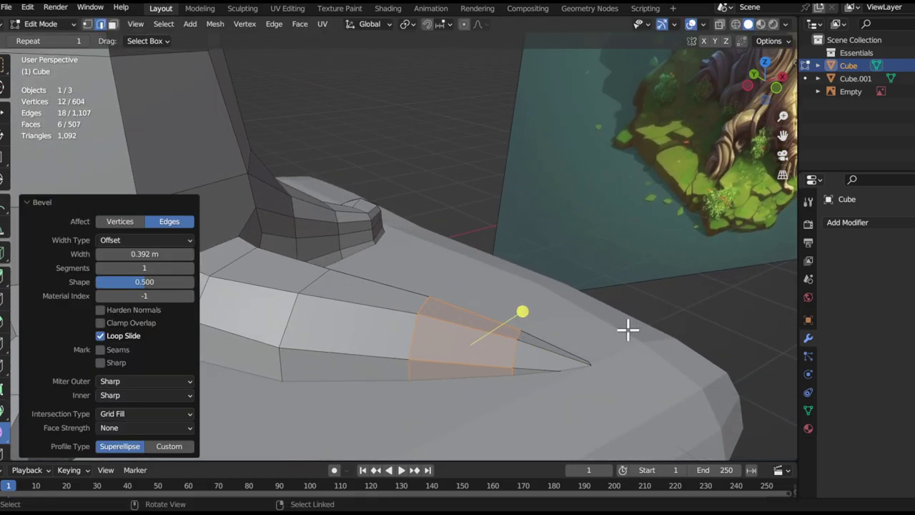
# Enlarge the bevel's inner edge loop and move it about 0.14 m in X, -0.07 m in Y and 0.07 m in Z
pyautogui.keyDown('alt'); pyautogui.click(422, 307); pyautogui.keyUp('alt')
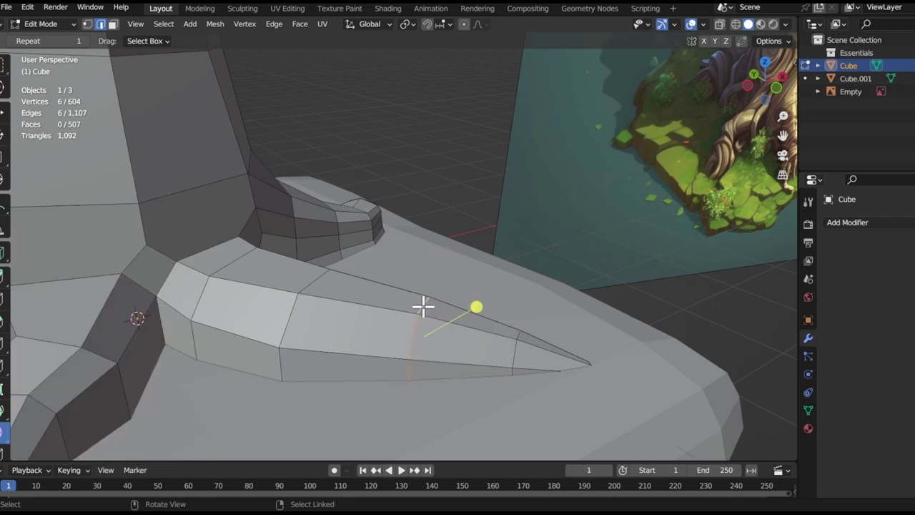
pyautogui.press('s')
pyautogui.click(602, 312)
pyautogui.moveTo(504, 326); pyautogui.dragTo(515, 338, button='middle')
pyautogui.press('g')
pyautogui.click(537, 329)
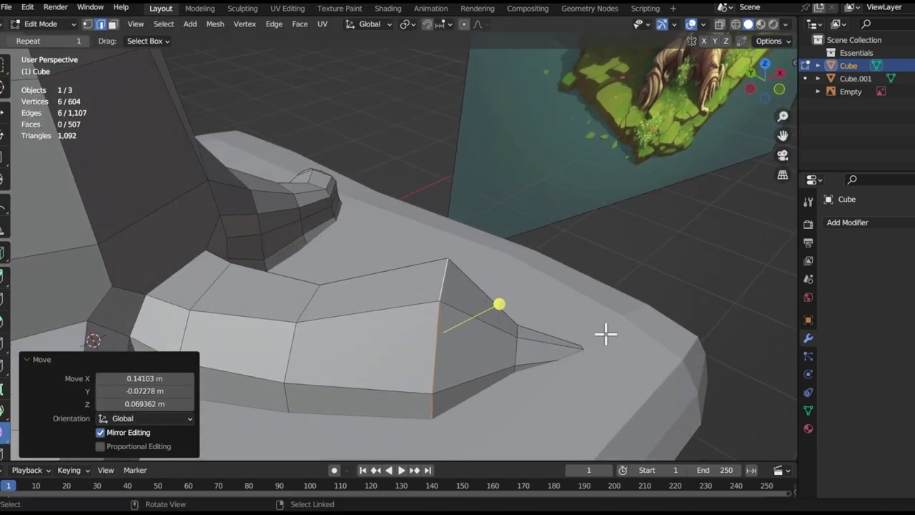
# Bevel the enlarged edge loop of the front root and check the shape outside Edit Mode
pyautogui.hotkey('ctrl', 'b')
pyautogui.click(643, 340)
pyautogui.moveTo(639, 341); pyautogui.dragTo(417, 252, button='middle')
pyautogui.press('Tab')
pyautogui.press('Tab')
# Resize the edge loop just before the front root's tip, finishing with a uniform factor of 0.879
pyautogui.keyDown('alt'); pyautogui.click(382, 261); pyautogui.keyUp('alt')
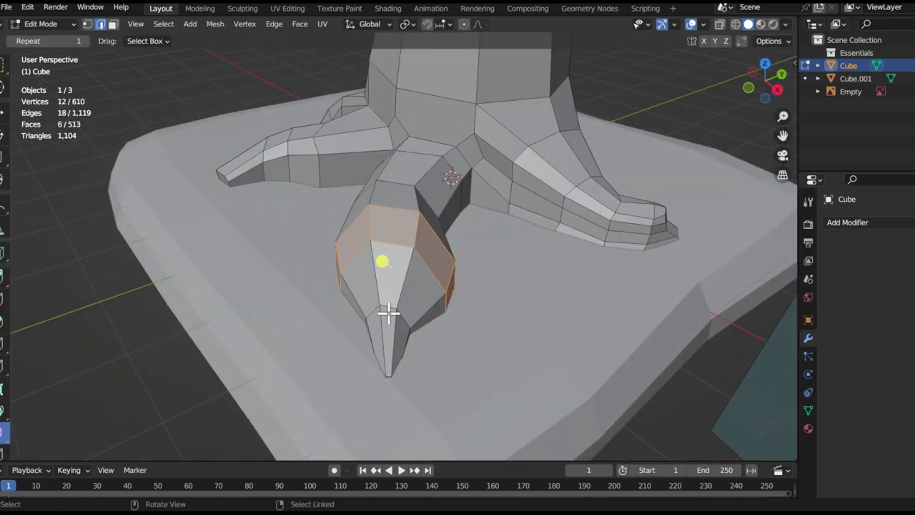
pyautogui.keyDown('alt'); pyautogui.click(388, 312); pyautogui.keyUp('alt')
pyautogui.press('s')
pyautogui.click(502, 343)
pyautogui.moveTo(431, 310); pyautogui.dragTo(591, 294, button='middle')
pyautogui.press('s')
pyautogui.click(646, 302)
pyautogui.moveTo(646, 302); pyautogui.dragTo(496, 319, button='middle')
pyautogui.press('s')
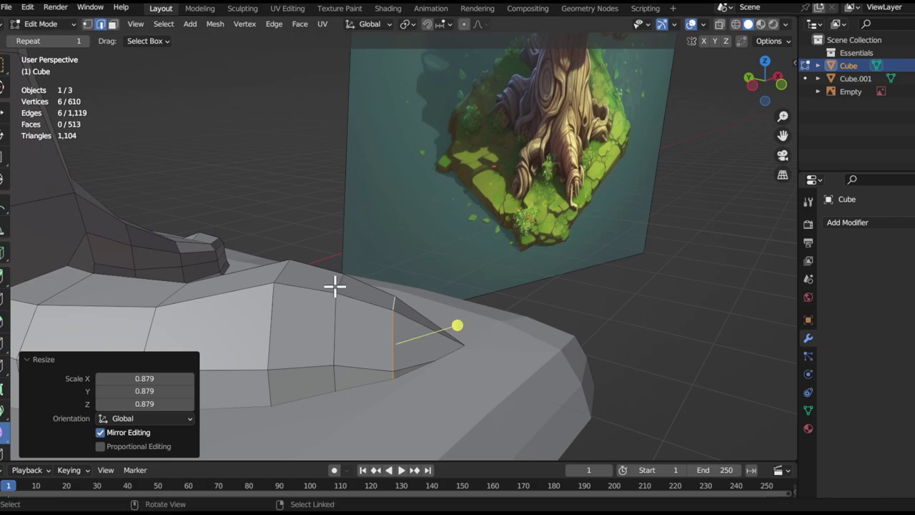
# Move the neighbouring loop of the front root about 0.03 m in X and 0.07 m in Z, and widen it along Y
pyautogui.press('g')
pyautogui.click(414, 317)
pyautogui.moveTo(415, 317); pyautogui.dragTo(522, 324, button='middle')
pyautogui.press('y')
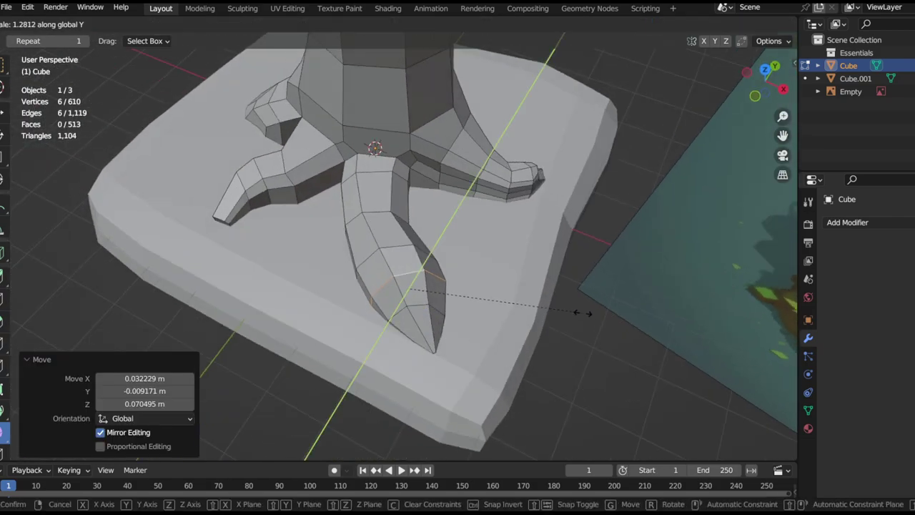
pyautogui.click(585, 313)
# Smooth the widened edge loop's vertices by 0.25 and reposition the loops toward the front root's tip
pyautogui.moveTo(450, 279); pyautogui.dragTo(502, 292, button='middle')
pyautogui.moveTo(432, 312); pyautogui.dragTo(463, 309)
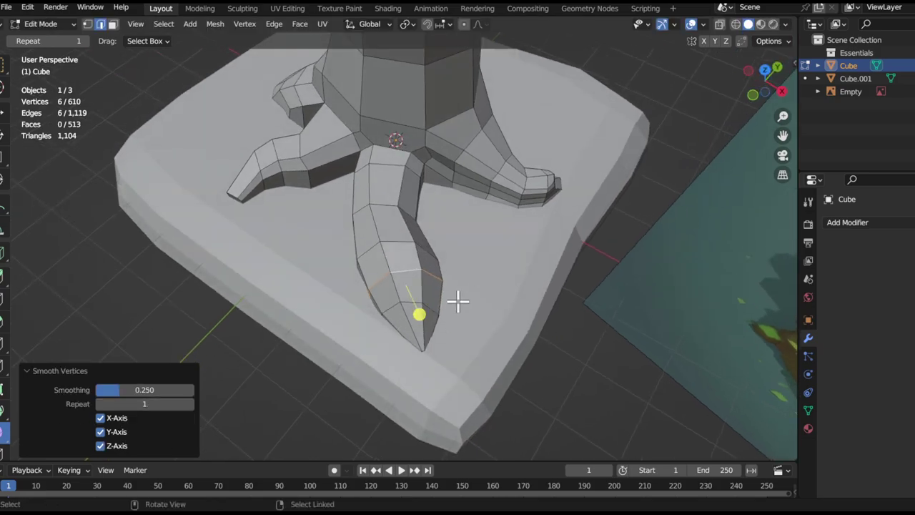
pyautogui.moveTo(463, 307); pyautogui.dragTo(476, 326, button='middle')
pyautogui.press('g')
pyautogui.click(442, 313)
pyautogui.scroll(3, 429, 309)
pyautogui.moveTo(394, 313); pyautogui.dragTo(413, 368)
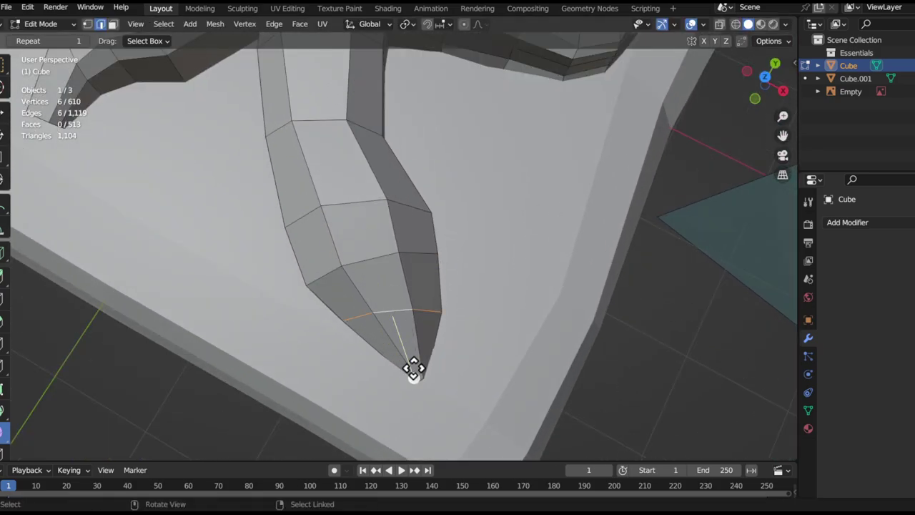
pyautogui.click(534, 353)
# Select the upper edge where the front root joins the trunk and scale it
pyautogui.moveTo(535, 352); pyautogui.dragTo(295, 295, button='middle')
pyautogui.moveTo(217, 276); pyautogui.dragTo(418, 272, button='middle')
pyautogui.click(297, 286)
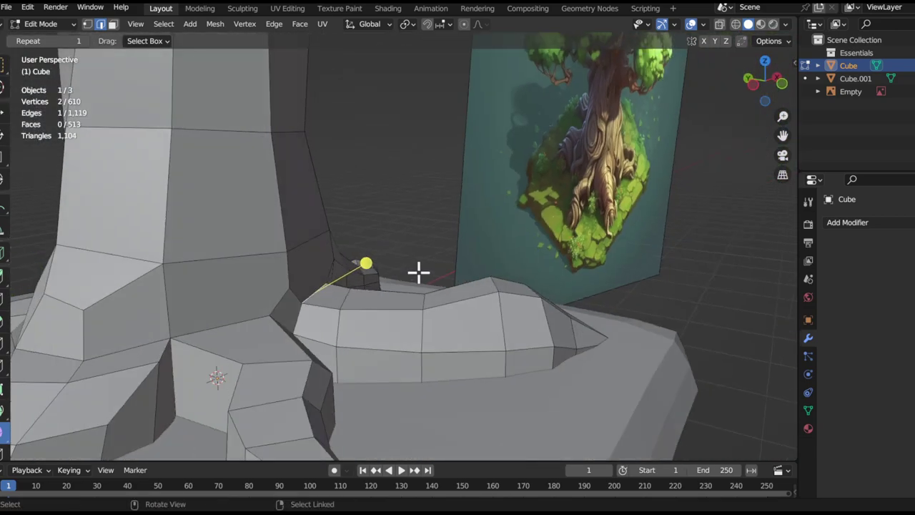
pyautogui.click(415, 262)
pyautogui.keyDown('alt'); pyautogui.moveTo(415, 262); pyautogui.dragTo(253, 284); pyautogui.keyUp('alt')
pyautogui.press('s')
pyautogui.click(360, 282)
# Try to scale the trunk edge directly above the front root
pyautogui.click(236, 281)
pyautogui.click(212, 226)
pyautogui.press('s')
pyautogui.click(351, 250)
pyautogui.hotkey('ctrl', 'z')
pyautogui.click(248, 275)
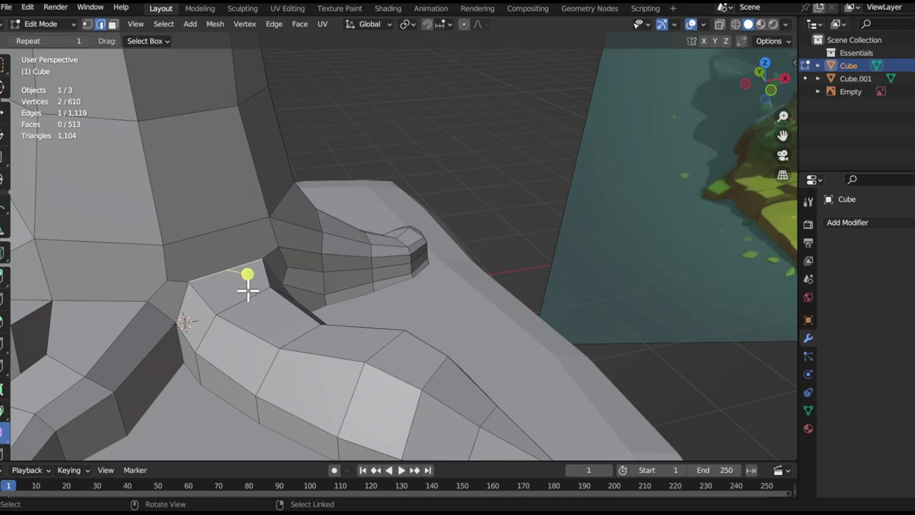
# Raise the trunk face directly above the front root about 0.188 m along Z
pyautogui.moveTo(247, 290); pyautogui.dragTo(231, 264, button='middle')
pyautogui.press('3')
pyautogui.click(235, 214)
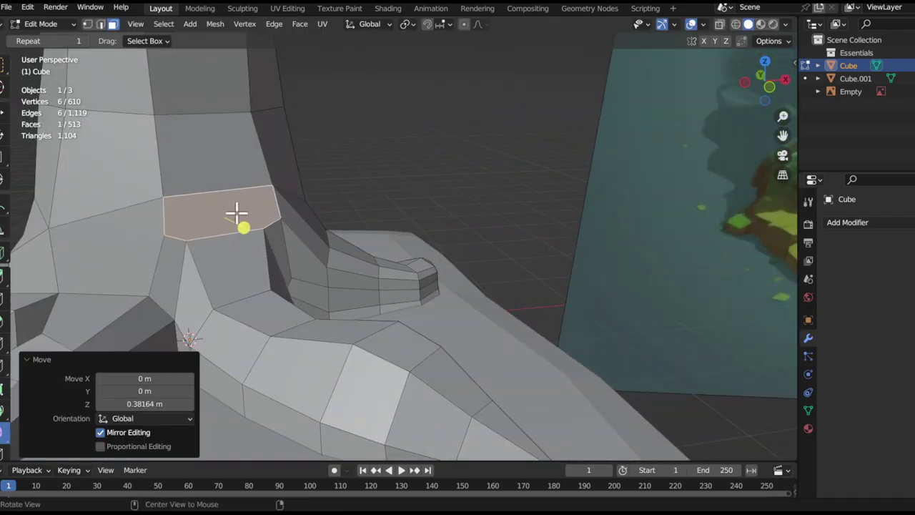
pyautogui.moveTo(236, 212); pyautogui.dragTo(264, 265, button='middle')
pyautogui.hotkey('ctrl', 'z')
pyautogui.press('g')
pyautogui.press('z')
pyautogui.click(376, 248)
# Shift the trunk face above the front root horizontally along a single axis
pyautogui.moveTo(377, 248); pyautogui.dragTo(333, 267, button='middle')
pyautogui.press('g')
pyautogui.press('x')
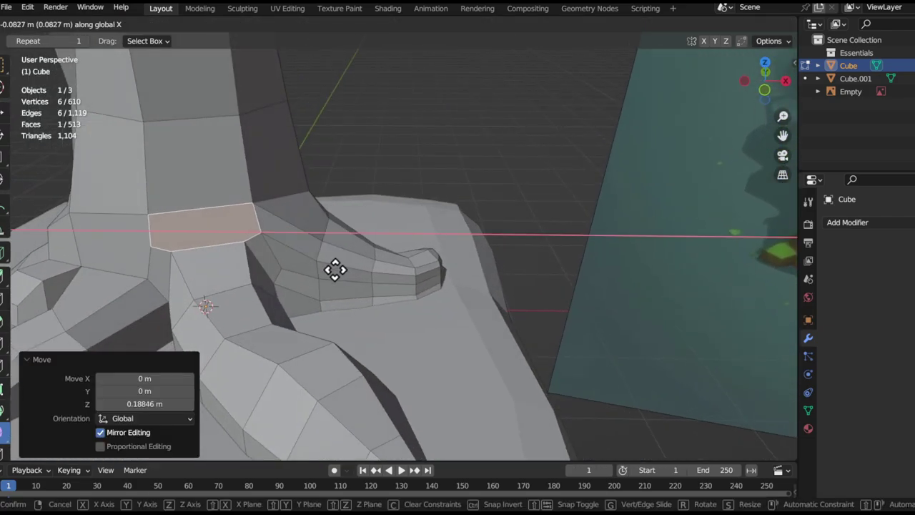
pyautogui.hotkey('ctrl', 'z')
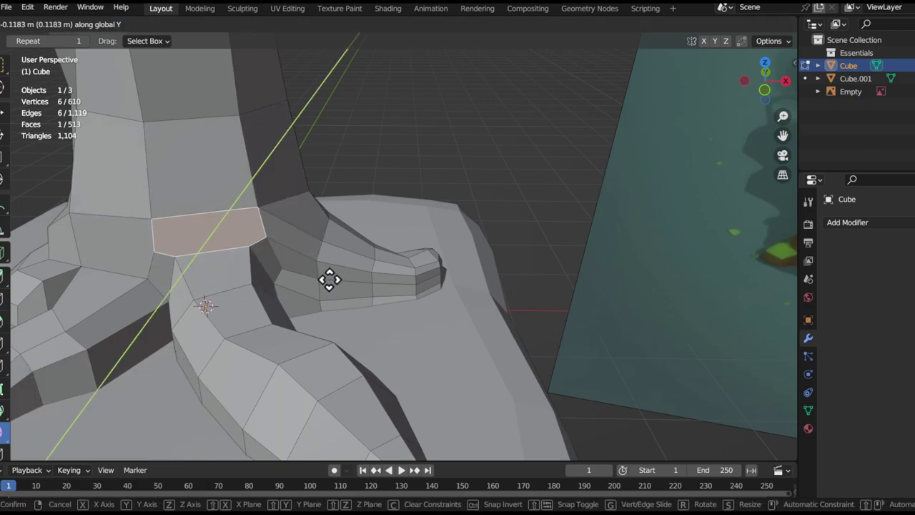
pyautogui.press('x')
pyautogui.click(330, 280)
# Slide the trunk vertex between the two front roots along its edge by a factor of 0.363
pyautogui.moveTo(330, 280); pyautogui.dragTo(381, 254, button='middle')
pyautogui.press('1')
pyautogui.click(337, 290)
pyautogui.press('g')
pyautogui.press('g')
pyautogui.click(368, 308)
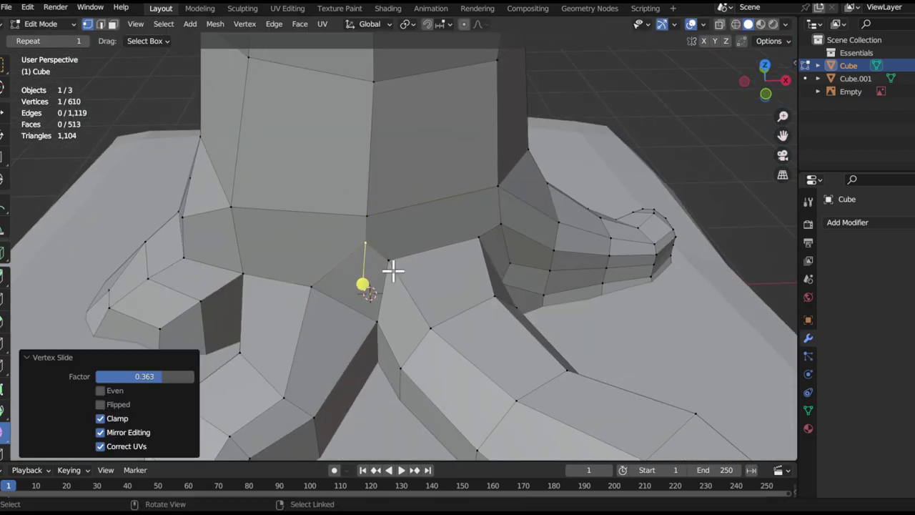
pyautogui.click(393, 271)
pyautogui.press('h')
pyautogui.hotkey('ctrl', 'z')
# Slide further vertices around the trunk's lower ring along their edges, finishing with a factor of 0.442
pyautogui.moveTo(432, 287); pyautogui.dragTo(443, 288)
pyautogui.click(482, 245)
pyautogui.moveTo(503, 249); pyautogui.dragTo(482, 256)
pyautogui.moveTo(482, 255); pyautogui.dragTo(517, 265, button='middle')
pyautogui.press('g')
pyautogui.press('g')
pyautogui.click(360, 240)
pyautogui.press('g')
pyautogui.press('g')
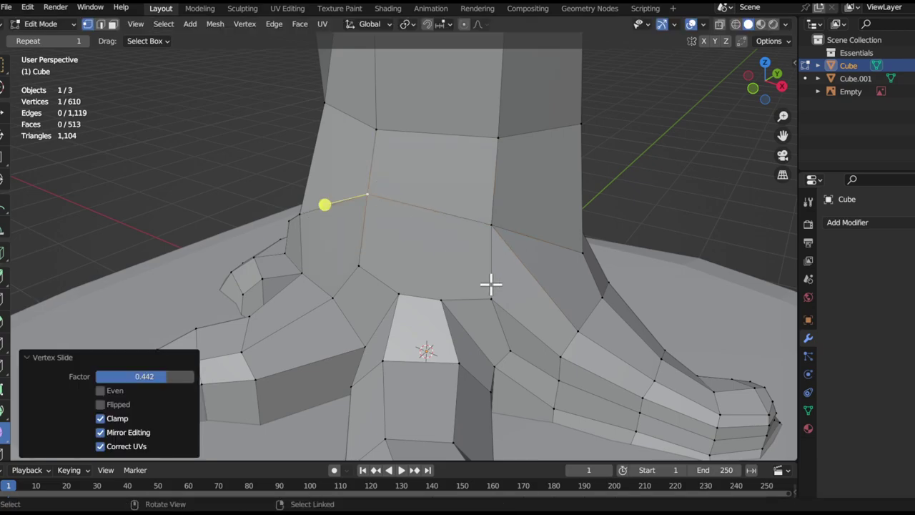
# Slide several vertices around the lower trunk above the front roots along their edges to even out the root transitions
pyautogui.click(458, 266)
pyautogui.press('g')
pyautogui.press('g')
pyautogui.click(378, 250)
pyautogui.press('g')
pyautogui.press('g')
pyautogui.click(446, 301)
pyautogui.press('g')
pyautogui.press('g')
pyautogui.click(465, 292)
# Examine the whole tree outside mesh editing and compare its trunk and roots with the reference image
pyautogui.scroll(-3, 465, 294)
pyautogui.moveTo(474, 359); pyautogui.dragTo(195, 239, button='middle')
pyautogui.press('Tab')
pyautogui.scroll(-2, 195, 239)
pyautogui.keyDown('alt'); pyautogui.keyDown('shift'); pyautogui.moveTo(195, 238); pyautogui.dragTo(386, 265); pyautogui.keyUp('shift'); pyautogui.keyUp('alt')
pyautogui.keyDown('alt'); pyautogui.moveTo(386, 265); pyautogui.dragTo(329, 322); pyautogui.keyUp('alt')
pyautogui.scroll(-2, 408, 350)
pyautogui.keyDown('alt'); pyautogui.keyDown('shift'); pyautogui.moveTo(408, 349); pyautogui.dragTo(340, 348); pyautogui.keyUp('shift'); pyautogui.keyUp('alt')
pyautogui.keyDown('alt'); pyautogui.moveTo(339, 348); pyautogui.dragTo(299, 325); pyautogui.keyUp('alt')
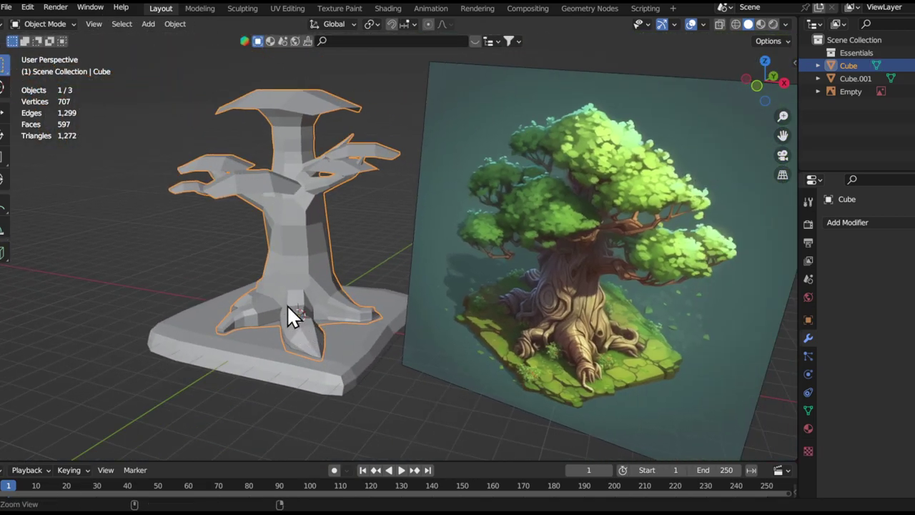
pyautogui.keyDown('ctrl'); pyautogui.moveTo(240, 256); pyautogui.dragTo(304, 256, button='middle'); pyautogui.keyUp('ctrl')
# Slide a lower trunk vertex along its edge and move a nearby trunk-base vertex about 0.071 m along Y
pyautogui.press('Tab')
pyautogui.scroll(2, 271, 273)
pyautogui.press('g')
pyautogui.press('g')
pyautogui.click(303, 251)
pyautogui.click(273, 280)
pyautogui.click(330, 321)
pyautogui.moveTo(333, 323); pyautogui.dragTo(408, 244, button='middle')
pyautogui.click(307, 267)
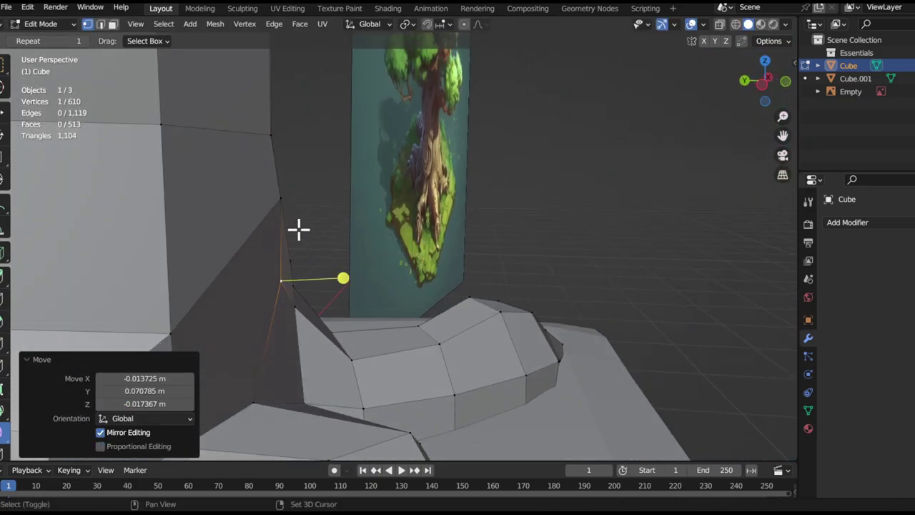
# Move the trunk vertex above the roots about -0.022 m in X, 0.079 m in Y and -0.026 m in Z
pyautogui.click(284, 196)
pyautogui.keyDown('alt'); pyautogui.moveTo(282, 278); pyautogui.dragTo(170, 273); pyautogui.keyUp('alt')
pyautogui.moveTo(170, 272); pyautogui.dragTo(296, 301, button='middle')
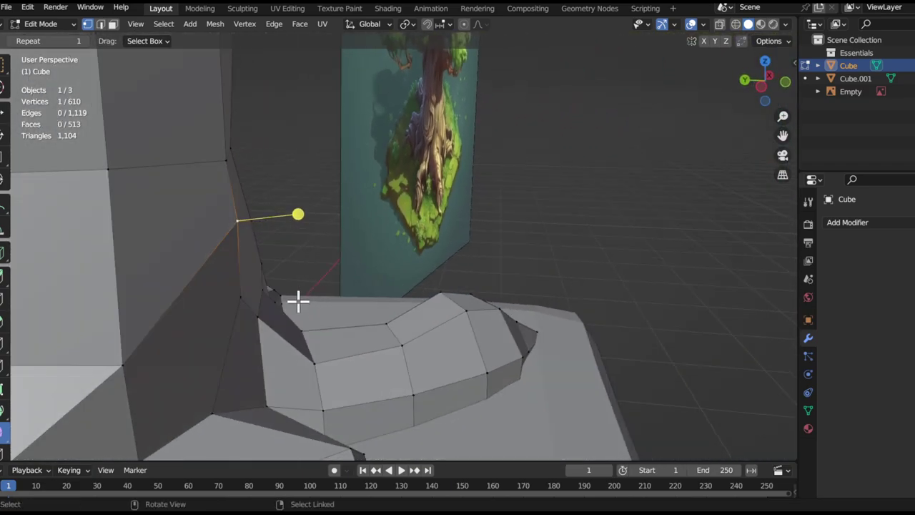
pyautogui.press('g')
pyautogui.click(324, 310)
pyautogui.moveTo(265, 253); pyautogui.dragTo(289, 299, button='middle')
pyautogui.scroll(-3, 289, 300)
pyautogui.moveTo(285, 358); pyautogui.dragTo(278, 331, button='middle')
pyautogui.keyDown('shift'); pyautogui.moveTo(282, 263); pyautogui.dragTo(331, 299, button='middle'); pyautogui.keyUp('shift')
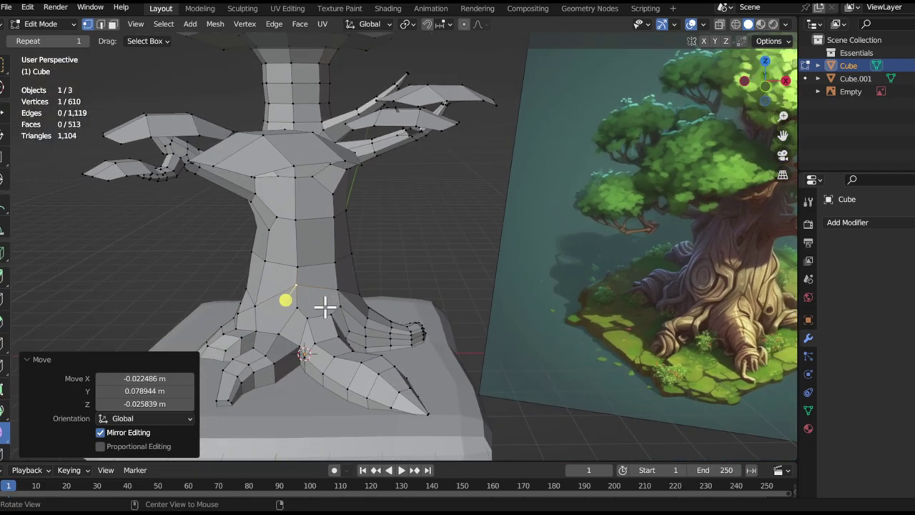
pyautogui.scroll(1, 314, 278)
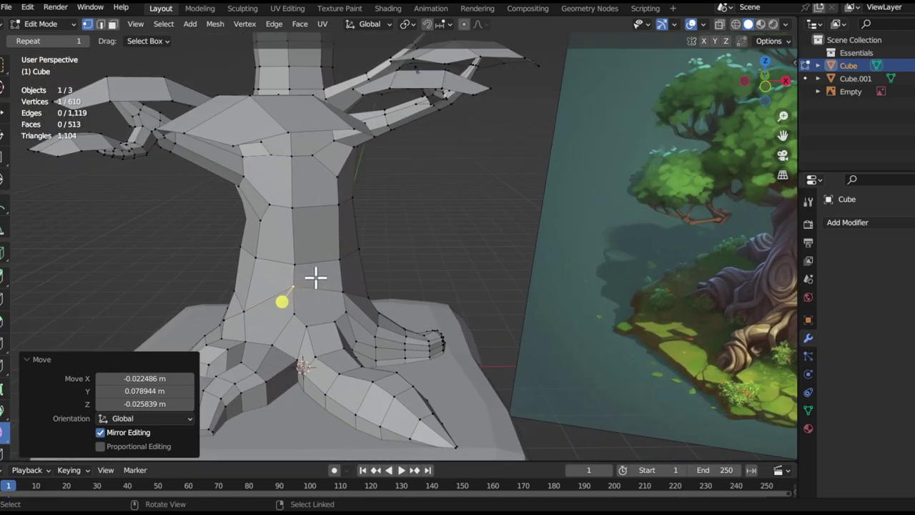
# Reposition vertices on the sides of the mid trunk, moving the last one about -0.054 m along X
pyautogui.keyDown('shift'); pyautogui.moveTo(318, 273); pyautogui.dragTo(382, 239, button='middle'); pyautogui.keyUp('shift')
pyautogui.scroll(2, 379, 240)
pyautogui.click(282, 203)
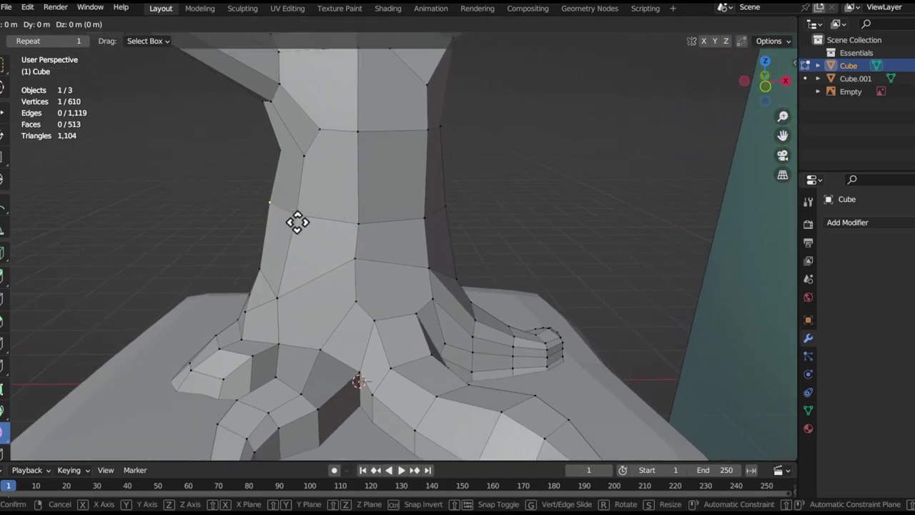
pyautogui.click(326, 224)
pyautogui.press('g')
pyautogui.click(556, 296)
pyautogui.moveTo(556, 296); pyautogui.dragTo(297, 211, button='middle')
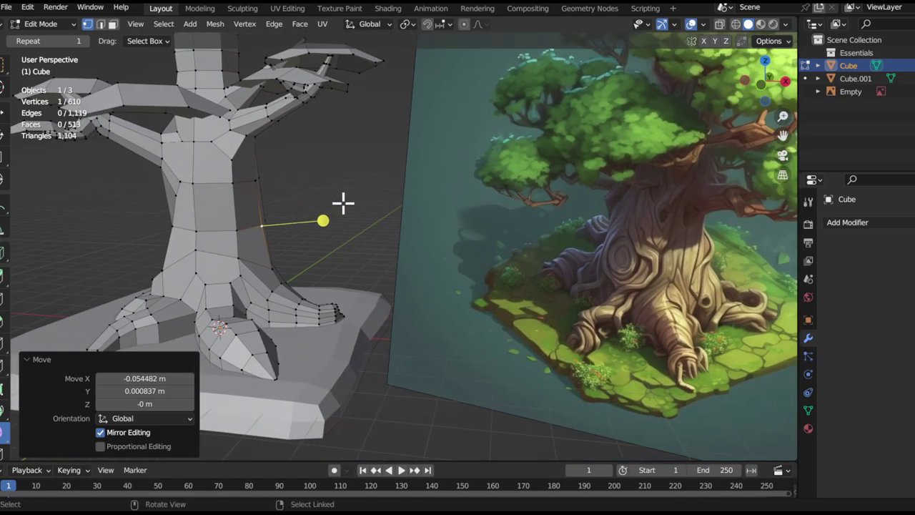
pyautogui.scroll(-3, 342, 203)
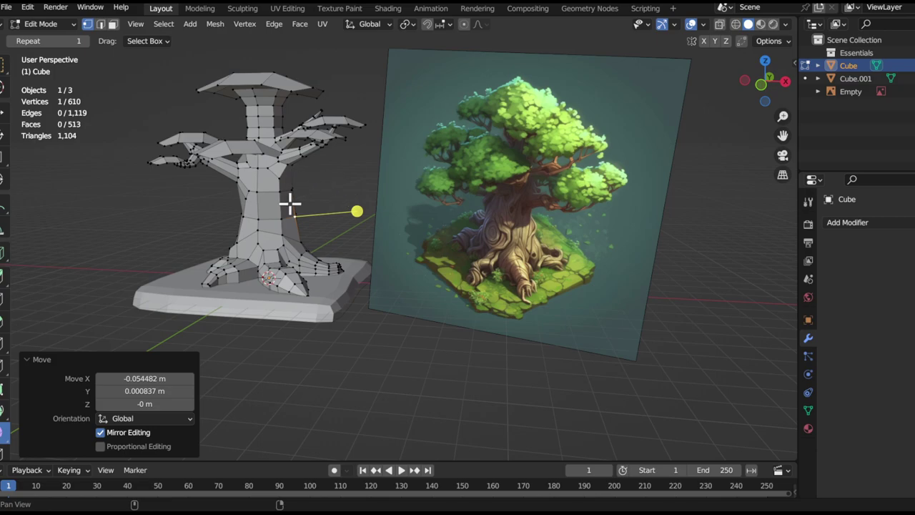
pyautogui.moveTo(252, 204); pyautogui.dragTo(280, 243, button='middle')
pyautogui.press('l')
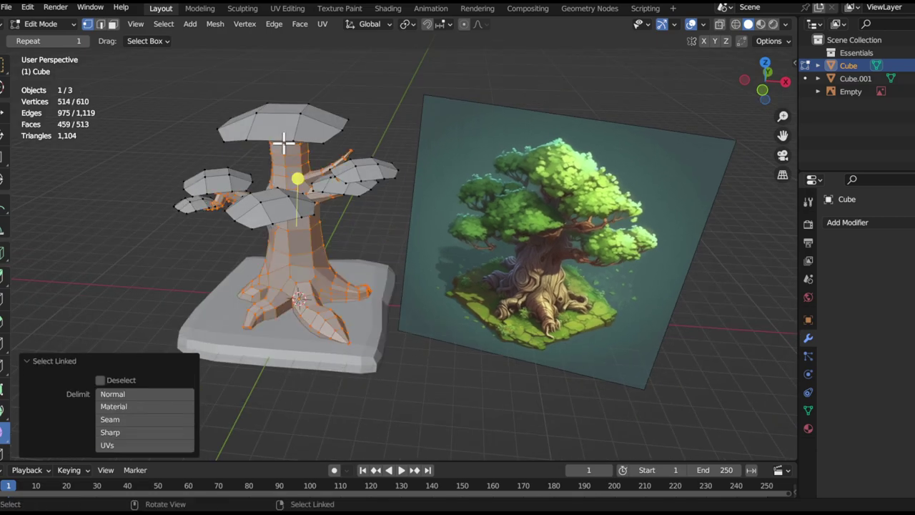
pyautogui.hotkey('ctrl', 'z')
pyautogui.hotkey('ctrl', 'z')
# Duplicate the top canopy with an offset of 1.19, -0.31, -0.93 m, resize it and rotate it -13.8° about Z
pyautogui.click(331, 156)
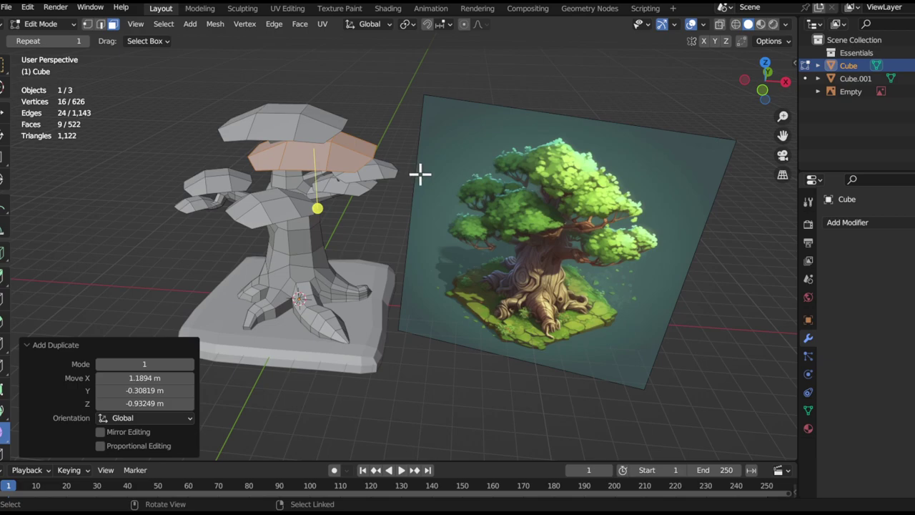
pyautogui.press('s')
pyautogui.click(445, 180)
pyautogui.press('r')
pyautogui.press('z')
pyautogui.click(405, 198)
pyautogui.moveTo(405, 198); pyautogui.dragTo(401, 210, button='middle')
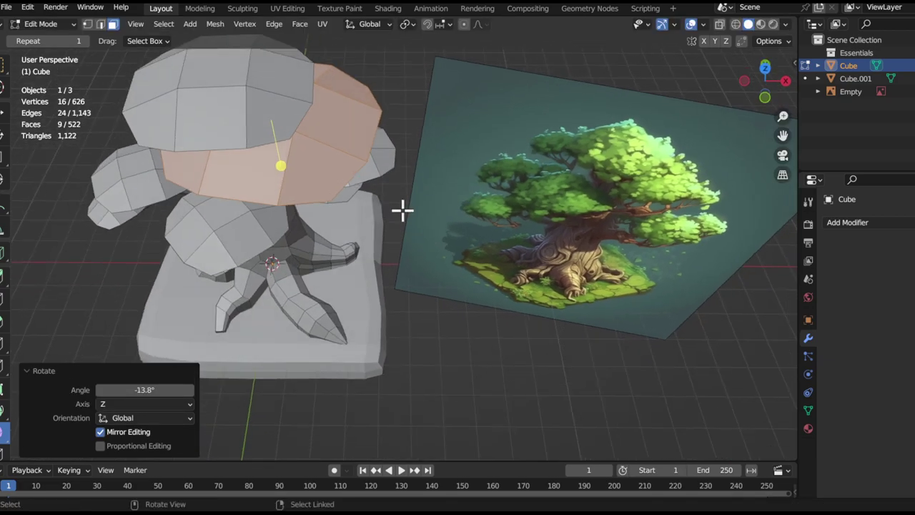
pyautogui.moveTo(360, 179); pyautogui.dragTo(430, 247, button='middle')
# Place another canopy copy on the opposite side below the top canopy, resize it and move it about 0.225 m along X
pyautogui.click(405, 205)
pyautogui.press('s')
pyautogui.click(361, 208)
pyautogui.moveTo(362, 208); pyautogui.dragTo(328, 150, button='middle')
pyautogui.press('g')
pyautogui.click(402, 213)
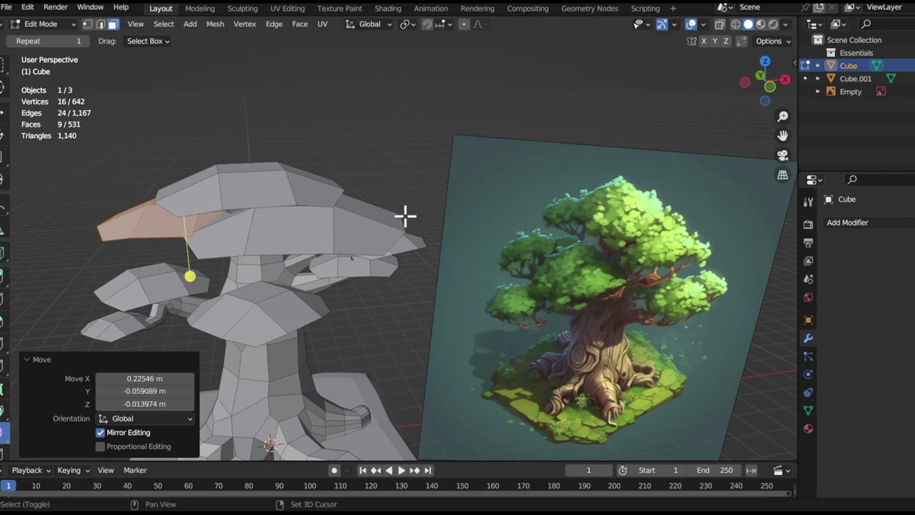
# Scale the new side canopy by 0.867, rotate it about Z and fine-tune its position
pyautogui.moveTo(404, 213); pyautogui.dragTo(353, 188, button='middle')
pyautogui.press('s')
pyautogui.click(377, 224)
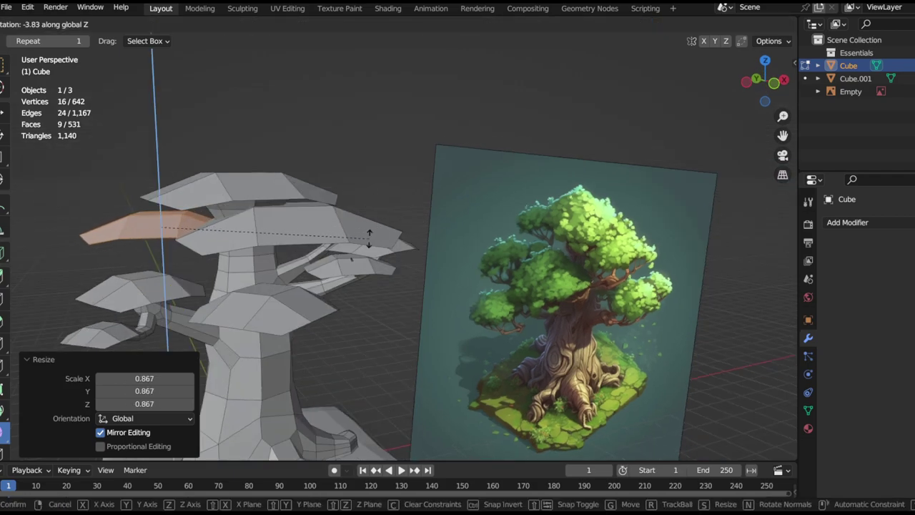
pyautogui.press('r')
pyautogui.press('z')
pyautogui.click(339, 253)
pyautogui.moveTo(338, 253)
pyautogui.mouseDown(button='middle')
pyautogui.moveTo(337, 286)
pyautogui.moveTo(409, 290)
pyautogui.moveTo(341, 236)
pyautogui.moveTo(327, 245)
pyautogui.mouseUp(button='middle')
pyautogui.press('g')
pyautogui.click(333, 249)
# Duplicate the side canopy to the lower front of the tree with an offset of 0.51, -2.88, -2.53 m
pyautogui.keyDown('shift'); pyautogui.moveTo(635, 174); pyautogui.dragTo(422, 250, button='middle'); pyautogui.keyUp('shift')
pyautogui.scroll(4, 262, 280)
pyautogui.keyDown('shift'); pyautogui.moveTo(262, 279); pyautogui.dragTo(616, 236, button='middle'); pyautogui.keyUp('shift')
pyautogui.keyDown('shift'); pyautogui.moveTo(210, 223); pyautogui.dragTo(282, 215, button='middle'); pyautogui.keyUp('shift')
pyautogui.scroll(-5, 317, 222)
pyautogui.moveTo(281, 215); pyautogui.dragTo(316, 243, button='middle')
pyautogui.hotkey('shift', 'd')
pyautogui.click(325, 280)
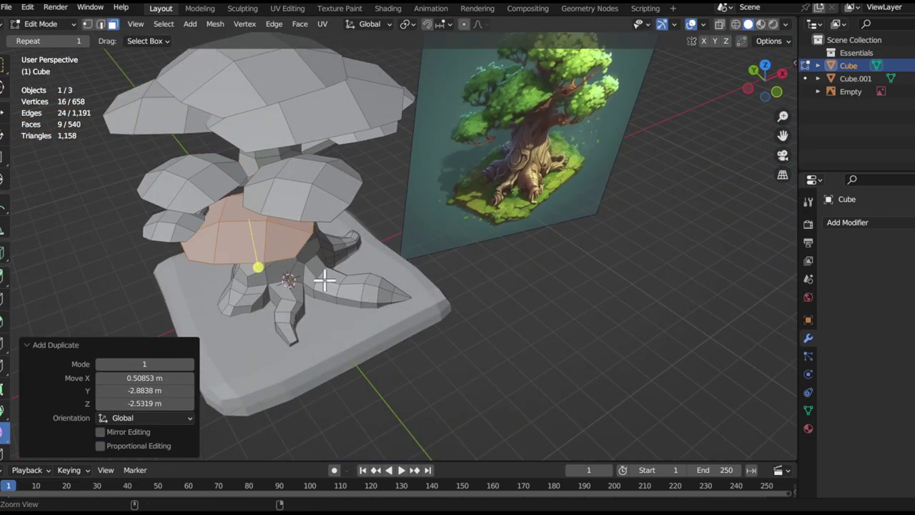
# Scale the lower canopy copy by 1.298 and shift it beneath the neighbouring canopy
pyautogui.scroll(2, 327, 279)
pyautogui.moveTo(368, 263); pyautogui.dragTo(479, 225, button='middle')
pyautogui.press('g')
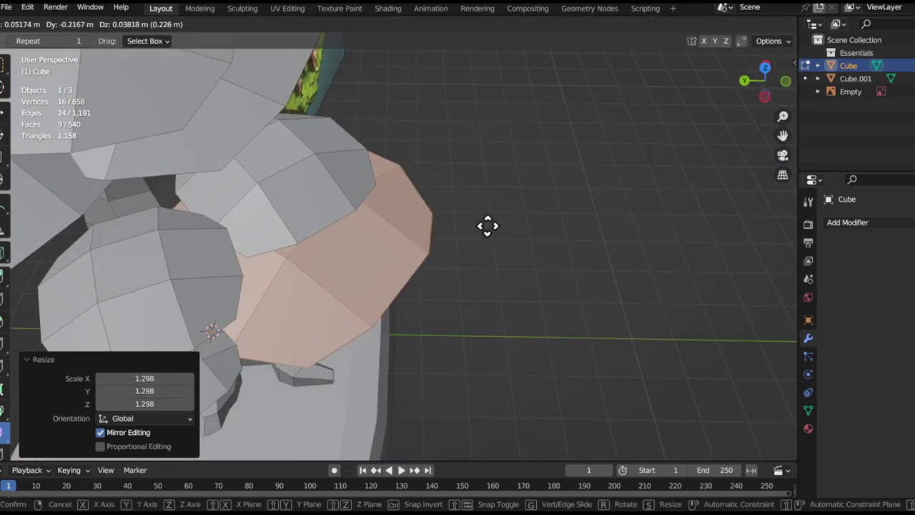
pyautogui.click(204, 100)
# Rotate the lower canopy freely, ending with a trackball rotation of 1.24° and 0.191°, and reposition it
pyautogui.keyDown('alt'); pyautogui.moveTo(318, 174); pyautogui.dragTo(526, 176); pyautogui.keyUp('alt')
pyautogui.press('r')
pyautogui.click(541, 186)
pyautogui.press('g')
pyautogui.click(542, 168)
pyautogui.moveTo(541, 134); pyautogui.dragTo(526, 148, button='middle')
pyautogui.click(526, 150)
pyautogui.press('g')
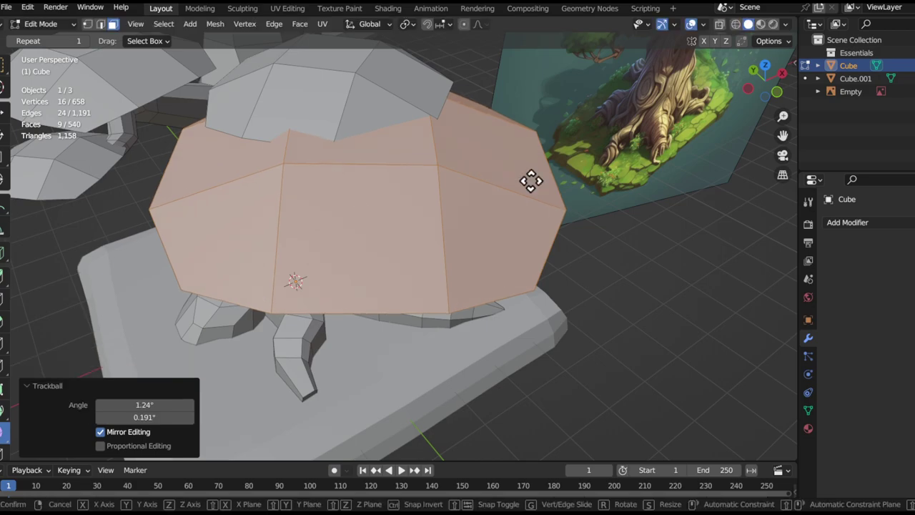
pyautogui.click(479, 204)
# Scale the lower canopy by 0.858 and move it about 0.099, 0.060 and 0.049 m in X, Y and Z
pyautogui.moveTo(478, 202); pyautogui.dragTo(401, 223, button='middle')
pyautogui.press('s')
pyautogui.click(407, 241)
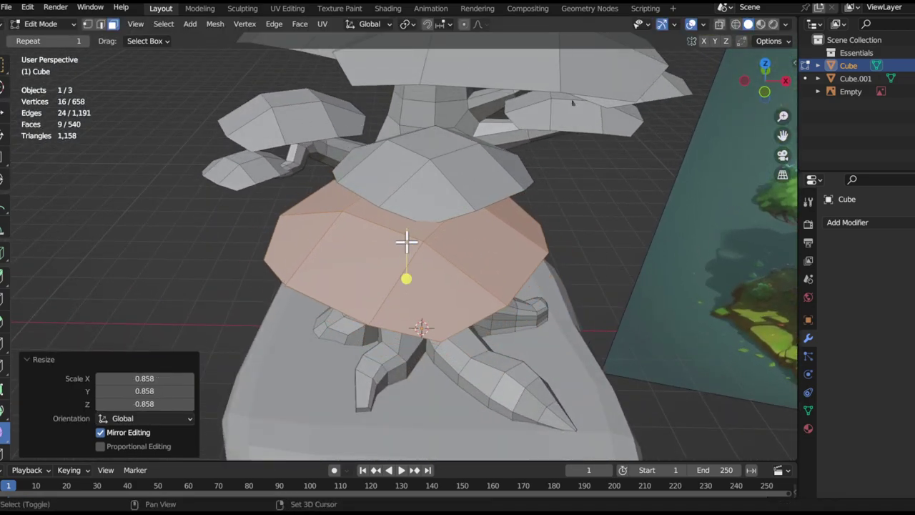
pyautogui.scroll(2, 458, 233)
pyautogui.moveTo(478, 222); pyautogui.dragTo(555, 225, button='middle')
pyautogui.press('g')
pyautogui.click(566, 212)
# Examine the canopy arrangement against the reference image and inspect the branches from underneath
pyautogui.scroll(-5, 491, 222)
pyautogui.keyDown('shift'); pyautogui.moveTo(491, 223); pyautogui.dragTo(322, 199, button='middle'); pyautogui.keyUp('shift')
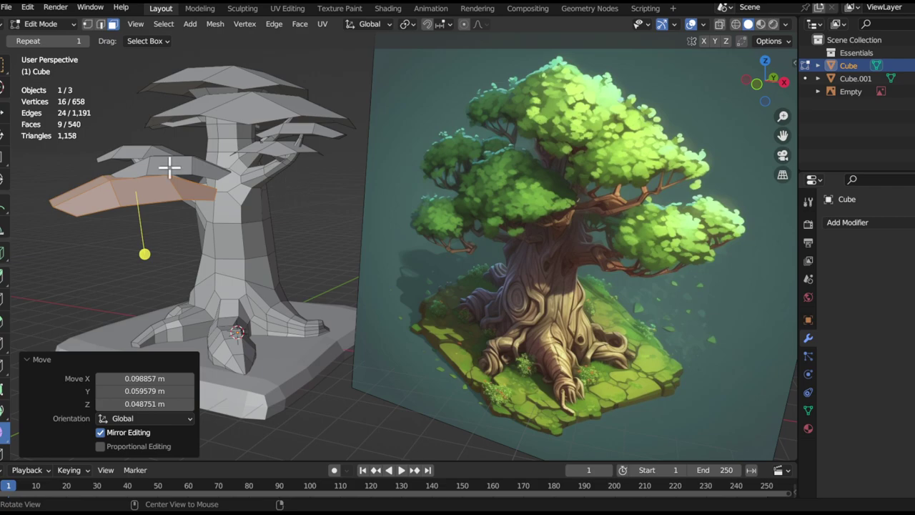
pyautogui.keyDown('shift'); pyautogui.moveTo(169, 168); pyautogui.dragTo(202, 171, button='middle'); pyautogui.keyUp('shift')
pyautogui.keyDown('shift'); pyautogui.moveTo(173, 137); pyautogui.dragTo(296, 174, button='middle'); pyautogui.keyUp('shift')
pyautogui.scroll(2, 322, 200)
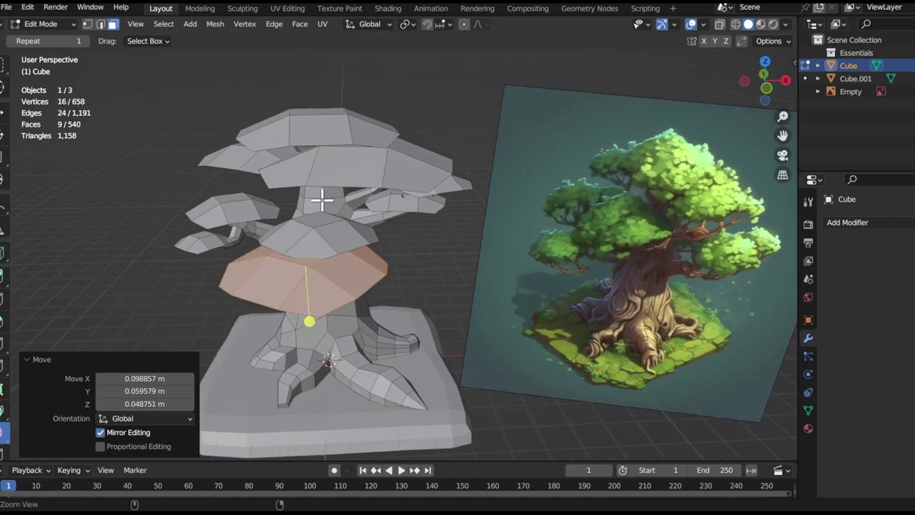
pyautogui.moveTo(308, 206); pyautogui.dragTo(334, 188, button='middle')
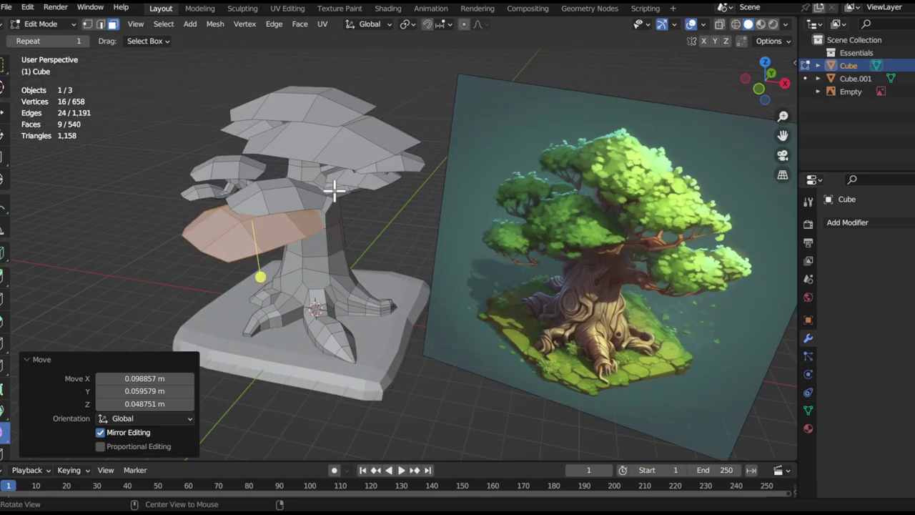
pyautogui.moveTo(316, 231); pyautogui.dragTo(495, 260, button='middle')
pyautogui.keyDown('ctrl'); pyautogui.moveTo(356, 250); pyautogui.dragTo(354, 218, button='middle'); pyautogui.keyUp('ctrl')
pyautogui.moveTo(341, 266); pyautogui.dragTo(395, 222, button='middle')
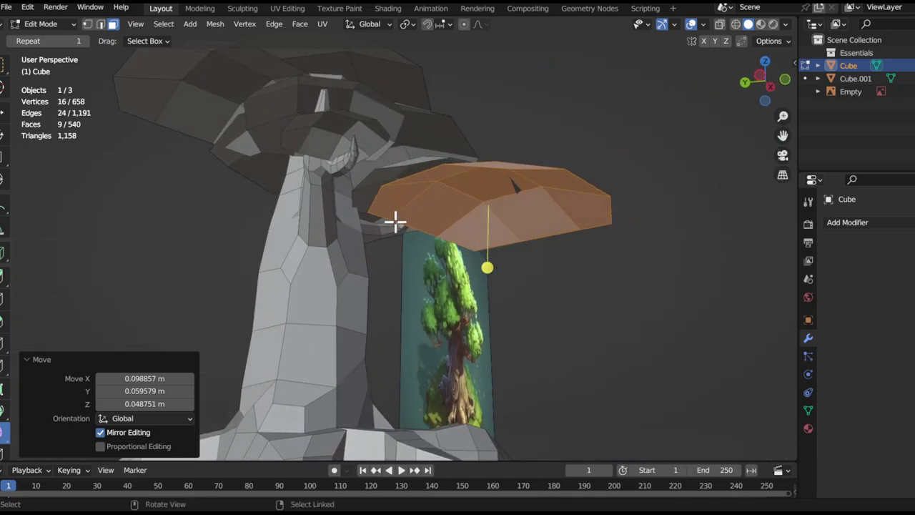
# Lower the edge under the branch's trunk joint along Z, then move it about -0.078, -0.078 and 0.048 m
pyautogui.press('2')
pyautogui.click(317, 249)
pyautogui.moveTo(319, 249); pyautogui.dragTo(483, 252, button='middle')
pyautogui.press('g')
pyautogui.press('z')
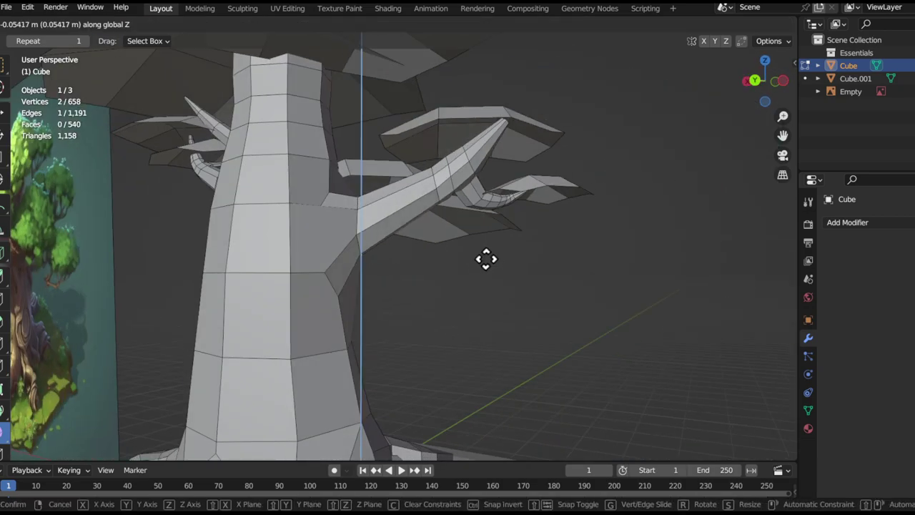
pyautogui.click(493, 288)
pyautogui.moveTo(493, 289); pyautogui.dragTo(391, 264, button='middle')
pyautogui.press('g')
pyautogui.click(411, 256)
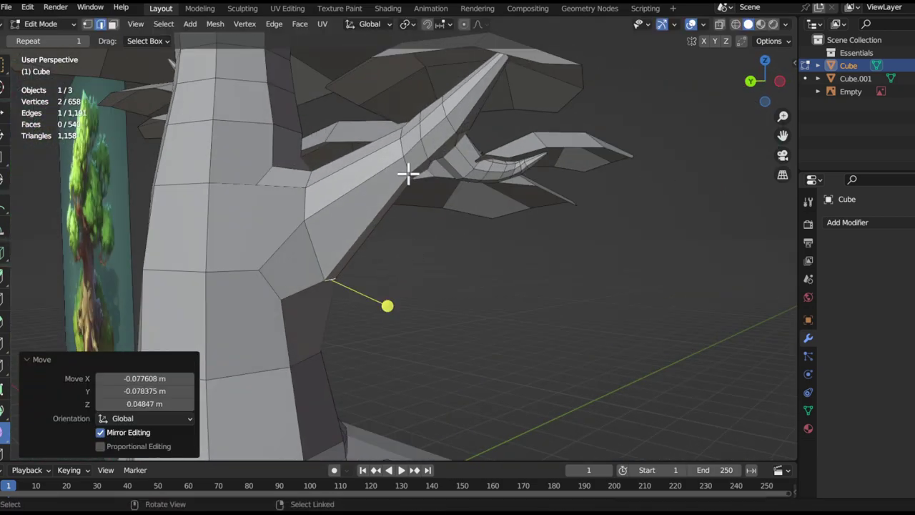
# Smooth the edge loop on the thick branch and lower an edge on its underside 0.226 m along Z
pyautogui.keyDown('alt'); pyautogui.click(405, 173); pyautogui.keyUp('alt')
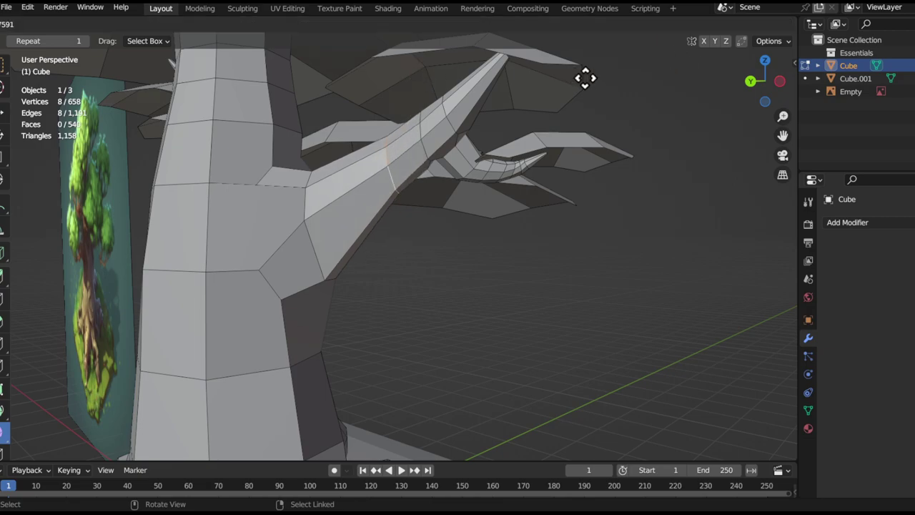
pyautogui.moveTo(579, 80); pyautogui.dragTo(630, 72)
pyautogui.keyDown('ctrl'); pyautogui.moveTo(379, 211); pyautogui.dragTo(522, 241, button='middle'); pyautogui.keyUp('ctrl')
pyautogui.click(404, 192)
pyautogui.press('g')
pyautogui.press('z')
pyautogui.click(546, 282)
pyautogui.moveTo(546, 282); pyautogui.dragTo(347, 183, button='middle')
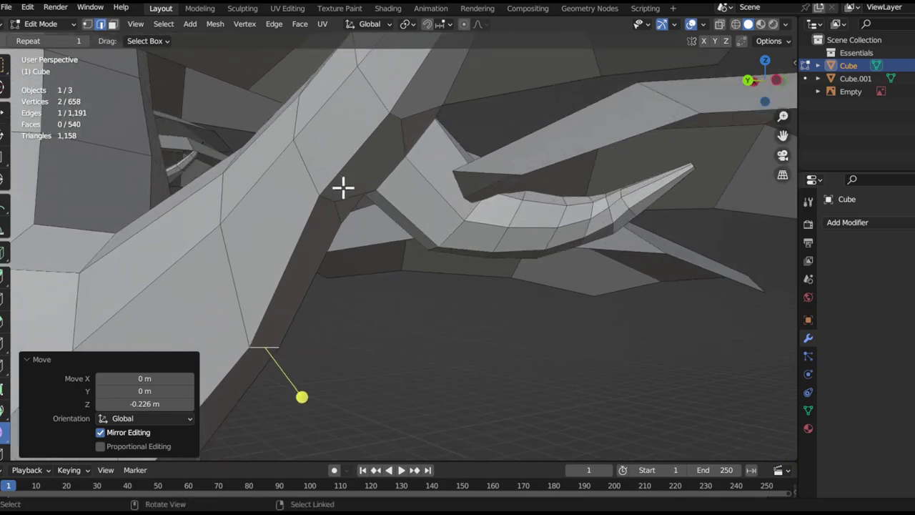
# Lower the next underside edge farther out on the branch 0.1471 m along Z and smooth it
pyautogui.click(331, 206)
pyautogui.moveTo(355, 243); pyautogui.dragTo(401, 286, button='middle')
pyautogui.press('g')
pyautogui.press('z')
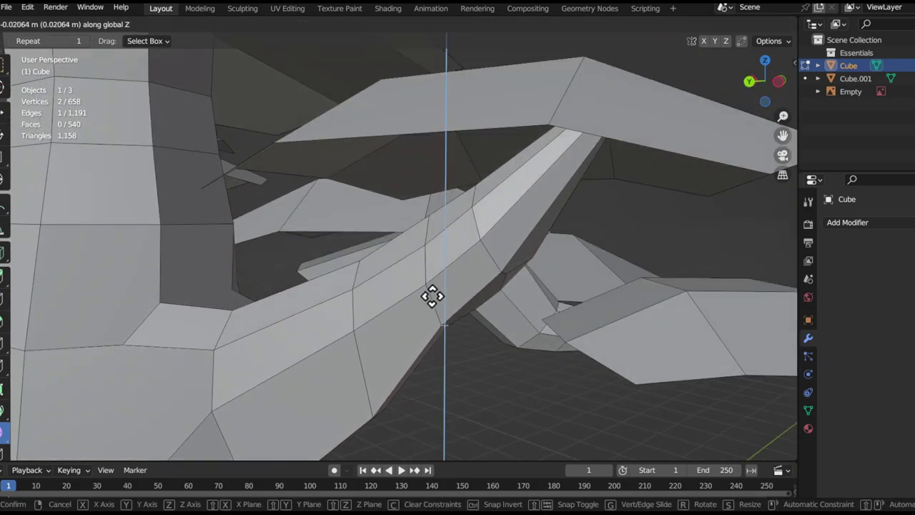
pyautogui.click(443, 327)
pyautogui.moveTo(443, 327); pyautogui.dragTo(393, 269, button='middle')
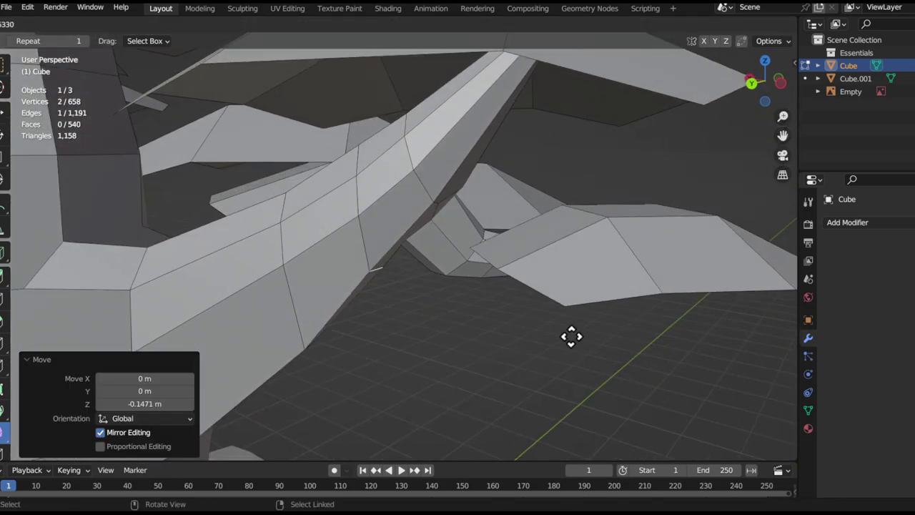
pyautogui.moveTo(616, 339); pyautogui.dragTo(619, 340)
# Smooth the branch's underside edge nearer the trunk with a smoothing value of 0.958
pyautogui.moveTo(493, 270); pyautogui.dragTo(379, 244, button='middle')
pyautogui.click(337, 270)
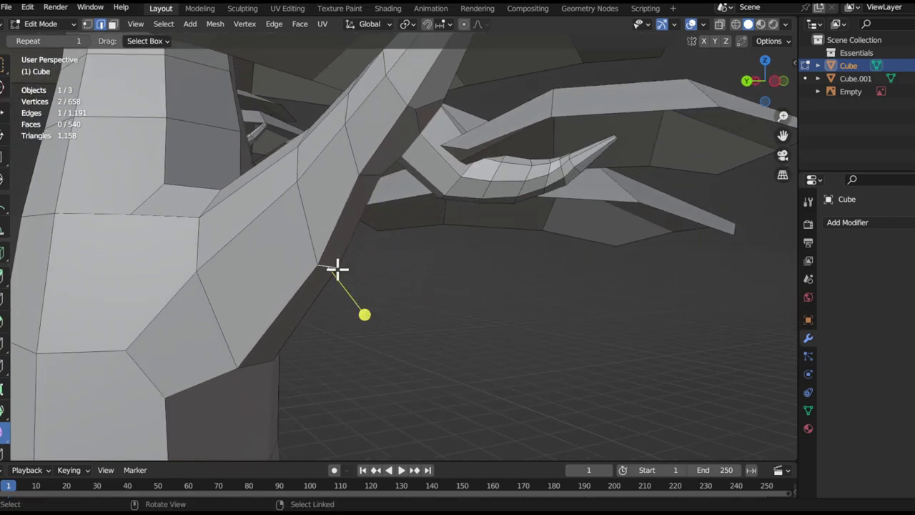
pyautogui.moveTo(562, 276); pyautogui.dragTo(565, 277)
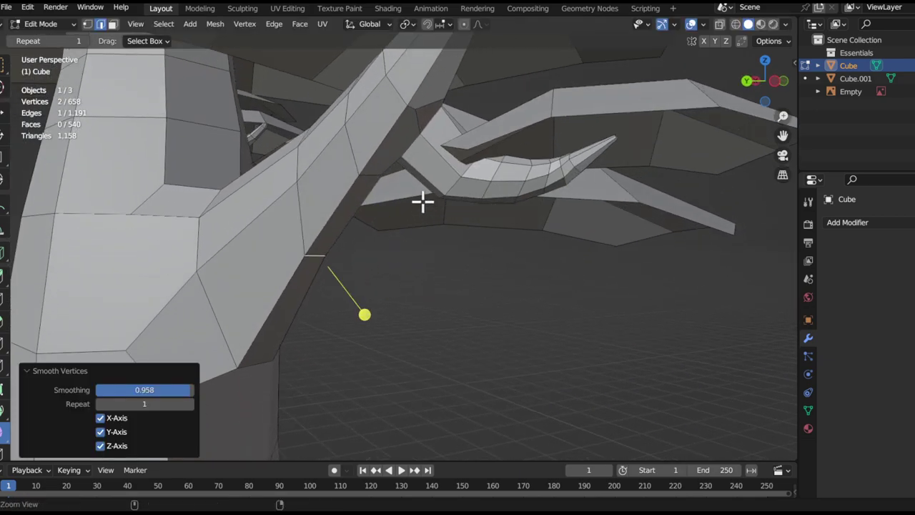
# Dissolve an edge loop in the middle of the small curved side branch
pyautogui.keyDown('ctrl'); pyautogui.moveTo(423, 202); pyautogui.dragTo(429, 291, button='middle'); pyautogui.keyUp('ctrl')
pyautogui.keyDown('ctrl'); pyautogui.moveTo(436, 227); pyautogui.dragTo(442, 151, button='middle'); pyautogui.keyUp('ctrl')
pyautogui.keyDown('ctrl'); pyautogui.moveTo(469, 218); pyautogui.dragTo(382, 203, button='middle'); pyautogui.keyUp('ctrl')
pyautogui.keyDown('alt'); pyautogui.click(432, 206); pyautogui.keyUp('alt')
pyautogui.press('x')
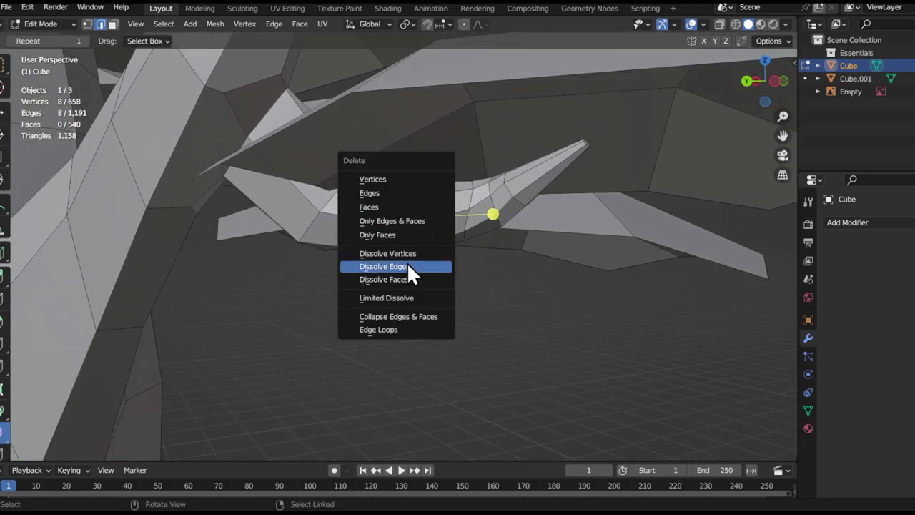
pyautogui.click(410, 268)
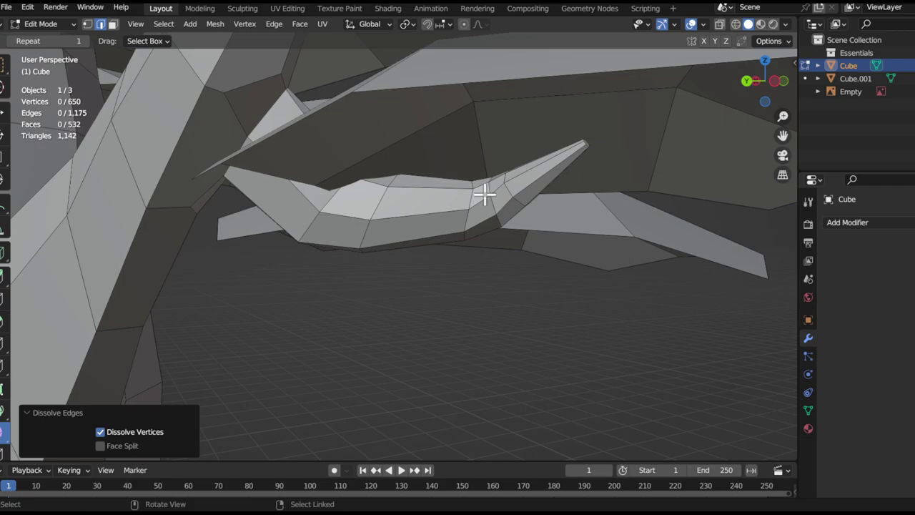
# Dissolve another edge loop near the curved side branch's tip and smooth the adjacent loop by 1.329
pyautogui.keyDown('alt'); pyautogui.click(486, 191); pyautogui.keyUp('alt')
pyautogui.press('x')
pyautogui.click(488, 190)
pyautogui.moveTo(488, 190); pyautogui.dragTo(510, 190, button='middle')
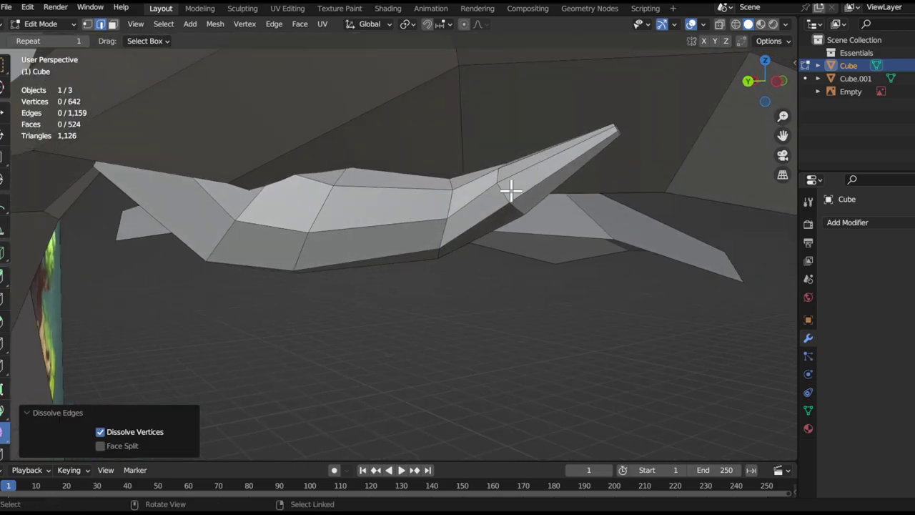
pyautogui.keyDown('alt'); pyautogui.click(526, 190); pyautogui.keyUp('alt')
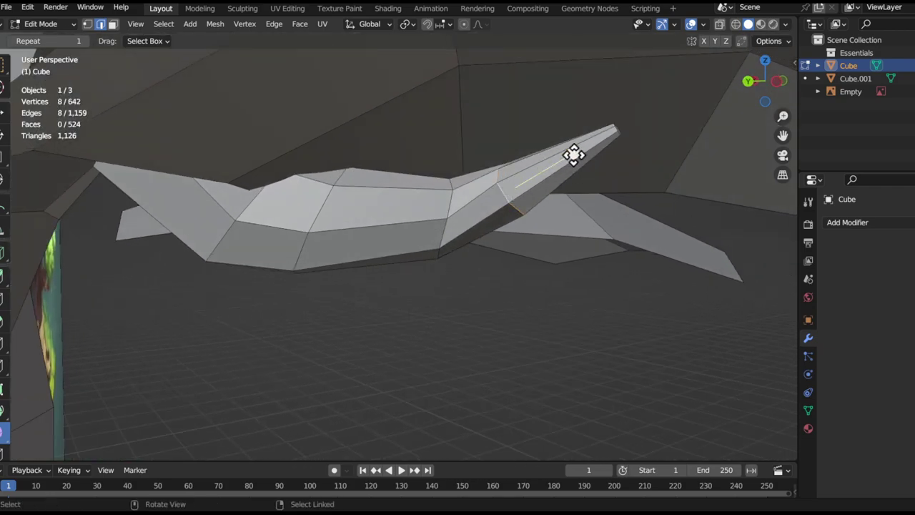
pyautogui.moveTo(832, 138); pyautogui.dragTo(827, 136)
# Examine the whole tree from several angles and compare its canopies and branches with the reference image
pyautogui.moveTo(532, 161); pyautogui.dragTo(260, 174, button='middle')
pyautogui.moveTo(423, 162); pyautogui.dragTo(632, 238, button='middle')
pyautogui.keyDown('shift'); pyautogui.moveTo(568, 181); pyautogui.dragTo(476, 272, button='middle'); pyautogui.keyUp('shift')
pyautogui.keyDown('ctrl'); pyautogui.moveTo(467, 203); pyautogui.dragTo(482, 271, button='middle'); pyautogui.keyUp('ctrl')
pyautogui.keyDown('shift'); pyautogui.moveTo(526, 197); pyautogui.dragTo(394, 239, button='middle'); pyautogui.keyUp('shift')
pyautogui.keyDown('ctrl'); pyautogui.moveTo(409, 236); pyautogui.dragTo(417, 278, button='middle'); pyautogui.keyUp('ctrl')
pyautogui.moveTo(431, 226); pyautogui.dragTo(433, 267, button='middle')
pyautogui.keyDown('shift'); pyautogui.moveTo(468, 261); pyautogui.dragTo(366, 241, button='middle'); pyautogui.keyUp('shift')
pyautogui.moveTo(316, 266); pyautogui.dragTo(308, 239, button='middle')
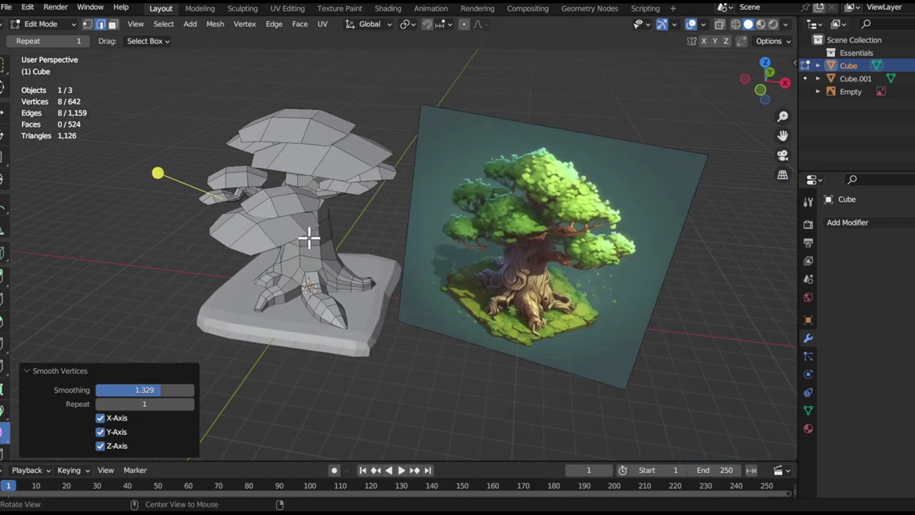
# Switch to editing the ground base and scale an edge loop around its side
pyautogui.moveTo(329, 300); pyautogui.dragTo(321, 259, button='middle')
pyautogui.keyDown('ctrl'); pyautogui.moveTo(313, 284); pyautogui.dragTo(310, 241, button='middle'); pyautogui.keyUp('ctrl')
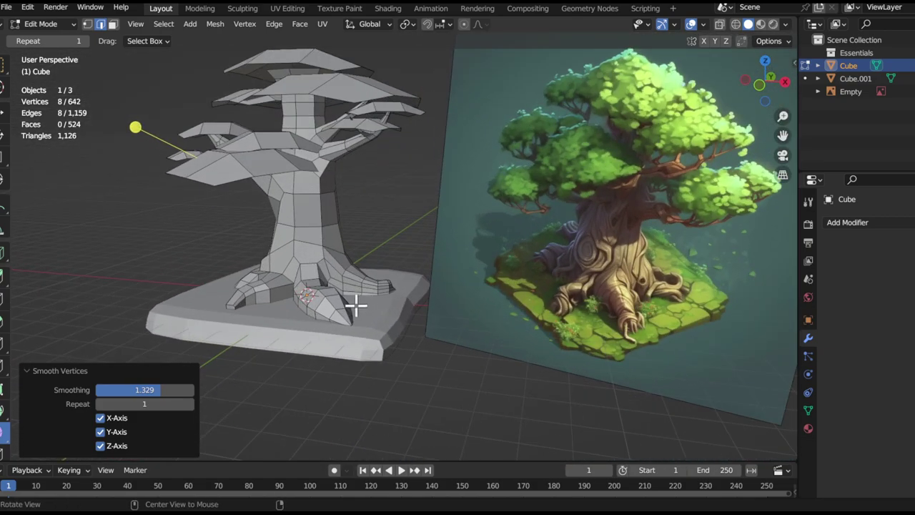
pyautogui.moveTo(356, 304); pyautogui.dragTo(309, 307, button='middle')
pyautogui.click(308, 307)
pyautogui.press('Tab')
pyautogui.click(298, 338)
pyautogui.press('Tab')
pyautogui.keyDown('ctrl'); pyautogui.moveTo(372, 346); pyautogui.dragTo(372, 312, button='middle'); pyautogui.keyUp('ctrl')
pyautogui.doubleClick(371, 312)
pyautogui.press('s')
pyautogui.click(555, 343)
# Scale the ground base's selected edge loop a second time and finish editing the base
pyautogui.moveTo(283, 306); pyautogui.dragTo(447, 329, button='middle')
pyautogui.moveTo(345, 306); pyautogui.dragTo(446, 327, button='middle')
pyautogui.scroll(2, 446, 327)
pyautogui.press('s')
pyautogui.click(503, 320)
pyautogui.press('Tab')
# Apply Shade Smooth to both the tree and the ground base
pyautogui.keyDown('ctrl'); pyautogui.moveTo(402, 277); pyautogui.dragTo(398, 324, button='middle'); pyautogui.keyUp('ctrl')
pyautogui.moveTo(397, 323); pyautogui.dragTo(357, 340, button='middle')
pyautogui.keyDown('ctrl'); pyautogui.moveTo(397, 333); pyautogui.dragTo(368, 259, button='middle'); pyautogui.keyUp('ctrl')
pyautogui.rightClick(366, 248)
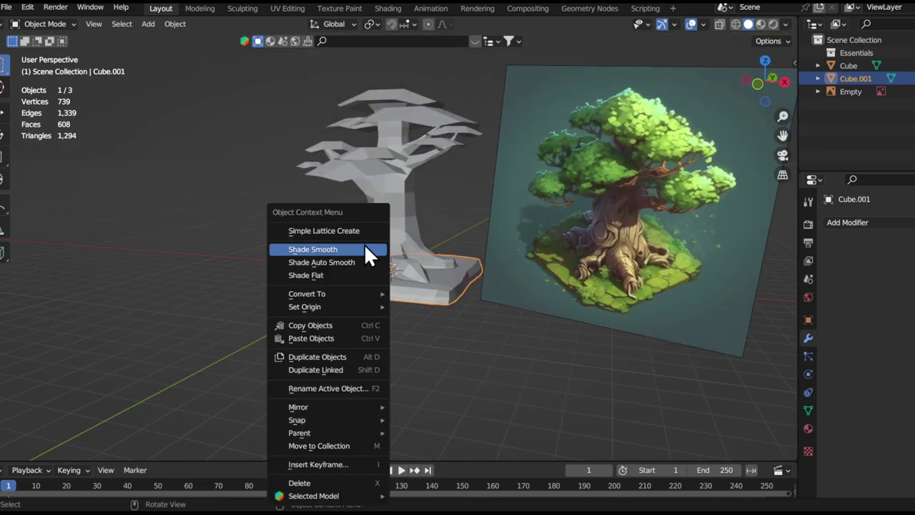
pyautogui.click(364, 245)
pyautogui.click(394, 222)
pyautogui.rightClick(395, 218)
pyautogui.click(394, 219)
pyautogui.click(404, 304)
pyautogui.rightClick(394, 250)
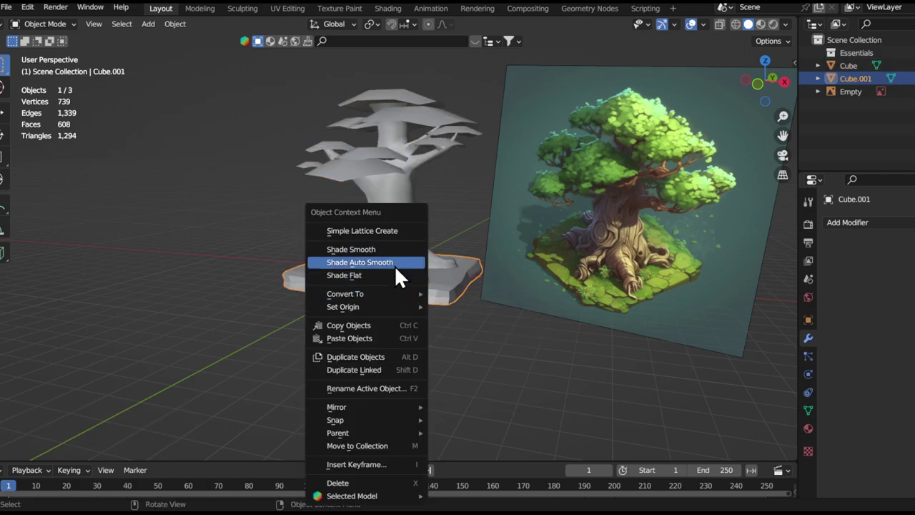
pyautogui.click(393, 251)
# Slide a vertex at the top of the tree's front root along its edge by a factor of 0.226
pyautogui.keyDown('ctrl'); pyautogui.moveTo(393, 251); pyautogui.dragTo(411, 204, button='middle'); pyautogui.keyUp('ctrl')
pyautogui.keyDown('alt'); pyautogui.moveTo(407, 192); pyautogui.dragTo(401, 236); pyautogui.keyUp('alt')
pyautogui.keyDown('ctrl'); pyautogui.keyDown('alt'); pyautogui.moveTo(400, 236); pyautogui.dragTo(380, 206); pyautogui.keyUp('alt'); pyautogui.keyUp('ctrl')
pyautogui.press('Tab')
pyautogui.press('Tab')
pyautogui.click(360, 253)
pyautogui.press('Tab')
pyautogui.press('1')
pyautogui.click(418, 266)
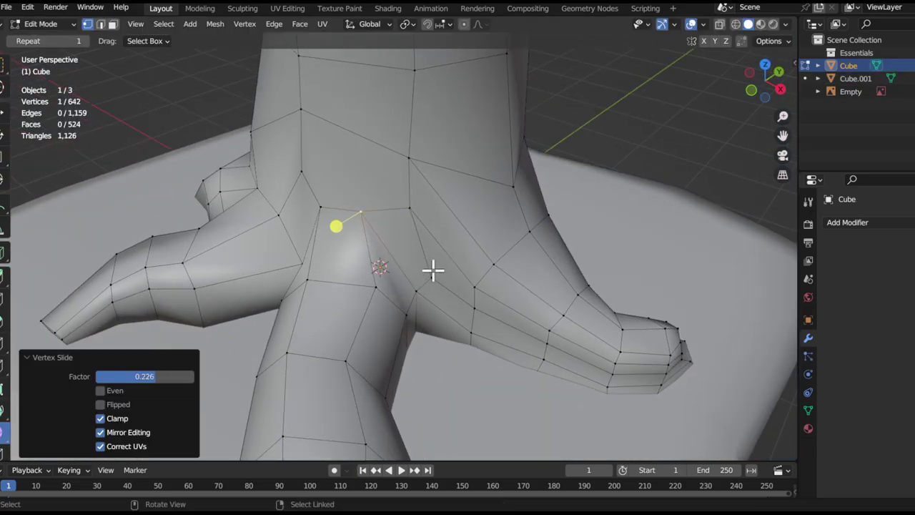
# Reposition more vertices where the front root joins the trunk to even out the junction
pyautogui.click(409, 210)
pyautogui.press('g')
pyautogui.rightClick(412, 199)
pyautogui.click(415, 126)
pyautogui.click(306, 165)
pyautogui.keyDown('alt'); pyautogui.moveTo(408, 208); pyautogui.dragTo(374, 209); pyautogui.keyUp('alt')
pyautogui.keyDown('alt'); pyautogui.moveTo(416, 249); pyautogui.dragTo(386, 159); pyautogui.keyUp('alt')
pyautogui.click(378, 257)
pyautogui.press('g')
pyautogui.click(384, 278)
pyautogui.press('g')
pyautogui.click(399, 289)
pyautogui.press('Tab')
pyautogui.keyDown('alt'); pyautogui.moveTo(386, 159); pyautogui.dragTo(424, 158); pyautogui.keyUp('alt')
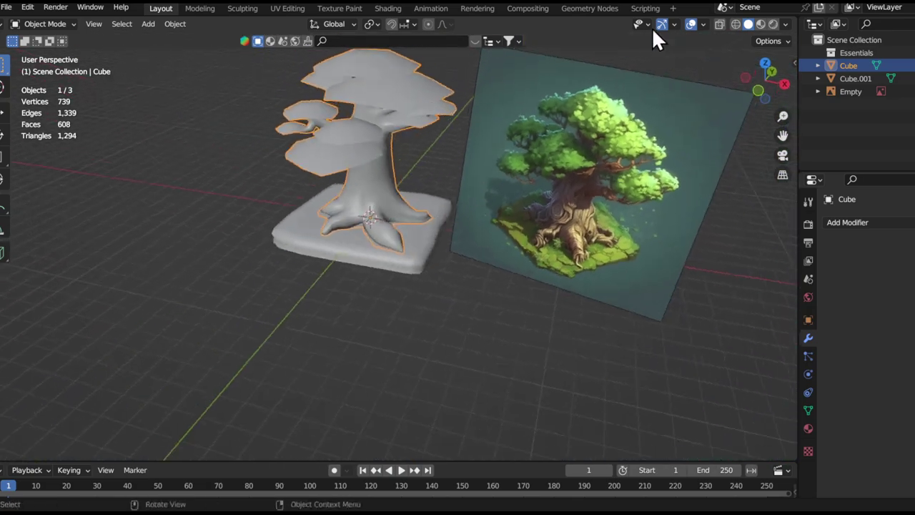
# Inspect the shading of the trunk and roots in Material Preview
pyautogui.click(761, 25)
pyautogui.scroll(8, 404, 296)
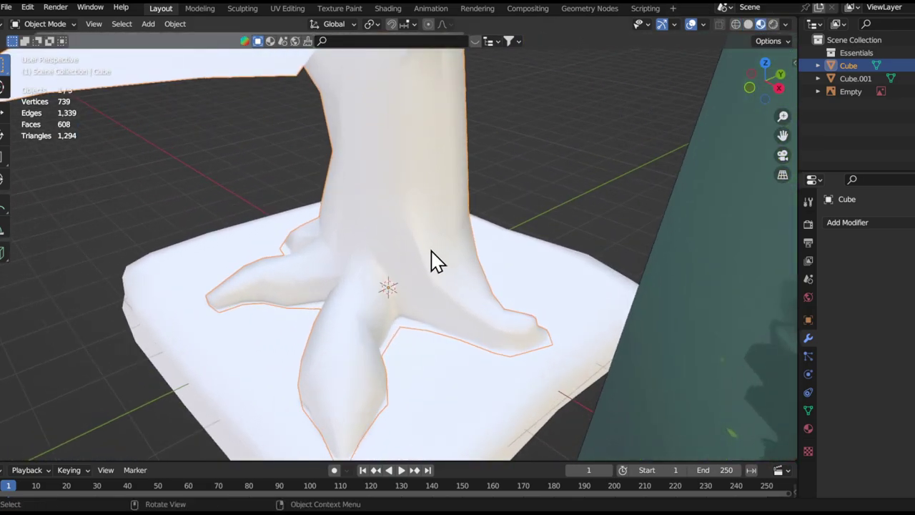
pyautogui.moveTo(446, 288); pyautogui.dragTo(393, 195, button='middle')
# Return to solid shading and delete the two adjoining faces at the trunk's foot, between two neighbouring roots
pyautogui.press('Tab')
pyautogui.scroll(4, 403, 278)
pyautogui.keyDown('alt'); pyautogui.click(243, 269); pyautogui.keyUp('alt')
pyautogui.moveTo(244, 270); pyautogui.dragTo(328, 259, button='middle')
pyautogui.scroll(-3, 327, 284)
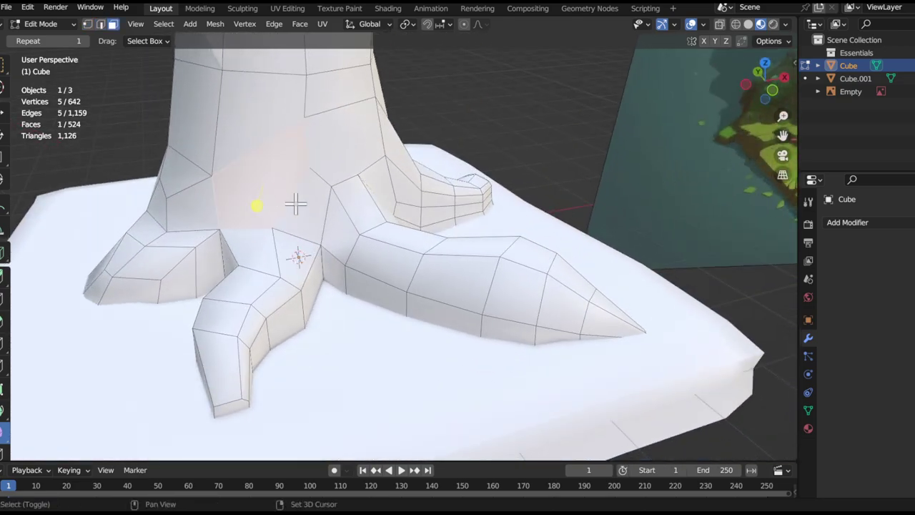
pyautogui.keyDown('shift'); pyautogui.click(305, 213); pyautogui.keyUp('shift')
pyautogui.moveTo(347, 219)
pyautogui.keyDown('shift'); pyautogui.mouseDown(button='middle')
pyautogui.moveTo(379, 252)
pyautogui.moveTo(356, 262)
pyautogui.mouseUp(button='middle'); pyautogui.keyUp('shift')
pyautogui.press('x')
pyautogui.click(748, 25)
pyautogui.hotkey('alt', 'z')
pyautogui.hotkey('alt', 'z')
pyautogui.moveTo(449, 264); pyautogui.dragTo(394, 260, button='middle')
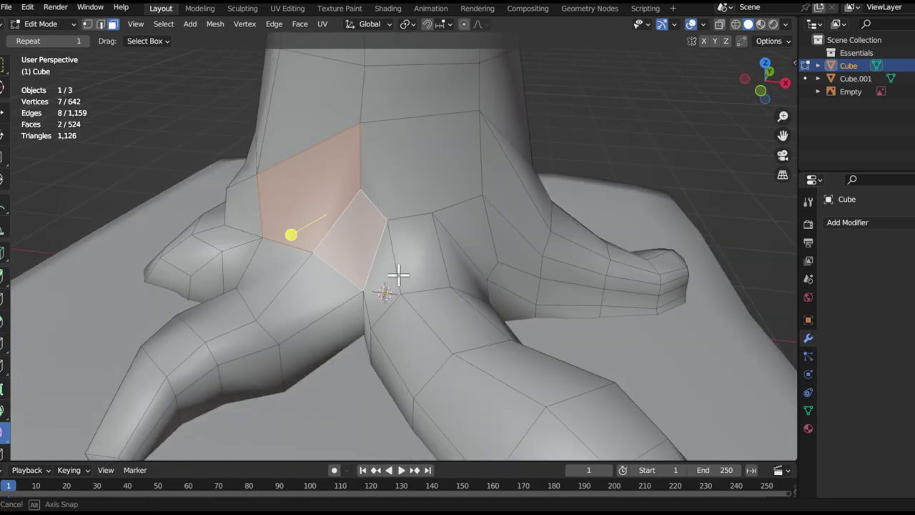
pyautogui.moveTo(398, 274); pyautogui.dragTo(447, 283, button='middle')
pyautogui.press('x')
# Delete three more faces where the front root meets the trunk
pyautogui.click(337, 211)
pyautogui.press('x')
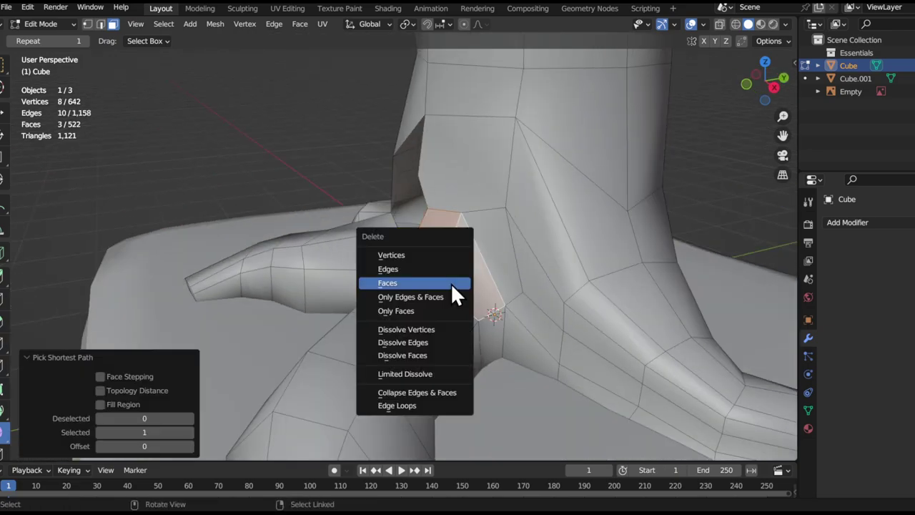
pyautogui.click(451, 287)
pyautogui.moveTo(507, 278); pyautogui.dragTo(449, 309, button='middle')
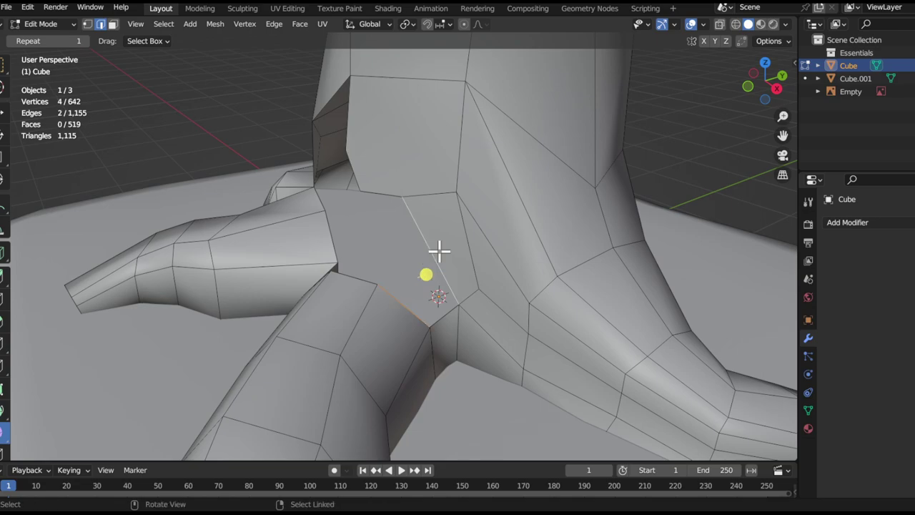
# Fill a face between the front root's upper edge and the adjacent trunk edge
pyautogui.moveTo(447, 304); pyautogui.dragTo(422, 253, button='middle')
pyautogui.moveTo(431, 290); pyautogui.dragTo(469, 353, button='middle')
pyautogui.press('1')
pyautogui.click(386, 349)
pyautogui.moveTo(380, 290); pyautogui.dragTo(405, 294, button='middle')
pyautogui.press('2')
pyautogui.click(363, 293)
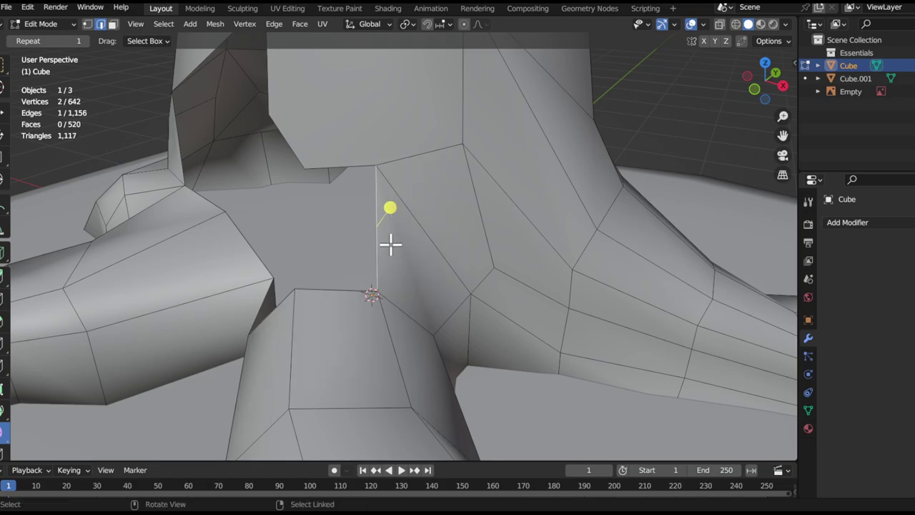
# Rebuild the face above the front root by deleting it and filling between the surrounding edges
pyautogui.moveTo(347, 260); pyautogui.dragTo(361, 194, button='middle')
pyautogui.keyDown('shift'); pyautogui.moveTo(366, 155); pyautogui.dragTo(399, 216, button='middle'); pyautogui.keyUp('shift')
pyautogui.press('3')
pyautogui.click(398, 217)
pyautogui.press('x')
pyautogui.click(398, 218)
pyautogui.press('2')
pyautogui.click(481, 194)
pyautogui.press('f')
# Add a single centred loop cut to the trunk faces above the open hole, undoing a stray operation
pyautogui.moveTo(472, 215); pyautogui.dragTo(437, 351, button='middle')
pyautogui.doubleClick(431, 394)
pyautogui.keyDown('alt'); pyautogui.keyDown('shift'); pyautogui.moveTo(451, 374); pyautogui.dragTo(394, 190); pyautogui.keyUp('shift'); pyautogui.keyUp('alt')
pyautogui.hotkey('ctrl', 'z')
pyautogui.click(351, 207)
pyautogui.keyDown('alt'); pyautogui.keyDown('shift'); pyautogui.moveTo(385, 315); pyautogui.dragTo(344, 232); pyautogui.keyUp('shift'); pyautogui.keyUp('alt')
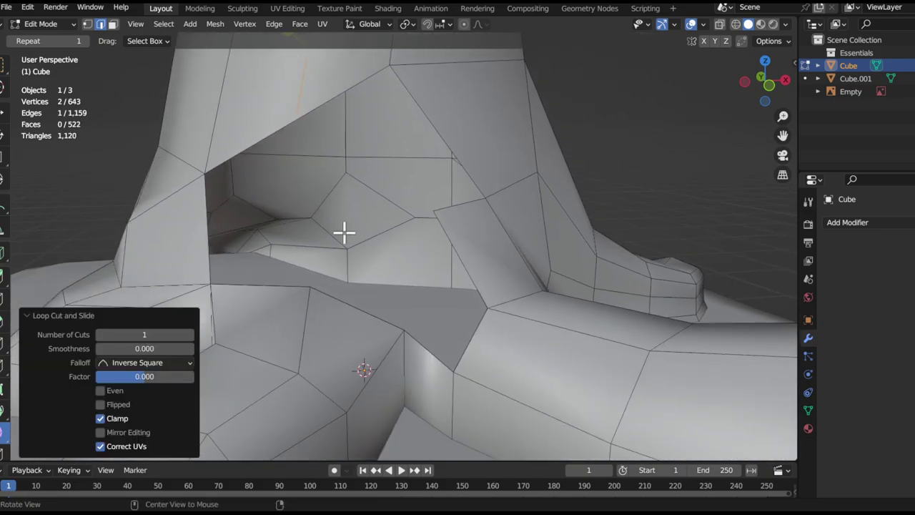
# Fill the remaining hole between the trunk and the roots with new faces
pyautogui.click(446, 139)
pyautogui.moveTo(408, 200); pyautogui.dragTo(440, 379, button='middle')
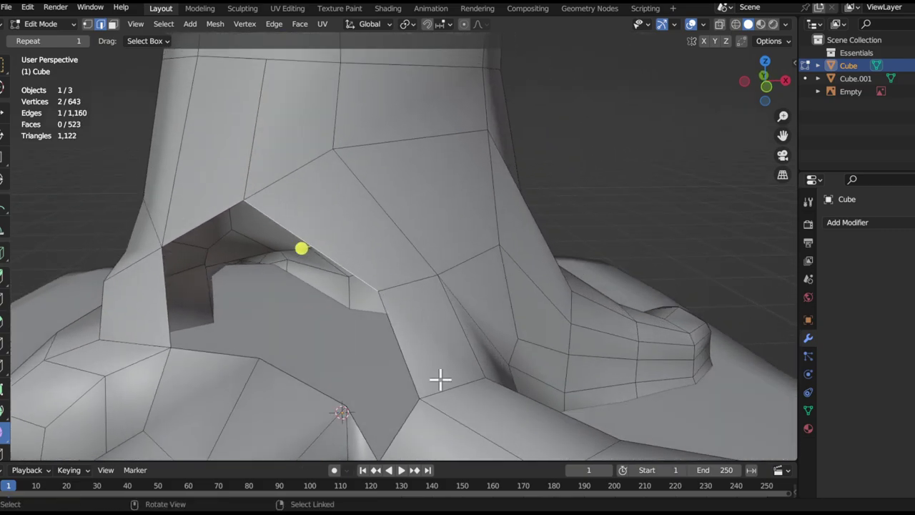
pyautogui.press('f')
pyautogui.press('f')
pyautogui.press('f')
pyautogui.keyDown('alt'); pyautogui.moveTo(414, 423); pyautogui.dragTo(356, 285); pyautogui.keyUp('alt')
pyautogui.press('Tab')
pyautogui.scroll(-3, 377, 237)
# Move the vertex in the crease between the two roots by about -0.176 m in X, -0.122 m in Y and 0.043 m in Z
pyautogui.press('Tab')
pyautogui.click(372, 296)
pyautogui.scroll(1, 380, 294)
pyautogui.moveTo(361, 283); pyautogui.dragTo(351, 268, button='middle')
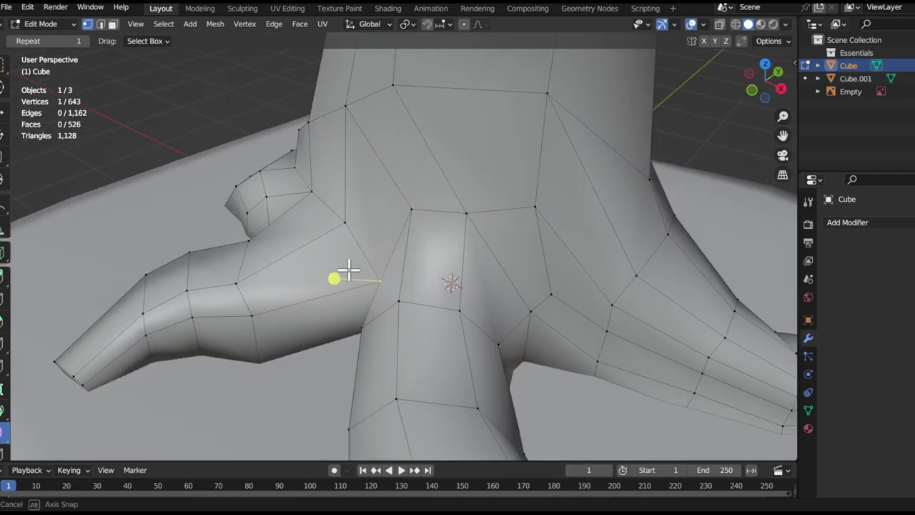
pyautogui.press('g')
pyautogui.click(405, 292)
pyautogui.moveTo(405, 292); pyautogui.dragTo(477, 296, button='middle')
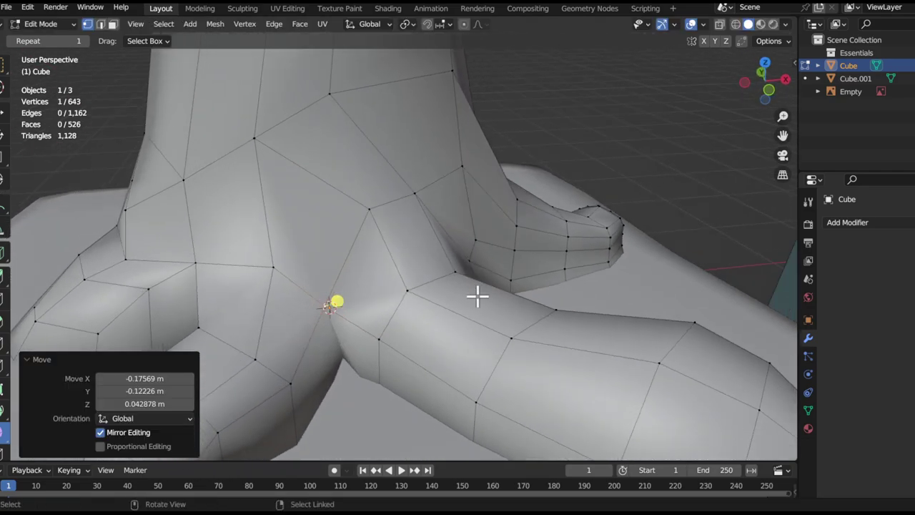
# Move the upper vertex at the front root's base slightly downward to smooth its transition into the trunk
pyautogui.click(532, 277)
pyautogui.hotkey('alt', 'a')
pyautogui.press('Tab')
pyautogui.keyDown('ctrl'); pyautogui.moveTo(404, 214); pyautogui.dragTo(385, 176, button='middle'); pyautogui.keyUp('ctrl')
pyautogui.press('Tab')
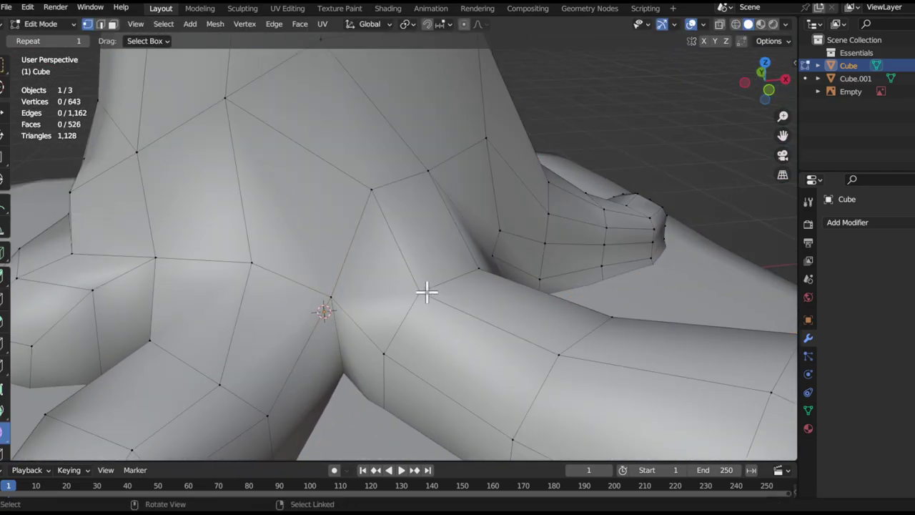
pyautogui.click(424, 285)
pyautogui.moveTo(424, 284); pyautogui.dragTo(437, 331, button='middle')
pyautogui.press('g')
pyautogui.click(424, 301)
pyautogui.keyDown('shift'); pyautogui.click(424, 302); pyautogui.keyUp('shift')
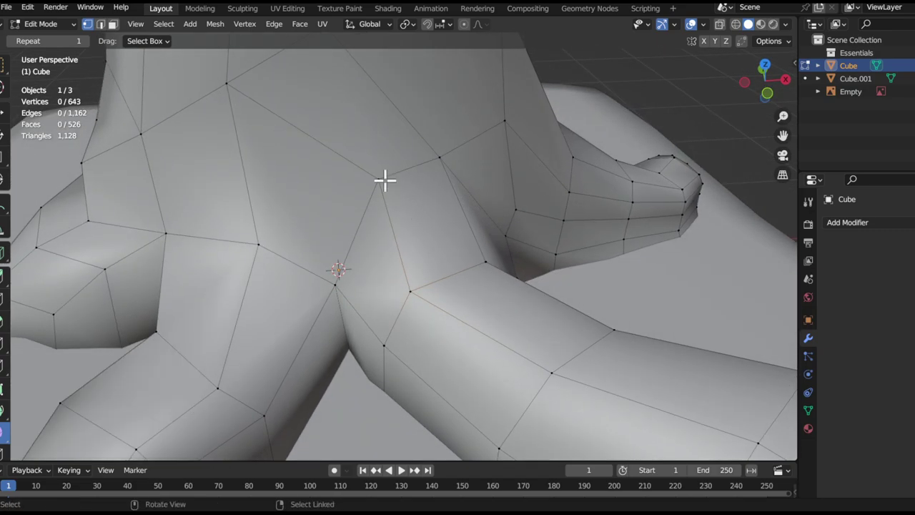
pyautogui.click(274, 176)
pyautogui.press('Tab')
# Slide a vertex at the upper part of the neighbouring side root along its edge
pyautogui.keyDown('ctrl'); pyautogui.moveTo(382, 177); pyautogui.dragTo(407, 379, button='middle'); pyautogui.keyUp('ctrl')
pyautogui.moveTo(389, 214); pyautogui.dragTo(452, 307, button='middle')
pyautogui.keyDown('ctrl'); pyautogui.moveTo(452, 307); pyautogui.dragTo(432, 223, button='middle'); pyautogui.keyUp('ctrl')
pyautogui.press('Tab')
pyautogui.scroll(3, 450, 230)
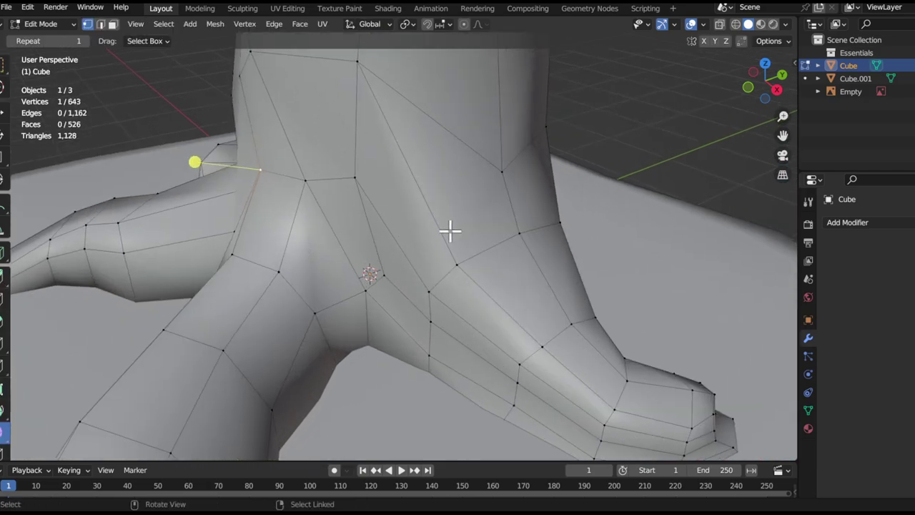
pyautogui.moveTo(487, 229); pyautogui.dragTo(475, 256, button='middle')
pyautogui.press('g')
pyautogui.press('g')
pyautogui.click(493, 256)
# Slide the adjacent vertex on the side root along its edge and move the root geometry below it
pyautogui.click(427, 286)
pyautogui.press('g')
pyautogui.press('g')
pyautogui.click(456, 272)
pyautogui.moveTo(462, 294); pyautogui.dragTo(462, 301, button='middle')
pyautogui.press('g')
pyautogui.click(467, 356)
# Dissolve the lengthwise edge loop along the lower flank of the side root and check the shading
pyautogui.moveTo(480, 357); pyautogui.dragTo(470, 283, button='middle')
pyautogui.keyDown('alt'); pyautogui.click(392, 322); pyautogui.keyUp('alt')
pyautogui.press('x')
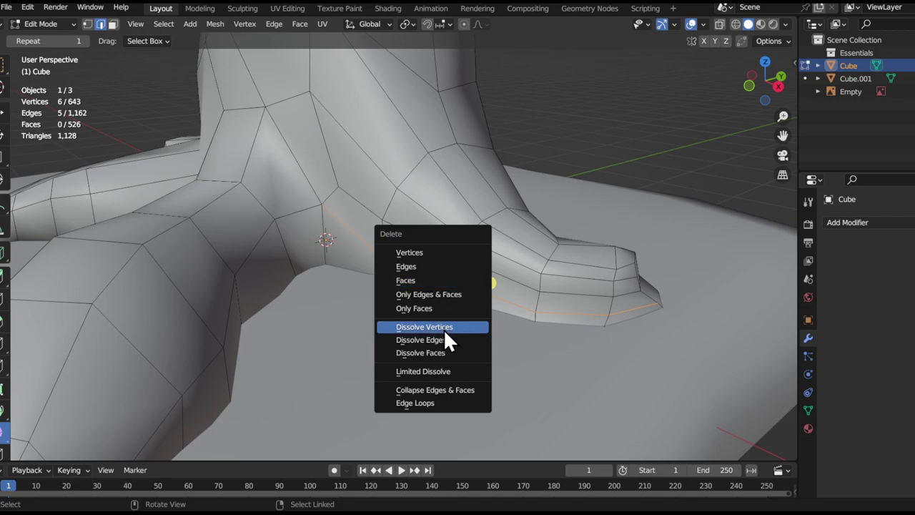
pyautogui.press('Escape')
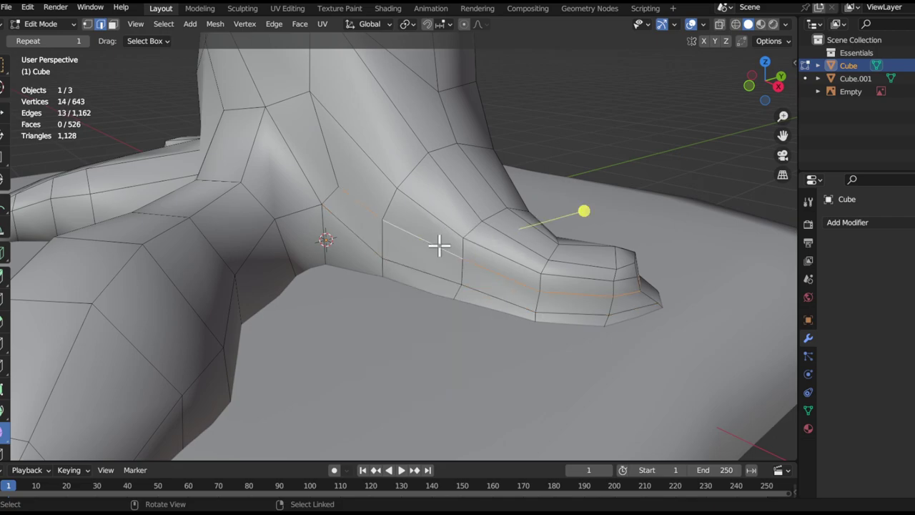
pyautogui.press('x')
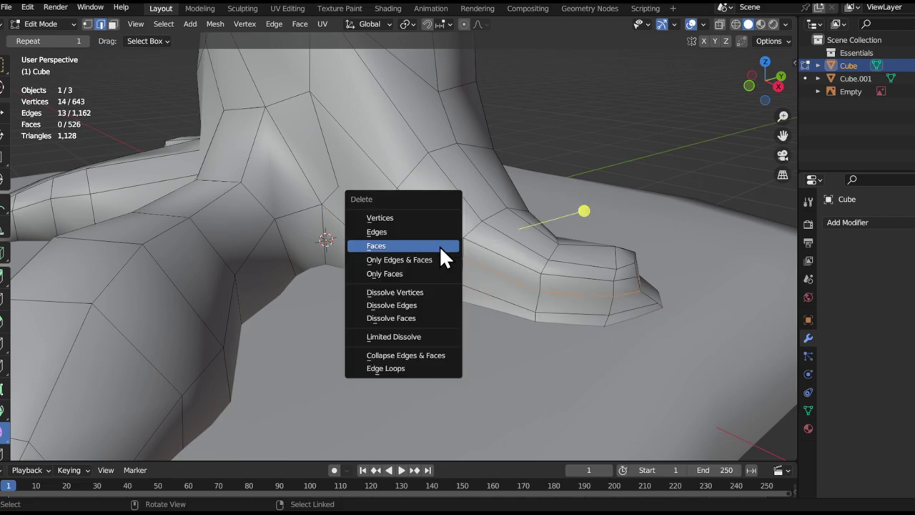
pyautogui.click(426, 305)
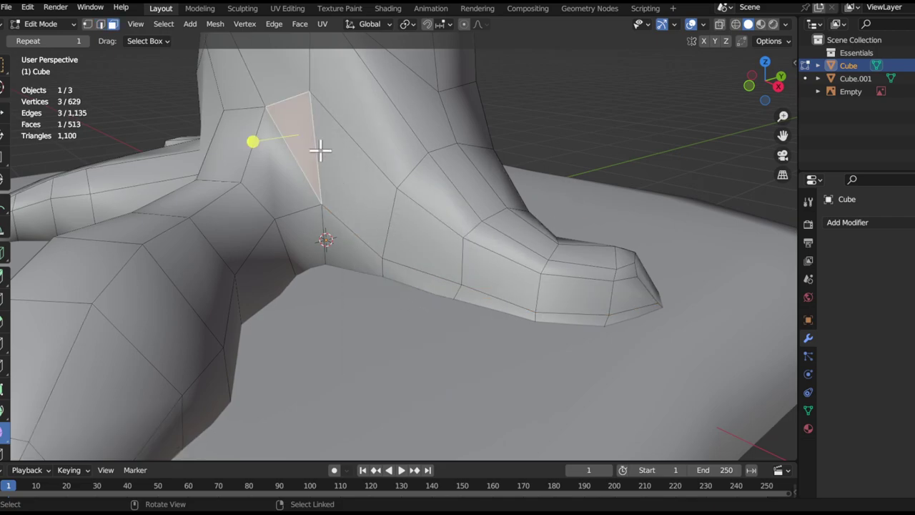
pyautogui.scroll(-3, 318, 149)
pyautogui.moveTo(355, 174); pyautogui.dragTo(362, 300, button='middle')
pyautogui.press('Tab')
pyautogui.press('Tab')
pyautogui.press('Tab')
# Dissolve the edge loop running from the trunk along the top of the side root and leave mesh editing
pyautogui.moveTo(361, 300); pyautogui.dragTo(459, 324, button='middle')
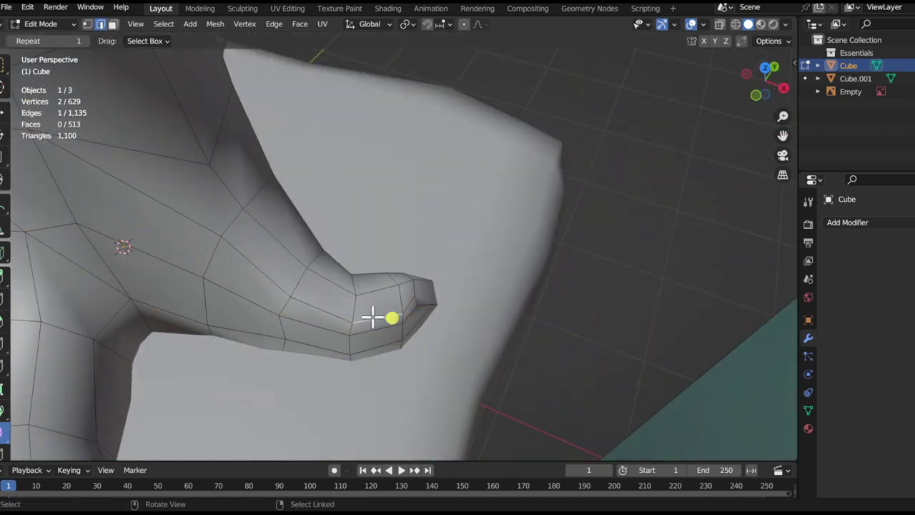
pyautogui.press('x')
pyautogui.click(383, 290)
pyautogui.moveTo(359, 237); pyautogui.dragTo(320, 263, button='middle')
pyautogui.scroll(-5, 311, 261)
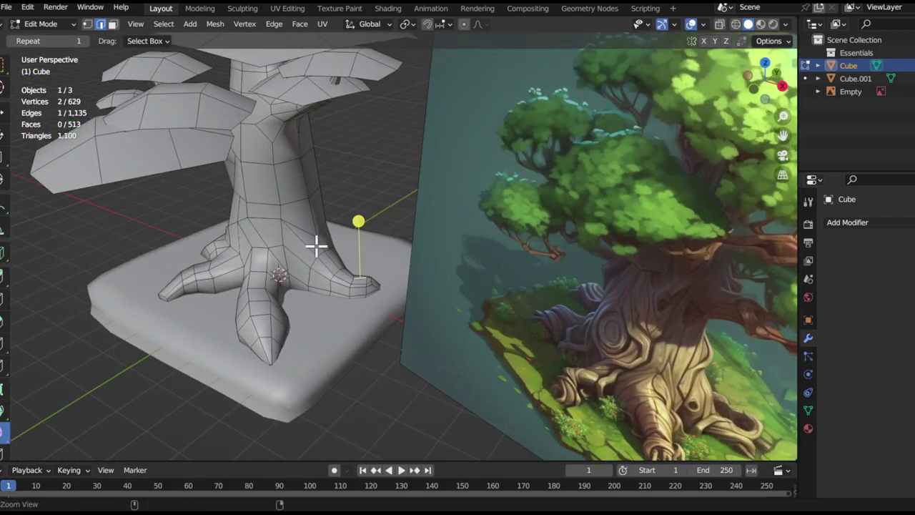
pyautogui.scroll(5, 316, 246)
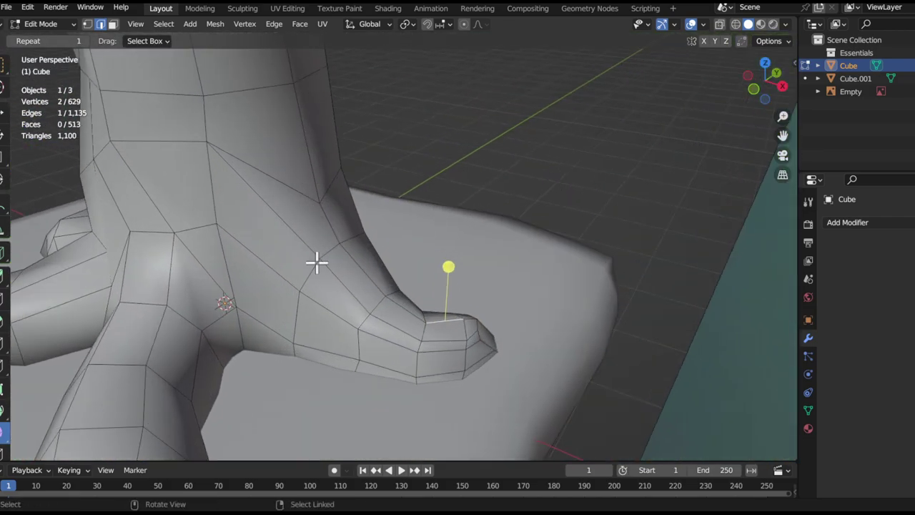
pyautogui.click(338, 285)
pyautogui.keyDown('ctrl'); pyautogui.keyDown('alt'); pyautogui.moveTo(343, 293); pyautogui.dragTo(345, 281); pyautogui.keyUp('alt'); pyautogui.keyUp('ctrl')
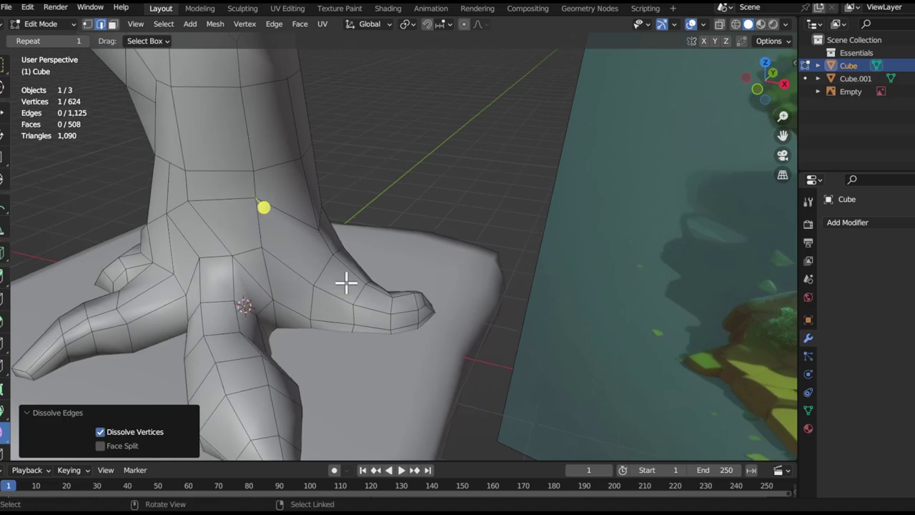
pyautogui.press('Tab')
pyautogui.keyDown('alt'); pyautogui.moveTo(412, 264); pyautogui.dragTo(354, 224); pyautogui.keyUp('alt')
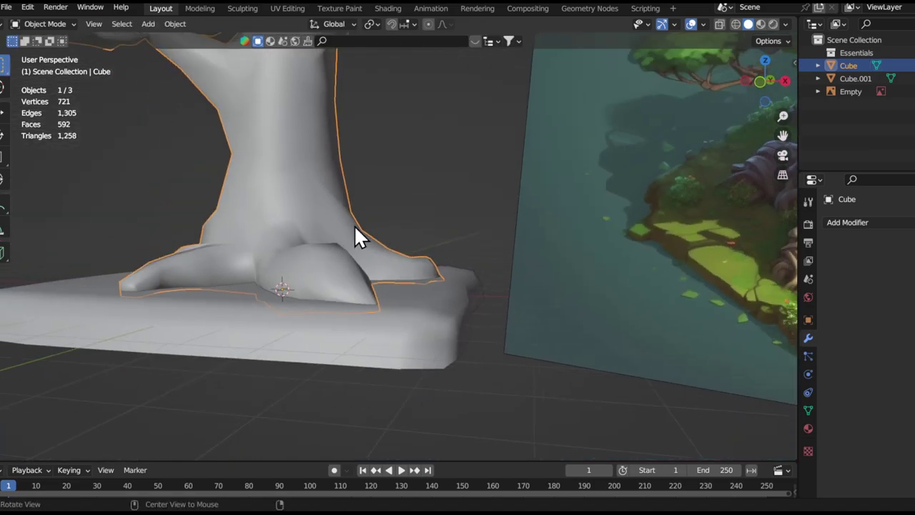
# Examine the edge flow and shading of the side roots from several angles, in and out of mesh editing
pyautogui.moveTo(360, 236); pyautogui.dragTo(484, 257, button='middle')
pyautogui.press('Tab')
pyautogui.moveTo(322, 281); pyautogui.dragTo(348, 315, button='middle')
pyautogui.keyDown('alt'); pyautogui.moveTo(348, 315); pyautogui.dragTo(556, 273); pyautogui.keyUp('alt')
pyautogui.keyDown('alt'); pyautogui.moveTo(445, 264); pyautogui.dragTo(442, 287); pyautogui.keyUp('alt')
pyautogui.keyDown('ctrl'); pyautogui.keyDown('alt'); pyautogui.moveTo(441, 287); pyautogui.dragTo(500, 303); pyautogui.keyUp('alt'); pyautogui.keyUp('ctrl')
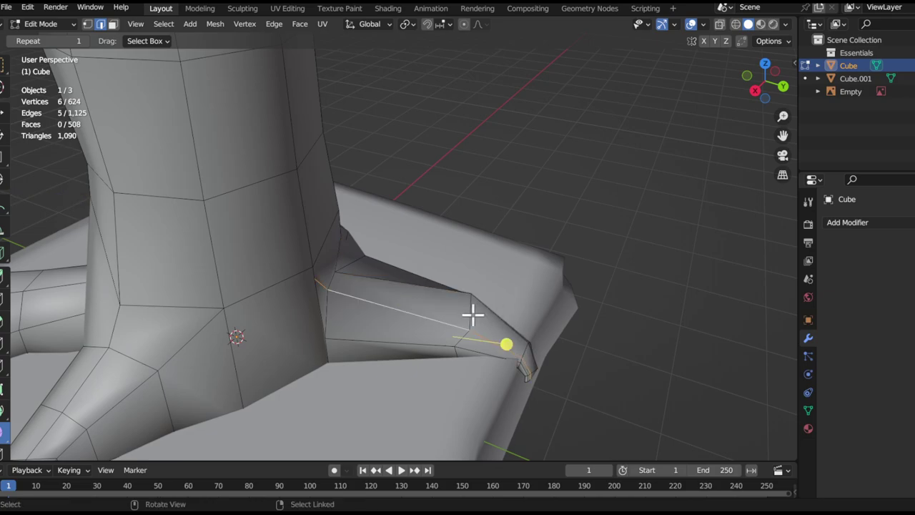
pyautogui.click(591, 324)
pyautogui.press('Tab')
pyautogui.scroll(-5, 576, 323)
pyautogui.moveTo(577, 323); pyautogui.dragTo(516, 249, button='middle')
pyautogui.scroll(2, 432, 252)
pyautogui.press('Tab')
pyautogui.scroll(2, 486, 270)
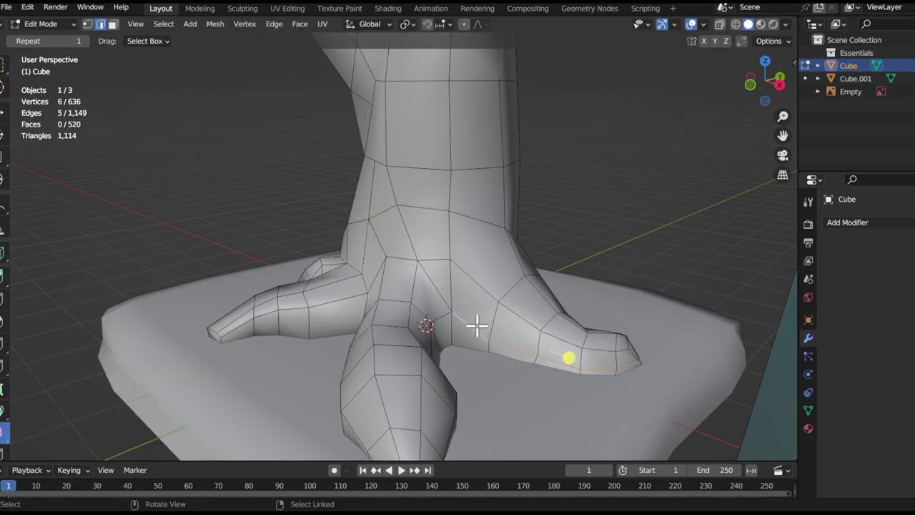
pyautogui.press('Tab')
pyautogui.press('Tab')
pyautogui.keyDown('ctrl'); pyautogui.keyDown('alt'); pyautogui.moveTo(550, 261); pyautogui.dragTo(529, 228); pyautogui.keyUp('alt'); pyautogui.keyUp('ctrl')
pyautogui.keyDown('alt'); pyautogui.moveTo(529, 228); pyautogui.dragTo(469, 301); pyautogui.keyUp('alt')
pyautogui.keyDown('alt'); pyautogui.keyDown('shift'); pyautogui.moveTo(468, 301); pyautogui.dragTo(374, 285); pyautogui.keyUp('shift'); pyautogui.keyUp('alt')
# Move two edges near the tip of the stubby side root to refine its shape
pyautogui.moveTo(373, 295); pyautogui.dragTo(327, 255, button='middle')
pyautogui.scroll(5, 286, 253)
pyautogui.moveTo(245, 251); pyautogui.dragTo(447, 310, button='middle')
pyautogui.press('Tab')
pyautogui.scroll(4, 379, 298)
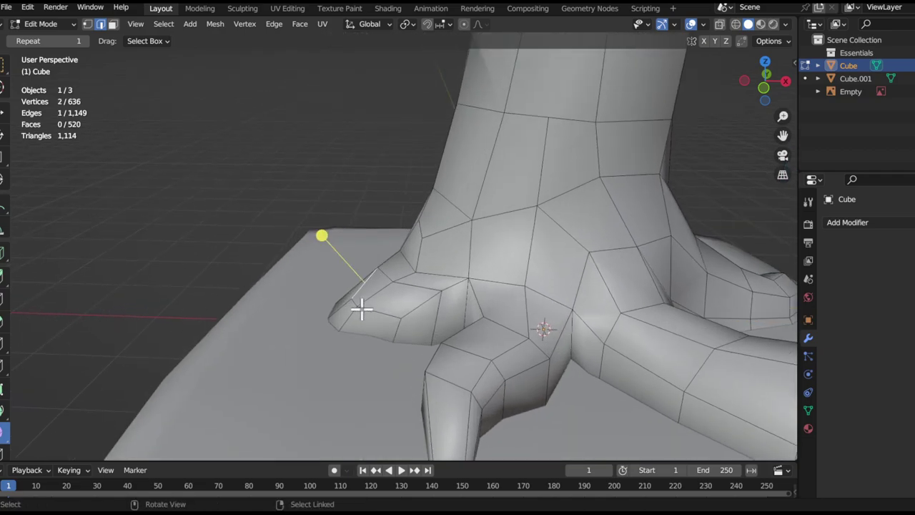
pyautogui.press('g')
pyautogui.click(355, 272)
pyautogui.click(299, 333)
pyautogui.press('g')
pyautogui.click(305, 349)
# Reposition an edge where the stubby root meets the trunk, redoing the move with proportional editing
pyautogui.click(335, 258)
pyautogui.press('g')
pyautogui.click(334, 205)
pyautogui.hotkey('ctrl', 'z')
pyautogui.press('g')
pyautogui.click(362, 208)
pyautogui.moveTo(407, 232); pyautogui.dragTo(321, 254, button='middle')
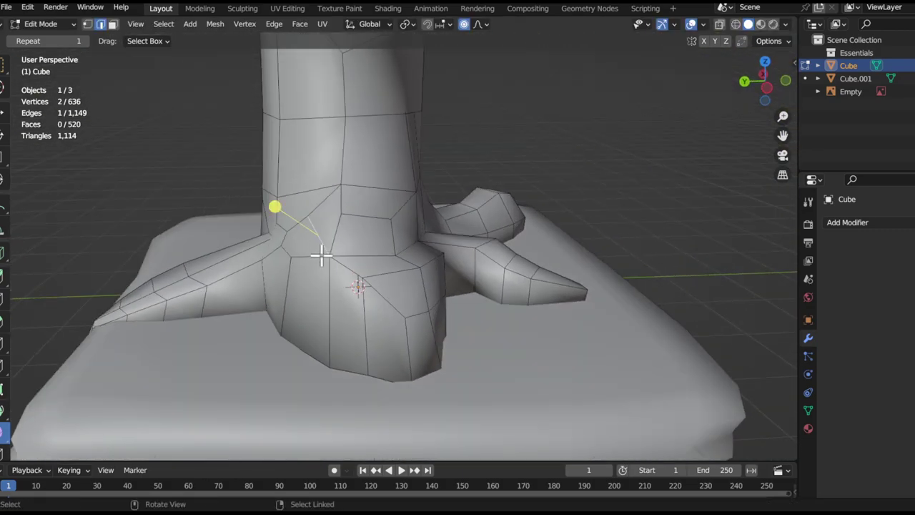
pyautogui.press('g')
pyautogui.click(374, 306)
# Reshape the next two edges around the trunk base with small proportional moves
pyautogui.moveTo(374, 306); pyautogui.dragTo(481, 221, button='middle')
pyautogui.click(481, 222)
pyautogui.press('g')
pyautogui.click(490, 244)
pyautogui.keyDown('alt'); pyautogui.keyDown('shift'); pyautogui.moveTo(515, 236); pyautogui.dragTo(495, 287); pyautogui.keyUp('shift'); pyautogui.keyUp('alt')
pyautogui.click(508, 239)
pyautogui.press('g')
pyautogui.click(516, 245)
# Delete the large many-sided face on the back of the trunk and fill the opening from its border edges
pyautogui.moveTo(563, 257); pyautogui.dragTo(467, 207, button='middle')
pyautogui.press('3')
pyautogui.click(466, 206)
pyautogui.press('x')
pyautogui.click(444, 173)
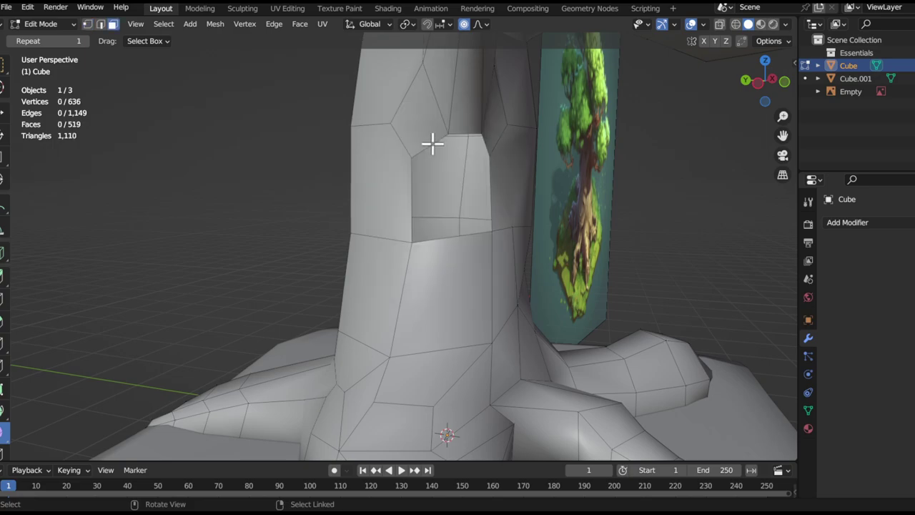
pyautogui.moveTo(433, 143); pyautogui.dragTo(438, 223, button='middle')
pyautogui.moveTo(521, 226); pyautogui.dragTo(425, 249, button='middle')
pyautogui.press('f')
# Delete the neighbouring many-sided trunk face and rebuild it with new faces
pyautogui.press('3')
pyautogui.click(403, 252)
pyautogui.press('x')
pyautogui.click(403, 252)
pyautogui.press('2')
pyautogui.click(453, 203)
pyautogui.press('f')
pyautogui.press('f')
# Delete two more irregular faces on the trunk beside the branch, leaving the area open for rebuilding
pyautogui.moveTo(453, 203); pyautogui.dragTo(368, 298, button='middle')
pyautogui.press('3')
pyautogui.click(513, 253)
pyautogui.press('x')
pyautogui.click(514, 255)
pyautogui.press('2')
pyautogui.keyDown('shift'); pyautogui.moveTo(469, 306); pyautogui.dragTo(524, 259, button='middle'); pyautogui.keyUp('shift')
pyautogui.press('3')
pyautogui.click(524, 258)
pyautogui.press('x')
pyautogui.click(524, 258)
pyautogui.press('2')
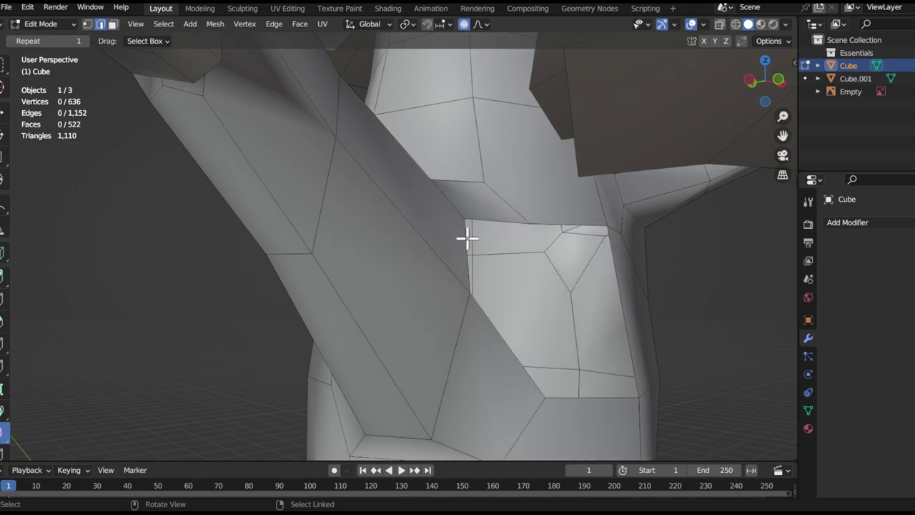
# Delete the remaining irregular geometry around the base of the branch
pyautogui.moveTo(485, 262); pyautogui.dragTo(289, 254, button='middle')
pyautogui.click(402, 268)
pyautogui.click(357, 218)
pyautogui.press('x')
pyautogui.click(357, 218)
pyautogui.click(482, 221)
pyautogui.press('x')
pyautogui.click(482, 217)
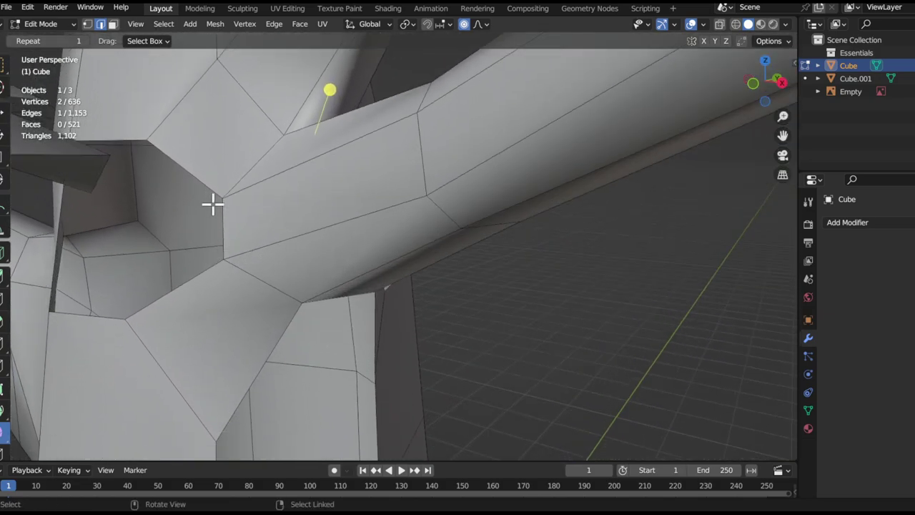
# Fill the openings between the branch and the trunk with new faces
pyautogui.keyDown('shift'); pyautogui.moveTo(302, 336); pyautogui.dragTo(275, 111, button='middle'); pyautogui.keyUp('shift')
pyautogui.moveTo(279, 72); pyautogui.dragTo(318, 280, button='middle')
pyautogui.press('f')
pyautogui.scroll(-2, 314, 269)
pyautogui.scroll(-3, 343, 264)
pyautogui.moveTo(318, 280); pyautogui.dragTo(356, 293, button='middle')
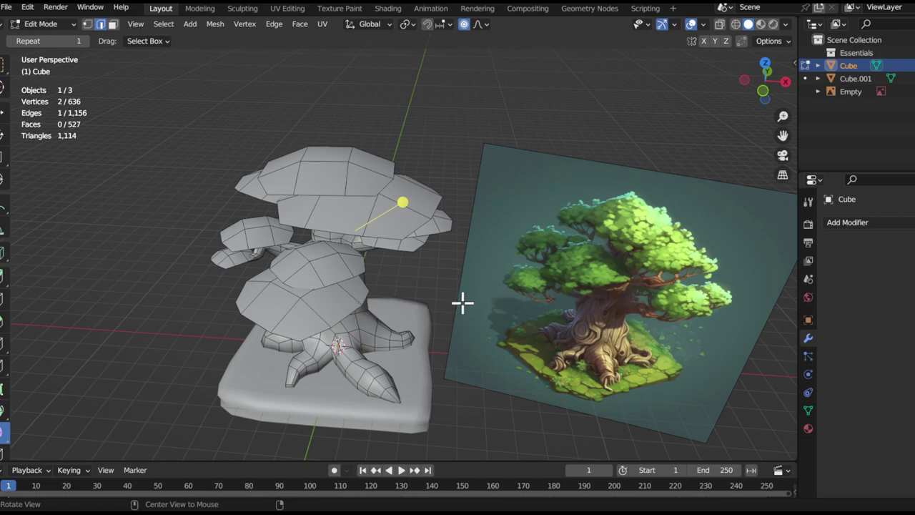
pyautogui.scroll(3, 351, 236)
pyautogui.scroll(-3, 373, 293)
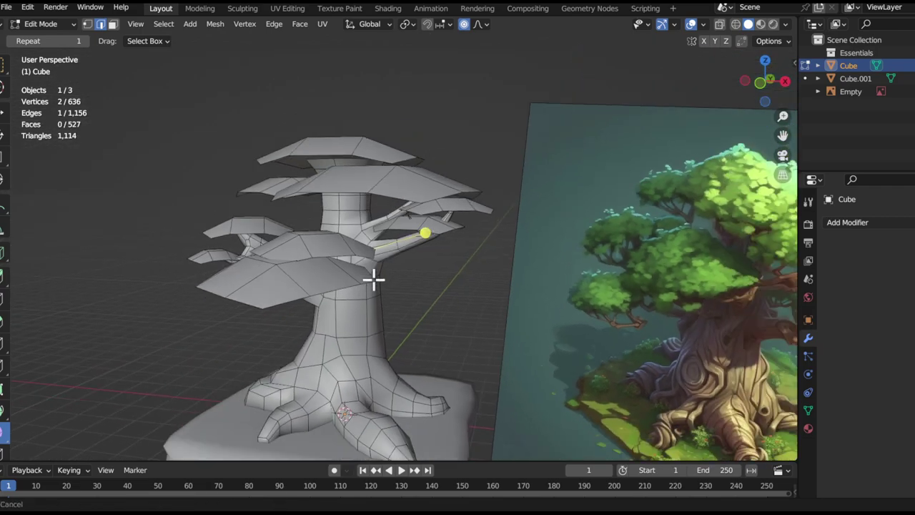
# Scale the top foliage cluster along Z with proportional editing turned off, and undo the downward move made after it
pyautogui.press('Tab')
pyautogui.press('l')
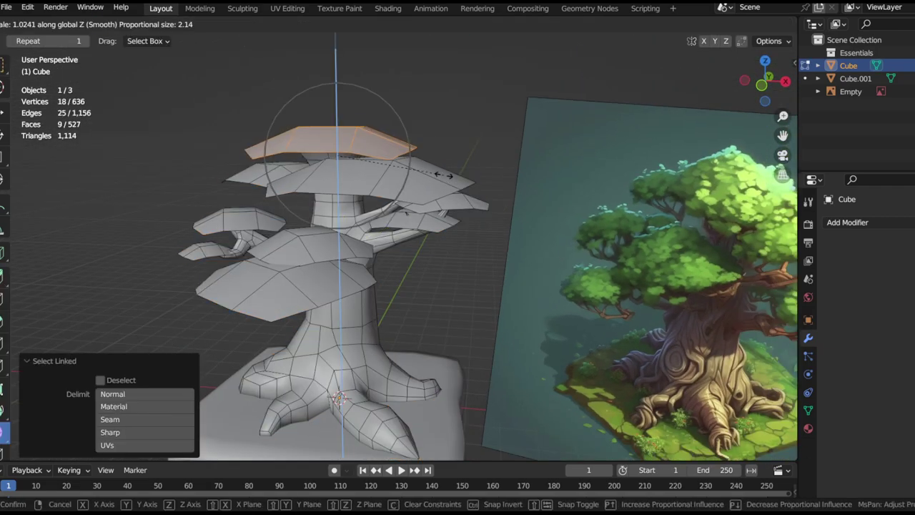
pyautogui.keyDown('shift'); pyautogui.moveTo(457, 173); pyautogui.dragTo(326, 303, button='middle'); pyautogui.keyUp('shift')
pyautogui.keyDown('ctrl'); pyautogui.moveTo(396, 253); pyautogui.dragTo(409, 178, button='middle'); pyautogui.keyUp('ctrl')
pyautogui.keyDown('shift'); pyautogui.moveTo(185, 177); pyautogui.dragTo(346, 222, button='middle'); pyautogui.keyUp('shift')
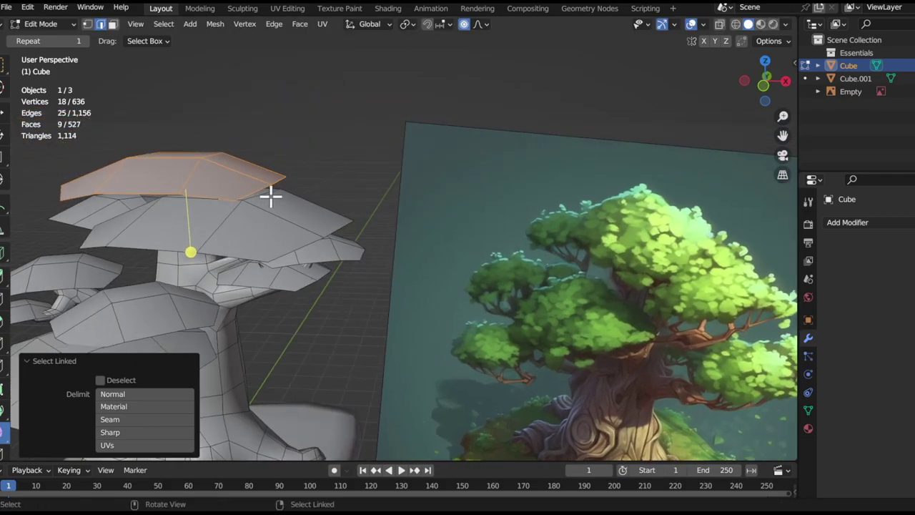
pyautogui.press('o')
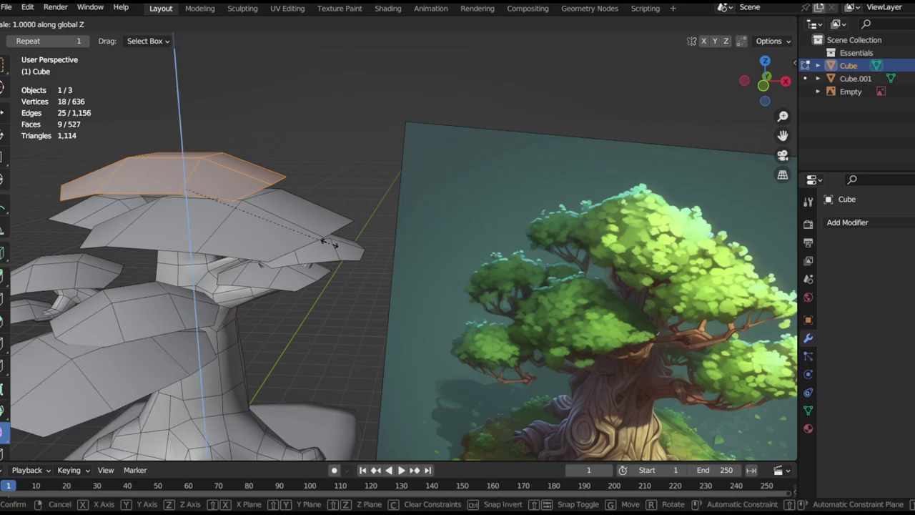
pyautogui.click(381, 223)
pyautogui.moveTo(377, 255); pyautogui.dragTo(389, 235, button='middle')
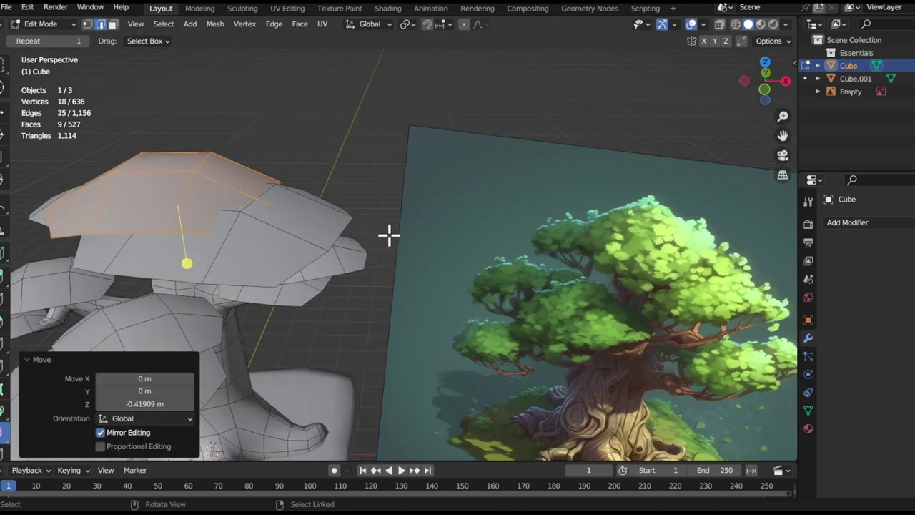
pyautogui.hotkey('ctrl', 'z')
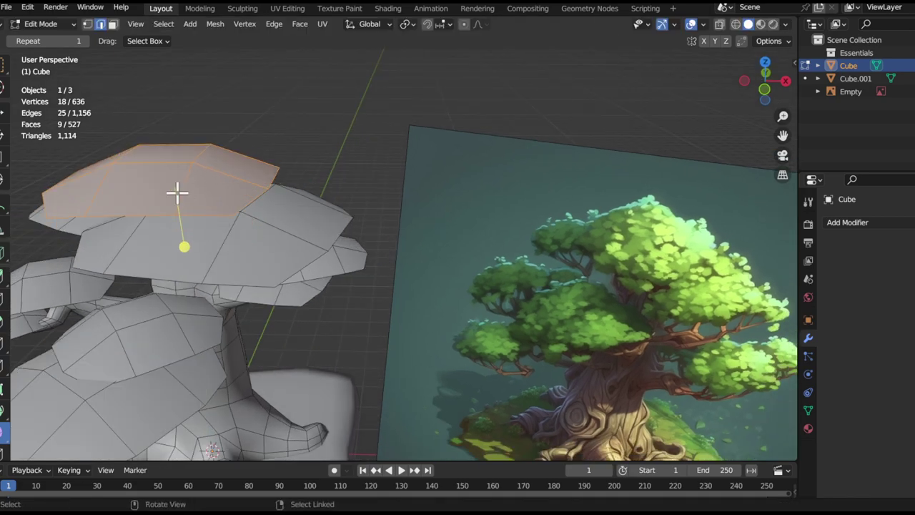
# Reselect only the top foliage cluster and scale it by 1.509 along Z
pyautogui.click(177, 193)
pyautogui.press('l')
pyautogui.scroll(-2, 186, 200)
pyautogui.moveTo(236, 243); pyautogui.dragTo(272, 186, button='middle')
pyautogui.press('g')
pyautogui.rightClick(289, 114)
pyautogui.moveTo(250, 236); pyautogui.dragTo(196, 319, button='middle')
pyautogui.press('g')
pyautogui.rightClick(527, 284)
pyautogui.moveTo(286, 257); pyautogui.dragTo(429, 241, button='middle')
pyautogui.press('s')
pyautogui.press('z')
pyautogui.click(530, 236)
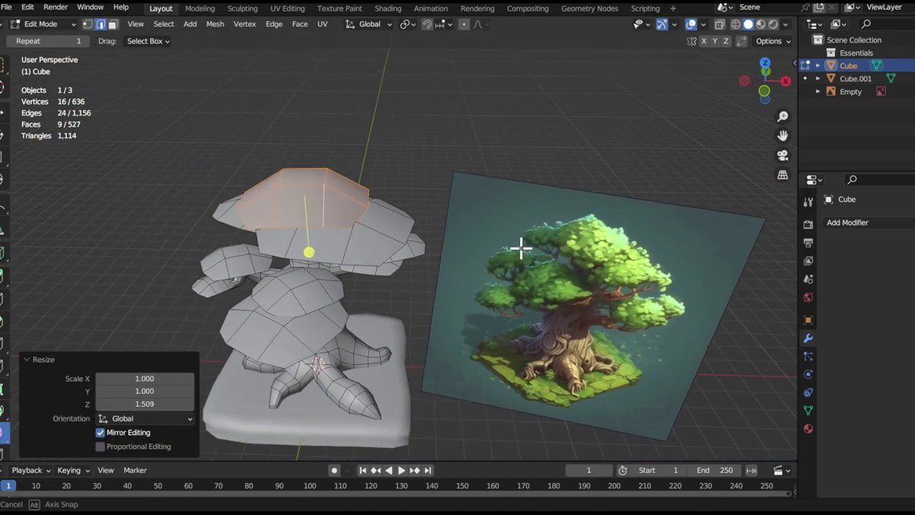
# Duplicate the top foliage cluster, scale the copy by 1.167 and position it beside the crown
pyautogui.moveTo(521, 245); pyautogui.dragTo(481, 295, button='middle')
pyautogui.press('g')
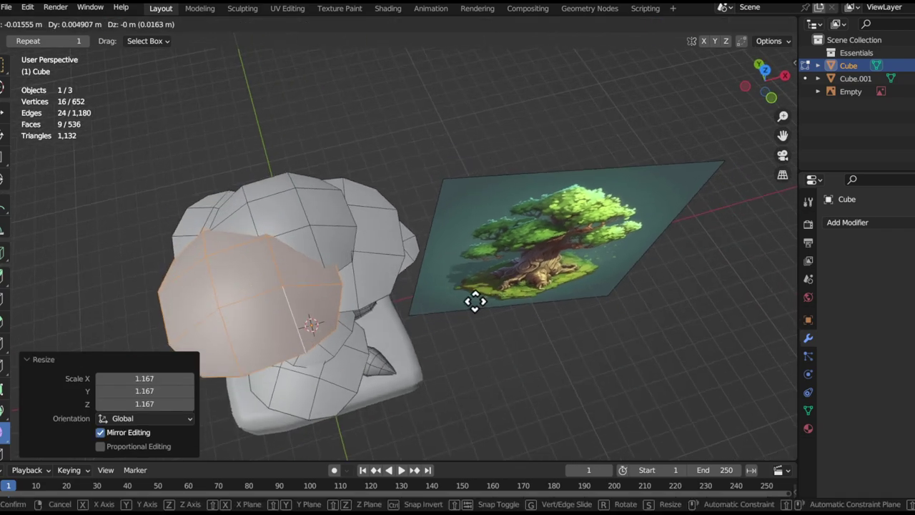
pyautogui.keyDown('ctrl'); pyautogui.moveTo(366, 314); pyautogui.dragTo(357, 276, button='middle'); pyautogui.keyUp('ctrl')
pyautogui.press('g')
pyautogui.press('z')
pyautogui.moveTo(357, 275); pyautogui.dragTo(401, 246, button='middle')
# Enlarge the wide foliage cluster below the top one by 1.242 and shift it about -0.3 m along X
pyautogui.click(313, 255)
pyautogui.press('g')
pyautogui.press('l')
pyautogui.press('s')
pyautogui.press('y')
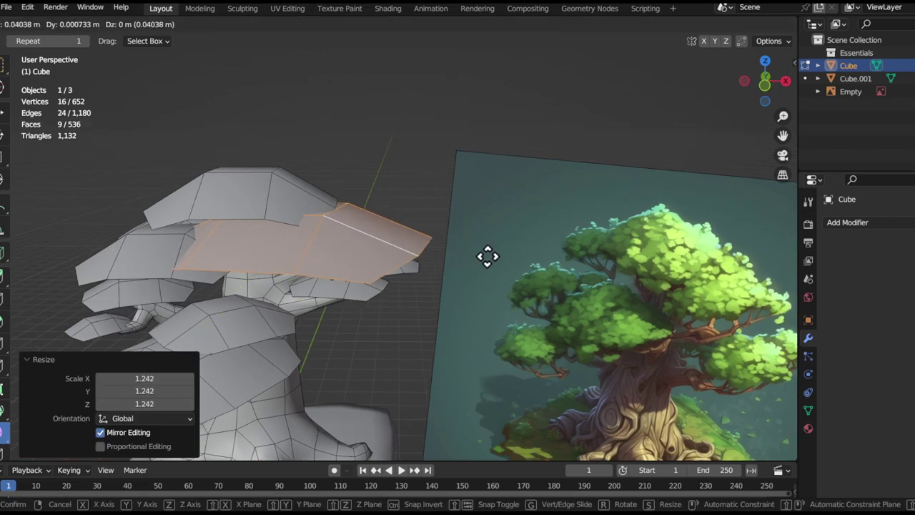
pyautogui.click(504, 253)
pyautogui.moveTo(505, 253); pyautogui.dragTo(476, 280, button='middle')
pyautogui.press('s')
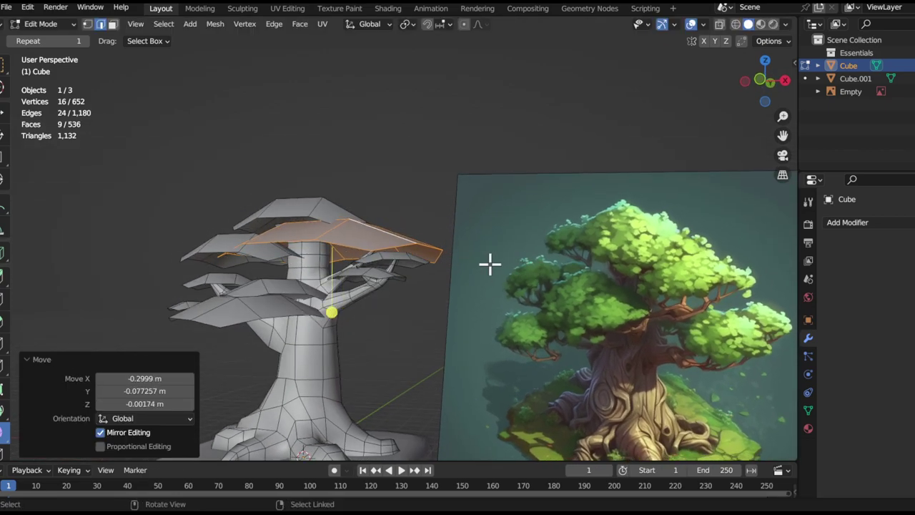
# Try to scale the small outer foliage cluster by 1.837 and move it outward and up
pyautogui.press('l')
pyautogui.scroll(2, 415, 272)
pyautogui.press('s')
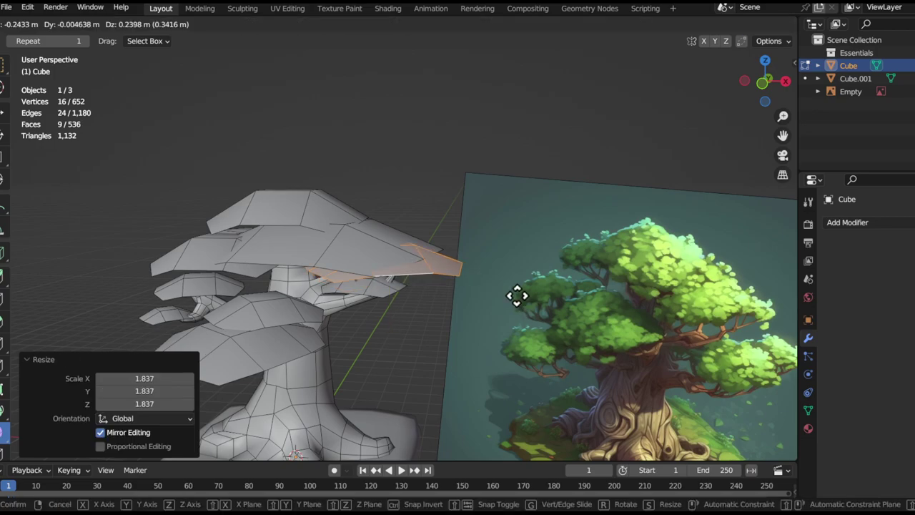
pyautogui.hotkey('ctrl', 'z')
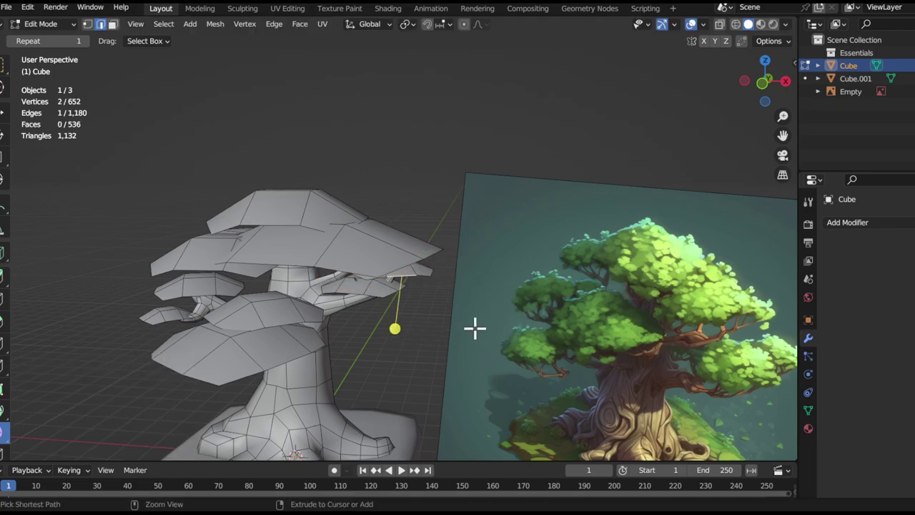
# Resize and reposition the small outer foliage cluster under the wide one, with final scalings of 0.952 and 0.849
pyautogui.moveTo(474, 328); pyautogui.dragTo(458, 315, button='middle')
pyautogui.press('s')
pyautogui.click(500, 269)
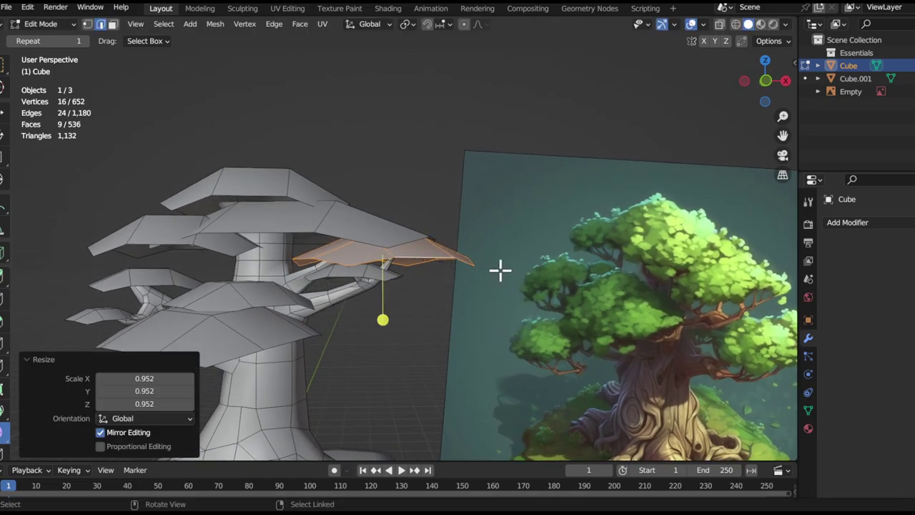
pyautogui.press('g')
pyautogui.click(479, 269)
pyautogui.press('s')
pyautogui.click(462, 271)
# Leave the tree mesh and open the ground base for mesh editing
pyautogui.keyDown('alt'); pyautogui.moveTo(462, 271); pyautogui.dragTo(410, 320); pyautogui.keyUp('alt')
pyautogui.moveTo(409, 319); pyautogui.dragTo(321, 248, button='middle')
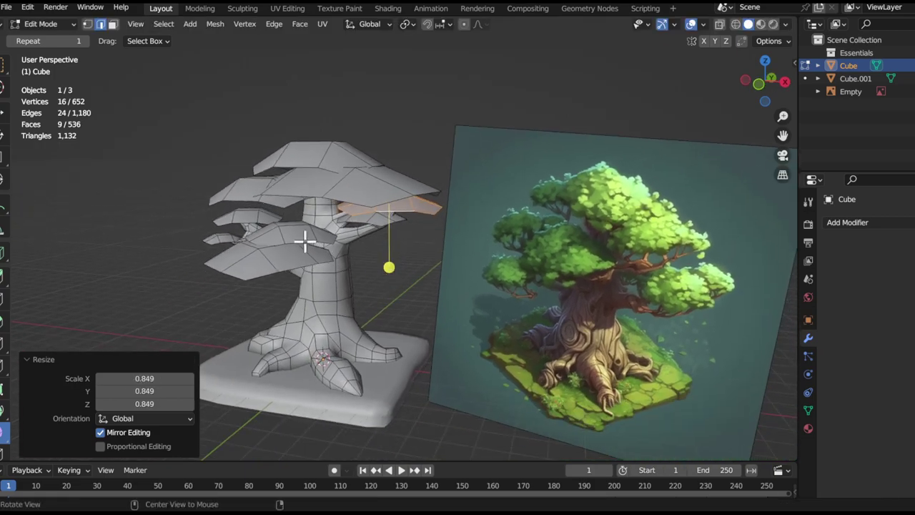
pyautogui.moveTo(351, 279); pyautogui.dragTo(339, 259, button='middle')
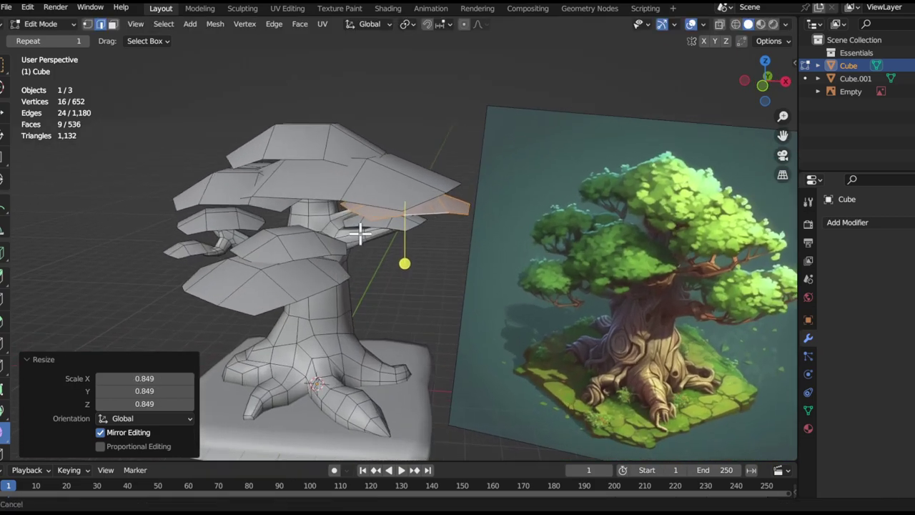
pyautogui.scroll(3, 350, 227)
pyautogui.moveTo(458, 261); pyautogui.dragTo(398, 255, button='middle')
pyautogui.moveTo(321, 274); pyautogui.dragTo(328, 325, button='middle')
pyautogui.keyDown('alt'); pyautogui.keyDown('shift'); pyautogui.moveTo(280, 294); pyautogui.dragTo(358, 257); pyautogui.keyUp('shift'); pyautogui.keyUp('alt')
pyautogui.keyDown('alt'); pyautogui.moveTo(351, 257); pyautogui.dragTo(385, 276); pyautogui.keyUp('alt')
pyautogui.press('Tab')
pyautogui.click(382, 341)
pyautogui.press('Tab')
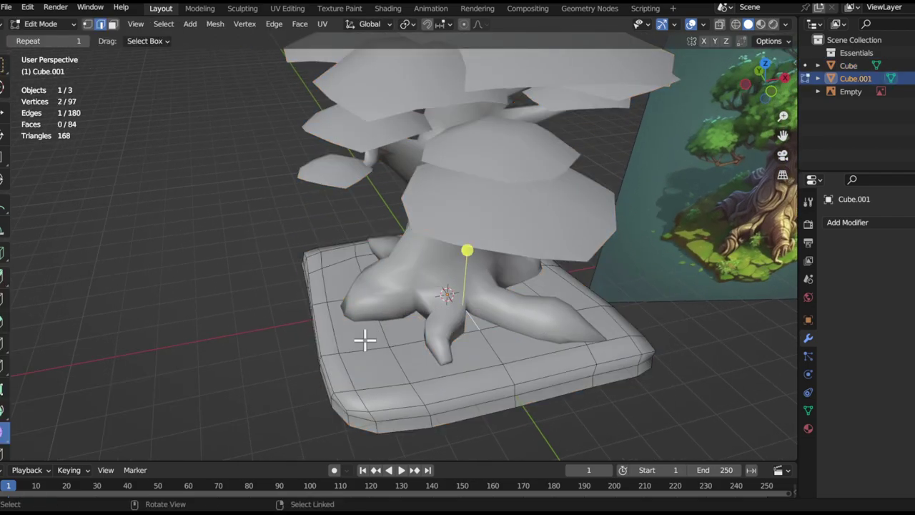
# Move two rim edges of the ground base horizontally with proportional editing at a size of 3.797 m, Z locked
pyautogui.moveTo(364, 341); pyautogui.dragTo(519, 299, button='middle')
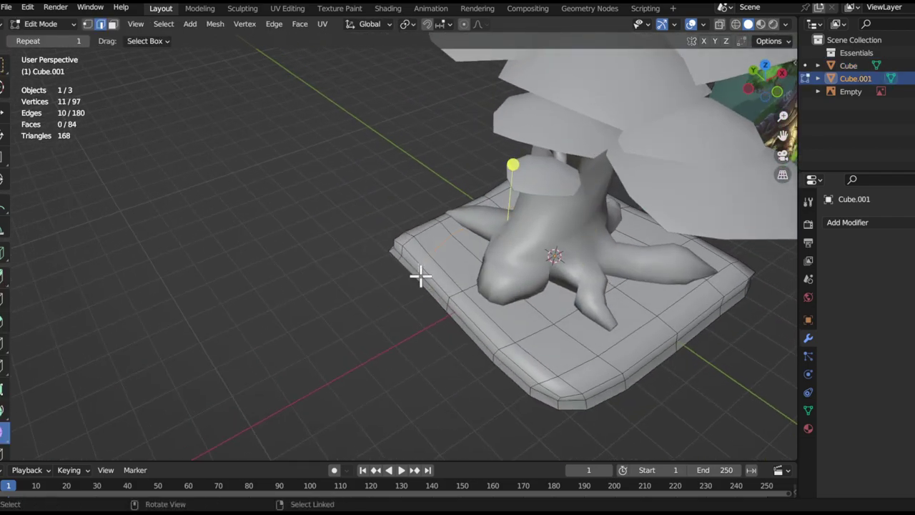
pyautogui.keyDown('ctrl'); pyautogui.moveTo(420, 275); pyautogui.dragTo(412, 215, button='middle'); pyautogui.keyUp('ctrl')
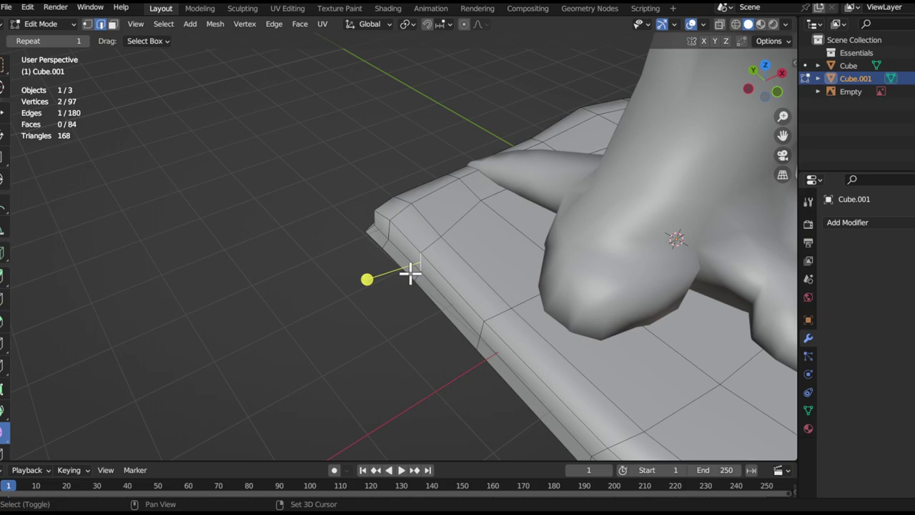
pyautogui.moveTo(423, 283); pyautogui.dragTo(494, 318, button='middle')
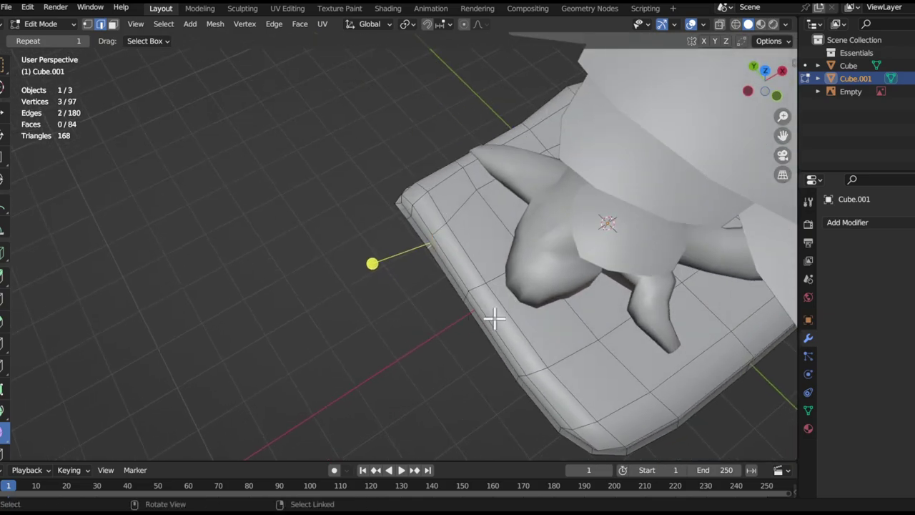
pyautogui.press('g')
pyautogui.hotkey('shift', 'z')
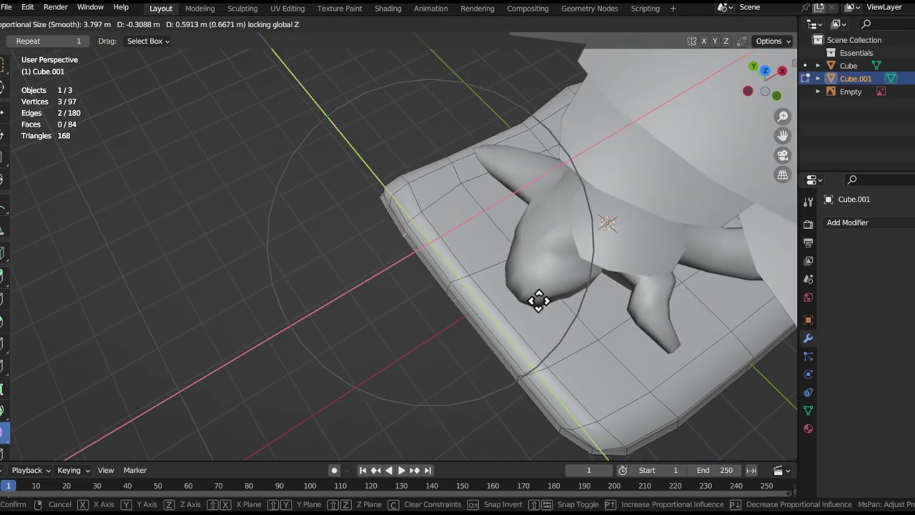
pyautogui.click(512, 347)
# Move the rim edge beneath the thin pointed root horizontally, with Z locked and a proportional size of 3.797 m
pyautogui.keyDown('ctrl'); pyautogui.moveTo(462, 245); pyautogui.dragTo(474, 216, button='middle'); pyautogui.keyUp('ctrl')
pyautogui.click(416, 259)
pyautogui.moveTo(416, 259); pyautogui.dragTo(436, 304, button='middle')
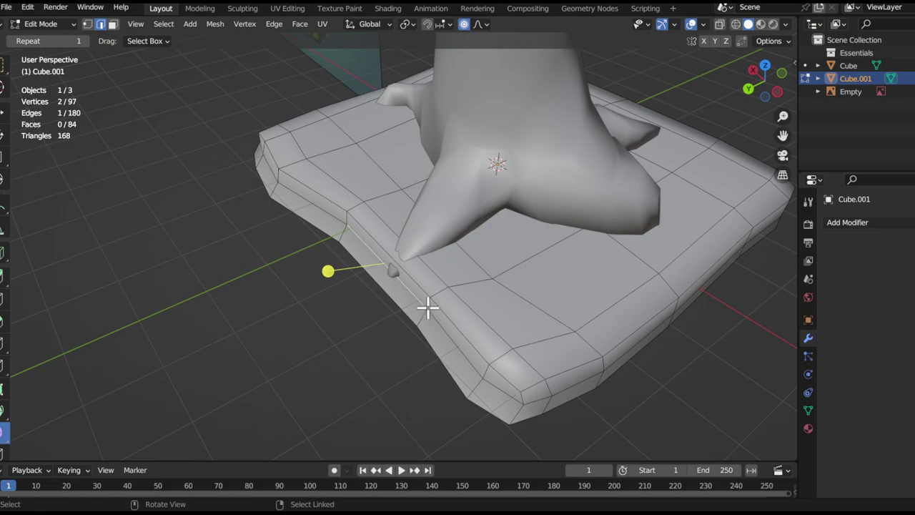
pyautogui.moveTo(445, 297); pyautogui.dragTo(474, 341, button='middle')
pyautogui.press('g')
pyautogui.hotkey('shift', 'z')
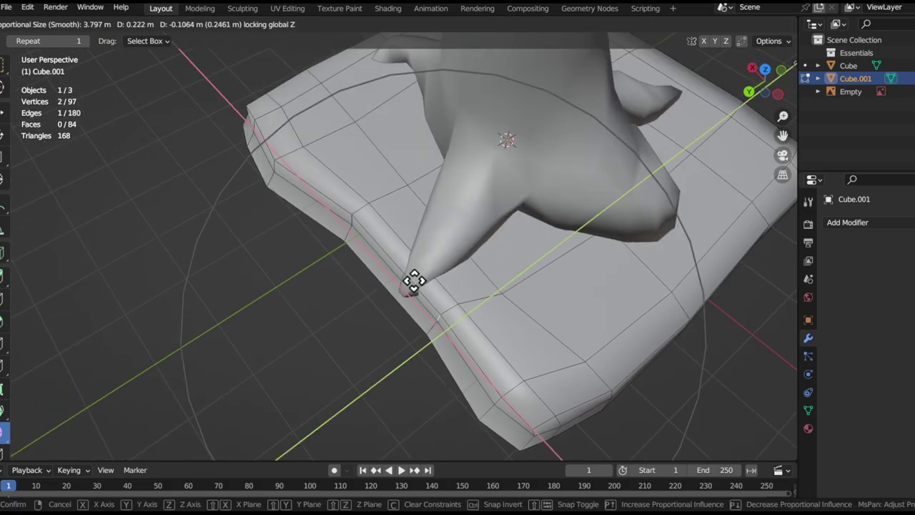
pyautogui.click(465, 254)
# Move the rim edge facing the reference image by about 0.229 m in X and -0.010 m in Y, with Z locked
pyautogui.moveTo(466, 253); pyautogui.dragTo(386, 349, button='middle')
pyautogui.click(355, 309)
pyautogui.press('g')
pyautogui.hotkey('shift', 'z')
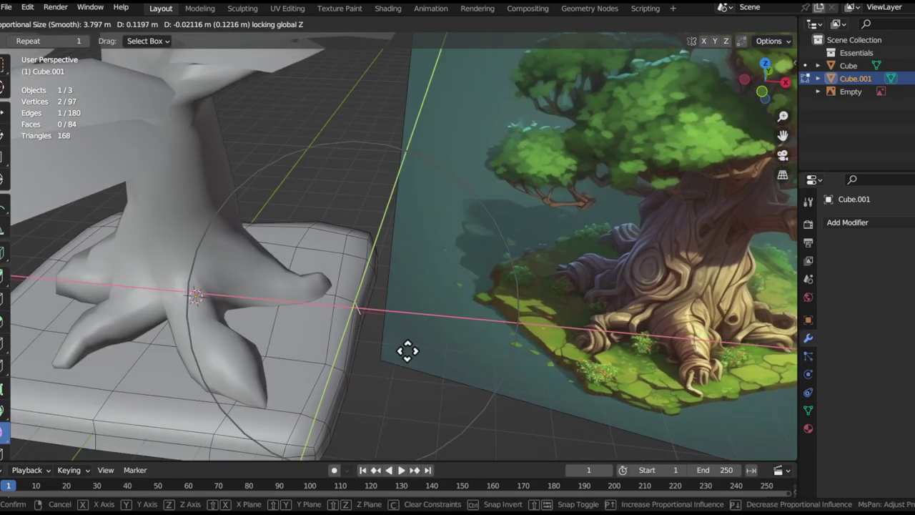
pyautogui.click(451, 353)
# Add the nearby corner edge to the selected rim edge and move both horizontally, with a proportional size of 3.797 m
pyautogui.moveTo(451, 352); pyautogui.dragTo(434, 281, button='middle')
pyautogui.scroll(3, 434, 281)
pyautogui.moveTo(415, 249); pyautogui.dragTo(398, 348, button='middle')
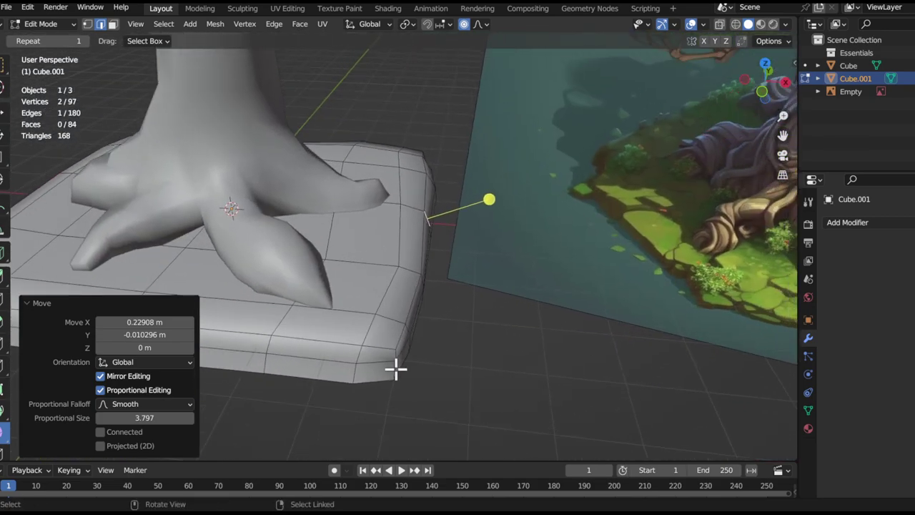
pyautogui.keyDown('shift'); pyautogui.click(395, 368); pyautogui.keyUp('shift')
pyautogui.scroll(2, 398, 370)
pyautogui.press('g')
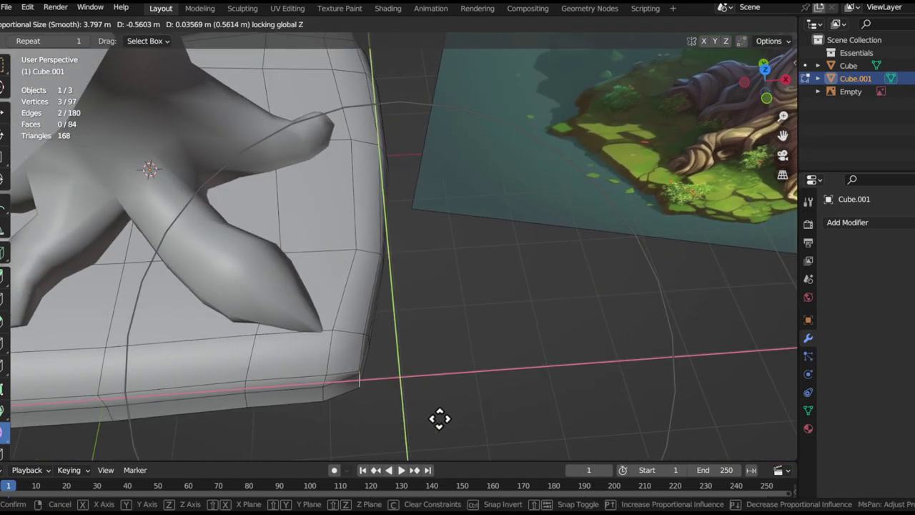
pyautogui.click(355, 421)
# Move rim edges along the base's side below the foliage horizontally with proportional editing to reshape its outline
pyautogui.moveTo(358, 405); pyautogui.dragTo(370, 321, button='middle')
pyautogui.scroll(2, 393, 289)
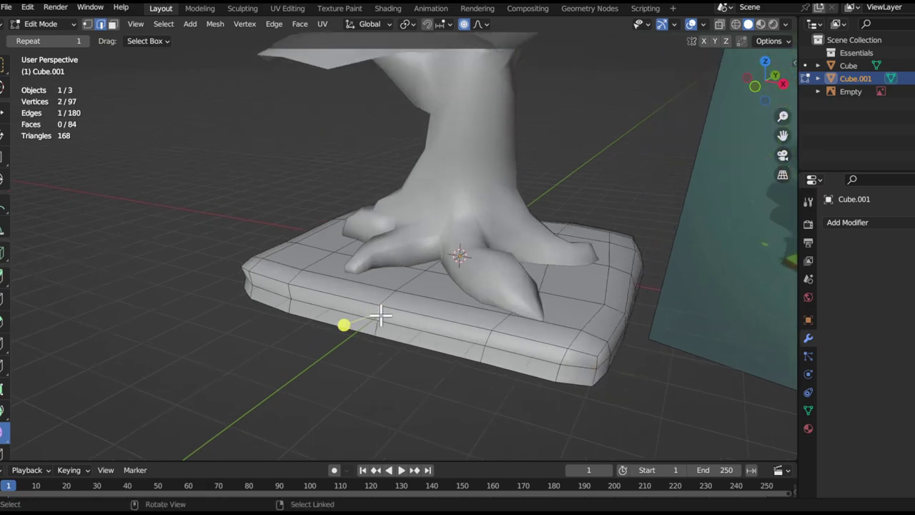
pyautogui.moveTo(377, 313); pyautogui.dragTo(376, 244, button='middle')
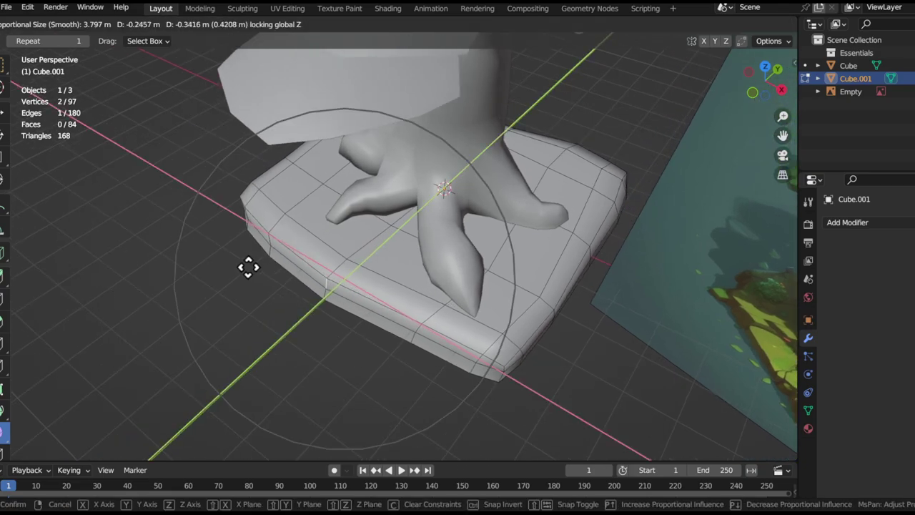
pyautogui.click(156, 243)
pyautogui.moveTo(358, 286); pyautogui.dragTo(321, 258, button='middle')
pyautogui.press('g')
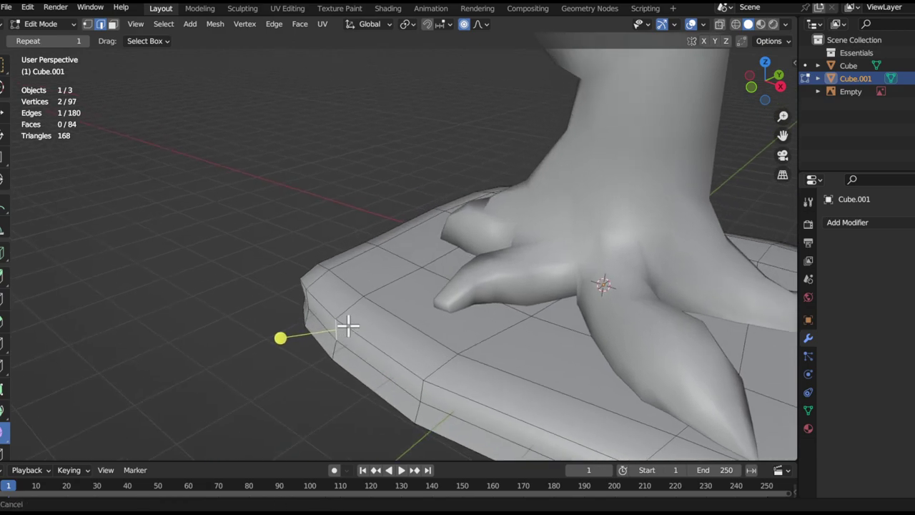
pyautogui.click(336, 341)
# Move the rim edge near the corner beyond the thin root, with a proportional size of 2.594 m
pyautogui.moveTo(337, 342); pyautogui.dragTo(351, 319, button='middle')
pyautogui.scroll(3, 336, 348)
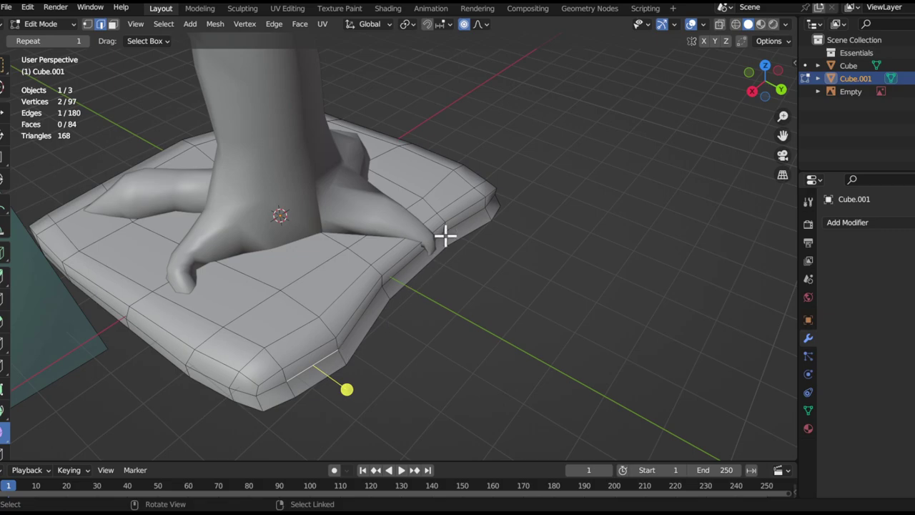
pyautogui.scroll(4, 509, 221)
pyautogui.press('g')
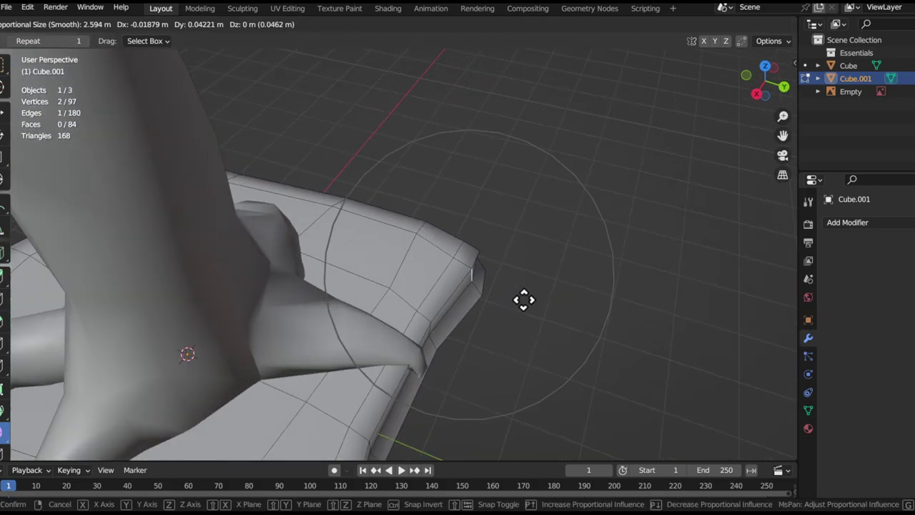
pyautogui.click(448, 255)
# Move the rim edge beside the corner near the blunt root horizontally with proportional editing and Z locked
pyautogui.scroll(-3, 448, 256)
pyautogui.moveTo(448, 255); pyautogui.dragTo(554, 344, button='middle')
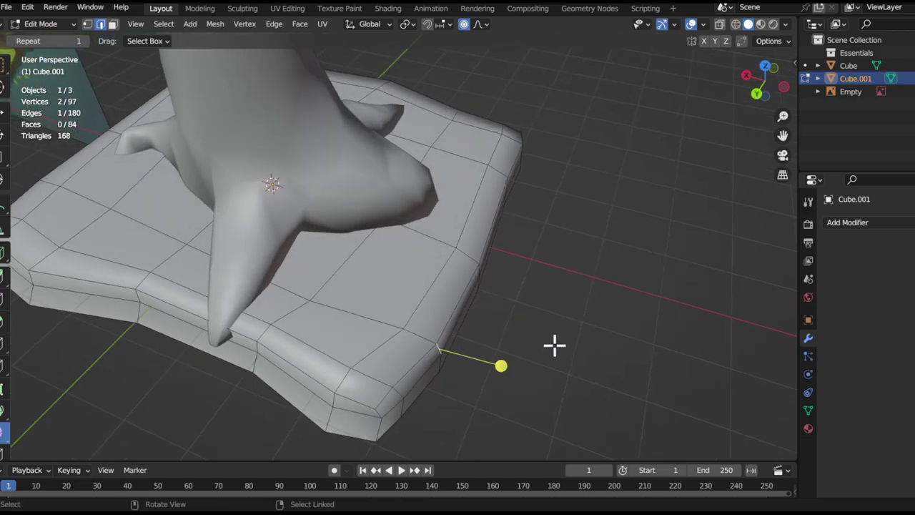
pyautogui.press('g')
pyautogui.hotkey('shift', 'z')
pyautogui.click(476, 313)
# Move the rim edge next to the blunt root by about 0.178 m in X and 0.002 m in Y, proportional size 1.611 m
pyautogui.click(477, 274)
pyautogui.click(479, 275)
pyautogui.keyDown('alt'); pyautogui.keyDown('shift'); pyautogui.moveTo(497, 321); pyautogui.dragTo(497, 379); pyautogui.keyUp('shift'); pyautogui.keyUp('alt')
pyautogui.keyDown('ctrl'); pyautogui.keyDown('alt'); pyautogui.moveTo(497, 379); pyautogui.dragTo(512, 324); pyautogui.keyUp('alt'); pyautogui.keyUp('ctrl')
pyautogui.press('g')
pyautogui.click(548, 329)
# Shift the rim edge on the side opposite the reference image horizontally once more, with Z locked
pyautogui.moveTo(548, 329); pyautogui.dragTo(497, 363, button='middle')
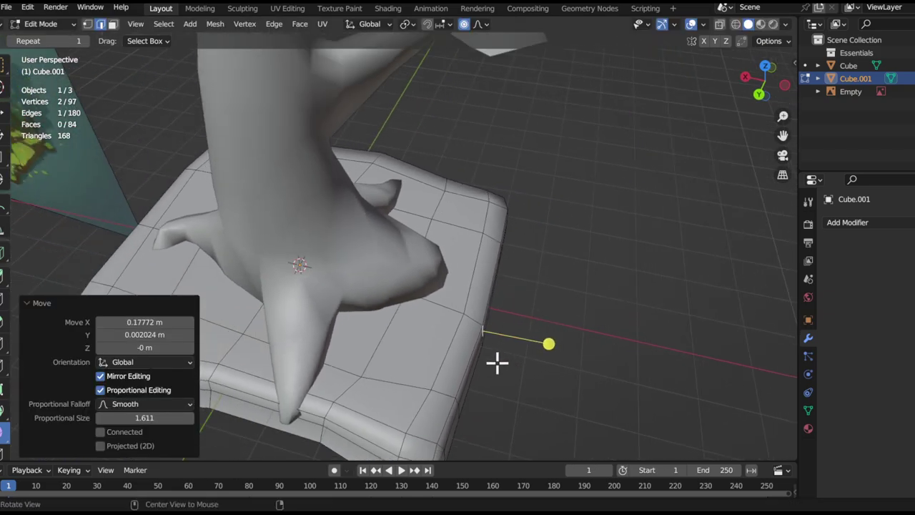
pyautogui.moveTo(188, 248); pyautogui.dragTo(419, 265, button='middle')
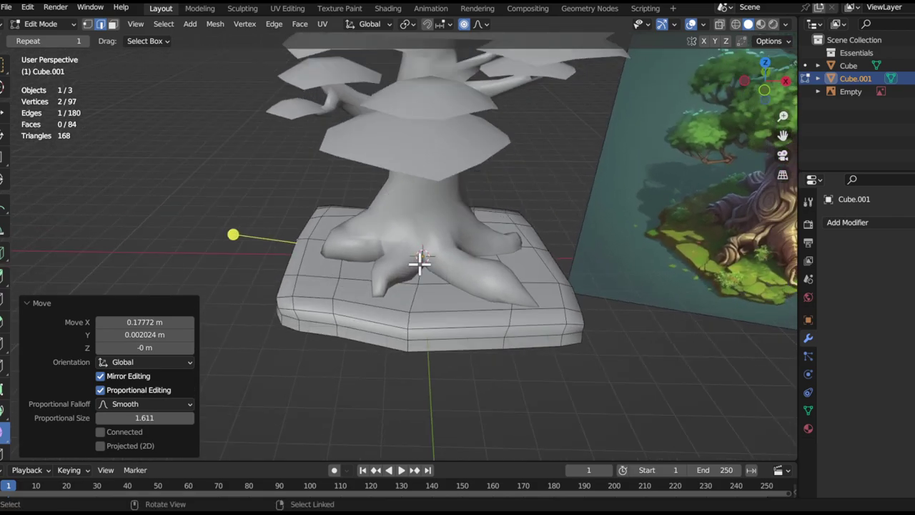
pyautogui.press('g')
pyautogui.hotkey('shift', 'z')
pyautogui.click(480, 270)
# Move another rim edge on the blunt root's side by about 0.267 m in X and -0.065 m in Y, proportional size 1.611 m
pyautogui.moveTo(480, 270); pyautogui.dragTo(392, 258, button='middle')
pyautogui.click(371, 300)
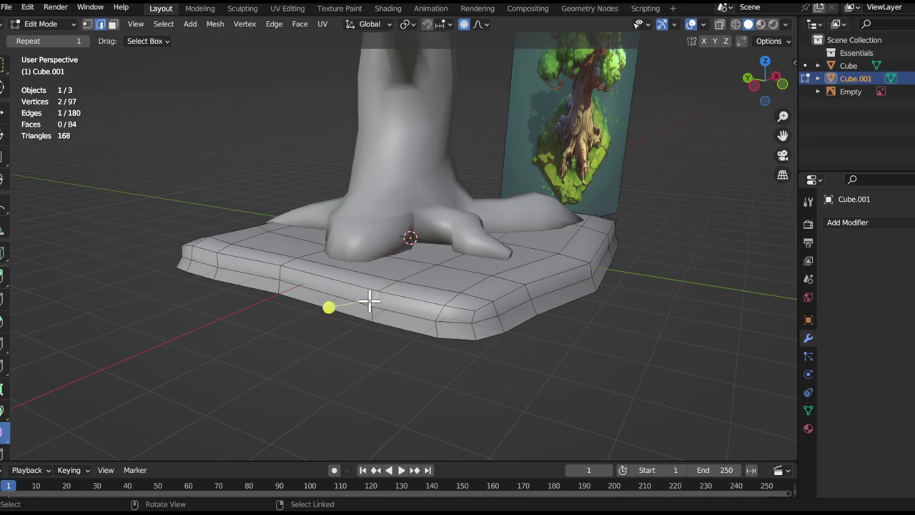
pyautogui.moveTo(386, 303); pyautogui.dragTo(412, 270, button='middle')
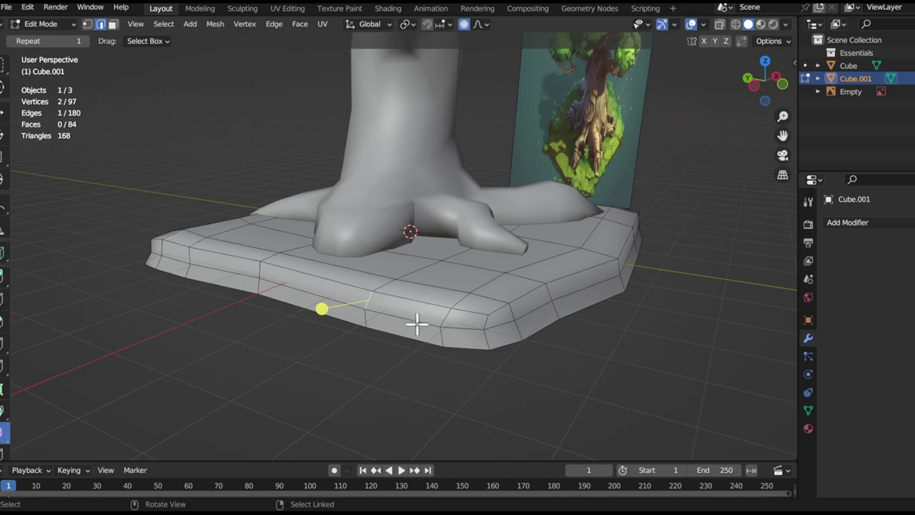
pyautogui.moveTo(427, 270); pyautogui.dragTo(539, 279, button='middle')
pyautogui.press('g')
pyautogui.click(490, 310)
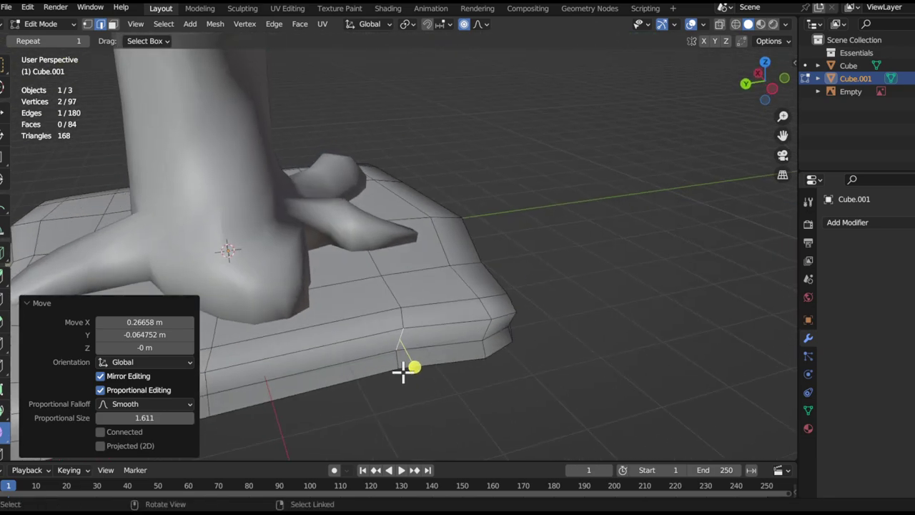
# Smooth the edge loop crossing the base through the moved rim edge, with a smoothing of 0.245
pyautogui.hotkey('ctrl', 'z')
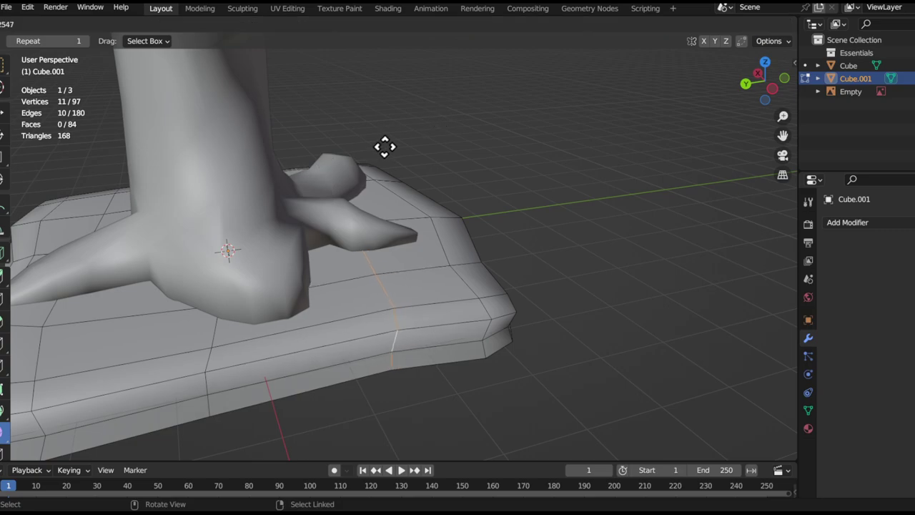
pyautogui.moveTo(384, 147); pyautogui.dragTo(382, 150)
pyautogui.keyDown('ctrl'); pyautogui.keyDown('alt'); pyautogui.moveTo(401, 204); pyautogui.dragTo(431, 285); pyautogui.keyUp('alt'); pyautogui.keyUp('ctrl')
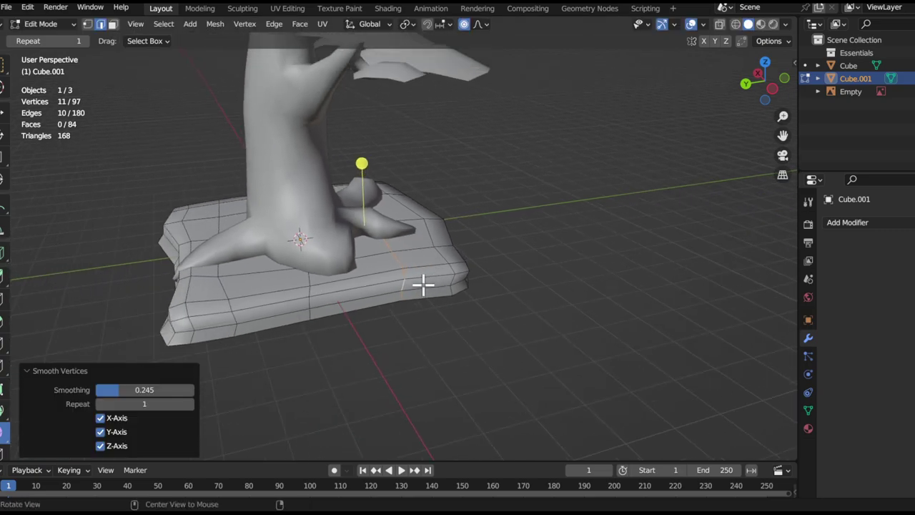
pyautogui.moveTo(423, 268); pyautogui.dragTo(338, 293, button='middle')
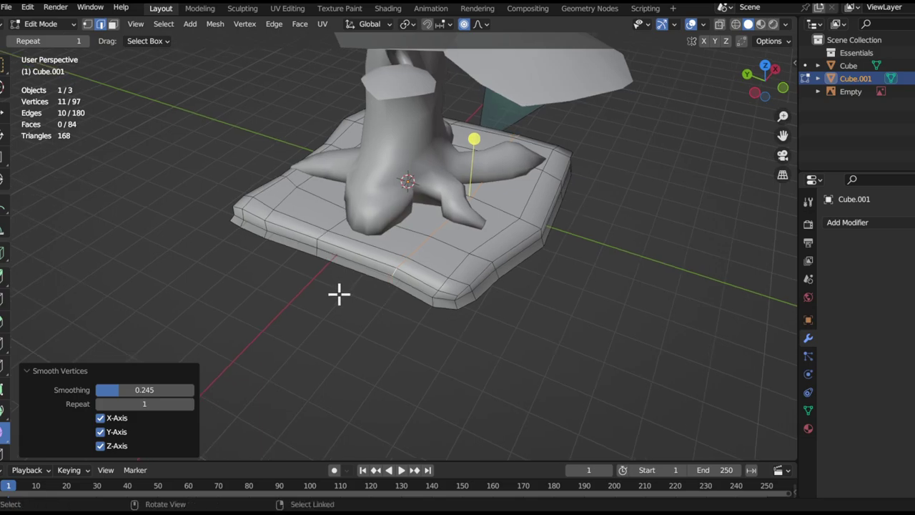
pyautogui.moveTo(348, 274); pyautogui.dragTo(494, 269, button='middle')
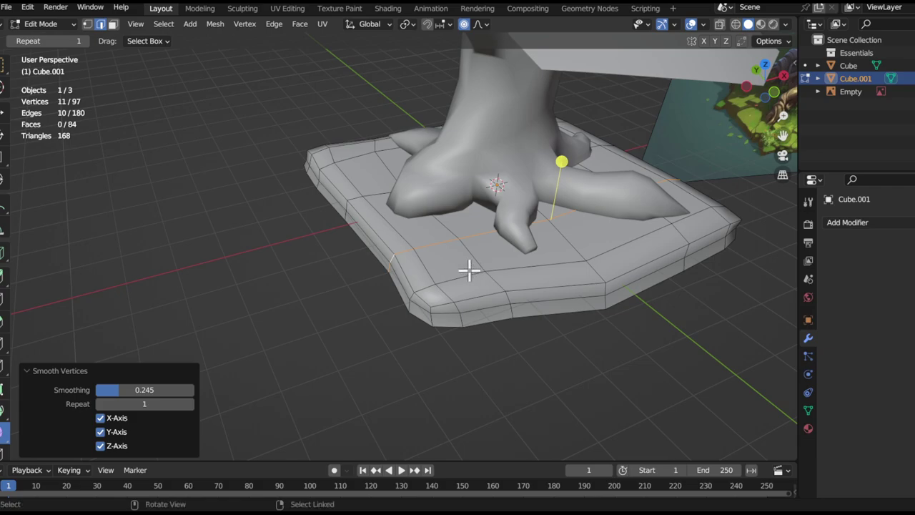
# Scale the rim edge loop around the base's side to 0.983 with a proportional size of 1.611 m
pyautogui.scroll(-5, 470, 271)
pyautogui.keyDown('alt'); pyautogui.moveTo(500, 266); pyautogui.dragTo(450, 281); pyautogui.keyUp('alt')
pyautogui.scroll(4, 453, 305)
pyautogui.moveTo(451, 283); pyautogui.dragTo(644, 288, button='middle')
pyautogui.keyDown('alt'); pyautogui.click(491, 304); pyautogui.keyUp('alt')
pyautogui.press('s')
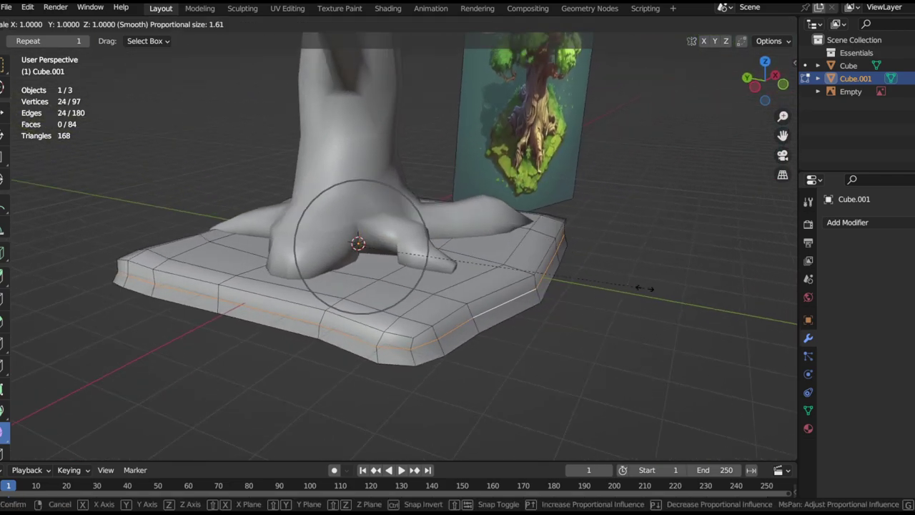
pyautogui.click(593, 300)
# Switch off proportional editing and select the whole linked mesh of the ground base
pyautogui.scroll(-2, 501, 306)
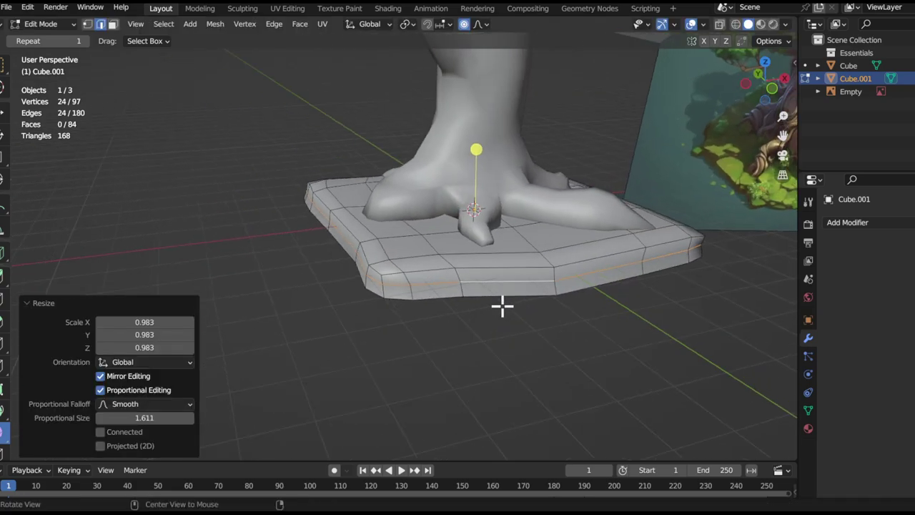
pyautogui.moveTo(582, 238); pyautogui.dragTo(429, 293, button='middle')
pyautogui.scroll(2, 531, 290)
pyautogui.keyDown('shift'); pyautogui.moveTo(530, 290); pyautogui.dragTo(536, 272, button='middle'); pyautogui.keyUp('shift')
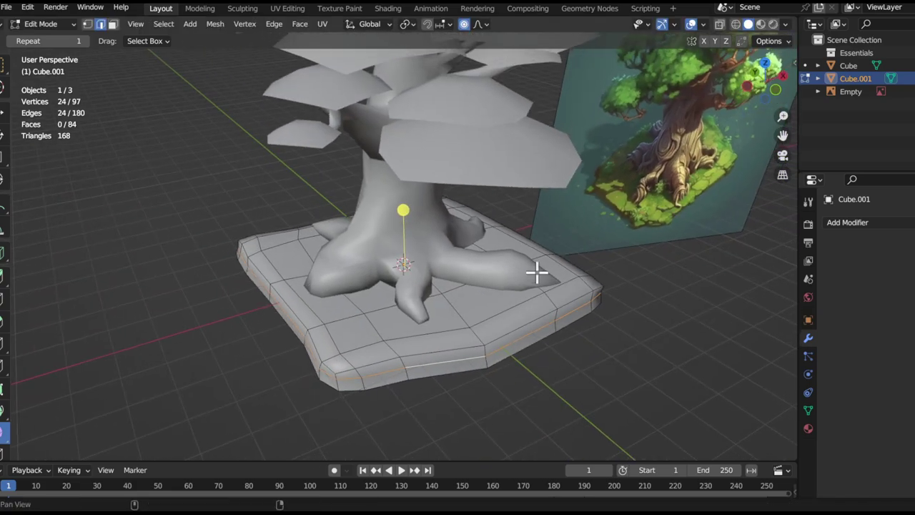
pyautogui.moveTo(482, 266); pyautogui.dragTo(381, 311, button='middle')
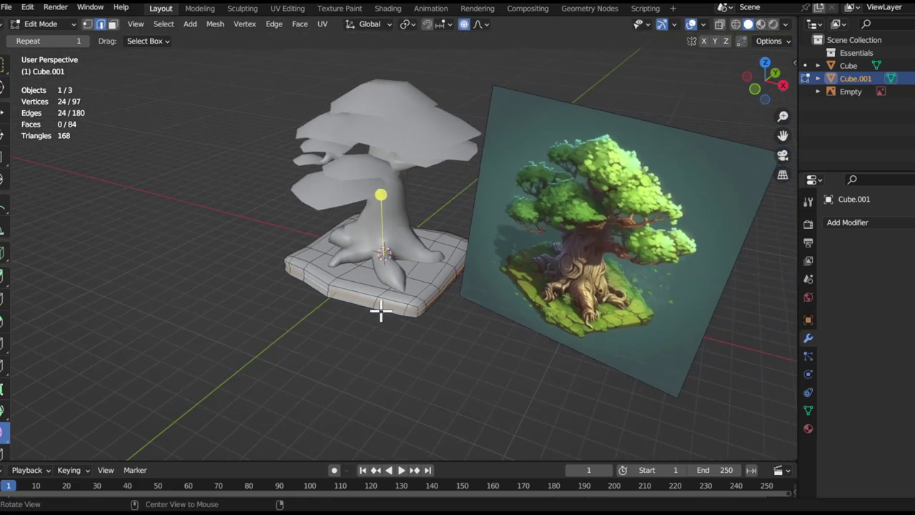
pyautogui.press('l')
pyautogui.scroll(2, 422, 271)
pyautogui.press('s')
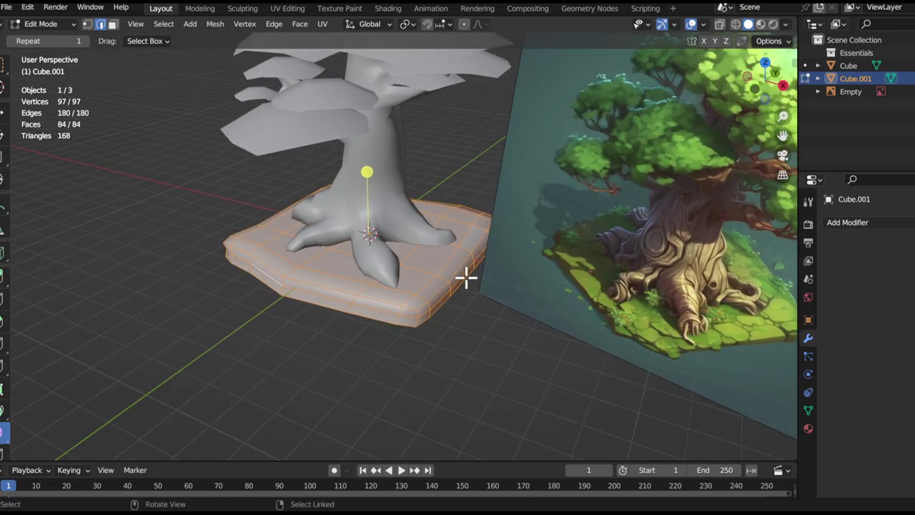
pyautogui.hotkey('shift', 'z')
pyautogui.rightClick(454, 286)
# Scale the whole ground base horizontally, keeping Z excluded
pyautogui.moveTo(451, 286); pyautogui.dragTo(476, 307, button='middle')
pyautogui.press('s')
pyautogui.hotkey('shift', 'z')
pyautogui.click(677, 298)
# Flatten the ground base by scaling it twice along Z, the second time to 0.719
pyautogui.moveTo(678, 298); pyautogui.dragTo(625, 259, button='middle')
pyautogui.press('s')
pyautogui.press('z')
pyautogui.click(562, 270)
pyautogui.scroll(3, 370, 215)
pyautogui.moveTo(370, 214); pyautogui.dragTo(374, 179, button='middle')
pyautogui.press('s')
pyautogui.press('z')
pyautogui.click(559, 265)
# Move the ground base along Z by about 0.094 m and by -0.014 m to seat the roots on it
pyautogui.press('g')
pyautogui.press('z')
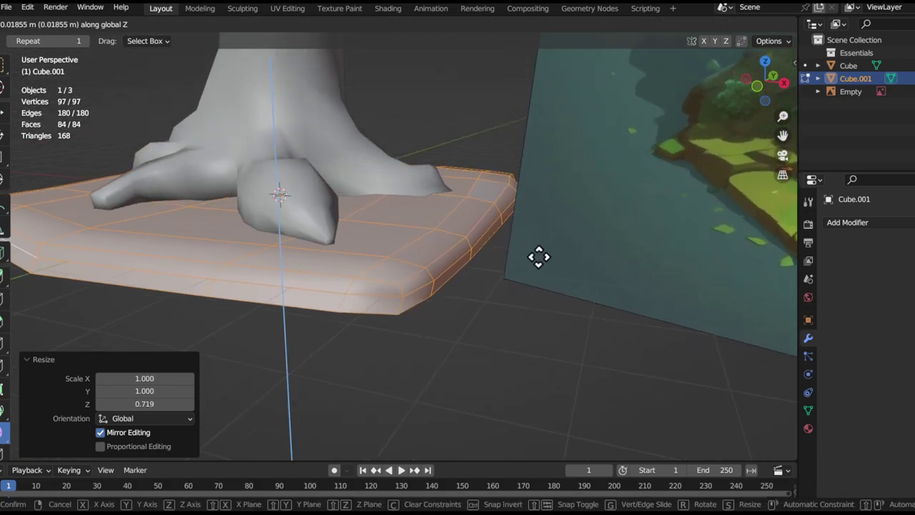
pyautogui.click(534, 220)
pyautogui.moveTo(534, 219); pyautogui.dragTo(356, 236, button='middle')
pyautogui.moveTo(187, 215); pyautogui.dragTo(466, 261, button='middle')
pyautogui.press('g')
pyautogui.press('z')
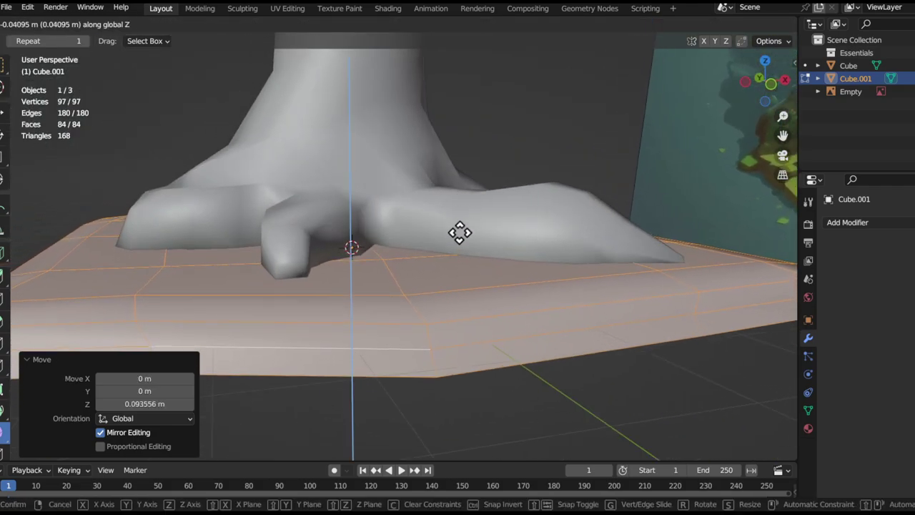
pyautogui.click(453, 208)
# Leave the ground base and open the tree for mesh editing
pyautogui.scroll(-4, 323, 210)
pyautogui.moveTo(322, 210); pyautogui.dragTo(422, 253, button='middle')
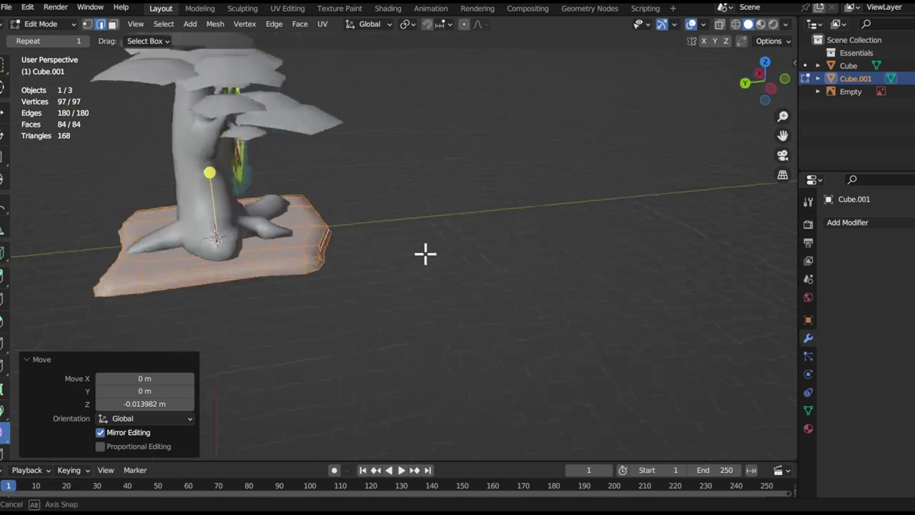
pyautogui.press('Tab')
pyautogui.moveTo(207, 216); pyautogui.dragTo(516, 233, button='middle')
pyautogui.scroll(5, 379, 225)
pyautogui.click(300, 224)
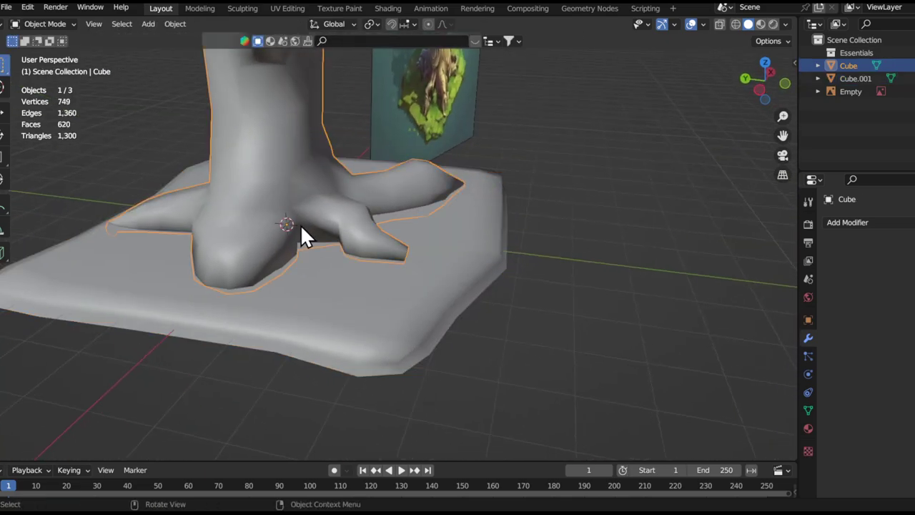
pyautogui.press('Tab')
# Reposition the mesh point where the blunt root meets the neighbouring small root
pyautogui.keyDown('alt'); pyautogui.middleClick(300, 225); pyautogui.keyUp('alt')
pyautogui.scroll(5, 374, 221)
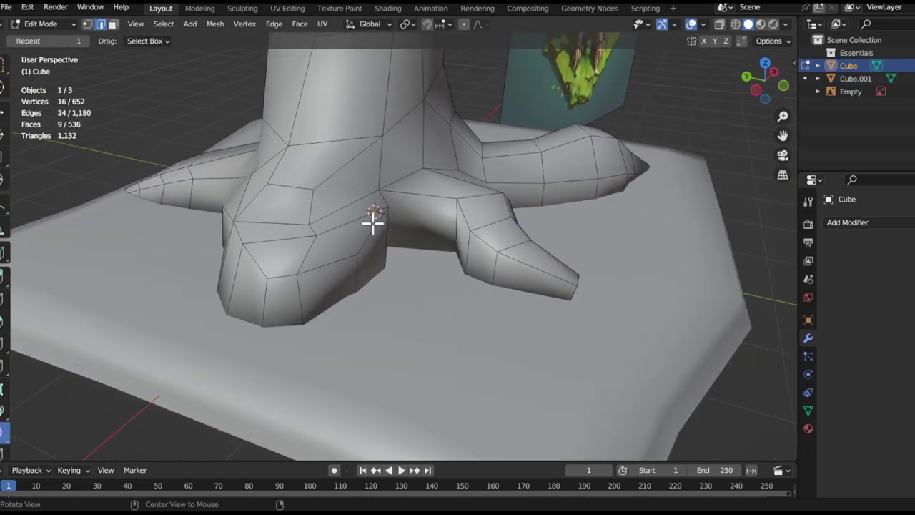
pyautogui.click(391, 215)
pyautogui.moveTo(391, 216); pyautogui.dragTo(474, 224, button='middle')
pyautogui.press('g')
pyautogui.click(453, 238)
# Select single vertices on the blunt root's upper surface and move the one near the trunk
pyautogui.keyDown('alt'); pyautogui.middleClick(429, 260); pyautogui.keyUp('alt')
pyautogui.moveTo(429, 260); pyautogui.dragTo(277, 224, button='middle')
pyautogui.click(330, 232)
pyautogui.keyDown('alt'); pyautogui.middleClick(336, 175); pyautogui.keyUp('alt')
pyautogui.keyDown('ctrl'); pyautogui.moveTo(389, 286); pyautogui.dragTo(374, 232, button='middle'); pyautogui.keyUp('ctrl')
pyautogui.click(351, 273)
pyautogui.keyDown('alt'); pyautogui.moveTo(353, 275); pyautogui.dragTo(509, 241); pyautogui.keyUp('alt')
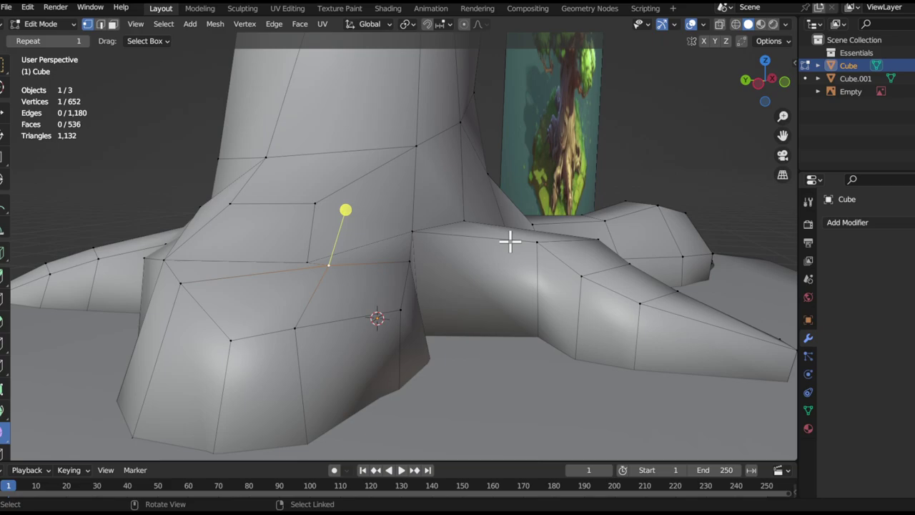
pyautogui.press('g')
pyautogui.click(495, 265)
# Slide two vertices along their edges on the far flank of the blunt root
pyautogui.keyDown('alt'); pyautogui.moveTo(371, 299); pyautogui.dragTo(445, 288); pyautogui.keyUp('alt')
pyautogui.click(255, 311)
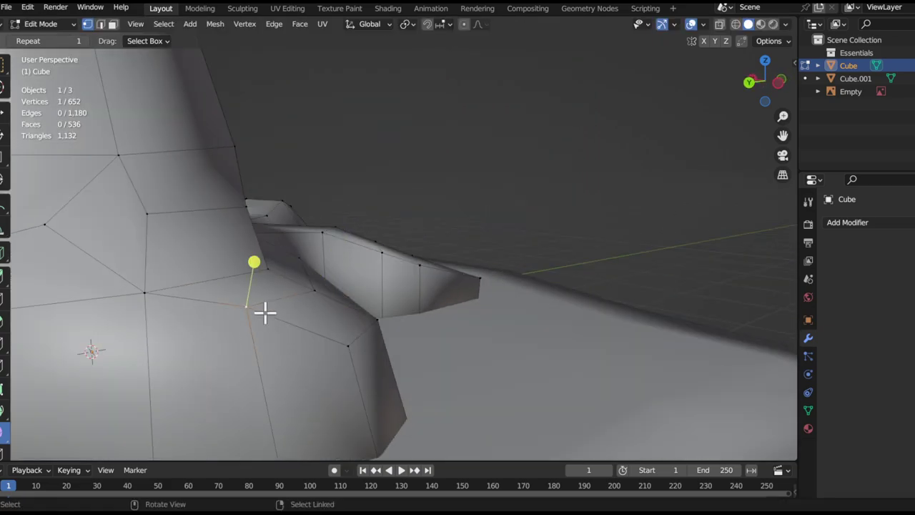
pyautogui.moveTo(264, 312); pyautogui.dragTo(423, 351, button='middle')
pyautogui.press('g')
pyautogui.press('g')
pyautogui.click(398, 419)
pyautogui.click(329, 356)
pyautogui.moveTo(345, 356); pyautogui.dragTo(314, 319, button='middle')
pyautogui.press('g')
pyautogui.press('g')
pyautogui.click(419, 312)
# Slide two vertices on the upper ridge of the blunt root, near its tip and toward the small root
pyautogui.moveTo(491, 319); pyautogui.dragTo(457, 310, button='middle')
pyautogui.click(433, 306)
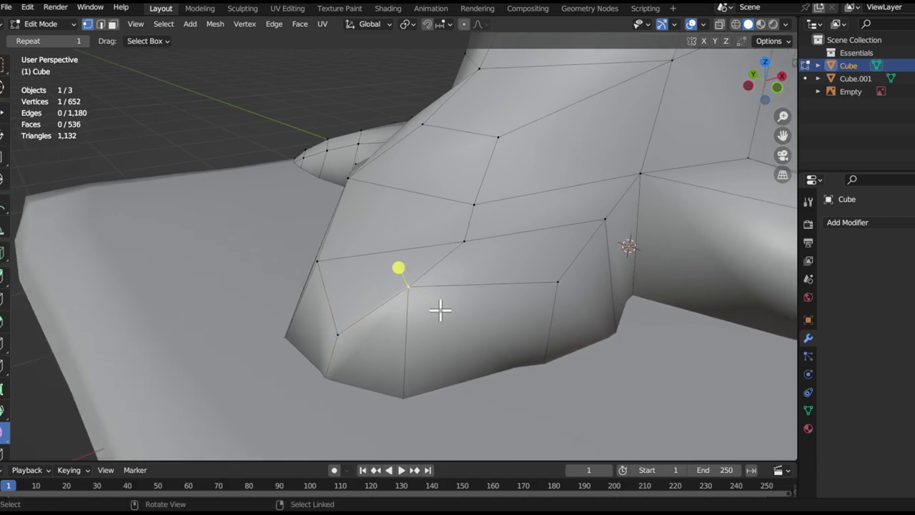
pyautogui.press('g')
pyautogui.press('g')
pyautogui.click(445, 345)
pyautogui.click(565, 282)
pyautogui.press('g')
pyautogui.press('g')
pyautogui.click(571, 311)
# Slide two more vertices along their edges to even out the blunt root's side
pyautogui.moveTo(571, 312); pyautogui.dragTo(682, 343, button='middle')
pyautogui.click(554, 325)
pyautogui.press('g')
pyautogui.press('g')
pyautogui.click(627, 350)
pyautogui.moveTo(513, 351); pyautogui.dragTo(523, 280, button='middle')
pyautogui.press('g')
pyautogui.press('g')
pyautogui.click(475, 308)
# Move the vertex on the root flare by about 0.209 m in X, 0.044 m in Y and 0.124 m in Z
pyautogui.moveTo(304, 200); pyautogui.dragTo(543, 296, button='middle')
pyautogui.press('g')
pyautogui.click(488, 273)
pyautogui.moveTo(489, 273); pyautogui.dragTo(322, 310, button='middle')
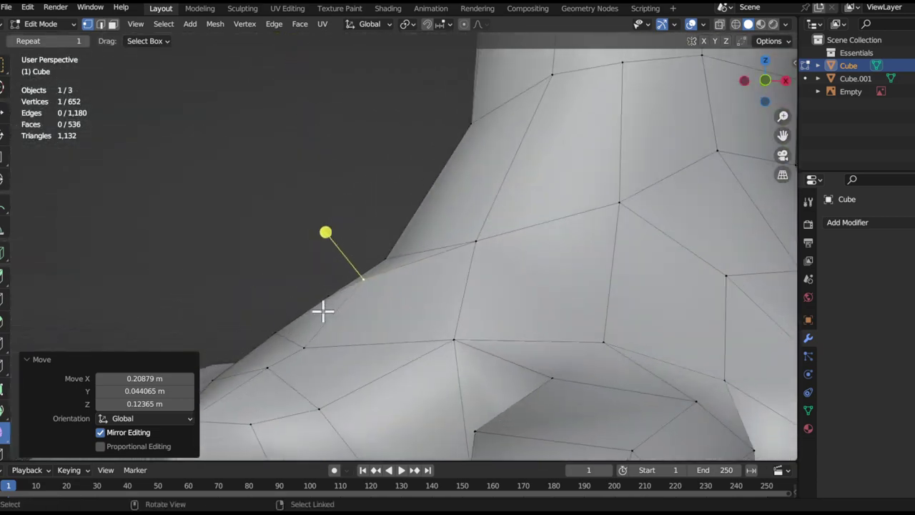
# Select the vertex on the trunk's lower flare above the blunt root and reposition it from several viewing angles
pyautogui.click(478, 361)
pyautogui.moveTo(478, 361); pyautogui.dragTo(491, 239, button='middle')
pyautogui.press('g')
pyautogui.click(456, 276)
pyautogui.scroll(3, 445, 261)
pyautogui.moveTo(455, 276); pyautogui.dragTo(439, 345, button='middle')
pyautogui.press('g')
pyautogui.click(437, 290)
pyautogui.scroll(2, 452, 224)
pyautogui.moveTo(451, 225); pyautogui.dragTo(406, 308, button='middle')
pyautogui.press('g')
pyautogui.click(432, 288)
# Select the vertex on the blunt root's upper ridge and reposition it to round out the silhouette
pyautogui.moveTo(457, 284); pyautogui.dragTo(623, 215, button='middle')
pyautogui.click(550, 287)
pyautogui.moveTo(551, 288); pyautogui.dragTo(521, 300, button='middle')
pyautogui.press('g')
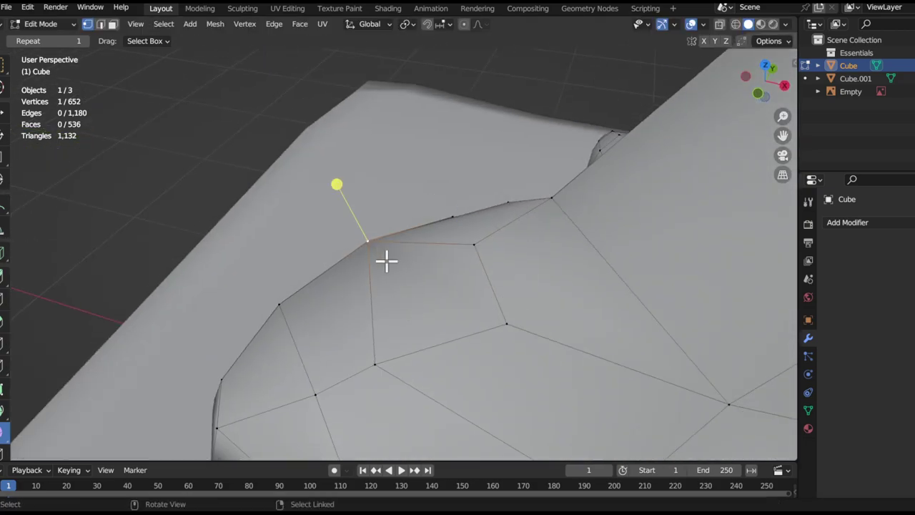
pyautogui.click(379, 253)
pyautogui.moveTo(441, 304); pyautogui.dragTo(384, 265, button='middle')
pyautogui.keyDown('alt'); pyautogui.moveTo(384, 264); pyautogui.dragTo(448, 283); pyautogui.keyUp('alt')
pyautogui.press('g')
pyautogui.click(450, 285)
# Move the trunk edge above the small root upward and shift the nearby edge toward the neighbouring long root
pyautogui.click(478, 334)
pyautogui.keyDown('alt'); pyautogui.moveTo(498, 343); pyautogui.dragTo(502, 318); pyautogui.keyUp('alt')
pyautogui.moveTo(558, 305); pyautogui.dragTo(482, 260, button='middle')
pyautogui.keyDown('shift'); pyautogui.click(462, 312); pyautogui.keyUp('shift')
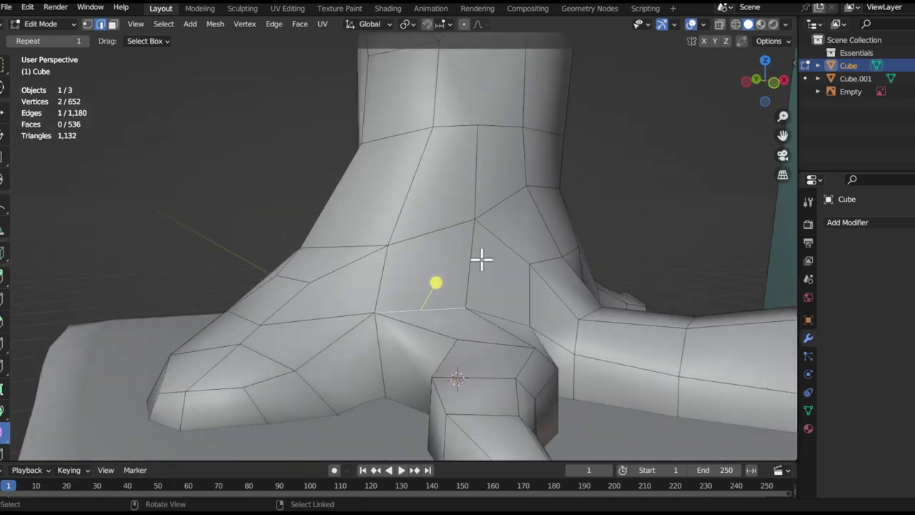
pyautogui.press('g')
pyautogui.click(473, 236)
pyautogui.click(558, 239)
pyautogui.press('g')
pyautogui.click(555, 231)
# Move the small root's upper edge near the trunk and rotate it, finishing with a -2.8° turn in the view plane
pyautogui.click(496, 341)
pyautogui.press('r')
pyautogui.click(641, 314)
pyautogui.press('g')
pyautogui.click(628, 306)
pyautogui.moveTo(606, 328); pyautogui.dragTo(631, 300, button='middle')
pyautogui.press('r')
pyautogui.click(572, 308)
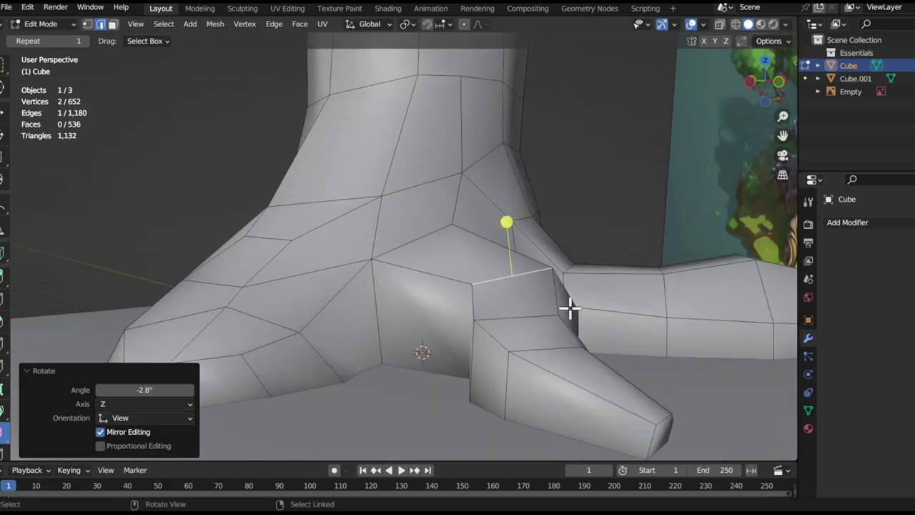
# Reposition the adjacent edge and rotate and move the next cross edge along the small root
pyautogui.click(567, 307)
pyautogui.click(639, 291)
pyautogui.moveTo(572, 332); pyautogui.dragTo(534, 337, button='middle')
pyautogui.click(545, 348)
pyautogui.press('r')
pyautogui.click(664, 302)
pyautogui.press('g')
pyautogui.click(671, 326)
# Select the end face of the small root, scale it and move it along Z
pyautogui.moveTo(618, 333); pyautogui.dragTo(572, 329, button='middle')
pyautogui.keyDown('ctrl'); pyautogui.moveTo(572, 329); pyautogui.dragTo(550, 350, button='middle'); pyautogui.keyUp('ctrl')
pyautogui.moveTo(550, 351); pyautogui.dragTo(429, 336, button='middle')
pyautogui.keyDown('ctrl'); pyautogui.moveTo(429, 337); pyautogui.dragTo(473, 273, button='middle'); pyautogui.keyUp('ctrl')
pyautogui.keyDown('ctrl'); pyautogui.moveTo(473, 273); pyautogui.dragTo(496, 267, button='middle'); pyautogui.keyUp('ctrl')
pyautogui.press('3')
pyautogui.click(447, 289)
pyautogui.press('s')
pyautogui.click(564, 305)
pyautogui.press('g')
pyautogui.press('z')
pyautogui.click(572, 330)
# Smooth the small root's end face vertices with a smoothing value of 1.438
pyautogui.press('g')
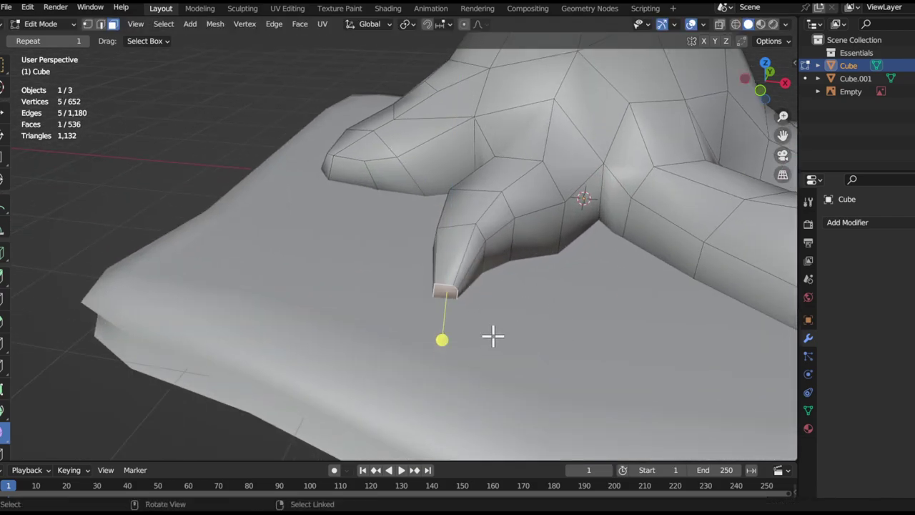
pyautogui.moveTo(596, 347); pyautogui.dragTo(735, 337)
pyautogui.keyDown('ctrl'); pyautogui.moveTo(458, 271); pyautogui.dragTo(371, 221, button='middle'); pyautogui.keyUp('ctrl')
pyautogui.moveTo(372, 221); pyautogui.dragTo(441, 211, button='middle')
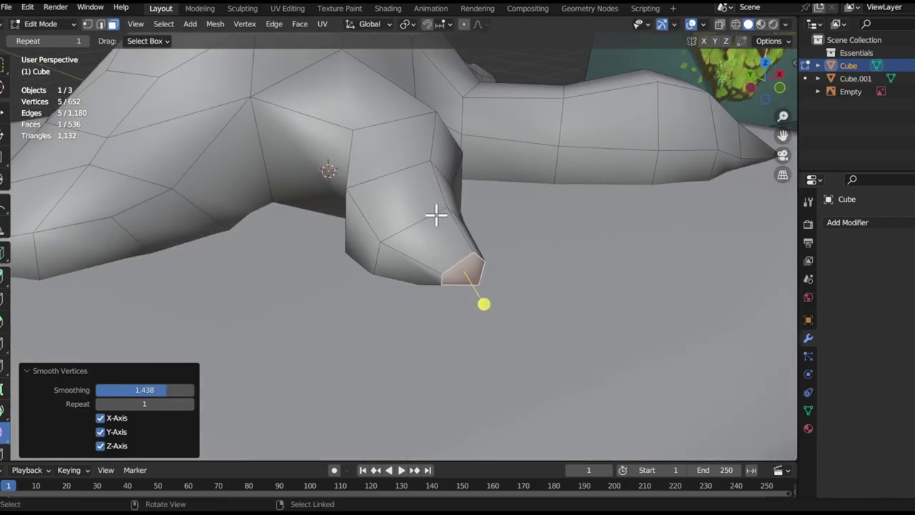
# Try smoothing an edge loop behind the small root's tip, and undo it
pyautogui.press('2')
pyautogui.keyDown('alt'); pyautogui.click(429, 217); pyautogui.keyUp('alt')
pyautogui.moveTo(463, 262); pyautogui.dragTo(586, 255)
pyautogui.hotkey('ctrl', 'z')
# Reselect the small root's end face, move it and scale it to form a pointed tip
pyautogui.press('3')
pyautogui.click(466, 276)
pyautogui.moveTo(467, 276); pyautogui.dragTo(574, 314, button='middle')
pyautogui.press('g')
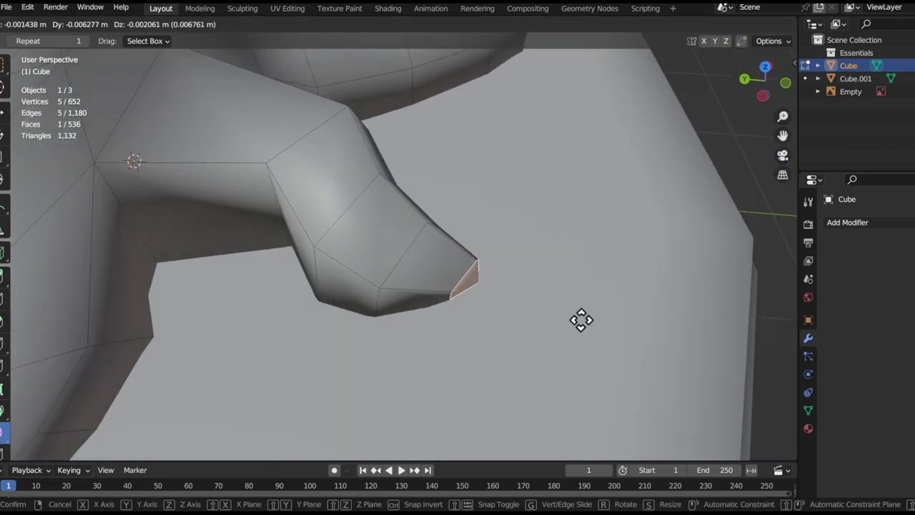
pyautogui.click(294, 174)
pyautogui.press('s')
pyautogui.click(534, 252)
pyautogui.press('g')
pyautogui.click(542, 257)
# Lower the small root's tip face by about 0.019 m along Z
pyautogui.moveTo(540, 259); pyautogui.dragTo(574, 283, button='middle')
pyautogui.press('g')
pyautogui.press('z')
pyautogui.rightClick(575, 290)
pyautogui.press('g')
pyautogui.press('z')
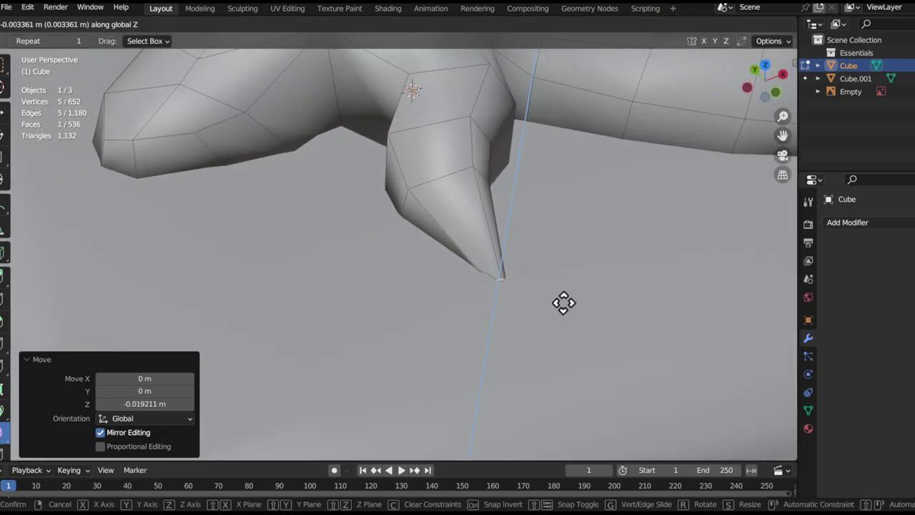
pyautogui.rightClick(564, 302)
# Try smoothing the loop just behind the small root's pointed tip, and undo it
pyautogui.moveTo(520, 300); pyautogui.dragTo(432, 248, button='middle')
pyautogui.keyDown('alt'); pyautogui.click(432, 247); pyautogui.keyUp('alt')
pyautogui.moveTo(479, 294)
pyautogui.mouseDown()
pyautogui.moveTo(541, 294)
pyautogui.moveTo(496, 286)
pyautogui.mouseUp()
pyautogui.moveTo(496, 286); pyautogui.dragTo(575, 306, button='middle')
pyautogui.hotkey('ctrl', 'z')
# Move the small root's end section in the horizontal plane, scale it and reposition it
pyautogui.press('g')
pyautogui.hotkey('shift', 'z')
pyautogui.click(683, 268)
pyautogui.moveTo(683, 268); pyautogui.dragTo(493, 209, button='middle')
pyautogui.press('s')
pyautogui.click(603, 214)
pyautogui.moveTo(604, 214); pyautogui.dragTo(516, 256, button='middle')
pyautogui.press('g')
pyautogui.click(572, 280)
# Adjust the height of the small root's end section along Z and return to Object Mode
pyautogui.moveTo(576, 282); pyautogui.dragTo(690, 230, button='middle')
pyautogui.press('g')
pyautogui.press('z')
pyautogui.click(672, 246)
pyautogui.moveTo(608, 245); pyautogui.dragTo(404, 286, button='middle')
pyautogui.keyDown('shift'); pyautogui.moveTo(404, 286); pyautogui.dragTo(488, 298, button='middle'); pyautogui.keyUp('shift')
pyautogui.press('Tab')
pyautogui.scroll(-7, 475, 184)
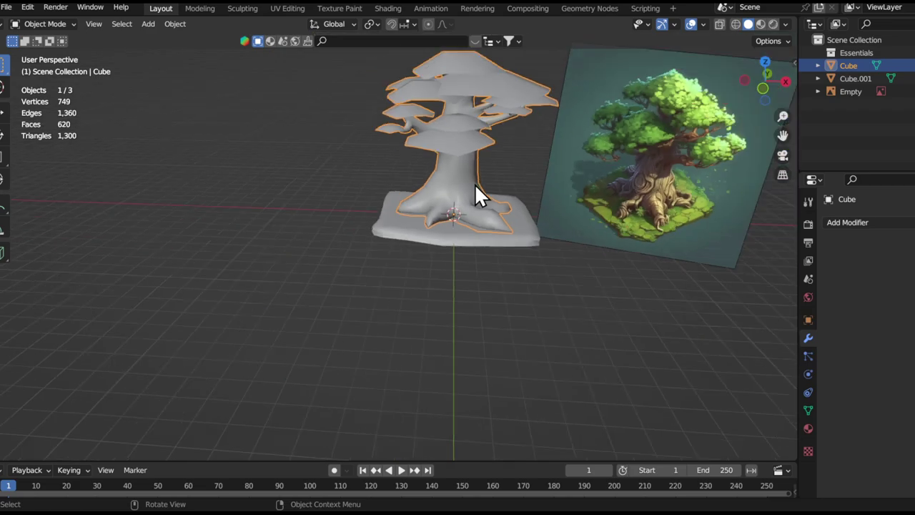
# Rename the scene to "nov 17 tree", deselect the tree and save the file
pyautogui.scroll(-1, 484, 192)
pyautogui.moveTo(484, 192); pyautogui.dragTo(360, 317, button='middle')
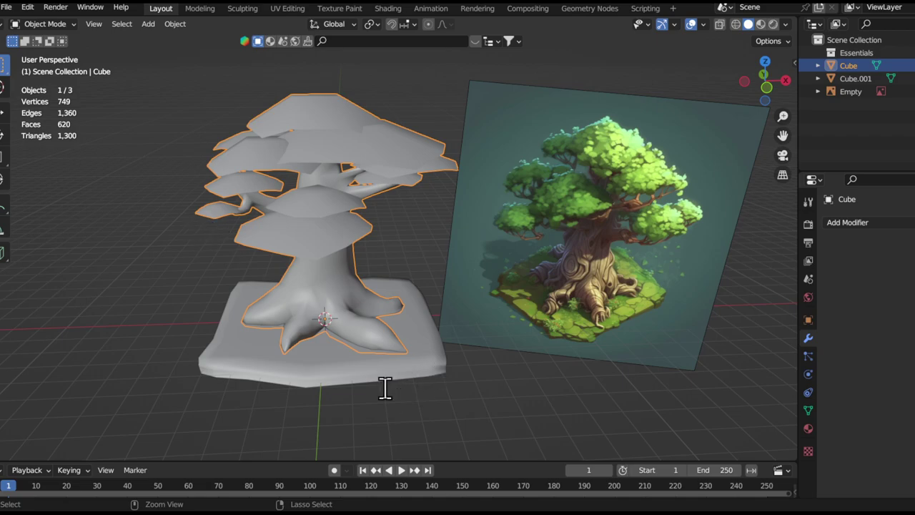
pyautogui.hotkey('ctrl', 's')
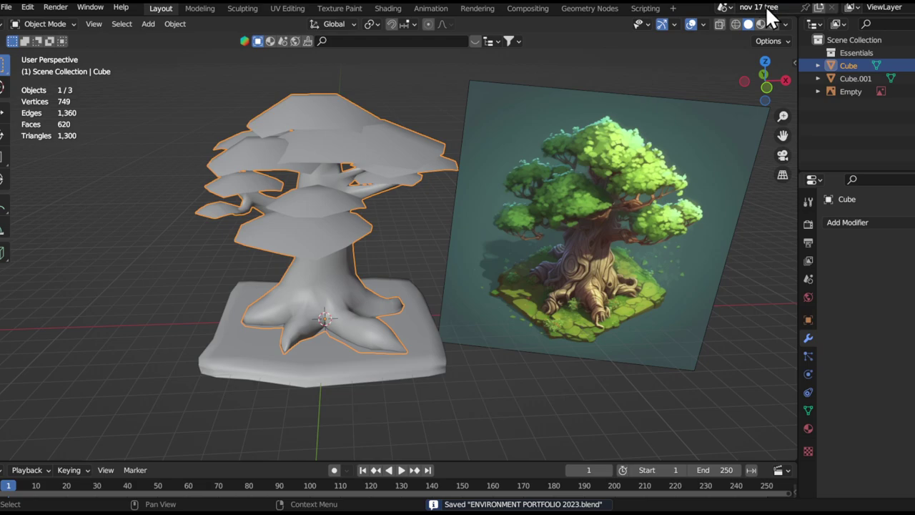
pyautogui.click(406, 266)
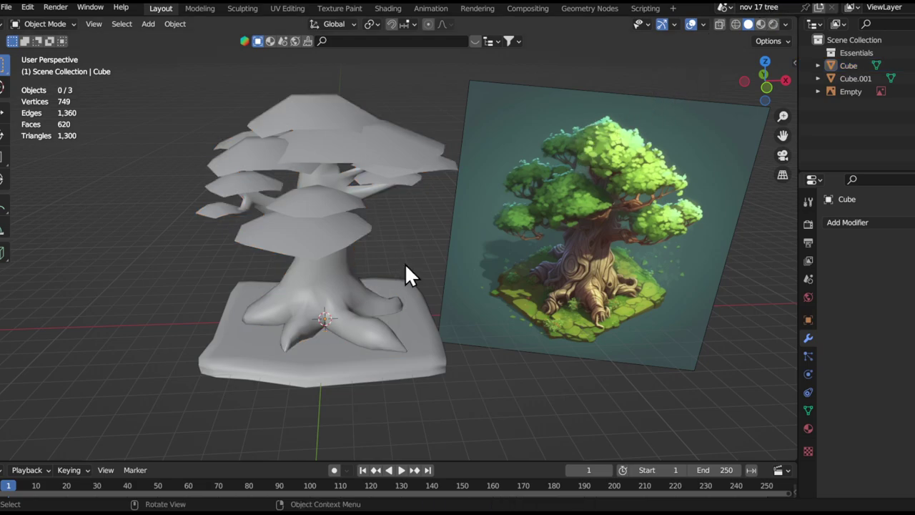
pyautogui.hotkey('ctrl', 's')
# Select the ground base and split the 3D viewport vertically into two areas
pyautogui.click(416, 349)
pyautogui.press('KP_Decimal')
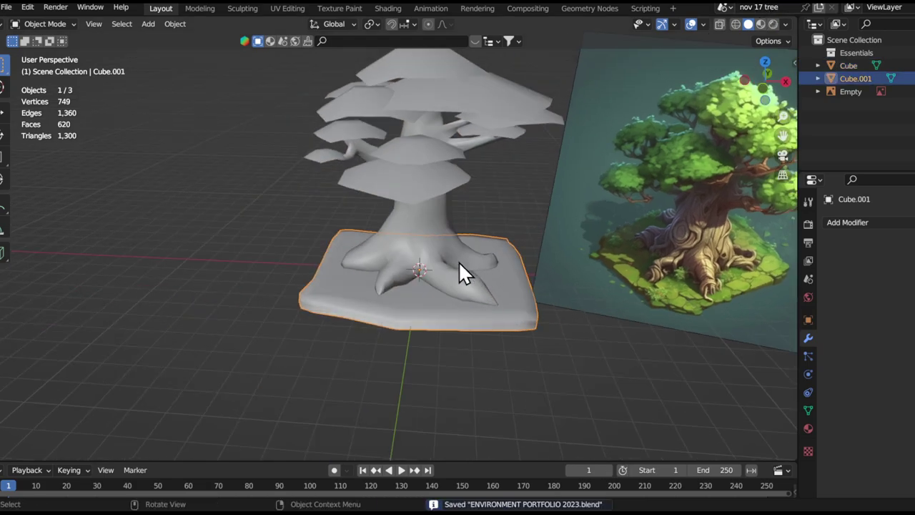
pyautogui.moveTo(1, 20); pyautogui.dragTo(290, 29)
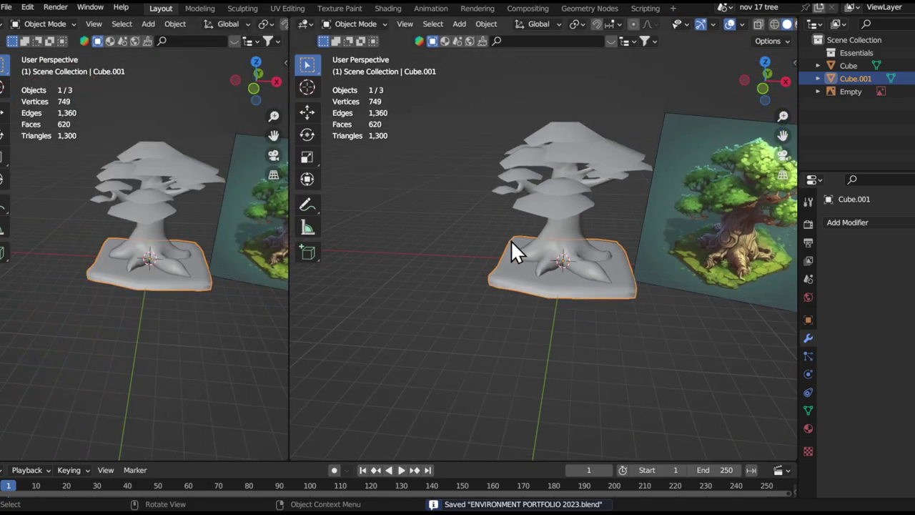
# Compare the modeled tree and ground base with the roots and grassy ground in the reference image
pyautogui.keyDown('alt'); pyautogui.moveTo(497, 229); pyautogui.dragTo(455, 318); pyautogui.keyUp('alt')
pyautogui.scroll(2, 454, 318)
pyautogui.keyDown('alt'); pyautogui.moveTo(533, 306); pyautogui.dragTo(512, 279); pyautogui.keyUp('alt')
pyautogui.click(512, 280)
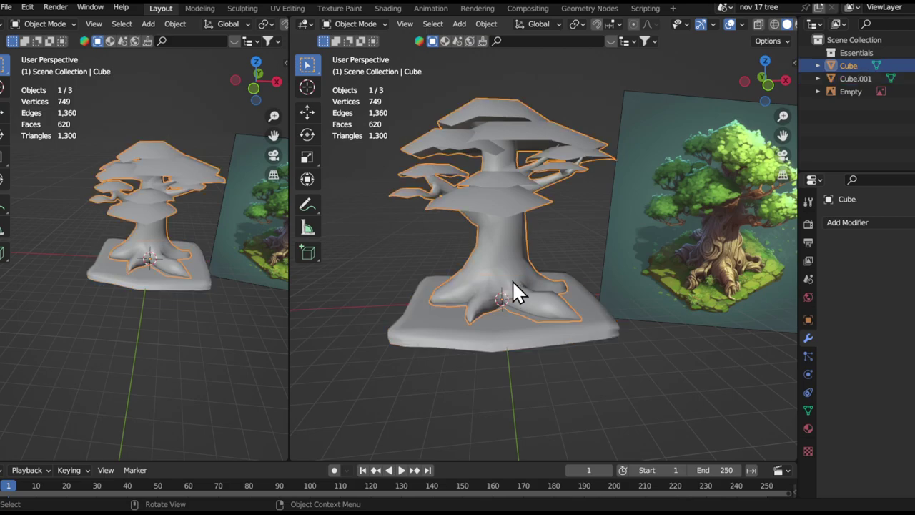
pyautogui.click(543, 327)
pyautogui.keyDown('alt'); pyautogui.moveTo(543, 327); pyautogui.dragTo(529, 350); pyautogui.keyUp('alt')
pyautogui.keyDown('alt'); pyautogui.keyDown('shift'); pyautogui.moveTo(644, 318); pyautogui.dragTo(610, 268); pyautogui.keyUp('shift'); pyautogui.keyUp('alt')
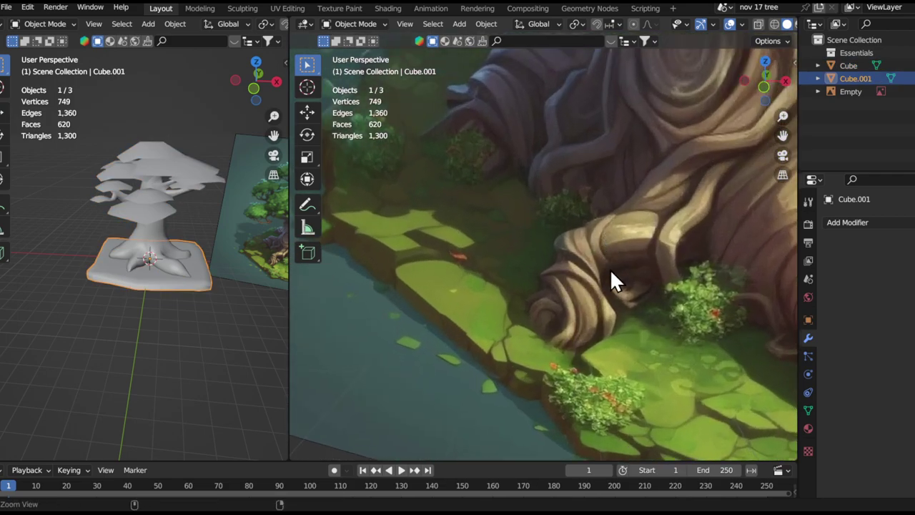
pyautogui.keyDown('alt'); pyautogui.keyDown('shift'); pyautogui.moveTo(710, 307); pyautogui.dragTo(614, 323); pyautogui.keyUp('shift'); pyautogui.keyUp('alt')
pyautogui.keyDown('alt'); pyautogui.keyDown('shift'); pyautogui.moveTo(497, 202); pyautogui.dragTo(460, 232); pyautogui.keyUp('shift'); pyautogui.keyUp('alt')
pyautogui.keyDown('alt'); pyautogui.keyDown('shift'); pyautogui.moveTo(460, 222); pyautogui.dragTo(622, 273); pyautogui.keyUp('shift'); pyautogui.keyUp('alt')
pyautogui.keyDown('shift'); pyautogui.moveTo(510, 237); pyautogui.dragTo(562, 321, button='middle'); pyautogui.keyUp('shift')
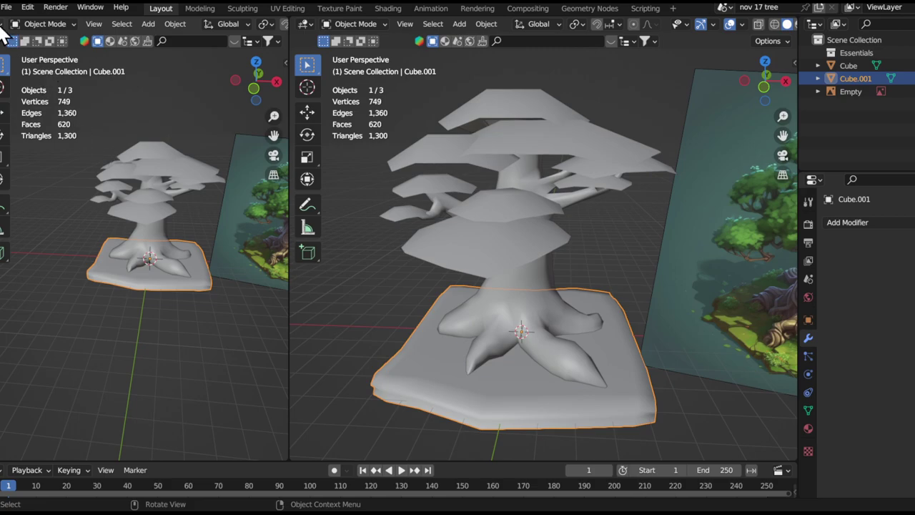
# Turn the new area into an Image Editor and start creating a new image
pyautogui.click(6, 28)
pyautogui.click(41, 77)
pyautogui.click(153, 26)
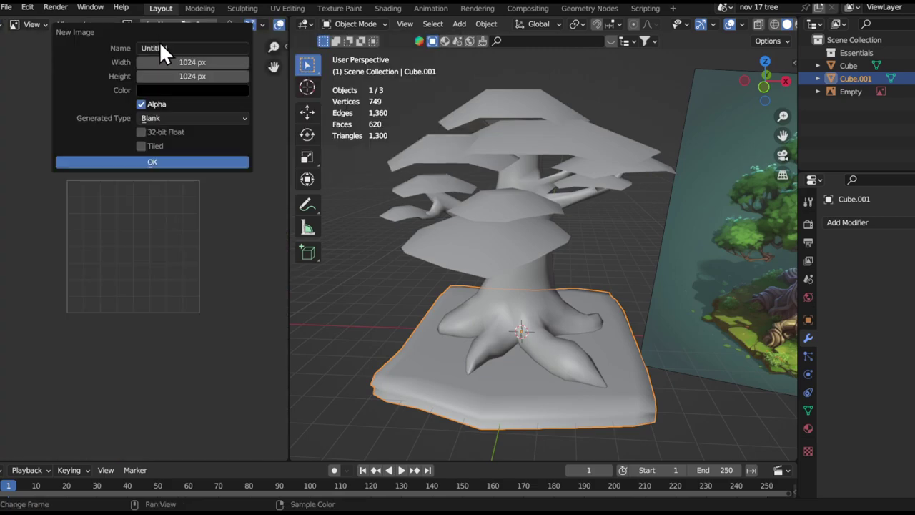
# Set the new image's fill color to green with hue 0.341, saturation 0.503 and value 0.602
pyautogui.click(149, 102)
pyautogui.click(168, 91)
pyautogui.click(241, 140)
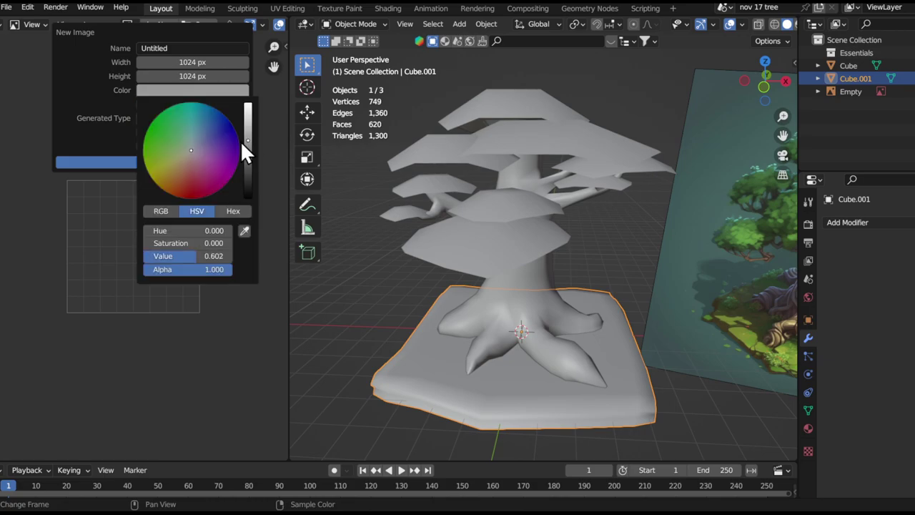
pyautogui.click(175, 91)
pyautogui.click(170, 137)
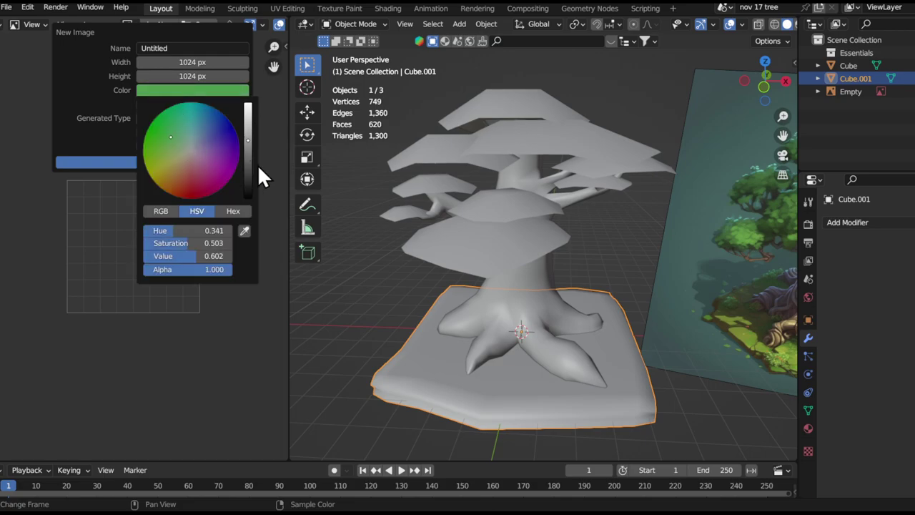
# Sample the fill color from the reference image's grass and create the 1024 x 1024 px image named "Ground"
pyautogui.click(243, 230)
pyautogui.click(719, 342)
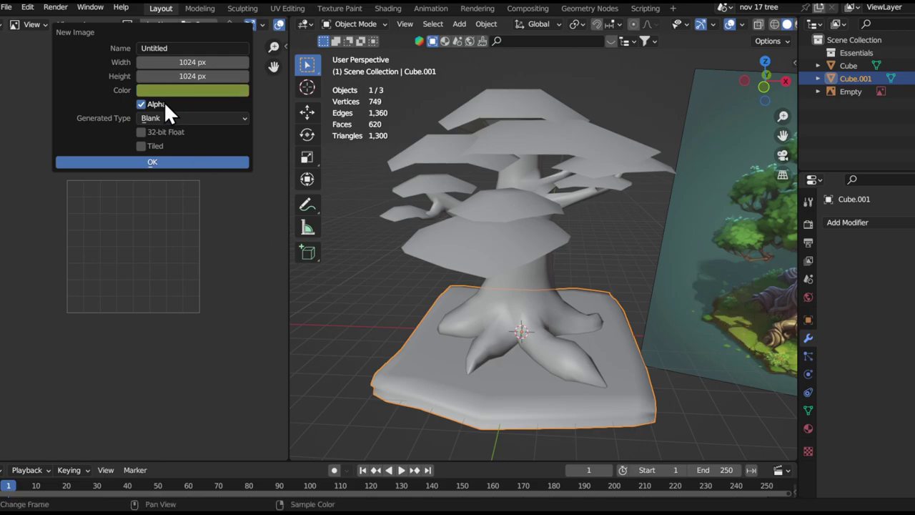
pyautogui.click(185, 49)
pyautogui.click(158, 160)
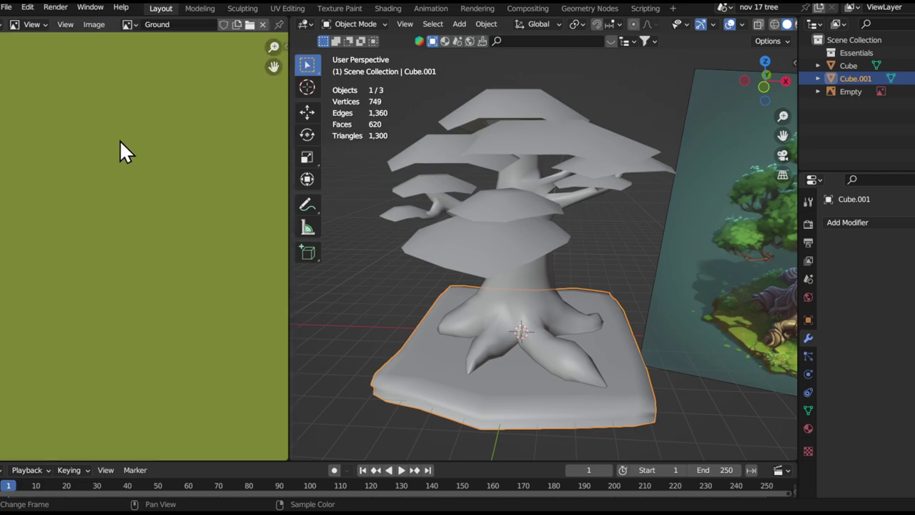
# Set the viewport shading color to Texture in the 3D viewport
pyautogui.scroll(-5, 125, 141)
pyautogui.scroll(-1, 698, 363)
pyautogui.keyDown('shift'); pyautogui.moveTo(650, 349); pyautogui.dragTo(612, 290, button='middle'); pyautogui.keyUp('shift')
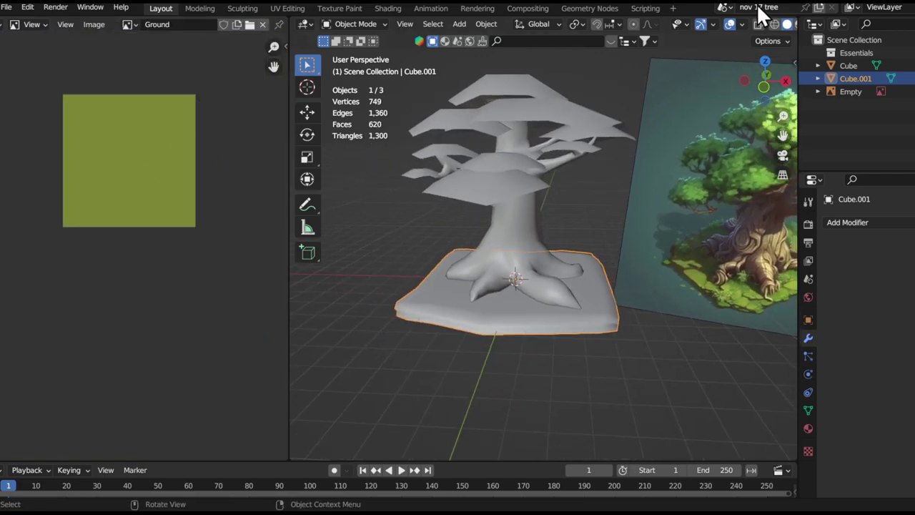
pyautogui.moveTo(733, 20); pyautogui.dragTo(583, 7, button='middle')
pyautogui.click(785, 29)
pyautogui.click(832, 198)
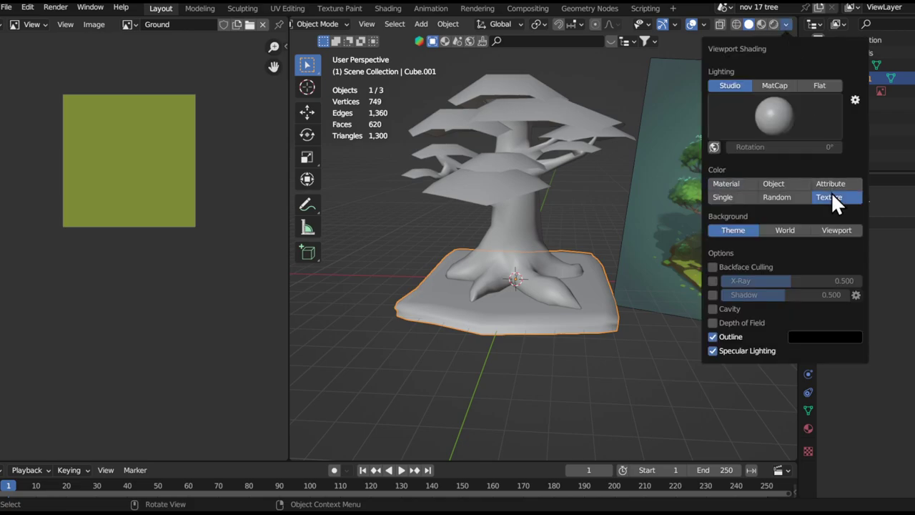
# Show the active tool settings, enlarge the timeline area and turn it into a Shader Editor
pyautogui.scroll(2, 530, 310)
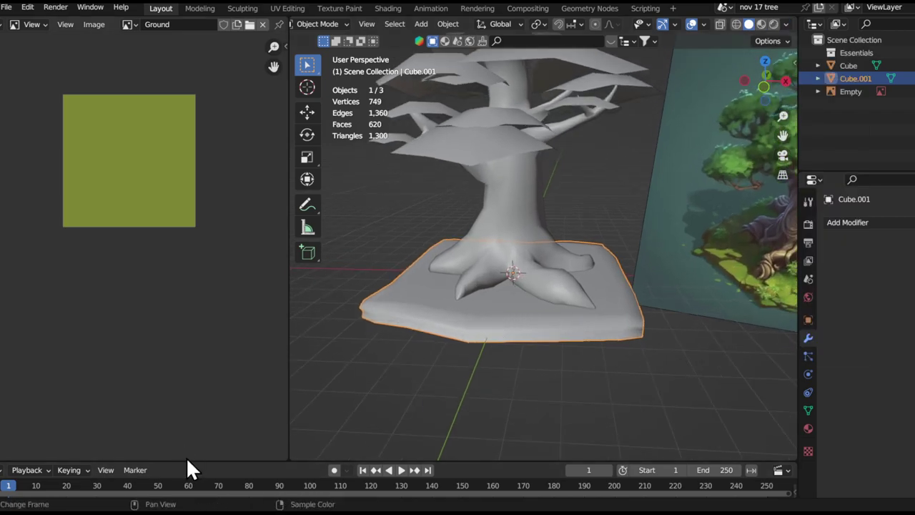
pyautogui.moveTo(471, 271); pyautogui.dragTo(556, 305, button='middle')
pyautogui.click(808, 201)
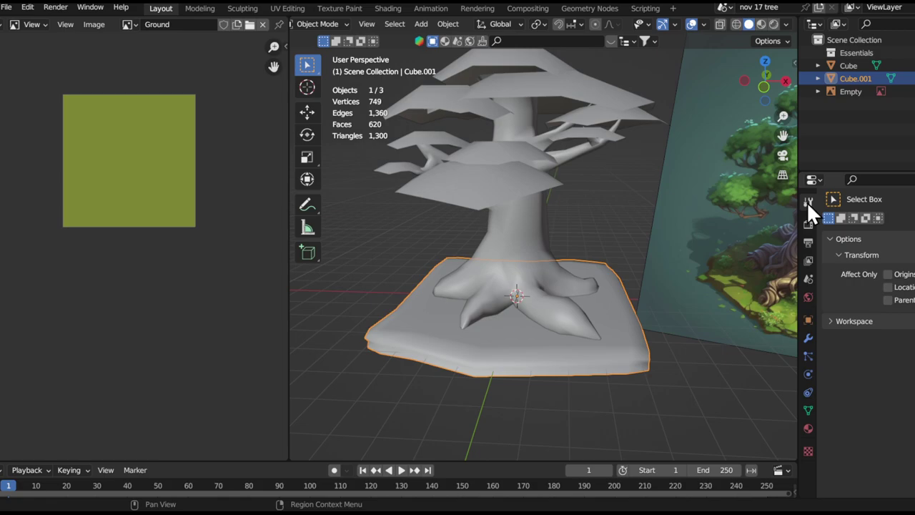
pyautogui.moveTo(194, 462); pyautogui.dragTo(16, 351)
pyautogui.click(14, 358)
pyautogui.click(43, 313)
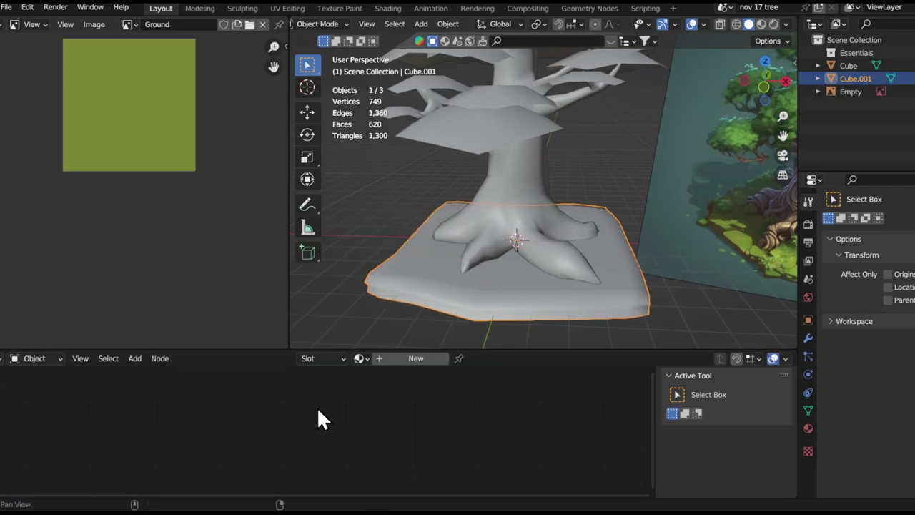
# Create a new material for the ground base and connect an Image Texture node to its Base Color
pyautogui.click(416, 358)
pyautogui.scroll(5, 454, 423)
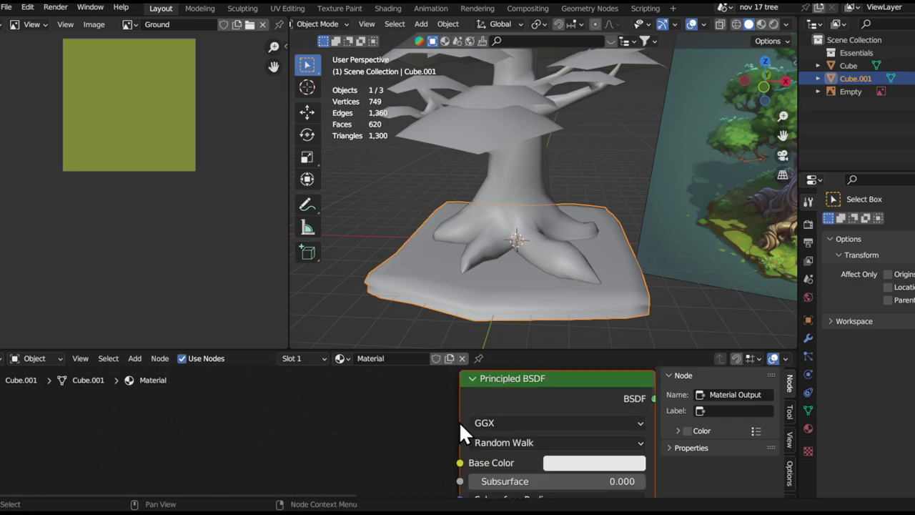
pyautogui.moveTo(460, 463); pyautogui.dragTo(394, 434)
pyautogui.click(390, 434)
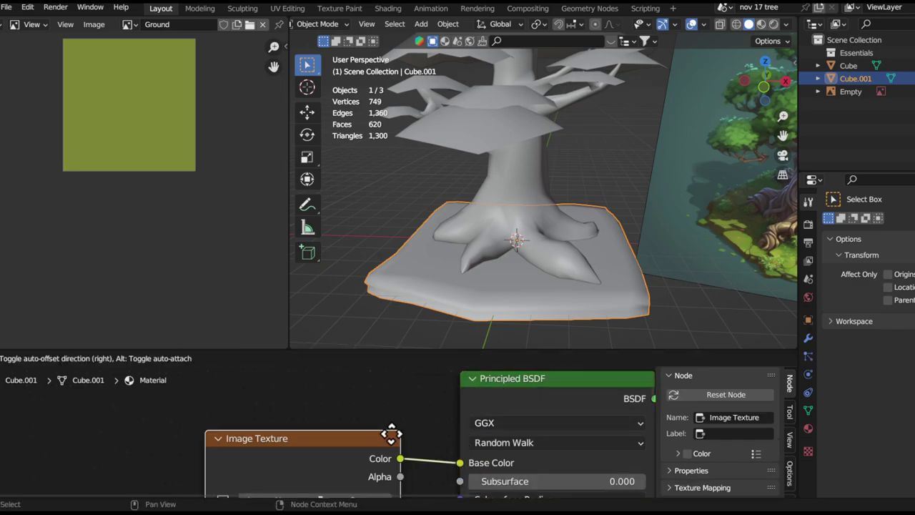
pyautogui.click(399, 441)
# Assign the "Ground" image to the Image Texture node
pyautogui.click(237, 455)
pyautogui.write('gr')
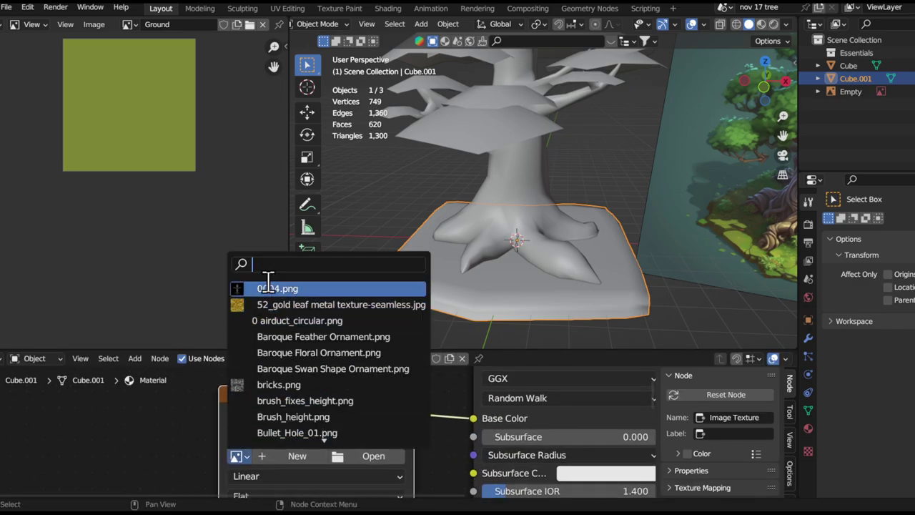
pyautogui.press('Return')
pyautogui.scroll(-2, 184, 434)
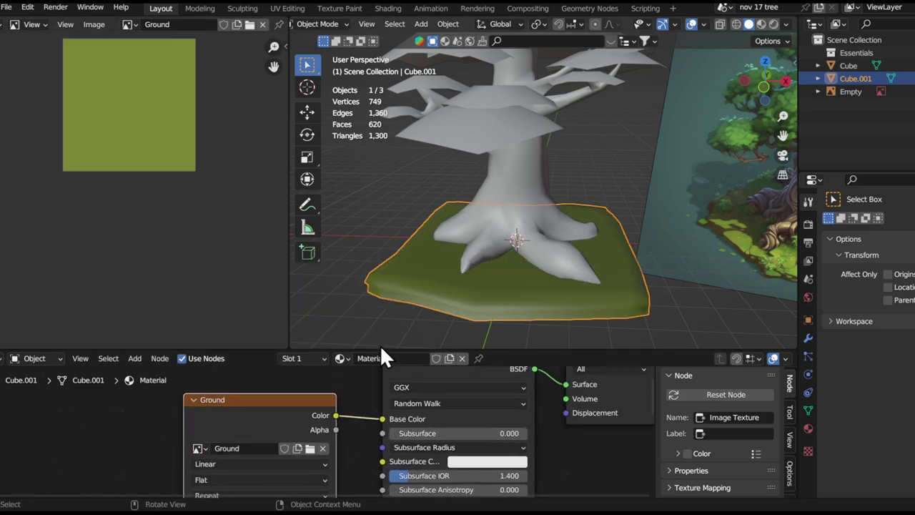
# Shrink the Shader Editor area to give the 3D viewport and Image Editor more height
pyautogui.moveTo(376, 349); pyautogui.dragTo(372, 436)
pyautogui.scroll(-2, 498, 379)
pyautogui.moveTo(499, 391); pyautogui.dragTo(477, 305, button='middle')
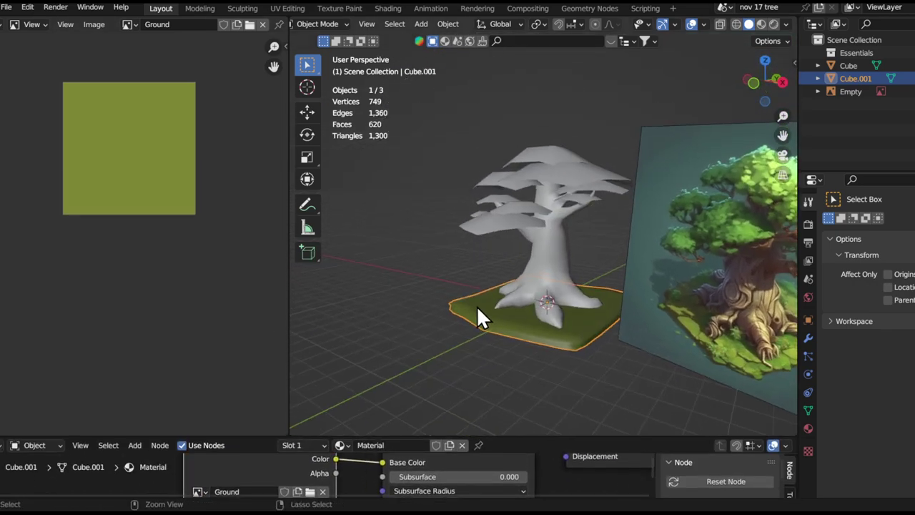
# Create a new material for the tree and switch the tree to Texture Paint mode
pyautogui.scroll(1, 476, 305)
pyautogui.click(570, 261)
pyautogui.moveTo(564, 260); pyautogui.dragTo(492, 317, button='middle')
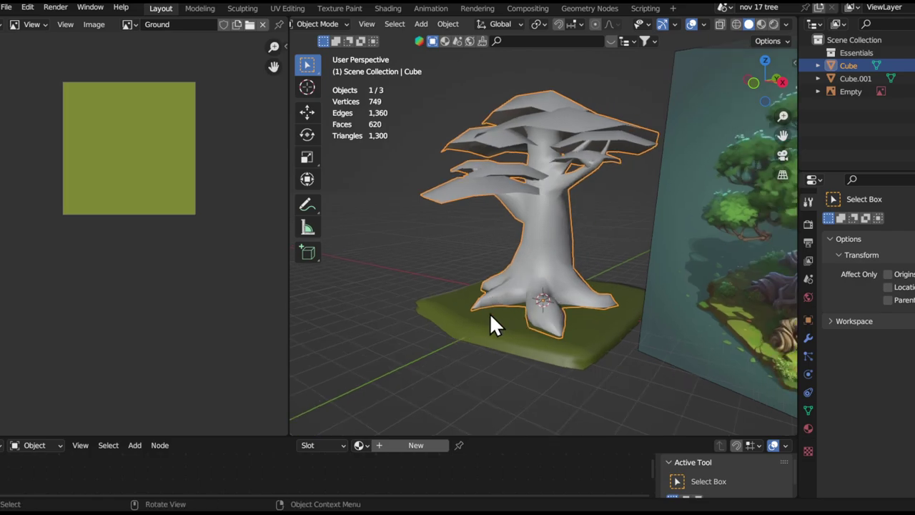
pyautogui.click(417, 445)
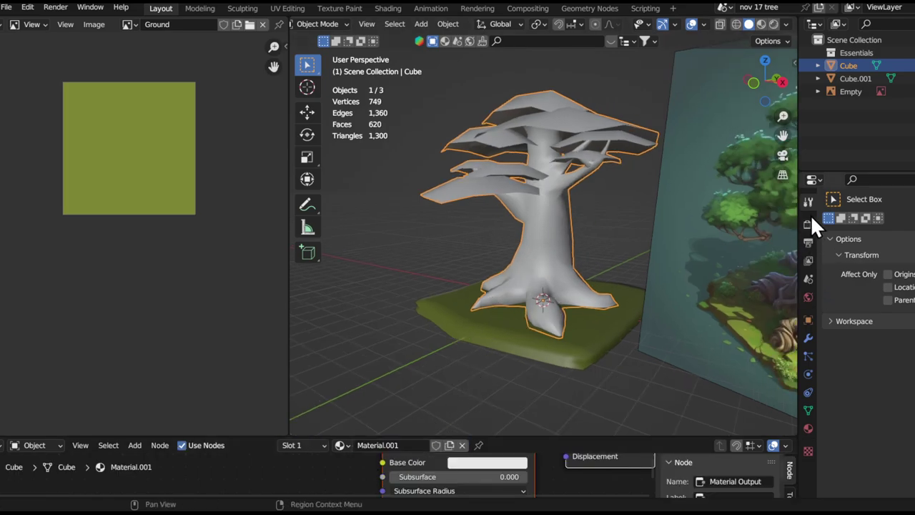
pyautogui.hotkey('ctrl', 'Tab')
pyautogui.click(663, 207)
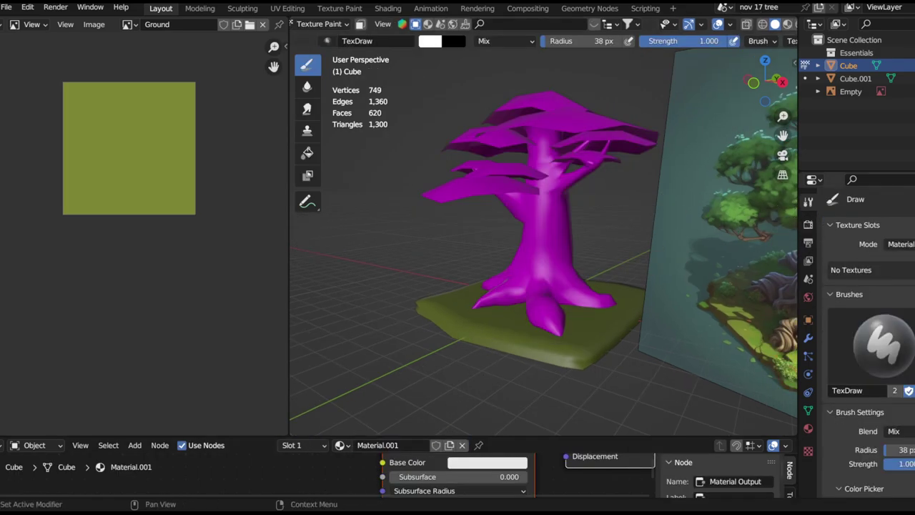
# Add a Base Color paint slot named "Tree" at 1024 px with a blank light grey fill
pyautogui.click(913, 270)
pyautogui.click(882, 282)
pyautogui.click(893, 301)
pyautogui.write('Tree')
pyautogui.press('Return')
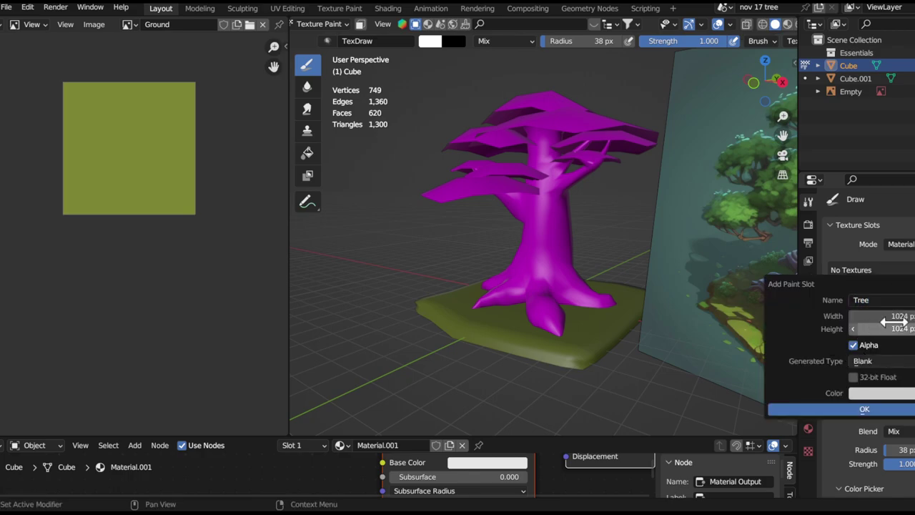
pyautogui.click(857, 412)
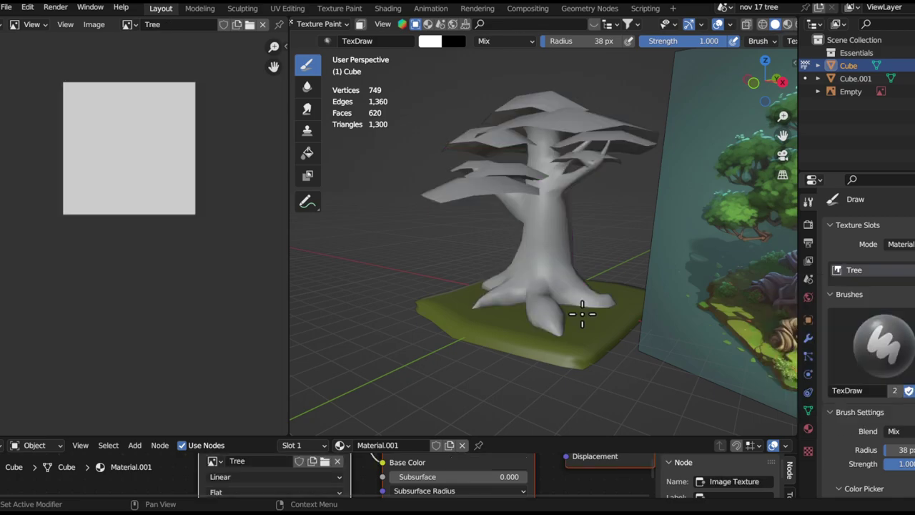
# Set the Image Editor to Paint mode and enlarge the brush radius to 384 px
pyautogui.moveTo(562, 174)
pyautogui.mouseDown(button='middle')
pyautogui.moveTo(586, 259)
pyautogui.moveTo(514, 135)
pyautogui.mouseUp(button='middle')
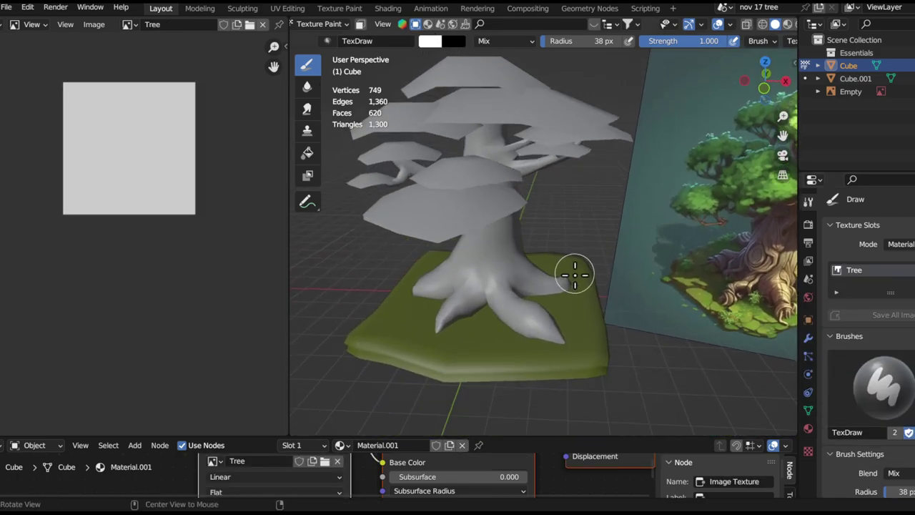
pyautogui.moveTo(578, 272); pyautogui.dragTo(568, 262, button='middle')
pyautogui.moveTo(202, 231); pyautogui.dragTo(231, 282, button='middle')
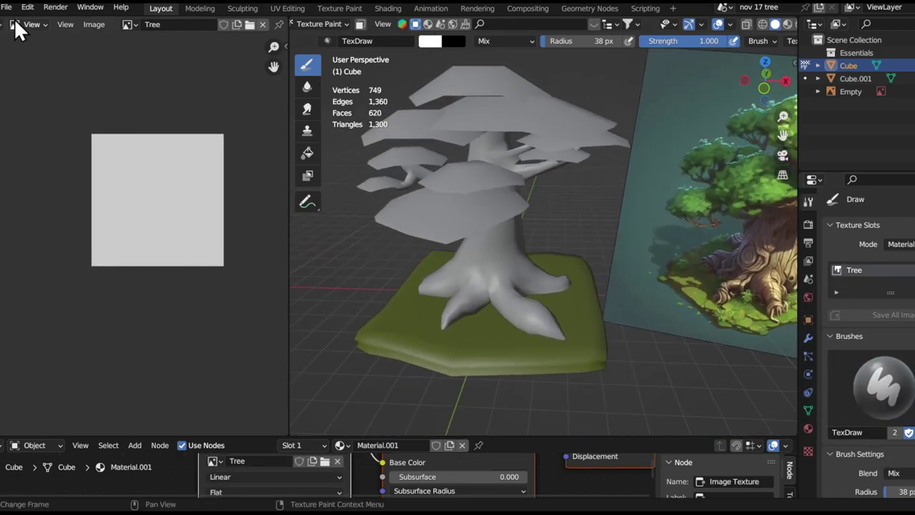
pyautogui.click(32, 24)
pyautogui.click(38, 52)
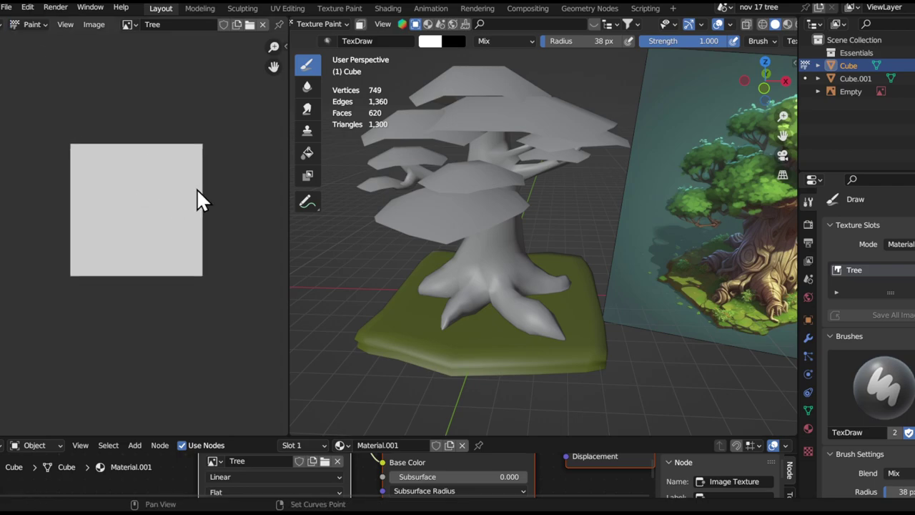
pyautogui.press('f')
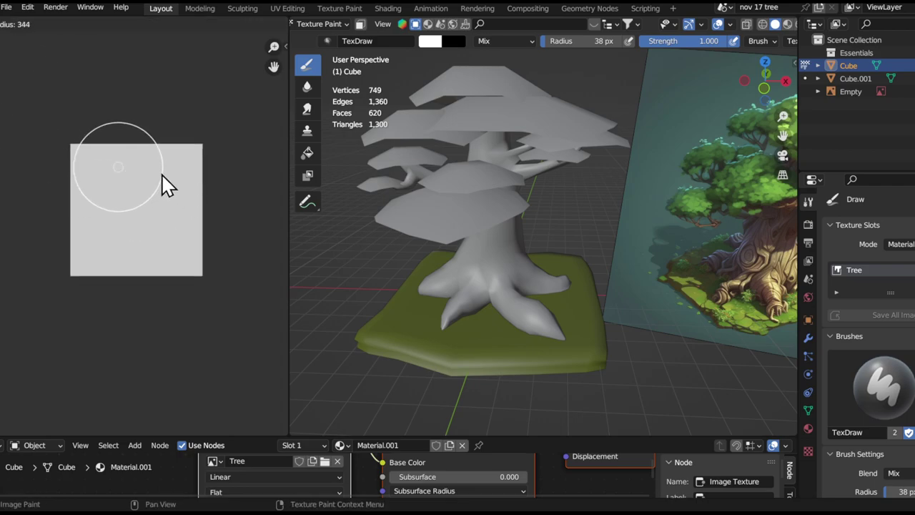
pyautogui.click(214, 87)
# Set the brush color to the tan bark tone sampled from the trunk in the reference image
pyautogui.click(431, 41)
pyautogui.click(461, 120)
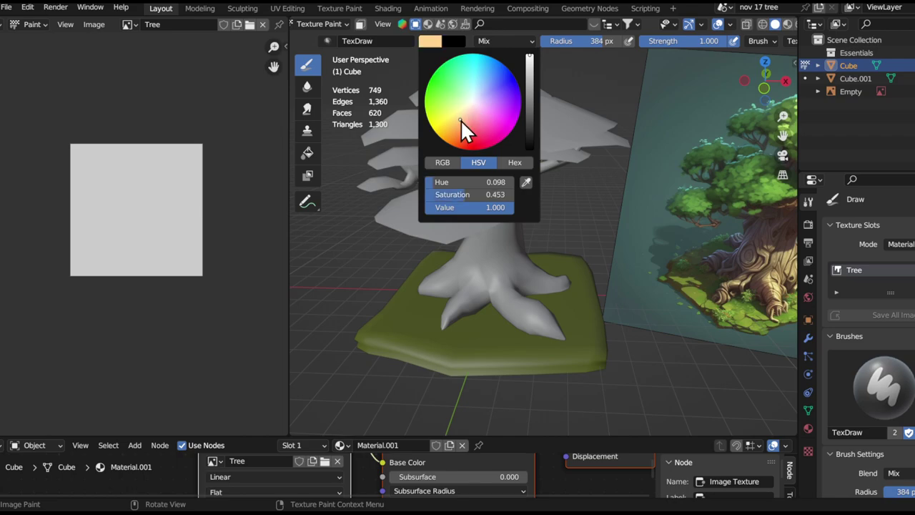
pyautogui.click(431, 41)
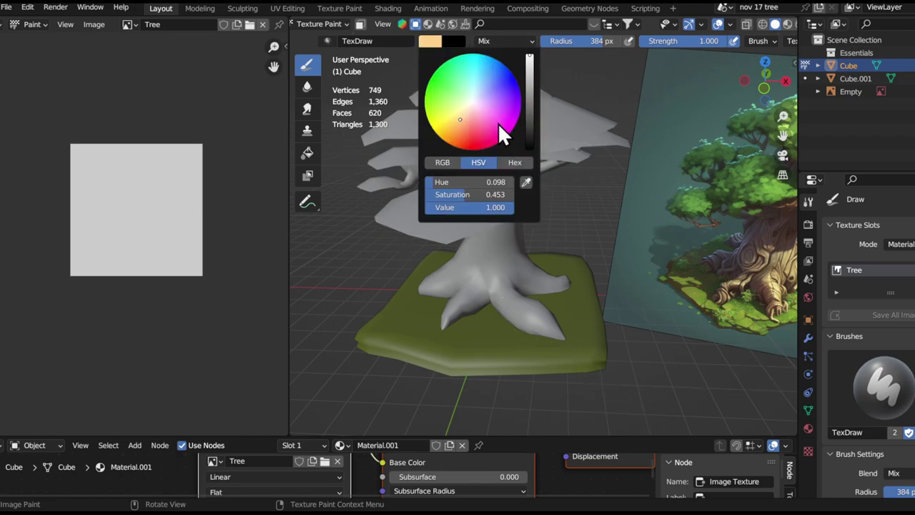
pyautogui.click(526, 183)
pyautogui.click(786, 259)
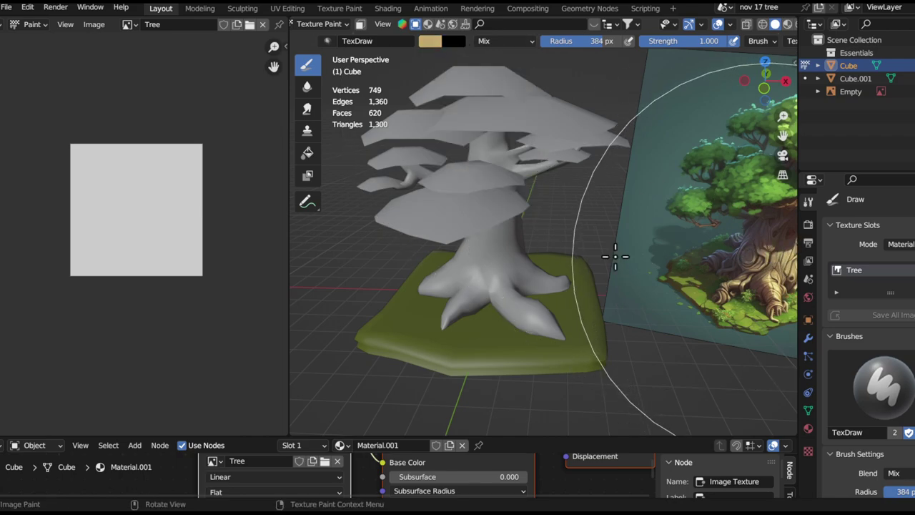
# Cover the whole "Tree" image with the tan color, return to Object Mode and save the file
pyautogui.moveTo(141, 206); pyautogui.dragTo(57, 136)
pyautogui.moveTo(137, 253)
pyautogui.mouseDown()
pyautogui.moveTo(168, 135)
pyautogui.moveTo(183, 318)
pyautogui.moveTo(66, 227)
pyautogui.moveTo(222, 201)
pyautogui.mouseUp()
pyautogui.scroll(-2, 511, 258)
pyautogui.moveTo(630, 251)
pyautogui.keyDown('alt'); pyautogui.mouseDown()
pyautogui.moveTo(487, 215)
pyautogui.moveTo(652, 221)
pyautogui.mouseUp(); pyautogui.keyUp('alt')
pyautogui.hotkey('ctrl', 'Tab')
pyautogui.scroll(-3, 549, 255)
pyautogui.hotkey('ctrl', 's')
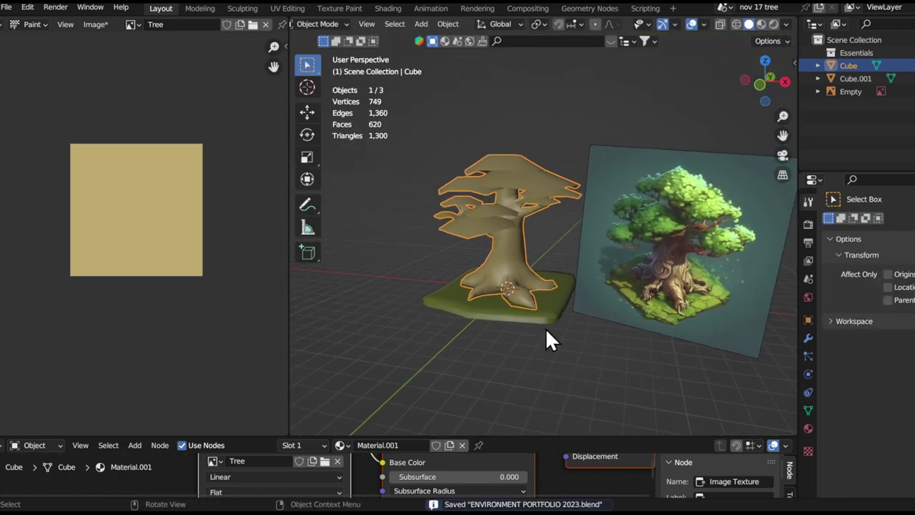
# Open the tree mesh in Edit Mode and turn the Image Editor into a UV Editor
pyautogui.moveTo(547, 331); pyautogui.dragTo(581, 342, button='middle')
pyautogui.click(585, 342)
pyautogui.click(558, 228)
pyautogui.press('Tab')
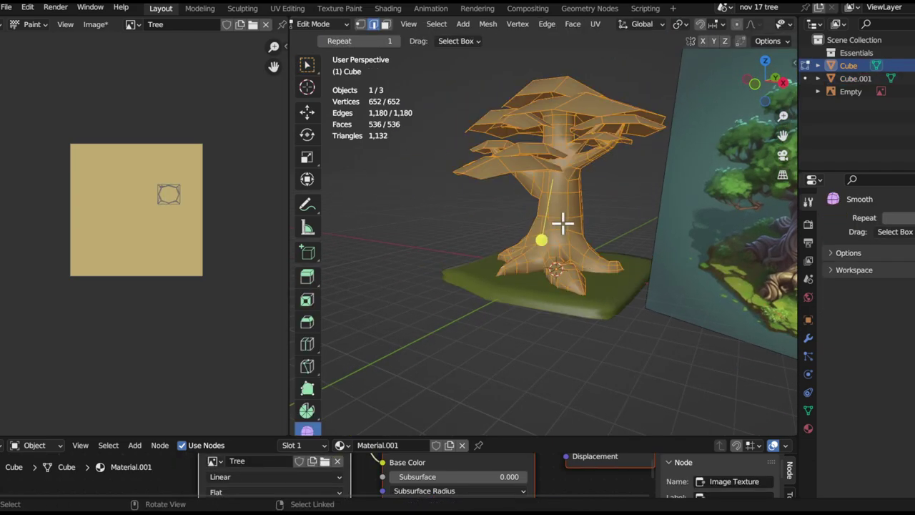
pyautogui.moveTo(560, 221); pyautogui.dragTo(524, 284)
pyautogui.moveTo(524, 284); pyautogui.dragTo(572, 299, button='middle')
pyautogui.keyDown('ctrl'); pyautogui.moveTo(186, 190); pyautogui.dragTo(177, 128, button='middle'); pyautogui.keyUp('ctrl')
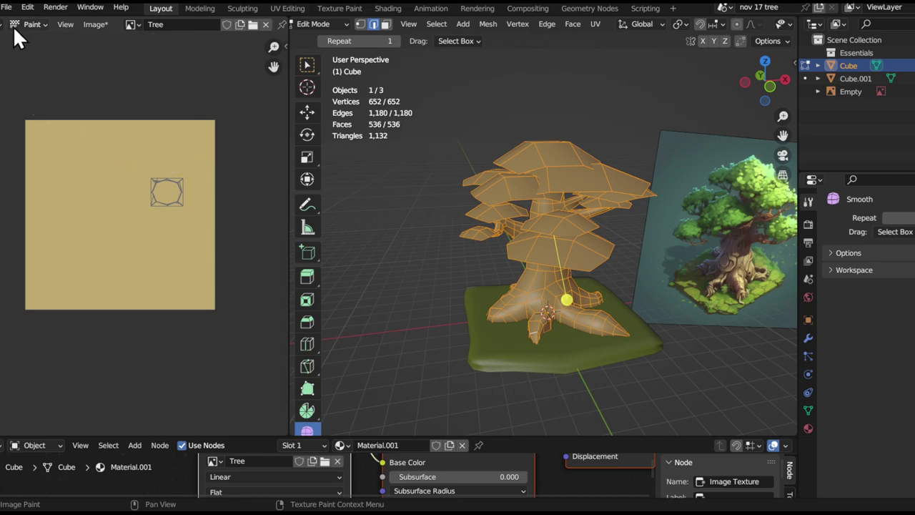
pyautogui.click(2, 25)
pyautogui.click(22, 87)
# Duplicate the topmost leaf canopy piece in place and separate the copy into its own object
pyautogui.moveTo(588, 231); pyautogui.dragTo(531, 243, button='middle')
pyautogui.scroll(3, 502, 254)
pyautogui.moveTo(494, 174); pyautogui.dragTo(493, 233, button='middle')
pyautogui.keyDown('shift'); pyautogui.moveTo(494, 233); pyautogui.dragTo(585, 312, button='middle'); pyautogui.keyUp('shift')
pyautogui.hotkey('alt', 'a')
pyautogui.press('l')
pyautogui.moveTo(645, 190); pyautogui.dragTo(624, 198, button='middle')
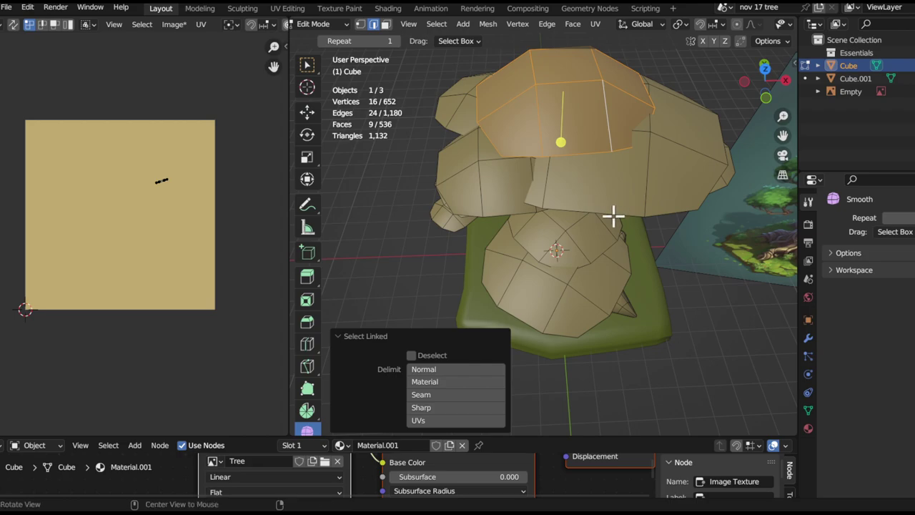
pyautogui.moveTo(614, 215); pyautogui.dragTo(629, 170, button='middle')
pyautogui.hotkey('shift', 'd')
pyautogui.rightClick(630, 170)
pyautogui.press('p')
pyautogui.click(629, 170)
pyautogui.press('Tab')
# Move the separated canopy piece about 10.7 m out to the side of the tree
pyautogui.click(607, 129)
pyautogui.moveTo(608, 129); pyautogui.dragTo(669, 165, button='middle')
pyautogui.press('g')
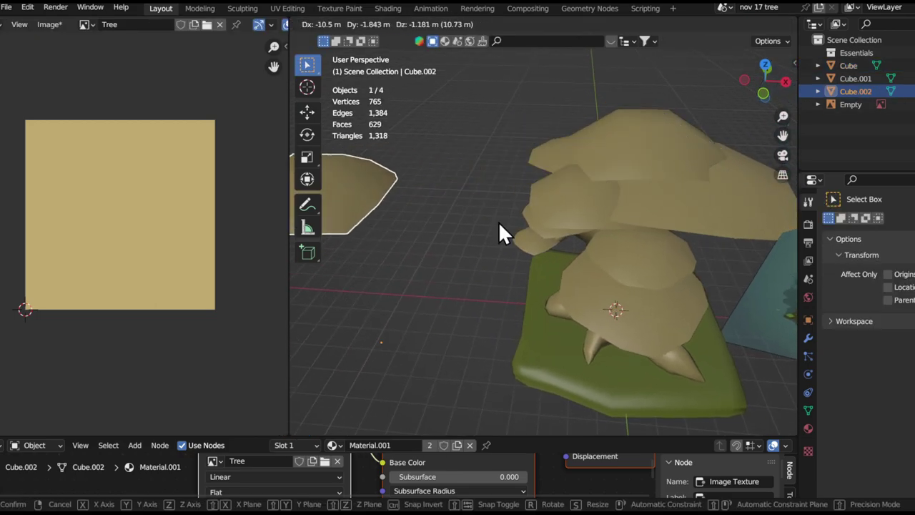
pyautogui.click(497, 218)
# Unwrap all faces of the separated canopy piece with the standard Unwrap
pyautogui.press('Tab')
pyautogui.press('a')
pyautogui.keyDown('shift'); pyautogui.moveTo(497, 218); pyautogui.dragTo(622, 227, button='middle'); pyautogui.keyUp('shift')
pyautogui.press('u')
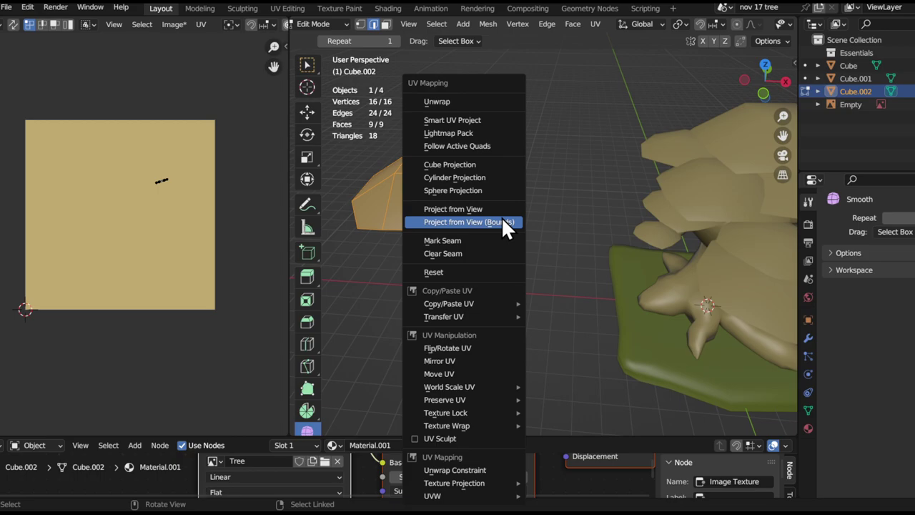
pyautogui.click(462, 101)
pyautogui.keyDown('ctrl'); pyautogui.moveTo(176, 205); pyautogui.dragTo(134, 234, button='middle'); pyautogui.keyUp('ctrl')
# Separate all leaf canopy pieces from the trunk mesh into their own object and hide that object
pyautogui.press('Tab')
pyautogui.keyDown('alt'); pyautogui.keyDown('shift'); pyautogui.moveTo(695, 323); pyautogui.dragTo(623, 271); pyautogui.keyUp('shift'); pyautogui.keyUp('alt')
pyautogui.click(640, 276)
pyautogui.press('Tab')
pyautogui.press('a')
pyautogui.click(623, 273)
pyautogui.press('l')
pyautogui.press('l')
pyautogui.press('l')
pyautogui.press('l')
pyautogui.press('l')
pyautogui.keyDown('alt'); pyautogui.moveTo(505, 173); pyautogui.dragTo(528, 179); pyautogui.keyUp('alt')
pyautogui.press('l')
pyautogui.press('l')
pyautogui.keyDown('alt'); pyautogui.moveTo(678, 216); pyautogui.dragTo(635, 157); pyautogui.keyUp('alt')
pyautogui.press('l')
pyautogui.press('l')
pyautogui.keyDown('alt'); pyautogui.moveTo(638, 206); pyautogui.dragTo(622, 178); pyautogui.keyUp('alt')
pyautogui.press('l')
pyautogui.hotkey('ctrl', 'z')
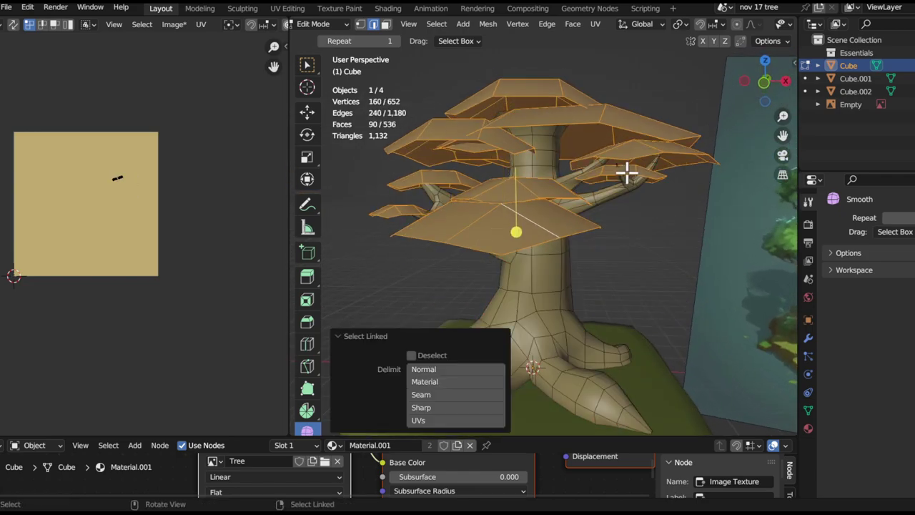
pyautogui.press('m')
pyautogui.press('Escape')
pyautogui.press('p')
pyautogui.click(548, 235)
pyautogui.press('Tab')
pyautogui.click(597, 150)
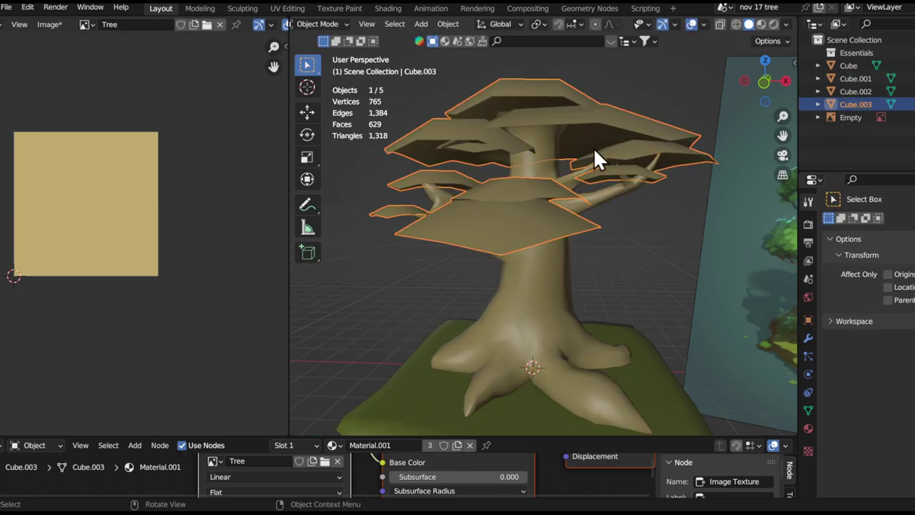
pyautogui.press('h')
pyautogui.scroll(-3, 607, 243)
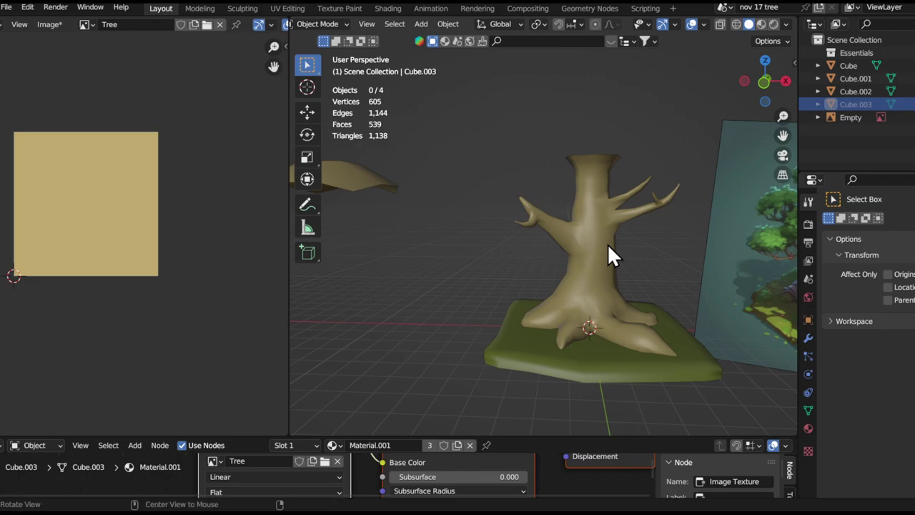
# Unwrap the bare trunk mesh with its roots and branches
pyautogui.moveTo(607, 243); pyautogui.dragTo(600, 241, button='middle')
pyautogui.click(599, 241)
pyautogui.press('Tab')
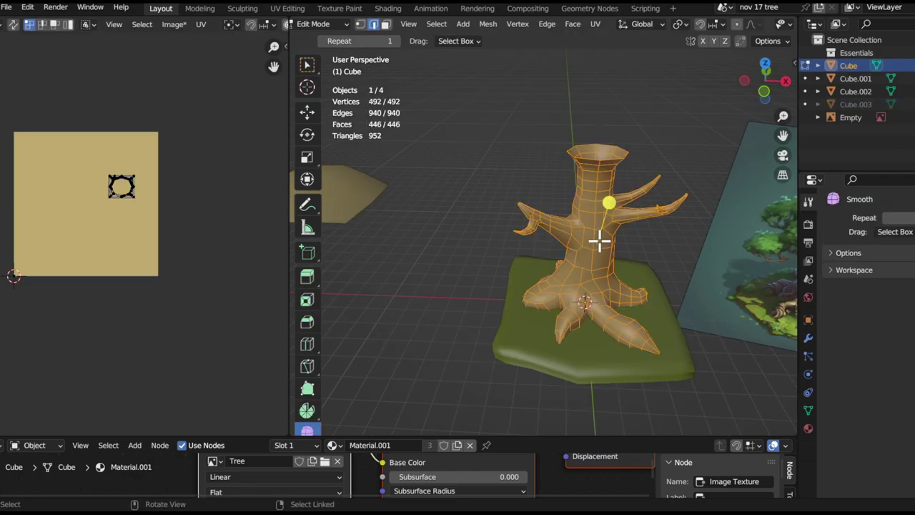
pyautogui.press('u')
pyautogui.click(562, 98)
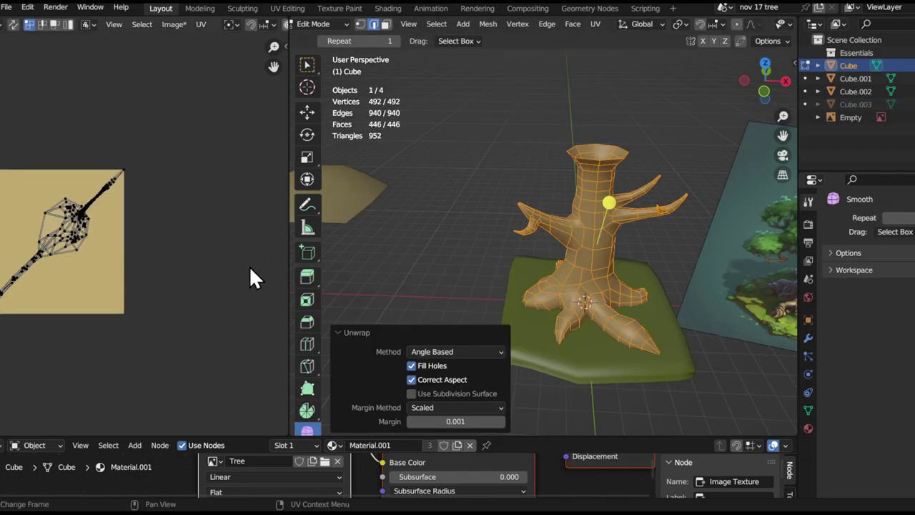
# Mark a seam along the vertical edge line down the back of the trunk to its base
pyautogui.moveTo(586, 281); pyautogui.dragTo(730, 208, button='middle')
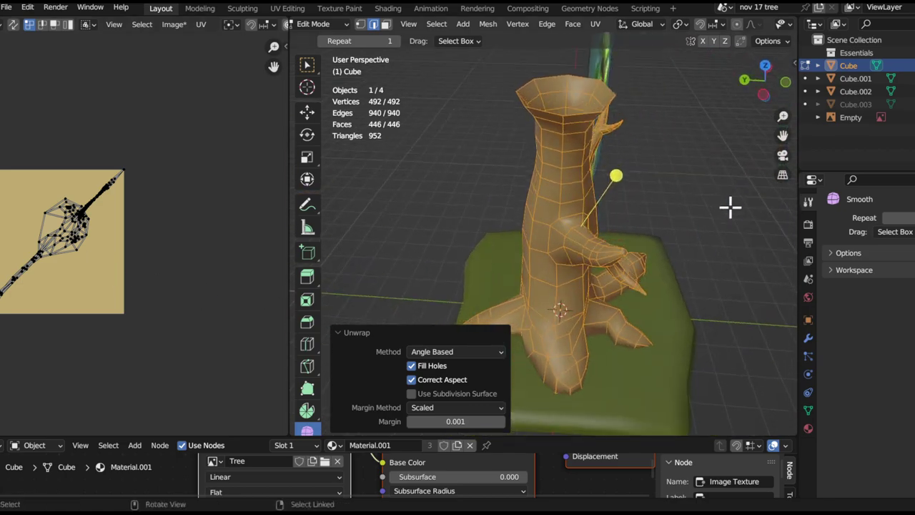
pyautogui.keyDown('alt'); pyautogui.click(560, 172); pyautogui.keyUp('alt')
pyautogui.moveTo(558, 178); pyautogui.dragTo(595, 208, button='middle')
pyautogui.moveTo(693, 191); pyautogui.dragTo(595, 194, button='middle')
pyautogui.scroll(3, 568, 317)
pyautogui.moveTo(568, 317); pyautogui.dragTo(604, 296, button='middle')
pyautogui.keyDown('ctrl'); pyautogui.click(580, 351); pyautogui.keyUp('ctrl')
pyautogui.hotkey('ctrl', 'e')
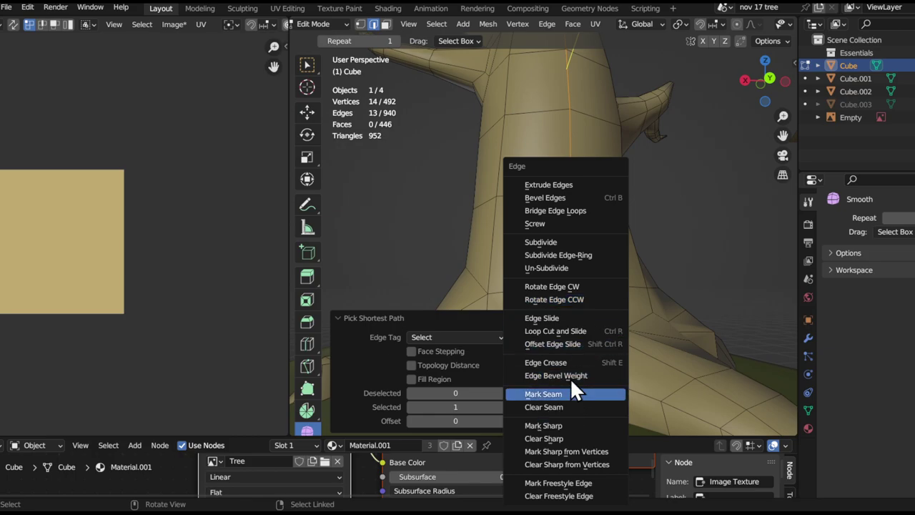
pyautogui.click(562, 394)
# Unwrap the whole trunk mesh with the back seam and inspect its UV layout up close
pyautogui.press('a')
pyautogui.moveTo(561, 394); pyautogui.dragTo(581, 264, button='middle')
pyautogui.press('u')
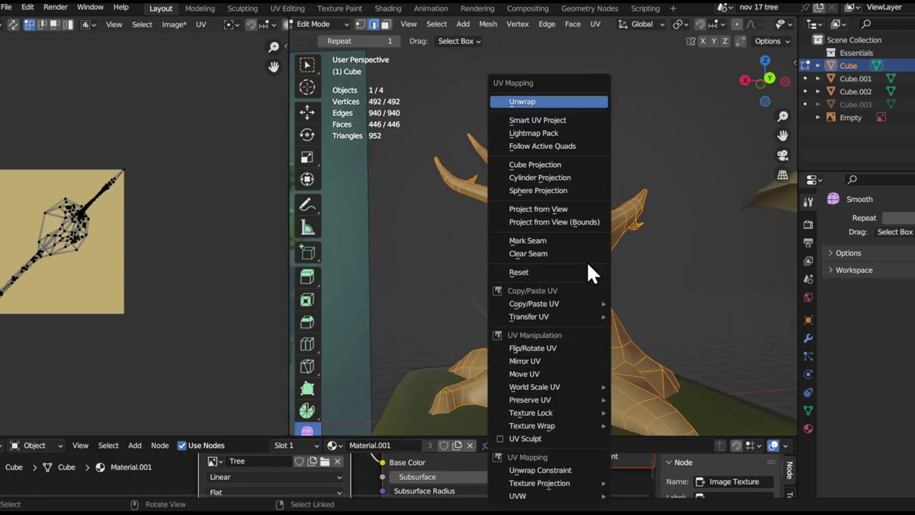
pyautogui.click(547, 103)
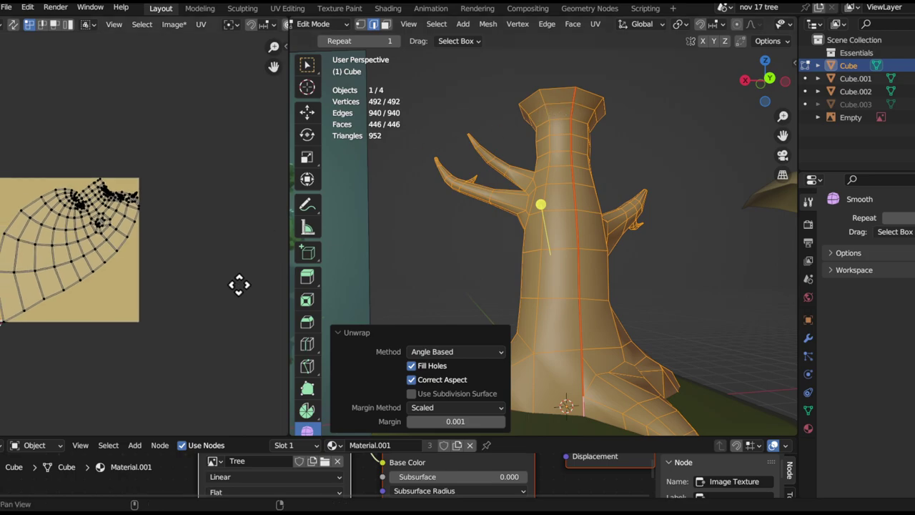
pyautogui.scroll(3, 218, 140)
pyautogui.moveTo(118, 220); pyautogui.dragTo(126, 241, button='middle')
pyautogui.keyDown('ctrl'); pyautogui.moveTo(127, 241); pyautogui.dragTo(124, 104, button='middle'); pyautogui.keyUp('ctrl')
pyautogui.moveTo(61, 159); pyautogui.dragTo(140, 190, button='middle')
pyautogui.keyDown('ctrl'); pyautogui.moveTo(152, 278); pyautogui.dragTo(146, 136, button='middle'); pyautogui.keyUp('ctrl')
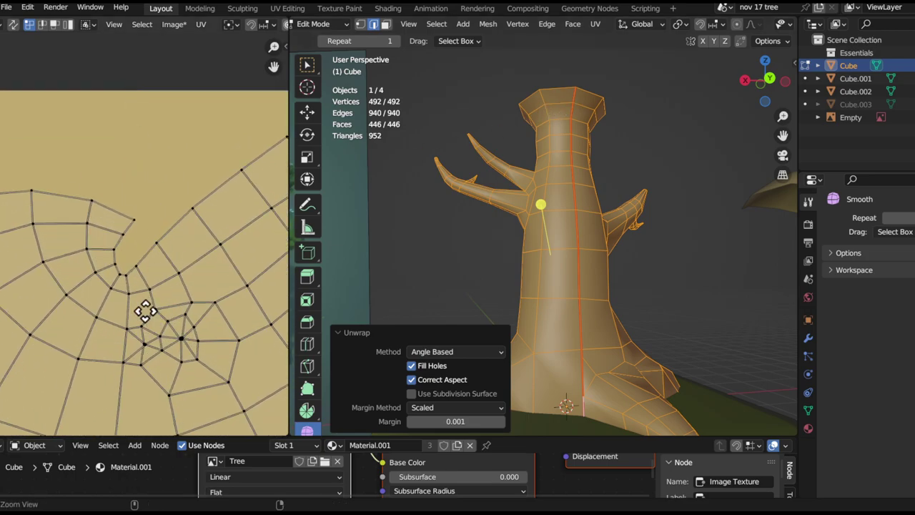
pyautogui.keyDown('ctrl'); pyautogui.moveTo(145, 310); pyautogui.dragTo(137, 163, button='middle'); pyautogui.keyUp('ctrl')
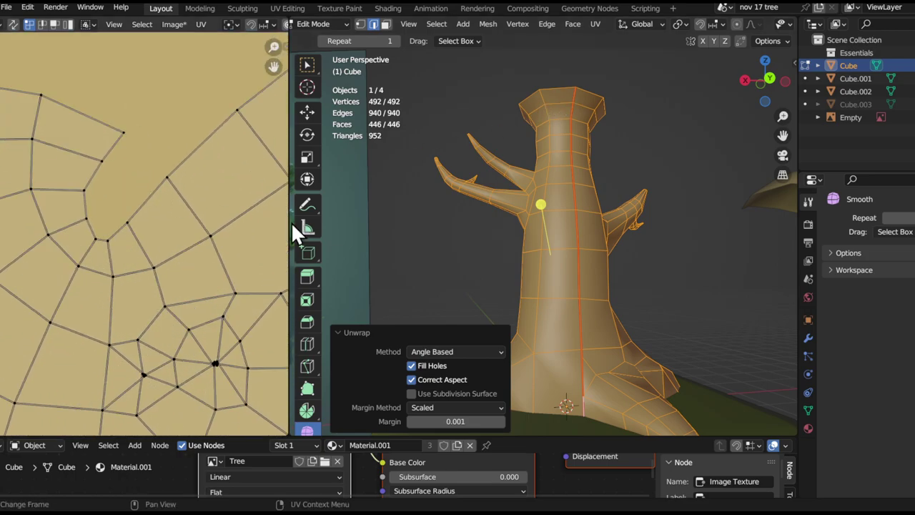
# Slide a trunk vertex near the branch base along its edge
pyautogui.scroll(4, 519, 216)
pyautogui.scroll(-2, 526, 208)
pyautogui.scroll(2, 544, 204)
pyautogui.press('1')
pyautogui.moveTo(529, 208); pyautogui.dragTo(581, 193, button='middle')
pyautogui.click(542, 203)
pyautogui.scroll(1, 594, 197)
pyautogui.press('g')
pyautogui.press('g')
pyautogui.click(608, 208)
# Mark a seam on the closed edge loop around the shared base of the paired branches
pyautogui.scroll(1, 598, 256)
pyautogui.moveTo(539, 255); pyautogui.dragTo(438, 151, button='middle')
pyautogui.press('2')
pyautogui.keyDown('alt'); pyautogui.click(621, 245); pyautogui.keyUp('alt')
pyautogui.click(479, 244)
pyautogui.press('1')
pyautogui.click(477, 213)
pyautogui.keyDown('ctrl'); pyautogui.click(474, 322); pyautogui.keyUp('ctrl')
pyautogui.moveTo(622, 313); pyautogui.dragTo(515, 272, button='middle')
pyautogui.hotkey('ctrl', 'z')
pyautogui.moveTo(586, 177); pyautogui.dragTo(644, 173, button='middle')
pyautogui.keyDown('ctrl'); pyautogui.click(566, 178); pyautogui.keyUp('ctrl')
pyautogui.keyDown('ctrl'); pyautogui.click(537, 213); pyautogui.keyUp('ctrl')
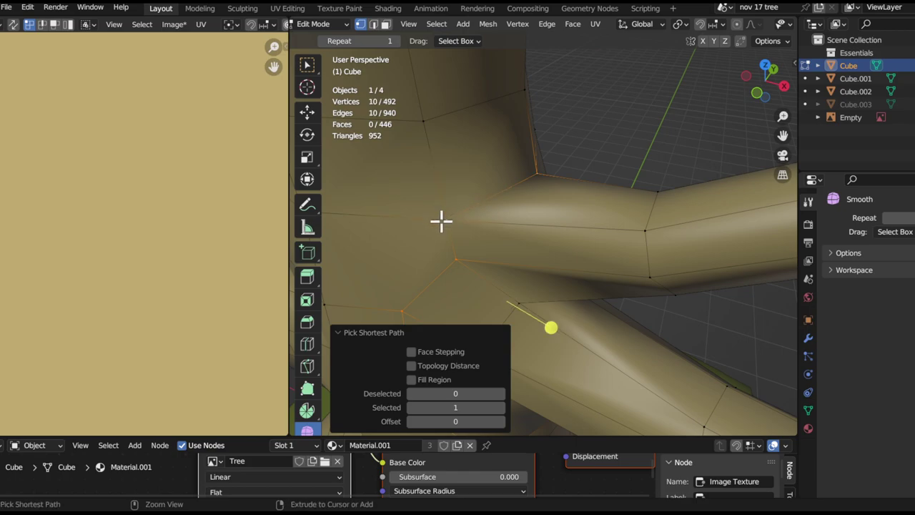
pyautogui.moveTo(492, 290); pyautogui.dragTo(506, 263, button='middle')
pyautogui.hotkey('ctrl', 'e')
pyautogui.click(493, 241)
# Unwrap the whole trunk mesh again using the paired-branch seam and check the UV layout
pyautogui.press('a')
pyautogui.scroll(3, 520, 222)
pyautogui.press('u')
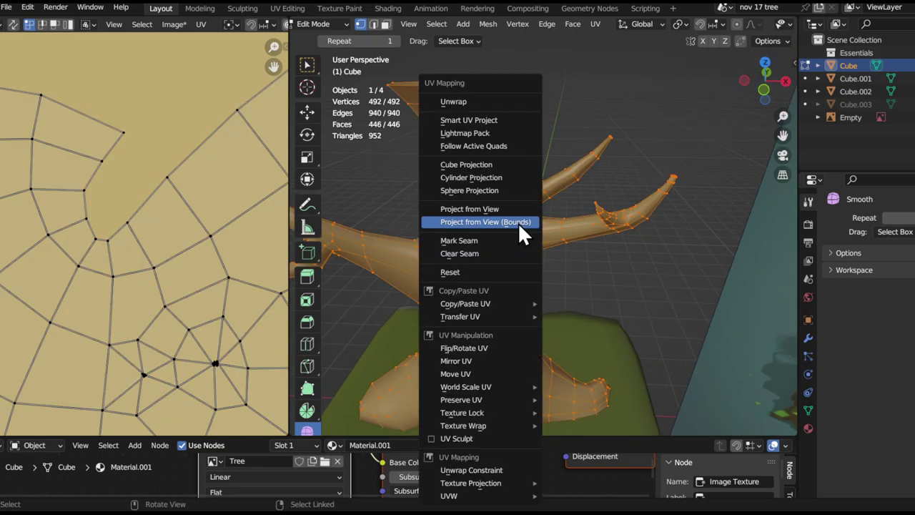
pyautogui.click(463, 97)
pyautogui.keyDown('ctrl'); pyautogui.moveTo(198, 206); pyautogui.dragTo(195, 326, button='middle'); pyautogui.keyUp('ctrl')
pyautogui.keyDown('ctrl'); pyautogui.moveTo(191, 251); pyautogui.dragTo(177, 136, button='middle'); pyautogui.keyUp('ctrl')
pyautogui.scroll(-1, 494, 167)
# Mark a seam on the edge loop around the base of a single branch
pyautogui.moveTo(493, 167); pyautogui.dragTo(590, 253, button='middle')
pyautogui.scroll(2, 603, 180)
pyautogui.click(571, 273)
pyautogui.keyDown('alt'); pyautogui.click(570, 274); pyautogui.keyUp('alt')
pyautogui.hotkey('ctrl', 'e')
pyautogui.click(584, 256)
# Mark a seam along the length of the single branch out to its tip and delete the face capping the tip
pyautogui.moveTo(638, 233); pyautogui.dragTo(641, 204, button='middle')
pyautogui.click(545, 247)
pyautogui.keyDown('ctrl'); pyautogui.click(653, 201); pyautogui.keyUp('ctrl')
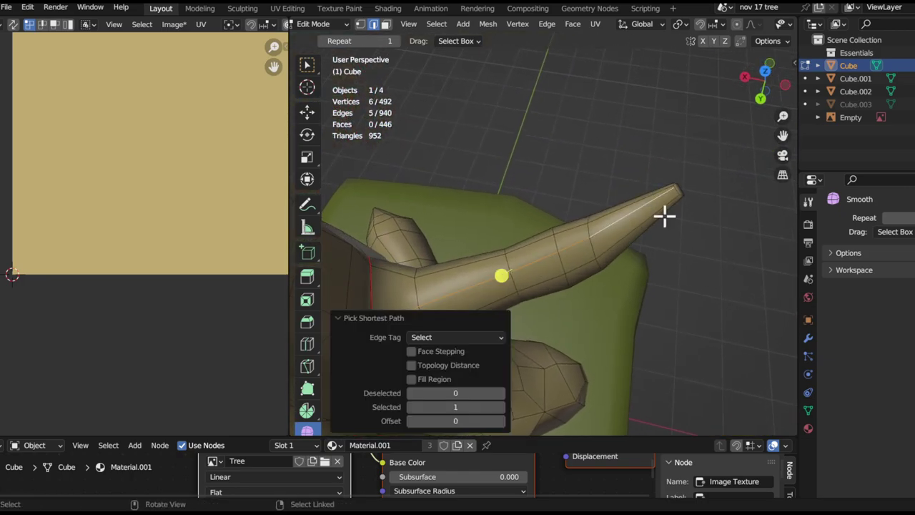
pyautogui.hotkey('ctrl', 'e')
pyautogui.click(627, 244)
pyautogui.moveTo(627, 244); pyautogui.dragTo(507, 219, button='middle')
pyautogui.click(663, 249)
pyautogui.press('x')
# Mark seams around the base of the small curved twig on the forked branch and along the twig's length
pyautogui.scroll(2, 507, 219)
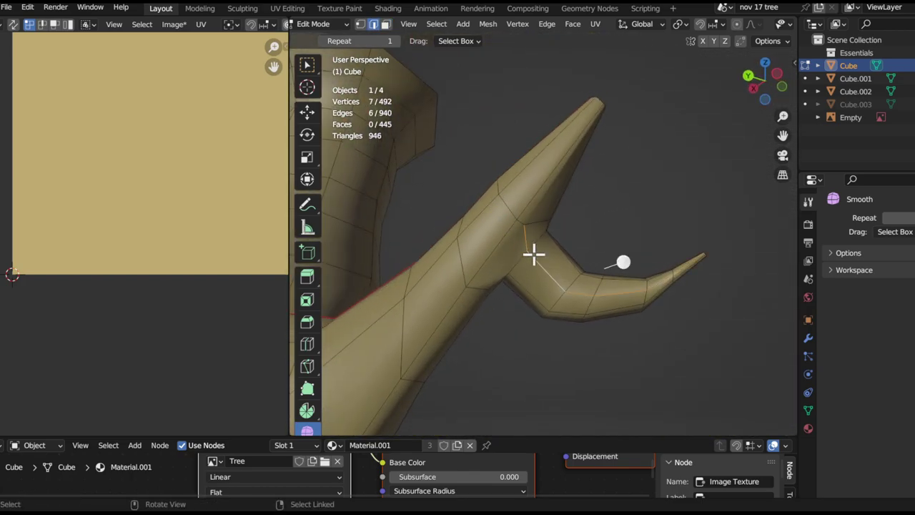
pyautogui.moveTo(516, 262); pyautogui.dragTo(607, 264, button='middle')
pyautogui.hotkey('ctrl', 'e')
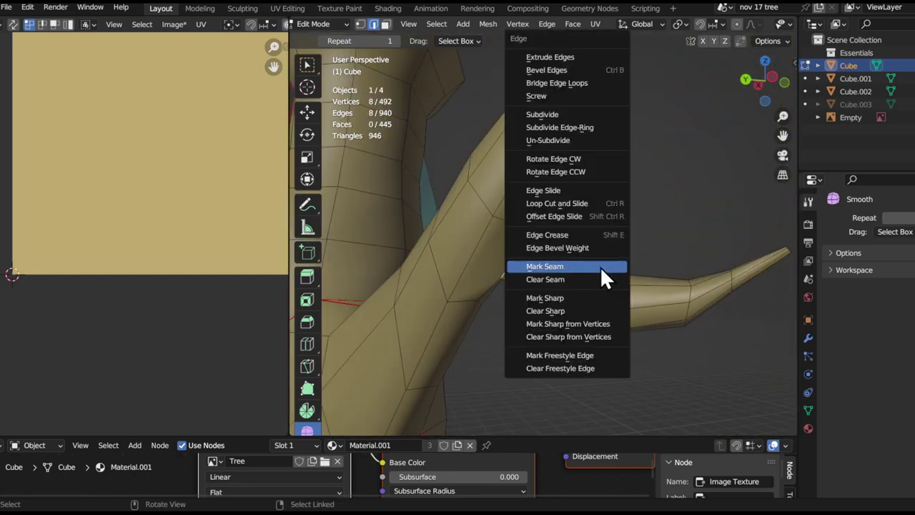
pyautogui.click(600, 268)
pyautogui.moveTo(531, 280); pyautogui.dragTo(516, 275, button='middle')
pyautogui.doubleClick(532, 284)
pyautogui.hotkey('ctrl', 'e')
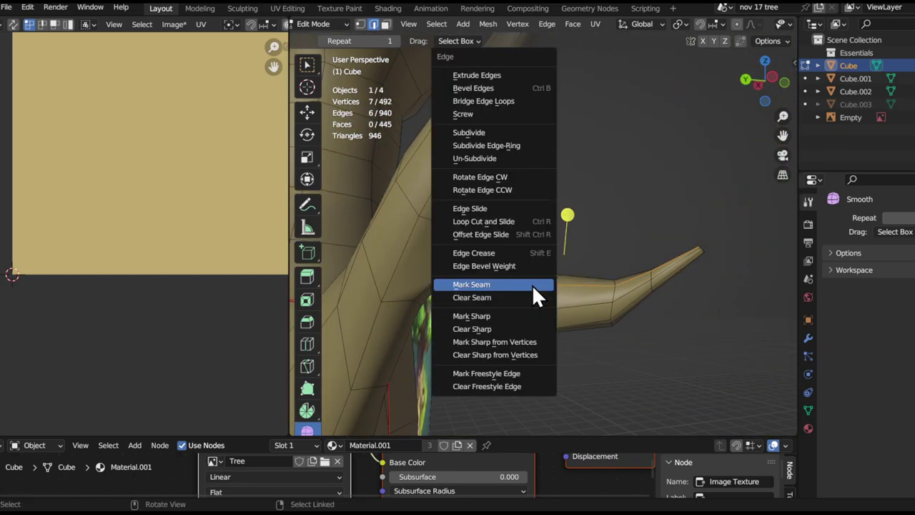
pyautogui.click(532, 284)
# Mark another lengthwise seam on the forked branch and delete its end-cap face
pyautogui.moveTo(496, 252); pyautogui.dragTo(497, 282, button='middle')
pyautogui.hotkey('ctrl', 'e')
pyautogui.click(468, 259)
pyautogui.click(509, 328)
pyautogui.press('x')
pyautogui.click(509, 328)
pyautogui.moveTo(509, 326); pyautogui.dragTo(468, 297, button='middle')
# Unwrap the whole trunk mesh with the Angle Based method and inspect the new UV islands
pyautogui.press('a')
pyautogui.press('u')
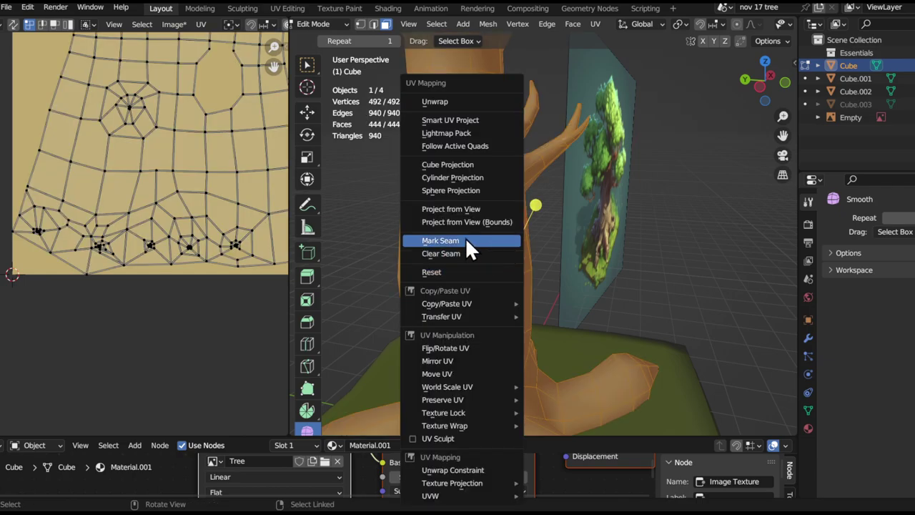
pyautogui.click(446, 101)
pyautogui.scroll(-3, 129, 280)
pyautogui.scroll(5, 151, 217)
pyautogui.moveTo(155, 138); pyautogui.dragTo(196, 224, button='middle')
pyautogui.scroll(5, 167, 250)
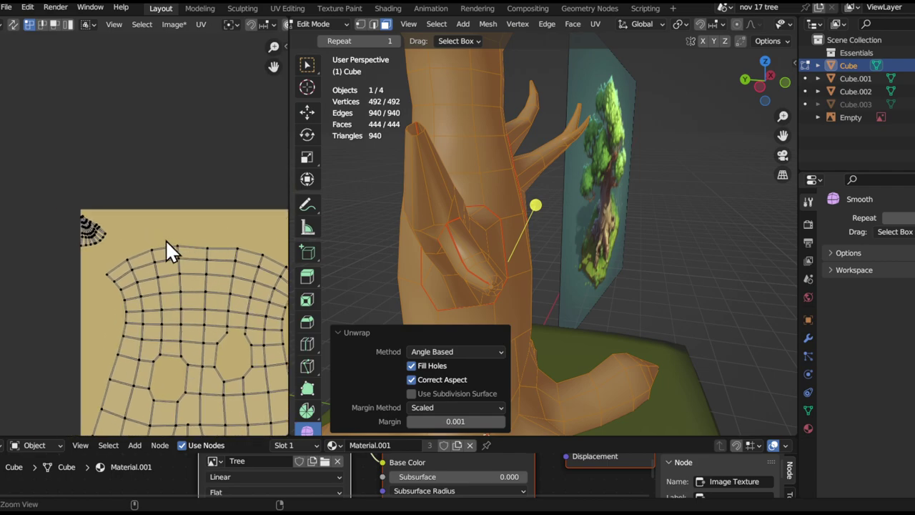
pyautogui.moveTo(104, 257); pyautogui.dragTo(162, 155, button='middle')
pyautogui.scroll(-5, 162, 155)
pyautogui.moveTo(166, 317); pyautogui.dragTo(159, 230, button='middle')
pyautogui.scroll(1, 198, 257)
# Select the edges running from the base seam into the crotch between the paired branches
pyautogui.moveTo(478, 233); pyautogui.dragTo(458, 257, button='middle')
pyautogui.scroll(-4, 493, 236)
pyautogui.moveTo(523, 189); pyautogui.dragTo(522, 251, button='middle')
pyautogui.scroll(3, 540, 221)
pyautogui.scroll(2, 526, 253)
pyautogui.keyDown('shift'); pyautogui.moveTo(529, 258); pyautogui.dragTo(490, 241, button='middle'); pyautogui.keyUp('shift')
pyautogui.click(484, 265)
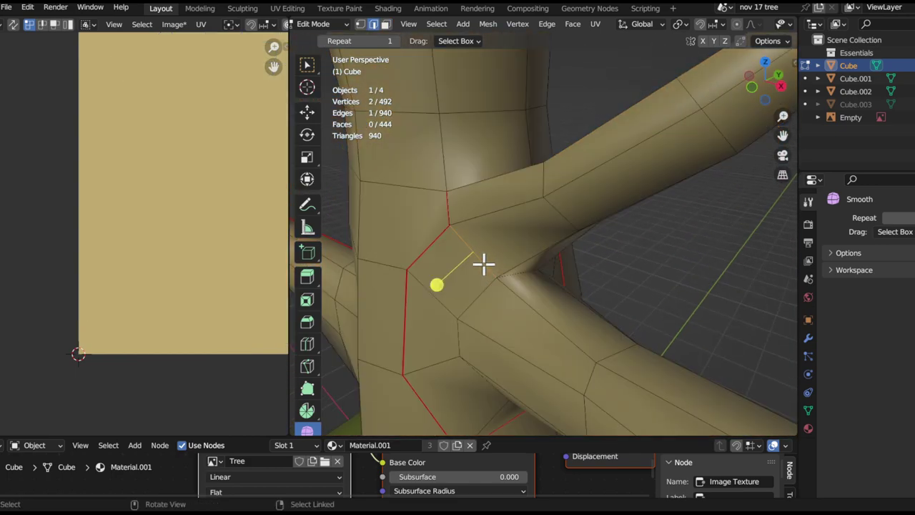
pyautogui.moveTo(487, 274); pyautogui.dragTo(446, 294, button='middle')
pyautogui.keyDown('shift'); pyautogui.click(517, 270); pyautogui.keyUp('shift')
pyautogui.moveTo(520, 272); pyautogui.dragTo(383, 317, button='middle')
# Try moving the base seam vertex between the paired branches toward the trunk, and undo the move
pyautogui.moveTo(466, 226); pyautogui.dragTo(527, 253, button='middle')
pyautogui.press('g')
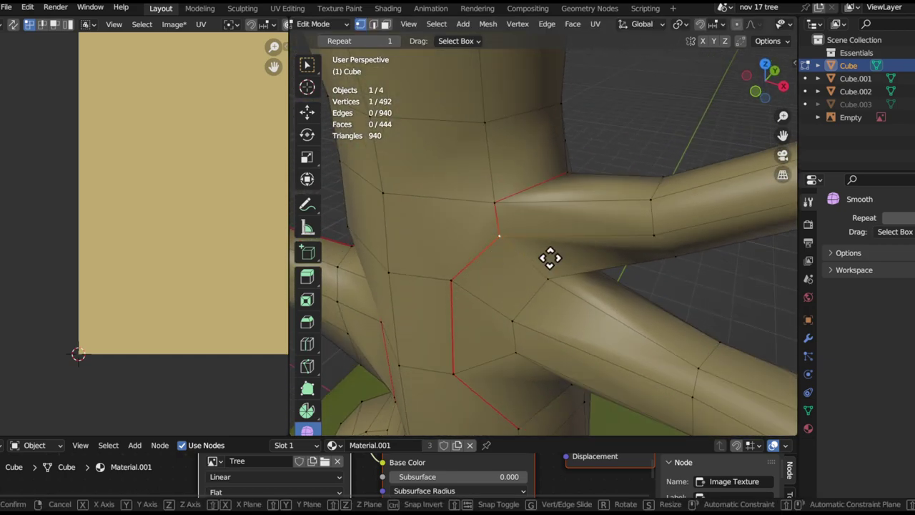
pyautogui.moveTo(473, 264); pyautogui.dragTo(506, 261, button='middle')
pyautogui.moveTo(534, 216); pyautogui.dragTo(526, 186, button='middle')
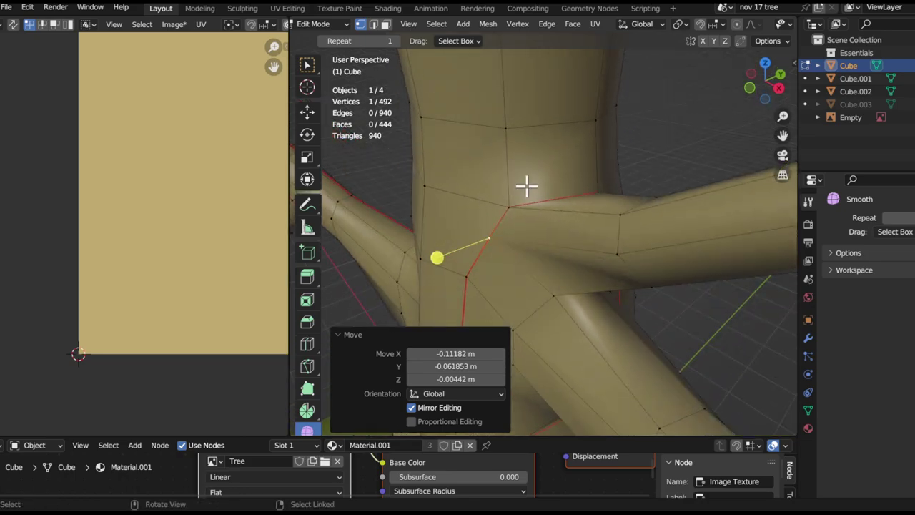
pyautogui.hotkey('ctrl', 'z')
pyautogui.hotkey('ctrl', 'z')
# Mark a seam on the edges in the crotch between the paired branches
pyautogui.moveTo(535, 245); pyautogui.dragTo(526, 267, button='middle')
pyautogui.hotkey('ctrl', 'e')
pyautogui.click(535, 243)
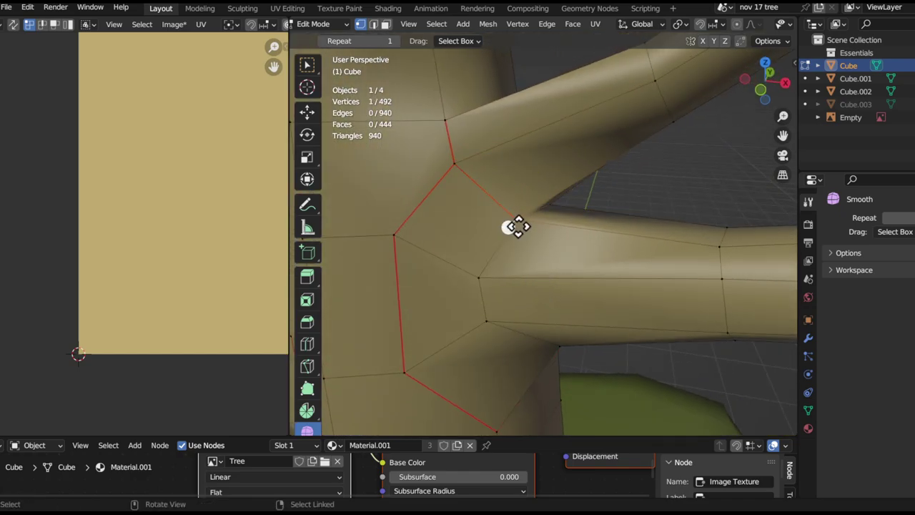
# Mark a seam along the length of the upper branch of the pair
pyautogui.moveTo(519, 164); pyautogui.dragTo(532, 248, button='middle')
pyautogui.hotkey('alt', 'a')
pyautogui.moveTo(603, 230); pyautogui.dragTo(452, 268, button='middle')
pyautogui.hotkey('ctrl', 'e')
pyautogui.click(514, 290)
# Mark a seam along the lower branch of the pair, from its base up to the side twig
pyautogui.click(452, 268)
pyautogui.keyDown('alt'); pyautogui.moveTo(455, 277); pyautogui.dragTo(506, 275); pyautogui.keyUp('alt')
pyautogui.keyDown('ctrl'); pyautogui.keyDown('alt'); pyautogui.moveTo(506, 274); pyautogui.dragTo(554, 266); pyautogui.keyUp('alt'); pyautogui.keyUp('ctrl')
pyautogui.keyDown('alt'); pyautogui.keyDown('shift'); pyautogui.moveTo(555, 266); pyautogui.dragTo(585, 256); pyautogui.keyUp('shift'); pyautogui.keyUp('alt')
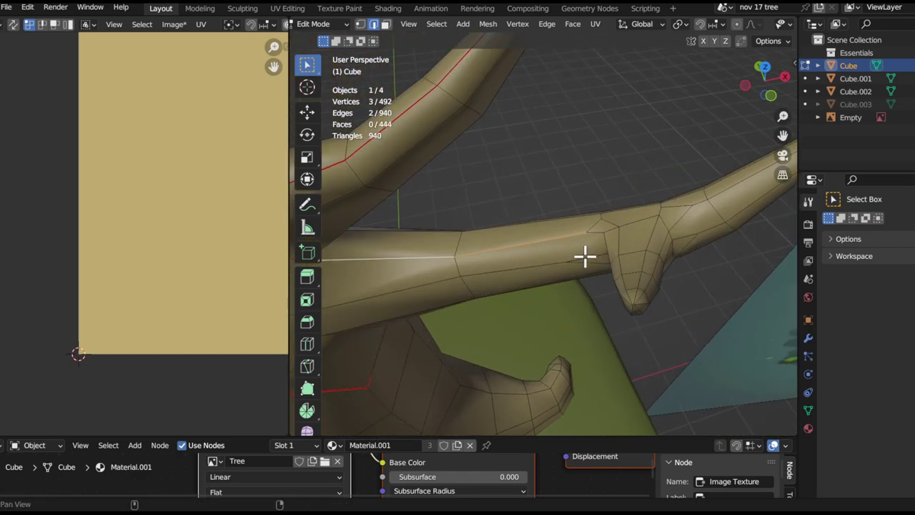
pyautogui.hotkey('ctrl', 'e')
pyautogui.click(572, 265)
# Mark a seam on the edges around the side twig's base on the lower branch
pyautogui.moveTo(567, 259); pyautogui.dragTo(597, 278, button='middle')
pyautogui.keyDown('alt'); pyautogui.moveTo(596, 278); pyautogui.dragTo(595, 243); pyautogui.keyUp('alt')
pyautogui.doubleClick(595, 242)
pyautogui.keyDown('alt'); pyautogui.moveTo(622, 299); pyautogui.dragTo(517, 279); pyautogui.keyUp('alt')
pyautogui.moveTo(563, 289)
pyautogui.mouseDown(button='middle')
pyautogui.moveTo(588, 314)
pyautogui.moveTo(565, 306)
pyautogui.moveTo(566, 296)
pyautogui.mouseUp(button='middle')
pyautogui.hotkey('ctrl', 'e')
pyautogui.click(565, 306)
# Slide the branch vertex beside the trunk-side corner of the twig's base along its edge by a factor of about 0.51
pyautogui.press('1')
pyautogui.click(526, 316)
pyautogui.scroll(5, 527, 318)
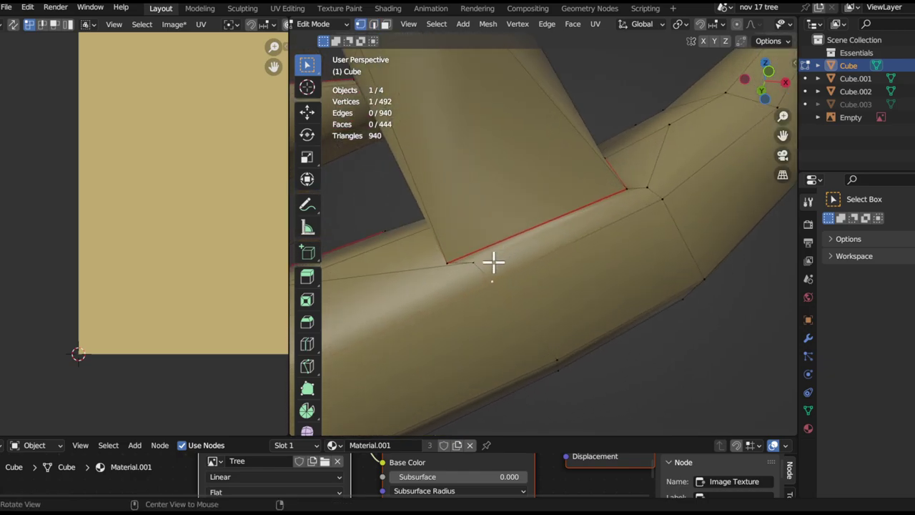
pyautogui.click(482, 265)
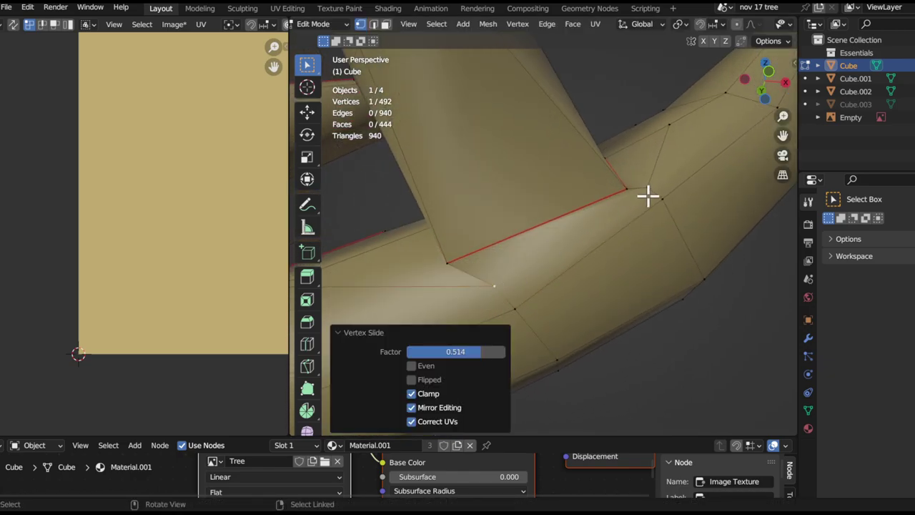
# Slide the branch vertex beside the outer corner of the twig's base along its edge by a factor of about 0.59
pyautogui.moveTo(647, 194); pyautogui.dragTo(645, 228, button='middle')
pyautogui.press('g')
pyautogui.press('g')
pyautogui.click(703, 293)
pyautogui.moveTo(679, 269); pyautogui.dragTo(577, 235, button='middle')
pyautogui.click(606, 222)
pyautogui.press('g')
pyautogui.press('g')
pyautogui.click(663, 265)
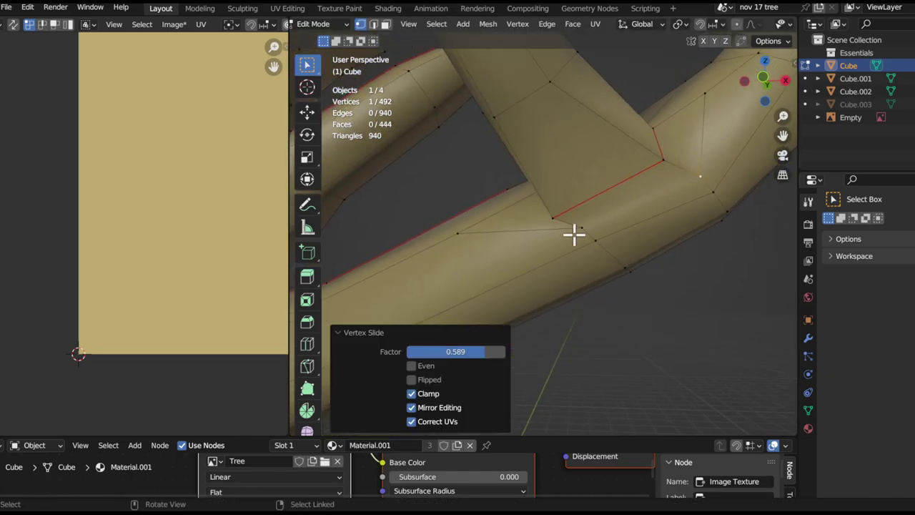
# Slide the two branch vertices just below the trunk-side corner of the twig's base back along the branch
pyautogui.press('g')
pyautogui.press('g')
pyautogui.click(607, 246)
pyautogui.press('g')
pyautogui.press('g')
pyautogui.click(621, 277)
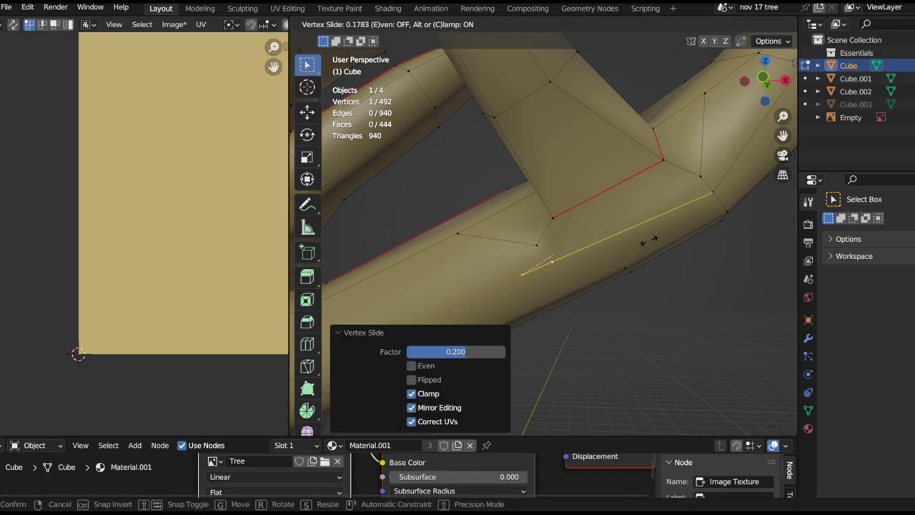
# Slide the next vertex of that branch loop along its edge and edge-slide the underside edges by about -0.05
pyautogui.moveTo(635, 272); pyautogui.dragTo(600, 304, button='middle')
pyautogui.press('g')
pyautogui.press('g')
pyautogui.click(594, 331)
pyautogui.moveTo(654, 283)
pyautogui.keyDown('alt'); pyautogui.mouseDown()
pyautogui.moveTo(665, 283)
pyautogui.moveTo(631, 305)
pyautogui.moveTo(643, 296)
pyautogui.mouseUp(); pyautogui.keyUp('alt')
pyautogui.click(652, 290)
pyautogui.keyDown('ctrl'); pyautogui.click(731, 221); pyautogui.keyUp('ctrl')
pyautogui.moveTo(730, 221); pyautogui.dragTo(636, 228, button='middle')
pyautogui.click(654, 275)
pyautogui.press('g')
pyautogui.press('g')
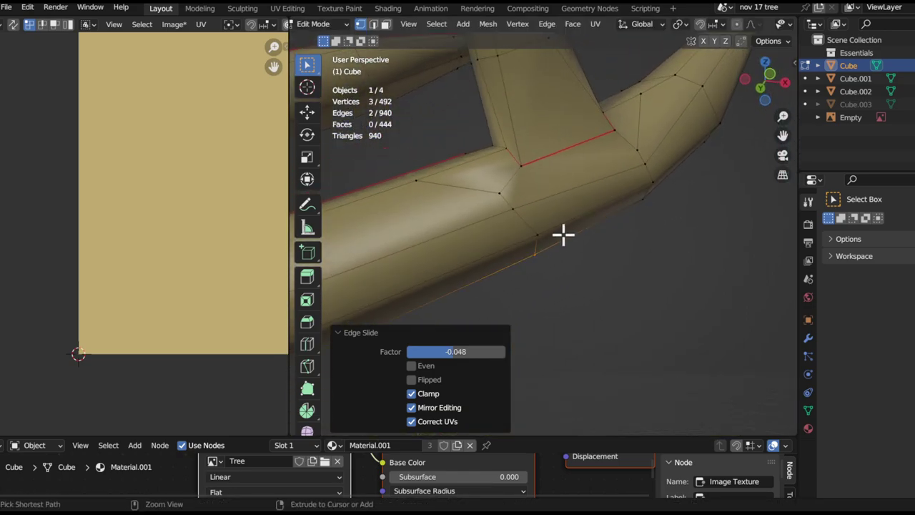
# Slide the remaining lower vertex of the branch loop along its edge by a factor of about 0.02
pyautogui.moveTo(564, 235); pyautogui.dragTo(533, 231, button='middle')
pyautogui.click(534, 232)
pyautogui.press('g')
pyautogui.press('g')
pyautogui.click(636, 248)
# Mark a seam on the short edge joining the lower branch's lengthwise seam to the twig's base seam
pyautogui.moveTo(636, 249); pyautogui.dragTo(620, 155, button='middle')
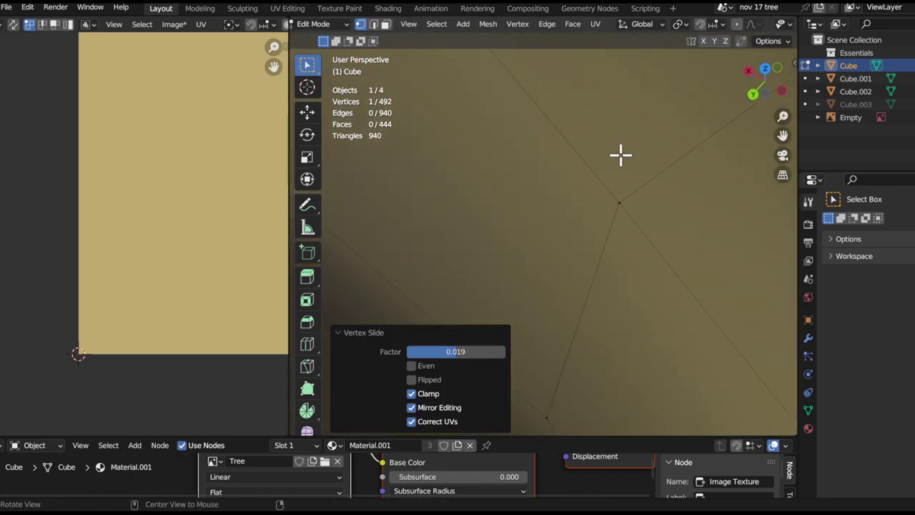
pyautogui.moveTo(491, 189); pyautogui.dragTo(517, 301, button='middle')
pyautogui.moveTo(491, 154); pyautogui.dragTo(510, 149, button='middle')
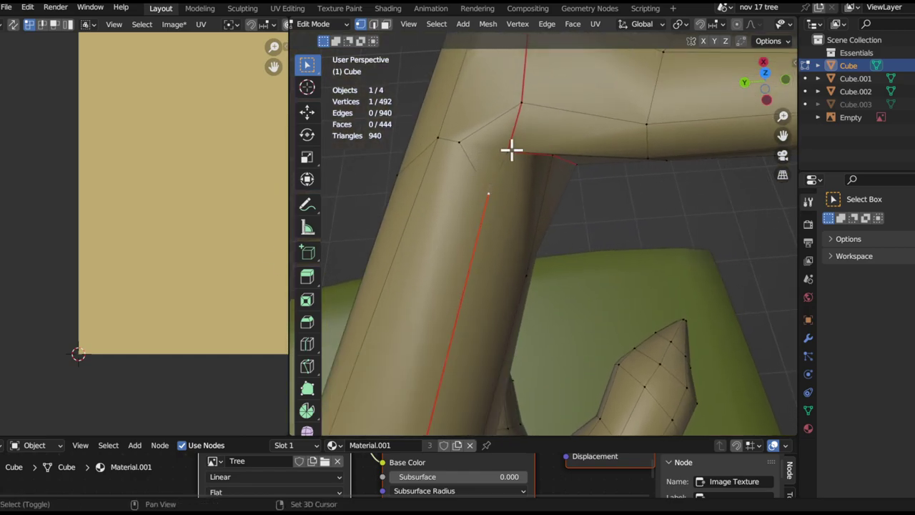
pyautogui.hotkey('ctrl', 'l')
pyautogui.hotkey('ctrl', 'z')
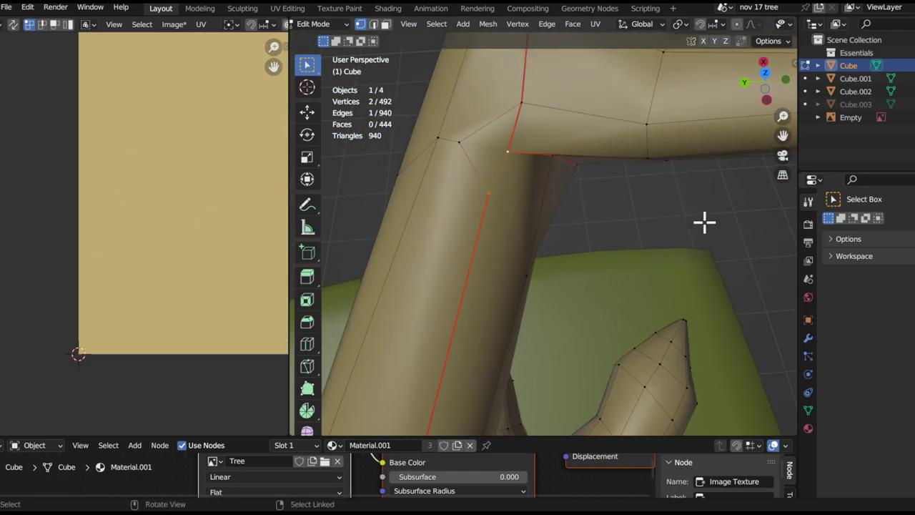
pyautogui.hotkey('ctrl', 'e')
pyautogui.click(684, 244)
pyautogui.moveTo(685, 247); pyautogui.dragTo(570, 249, button='middle')
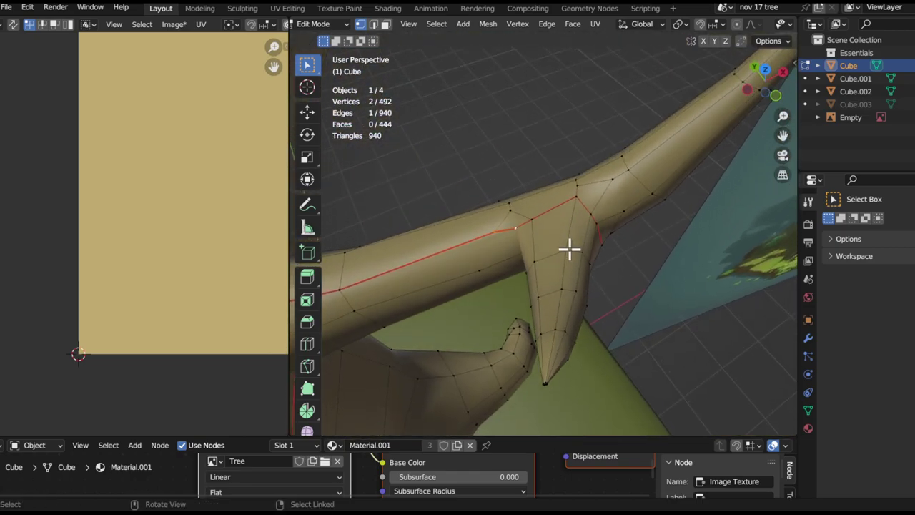
# Mark a seam along the side twig's length from its base to its tip
pyautogui.keyDown('alt'); pyautogui.click(561, 277); pyautogui.keyUp('alt')
pyautogui.hotkey('ctrl', 'e')
pyautogui.click(568, 288)
pyautogui.moveTo(580, 207); pyautogui.dragTo(602, 187, button='middle')
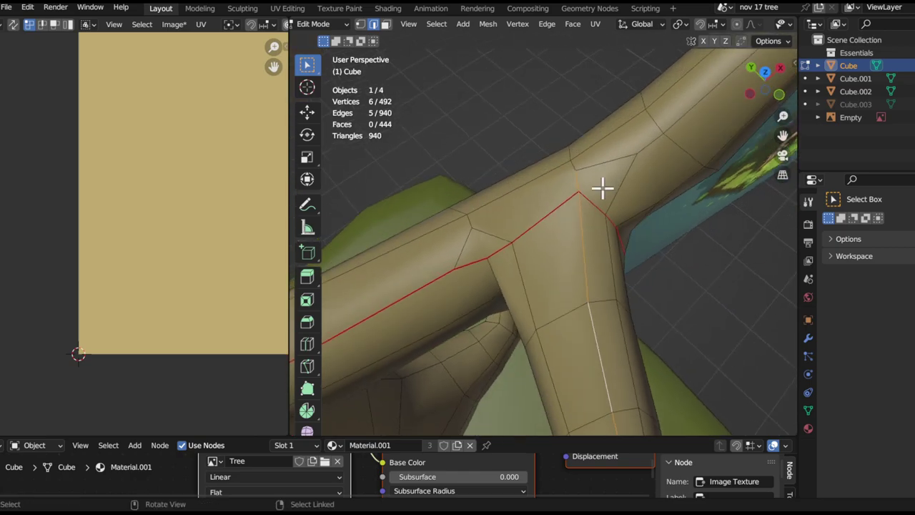
pyautogui.hotkey('ctrl', 'e')
pyautogui.click(567, 242)
pyautogui.moveTo(566, 241); pyautogui.dragTo(584, 268, button='middle')
pyautogui.press('a')
pyautogui.press('u')
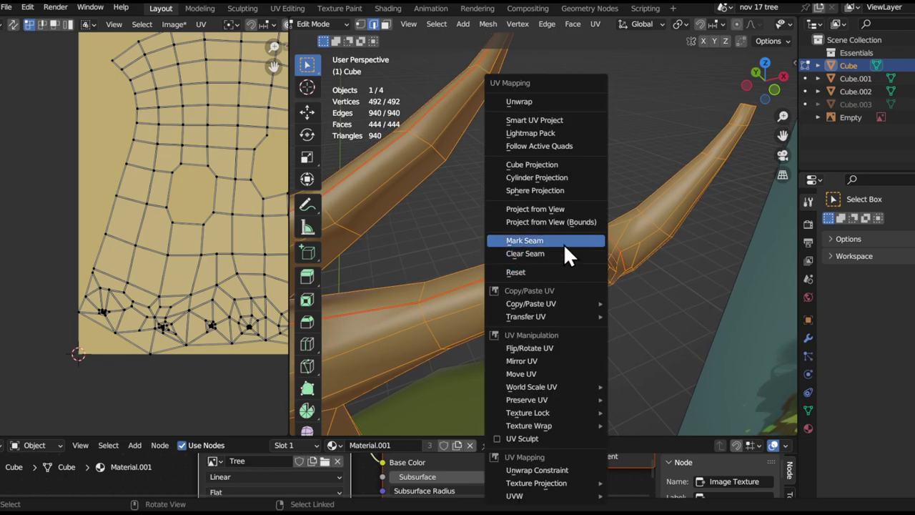
pyautogui.click(563, 241)
pyautogui.scroll(-2, 143, 272)
pyautogui.scroll(-3, 143, 286)
pyautogui.scroll(2, 167, 279)
pyautogui.moveTo(488, 229); pyautogui.dragTo(540, 218, button='middle')
pyautogui.click(533, 279)
pyautogui.keyDown('ctrl'); pyautogui.keyDown('alt'); pyautogui.moveTo(531, 282); pyautogui.dragTo(535, 231); pyautogui.keyUp('alt'); pyautogui.keyUp('ctrl')
pyautogui.hotkey('ctrl', 'z')
pyautogui.hotkey('ctrl', 'z')
pyautogui.hotkey('ctrl', 'z')
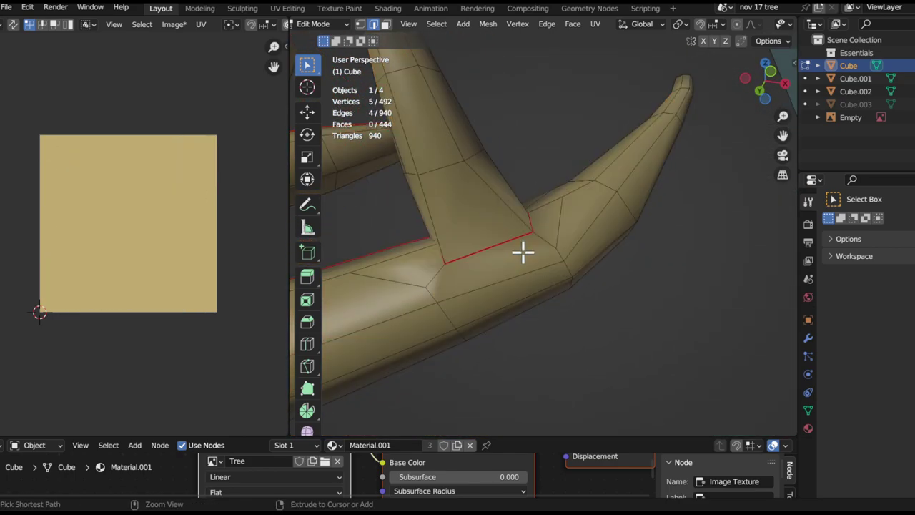
# Unwrap the whole trunk mesh again with the new lower-branch and twig seams
pyautogui.moveTo(522, 250); pyautogui.dragTo(619, 220, button='middle')
pyautogui.press('a')
pyautogui.press('u')
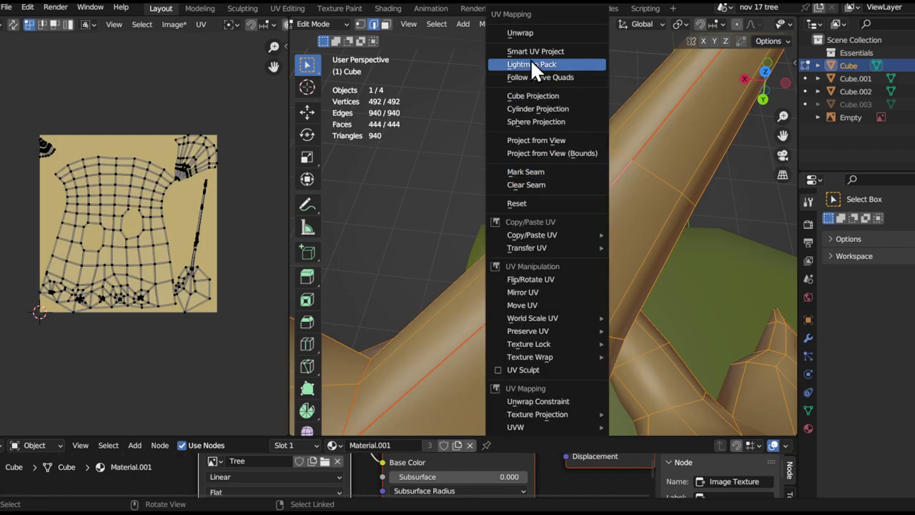
pyautogui.click(572, 34)
pyautogui.moveTo(293, 278); pyautogui.dragTo(410, 209, button='middle')
pyautogui.moveTo(590, 183); pyautogui.dragTo(627, 198, button='middle')
# Delete the face capping the tip of the lower branch
pyautogui.moveTo(572, 246); pyautogui.dragTo(492, 330, button='middle')
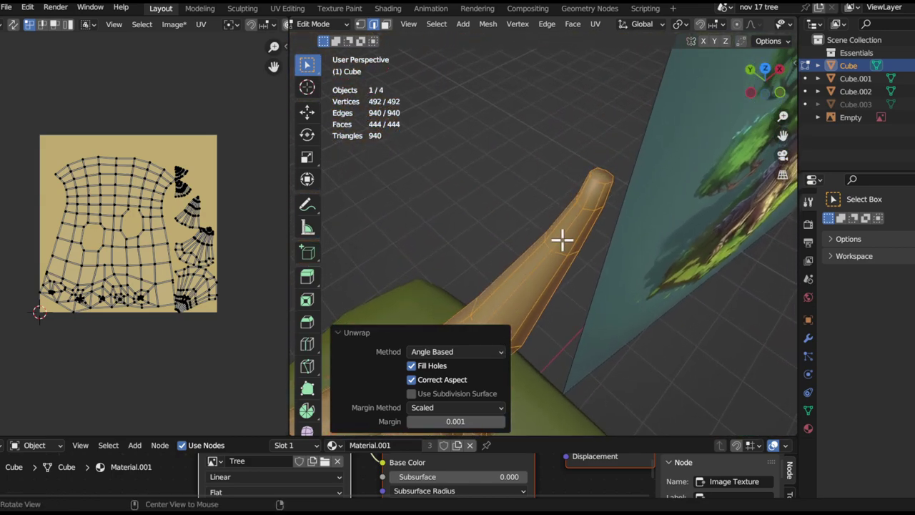
pyautogui.moveTo(563, 241); pyautogui.dragTo(618, 212, button='middle')
pyautogui.press('x')
pyautogui.click(613, 208)
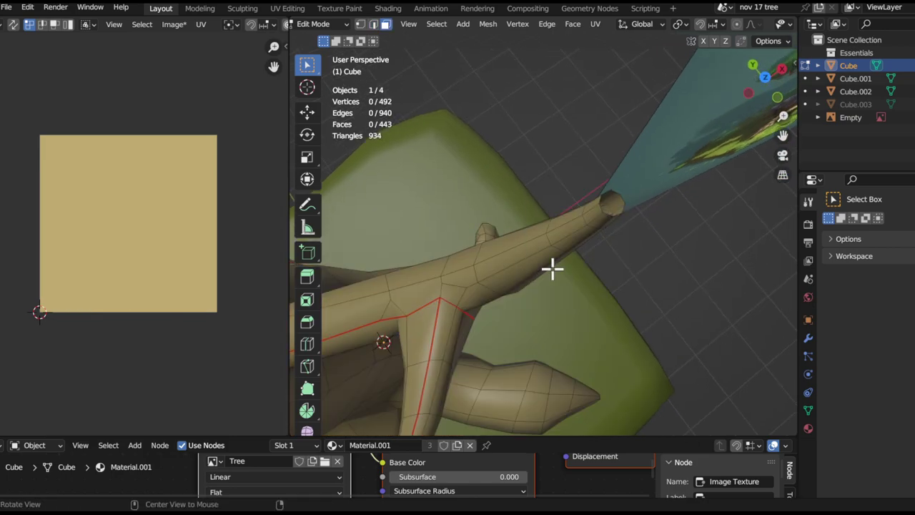
pyautogui.moveTo(551, 265); pyautogui.dragTo(507, 287, button='middle')
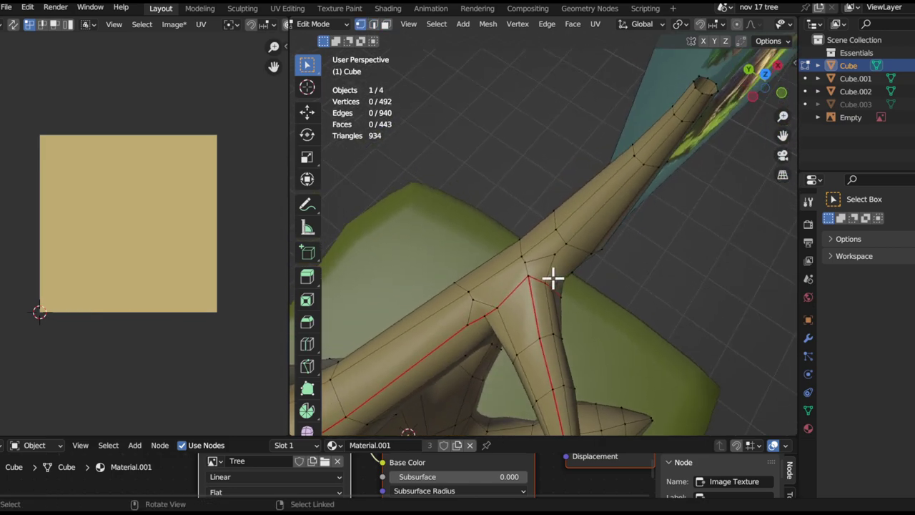
# Cut a new edge with the Knife at the branch fork, from the seam vertex to the corner vertex of the neighbouring edge loop
pyautogui.moveTo(621, 248); pyautogui.dragTo(777, 204, button='middle')
pyautogui.press('2')
pyautogui.keyDown('alt'); pyautogui.click(513, 311); pyautogui.keyUp('alt')
pyautogui.keyDown('alt'); pyautogui.click(527, 300); pyautogui.keyUp('alt')
pyautogui.moveTo(527, 301); pyautogui.dragTo(545, 258, button='middle')
pyautogui.press('k')
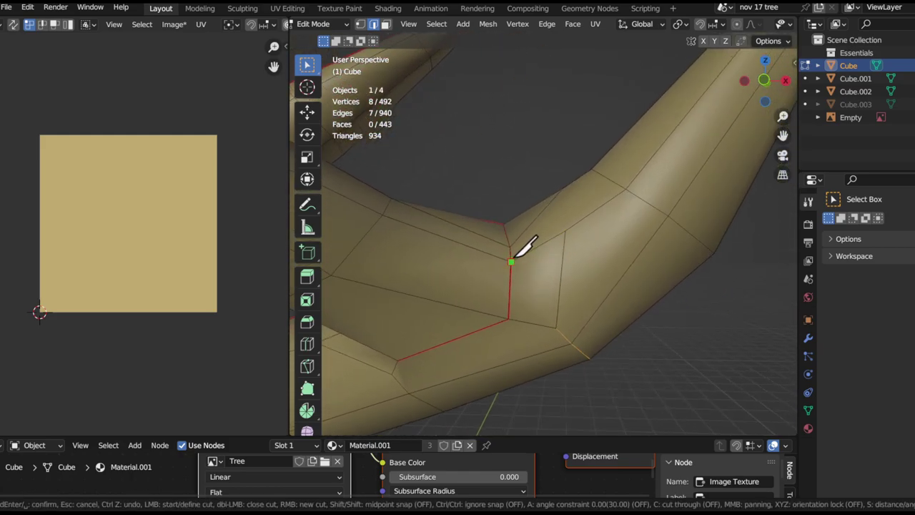
pyautogui.click(556, 329)
pyautogui.press('Return')
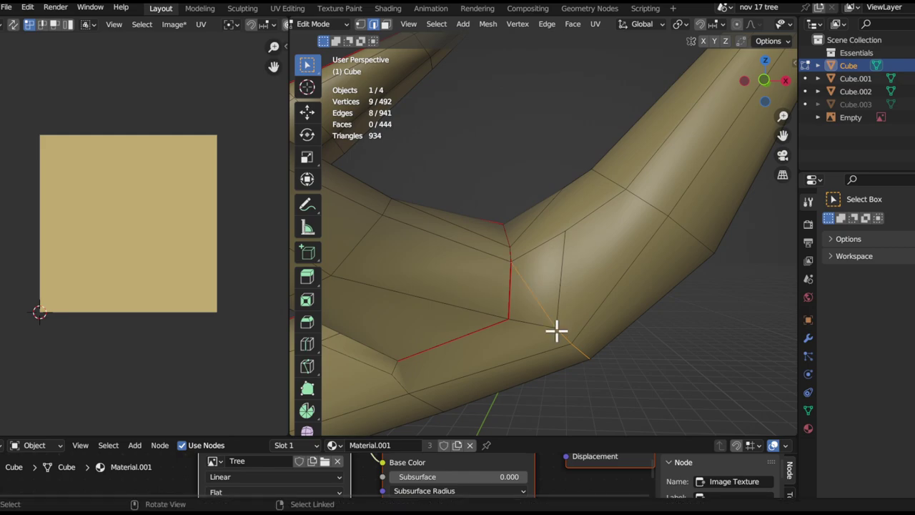
# Mark a seam on the short edge at the branch fork that continues the existing seam around its base
pyautogui.moveTo(543, 303)
pyautogui.mouseDown(button='middle')
pyautogui.moveTo(536, 284)
pyautogui.moveTo(555, 302)
pyautogui.mouseUp(button='middle')
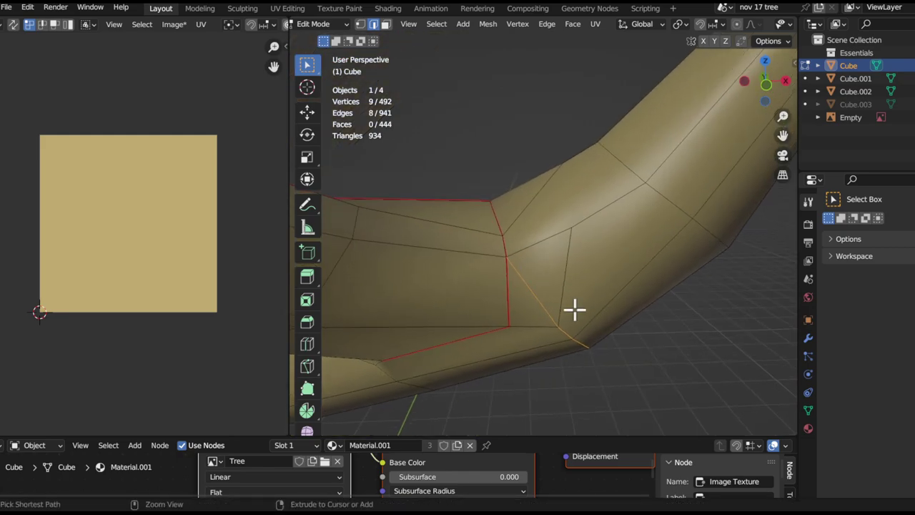
pyautogui.press('u')
pyautogui.click(503, 238)
pyautogui.moveTo(502, 239); pyautogui.dragTo(339, 283, button='middle')
pyautogui.press('l')
pyautogui.moveTo(594, 362); pyautogui.dragTo(670, 317, button='middle')
pyautogui.click(637, 226)
pyautogui.hotkey('ctrl', 'e')
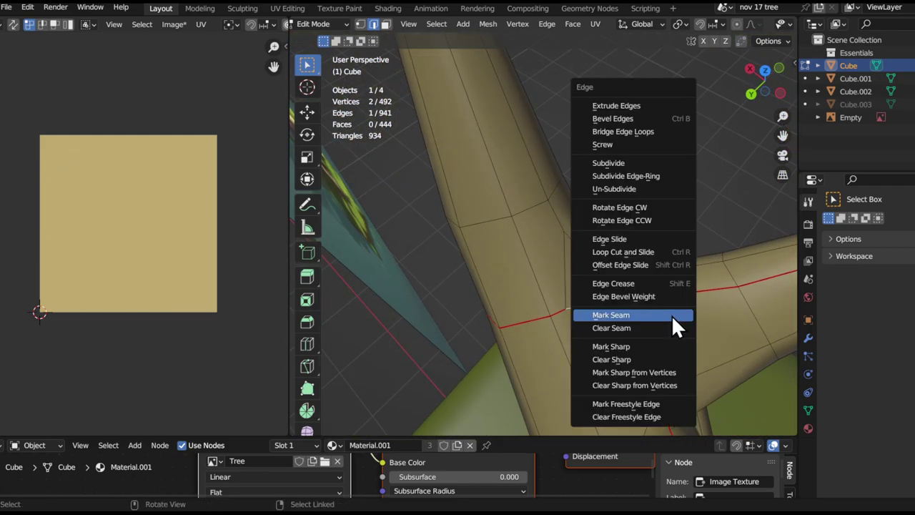
pyautogui.click(672, 314)
# Mark a seam along the remaining edge path around the branch fork, and select the whole trunk mesh to view its UV islands
pyautogui.moveTo(625, 286); pyautogui.dragTo(466, 231, button='middle')
pyautogui.keyDown('ctrl'); pyautogui.click(465, 231); pyautogui.keyUp('ctrl')
pyautogui.hotkey('ctrl', 'e')
pyautogui.click(607, 295)
pyautogui.moveTo(607, 293); pyautogui.dragTo(603, 317, button='middle')
pyautogui.moveTo(466, 243); pyautogui.dragTo(573, 213, button='middle')
pyautogui.press('a')
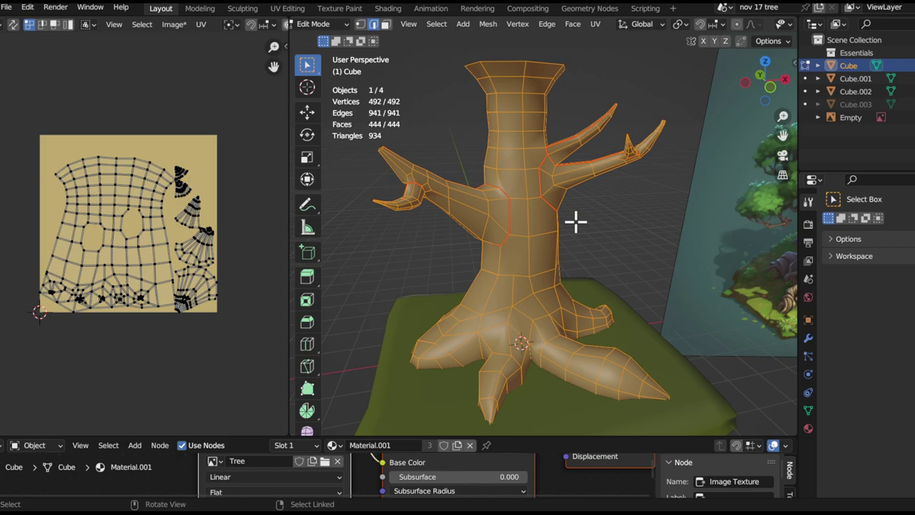
# Delete the first run of hidden faces on the underside of the trunk and roots
pyautogui.scroll(4, 544, 273)
pyautogui.moveTo(576, 211); pyautogui.dragTo(531, 280, button='middle')
pyautogui.keyDown('alt'); pyautogui.click(556, 308); pyautogui.keyUp('alt')
pyautogui.press('3')
pyautogui.click(532, 281)
pyautogui.moveTo(415, 149); pyautogui.dragTo(507, 247, button='middle')
pyautogui.keyDown('ctrl'); pyautogui.click(418, 189); pyautogui.keyUp('ctrl')
pyautogui.press('x')
pyautogui.click(422, 198)
# Delete a second run of underside faces beneath the remaining roots
pyautogui.moveTo(586, 198); pyautogui.dragTo(627, 282)
pyautogui.moveTo(627, 282); pyautogui.dragTo(556, 261, button='middle')
pyautogui.keyDown('ctrl'); pyautogui.click(540, 263); pyautogui.keyUp('ctrl')
pyautogui.moveTo(674, 259); pyautogui.dragTo(553, 251, button='middle')
pyautogui.keyDown('ctrl'); pyautogui.click(608, 347); pyautogui.keyUp('ctrl')
pyautogui.press('x')
pyautogui.click(632, 300)
# Delete the two leftover faces under the trunk, using wireframe shading to find them
pyautogui.hotkey('shift', 'z')
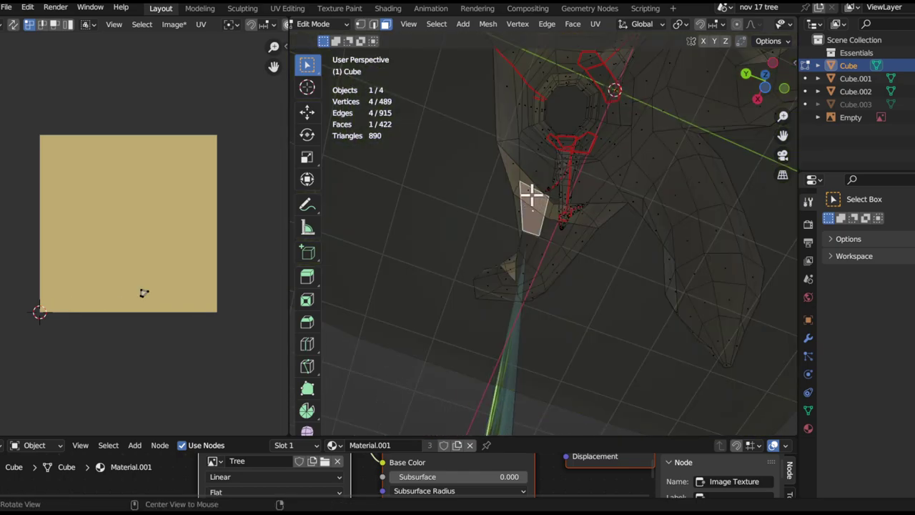
pyautogui.hotkey('shift', 'z')
pyautogui.click(536, 198)
pyautogui.keyDown('shift'); pyautogui.click(578, 220); pyautogui.keyUp('shift')
pyautogui.press('x')
pyautogui.click(580, 220)
# Mark a seam around the base of the small pointed root where it meets the trunk
pyautogui.moveTo(581, 220); pyautogui.dragTo(597, 255, button='middle')
pyautogui.moveTo(502, 293); pyautogui.dragTo(602, 229, button='middle')
pyautogui.hotkey('ctrl', 'e')
pyautogui.click(680, 272)
pyautogui.moveTo(569, 278); pyautogui.dragTo(525, 201, button='middle')
pyautogui.keyDown('alt'); pyautogui.click(468, 198); pyautogui.keyUp('alt')
pyautogui.keyDown('shift'); pyautogui.click(434, 265); pyautogui.keyUp('shift')
pyautogui.moveTo(434, 265); pyautogui.dragTo(371, 256, button='middle')
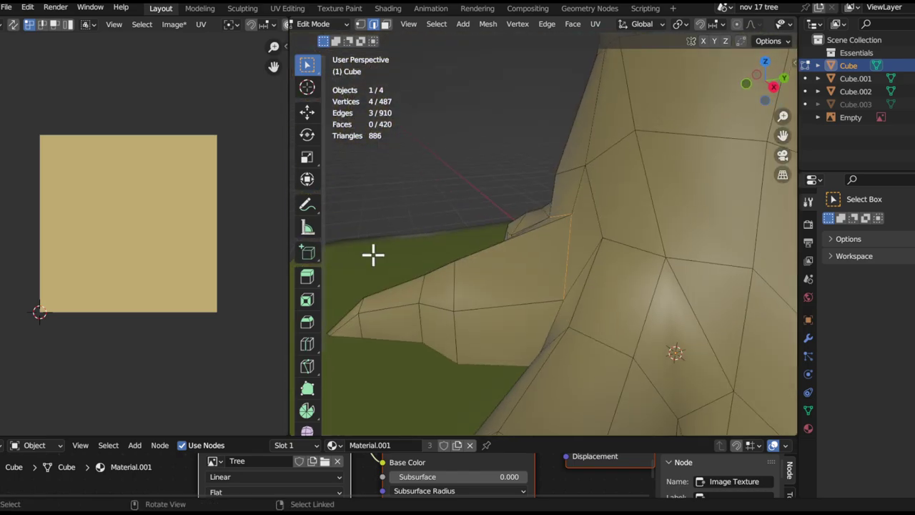
pyautogui.moveTo(566, 314); pyautogui.dragTo(687, 300, button='middle')
pyautogui.keyDown('shift'); pyautogui.click(525, 376); pyautogui.keyUp('shift')
pyautogui.moveTo(526, 373); pyautogui.dragTo(566, 202, button='middle')
pyautogui.hotkey('ctrl', 'e')
pyautogui.click(592, 281)
# Mark a seam over the base of the large neighbouring root where it joins the trunk
pyautogui.keyDown('shift'); pyautogui.click(622, 207); pyautogui.keyUp('shift')
pyautogui.moveTo(622, 207); pyautogui.dragTo(614, 225, button='middle')
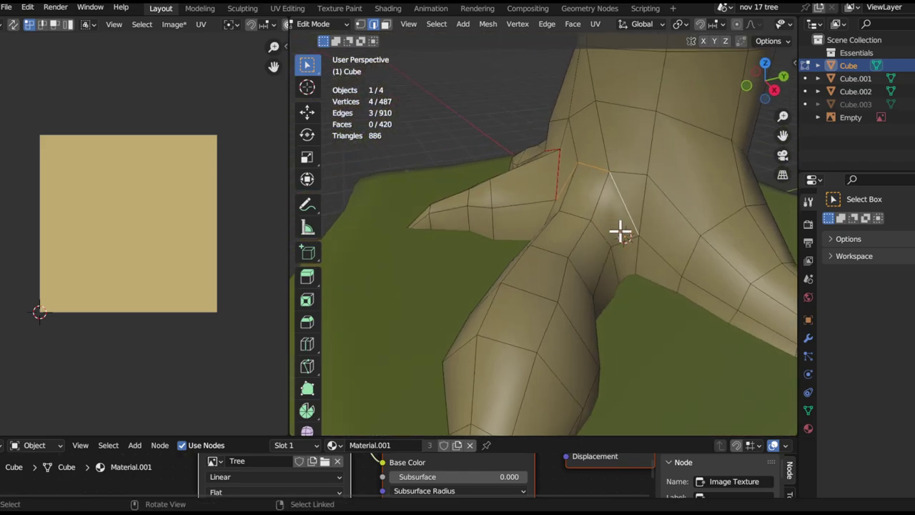
pyautogui.hotkey('ctrl', 'e')
pyautogui.click(646, 268)
# Unwrap the whole trunk mesh with the new root seams
pyautogui.moveTo(646, 267); pyautogui.dragTo(543, 288, button='middle')
pyautogui.keyDown('ctrl'); pyautogui.keyDown('alt'); pyautogui.moveTo(543, 290); pyautogui.dragTo(565, 229); pyautogui.keyUp('alt'); pyautogui.keyUp('ctrl')
pyautogui.keyDown('alt'); pyautogui.moveTo(565, 228); pyautogui.dragTo(593, 336); pyautogui.keyUp('alt')
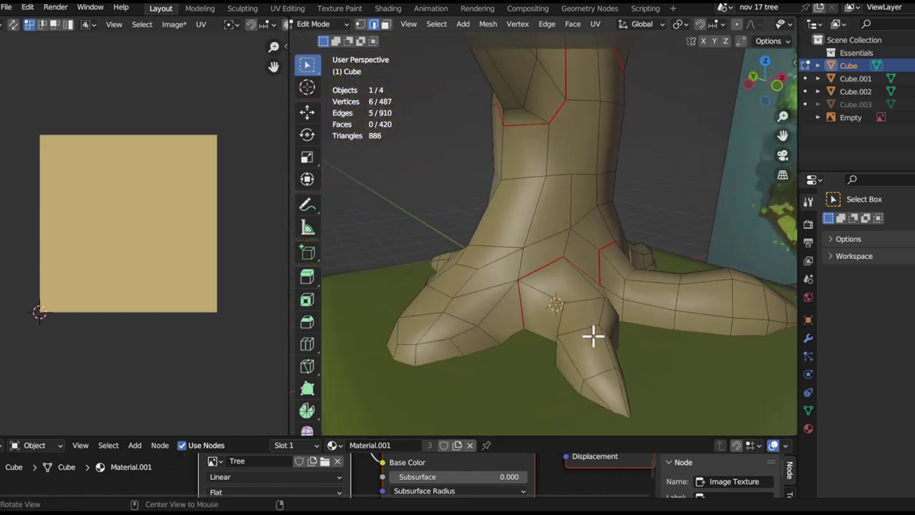
pyautogui.press('a')
pyautogui.press('u')
pyautogui.click(606, 275)
pyautogui.hotkey('ctrl', 'z')
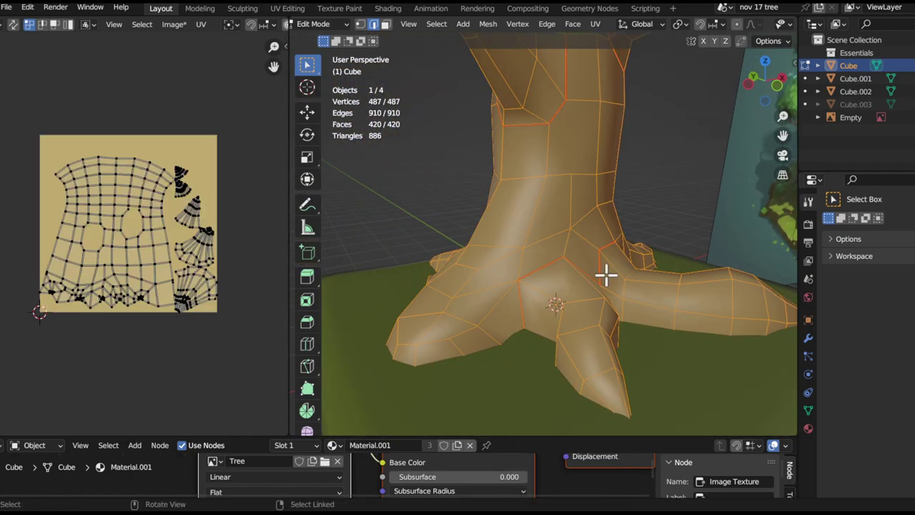
pyautogui.press('u')
pyautogui.click(557, 97)
pyautogui.scroll(-3, 564, 262)
pyautogui.keyDown('ctrl'); pyautogui.keyDown('alt'); pyautogui.moveTo(167, 284); pyautogui.dragTo(159, 57); pyautogui.keyUp('alt'); pyautogui.keyUp('ctrl')
pyautogui.keyDown('alt'); pyautogui.moveTo(159, 58); pyautogui.dragTo(256, 120); pyautogui.keyUp('alt')
pyautogui.keyDown('alt'); pyautogui.moveTo(172, 262); pyautogui.dragTo(134, 207); pyautogui.keyUp('alt')
pyautogui.keyDown('ctrl'); pyautogui.keyDown('alt'); pyautogui.moveTo(135, 206); pyautogui.dragTo(143, 336); pyautogui.keyUp('alt'); pyautogui.keyUp('ctrl')
pyautogui.keyDown('alt'); pyautogui.moveTo(128, 232); pyautogui.dragTo(134, 243); pyautogui.keyUp('alt')
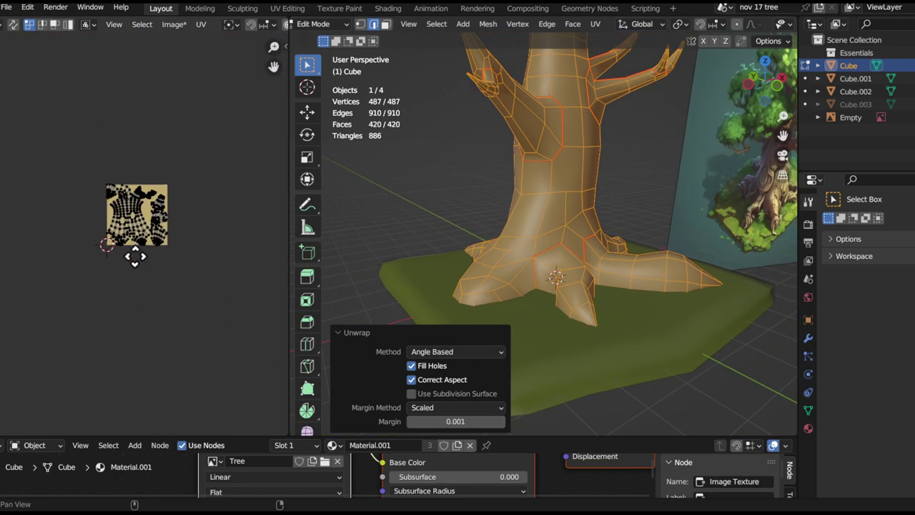
# Try to mark a seam in the UV layout along the edge path just above the roots, from the trunk island's outer edge to its middle
pyautogui.scroll(8, 74, 299)
pyautogui.scroll(4, 66, 338)
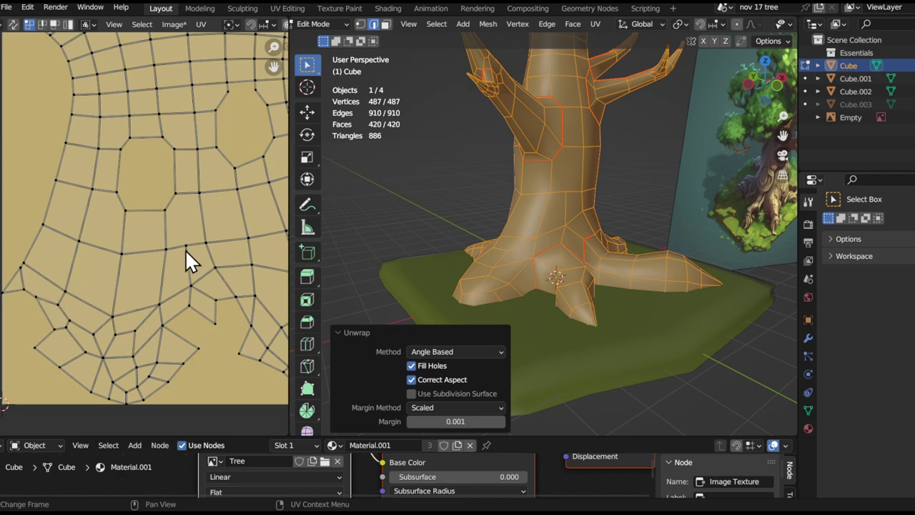
pyautogui.click(39, 267)
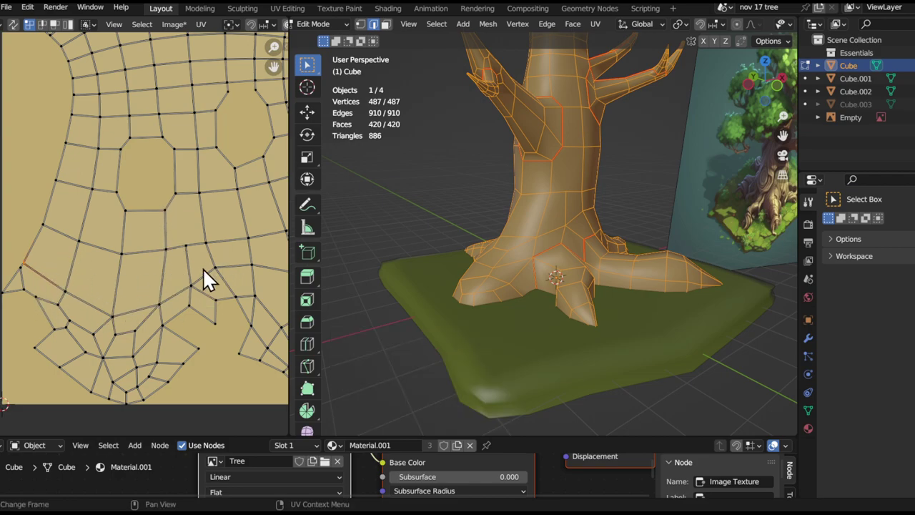
pyautogui.keyDown('ctrl'); pyautogui.click(217, 266); pyautogui.keyUp('ctrl')
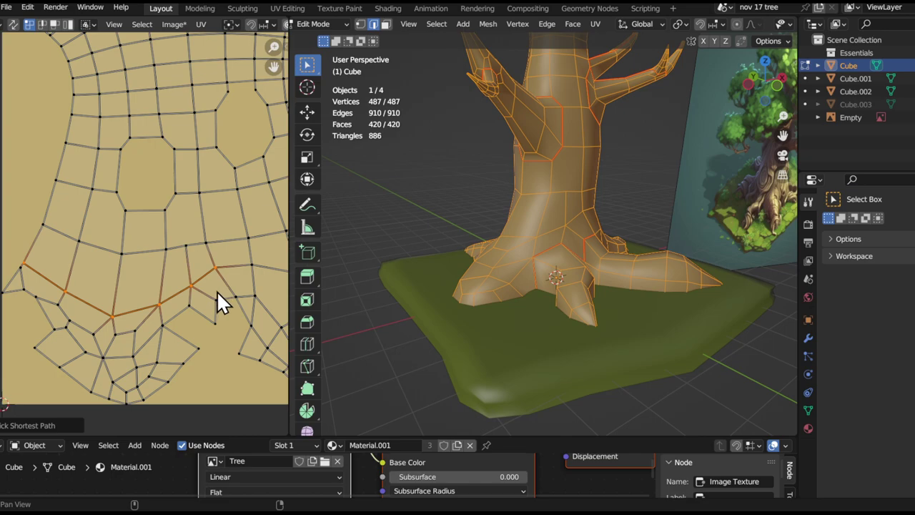
pyautogui.moveTo(216, 290); pyautogui.dragTo(190, 281, button='middle')
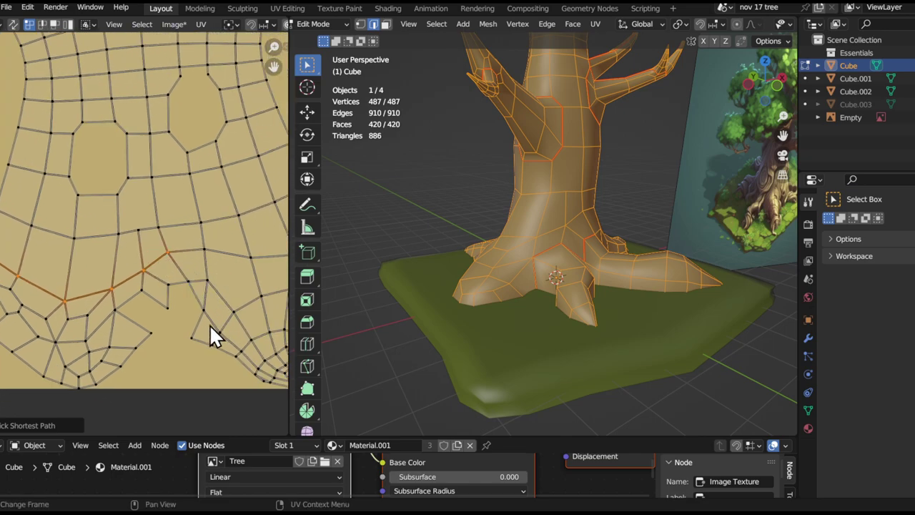
pyautogui.moveTo(212, 325); pyautogui.dragTo(90, 317, button='middle')
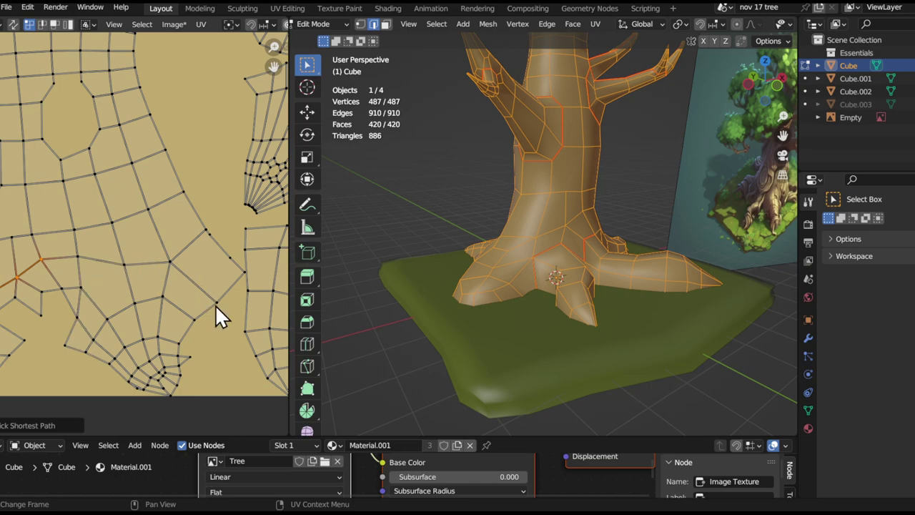
pyautogui.moveTo(136, 303); pyautogui.dragTo(201, 312, button='middle')
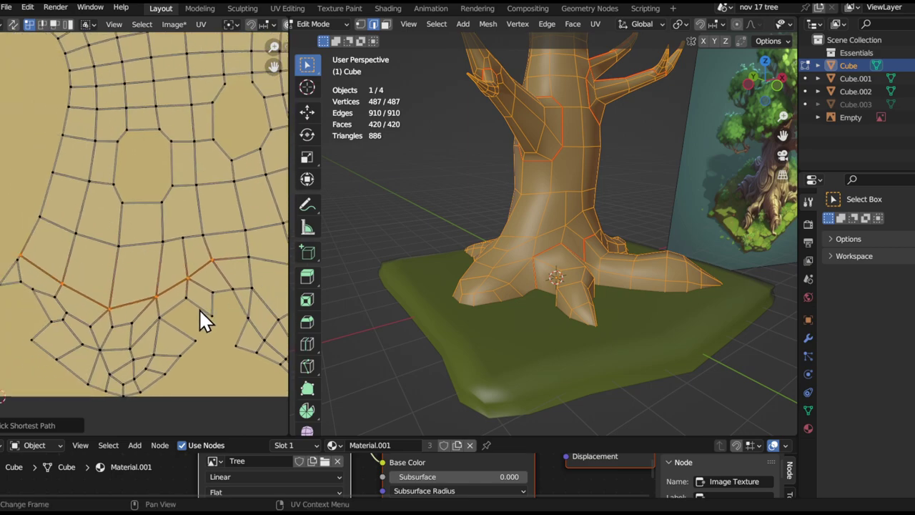
pyautogui.press('u')
pyautogui.click(193, 315)
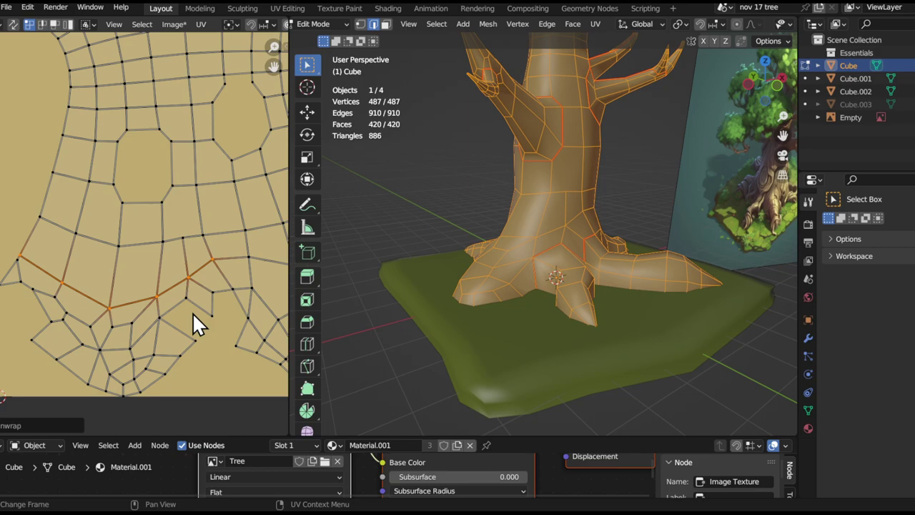
pyautogui.press('u')
pyautogui.click(193, 313)
pyautogui.hotkey('ctrl', 'e')
pyautogui.click(181, 302)
# Try to continue the seam in the UV layout above the other root, out to the trunk island's opposite edge
pyautogui.scroll(1, 78, 314)
pyautogui.scroll(1, 126, 326)
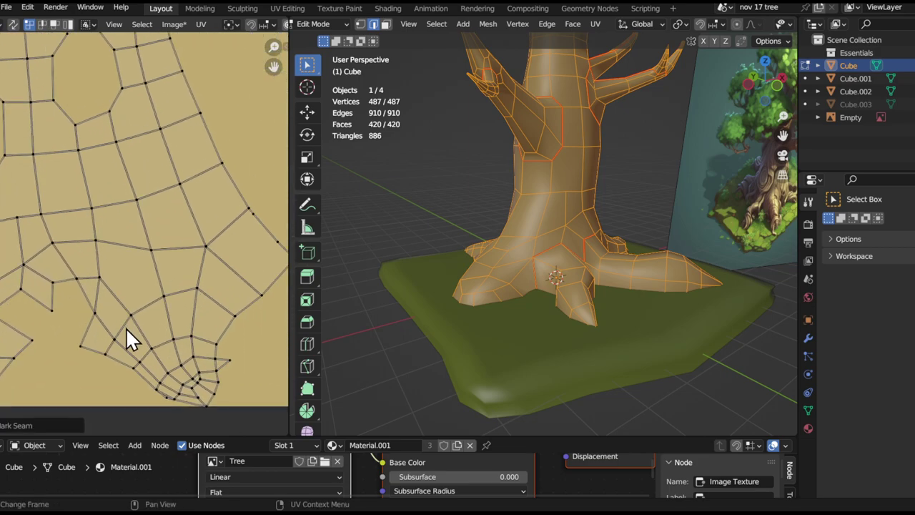
pyautogui.keyDown('ctrl'); pyautogui.click(93, 249); pyautogui.keyUp('ctrl')
pyautogui.keyDown('ctrl'); pyautogui.click(267, 292); pyautogui.keyUp('ctrl')
pyautogui.hotkey('ctrl', 'z')
pyautogui.keyDown('ctrl'); pyautogui.click(200, 246); pyautogui.keyUp('ctrl')
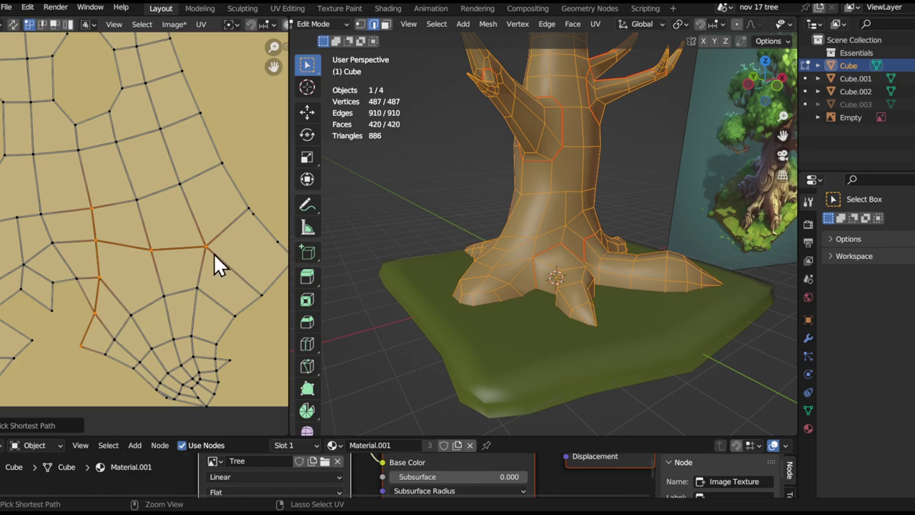
pyautogui.hotkey('ctrl', 'z')
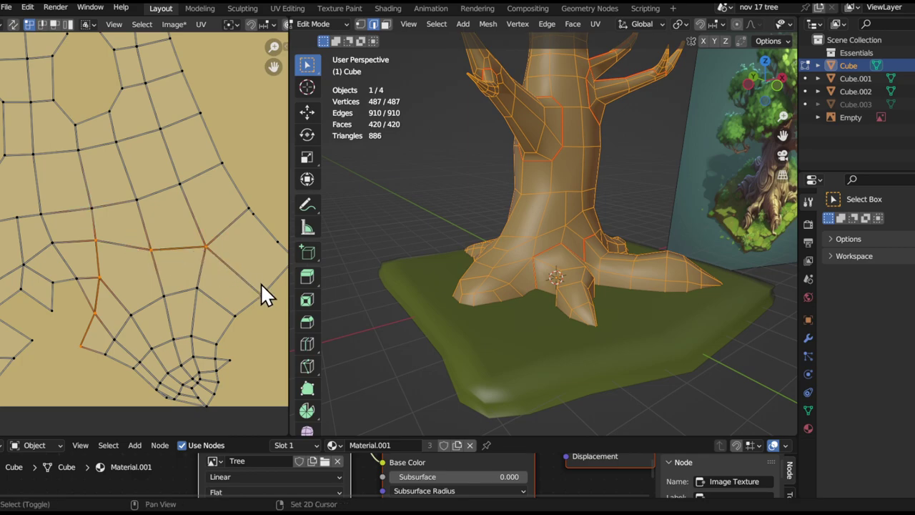
pyautogui.keyDown('shift'); pyautogui.click(261, 286); pyautogui.keyUp('shift')
pyautogui.hotkey('ctrl', 'e')
pyautogui.click(277, 309)
pyautogui.keyDown('ctrl'); pyautogui.moveTo(213, 271); pyautogui.dragTo(201, 312, button='middle'); pyautogui.keyUp('ctrl')
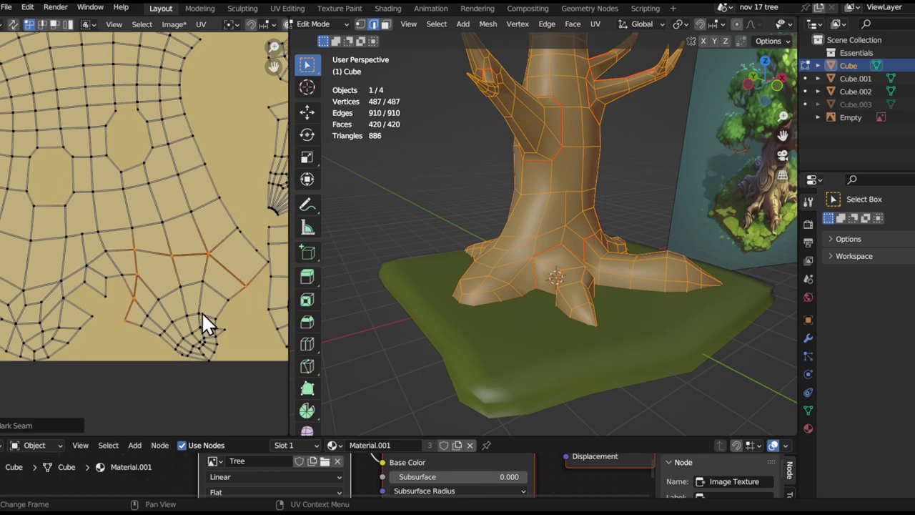
# Unwrap the whole trunk mesh again and check the seams around the roots
pyautogui.press('a')
pyautogui.press('u')
pyautogui.click(212, 296)
pyautogui.moveTo(190, 244); pyautogui.dragTo(166, 186, button='middle')
pyautogui.click(156, 293)
pyautogui.moveTo(590, 243); pyautogui.dragTo(490, 251, button='middle')
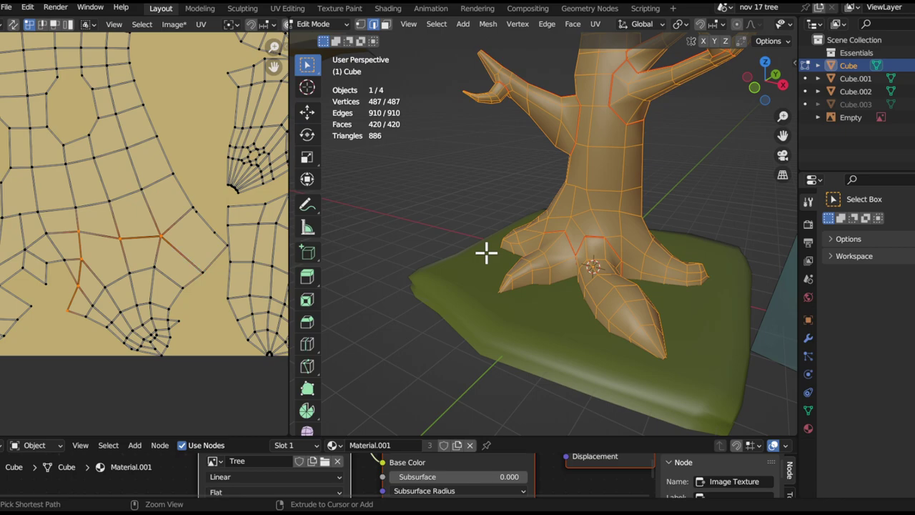
# In UV edge select mode, mark a seam along the full edge path across the trunk island just above the roots
pyautogui.press('2')
pyautogui.moveTo(64, 280); pyautogui.dragTo(142, 252, button='middle')
pyautogui.moveTo(141, 252); pyautogui.dragTo(99, 273, button='middle')
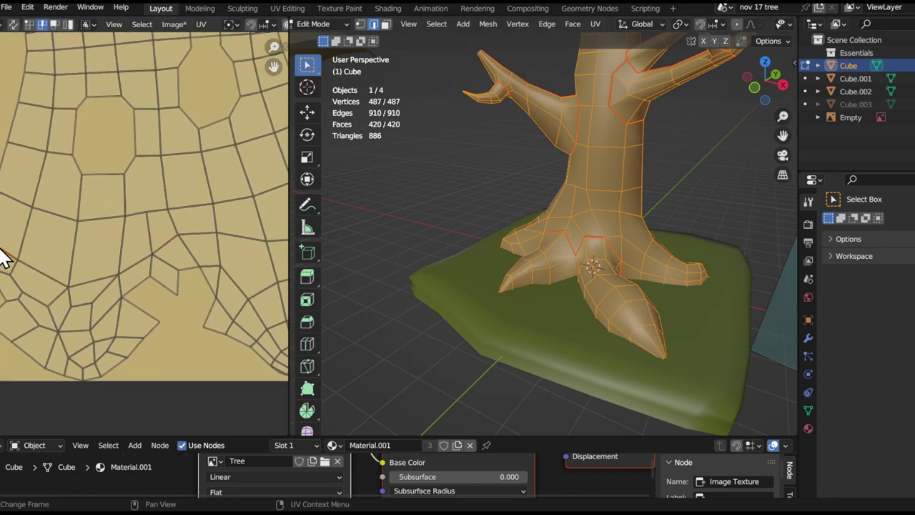
pyautogui.keyDown('ctrl'); pyautogui.moveTo(173, 246); pyautogui.dragTo(138, 264, button='middle'); pyautogui.keyUp('ctrl')
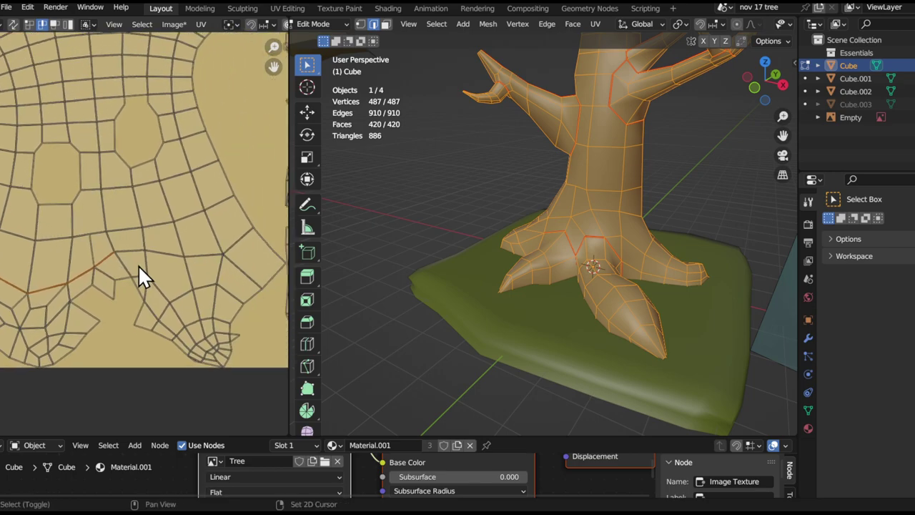
pyautogui.hotkey('ctrl', 'e')
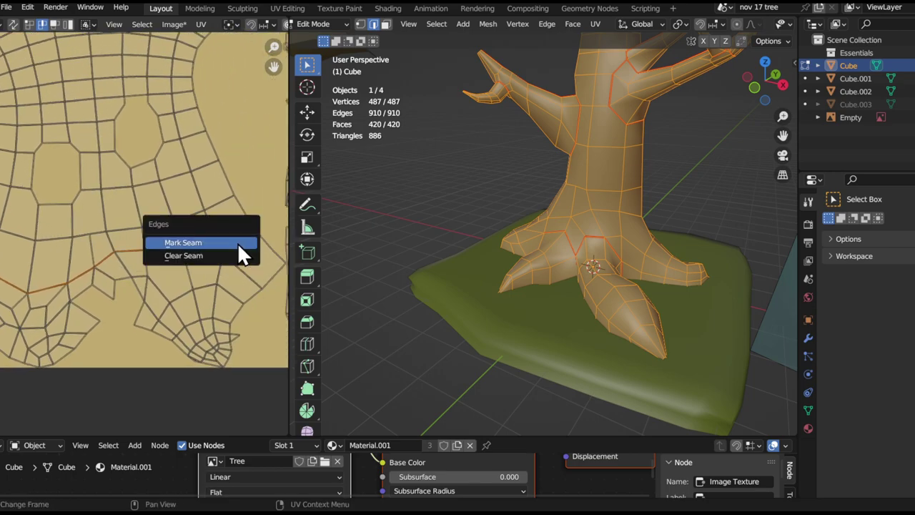
pyautogui.click(238, 243)
# Select all UVs and unwrap the trunk mesh so the roots separate from the trunk island
pyautogui.scroll(-2, 239, 251)
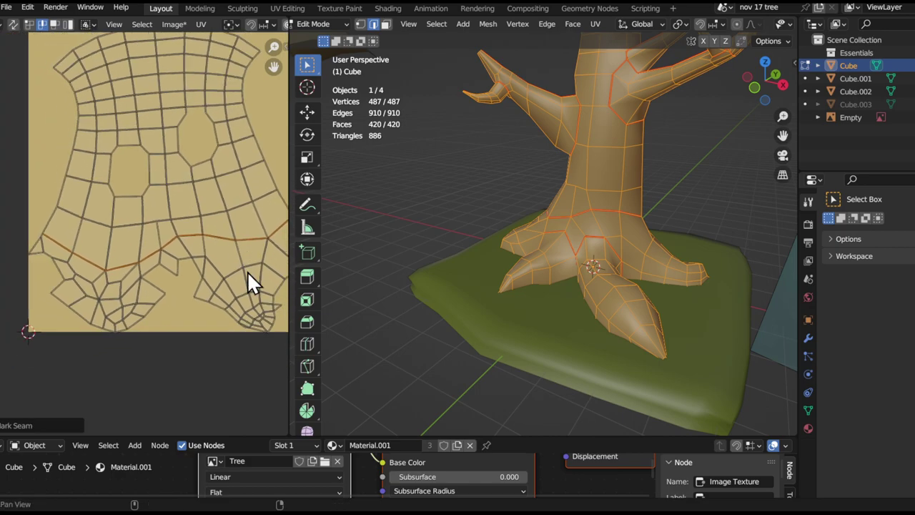
pyautogui.press('u')
pyautogui.click(588, 237)
pyautogui.hotkey('ctrl', 'z')
pyautogui.press('a')
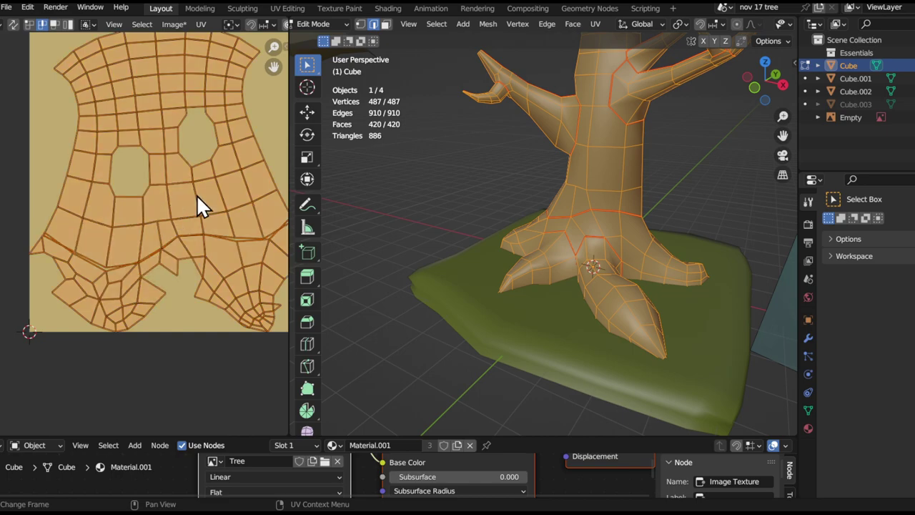
pyautogui.press('u')
pyautogui.click(202, 198)
pyautogui.scroll(-2, 139, 270)
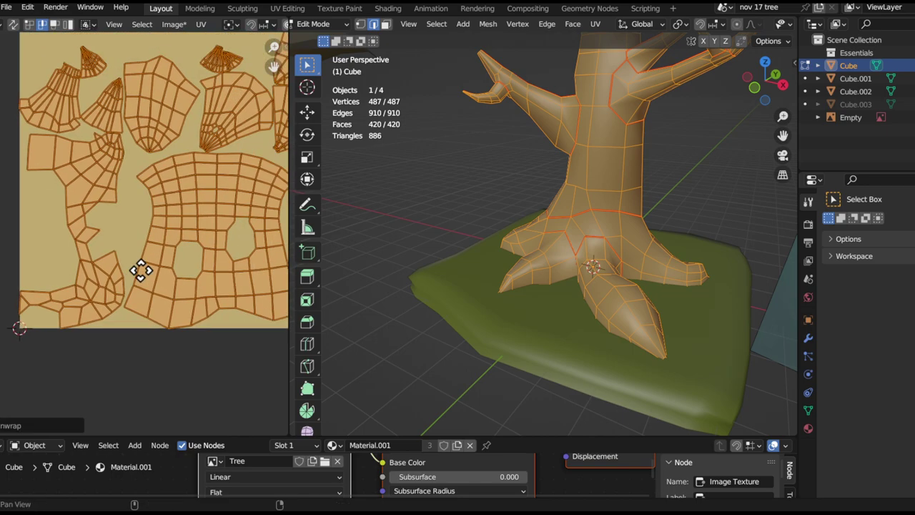
# Examine the new UV islands and compare them with the seams around the trunk, roots and branches
pyautogui.scroll(3, 114, 265)
pyautogui.scroll(-2, 201, 261)
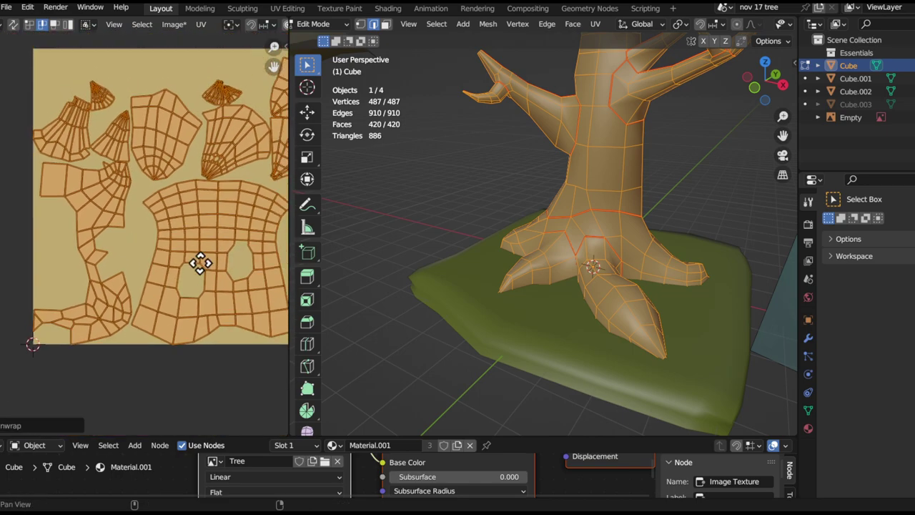
pyautogui.scroll(2, 84, 173)
pyautogui.scroll(4, 199, 173)
pyautogui.moveTo(108, 115); pyautogui.dragTo(195, 282, button='middle')
pyautogui.scroll(3, 580, 260)
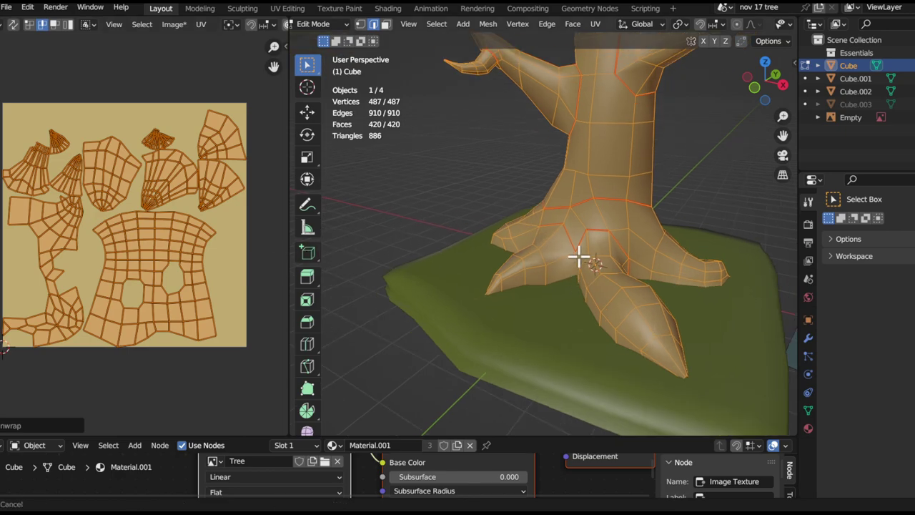
pyautogui.keyDown('ctrl'); pyautogui.moveTo(613, 230); pyautogui.dragTo(566, 336, button='middle'); pyautogui.keyUp('ctrl')
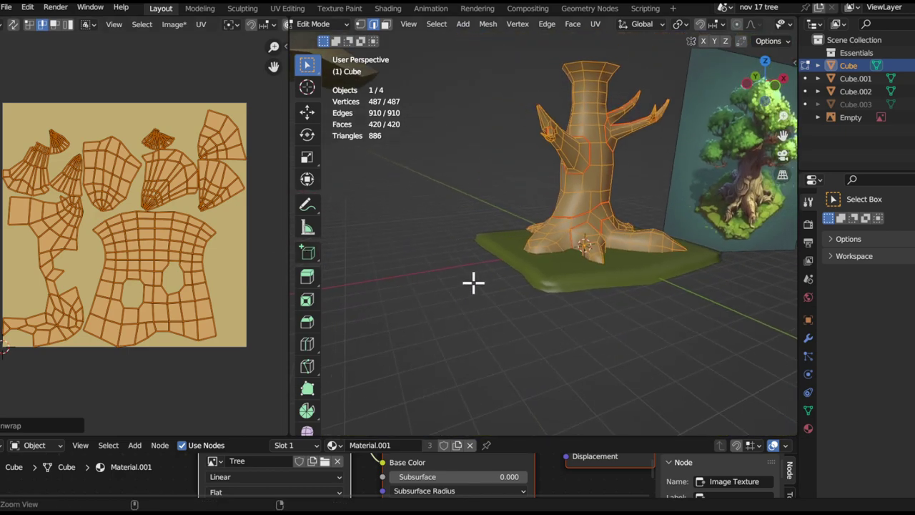
pyautogui.keyDown('ctrl'); pyautogui.moveTo(474, 283); pyautogui.dragTo(588, 166, button='middle'); pyautogui.keyUp('ctrl')
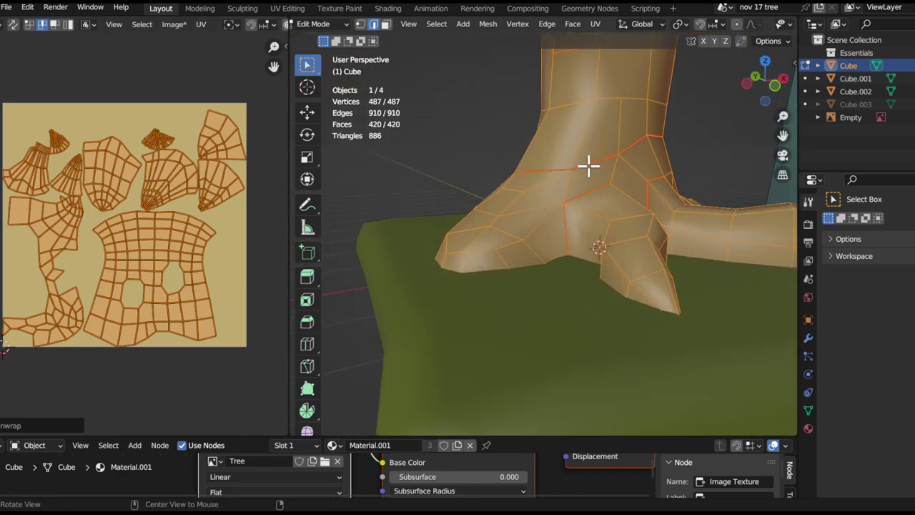
pyautogui.keyDown('alt'); pyautogui.keyDown('shift'); pyautogui.moveTo(543, 177); pyautogui.dragTo(496, 294); pyautogui.keyUp('shift'); pyautogui.keyUp('alt')
pyautogui.keyDown('alt'); pyautogui.moveTo(511, 226); pyautogui.dragTo(544, 271); pyautogui.keyUp('alt')
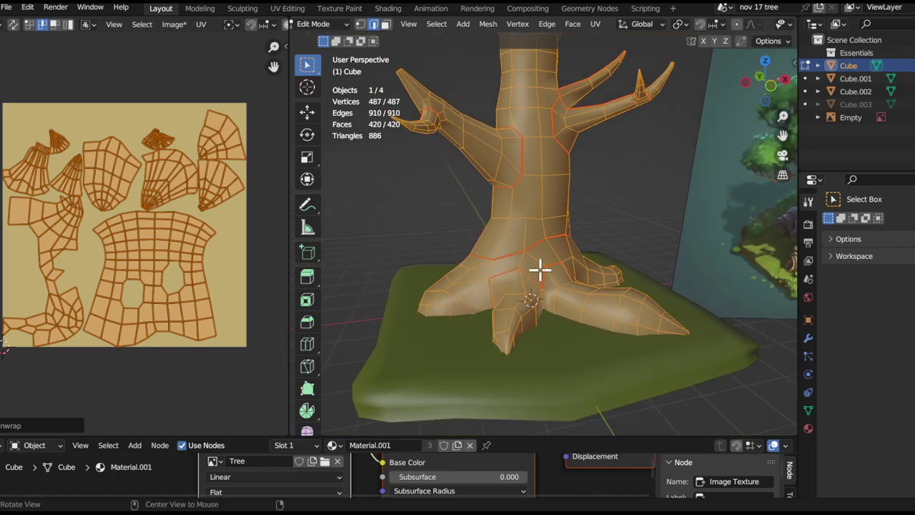
pyautogui.moveTo(419, 195)
pyautogui.mouseDown(button='middle')
pyautogui.moveTo(531, 290)
pyautogui.moveTo(547, 174)
pyautogui.moveTo(148, 272)
pyautogui.moveTo(100, 237)
pyautogui.moveTo(150, 247)
pyautogui.moveTo(169, 212)
pyautogui.moveTo(106, 226)
pyautogui.mouseUp(button='middle')
pyautogui.moveTo(193, 196); pyautogui.dragTo(98, 244, button='middle')
pyautogui.moveTo(523, 172); pyautogui.dragTo(550, 215, button='middle')
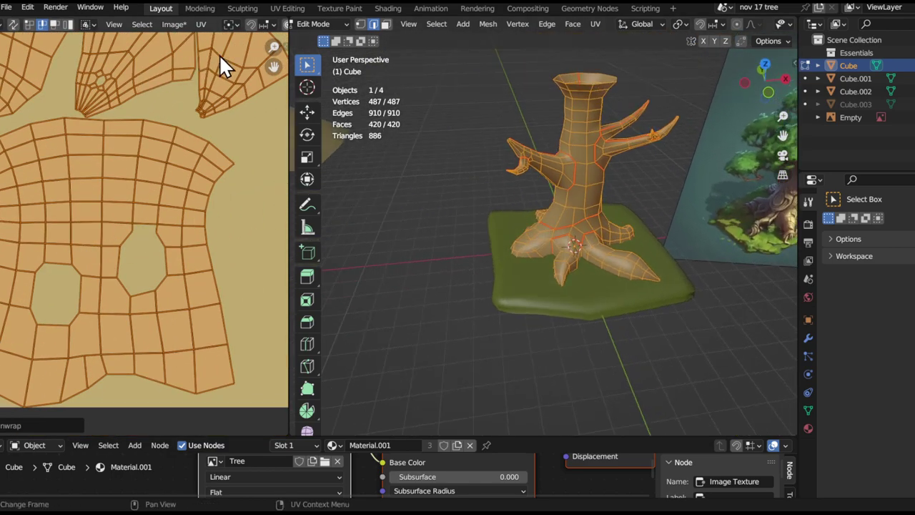
# Pack the trunk's UV islands with the exact concave shape, scaling, any rotation and a scaled margin of 0.001
pyautogui.click(200, 23)
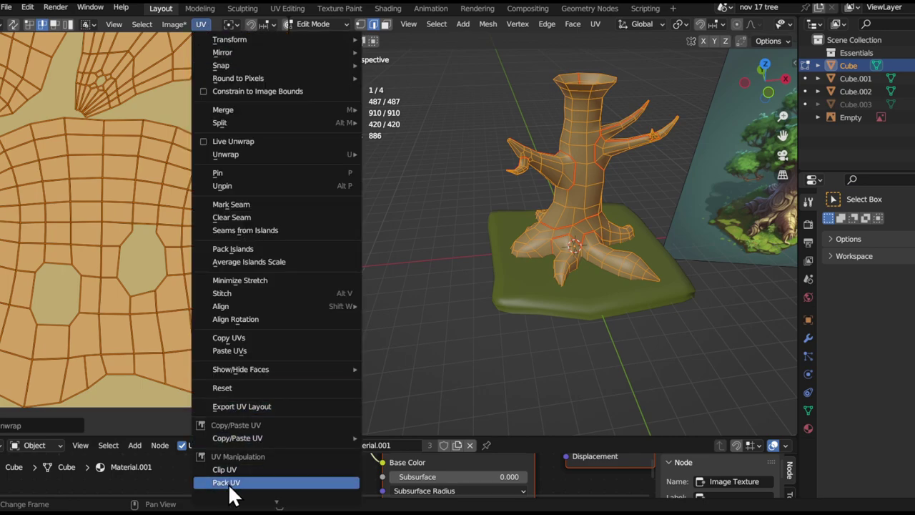
pyautogui.click(245, 251)
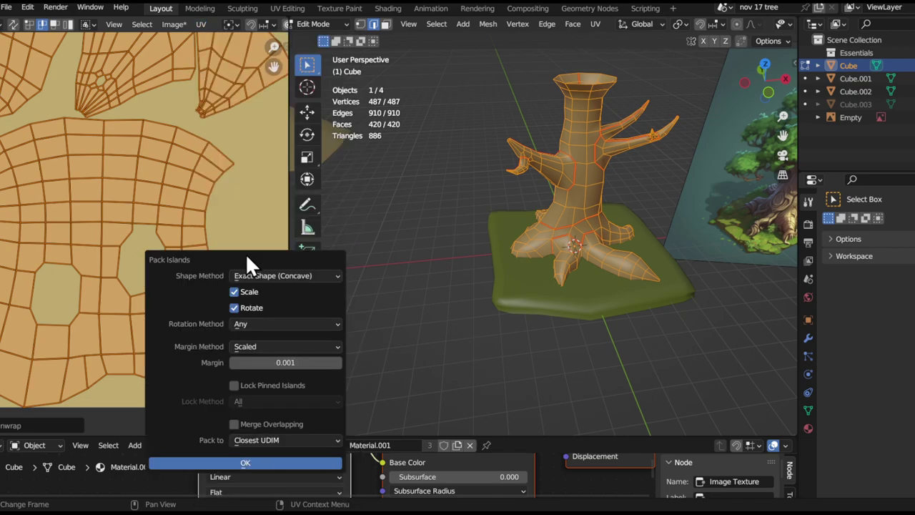
pyautogui.click(247, 464)
pyautogui.scroll(-6, 153, 228)
pyautogui.scroll(4, 152, 227)
pyautogui.scroll(-1, 152, 228)
pyautogui.moveTo(115, 284); pyautogui.dragTo(173, 302, button='middle')
pyautogui.scroll(-1, 165, 309)
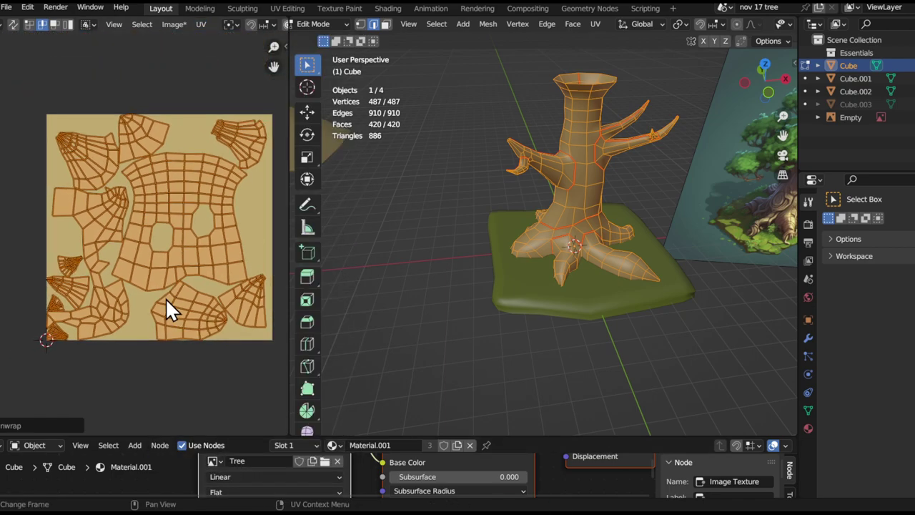
# Pack the trunk's UV islands again with a scaled margin of 0.010 and check their spacing
pyautogui.scroll(2, 181, 156)
pyautogui.press('u')
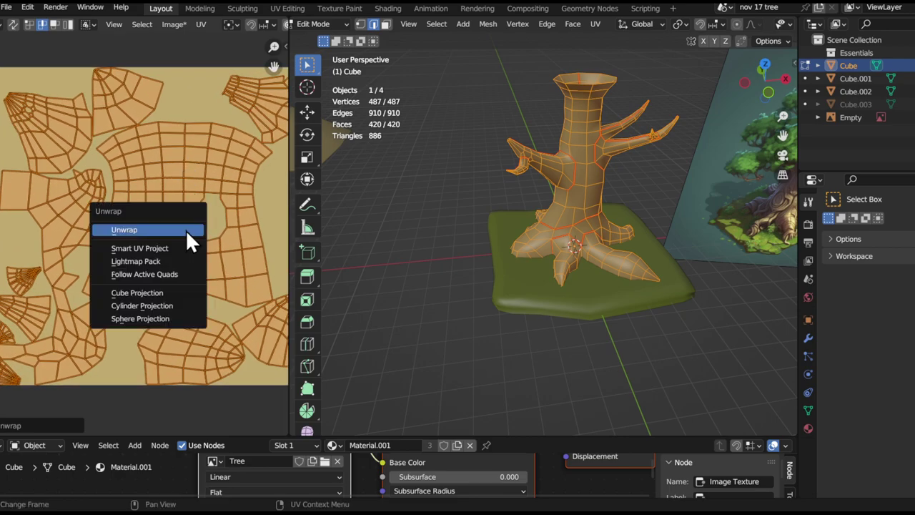
pyautogui.click(201, 24)
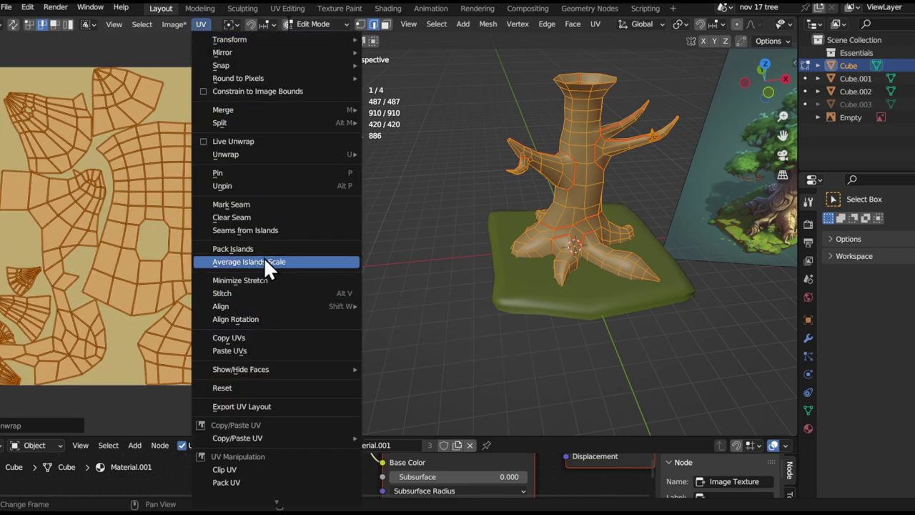
pyautogui.click(263, 245)
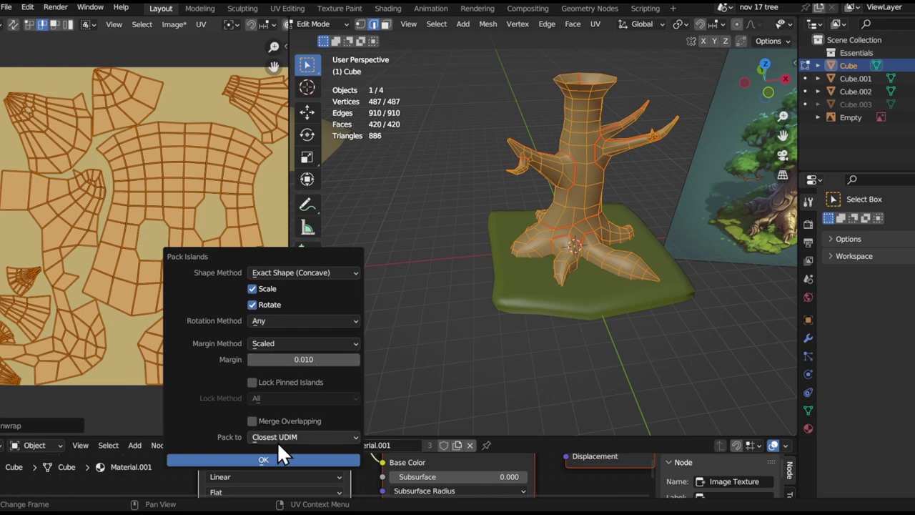
pyautogui.click(261, 460)
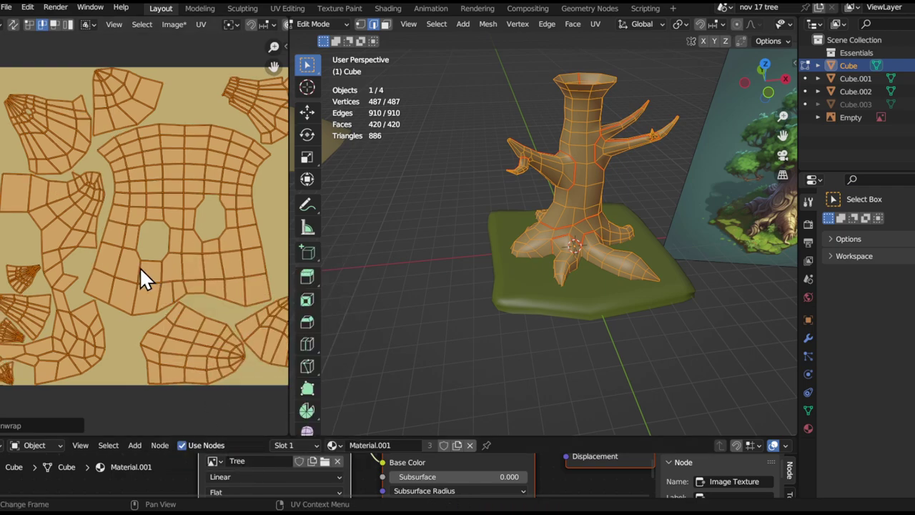
pyautogui.keyDown('ctrl'); pyautogui.keyDown('alt'); pyautogui.moveTo(59, 319); pyautogui.dragTo(7, 343); pyautogui.keyUp('alt'); pyautogui.keyUp('ctrl')
pyautogui.keyDown('alt'); pyautogui.moveTo(7, 343); pyautogui.dragTo(148, 260); pyautogui.keyUp('alt')
pyautogui.keyDown('alt'); pyautogui.moveTo(148, 259); pyautogui.dragTo(89, 258); pyautogui.keyUp('alt')
pyautogui.keyDown('ctrl'); pyautogui.keyDown('alt'); pyautogui.moveTo(90, 258); pyautogui.dragTo(128, 255); pyautogui.keyUp('alt'); pyautogui.keyUp('ctrl')
pyautogui.keyDown('alt'); pyautogui.moveTo(127, 254); pyautogui.dragTo(121, 263); pyautogui.keyUp('alt')
pyautogui.moveTo(136, 262); pyautogui.dragTo(119, 261, button='middle')
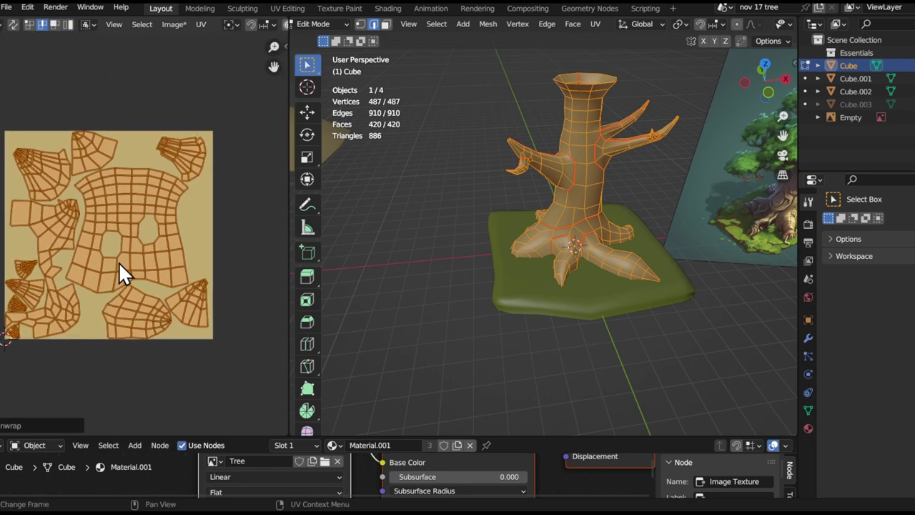
pyautogui.keyDown('ctrl'); pyautogui.keyDown('alt'); pyautogui.moveTo(503, 182); pyautogui.dragTo(548, 223); pyautogui.keyUp('alt'); pyautogui.keyUp('ctrl')
pyautogui.keyDown('alt'); pyautogui.keyDown('shift'); pyautogui.moveTo(548, 223); pyautogui.dragTo(528, 229); pyautogui.keyUp('shift'); pyautogui.keyUp('alt')
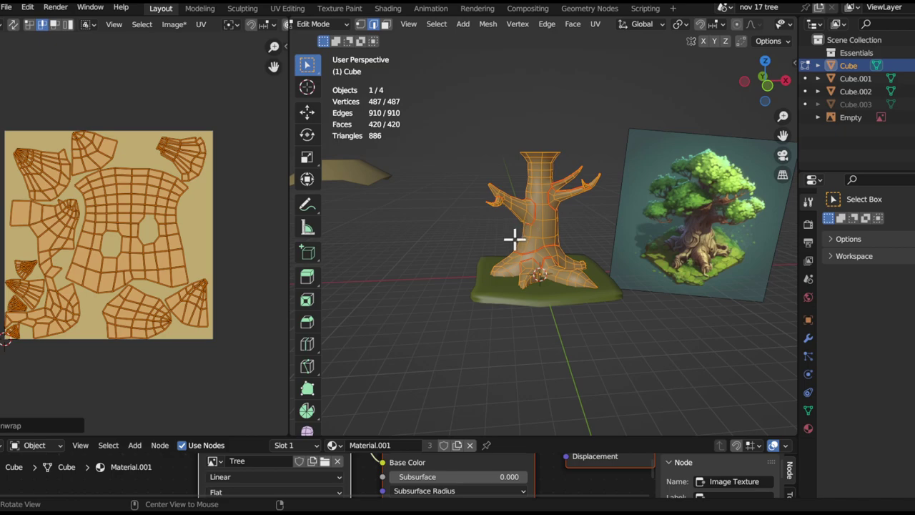
pyautogui.click(21, 425)
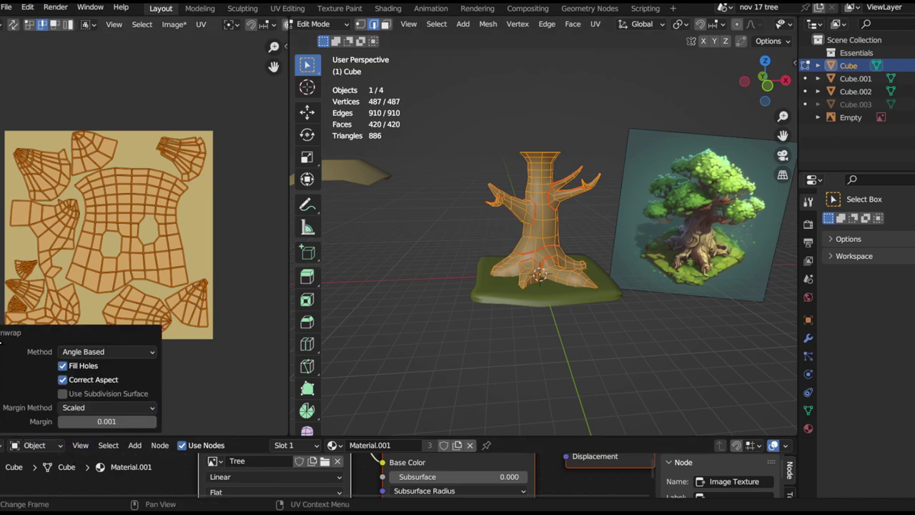
pyautogui.click(2, 335)
# Enlarge the node editor, duplicate the Tree image texture node and unlink the image from the copy
pyautogui.moveTo(475, 435); pyautogui.dragTo(481, 303)
pyautogui.moveTo(347, 379); pyautogui.dragTo(488, 370, button='middle')
pyautogui.click(375, 365)
pyautogui.hotkey('shift', 'd')
pyautogui.click(244, 373)
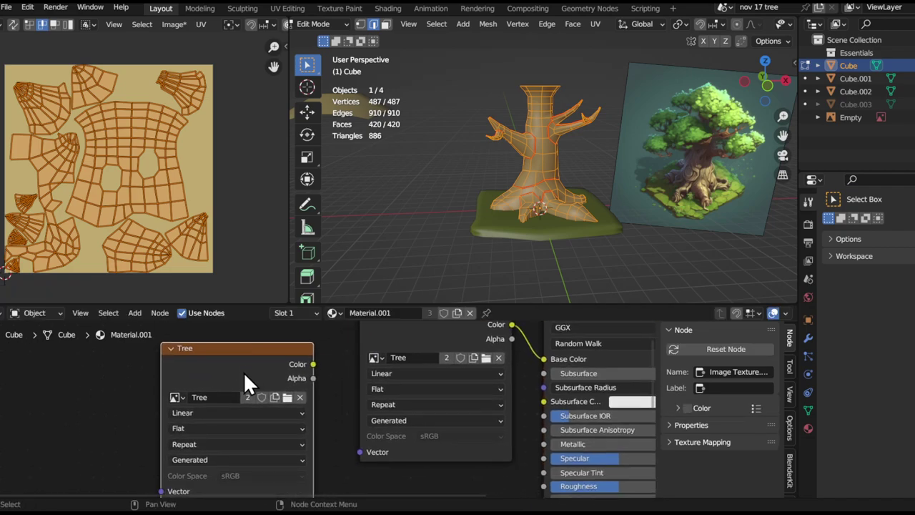
pyautogui.click(175, 398)
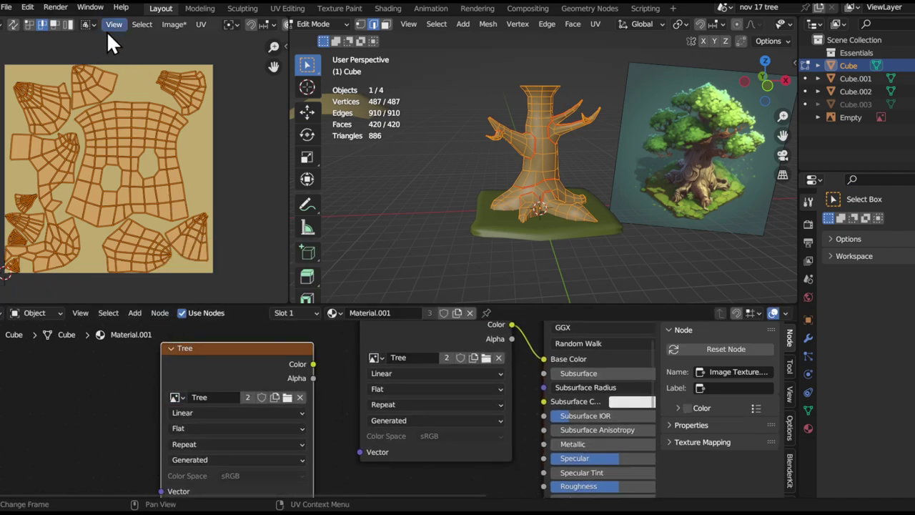
pyautogui.scroll(-5, 210, 26)
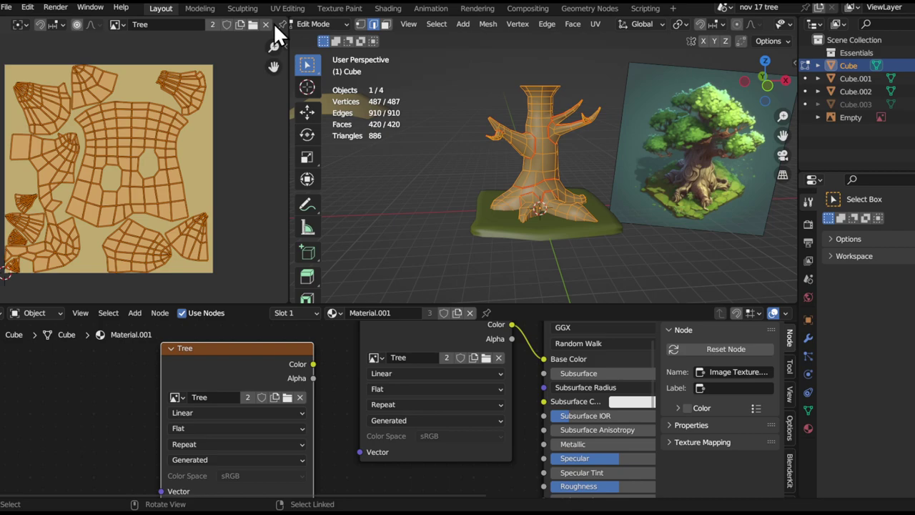
pyautogui.click(300, 397)
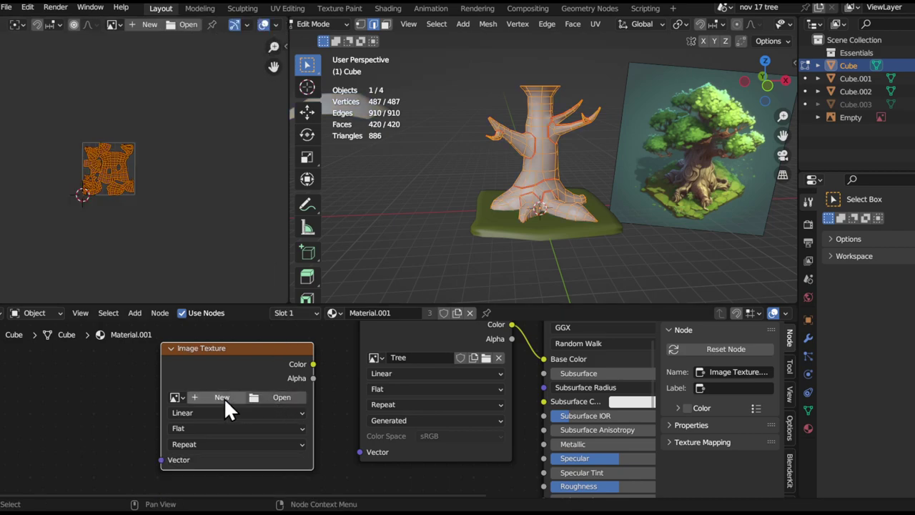
# Create a new 1024 × 1024 px image named Grid in the duplicated texture node, using the UV Grid generated type
pyautogui.click(223, 397)
pyautogui.click(257, 453)
pyautogui.click(266, 437)
pyautogui.click(270, 449)
pyautogui.click(260, 424)
pyautogui.click(252, 382)
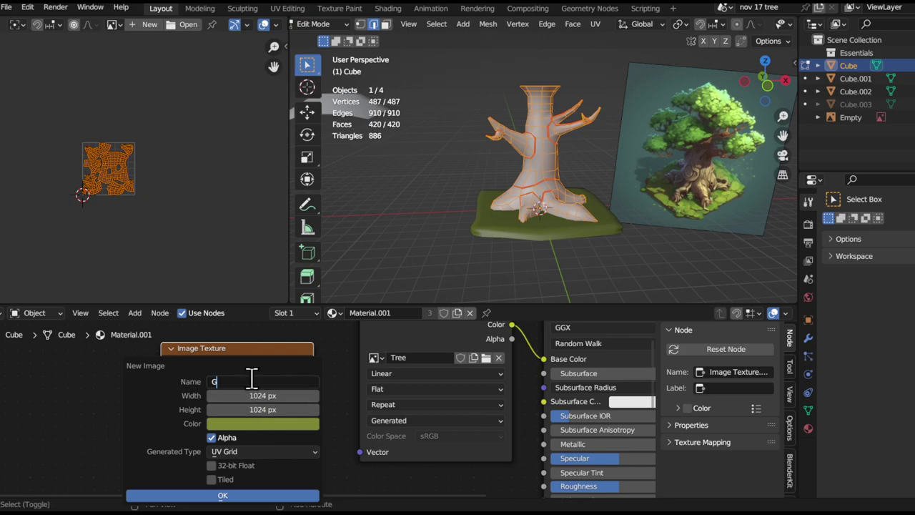
pyautogui.write('Grid')
pyautogui.press('Return')
pyautogui.press('Return')
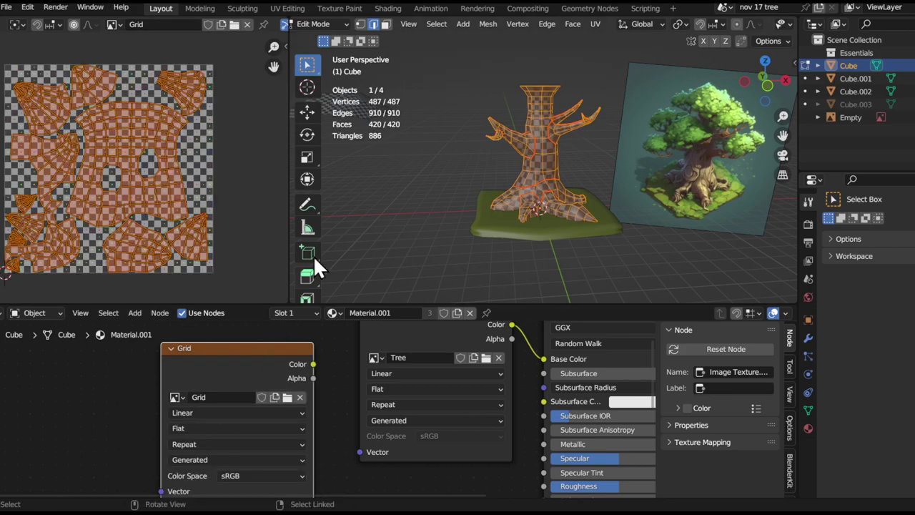
# Examine the grid texture over the trunk, roots and branches for stretching, with the viewport overlays hidden
pyautogui.scroll(5, 526, 163)
pyautogui.press('Tab')
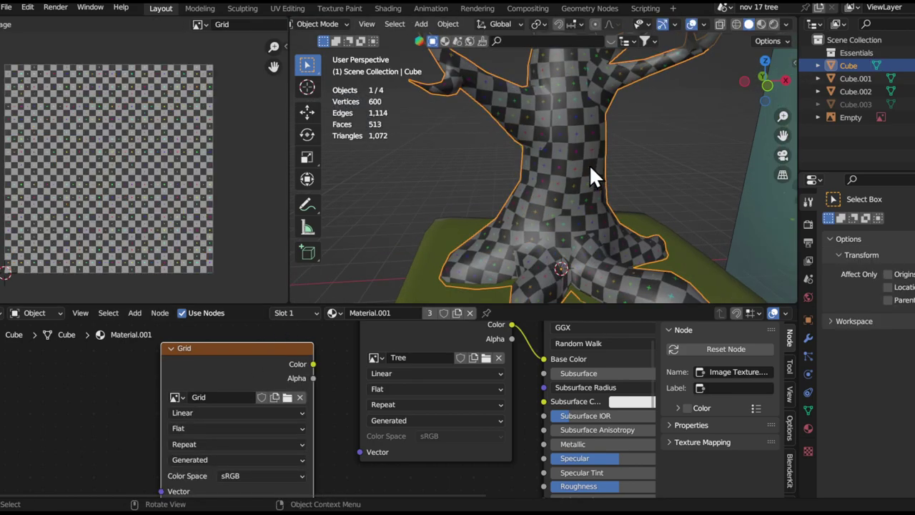
pyautogui.press('Tab')
pyautogui.hotkey('alt', 'shift', 'z')
pyautogui.moveTo(590, 164); pyautogui.dragTo(787, 159, button='middle')
pyautogui.scroll(-4, 562, 158)
pyautogui.moveTo(561, 158); pyautogui.dragTo(544, 205, button='middle')
pyautogui.scroll(2, 572, 157)
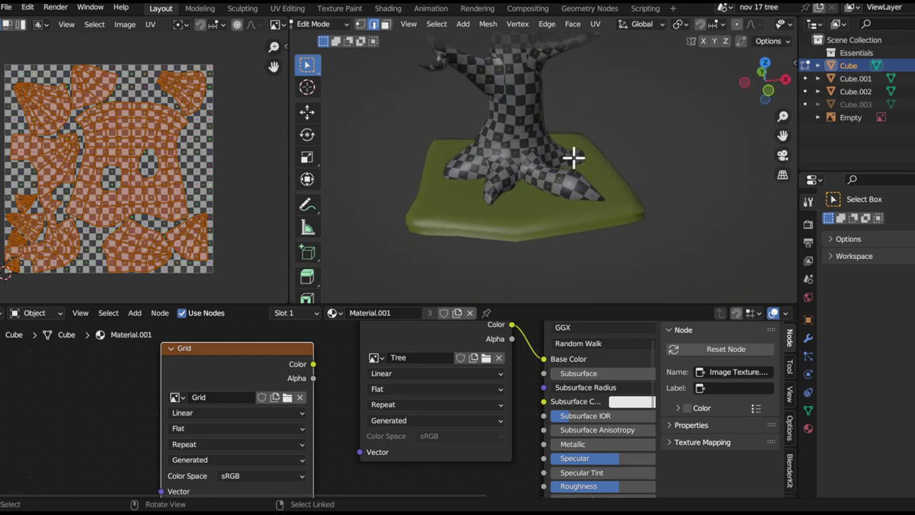
pyautogui.moveTo(506, 124); pyautogui.dragTo(600, 163, button='middle')
# Select the trunk together with the separate Cube.002 piece beside it and unwrap both meshes in one UV layout
pyautogui.hotkey('ctrl', 'Tab')
pyautogui.click(469, 166)
pyautogui.moveTo(469, 166); pyautogui.dragTo(545, 182, button='middle')
pyautogui.keyDown('shift'); pyautogui.click(402, 150); pyautogui.keyUp('shift')
pyautogui.press('Tab')
pyautogui.press('u')
pyautogui.click(493, 38)
pyautogui.scroll(2, 135, 126)
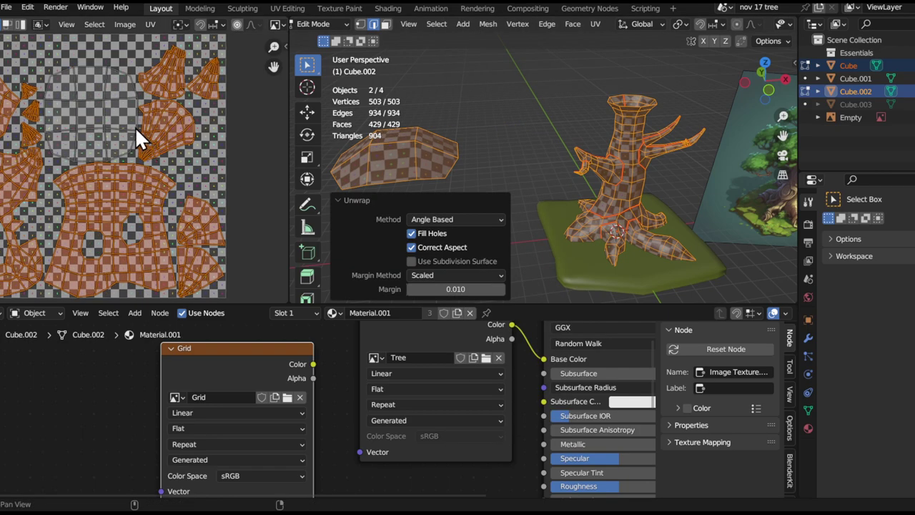
# Select all linked geometry of the separate Cube.002 piece and scale it down
pyautogui.moveTo(135, 126); pyautogui.dragTo(160, 147, button='middle')
pyautogui.press('a')
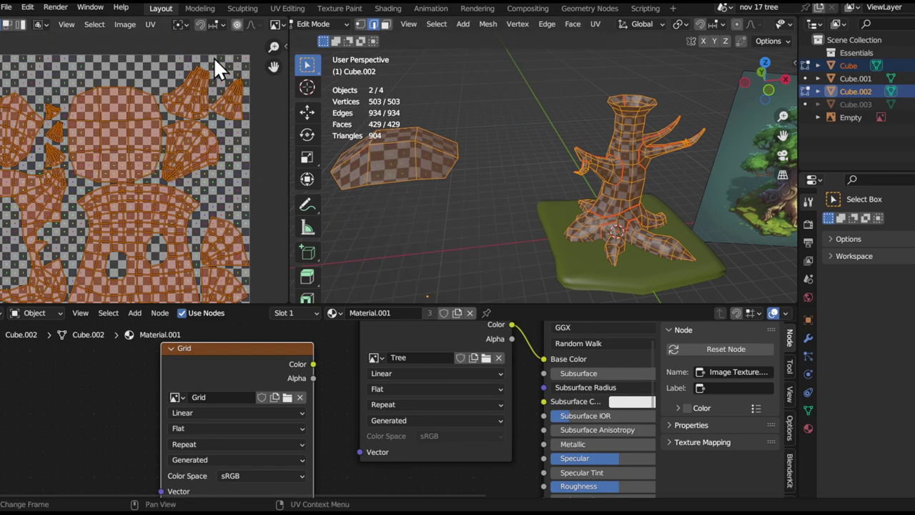
pyautogui.click(127, 25)
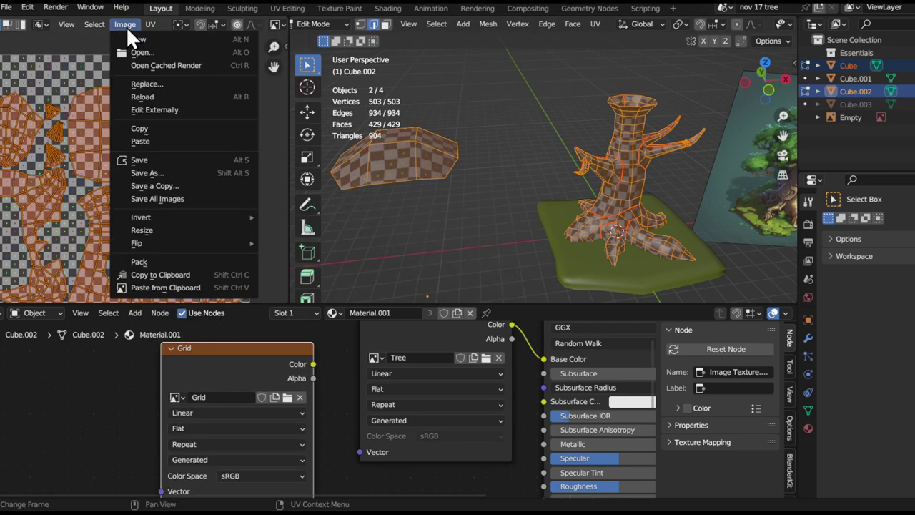
pyautogui.click(406, 139)
pyautogui.press('l')
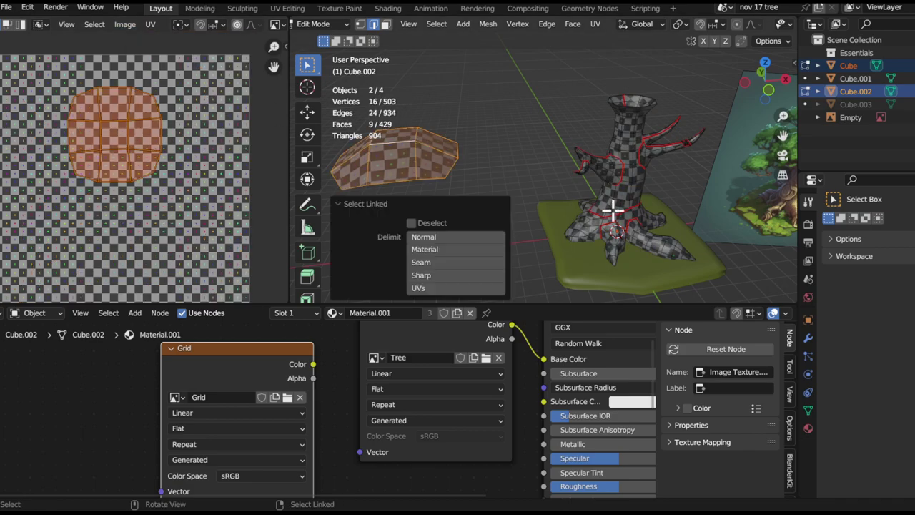
pyautogui.press('s')
pyautogui.click(516, 188)
# Select all geometry of the trunk and the scaled Cube.002 piece and unwrap them together again
pyautogui.press('a')
pyautogui.press('u')
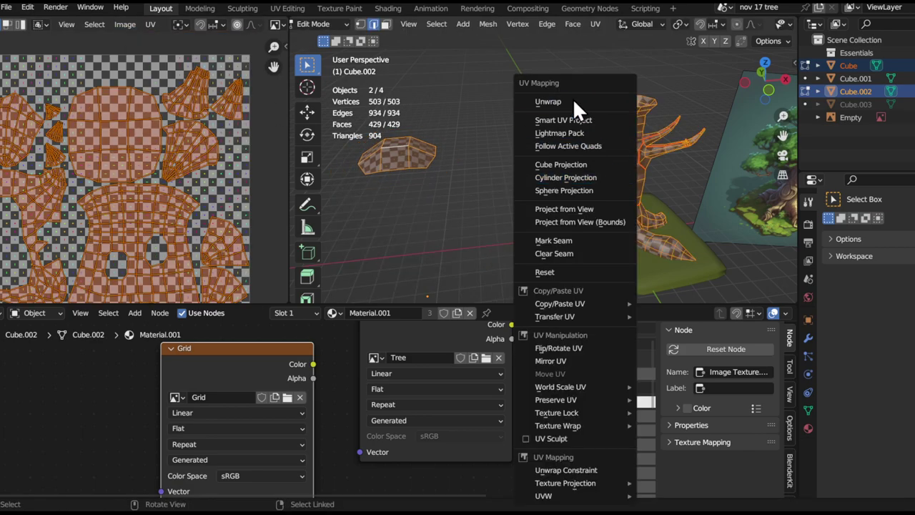
pyautogui.click(572, 101)
pyautogui.scroll(-4, 179, 121)
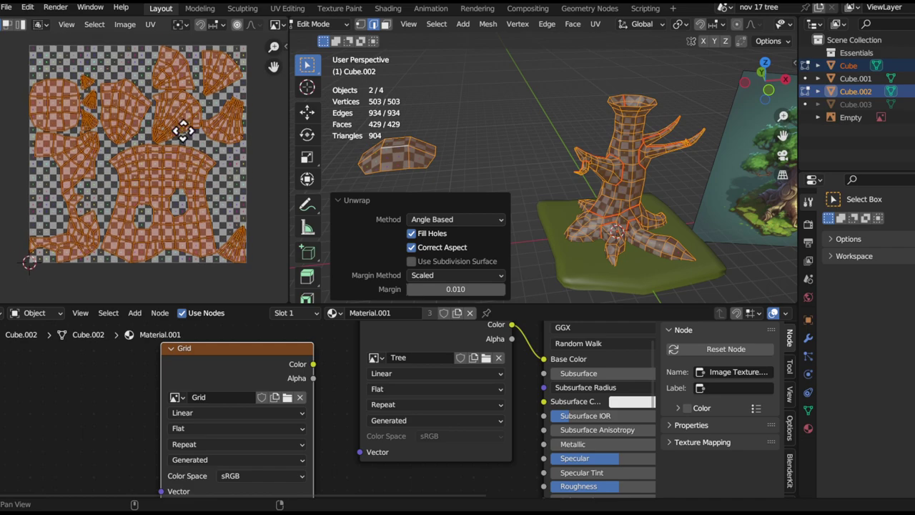
# Examine the unwrapped tree's UV layout and the checker pattern on the trunk, finishing in Object Mode
pyautogui.scroll(5, 633, 204)
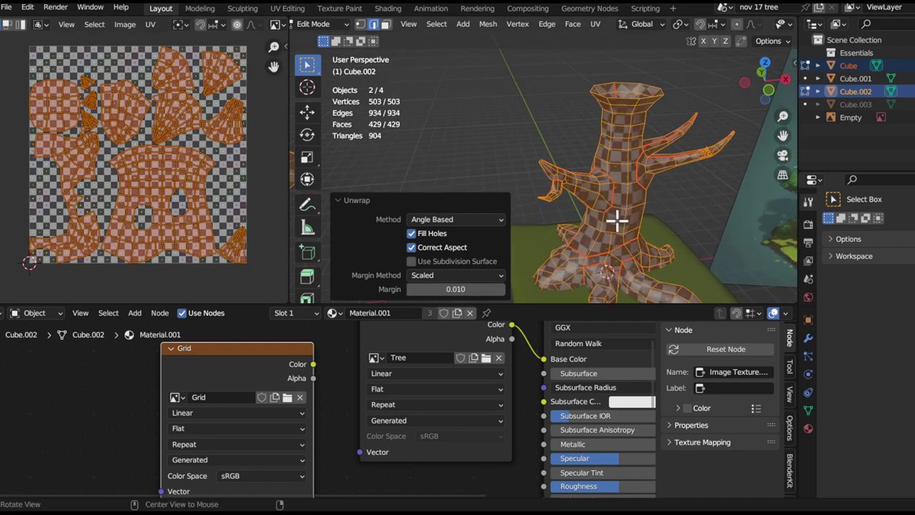
pyautogui.scroll(3, 159, 177)
pyautogui.moveTo(164, 153); pyautogui.dragTo(173, 126, button='middle')
pyautogui.keyDown('ctrl'); pyautogui.moveTo(594, 178); pyautogui.dragTo(462, 153, button='middle'); pyautogui.keyUp('ctrl')
pyautogui.press('Tab')
pyautogui.scroll(-5, 561, 215)
pyautogui.moveTo(561, 214); pyautogui.dragTo(508, 169, button='middle')
pyautogui.scroll(3, 474, 218)
pyautogui.scroll(-3, 505, 166)
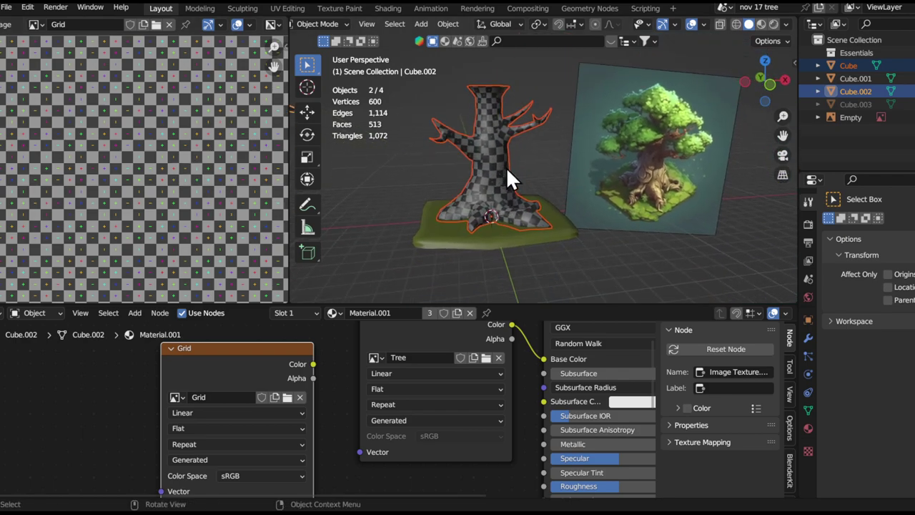
# Open the ground slab's mesh under the tree in Edit Mode
pyautogui.click(484, 242)
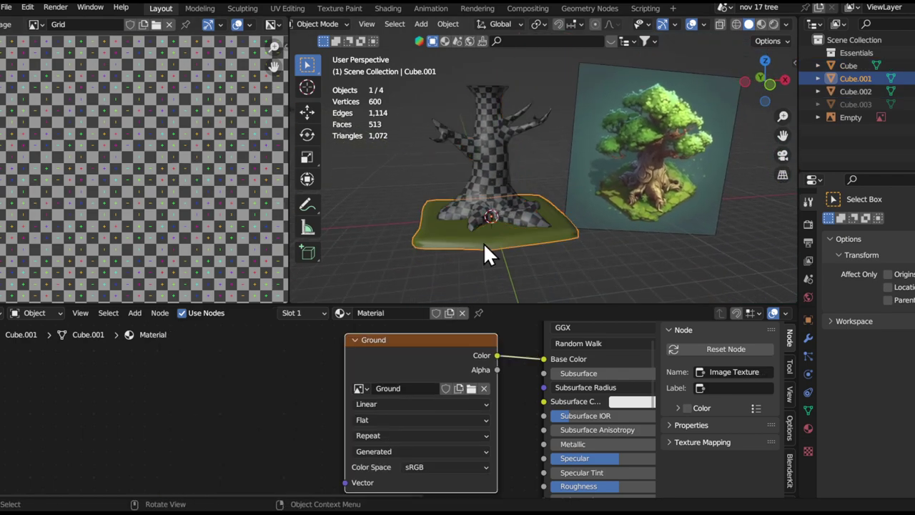
pyautogui.keyDown('shift'); pyautogui.moveTo(490, 222); pyautogui.dragTo(529, 159, button='middle'); pyautogui.keyUp('shift')
pyautogui.scroll(2, 529, 159)
pyautogui.press('Tab')
pyautogui.moveTo(607, 139); pyautogui.dragTo(672, 192, button='middle')
# Mark the complete edge loop around the ground slab's upper rim as a seam
pyautogui.doubleClick(560, 203)
pyautogui.moveTo(572, 203); pyautogui.dragTo(607, 197, button='middle')
pyautogui.keyDown('shift'); pyautogui.click(541, 188); pyautogui.keyUp('shift')
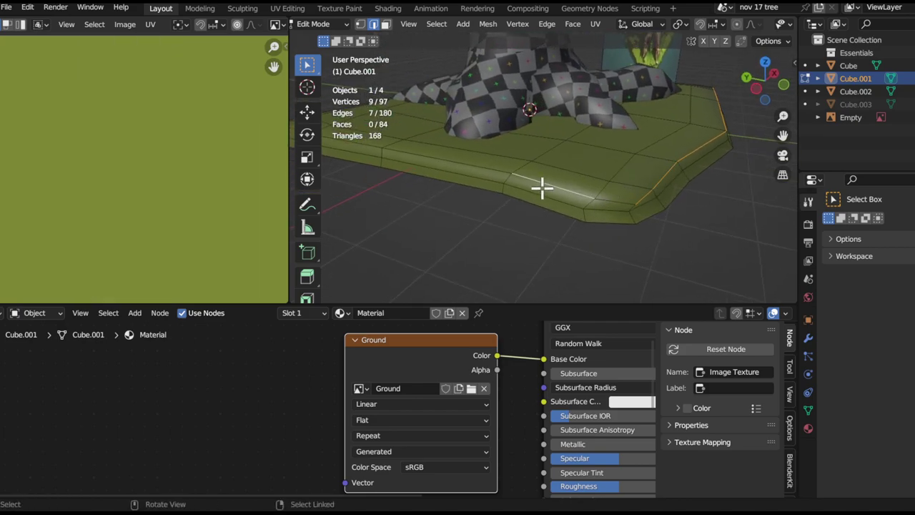
pyautogui.keyDown('shift'); pyautogui.doubleClick(552, 186); pyautogui.keyUp('shift')
pyautogui.moveTo(552, 186)
pyautogui.keyDown('alt'); pyautogui.mouseDown()
pyautogui.moveTo(564, 210)
pyautogui.moveTo(539, 188)
pyautogui.mouseUp(); pyautogui.keyUp('alt')
pyautogui.keyDown('shift'); pyautogui.doubleClick(597, 186); pyautogui.keyUp('shift')
pyautogui.moveTo(597, 186); pyautogui.dragTo(551, 198, button='middle')
pyautogui.hotkey('ctrl', 'e')
pyautogui.click(531, 241)
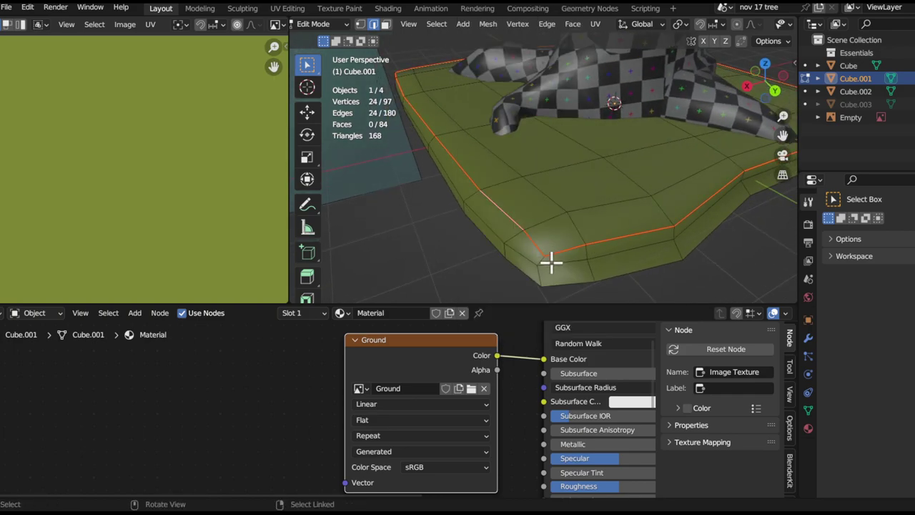
# Mark the short vertical edges at the ground's near corner as a seam and unwrap the whole mesh
pyautogui.click(592, 268)
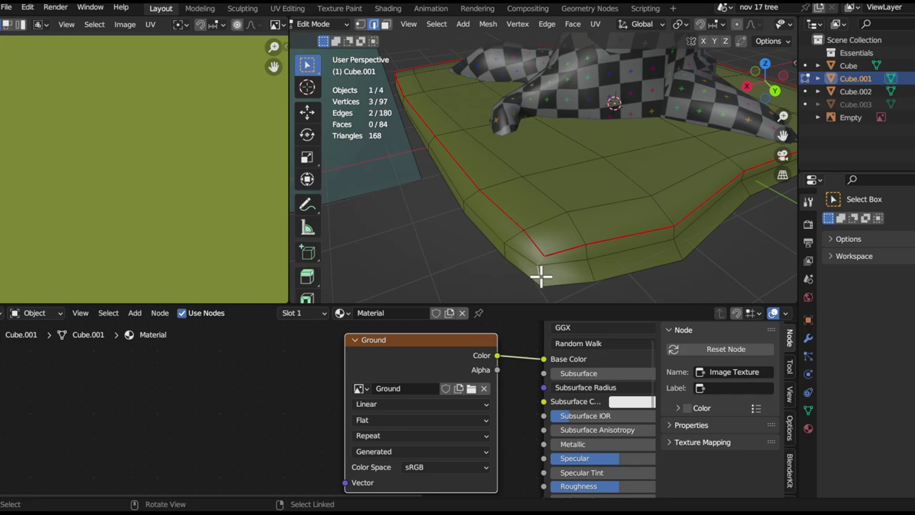
pyautogui.hotkey('ctrl', 'e')
pyautogui.click(624, 260)
pyautogui.press('a')
pyautogui.press('u')
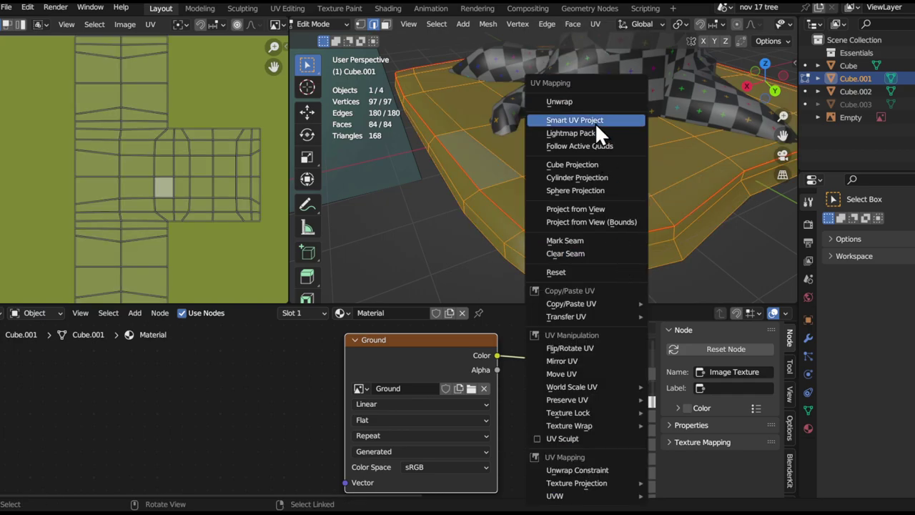
pyautogui.click(588, 104)
pyautogui.keyDown('ctrl'); pyautogui.moveTo(147, 175); pyautogui.dragTo(148, 289, button='middle'); pyautogui.keyUp('ctrl')
pyautogui.moveTo(148, 208); pyautogui.dragTo(165, 262, button='middle')
pyautogui.keyDown('ctrl'); pyautogui.moveTo(165, 262); pyautogui.dragTo(169, 111, button='middle'); pyautogui.keyUp('ctrl')
pyautogui.keyDown('ctrl'); pyautogui.moveTo(125, 208); pyautogui.dragTo(131, 22, button='middle'); pyautogui.keyUp('ctrl')
pyautogui.moveTo(176, 257); pyautogui.dragTo(145, 196, button='middle')
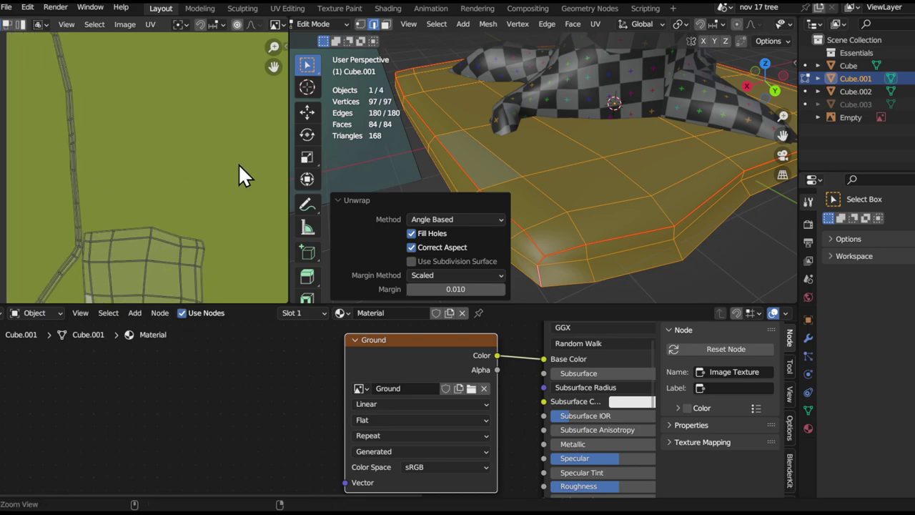
# Scale the ground's large top-surface UV island and move it away from the narrow rim strip
pyautogui.keyDown('ctrl'); pyautogui.moveTo(238, 164); pyautogui.dragTo(200, 213, button='middle'); pyautogui.keyUp('ctrl')
pyautogui.moveTo(201, 213); pyautogui.dragTo(176, 172, button='middle')
pyautogui.click(185, 209)
pyautogui.press('a')
pyautogui.moveTo(188, 209); pyautogui.dragTo(132, 217, button='middle')
pyautogui.press('4')
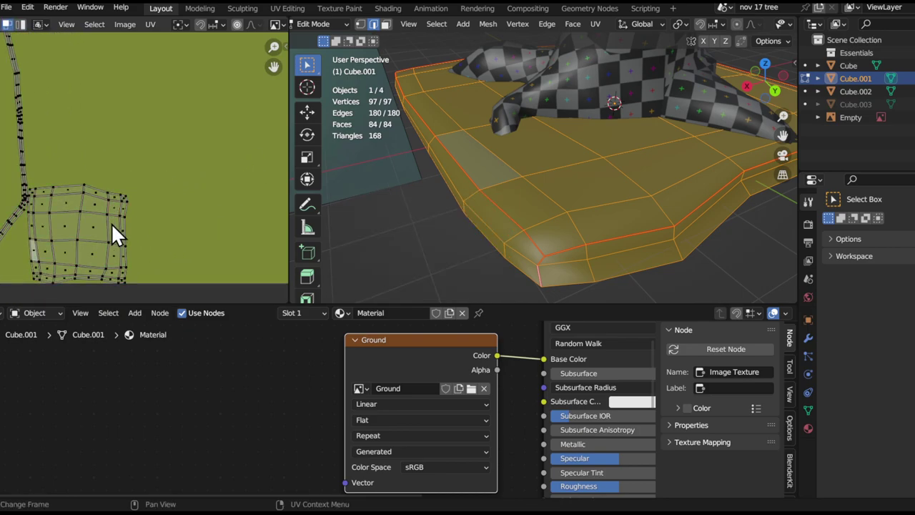
pyautogui.click(110, 223)
pyautogui.press('l')
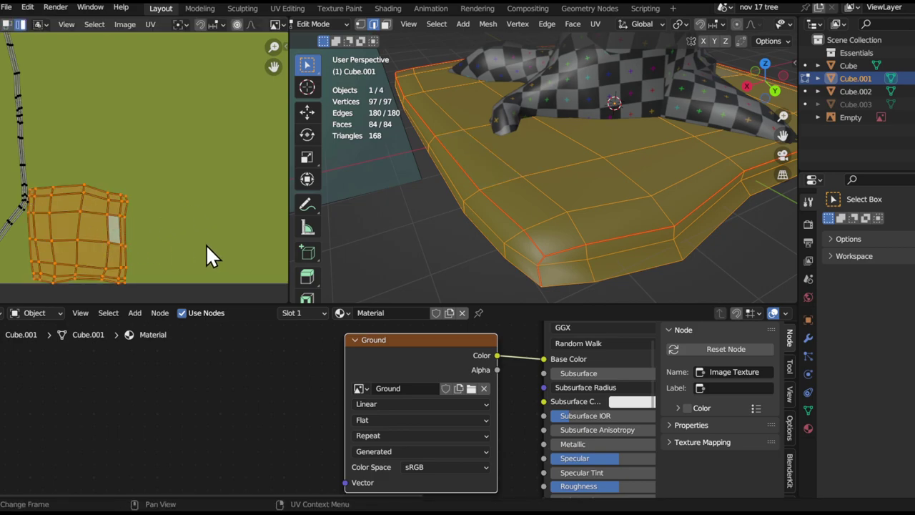
pyautogui.press('s')
pyautogui.click(95, 247)
pyautogui.press('g')
pyautogui.click(249, 123)
# Readjust the position and size of the top-surface UV island beside the rim strip
pyautogui.moveTo(249, 123); pyautogui.dragTo(199, 176, button='middle')
pyautogui.keyDown('ctrl'); pyautogui.moveTo(199, 177); pyautogui.dragTo(170, 235, button='middle'); pyautogui.keyUp('ctrl')
pyautogui.press('g')
pyautogui.click(226, 194)
pyautogui.press('s')
pyautogui.click(256, 204)
pyautogui.press('g')
pyautogui.click(224, 203)
# Mark seams across the long rim strip in the UV layout to split it into shorter pieces
pyautogui.keyDown('ctrl'); pyautogui.moveTo(27, 204); pyautogui.dragTo(131, 136, button='middle'); pyautogui.keyUp('ctrl')
pyautogui.keyDown('ctrl'); pyautogui.moveTo(131, 136); pyautogui.dragTo(136, 182, button='middle'); pyautogui.keyUp('ctrl')
pyautogui.click(121, 155)
pyautogui.scroll(2, 125, 186)
pyautogui.rightClick(125, 190)
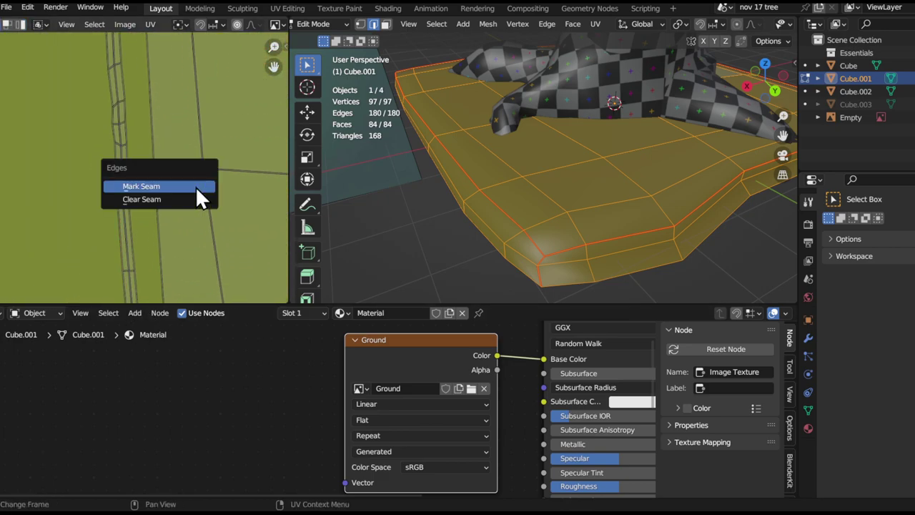
pyautogui.click(195, 186)
pyautogui.moveTo(190, 179); pyautogui.dragTo(131, 168, button='middle')
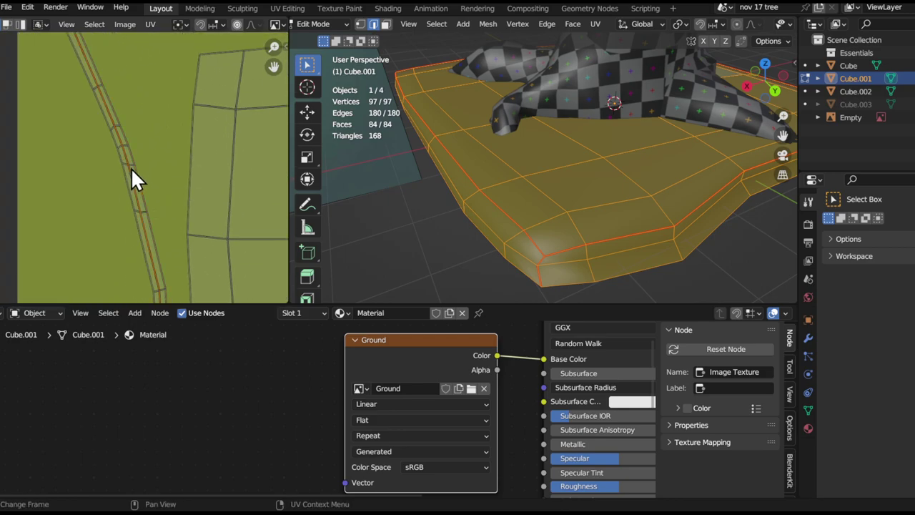
pyautogui.hotkey('ctrl', 'e')
pyautogui.click(130, 165)
# Unwrap all of the ground's UVs again using the seams marked on the rim strip
pyautogui.scroll(-6, 139, 143)
pyautogui.press('a')
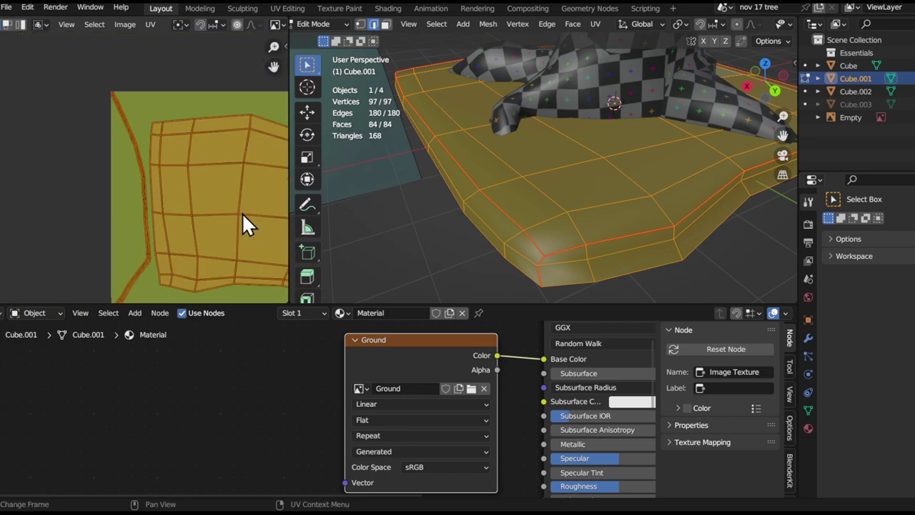
pyautogui.moveTo(242, 213); pyautogui.dragTo(164, 199, button='middle')
pyautogui.press('u')
pyautogui.click(175, 198)
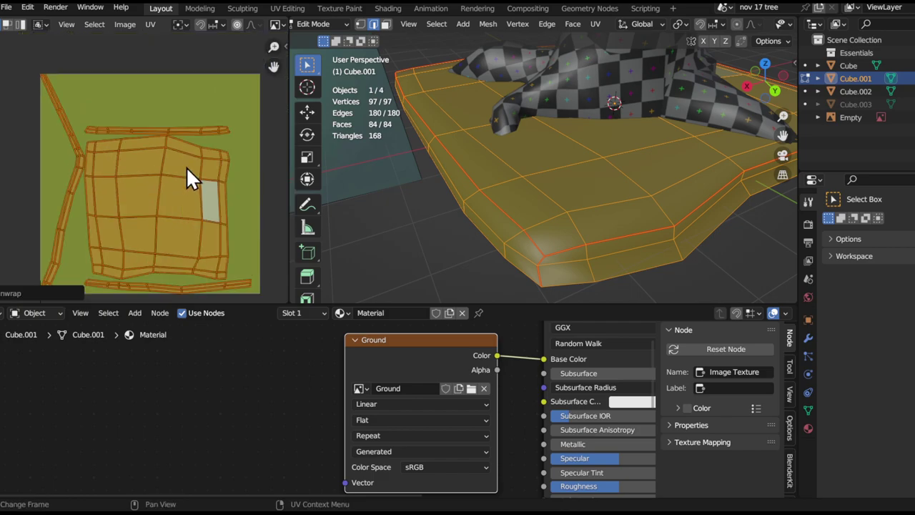
# Check the split rim strips against the ground mesh and undo the last unwrap
pyautogui.scroll(-2, 186, 206)
pyautogui.scroll(1, 144, 116)
pyautogui.moveTo(143, 117); pyautogui.dragTo(185, 145, button='middle')
pyautogui.scroll(2, 172, 92)
pyautogui.scroll(-4, 570, 206)
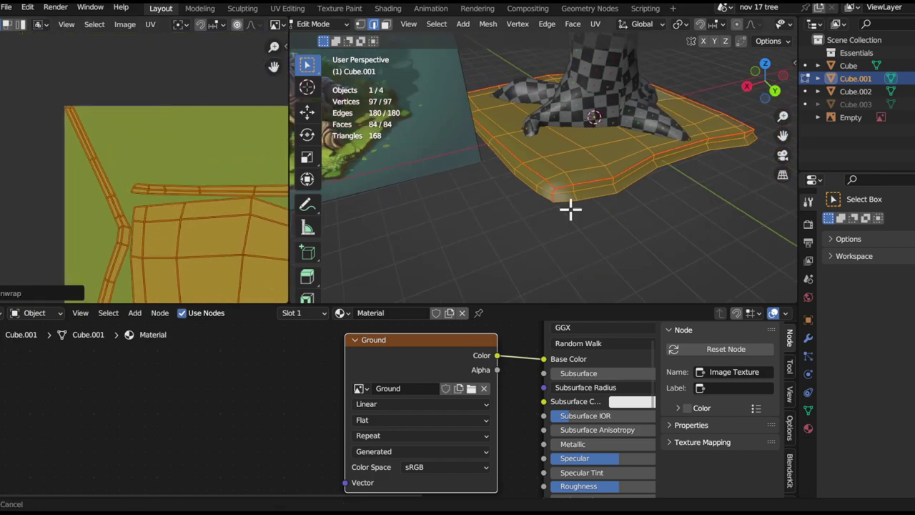
pyautogui.moveTo(570, 208); pyautogui.dragTo(562, 189, button='middle')
pyautogui.scroll(6, 545, 182)
pyautogui.hotkey('ctrl', 'z')
pyautogui.hotkey('ctrl', 'z')
# Mark the short vertical edges below the rim seam as seams at two more corners of the ground
pyautogui.keyDown('shift'); pyautogui.moveTo(621, 129); pyautogui.dragTo(552, 127, button='middle'); pyautogui.keyUp('shift')
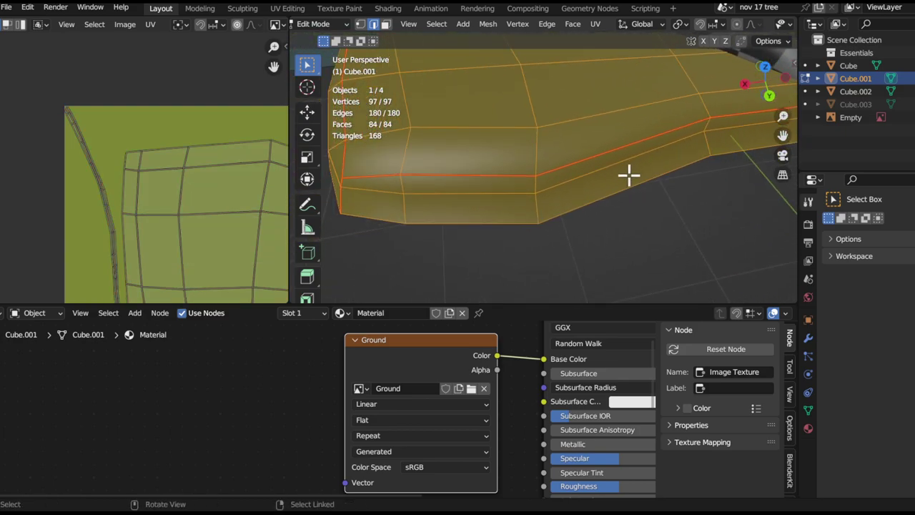
pyautogui.keyDown('shift'); pyautogui.moveTo(629, 176); pyautogui.dragTo(583, 221, button='middle'); pyautogui.keyUp('shift')
pyautogui.keyDown('ctrl'); pyautogui.moveTo(583, 220); pyautogui.dragTo(588, 200, button='middle'); pyautogui.keyUp('ctrl')
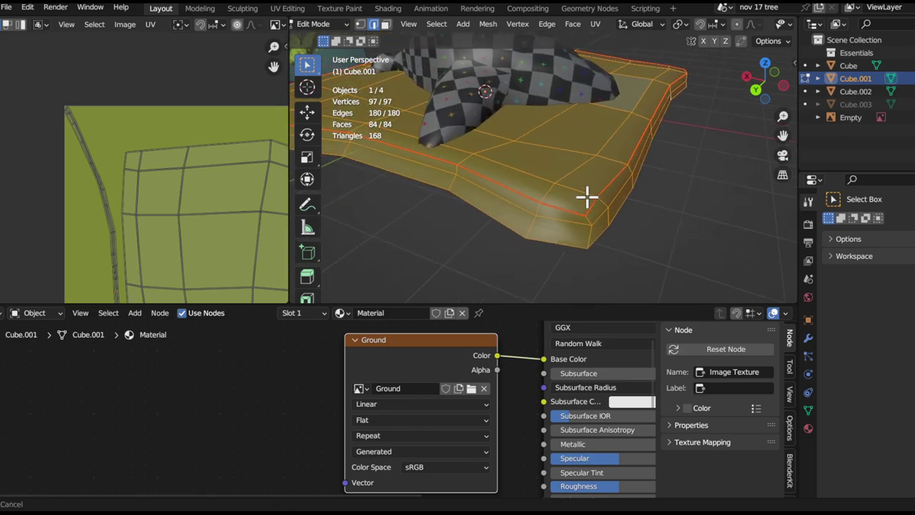
pyautogui.click(591, 227)
pyautogui.hotkey('ctrl', 'e')
pyautogui.click(592, 238)
pyautogui.moveTo(592, 238); pyautogui.dragTo(672, 152, button='middle')
pyautogui.keyDown('ctrl'); pyautogui.moveTo(539, 231); pyautogui.dragTo(560, 219, button='middle'); pyautogui.keyUp('ctrl')
pyautogui.hotkey('ctrl', 'e')
pyautogui.click(562, 224)
# Mark the vertical edges at the ground's remaining corner as seams, from the rim down to the underside
pyautogui.click(622, 156)
pyautogui.hotkey('ctrl', 'e')
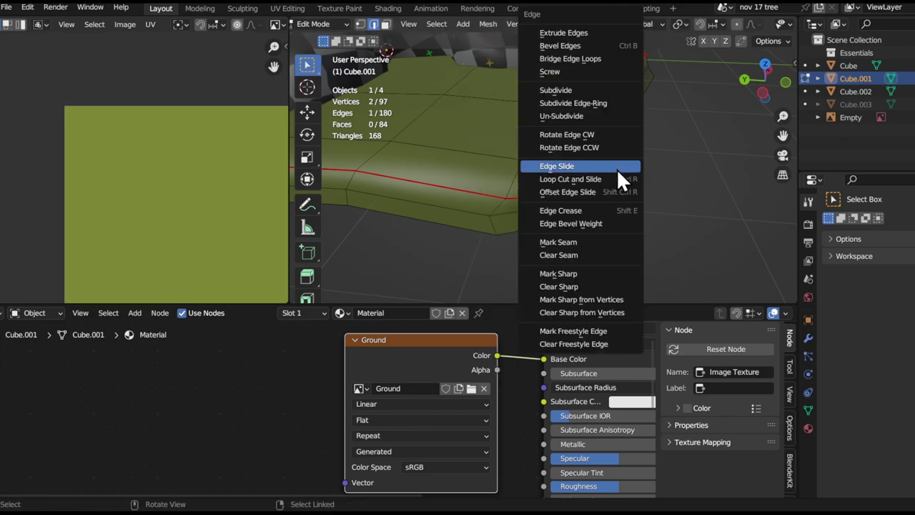
pyautogui.moveTo(559, 201)
pyautogui.keyDown('ctrl'); pyautogui.mouseDown(button='middle')
pyautogui.moveTo(576, 168)
pyautogui.moveTo(482, 143)
pyautogui.moveTo(627, 180)
pyautogui.moveTo(592, 164)
pyautogui.moveTo(687, 107)
pyautogui.moveTo(577, 112)
pyautogui.moveTo(607, 169)
pyautogui.moveTo(593, 136)
pyautogui.moveTo(572, 193)
pyautogui.mouseUp(button='middle'); pyautogui.keyUp('ctrl')
pyautogui.hotkey('ctrl', 'e')
pyautogui.press('Escape')
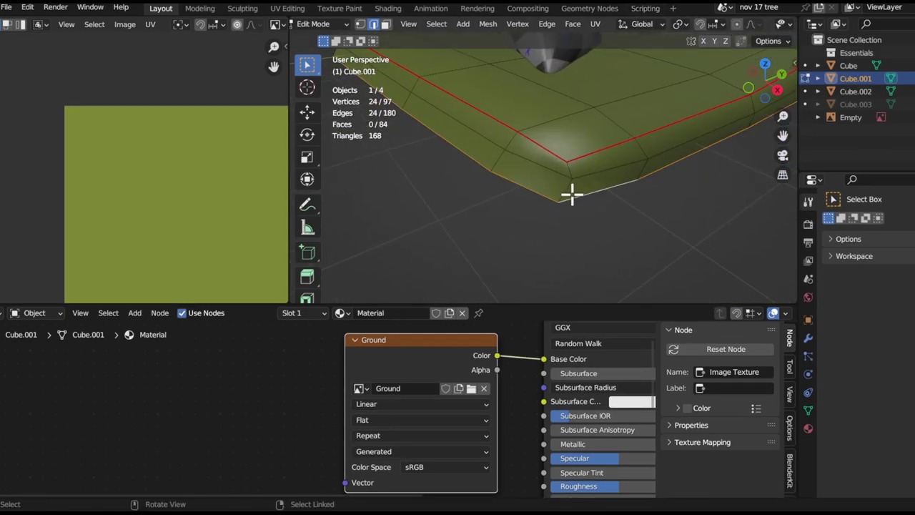
pyautogui.hotkey('ctrl', 'e')
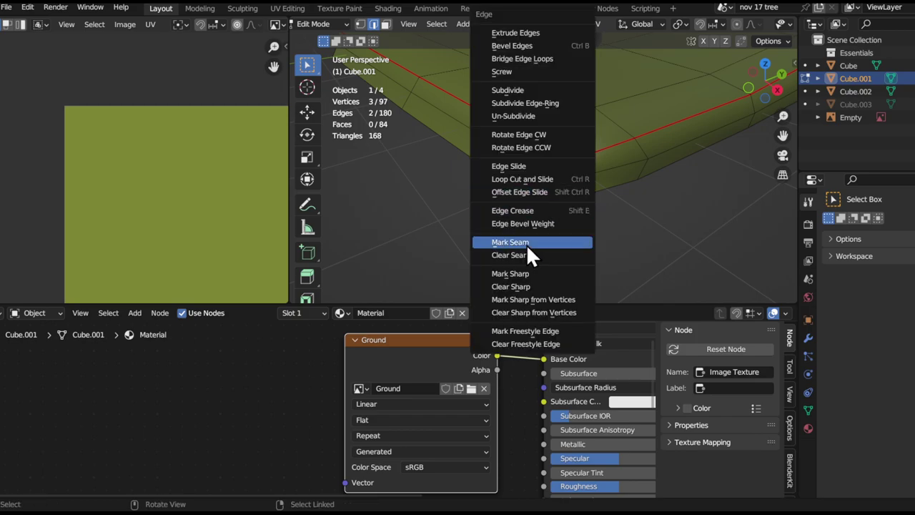
pyautogui.click(527, 244)
# Unwrap the entire ground mesh with the new corner seams and check its UV islands
pyautogui.press('a')
pyautogui.press('u')
pyautogui.click(533, 101)
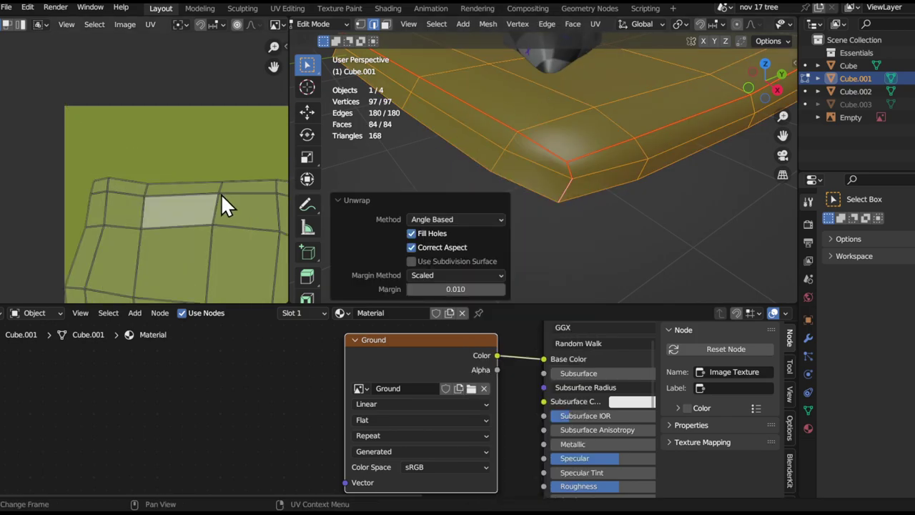
pyautogui.scroll(-2, 139, 181)
pyautogui.scroll(4, 147, 127)
pyautogui.scroll(2, 184, 190)
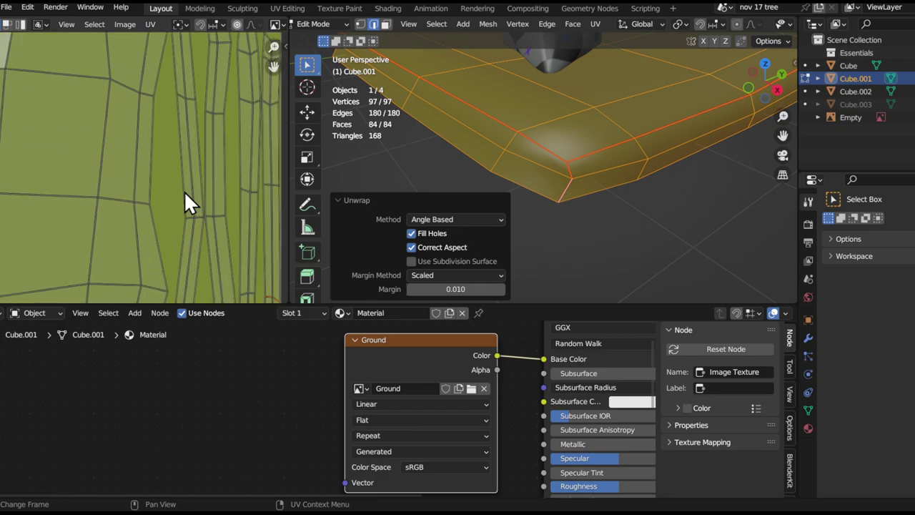
pyautogui.scroll(-4, 184, 190)
pyautogui.scroll(-6, 527, 139)
pyautogui.scroll(-2, 322, 371)
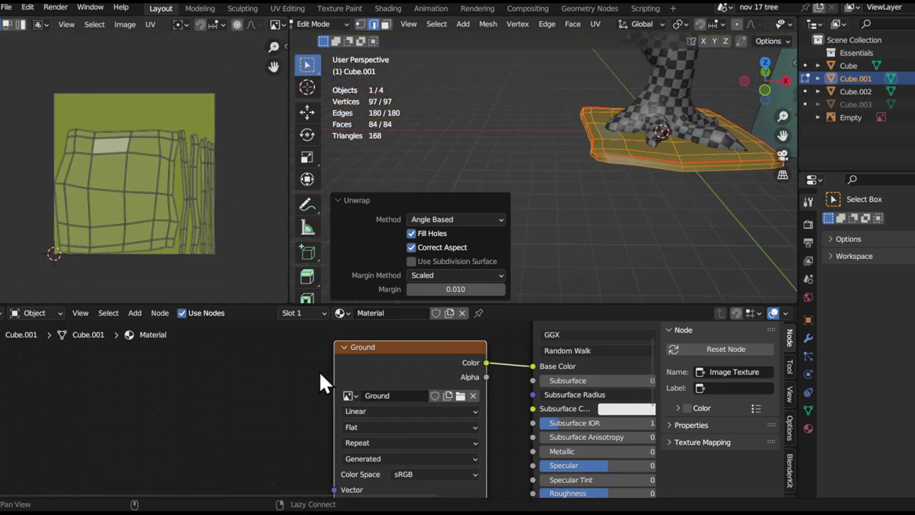
# Assign the Grid image to the ground material's image texture node
pyautogui.click(348, 375)
pyautogui.write('gr')
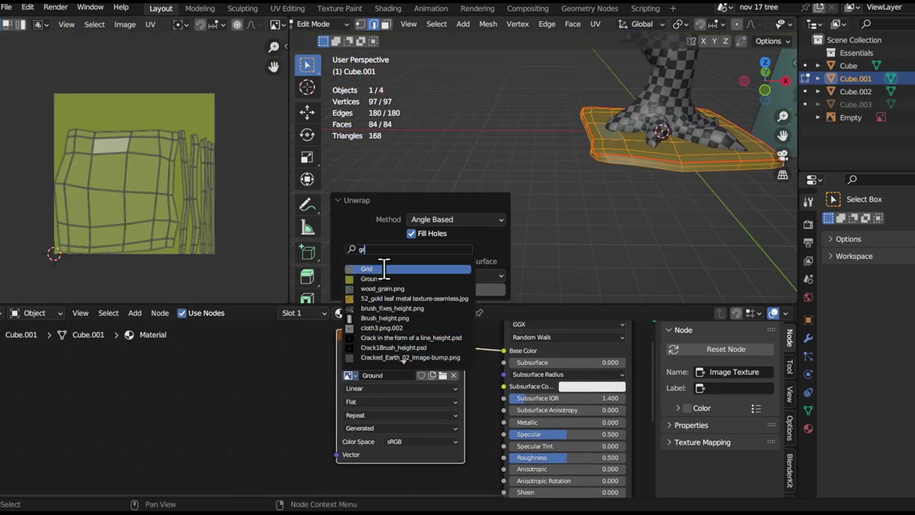
pyautogui.click(386, 268)
# Return to Object Mode and inspect the checker pattern on the ground for stretching and scale against the tree
pyautogui.press('Tab')
pyautogui.moveTo(543, 171); pyautogui.dragTo(512, 234, button='middle')
pyautogui.scroll(2, 522, 152)
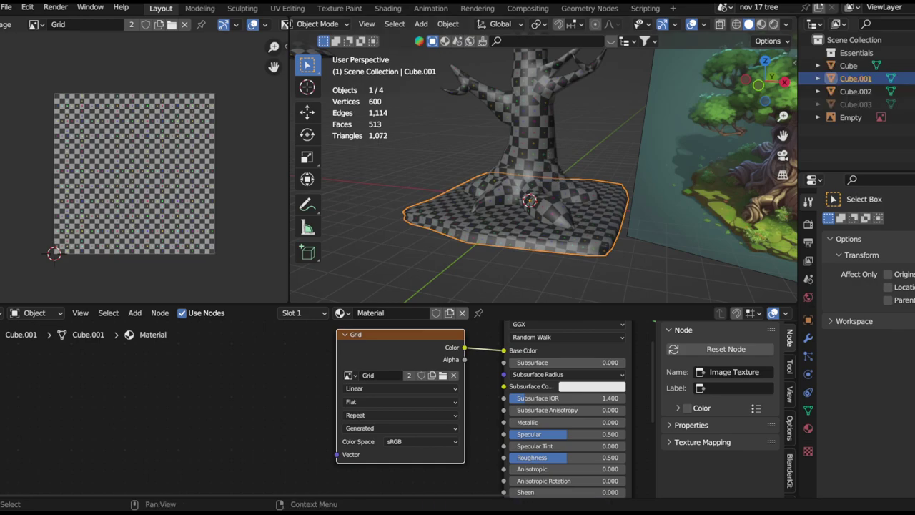
pyautogui.scroll(-1, 443, 154)
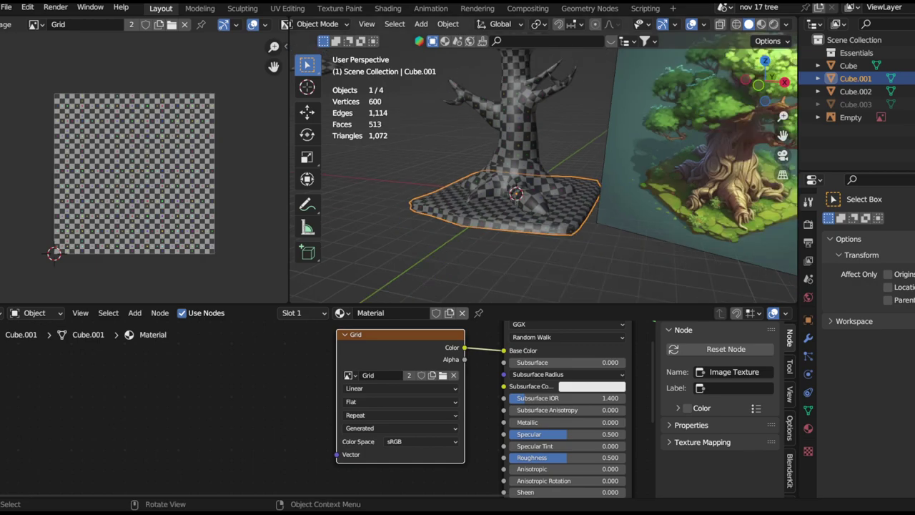
pyautogui.scroll(-5, 515, 186)
pyautogui.moveTo(548, 255); pyautogui.dragTo(498, 174, button='middle')
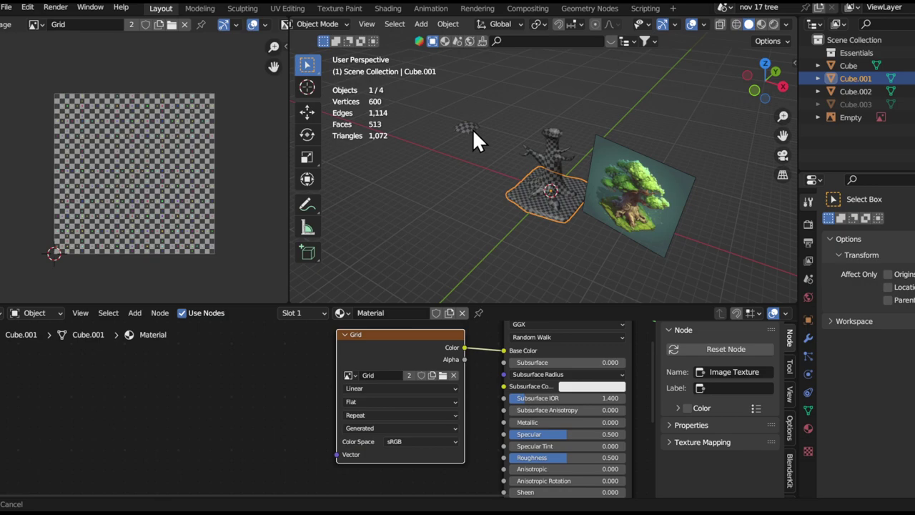
pyautogui.scroll(6, 477, 137)
pyautogui.moveTo(479, 136); pyautogui.dragTo(572, 228, button='middle')
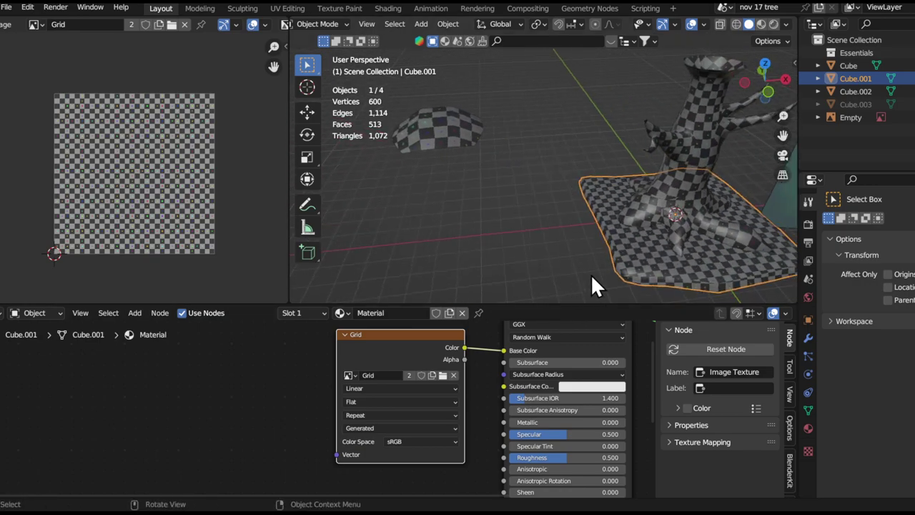
pyautogui.moveTo(590, 274); pyautogui.dragTo(516, 218, button='middle')
# Switch the ground material's image texture back to the Ground image
pyautogui.click(355, 375)
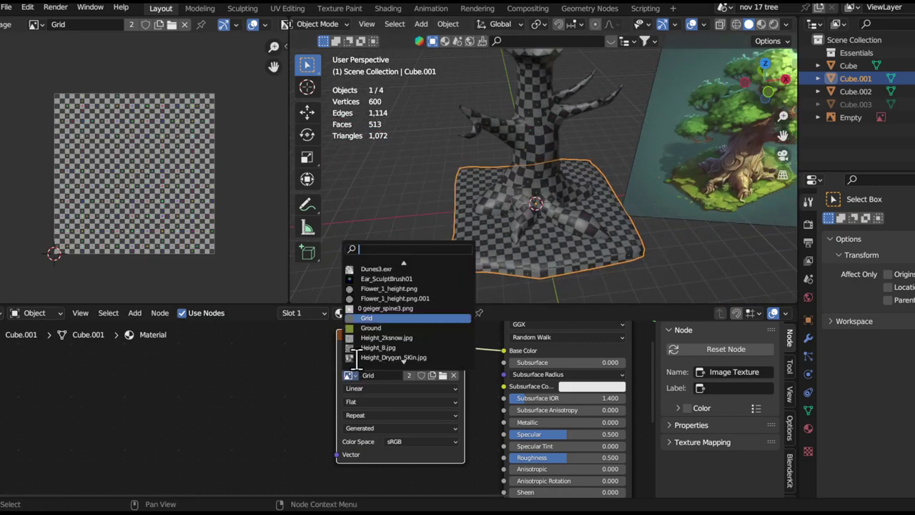
pyautogui.write('ground')
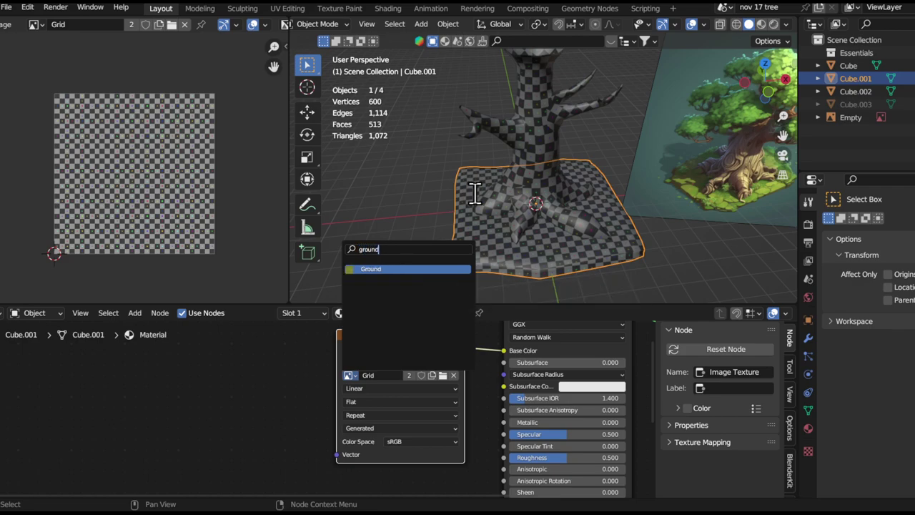
pyautogui.press('Return')
pyautogui.scroll(-3, 487, 186)
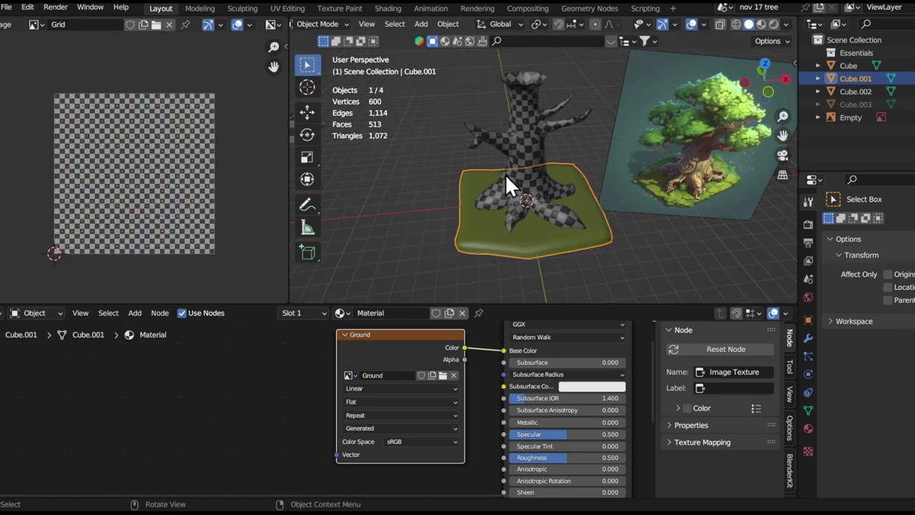
pyautogui.click(505, 174)
pyautogui.keyDown('shift'); pyautogui.moveTo(505, 174); pyautogui.dragTo(391, 110, button='middle'); pyautogui.keyUp('shift')
pyautogui.scroll(2, 609, 190)
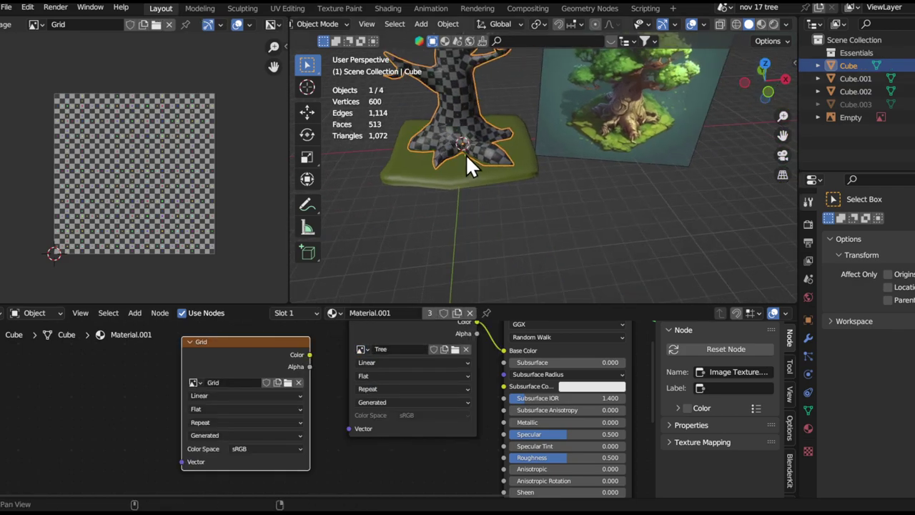
pyautogui.click(474, 165)
pyautogui.click(465, 131)
pyautogui.click(474, 161)
pyautogui.keyDown('shift'); pyautogui.moveTo(590, 152); pyautogui.dragTo(525, 150, button='middle'); pyautogui.keyUp('shift')
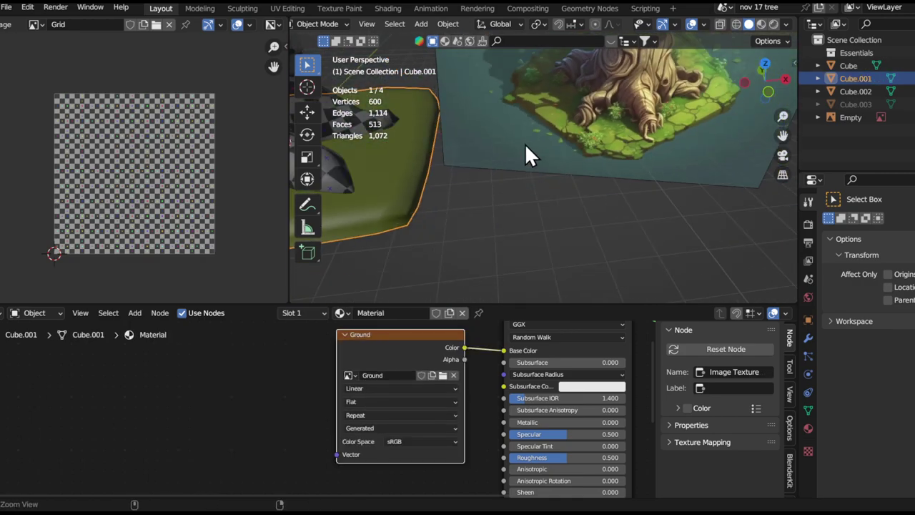
# Select the reference tree picture and rotate it freely to change the angle it faces
pyautogui.keyDown('ctrl'); pyautogui.keyDown('alt'); pyautogui.moveTo(589, 113); pyautogui.dragTo(585, 129); pyautogui.keyUp('alt'); pyautogui.keyUp('ctrl')
pyautogui.press('g')
pyautogui.rightClick(621, 140)
pyautogui.click(619, 144)
pyautogui.press('r')
pyautogui.press('r')
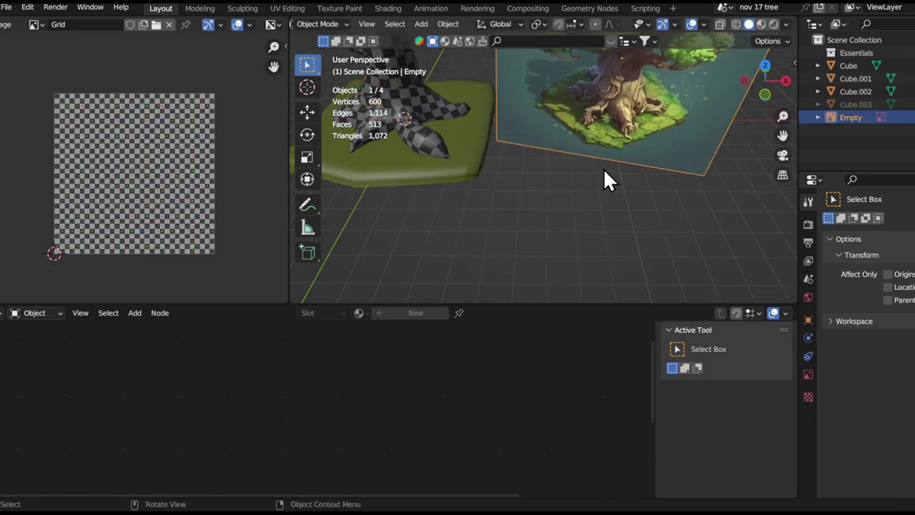
pyautogui.click(622, 138)
pyautogui.press('r')
pyautogui.click(718, 153)
pyautogui.press('r')
pyautogui.press('r')
pyautogui.click(708, 150)
# Move the reference picture -1.1189 m in X and 1.4179 m in Y with its height locked, closer to the tree
pyautogui.press('g')
pyautogui.hotkey('shift', 'z')
pyautogui.click(504, 104)
pyautogui.keyDown('alt'); pyautogui.keyDown('shift'); pyautogui.moveTo(501, 108); pyautogui.dragTo(579, 186); pyautogui.keyUp('shift'); pyautogui.keyUp('alt')
pyautogui.keyDown('alt'); pyautogui.moveTo(579, 186); pyautogui.dragTo(567, 178); pyautogui.keyUp('alt')
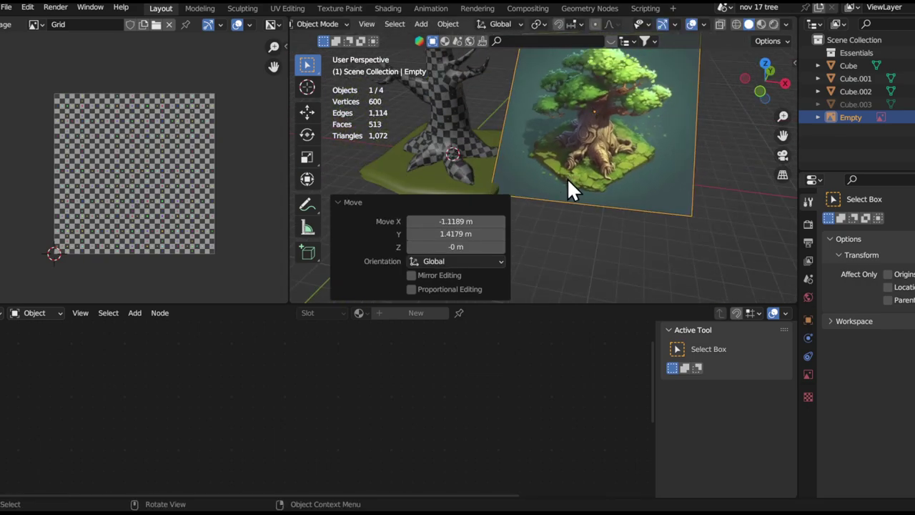
# Move the reference picture in several small moves so its painted ground sits close beside the tree roots
pyautogui.press('g')
pyautogui.click(580, 185)
pyautogui.press('g')
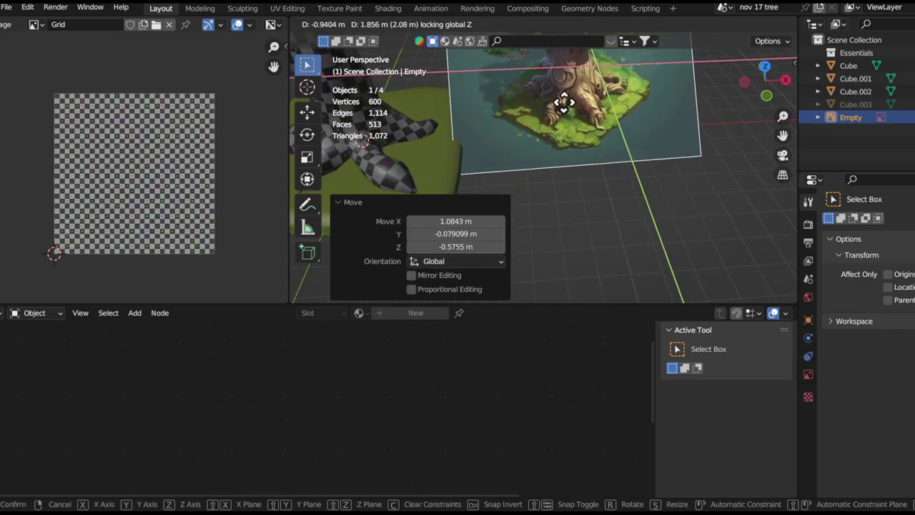
pyautogui.click(550, 137)
pyautogui.keyDown('alt'); pyautogui.keyDown('shift'); pyautogui.moveTo(549, 138); pyautogui.dragTo(633, 147); pyautogui.keyUp('shift'); pyautogui.keyUp('alt')
pyautogui.press('g')
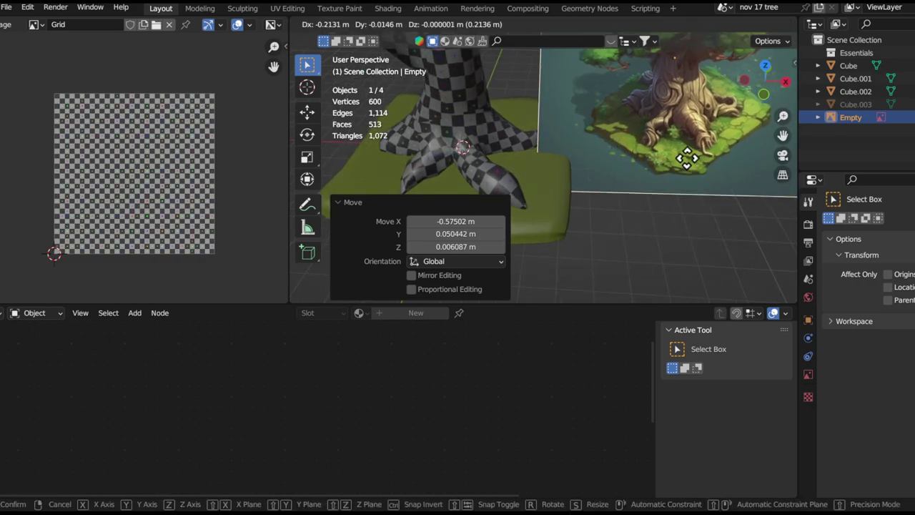
pyautogui.click(557, 165)
pyautogui.moveTo(557, 164); pyautogui.dragTo(532, 186, button='middle')
pyautogui.press('g')
pyautogui.click(632, 148)
# Select the ground slab and switch it to Texture Paint mode
pyautogui.click(645, 170)
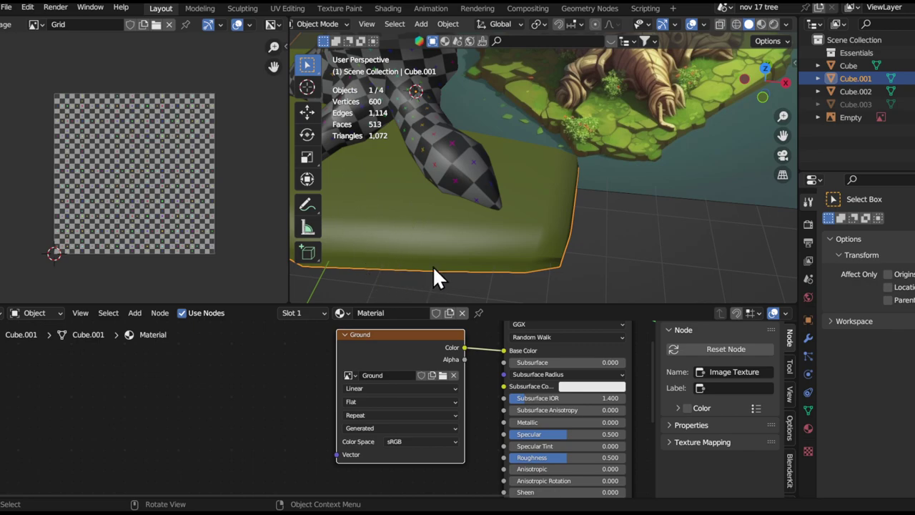
pyautogui.moveTo(463, 241); pyautogui.dragTo(508, 235, button='middle')
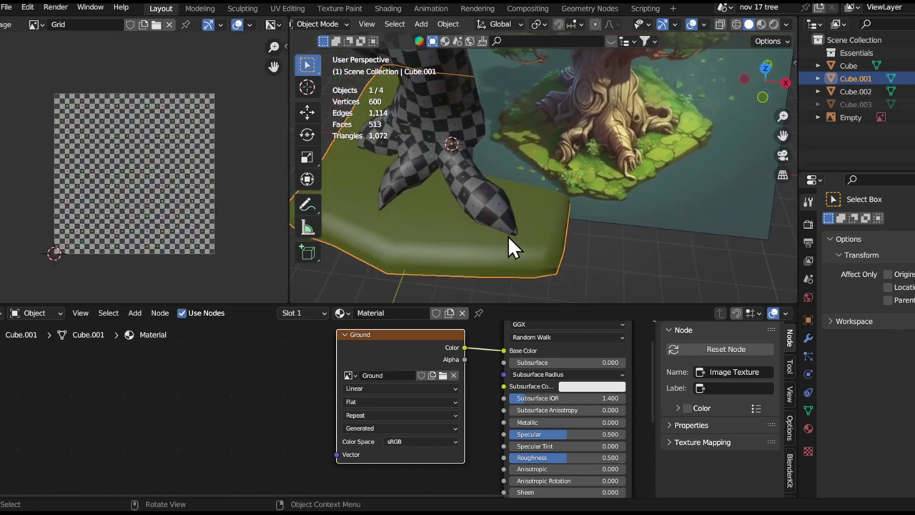
pyautogui.hotkey('ctrl', 'Tab')
pyautogui.click(572, 181)
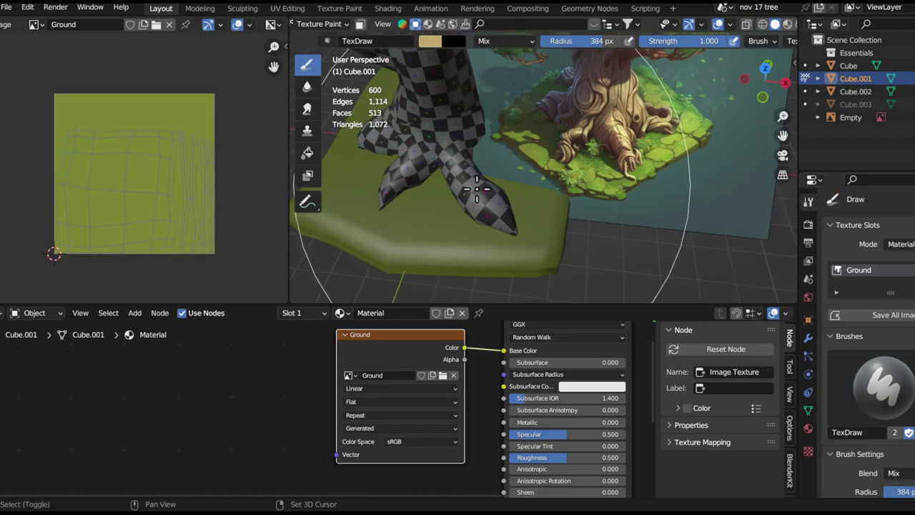
# Set the brush radius to 19 px and the viewport lighting to Flat
pyautogui.press('f')
pyautogui.click(574, 122)
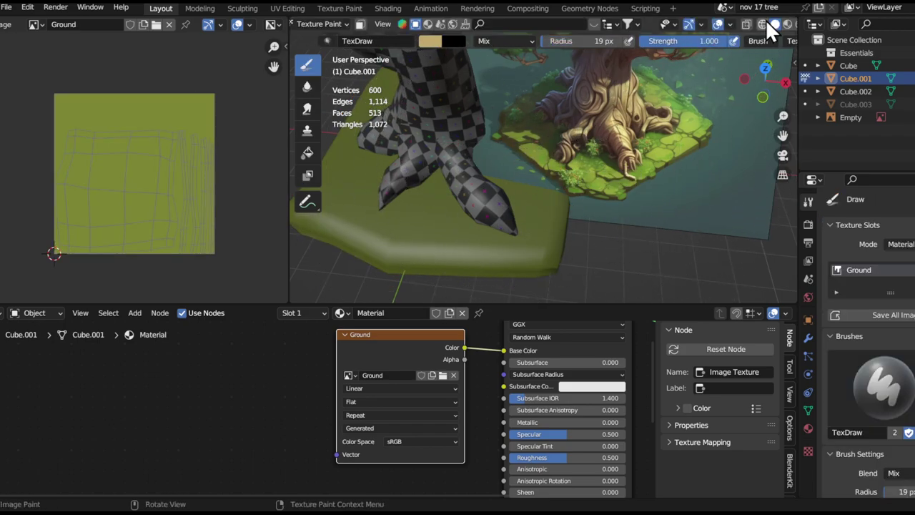
pyautogui.moveTo(766, 20); pyautogui.dragTo(612, 31, button='middle')
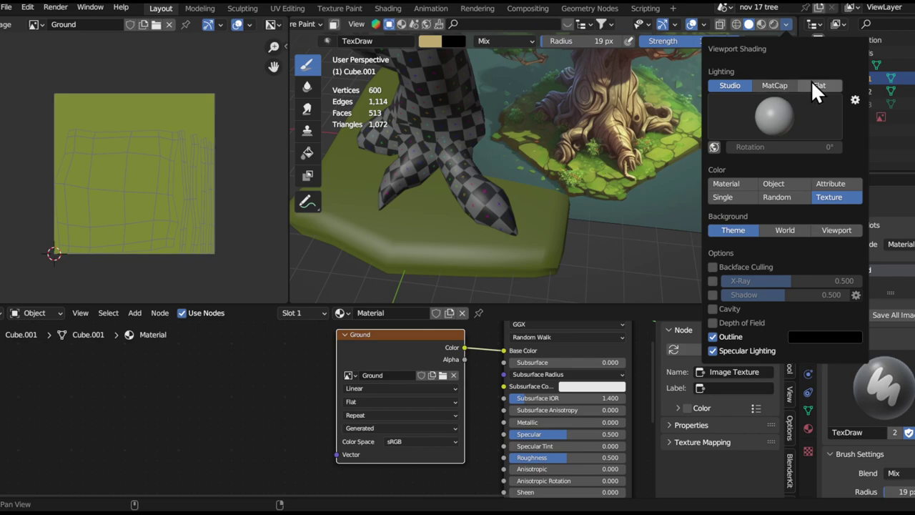
pyautogui.click(817, 89)
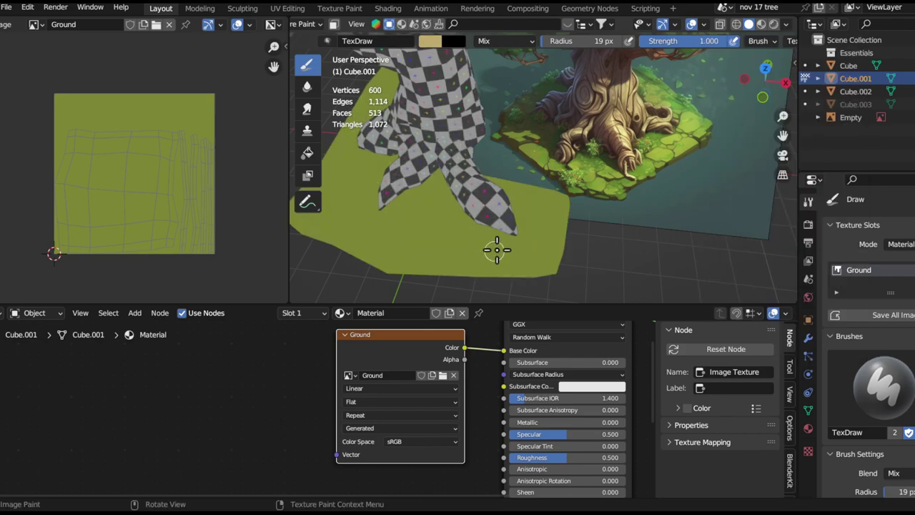
# Sample brush colours from the reference picture around its painted ground
pyautogui.moveTo(565, 204)
pyautogui.mouseDown(button='middle')
pyautogui.moveTo(599, 196)
pyautogui.moveTo(572, 193)
pyautogui.mouseUp(button='middle')
pyautogui.scroll(4, 583, 179)
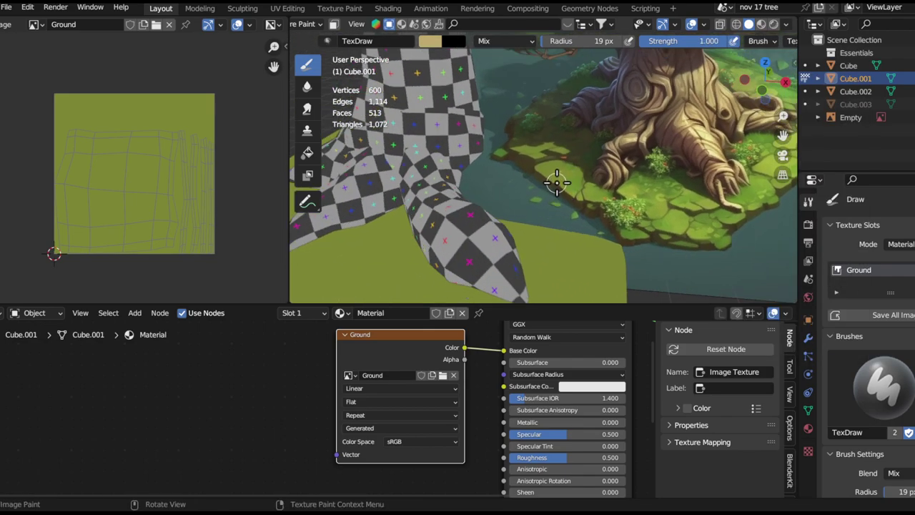
pyautogui.moveTo(545, 147); pyautogui.dragTo(389, 64, button='middle')
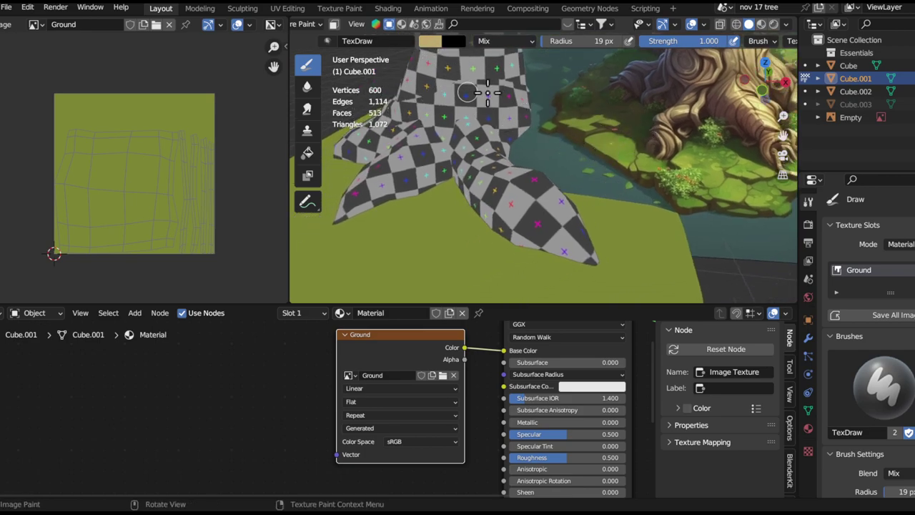
pyautogui.rightClick(608, 158)
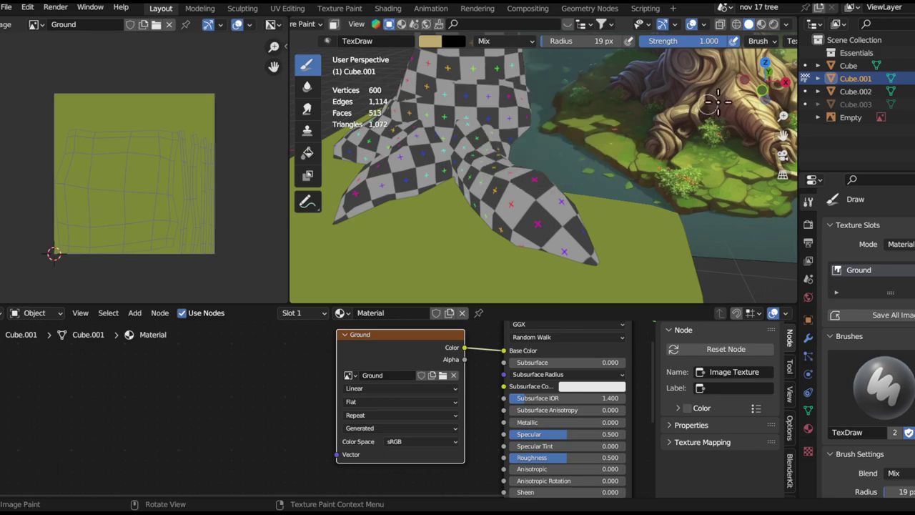
pyautogui.moveTo(603, 159); pyautogui.dragTo(610, 158, button='middle')
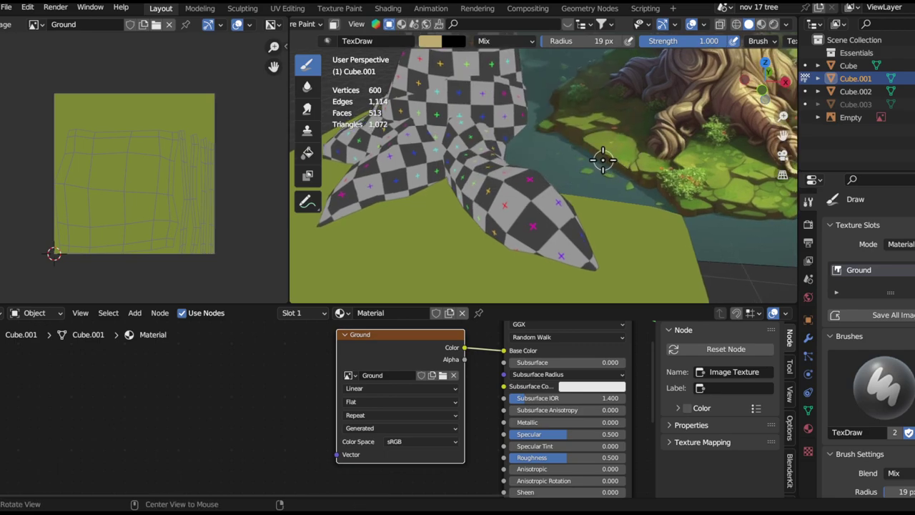
pyautogui.moveTo(603, 159); pyautogui.dragTo(586, 191, button='middle')
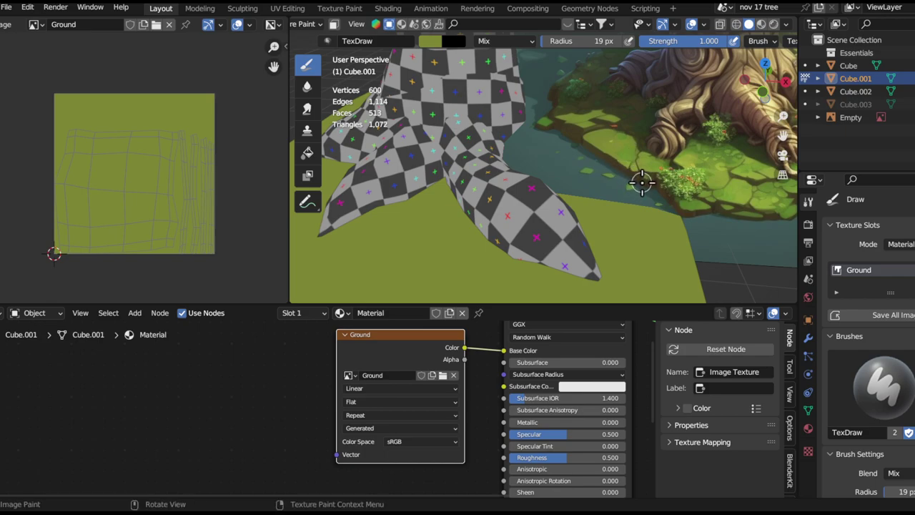
pyautogui.press('s')
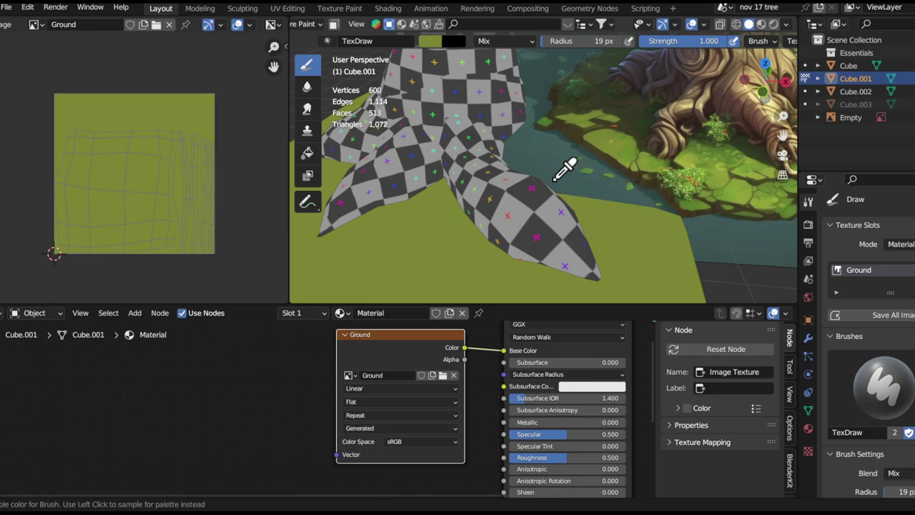
pyautogui.press('s')
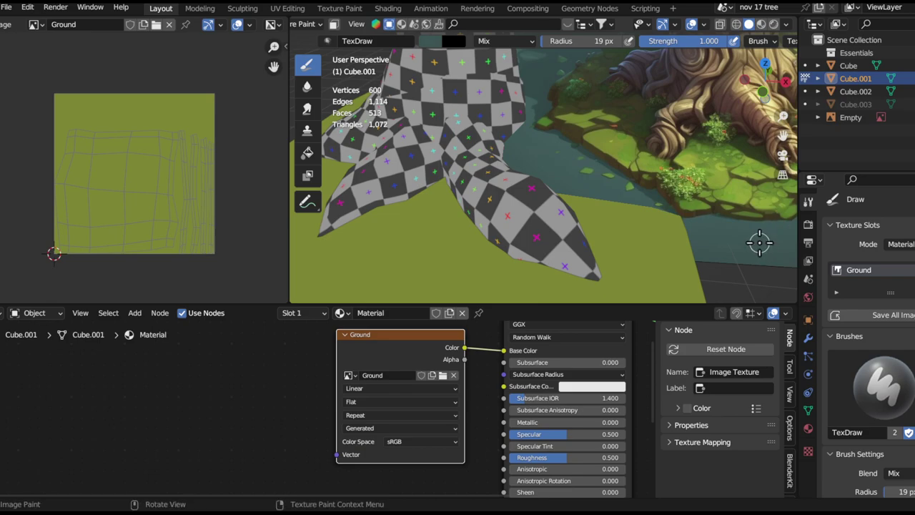
# Set the brush radius to 60 px and try a full-strength dark brown shadow stroke beside the front root
pyautogui.press('f')
pyautogui.moveTo(486, 244)
pyautogui.keyDown('alt'); pyautogui.keyDown('shift'); pyautogui.mouseDown()
pyautogui.moveTo(503, 207)
pyautogui.moveTo(525, 219)
pyautogui.moveTo(574, 184)
pyautogui.mouseUp(); pyautogui.keyUp('shift'); pyautogui.keyUp('alt')
pyautogui.click(514, 212)
pyautogui.moveTo(574, 180); pyautogui.dragTo(454, 131)
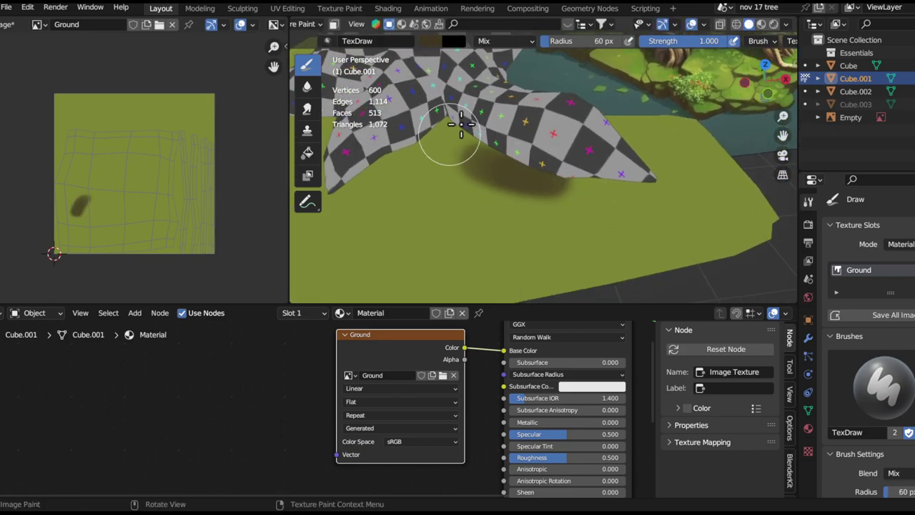
pyautogui.hotkey('ctrl', 'z')
# Paint a soft dark shadow along the front root with brush strength 0.378, enlarging the radius to 79 px
pyautogui.keyDown('alt'); pyautogui.moveTo(511, 158); pyautogui.dragTo(533, 176); pyautogui.keyUp('alt')
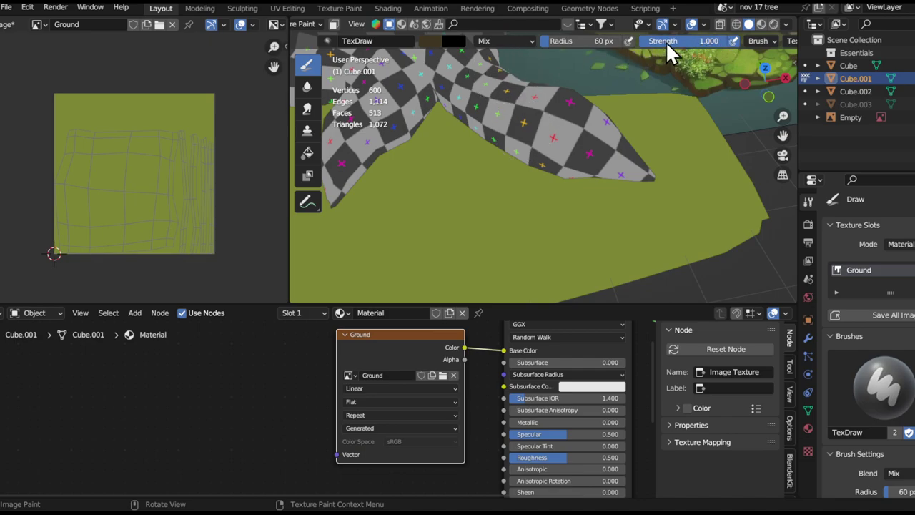
pyautogui.moveTo(596, 174); pyautogui.dragTo(541, 159, button='middle')
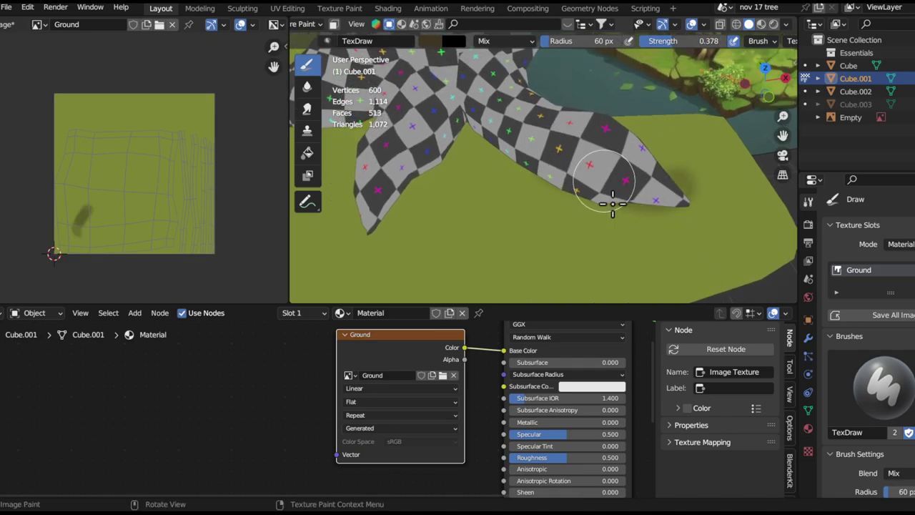
pyautogui.press('f')
pyautogui.click(595, 192)
pyautogui.moveTo(682, 188)
pyautogui.mouseDown()
pyautogui.moveTo(553, 143)
pyautogui.moveTo(531, 168)
pyautogui.mouseUp()
# Paint soft dark shadows on the ground around the neighbouring roots and in the gap between them
pyautogui.keyDown('shift'); pyautogui.moveTo(531, 167); pyautogui.dragTo(603, 188, button='middle'); pyautogui.keyUp('shift')
pyautogui.moveTo(603, 188)
pyautogui.mouseDown()
pyautogui.moveTo(533, 140)
pyautogui.moveTo(462, 222)
pyautogui.mouseUp()
pyautogui.keyDown('shift'); pyautogui.moveTo(453, 222); pyautogui.dragTo(537, 216, button='middle'); pyautogui.keyUp('shift')
pyautogui.moveTo(527, 127); pyautogui.dragTo(573, 169, button='middle')
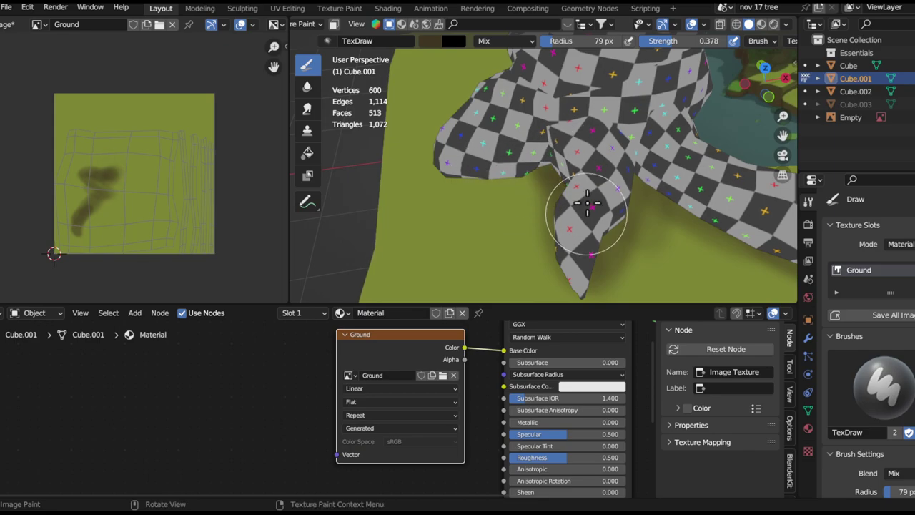
pyautogui.moveTo(540, 156)
pyautogui.mouseDown(button='middle')
pyautogui.moveTo(598, 158)
pyautogui.moveTo(525, 159)
pyautogui.moveTo(535, 244)
pyautogui.mouseUp(button='middle')
pyautogui.moveTo(531, 181); pyautogui.dragTo(595, 159, button='middle')
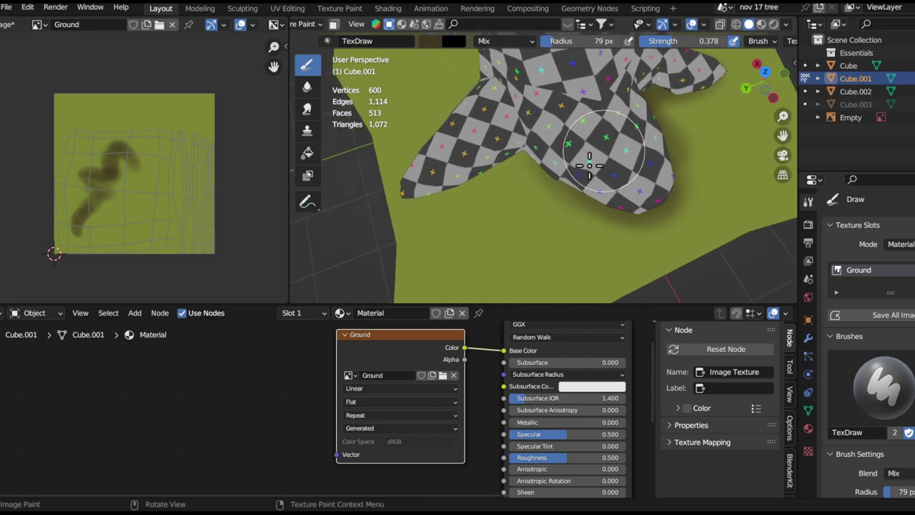
# Paint the dark shadow around the remaining roots on the far side of the trunk
pyautogui.moveTo(476, 179)
pyautogui.mouseDown(button='middle')
pyautogui.moveTo(551, 153)
pyautogui.moveTo(581, 121)
pyautogui.moveTo(565, 176)
pyautogui.mouseUp(button='middle')
pyautogui.keyDown('shift'); pyautogui.moveTo(482, 122); pyautogui.dragTo(545, 196, button='middle'); pyautogui.keyUp('shift')
pyautogui.moveTo(574, 239)
pyautogui.mouseDown()
pyautogui.moveTo(568, 262)
pyautogui.moveTo(558, 208)
pyautogui.mouseUp()
pyautogui.moveTo(576, 198)
pyautogui.mouseDown(button='middle')
pyautogui.moveTo(620, 205)
pyautogui.moveTo(690, 181)
pyautogui.mouseUp(button='middle')
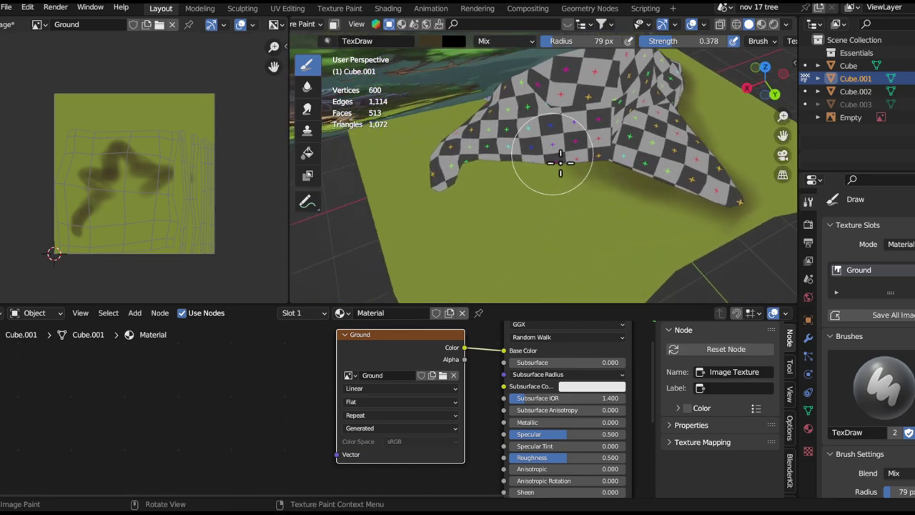
pyautogui.moveTo(556, 163); pyautogui.dragTo(520, 160)
pyautogui.keyDown('shift'); pyautogui.moveTo(527, 159); pyautogui.dragTo(670, 153, button='middle'); pyautogui.keyUp('shift')
pyautogui.moveTo(578, 177)
pyautogui.mouseDown(button='middle')
pyautogui.moveTo(622, 157)
pyautogui.moveTo(667, 167)
pyautogui.moveTo(548, 186)
pyautogui.moveTo(623, 164)
pyautogui.moveTo(552, 198)
pyautogui.moveTo(598, 195)
pyautogui.moveTo(552, 143)
pyautogui.moveTo(623, 165)
pyautogui.mouseUp(button='middle')
# Darken the lower edge of the ground slab's front and adjacent sides with the 79 px brush
pyautogui.moveTo(513, 160)
pyautogui.mouseDown(button='middle')
pyautogui.moveTo(598, 153)
pyautogui.moveTo(501, 175)
pyautogui.mouseUp(button='middle')
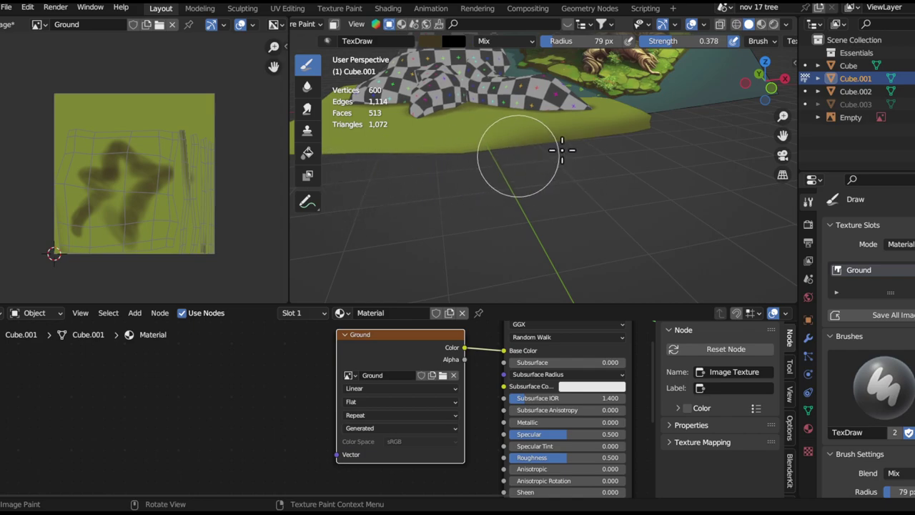
pyautogui.moveTo(544, 142); pyautogui.dragTo(706, 148, button='middle')
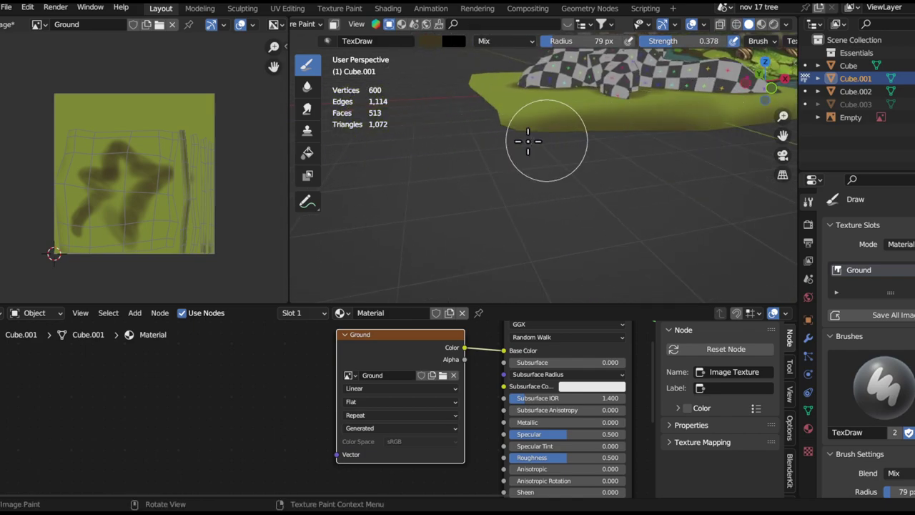
pyautogui.moveTo(527, 141); pyautogui.dragTo(535, 155, button='middle')
pyautogui.moveTo(466, 190); pyautogui.dragTo(563, 176, button='middle')
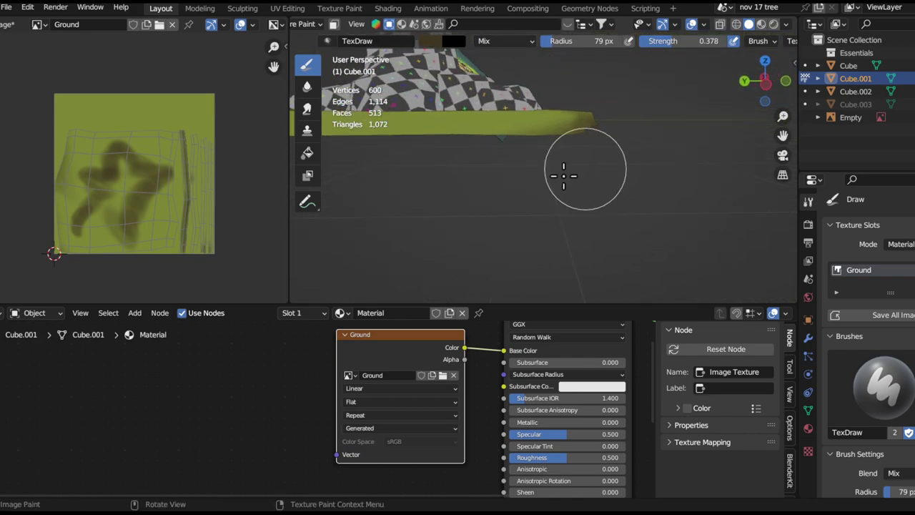
pyautogui.moveTo(603, 129); pyautogui.dragTo(594, 149, button='middle')
pyautogui.keyDown('shift'); pyautogui.moveTo(485, 168); pyautogui.dragTo(680, 165, button='middle'); pyautogui.keyUp('shift')
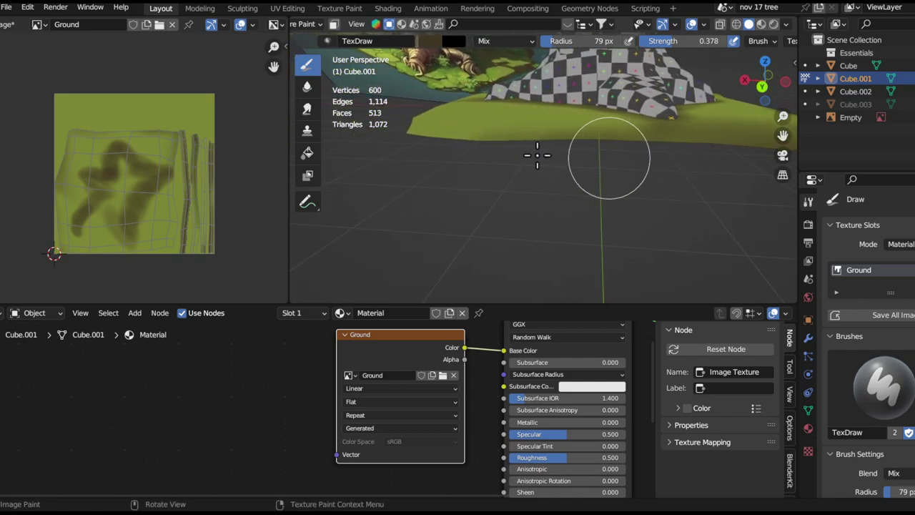
# Continue the dark shading along the lower edge of the slab's remaining sides
pyautogui.moveTo(498, 167); pyautogui.dragTo(647, 184, button='middle')
pyautogui.moveTo(558, 161); pyautogui.dragTo(476, 178, button='middle')
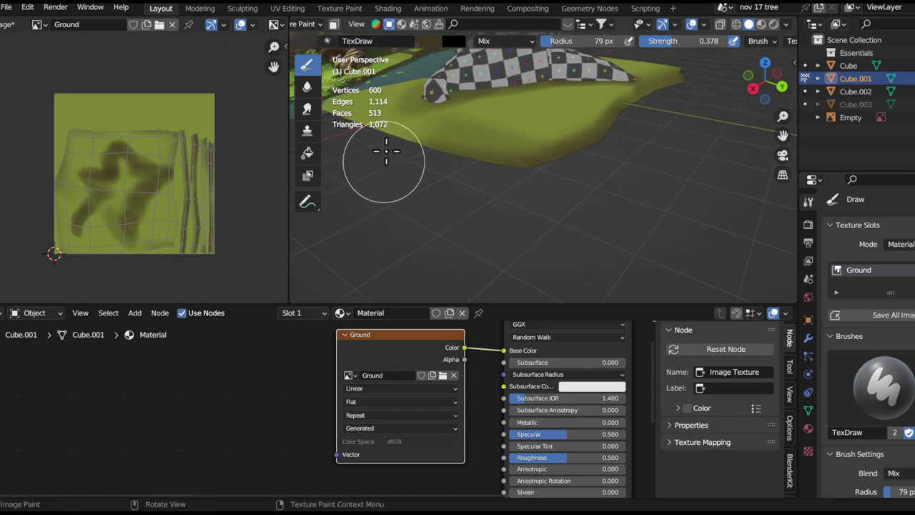
pyautogui.moveTo(548, 174); pyautogui.dragTo(632, 160, button='middle')
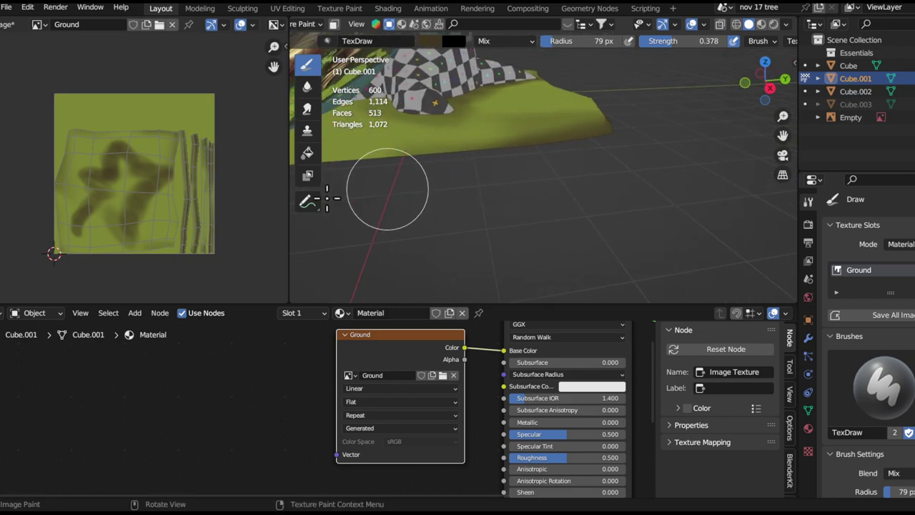
pyautogui.keyDown('shift'); pyautogui.moveTo(411, 168); pyautogui.dragTo(669, 166, button='middle'); pyautogui.keyUp('shift')
pyautogui.keyDown('shift'); pyautogui.moveTo(582, 163); pyautogui.dragTo(565, 156, button='middle'); pyautogui.keyUp('shift')
pyautogui.moveTo(493, 158)
pyautogui.mouseDown(button='middle')
pyautogui.moveTo(523, 171)
pyautogui.moveTo(565, 154)
pyautogui.mouseUp(button='middle')
# Return to Object Mode and move the reference picture away from the slab with its height locked
pyautogui.hotkey('ctrl', 'Tab')
pyautogui.click(470, 142)
pyautogui.moveTo(469, 143); pyautogui.dragTo(504, 246, button='middle')
pyautogui.press('g')
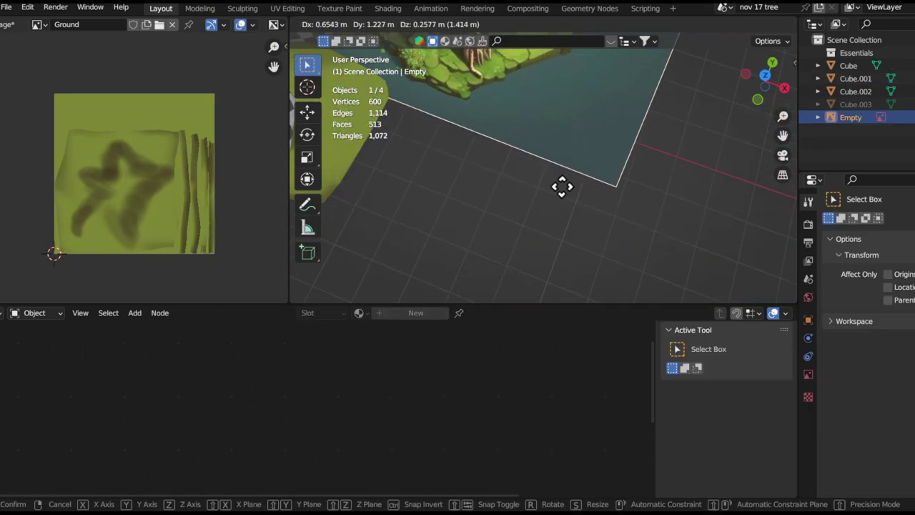
pyautogui.hotkey('shift', 'z')
pyautogui.click(563, 150)
pyautogui.keyDown('shift'); pyautogui.moveTo(563, 150); pyautogui.dragTo(554, 199, button='middle'); pyautogui.keyUp('shift')
pyautogui.press('g')
pyautogui.hotkey('shift', 'z')
pyautogui.click(670, 129)
# Rotate the reference picture twice about Z, first by -1.62°, and move it 1.3616 m in X and 0.8181 m in Y
pyautogui.moveTo(561, 155); pyautogui.dragTo(556, 200, button='middle')
pyautogui.press('r')
pyautogui.press('z')
pyautogui.click(537, 139)
pyautogui.keyDown('ctrl'); pyautogui.keyDown('alt'); pyautogui.moveTo(534, 136); pyautogui.dragTo(526, 158); pyautogui.keyUp('alt'); pyautogui.keyUp('ctrl')
pyautogui.press('r')
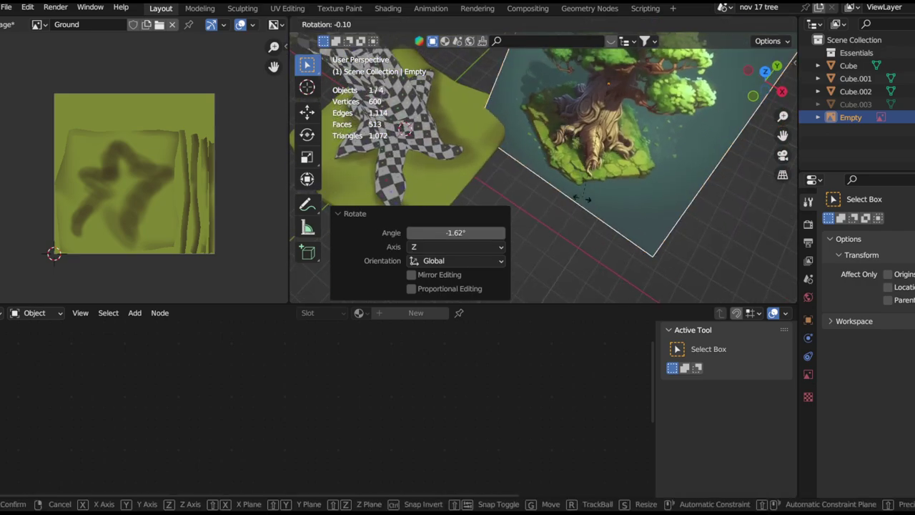
pyautogui.press('z')
pyautogui.click(525, 198)
pyautogui.press('g')
pyautogui.click(572, 186)
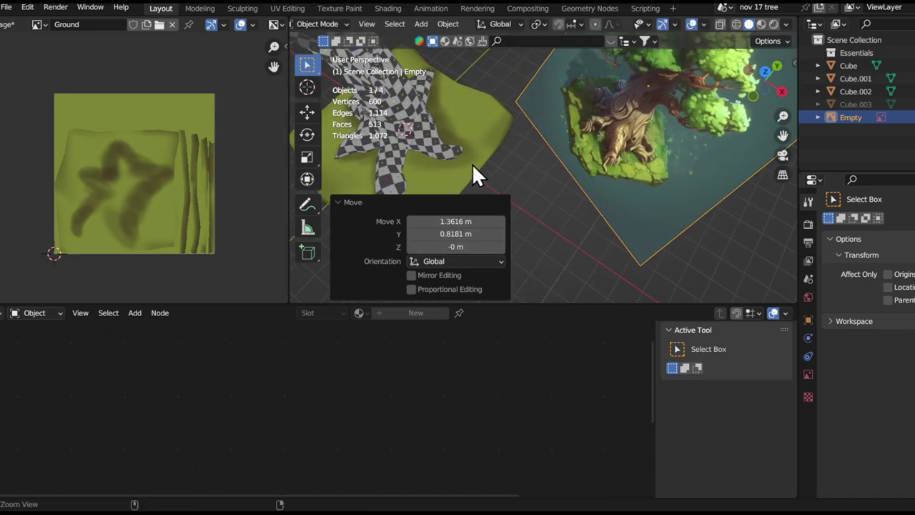
# Select the ground slab and put it back into Texture Paint mode
pyautogui.click(501, 149)
pyautogui.moveTo(500, 150); pyautogui.dragTo(547, 187, button='middle')
pyautogui.hotkey('ctrl', 'Tab')
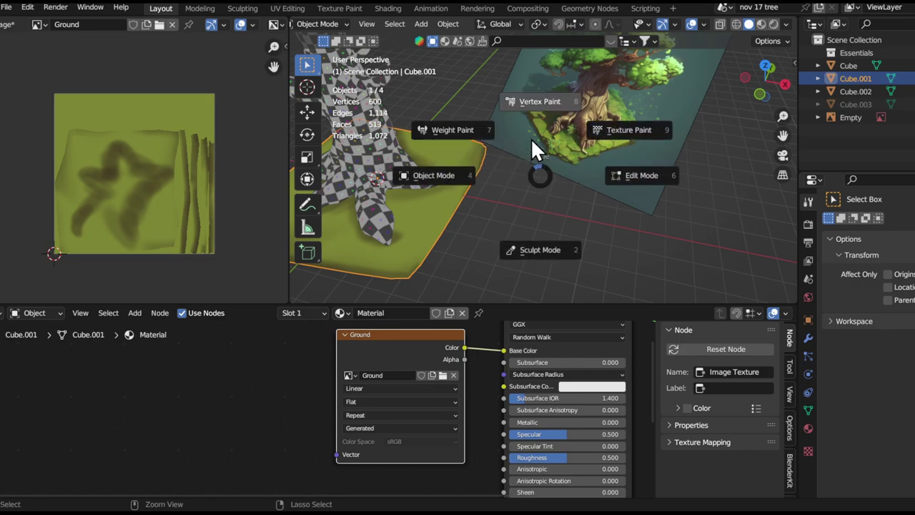
pyautogui.click(620, 126)
# Paint more dark shading along the slab's side edges facing the reference picture
pyautogui.moveTo(468, 230)
pyautogui.keyDown('alt'); pyautogui.mouseDown()
pyautogui.moveTo(515, 194)
pyautogui.moveTo(503, 181)
pyautogui.moveTo(481, 204)
pyautogui.mouseUp(); pyautogui.keyUp('alt')
pyautogui.scroll(4, 515, 194)
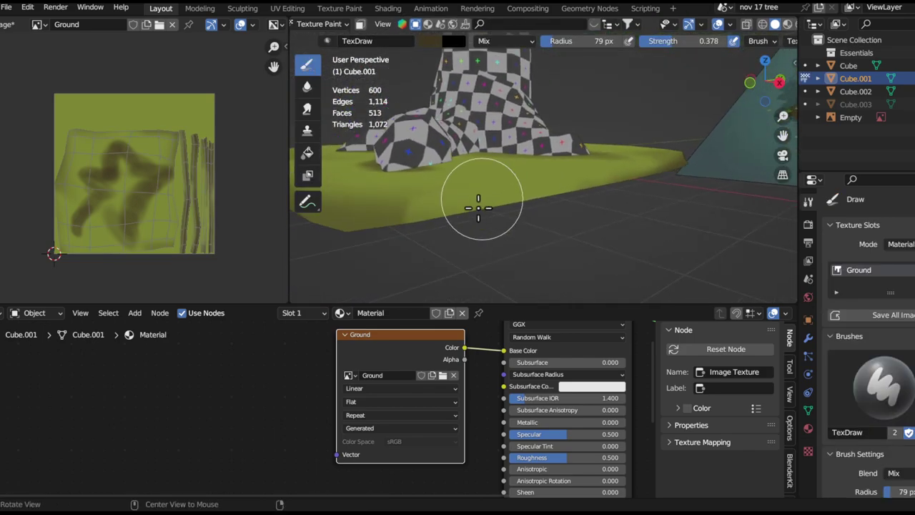
pyautogui.moveTo(578, 196); pyautogui.dragTo(712, 200, button='middle')
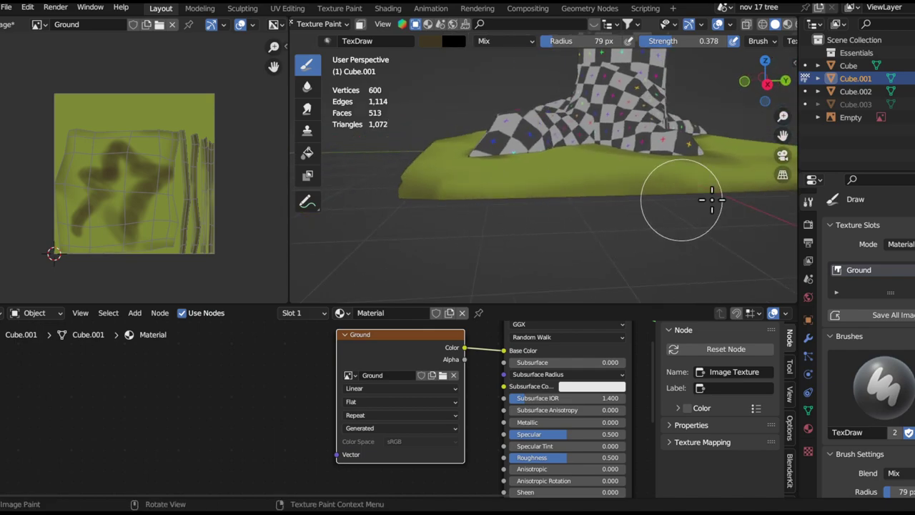
pyautogui.keyDown('alt'); pyautogui.keyDown('shift'); pyautogui.moveTo(559, 207); pyautogui.dragTo(429, 204); pyautogui.keyUp('shift'); pyautogui.keyUp('alt')
pyautogui.keyDown('alt'); pyautogui.keyDown('shift'); pyautogui.moveTo(568, 203); pyautogui.dragTo(390, 193); pyautogui.keyUp('shift'); pyautogui.keyUp('alt')
# Set the brush radius to 70 px and softly shade the slab's top surface in front of the roots
pyautogui.moveTo(657, 201)
pyautogui.mouseDown(button='middle')
pyautogui.moveTo(675, 179)
pyautogui.moveTo(556, 204)
pyautogui.moveTo(501, 203)
pyautogui.moveTo(543, 198)
pyautogui.moveTo(500, 190)
pyautogui.moveTo(531, 176)
pyautogui.moveTo(465, 209)
pyautogui.moveTo(653, 167)
pyautogui.moveTo(732, 178)
pyautogui.moveTo(537, 210)
pyautogui.moveTo(599, 257)
pyautogui.moveTo(656, 213)
pyautogui.moveTo(586, 219)
pyautogui.moveTo(544, 241)
pyautogui.moveTo(579, 164)
pyautogui.moveTo(535, 238)
pyautogui.moveTo(465, 250)
pyautogui.moveTo(585, 139)
pyautogui.moveTo(520, 212)
pyautogui.moveTo(529, 169)
pyautogui.moveTo(542, 178)
pyautogui.moveTo(510, 175)
pyautogui.moveTo(521, 246)
pyautogui.moveTo(525, 199)
pyautogui.moveTo(505, 245)
pyautogui.moveTo(588, 257)
pyautogui.mouseUp(button='middle')
pyautogui.press('f')
pyautogui.click(529, 202)
pyautogui.press('f')
pyautogui.click(521, 203)
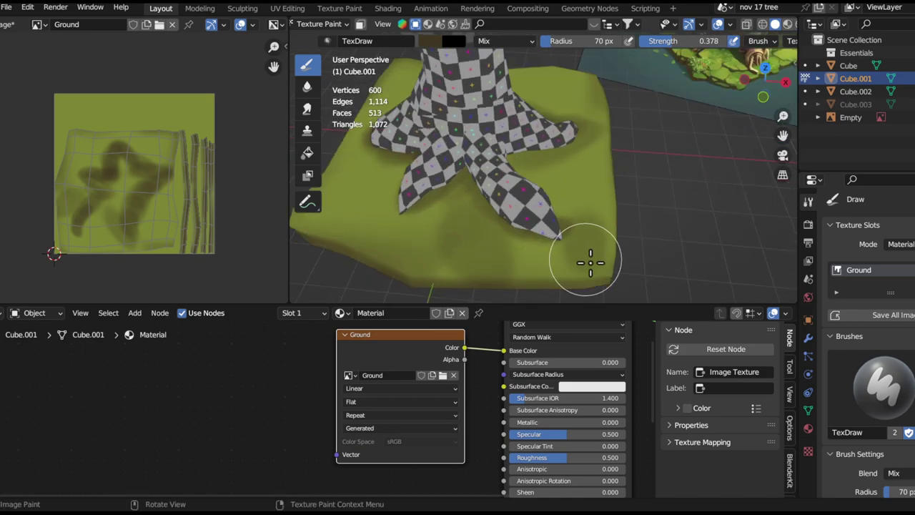
# Set the brush radius to 6 px and paint a thin dark crack line from the slab's front edge toward the roots
pyautogui.press('f')
pyautogui.click(490, 245)
pyautogui.moveTo(491, 245)
pyautogui.mouseDown(button='middle')
pyautogui.moveTo(491, 212)
pyautogui.moveTo(469, 249)
pyautogui.mouseUp(button='middle')
pyautogui.moveTo(469, 188); pyautogui.dragTo(477, 207, button='middle')
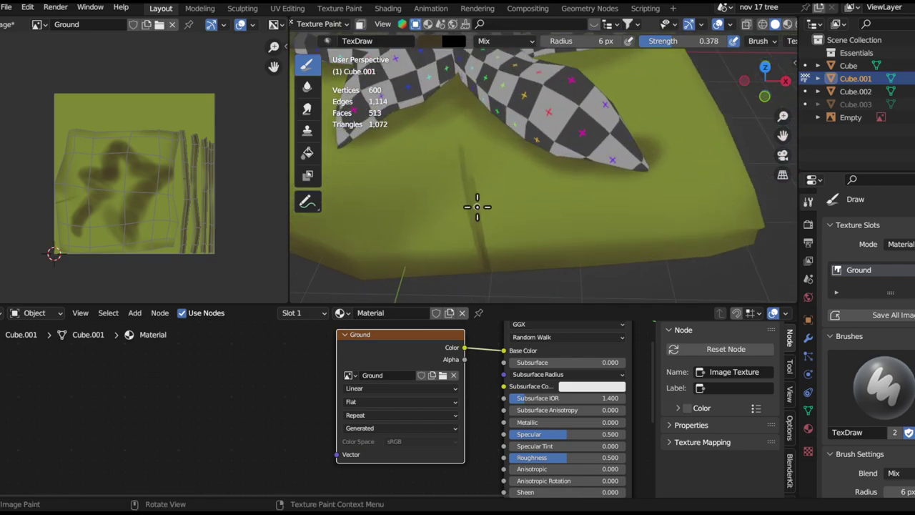
# Curve the thin crack up to the root and paint a second dark crack from under the root tip toward the slab's corner
pyautogui.moveTo(494, 148); pyautogui.dragTo(502, 204, button='middle')
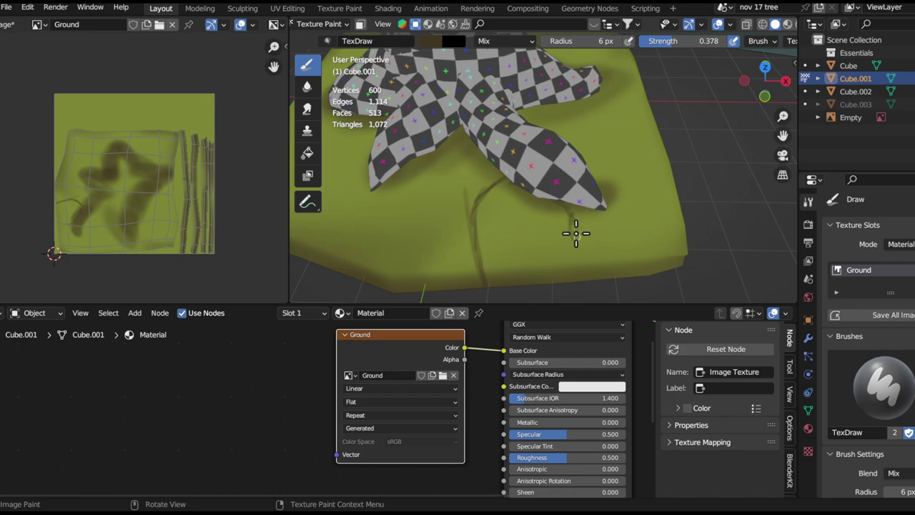
pyautogui.keyDown('ctrl'); pyautogui.moveTo(578, 236); pyautogui.dragTo(578, 229, button='middle'); pyautogui.keyUp('ctrl')
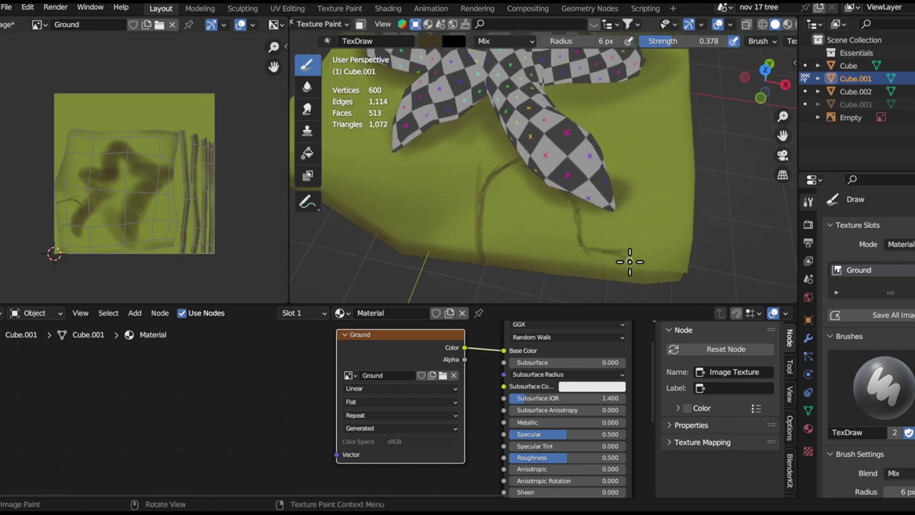
pyautogui.moveTo(626, 251)
pyautogui.mouseDown(button='middle')
pyautogui.moveTo(607, 229)
pyautogui.moveTo(547, 269)
pyautogui.moveTo(499, 263)
pyautogui.moveTo(491, 198)
pyautogui.mouseUp(button='middle')
pyautogui.moveTo(466, 225); pyautogui.dragTo(491, 255)
# Set the brush radius to 22 px, paint a triangular stone outline beside the root tip and thicken the existing cracks
pyautogui.press('f')
pyautogui.click(501, 244)
pyautogui.moveTo(491, 199)
pyautogui.mouseDown()
pyautogui.moveTo(480, 212)
pyautogui.moveTo(514, 255)
pyautogui.moveTo(504, 198)
pyautogui.mouseUp()
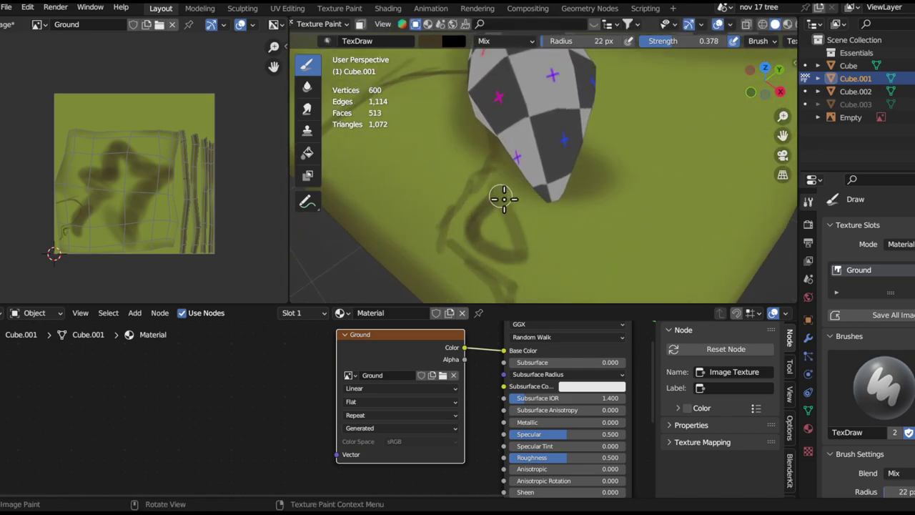
pyautogui.moveTo(492, 222); pyautogui.dragTo(436, 170, button='middle')
pyautogui.moveTo(435, 169)
pyautogui.mouseDown()
pyautogui.moveTo(423, 188)
pyautogui.moveTo(480, 230)
pyautogui.moveTo(400, 198)
pyautogui.moveTo(448, 137)
pyautogui.moveTo(446, 259)
pyautogui.mouseUp()
pyautogui.moveTo(457, 271)
pyautogui.mouseDown(button='middle')
pyautogui.moveTo(477, 263)
pyautogui.moveTo(474, 168)
pyautogui.moveTo(479, 184)
pyautogui.moveTo(461, 147)
pyautogui.mouseUp(button='middle')
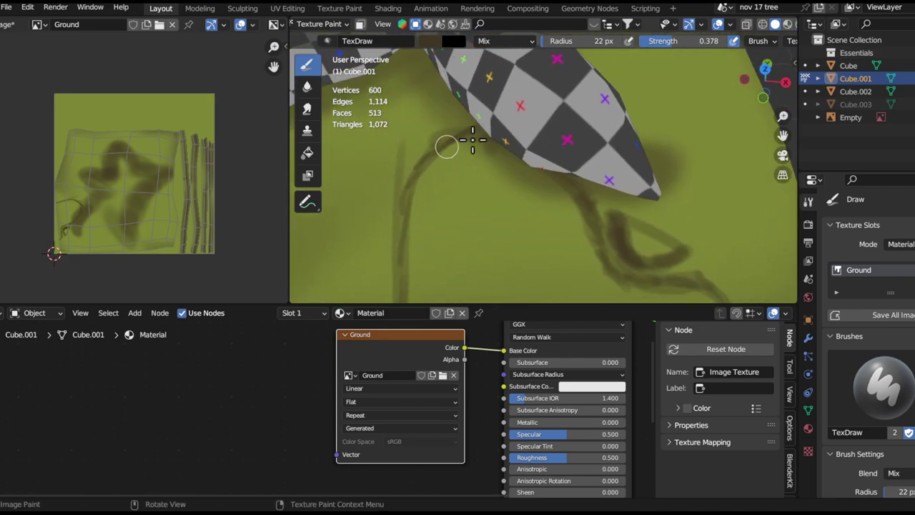
pyautogui.moveTo(408, 249)
pyautogui.mouseDown(button='middle')
pyautogui.moveTo(417, 211)
pyautogui.moveTo(465, 155)
pyautogui.moveTo(399, 258)
pyautogui.moveTo(398, 191)
pyautogui.moveTo(444, 222)
pyautogui.mouseUp(button='middle')
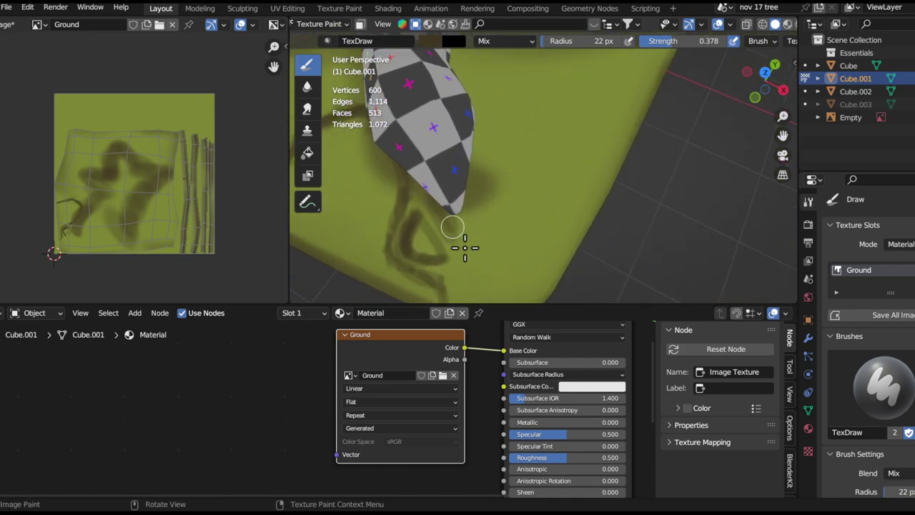
# Paint dark crack lines around the root tip and across the gap to the neighbouring root, undoing one stray stroke
pyautogui.moveTo(506, 229); pyautogui.dragTo(530, 117)
pyautogui.moveTo(478, 83)
pyautogui.mouseDown()
pyautogui.moveTo(545, 184)
pyautogui.moveTo(536, 182)
pyautogui.mouseUp()
pyautogui.moveTo(536, 181)
pyautogui.mouseDown(button='middle')
pyautogui.moveTo(484, 241)
pyautogui.moveTo(533, 236)
pyautogui.moveTo(523, 178)
pyautogui.moveTo(486, 253)
pyautogui.moveTo(480, 180)
pyautogui.moveTo(490, 234)
pyautogui.moveTo(415, 204)
pyautogui.mouseUp(button='middle')
pyautogui.scroll(3, 487, 254)
pyautogui.scroll(2, 480, 180)
pyautogui.moveTo(415, 205)
pyautogui.mouseDown()
pyautogui.moveTo(401, 265)
pyautogui.moveTo(408, 280)
pyautogui.moveTo(475, 242)
pyautogui.mouseUp()
pyautogui.hotkey('ctrl', 'z')
pyautogui.moveTo(398, 286)
pyautogui.mouseDown()
pyautogui.moveTo(491, 245)
pyautogui.moveTo(518, 206)
pyautogui.mouseUp()
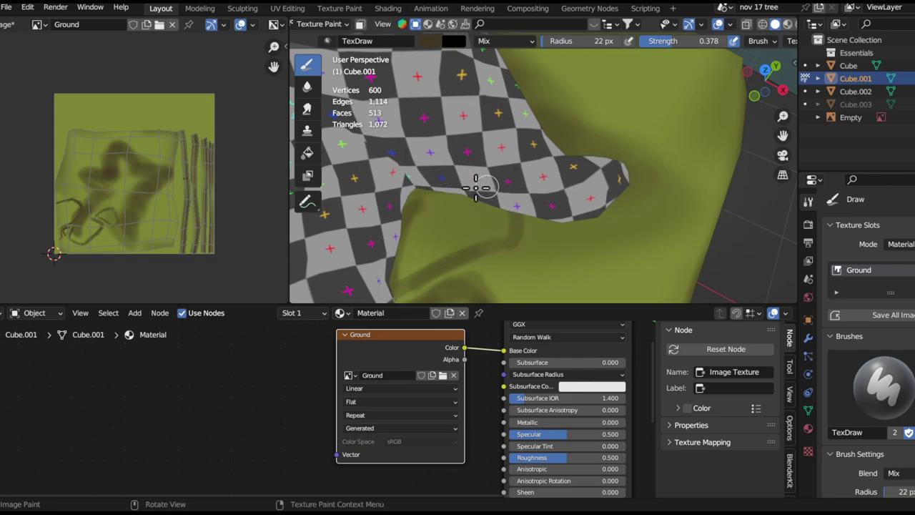
# Paint the dark outline of a large stone between the neighbouring root's tip and the slab's side edge
pyautogui.scroll(-6, 537, 169)
pyautogui.moveTo(421, 217); pyautogui.dragTo(456, 216, button='middle')
pyautogui.moveTo(606, 219)
pyautogui.keyDown('shift'); pyautogui.mouseDown(button='middle')
pyautogui.moveTo(527, 188)
pyautogui.moveTo(503, 170)
pyautogui.moveTo(510, 165)
pyautogui.moveTo(490, 213)
pyautogui.mouseUp(button='middle'); pyautogui.keyUp('shift')
pyautogui.scroll(3, 527, 188)
pyautogui.scroll(1, 511, 165)
pyautogui.scroll(2, 490, 212)
pyautogui.moveTo(463, 181); pyautogui.dragTo(470, 238)
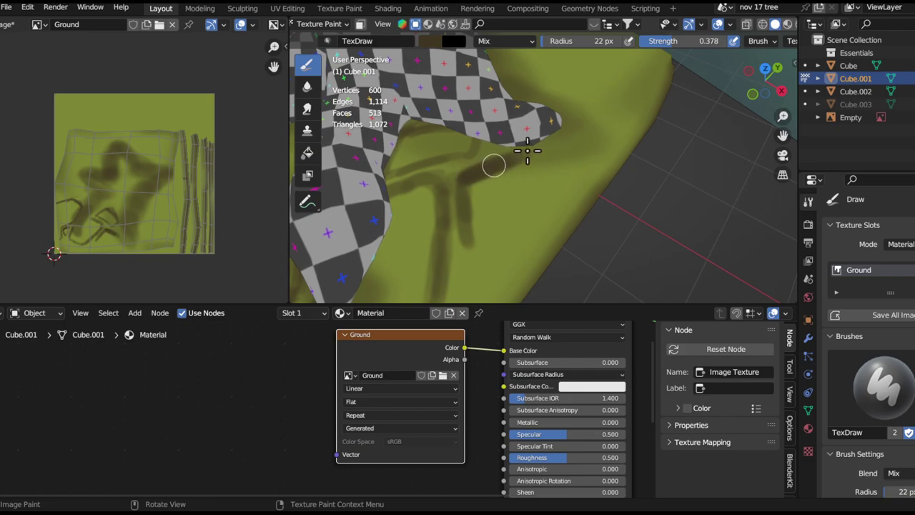
pyautogui.moveTo(555, 169)
pyautogui.mouseDown()
pyautogui.moveTo(562, 193)
pyautogui.moveTo(497, 286)
pyautogui.moveTo(476, 241)
pyautogui.moveTo(486, 263)
pyautogui.mouseUp()
pyautogui.moveTo(486, 264); pyautogui.dragTo(525, 175, button='middle')
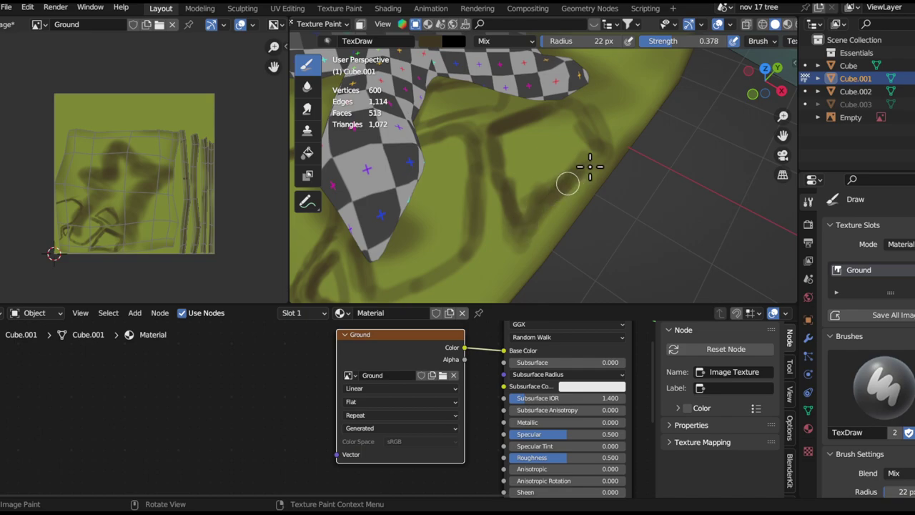
# Add connecting cracks between the large stone outlines and the slab's edge, including a small triangular stone
pyautogui.moveTo(527, 220); pyautogui.dragTo(572, 153, button='middle')
pyautogui.keyDown('shift'); pyautogui.moveTo(559, 132); pyautogui.dragTo(533, 218, button='middle'); pyautogui.keyUp('shift')
pyautogui.moveTo(556, 177)
pyautogui.mouseDown()
pyautogui.moveTo(544, 272)
pyautogui.moveTo(570, 237)
pyautogui.moveTo(581, 262)
pyautogui.moveTo(537, 272)
pyautogui.moveTo(553, 262)
pyautogui.mouseUp()
pyautogui.moveTo(553, 262); pyautogui.dragTo(556, 205, button='middle')
pyautogui.moveTo(588, 184)
pyautogui.mouseDown()
pyautogui.moveTo(517, 201)
pyautogui.moveTo(478, 263)
pyautogui.mouseUp()
pyautogui.moveTo(482, 297); pyautogui.dragTo(481, 228, button='middle')
pyautogui.moveTo(481, 229); pyautogui.dragTo(484, 245)
# Extend the cracks down over the slab's side edge and paint a dark line running along its rim
pyautogui.moveTo(486, 261); pyautogui.dragTo(565, 178, button='middle')
pyautogui.moveTo(564, 179)
pyautogui.keyDown('ctrl'); pyautogui.mouseDown(button='middle')
pyautogui.moveTo(602, 151)
pyautogui.moveTo(548, 216)
pyautogui.moveTo(550, 198)
pyautogui.moveTo(531, 174)
pyautogui.mouseUp(button='middle'); pyautogui.keyUp('ctrl')
pyautogui.moveTo(487, 181)
pyautogui.mouseDown()
pyautogui.moveTo(515, 172)
pyautogui.moveTo(566, 211)
pyautogui.mouseUp()
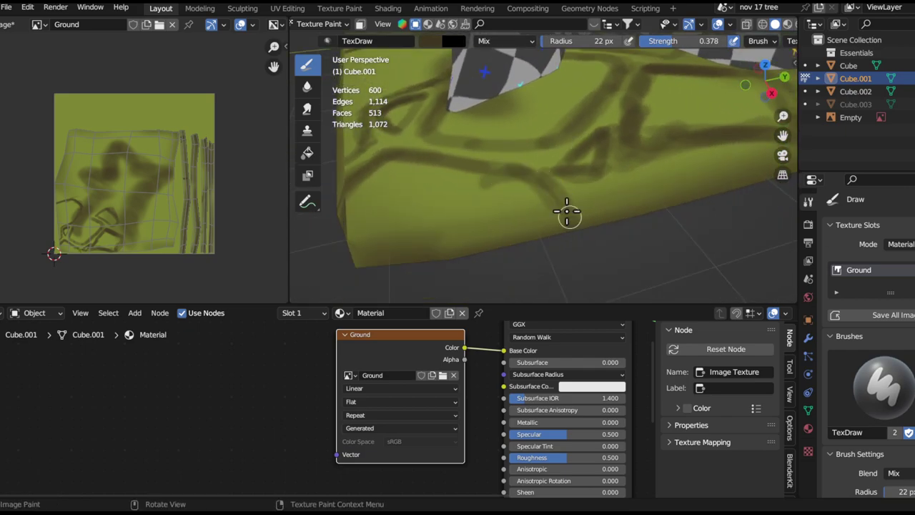
pyautogui.moveTo(612, 192)
pyautogui.mouseDown()
pyautogui.moveTo(657, 171)
pyautogui.moveTo(748, 164)
pyautogui.mouseUp()
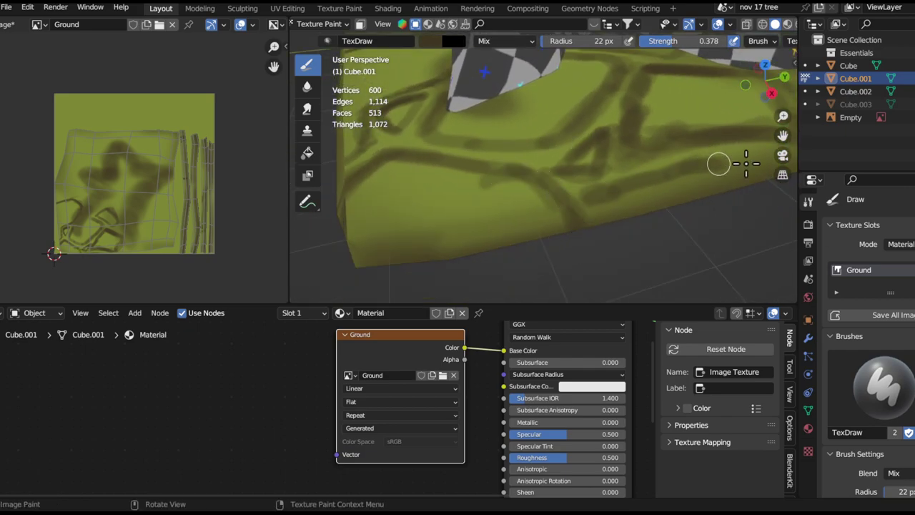
pyautogui.moveTo(748, 163); pyautogui.dragTo(607, 191, button='middle')
pyautogui.moveTo(607, 190); pyautogui.dragTo(676, 185)
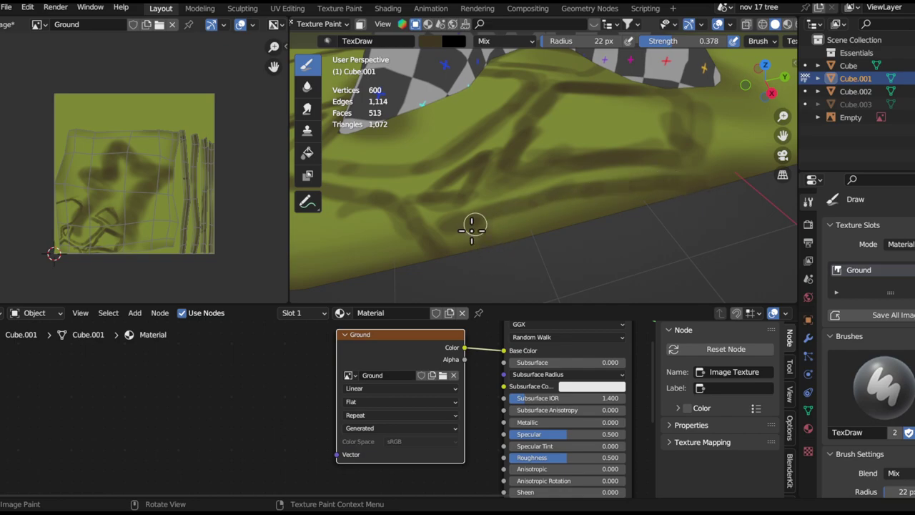
# Paint a U-shaped stone outline on the slab between the short front root and the long root beside it
pyautogui.moveTo(693, 235)
pyautogui.mouseDown(button='middle')
pyautogui.moveTo(515, 198)
pyautogui.moveTo(554, 133)
pyautogui.moveTo(642, 189)
pyautogui.moveTo(542, 276)
pyautogui.mouseUp(button='middle')
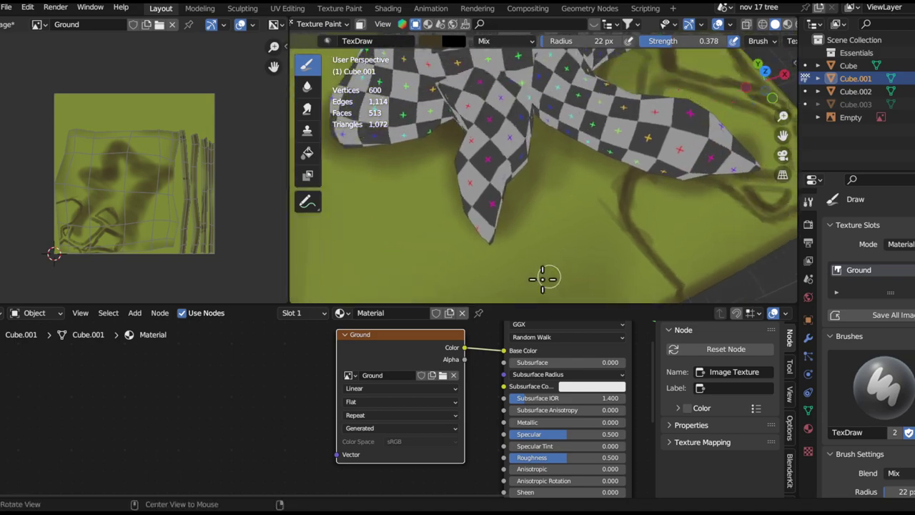
pyautogui.moveTo(599, 164)
pyautogui.mouseDown()
pyautogui.moveTo(601, 221)
pyautogui.moveTo(557, 263)
pyautogui.moveTo(521, 171)
pyautogui.mouseUp()
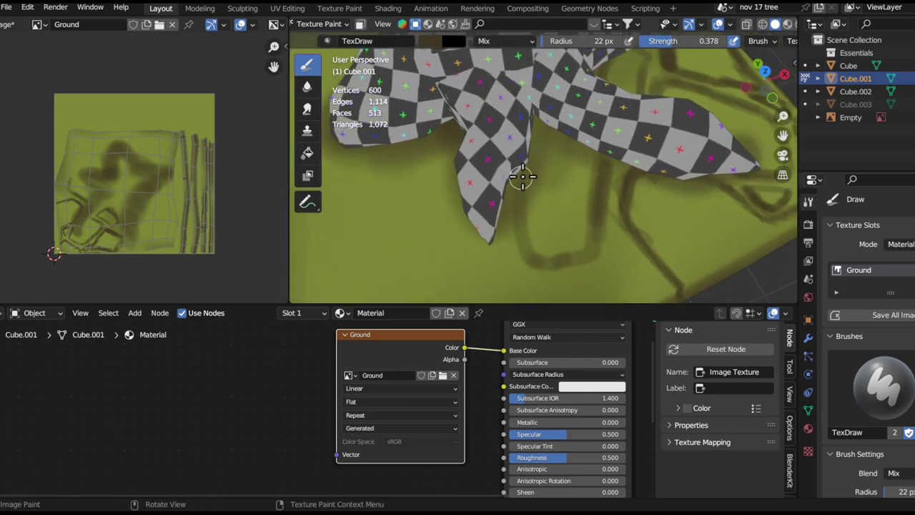
pyautogui.moveTo(519, 235); pyautogui.dragTo(595, 188)
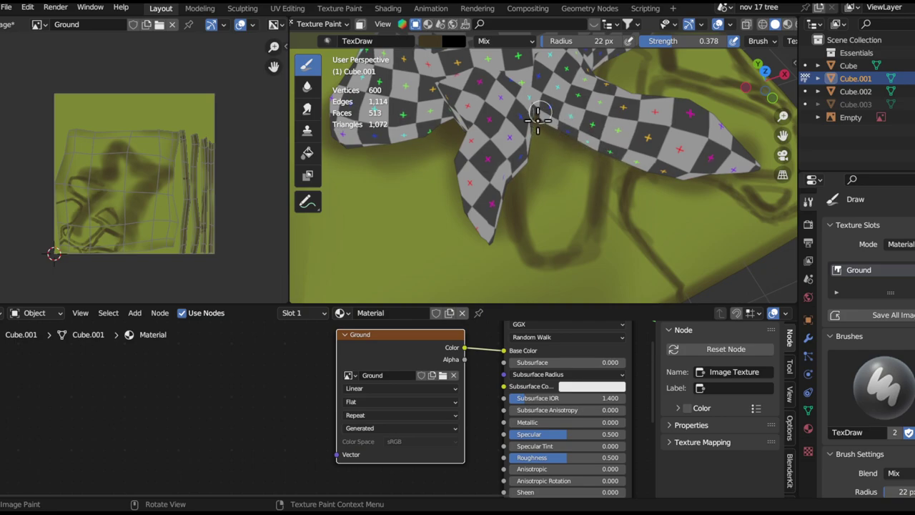
pyautogui.moveTo(506, 235); pyautogui.dragTo(605, 179, button='middle')
# Darken the contact shadows on the slab where it meets the roots, working all the way around the trunk
pyautogui.moveTo(648, 209); pyautogui.dragTo(599, 164)
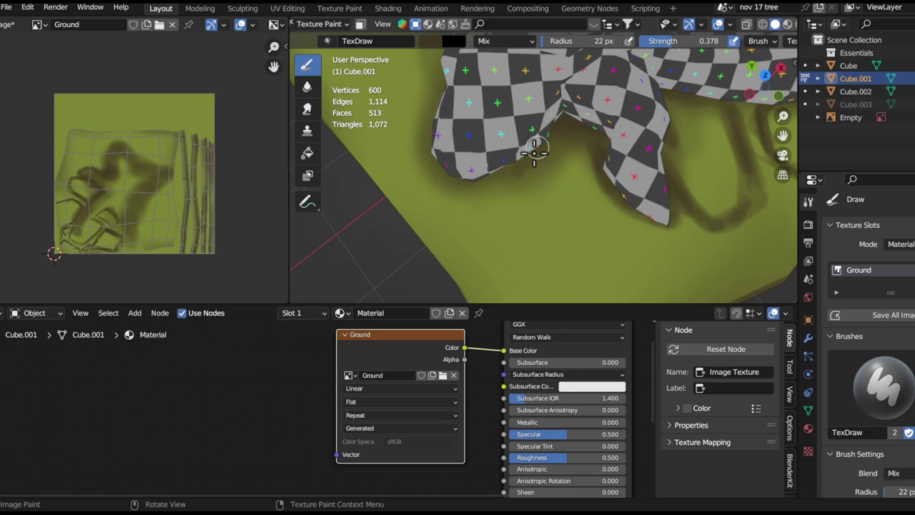
pyautogui.moveTo(509, 148); pyautogui.dragTo(582, 218, button='middle')
pyautogui.moveTo(525, 179); pyautogui.dragTo(615, 148, button='middle')
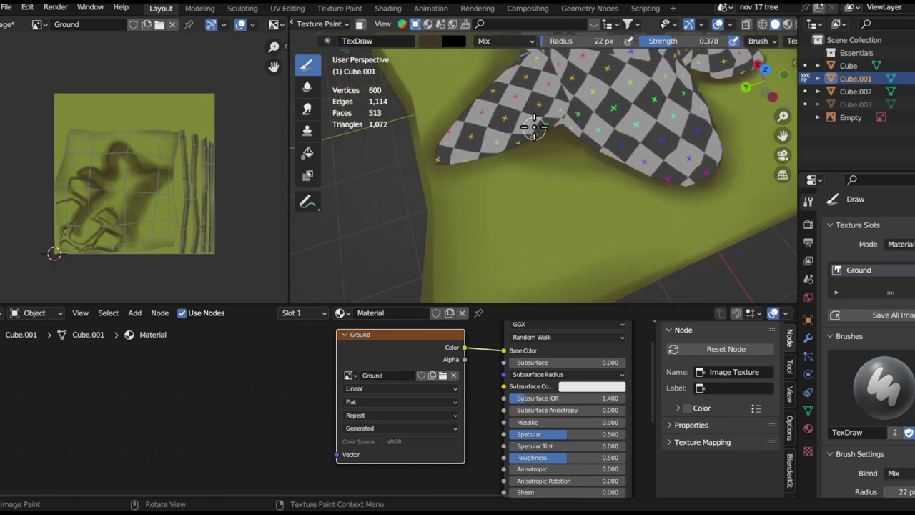
pyautogui.moveTo(502, 147); pyautogui.dragTo(560, 239, button='middle')
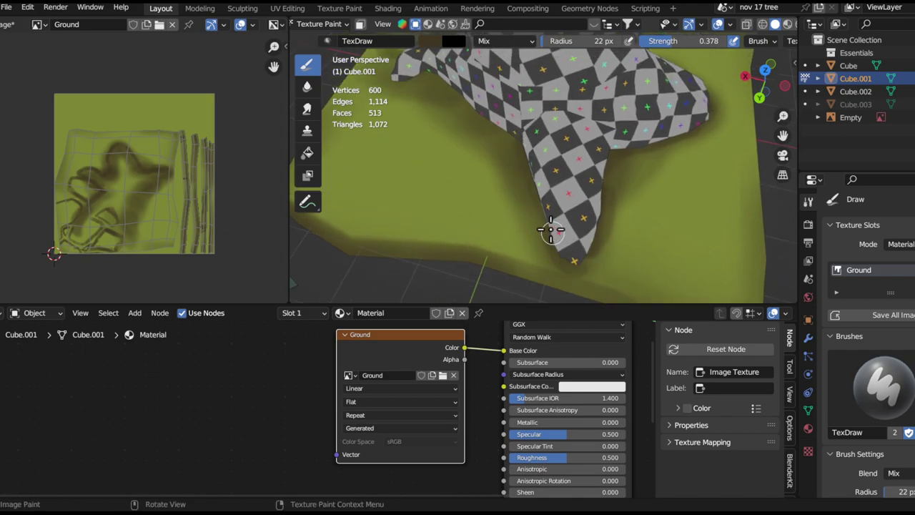
pyautogui.moveTo(515, 124); pyautogui.dragTo(635, 167, button='middle')
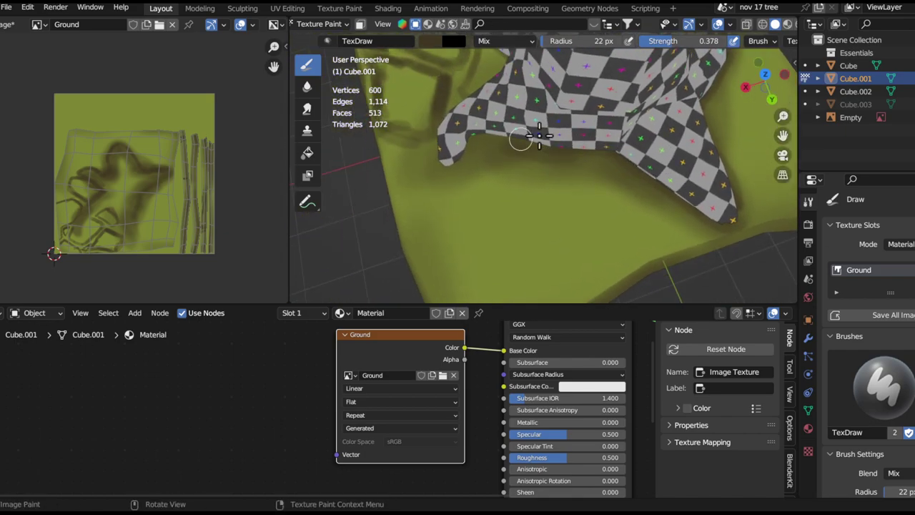
pyautogui.moveTo(467, 150)
pyautogui.mouseDown(button='middle')
pyautogui.moveTo(593, 153)
pyautogui.moveTo(547, 190)
pyautogui.moveTo(574, 163)
pyautogui.moveTo(578, 190)
pyautogui.moveTo(519, 174)
pyautogui.mouseUp(button='middle')
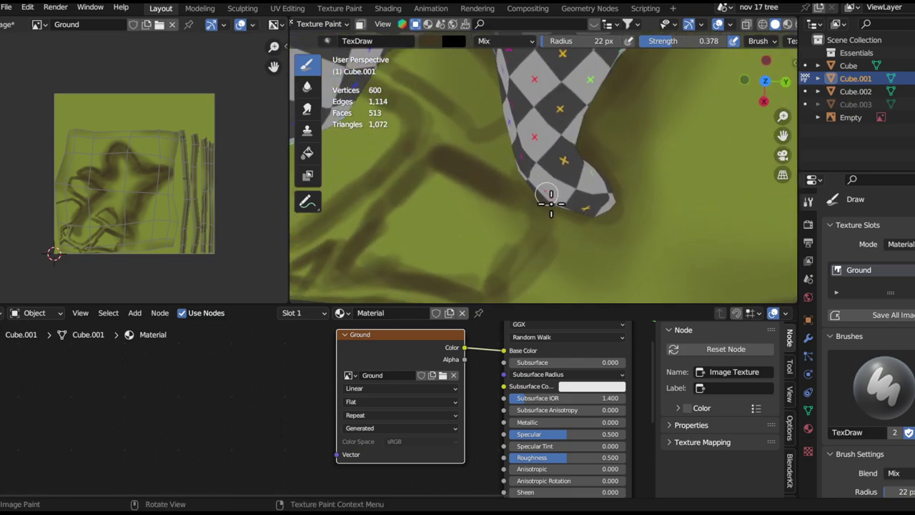
pyautogui.moveTo(512, 126); pyautogui.dragTo(573, 158, button='middle')
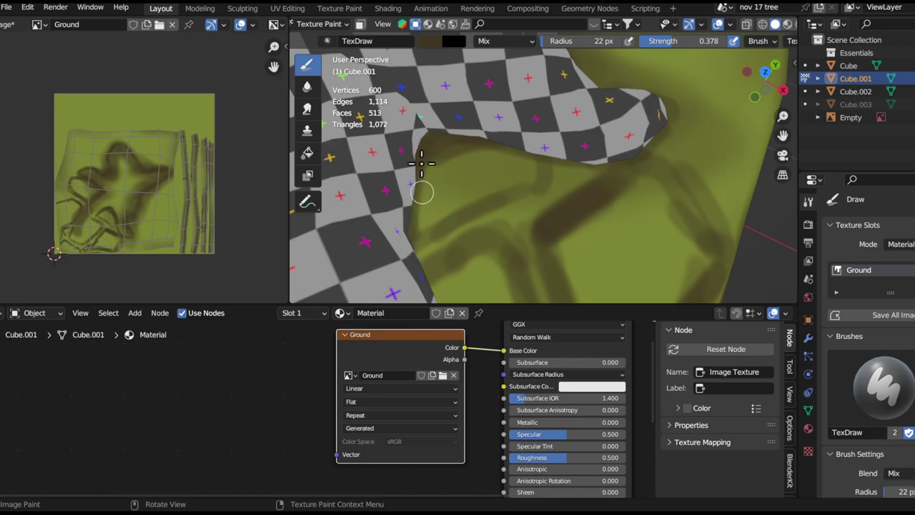
pyautogui.moveTo(411, 239)
pyautogui.mouseDown(button='middle')
pyautogui.moveTo(491, 122)
pyautogui.moveTo(443, 200)
pyautogui.moveTo(391, 216)
pyautogui.moveTo(389, 200)
pyautogui.moveTo(413, 216)
pyautogui.moveTo(486, 167)
pyautogui.moveTo(556, 167)
pyautogui.mouseUp(button='middle')
# Set the brush radius to 50 px and softly shade the slab around the roots and stone outlines
pyautogui.press('f')
pyautogui.click(566, 143)
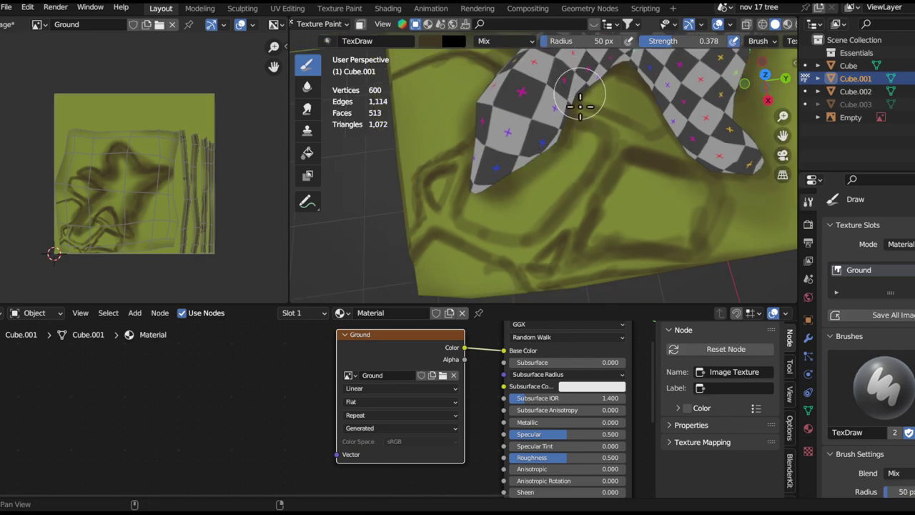
pyautogui.moveTo(583, 92); pyautogui.dragTo(602, 128, button='middle')
pyautogui.keyDown('shift'); pyautogui.moveTo(520, 180); pyautogui.dragTo(571, 223, button='middle'); pyautogui.keyUp('shift')
pyautogui.keyDown('ctrl'); pyautogui.moveTo(564, 189); pyautogui.dragTo(612, 183, button='middle'); pyautogui.keyUp('ctrl')
# Set the brush radius to 11 px and paint fine branching cracks around the short front root's tip and toward the front edge
pyautogui.press('f')
pyautogui.moveTo(533, 205)
pyautogui.keyDown('shift'); pyautogui.mouseDown(button='middle')
pyautogui.moveTo(588, 172)
pyautogui.moveTo(564, 170)
pyautogui.moveTo(579, 177)
pyautogui.moveTo(594, 228)
pyautogui.moveTo(530, 193)
pyautogui.moveTo(534, 257)
pyautogui.mouseUp(button='middle'); pyautogui.keyUp('shift')
pyautogui.click(589, 192)
pyautogui.press('f')
pyautogui.click(556, 186)
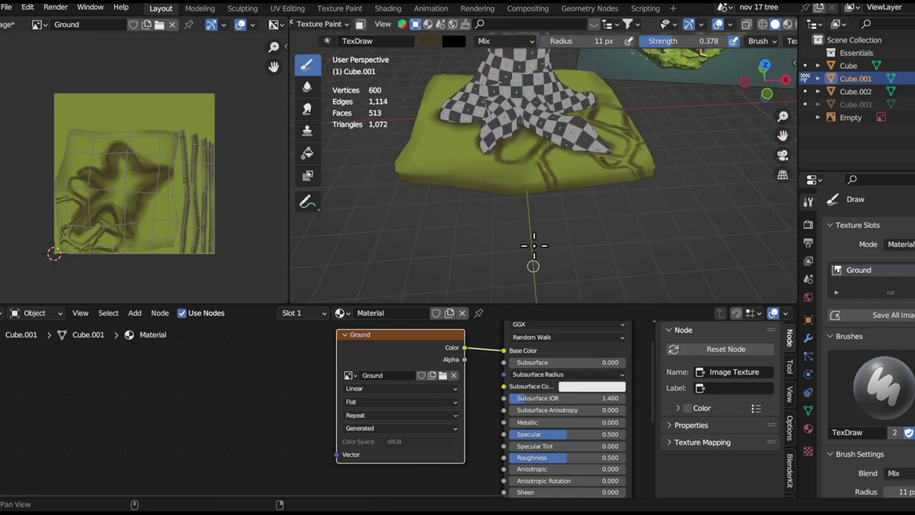
pyautogui.moveTo(556, 184); pyautogui.dragTo(623, 196, button='middle')
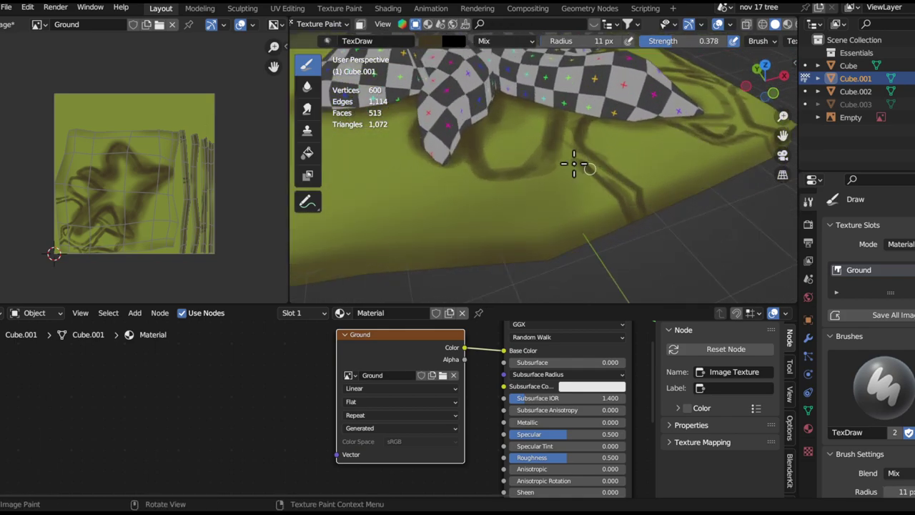
pyautogui.moveTo(477, 250); pyautogui.dragTo(607, 156, button='middle')
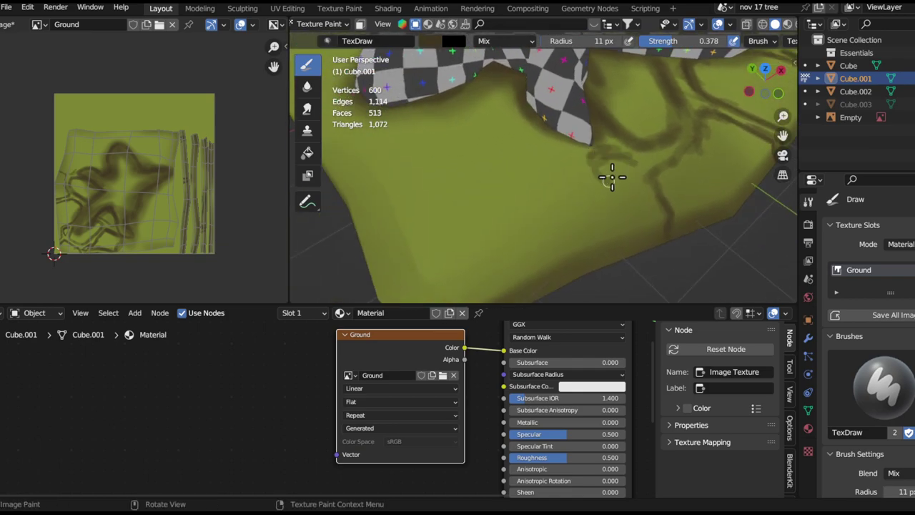
pyautogui.scroll(4, 629, 160)
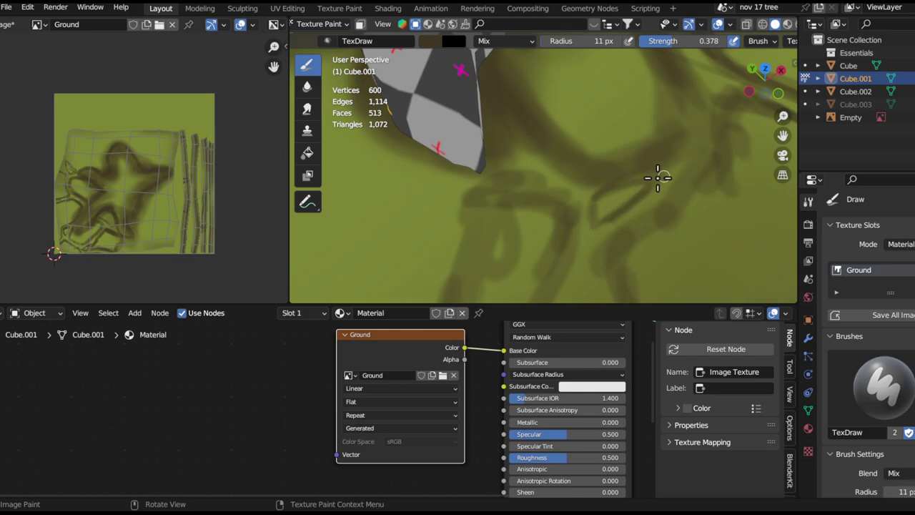
# Paint a broad crack enclosing the slab's front corner with a larger brush, and set the radius back to 11 px
pyautogui.scroll(-7, 615, 202)
pyautogui.moveTo(597, 241); pyautogui.dragTo(635, 186, button='middle')
pyautogui.press('f')
pyautogui.click(570, 204)
pyautogui.moveTo(582, 174)
pyautogui.mouseDown()
pyautogui.moveTo(541, 190)
pyautogui.moveTo(537, 260)
pyautogui.mouseUp()
pyautogui.press('f')
pyautogui.click(537, 242)
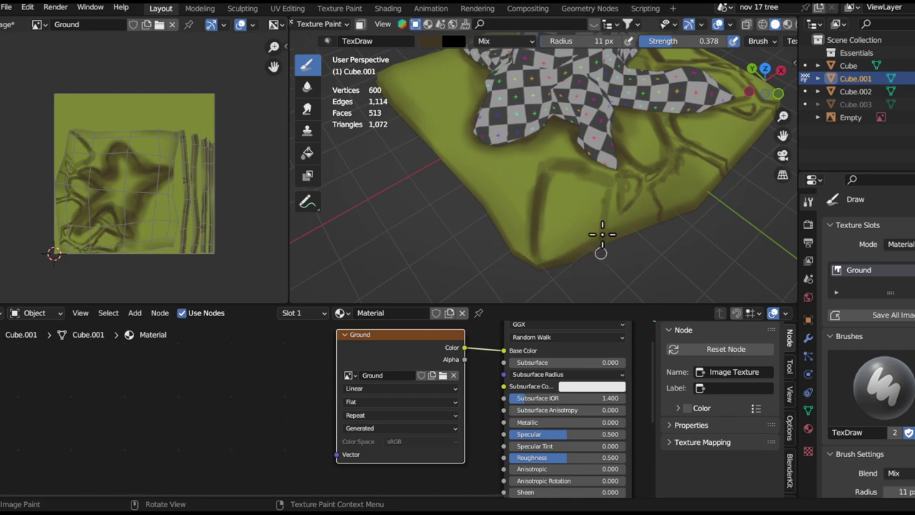
# Paint thin cracks from the small stones near the front corner down to the slab's edge
pyautogui.scroll(5, 603, 250)
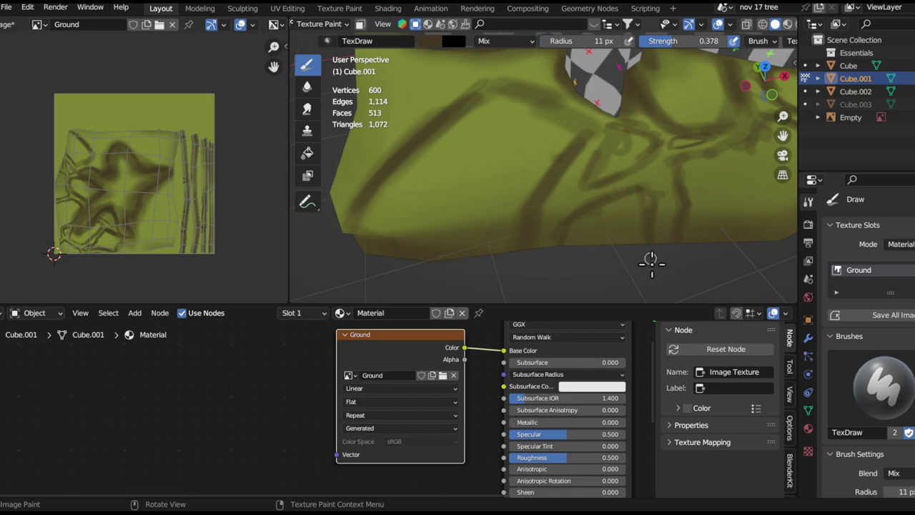
pyautogui.moveTo(637, 264)
pyautogui.mouseDown(button='middle')
pyautogui.moveTo(584, 149)
pyautogui.moveTo(565, 168)
pyautogui.mouseUp(button='middle')
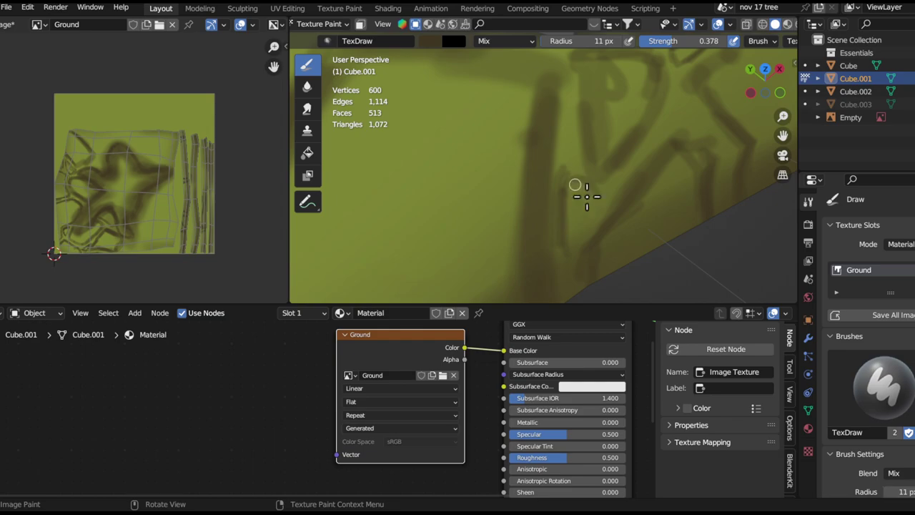
# Set the brush radius to 17 px and paint cracks from the broad root toward the slab's adjoining side edge
pyautogui.moveTo(576, 164); pyautogui.dragTo(644, 150, button='middle')
pyautogui.scroll(3, 643, 150)
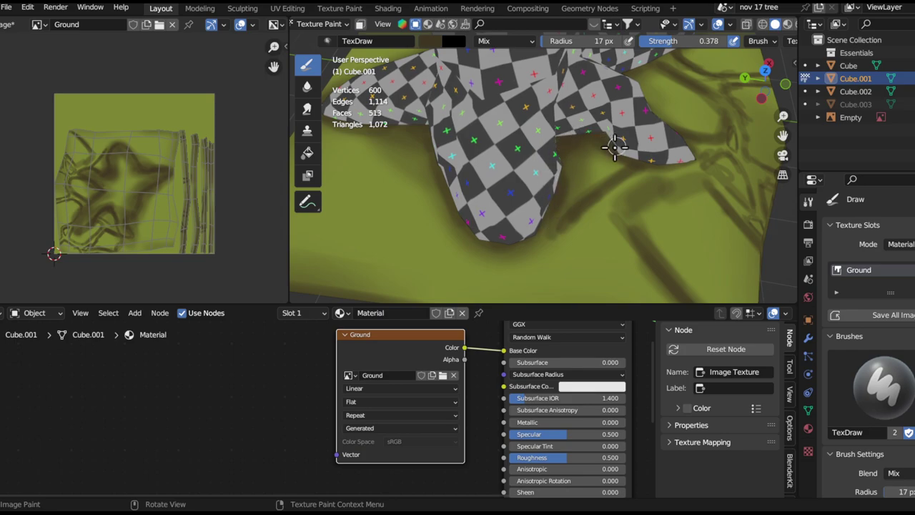
pyautogui.keyDown('shift'); pyautogui.moveTo(558, 235); pyautogui.dragTo(576, 122, button='middle'); pyautogui.keyUp('shift')
pyautogui.moveTo(617, 124); pyautogui.dragTo(561, 169)
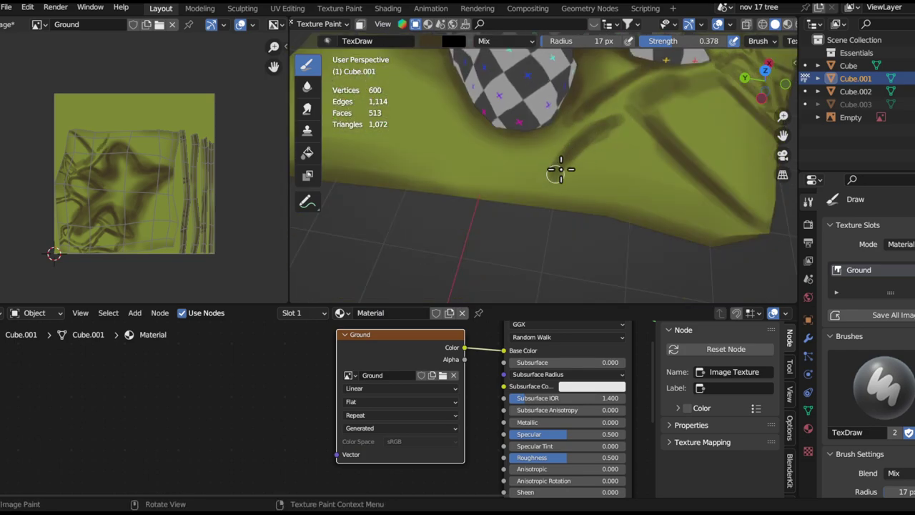
pyautogui.moveTo(607, 153); pyautogui.dragTo(656, 173, button='middle')
pyautogui.moveTo(656, 173); pyautogui.dragTo(609, 173)
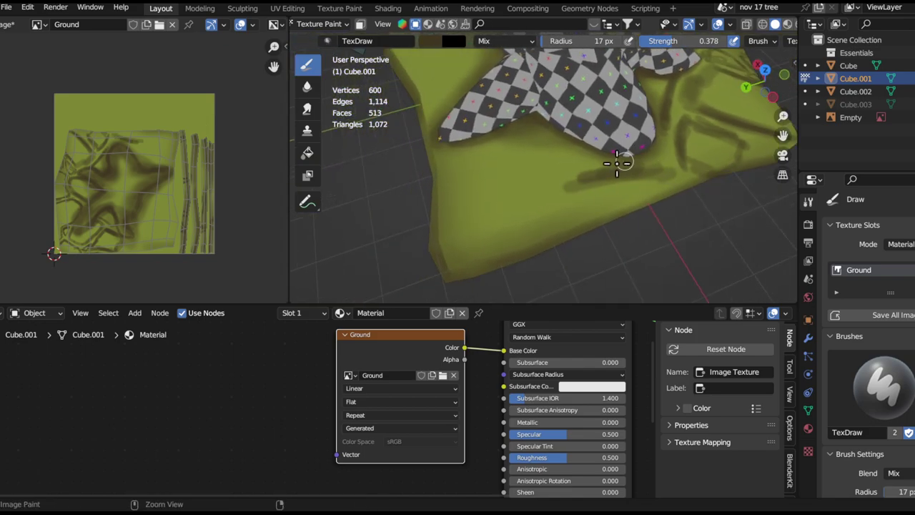
pyautogui.hotkey('ctrl', 'z')
pyautogui.hotkey('ctrl', 'z')
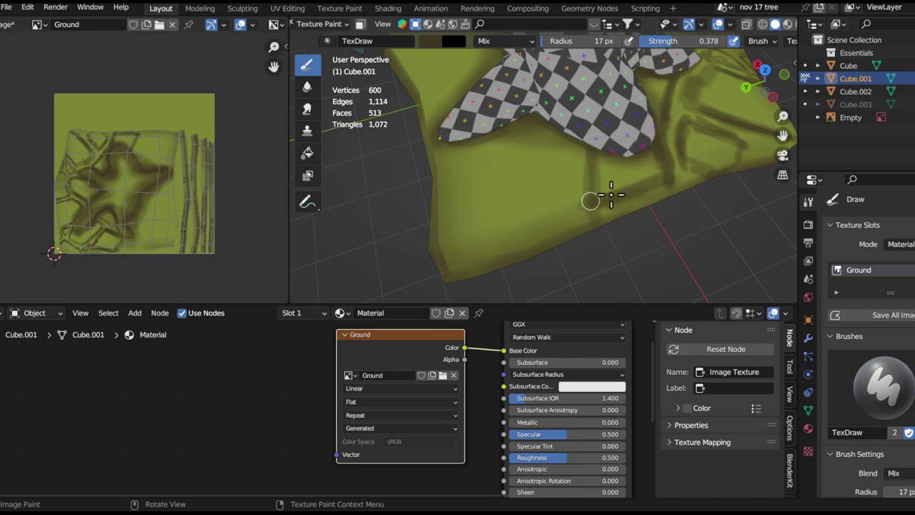
# Paint a large stone outline on the slab between the broad root and the pointed back root
pyautogui.moveTo(594, 201); pyautogui.dragTo(548, 147, button='middle')
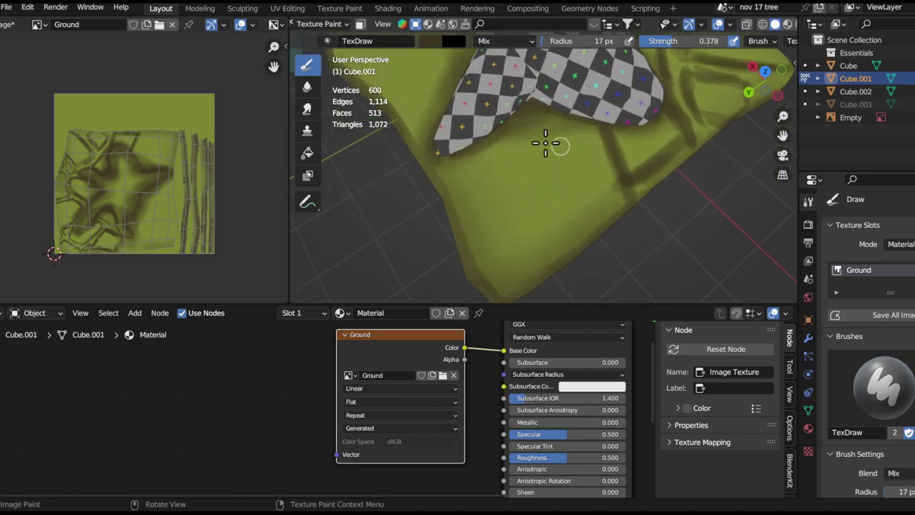
pyautogui.moveTo(525, 153); pyautogui.dragTo(559, 231)
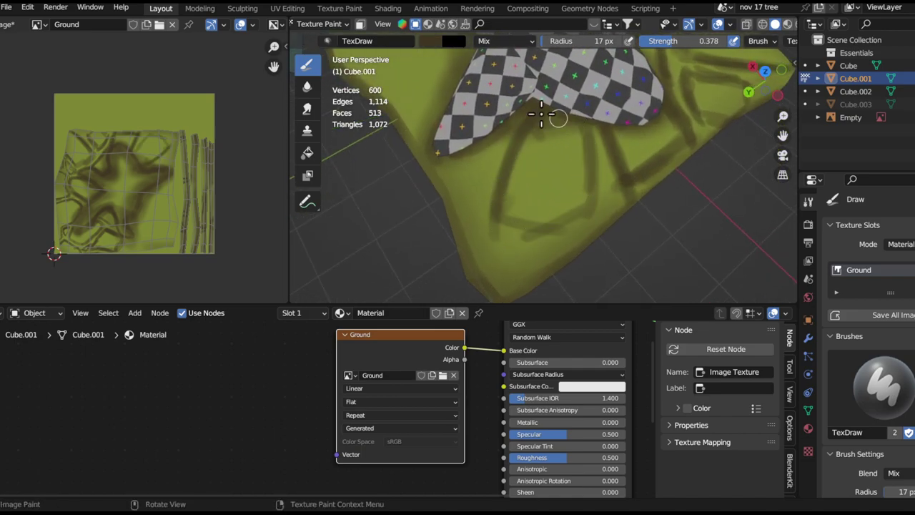
pyautogui.keyDown('alt'); pyautogui.moveTo(561, 233); pyautogui.dragTo(582, 184); pyautogui.keyUp('alt')
pyautogui.moveTo(502, 215); pyautogui.dragTo(623, 130, button='middle')
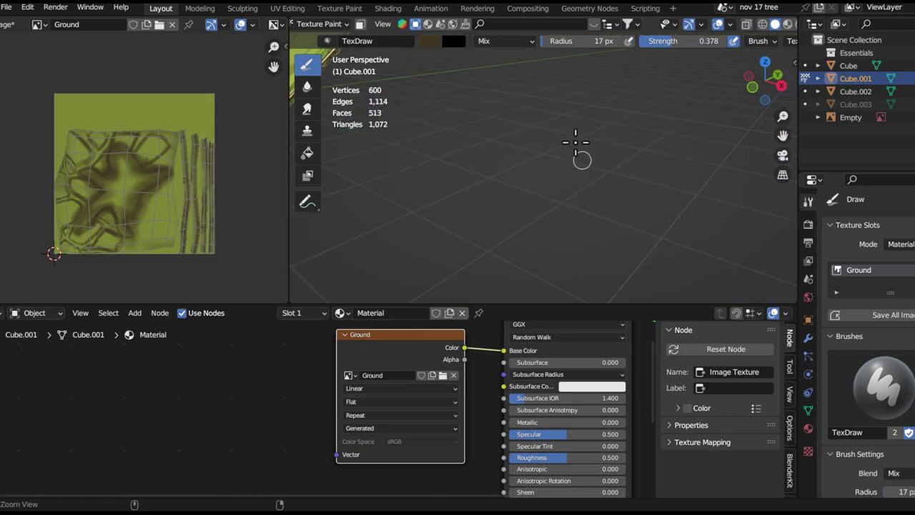
# Darken the crack between the two neighbouring roots with black strokes, and sample the slab's green as the brush colour
pyautogui.moveTo(543, 214); pyautogui.dragTo(515, 304, button='middle')
pyautogui.keyDown('ctrl'); pyautogui.keyDown('alt'); pyautogui.moveTo(516, 306); pyautogui.dragTo(488, 239); pyautogui.keyUp('alt'); pyautogui.keyUp('ctrl')
pyautogui.keyDown('ctrl'); pyautogui.keyDown('alt'); pyautogui.moveTo(488, 240); pyautogui.dragTo(593, 189); pyautogui.keyUp('alt'); pyautogui.keyUp('ctrl')
pyautogui.moveTo(593, 189)
pyautogui.keyDown('ctrl'); pyautogui.keyDown('alt'); pyautogui.mouseDown()
pyautogui.moveTo(578, 145)
pyautogui.moveTo(476, 188)
pyautogui.moveTo(607, 228)
pyautogui.moveTo(546, 184)
pyautogui.moveTo(486, 186)
pyautogui.moveTo(499, 249)
pyautogui.mouseUp(); pyautogui.keyUp('alt'); pyautogui.keyUp('ctrl')
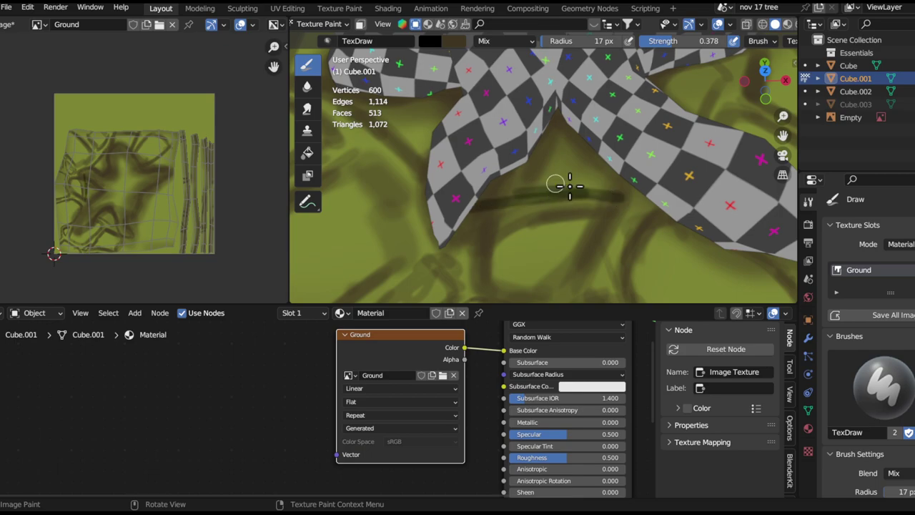
pyautogui.keyDown('alt'); pyautogui.keyDown('shift'); pyautogui.moveTo(363, 241); pyautogui.dragTo(516, 196); pyautogui.keyUp('shift'); pyautogui.keyUp('alt')
pyautogui.press('s')
pyautogui.keyDown('alt'); pyautogui.keyDown('shift'); pyautogui.moveTo(588, 130); pyautogui.dragTo(460, 208); pyautogui.keyUp('shift'); pyautogui.keyUp('alt')
pyautogui.moveTo(459, 207); pyautogui.dragTo(624, 200, button='middle')
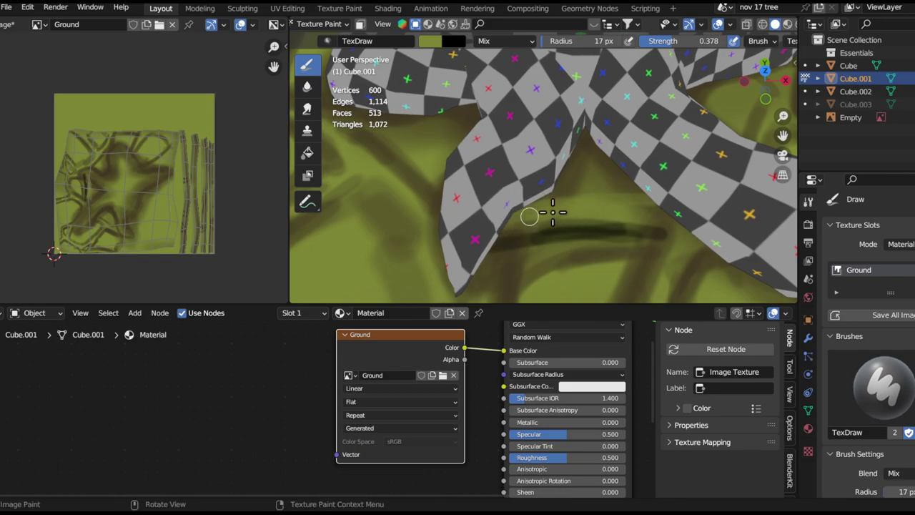
# Maximise the 3D viewport and paint olive-brown cracks from the blunt root's tip down to the slab's edge
pyautogui.scroll(-4, 593, 215)
pyautogui.moveTo(599, 250)
pyautogui.mouseDown(button='middle')
pyautogui.moveTo(531, 208)
pyautogui.moveTo(487, 224)
pyautogui.moveTo(499, 200)
pyautogui.moveTo(470, 241)
pyautogui.moveTo(503, 204)
pyautogui.moveTo(449, 231)
pyautogui.moveTo(578, 210)
pyautogui.moveTo(419, 219)
pyautogui.mouseUp(button='middle')
pyautogui.press('x')
pyautogui.moveTo(522, 187)
pyautogui.mouseDown(button='middle')
pyautogui.moveTo(495, 190)
pyautogui.moveTo(543, 172)
pyautogui.moveTo(468, 193)
pyautogui.moveTo(551, 176)
pyautogui.moveTo(525, 210)
pyautogui.moveTo(548, 261)
pyautogui.mouseUp(button='middle')
pyautogui.moveTo(626, 202); pyautogui.dragTo(560, 257, button='middle')
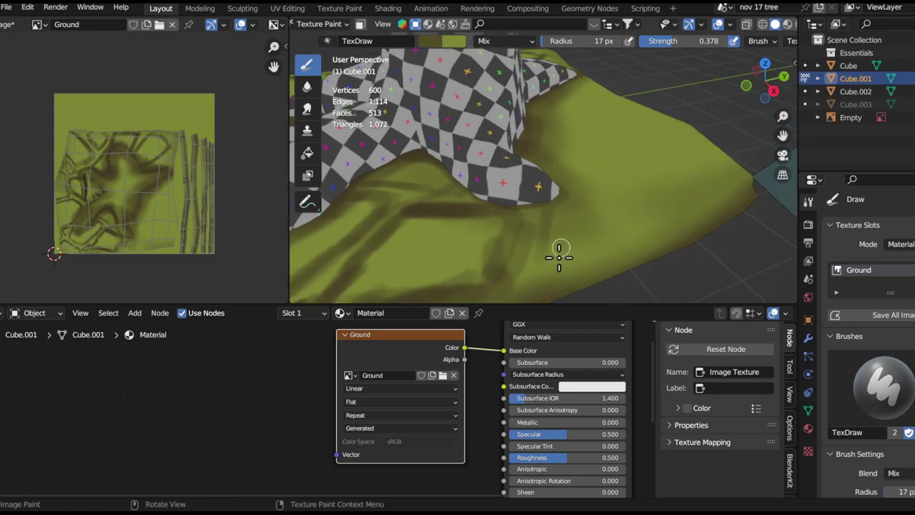
pyautogui.moveTo(566, 225); pyautogui.dragTo(559, 222, button='middle')
pyautogui.hotkey('ctrl', 'space')
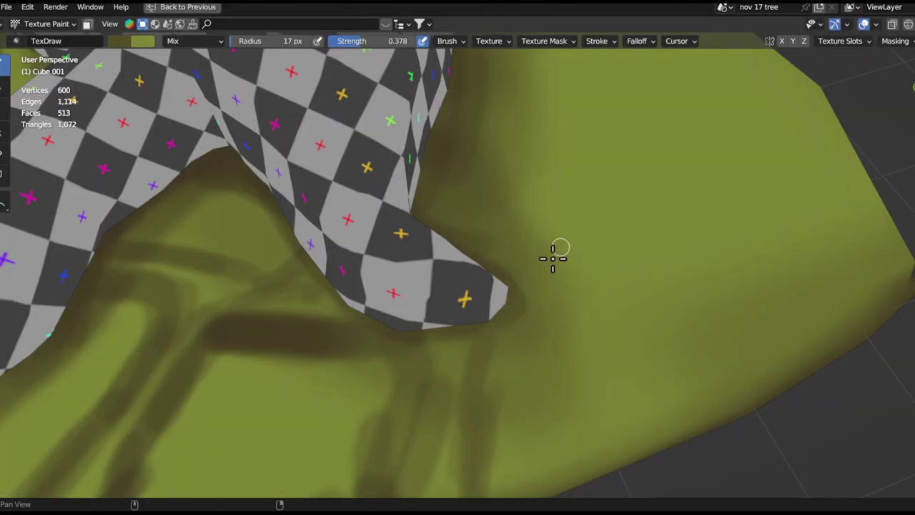
pyautogui.moveTo(552, 258); pyautogui.dragTo(513, 258, button='middle')
pyautogui.moveTo(590, 213)
pyautogui.mouseDown()
pyautogui.moveTo(642, 317)
pyautogui.moveTo(594, 241)
pyautogui.moveTo(651, 304)
pyautogui.mouseUp()
pyautogui.moveTo(689, 376)
pyautogui.mouseDown(button='middle')
pyautogui.moveTo(559, 347)
pyautogui.moveTo(519, 232)
pyautogui.mouseUp(button='middle')
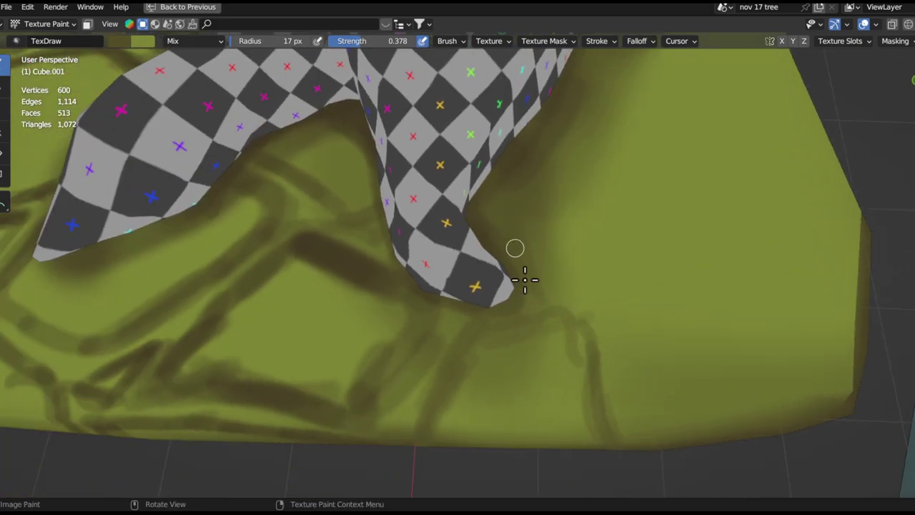
# Outline angular stones on the bare slab area between the blunt root and the next root
pyautogui.moveTo(641, 121)
pyautogui.mouseDown()
pyautogui.moveTo(662, 150)
pyautogui.moveTo(579, 293)
pyautogui.moveTo(645, 319)
pyautogui.mouseUp()
pyautogui.moveTo(605, 297)
pyautogui.mouseDown()
pyautogui.moveTo(653, 327)
pyautogui.moveTo(668, 280)
pyautogui.moveTo(645, 126)
pyautogui.mouseUp()
pyautogui.moveTo(646, 127)
pyautogui.mouseDown(button='middle')
pyautogui.moveTo(543, 257)
pyautogui.moveTo(450, 286)
pyautogui.mouseUp(button='middle')
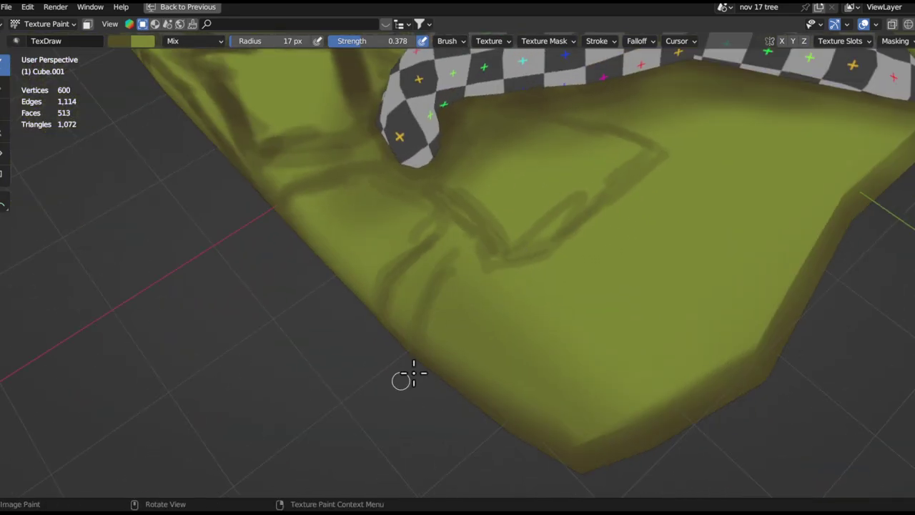
pyautogui.moveTo(431, 314)
pyautogui.mouseDown()
pyautogui.moveTo(550, 300)
pyautogui.moveTo(605, 241)
pyautogui.moveTo(603, 327)
pyautogui.moveTo(553, 380)
pyautogui.mouseUp()
pyautogui.moveTo(489, 390)
pyautogui.mouseDown(button='middle')
pyautogui.moveTo(586, 317)
pyautogui.moveTo(517, 364)
pyautogui.moveTo(490, 347)
pyautogui.moveTo(447, 351)
pyautogui.mouseUp(button='middle')
pyautogui.moveTo(458, 341)
pyautogui.mouseDown()
pyautogui.moveTo(508, 376)
pyautogui.moveTo(603, 372)
pyautogui.moveTo(598, 310)
pyautogui.moveTo(545, 259)
pyautogui.moveTo(480, 218)
pyautogui.mouseUp()
pyautogui.moveTo(480, 219); pyautogui.dragTo(448, 306, button='middle')
pyautogui.moveTo(479, 296)
pyautogui.mouseDown()
pyautogui.moveTo(670, 337)
pyautogui.moveTo(723, 265)
pyautogui.moveTo(688, 236)
pyautogui.mouseUp()
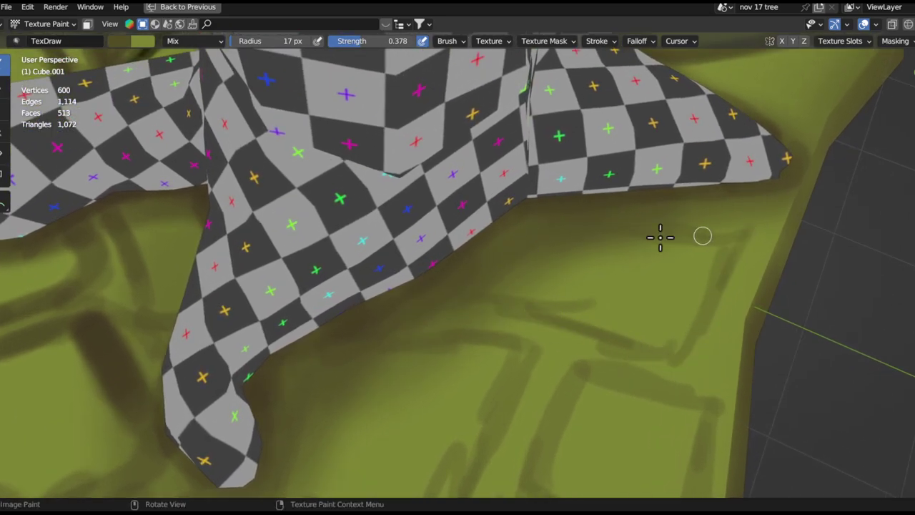
# Paint over the small stone outline beside the pointed front root's tip with the slab's green
pyautogui.moveTo(754, 213)
pyautogui.mouseDown(button='middle')
pyautogui.moveTo(701, 247)
pyautogui.moveTo(585, 288)
pyautogui.moveTo(555, 318)
pyautogui.moveTo(603, 296)
pyautogui.moveTo(519, 251)
pyautogui.moveTo(307, 286)
pyautogui.moveTo(468, 202)
pyautogui.mouseUp(button='middle')
pyautogui.moveTo(468, 203)
pyautogui.keyDown('alt'); pyautogui.mouseDown()
pyautogui.moveTo(513, 288)
pyautogui.moveTo(424, 150)
pyautogui.mouseUp(); pyautogui.keyUp('alt')
pyautogui.scroll(1, 541, 272)
pyautogui.keyDown('alt'); pyautogui.moveTo(541, 272); pyautogui.dragTo(382, 271); pyautogui.keyUp('alt')
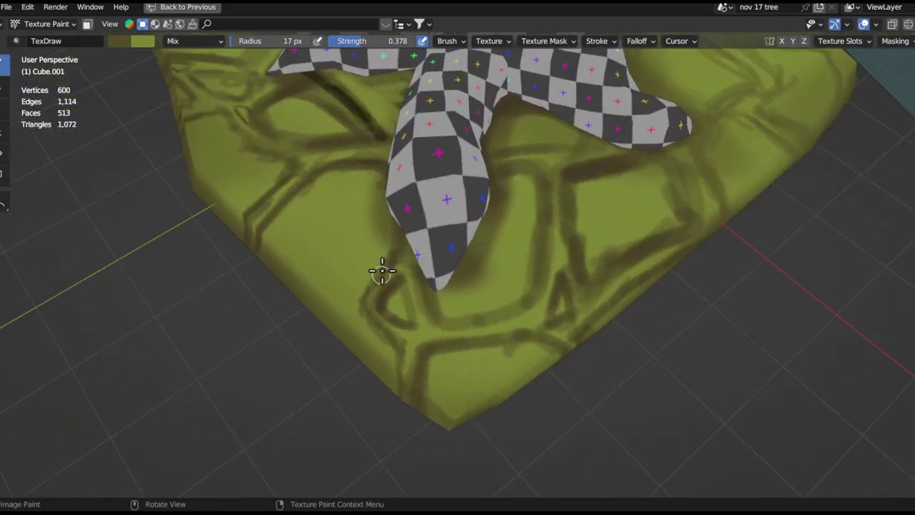
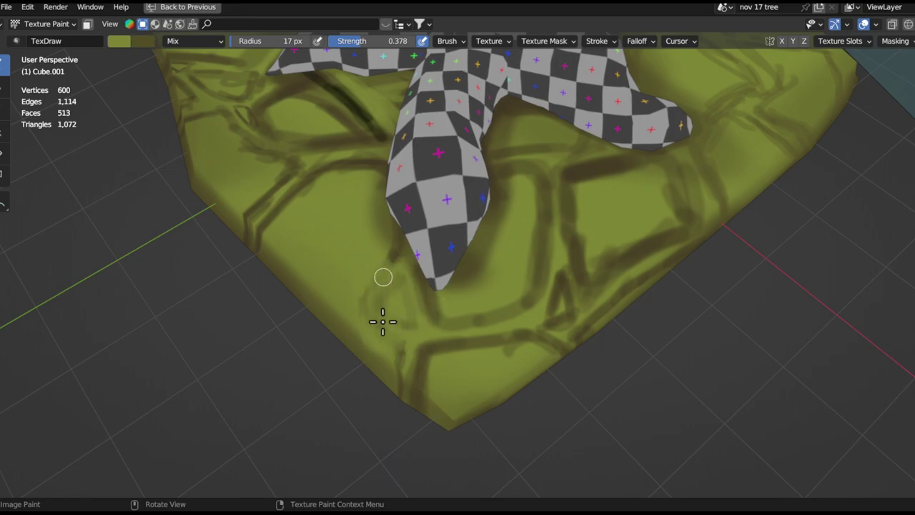
pyautogui.moveTo(405, 352)
pyautogui.mouseDown(button='middle')
pyautogui.moveTo(415, 384)
pyautogui.moveTo(462, 214)
pyautogui.moveTo(531, 235)
pyautogui.moveTo(446, 267)
pyautogui.mouseUp(button='middle')
# Extend the cracks from the stone outline to the slab's edge and paint an angled crack beside the narrow root's tip
pyautogui.moveTo(446, 266)
pyautogui.keyDown('alt'); pyautogui.mouseDown()
pyautogui.moveTo(505, 272)
pyautogui.moveTo(551, 319)
pyautogui.moveTo(532, 282)
pyautogui.moveTo(516, 279)
pyautogui.mouseUp(); pyautogui.keyUp('alt')
pyautogui.scroll(4, 531, 282)
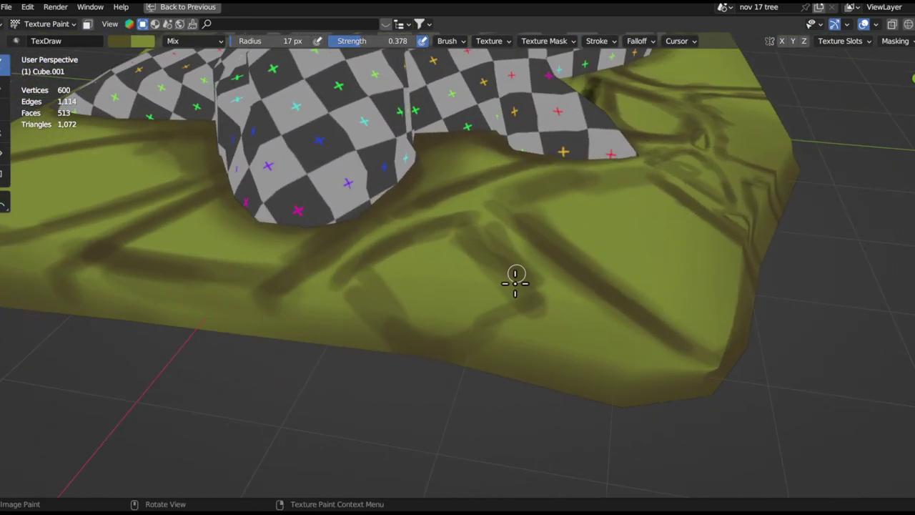
pyautogui.keyDown('shift'); pyautogui.moveTo(540, 319); pyautogui.dragTo(519, 301, button='middle'); pyautogui.keyUp('shift')
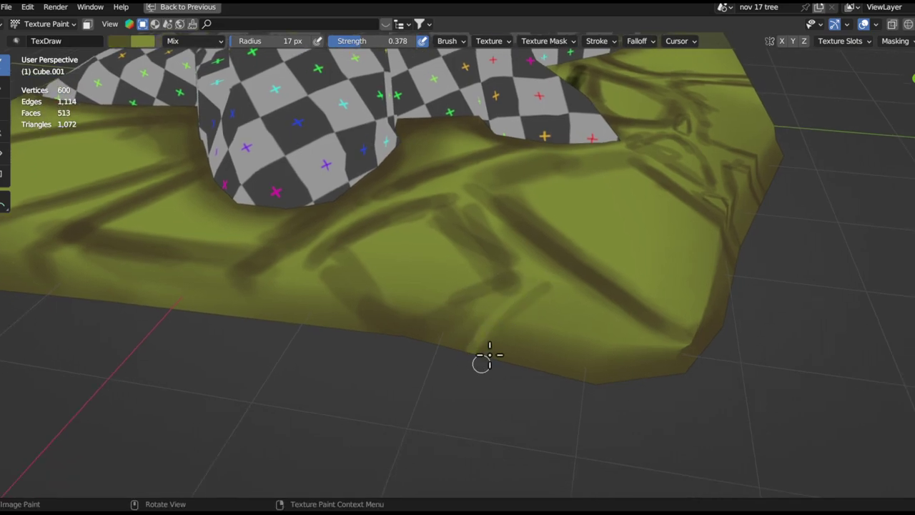
pyautogui.scroll(-4, 633, 399)
pyautogui.moveTo(527, 274)
pyautogui.keyDown('alt'); pyautogui.mouseDown()
pyautogui.moveTo(507, 324)
pyautogui.moveTo(533, 313)
pyautogui.moveTo(511, 296)
pyautogui.moveTo(521, 309)
pyautogui.moveTo(551, 272)
pyautogui.moveTo(582, 268)
pyautogui.moveTo(597, 382)
pyautogui.mouseUp(); pyautogui.keyUp('alt')
pyautogui.scroll(2, 572, 267)
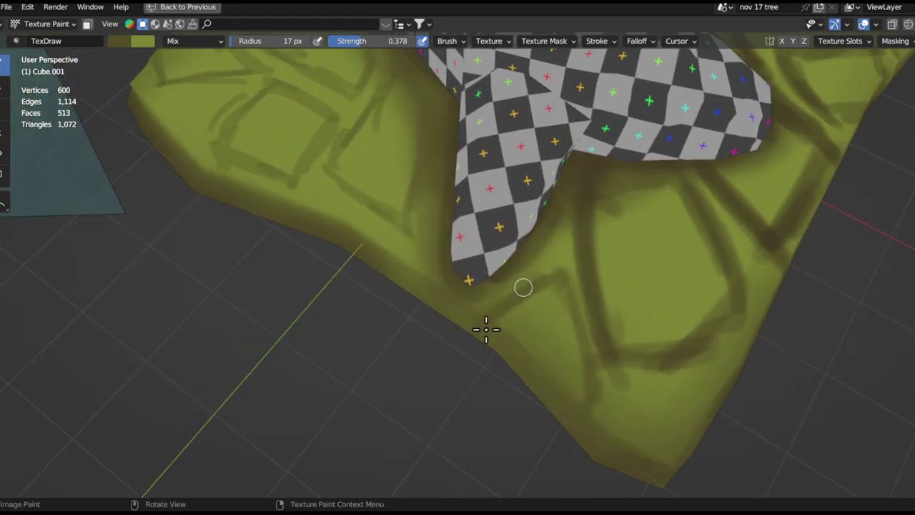
# Paint cracks across the slab's corner beyond the large stone outline, using the dark olive colour
pyautogui.moveTo(529, 289)
pyautogui.mouseDown(button='middle')
pyautogui.moveTo(479, 307)
pyautogui.moveTo(502, 200)
pyautogui.moveTo(506, 352)
pyautogui.mouseUp(button='middle')
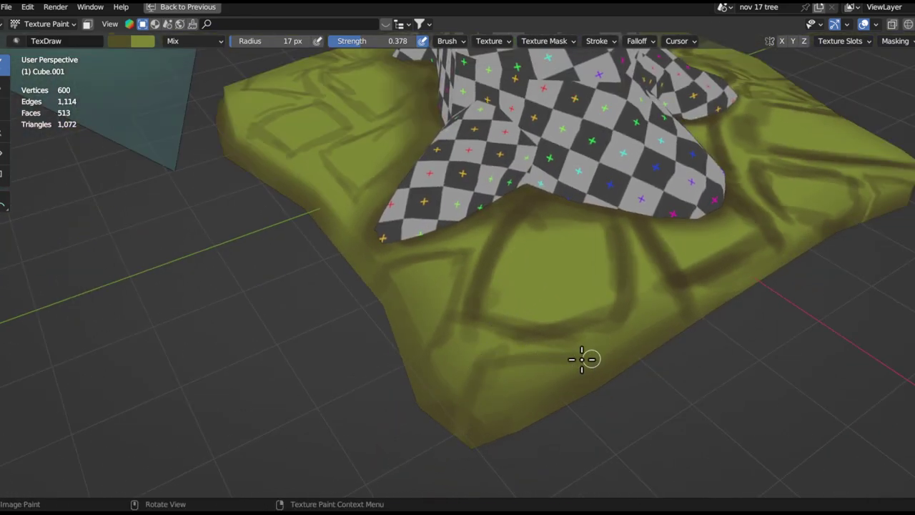
pyautogui.press('x')
pyautogui.moveTo(495, 366)
pyautogui.mouseDown()
pyautogui.moveTo(498, 423)
pyautogui.moveTo(584, 371)
pyautogui.moveTo(534, 391)
pyautogui.mouseUp()
pyautogui.moveTo(579, 392)
pyautogui.mouseDown(button='middle')
pyautogui.moveTo(517, 353)
pyautogui.moveTo(604, 315)
pyautogui.mouseUp(button='middle')
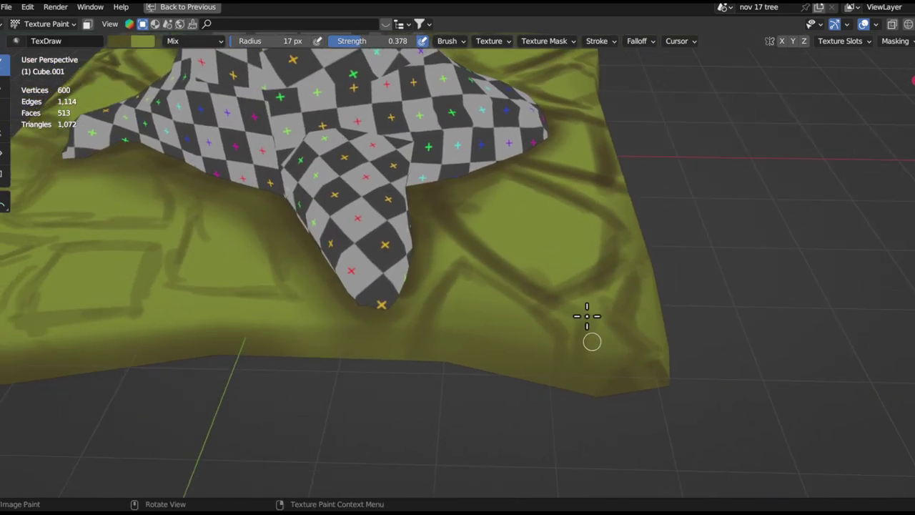
# Paint short cracks along the slab's edge between the narrow root's tip and the square stone outline
pyautogui.moveTo(599, 380)
pyautogui.mouseDown(button='middle')
pyautogui.moveTo(391, 321)
pyautogui.moveTo(467, 301)
pyautogui.mouseUp(button='middle')
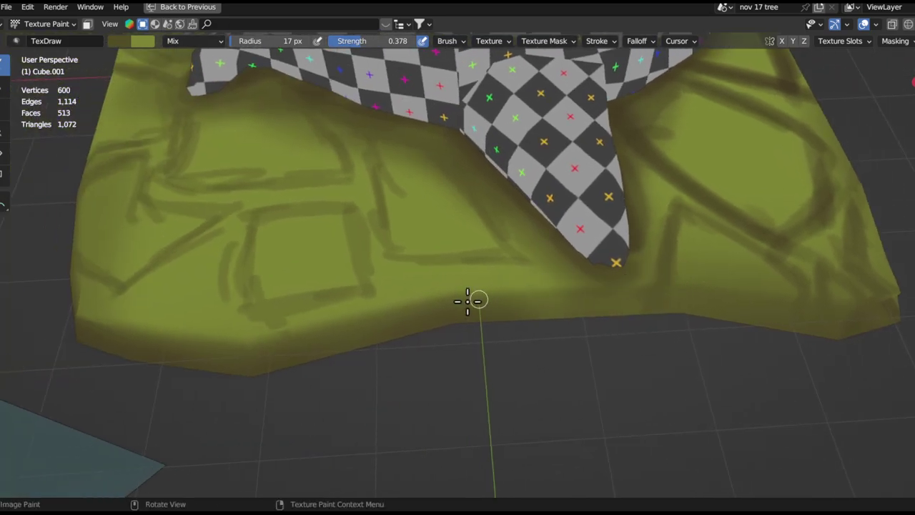
pyautogui.moveTo(449, 288)
pyautogui.mouseDown()
pyautogui.moveTo(556, 276)
pyautogui.moveTo(595, 301)
pyautogui.mouseUp()
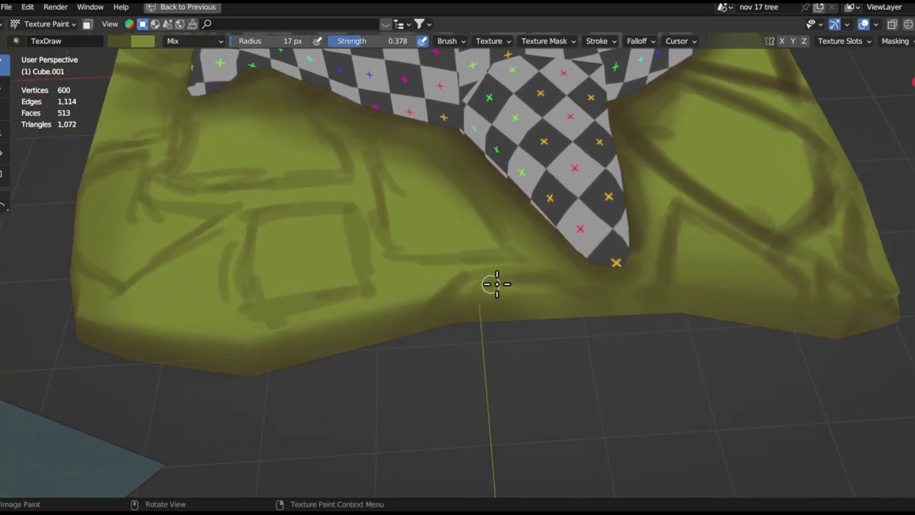
pyautogui.moveTo(543, 274)
pyautogui.mouseDown(button='middle')
pyautogui.moveTo(522, 347)
pyautogui.moveTo(535, 323)
pyautogui.mouseUp(button='middle')
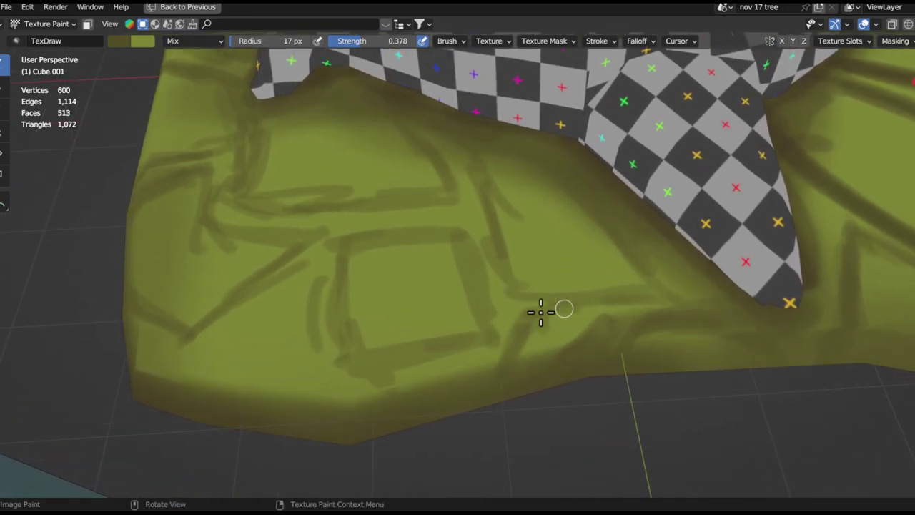
# Paint branching cracks down to the edge of the slab corner next to the square stone outline
pyautogui.moveTo(503, 312)
pyautogui.mouseDown(button='middle')
pyautogui.moveTo(722, 286)
pyautogui.moveTo(625, 280)
pyautogui.moveTo(515, 352)
pyautogui.moveTo(517, 250)
pyautogui.mouseUp(button='middle')
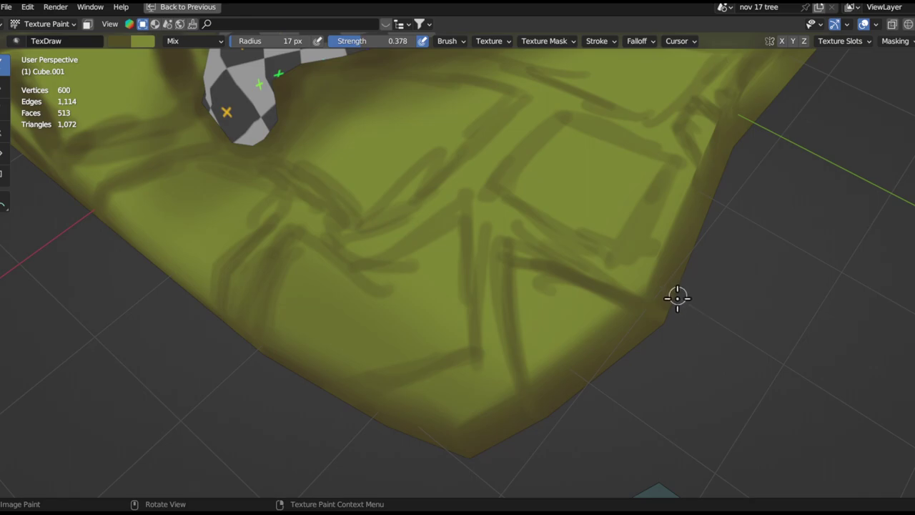
pyautogui.moveTo(678, 297); pyautogui.dragTo(662, 265, button='middle')
pyautogui.moveTo(620, 308)
pyautogui.mouseDown(button='middle')
pyautogui.moveTo(607, 314)
pyautogui.moveTo(660, 296)
pyautogui.mouseUp(button='middle')
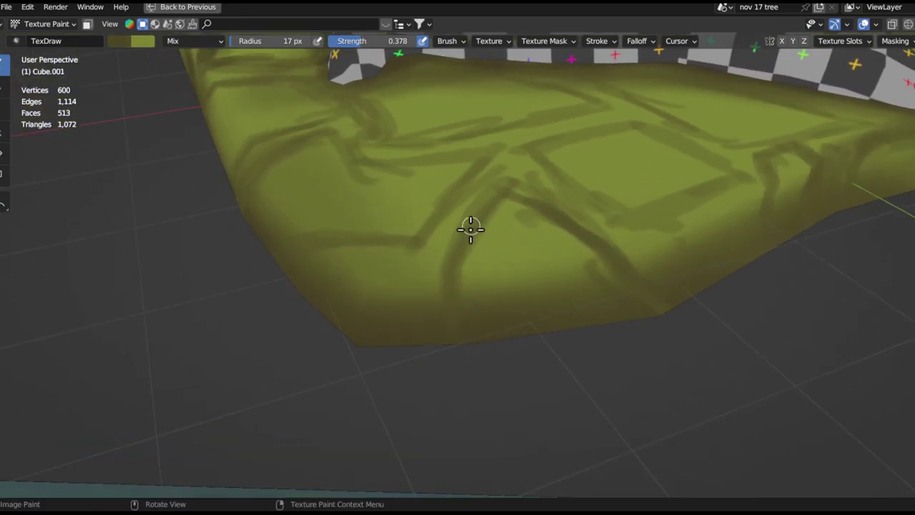
# Pick a darker brown, set the brush radius to 36 px and paint along the slab's lower side near the front corner
pyautogui.moveTo(490, 268)
pyautogui.mouseDown(button='middle')
pyautogui.moveTo(497, 270)
pyautogui.moveTo(527, 220)
pyautogui.moveTo(474, 247)
pyautogui.moveTo(527, 249)
pyautogui.moveTo(530, 410)
pyautogui.moveTo(588, 192)
pyautogui.moveTo(413, 80)
pyautogui.mouseUp(button='middle')
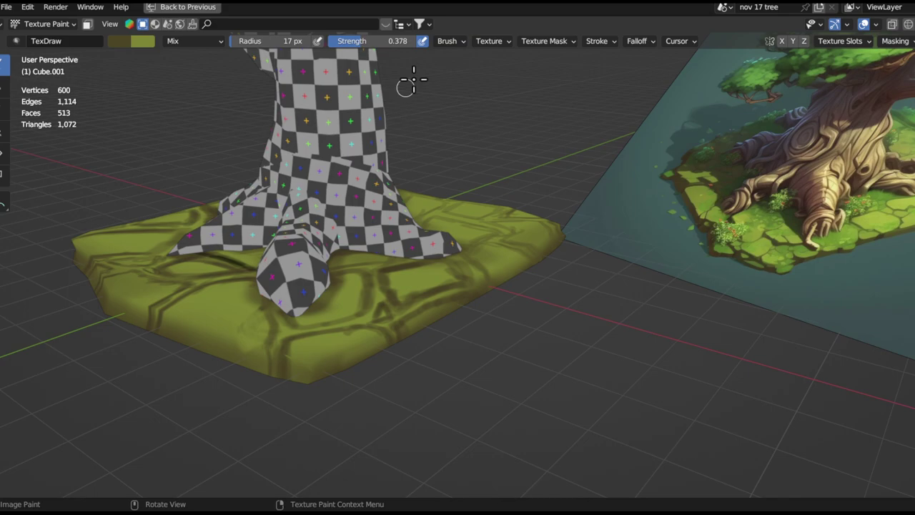
pyautogui.moveTo(326, 255)
pyautogui.mouseDown(button='middle')
pyautogui.moveTo(400, 286)
pyautogui.moveTo(397, 269)
pyautogui.moveTo(429, 251)
pyautogui.mouseUp(button='middle')
pyautogui.moveTo(589, 190)
pyautogui.keyDown('shift'); pyautogui.mouseDown(button='middle')
pyautogui.moveTo(537, 205)
pyautogui.moveTo(437, 279)
pyautogui.mouseUp(button='middle'); pyautogui.keyUp('shift')
pyautogui.moveTo(436, 279)
pyautogui.mouseDown(button='middle')
pyautogui.moveTo(546, 225)
pyautogui.moveTo(545, 189)
pyautogui.moveTo(527, 272)
pyautogui.moveTo(551, 169)
pyautogui.moveTo(518, 315)
pyautogui.moveTo(490, 360)
pyautogui.moveTo(423, 303)
pyautogui.moveTo(486, 321)
pyautogui.moveTo(509, 238)
pyautogui.moveTo(525, 235)
pyautogui.moveTo(445, 237)
pyautogui.moveTo(327, 316)
pyautogui.moveTo(446, 201)
pyautogui.moveTo(448, 279)
pyautogui.moveTo(477, 260)
pyautogui.mouseUp(button='middle')
pyautogui.press('f')
pyautogui.click(451, 203)
pyautogui.press('f')
pyautogui.click(470, 271)
pyautogui.moveTo(479, 264); pyautogui.dragTo(368, 275)
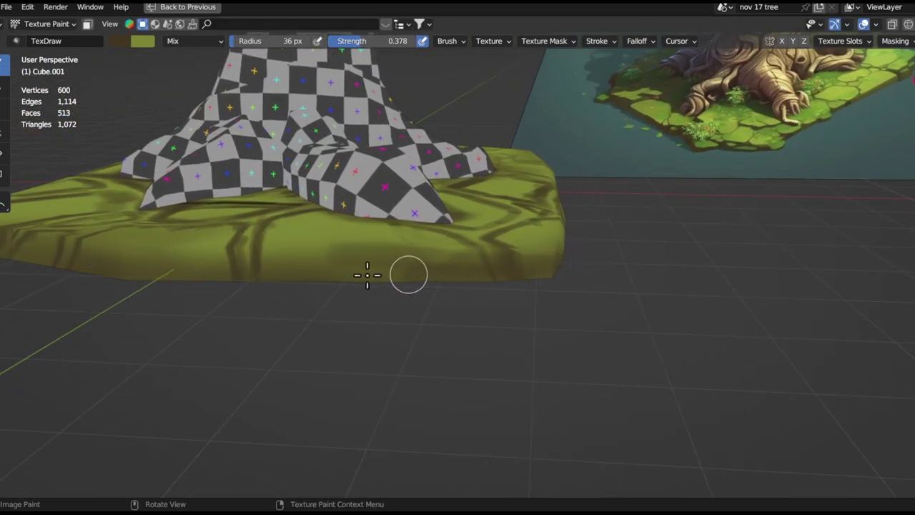
# Set the brush radius to 58 px and darken the lower part of the slab's side faces with brown
pyautogui.press('f')
pyautogui.click(529, 271)
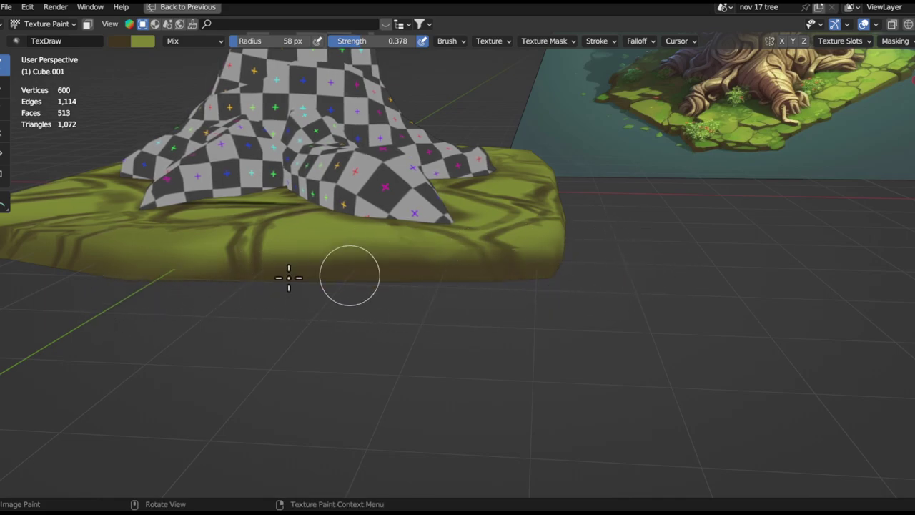
pyautogui.moveTo(280, 265); pyautogui.dragTo(684, 272, button='middle')
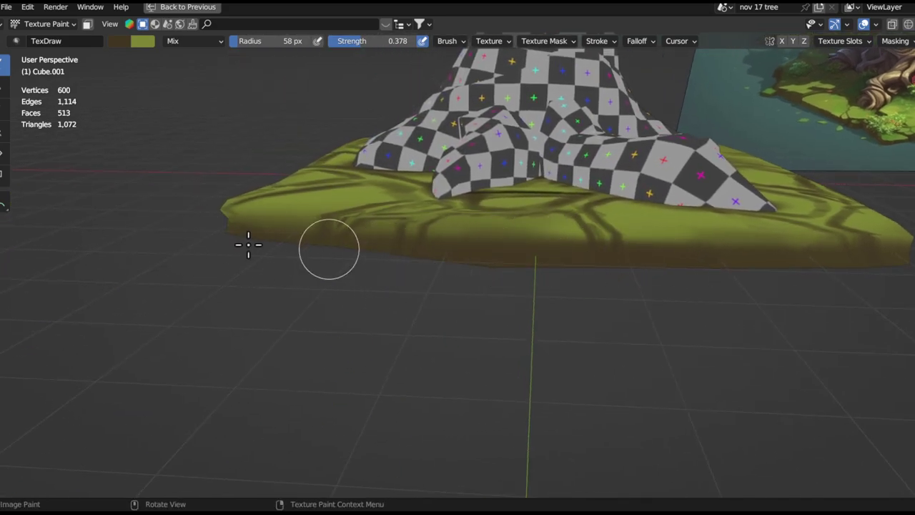
pyautogui.moveTo(354, 251)
pyautogui.mouseDown(button='middle')
pyautogui.moveTo(374, 241)
pyautogui.moveTo(636, 264)
pyautogui.mouseUp(button='middle')
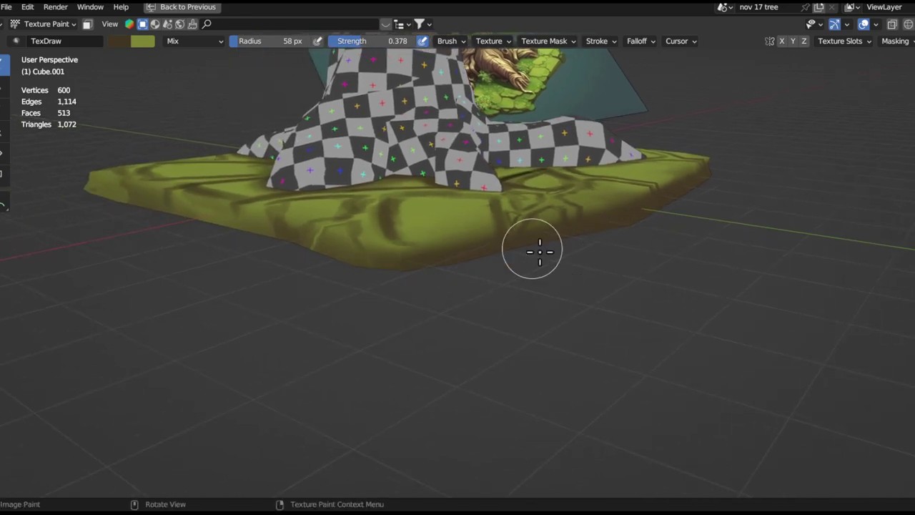
pyautogui.moveTo(264, 265)
pyautogui.mouseDown(button='middle')
pyautogui.moveTo(429, 278)
pyautogui.moveTo(441, 247)
pyautogui.mouseUp(button='middle')
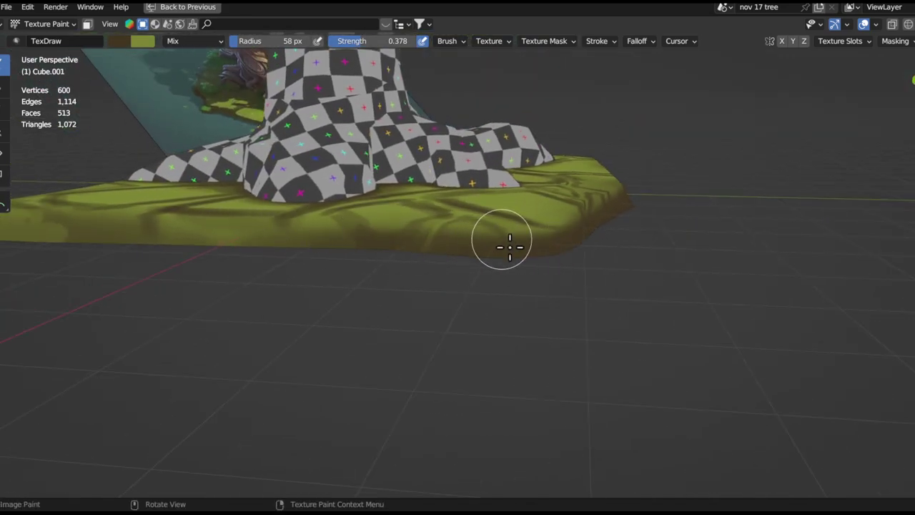
pyautogui.moveTo(258, 247); pyautogui.dragTo(270, 221, button='middle')
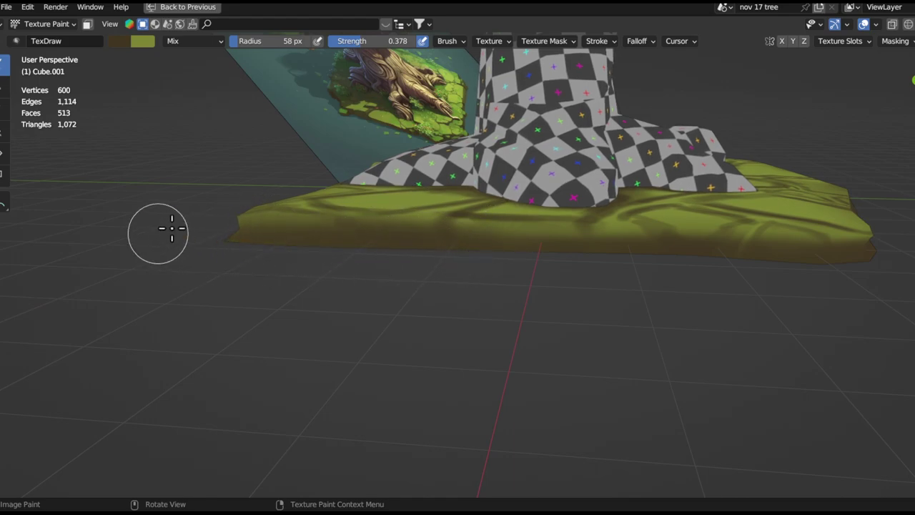
# Continue the dark brown band along the remaining lower side faces all around the slab
pyautogui.moveTo(378, 237); pyautogui.dragTo(317, 265, button='middle')
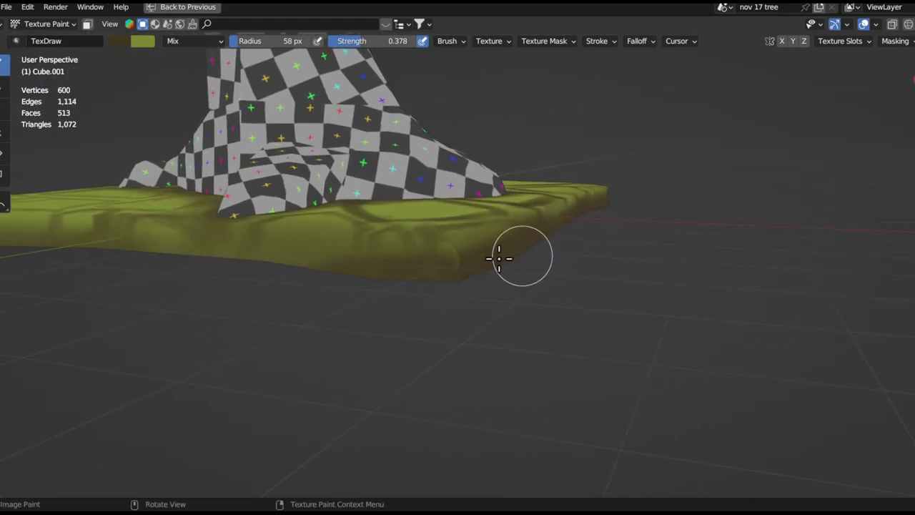
pyautogui.moveTo(248, 243); pyautogui.dragTo(596, 286, button='middle')
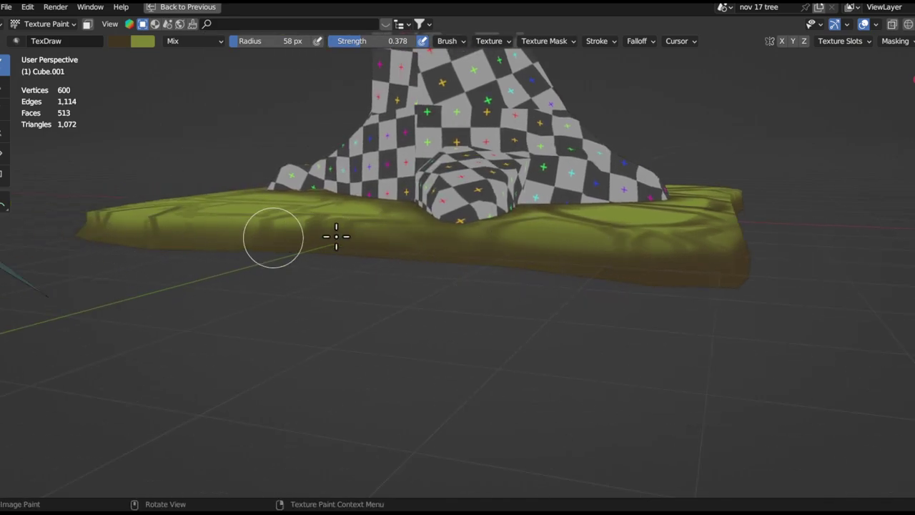
pyautogui.moveTo(239, 241); pyautogui.dragTo(475, 243, button='middle')
pyautogui.moveTo(113, 239)
pyautogui.mouseDown(button='middle')
pyautogui.moveTo(313, 253)
pyautogui.moveTo(331, 231)
pyautogui.moveTo(565, 207)
pyautogui.mouseUp(button='middle')
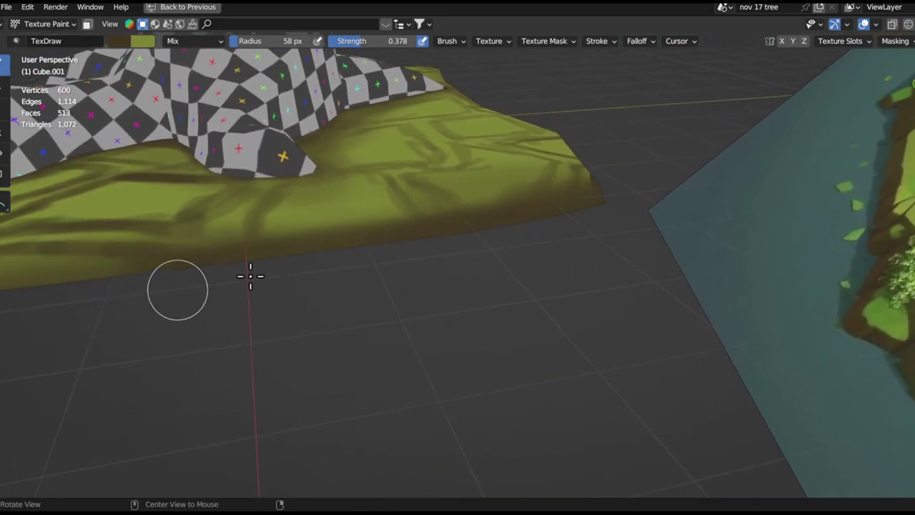
pyautogui.moveTo(250, 274); pyautogui.dragTo(385, 249, button='middle')
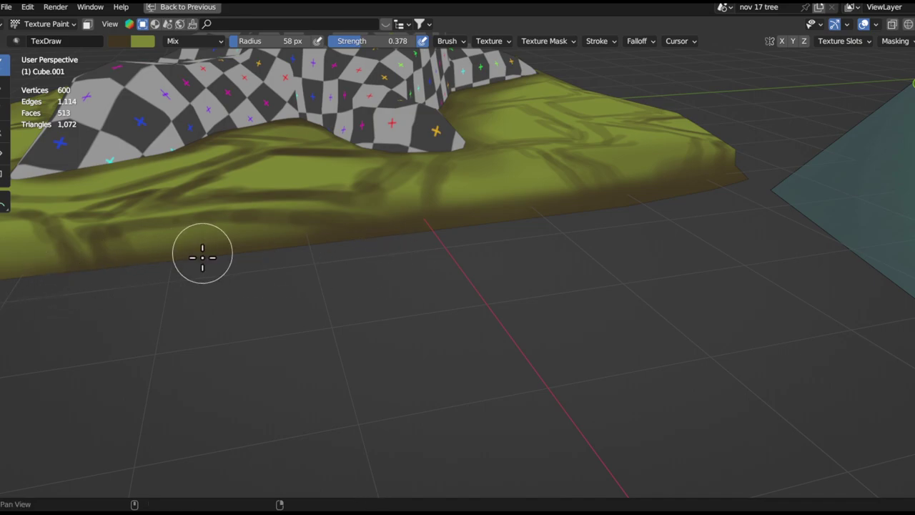
pyautogui.moveTo(299, 249); pyautogui.dragTo(609, 217, button='middle')
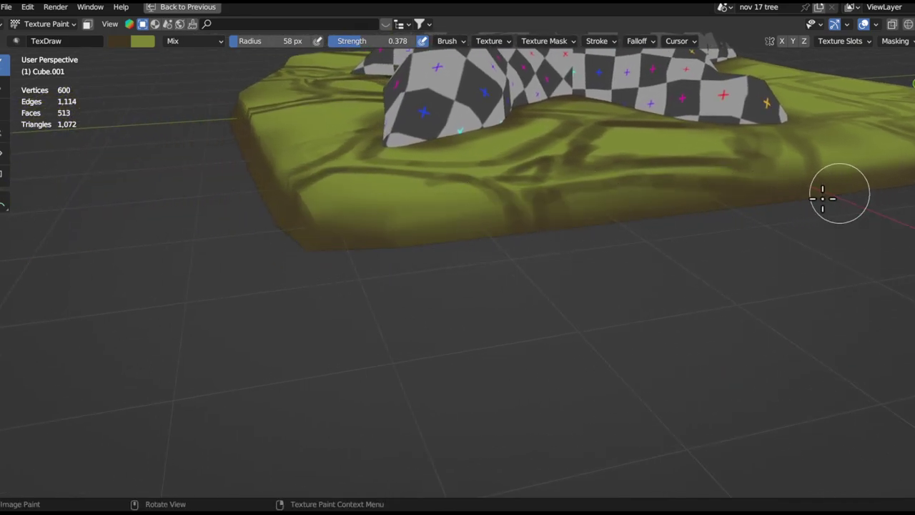
# Sample a bright yellow-green from the grass in the reference picture as the brush colour
pyautogui.scroll(-8, 309, 232)
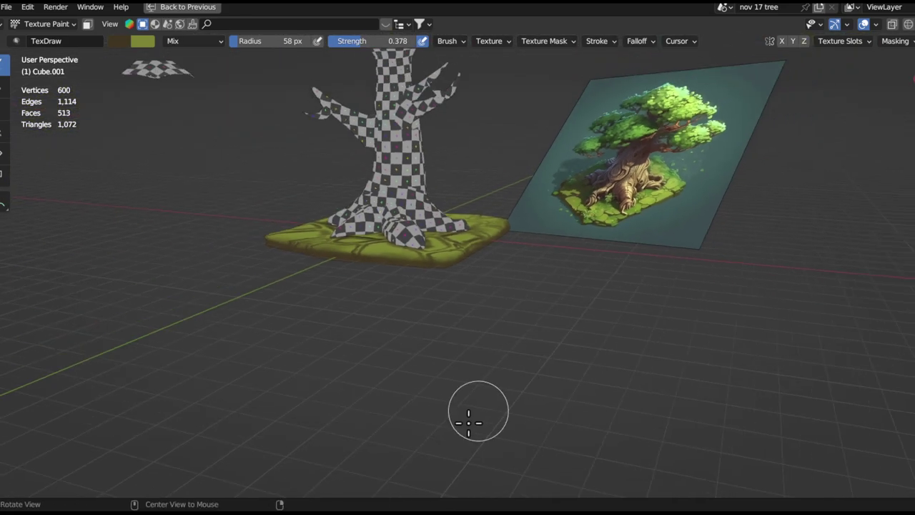
pyautogui.moveTo(451, 285)
pyautogui.keyDown('ctrl'); pyautogui.mouseDown(button='middle')
pyautogui.moveTo(511, 162)
pyautogui.moveTo(422, 329)
pyautogui.mouseUp(button='middle'); pyautogui.keyUp('ctrl')
pyautogui.moveTo(529, 280)
pyautogui.keyDown('ctrl'); pyautogui.mouseDown(button='middle')
pyautogui.moveTo(624, 212)
pyautogui.moveTo(502, 257)
pyautogui.moveTo(496, 207)
pyautogui.moveTo(556, 241)
pyautogui.moveTo(696, 170)
pyautogui.mouseUp(button='middle'); pyautogui.keyUp('ctrl')
pyautogui.moveTo(630, 183)
pyautogui.keyDown('ctrl'); pyautogui.keyDown('alt'); pyautogui.mouseDown()
pyautogui.moveTo(303, 319)
pyautogui.moveTo(670, 165)
pyautogui.moveTo(527, 189)
pyautogui.moveTo(460, 253)
pyautogui.moveTo(384, 218)
pyautogui.moveTo(477, 317)
pyautogui.mouseUp(); pyautogui.keyUp('alt'); pyautogui.keyUp('ctrl')
pyautogui.moveTo(519, 233)
pyautogui.keyDown('alt'); pyautogui.mouseDown()
pyautogui.moveTo(479, 221)
pyautogui.moveTo(501, 266)
pyautogui.mouseUp(); pyautogui.keyUp('alt')
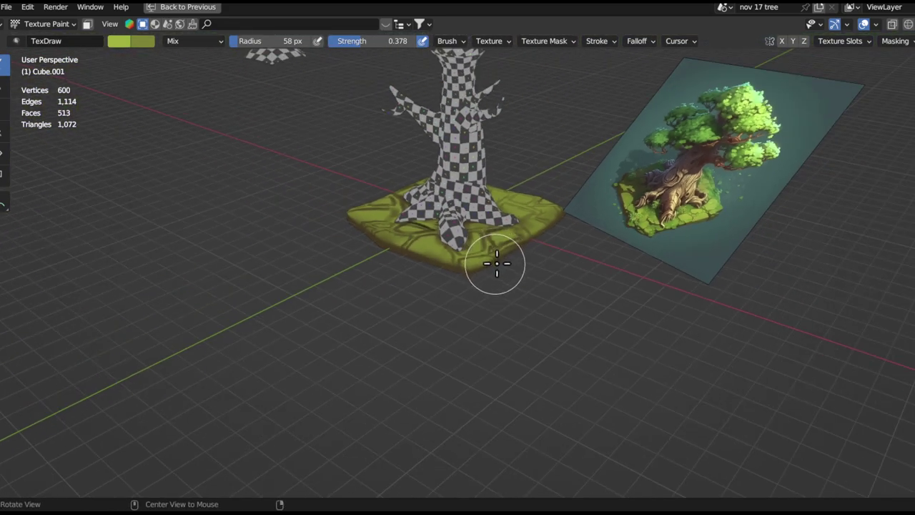
pyautogui.moveTo(316, 233)
pyautogui.mouseDown(button='middle')
pyautogui.moveTo(531, 195)
pyautogui.moveTo(469, 210)
pyautogui.moveTo(474, 194)
pyautogui.moveTo(532, 212)
pyautogui.mouseUp(button='middle')
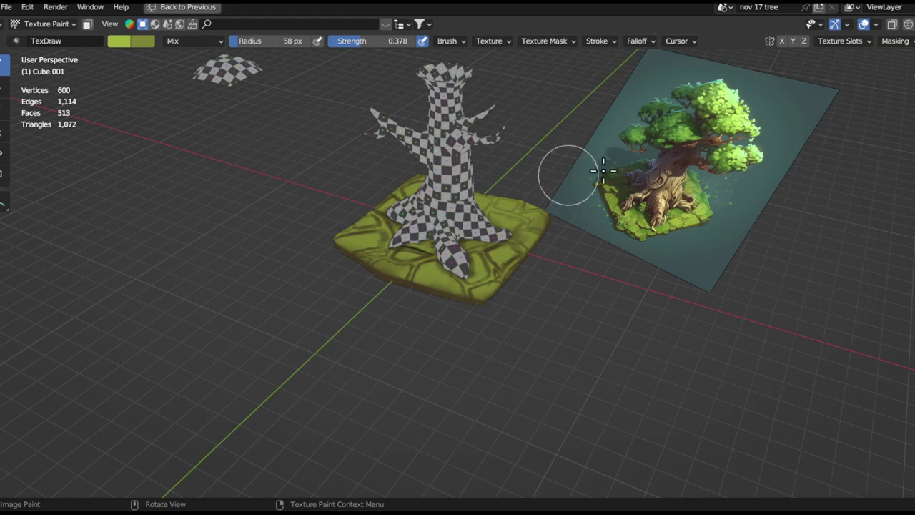
# Paint a bright highlight on the long stone beside the front root tip and reduce the brush radius to 39 px
pyautogui.scroll(5, 470, 217)
pyautogui.moveTo(472, 216)
pyautogui.mouseDown(button='middle')
pyautogui.moveTo(482, 258)
pyautogui.moveTo(482, 215)
pyautogui.mouseUp(button='middle')
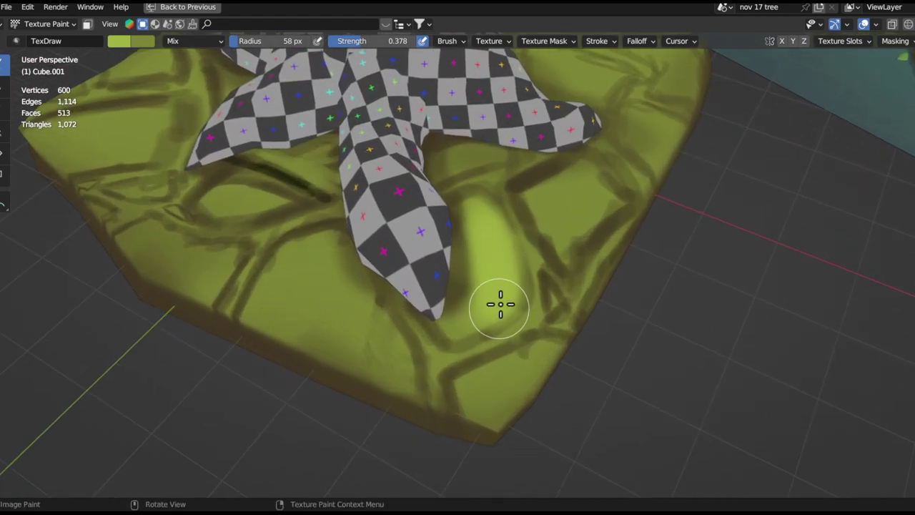
pyautogui.press('f')
pyautogui.click(471, 326)
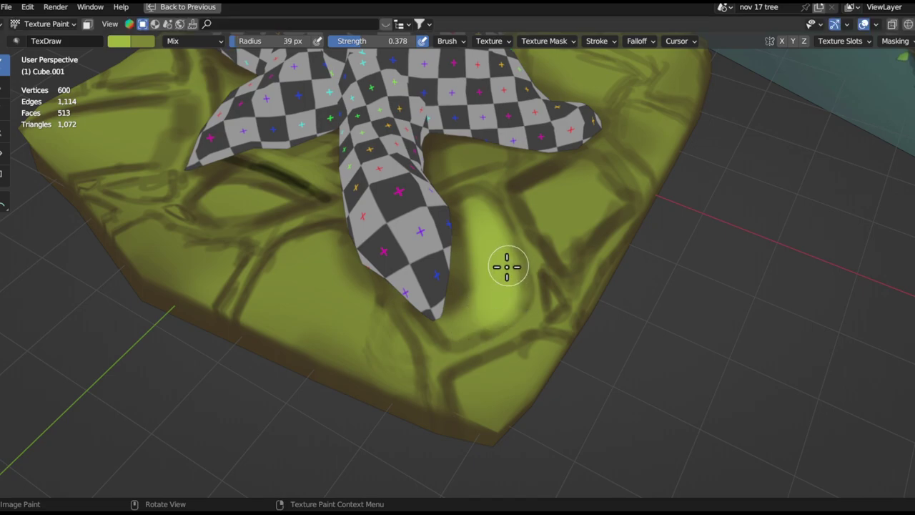
# Paint yellow-green highlights on the neighbouring stones around the next root's tip and along the adjoining slab edge
pyautogui.keyDown('shift'); pyautogui.moveTo(509, 270); pyautogui.dragTo(439, 329, button='middle'); pyautogui.keyUp('shift')
pyautogui.scroll(2, 464, 304)
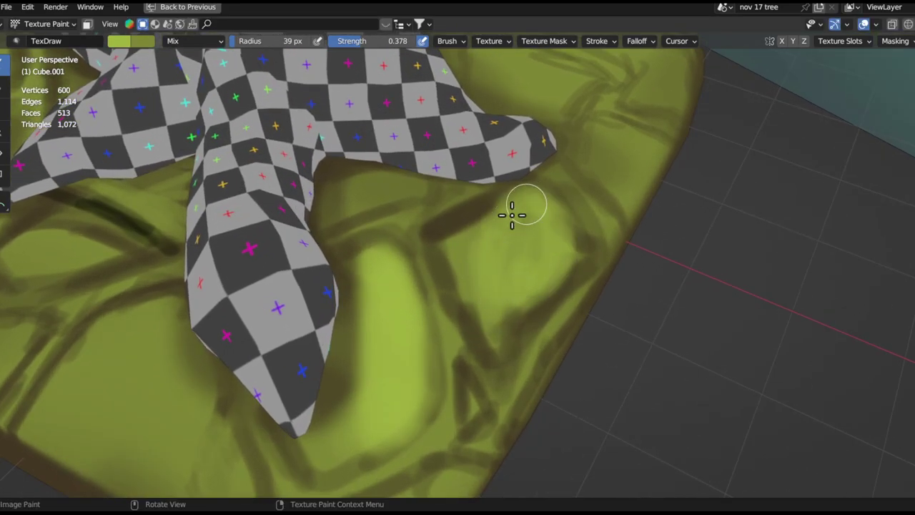
pyautogui.moveTo(541, 210)
pyautogui.mouseDown(button='middle')
pyautogui.moveTo(525, 321)
pyautogui.moveTo(427, 278)
pyautogui.mouseUp(button='middle')
pyautogui.moveTo(427, 271)
pyautogui.mouseDown()
pyautogui.moveTo(468, 261)
pyautogui.moveTo(429, 241)
pyautogui.moveTo(439, 260)
pyautogui.moveTo(418, 286)
pyautogui.mouseUp()
pyautogui.moveTo(462, 227); pyautogui.dragTo(351, 364, button='middle')
pyautogui.moveTo(425, 278)
pyautogui.mouseDown()
pyautogui.moveTo(435, 235)
pyautogui.moveTo(487, 252)
pyautogui.moveTo(482, 229)
pyautogui.moveTo(505, 235)
pyautogui.moveTo(458, 292)
pyautogui.mouseUp()
pyautogui.moveTo(510, 314)
pyautogui.keyDown('shift'); pyautogui.mouseDown(button='middle')
pyautogui.moveTo(481, 271)
pyautogui.moveTo(511, 334)
pyautogui.moveTo(544, 309)
pyautogui.mouseUp(button='middle'); pyautogui.keyUp('shift')
pyautogui.keyDown('ctrl'); pyautogui.keyDown('alt'); pyautogui.moveTo(514, 267); pyautogui.dragTo(550, 293); pyautogui.keyUp('alt'); pyautogui.keyUp('ctrl')
pyautogui.keyDown('ctrl'); pyautogui.keyDown('alt'); pyautogui.moveTo(557, 286); pyautogui.dragTo(619, 220); pyautogui.keyUp('alt'); pyautogui.keyUp('ctrl')
# Set the brush radius to 34 px and highlight the front-corner stones and the wide stone across the front root
pyautogui.press('f')
pyautogui.click(557, 309)
pyautogui.moveTo(565, 307); pyautogui.dragTo(515, 307, button='middle')
pyautogui.press('f')
pyautogui.click(510, 285)
pyautogui.moveTo(510, 284)
pyautogui.mouseDown()
pyautogui.moveTo(494, 314)
pyautogui.moveTo(544, 277)
pyautogui.moveTo(556, 293)
pyautogui.mouseUp()
pyautogui.scroll(-3, 503, 277)
pyautogui.keyDown('alt'); pyautogui.moveTo(504, 277); pyautogui.dragTo(550, 298); pyautogui.keyUp('alt')
pyautogui.scroll(2, 550, 298)
pyautogui.moveTo(507, 268)
pyautogui.keyDown('alt'); pyautogui.mouseDown()
pyautogui.moveTo(509, 221)
pyautogui.moveTo(496, 198)
pyautogui.moveTo(484, 214)
pyautogui.moveTo(503, 217)
pyautogui.mouseUp(); pyautogui.keyUp('alt')
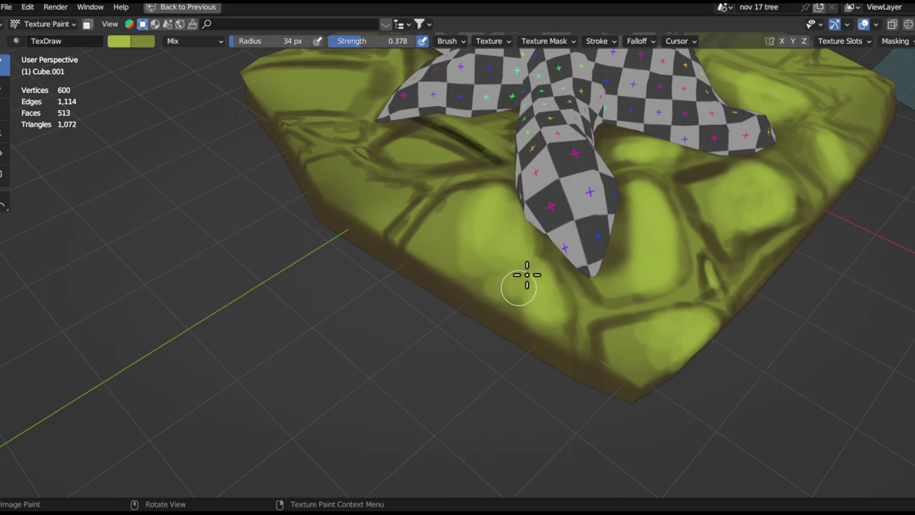
# Highlight the oval stone between the two front roots and the edge stone next to it
pyautogui.keyDown('shift'); pyautogui.moveTo(477, 256); pyautogui.dragTo(511, 307, button='middle'); pyautogui.keyUp('shift')
pyautogui.moveTo(494, 264); pyautogui.dragTo(498, 302)
pyautogui.keyDown('shift'); pyautogui.moveTo(519, 256); pyautogui.dragTo(535, 377, button='middle'); pyautogui.keyUp('shift')
pyautogui.scroll(1, 533, 372)
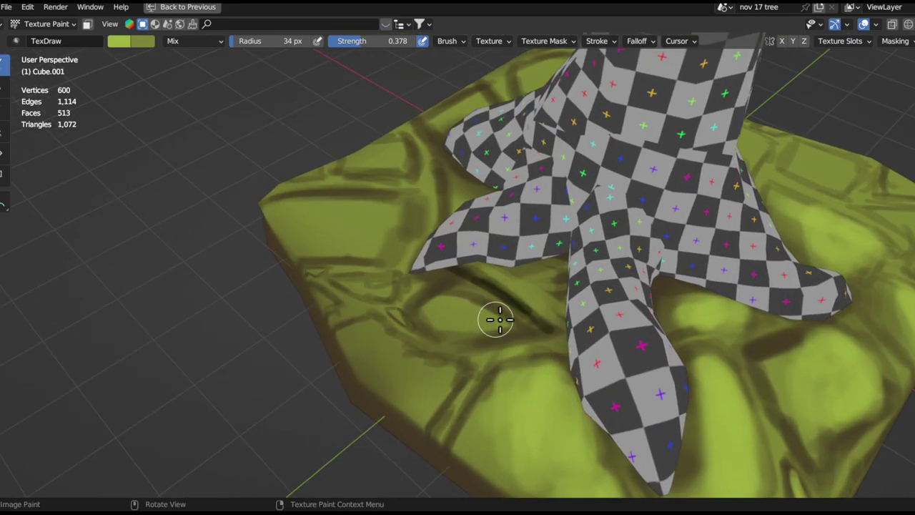
pyautogui.moveTo(447, 328); pyautogui.dragTo(486, 329)
pyautogui.moveTo(484, 321); pyautogui.dragTo(547, 327, button='middle')
pyautogui.moveTo(542, 327)
pyautogui.mouseDown()
pyautogui.moveTo(620, 331)
pyautogui.moveTo(548, 327)
pyautogui.moveTo(560, 308)
pyautogui.moveTo(602, 335)
pyautogui.moveTo(532, 358)
pyautogui.mouseUp()
pyautogui.moveTo(554, 302)
pyautogui.mouseDown(button='middle')
pyautogui.moveTo(588, 330)
pyautogui.moveTo(562, 314)
pyautogui.mouseUp(button='middle')
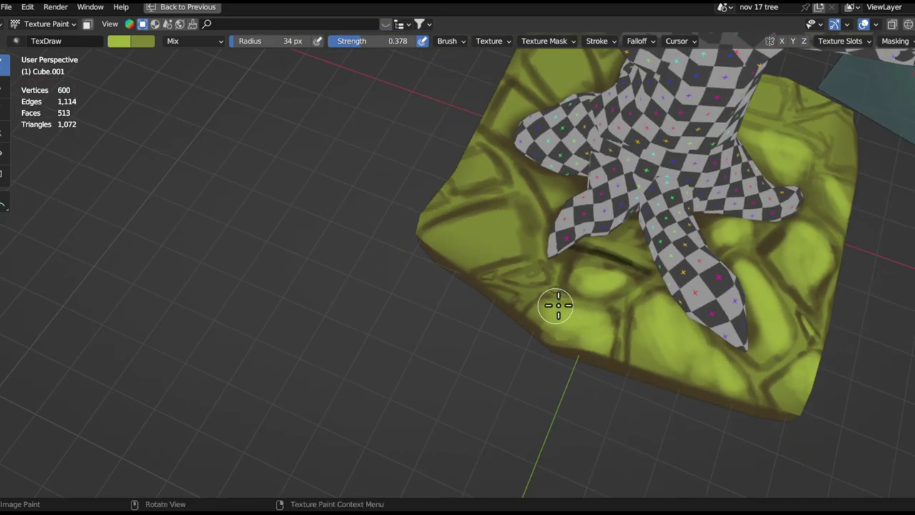
# Highlight the stone close to the trunk behind the large highlighted one, and lower the brush strength to 0.220
pyautogui.moveTo(552, 173); pyautogui.dragTo(560, 301, button='middle')
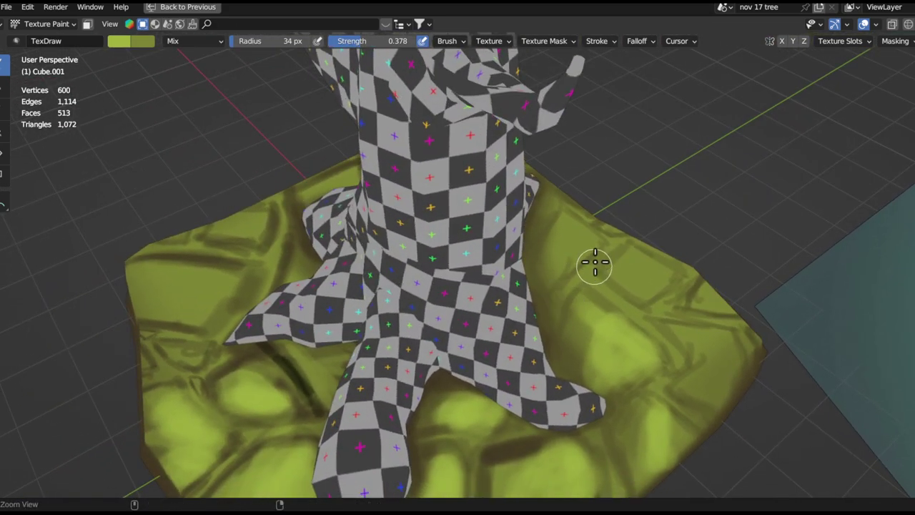
pyautogui.scroll(3, 593, 262)
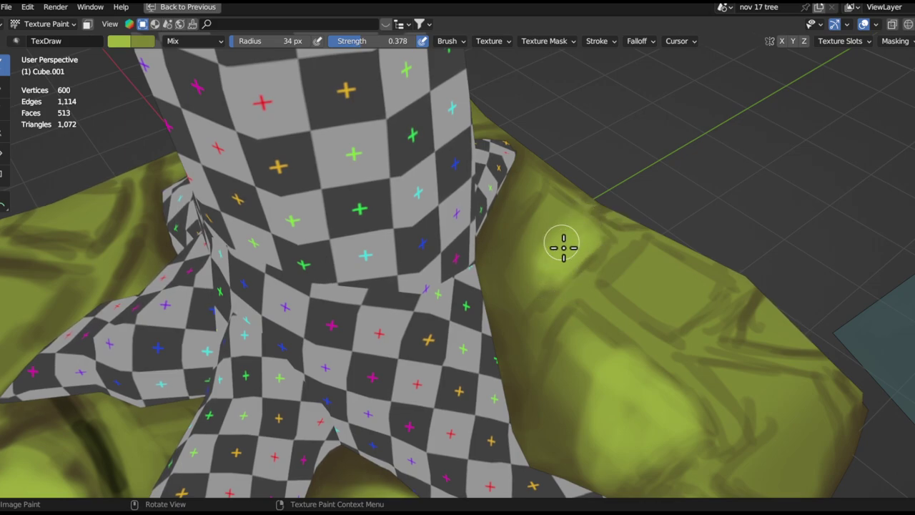
pyautogui.moveTo(554, 204)
pyautogui.mouseDown()
pyautogui.moveTo(521, 262)
pyautogui.moveTo(531, 296)
pyautogui.moveTo(593, 227)
pyautogui.mouseUp()
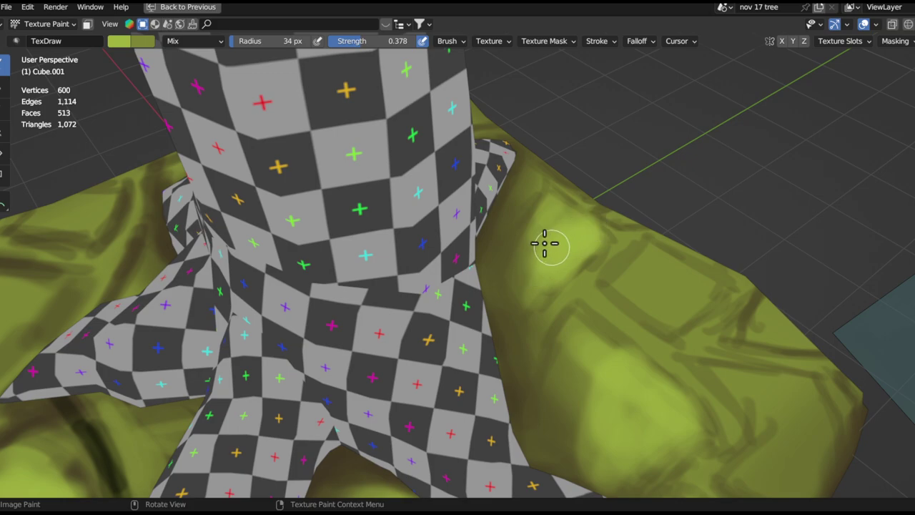
pyautogui.moveTo(388, 41); pyautogui.dragTo(368, 43)
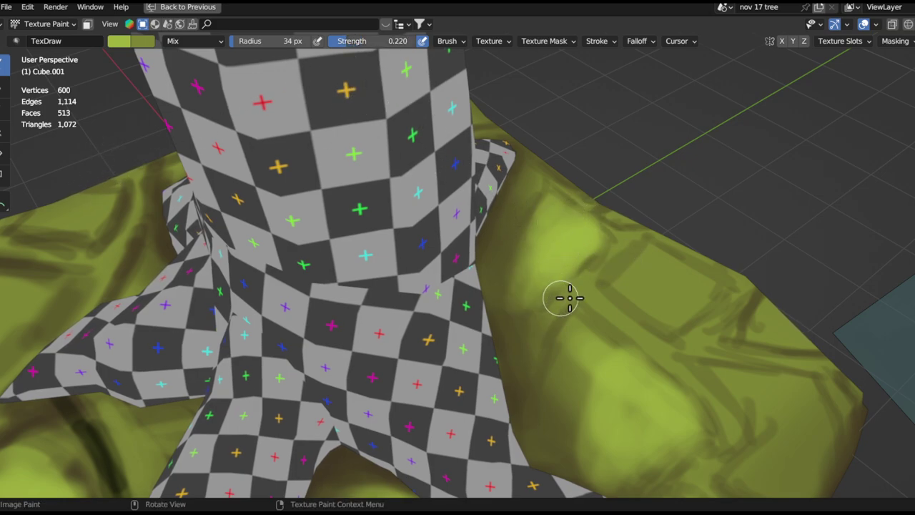
# Paint a soft highlight inside the square stone outline near the slab's edge
pyautogui.scroll(-6, 569, 299)
pyautogui.keyDown('shift'); pyautogui.moveTo(604, 323); pyautogui.dragTo(477, 200, button='middle'); pyautogui.keyUp('shift')
pyautogui.keyDown('shift'); pyautogui.moveTo(522, 235); pyautogui.dragTo(481, 333, button='middle'); pyautogui.keyUp('shift')
pyautogui.scroll(5, 529, 218)
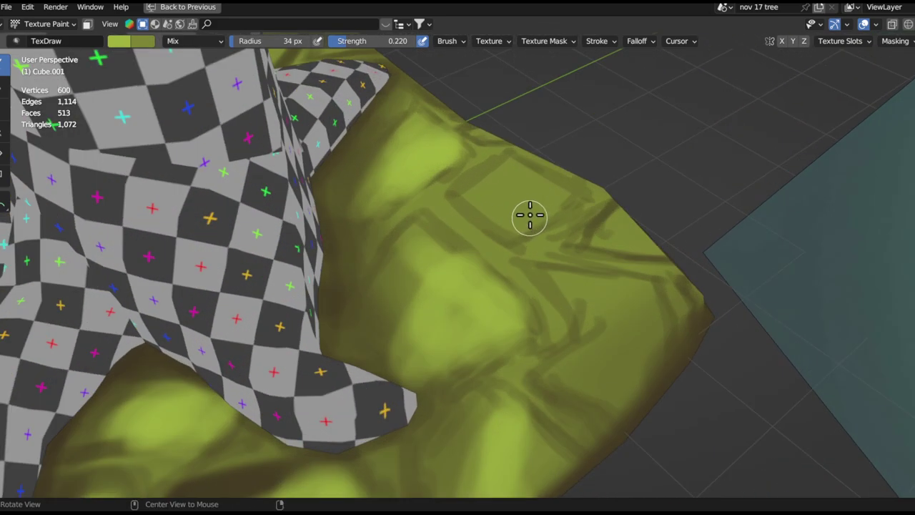
pyautogui.scroll(2, 530, 215)
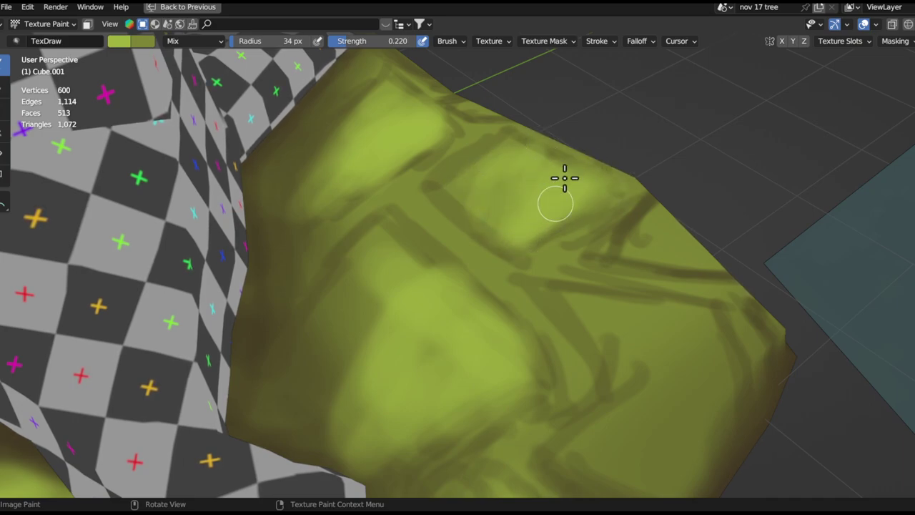
# Fill the large stone at the slab corner beyond the square stone with yellow-green highlight strokes
pyautogui.moveTo(612, 204)
pyautogui.mouseDown(button='middle')
pyautogui.moveTo(587, 257)
pyautogui.moveTo(554, 272)
pyautogui.moveTo(551, 249)
pyautogui.mouseUp(button='middle')
pyautogui.moveTo(551, 249)
pyautogui.mouseDown()
pyautogui.moveTo(542, 337)
pyautogui.moveTo(570, 286)
pyautogui.moveTo(572, 252)
pyautogui.moveTo(539, 262)
pyautogui.moveTo(487, 325)
pyautogui.mouseUp()
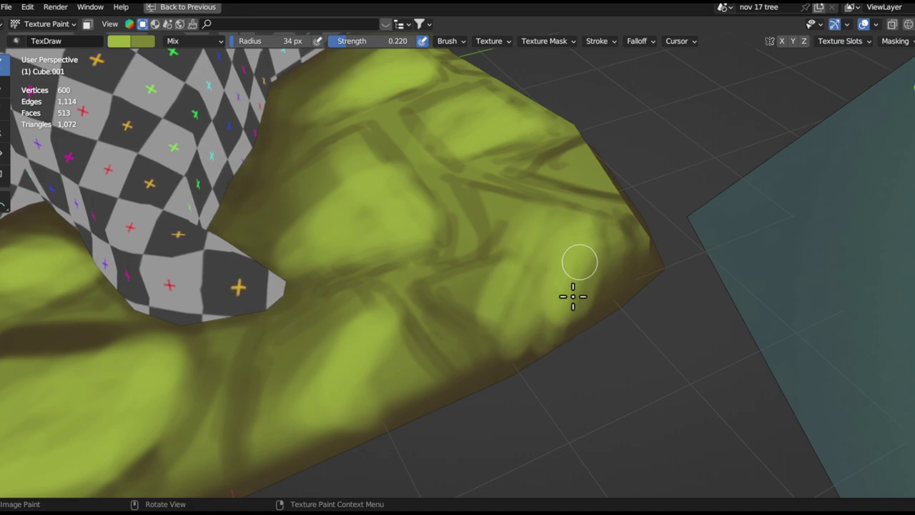
pyautogui.moveTo(533, 267)
pyautogui.mouseDown()
pyautogui.moveTo(557, 319)
pyautogui.moveTo(582, 332)
pyautogui.mouseUp()
# Highlight the small triangular stone on the slab edge between the corner stone and the square stone
pyautogui.keyDown('ctrl'); pyautogui.keyDown('alt'); pyautogui.moveTo(573, 382); pyautogui.dragTo(561, 450); pyautogui.keyUp('alt'); pyautogui.keyUp('ctrl')
pyautogui.keyDown('ctrl'); pyautogui.keyDown('alt'); pyautogui.moveTo(536, 279); pyautogui.dragTo(506, 353); pyautogui.keyUp('alt'); pyautogui.keyUp('ctrl')
pyautogui.scroll(10, 506, 353)
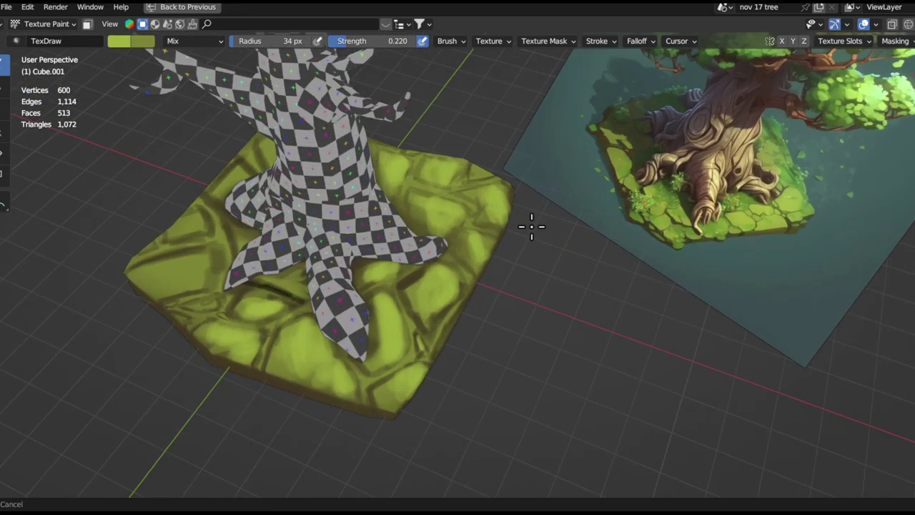
pyautogui.moveTo(493, 289); pyautogui.dragTo(512, 281, button='middle')
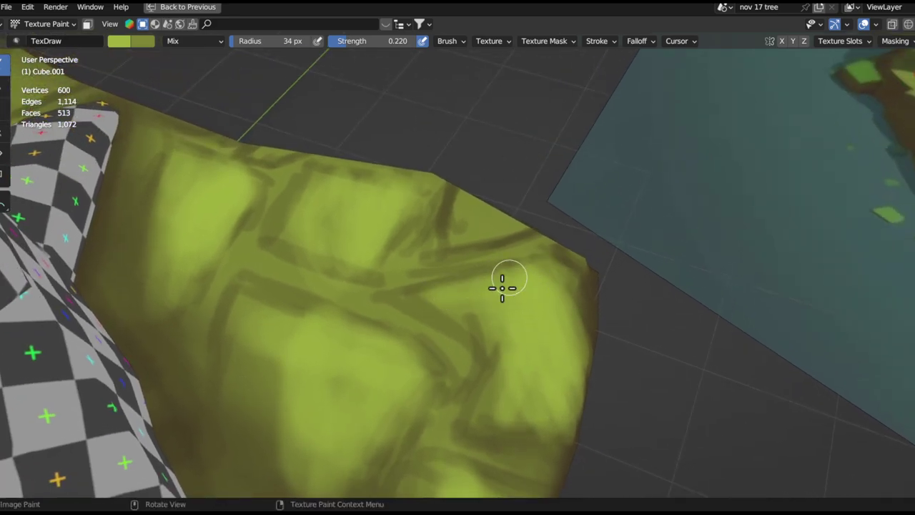
pyautogui.keyDown('alt'); pyautogui.moveTo(479, 279); pyautogui.dragTo(647, 293); pyautogui.keyUp('alt')
pyautogui.scroll(3, 484, 286)
pyautogui.keyDown('alt'); pyautogui.keyDown('shift'); pyautogui.moveTo(497, 355); pyautogui.dragTo(572, 323); pyautogui.keyUp('shift'); pyautogui.keyUp('alt')
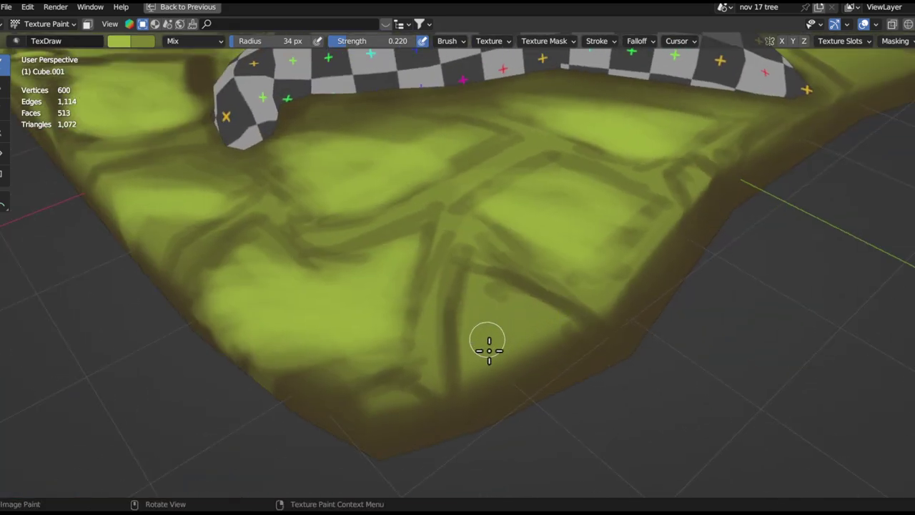
pyautogui.moveTo(485, 333); pyautogui.dragTo(486, 372, button='middle')
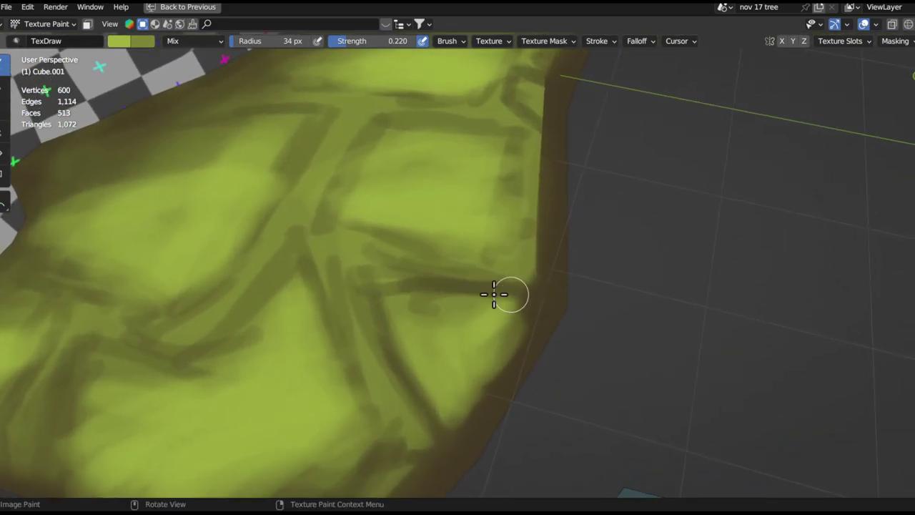
pyautogui.moveTo(447, 389); pyautogui.dragTo(459, 384)
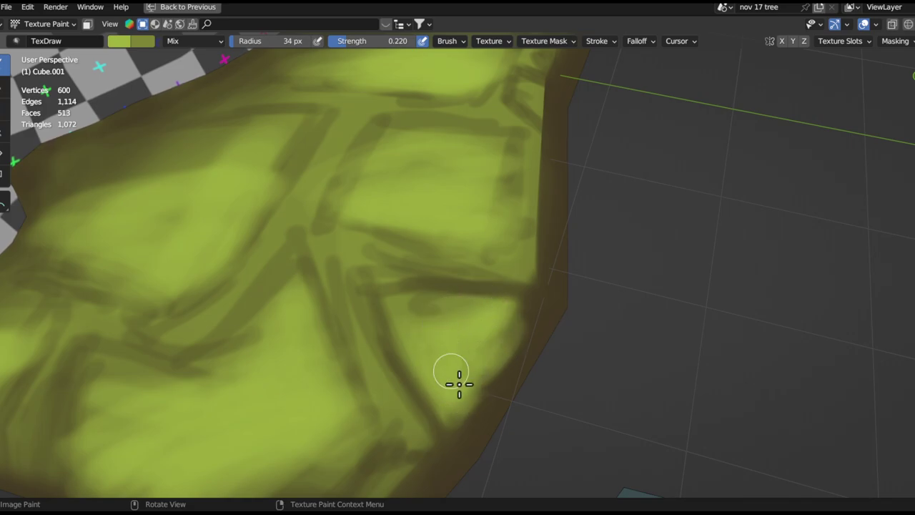
# Highlight the small wedge-shaped stone beside the root tip near the opposite slab edge
pyautogui.keyDown('ctrl'); pyautogui.keyDown('alt'); pyautogui.moveTo(471, 257); pyautogui.dragTo(480, 343); pyautogui.keyUp('alt'); pyautogui.keyUp('ctrl')
pyautogui.keyDown('alt'); pyautogui.moveTo(434, 255); pyautogui.dragTo(483, 247); pyautogui.keyUp('alt')
pyautogui.moveTo(470, 306)
pyautogui.mouseDown(button='middle')
pyautogui.moveTo(556, 282)
pyautogui.moveTo(646, 276)
pyautogui.moveTo(437, 310)
pyautogui.moveTo(622, 248)
pyautogui.mouseUp(button='middle')
pyautogui.scroll(5, 597, 240)
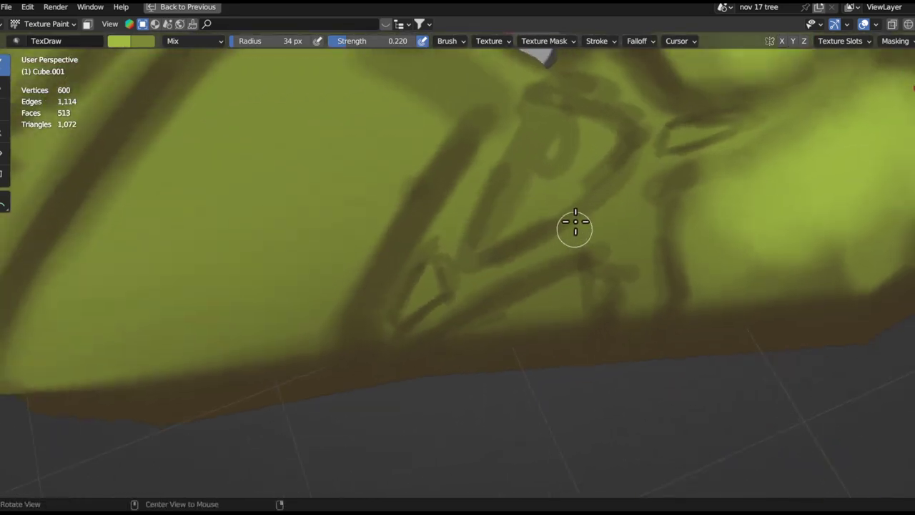
pyautogui.moveTo(530, 268)
pyautogui.keyDown('alt'); pyautogui.mouseDown()
pyautogui.moveTo(498, 161)
pyautogui.moveTo(566, 219)
pyautogui.moveTo(555, 270)
pyautogui.mouseUp(); pyautogui.keyUp('alt')
pyautogui.keyDown('alt'); pyautogui.moveTo(570, 239); pyautogui.dragTo(544, 284); pyautogui.keyUp('alt')
pyautogui.moveTo(544, 284)
pyautogui.mouseDown(button='middle')
pyautogui.moveTo(640, 172)
pyautogui.moveTo(623, 251)
pyautogui.moveTo(579, 249)
pyautogui.moveTo(448, 211)
pyautogui.moveTo(490, 157)
pyautogui.moveTo(699, 183)
pyautogui.moveTo(650, 167)
pyautogui.moveTo(592, 300)
pyautogui.mouseUp(button='middle')
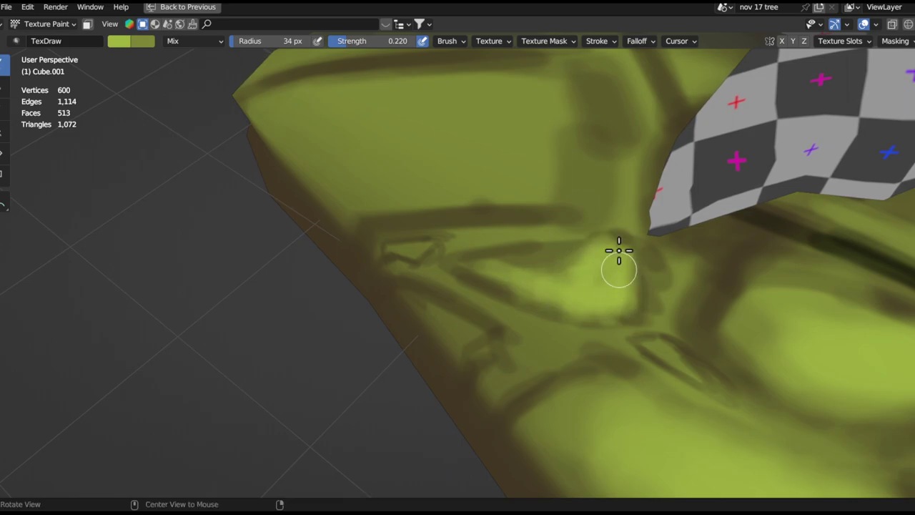
# Set the brush radius to 79 px and highlight the large corner stone beside the wedge-shaped one
pyautogui.keyDown('ctrl'); pyautogui.moveTo(619, 250); pyautogui.dragTo(601, 181, button='middle'); pyautogui.keyUp('ctrl')
pyautogui.keyDown('ctrl'); pyautogui.moveTo(622, 232); pyautogui.dragTo(502, 384, button='middle'); pyautogui.keyUp('ctrl')
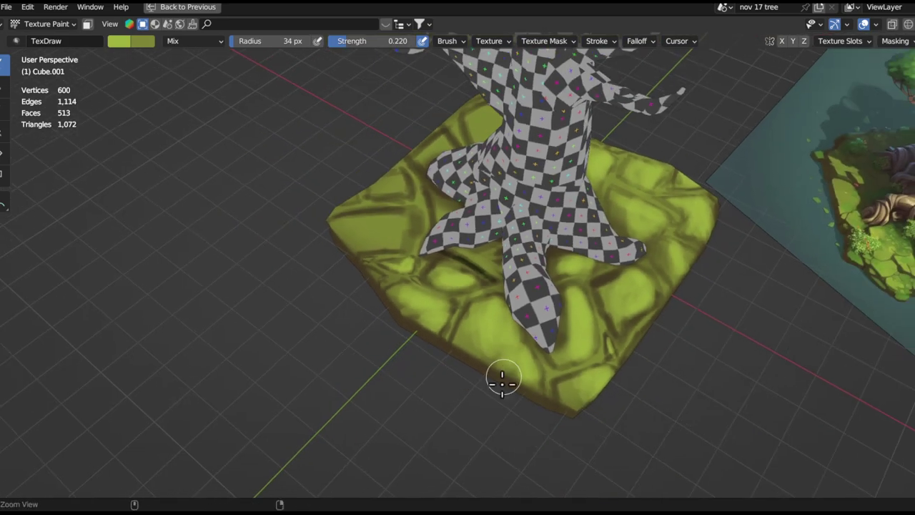
pyautogui.keyDown('ctrl'); pyautogui.moveTo(521, 275); pyautogui.dragTo(516, 295, button='middle'); pyautogui.keyUp('ctrl')
pyautogui.moveTo(475, 266); pyautogui.dragTo(478, 173, button='middle')
pyautogui.moveTo(431, 244); pyautogui.dragTo(465, 280, button='middle')
pyautogui.keyDown('ctrl'); pyautogui.moveTo(466, 280); pyautogui.dragTo(461, 239, button='middle'); pyautogui.keyUp('ctrl')
pyautogui.keyDown('shift'); pyautogui.moveTo(433, 244); pyautogui.dragTo(416, 278, button='middle'); pyautogui.keyUp('shift')
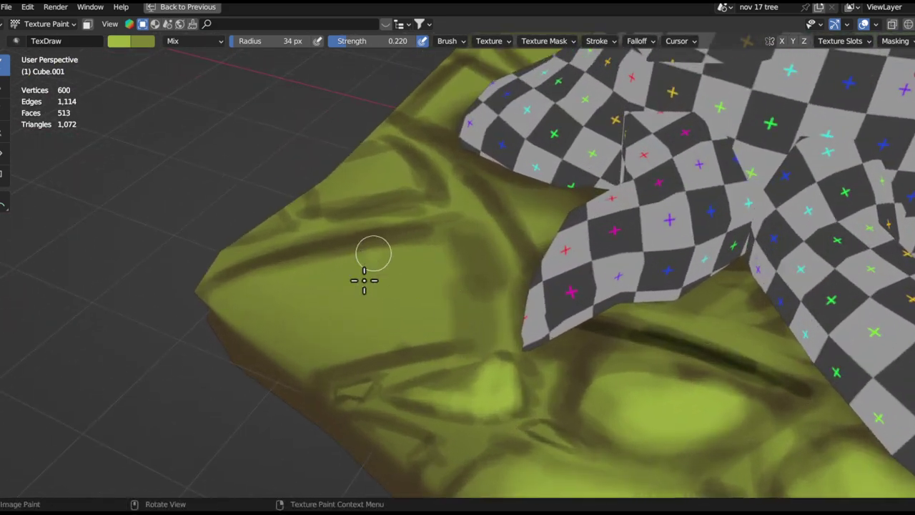
pyautogui.press('f')
pyautogui.click(415, 309)
pyautogui.moveTo(353, 286)
pyautogui.mouseDown()
pyautogui.moveTo(388, 314)
pyautogui.moveTo(434, 253)
pyautogui.moveTo(450, 315)
pyautogui.moveTo(454, 300)
pyautogui.moveTo(433, 250)
pyautogui.moveTo(360, 337)
pyautogui.moveTo(327, 296)
pyautogui.moveTo(352, 316)
pyautogui.moveTo(469, 276)
pyautogui.mouseUp()
pyautogui.moveTo(476, 265)
pyautogui.mouseDown(button='middle')
pyautogui.moveTo(458, 262)
pyautogui.moveTo(464, 227)
pyautogui.mouseUp(button='middle')
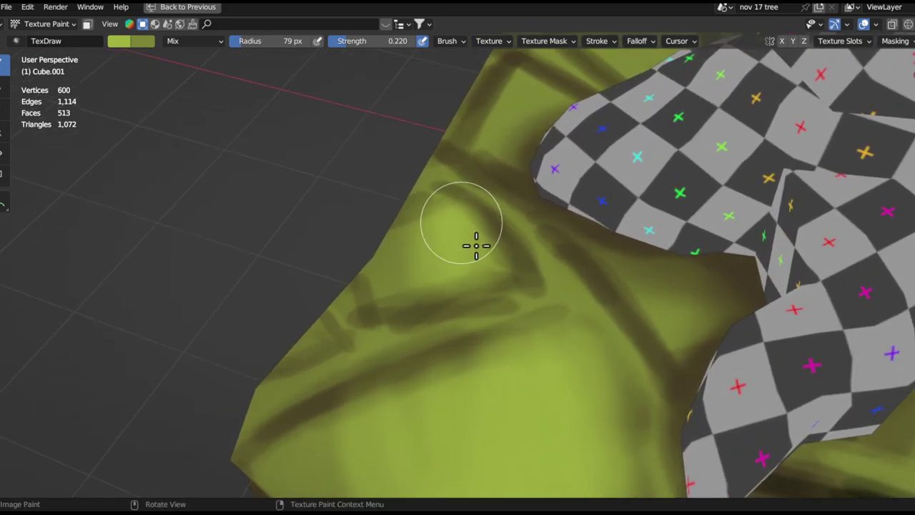
# Undo the last stroke, set the brush radius to 47 px and highlight the smaller stone next to the large corner stone
pyautogui.hotkey('ctrl', 'z')
pyautogui.press('f')
pyautogui.click(450, 262)
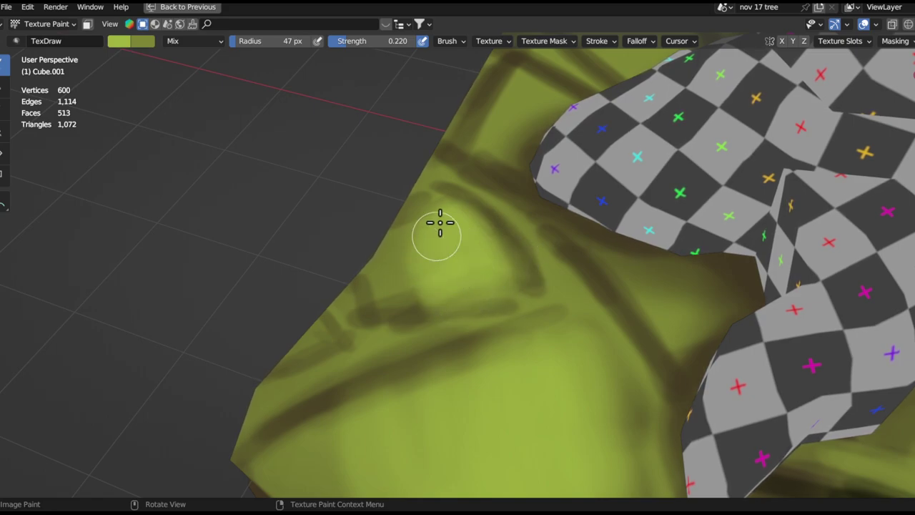
# Highlight the narrow stone between the slab edge and the neighbouring root's tip
pyautogui.moveTo(446, 228)
pyautogui.mouseDown(button='middle')
pyautogui.moveTo(466, 239)
pyautogui.moveTo(472, 322)
pyautogui.moveTo(440, 200)
pyautogui.mouseUp(button='middle')
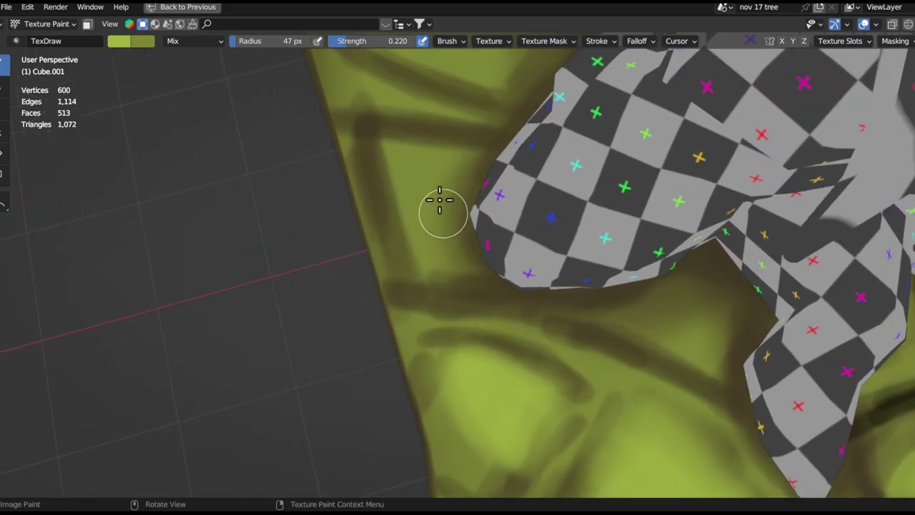
pyautogui.moveTo(443, 184)
pyautogui.mouseDown()
pyautogui.moveTo(468, 163)
pyautogui.moveTo(419, 136)
pyautogui.moveTo(417, 195)
pyautogui.moveTo(417, 138)
pyautogui.mouseUp()
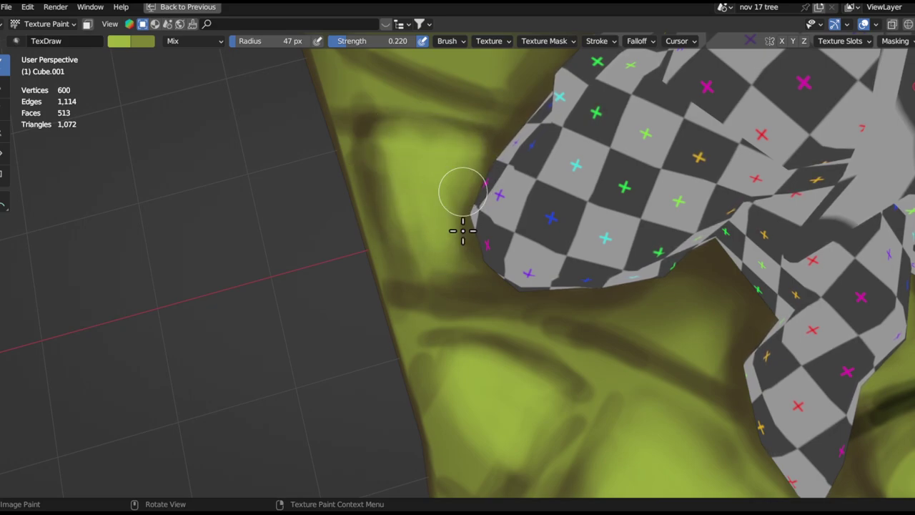
pyautogui.moveTo(403, 214); pyautogui.dragTo(383, 136)
pyautogui.moveTo(383, 136)
pyautogui.mouseDown(button='middle')
pyautogui.moveTo(468, 221)
pyautogui.moveTo(592, 160)
pyautogui.moveTo(527, 173)
pyautogui.moveTo(511, 217)
pyautogui.moveTo(426, 272)
pyautogui.moveTo(351, 179)
pyautogui.mouseUp(button='middle')
# Set the brush radius to 66 px and fill the big stone between the two rear roots with highlight colour
pyautogui.scroll(-5, 404, 252)
pyautogui.moveTo(404, 249); pyautogui.dragTo(605, 173, button='middle')
pyautogui.moveTo(430, 268); pyautogui.dragTo(530, 267, button='middle')
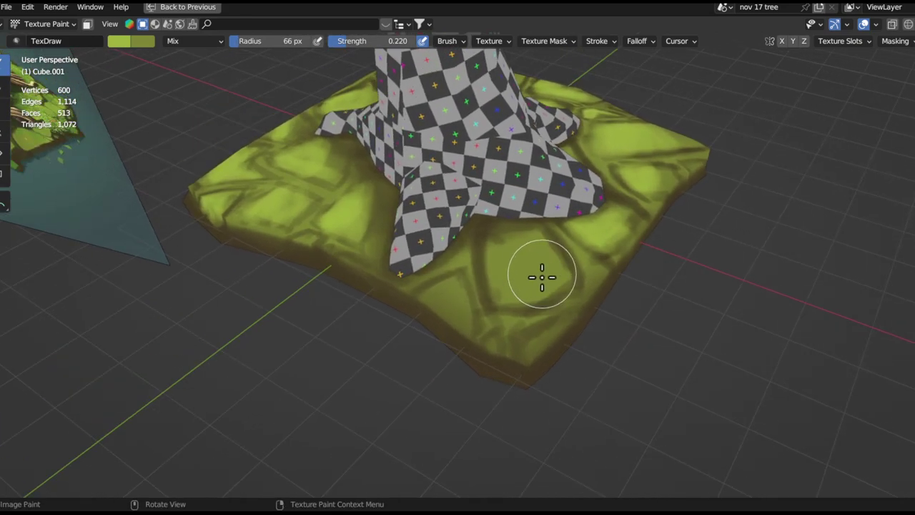
pyautogui.scroll(5, 542, 276)
pyautogui.moveTo(450, 277); pyautogui.dragTo(485, 213)
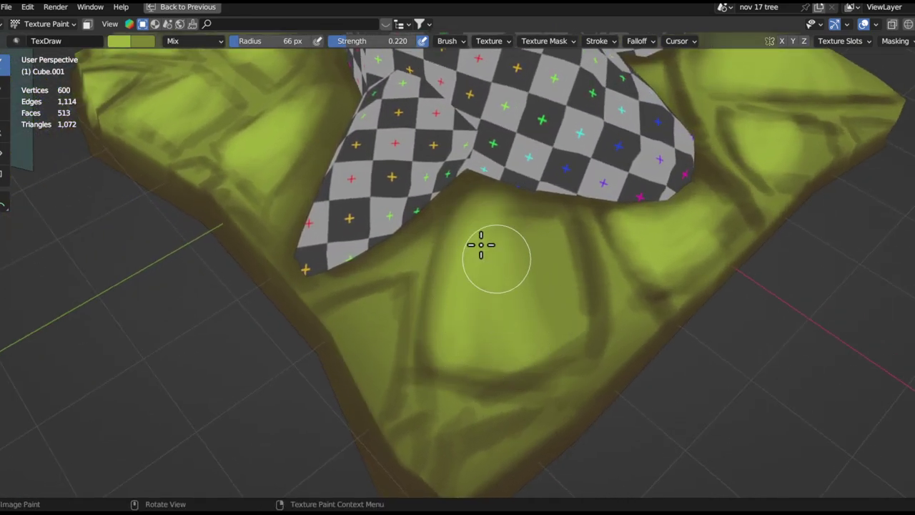
pyautogui.moveTo(464, 358)
pyautogui.mouseDown()
pyautogui.moveTo(494, 378)
pyautogui.moveTo(541, 353)
pyautogui.mouseUp()
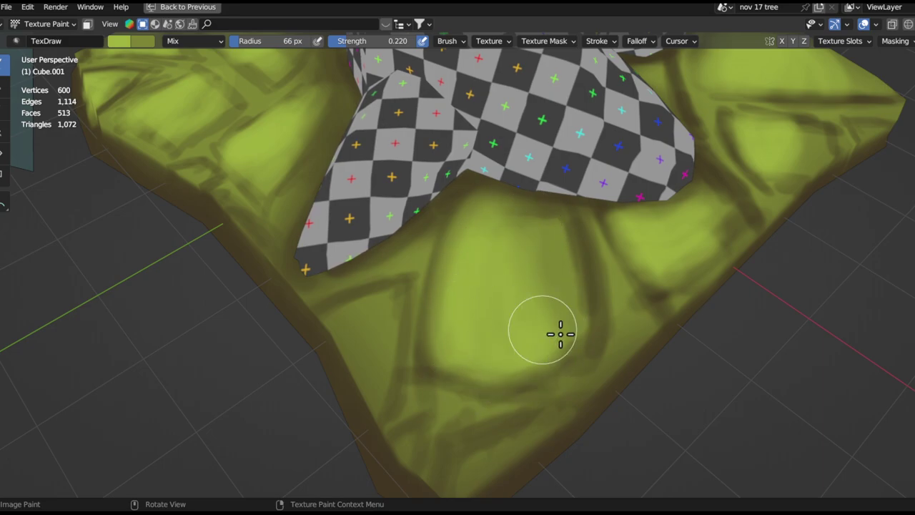
pyautogui.moveTo(558, 215); pyautogui.dragTo(594, 322)
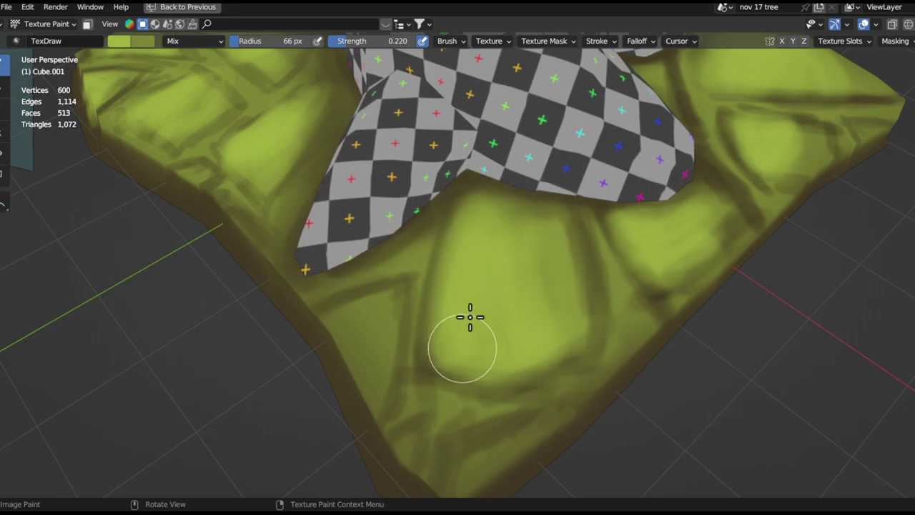
# Fill the small edge stone in front of the rear root's tip with highlight colour
pyautogui.keyDown('ctrl'); pyautogui.keyDown('alt'); pyautogui.moveTo(512, 236); pyautogui.dragTo(444, 357); pyautogui.keyUp('alt'); pyautogui.keyUp('ctrl')
pyautogui.keyDown('ctrl'); pyautogui.keyDown('alt'); pyautogui.moveTo(444, 357); pyautogui.dragTo(509, 336); pyautogui.keyUp('alt'); pyautogui.keyUp('ctrl')
pyautogui.keyDown('alt'); pyautogui.keyDown('shift'); pyautogui.moveTo(508, 294); pyautogui.dragTo(615, 282); pyautogui.keyUp('shift'); pyautogui.keyUp('alt')
pyautogui.keyDown('ctrl'); pyautogui.keyDown('alt'); pyautogui.moveTo(511, 270); pyautogui.dragTo(515, 247); pyautogui.keyUp('alt'); pyautogui.keyUp('ctrl')
pyautogui.keyDown('alt'); pyautogui.moveTo(343, 247); pyautogui.dragTo(547, 214); pyautogui.keyUp('alt')
pyautogui.keyDown('alt'); pyautogui.keyDown('shift'); pyautogui.moveTo(443, 261); pyautogui.dragTo(521, 261); pyautogui.keyUp('shift'); pyautogui.keyUp('alt')
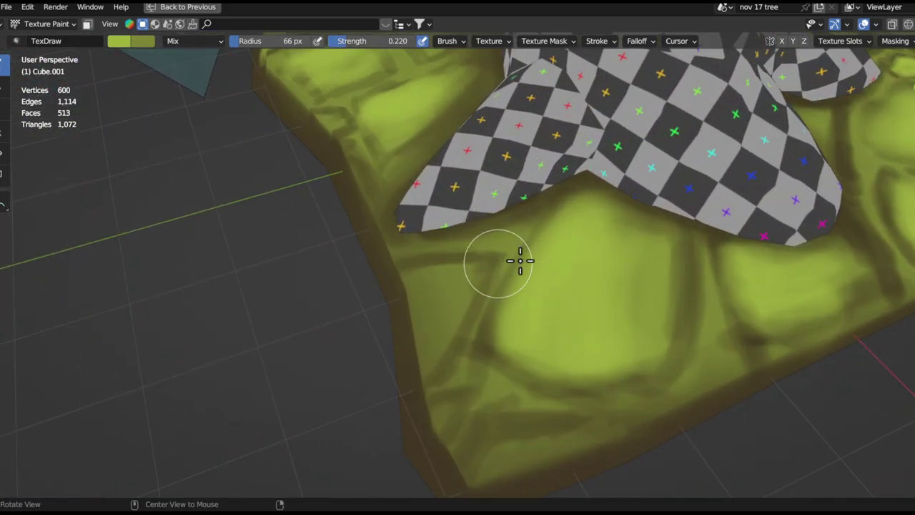
pyautogui.scroll(-6, 490, 310)
pyautogui.scroll(6, 432, 304)
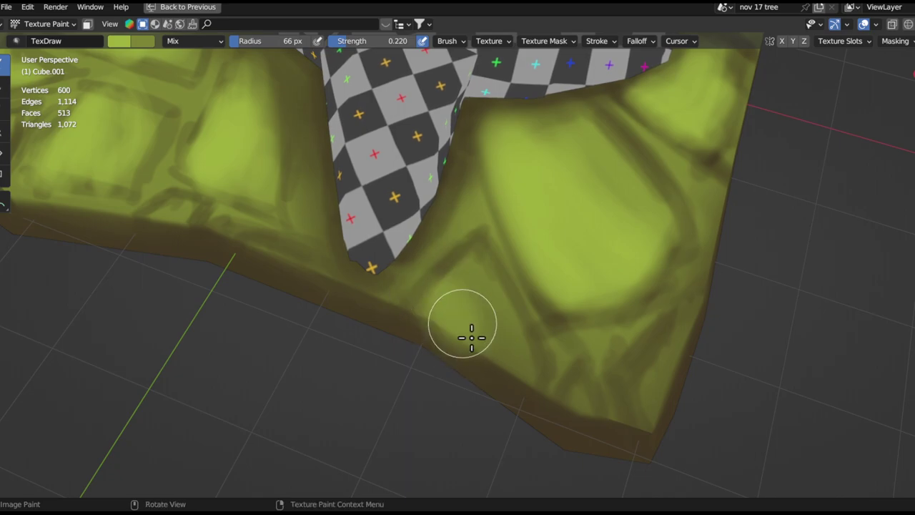
pyautogui.moveTo(506, 361); pyautogui.dragTo(498, 351)
pyautogui.moveTo(491, 303)
pyautogui.keyDown('ctrl'); pyautogui.keyDown('alt'); pyautogui.mouseDown()
pyautogui.moveTo(464, 257)
pyautogui.moveTo(508, 284)
pyautogui.moveTo(509, 247)
pyautogui.mouseUp(); pyautogui.keyUp('alt'); pyautogui.keyUp('ctrl')
pyautogui.keyDown('alt'); pyautogui.moveTo(509, 247); pyautogui.dragTo(509, 234); pyautogui.keyUp('alt')
pyautogui.scroll(2, 508, 233)
pyautogui.moveTo(415, 286); pyautogui.dragTo(422, 261, button='middle')
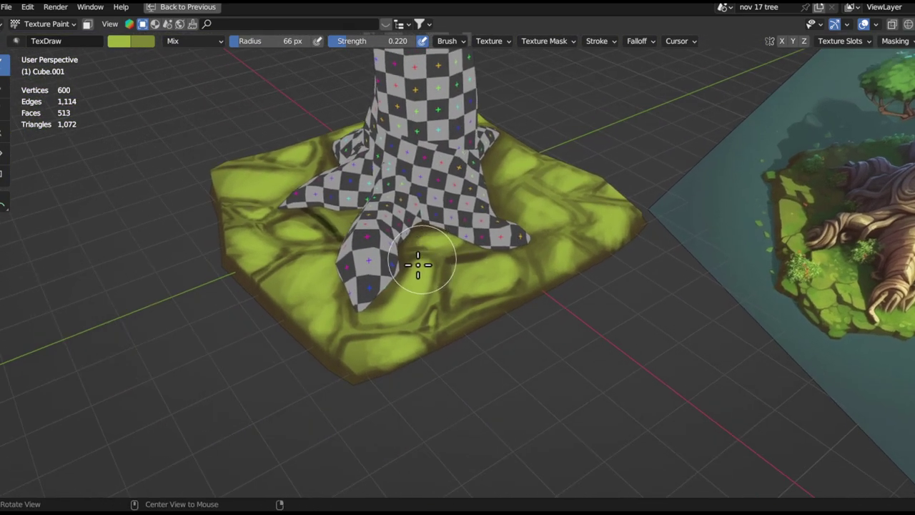
# Sample a dark green, set the brush radius to 87 px and shade the ground around the front root
pyautogui.moveTo(404, 294)
pyautogui.mouseDown(button='middle')
pyautogui.moveTo(412, 284)
pyautogui.moveTo(372, 319)
pyautogui.moveTo(378, 296)
pyautogui.mouseUp(button='middle')
pyautogui.press('s')
pyautogui.keyDown('alt'); pyautogui.keyDown('shift'); pyautogui.moveTo(436, 295); pyautogui.dragTo(447, 193); pyautogui.keyUp('shift'); pyautogui.keyUp('alt')
pyautogui.keyDown('ctrl'); pyautogui.keyDown('alt'); pyautogui.moveTo(474, 286); pyautogui.dragTo(489, 276); pyautogui.keyUp('alt'); pyautogui.keyUp('ctrl')
pyautogui.moveTo(488, 275); pyautogui.dragTo(497, 266, button='middle')
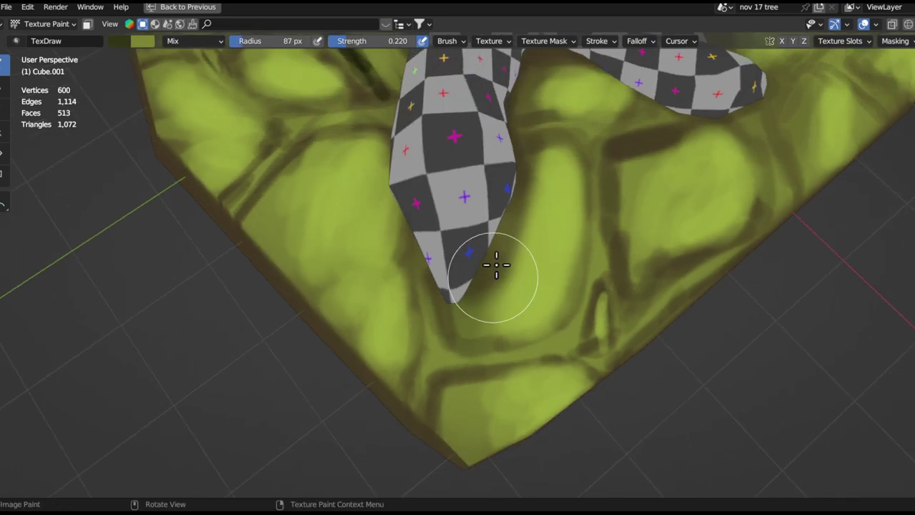
pyautogui.keyDown('ctrl'); pyautogui.keyDown('alt'); pyautogui.moveTo(492, 242); pyautogui.dragTo(505, 353); pyautogui.keyUp('alt'); pyautogui.keyUp('ctrl')
pyautogui.keyDown('ctrl'); pyautogui.keyDown('alt'); pyautogui.moveTo(492, 289); pyautogui.dragTo(504, 314); pyautogui.keyUp('alt'); pyautogui.keyUp('ctrl')
pyautogui.keyDown('alt'); pyautogui.moveTo(503, 315); pyautogui.dragTo(509, 270); pyautogui.keyUp('alt')
pyautogui.moveTo(509, 270); pyautogui.dragTo(509, 241, button='middle')
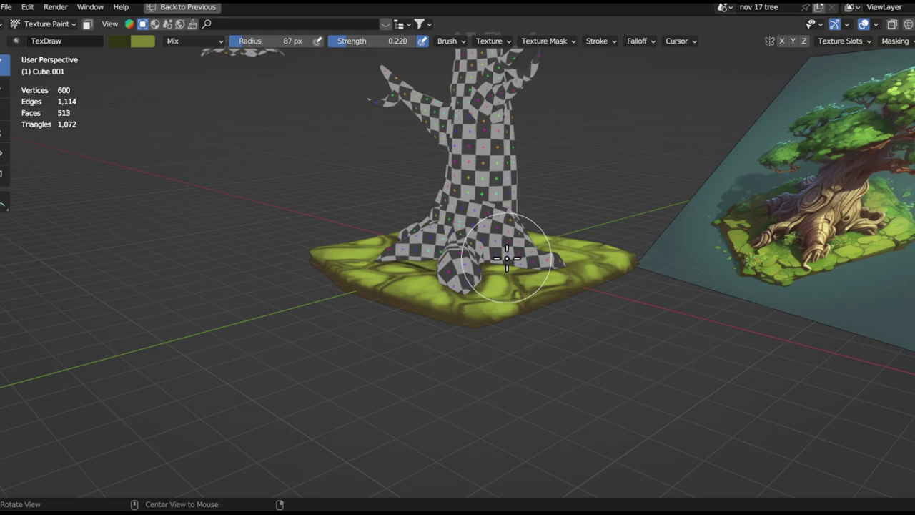
# Set the brush radius to 27 px and shade the ground between the front root and its neighbour
pyautogui.keyDown('alt'); pyautogui.moveTo(504, 260); pyautogui.dragTo(504, 307); pyautogui.keyUp('alt')
pyautogui.moveTo(505, 307)
pyautogui.keyDown('ctrl'); pyautogui.keyDown('alt'); pyautogui.mouseDown()
pyautogui.moveTo(501, 262)
pyautogui.moveTo(487, 319)
pyautogui.mouseUp(); pyautogui.keyUp('alt'); pyautogui.keyUp('ctrl')
pyautogui.press('f')
pyautogui.click(442, 290)
pyautogui.moveTo(486, 318)
pyautogui.mouseDown(button='middle')
pyautogui.moveTo(527, 310)
pyautogui.moveTo(518, 287)
pyautogui.mouseUp(button='middle')
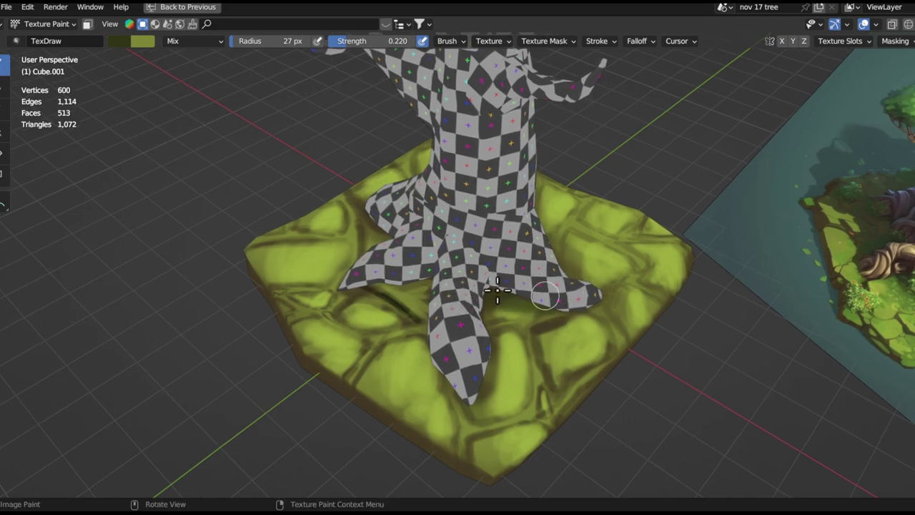
pyautogui.moveTo(569, 301)
pyautogui.mouseDown(button='middle')
pyautogui.moveTo(490, 327)
pyautogui.moveTo(445, 307)
pyautogui.mouseUp(button='middle')
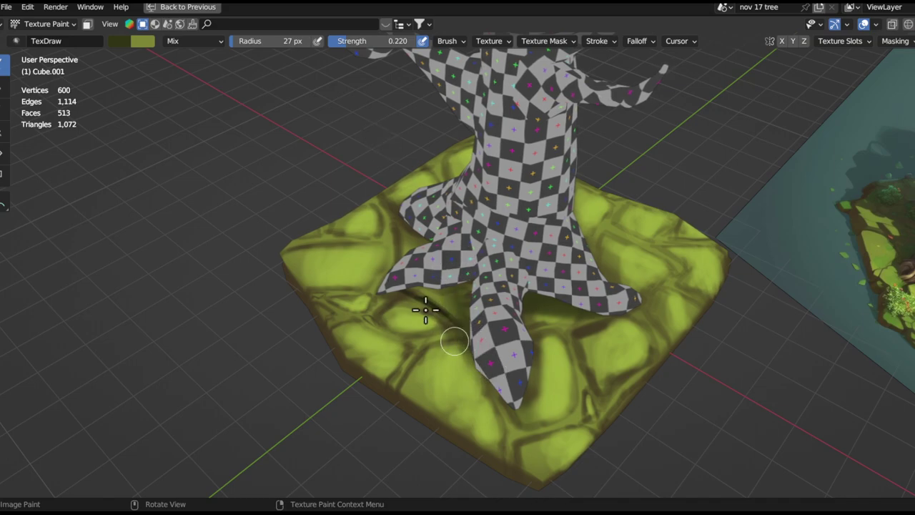
# Set the brush radius to 54 px and cover the slab corner behind the side roots with dark green shadow
pyautogui.keyDown('ctrl'); pyautogui.moveTo(465, 300); pyautogui.dragTo(462, 351, button='middle'); pyautogui.keyUp('ctrl')
pyautogui.press('f')
pyautogui.click(479, 307)
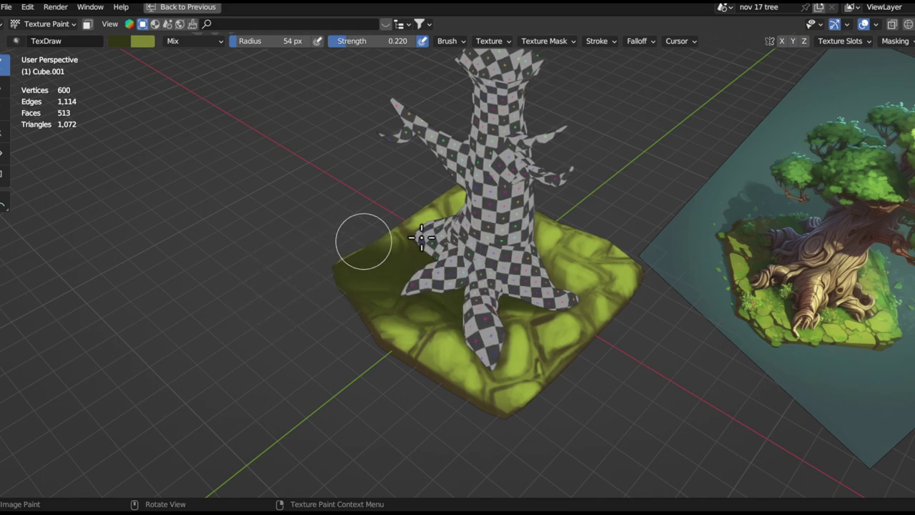
pyautogui.moveTo(456, 286); pyautogui.dragTo(355, 304)
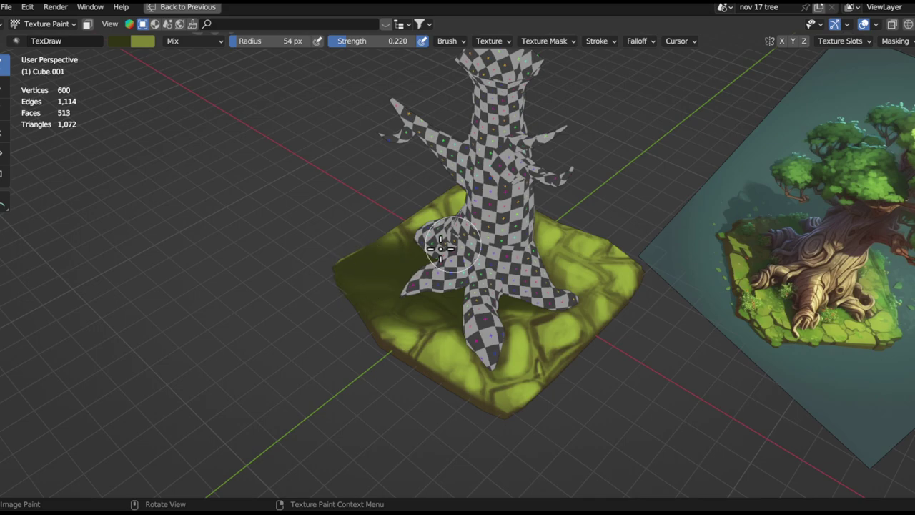
# Sample the dark brown of the slab's side and paint over the bright rim of the shaded corner
pyautogui.keyDown('ctrl'); pyautogui.keyDown('alt'); pyautogui.moveTo(364, 294); pyautogui.dragTo(465, 333); pyautogui.keyUp('alt'); pyautogui.keyUp('ctrl')
pyautogui.keyDown('ctrl'); pyautogui.keyDown('alt'); pyautogui.moveTo(458, 329); pyautogui.dragTo(401, 253); pyautogui.keyUp('alt'); pyautogui.keyUp('ctrl')
pyautogui.moveTo(312, 292); pyautogui.dragTo(354, 345, button='middle')
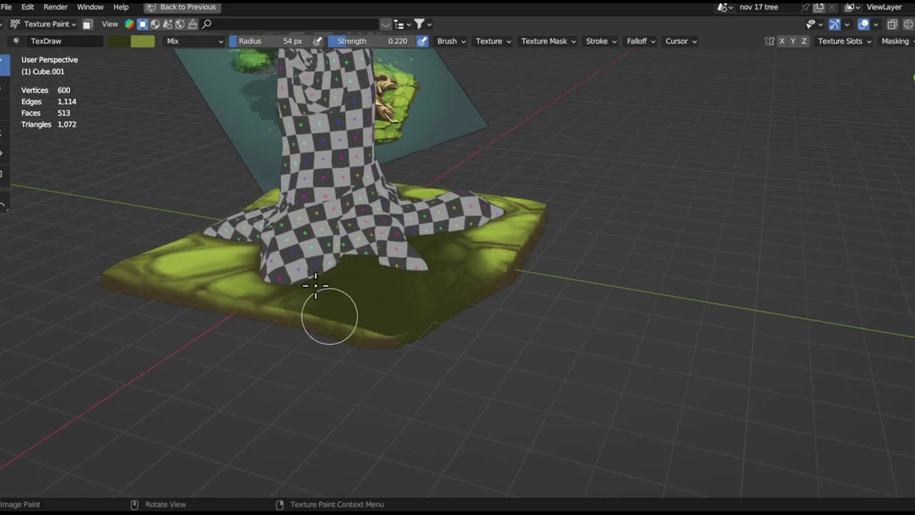
pyautogui.scroll(2, 351, 348)
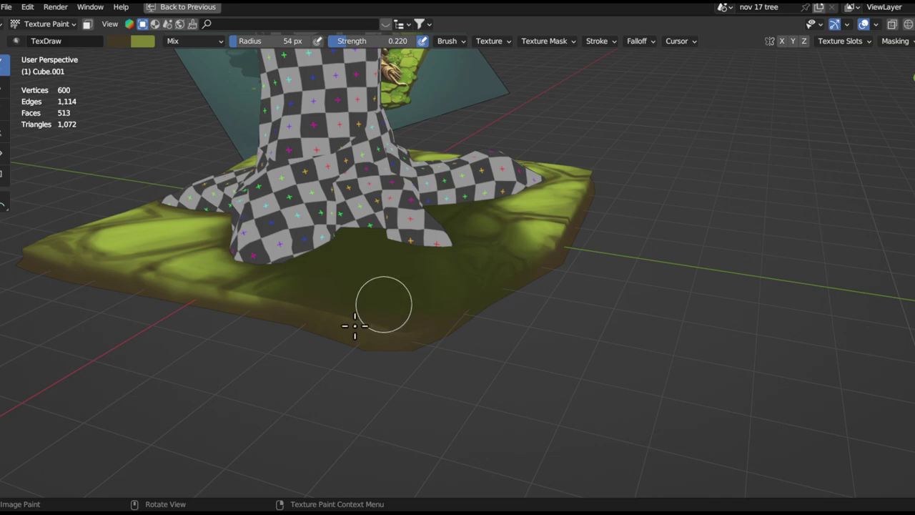
pyautogui.moveTo(356, 319); pyautogui.dragTo(434, 302, button='middle')
pyautogui.moveTo(331, 311); pyautogui.dragTo(479, 333, button='middle')
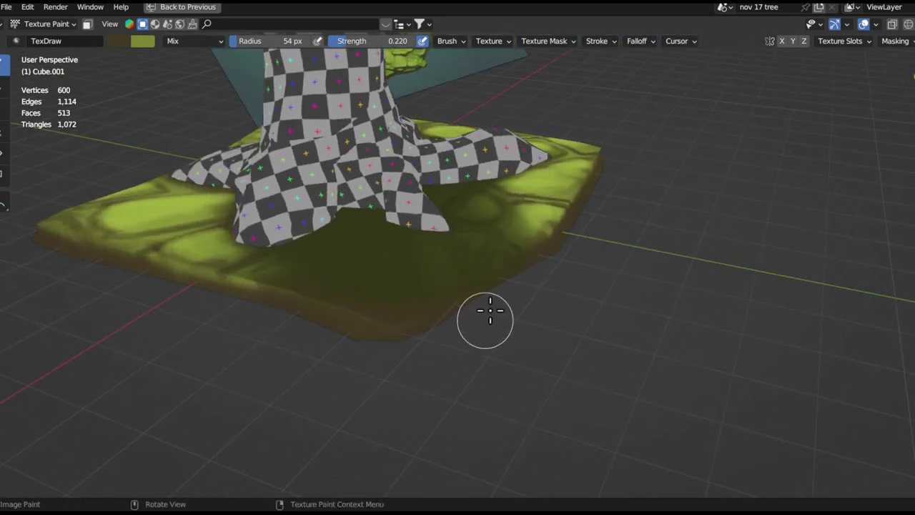
# Resample the dark green and blend the shadow from the darkened corner towards the stones beside the front root
pyautogui.scroll(-3, 465, 357)
pyautogui.scroll(2, 448, 341)
pyautogui.moveTo(465, 239); pyautogui.dragTo(425, 275, button='middle')
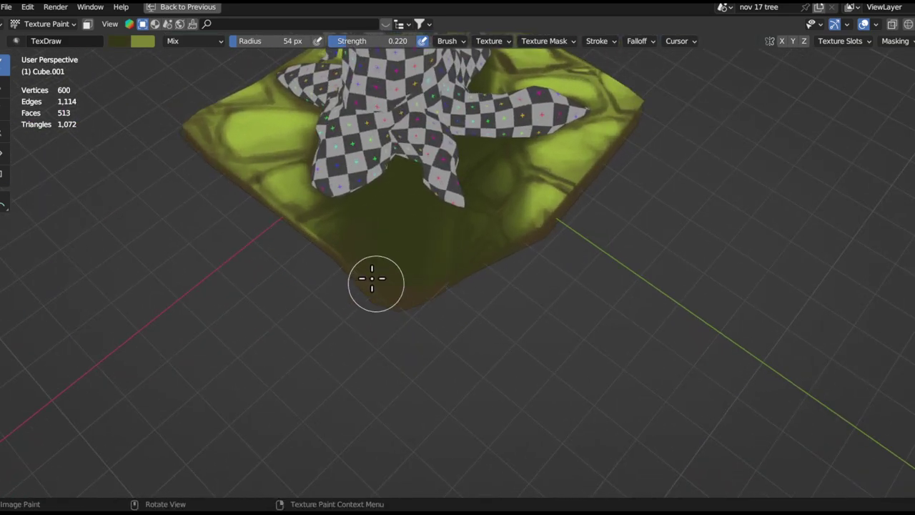
pyautogui.keyDown('ctrl'); pyautogui.moveTo(470, 234); pyautogui.dragTo(458, 336, button='middle'); pyautogui.keyUp('ctrl')
pyautogui.moveTo(458, 364); pyautogui.dragTo(445, 343, button='middle')
pyautogui.moveTo(529, 221); pyautogui.dragTo(350, 393, button='middle')
pyautogui.keyDown('ctrl'); pyautogui.moveTo(437, 364); pyautogui.dragTo(410, 329, button='middle'); pyautogui.keyUp('ctrl')
pyautogui.keyDown('alt'); pyautogui.moveTo(409, 329); pyautogui.dragTo(458, 286); pyautogui.keyUp('alt')
pyautogui.keyDown('ctrl'); pyautogui.keyDown('alt'); pyautogui.moveTo(453, 307); pyautogui.dragTo(451, 347); pyautogui.keyUp('alt'); pyautogui.keyUp('ctrl')
pyautogui.keyDown('alt'); pyautogui.moveTo(451, 321); pyautogui.dragTo(393, 357); pyautogui.keyUp('alt')
pyautogui.keyDown('alt'); pyautogui.keyDown('shift'); pyautogui.moveTo(350, 351); pyautogui.dragTo(429, 251); pyautogui.keyUp('shift'); pyautogui.keyUp('alt')
pyautogui.keyDown('alt'); pyautogui.moveTo(429, 251); pyautogui.dragTo(453, 219); pyautogui.keyUp('alt')
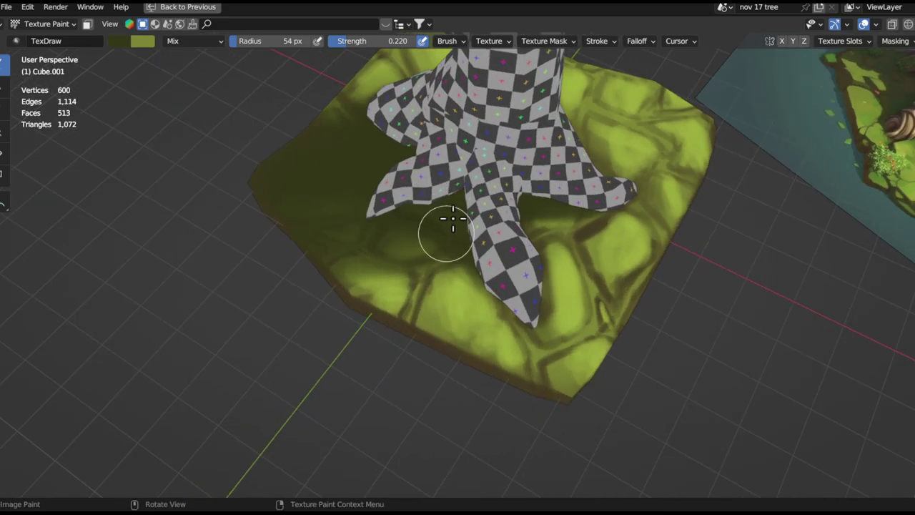
# Examine the shaded slab from several sides and compare it with the ground in the reference picture
pyautogui.moveTo(533, 299); pyautogui.dragTo(410, 242, button='middle')
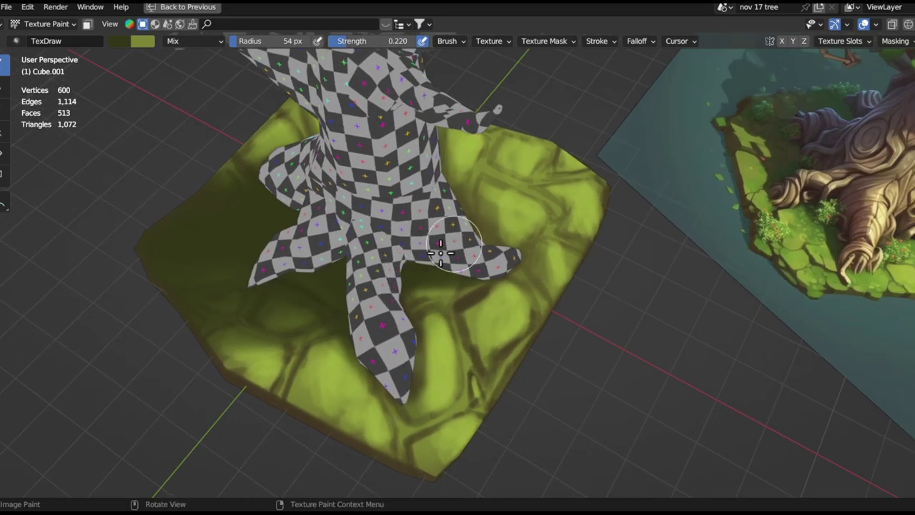
pyautogui.moveTo(463, 279)
pyautogui.mouseDown(button='middle')
pyautogui.moveTo(515, 336)
pyautogui.moveTo(537, 379)
pyautogui.moveTo(480, 296)
pyautogui.moveTo(528, 319)
pyautogui.mouseUp(button='middle')
pyautogui.scroll(5, 526, 325)
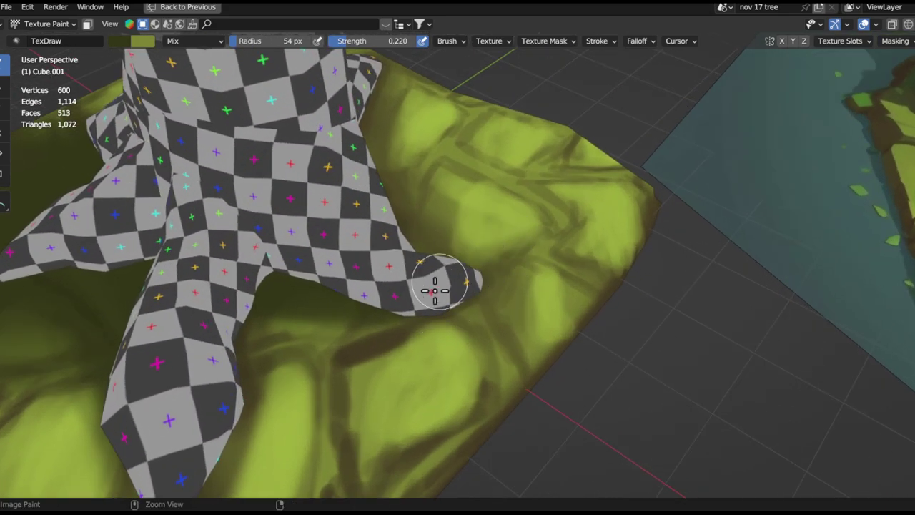
pyautogui.scroll(-6, 420, 270)
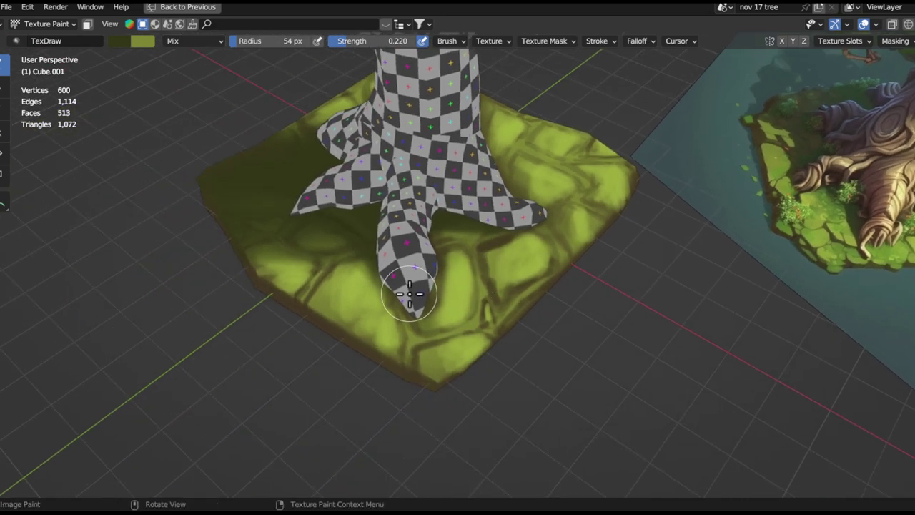
pyautogui.keyDown('ctrl'); pyautogui.keyDown('alt'); pyautogui.moveTo(394, 252); pyautogui.dragTo(407, 300); pyautogui.keyUp('alt'); pyautogui.keyUp('ctrl')
pyautogui.keyDown('alt'); pyautogui.moveTo(415, 225); pyautogui.dragTo(504, 222); pyautogui.keyUp('alt')
pyautogui.keyDown('ctrl'); pyautogui.keyDown('alt'); pyautogui.moveTo(486, 236); pyautogui.dragTo(462, 232); pyautogui.keyUp('alt'); pyautogui.keyUp('ctrl')
pyautogui.moveTo(461, 231); pyautogui.dragTo(447, 307, button='middle')
pyautogui.keyDown('ctrl'); pyautogui.keyDown('alt'); pyautogui.moveTo(448, 307); pyautogui.dragTo(541, 220); pyautogui.keyUp('alt'); pyautogui.keyUp('ctrl')
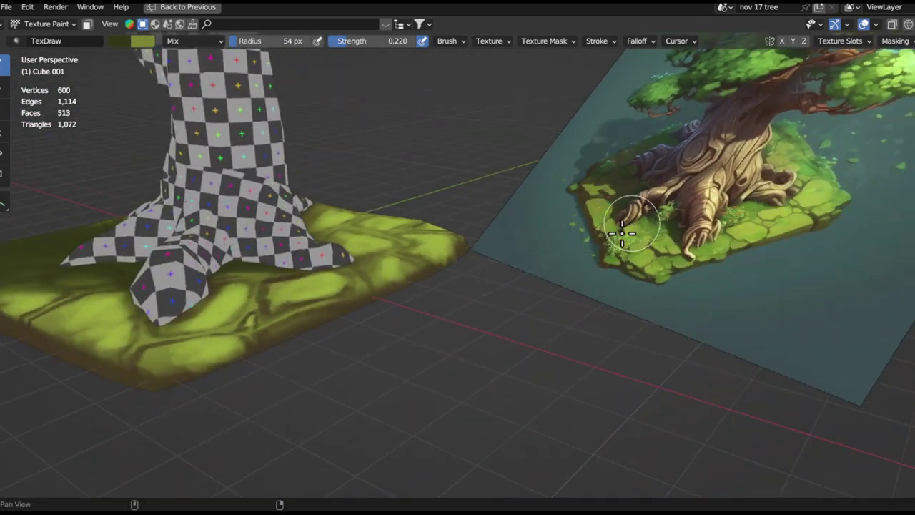
pyautogui.keyDown('alt'); pyautogui.moveTo(622, 237); pyautogui.dragTo(523, 229); pyautogui.keyUp('alt')
pyautogui.moveTo(523, 229)
pyautogui.mouseDown(button='middle')
pyautogui.moveTo(613, 265)
pyautogui.moveTo(613, 219)
pyautogui.moveTo(609, 255)
pyautogui.moveTo(513, 262)
pyautogui.moveTo(354, 246)
pyautogui.moveTo(580, 278)
pyautogui.moveTo(436, 184)
pyautogui.moveTo(485, 270)
pyautogui.moveTo(494, 296)
pyautogui.moveTo(487, 311)
pyautogui.moveTo(438, 250)
pyautogui.mouseUp(button='middle')
# Set the brush radius to 12 px and the strength to 1.000 for crack lines
pyautogui.press('f')
pyautogui.click(421, 307)
pyautogui.press('f')
pyautogui.click(429, 308)
pyautogui.keyDown('ctrl'); pyautogui.moveTo(429, 309); pyautogui.dragTo(431, 282, button='middle'); pyautogui.keyUp('ctrl')
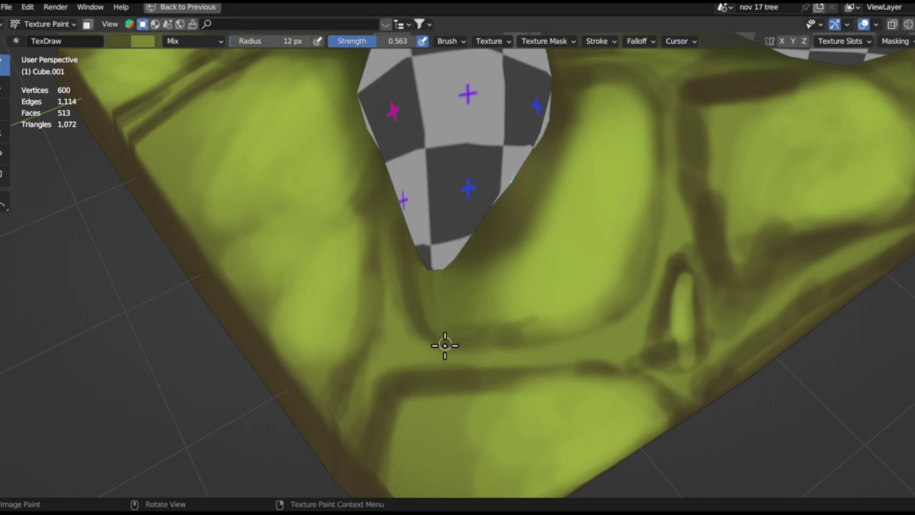
pyautogui.moveTo(542, 339)
pyautogui.mouseDown()
pyautogui.moveTo(609, 310)
pyautogui.moveTo(641, 276)
pyautogui.moveTo(620, 313)
pyautogui.moveTo(647, 268)
pyautogui.mouseUp()
pyautogui.hotkey('ctrl', 'z')
pyautogui.keyDown('shift'); pyautogui.moveTo(621, 265); pyautogui.dragTo(547, 311, button='middle'); pyautogui.keyUp('shift')
pyautogui.hotkey('shift', 'f')
pyautogui.click(580, 212)
# Try a full-strength outline along the long stone beside the front root
pyautogui.moveTo(542, 339)
pyautogui.mouseDown()
pyautogui.moveTo(598, 237)
pyautogui.moveTo(593, 191)
pyautogui.moveTo(581, 280)
pyautogui.mouseUp()
pyautogui.hotkey('ctrl', 'z')
pyautogui.keyDown('shift'); pyautogui.moveTo(581, 281); pyautogui.dragTo(570, 341, button='middle'); pyautogui.keyUp('shift')
pyautogui.keyDown('shift'); pyautogui.moveTo(529, 197); pyautogui.dragTo(537, 259, button='middle'); pyautogui.keyUp('shift')
pyautogui.keyDown('ctrl'); pyautogui.moveTo(537, 259); pyautogui.dragTo(541, 223, button='middle'); pyautogui.keyUp('ctrl')
pyautogui.hotkey('ctrl', 'z')
# Paint dark brown crack lines around the top of the long stone and along the gap to the neighbouring big stone
pyautogui.moveTo(488, 234)
pyautogui.mouseDown()
pyautogui.moveTo(560, 252)
pyautogui.moveTo(571, 279)
pyautogui.mouseUp()
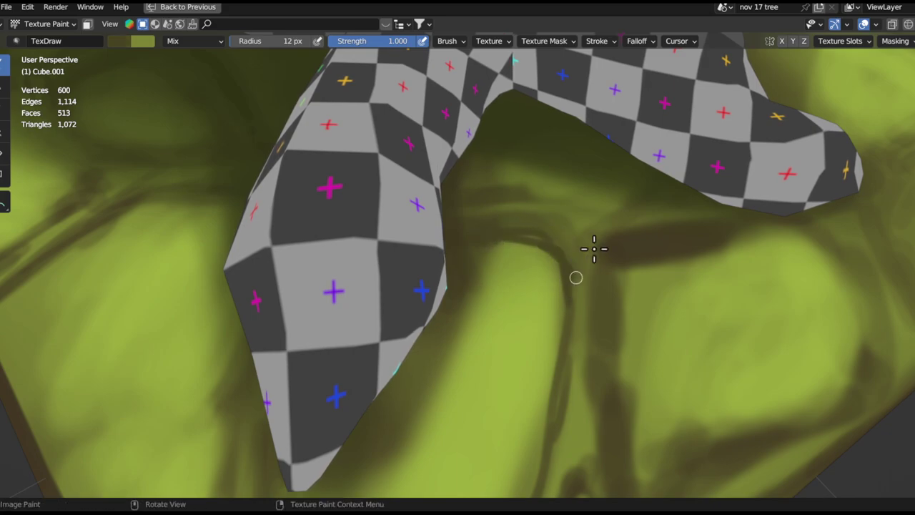
pyautogui.moveTo(552, 229)
pyautogui.mouseDown()
pyautogui.moveTo(537, 237)
pyautogui.moveTo(574, 233)
pyautogui.moveTo(581, 267)
pyautogui.mouseUp()
pyautogui.moveTo(546, 223)
pyautogui.mouseDown(button='middle')
pyautogui.moveTo(540, 252)
pyautogui.moveTo(524, 254)
pyautogui.moveTo(551, 194)
pyautogui.mouseUp(button='middle')
pyautogui.moveTo(551, 194)
pyautogui.mouseDown()
pyautogui.moveTo(527, 205)
pyautogui.moveTo(518, 301)
pyautogui.mouseUp()
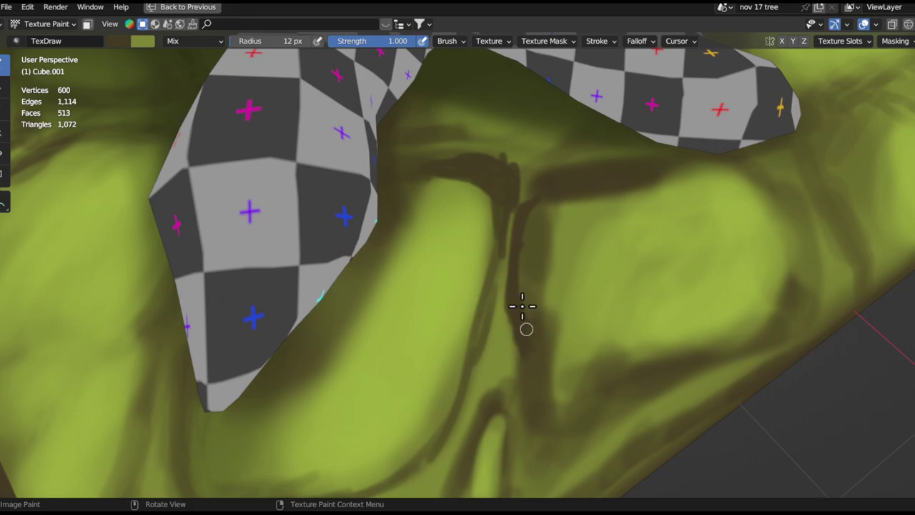
pyautogui.moveTo(522, 306); pyautogui.dragTo(523, 245, button='middle')
pyautogui.moveTo(532, 211); pyautogui.dragTo(536, 275)
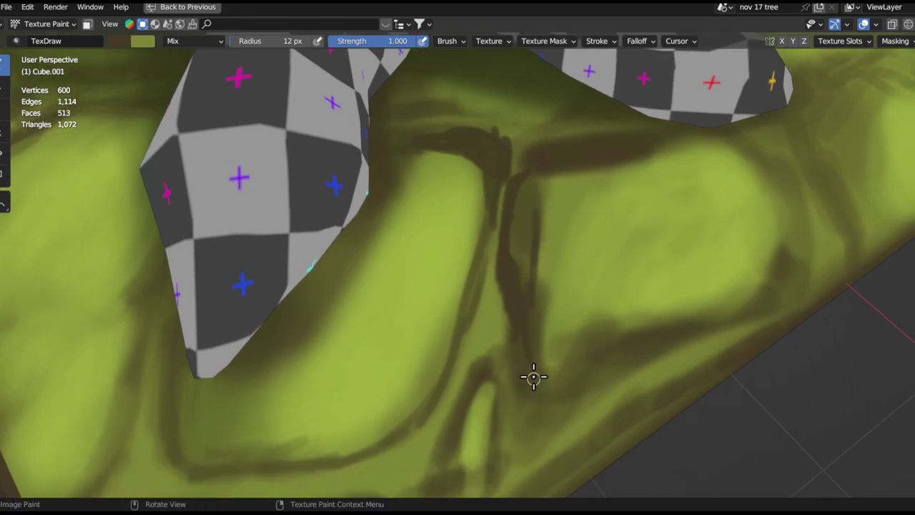
# Extend the dark crack along the outer edge of the big stone beside the long one
pyautogui.moveTo(543, 395)
pyautogui.mouseDown()
pyautogui.moveTo(629, 351)
pyautogui.moveTo(715, 337)
pyautogui.mouseUp()
pyautogui.moveTo(715, 336)
pyautogui.mouseDown(button='middle')
pyautogui.moveTo(577, 350)
pyautogui.moveTo(560, 342)
pyautogui.mouseUp(button='middle')
pyautogui.moveTo(559, 341); pyautogui.dragTo(690, 300)
pyautogui.moveTo(690, 301); pyautogui.dragTo(639, 317, button='middle')
pyautogui.moveTo(531, 322)
pyautogui.mouseDown(button='middle')
pyautogui.moveTo(578, 312)
pyautogui.moveTo(608, 336)
pyautogui.moveTo(594, 325)
pyautogui.moveTo(603, 308)
pyautogui.mouseUp(button='middle')
# Outline the corner stone's inner edge and paint the crack beside it down to the slab's rim
pyautogui.scroll(-4, 612, 372)
pyautogui.scroll(2, 602, 309)
pyautogui.moveTo(542, 264); pyautogui.dragTo(637, 286, button='middle')
pyautogui.moveTo(640, 281)
pyautogui.mouseDown()
pyautogui.moveTo(623, 277)
pyautogui.moveTo(513, 313)
pyautogui.mouseUp()
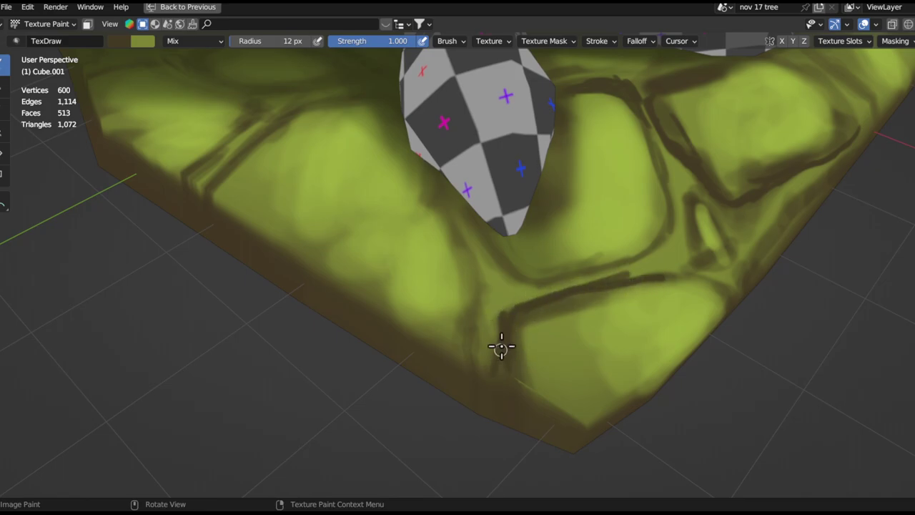
pyautogui.moveTo(488, 370); pyautogui.dragTo(497, 382, button='middle')
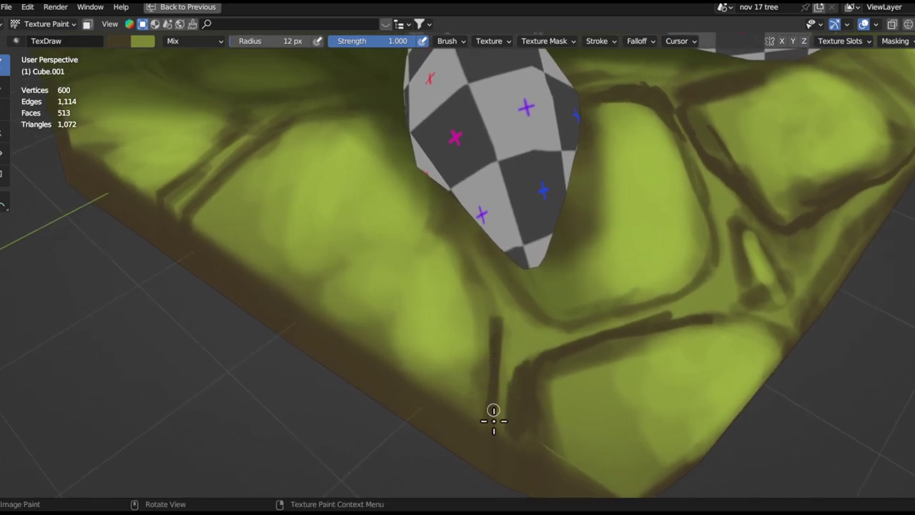
pyautogui.moveTo(502, 398); pyautogui.dragTo(493, 301)
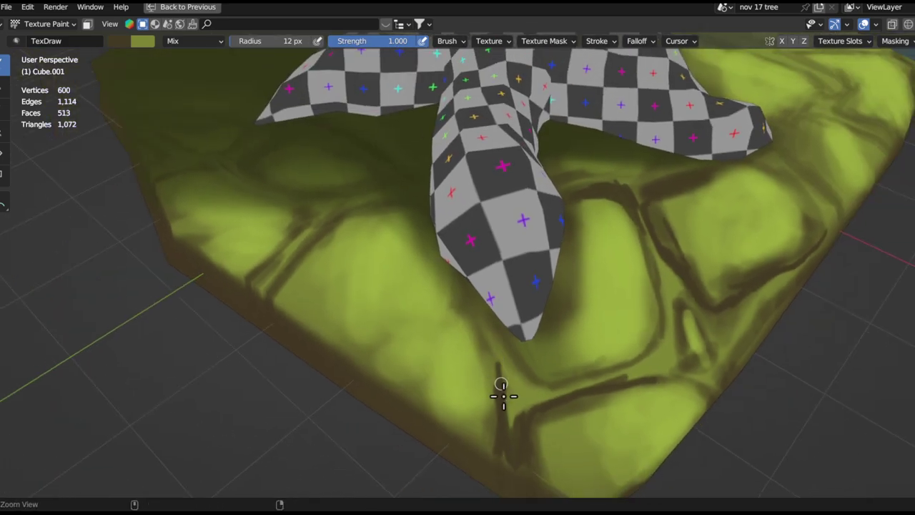
# Paint a thick dark crack past the front root's tip, joining it to the crack below the long stone
pyautogui.moveTo(478, 307); pyautogui.dragTo(462, 268)
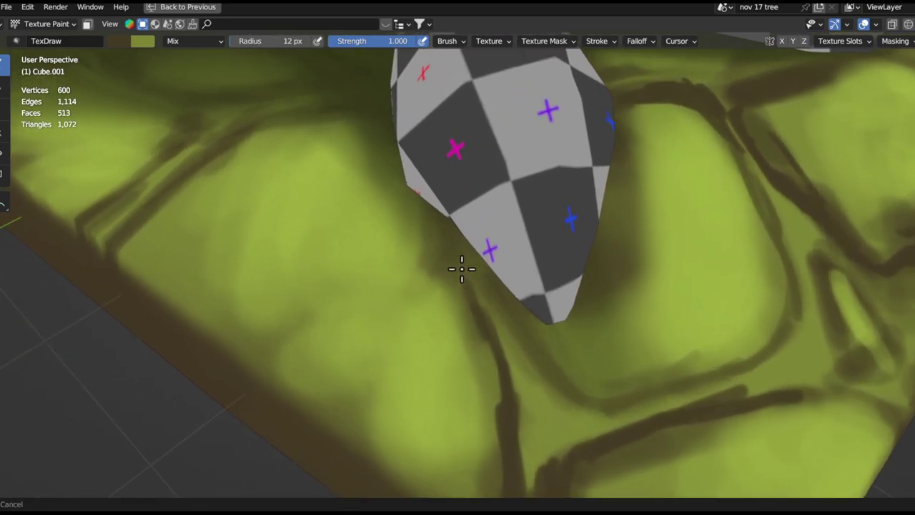
pyautogui.keyDown('ctrl'); pyautogui.moveTo(462, 269); pyautogui.dragTo(462, 264, button='middle'); pyautogui.keyUp('ctrl')
pyautogui.moveTo(471, 303)
pyautogui.mouseDown()
pyautogui.moveTo(459, 243)
pyautogui.moveTo(540, 390)
pyautogui.mouseUp()
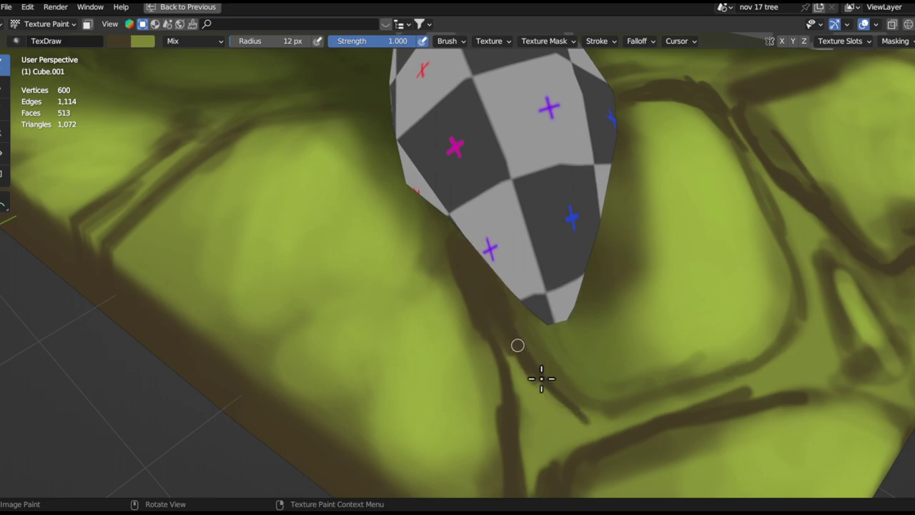
pyautogui.moveTo(474, 310); pyautogui.dragTo(563, 401)
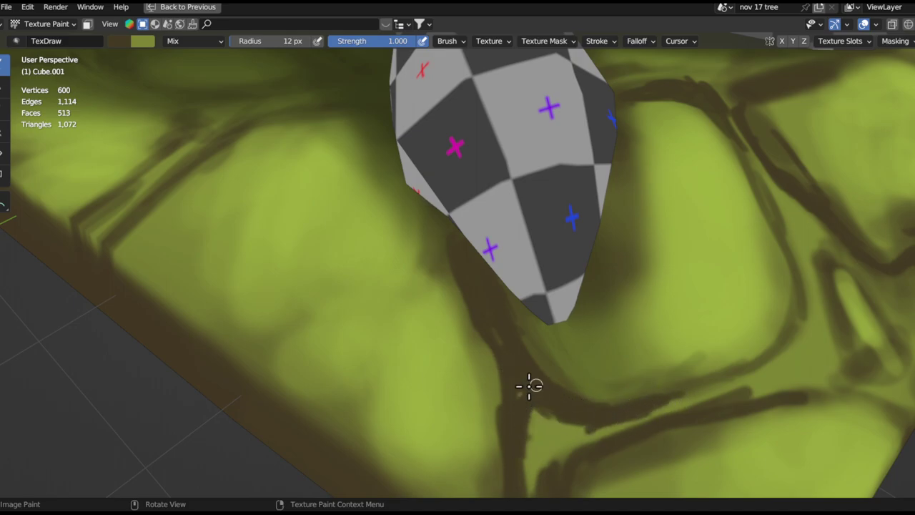
# Set the brush radius to 40 px and fill the crack junction in front of the root's tip with dark brown
pyautogui.moveTo(533, 412); pyautogui.dragTo(562, 349, button='middle')
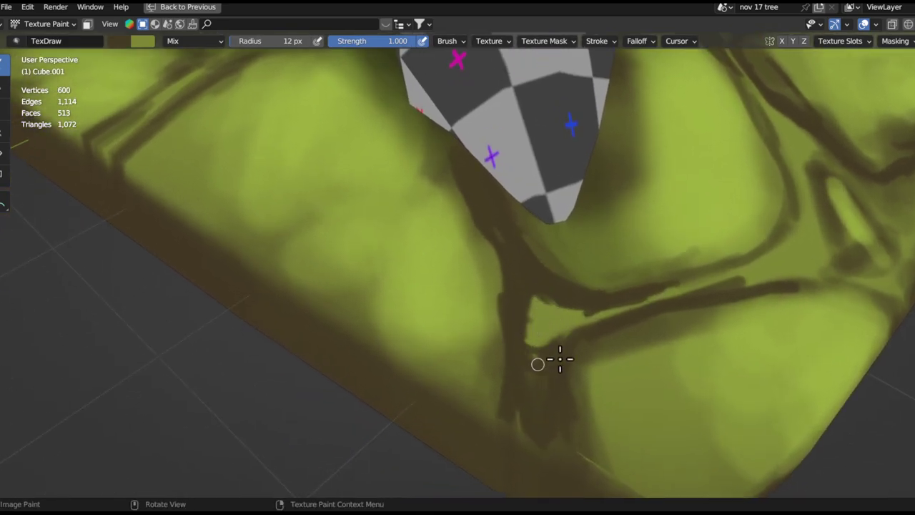
pyautogui.press('f')
pyautogui.click(574, 342)
pyautogui.moveTo(571, 323)
pyautogui.mouseDown()
pyautogui.moveTo(532, 349)
pyautogui.moveTo(544, 294)
pyautogui.mouseUp()
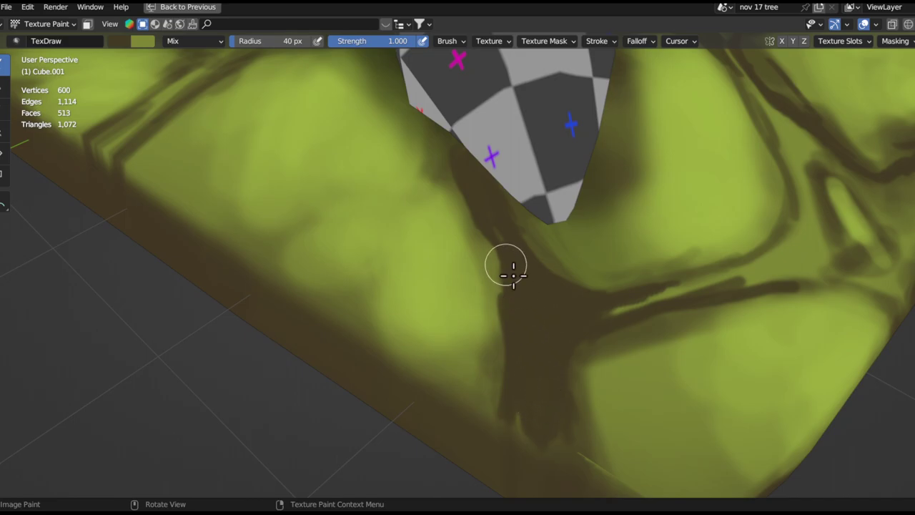
# Set the brush radius to 11 px and fill the crack between the two edge stones near the shaded area
pyautogui.keyDown('ctrl'); pyautogui.keyDown('alt'); pyautogui.moveTo(536, 326); pyautogui.dragTo(540, 413); pyautogui.keyUp('alt'); pyautogui.keyUp('ctrl')
pyautogui.press('f')
pyautogui.click(534, 341)
pyautogui.press('f')
pyautogui.click(522, 344)
pyautogui.keyDown('alt'); pyautogui.keyDown('shift'); pyautogui.moveTo(307, 254); pyautogui.dragTo(490, 333); pyautogui.keyUp('shift'); pyautogui.keyUp('alt')
pyautogui.moveTo(459, 327); pyautogui.dragTo(463, 452, button='middle')
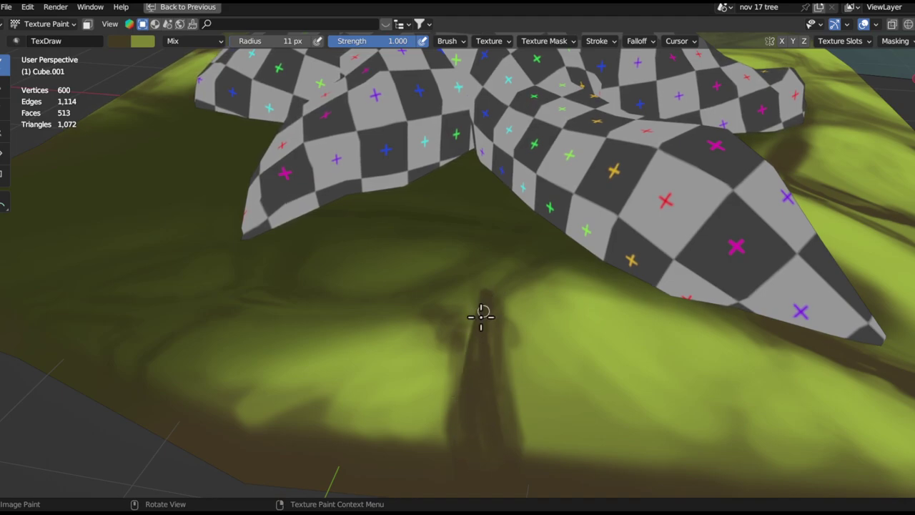
pyautogui.keyDown('ctrl'); pyautogui.keyDown('alt'); pyautogui.moveTo(481, 317); pyautogui.dragTo(494, 455); pyautogui.keyUp('alt'); pyautogui.keyUp('ctrl')
pyautogui.keyDown('alt'); pyautogui.moveTo(533, 340); pyautogui.dragTo(541, 398); pyautogui.keyUp('alt')
pyautogui.keyDown('alt'); pyautogui.keyDown('shift'); pyautogui.moveTo(565, 321); pyautogui.dragTo(494, 258); pyautogui.keyUp('shift'); pyautogui.keyUp('alt')
# Set the brush radius to 44 px and fill the crack between the long stone and the corner stone
pyautogui.keyDown('alt'); pyautogui.moveTo(557, 251); pyautogui.dragTo(499, 253); pyautogui.keyUp('alt')
pyautogui.moveTo(552, 333)
pyautogui.keyDown('ctrl'); pyautogui.keyDown('alt'); pyautogui.mouseDown()
pyautogui.moveTo(553, 264)
pyautogui.moveTo(500, 208)
pyautogui.mouseUp(); pyautogui.keyUp('alt'); pyautogui.keyUp('ctrl')
pyautogui.press('f')
pyautogui.click(441, 354)
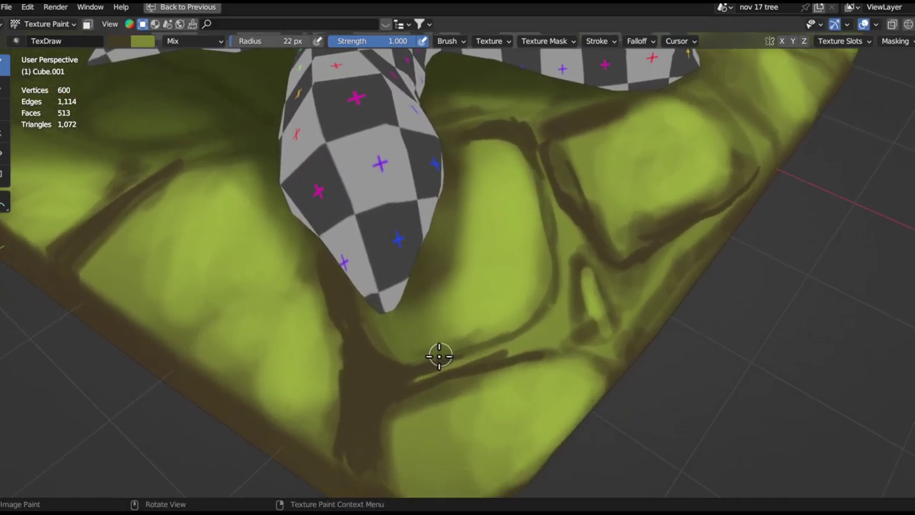
pyautogui.keyDown('ctrl'); pyautogui.keyDown('alt'); pyautogui.moveTo(439, 354); pyautogui.dragTo(449, 295); pyautogui.keyUp('alt'); pyautogui.keyUp('ctrl')
pyautogui.moveTo(470, 233); pyautogui.dragTo(439, 319, button='middle')
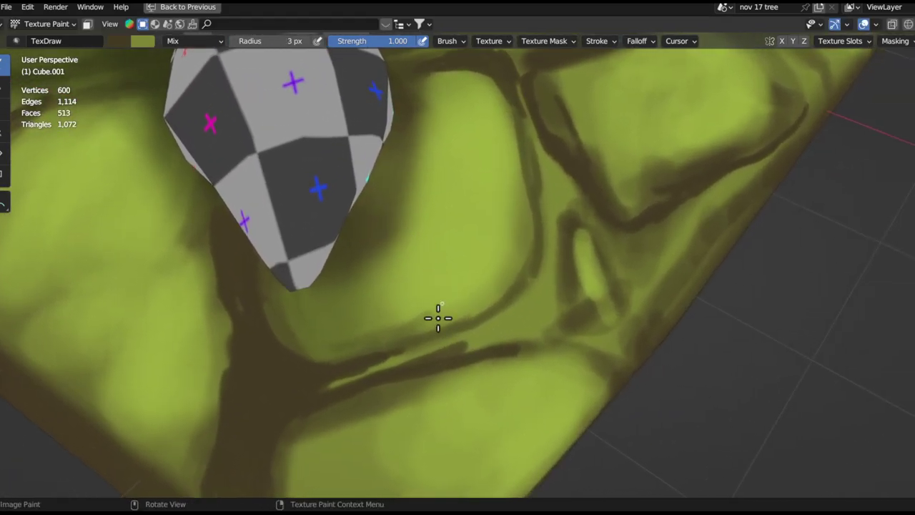
pyautogui.press('f')
pyautogui.click(411, 361)
pyautogui.moveTo(359, 374)
pyautogui.mouseDown()
pyautogui.moveTo(400, 359)
pyautogui.moveTo(395, 354)
pyautogui.mouseUp()
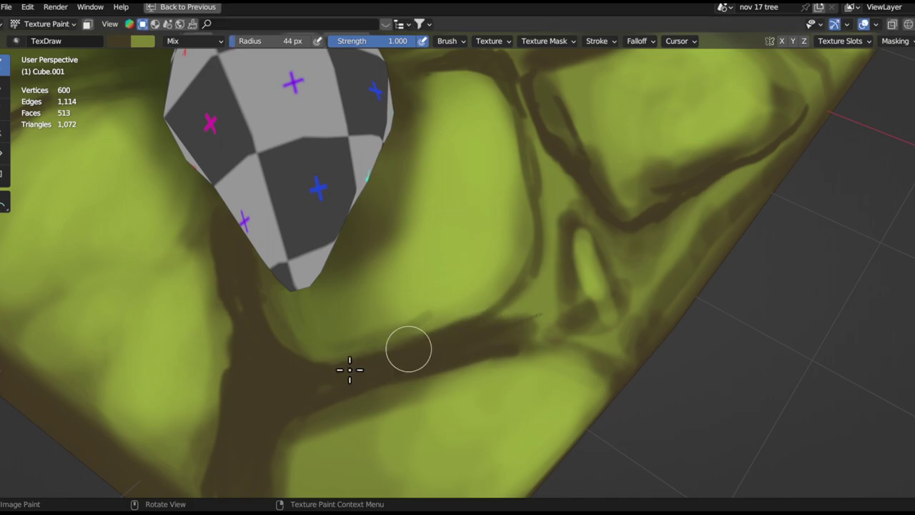
# Darken the crack between the long stone and the small narrow stone near the slab's edge
pyautogui.moveTo(545, 253)
pyautogui.mouseDown()
pyautogui.moveTo(577, 344)
pyautogui.moveTo(542, 299)
pyautogui.mouseUp()
pyautogui.moveTo(621, 339)
pyautogui.keyDown('alt'); pyautogui.mouseDown()
pyautogui.moveTo(527, 269)
pyautogui.moveTo(572, 305)
pyautogui.moveTo(617, 362)
pyautogui.mouseUp(); pyautogui.keyUp('alt')
pyautogui.moveTo(615, 293)
pyautogui.keyDown('alt'); pyautogui.mouseDown()
pyautogui.moveTo(717, 252)
pyautogui.moveTo(508, 365)
pyautogui.mouseUp(); pyautogui.keyUp('alt')
pyautogui.keyDown('alt'); pyautogui.keyDown('shift'); pyautogui.moveTo(704, 351); pyautogui.dragTo(594, 243); pyautogui.keyUp('shift'); pyautogui.keyUp('alt')
pyautogui.keyDown('alt'); pyautogui.moveTo(593, 243); pyautogui.dragTo(647, 259); pyautogui.keyUp('alt')
pyautogui.keyDown('ctrl'); pyautogui.keyDown('alt'); pyautogui.moveTo(647, 259); pyautogui.dragTo(493, 429); pyautogui.keyUp('alt'); pyautogui.keyUp('ctrl')
pyautogui.keyDown('alt'); pyautogui.keyDown('shift'); pyautogui.moveTo(401, 394); pyautogui.dragTo(465, 372); pyautogui.keyUp('shift'); pyautogui.keyUp('alt')
pyautogui.keyDown('alt'); pyautogui.keyDown('shift'); pyautogui.moveTo(386, 374); pyautogui.dragTo(543, 286); pyautogui.keyUp('shift'); pyautogui.keyUp('alt')
pyautogui.keyDown('alt'); pyautogui.moveTo(543, 286); pyautogui.dragTo(457, 264); pyautogui.keyUp('alt')
pyautogui.keyDown('ctrl'); pyautogui.keyDown('alt'); pyautogui.moveTo(482, 227); pyautogui.dragTo(501, 185); pyautogui.keyUp('alt'); pyautogui.keyUp('ctrl')
pyautogui.keyDown('alt'); pyautogui.keyDown('shift'); pyautogui.moveTo(500, 186); pyautogui.dragTo(353, 309); pyautogui.keyUp('shift'); pyautogui.keyUp('alt')
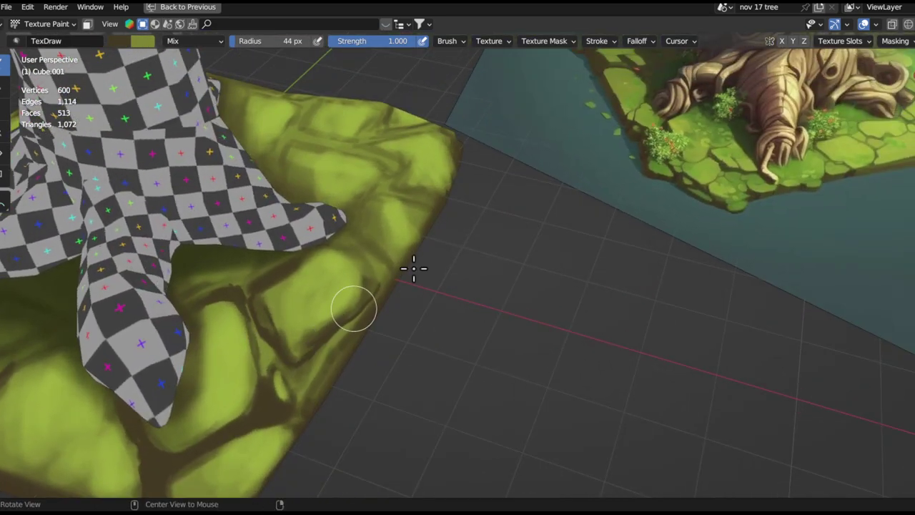
# Set the brush radius to 29 px and paint a dark green rim along the long stone's edge facing the corner stone
pyautogui.keyDown('alt'); pyautogui.moveTo(684, 222); pyautogui.dragTo(722, 191); pyautogui.keyUp('alt')
pyautogui.press('s')
pyautogui.press('s')
pyautogui.press('s')
pyautogui.keyDown('alt'); pyautogui.keyDown('shift'); pyautogui.moveTo(325, 317); pyautogui.dragTo(429, 286); pyautogui.keyUp('shift'); pyautogui.keyUp('alt')
pyautogui.keyDown('alt'); pyautogui.keyDown('shift'); pyautogui.moveTo(772, 150); pyautogui.dragTo(557, 215); pyautogui.keyUp('shift'); pyautogui.keyUp('alt')
pyautogui.keyDown('ctrl'); pyautogui.keyDown('alt'); pyautogui.moveTo(626, 205); pyautogui.dragTo(611, 136); pyautogui.keyUp('alt'); pyautogui.keyUp('ctrl')
pyautogui.moveTo(611, 165)
pyautogui.keyDown('alt'); pyautogui.keyDown('shift'); pyautogui.mouseDown()
pyautogui.moveTo(565, 305)
pyautogui.moveTo(540, 309)
pyautogui.mouseUp(); pyautogui.keyUp('shift'); pyautogui.keyUp('alt')
pyautogui.press('s')
pyautogui.press('s')
pyautogui.moveTo(318, 234)
pyautogui.keyDown('ctrl'); pyautogui.keyDown('alt'); pyautogui.mouseDown()
pyautogui.moveTo(310, 256)
pyautogui.moveTo(245, 311)
pyautogui.mouseUp(); pyautogui.keyUp('alt'); pyautogui.keyUp('ctrl')
pyautogui.keyDown('alt'); pyautogui.keyDown('shift'); pyautogui.moveTo(80, 321); pyautogui.dragTo(465, 229); pyautogui.keyUp('shift'); pyautogui.keyUp('alt')
pyautogui.moveTo(443, 222)
pyautogui.keyDown('alt'); pyautogui.mouseDown()
pyautogui.moveTo(437, 239)
pyautogui.moveTo(336, 298)
pyautogui.mouseUp(); pyautogui.keyUp('alt')
pyautogui.keyDown('alt'); pyautogui.keyDown('shift'); pyautogui.moveTo(389, 281); pyautogui.dragTo(630, 190); pyautogui.keyUp('shift'); pyautogui.keyUp('alt')
pyautogui.moveTo(429, 272)
pyautogui.keyDown('ctrl'); pyautogui.keyDown('alt'); pyautogui.mouseDown()
pyautogui.moveTo(422, 243)
pyautogui.moveTo(397, 292)
pyautogui.mouseUp(); pyautogui.keyUp('alt'); pyautogui.keyUp('ctrl')
pyautogui.press('f')
pyautogui.click(370, 305)
pyautogui.moveTo(347, 335)
pyautogui.keyDown('ctrl'); pyautogui.keyDown('alt'); pyautogui.mouseDown()
pyautogui.moveTo(336, 312)
pyautogui.moveTo(335, 323)
pyautogui.mouseUp(); pyautogui.keyUp('alt'); pyautogui.keyUp('ctrl')
pyautogui.moveTo(307, 304); pyautogui.dragTo(401, 327)
pyautogui.hotkey('ctrl', 'z')
pyautogui.moveTo(313, 316)
pyautogui.mouseDown()
pyautogui.moveTo(309, 307)
pyautogui.moveTo(417, 321)
pyautogui.moveTo(392, 319)
pyautogui.moveTo(489, 310)
pyautogui.moveTo(408, 307)
pyautogui.moveTo(300, 327)
pyautogui.moveTo(310, 312)
pyautogui.moveTo(421, 316)
pyautogui.moveTo(532, 304)
pyautogui.moveTo(580, 290)
pyautogui.moveTo(550, 290)
pyautogui.moveTo(594, 250)
pyautogui.moveTo(587, 278)
pyautogui.moveTo(495, 319)
pyautogui.moveTo(607, 300)
pyautogui.moveTo(458, 327)
pyautogui.mouseUp()
# Thicken the dark brown crack between the long stone and the pointed stone beside it, undoing the stray strokes
pyautogui.press('x')
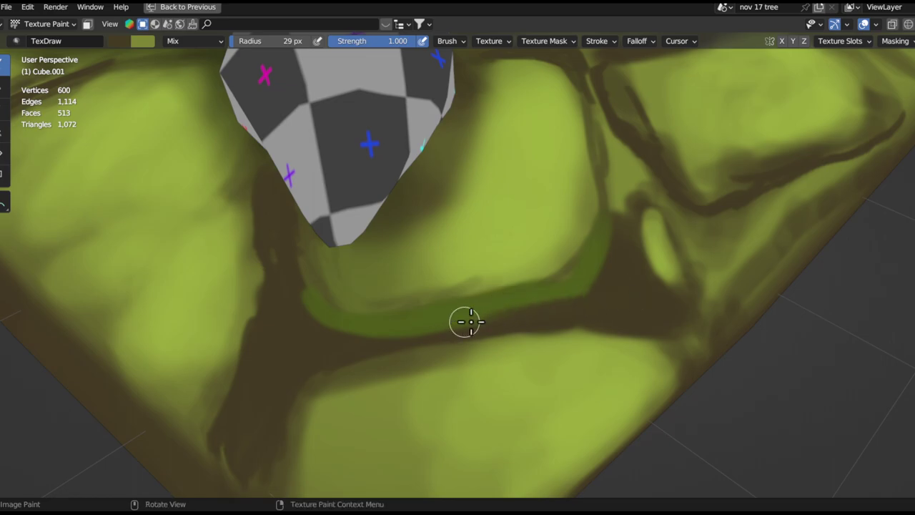
pyautogui.scroll(-3, 488, 329)
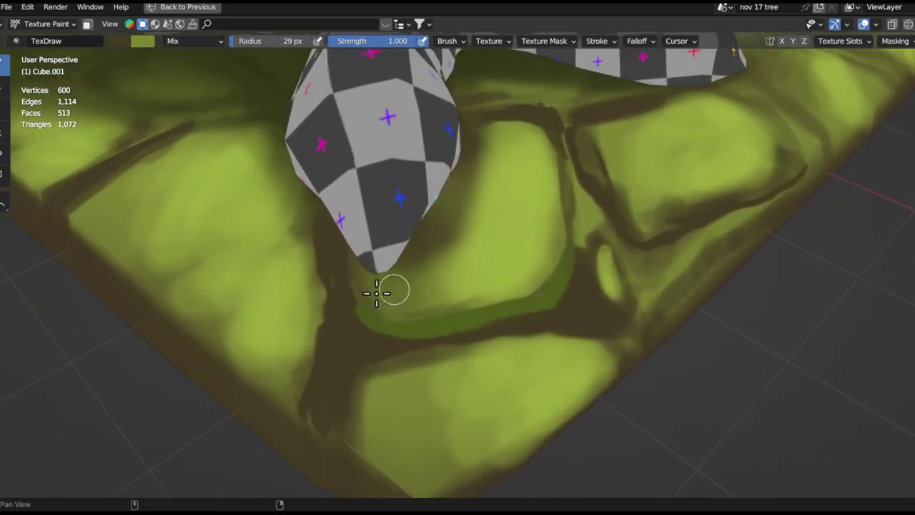
pyautogui.scroll(4, 400, 286)
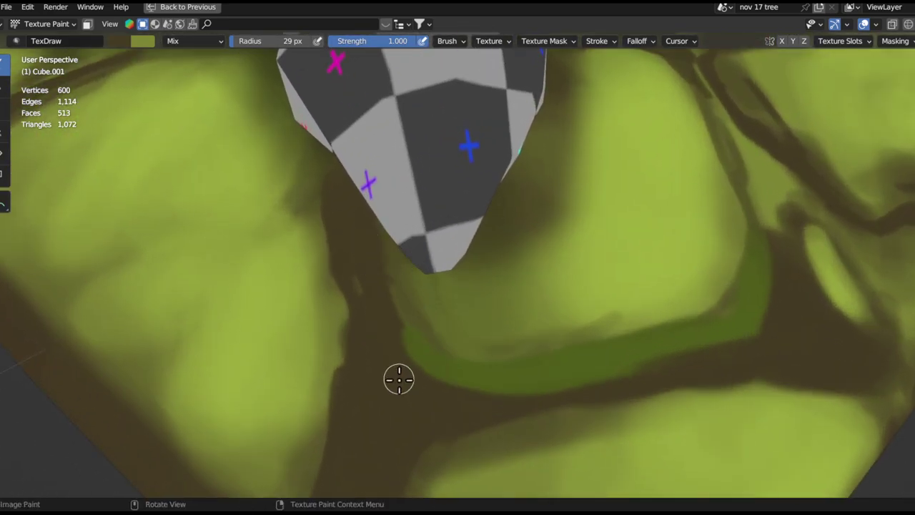
pyautogui.rightClick(407, 369)
pyautogui.moveTo(643, 275)
pyautogui.mouseDown(button='middle')
pyautogui.moveTo(598, 311)
pyautogui.moveTo(600, 346)
pyautogui.mouseUp(button='middle')
pyautogui.moveTo(617, 315); pyautogui.dragTo(582, 258, button='middle')
pyautogui.moveTo(572, 204); pyautogui.dragTo(585, 375)
pyautogui.moveTo(561, 142)
pyautogui.mouseDown()
pyautogui.moveTo(572, 280)
pyautogui.moveTo(581, 276)
pyautogui.mouseUp()
pyautogui.hotkey('ctrl', 'z')
pyautogui.moveTo(569, 165); pyautogui.dragTo(592, 298)
pyautogui.moveTo(595, 175)
pyautogui.mouseDown()
pyautogui.moveTo(606, 316)
pyautogui.moveTo(596, 309)
pyautogui.mouseUp()
pyautogui.hotkey('ctrl', 'z')
pyautogui.hotkey('ctrl', 'z')
pyautogui.hotkey('ctrl', 'z')
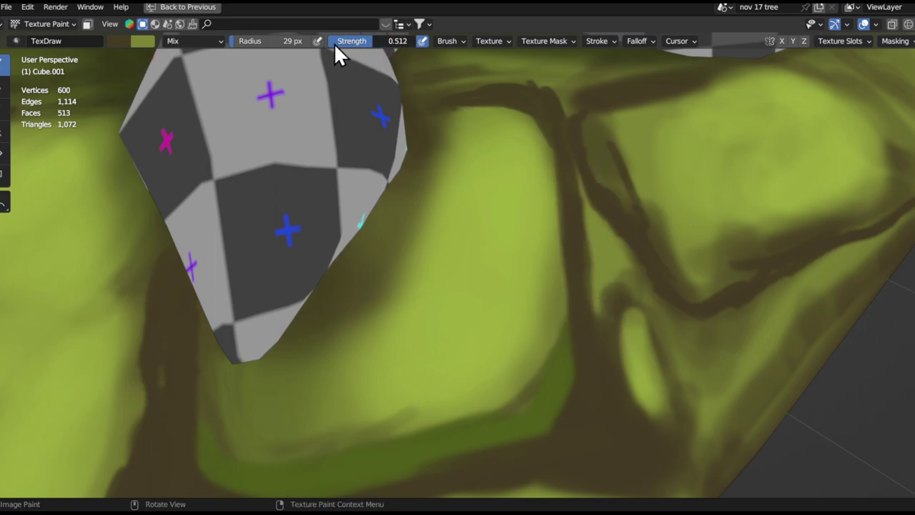
# Set the brush strength to 0.512 and darken the ground between the cracks around the small narrow stone
pyautogui.moveTo(591, 207); pyautogui.dragTo(615, 316)
pyautogui.moveTo(597, 240); pyautogui.dragTo(623, 299)
pyautogui.hotkey('ctrl', 'z')
pyautogui.moveTo(589, 208)
pyautogui.mouseDown()
pyautogui.moveTo(629, 263)
pyautogui.moveTo(592, 364)
pyautogui.moveTo(632, 263)
pyautogui.mouseUp()
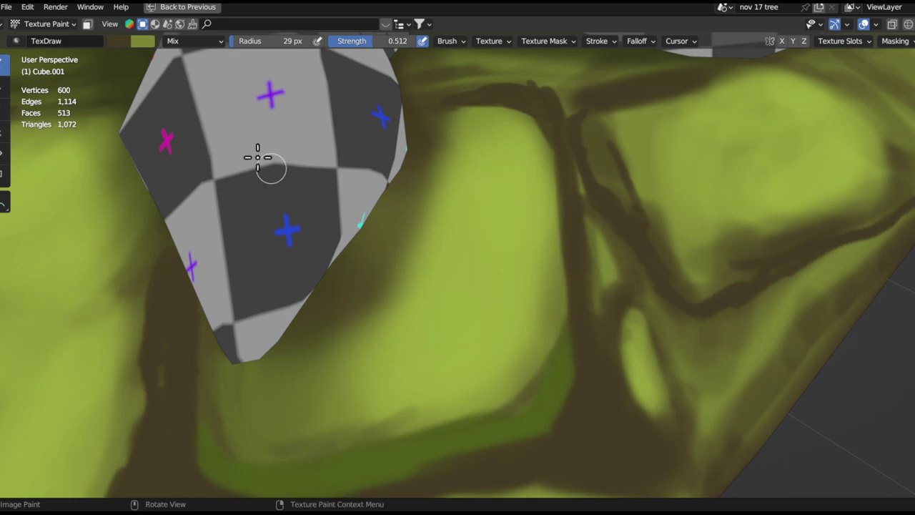
# Restore the full layout and save the Ground texture image
pyautogui.hotkey('ctrl', 'space')
pyautogui.click(5, 27)
pyautogui.click(60, 196)
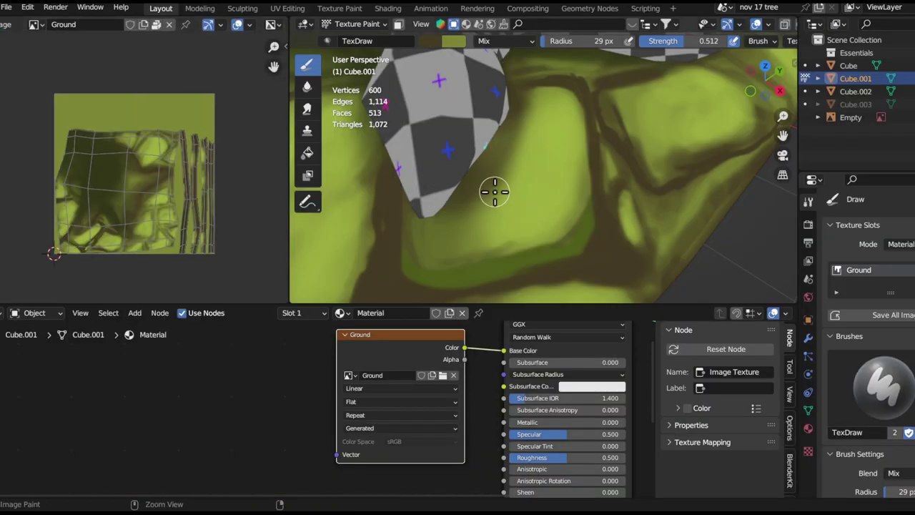
pyautogui.hotkey('ctrl', 'space')
pyautogui.moveTo(436, 176)
pyautogui.mouseDown(button='middle')
pyautogui.moveTo(453, 218)
pyautogui.moveTo(439, 264)
pyautogui.moveTo(447, 250)
pyautogui.mouseUp(button='middle')
pyautogui.moveTo(370, 246); pyautogui.dragTo(322, 194, button='middle')
pyautogui.hotkey('ctrl', 'space')
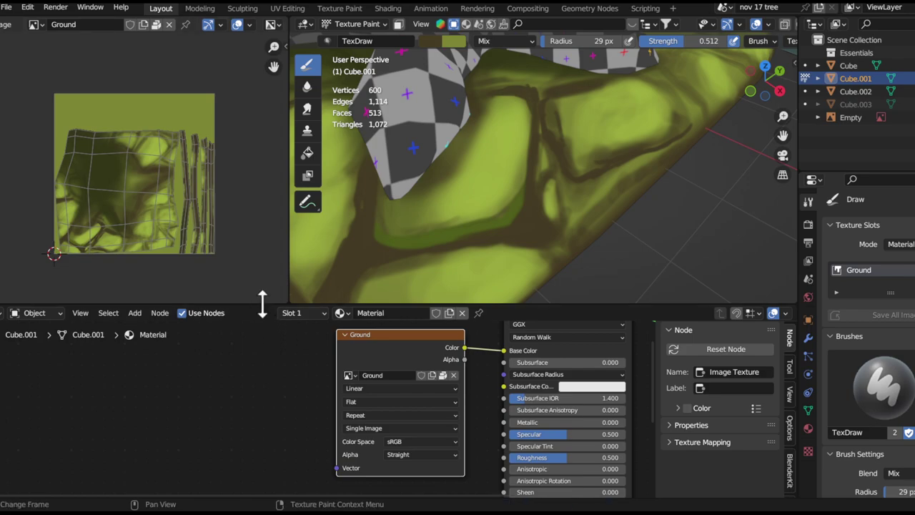
# Close the node editor by extending the viewport and image editor over it, and narrow the image editor
pyautogui.rightClick(346, 304)
pyautogui.click(328, 341)
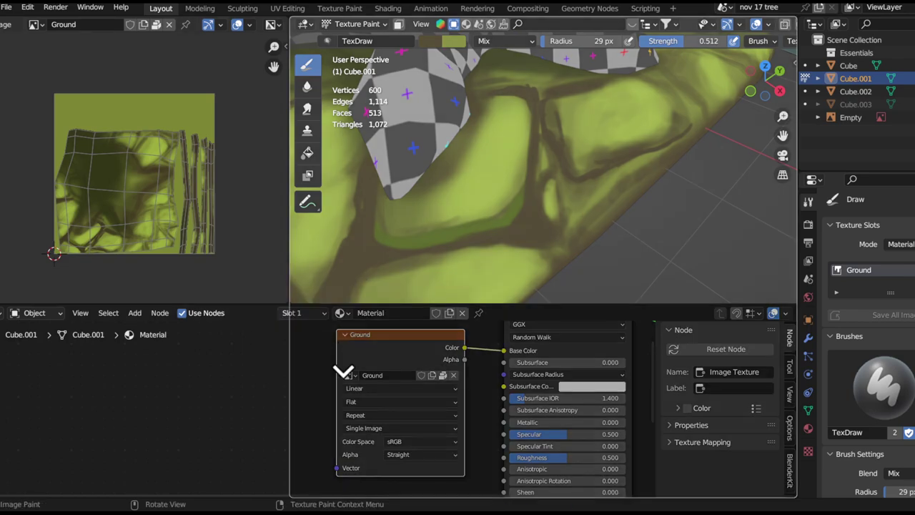
pyautogui.click(347, 374)
pyautogui.rightClick(266, 306)
pyautogui.click(266, 305)
pyautogui.click(259, 334)
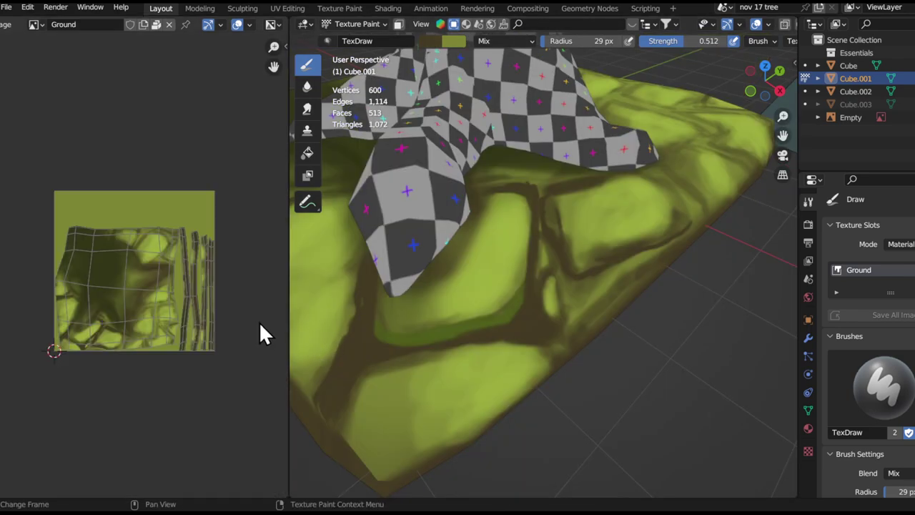
pyautogui.moveTo(288, 302); pyautogui.dragTo(154, 312)
pyautogui.keyDown('ctrl'); pyautogui.keyDown('alt'); pyautogui.moveTo(127, 340); pyautogui.dragTo(126, 307); pyautogui.keyUp('alt'); pyautogui.keyUp('ctrl')
pyautogui.keyDown('alt'); pyautogui.moveTo(121, 246); pyautogui.dragTo(106, 292); pyautogui.keyUp('alt')
# Check the Save All Images command for the Ground texture and the quick favourites
pyautogui.click(50, 24)
pyautogui.click(47, 23)
pyautogui.press('q')
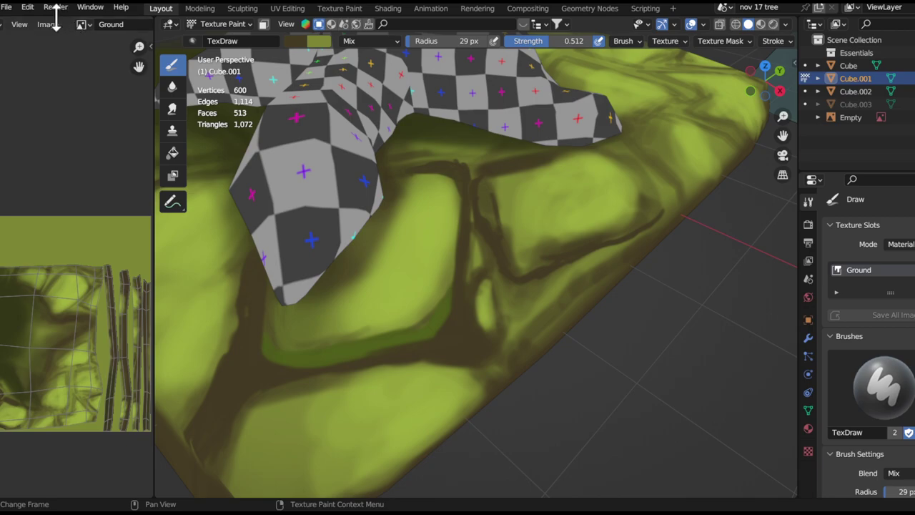
pyautogui.click(48, 25)
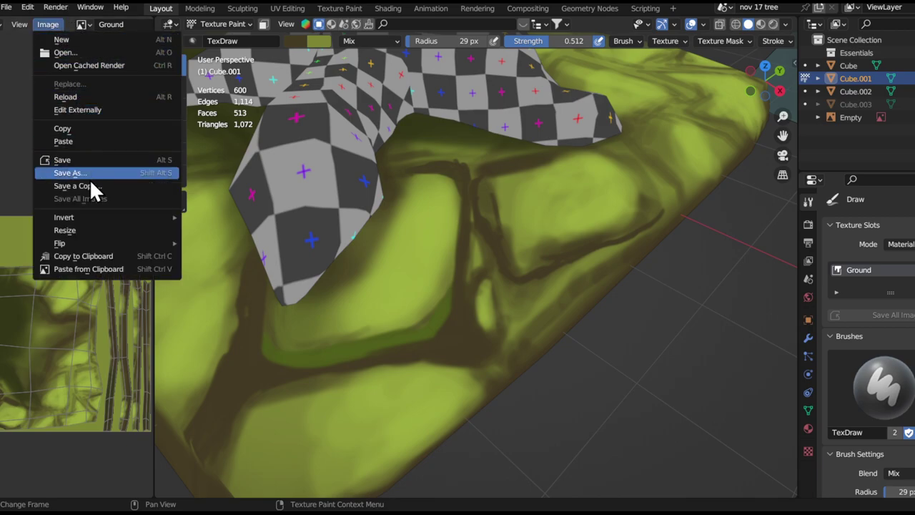
pyautogui.rightClick(91, 199)
pyautogui.click(87, 202)
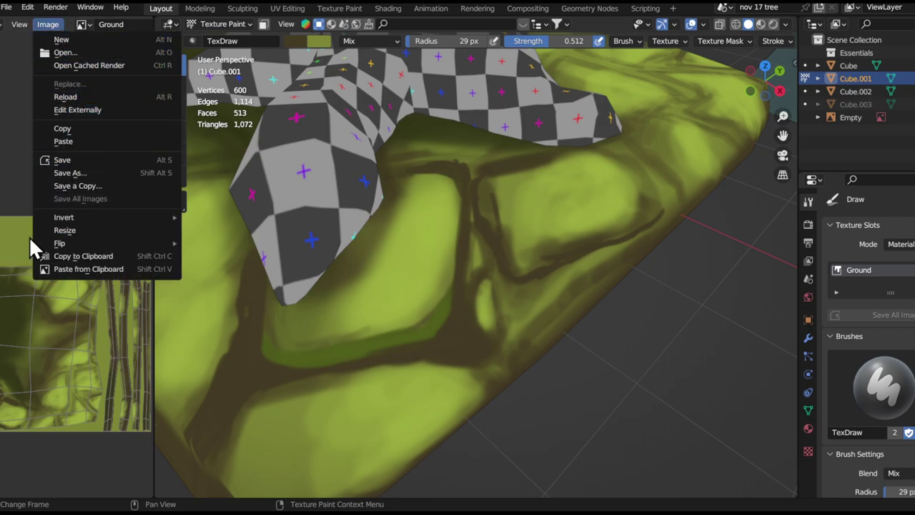
pyautogui.press('q')
pyautogui.press('q')
pyautogui.press('Escape')
# Set the brush to 10 px radius and 0.835 strength and paint a thin dark brown crack around the pointed stone's rounded end
pyautogui.moveTo(453, 198); pyautogui.dragTo(467, 266, button='middle')
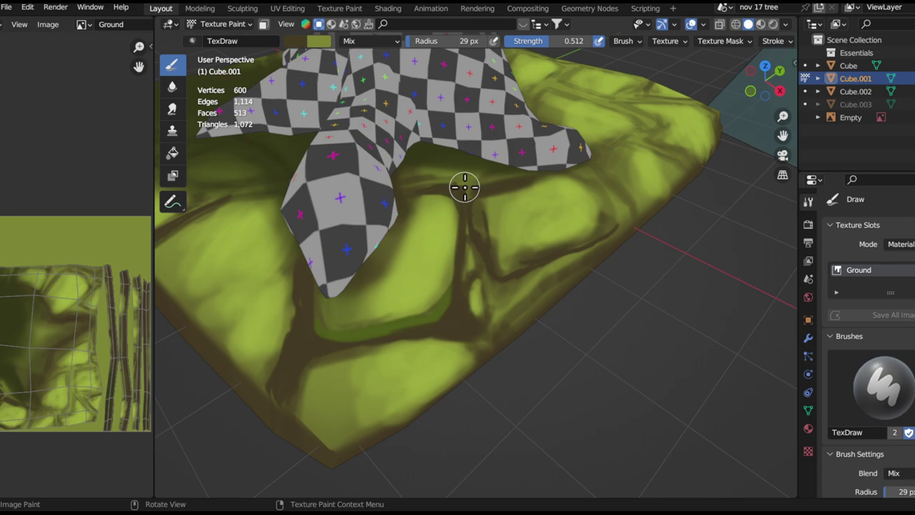
pyautogui.keyDown('ctrl'); pyautogui.moveTo(533, 219); pyautogui.dragTo(550, 198, button='middle'); pyautogui.keyUp('ctrl')
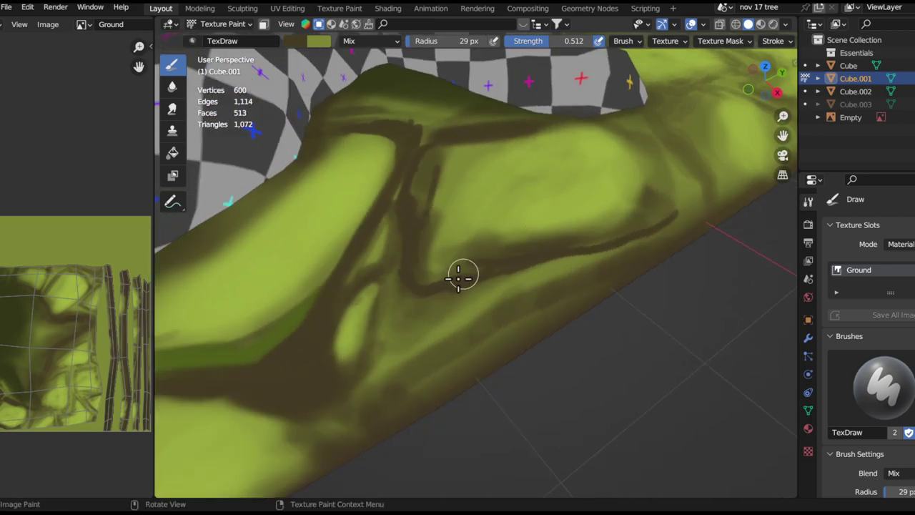
pyautogui.press('s')
pyautogui.moveTo(541, 258)
pyautogui.mouseDown(button='middle')
pyautogui.moveTo(507, 257)
pyautogui.moveTo(551, 233)
pyautogui.moveTo(564, 209)
pyautogui.moveTo(552, 255)
pyautogui.moveTo(553, 244)
pyautogui.mouseUp(button='middle')
pyautogui.hotkey('ctrl', 'z')
pyautogui.press('f')
pyautogui.click(553, 250)
pyautogui.press('f')
pyautogui.click(562, 248)
pyautogui.hotkey('shift', 'f')
pyautogui.click(599, 244)
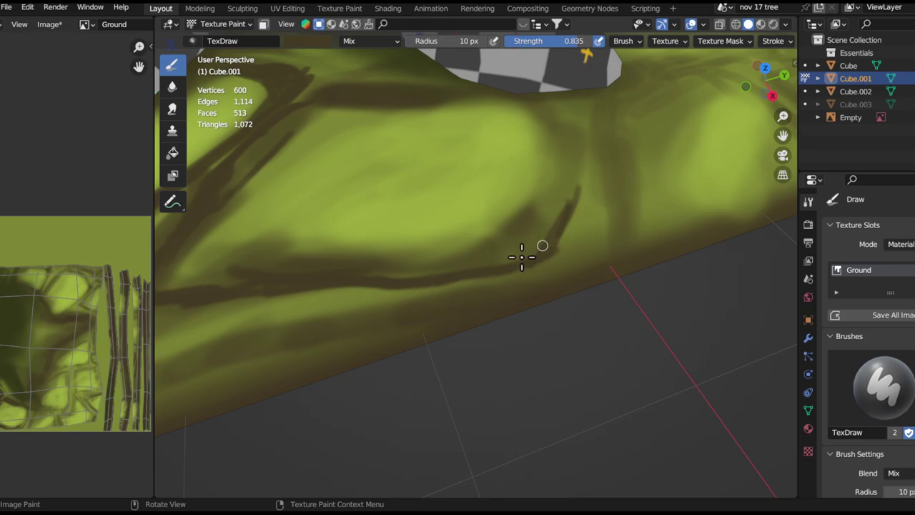
# Extend the thin dark brown outline around the stone's rounded end and along its edge facing the root
pyautogui.moveTo(539, 267); pyautogui.dragTo(468, 302, button='middle')
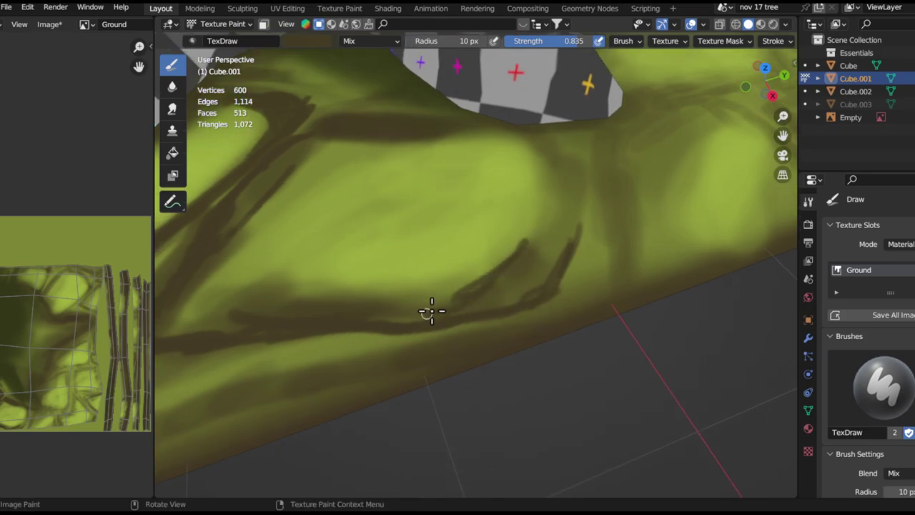
pyautogui.moveTo(549, 218); pyautogui.dragTo(508, 279, button='middle')
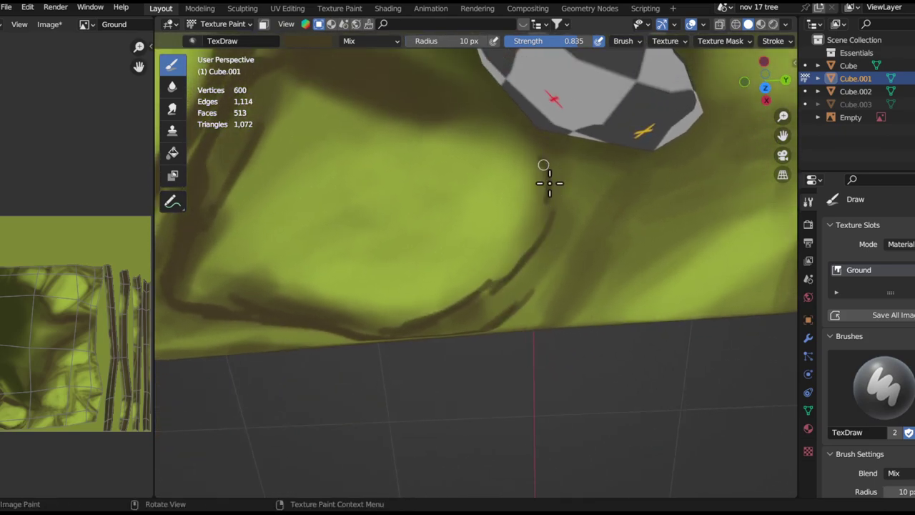
pyautogui.moveTo(511, 147)
pyautogui.mouseDown()
pyautogui.moveTo(372, 119)
pyautogui.moveTo(456, 130)
pyautogui.mouseUp()
pyautogui.hotkey('ctrl', 'z')
pyautogui.hotkey('ctrl', 'z')
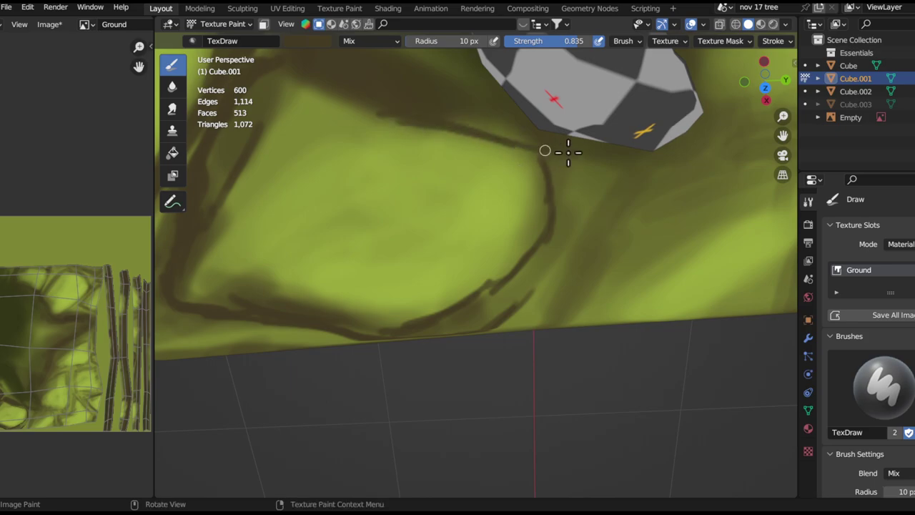
# Set the brush radius to 15 px and fill the band outside the stone's rounded end with dark brown
pyautogui.moveTo(551, 190)
pyautogui.mouseDown(button='middle')
pyautogui.moveTo(493, 279)
pyautogui.moveTo(501, 212)
pyautogui.moveTo(468, 290)
pyautogui.moveTo(464, 275)
pyautogui.mouseUp(button='middle')
pyautogui.press('f')
pyautogui.click(466, 293)
pyautogui.moveTo(379, 292)
pyautogui.mouseDown()
pyautogui.moveTo(441, 294)
pyautogui.moveTo(401, 291)
pyautogui.moveTo(525, 258)
pyautogui.mouseUp()
pyautogui.moveTo(529, 253); pyautogui.dragTo(503, 261, button='middle')
pyautogui.moveTo(515, 256)
pyautogui.mouseDown()
pyautogui.moveTo(603, 217)
pyautogui.moveTo(555, 254)
pyautogui.mouseUp()
pyautogui.hotkey('ctrl', 'z')
pyautogui.press('f')
pyautogui.click(529, 264)
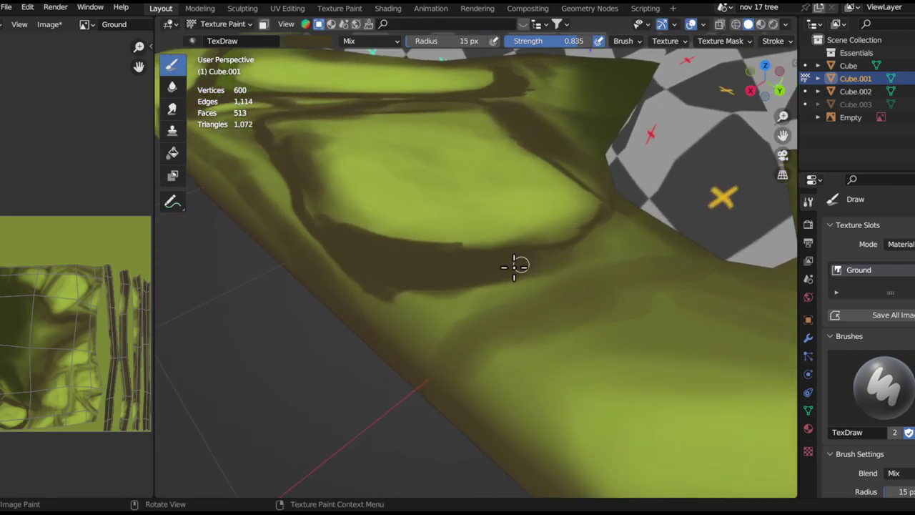
# Paint a light green highlight line along the stone's rounded edge beside the filled crack
pyautogui.moveTo(599, 219); pyautogui.dragTo(537, 247, button='middle')
pyautogui.moveTo(451, 217)
pyautogui.mouseDown(button='middle')
pyautogui.moveTo(529, 233)
pyautogui.moveTo(648, 219)
pyautogui.moveTo(367, 176)
pyautogui.moveTo(259, 249)
pyautogui.moveTo(478, 318)
pyautogui.mouseUp(button='middle')
pyautogui.moveTo(544, 172)
pyautogui.mouseDown()
pyautogui.moveTo(536, 279)
pyautogui.moveTo(489, 321)
pyautogui.moveTo(517, 247)
pyautogui.mouseUp()
pyautogui.hotkey('ctrl', 'z')
pyautogui.hotkey('ctrl', 'z')
pyautogui.hotkey('ctrl', 'z')
pyautogui.moveTo(379, 320); pyautogui.dragTo(501, 282)
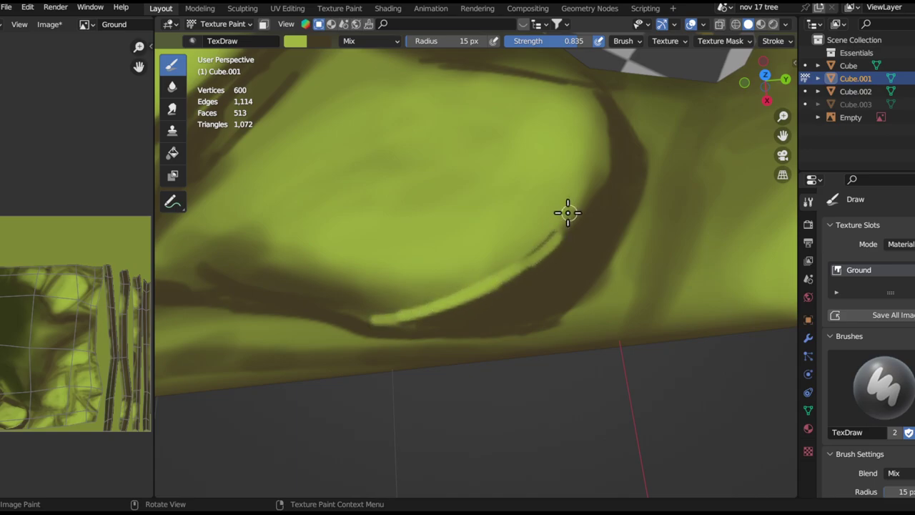
pyautogui.moveTo(603, 100); pyautogui.dragTo(591, 205)
# Set the brush to 127 px radius and 0.118 strength and softly shade the stone's pointed side dark brown
pyautogui.moveTo(412, 295)
pyautogui.mouseDown(button='middle')
pyautogui.moveTo(510, 255)
pyautogui.moveTo(539, 260)
pyautogui.mouseUp(button='middle')
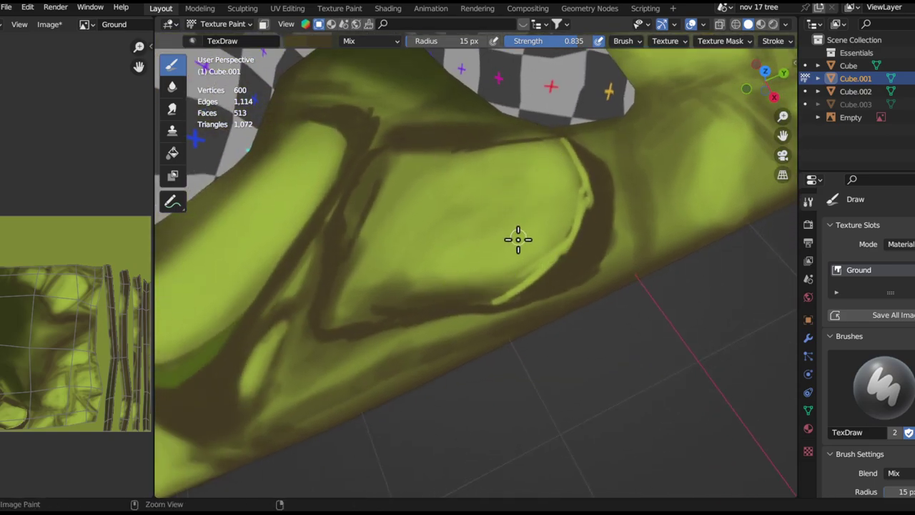
pyautogui.press('f')
pyautogui.click(544, 215)
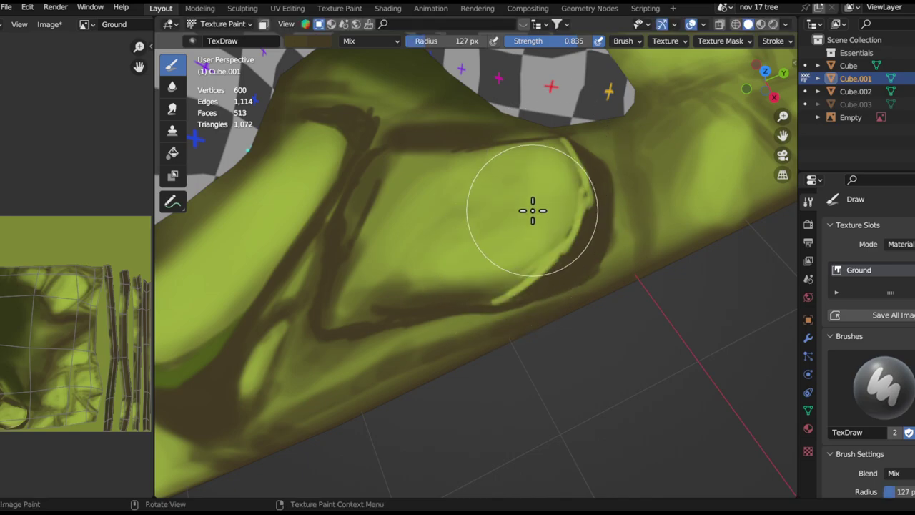
pyautogui.hotkey('shift', 'f')
pyautogui.click(496, 254)
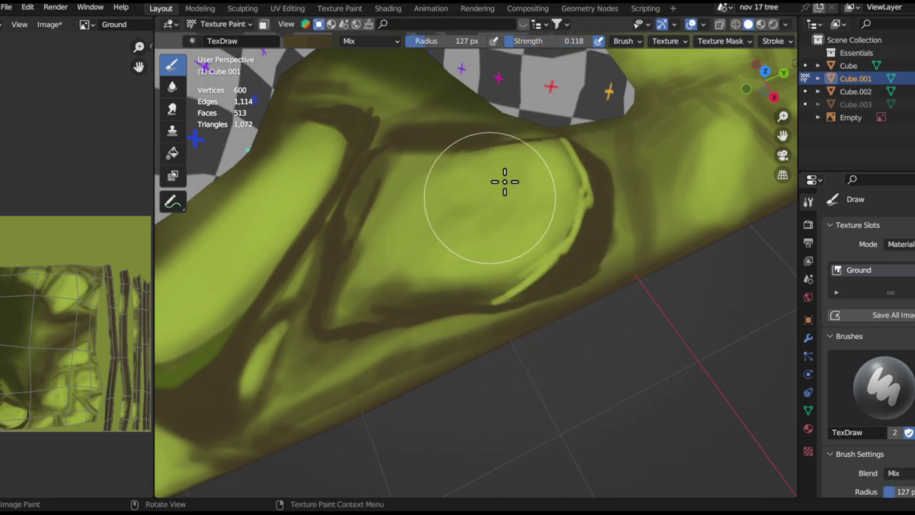
pyautogui.moveTo(405, 278)
pyautogui.keyDown('ctrl'); pyautogui.mouseDown(button='middle')
pyautogui.moveTo(496, 199)
pyautogui.moveTo(462, 304)
pyautogui.moveTo(500, 167)
pyautogui.mouseUp(button='middle'); pyautogui.keyUp('ctrl')
pyautogui.moveTo(419, 161)
pyautogui.keyDown('ctrl'); pyautogui.mouseDown(button='middle')
pyautogui.moveTo(436, 257)
pyautogui.moveTo(412, 322)
pyautogui.mouseUp(button='middle'); pyautogui.keyUp('ctrl')
pyautogui.moveTo(378, 378)
pyautogui.mouseDown()
pyautogui.moveTo(374, 302)
pyautogui.moveTo(370, 373)
pyautogui.mouseUp()
pyautogui.moveTo(369, 261); pyautogui.dragTo(356, 282)
# Set the brush radius to 80 px and deepen the soft brown shading around the stone's pointed end
pyautogui.press('f')
pyautogui.click(356, 275)
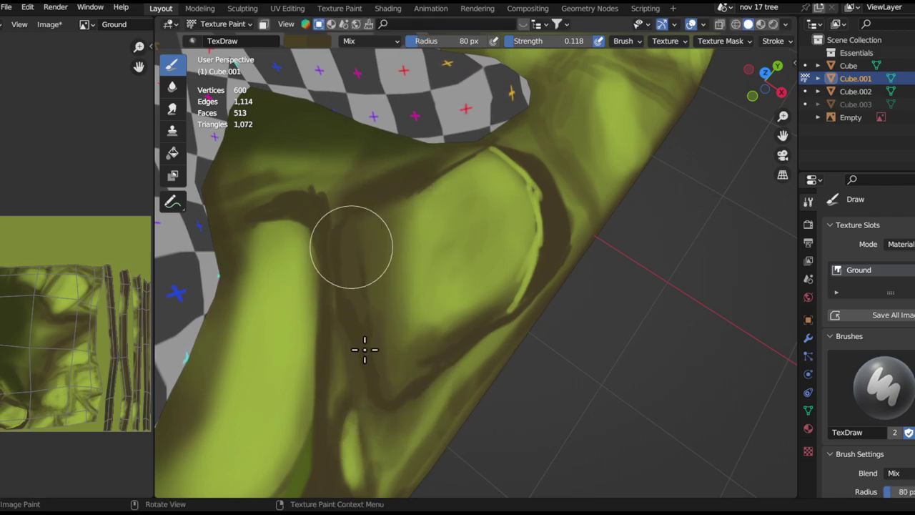
pyautogui.keyDown('ctrl'); pyautogui.keyDown('alt'); pyautogui.moveTo(363, 229); pyautogui.dragTo(411, 405); pyautogui.keyUp('alt'); pyautogui.keyUp('ctrl')
pyautogui.keyDown('ctrl'); pyautogui.keyDown('alt'); pyautogui.moveTo(386, 187); pyautogui.dragTo(368, 182); pyautogui.keyUp('alt'); pyautogui.keyUp('ctrl')
pyautogui.keyDown('alt'); pyautogui.keyDown('shift'); pyautogui.moveTo(364, 213); pyautogui.dragTo(447, 318); pyautogui.keyUp('shift'); pyautogui.keyUp('alt')
pyautogui.keyDown('ctrl'); pyautogui.keyDown('alt'); pyautogui.moveTo(458, 329); pyautogui.dragTo(472, 201); pyautogui.keyUp('alt'); pyautogui.keyUp('ctrl')
pyautogui.keyDown('alt'); pyautogui.keyDown('shift'); pyautogui.moveTo(475, 200); pyautogui.dragTo(579, 148); pyautogui.keyUp('shift'); pyautogui.keyUp('alt')
pyautogui.moveTo(579, 148); pyautogui.dragTo(407, 206, button='middle')
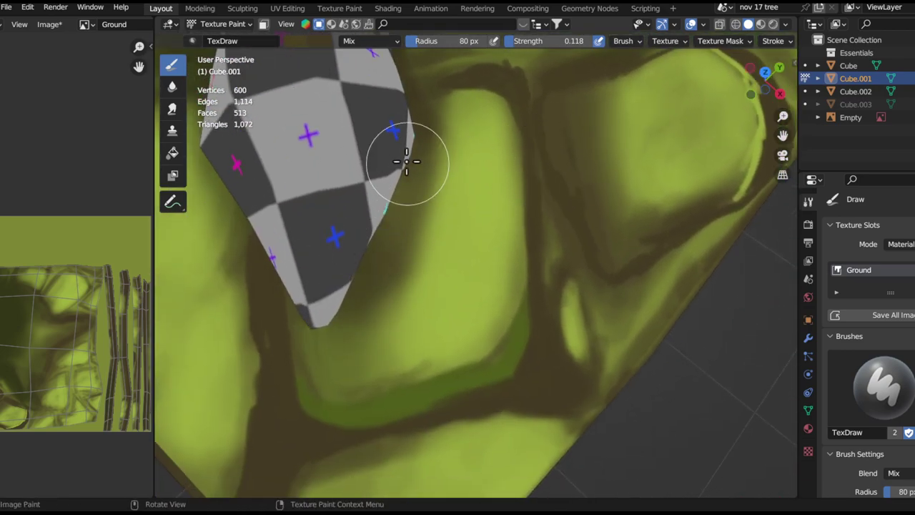
# Set the brush strength to 0.423 and darken the ground around the root's tip with brown shadow
pyautogui.moveTo(334, 265); pyautogui.dragTo(429, 292, button='middle')
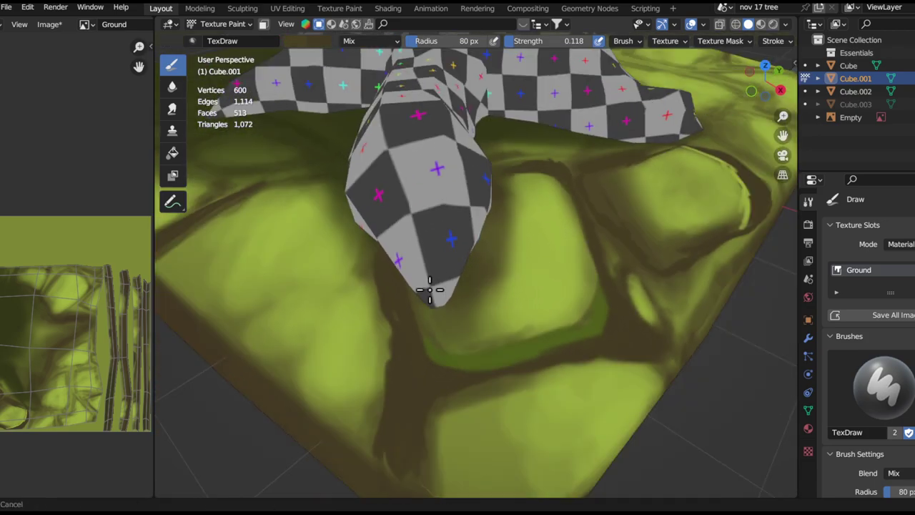
pyautogui.hotkey('shift', 'f')
pyautogui.click(465, 265)
pyautogui.moveTo(444, 260); pyautogui.dragTo(388, 238, button='middle')
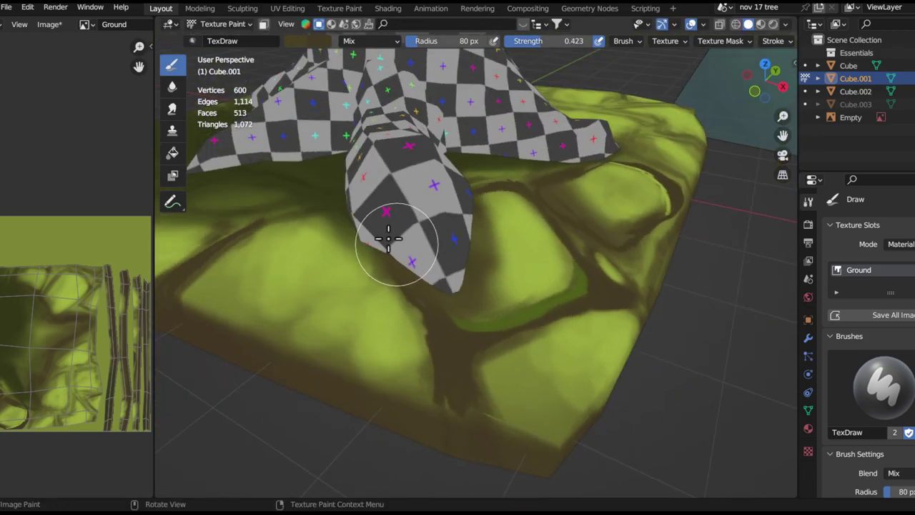
pyautogui.moveTo(456, 275); pyautogui.dragTo(445, 287, button='middle')
pyautogui.moveTo(445, 287)
pyautogui.keyDown('ctrl'); pyautogui.mouseDown(button='middle')
pyautogui.moveTo(427, 286)
pyautogui.moveTo(415, 259)
pyautogui.mouseUp(button='middle'); pyautogui.keyUp('ctrl')
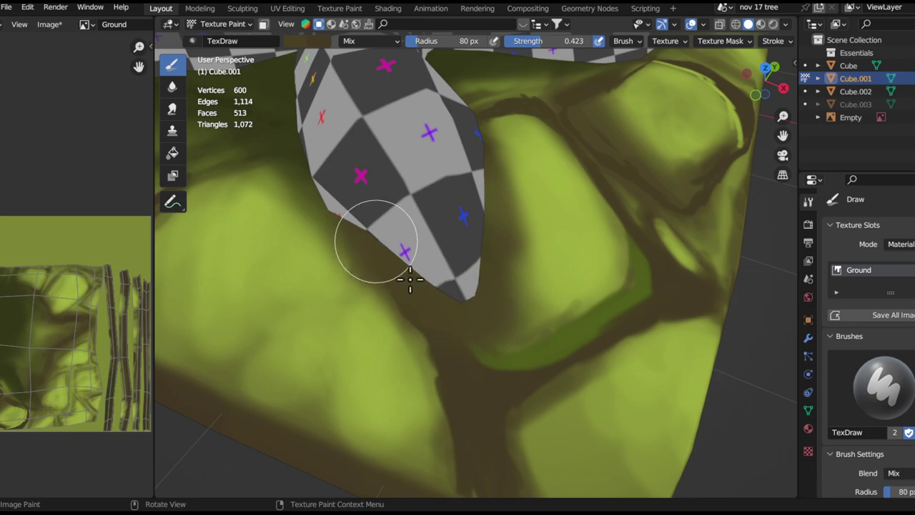
pyautogui.moveTo(478, 373)
pyautogui.mouseDown(button='middle')
pyautogui.moveTo(464, 241)
pyautogui.moveTo(474, 200)
pyautogui.moveTo(486, 252)
pyautogui.mouseUp(button='middle')
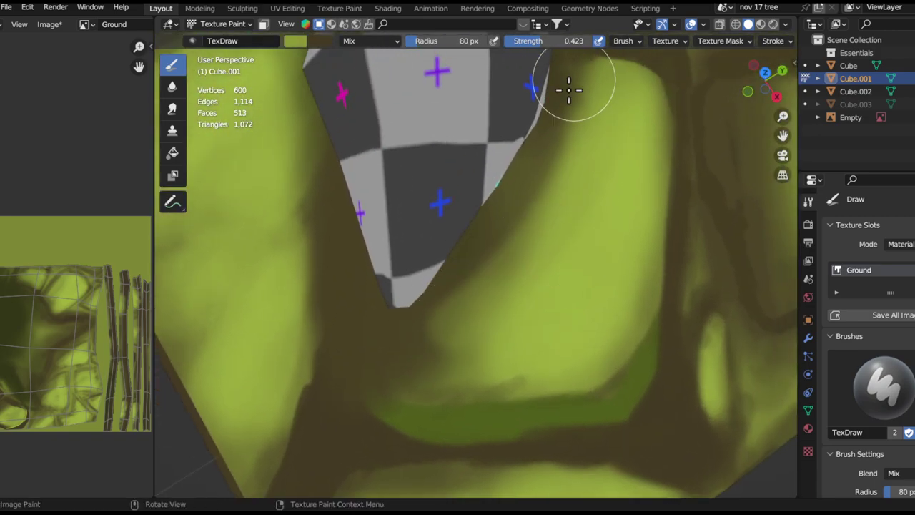
# Repaint the long stone's side facing the root with light green, extending it down to the dark green rim
pyautogui.moveTo(570, 85); pyautogui.dragTo(454, 320)
pyautogui.press('s')
pyautogui.moveTo(433, 360)
pyautogui.mouseDown()
pyautogui.moveTo(574, 141)
pyautogui.moveTo(465, 350)
pyautogui.mouseUp()
pyautogui.moveTo(412, 375)
pyautogui.mouseDown()
pyautogui.moveTo(562, 90)
pyautogui.moveTo(511, 231)
pyautogui.mouseUp()
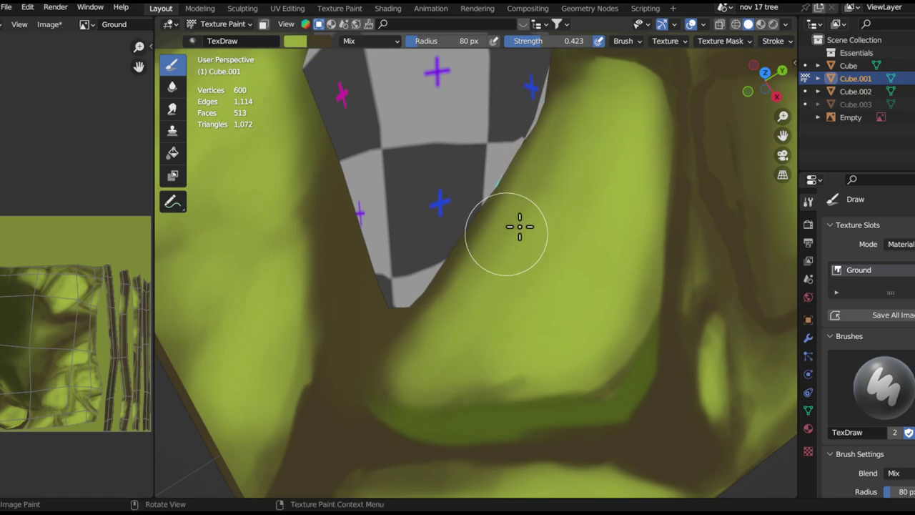
pyautogui.keyDown('shift'); pyautogui.moveTo(529, 227); pyautogui.dragTo(487, 315, button='middle'); pyautogui.keyUp('shift')
pyautogui.moveTo(486, 315); pyautogui.dragTo(536, 113)
# Set the brush radius to 57 px and darken the crack around the long stone's far end with brown
pyautogui.moveTo(566, 158); pyautogui.dragTo(505, 243, button='middle')
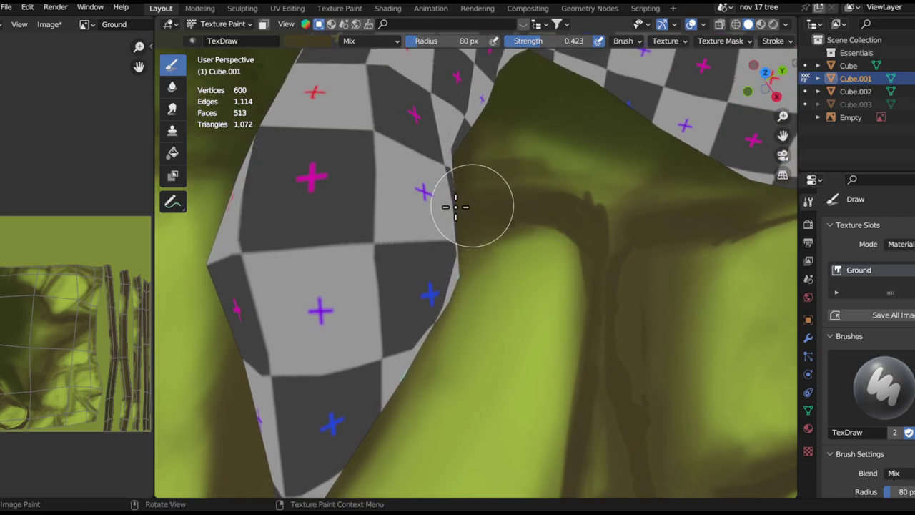
pyautogui.press('f')
pyautogui.click(524, 198)
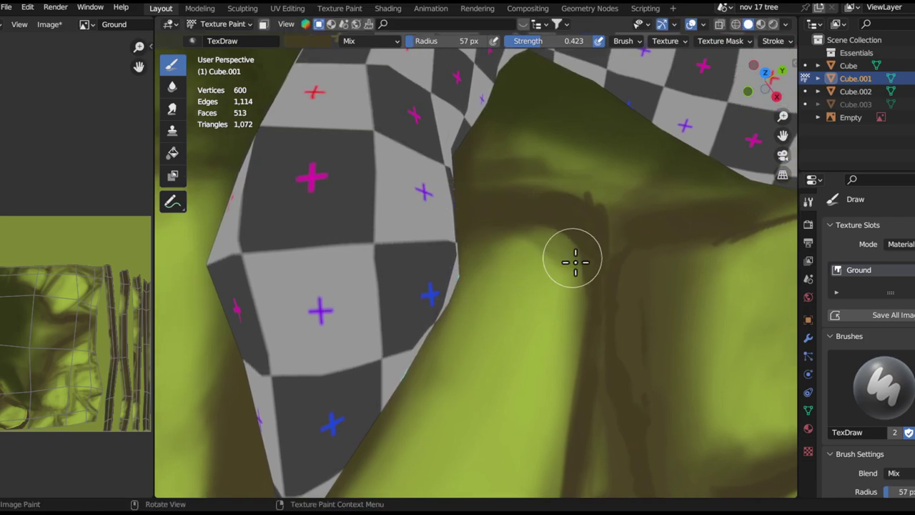
pyautogui.moveTo(597, 310); pyautogui.dragTo(589, 309)
pyautogui.moveTo(585, 239)
pyautogui.mouseDown()
pyautogui.moveTo(597, 332)
pyautogui.moveTo(527, 301)
pyautogui.moveTo(465, 216)
pyautogui.moveTo(437, 392)
pyautogui.mouseUp()
# Compare the whole painted ground slab with the reference picture, then inspect the rounded stone up close
pyautogui.keyDown('ctrl'); pyautogui.keyDown('alt'); pyautogui.moveTo(500, 238); pyautogui.dragTo(472, 371); pyautogui.keyUp('alt'); pyautogui.keyUp('ctrl')
pyautogui.keyDown('ctrl'); pyautogui.keyDown('alt'); pyautogui.moveTo(462, 298); pyautogui.dragTo(460, 207); pyautogui.keyUp('alt'); pyautogui.keyUp('ctrl')
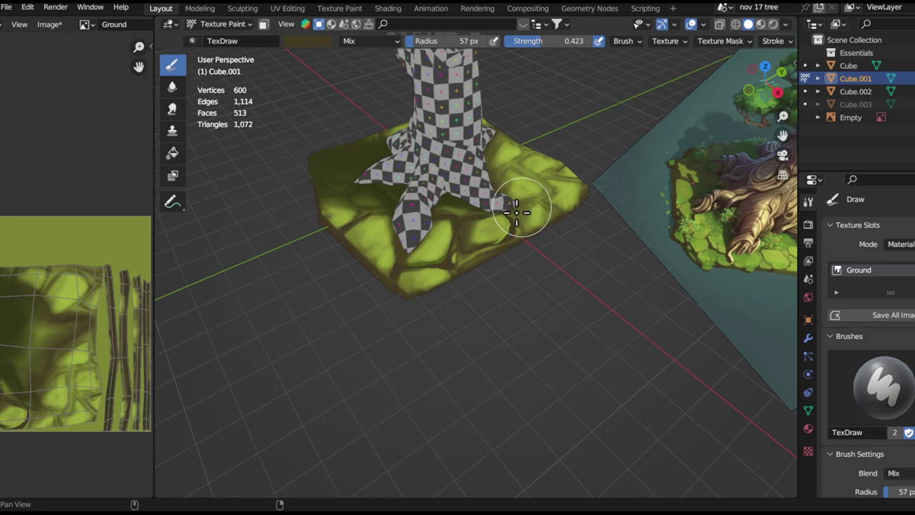
pyautogui.keyDown('alt'); pyautogui.keyDown('shift'); pyautogui.moveTo(524, 207); pyautogui.dragTo(445, 256); pyautogui.keyUp('shift'); pyautogui.keyUp('alt')
pyautogui.keyDown('ctrl'); pyautogui.keyDown('alt'); pyautogui.moveTo(401, 250); pyautogui.dragTo(394, 188); pyautogui.keyUp('alt'); pyautogui.keyUp('ctrl')
pyautogui.keyDown('ctrl'); pyautogui.keyDown('alt'); pyautogui.moveTo(367, 245); pyautogui.dragTo(365, 204); pyautogui.keyUp('alt'); pyautogui.keyUp('ctrl')
pyautogui.keyDown('alt'); pyautogui.keyDown('shift'); pyautogui.moveTo(366, 286); pyautogui.dragTo(343, 170); pyautogui.keyUp('shift'); pyautogui.keyUp('alt')
pyautogui.keyDown('ctrl'); pyautogui.keyDown('alt'); pyautogui.moveTo(320, 273); pyautogui.dragTo(308, 247); pyautogui.keyUp('alt'); pyautogui.keyUp('ctrl')
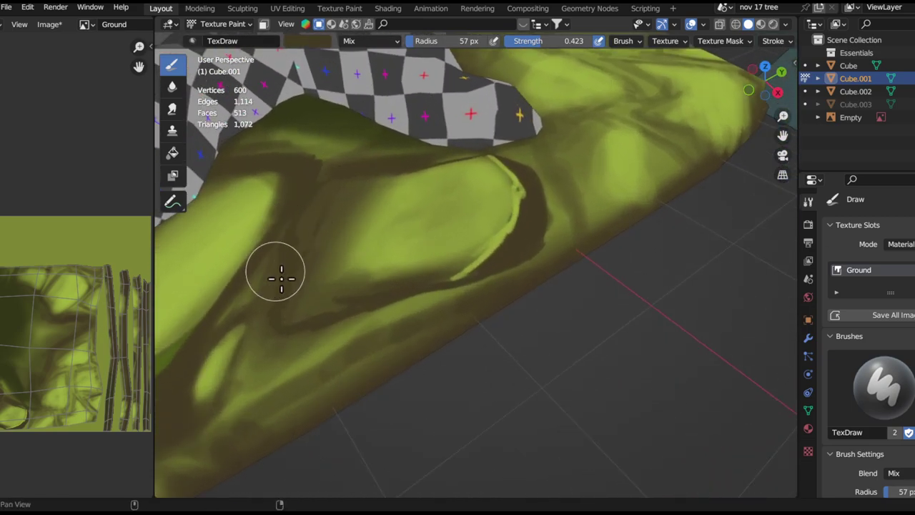
# Sample the stone's green, set the brush radius to 34 px and repaint the corner stone's edge along the brown crack
pyautogui.keyDown('alt'); pyautogui.keyDown('shift'); pyautogui.moveTo(276, 274); pyautogui.dragTo(558, 104); pyautogui.keyUp('shift'); pyautogui.keyUp('alt')
pyautogui.keyDown('ctrl'); pyautogui.keyDown('alt'); pyautogui.moveTo(439, 219); pyautogui.dragTo(436, 172); pyautogui.keyUp('alt'); pyautogui.keyUp('ctrl')
pyautogui.moveTo(386, 208)
pyautogui.keyDown('alt'); pyautogui.mouseDown()
pyautogui.moveTo(439, 223)
pyautogui.moveTo(544, 139)
pyautogui.mouseUp(); pyautogui.keyUp('alt')
pyautogui.press('s')
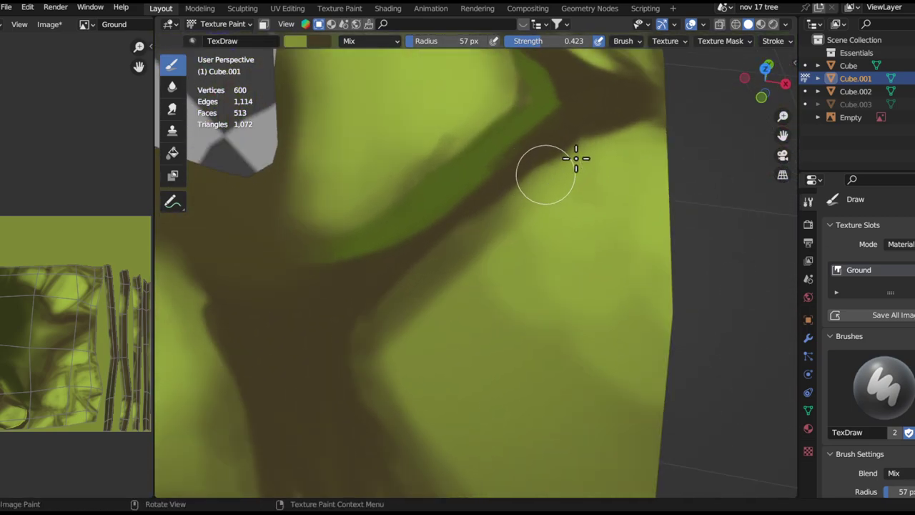
pyautogui.press('[')
pyautogui.press('[')
pyautogui.press('[')
pyautogui.press('[')
pyautogui.press('[')
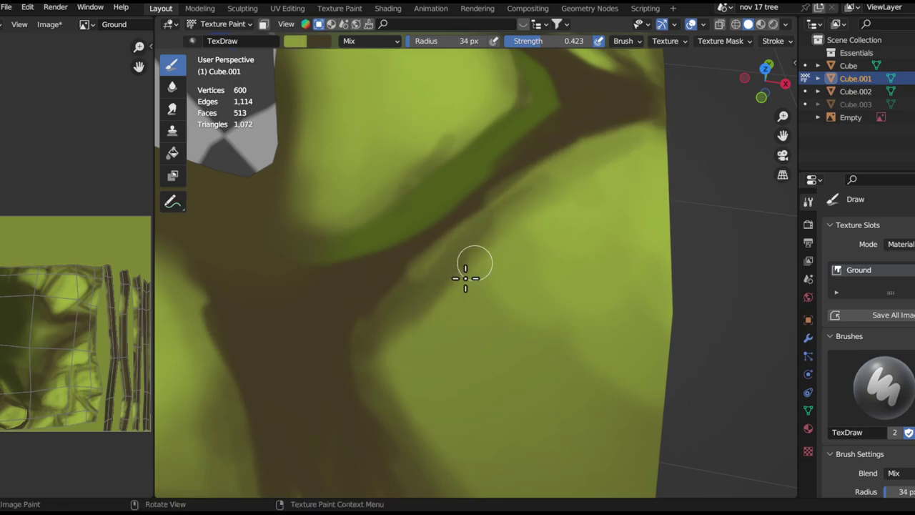
pyautogui.moveTo(498, 246)
pyautogui.mouseDown(button='middle')
pyautogui.moveTo(462, 238)
pyautogui.moveTo(489, 237)
pyautogui.mouseUp(button='middle')
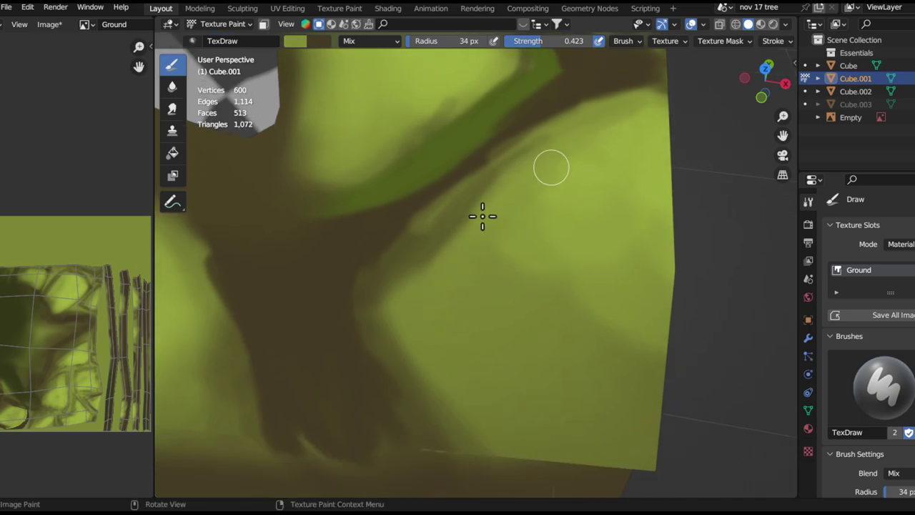
pyautogui.moveTo(396, 303); pyautogui.dragTo(408, 216, button='middle')
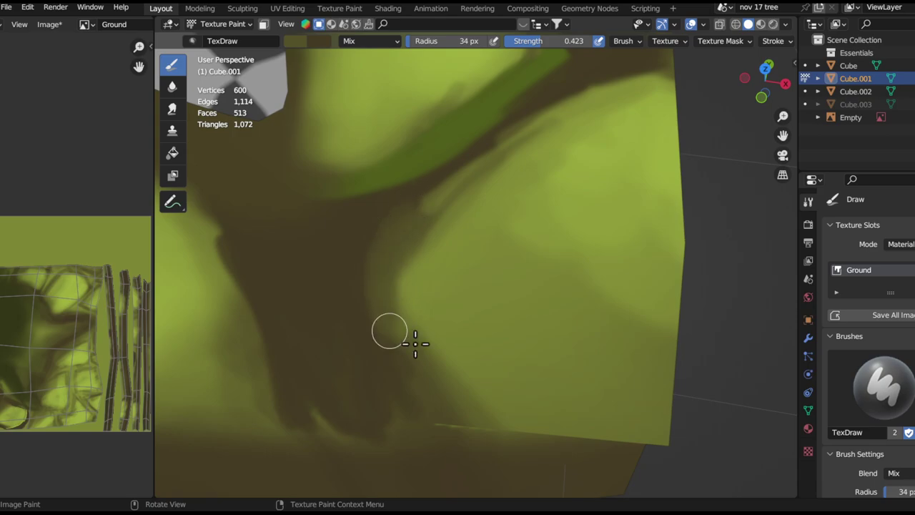
# Soften the corner stone's rounded inner edge with olive shading and blend green strokes across its face
pyautogui.press('s')
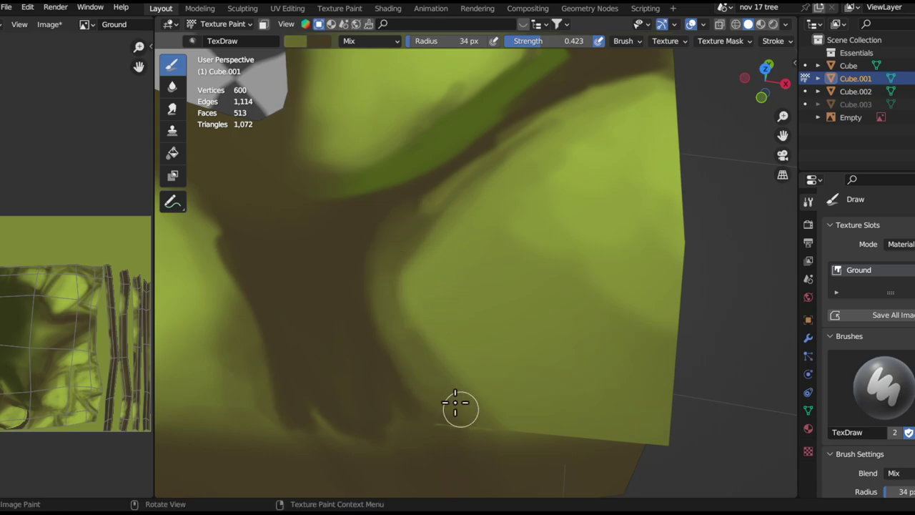
pyautogui.keyDown('ctrl'); pyautogui.moveTo(413, 270); pyautogui.dragTo(494, 392, button='middle'); pyautogui.keyUp('ctrl')
pyautogui.moveTo(499, 271)
pyautogui.mouseDown(button='middle')
pyautogui.moveTo(459, 258)
pyautogui.moveTo(489, 219)
pyautogui.mouseUp(button='middle')
pyautogui.moveTo(490, 236)
pyautogui.mouseDown(button='middle')
pyautogui.moveTo(498, 301)
pyautogui.moveTo(477, 221)
pyautogui.mouseUp(button='middle')
pyautogui.moveTo(441, 300); pyautogui.dragTo(469, 294, button='middle')
pyautogui.keyDown('ctrl'); pyautogui.moveTo(468, 293); pyautogui.dragTo(467, 261, button='middle'); pyautogui.keyUp('ctrl')
pyautogui.moveTo(479, 350); pyautogui.dragTo(529, 186)
pyautogui.moveTo(463, 237); pyautogui.dragTo(638, 195)
pyautogui.moveTo(454, 264); pyautogui.dragTo(642, 176)
pyautogui.keyDown('ctrl'); pyautogui.moveTo(633, 175); pyautogui.dragTo(557, 250, button='middle'); pyautogui.keyUp('ctrl')
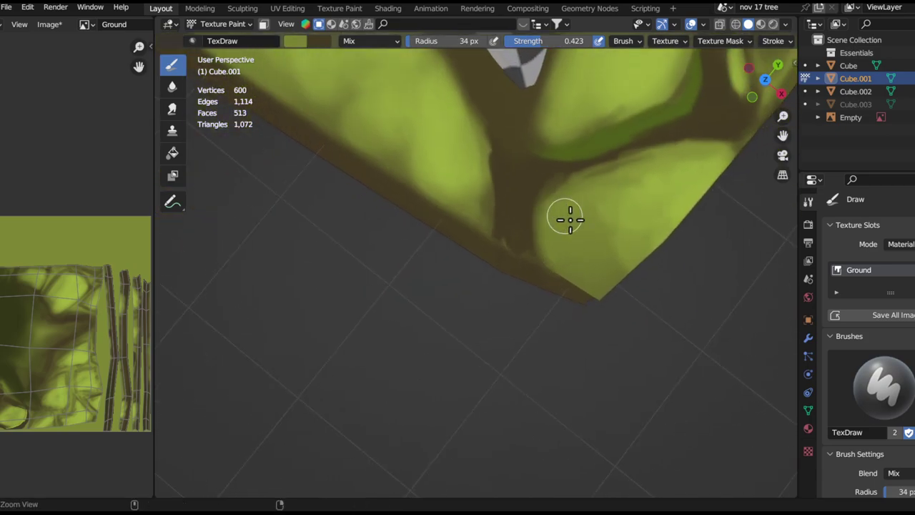
# Blend dark olive shading along the corner stone's edge below the dark green rim
pyautogui.scroll(3, 560, 185)
pyautogui.moveTo(504, 166)
pyautogui.mouseDown(button='middle')
pyautogui.moveTo(521, 182)
pyautogui.moveTo(484, 149)
pyautogui.moveTo(465, 225)
pyautogui.mouseUp(button='middle')
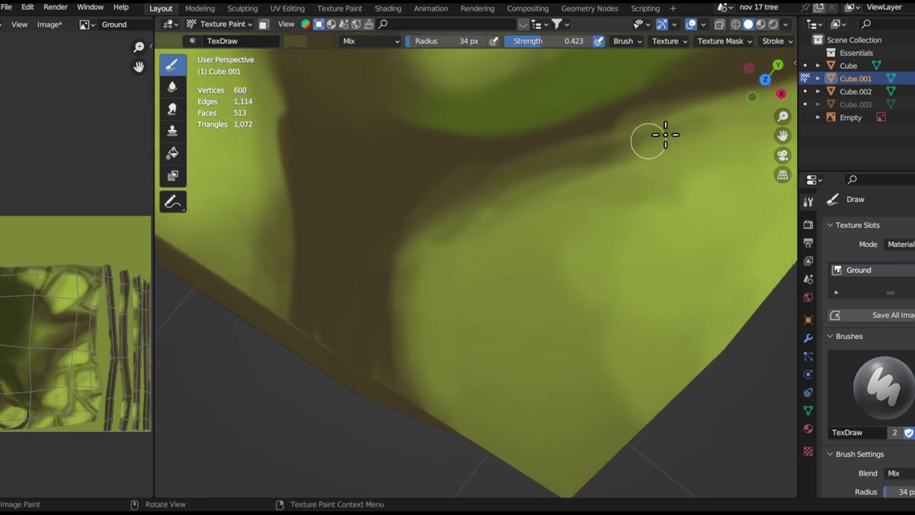
pyautogui.moveTo(649, 139); pyautogui.dragTo(482, 197, button='middle')
pyautogui.moveTo(608, 150)
pyautogui.mouseDown(button='middle')
pyautogui.moveTo(465, 198)
pyautogui.moveTo(435, 276)
pyautogui.moveTo(443, 271)
pyautogui.moveTo(424, 295)
pyautogui.moveTo(429, 260)
pyautogui.moveTo(484, 229)
pyautogui.mouseUp(button='middle')
pyautogui.moveTo(459, 300)
pyautogui.keyDown('ctrl'); pyautogui.mouseDown(button='middle')
pyautogui.moveTo(454, 241)
pyautogui.moveTo(491, 245)
pyautogui.mouseUp(button='middle'); pyautogui.keyUp('ctrl')
# Set the brush radius to 63 px and paint a small olive green stone in the dark junction beside the narrow bright stone
pyautogui.keyDown('shift'); pyautogui.moveTo(442, 296); pyautogui.dragTo(466, 279, button='middle'); pyautogui.keyUp('shift')
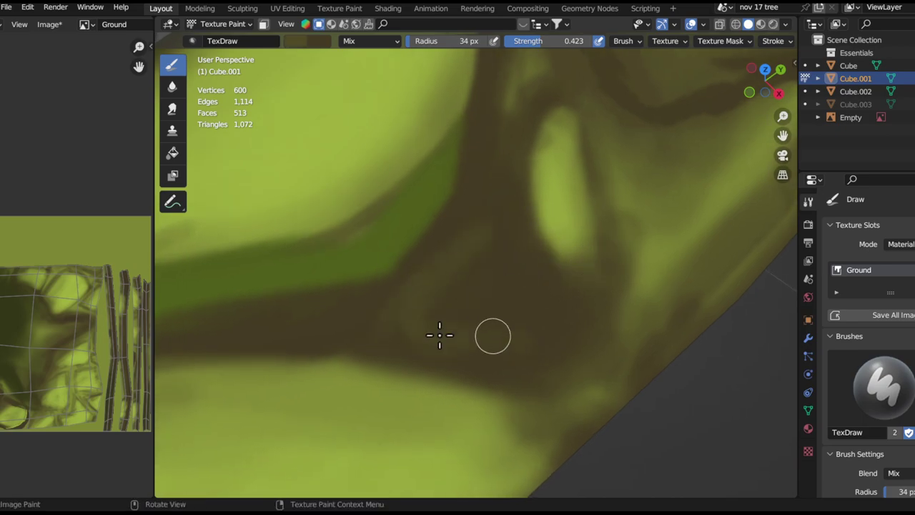
pyautogui.press('f')
pyautogui.click(478, 274)
pyautogui.moveTo(488, 259); pyautogui.dragTo(437, 315)
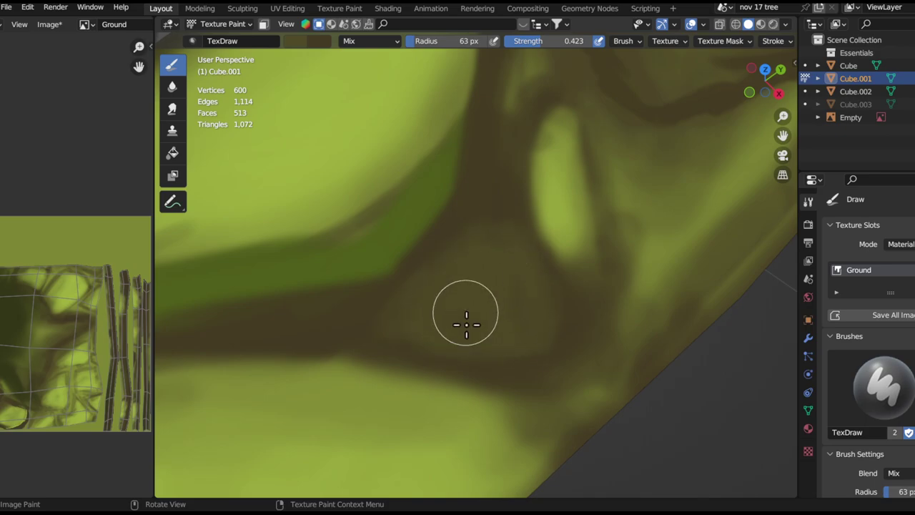
pyautogui.press('s')
pyautogui.click(591, 243)
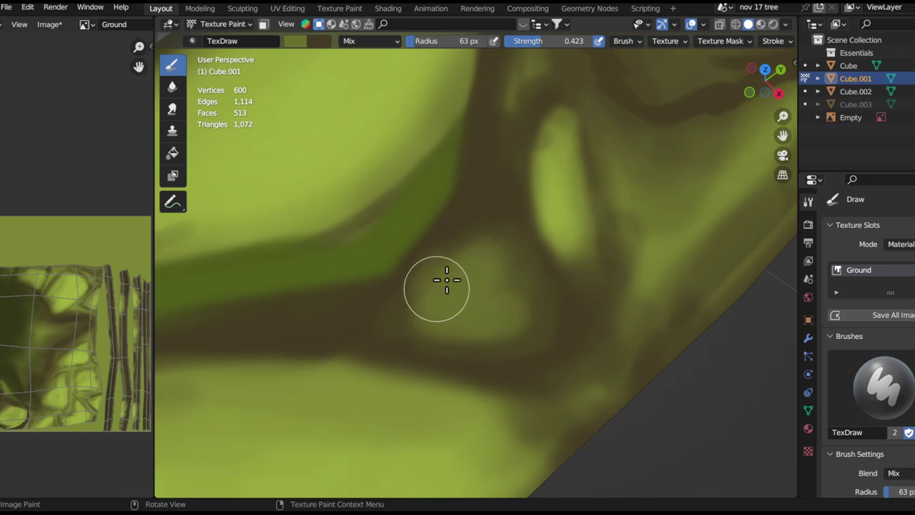
pyautogui.scroll(-10, 474, 298)
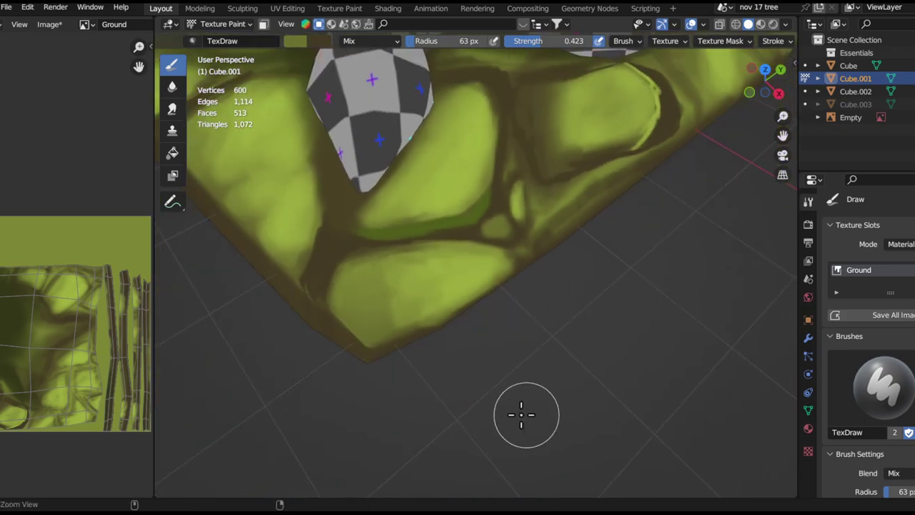
pyautogui.keyDown('ctrl'); pyautogui.moveTo(517, 219); pyautogui.dragTo(466, 89, button='middle'); pyautogui.keyUp('ctrl')
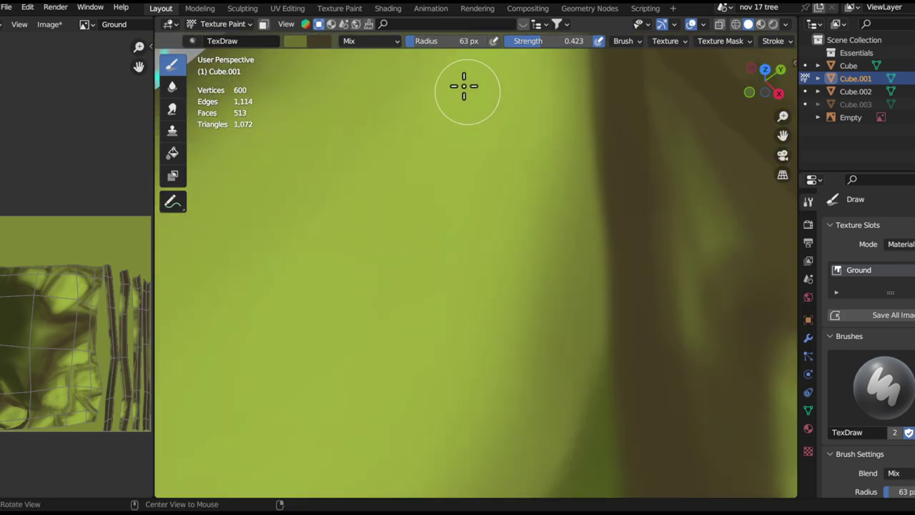
# Swap to brown, set the brush radius to 31 px and paint the crack along the outer edges of the stone beside the root
pyautogui.keyDown('ctrl'); pyautogui.moveTo(550, 165); pyautogui.dragTo(548, 255, button='middle'); pyautogui.keyUp('ctrl')
pyautogui.keyDown('ctrl'); pyautogui.moveTo(550, 198); pyautogui.dragTo(520, 276, button='middle'); pyautogui.keyUp('ctrl')
pyautogui.moveTo(520, 275)
pyautogui.keyDown('shift'); pyautogui.mouseDown(button='middle')
pyautogui.moveTo(439, 355)
pyautogui.moveTo(489, 268)
pyautogui.moveTo(343, 286)
pyautogui.moveTo(421, 261)
pyautogui.moveTo(425, 282)
pyautogui.moveTo(374, 250)
pyautogui.moveTo(386, 237)
pyautogui.moveTo(566, 193)
pyautogui.moveTo(422, 215)
pyautogui.mouseUp(button='middle'); pyautogui.keyUp('shift')
pyautogui.moveTo(537, 200); pyautogui.dragTo(281, 216, button='middle')
pyautogui.moveTo(454, 236); pyautogui.dragTo(257, 118, button='middle')
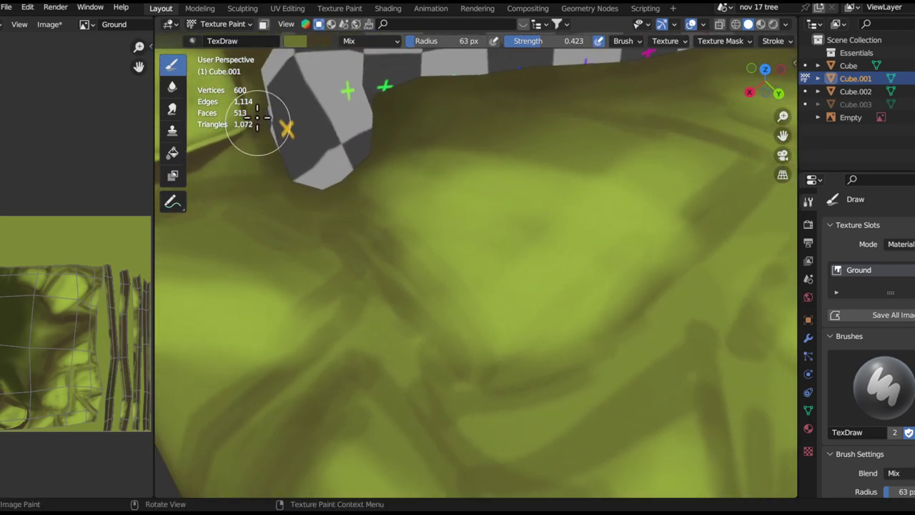
pyautogui.press('x')
pyautogui.press('f')
pyautogui.click(439, 288)
pyautogui.moveTo(341, 202)
pyautogui.mouseDown()
pyautogui.moveTo(450, 352)
pyautogui.moveTo(547, 380)
pyautogui.moveTo(685, 322)
pyautogui.moveTo(751, 269)
pyautogui.mouseUp()
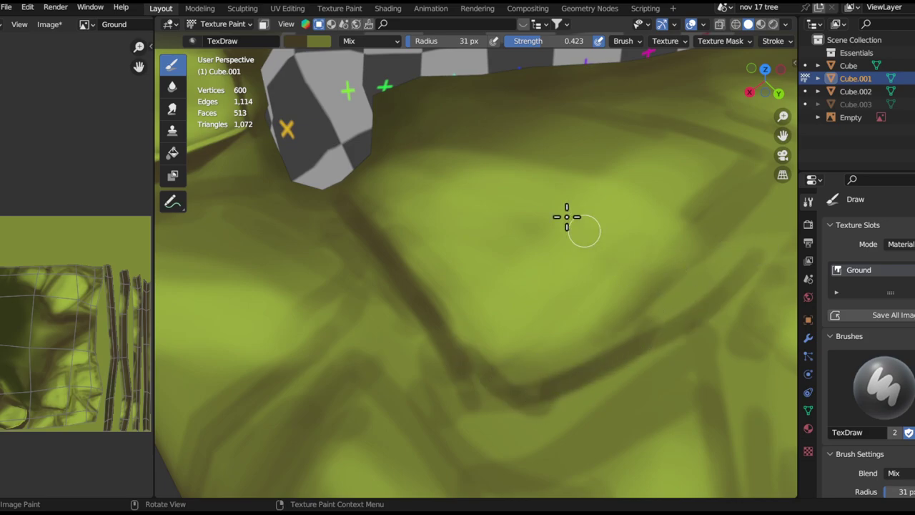
pyautogui.moveTo(581, 359)
pyautogui.mouseDown()
pyautogui.moveTo(654, 210)
pyautogui.moveTo(705, 207)
pyautogui.mouseUp()
# Continue the brown outline around the same stone's far corner and back toward the root
pyautogui.keyDown('shift'); pyautogui.moveTo(705, 207); pyautogui.dragTo(548, 382, button='middle'); pyautogui.keyUp('shift')
pyautogui.moveTo(547, 382); pyautogui.dragTo(641, 285)
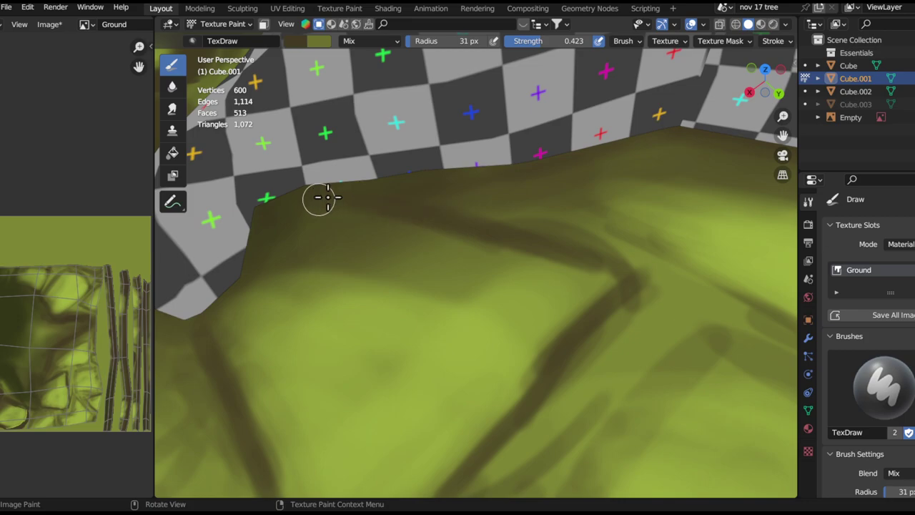
pyautogui.keyDown('shift'); pyautogui.moveTo(329, 302); pyautogui.dragTo(383, 195, button='middle'); pyautogui.keyUp('shift')
pyautogui.moveTo(290, 218)
pyautogui.mouseDown()
pyautogui.moveTo(343, 328)
pyautogui.moveTo(569, 260)
pyautogui.moveTo(422, 385)
pyautogui.moveTo(654, 183)
pyautogui.mouseUp()
pyautogui.moveTo(653, 184)
pyautogui.mouseDown(button='middle')
pyautogui.moveTo(664, 157)
pyautogui.moveTo(556, 231)
pyautogui.moveTo(534, 263)
pyautogui.mouseUp(button='middle')
pyautogui.moveTo(534, 264)
pyautogui.mouseDown()
pyautogui.moveTo(560, 270)
pyautogui.moveTo(602, 258)
pyautogui.moveTo(582, 248)
pyautogui.moveTo(608, 271)
pyautogui.moveTo(580, 263)
pyautogui.mouseUp()
# Set the brush strength to 1.000 and paint a solid brown crack below the upper stone with a branch toward the slab's rim
pyautogui.hotkey('shift', 'f')
pyautogui.click(593, 276)
pyautogui.moveTo(580, 264); pyautogui.dragTo(536, 277, button='middle')
pyautogui.moveTo(536, 277)
pyautogui.mouseDown()
pyautogui.moveTo(586, 229)
pyautogui.moveTo(526, 286)
pyautogui.mouseUp()
pyautogui.moveTo(526, 286)
pyautogui.mouseDown(button='middle')
pyautogui.moveTo(451, 298)
pyautogui.moveTo(559, 255)
pyautogui.mouseUp(button='middle')
pyautogui.moveTo(559, 255)
pyautogui.mouseDown()
pyautogui.moveTo(531, 299)
pyautogui.moveTo(507, 231)
pyautogui.moveTo(560, 294)
pyautogui.mouseUp()
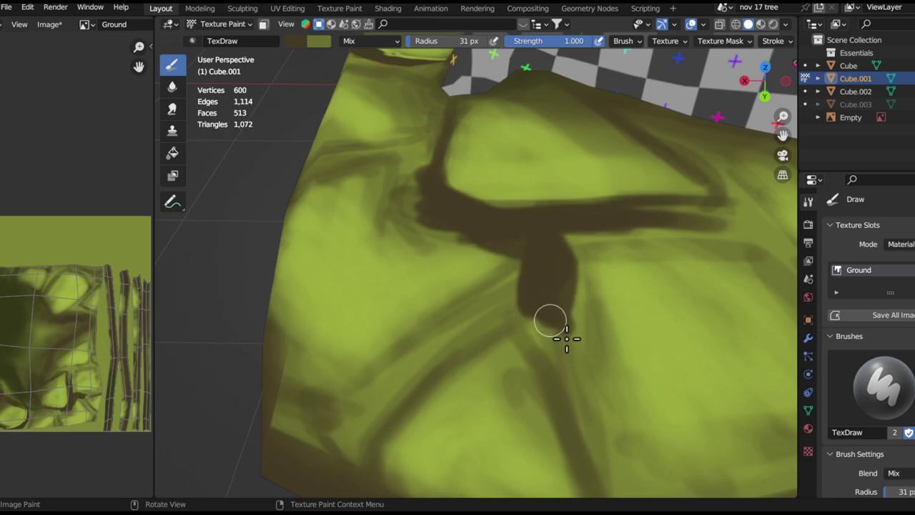
pyautogui.moveTo(567, 339); pyautogui.dragTo(559, 253)
# Widen the brown crack and extend it around the middle stone, adding a branch toward the corner and a cross crack at its far end
pyautogui.moveTo(490, 289)
pyautogui.mouseDown(button='middle')
pyautogui.moveTo(541, 288)
pyautogui.moveTo(541, 248)
pyautogui.mouseUp(button='middle')
pyautogui.moveTo(541, 229)
pyautogui.mouseDown()
pyautogui.moveTo(552, 367)
pyautogui.moveTo(534, 220)
pyautogui.moveTo(468, 219)
pyautogui.mouseUp()
pyautogui.keyDown('shift'); pyautogui.moveTo(541, 247); pyautogui.dragTo(582, 223, button='middle'); pyautogui.keyUp('shift')
pyautogui.moveTo(586, 236)
pyautogui.mouseDown()
pyautogui.moveTo(619, 419)
pyautogui.moveTo(609, 224)
pyautogui.moveTo(635, 377)
pyautogui.mouseUp()
pyautogui.moveTo(603, 275)
pyautogui.mouseDown(button='middle')
pyautogui.moveTo(630, 287)
pyautogui.moveTo(601, 222)
pyautogui.mouseUp(button='middle')
pyautogui.moveTo(446, 253)
pyautogui.mouseDown()
pyautogui.moveTo(596, 237)
pyautogui.moveTo(468, 233)
pyautogui.moveTo(423, 256)
pyautogui.moveTo(412, 286)
pyautogui.moveTo(443, 368)
pyautogui.moveTo(466, 261)
pyautogui.moveTo(452, 339)
pyautogui.moveTo(419, 257)
pyautogui.moveTo(424, 337)
pyautogui.moveTo(429, 322)
pyautogui.mouseUp()
pyautogui.moveTo(429, 322); pyautogui.dragTo(438, 225, button='middle')
pyautogui.moveTo(438, 224)
pyautogui.mouseDown()
pyautogui.moveTo(468, 337)
pyautogui.moveTo(399, 227)
pyautogui.mouseUp()
pyautogui.moveTo(451, 216)
pyautogui.mouseDown(button='middle')
pyautogui.moveTo(421, 333)
pyautogui.moveTo(479, 243)
pyautogui.moveTo(515, 238)
pyautogui.moveTo(432, 190)
pyautogui.mouseUp(button='middle')
pyautogui.moveTo(431, 190)
pyautogui.mouseDown()
pyautogui.moveTo(347, 207)
pyautogui.moveTo(513, 190)
pyautogui.moveTo(423, 214)
pyautogui.moveTo(531, 266)
pyautogui.moveTo(550, 176)
pyautogui.moveTo(553, 301)
pyautogui.mouseUp()
pyautogui.keyDown('shift'); pyautogui.moveTo(542, 227); pyautogui.dragTo(534, 311, button='middle'); pyautogui.keyUp('shift')
pyautogui.moveTo(536, 286)
pyautogui.mouseDown()
pyautogui.moveTo(537, 186)
pyautogui.moveTo(519, 268)
pyautogui.mouseUp()
pyautogui.moveTo(436, 277); pyautogui.dragTo(482, 272)
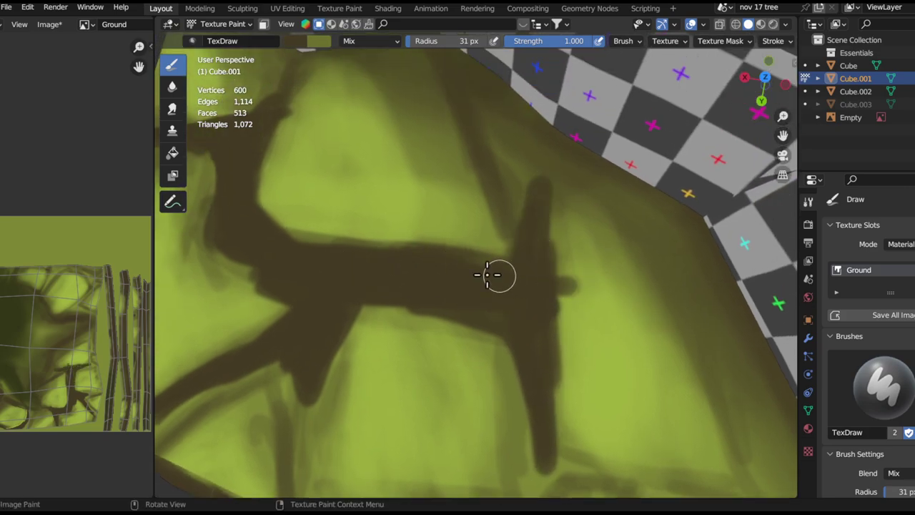
# Close the brown outline around the middle stone and darken the ground below it down to the slab's rim
pyautogui.moveTo(482, 272); pyautogui.dragTo(517, 260, button='middle')
pyautogui.moveTo(517, 260)
pyautogui.mouseDown()
pyautogui.moveTo(480, 145)
pyautogui.moveTo(524, 331)
pyautogui.mouseUp()
pyautogui.moveTo(525, 331)
pyautogui.mouseDown(button='middle')
pyautogui.moveTo(534, 362)
pyautogui.moveTo(517, 221)
pyautogui.moveTo(547, 249)
pyautogui.mouseUp(button='middle')
pyautogui.moveTo(548, 249)
pyautogui.mouseDown()
pyautogui.moveTo(490, 297)
pyautogui.moveTo(364, 291)
pyautogui.moveTo(339, 280)
pyautogui.moveTo(343, 310)
pyautogui.moveTo(379, 303)
pyautogui.mouseUp()
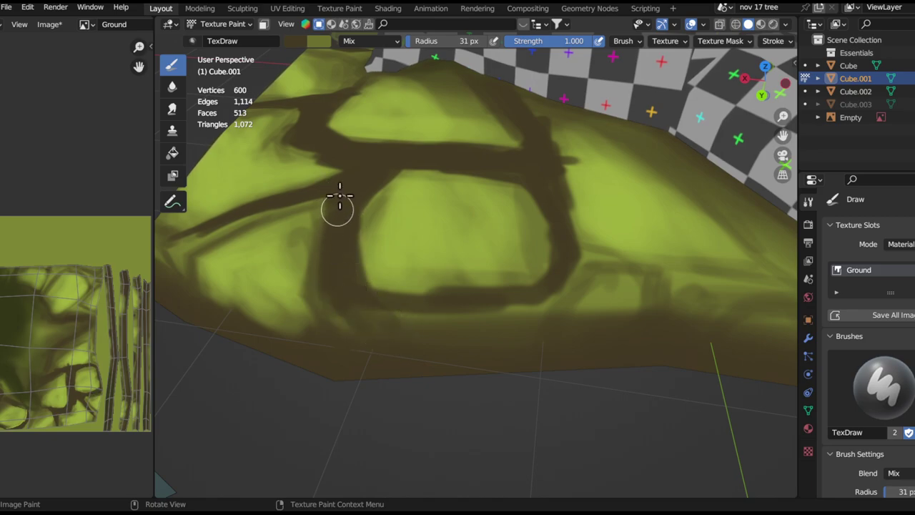
pyautogui.moveTo(339, 195); pyautogui.dragTo(381, 306, button='middle')
pyautogui.moveTo(382, 306); pyautogui.dragTo(357, 286)
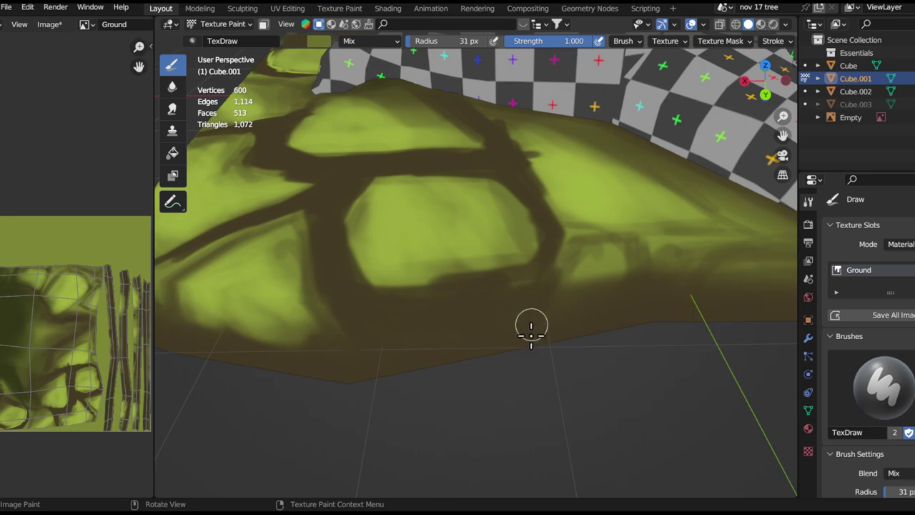
# Set the brush radius to 20 px and paint a brown outline for the tall stone beside the middle one, undoing stray strokes
pyautogui.moveTo(583, 203); pyautogui.dragTo(549, 262)
pyautogui.moveTo(550, 266)
pyautogui.mouseDown(button='middle')
pyautogui.moveTo(546, 317)
pyautogui.moveTo(524, 319)
pyautogui.mouseUp(button='middle')
pyautogui.hotkey('ctrl', 'z')
pyautogui.moveTo(575, 230); pyautogui.dragTo(516, 278)
pyautogui.moveTo(454, 346)
pyautogui.mouseDown(button='middle')
pyautogui.moveTo(552, 237)
pyautogui.moveTo(546, 247)
pyautogui.moveTo(489, 251)
pyautogui.mouseUp(button='middle')
pyautogui.moveTo(488, 242); pyautogui.dragTo(527, 334)
pyautogui.hotkey('ctrl', 'z')
pyautogui.press('f')
pyautogui.click(503, 304)
pyautogui.moveTo(492, 237); pyautogui.dragTo(525, 351)
pyautogui.moveTo(517, 319)
pyautogui.mouseDown()
pyautogui.moveTo(541, 368)
pyautogui.moveTo(562, 284)
pyautogui.moveTo(525, 313)
pyautogui.mouseUp()
pyautogui.moveTo(495, 363)
pyautogui.mouseDown()
pyautogui.moveTo(532, 363)
pyautogui.moveTo(509, 277)
pyautogui.mouseUp()
# Carry the tall stone's brown outline along its root side to the crack junction, undoing misplaced strokes
pyautogui.keyDown('alt'); pyautogui.moveTo(508, 277); pyautogui.dragTo(504, 222); pyautogui.keyUp('alt')
pyautogui.moveTo(517, 370)
pyautogui.mouseDown()
pyautogui.moveTo(480, 205)
pyautogui.moveTo(522, 379)
pyautogui.mouseUp()
pyautogui.hotkey('ctrl', 'z')
pyautogui.moveTo(530, 412); pyautogui.dragTo(477, 252)
pyautogui.moveTo(527, 380)
pyautogui.mouseDown()
pyautogui.moveTo(505, 325)
pyautogui.moveTo(415, 180)
pyautogui.mouseUp()
pyautogui.moveTo(427, 136)
pyautogui.keyDown('shift'); pyautogui.mouseDown(button='middle')
pyautogui.moveTo(556, 308)
pyautogui.moveTo(558, 176)
pyautogui.moveTo(543, 292)
pyautogui.moveTo(522, 246)
pyautogui.mouseUp(button='middle'); pyautogui.keyUp('shift')
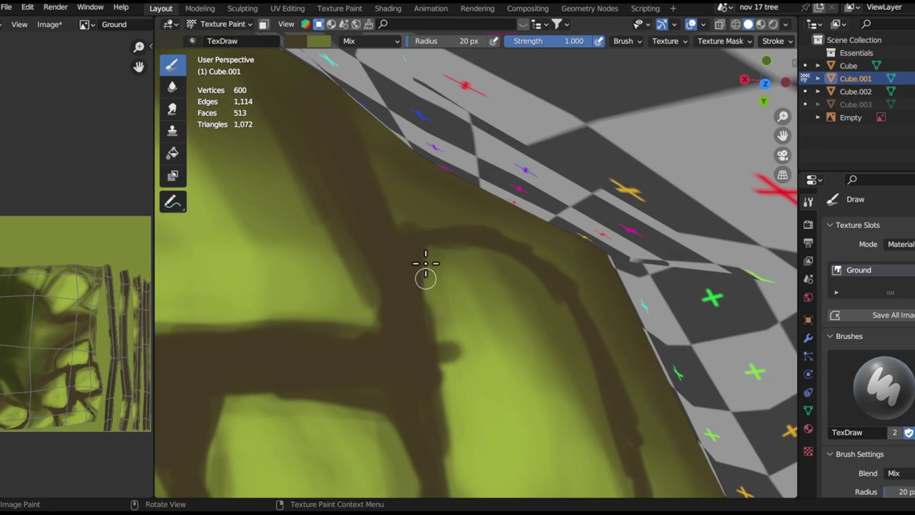
pyautogui.hotkey('ctrl', 'z')
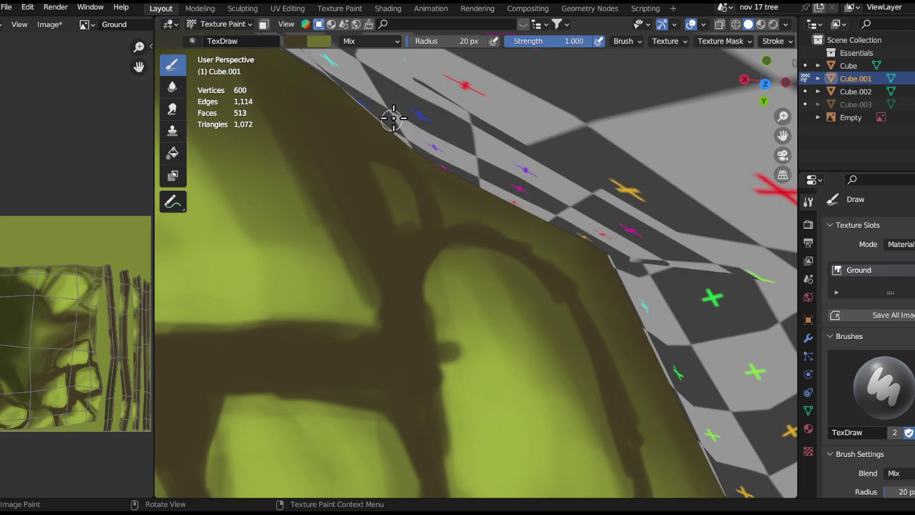
# Set the brush radius to 39 px and darken the ground with brown between the tall stone's outline and the root
pyautogui.press('f')
pyautogui.click(443, 167)
pyautogui.moveTo(440, 206); pyautogui.dragTo(448, 180)
pyautogui.press('f')
pyautogui.click(444, 198)
pyautogui.press('f')
pyautogui.click(461, 201)
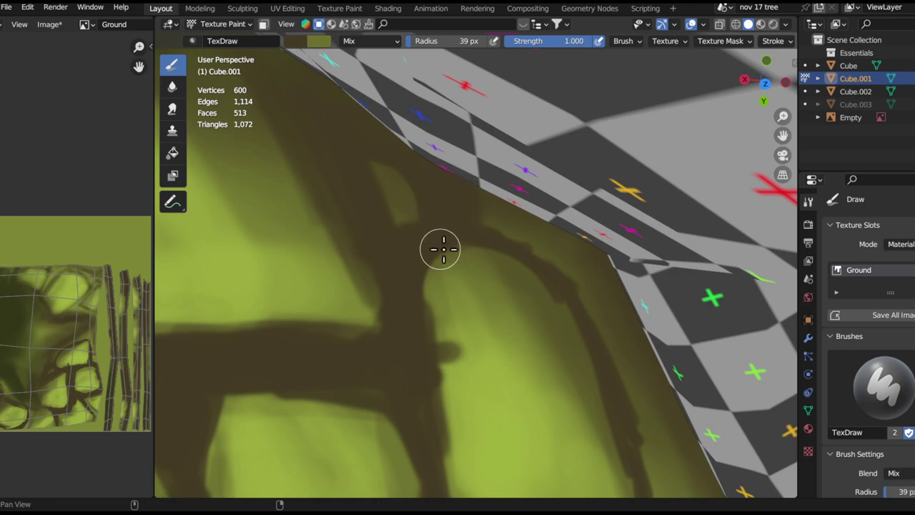
pyautogui.moveTo(441, 249); pyautogui.dragTo(442, 198, button='middle')
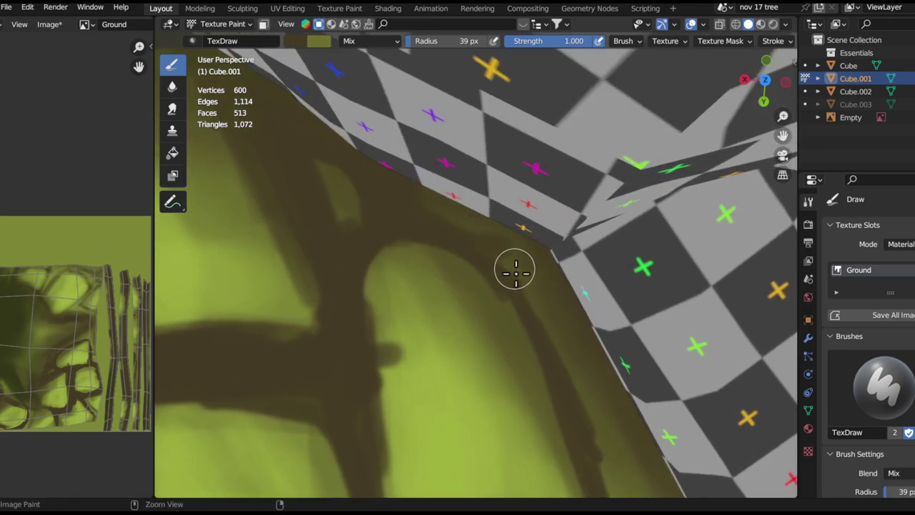
# Set the brush radius to 21 px and extend the brown crack between the two large front stones down to the slab's rim
pyautogui.moveTo(414, 203)
pyautogui.mouseDown(button='middle')
pyautogui.moveTo(398, 172)
pyautogui.moveTo(387, 315)
pyautogui.moveTo(374, 220)
pyautogui.moveTo(402, 314)
pyautogui.mouseUp(button='middle')
pyautogui.moveTo(402, 314)
pyautogui.keyDown('ctrl'); pyautogui.mouseDown(button='middle')
pyautogui.moveTo(405, 275)
pyautogui.moveTo(382, 296)
pyautogui.moveTo(347, 161)
pyautogui.moveTo(468, 210)
pyautogui.moveTo(407, 162)
pyautogui.mouseUp(button='middle'); pyautogui.keyUp('ctrl')
pyautogui.keyDown('alt'); pyautogui.moveTo(407, 162); pyautogui.dragTo(413, 153); pyautogui.keyUp('alt')
pyautogui.press('f')
pyautogui.click(465, 218)
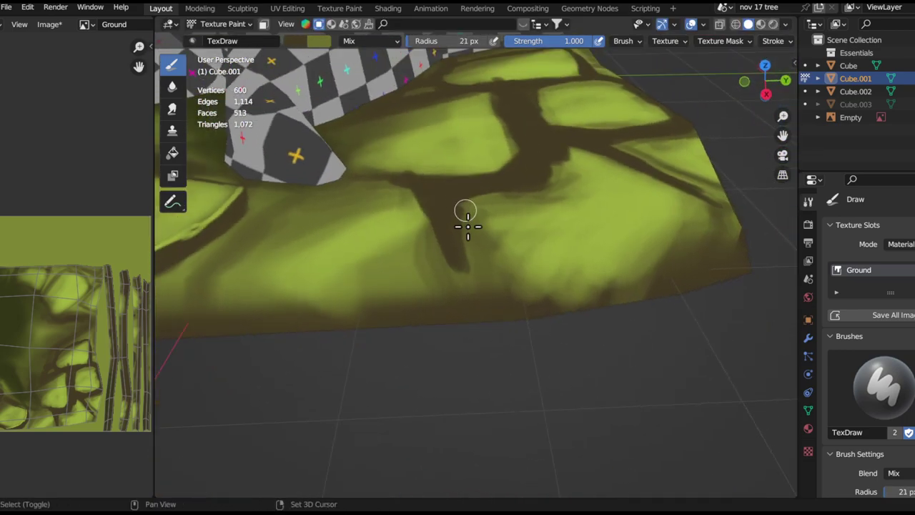
pyautogui.keyDown('alt'); pyautogui.moveTo(467, 224); pyautogui.dragTo(467, 215); pyautogui.keyUp('alt')
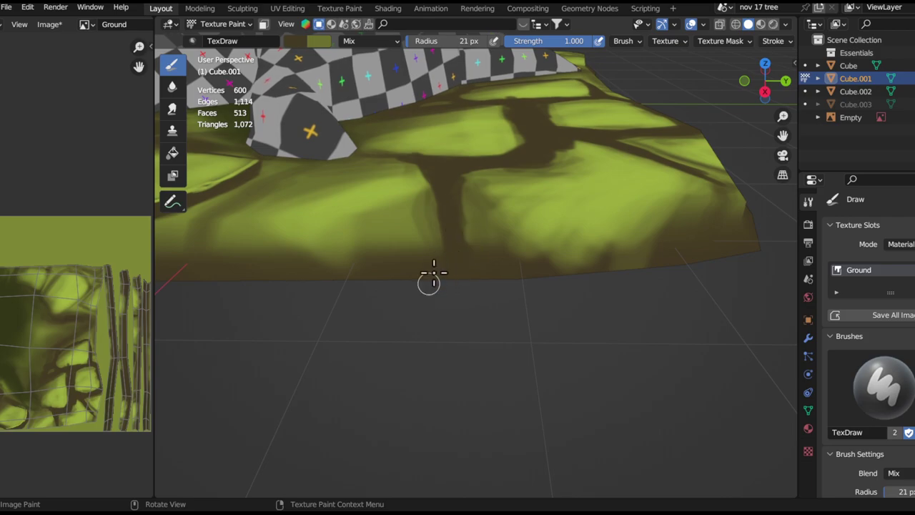
pyautogui.keyDown('ctrl'); pyautogui.keyDown('alt'); pyautogui.moveTo(575, 258); pyautogui.dragTo(513, 319); pyautogui.keyUp('alt'); pyautogui.keyUp('ctrl')
# Paint a brown crack from the root's tip to the slab's rim, separating the bright-rimmed stone from its neighbour
pyautogui.keyDown('alt'); pyautogui.moveTo(444, 193); pyautogui.dragTo(493, 231); pyautogui.keyUp('alt')
pyautogui.keyDown('ctrl'); pyautogui.keyDown('alt'); pyautogui.moveTo(479, 200); pyautogui.dragTo(523, 248); pyautogui.keyUp('alt'); pyautogui.keyUp('ctrl')
pyautogui.moveTo(523, 249)
pyautogui.mouseDown(button='middle')
pyautogui.moveTo(486, 241)
pyautogui.moveTo(513, 176)
pyautogui.mouseUp(button='middle')
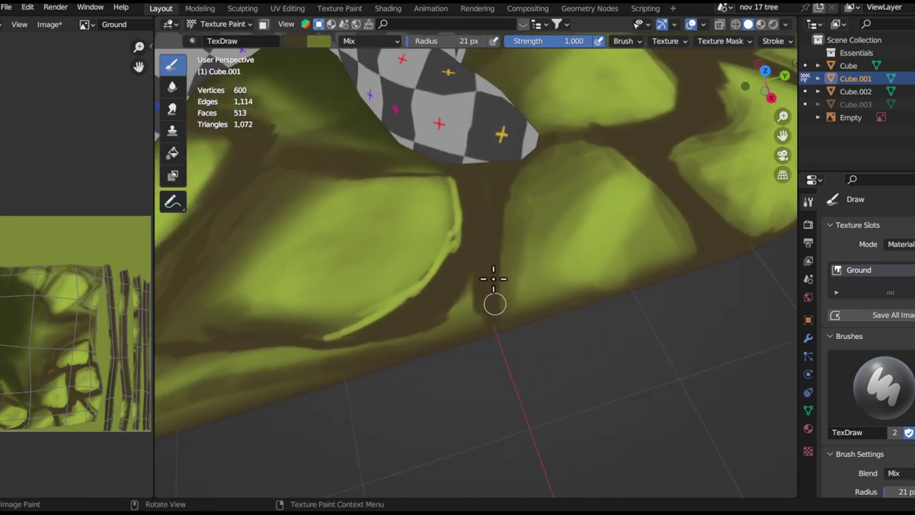
pyautogui.moveTo(482, 293); pyautogui.dragTo(484, 243, button='middle')
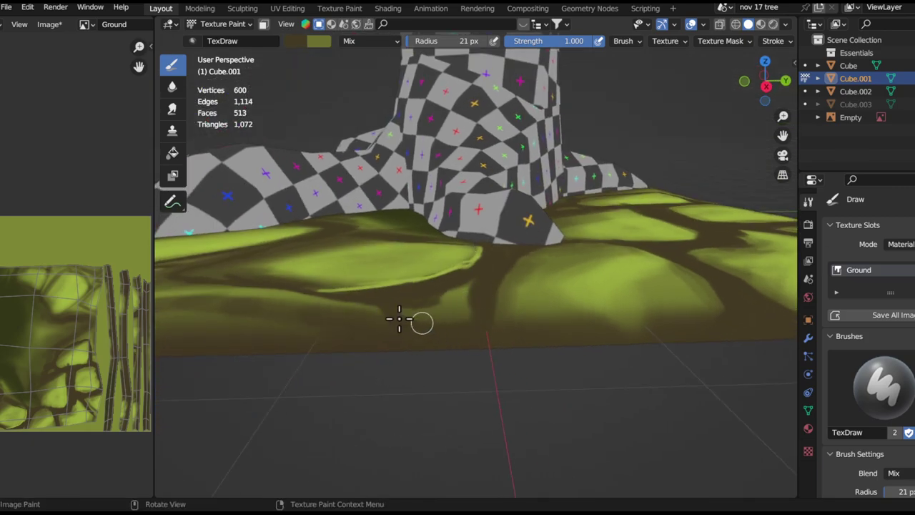
# Darken the slab's lower rim below the bright-rimmed stone with a long brown stroke
pyautogui.moveTo(407, 321); pyautogui.dragTo(548, 291, button='middle')
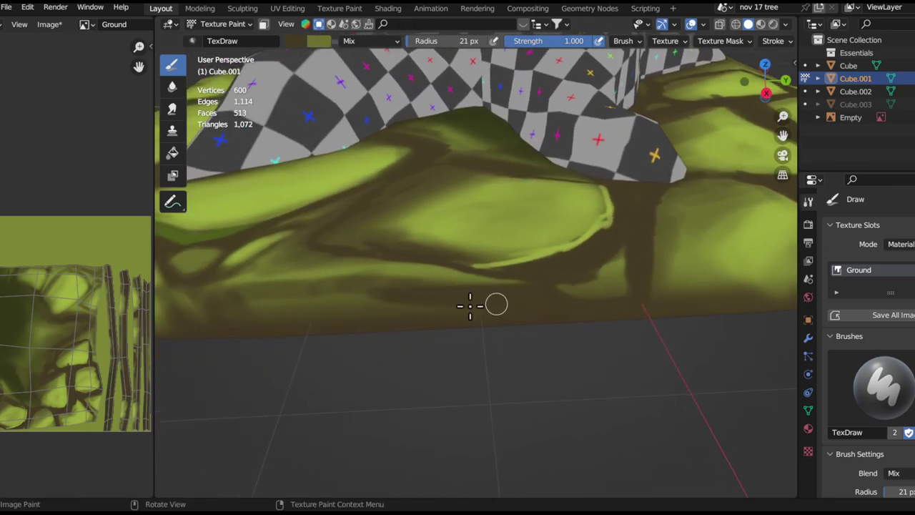
pyautogui.moveTo(470, 306); pyautogui.dragTo(232, 298)
pyautogui.moveTo(253, 258)
pyautogui.mouseDown(button='middle')
pyautogui.moveTo(384, 271)
pyautogui.moveTo(359, 255)
pyautogui.moveTo(379, 269)
pyautogui.mouseUp(button='middle')
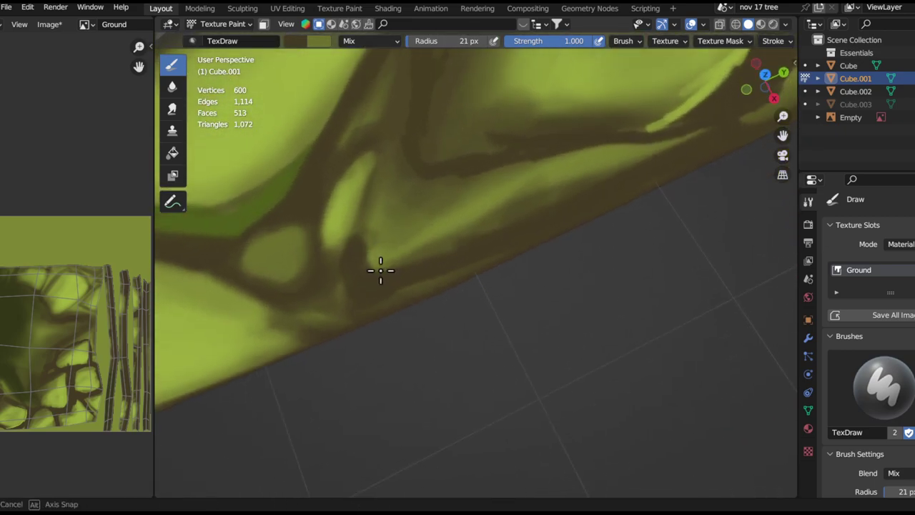
# Redefine the pointed rim stone's tip with green using brush radii of 7 px and 20 px, undoing the overlong stroke
pyautogui.press('f')
pyautogui.click(359, 257)
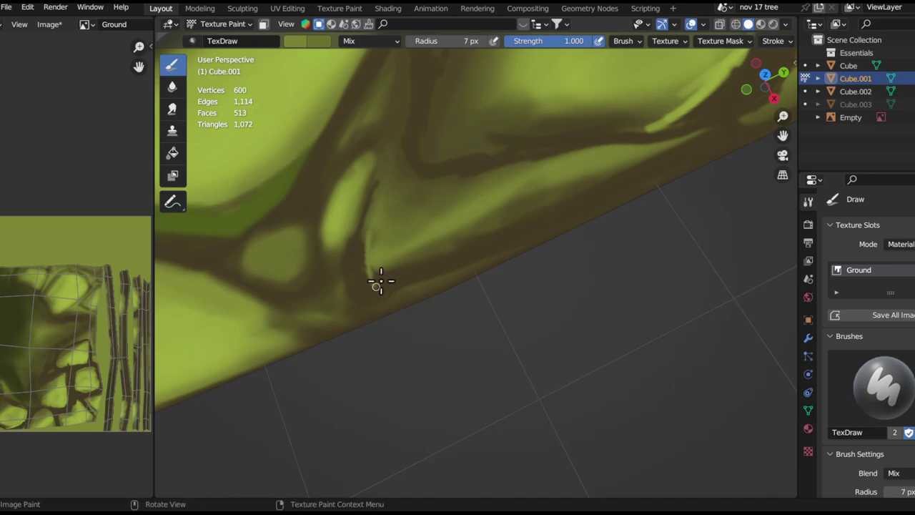
pyautogui.press('f')
pyautogui.click(389, 271)
pyautogui.moveTo(381, 264); pyautogui.dragTo(466, 234)
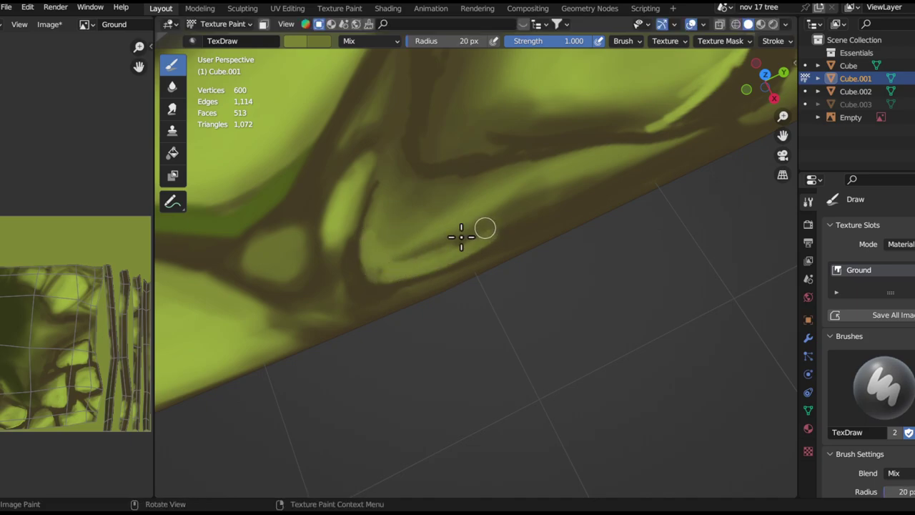
pyautogui.hotkey('ctrl', 'z')
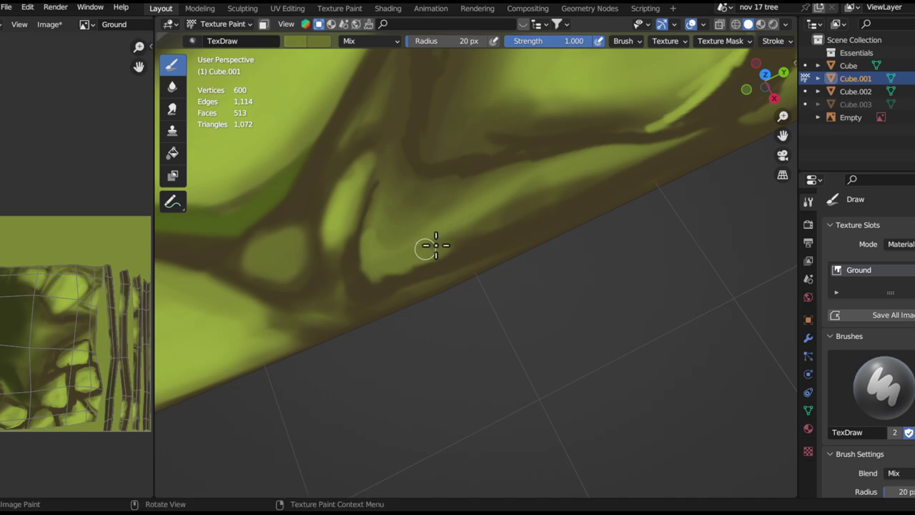
# Check the whole painted slab against the reference picture, and split the Ground image editor into two stacked areas
pyautogui.keyDown('ctrl'); pyautogui.keyDown('alt'); pyautogui.moveTo(401, 263); pyautogui.dragTo(423, 364); pyautogui.keyUp('alt'); pyautogui.keyUp('ctrl')
pyautogui.keyDown('ctrl'); pyautogui.keyDown('alt'); pyautogui.moveTo(435, 174); pyautogui.dragTo(454, 251); pyautogui.keyUp('alt'); pyautogui.keyUp('ctrl')
pyautogui.keyDown('alt'); pyautogui.keyDown('shift'); pyautogui.moveTo(544, 157); pyautogui.dragTo(507, 261); pyautogui.keyUp('shift'); pyautogui.keyUp('alt')
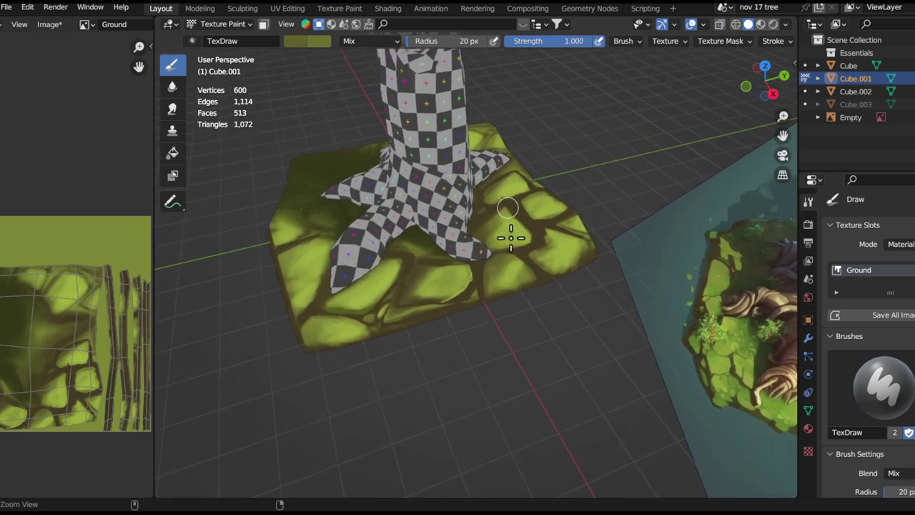
pyautogui.keyDown('ctrl'); pyautogui.keyDown('alt'); pyautogui.moveTo(510, 225); pyautogui.dragTo(505, 353); pyautogui.keyUp('alt'); pyautogui.keyUp('ctrl')
pyautogui.keyDown('ctrl'); pyautogui.keyDown('alt'); pyautogui.moveTo(508, 243); pyautogui.dragTo(487, 349); pyautogui.keyUp('alt'); pyautogui.keyUp('ctrl')
pyautogui.keyDown('alt'); pyautogui.moveTo(481, 232); pyautogui.dragTo(536, 261); pyautogui.keyUp('alt')
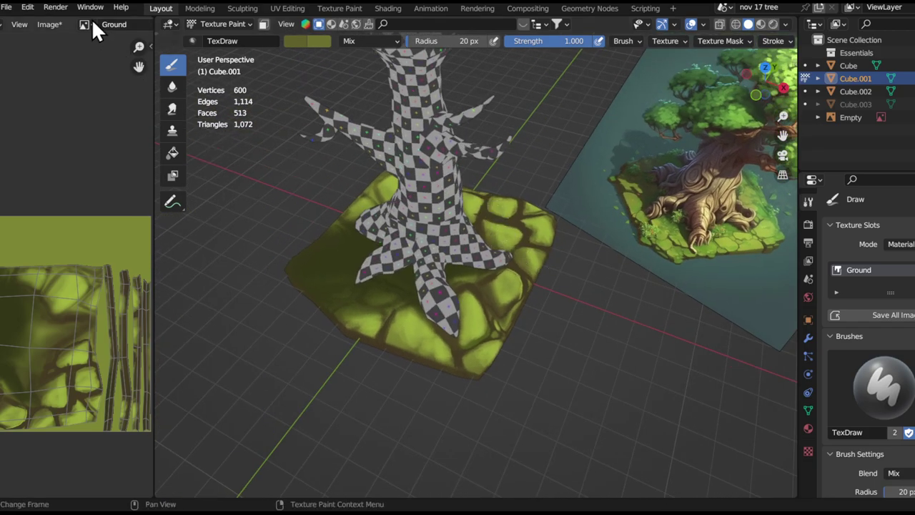
pyautogui.moveTo(0, 20); pyautogui.dragTo(1, 197)
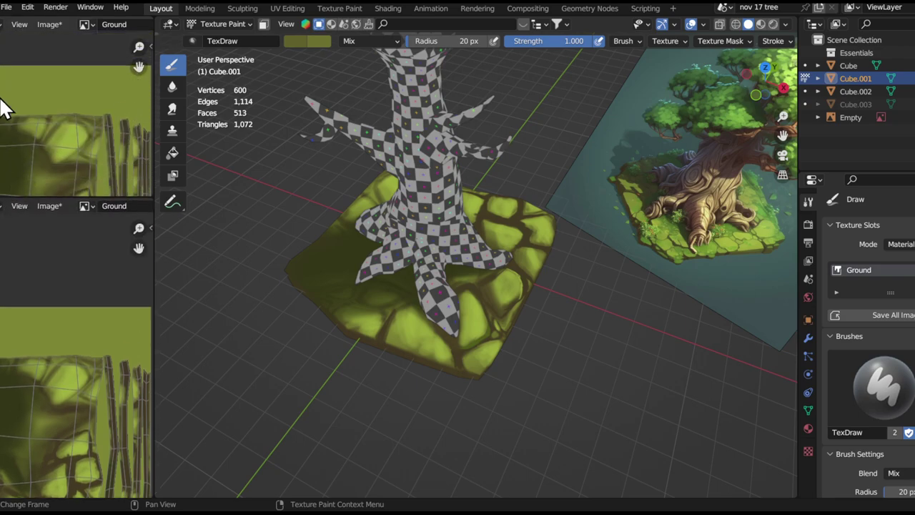
# Turn the upper image editor into a 3D viewport and hide its toolbar, gizmos and overlays
pyautogui.hotkey('shift', 'F5')
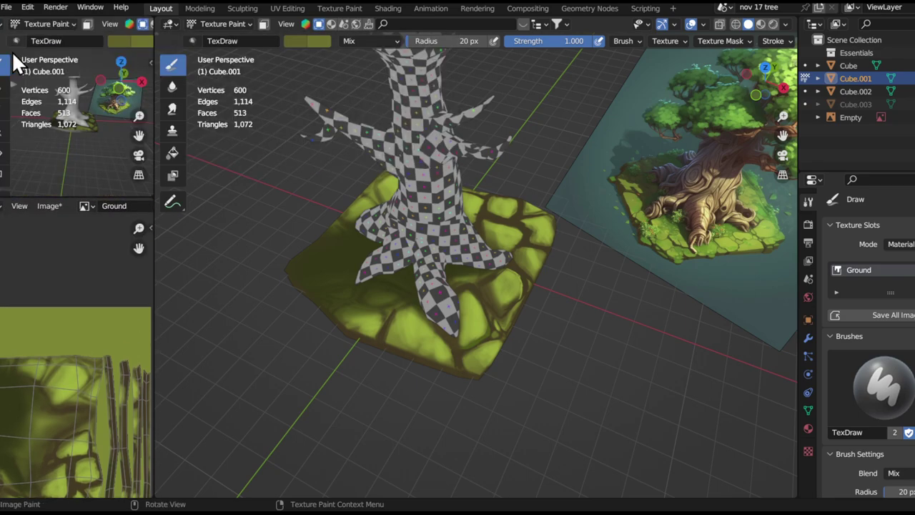
pyautogui.press('t')
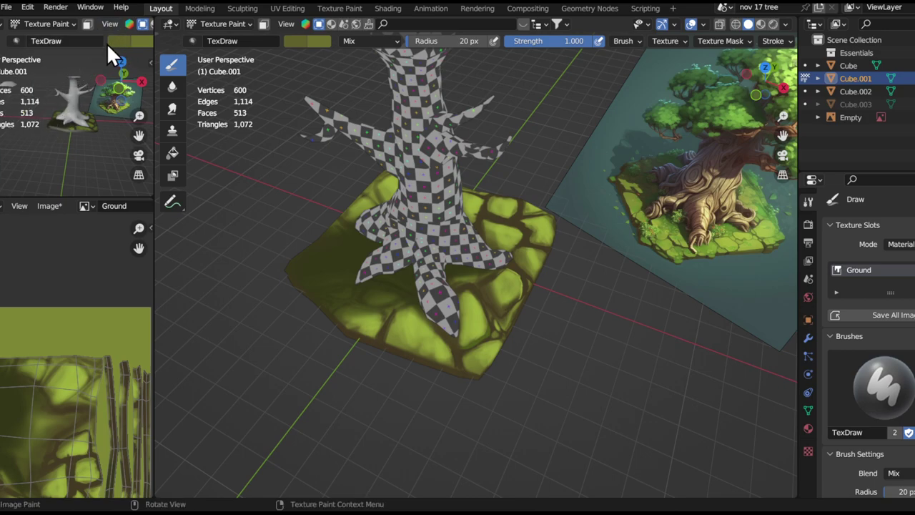
pyautogui.scroll(-3, 105, 41)
pyautogui.scroll(-3, 77, 24)
pyautogui.scroll(-3, 109, 23)
pyautogui.click(105, 25)
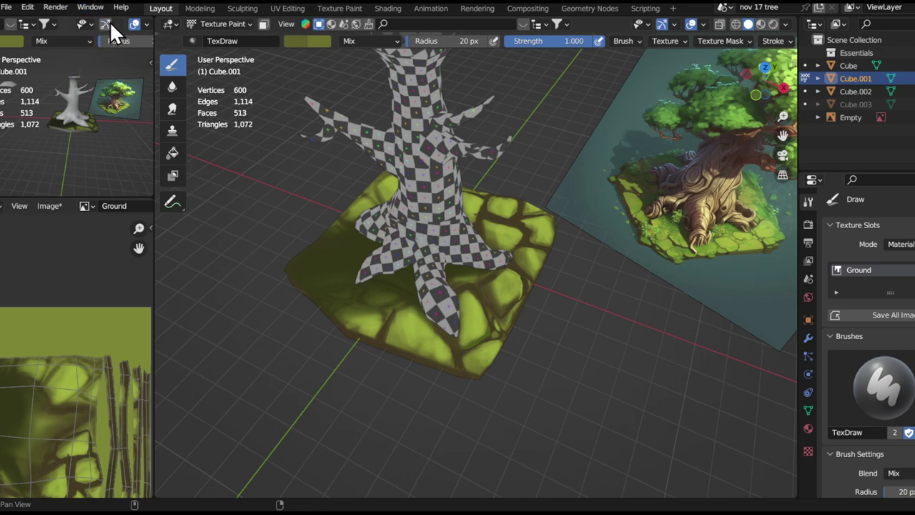
pyautogui.click(133, 26)
# Frame the tree's base and slab in the small viewport and set its viewport shading to Flat lighting
pyautogui.keyDown('ctrl'); pyautogui.keyDown('alt'); pyautogui.moveTo(82, 111); pyautogui.dragTo(79, 132); pyautogui.keyUp('alt'); pyautogui.keyUp('ctrl')
pyautogui.keyDown('alt'); pyautogui.moveTo(77, 118); pyautogui.dragTo(72, 130); pyautogui.keyUp('alt')
pyautogui.keyDown('alt'); pyautogui.keyDown('shift'); pyautogui.moveTo(74, 123); pyautogui.dragTo(23, 169); pyautogui.keyUp('shift'); pyautogui.keyUp('alt')
pyautogui.moveTo(37, 151); pyautogui.dragTo(102, 116, button='middle')
pyautogui.moveTo(102, 115)
pyautogui.keyDown('alt'); pyautogui.mouseDown()
pyautogui.moveTo(94, 122)
pyautogui.moveTo(106, 105)
pyautogui.mouseUp(); pyautogui.keyUp('alt')
pyautogui.keyDown('alt'); pyautogui.keyDown('shift'); pyautogui.moveTo(106, 105); pyautogui.dragTo(111, 82); pyautogui.keyUp('shift'); pyautogui.keyUp('alt')
pyautogui.moveTo(126, 27); pyautogui.dragTo(1, 38, button='middle')
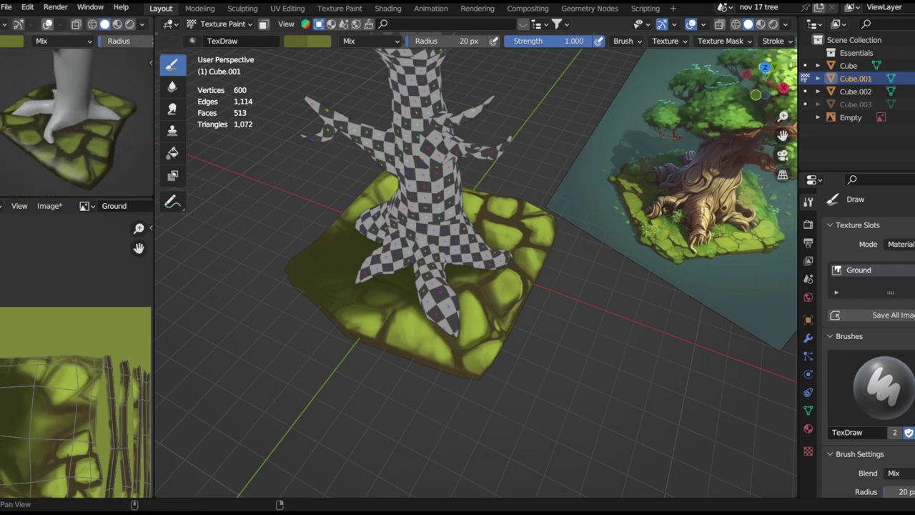
pyautogui.click(142, 24)
pyautogui.click(160, 88)
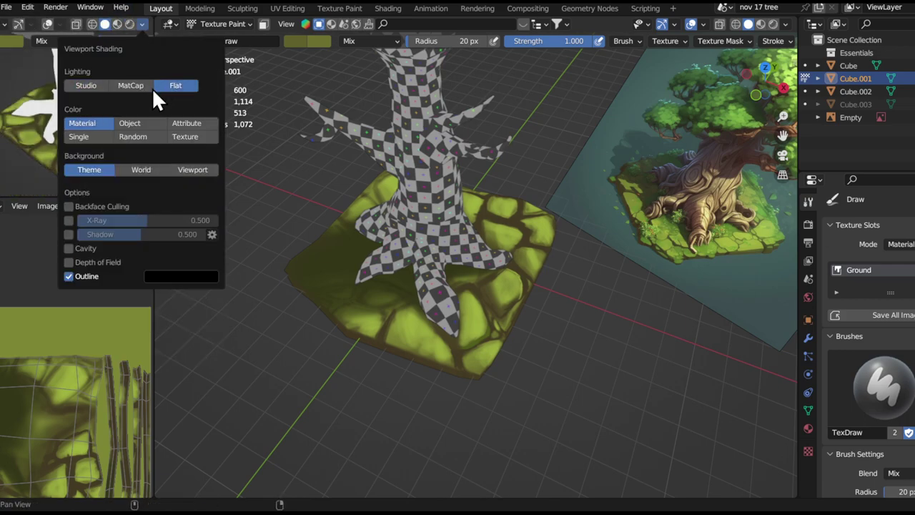
pyautogui.keyDown('alt'); pyautogui.moveTo(121, 148); pyautogui.dragTo(139, 124); pyautogui.keyUp('alt')
pyautogui.moveTo(89, 140)
pyautogui.keyDown('alt'); pyautogui.keyDown('shift'); pyautogui.mouseDown()
pyautogui.moveTo(141, 113)
pyautogui.moveTo(45, 179)
pyautogui.moveTo(88, 131)
pyautogui.moveTo(102, 169)
pyautogui.moveTo(106, 136)
pyautogui.mouseUp(); pyautogui.keyUp('shift'); pyautogui.keyUp('alt')
# Save the painted Ground image
pyautogui.keyDown('alt'); pyautogui.moveTo(481, 268); pyautogui.dragTo(371, 271); pyautogui.keyUp('alt')
pyautogui.keyDown('ctrl'); pyautogui.keyDown('alt'); pyautogui.moveTo(444, 304); pyautogui.dragTo(464, 195); pyautogui.keyUp('alt'); pyautogui.keyUp('ctrl')
pyautogui.keyDown('alt'); pyautogui.keyDown('shift'); pyautogui.moveTo(481, 236); pyautogui.dragTo(412, 252); pyautogui.keyUp('shift'); pyautogui.keyUp('alt')
pyautogui.moveTo(412, 251)
pyautogui.mouseDown(button='middle')
pyautogui.moveTo(467, 221)
pyautogui.moveTo(448, 260)
pyautogui.moveTo(402, 247)
pyautogui.mouseUp(button='middle')
pyautogui.hotkey('alt', 's')
pyautogui.click(93, 329)
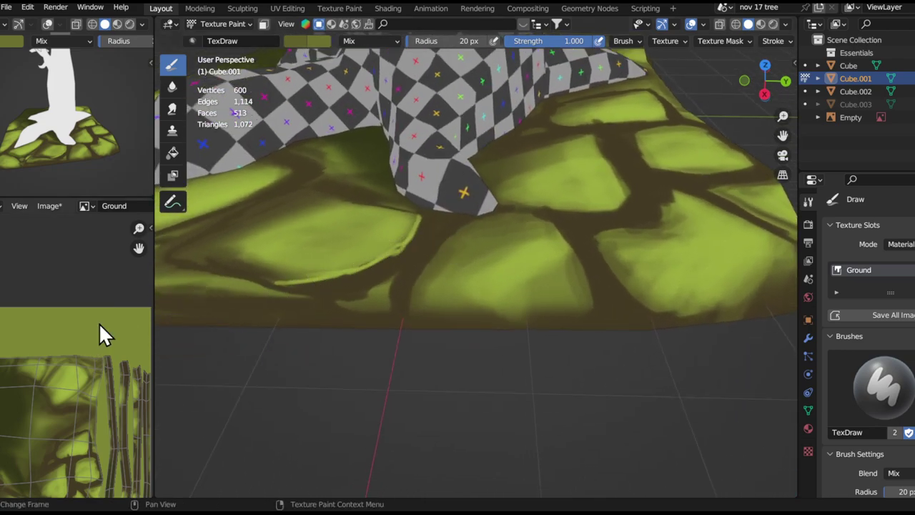
# Widen the corner stone's crack-side edge with dark green at 20 px radius, undoing the overlapping brown stroke
pyautogui.moveTo(472, 293)
pyautogui.keyDown('alt'); pyautogui.keyDown('shift'); pyautogui.mouseDown()
pyautogui.moveTo(487, 308)
pyautogui.moveTo(441, 331)
pyautogui.mouseUp(); pyautogui.keyUp('shift'); pyautogui.keyUp('alt')
pyautogui.hotkey('ctrl', 'z')
pyautogui.moveTo(449, 301)
pyautogui.mouseDown(button='middle')
pyautogui.moveTo(348, 292)
pyautogui.moveTo(509, 294)
pyautogui.mouseUp(button='middle')
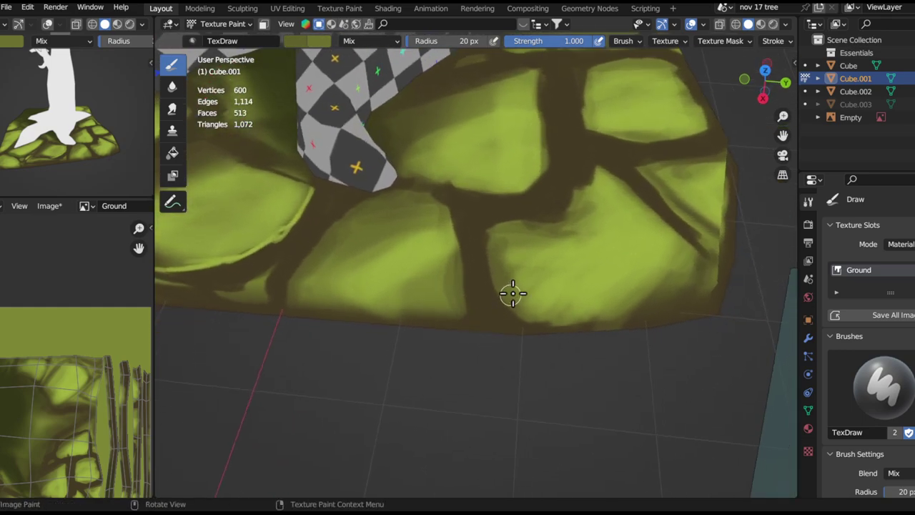
pyautogui.moveTo(489, 244); pyautogui.dragTo(496, 308)
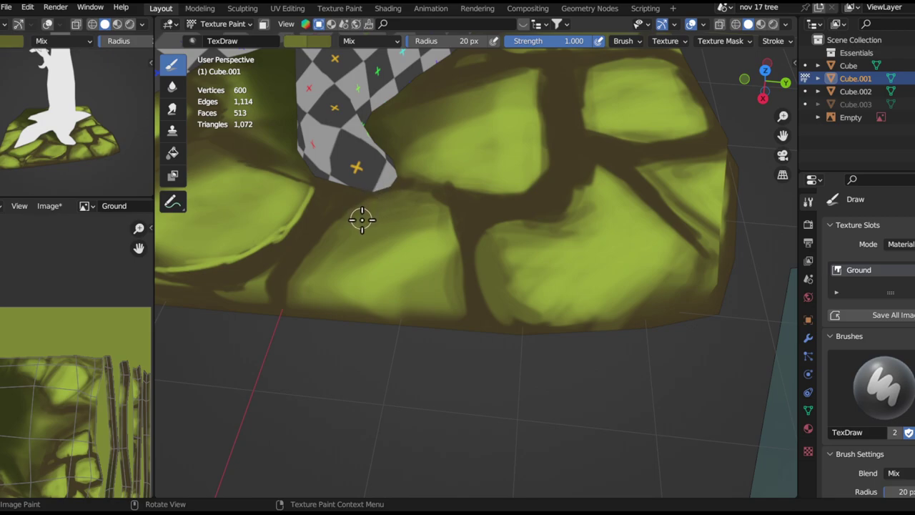
pyautogui.press('s')
pyautogui.moveTo(480, 239); pyautogui.dragTo(503, 312)
pyautogui.moveTo(495, 286)
pyautogui.mouseDown()
pyautogui.moveTo(484, 236)
pyautogui.moveTo(497, 326)
pyautogui.mouseUp()
pyautogui.hotkey('ctrl', 'z')
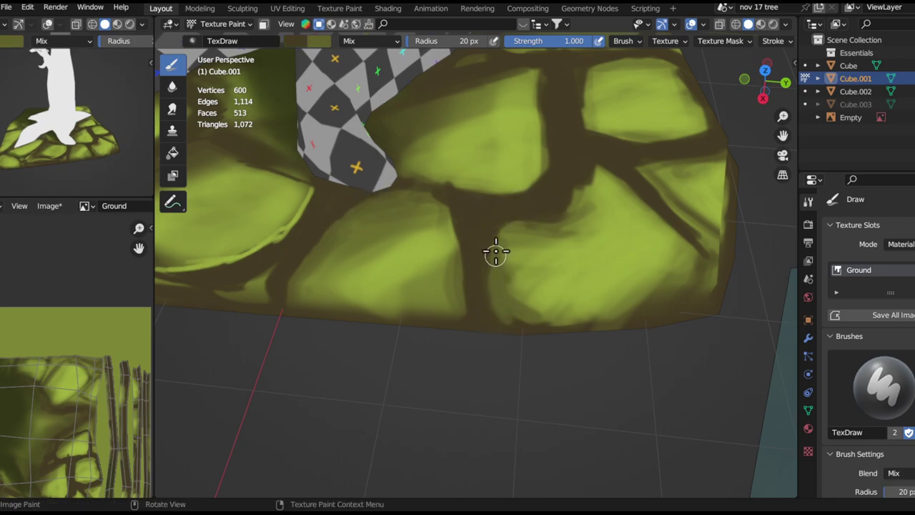
pyautogui.moveTo(495, 252); pyautogui.dragTo(532, 284, button='middle')
pyautogui.moveTo(505, 264)
pyautogui.mouseDown()
pyautogui.moveTo(504, 249)
pyautogui.moveTo(537, 266)
pyautogui.moveTo(503, 268)
pyautogui.moveTo(542, 265)
pyautogui.moveTo(511, 308)
pyautogui.mouseUp()
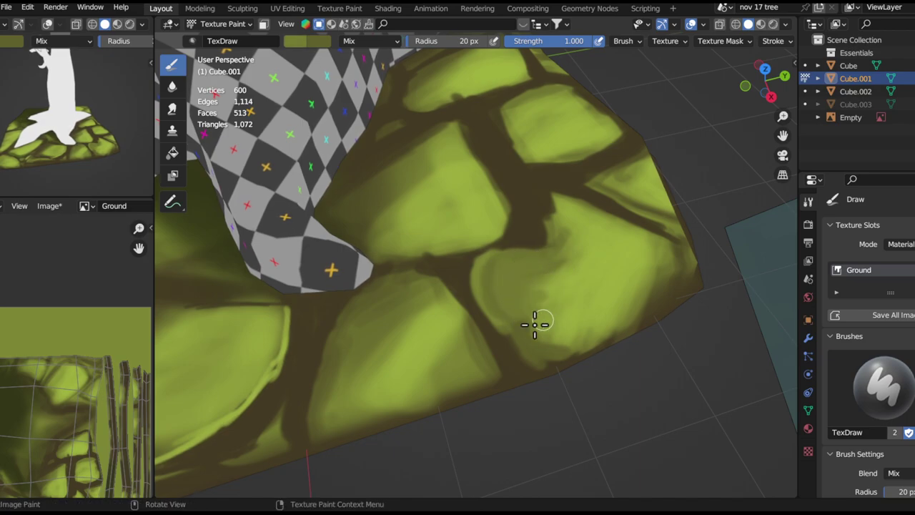
# Layer medium green over the corner stone's shaded side and paint a lighter green rim along its crack
pyautogui.press('s')
pyautogui.moveTo(546, 305); pyautogui.dragTo(519, 294)
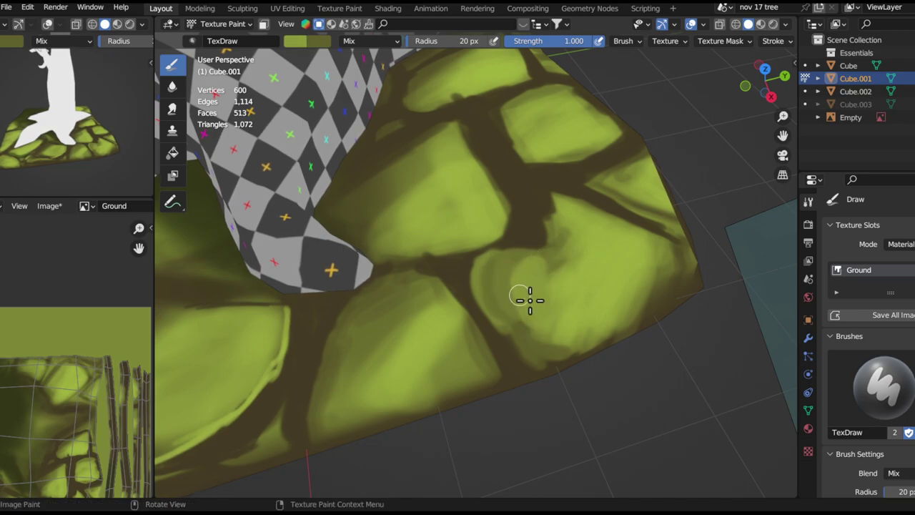
pyautogui.moveTo(522, 341)
pyautogui.mouseDown()
pyautogui.moveTo(491, 286)
pyautogui.moveTo(494, 317)
pyautogui.mouseUp()
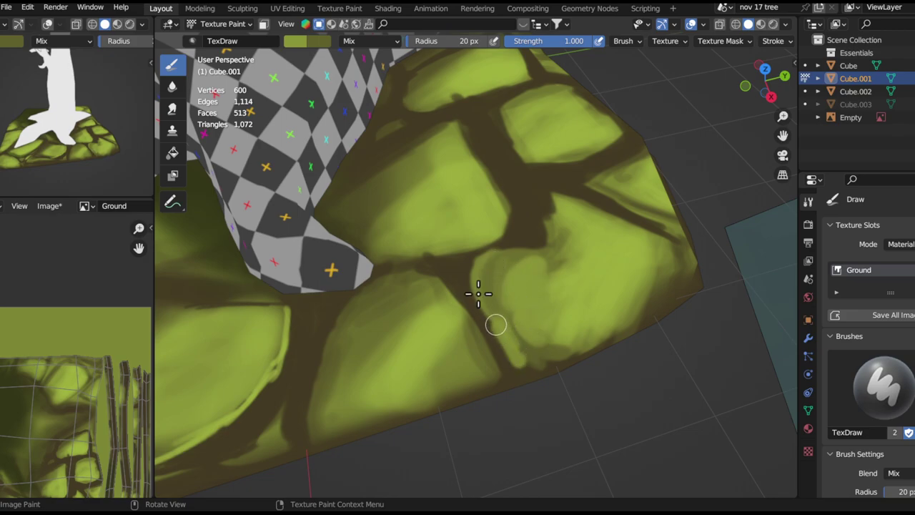
pyautogui.scroll(3, 478, 255)
pyautogui.moveTo(570, 404); pyautogui.dragTo(462, 213)
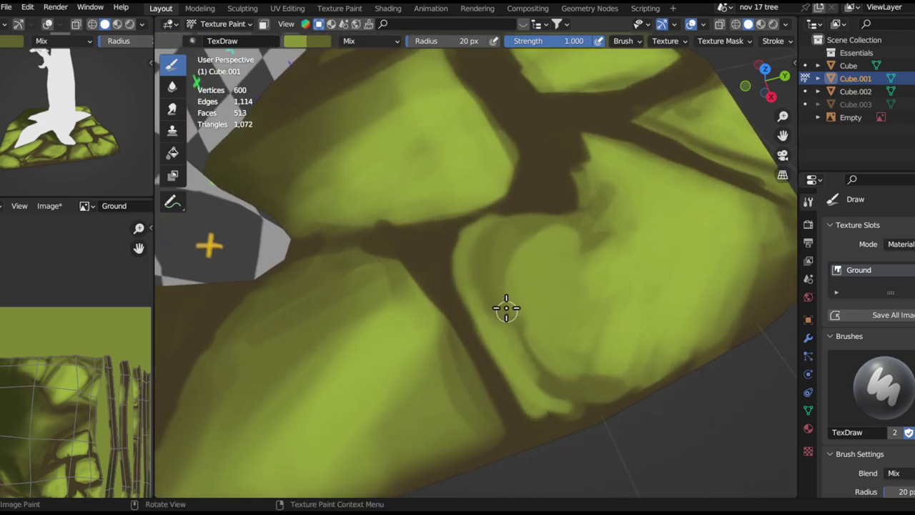
# Round off the corner stone's inner tip with green and blend its bright centre, enlarging the brush to 43 px
pyautogui.scroll(-5, 511, 306)
pyautogui.scroll(6, 518, 214)
pyautogui.keyDown('shift'); pyautogui.moveTo(519, 199); pyautogui.dragTo(484, 315, button='middle'); pyautogui.keyUp('shift')
pyautogui.moveTo(480, 334)
pyautogui.mouseDown()
pyautogui.moveTo(470, 334)
pyautogui.moveTo(541, 319)
pyautogui.moveTo(513, 307)
pyautogui.moveTo(623, 251)
pyautogui.moveTo(526, 331)
pyautogui.moveTo(556, 286)
pyautogui.moveTo(547, 384)
pyautogui.moveTo(622, 319)
pyautogui.moveTo(581, 296)
pyautogui.mouseUp()
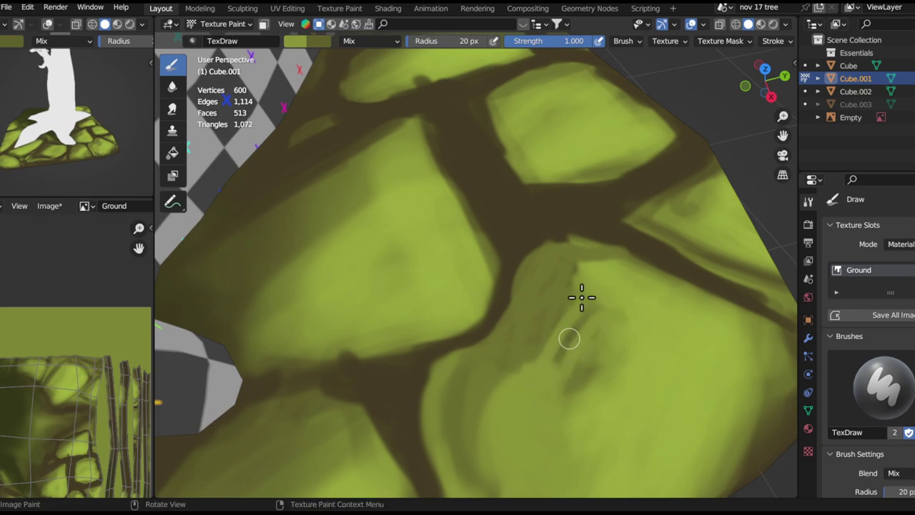
pyautogui.moveTo(509, 399)
pyautogui.mouseDown()
pyautogui.moveTo(603, 284)
pyautogui.moveTo(557, 400)
pyautogui.moveTo(523, 409)
pyautogui.mouseUp()
pyautogui.moveTo(542, 364)
pyautogui.keyDown('ctrl'); pyautogui.keyDown('alt'); pyautogui.mouseDown()
pyautogui.moveTo(512, 328)
pyautogui.moveTo(536, 274)
pyautogui.moveTo(521, 241)
pyautogui.moveTo(504, 282)
pyautogui.moveTo(511, 310)
pyautogui.mouseUp(); pyautogui.keyUp('alt'); pyautogui.keyUp('ctrl')
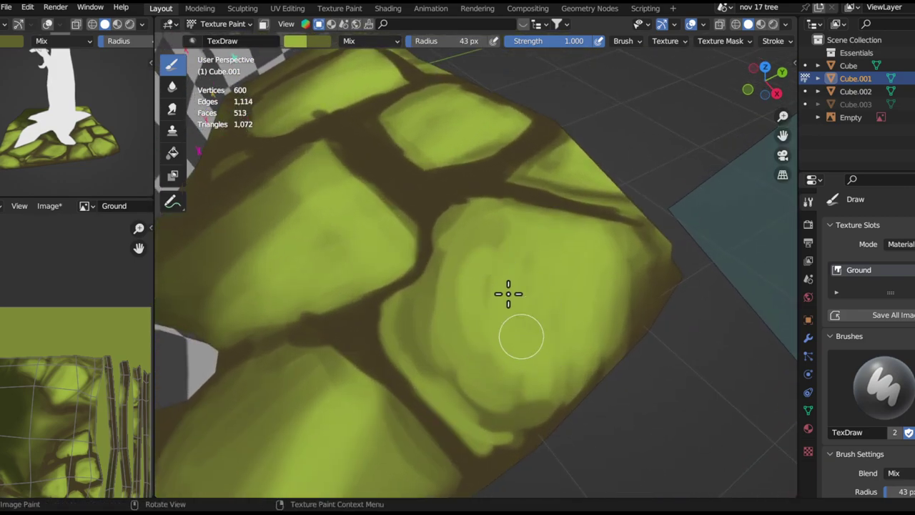
# Reshape the corner stone's inner tip with brown crack strokes at a 17 px brush radius
pyautogui.scroll(-6, 511, 310)
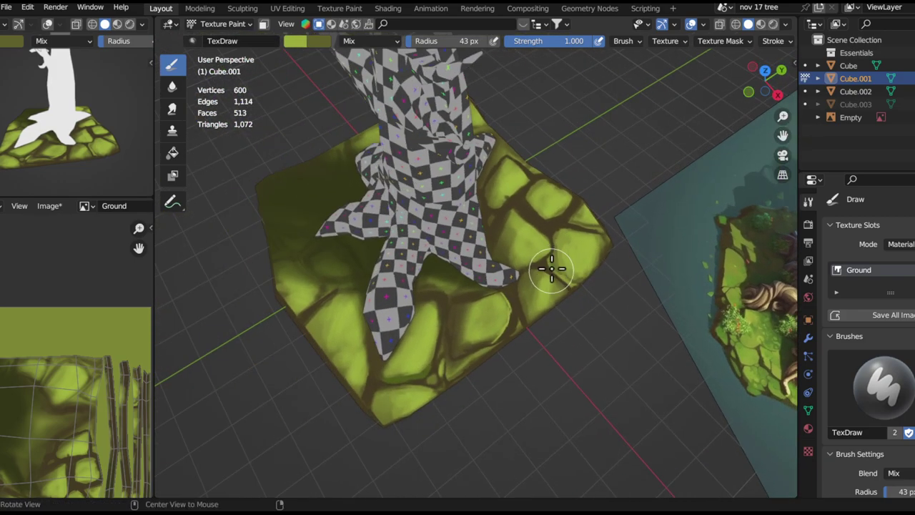
pyautogui.scroll(3, 551, 269)
pyautogui.moveTo(479, 329)
pyautogui.mouseDown(button='middle')
pyautogui.moveTo(446, 363)
pyautogui.moveTo(486, 321)
pyautogui.moveTo(492, 367)
pyautogui.moveTo(515, 219)
pyautogui.moveTo(504, 307)
pyautogui.moveTo(503, 278)
pyautogui.mouseUp(button='middle')
pyautogui.keyDown('shift'); pyautogui.moveTo(501, 324); pyautogui.dragTo(505, 219, button='middle'); pyautogui.keyUp('shift')
pyautogui.keyDown('shift'); pyautogui.moveTo(453, 356); pyautogui.dragTo(522, 229, button='middle'); pyautogui.keyUp('shift')
pyautogui.press('s')
pyautogui.moveTo(522, 229)
pyautogui.keyDown('shift'); pyautogui.mouseDown(button='middle')
pyautogui.moveTo(499, 333)
pyautogui.moveTo(510, 295)
pyautogui.mouseUp(button='middle'); pyautogui.keyUp('shift')
pyautogui.press('f')
pyautogui.click(491, 319)
pyautogui.keyDown('shift'); pyautogui.moveTo(510, 295); pyautogui.dragTo(484, 288, button='middle'); pyautogui.keyUp('shift')
pyautogui.moveTo(484, 288); pyautogui.dragTo(521, 204)
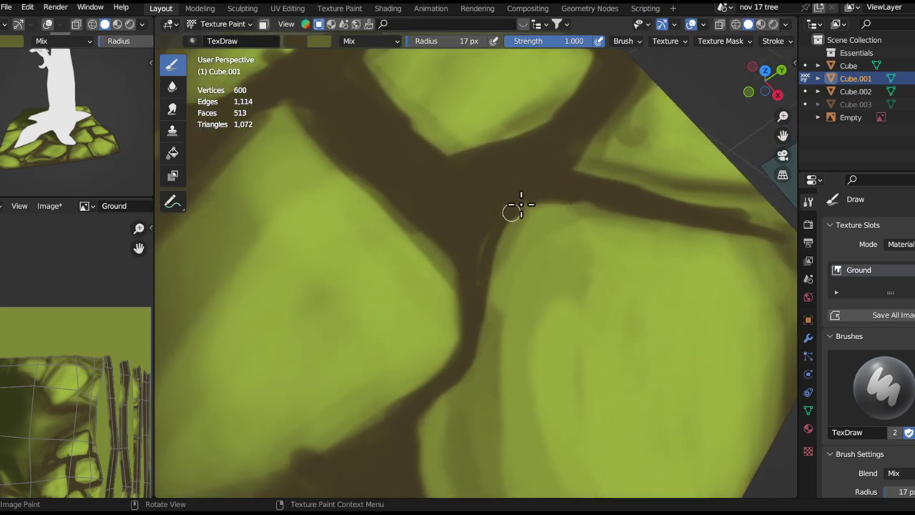
# Trim the corner stone's rounded inner edge with brown along the crack towards the triangular rim stone
pyautogui.moveTo(572, 208)
pyautogui.mouseDown(button='middle')
pyautogui.moveTo(460, 222)
pyautogui.moveTo(476, 186)
pyautogui.mouseUp(button='middle')
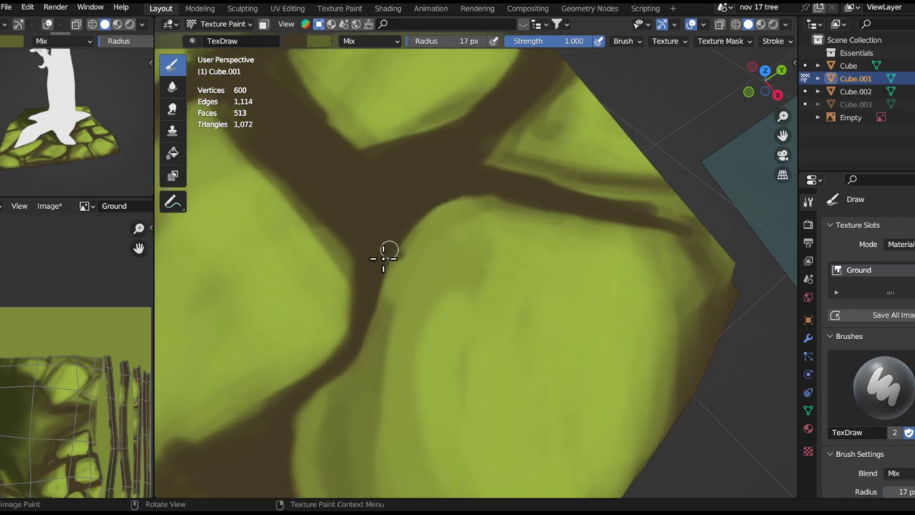
pyautogui.moveTo(390, 245); pyautogui.dragTo(502, 185)
pyautogui.moveTo(480, 203)
pyautogui.mouseDown(button='middle')
pyautogui.moveTo(405, 236)
pyautogui.moveTo(436, 259)
pyautogui.mouseUp(button='middle')
pyautogui.moveTo(445, 238)
pyautogui.mouseDown()
pyautogui.moveTo(511, 209)
pyautogui.moveTo(522, 193)
pyautogui.moveTo(492, 284)
pyautogui.mouseUp()
# Darken the rim end of the crack between the corner stone and triangular stone with a 33 px brown brush
pyautogui.moveTo(503, 215)
pyautogui.keyDown('ctrl'); pyautogui.keyDown('alt'); pyautogui.mouseDown()
pyautogui.moveTo(394, 237)
pyautogui.moveTo(369, 267)
pyautogui.mouseUp(); pyautogui.keyUp('alt'); pyautogui.keyUp('ctrl')
pyautogui.moveTo(369, 266)
pyautogui.mouseDown(button='middle')
pyautogui.moveTo(578, 159)
pyautogui.moveTo(528, 176)
pyautogui.moveTo(525, 284)
pyautogui.mouseUp(button='middle')
pyautogui.press('f')
pyautogui.click(533, 297)
pyautogui.moveTo(541, 288)
pyautogui.mouseDown()
pyautogui.moveTo(542, 226)
pyautogui.moveTo(551, 312)
pyautogui.mouseUp()
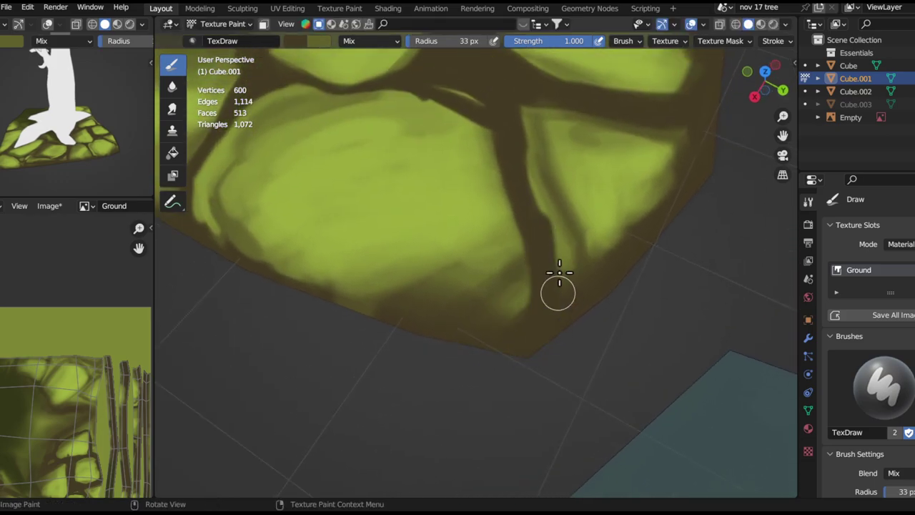
pyautogui.moveTo(542, 188); pyautogui.dragTo(502, 326, button='middle')
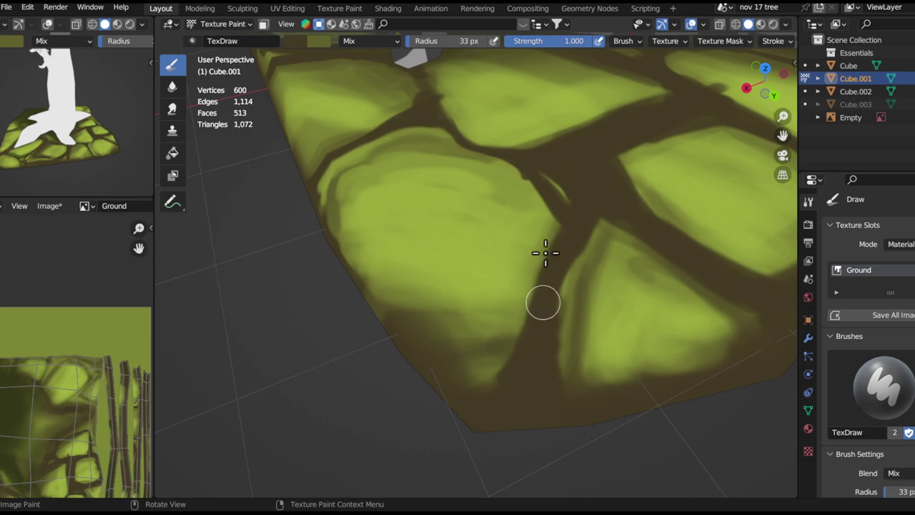
# Darken the lower end of the corner stone's crack-side rim with brown
pyautogui.moveTo(548, 290)
pyautogui.mouseDown(button='middle')
pyautogui.moveTo(600, 274)
pyautogui.moveTo(457, 272)
pyautogui.mouseUp(button='middle')
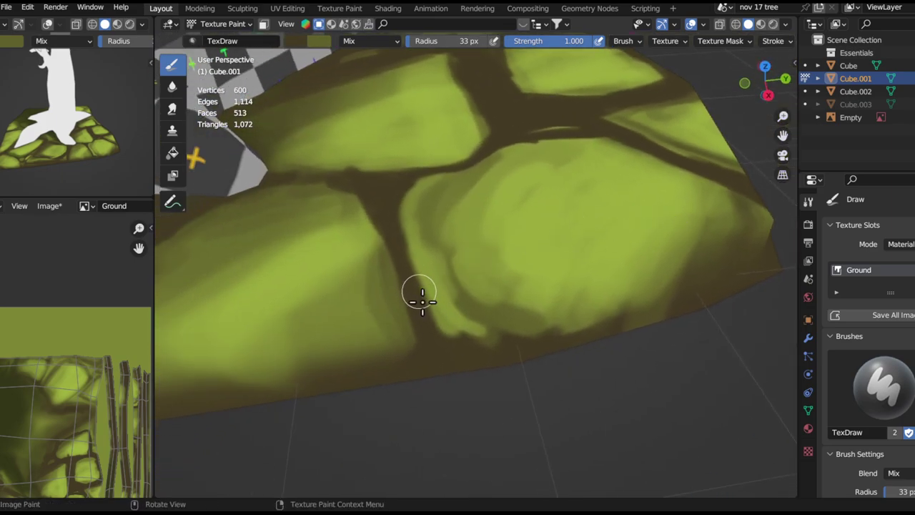
pyautogui.press('f')
pyautogui.click(467, 336)
pyautogui.moveTo(513, 331)
pyautogui.mouseDown()
pyautogui.moveTo(453, 276)
pyautogui.moveTo(504, 343)
pyautogui.moveTo(452, 290)
pyautogui.mouseUp()
# Paint thin curved brown grooves inside the corner stone's crack-side rim at 12 px radius, undoing the rejected strokes
pyautogui.keyDown('ctrl'); pyautogui.moveTo(478, 326); pyautogui.dragTo(489, 321, button='middle'); pyautogui.keyUp('ctrl')
pyautogui.press('f')
pyautogui.click(482, 321)
pyautogui.moveTo(487, 335)
pyautogui.mouseDown()
pyautogui.moveTo(433, 203)
pyautogui.moveTo(555, 322)
pyautogui.mouseUp()
pyautogui.moveTo(446, 262); pyautogui.dragTo(570, 329)
pyautogui.hotkey('ctrl', 'z')
pyautogui.hotkey('ctrl', 'z')
pyautogui.moveTo(450, 236)
pyautogui.mouseDown()
pyautogui.moveTo(516, 324)
pyautogui.moveTo(564, 324)
pyautogui.mouseUp()
pyautogui.moveTo(467, 251)
pyautogui.mouseDown()
pyautogui.moveTo(494, 313)
pyautogui.moveTo(552, 336)
pyautogui.moveTo(565, 326)
pyautogui.mouseUp()
pyautogui.hotkey('ctrl', 'z')
pyautogui.hotkey('ctrl', 'z')
pyautogui.moveTo(465, 262); pyautogui.dragTo(568, 341)
pyautogui.keyDown('shift'); pyautogui.moveTo(572, 329); pyautogui.dragTo(422, 334, button='middle'); pyautogui.keyUp('shift')
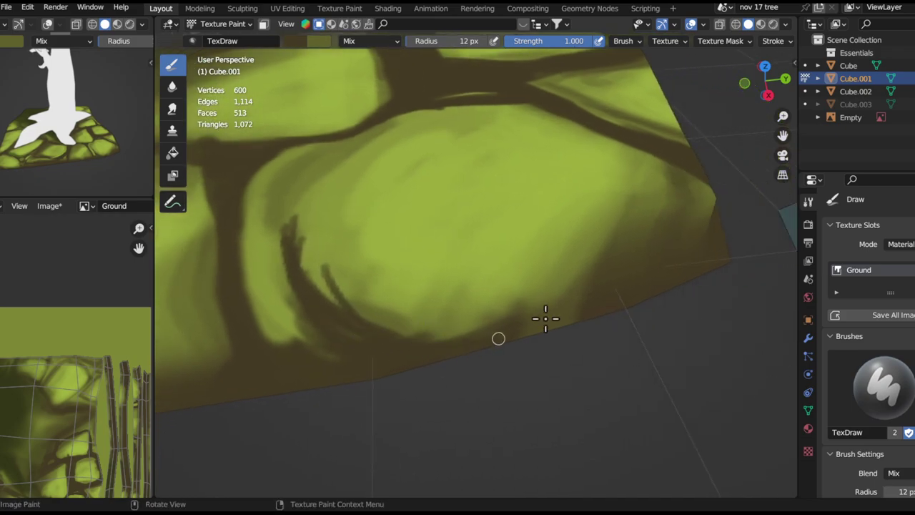
# Undo the last thin stroke and darken the corner stone's outer rim with long brown strokes at 34 px radius
pyautogui.hotkey('ctrl', 'z')
pyautogui.press('f')
pyautogui.click(445, 345)
pyautogui.moveTo(462, 343); pyautogui.dragTo(642, 293)
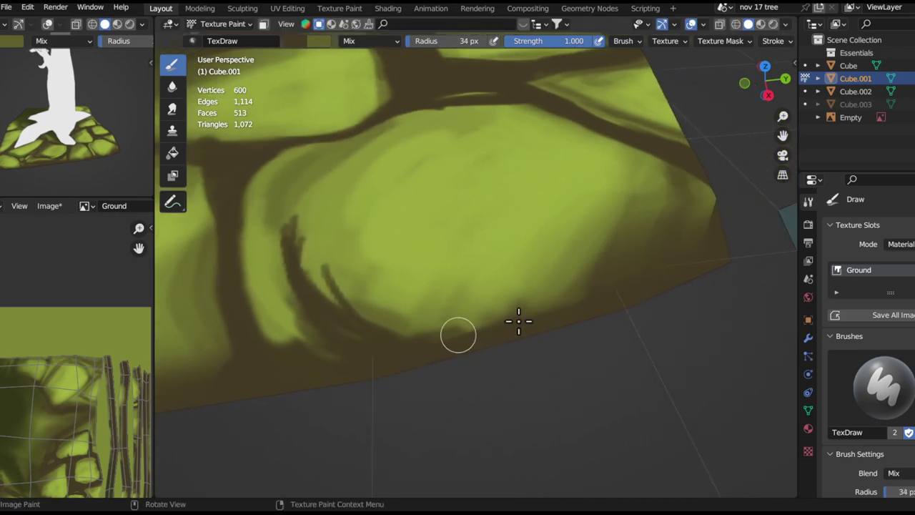
pyautogui.moveTo(447, 334); pyautogui.dragTo(630, 250)
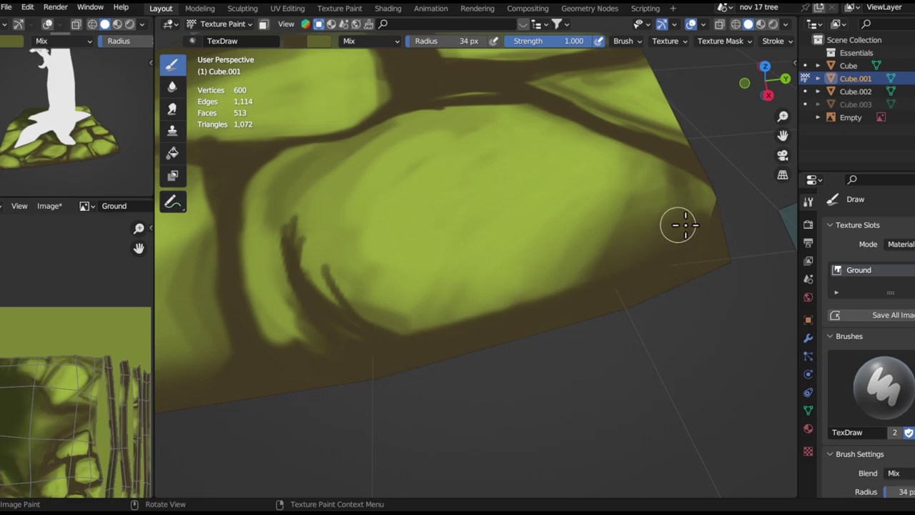
pyautogui.moveTo(458, 316)
pyautogui.mouseDown()
pyautogui.moveTo(543, 287)
pyautogui.moveTo(625, 245)
pyautogui.mouseUp()
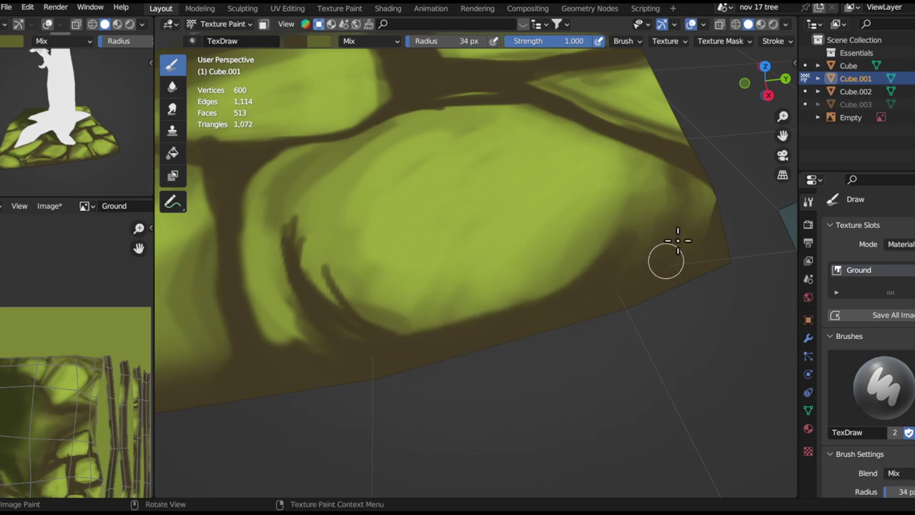
# Block in a small olive-brown stone at the crack junction above the corner stone with a 20 px brush
pyautogui.scroll(-5, 615, 229)
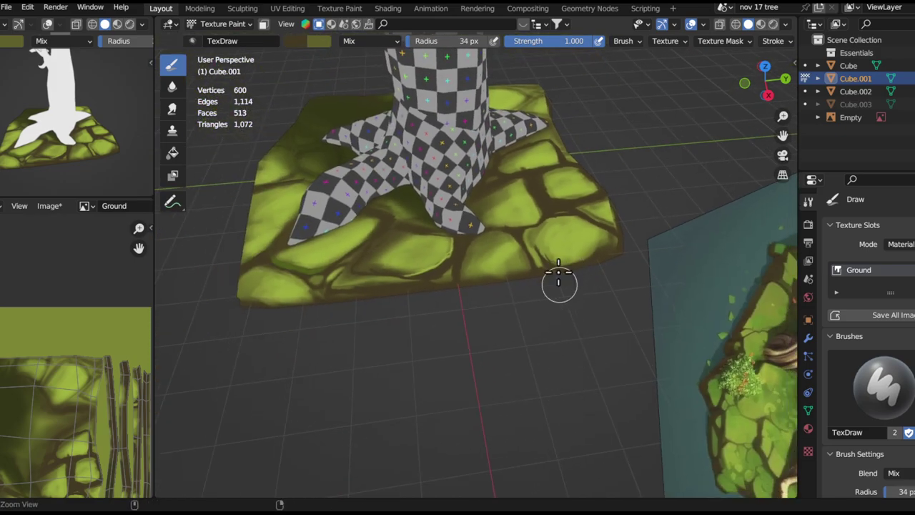
pyautogui.scroll(9, 558, 284)
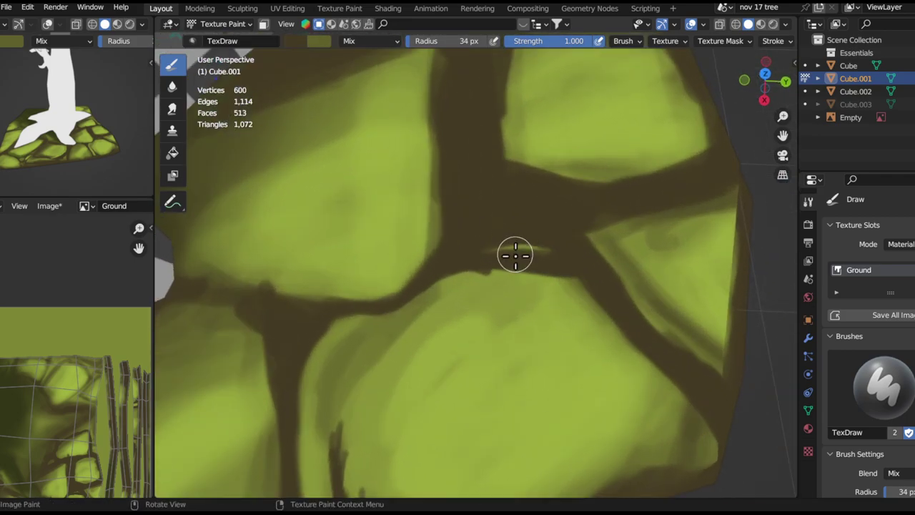
pyautogui.press('f')
pyautogui.click(519, 246)
pyautogui.keyDown('shift'); pyautogui.moveTo(519, 248); pyautogui.dragTo(527, 313, button='middle'); pyautogui.keyUp('shift')
pyautogui.press('s')
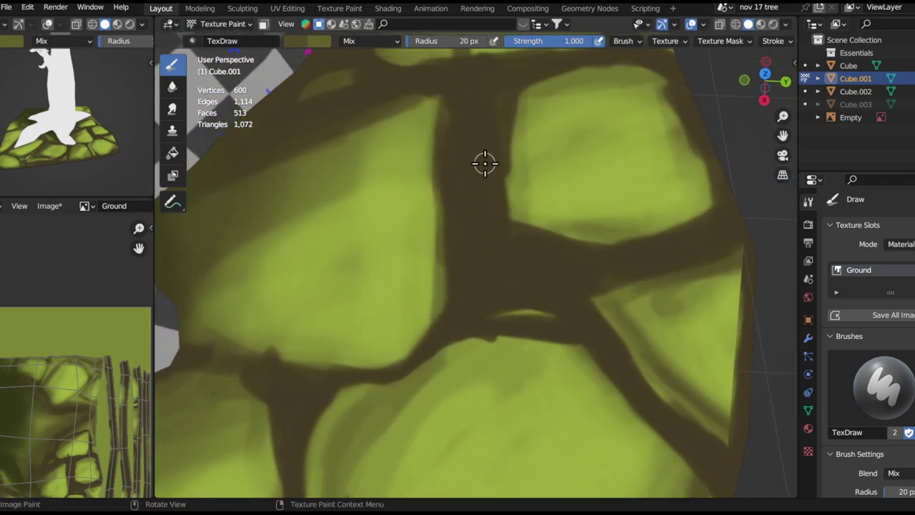
pyautogui.scroll(2, 531, 296)
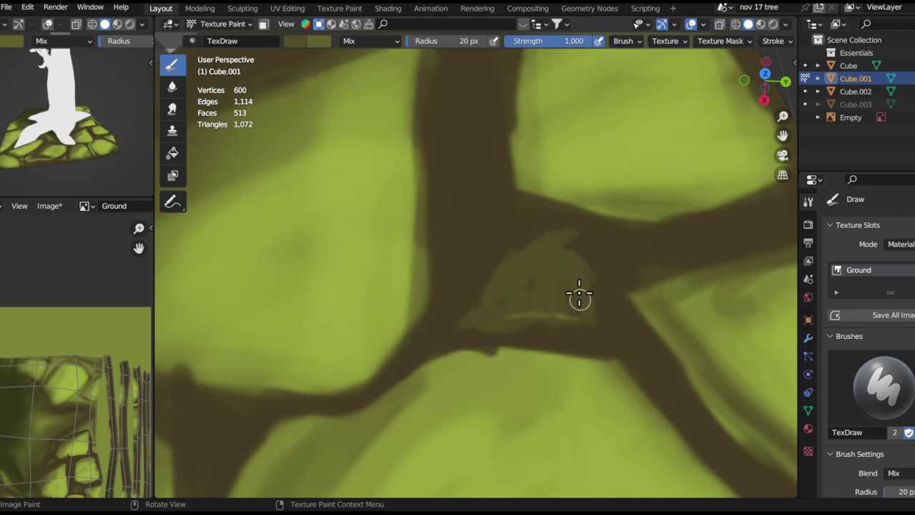
# Paint the small junction stone with a bright green rim and a darker green centre at 48 px radius
pyautogui.press('f')
pyautogui.click(550, 280)
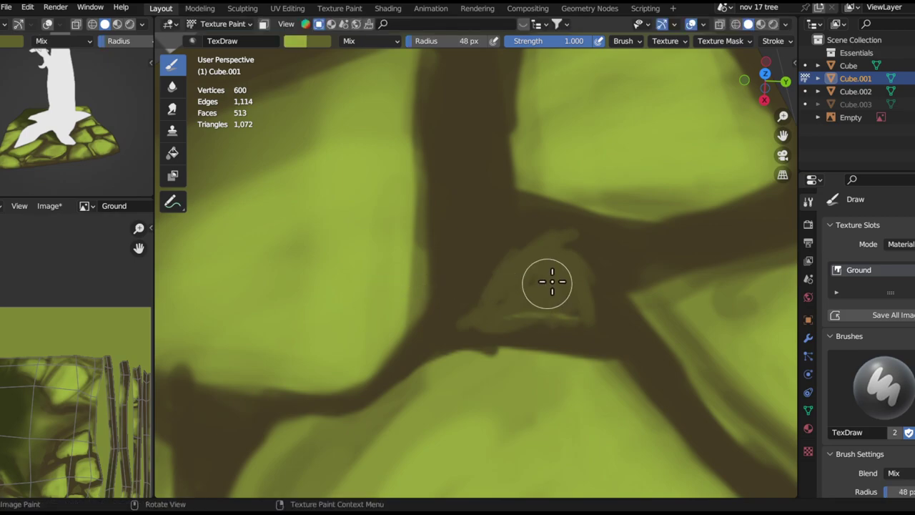
pyautogui.moveTo(548, 284)
pyautogui.mouseDown()
pyautogui.moveTo(557, 270)
pyautogui.moveTo(586, 296)
pyautogui.moveTo(516, 268)
pyautogui.mouseUp()
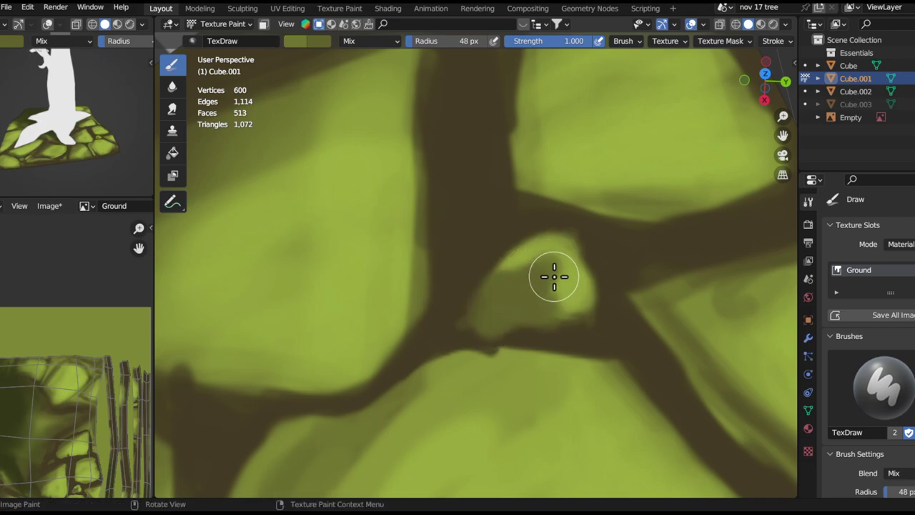
pyautogui.scroll(-5, 558, 304)
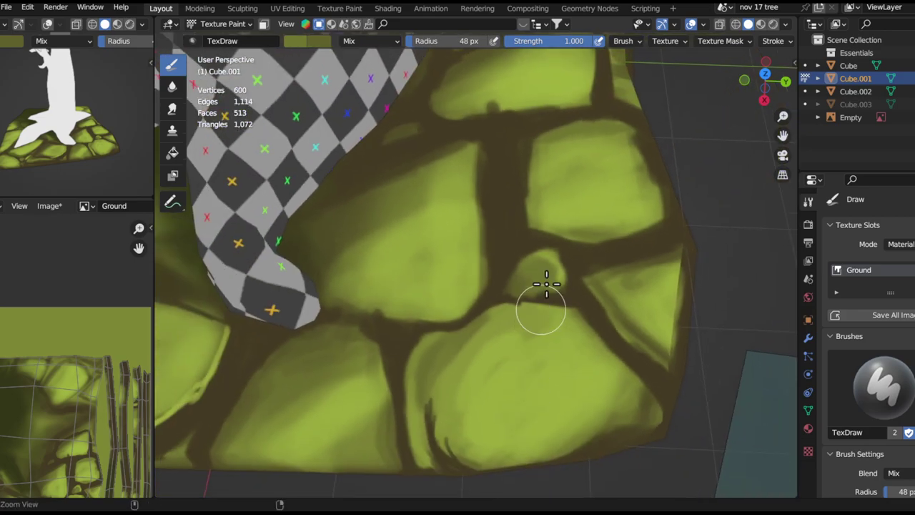
# Clean up the small junction stone's lower edge with brown at a 29 px brush radius
pyautogui.scroll(5, 541, 237)
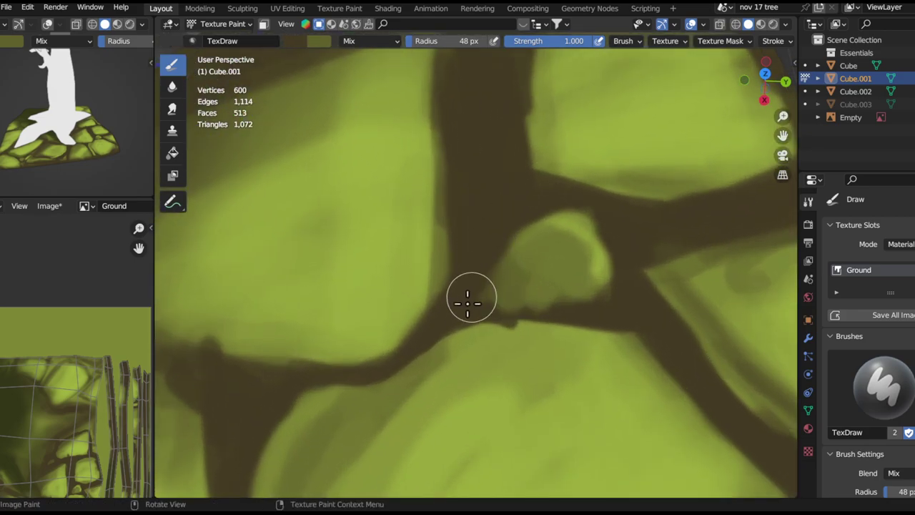
pyautogui.press('f')
pyautogui.click(469, 308)
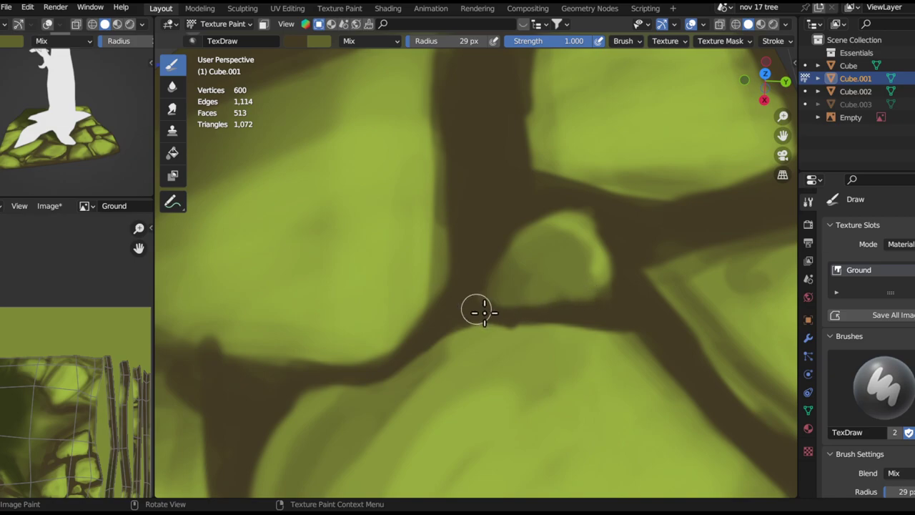
pyautogui.keyDown('ctrl'); pyautogui.keyDown('alt'); pyautogui.moveTo(606, 253); pyautogui.dragTo(571, 386); pyautogui.keyUp('alt'); pyautogui.keyUp('ctrl')
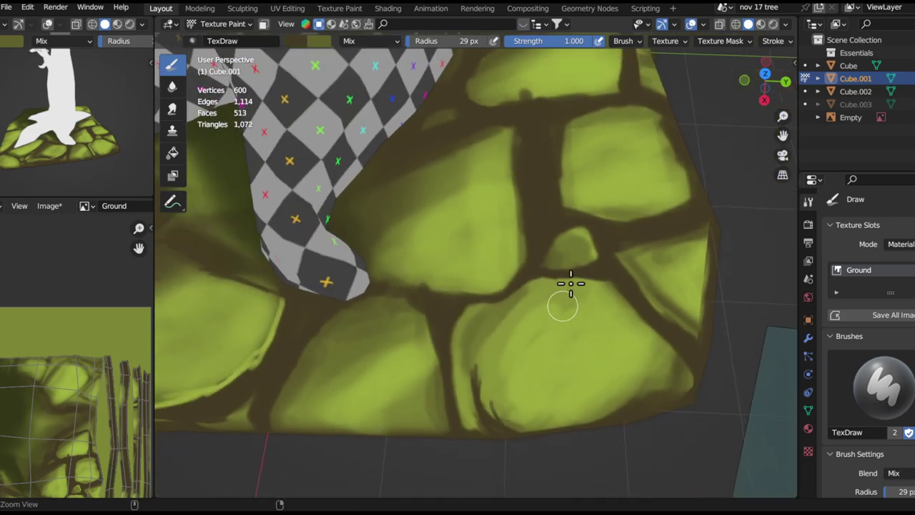
# Sample a bright green and paint a highlight on the rounded end of the small junction stone
pyautogui.keyDown('ctrl'); pyautogui.keyDown('alt'); pyautogui.moveTo(570, 282); pyautogui.dragTo(557, 403); pyautogui.keyUp('alt'); pyautogui.keyUp('ctrl')
pyautogui.moveTo(593, 306)
pyautogui.keyDown('alt'); pyautogui.mouseDown()
pyautogui.moveTo(612, 203)
pyautogui.moveTo(585, 278)
pyautogui.mouseUp(); pyautogui.keyUp('alt')
pyautogui.keyDown('ctrl'); pyautogui.keyDown('alt'); pyautogui.moveTo(581, 344); pyautogui.dragTo(570, 237); pyautogui.keyUp('alt'); pyautogui.keyUp('ctrl')
pyautogui.press('s')
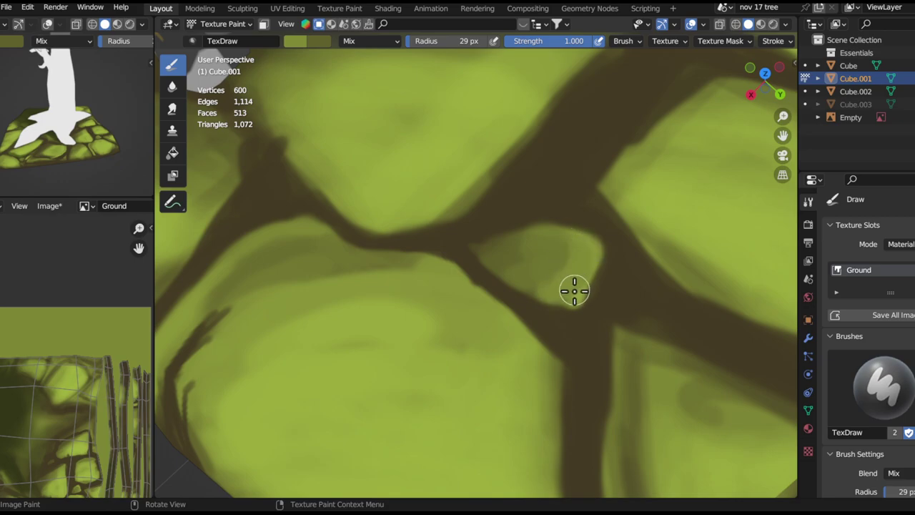
pyautogui.scroll(-8, 582, 251)
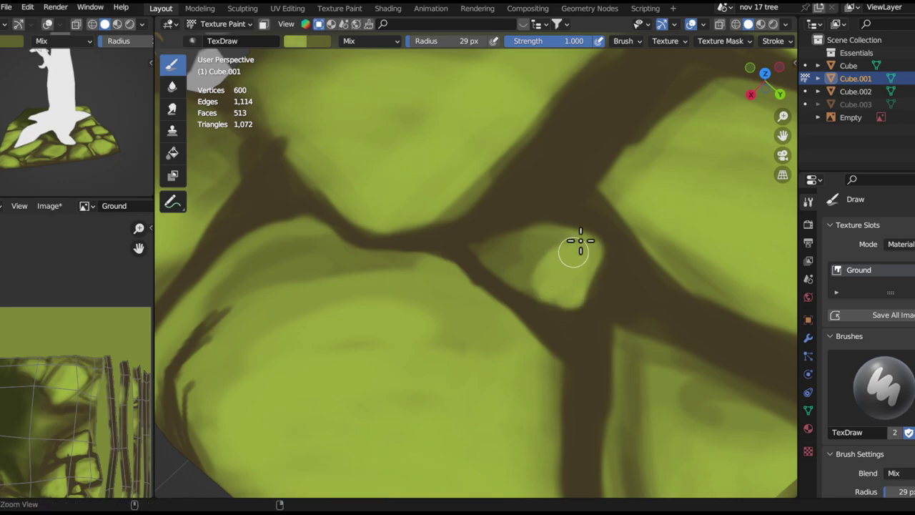
# Examine the painted ground slab from several angles beside the reference picture
pyautogui.keyDown('alt'); pyautogui.moveTo(551, 377); pyautogui.dragTo(650, 288); pyautogui.keyUp('alt')
pyautogui.moveTo(520, 312)
pyautogui.keyDown('ctrl'); pyautogui.keyDown('alt'); pyautogui.mouseDown()
pyautogui.moveTo(517, 184)
pyautogui.moveTo(480, 319)
pyautogui.mouseUp(); pyautogui.keyUp('alt'); pyautogui.keyUp('ctrl')
pyautogui.moveTo(406, 308)
pyautogui.keyDown('alt'); pyautogui.mouseDown()
pyautogui.moveTo(422, 274)
pyautogui.moveTo(497, 326)
pyautogui.mouseUp(); pyautogui.keyUp('alt')
pyautogui.keyDown('alt'); pyautogui.moveTo(486, 210); pyautogui.dragTo(429, 215); pyautogui.keyUp('alt')
pyautogui.keyDown('ctrl'); pyautogui.keyDown('alt'); pyautogui.moveTo(520, 257); pyautogui.dragTo(525, 185); pyautogui.keyUp('alt'); pyautogui.keyUp('ctrl')
pyautogui.keyDown('alt'); pyautogui.moveTo(621, 228); pyautogui.dragTo(500, 233); pyautogui.keyUp('alt')
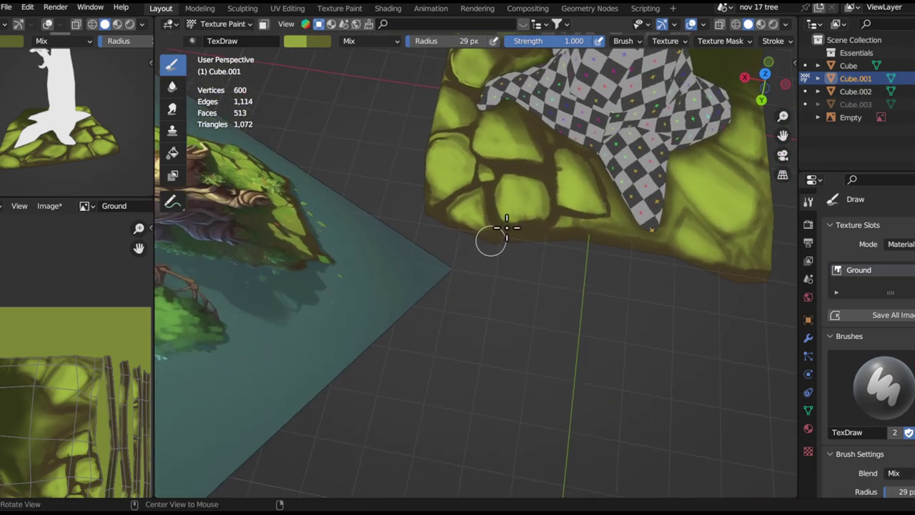
pyautogui.moveTo(578, 193)
pyautogui.keyDown('alt'); pyautogui.keyDown('shift'); pyautogui.mouseDown()
pyautogui.moveTo(519, 269)
pyautogui.moveTo(525, 221)
pyautogui.mouseUp(); pyautogui.keyUp('shift'); pyautogui.keyUp('alt')
pyautogui.keyDown('alt'); pyautogui.moveTo(542, 240); pyautogui.dragTo(608, 237); pyautogui.keyUp('alt')
# Paint a narrow bright green stone in the wide crack above the small junction stone with a 29 px brush
pyautogui.moveTo(472, 284)
pyautogui.keyDown('ctrl'); pyautogui.keyDown('alt'); pyautogui.mouseDown()
pyautogui.moveTo(460, 251)
pyautogui.moveTo(433, 225)
pyautogui.mouseUp(); pyautogui.keyUp('alt'); pyautogui.keyUp('ctrl')
pyautogui.keyDown('alt'); pyautogui.moveTo(429, 283); pyautogui.dragTo(469, 291); pyautogui.keyUp('alt')
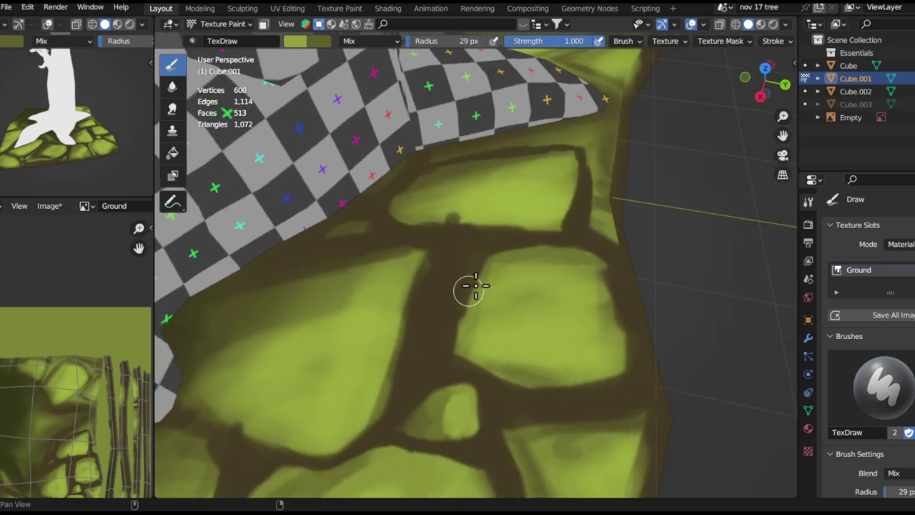
pyautogui.scroll(2, 475, 286)
pyautogui.scroll(3, 507, 221)
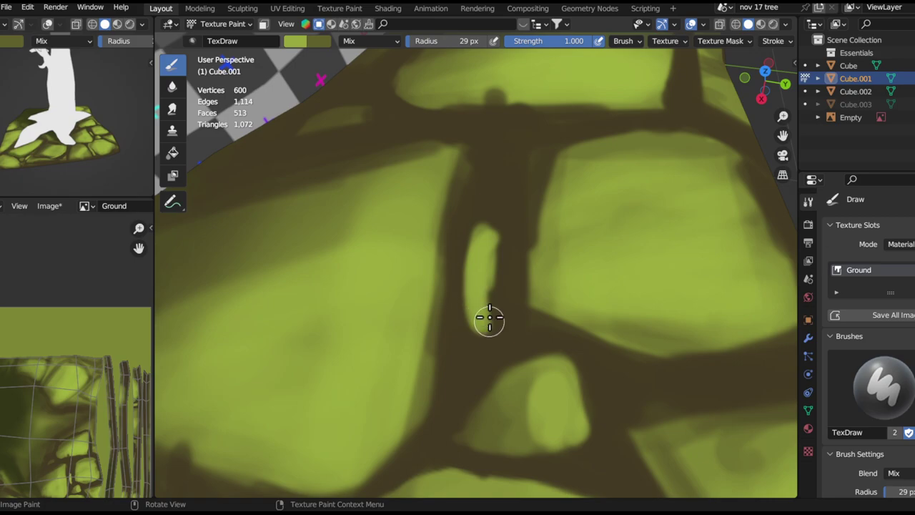
pyautogui.keyDown('alt'); pyautogui.keyDown('shift'); pyautogui.moveTo(489, 253); pyautogui.dragTo(485, 311); pyautogui.keyUp('shift'); pyautogui.keyUp('alt')
pyautogui.moveTo(486, 357)
pyautogui.mouseDown()
pyautogui.moveTo(486, 327)
pyautogui.moveTo(487, 358)
pyautogui.mouseUp()
# Sample dark brown from the crack and shade the narrow stone's edges, lowering the brush strength to 0.583
pyautogui.press('s')
pyautogui.keyDown('alt'); pyautogui.keyDown('shift'); pyautogui.moveTo(499, 297); pyautogui.dragTo(509, 229); pyautogui.keyUp('shift'); pyautogui.keyUp('alt')
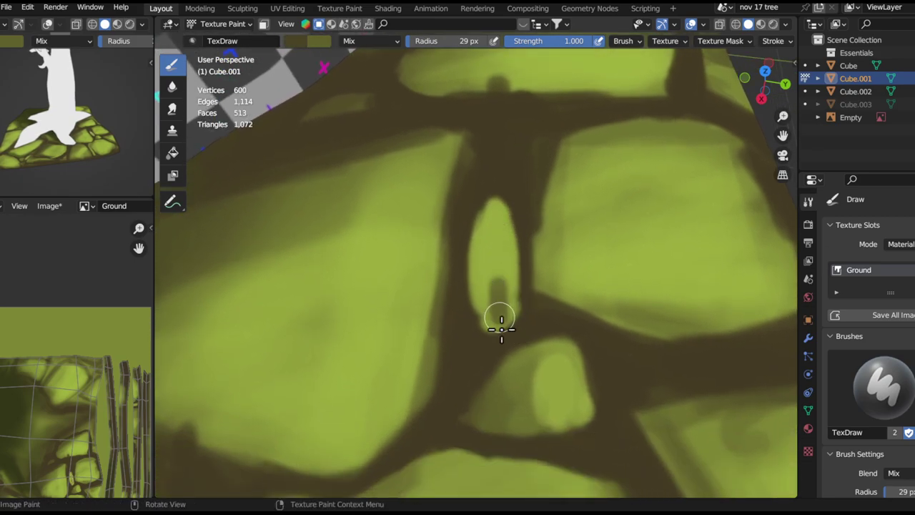
pyautogui.hotkey('shift', 'f')
pyautogui.click(511, 259)
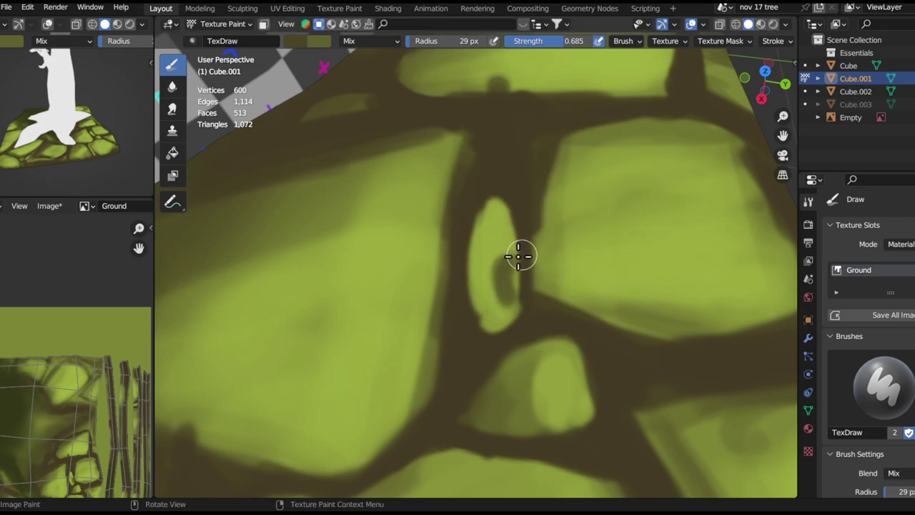
pyautogui.hotkey('shift', 'f')
pyautogui.click(520, 248)
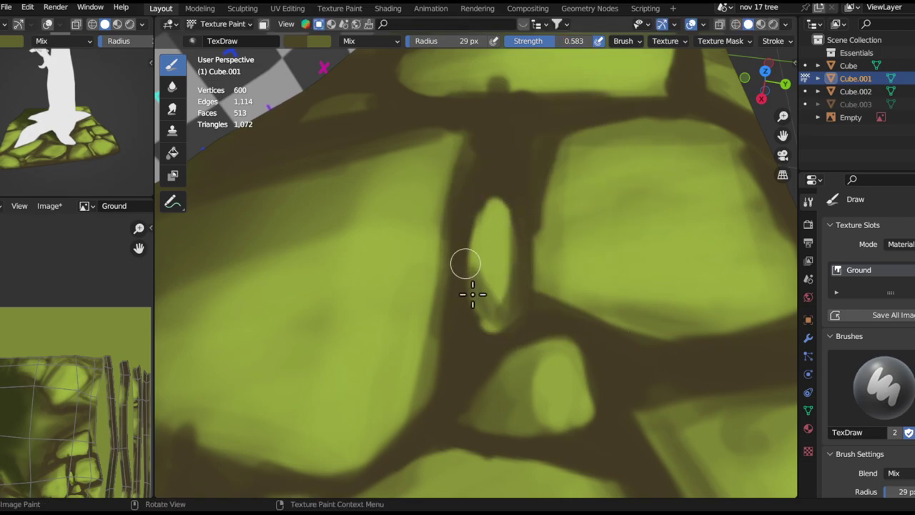
# Review the whole tree model and its stone ground from afar and up close against the reference picture
pyautogui.keyDown('ctrl'); pyautogui.keyDown('alt'); pyautogui.moveTo(489, 177); pyautogui.dragTo(501, 357); pyautogui.keyUp('alt'); pyautogui.keyUp('ctrl')
pyautogui.keyDown('alt'); pyautogui.moveTo(519, 282); pyautogui.dragTo(473, 278); pyautogui.keyUp('alt')
pyautogui.keyDown('ctrl'); pyautogui.keyDown('alt'); pyautogui.moveTo(529, 207); pyautogui.dragTo(505, 256); pyautogui.keyUp('alt'); pyautogui.keyUp('ctrl')
pyautogui.moveTo(505, 255); pyautogui.dragTo(574, 317, button='middle')
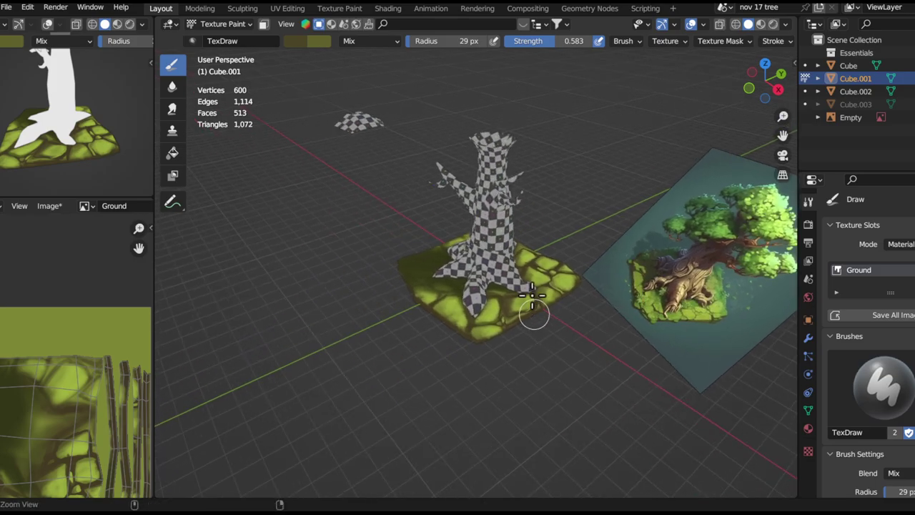
pyautogui.keyDown('alt'); pyautogui.keyDown('shift'); pyautogui.moveTo(671, 265); pyautogui.dragTo(433, 236); pyautogui.keyUp('shift'); pyautogui.keyUp('alt')
pyautogui.keyDown('alt'); pyautogui.moveTo(433, 236); pyautogui.dragTo(475, 240); pyautogui.keyUp('alt')
pyautogui.keyDown('ctrl'); pyautogui.keyDown('alt'); pyautogui.moveTo(521, 275); pyautogui.dragTo(574, 243); pyautogui.keyUp('alt'); pyautogui.keyUp('ctrl')
pyautogui.keyDown('ctrl'); pyautogui.keyDown('alt'); pyautogui.moveTo(593, 283); pyautogui.dragTo(594, 239); pyautogui.keyUp('alt'); pyautogui.keyUp('ctrl')
pyautogui.keyDown('ctrl'); pyautogui.keyDown('alt'); pyautogui.moveTo(588, 312); pyautogui.dragTo(415, 386); pyautogui.keyUp('alt'); pyautogui.keyUp('ctrl')
pyautogui.keyDown('alt'); pyautogui.keyDown('shift'); pyautogui.moveTo(350, 272); pyautogui.dragTo(519, 271); pyautogui.keyUp('shift'); pyautogui.keyUp('alt')
pyautogui.keyDown('ctrl'); pyautogui.keyDown('alt'); pyautogui.moveTo(516, 265); pyautogui.dragTo(503, 201); pyautogui.keyUp('alt'); pyautogui.keyUp('ctrl')
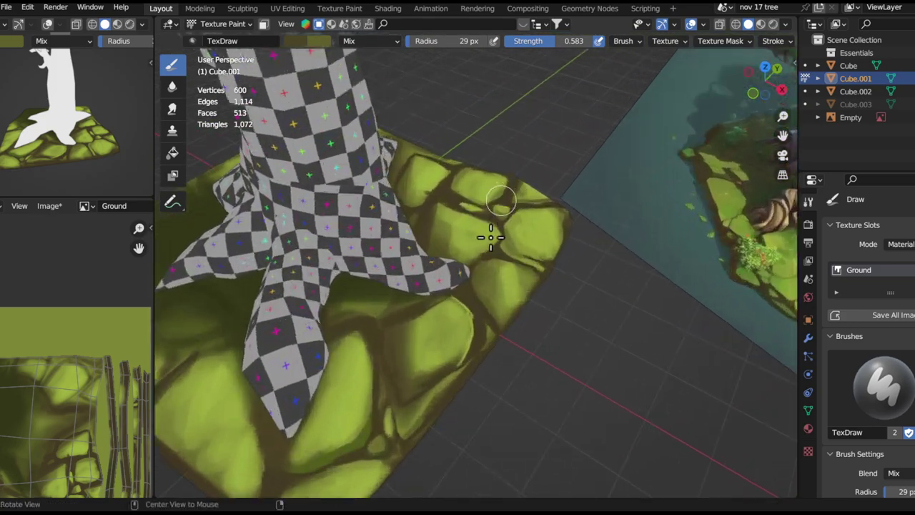
# Extend the large stone's upper corner into the crack junction above the narrow stone with mid-green strokes at 29 px radius
pyautogui.keyDown('alt'); pyautogui.moveTo(521, 333); pyautogui.dragTo(382, 341); pyautogui.keyUp('alt')
pyautogui.scroll(1, 522, 315)
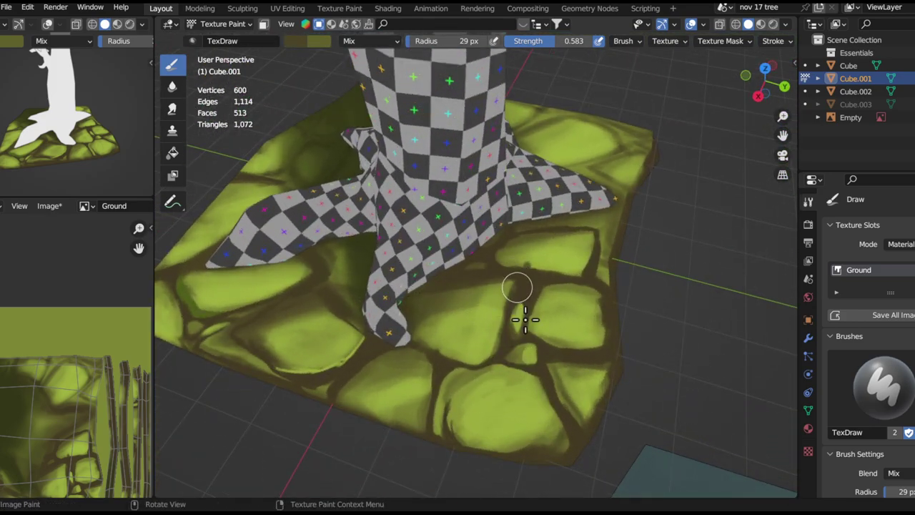
pyautogui.scroll(6, 544, 286)
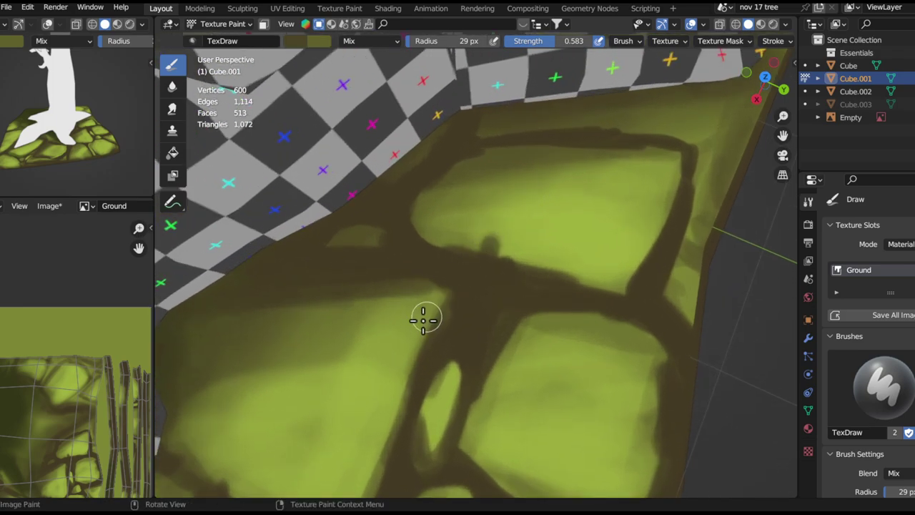
pyautogui.moveTo(433, 321)
pyautogui.keyDown('shift'); pyautogui.mouseDown(button='middle')
pyautogui.moveTo(435, 306)
pyautogui.moveTo(478, 287)
pyautogui.mouseUp(button='middle'); pyautogui.keyUp('shift')
pyautogui.moveTo(436, 326); pyautogui.dragTo(490, 290)
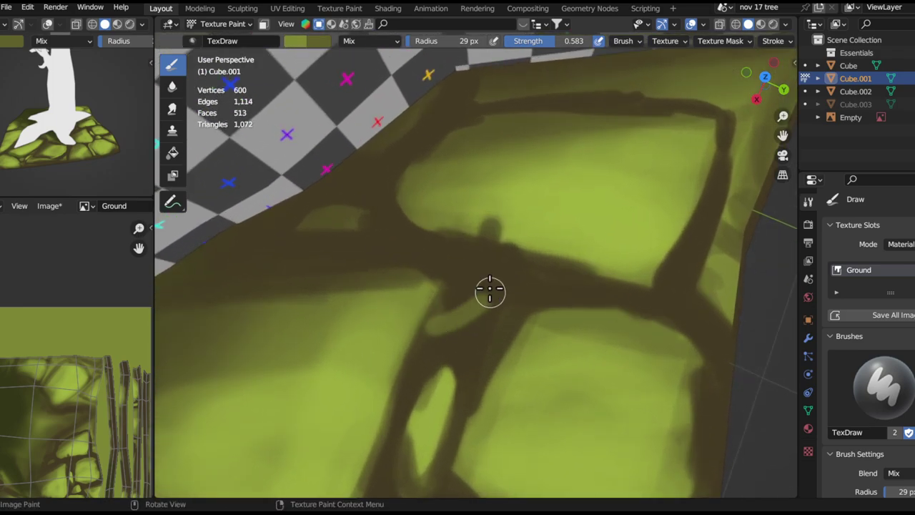
pyautogui.moveTo(386, 266); pyautogui.dragTo(454, 272)
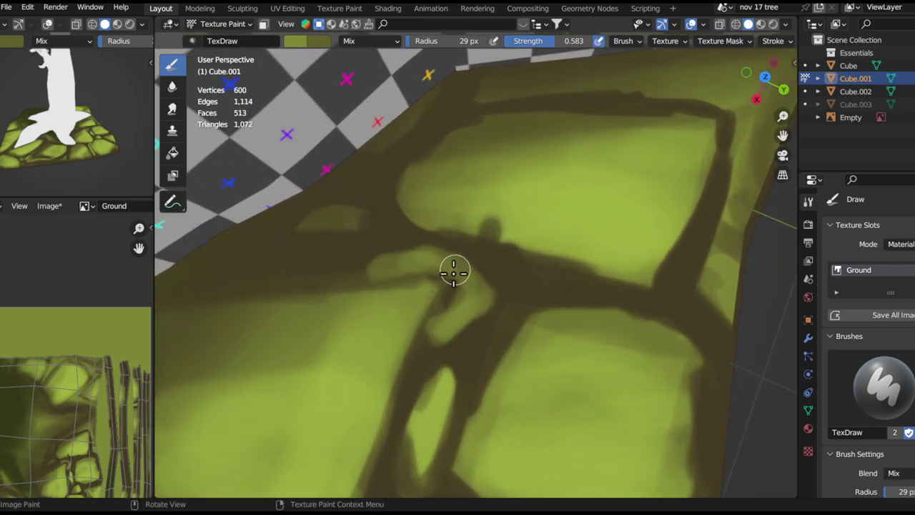
pyautogui.moveTo(436, 329)
pyautogui.mouseDown()
pyautogui.moveTo(493, 302)
pyautogui.moveTo(486, 275)
pyautogui.mouseUp()
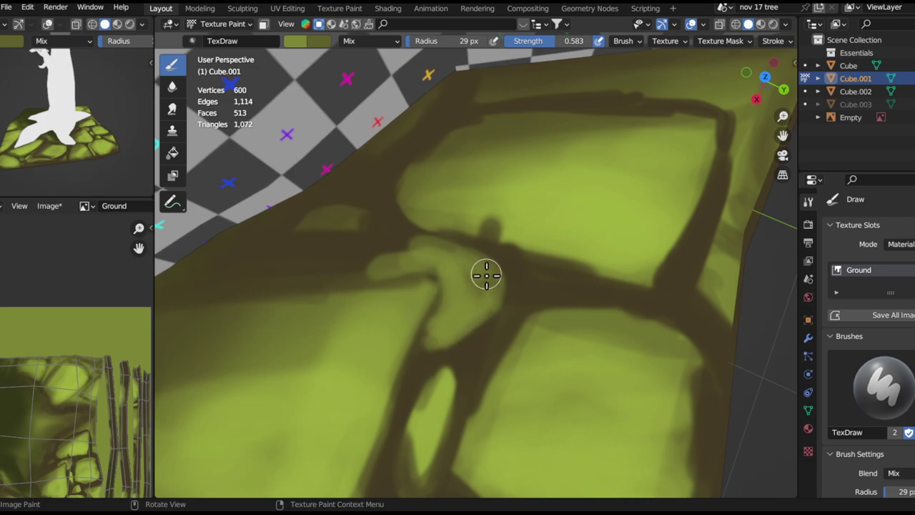
# Widen the squarish stone's upper rim into the crack with mid-green and reduce the brush radius to 11 px
pyautogui.moveTo(383, 275); pyautogui.dragTo(445, 250, button='middle')
pyautogui.moveTo(436, 302)
pyautogui.mouseDown()
pyautogui.moveTo(444, 327)
pyautogui.moveTo(517, 260)
pyautogui.moveTo(508, 239)
pyautogui.moveTo(550, 250)
pyautogui.mouseUp()
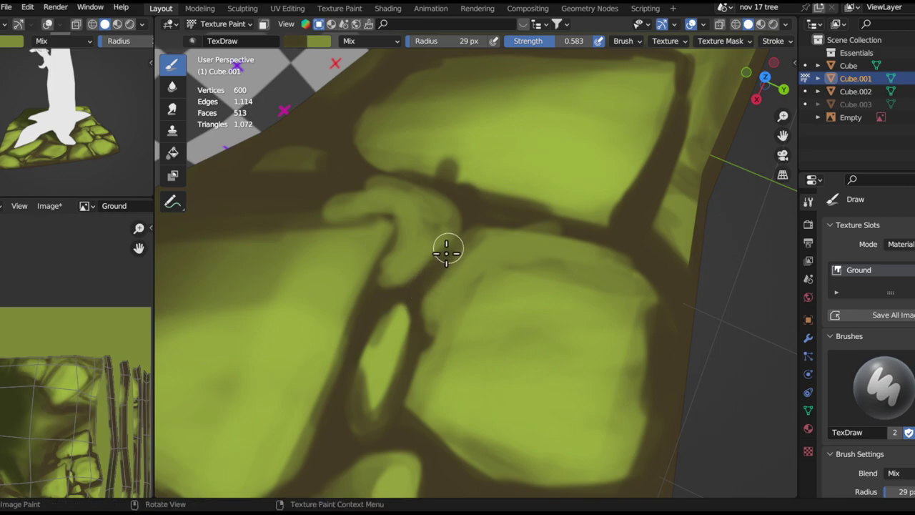
pyautogui.press('f')
pyautogui.click(419, 278)
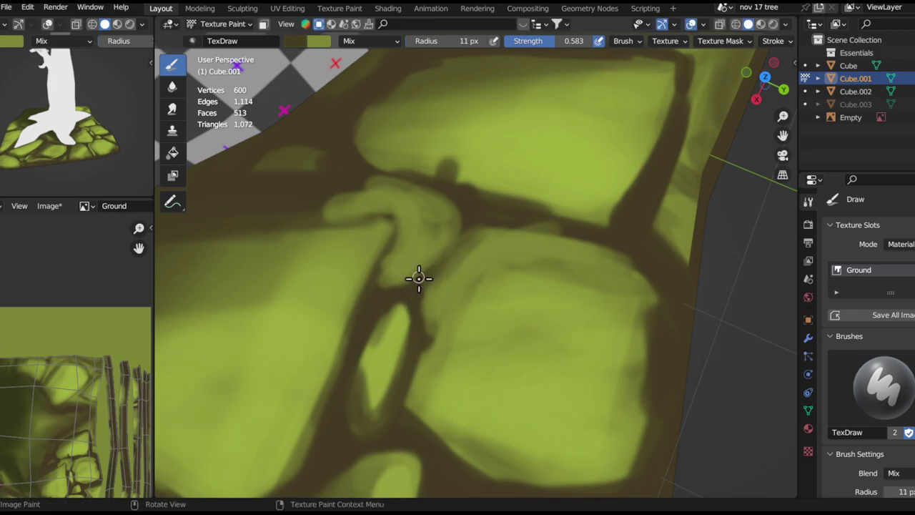
# Blend the extended corner into the large stone's shaded upper edge with a 41 px brush
pyautogui.scroll(2, 533, 285)
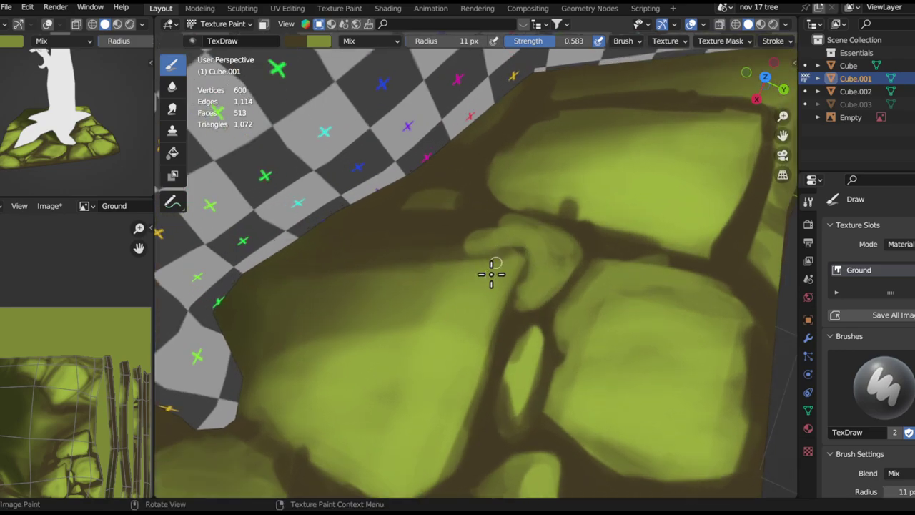
pyautogui.press('f')
pyautogui.click(525, 257)
pyautogui.moveTo(509, 259)
pyautogui.mouseDown()
pyautogui.moveTo(458, 266)
pyautogui.moveTo(517, 233)
pyautogui.moveTo(360, 257)
pyautogui.moveTo(358, 281)
pyautogui.moveTo(300, 268)
pyautogui.moveTo(427, 244)
pyautogui.mouseUp()
pyautogui.press('x')
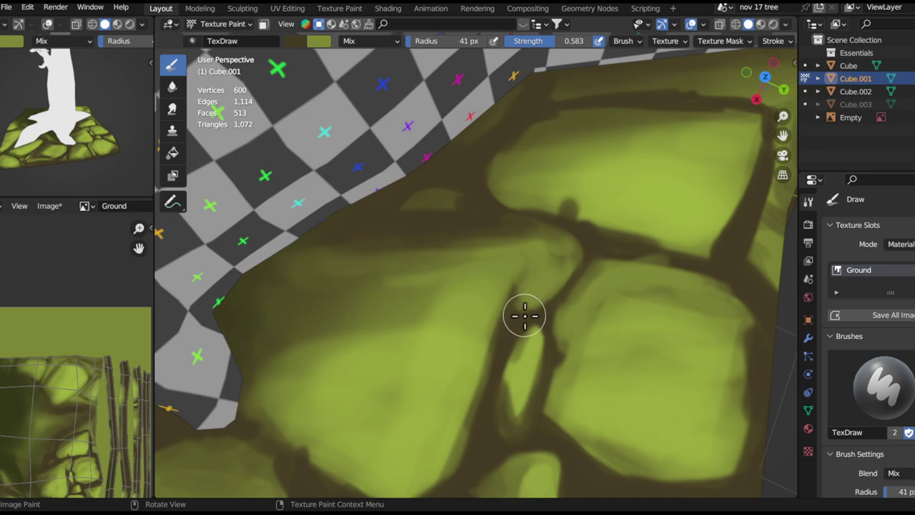
# Paint the dark brown crack up to the tree root between the stones and set the brush radius to 26 px
pyautogui.scroll(4, 525, 315)
pyautogui.scroll(-10, 508, 362)
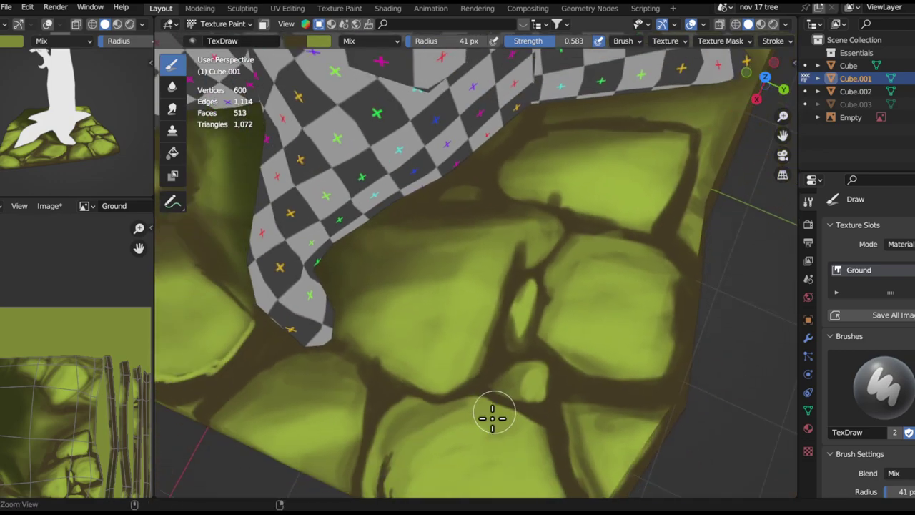
pyautogui.moveTo(471, 363); pyautogui.dragTo(529, 281, button='middle')
pyautogui.keyDown('ctrl'); pyautogui.moveTo(491, 331); pyautogui.dragTo(524, 232, button='middle'); pyautogui.keyUp('ctrl')
pyautogui.scroll(5, 524, 233)
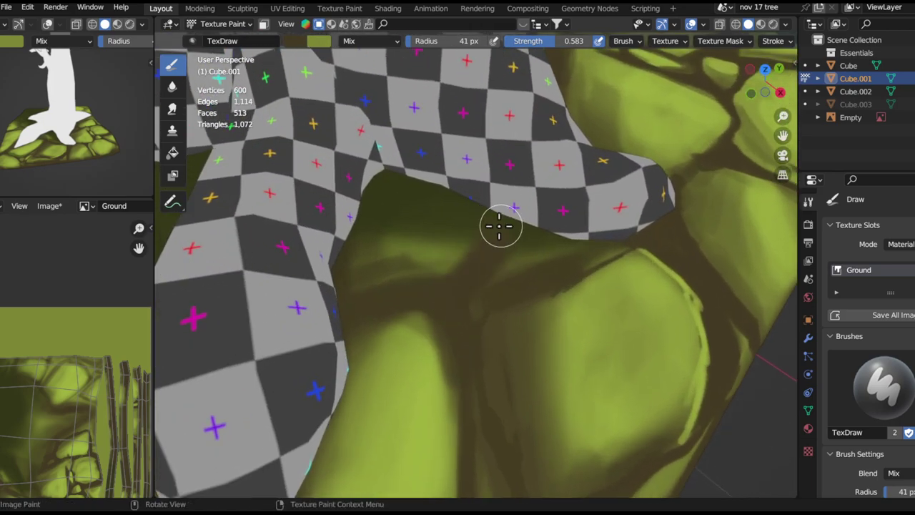
pyautogui.moveTo(489, 260); pyautogui.dragTo(454, 294)
pyautogui.press('f')
pyautogui.click(448, 292)
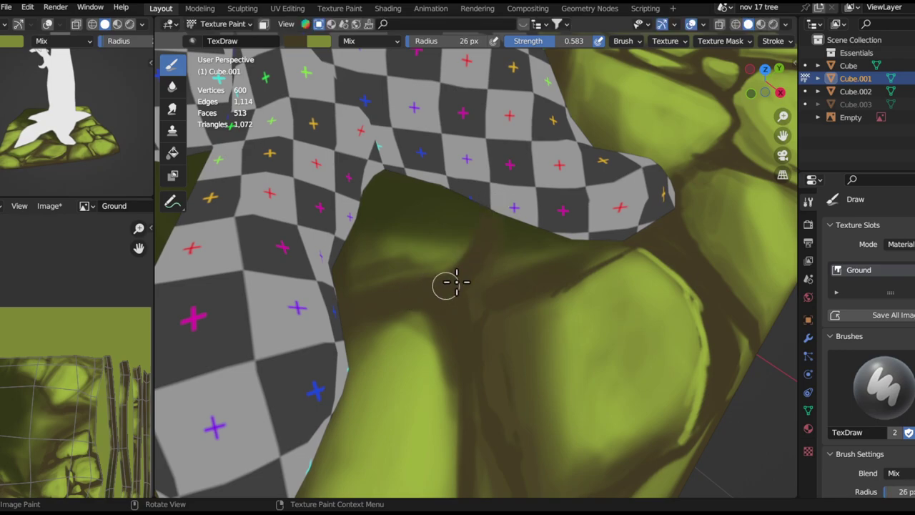
# Reduce the brush radius to 13 px and paint a thin dark crack from the stone corner beside the root tip
pyautogui.scroll(-10, 490, 307)
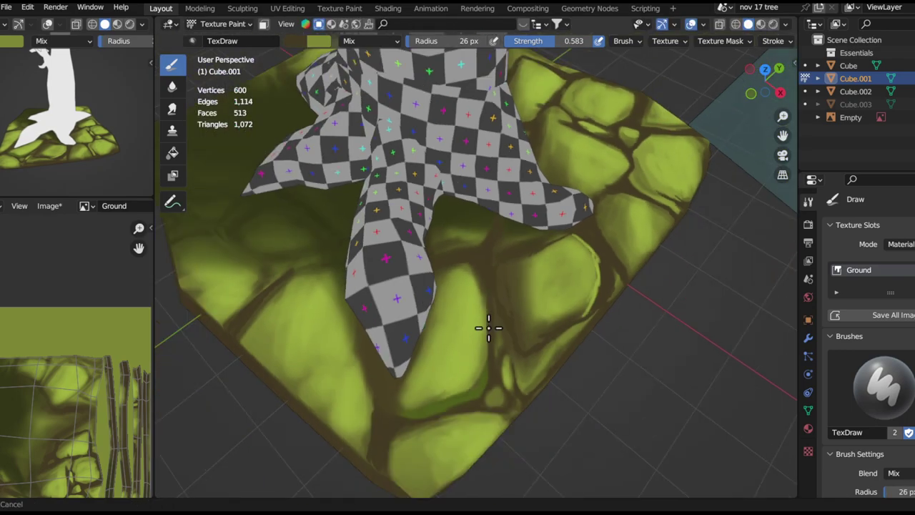
pyautogui.keyDown('ctrl'); pyautogui.moveTo(489, 306); pyautogui.dragTo(486, 203, button='middle'); pyautogui.keyUp('ctrl')
pyautogui.moveTo(487, 204); pyautogui.dragTo(359, 187, button='middle')
pyautogui.keyDown('shift'); pyautogui.moveTo(563, 221); pyautogui.dragTo(359, 246, button='middle'); pyautogui.keyUp('shift')
pyautogui.keyDown('ctrl'); pyautogui.moveTo(436, 371); pyautogui.dragTo(447, 333, button='middle'); pyautogui.keyUp('ctrl')
pyautogui.moveTo(520, 343)
pyautogui.keyDown('shift'); pyautogui.mouseDown(button='middle')
pyautogui.moveTo(322, 316)
pyautogui.moveTo(466, 296)
pyautogui.mouseUp(button='middle'); pyautogui.keyUp('shift')
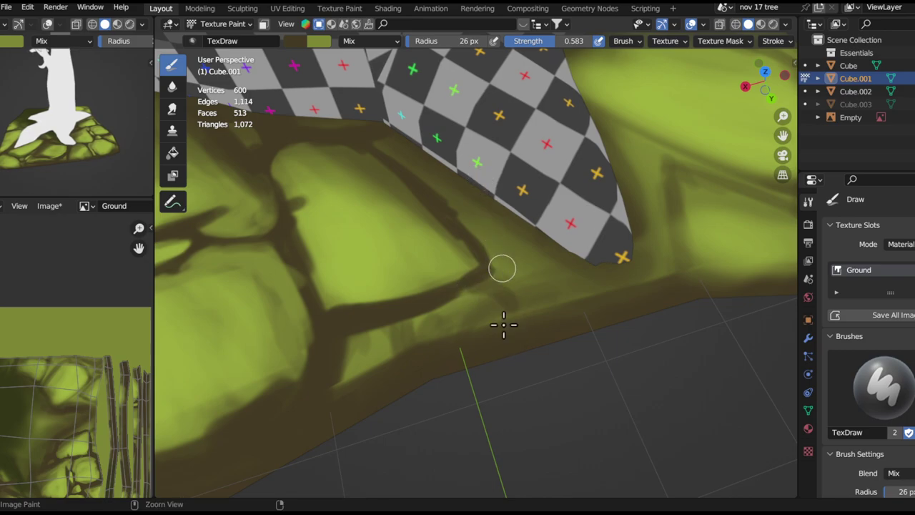
pyautogui.press('[')
pyautogui.press('[')
pyautogui.press('[')
pyautogui.press('[')
pyautogui.press('[')
pyautogui.press('[')
pyautogui.press('[')
pyautogui.moveTo(494, 263); pyautogui.dragTo(508, 309)
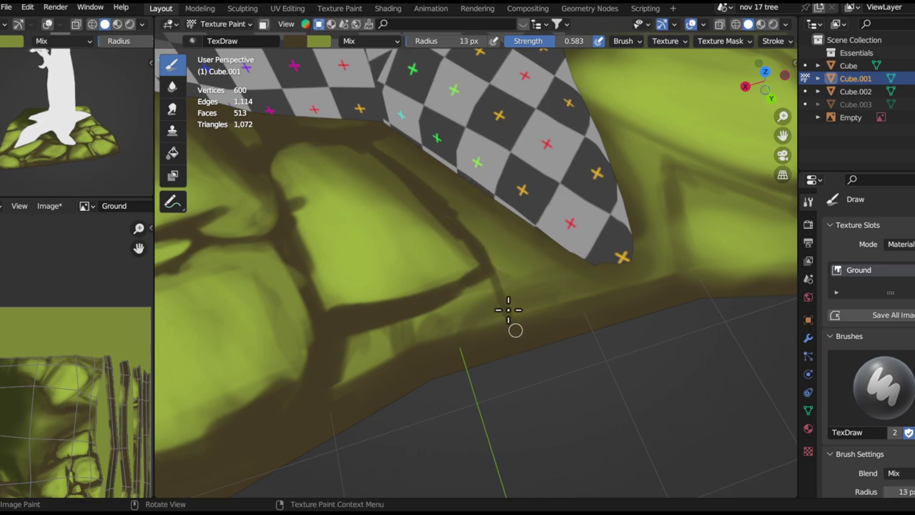
# Set the brush radius to 23 px and extend the dark crack beside the root down to the ground's outer edge
pyautogui.moveTo(504, 291); pyautogui.dragTo(398, 278, button='middle')
pyautogui.press('f')
pyautogui.click(372, 261)
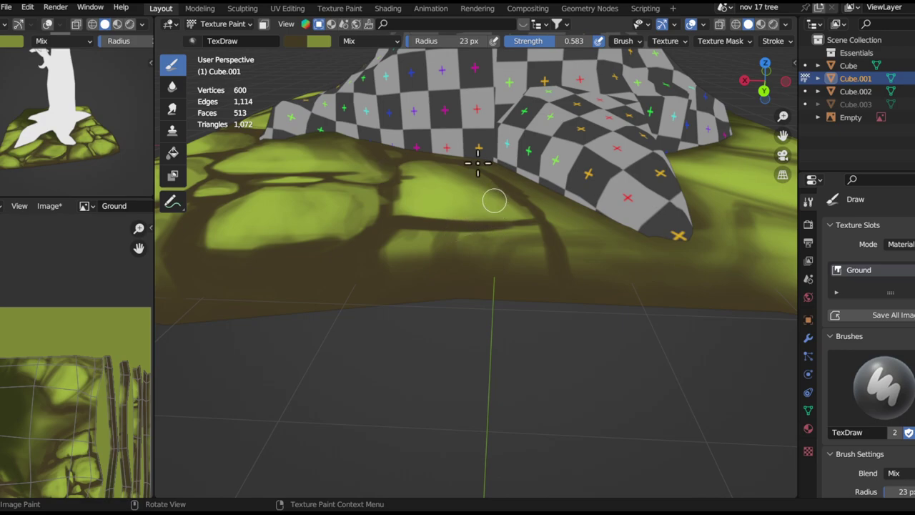
pyautogui.keyDown('alt'); pyautogui.keyDown('shift'); pyautogui.moveTo(514, 226); pyautogui.dragTo(449, 260); pyautogui.keyUp('shift'); pyautogui.keyUp('alt')
pyautogui.keyDown('ctrl'); pyautogui.keyDown('alt'); pyautogui.moveTo(460, 294); pyautogui.dragTo(476, 239); pyautogui.keyUp('alt'); pyautogui.keyUp('ctrl')
pyautogui.keyDown('alt'); pyautogui.moveTo(476, 240); pyautogui.dragTo(494, 267); pyautogui.keyUp('alt')
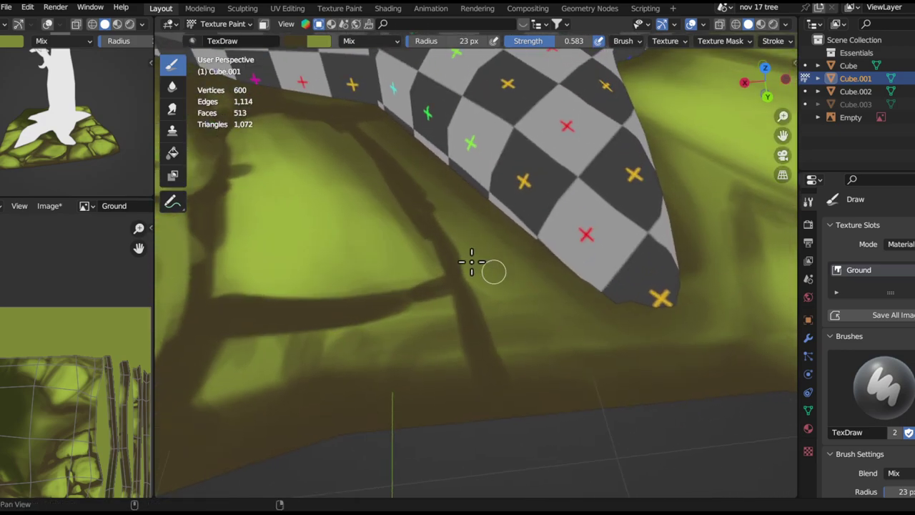
pyautogui.keyDown('alt'); pyautogui.keyDown('shift'); pyautogui.moveTo(436, 254); pyautogui.dragTo(583, 234); pyautogui.keyUp('shift'); pyautogui.keyUp('alt')
pyautogui.scroll(-6, 551, 245)
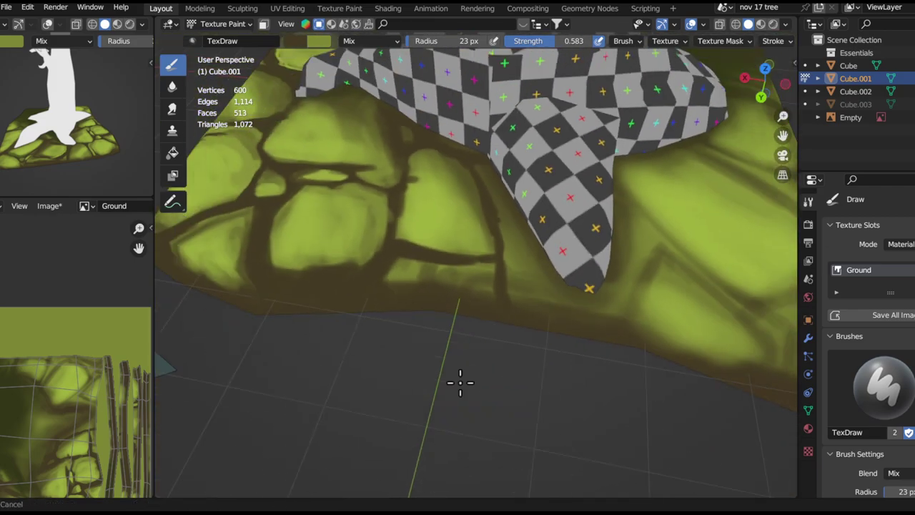
# Leave texture painting for Object Mode and save the file
pyautogui.moveTo(462, 381)
pyautogui.mouseDown(button='middle')
pyautogui.moveTo(569, 229)
pyautogui.moveTo(608, 198)
pyautogui.mouseUp(button='middle')
pyautogui.hotkey('ctrl', 'Tab')
pyautogui.click(406, 208)
pyautogui.moveTo(405, 208); pyautogui.dragTo(610, 226, button='middle')
pyautogui.scroll(-4, 610, 226)
pyautogui.hotkey('ctrl', 's')
# Select the tree and split the viewport to show a Shader Editor below it
pyautogui.moveTo(590, 310)
pyautogui.mouseDown(button='middle')
pyautogui.moveTo(542, 205)
pyautogui.moveTo(680, 306)
pyautogui.moveTo(598, 301)
pyautogui.moveTo(571, 365)
pyautogui.moveTo(515, 372)
pyautogui.moveTo(586, 312)
pyautogui.moveTo(581, 340)
pyautogui.moveTo(522, 332)
pyautogui.moveTo(550, 347)
pyautogui.mouseUp(button='middle')
pyautogui.click(586, 312)
pyautogui.hotkey('ctrl', 'space')
pyautogui.hotkey('ctrl', 'space')
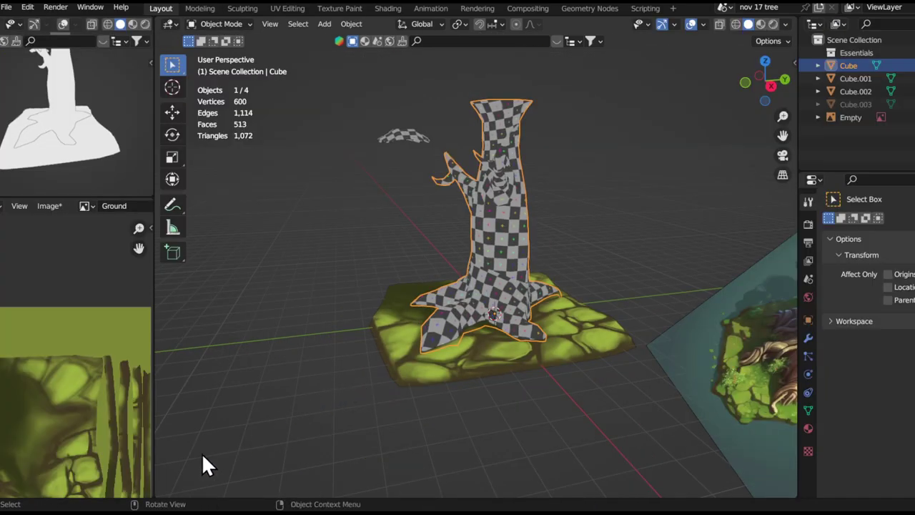
pyautogui.moveTo(156, 493); pyautogui.dragTo(187, 304)
pyautogui.hotkey('shift', 'F3')
# Make the Tree image texture node active in the tree's material
pyautogui.scroll(5, 322, 415)
pyautogui.moveTo(360, 319); pyautogui.dragTo(429, 346, button='middle')
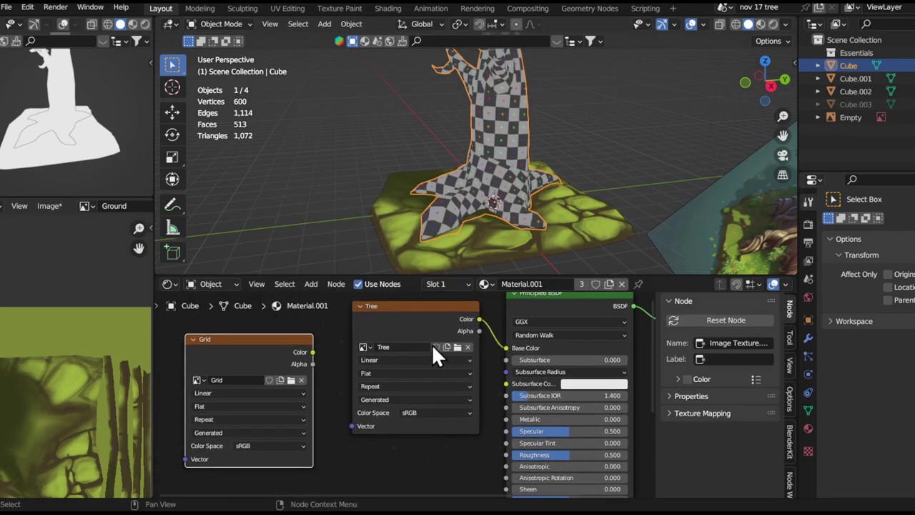
pyautogui.moveTo(505, 390); pyautogui.dragTo(320, 405, button='middle')
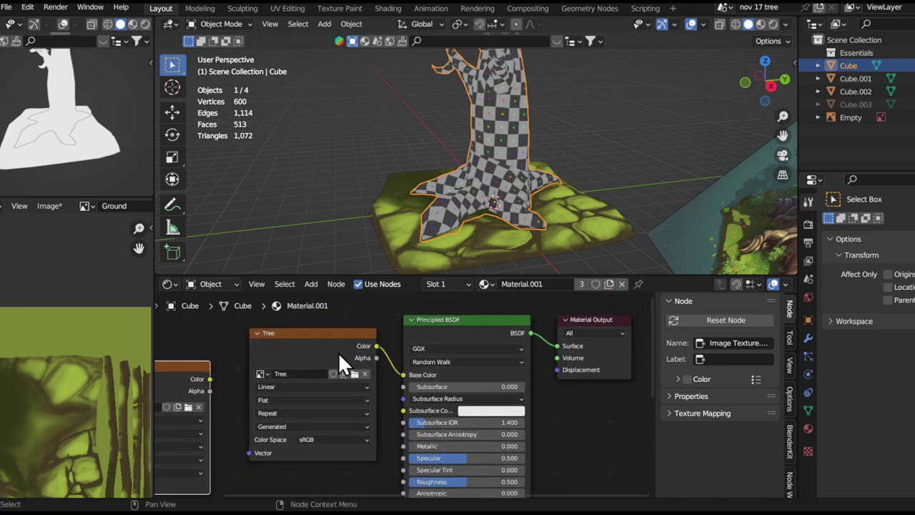
pyautogui.click(361, 356)
# Reselect the tree object and switch it to Texture Paint mode
pyautogui.moveTo(457, 251); pyautogui.dragTo(501, 217, button='middle')
pyautogui.click(553, 199)
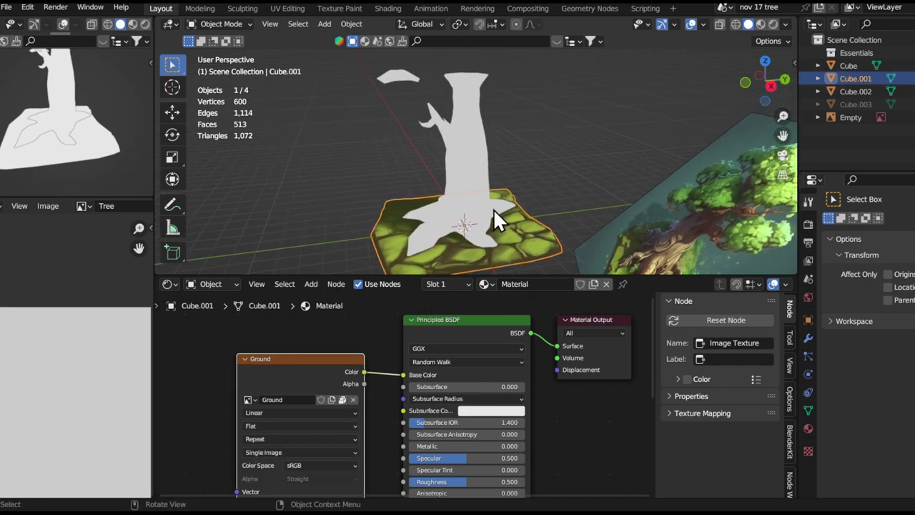
pyautogui.click(486, 206)
pyautogui.hotkey('ctrl', 'Tab')
pyautogui.click(620, 120)
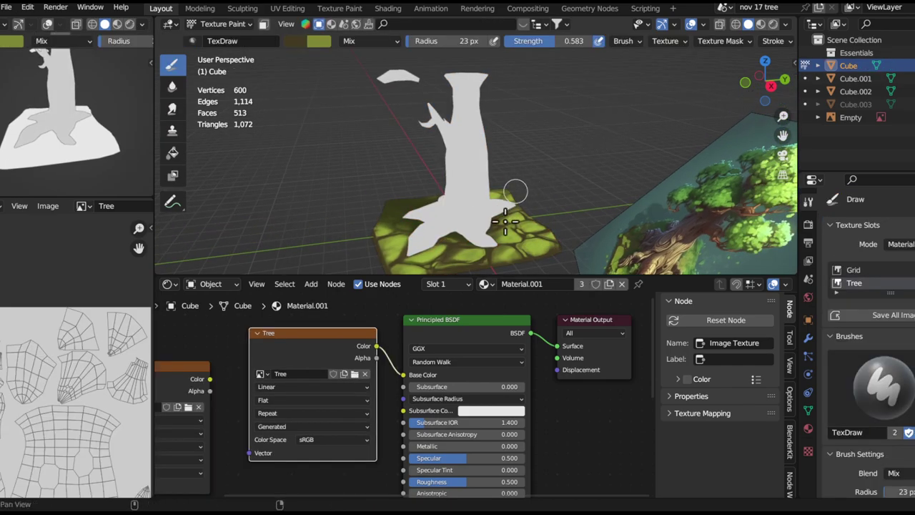
# Sample a dark brown from the reference image's trunk and fill the whole tree texture with it using the Fill tool
pyautogui.moveTo(505, 221); pyautogui.dragTo(346, 141, button='middle')
pyautogui.moveTo(564, 183)
pyautogui.mouseDown(button='middle')
pyautogui.moveTo(410, 164)
pyautogui.moveTo(548, 133)
pyautogui.moveTo(449, 181)
pyautogui.moveTo(362, 174)
pyautogui.moveTo(523, 122)
pyautogui.moveTo(494, 161)
pyautogui.mouseUp(button='middle')
pyautogui.press('s')
pyautogui.press('s')
pyautogui.keyDown('shift'); pyautogui.moveTo(493, 161); pyautogui.dragTo(455, 204, button='middle'); pyautogui.keyUp('shift')
pyautogui.click(178, 152)
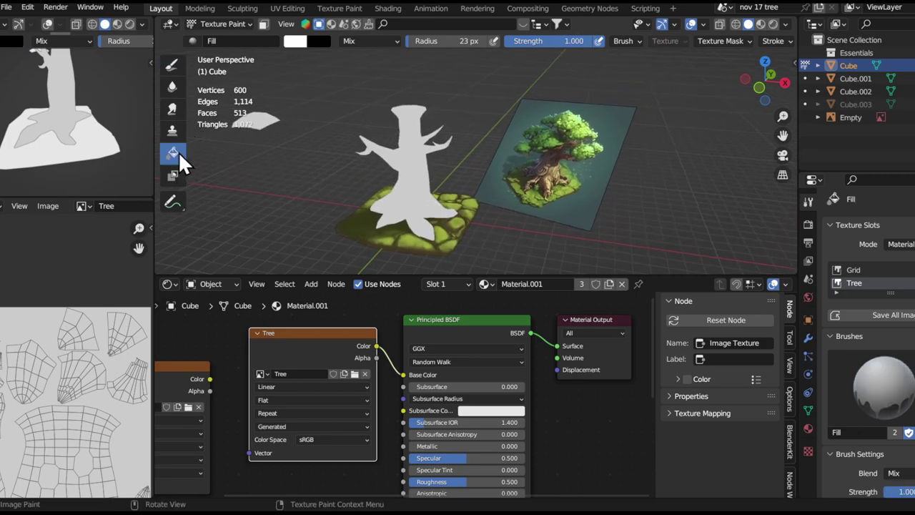
pyautogui.press('s')
pyautogui.click(410, 197)
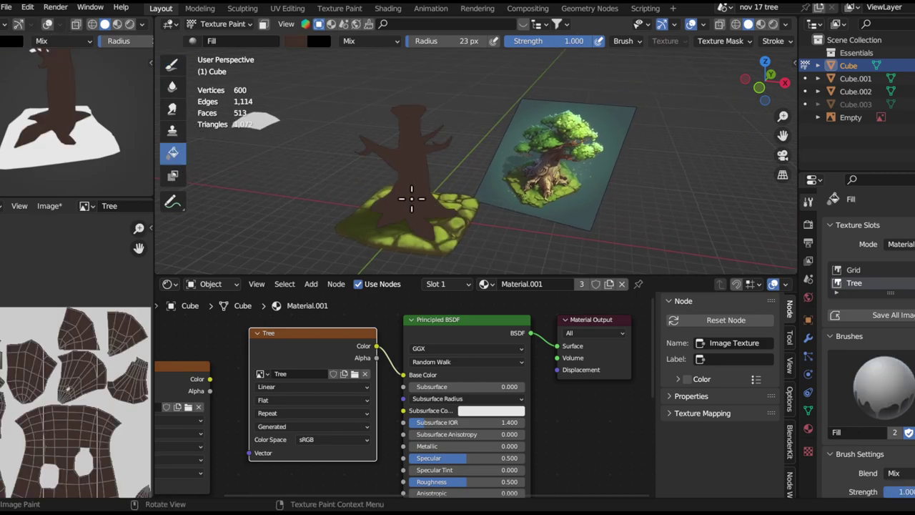
# Sample a brown again, refill the tree with it, and return to the Draw brush
pyautogui.keyDown('ctrl'); pyautogui.moveTo(410, 197); pyautogui.dragTo(428, 170, button='middle'); pyautogui.keyUp('ctrl')
pyautogui.keyDown('shift'); pyautogui.moveTo(427, 170); pyautogui.dragTo(456, 137, button='middle'); pyautogui.keyUp('shift')
pyautogui.press('s')
pyautogui.click(407, 196)
pyautogui.keyDown('ctrl'); pyautogui.moveTo(410, 194); pyautogui.dragTo(228, 142, button='middle'); pyautogui.keyUp('ctrl')
pyautogui.click(172, 65)
pyautogui.moveTo(405, 174)
pyautogui.mouseDown(button='middle')
pyautogui.moveTo(573, 150)
pyautogui.moveTo(558, 157)
pyautogui.moveTo(522, 168)
pyautogui.moveTo(416, 124)
pyautogui.moveTo(600, 87)
pyautogui.mouseUp(button='middle')
# Enable the wireframe overlay with a threshold of 0.000 and lower its opacity until the lines are faint
pyautogui.click(703, 25)
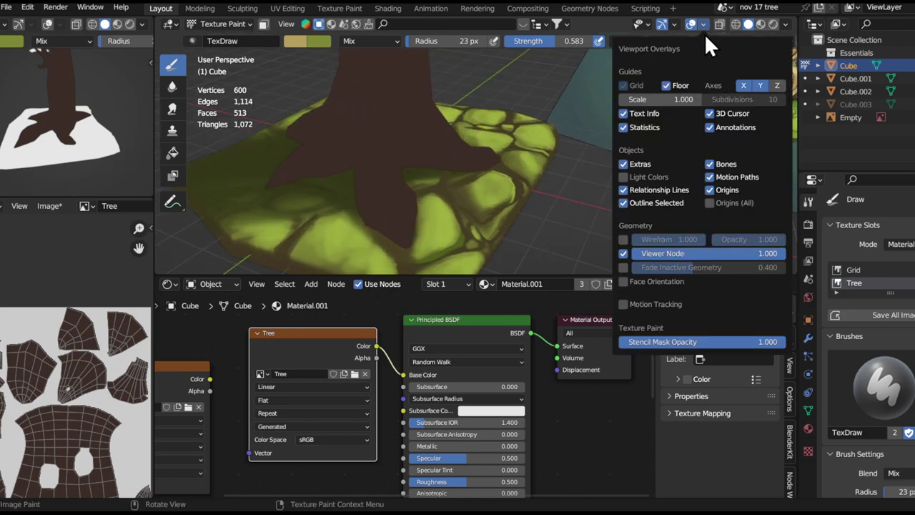
pyautogui.click(624, 239)
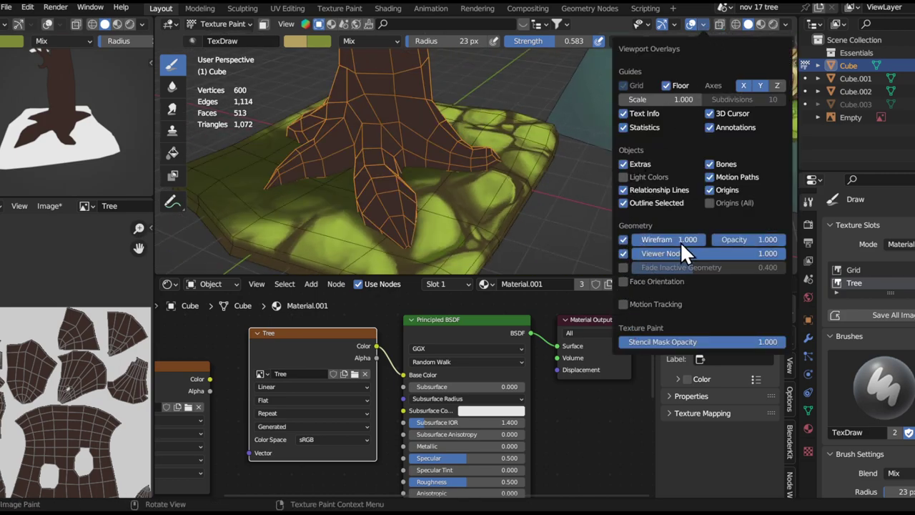
pyautogui.moveTo(689, 241); pyautogui.dragTo(603, 262)
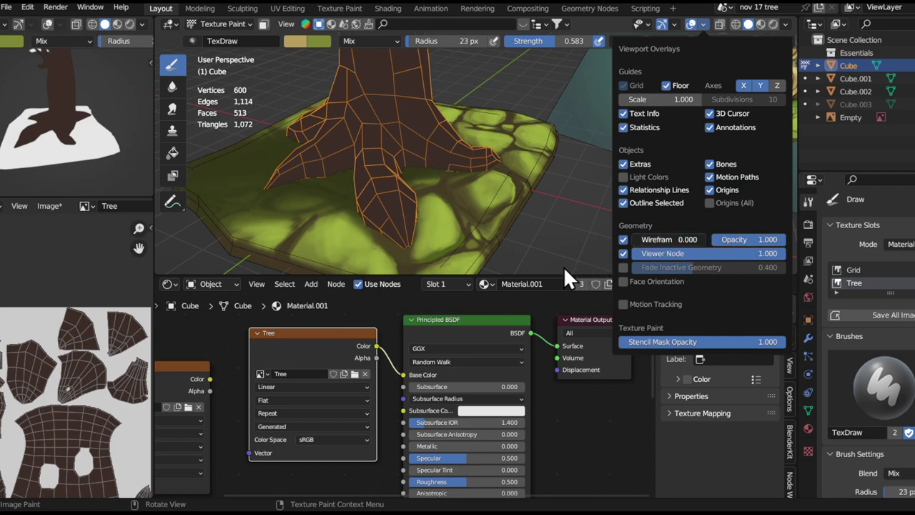
pyautogui.moveTo(773, 241); pyautogui.dragTo(684, 263)
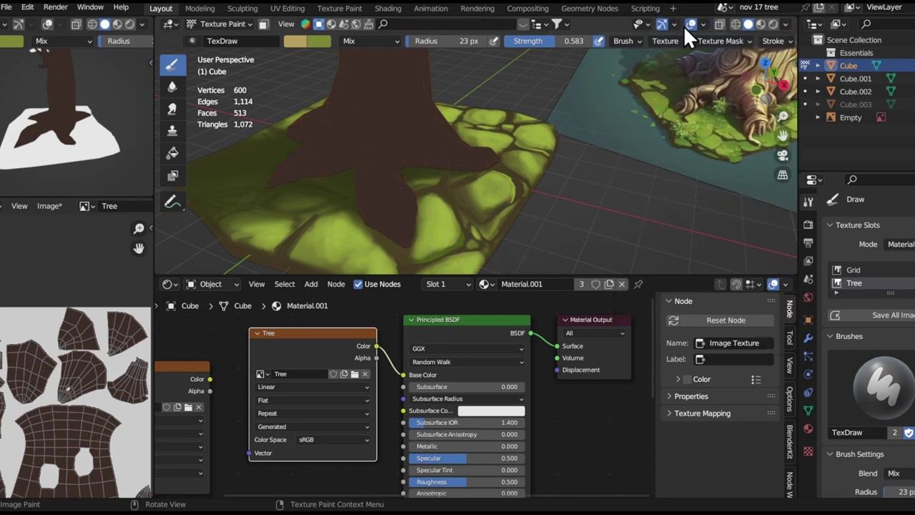
pyautogui.click(704, 26)
pyautogui.moveTo(741, 245); pyautogui.dragTo(745, 244)
# Try a light tan stroke down the front root with a 65 px brush at 0.211 strength, then undo it
pyautogui.keyDown('shift'); pyautogui.moveTo(562, 143); pyautogui.dragTo(477, 257, button='middle'); pyautogui.keyUp('shift')
pyautogui.scroll(-3, 443, 204)
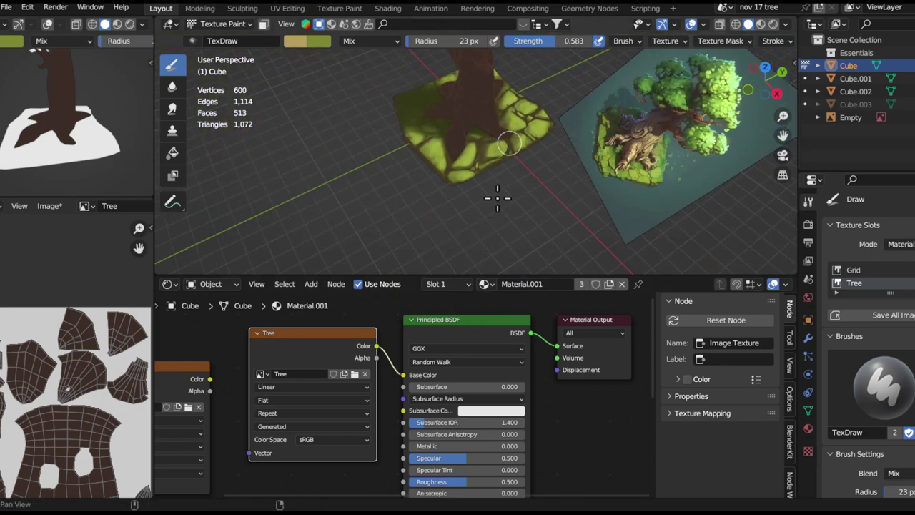
pyautogui.scroll(2, 494, 183)
pyautogui.scroll(4, 451, 212)
pyautogui.scroll(-6, 500, 196)
pyautogui.press('f')
pyautogui.click(599, 145)
pyautogui.scroll(5, 557, 140)
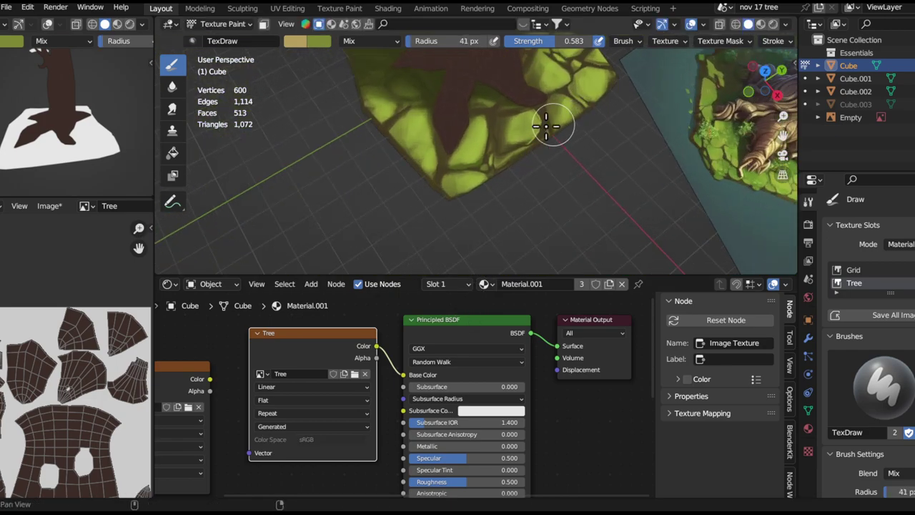
pyautogui.scroll(-2, 543, 126)
pyautogui.keyDown('shift'); pyautogui.moveTo(544, 127); pyautogui.dragTo(517, 184, button='middle'); pyautogui.keyUp('shift')
pyautogui.moveTo(512, 51); pyautogui.dragTo(507, 52)
pyautogui.press('f')
pyautogui.click(474, 205)
pyautogui.scroll(1, 458, 193)
pyautogui.moveTo(465, 129); pyautogui.dragTo(450, 248)
pyautogui.hotkey('ctrl', 'z')
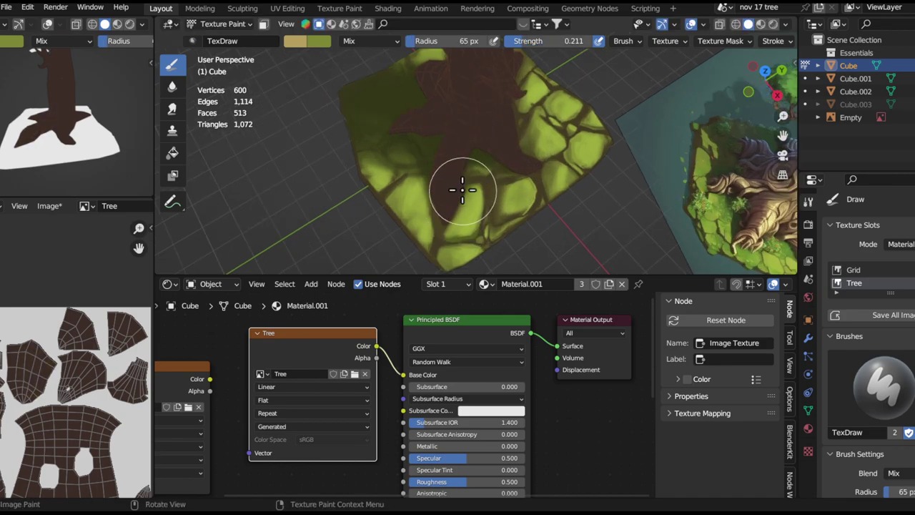
# Try a narrower tan stroke down the front root with a 22 px brush and undo it
pyautogui.press('f')
pyautogui.click(442, 188)
pyautogui.moveTo(459, 133); pyautogui.dragTo(452, 223)
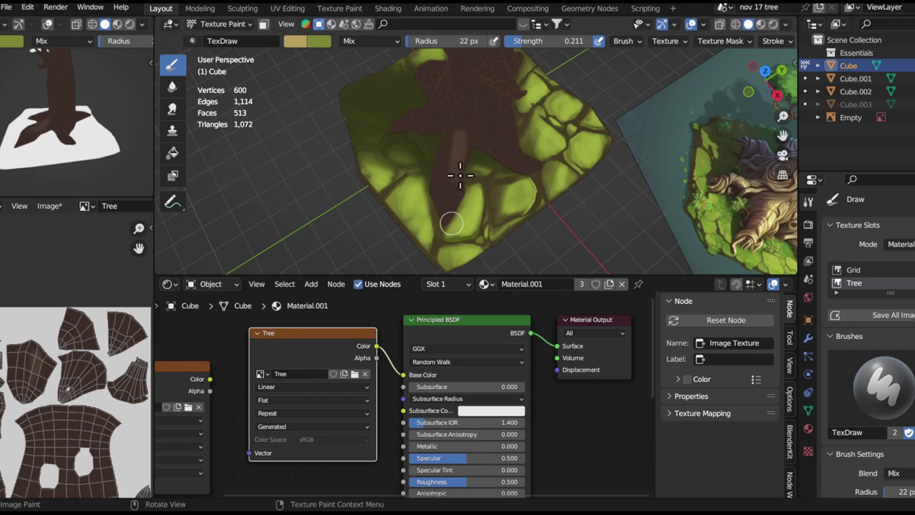
pyautogui.hotkey('ctrl', 'z')
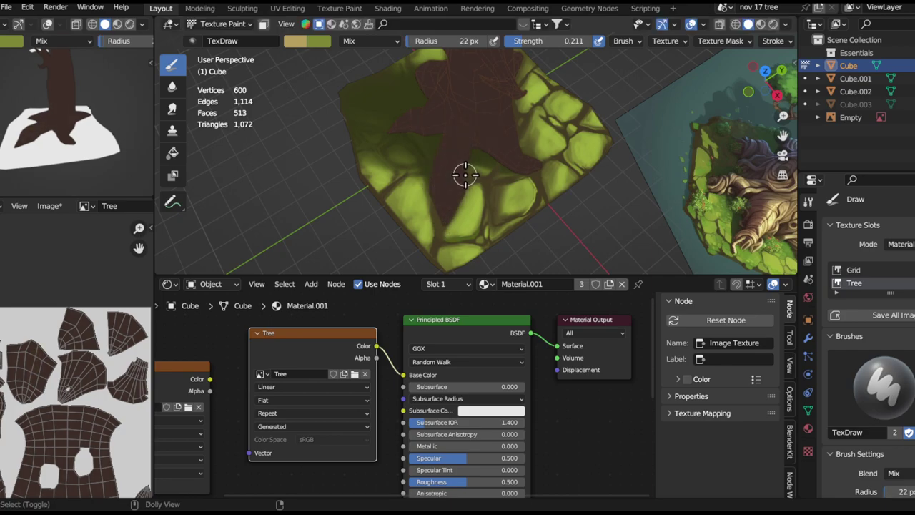
# Set the brush to a 44 px radius and 0.030 strength and softly lighten the front roots with tan
pyautogui.press('f')
pyautogui.click(469, 186)
pyautogui.hotkey('shift', 'f')
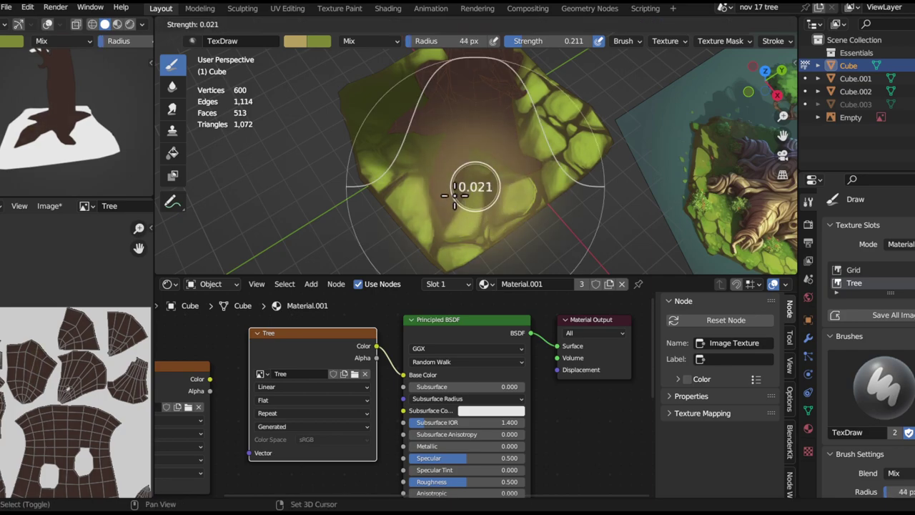
pyautogui.click(458, 177)
pyautogui.keyDown('ctrl'); pyautogui.moveTo(447, 226); pyautogui.dragTo(459, 185, button='middle'); pyautogui.keyUp('ctrl')
pyautogui.keyDown('shift'); pyautogui.moveTo(553, 171); pyautogui.dragTo(474, 193, button='middle'); pyautogui.keyUp('shift')
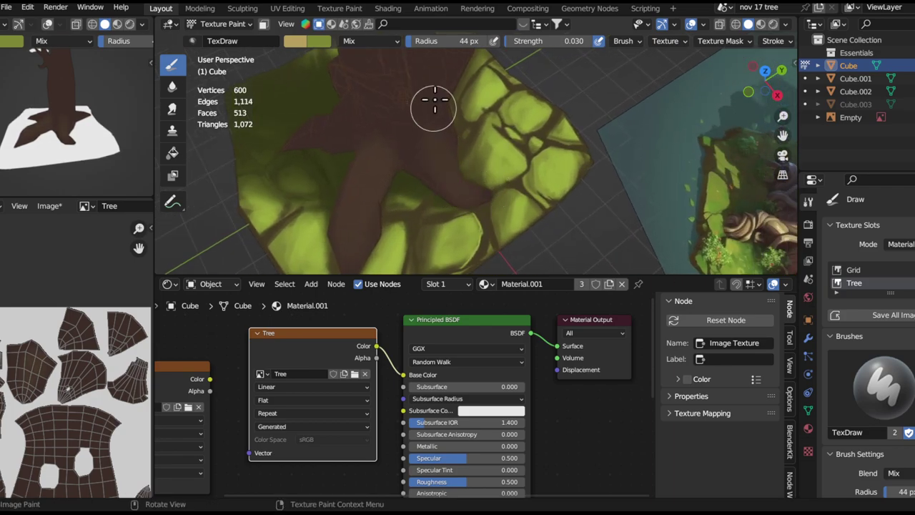
# Build up soft tan highlights over the lower trunk, the roots and the long forked branch
pyautogui.moveTo(417, 96)
pyautogui.mouseDown(button='middle')
pyautogui.moveTo(446, 92)
pyautogui.moveTo(439, 88)
pyautogui.mouseUp(button='middle')
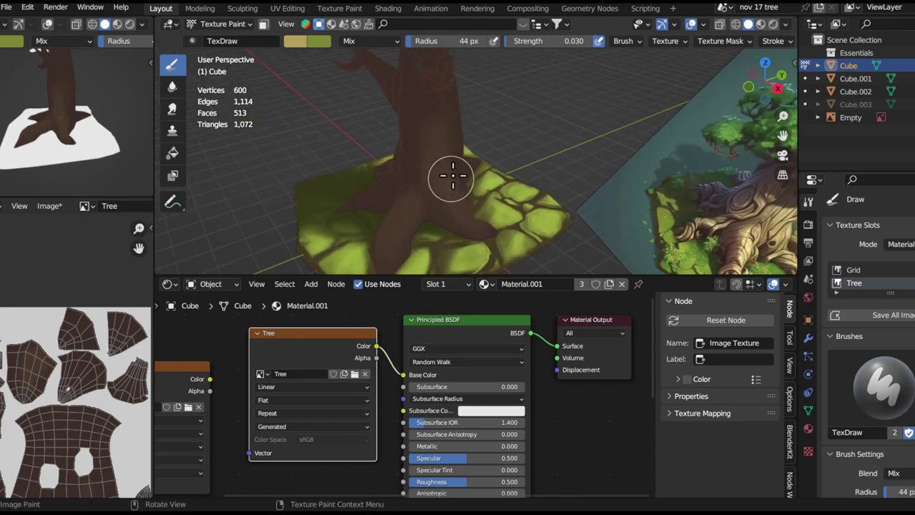
pyautogui.moveTo(437, 149); pyautogui.dragTo(429, 191, button='middle')
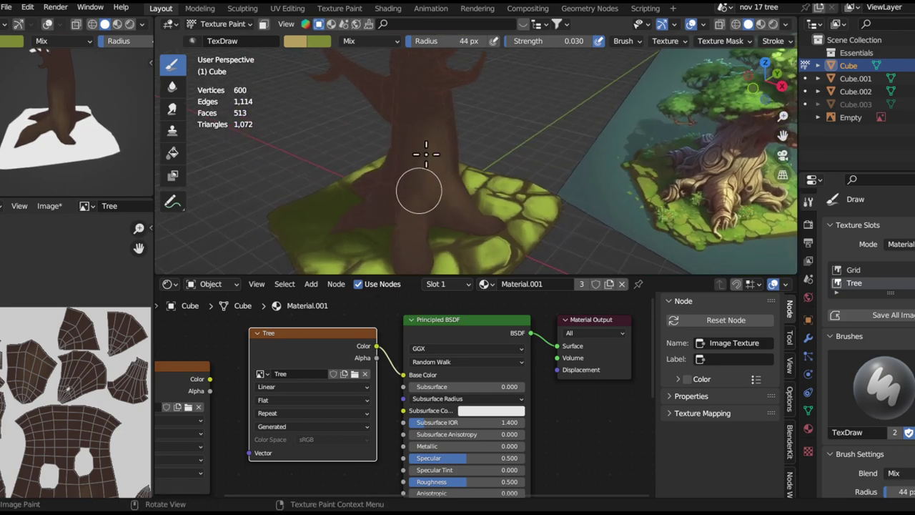
pyautogui.moveTo(426, 153); pyautogui.dragTo(435, 189, button='middle')
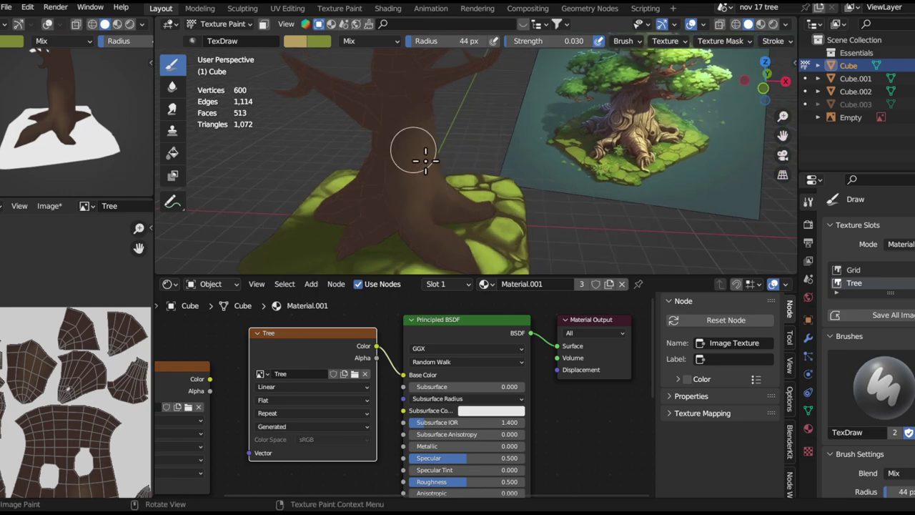
pyautogui.moveTo(422, 116)
pyautogui.mouseDown(button='middle')
pyautogui.moveTo(411, 178)
pyautogui.moveTo(415, 122)
pyautogui.moveTo(392, 203)
pyautogui.moveTo(415, 171)
pyautogui.moveTo(408, 148)
pyautogui.moveTo(422, 179)
pyautogui.moveTo(441, 184)
pyautogui.moveTo(415, 159)
pyautogui.moveTo(369, 151)
pyautogui.moveTo(423, 122)
pyautogui.moveTo(442, 141)
pyautogui.moveTo(462, 126)
pyautogui.moveTo(445, 141)
pyautogui.moveTo(516, 119)
pyautogui.mouseUp(button='middle')
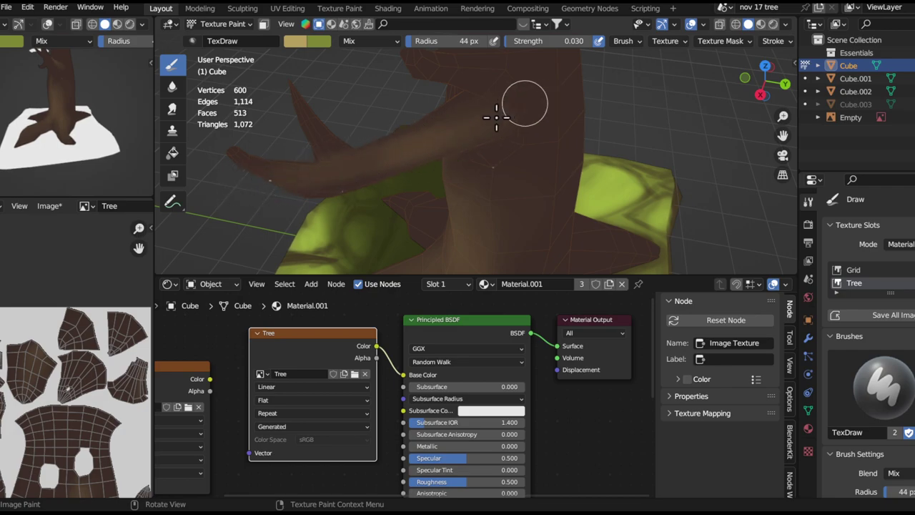
# Set the brush radius to 32 px and brush a soft tan highlight down the trunk
pyautogui.moveTo(553, 78)
pyautogui.mouseDown(button='middle')
pyautogui.moveTo(470, 149)
pyautogui.moveTo(439, 117)
pyautogui.moveTo(441, 165)
pyautogui.moveTo(459, 184)
pyautogui.moveTo(434, 238)
pyautogui.moveTo(441, 165)
pyautogui.moveTo(445, 194)
pyautogui.mouseUp(button='middle')
pyautogui.press('f')
pyautogui.click(476, 184)
pyautogui.scroll(-4, 442, 165)
pyautogui.press('f')
pyautogui.click(427, 190)
pyautogui.moveTo(442, 125)
pyautogui.mouseDown()
pyautogui.moveTo(439, 225)
pyautogui.moveTo(454, 183)
pyautogui.mouseUp()
pyautogui.moveTo(453, 184)
pyautogui.mouseDown(button='middle')
pyautogui.moveTo(442, 110)
pyautogui.moveTo(466, 178)
pyautogui.moveTo(401, 229)
pyautogui.mouseUp(button='middle')
# Isolate the tree in local view and paint soft tan highlights along the tops of the roots
pyautogui.press('KP_Divide')
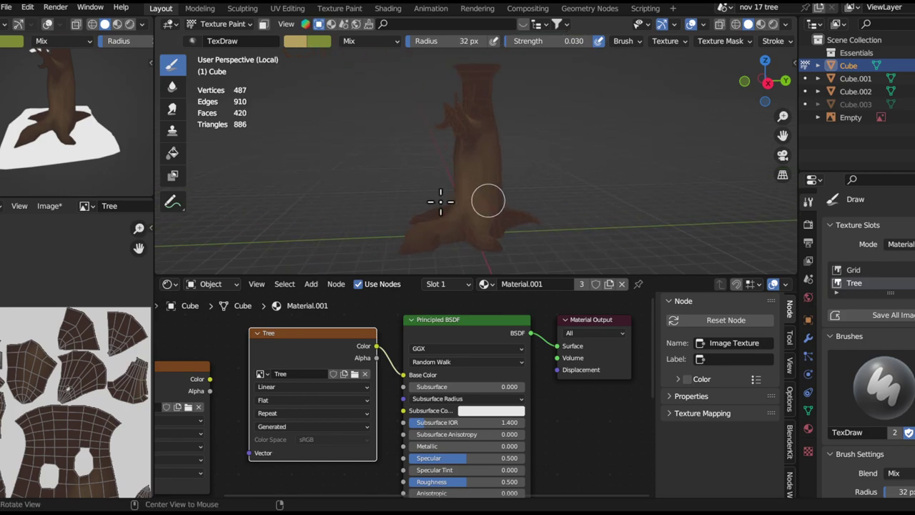
pyautogui.scroll(4, 500, 172)
pyautogui.moveTo(490, 176); pyautogui.dragTo(487, 151, button='middle')
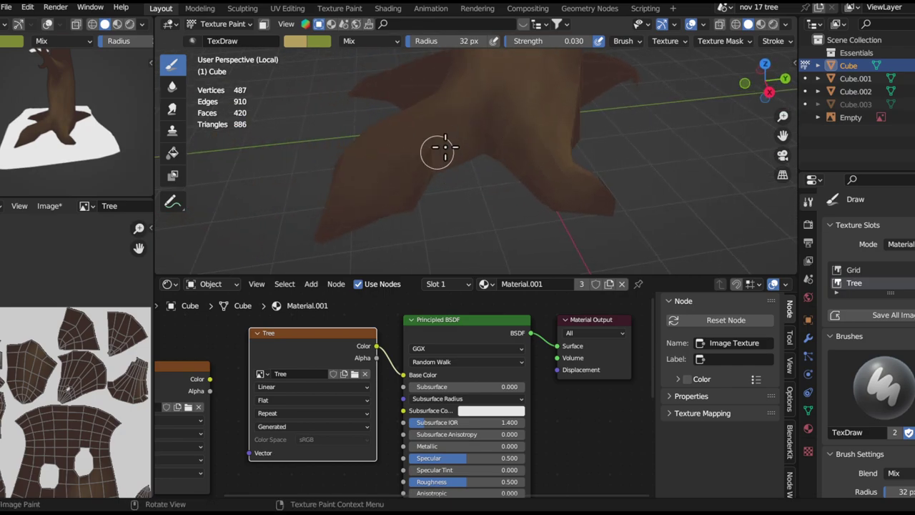
pyautogui.moveTo(418, 161)
pyautogui.mouseDown(button='middle')
pyautogui.moveTo(480, 126)
pyautogui.moveTo(496, 158)
pyautogui.moveTo(399, 184)
pyautogui.moveTo(445, 157)
pyautogui.moveTo(430, 174)
pyautogui.moveTo(398, 176)
pyautogui.mouseUp(button='middle')
pyautogui.scroll(2, 398, 175)
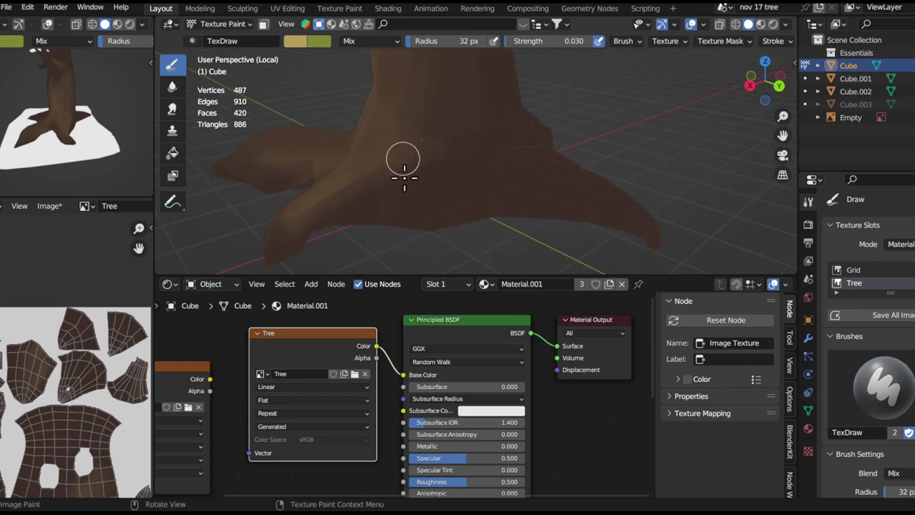
# Resize the brush and sweep a soft highlight from the root base up the trunk
pyautogui.press('f')
pyautogui.click(476, 174)
pyautogui.moveTo(476, 173)
pyautogui.mouseDown()
pyautogui.moveTo(511, 150)
pyautogui.moveTo(470, 86)
pyautogui.mouseUp()
pyautogui.moveTo(427, 156)
pyautogui.keyDown('shift'); pyautogui.mouseDown(button='middle')
pyautogui.moveTo(419, 224)
pyautogui.moveTo(425, 164)
pyautogui.mouseUp(button='middle'); pyautogui.keyUp('shift')
pyautogui.scroll(-3, 441, 147)
# Continue softly lightening the trunk and roots from other sides, resizing the brush to fit each area
pyautogui.press('f')
pyautogui.click(413, 196)
pyautogui.moveTo(453, 143)
pyautogui.mouseDown(button='middle')
pyautogui.moveTo(422, 147)
pyautogui.moveTo(400, 136)
pyautogui.moveTo(413, 256)
pyautogui.moveTo(367, 229)
pyautogui.mouseUp(button='middle')
pyautogui.scroll(2, 398, 131)
pyautogui.press('f')
pyautogui.click(360, 157)
pyautogui.moveTo(360, 157)
pyautogui.mouseDown(button='middle')
pyautogui.moveTo(390, 153)
pyautogui.moveTo(421, 180)
pyautogui.moveTo(408, 247)
pyautogui.moveTo(422, 245)
pyautogui.moveTo(390, 158)
pyautogui.mouseUp(button='middle')
pyautogui.press('f')
pyautogui.click(426, 188)
pyautogui.press('f')
pyautogui.click(416, 245)
# Paint soft tan highlights on the forked branch from above and set the brush radius to 30 px
pyautogui.moveTo(402, 62)
pyautogui.mouseDown(button='middle')
pyautogui.moveTo(374, 198)
pyautogui.moveTo(372, 112)
pyautogui.moveTo(373, 153)
pyautogui.mouseUp(button='middle')
pyautogui.keyDown('ctrl'); pyautogui.moveTo(363, 239); pyautogui.dragTo(422, 129, button='middle'); pyautogui.keyUp('ctrl')
pyautogui.keyDown('shift'); pyautogui.moveTo(382, 102); pyautogui.dragTo(379, 237, button='middle'); pyautogui.keyUp('shift')
pyautogui.moveTo(379, 237)
pyautogui.keyDown('ctrl'); pyautogui.mouseDown(button='middle')
pyautogui.moveTo(387, 203)
pyautogui.moveTo(362, 169)
pyautogui.moveTo(374, 194)
pyautogui.moveTo(300, 178)
pyautogui.moveTo(504, 174)
pyautogui.moveTo(534, 212)
pyautogui.moveTo(502, 188)
pyautogui.moveTo(466, 196)
pyautogui.mouseUp(button='middle'); pyautogui.keyUp('ctrl')
pyautogui.keyDown('alt'); pyautogui.moveTo(466, 241); pyautogui.dragTo(469, 228); pyautogui.keyUp('alt')
pyautogui.press('f')
pyautogui.click(487, 226)
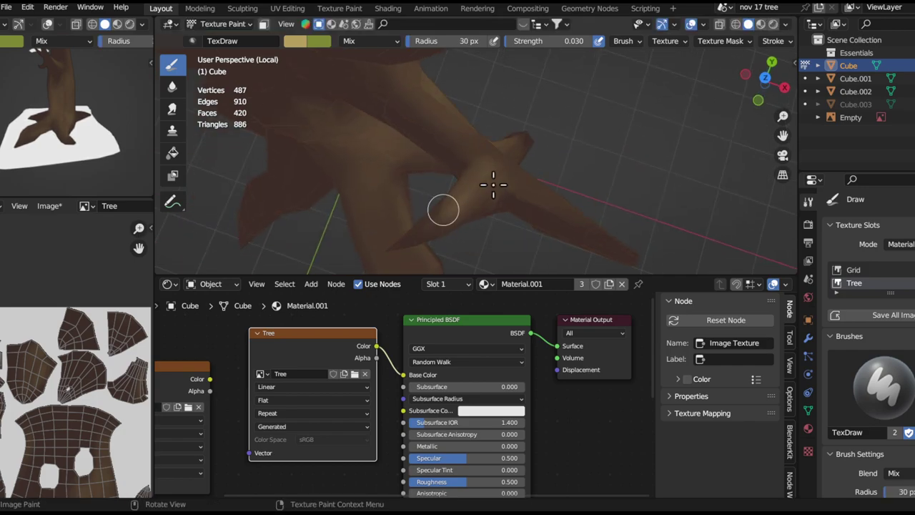
# Enlarge the brush radius to 61 px and softly lighten the upper trunk and the bases of the branches
pyautogui.moveTo(422, 226)
pyautogui.keyDown('ctrl'); pyautogui.mouseDown(button='middle')
pyautogui.moveTo(443, 260)
pyautogui.moveTo(480, 241)
pyautogui.moveTo(436, 96)
pyautogui.moveTo(501, 218)
pyautogui.moveTo(476, 180)
pyautogui.moveTo(424, 215)
pyautogui.moveTo(445, 190)
pyautogui.moveTo(411, 180)
pyautogui.moveTo(384, 241)
pyautogui.moveTo(351, 221)
pyautogui.moveTo(433, 179)
pyautogui.moveTo(426, 127)
pyautogui.mouseUp(button='middle'); pyautogui.keyUp('ctrl')
pyautogui.press('f')
pyautogui.click(453, 195)
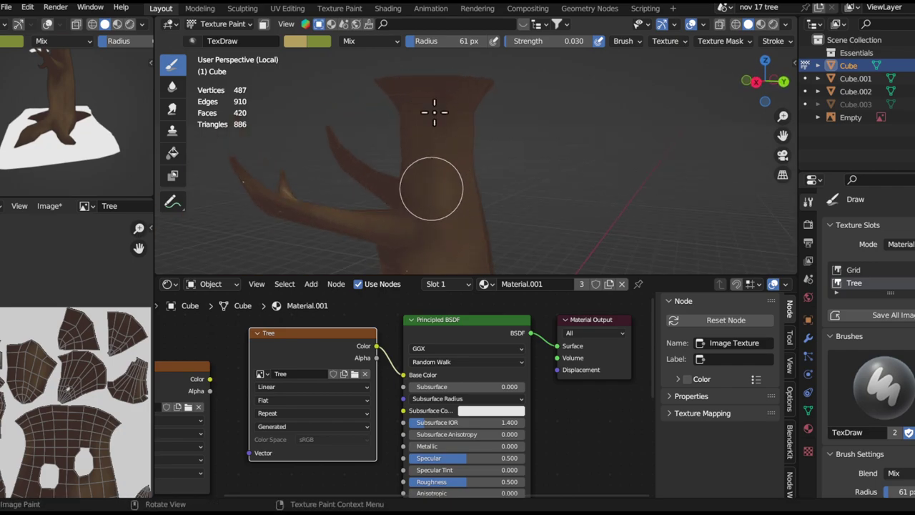
pyautogui.keyDown('alt'); pyautogui.moveTo(474, 188); pyautogui.dragTo(387, 181); pyautogui.keyUp('alt')
pyautogui.moveTo(386, 181); pyautogui.dragTo(348, 109, button='middle')
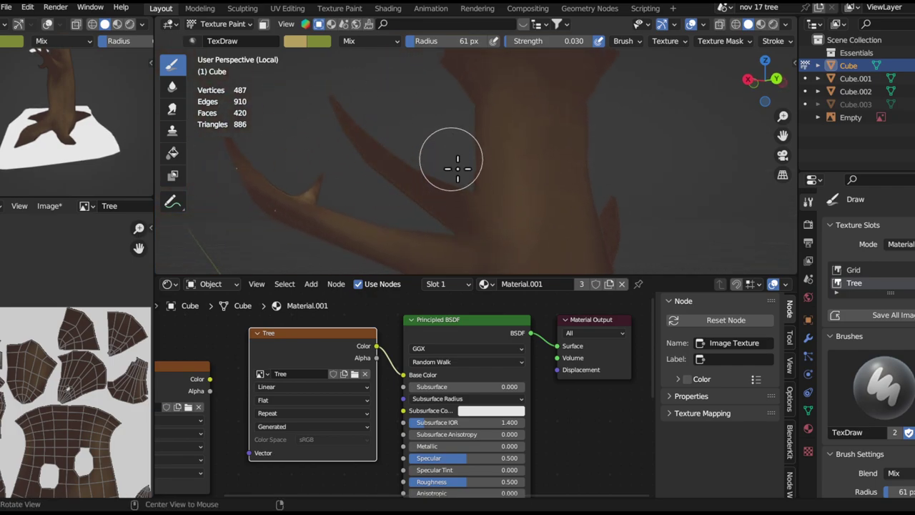
pyautogui.moveTo(458, 168); pyautogui.dragTo(492, 178, button='middle')
pyautogui.moveTo(424, 172)
pyautogui.mouseDown(button='middle')
pyautogui.moveTo(537, 200)
pyautogui.moveTo(460, 194)
pyautogui.moveTo(508, 176)
pyautogui.moveTo(427, 169)
pyautogui.mouseUp(button='middle')
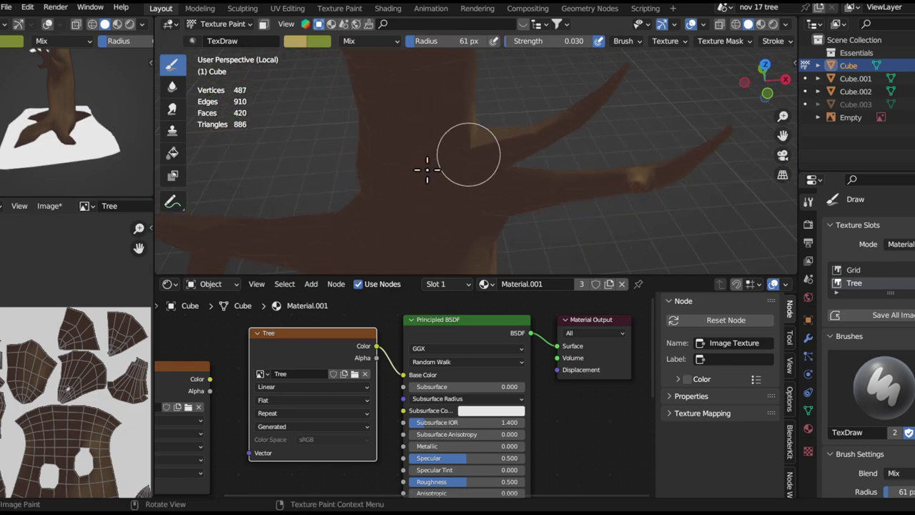
pyautogui.keyDown('ctrl'); pyautogui.moveTo(540, 135); pyautogui.dragTo(489, 121, button='middle'); pyautogui.keyUp('ctrl')
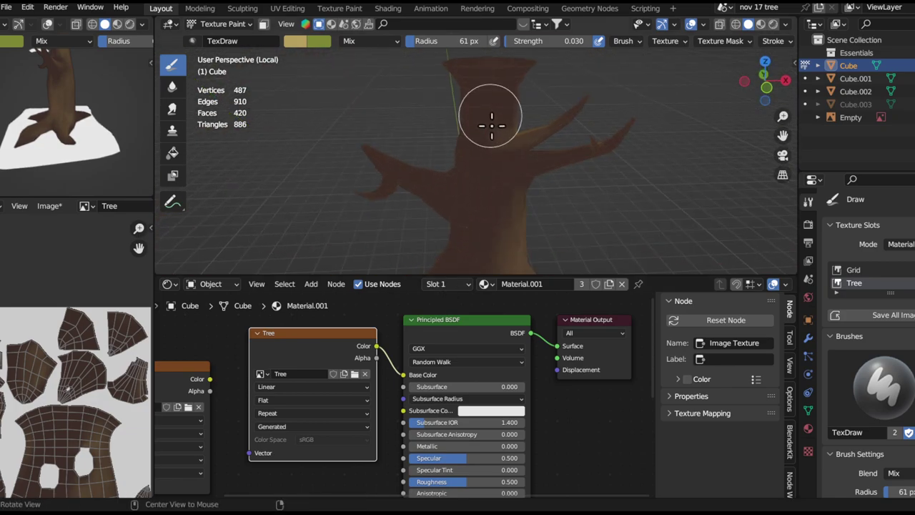
# Blend soft tan highlights over the lower trunk and root flare from the remaining sides of the tree
pyautogui.moveTo(489, 172); pyautogui.dragTo(466, 154, button='middle')
pyautogui.keyDown('ctrl'); pyautogui.moveTo(532, 138); pyautogui.dragTo(459, 52, button='middle'); pyautogui.keyUp('ctrl')
pyautogui.scroll(-4, 472, 208)
pyautogui.scroll(4, 482, 149)
pyautogui.moveTo(469, 184); pyautogui.dragTo(446, 149, button='middle')
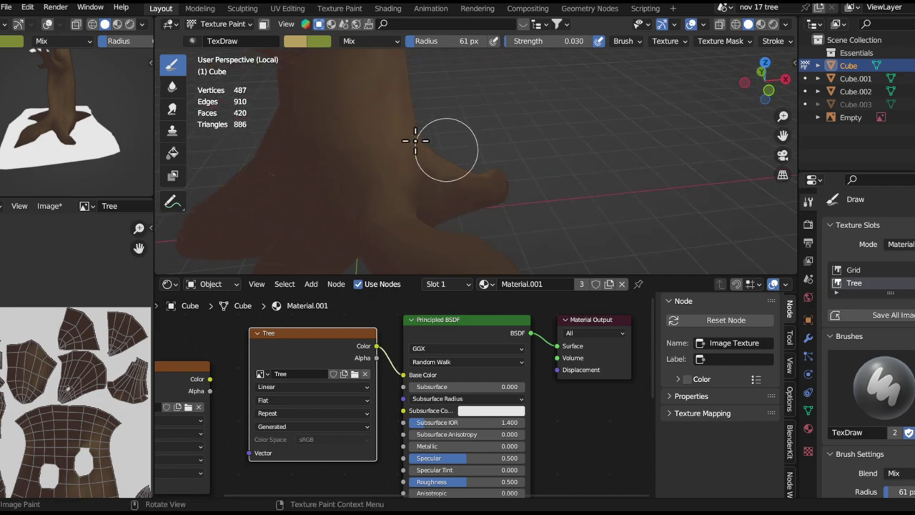
pyautogui.moveTo(348, 88); pyautogui.dragTo(450, 171, button='middle')
pyautogui.moveTo(478, 216); pyautogui.dragTo(465, 179, button='middle')
pyautogui.moveTo(454, 98); pyautogui.dragTo(445, 157, button='middle')
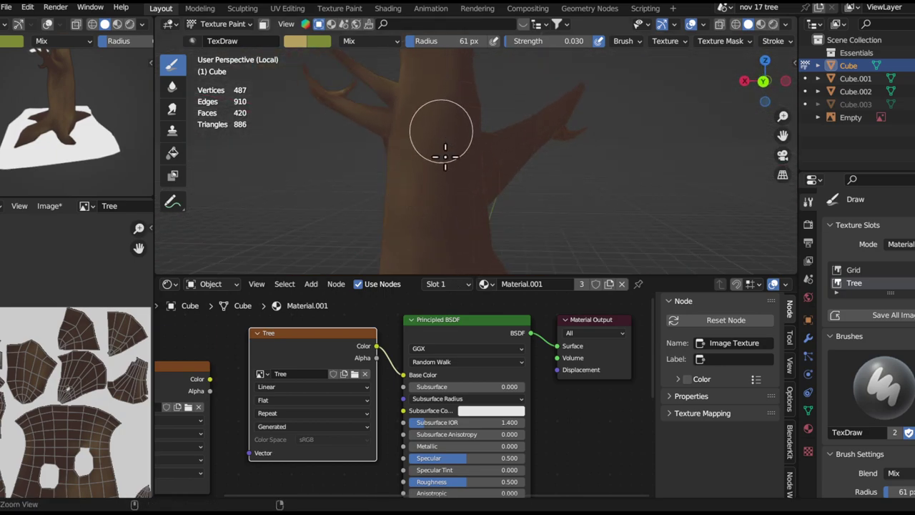
pyautogui.scroll(-3, 451, 127)
pyautogui.moveTo(458, 204); pyautogui.dragTo(537, 114, button='middle')
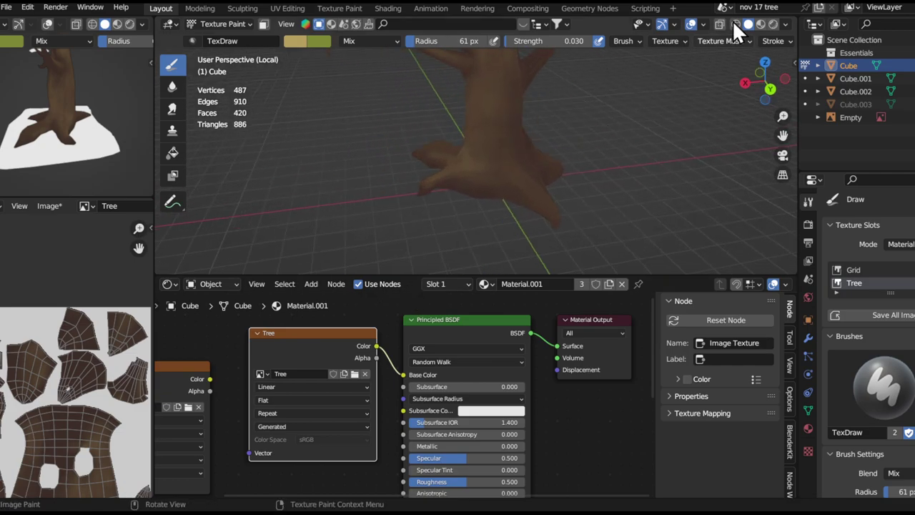
# Turn off the wireframe overlay in the 3D viewport
pyautogui.click(785, 24)
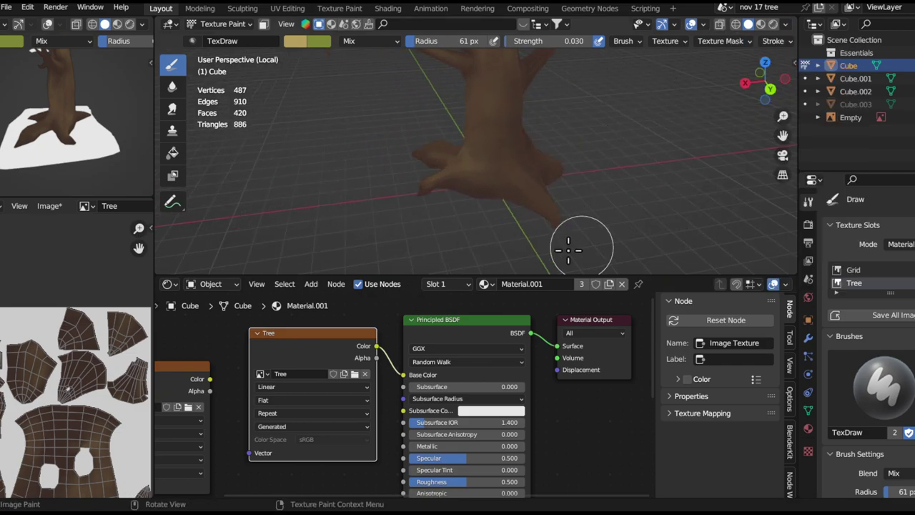
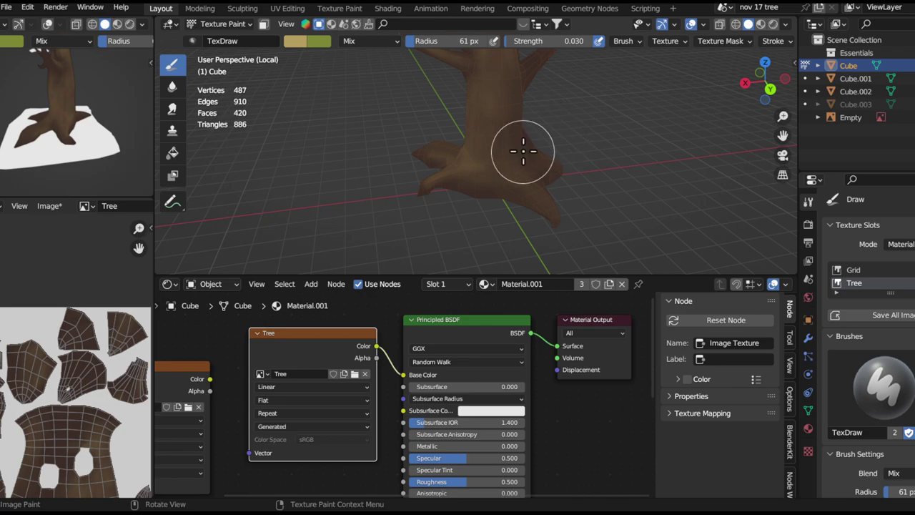
pyautogui.moveTo(546, 165)
pyautogui.keyDown('shift'); pyautogui.mouseDown(button='middle')
pyautogui.moveTo(553, 201)
pyautogui.moveTo(533, 148)
pyautogui.mouseUp(button='middle'); pyautogui.keyUp('shift')
pyautogui.click(786, 24)
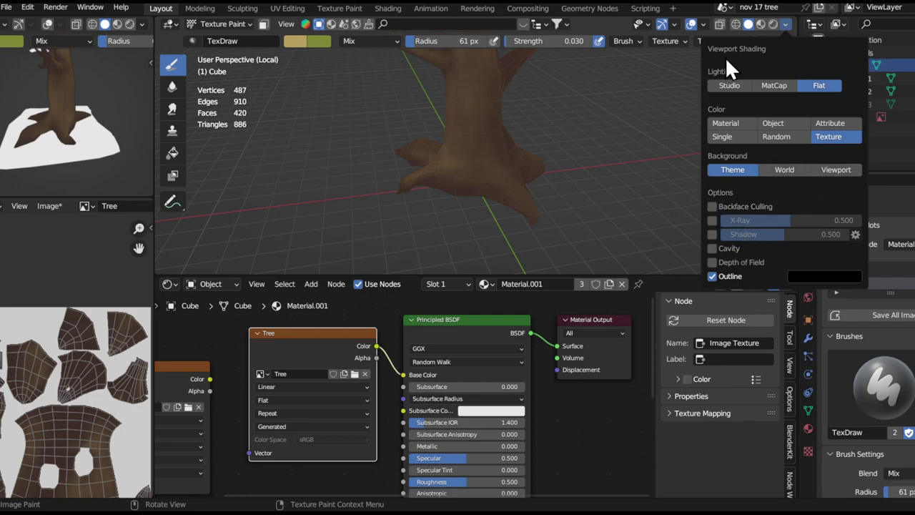
pyautogui.click(707, 24)
pyautogui.click(706, 24)
pyautogui.click(708, 24)
pyautogui.click(626, 241)
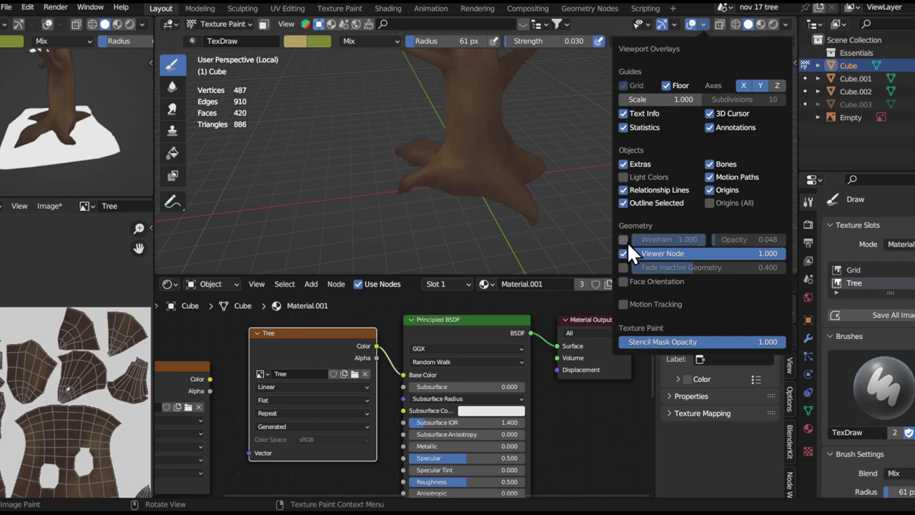
# Frame the base of the tree and reduce the brush radius to 21 px
pyautogui.keyDown('shift'); pyautogui.moveTo(509, 123); pyautogui.dragTo(644, 216, button='middle'); pyautogui.keyUp('shift')
pyautogui.scroll(-4, 527, 201)
pyautogui.scroll(6, 574, 205)
pyautogui.scroll(-5, 535, 159)
pyautogui.moveTo(557, 197)
pyautogui.mouseDown(button='middle')
pyautogui.moveTo(529, 190)
pyautogui.moveTo(521, 148)
pyautogui.mouseUp(button='middle')
pyautogui.press('f')
pyautogui.click(486, 207)
pyautogui.moveTo(445, 210); pyautogui.dragTo(484, 202, button='middle')
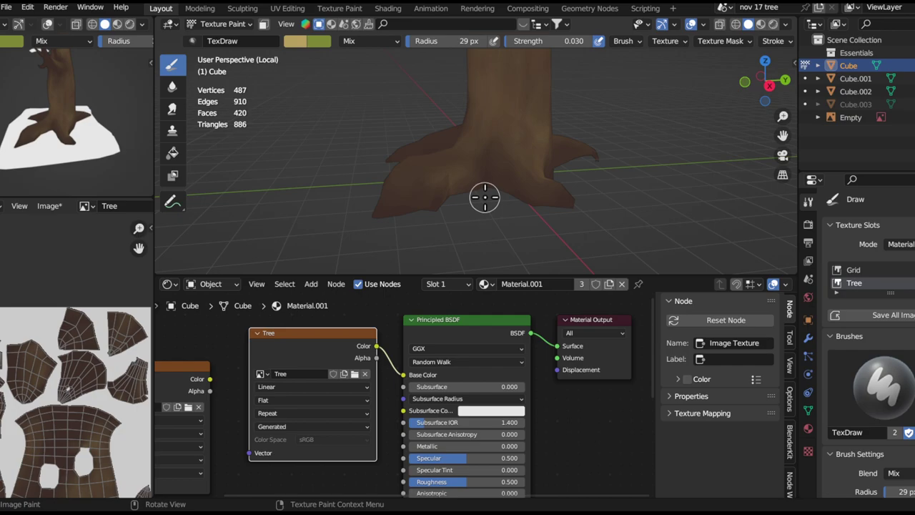
pyautogui.press('f')
pyautogui.click(465, 184)
# Sample dark brown from the roots as one brush colour and mix a brighter golden tan as the other
pyautogui.press('s')
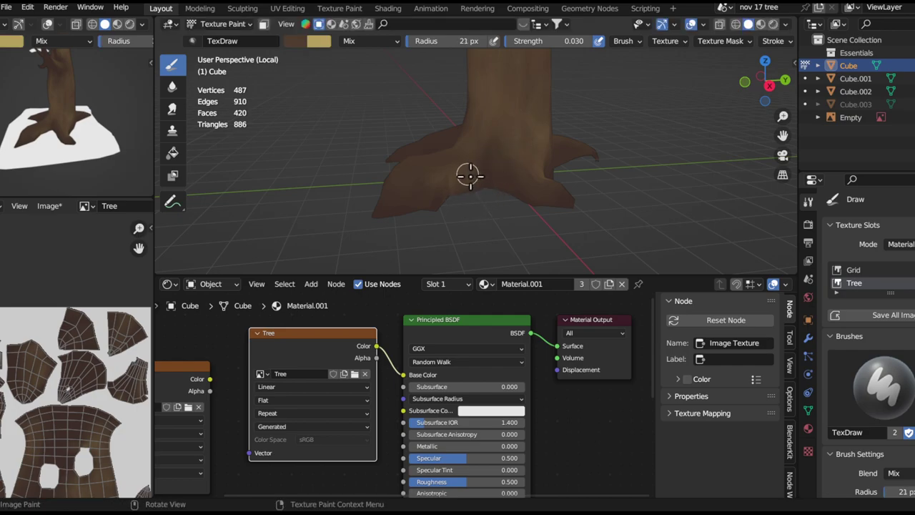
pyautogui.press('x')
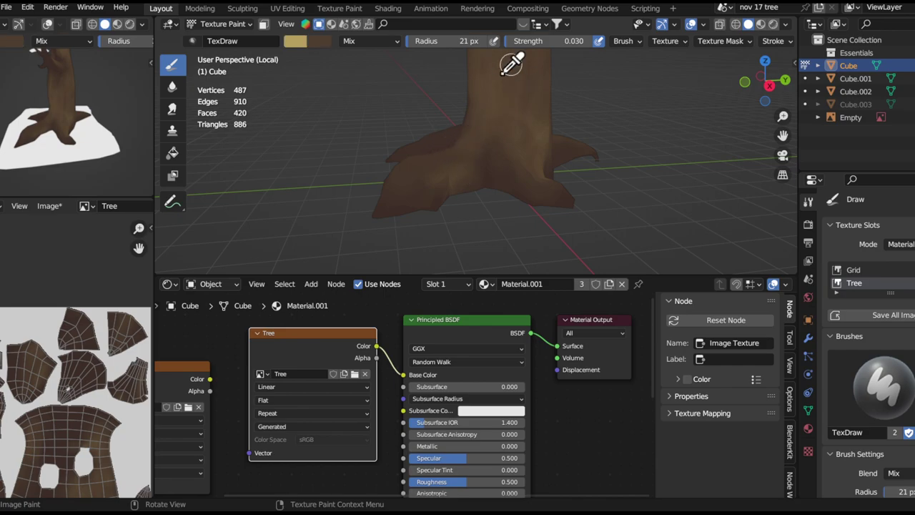
pyautogui.rightClick(496, 181)
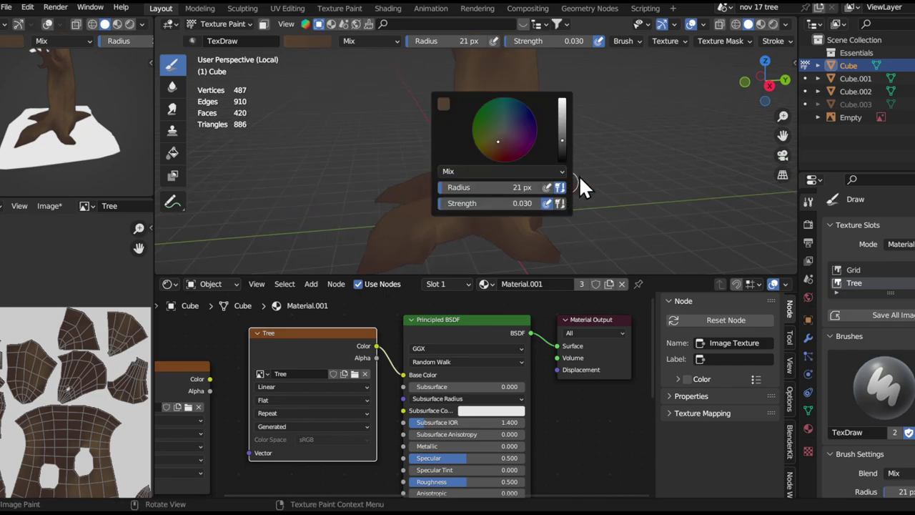
pyautogui.click(563, 118)
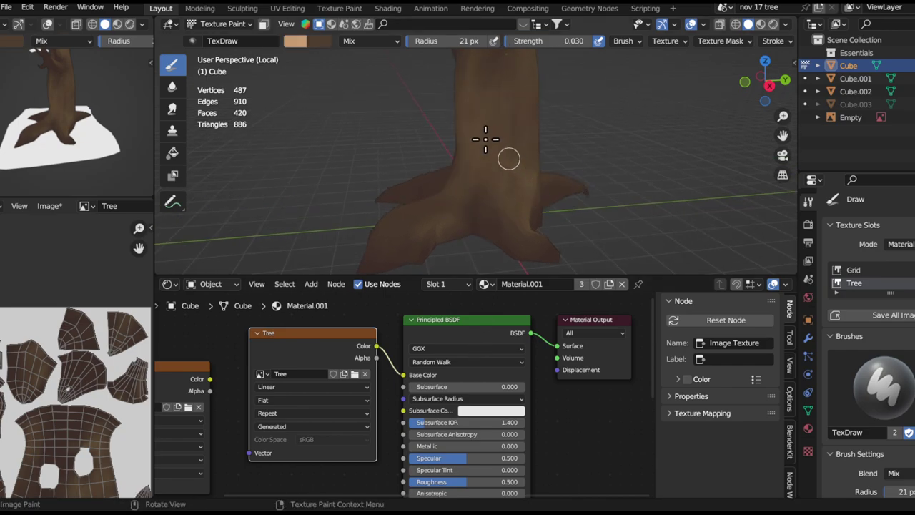
pyautogui.rightClick(571, 163)
pyautogui.moveTo(562, 128); pyautogui.dragTo(559, 108)
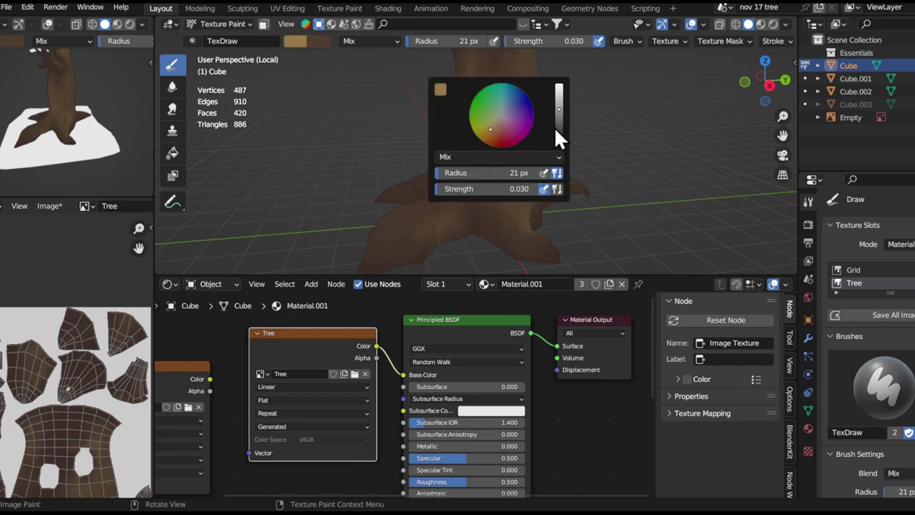
# Maximize the 3D viewport around the roots, swap to the dark brown and raise the brush strength to 0.423
pyautogui.hotkey('ctrl', 'space')
pyautogui.hotkey('ctrl', 'space')
pyautogui.hotkey('ctrl', 'space')
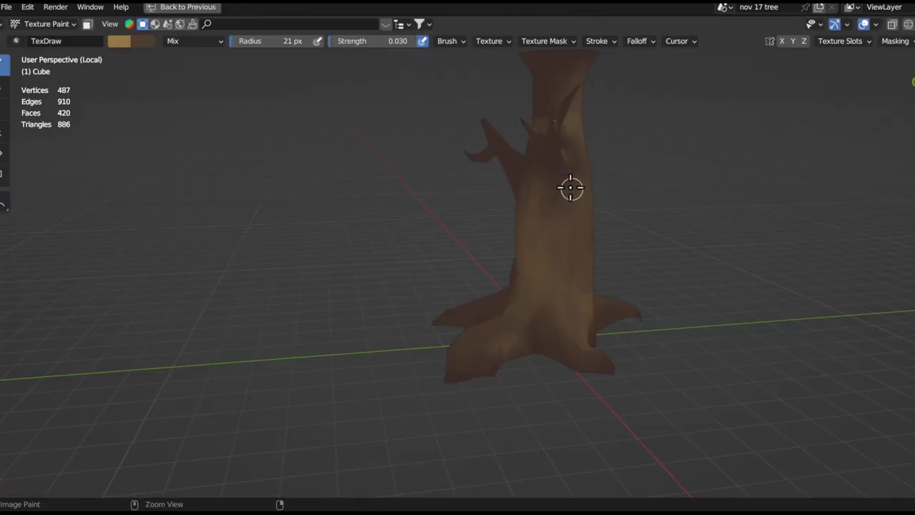
pyautogui.keyDown('alt'); pyautogui.keyDown('shift'); pyautogui.moveTo(552, 194); pyautogui.dragTo(396, 188); pyautogui.keyUp('shift'); pyautogui.keyUp('alt')
pyautogui.keyDown('ctrl'); pyautogui.keyDown('alt'); pyautogui.moveTo(414, 261); pyautogui.dragTo(436, 214); pyautogui.keyUp('alt'); pyautogui.keyUp('ctrl')
pyautogui.press('x')
pyautogui.moveTo(422, 275)
pyautogui.mouseDown(button='middle')
pyautogui.moveTo(593, 241)
pyautogui.moveTo(541, 272)
pyautogui.moveTo(493, 339)
pyautogui.mouseUp(button='middle')
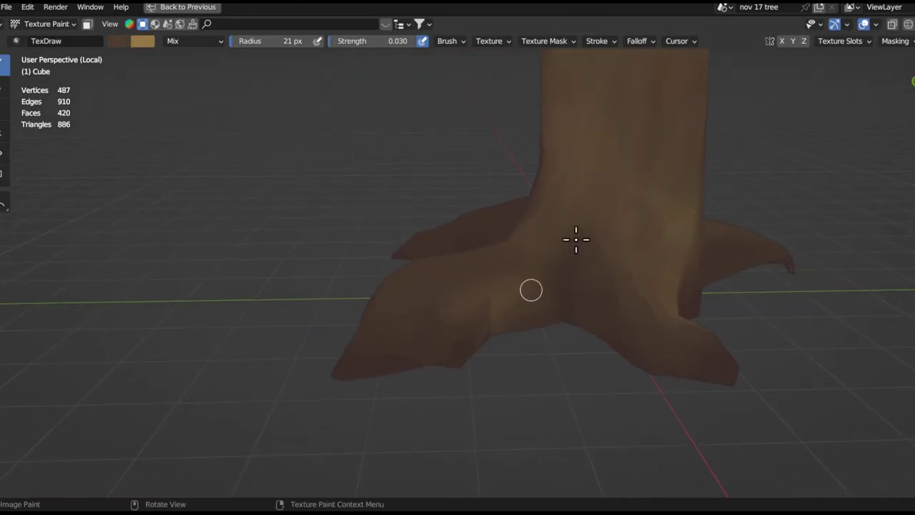
pyautogui.moveTo(580, 238); pyautogui.dragTo(499, 271, button='middle')
pyautogui.hotkey('shift', 'f')
pyautogui.moveTo(562, 226); pyautogui.dragTo(584, 256, button='middle')
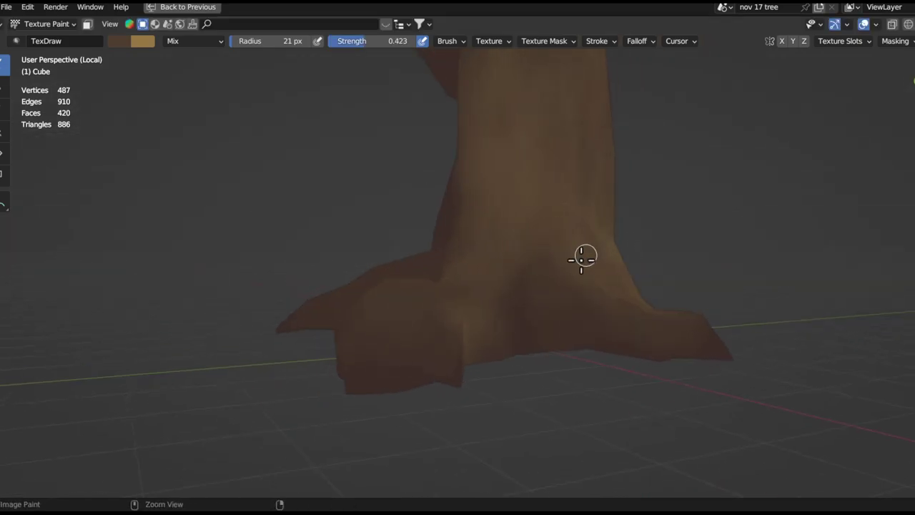
# Sample a darker brown from the tree and paint a groove from between the front roots up the trunk
pyautogui.press('x')
pyautogui.press('x')
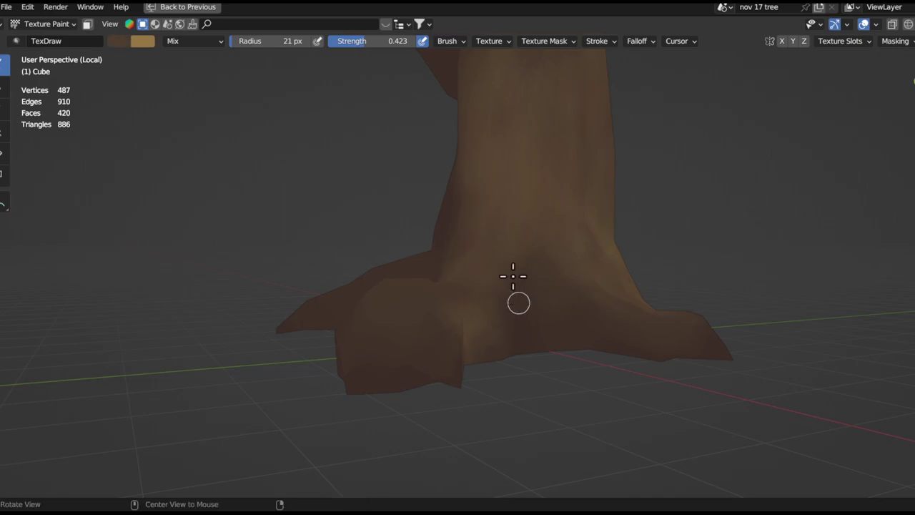
pyautogui.keyDown('alt'); pyautogui.moveTo(513, 276); pyautogui.dragTo(359, 303); pyautogui.keyUp('alt')
pyautogui.press('s')
pyautogui.moveTo(471, 292); pyautogui.dragTo(537, 274, button='middle')
pyautogui.moveTo(560, 176); pyautogui.dragTo(555, 208, button='middle')
pyautogui.moveTo(503, 300); pyautogui.dragTo(547, 265, button='middle')
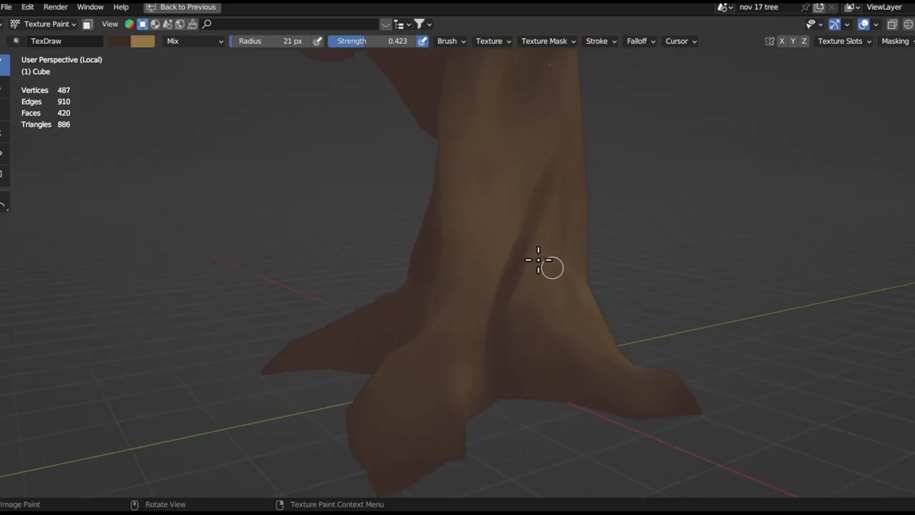
# Paint more dark grooves curving from the root junction up and around the trunk
pyautogui.moveTo(443, 344); pyautogui.dragTo(396, 350, button='middle')
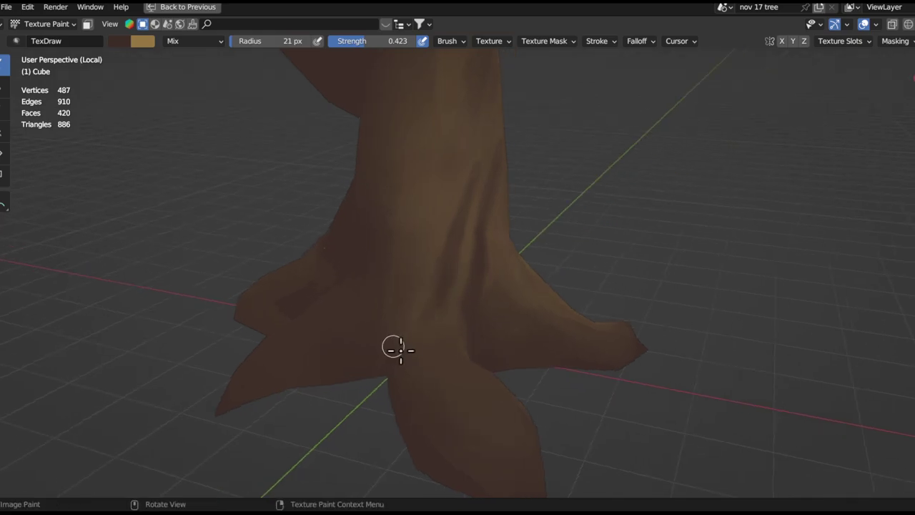
pyautogui.moveTo(457, 286); pyautogui.dragTo(475, 319, button='middle')
pyautogui.keyDown('shift'); pyautogui.moveTo(470, 388); pyautogui.dragTo(490, 271, button='middle'); pyautogui.keyUp('shift')
pyautogui.moveTo(487, 225); pyautogui.dragTo(456, 320, button='middle')
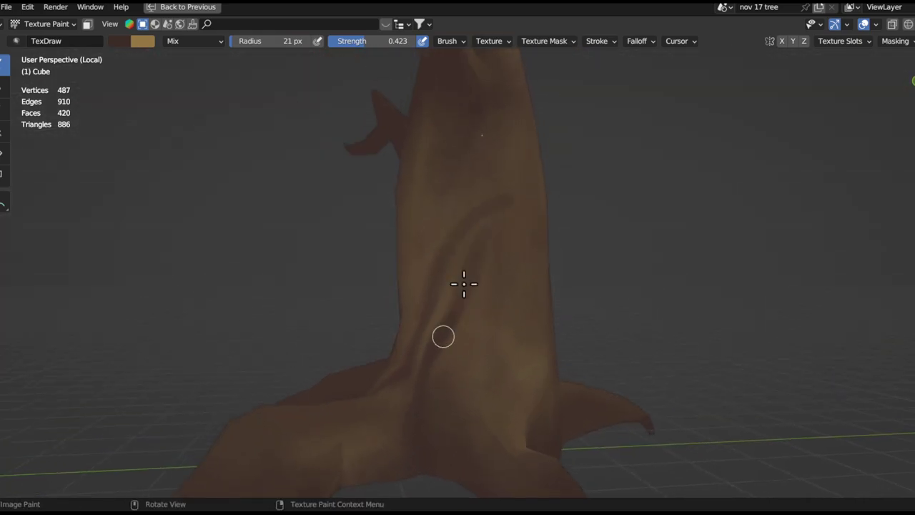
pyautogui.moveTo(494, 241); pyautogui.dragTo(453, 296, button='middle')
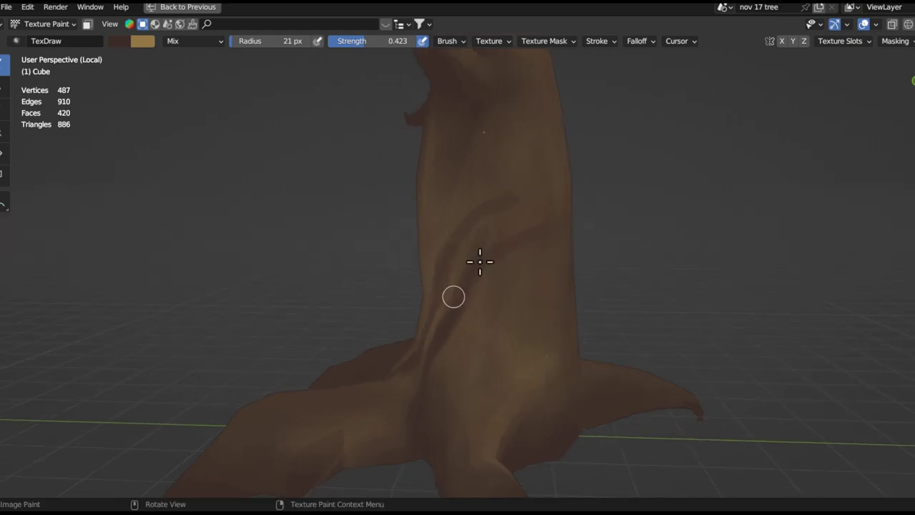
pyautogui.moveTo(480, 221); pyautogui.dragTo(542, 220, button='middle')
pyautogui.moveTo(427, 312); pyautogui.dragTo(427, 291, button='middle')
# Deepen the curved trunk grooves and fill the area inside them with dark brown to form an oval hollow
pyautogui.keyDown('shift'); pyautogui.rightClick(397, 343); pyautogui.keyUp('shift')
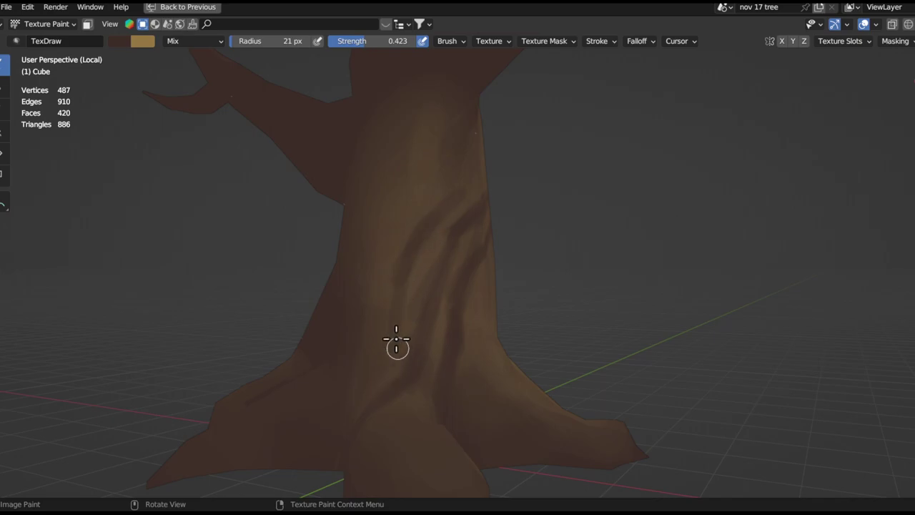
pyautogui.keyDown('shift'); pyautogui.rightClick(464, 202); pyautogui.keyUp('shift')
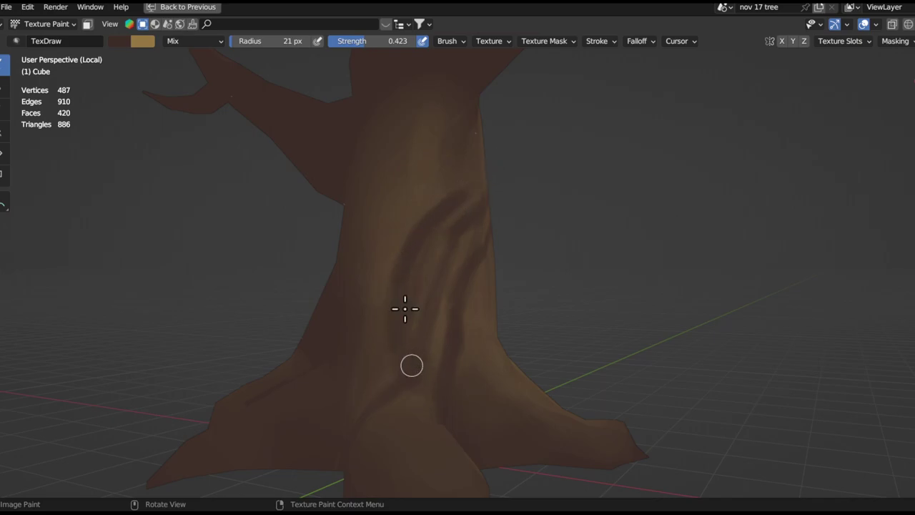
pyautogui.moveTo(416, 370); pyautogui.dragTo(444, 221, button='middle')
pyautogui.keyDown('alt'); pyautogui.moveTo(444, 208); pyautogui.dragTo(422, 211); pyautogui.keyUp('alt')
pyautogui.keyDown('ctrl'); pyautogui.keyDown('alt'); pyautogui.moveTo(469, 236); pyautogui.dragTo(480, 327); pyautogui.keyUp('alt'); pyautogui.keyUp('ctrl')
pyautogui.keyDown('alt'); pyautogui.moveTo(486, 251); pyautogui.dragTo(505, 255); pyautogui.keyUp('alt')
pyautogui.scroll(5, 505, 254)
pyautogui.moveTo(510, 221)
pyautogui.mouseDown(button='middle')
pyautogui.moveTo(500, 248)
pyautogui.moveTo(513, 182)
pyautogui.moveTo(474, 248)
pyautogui.moveTo(409, 323)
pyautogui.mouseUp(button='middle')
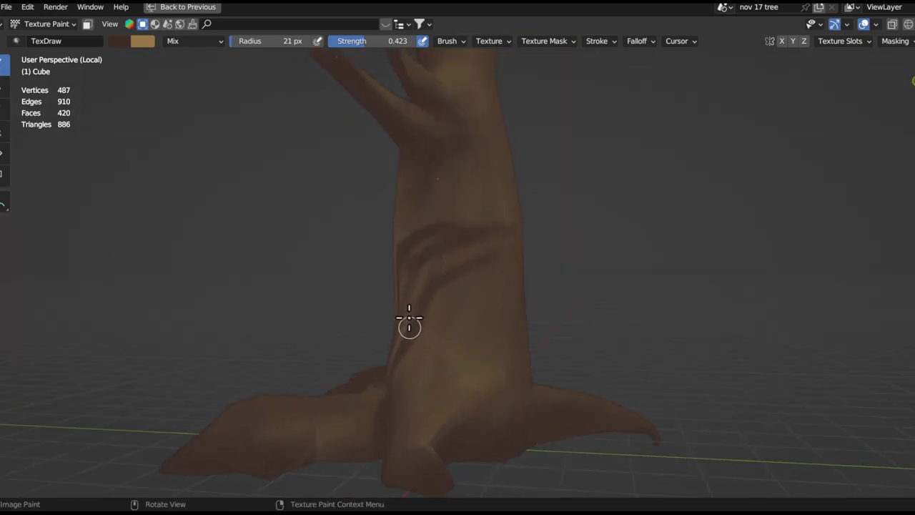
pyautogui.keyDown('shift'); pyautogui.rightClick(466, 274); pyautogui.keyUp('shift')
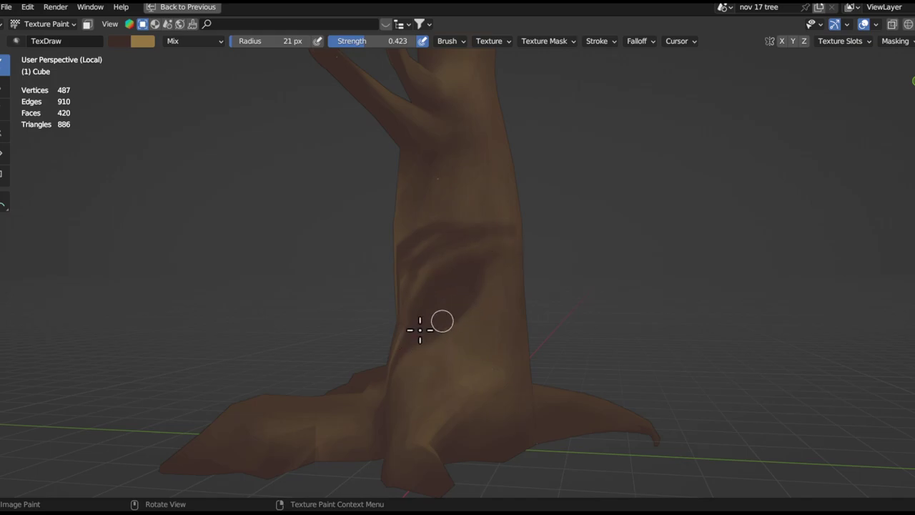
# Swap to the golden tan, undo the wide stroke beside the hollow and set the brush radius to 12 px
pyautogui.press('x')
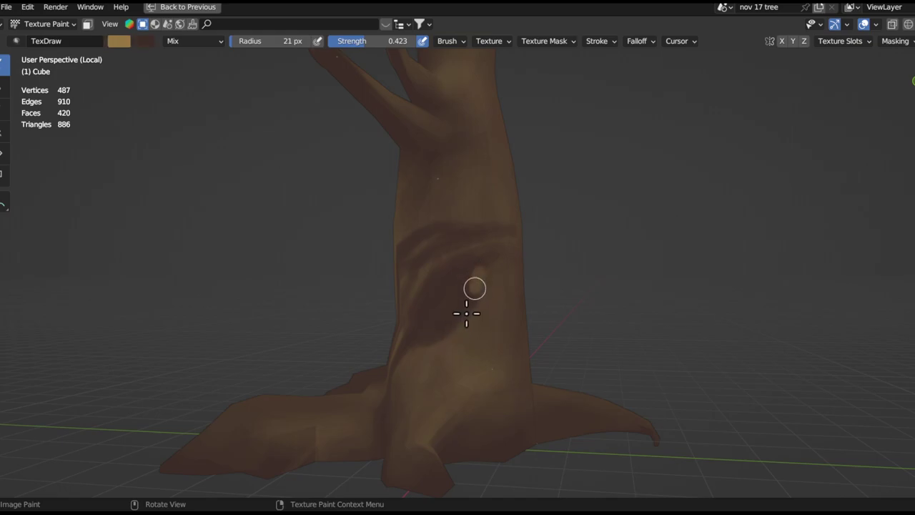
pyautogui.hotkey('ctrl', 'z')
pyautogui.press('f')
pyautogui.click(450, 329)
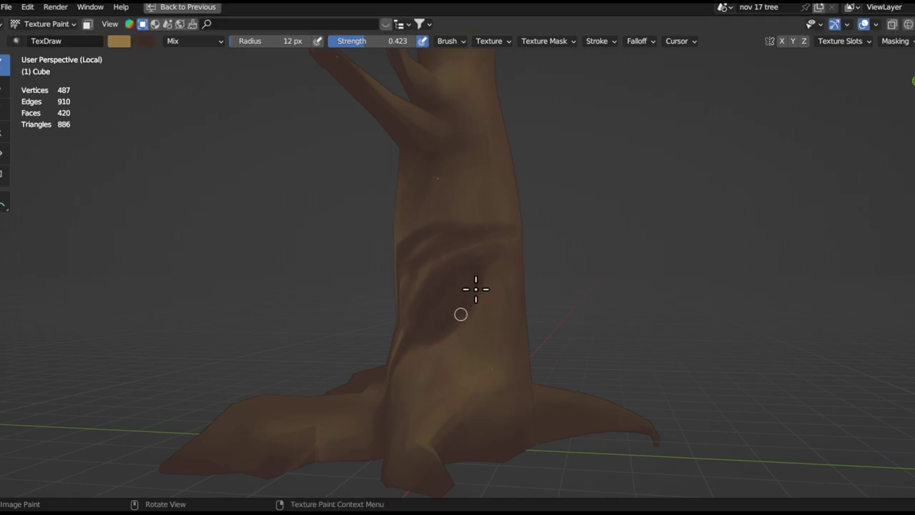
pyautogui.hotkey('ctrl', 'z')
# Paint thin golden tan highlights along the rim of the hollow, undoing the misplaced strokes
pyautogui.keyDown('alt'); pyautogui.moveTo(447, 303); pyautogui.dragTo(484, 312); pyautogui.keyUp('alt')
pyautogui.moveTo(472, 335)
pyautogui.mouseDown()
pyautogui.moveTo(431, 348)
pyautogui.moveTo(517, 290)
pyautogui.moveTo(576, 276)
pyautogui.moveTo(516, 308)
pyautogui.mouseUp()
pyautogui.hotkey('ctrl', 'z')
pyautogui.moveTo(572, 166)
pyautogui.mouseDown()
pyautogui.moveTo(482, 270)
pyautogui.moveTo(467, 324)
pyautogui.moveTo(522, 299)
pyautogui.mouseUp()
pyautogui.hotkey('ctrl', 'z')
pyautogui.moveTo(464, 340); pyautogui.dragTo(492, 253)
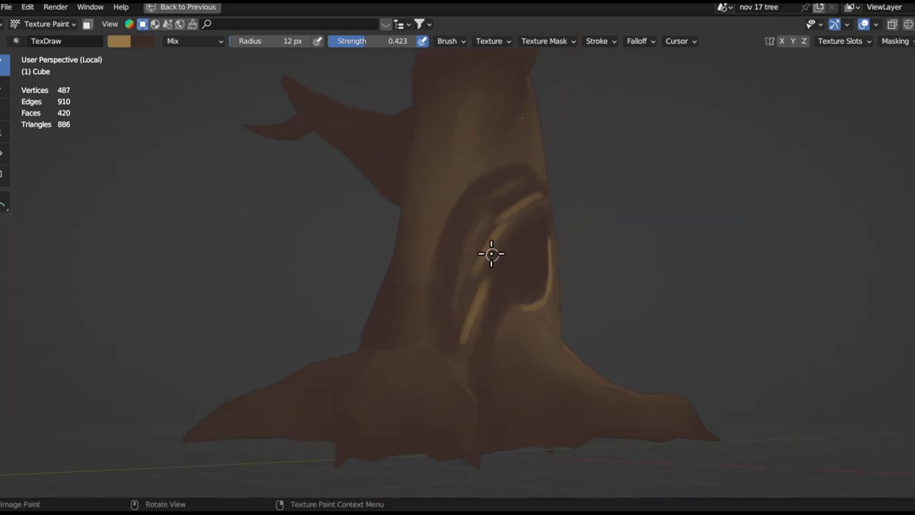
# Paint long golden tan streaks along the bark ridges beside the hollow and complete its lower rim highlight
pyautogui.moveTo(451, 330)
pyautogui.mouseDown(button='middle')
pyautogui.moveTo(490, 224)
pyautogui.moveTo(470, 317)
pyautogui.mouseUp(button='middle')
pyautogui.moveTo(537, 210)
pyautogui.mouseDown()
pyautogui.moveTo(492, 223)
pyautogui.moveTo(439, 333)
pyautogui.mouseUp()
pyautogui.moveTo(446, 284); pyautogui.dragTo(436, 402)
pyautogui.keyDown('ctrl'); pyautogui.keyDown('alt'); pyautogui.moveTo(455, 319); pyautogui.dragTo(457, 379); pyautogui.keyUp('alt'); pyautogui.keyUp('ctrl')
pyautogui.keyDown('alt'); pyautogui.moveTo(457, 379); pyautogui.dragTo(402, 301); pyautogui.keyUp('alt')
pyautogui.keyDown('ctrl'); pyautogui.keyDown('alt'); pyautogui.moveTo(537, 300); pyautogui.dragTo(533, 278); pyautogui.keyUp('alt'); pyautogui.keyUp('ctrl')
pyautogui.moveTo(569, 229)
pyautogui.mouseDown()
pyautogui.moveTo(480, 296)
pyautogui.moveTo(480, 289)
pyautogui.mouseUp()
pyautogui.hotkey('ctrl', 'z')
pyautogui.moveTo(465, 339); pyautogui.dragTo(438, 390)
pyautogui.moveTo(555, 241)
pyautogui.mouseDown()
pyautogui.moveTo(521, 255)
pyautogui.moveTo(437, 337)
pyautogui.moveTo(460, 408)
pyautogui.moveTo(483, 287)
pyautogui.mouseUp()
# Swap back to dark brown, set the brush radius to 29 px and paint a groove around the hollow's lower and outer side
pyautogui.press('x')
pyautogui.keyDown('alt'); pyautogui.moveTo(407, 333); pyautogui.dragTo(411, 394); pyautogui.keyUp('alt')
pyautogui.press('f')
pyautogui.click(423, 402)
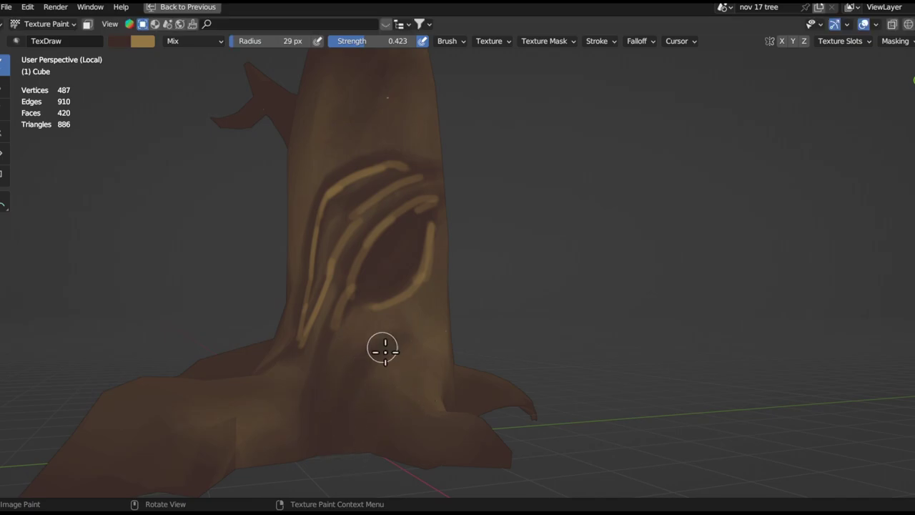
pyautogui.moveTo(376, 357); pyautogui.dragTo(467, 322, button='middle')
pyautogui.moveTo(466, 322); pyautogui.dragTo(499, 269)
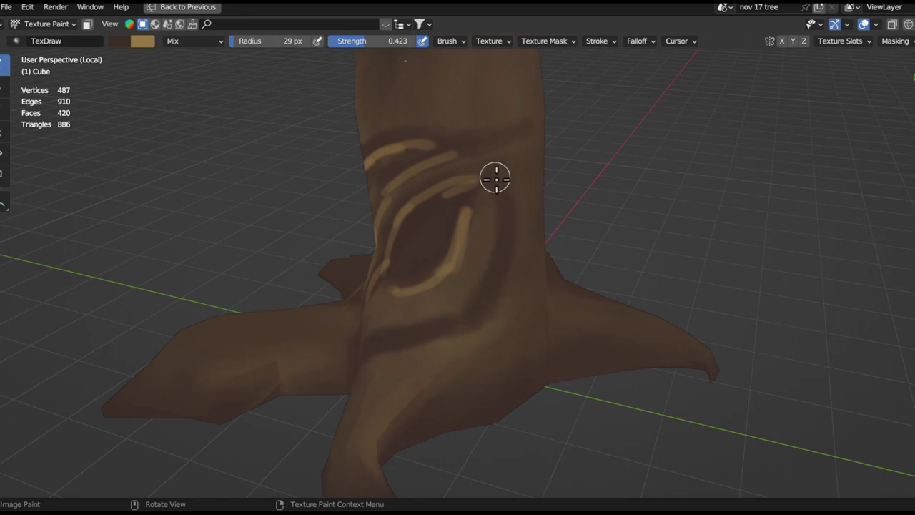
pyautogui.moveTo(448, 309)
pyautogui.mouseDown(button='middle')
pyautogui.moveTo(489, 305)
pyautogui.moveTo(484, 288)
pyautogui.moveTo(443, 313)
pyautogui.moveTo(414, 297)
pyautogui.mouseUp(button='middle')
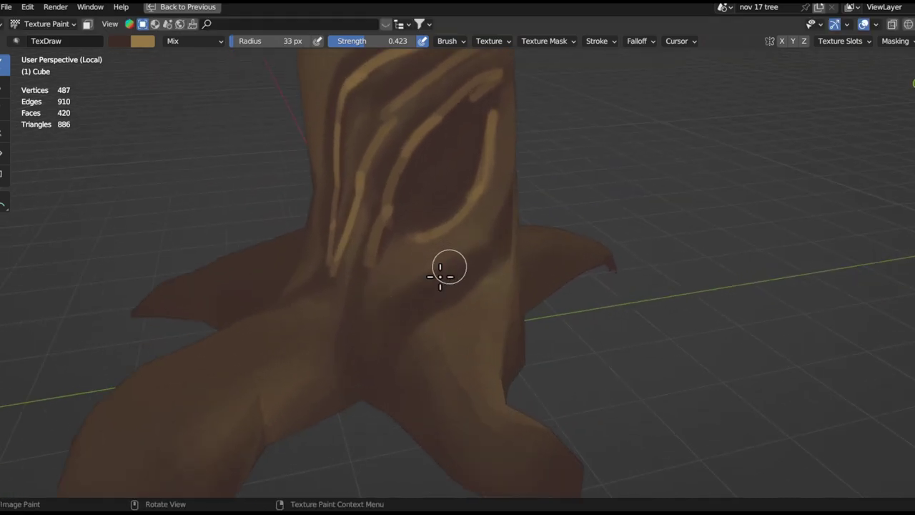
# Undo the last dark stroke, swap to golden tan at 15 px and paint a highlight along the lower edge of the groove below the hollow
pyautogui.hotkey('ctrl', 'z')
pyautogui.press('f')
pyautogui.click(397, 318)
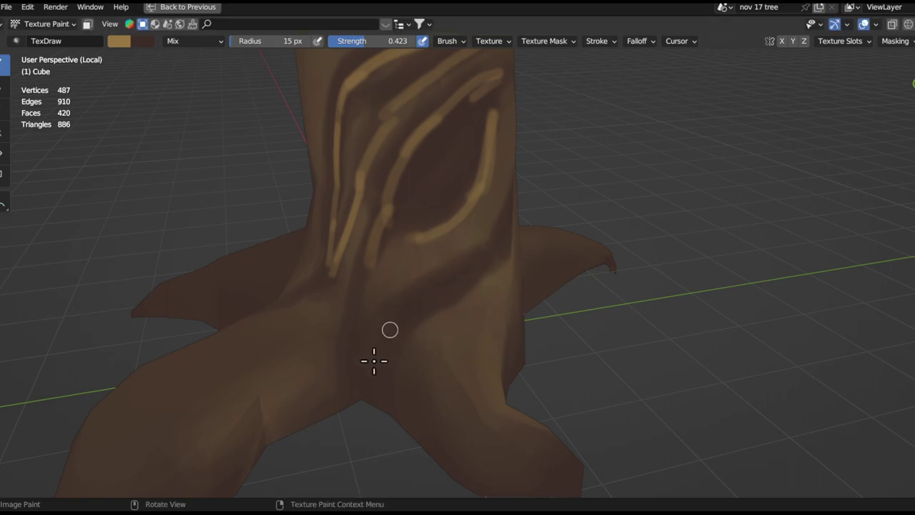
pyautogui.moveTo(453, 272); pyautogui.dragTo(489, 259, button='middle')
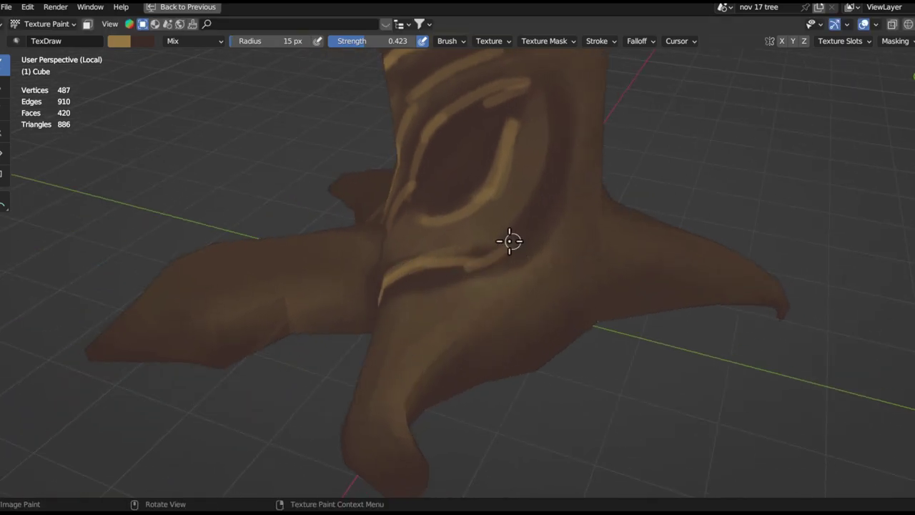
pyautogui.moveTo(510, 241)
pyautogui.mouseDown()
pyautogui.moveTo(548, 153)
pyautogui.moveTo(503, 219)
pyautogui.moveTo(543, 98)
pyautogui.moveTo(482, 299)
pyautogui.moveTo(401, 285)
pyautogui.mouseUp()
pyautogui.keyDown('alt'); pyautogui.moveTo(459, 278); pyautogui.dragTo(526, 273); pyautogui.keyUp('alt')
pyautogui.moveTo(397, 271)
pyautogui.keyDown('ctrl'); pyautogui.mouseDown()
pyautogui.moveTo(351, 354)
pyautogui.moveTo(470, 260)
pyautogui.mouseUp(); pyautogui.keyUp('ctrl')
# Extend the golden tan highlight up the outer edge of the groove beside the hollow and thicken its lower bend
pyautogui.moveTo(470, 259)
pyautogui.mouseDown(button='middle')
pyautogui.moveTo(463, 268)
pyautogui.moveTo(523, 186)
pyautogui.moveTo(470, 332)
pyautogui.mouseUp(button='middle')
pyautogui.moveTo(497, 217)
pyautogui.keyDown('ctrl'); pyautogui.mouseDown(button='middle')
pyautogui.moveTo(484, 273)
pyautogui.moveTo(497, 153)
pyautogui.moveTo(472, 321)
pyautogui.moveTo(495, 278)
pyautogui.moveTo(484, 322)
pyautogui.mouseUp(button='middle'); pyautogui.keyUp('ctrl')
pyautogui.moveTo(484, 321)
pyautogui.mouseDown(button='middle')
pyautogui.moveTo(462, 300)
pyautogui.moveTo(472, 250)
pyautogui.mouseUp(button='middle')
pyautogui.moveTo(509, 322)
pyautogui.mouseDown()
pyautogui.moveTo(536, 233)
pyautogui.moveTo(526, 212)
pyautogui.mouseUp()
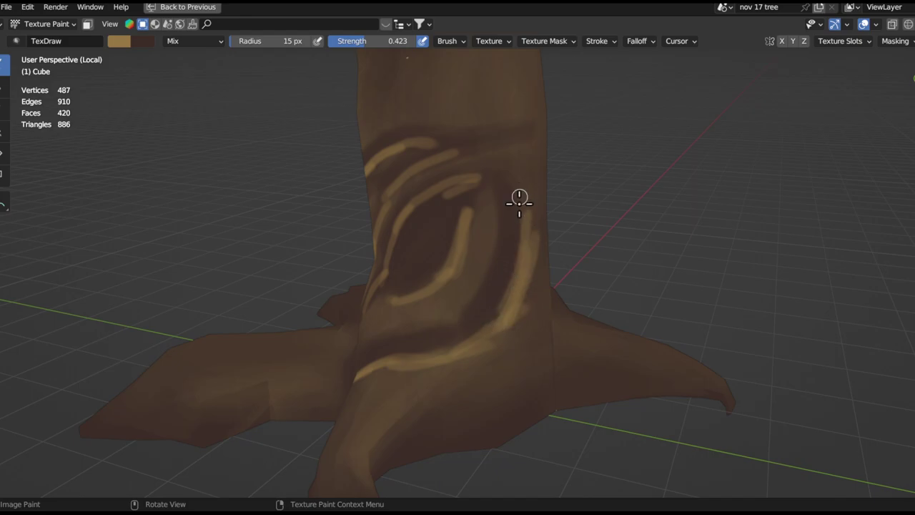
pyautogui.keyDown('shift'); pyautogui.moveTo(519, 204); pyautogui.dragTo(503, 306, button='middle'); pyautogui.keyUp('shift')
pyautogui.keyDown('ctrl'); pyautogui.moveTo(506, 339); pyautogui.dragTo(509, 329, button='middle'); pyautogui.keyUp('ctrl')
pyautogui.moveTo(515, 336)
pyautogui.mouseDown()
pyautogui.moveTo(497, 270)
pyautogui.moveTo(503, 347)
pyautogui.mouseUp()
# Sample the dark brown, set the brush radius to 28 px and paint a groove from above the hollow across the trunk towards the side branch
pyautogui.press('s')
pyautogui.moveTo(412, 348)
pyautogui.mouseDown(button='middle')
pyautogui.moveTo(425, 272)
pyautogui.moveTo(476, 229)
pyautogui.mouseUp(button='middle')
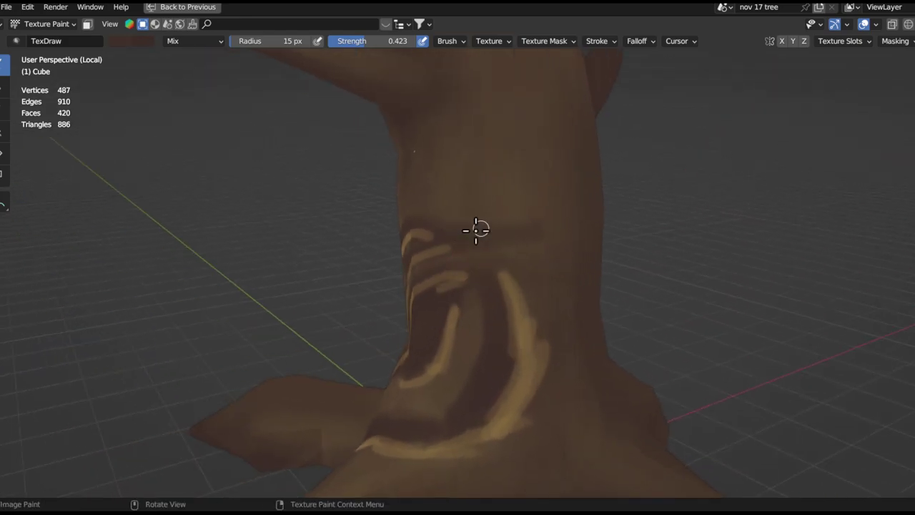
pyautogui.press('f')
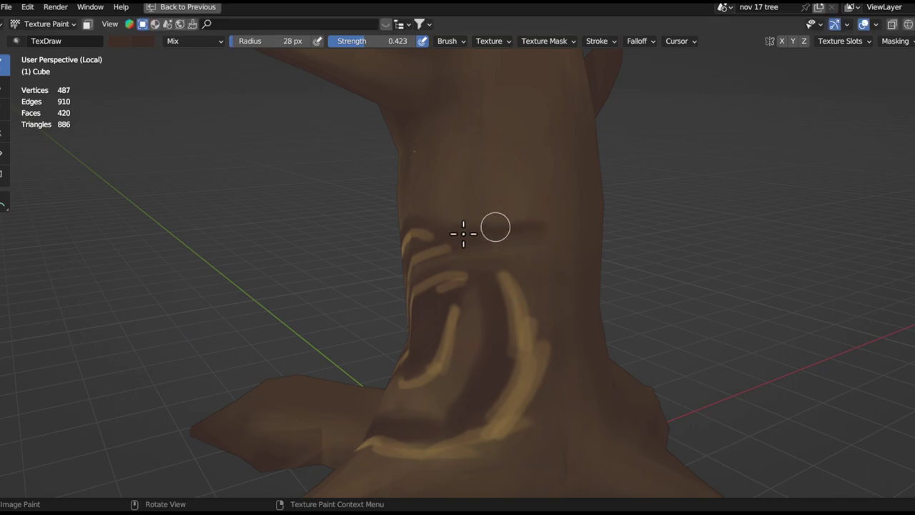
pyautogui.moveTo(575, 159); pyautogui.dragTo(462, 297, button='middle')
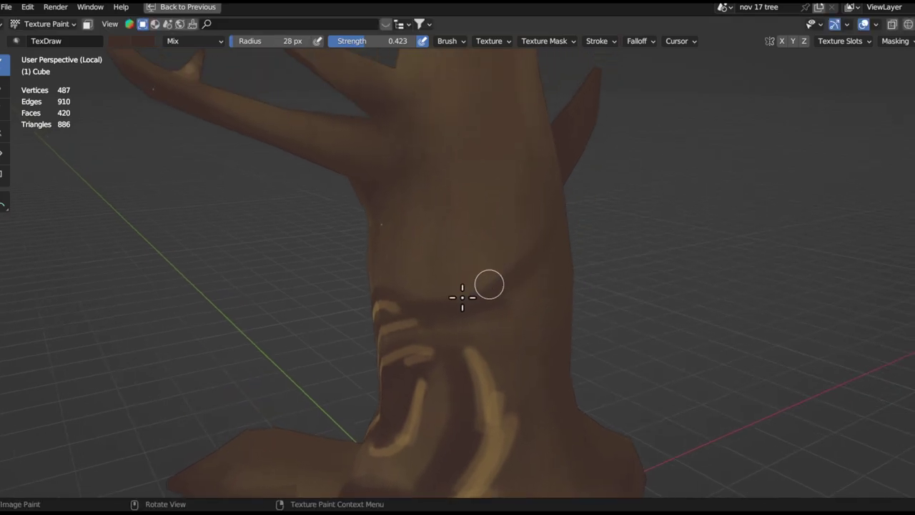
pyautogui.moveTo(490, 265); pyautogui.dragTo(502, 324, button='middle')
pyautogui.moveTo(555, 228)
pyautogui.mouseDown(button='middle')
pyautogui.moveTo(574, 263)
pyautogui.moveTo(466, 329)
pyautogui.moveTo(537, 310)
pyautogui.moveTo(550, 247)
pyautogui.mouseUp(button='middle')
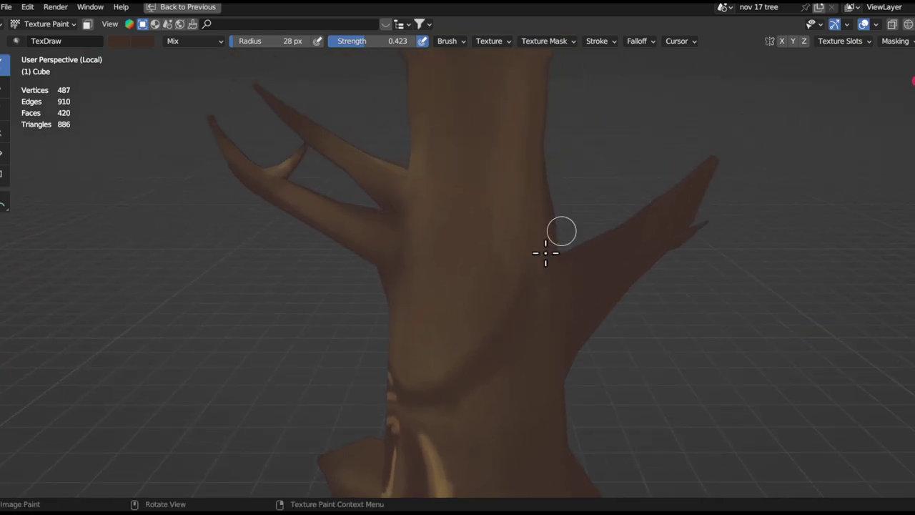
pyautogui.moveTo(529, 333); pyautogui.dragTo(558, 296, button='middle')
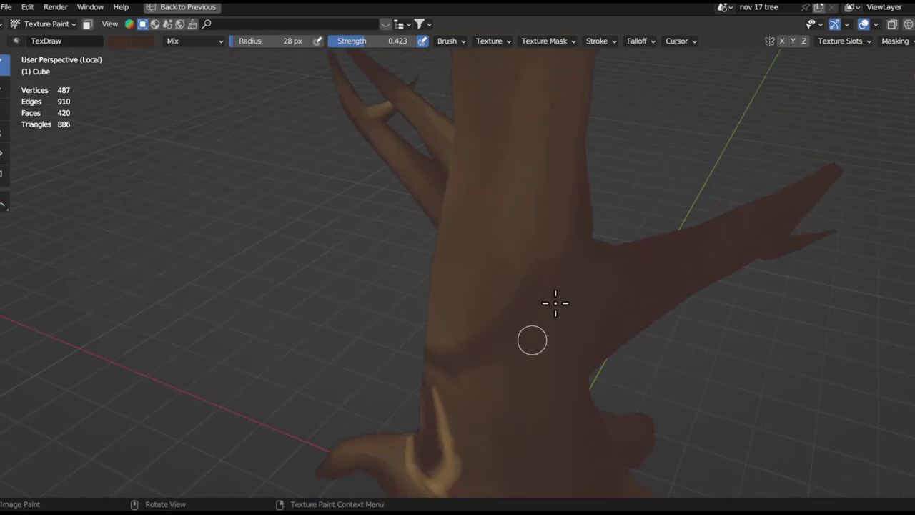
pyautogui.moveTo(529, 333)
pyautogui.mouseDown(button='middle')
pyautogui.moveTo(611, 284)
pyautogui.moveTo(557, 347)
pyautogui.mouseUp(button='middle')
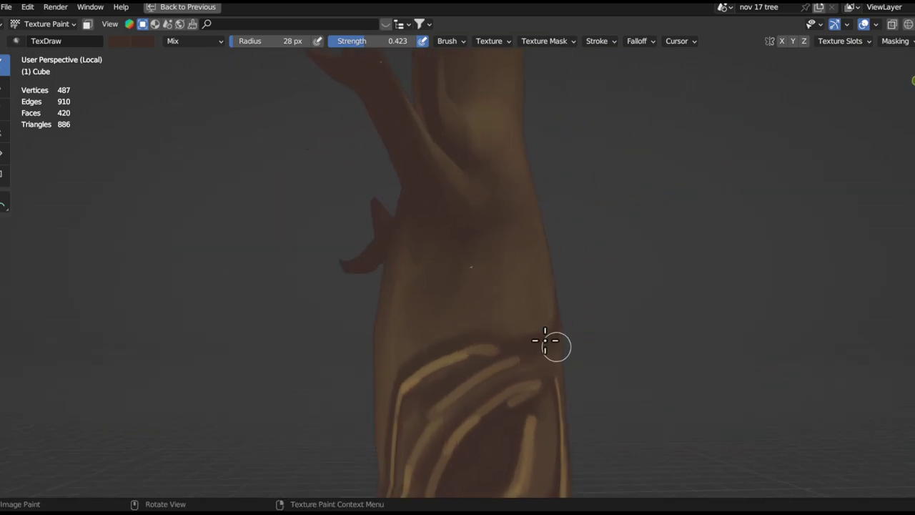
pyautogui.moveTo(483, 420); pyautogui.dragTo(535, 268, button='middle')
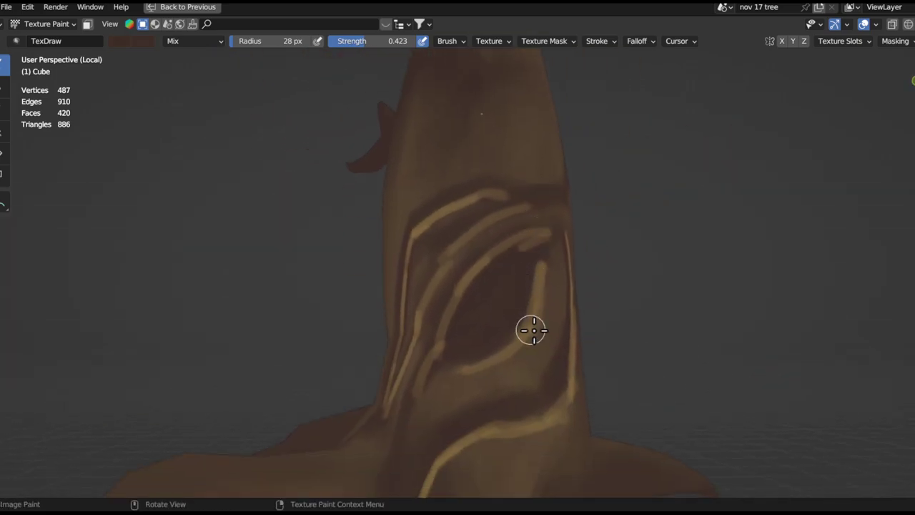
# Swap to golden tan, set the brush radius to 15 px and paint highlights along the groove running from above the hollow towards the side branch
pyautogui.moveTo(482, 265)
pyautogui.mouseDown(button='middle')
pyautogui.moveTo(509, 340)
pyautogui.moveTo(565, 296)
pyautogui.mouseUp(button='middle')
pyautogui.press('f')
pyautogui.click(489, 346)
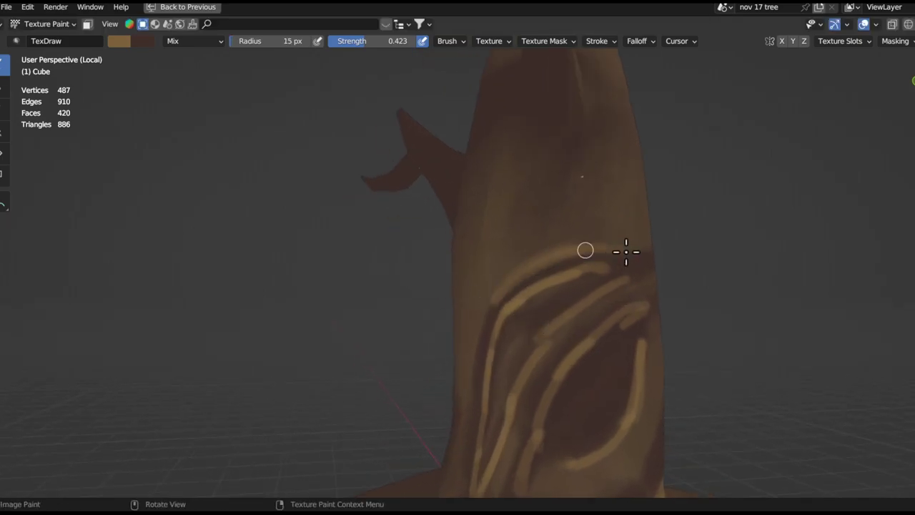
pyautogui.moveTo(486, 323)
pyautogui.mouseDown(button='middle')
pyautogui.moveTo(558, 255)
pyautogui.moveTo(495, 321)
pyautogui.mouseUp(button='middle')
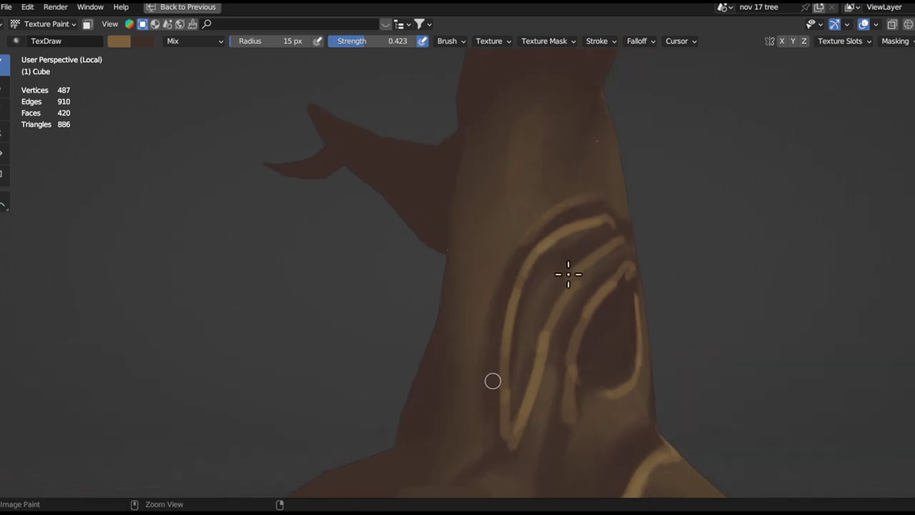
pyautogui.scroll(-8, 564, 272)
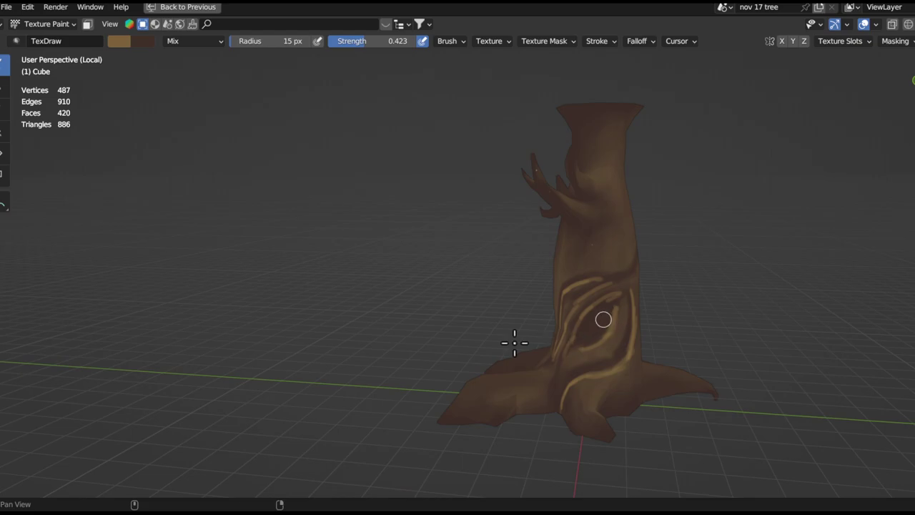
pyautogui.scroll(10, 603, 320)
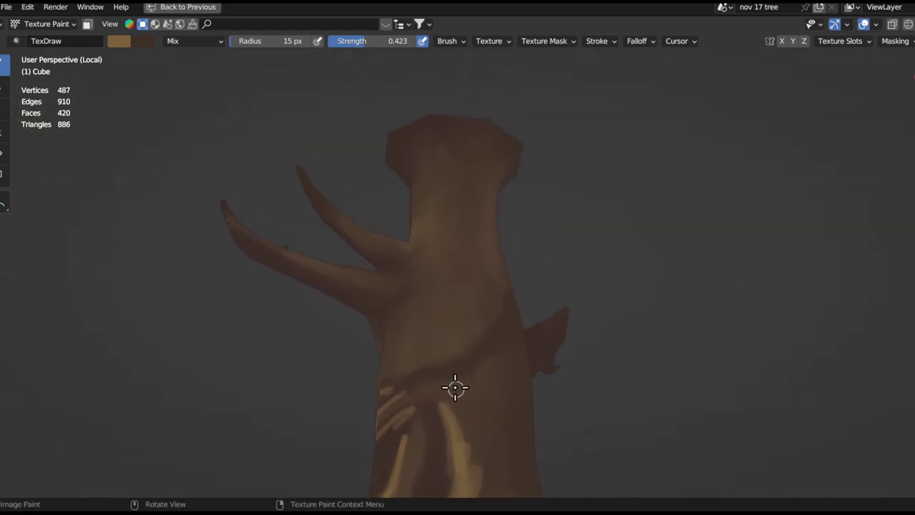
pyautogui.moveTo(529, 310); pyautogui.dragTo(520, 333, button='middle')
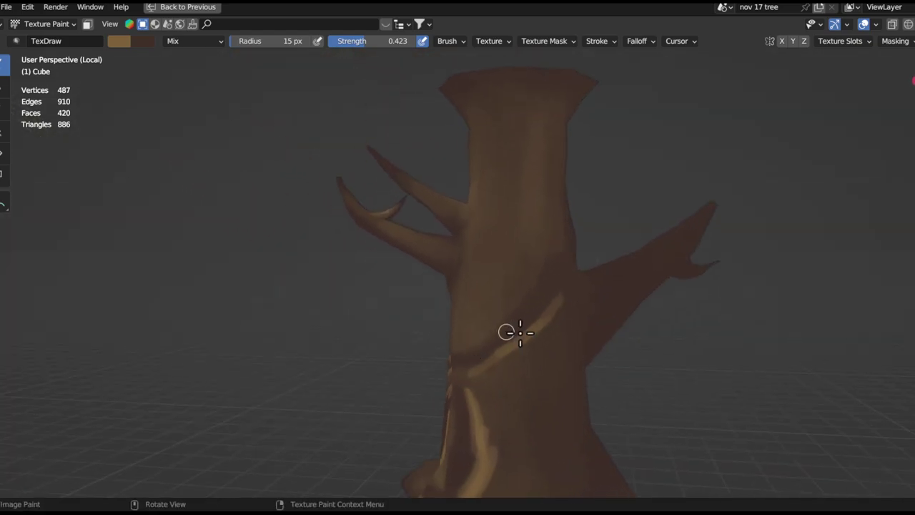
pyautogui.moveTo(490, 379); pyautogui.dragTo(476, 308, button='middle')
# Sample the dark brown, set the brush radius to 87 px and shade the trunk below the side branch
pyautogui.press('s')
pyautogui.press('f')
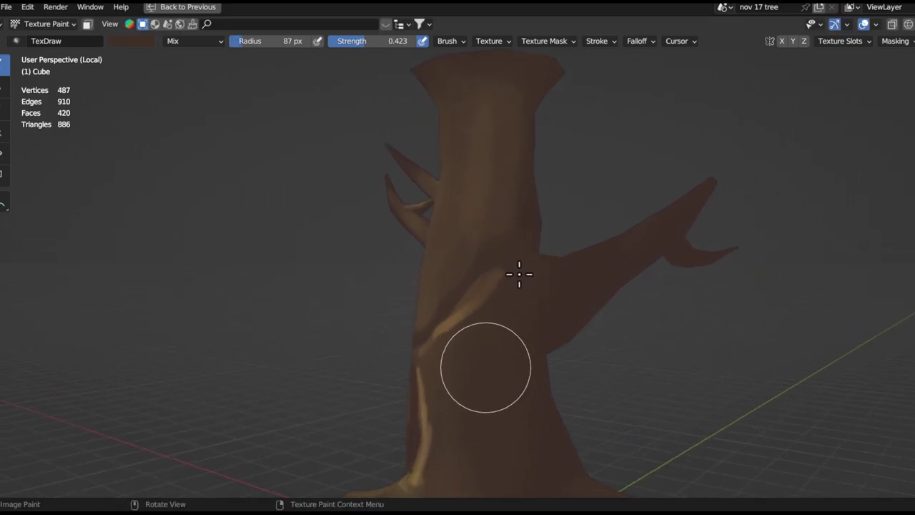
pyautogui.moveTo(562, 351); pyautogui.dragTo(622, 390, button='middle')
pyautogui.keyDown('ctrl'); pyautogui.moveTo(564, 401); pyautogui.dragTo(552, 486, button='middle'); pyautogui.keyUp('ctrl')
pyautogui.moveTo(551, 435)
pyautogui.mouseDown(button='middle')
pyautogui.moveTo(660, 344)
pyautogui.moveTo(722, 358)
pyautogui.mouseUp(button='middle')
# Set the brush radius to 26 px and deepen the dark groove above the hollow
pyautogui.press('f')
pyautogui.click(555, 319)
pyautogui.moveTo(529, 345)
pyautogui.mouseDown(button='middle')
pyautogui.moveTo(447, 370)
pyautogui.moveTo(564, 315)
pyautogui.mouseUp(button='middle')
pyautogui.moveTo(531, 279)
pyautogui.keyDown('alt'); pyautogui.keyDown('shift'); pyautogui.mouseDown()
pyautogui.moveTo(514, 367)
pyautogui.moveTo(517, 276)
pyautogui.moveTo(490, 336)
pyautogui.moveTo(493, 281)
pyautogui.moveTo(510, 429)
pyautogui.moveTo(527, 268)
pyautogui.mouseUp(); pyautogui.keyUp('shift'); pyautogui.keyUp('alt')
pyautogui.keyDown('alt'); pyautogui.keyDown('shift'); pyautogui.moveTo(525, 221); pyautogui.dragTo(513, 328); pyautogui.keyUp('shift'); pyautogui.keyUp('alt')
pyautogui.moveTo(512, 329); pyautogui.dragTo(504, 280, button='middle')
pyautogui.keyDown('shift'); pyautogui.moveTo(488, 374); pyautogui.dragTo(506, 284, button='middle'); pyautogui.keyUp('shift')
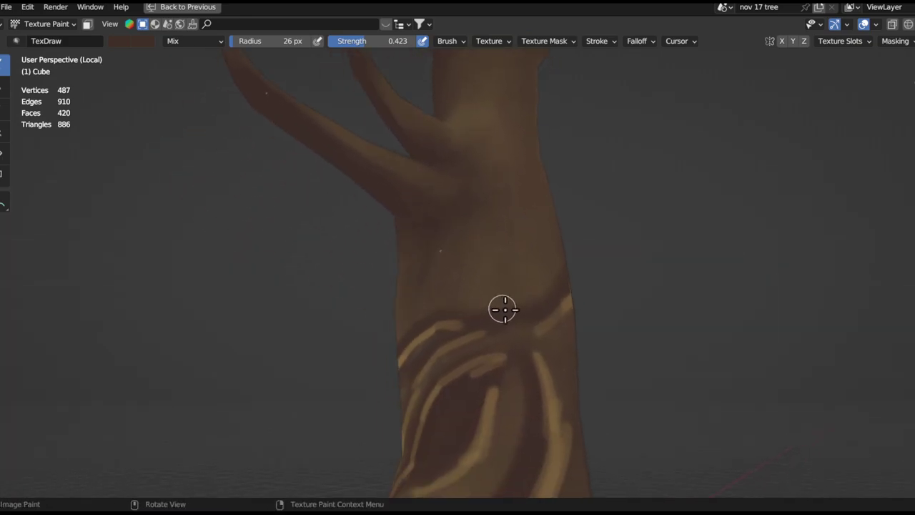
# Paint a dark diagonal groove branching up from the one above the hollow, using brush radii of 11 px, 32 px and 15 px
pyautogui.press('f')
pyautogui.click(474, 301)
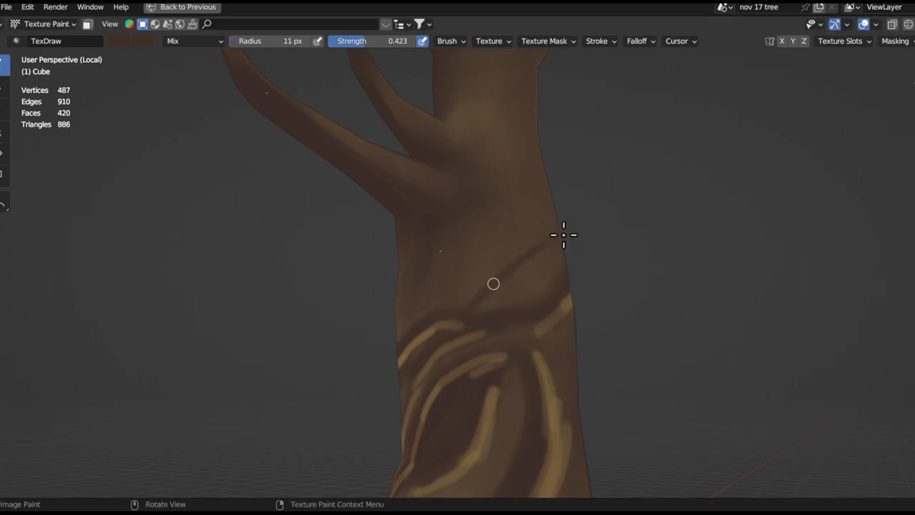
pyautogui.keyDown('alt'); pyautogui.moveTo(564, 235); pyautogui.dragTo(507, 284); pyautogui.keyUp('alt')
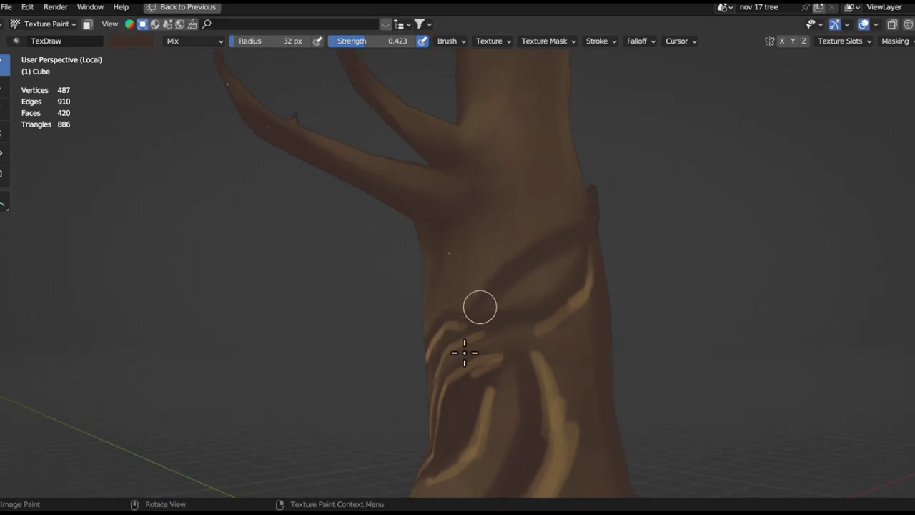
pyautogui.keyDown('alt'); pyautogui.moveTo(550, 253); pyautogui.dragTo(506, 317); pyautogui.keyUp('alt')
pyautogui.press('f')
pyautogui.click(542, 309)
pyautogui.keyDown('alt'); pyautogui.moveTo(549, 307); pyautogui.dragTo(570, 260); pyautogui.keyUp('alt')
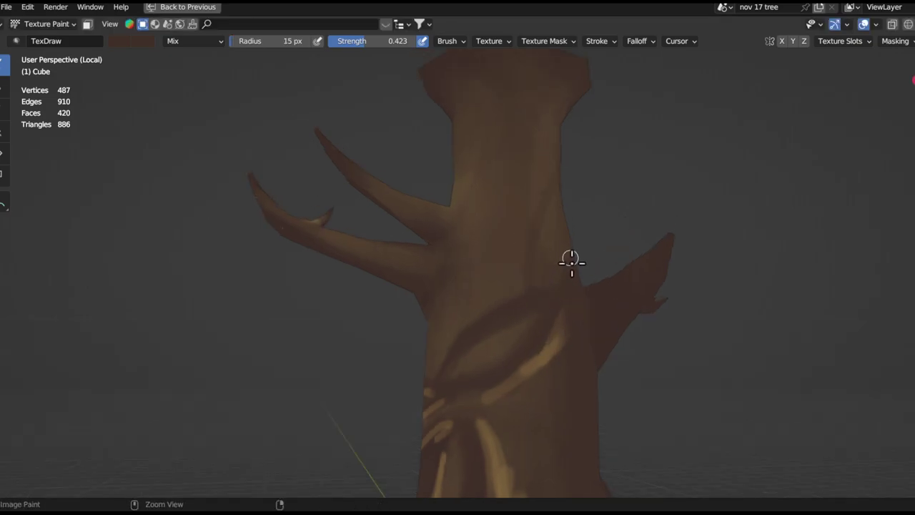
# Paint another dark diagonal groove higher up the trunk with a 16 px brush, undoing the first attempt
pyautogui.moveTo(518, 303); pyautogui.dragTo(551, 296, button='middle')
pyautogui.press('f')
pyautogui.click(500, 318)
pyautogui.moveTo(499, 316); pyautogui.dragTo(585, 183)
pyautogui.hotkey('ctrl', 'z')
pyautogui.press('f')
pyautogui.click(565, 253)
pyautogui.moveTo(504, 311); pyautogui.dragTo(585, 160)
pyautogui.moveTo(563, 217); pyautogui.dragTo(529, 278, button='middle')
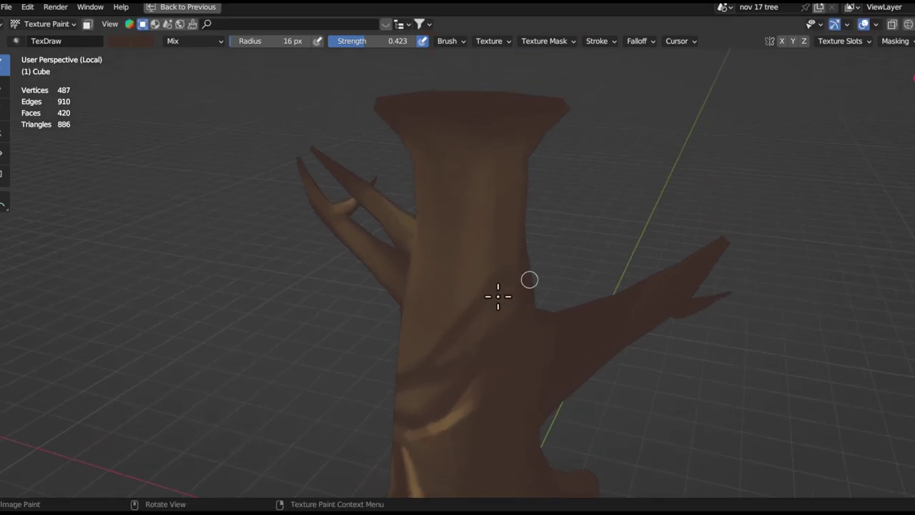
pyautogui.moveTo(472, 305); pyautogui.dragTo(484, 347, button='middle')
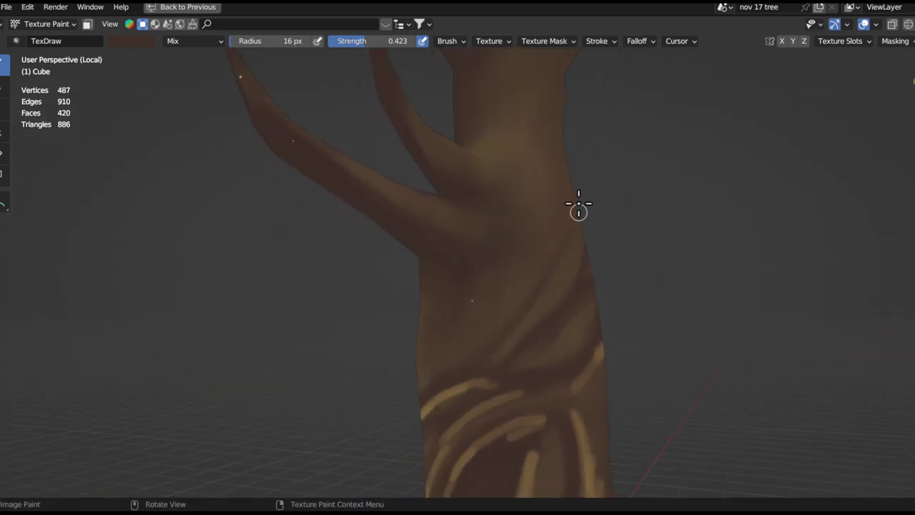
# Darken the strip of bark between the hollow's outer rim and the outer golden highlight
pyautogui.moveTo(570, 237); pyautogui.dragTo(539, 268, button='middle')
pyautogui.moveTo(611, 124); pyautogui.dragTo(629, 165, button='middle')
pyautogui.moveTo(570, 241); pyautogui.dragTo(565, 423, button='middle')
pyautogui.keyDown('ctrl'); pyautogui.moveTo(577, 294); pyautogui.dragTo(579, 274, button='middle'); pyautogui.keyUp('ctrl')
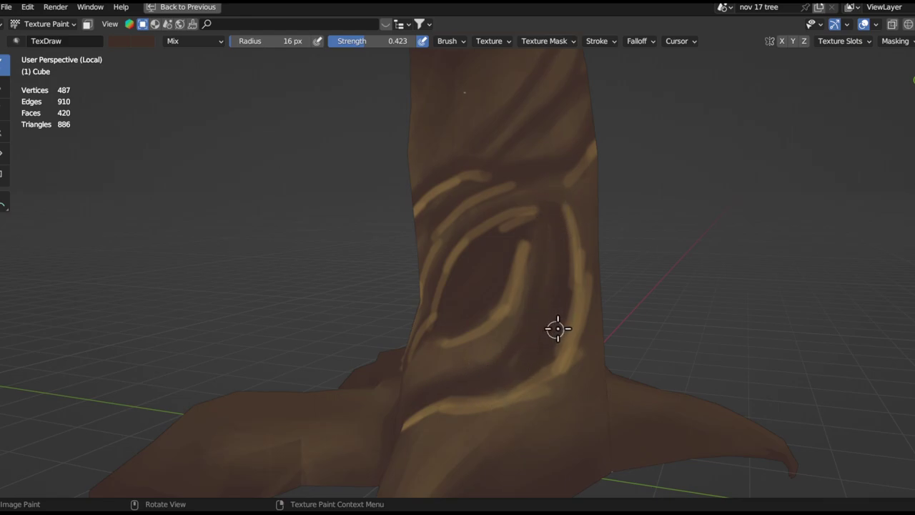
# Paint a golden tan ridge down the dark strip beside the hollow and narrow it with darker brown strokes
pyautogui.moveTo(520, 352)
pyautogui.mouseDown()
pyautogui.moveTo(549, 203)
pyautogui.moveTo(557, 229)
pyautogui.moveTo(553, 212)
pyautogui.mouseUp()
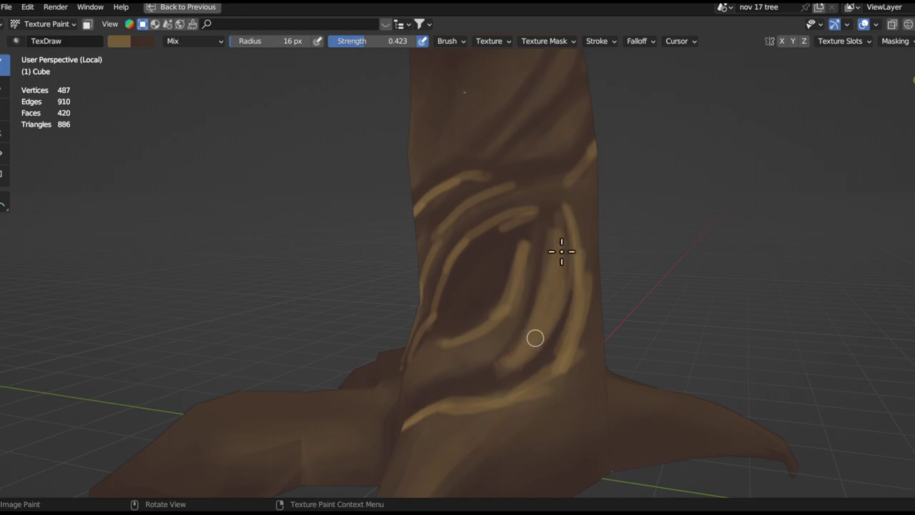
pyautogui.moveTo(593, 248)
pyautogui.mouseDown(button='middle')
pyautogui.moveTo(513, 280)
pyautogui.moveTo(535, 343)
pyautogui.moveTo(533, 298)
pyautogui.moveTo(550, 299)
pyautogui.moveTo(548, 307)
pyautogui.moveTo(536, 272)
pyautogui.mouseUp(button='middle')
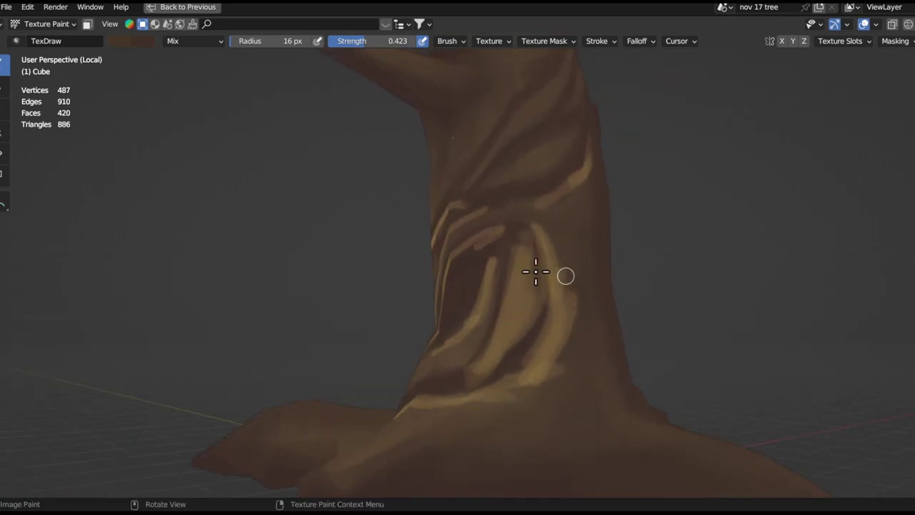
pyautogui.moveTo(505, 355); pyautogui.dragTo(476, 371)
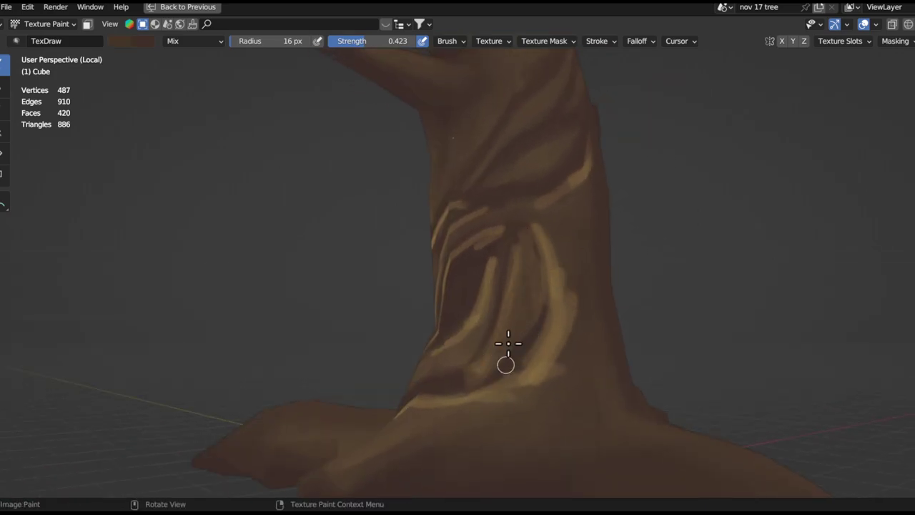
# Fill the bark below the hollow's rim with golden tan and broaden the highlight over the front root
pyautogui.moveTo(484, 349)
pyautogui.mouseDown(button='middle')
pyautogui.moveTo(517, 310)
pyautogui.moveTo(548, 376)
pyautogui.moveTo(536, 327)
pyautogui.moveTo(494, 327)
pyautogui.moveTo(474, 339)
pyautogui.moveTo(515, 269)
pyautogui.moveTo(463, 303)
pyautogui.mouseUp(button='middle')
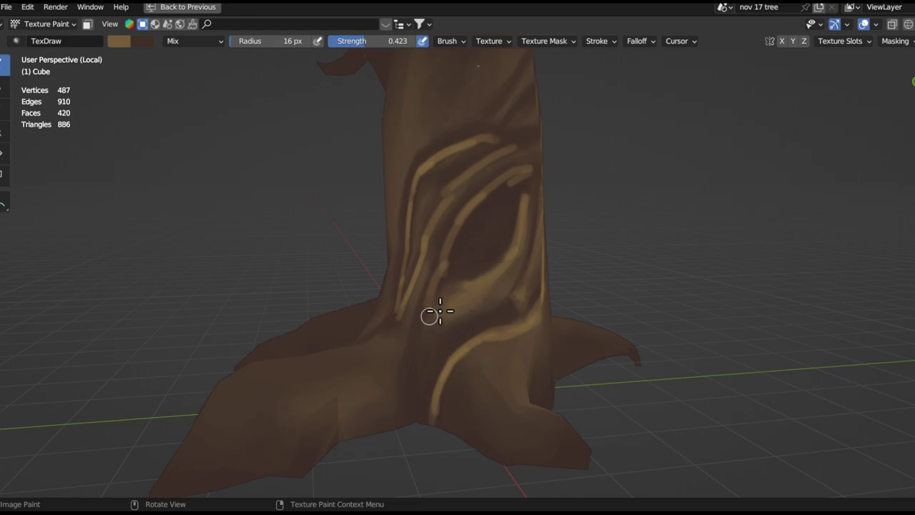
pyautogui.moveTo(435, 302)
pyautogui.mouseDown(button='middle')
pyautogui.moveTo(486, 337)
pyautogui.moveTo(436, 415)
pyautogui.mouseUp(button='middle')
pyautogui.moveTo(454, 384); pyautogui.dragTo(533, 317, button='middle')
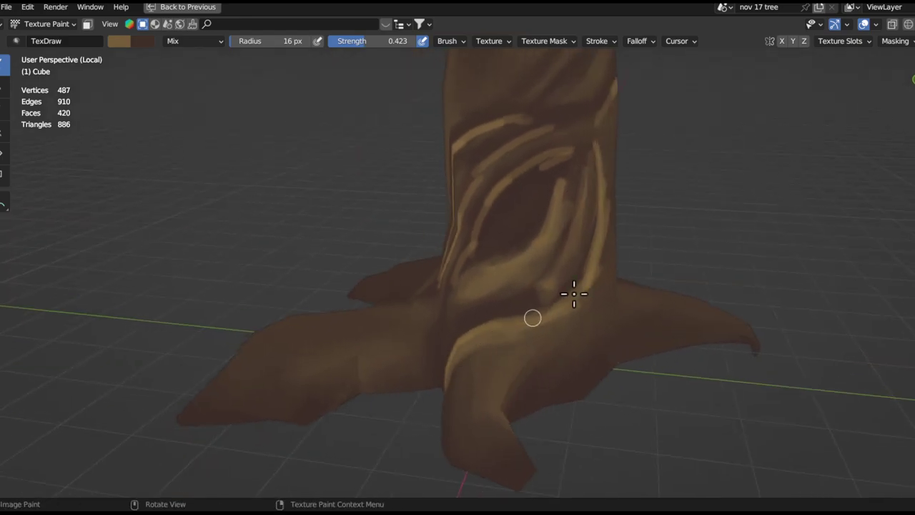
pyautogui.moveTo(601, 285); pyautogui.dragTo(572, 288, button='middle')
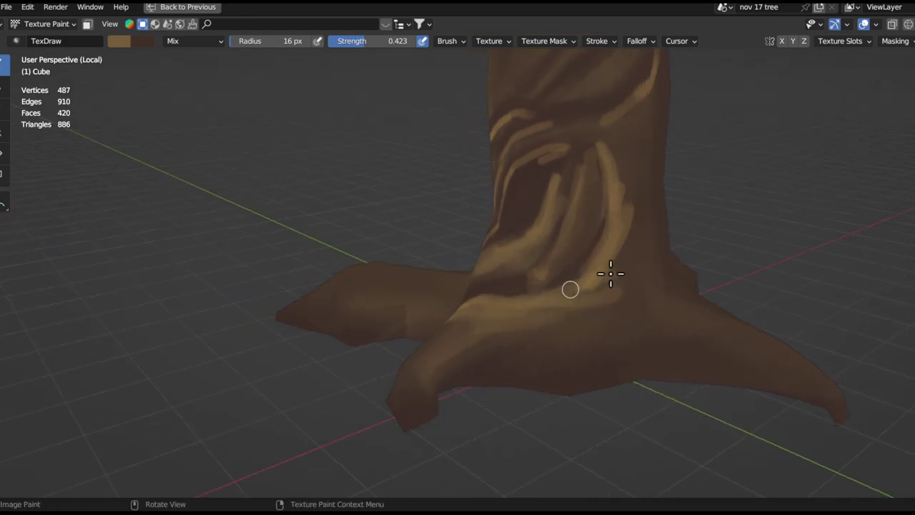
# Broaden the golden tan streaks along the curved bark ridges on the inner side of the hollow
pyautogui.moveTo(608, 138)
pyautogui.mouseDown(button='middle')
pyautogui.moveTo(691, 231)
pyautogui.moveTo(536, 215)
pyautogui.moveTo(486, 180)
pyautogui.mouseUp(button='middle')
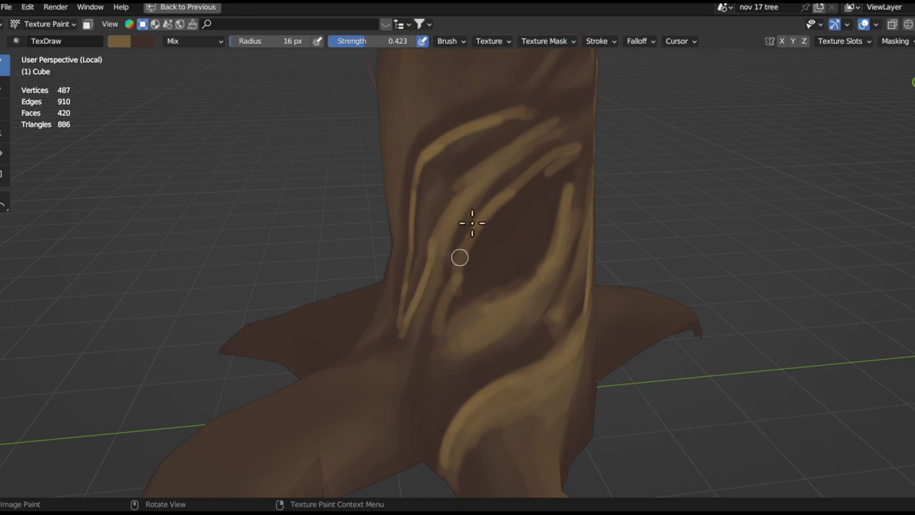
pyautogui.moveTo(452, 166)
pyautogui.mouseDown()
pyautogui.moveTo(425, 204)
pyautogui.moveTo(484, 129)
pyautogui.mouseUp()
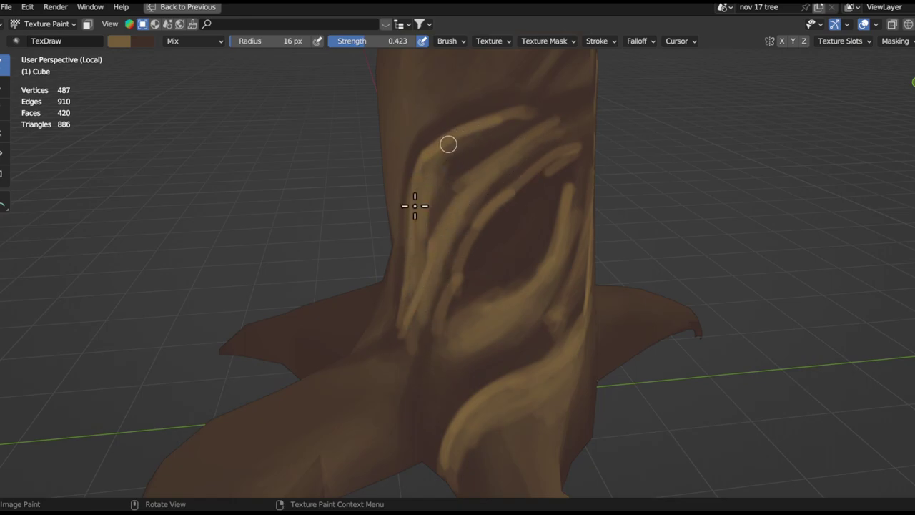
pyautogui.moveTo(505, 117)
pyautogui.mouseDown()
pyautogui.moveTo(529, 127)
pyautogui.moveTo(482, 156)
pyautogui.moveTo(422, 240)
pyautogui.moveTo(421, 254)
pyautogui.mouseUp()
# Swap to dark brown and redefine the grooves between the curved golden ridges beside the hollow
pyautogui.press('x')
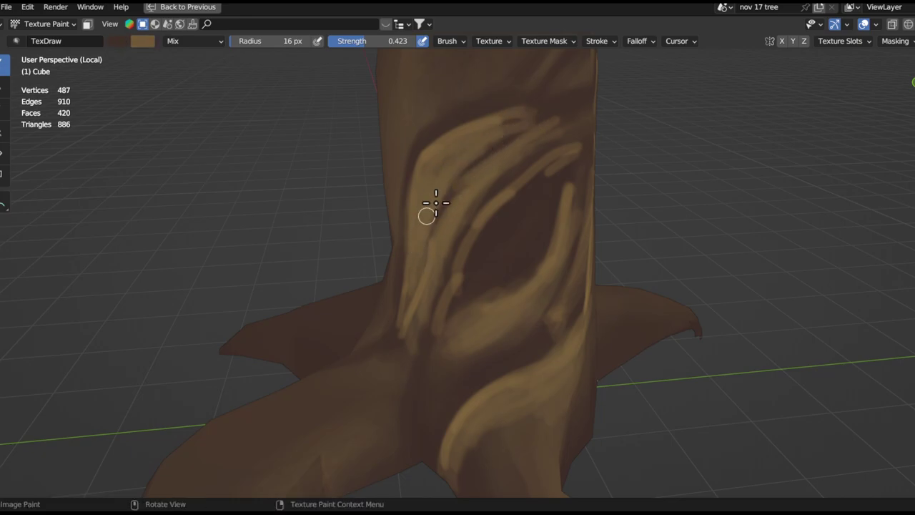
pyautogui.moveTo(465, 179)
pyautogui.mouseDown()
pyautogui.moveTo(484, 158)
pyautogui.moveTo(422, 314)
pyautogui.mouseUp()
pyautogui.moveTo(423, 314); pyautogui.dragTo(474, 156)
pyautogui.keyDown('ctrl'); pyautogui.keyDown('alt'); pyautogui.moveTo(432, 289); pyautogui.dragTo(444, 357); pyautogui.keyUp('alt'); pyautogui.keyUp('ctrl')
pyautogui.keyDown('alt'); pyautogui.moveTo(500, 228); pyautogui.dragTo(472, 218); pyautogui.keyUp('alt')
pyautogui.keyDown('ctrl'); pyautogui.keyDown('alt'); pyautogui.moveTo(500, 218); pyautogui.dragTo(524, 133); pyautogui.keyUp('alt'); pyautogui.keyUp('ctrl')
pyautogui.keyDown('alt'); pyautogui.keyDown('shift'); pyautogui.moveTo(476, 164); pyautogui.dragTo(422, 243); pyautogui.keyUp('shift'); pyautogui.keyUp('alt')
pyautogui.moveTo(454, 246)
pyautogui.keyDown('ctrl'); pyautogui.keyDown('alt'); pyautogui.mouseDown()
pyautogui.moveTo(459, 190)
pyautogui.moveTo(448, 275)
pyautogui.mouseUp(); pyautogui.keyUp('alt'); pyautogui.keyUp('ctrl')
# Fill the two diagonal bark ridges above the hollow with golden tan, swapping to dark brown for touch-ups between them
pyautogui.press('x')
pyautogui.moveTo(447, 275)
pyautogui.keyDown('alt'); pyautogui.mouseDown()
pyautogui.moveTo(409, 271)
pyautogui.moveTo(482, 160)
pyautogui.moveTo(509, 151)
pyautogui.moveTo(446, 207)
pyautogui.mouseUp(); pyautogui.keyUp('alt')
pyautogui.keyDown('shift'); pyautogui.rightClick(386, 255); pyautogui.keyUp('shift')
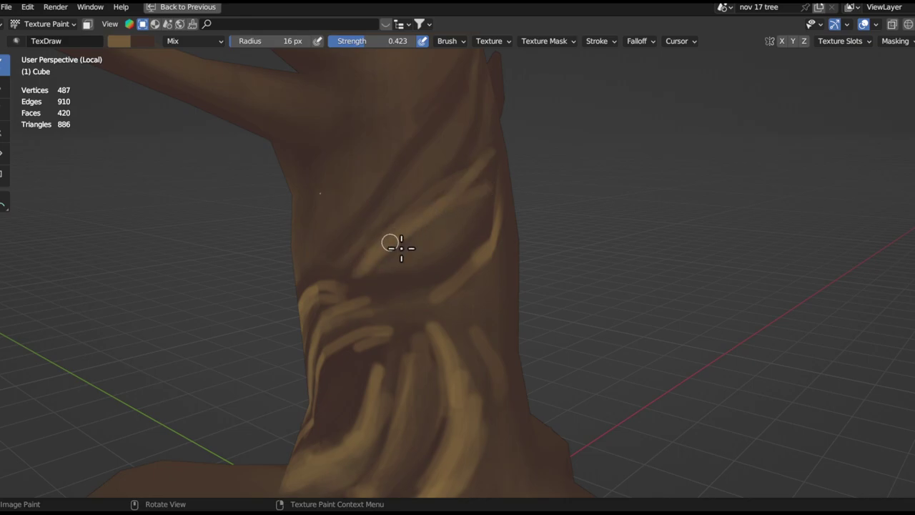
pyautogui.press('x')
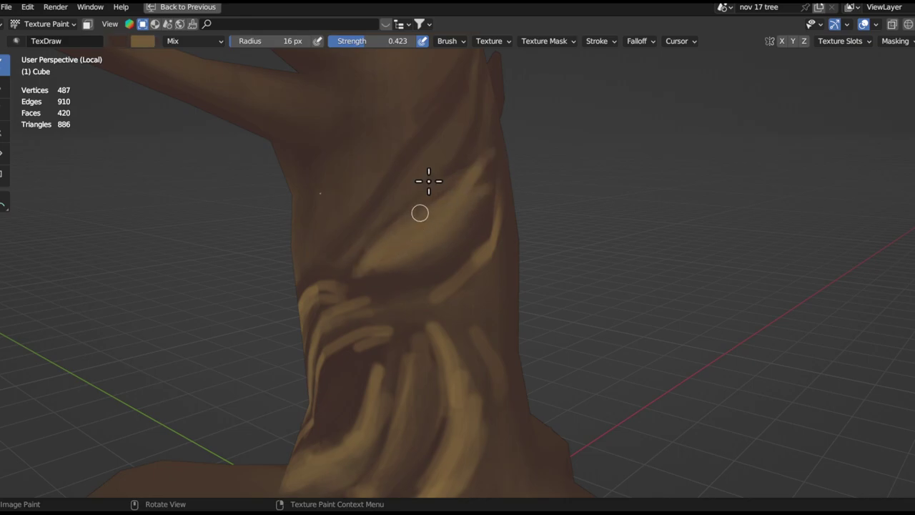
pyautogui.press('x')
pyautogui.moveTo(353, 239)
pyautogui.mouseDown()
pyautogui.moveTo(384, 205)
pyautogui.moveTo(419, 133)
pyautogui.moveTo(473, 87)
pyautogui.moveTo(484, 88)
pyautogui.mouseUp()
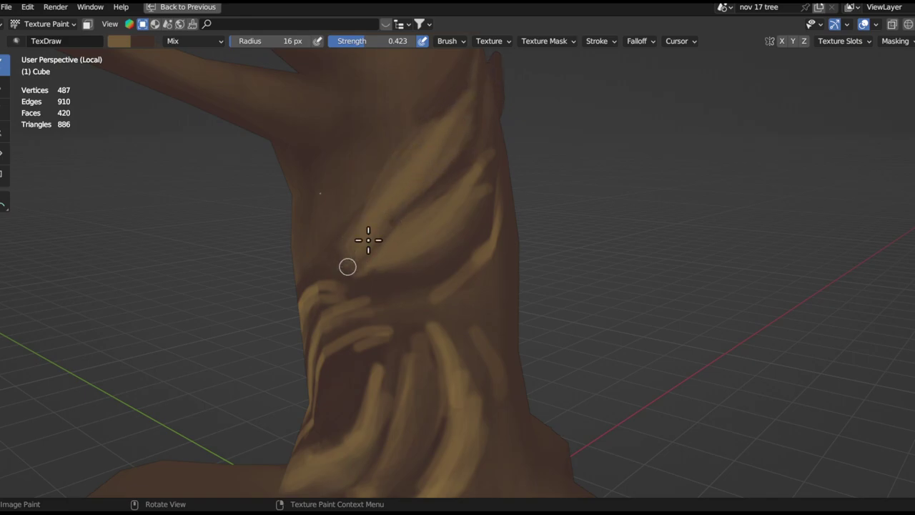
# Swap to dark brown and shade the bark along the edges of the diagonal golden ridges above the hollow
pyautogui.moveTo(368, 240); pyautogui.dragTo(394, 250, button='middle')
pyautogui.press('x')
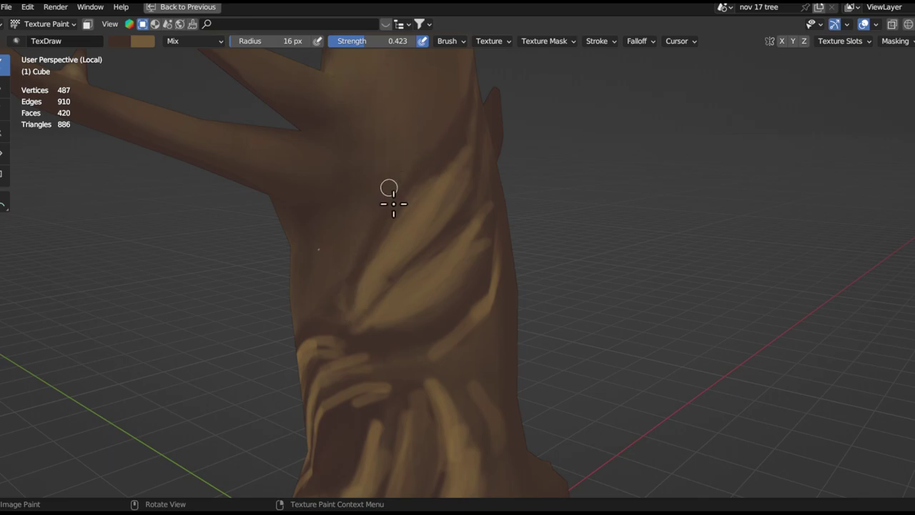
pyautogui.keyDown('ctrl'); pyautogui.keyDown('alt'); pyautogui.moveTo(462, 135); pyautogui.dragTo(503, 140); pyautogui.keyUp('alt'); pyautogui.keyUp('ctrl')
pyautogui.keyDown('ctrl'); pyautogui.keyDown('alt'); pyautogui.moveTo(504, 140); pyautogui.dragTo(500, 287); pyautogui.keyUp('alt'); pyautogui.keyUp('ctrl')
# Paint a golden tan arch over the top of the side root where it joins the trunk, carrying it down the inner side
pyautogui.keyDown('alt'); pyautogui.moveTo(502, 207); pyautogui.dragTo(509, 146); pyautogui.keyUp('alt')
pyautogui.keyDown('alt'); pyautogui.moveTo(510, 146); pyautogui.dragTo(409, 247); pyautogui.keyUp('alt')
pyautogui.keyDown('alt'); pyautogui.keyDown('shift'); pyautogui.moveTo(409, 247); pyautogui.dragTo(549, 230); pyautogui.keyUp('shift'); pyautogui.keyUp('alt')
pyautogui.moveTo(548, 229); pyautogui.dragTo(504, 213, button='middle')
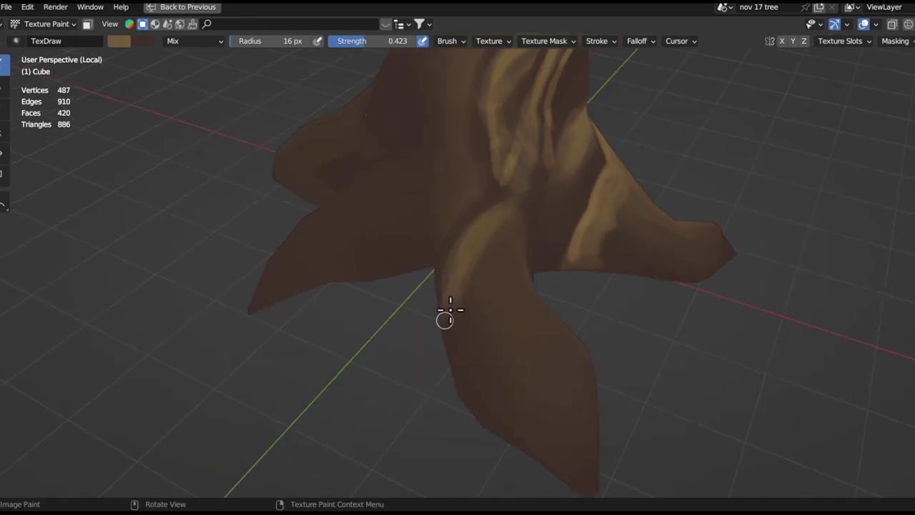
pyautogui.moveTo(472, 261); pyautogui.dragTo(556, 231, button='middle')
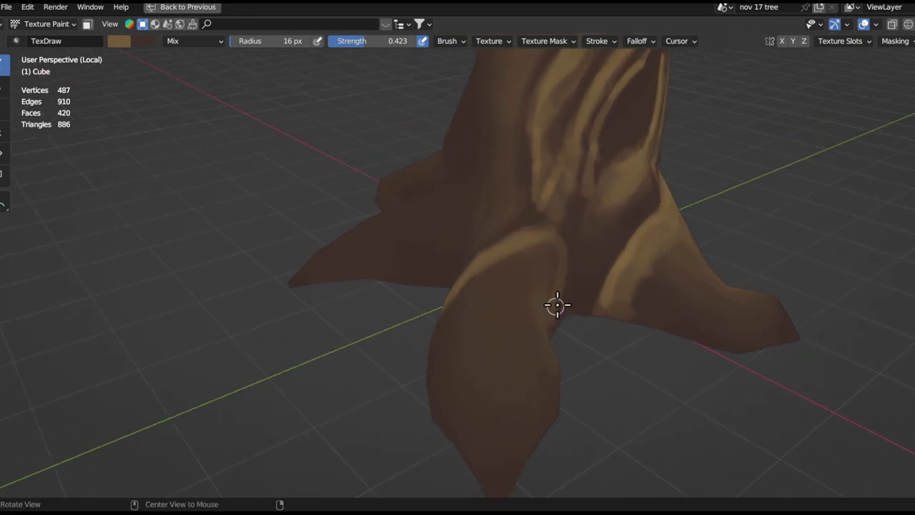
pyautogui.moveTo(556, 308); pyautogui.dragTo(577, 269, button='middle')
pyautogui.moveTo(557, 325); pyautogui.dragTo(565, 220)
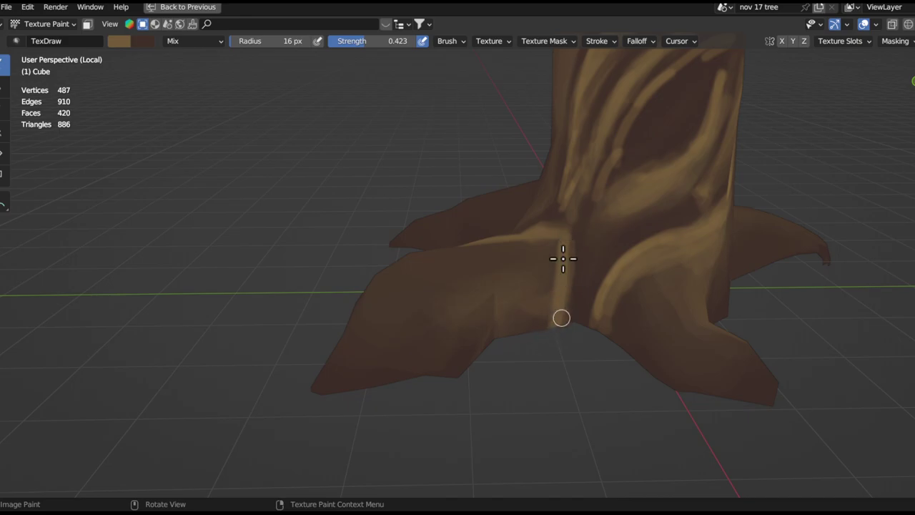
pyautogui.moveTo(541, 226); pyautogui.dragTo(551, 348, button='middle')
# Swap to dark brown and paint a groove beneath the golden arch on the side root
pyautogui.press('x')
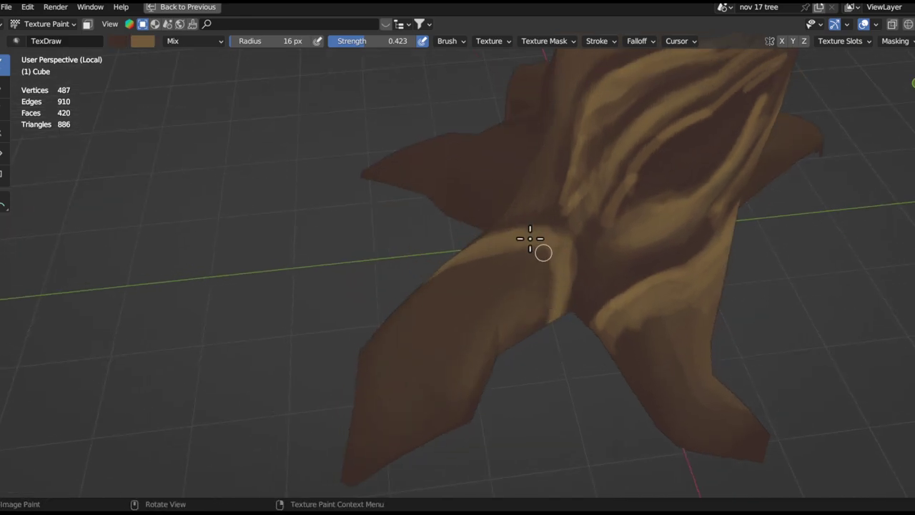
pyautogui.moveTo(543, 308); pyautogui.dragTo(547, 261, button='middle')
pyautogui.keyDown('shift'); pyautogui.rightClick(522, 266); pyautogui.keyUp('shift')
pyautogui.keyDown('shift'); pyautogui.rightClick(540, 256); pyautogui.keyUp('shift')
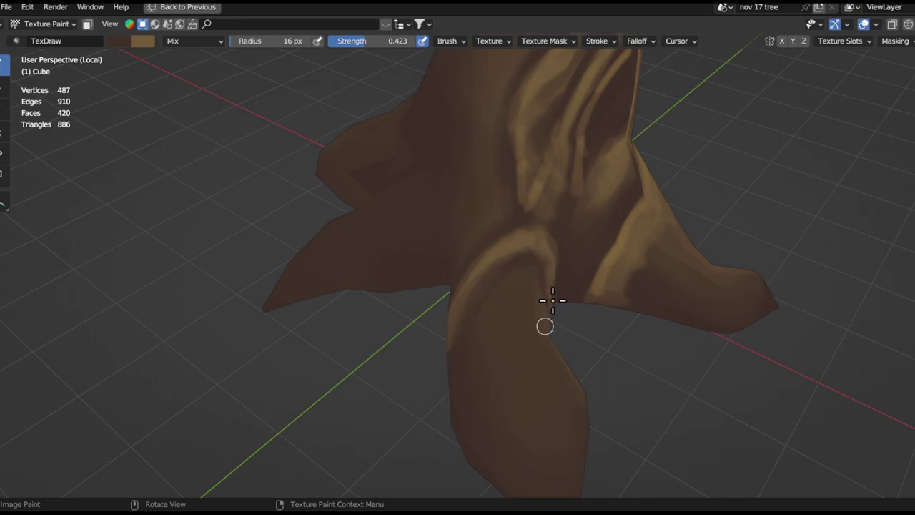
pyautogui.moveTo(545, 326); pyautogui.dragTo(543, 286, button='middle')
pyautogui.moveTo(521, 344); pyautogui.dragTo(635, 365, button='middle')
# Swap to golden tan and paint a second band below the arch, running down the outer side of the side root
pyautogui.press('x')
pyautogui.moveTo(535, 261)
pyautogui.mouseDown()
pyautogui.moveTo(470, 364)
pyautogui.moveTo(466, 388)
pyautogui.mouseUp()
pyautogui.moveTo(519, 284); pyautogui.dragTo(471, 367)
pyautogui.moveTo(467, 381); pyautogui.dragTo(525, 324, button='middle')
pyautogui.moveTo(484, 343); pyautogui.dragTo(475, 434)
pyautogui.moveTo(480, 367)
pyautogui.keyDown('shift'); pyautogui.mouseDown(button='middle')
pyautogui.moveTo(484, 407)
pyautogui.moveTo(498, 323)
pyautogui.mouseUp(button='middle'); pyautogui.keyUp('shift')
pyautogui.moveTo(454, 358); pyautogui.dragTo(455, 327)
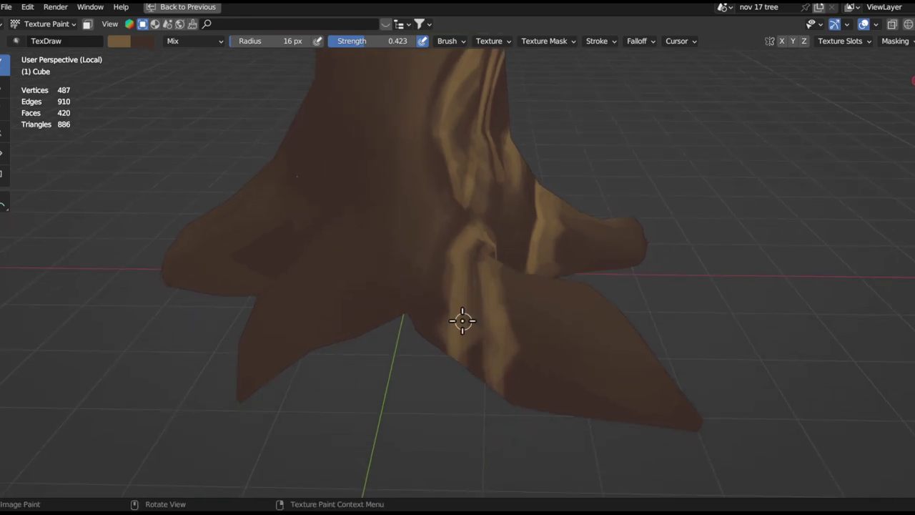
pyautogui.keyDown('shift'); pyautogui.moveTo(463, 320); pyautogui.dragTo(469, 327, button='right'); pyautogui.keyUp('shift')
# Swap to dark brown and deepen the groove between the two golden bands on the side root's outer side
pyautogui.press('x')
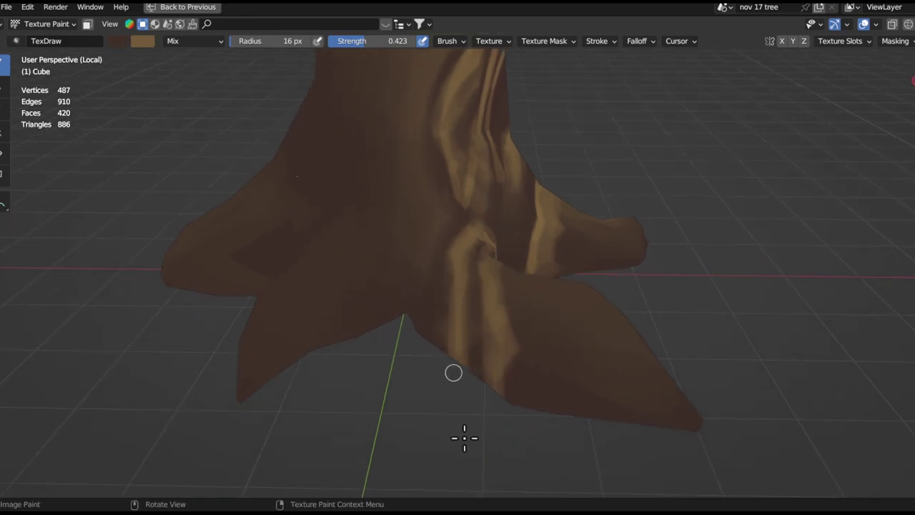
pyautogui.moveTo(449, 333); pyautogui.dragTo(463, 432)
pyautogui.keyDown('alt'); pyautogui.moveTo(495, 378); pyautogui.dragTo(467, 398); pyautogui.keyUp('alt')
pyautogui.moveTo(485, 335); pyautogui.dragTo(476, 411)
pyautogui.keyDown('alt'); pyautogui.moveTo(514, 325); pyautogui.dragTo(414, 243); pyautogui.keyUp('alt')
pyautogui.moveTo(501, 300); pyautogui.dragTo(471, 309, button='middle')
# Swap to golden tan and continue the second band down the inner side of the side root
pyautogui.press('x')
pyautogui.moveTo(513, 228)
pyautogui.mouseDown()
pyautogui.moveTo(526, 323)
pyautogui.moveTo(535, 314)
pyautogui.mouseUp()
pyautogui.moveTo(527, 246); pyautogui.dragTo(541, 339)
pyautogui.moveTo(527, 266); pyautogui.dragTo(558, 319, button='middle')
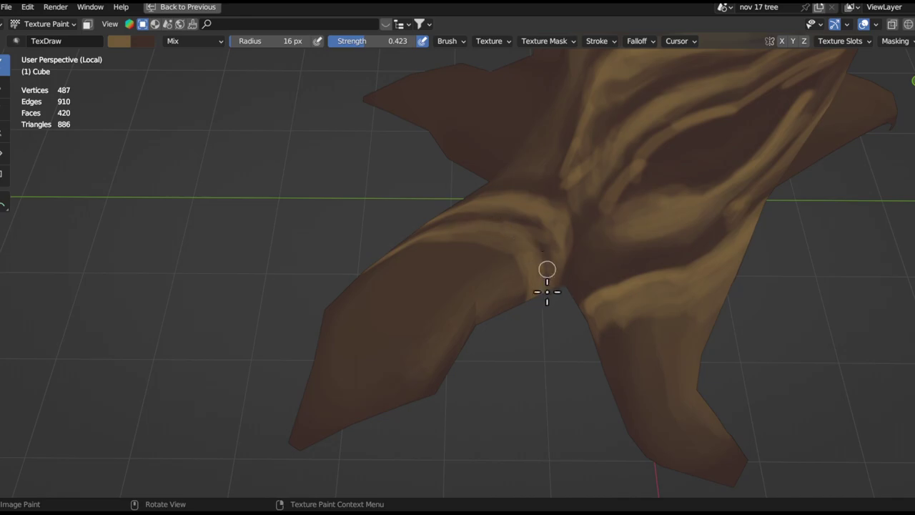
pyautogui.moveTo(474, 232); pyautogui.dragTo(531, 250, button='middle')
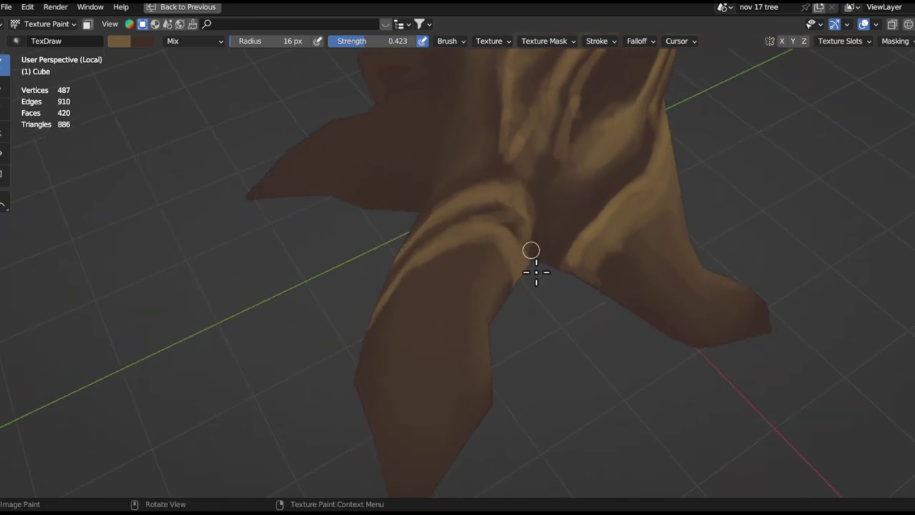
# Swap to dark brown and darken the bark just below the second golden band on the side root
pyautogui.press('x')
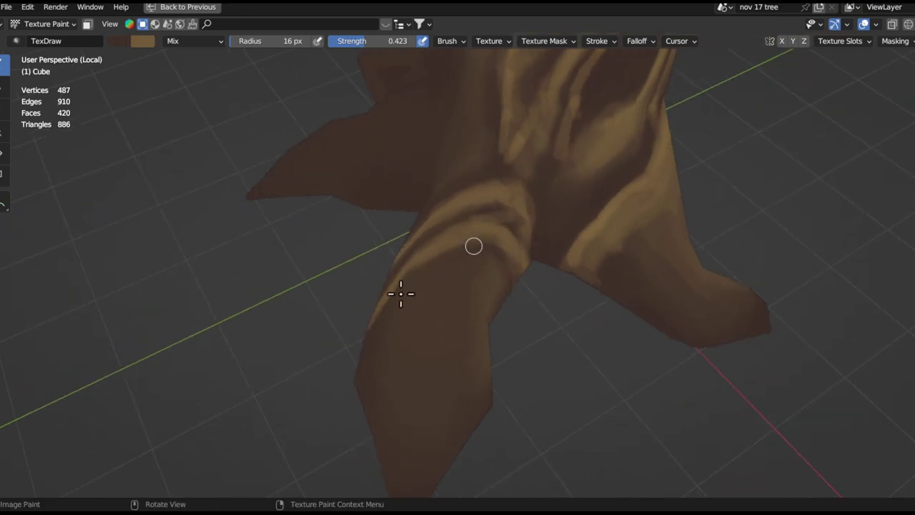
pyautogui.moveTo(436, 271); pyautogui.dragTo(423, 293, button='middle')
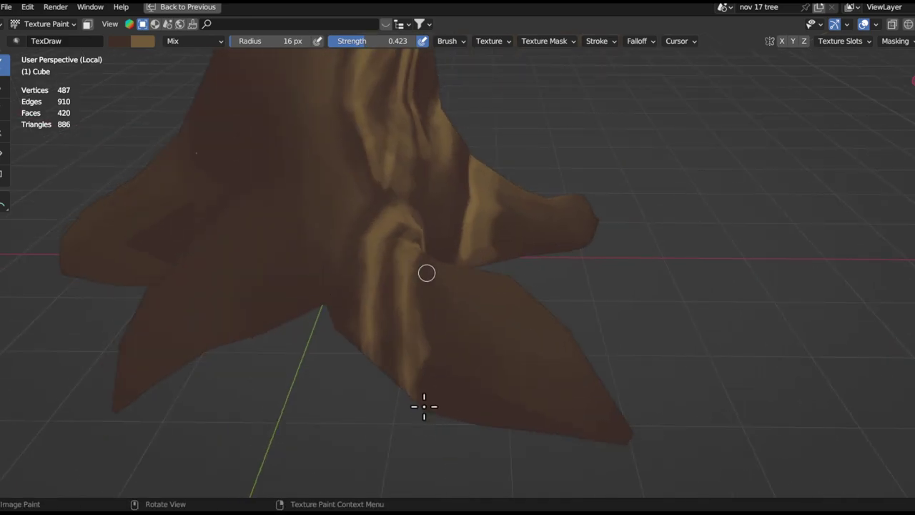
pyautogui.moveTo(453, 293); pyautogui.dragTo(501, 207, button='middle')
pyautogui.moveTo(592, 331)
pyautogui.mouseDown(button='middle')
pyautogui.moveTo(593, 243)
pyautogui.moveTo(574, 207)
pyautogui.moveTo(598, 194)
pyautogui.moveTo(493, 226)
pyautogui.moveTo(570, 219)
pyautogui.moveTo(563, 224)
pyautogui.moveTo(576, 272)
pyautogui.mouseUp(button='middle')
# Fill another golden tan band across the upper side root, swapping to dark brown to shade its lower edge
pyautogui.press('x')
pyautogui.moveTo(549, 247); pyautogui.dragTo(561, 320)
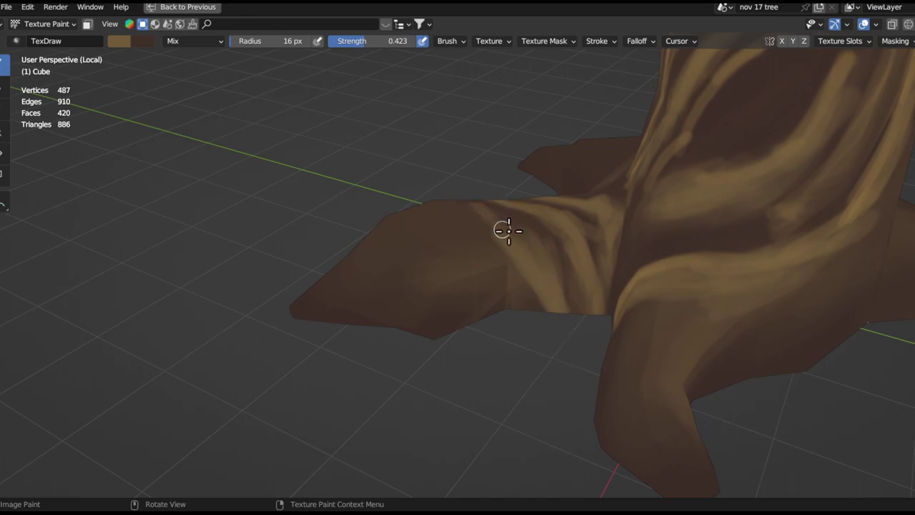
pyautogui.moveTo(577, 281); pyautogui.dragTo(515, 279, button='middle')
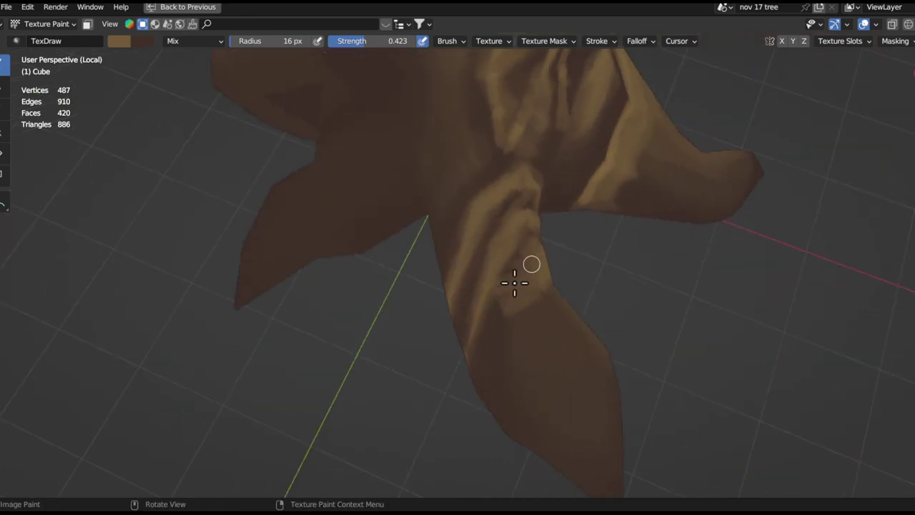
pyautogui.press('x')
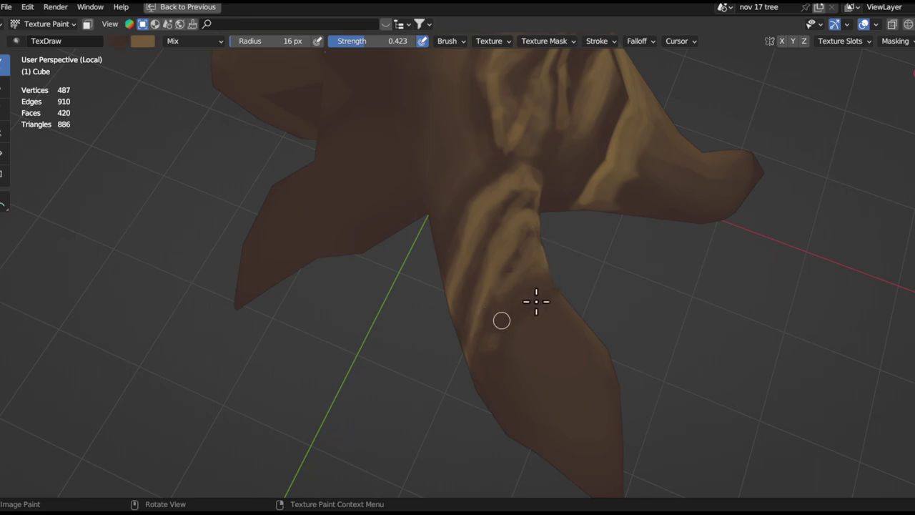
# Paint a broad golden tan band across the middle of the side root and outline its edges with dark brown
pyautogui.press('x')
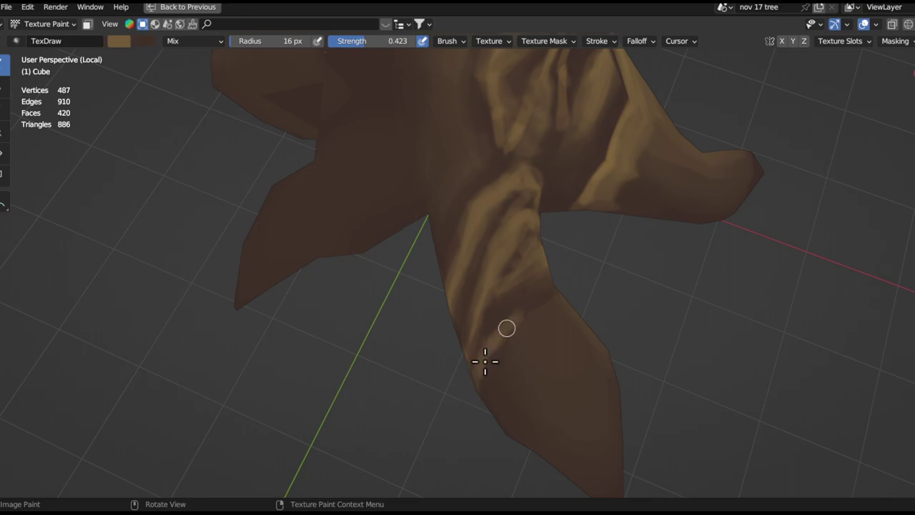
pyautogui.moveTo(486, 362)
pyautogui.mouseDown()
pyautogui.moveTo(501, 378)
pyautogui.moveTo(588, 290)
pyautogui.moveTo(553, 315)
pyautogui.mouseUp()
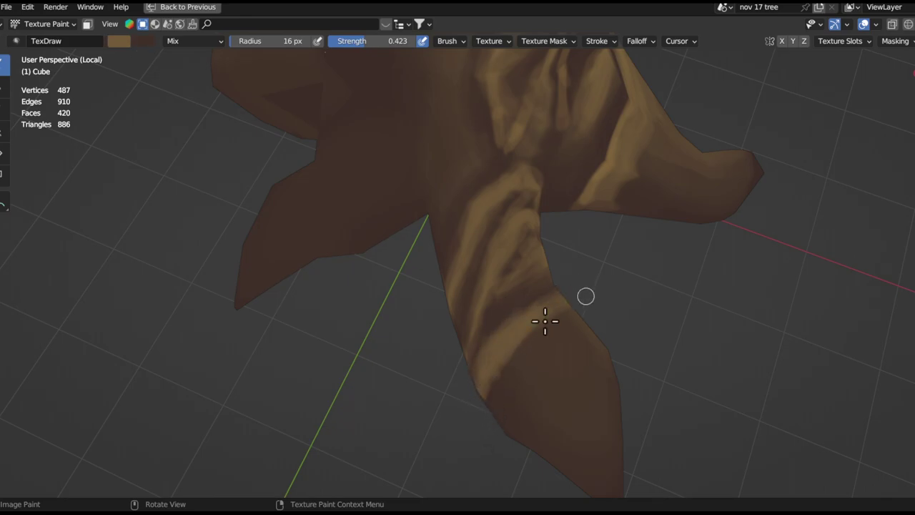
pyautogui.press('x')
pyautogui.moveTo(502, 375); pyautogui.dragTo(582, 302)
pyautogui.moveTo(486, 389)
pyautogui.mouseDown()
pyautogui.moveTo(583, 318)
pyautogui.moveTo(562, 390)
pyautogui.mouseUp()
# Extend the middle golden tan band down the inner side of the side root, alternating with dark brown for its edges
pyautogui.keyDown('alt'); pyautogui.moveTo(558, 336); pyautogui.dragTo(546, 225); pyautogui.keyUp('alt')
pyautogui.keyDown('ctrl'); pyautogui.keyDown('alt'); pyautogui.moveTo(549, 307); pyautogui.dragTo(556, 419); pyautogui.keyUp('alt'); pyautogui.keyUp('ctrl')
pyautogui.keyDown('alt'); pyautogui.moveTo(601, 343); pyautogui.dragTo(457, 363); pyautogui.keyUp('alt')
pyautogui.keyDown('ctrl'); pyautogui.keyDown('alt'); pyautogui.moveTo(588, 268); pyautogui.dragTo(583, 208); pyautogui.keyUp('alt'); pyautogui.keyUp('ctrl')
pyautogui.moveTo(562, 279)
pyautogui.keyDown('alt'); pyautogui.mouseDown()
pyautogui.moveTo(553, 214)
pyautogui.moveTo(582, 178)
pyautogui.moveTo(580, 266)
pyautogui.mouseUp(); pyautogui.keyUp('alt')
pyautogui.press('x')
pyautogui.moveTo(574, 336)
pyautogui.keyDown('ctrl'); pyautogui.keyDown('alt'); pyautogui.mouseDown()
pyautogui.moveTo(527, 207)
pyautogui.moveTo(536, 204)
pyautogui.moveTo(535, 346)
pyautogui.mouseUp(); pyautogui.keyUp('alt'); pyautogui.keyUp('ctrl')
pyautogui.press('x')
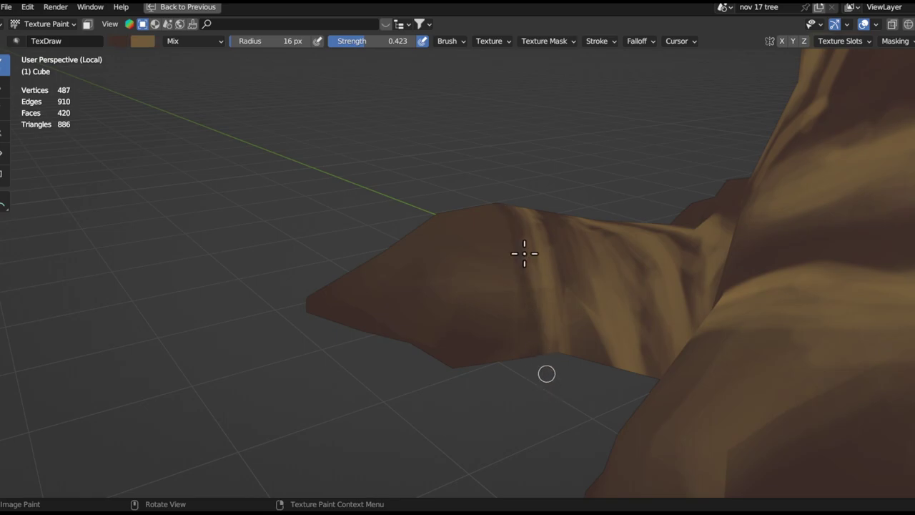
# Darken the grooves on both sides of the middle band along the side root's inner face
pyautogui.keyDown('ctrl'); pyautogui.keyDown('alt'); pyautogui.moveTo(546, 284); pyautogui.dragTo(552, 357); pyautogui.keyUp('alt'); pyautogui.keyUp('ctrl')
pyautogui.keyDown('alt'); pyautogui.moveTo(568, 289); pyautogui.dragTo(729, 304); pyautogui.keyUp('alt')
pyautogui.keyDown('ctrl'); pyautogui.keyDown('alt'); pyautogui.moveTo(522, 274); pyautogui.dragTo(530, 332); pyautogui.keyUp('alt'); pyautogui.keyUp('ctrl')
pyautogui.keyDown('alt'); pyautogui.moveTo(483, 283); pyautogui.dragTo(414, 274); pyautogui.keyUp('alt')
# Broaden the middle band with golden tan along the outer side of the side root
pyautogui.moveTo(529, 300); pyautogui.dragTo(462, 393, button='middle')
pyautogui.moveTo(427, 350); pyautogui.dragTo(513, 333, button='middle')
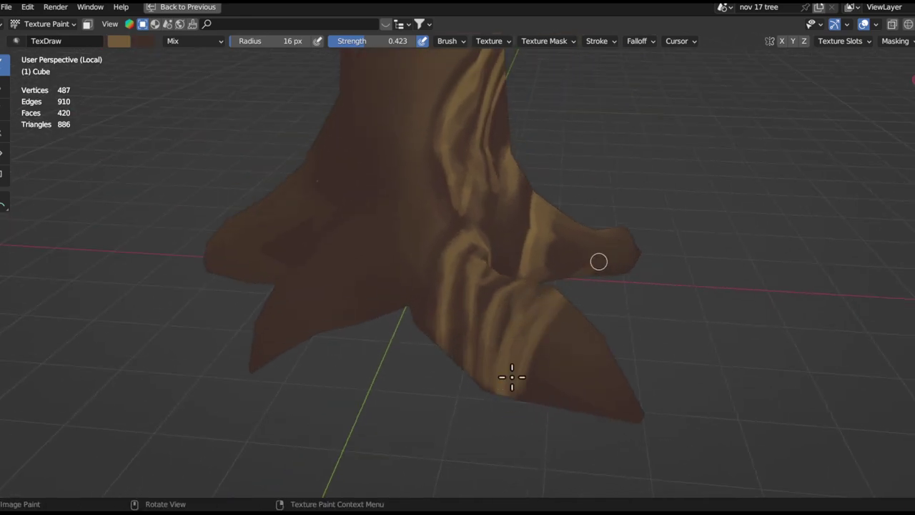
pyautogui.scroll(-1, 526, 335)
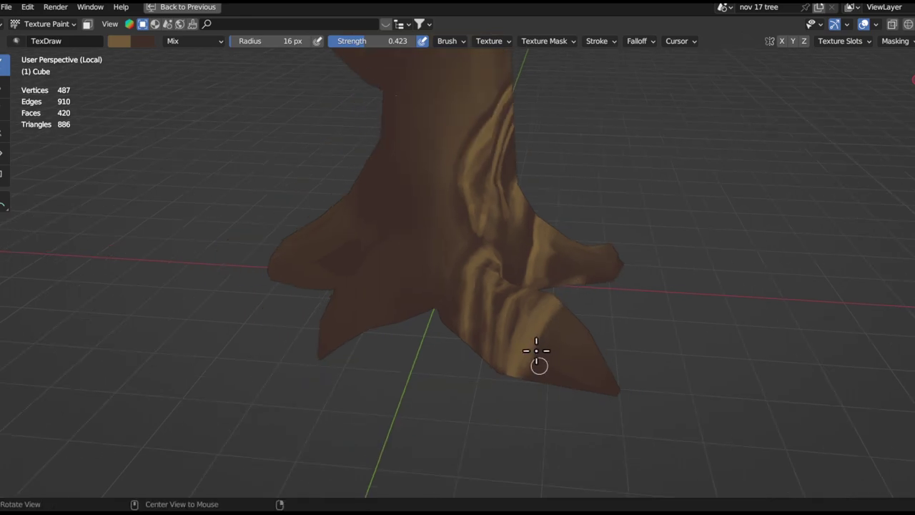
pyautogui.moveTo(537, 353); pyautogui.dragTo(580, 343, button='middle')
pyautogui.scroll(3, 520, 363)
# Darken the bark beyond the middle band and paint a golden tan band nearer the root tip, continuing it down the inner side
pyautogui.press('x')
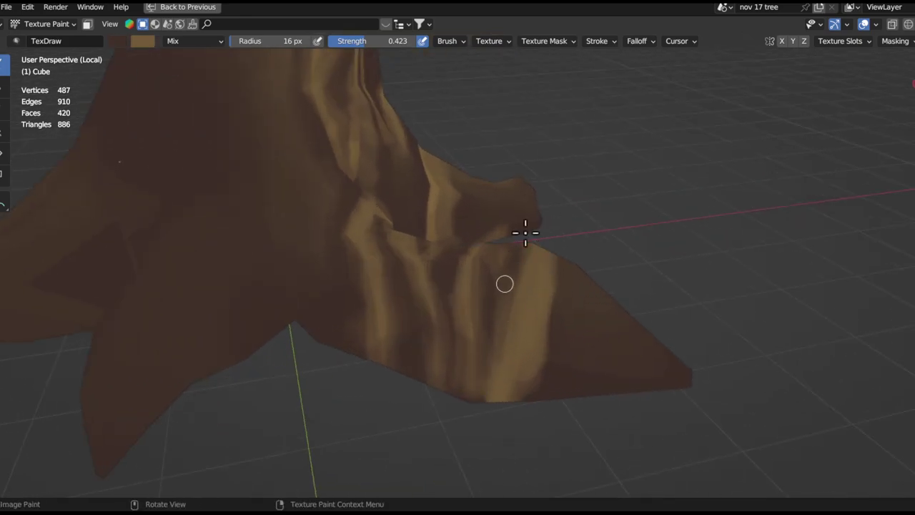
pyautogui.moveTo(546, 416)
pyautogui.mouseDown(button='middle')
pyautogui.moveTo(460, 351)
pyautogui.moveTo(595, 306)
pyautogui.moveTo(579, 312)
pyautogui.mouseUp(button='middle')
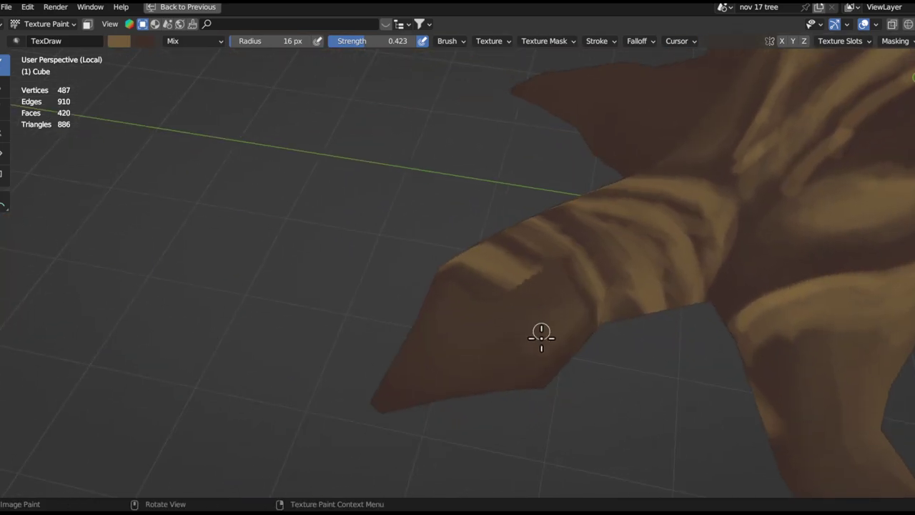
pyautogui.moveTo(541, 336); pyautogui.dragTo(527, 300, button='middle')
pyautogui.moveTo(533, 294)
pyautogui.mouseDown()
pyautogui.moveTo(560, 336)
pyautogui.moveTo(553, 284)
pyautogui.moveTo(533, 284)
pyautogui.moveTo(539, 417)
pyautogui.moveTo(553, 437)
pyautogui.mouseUp()
# Refine the band nearest the tip with golden tan and dark brown, and darken the tip of the side root
pyautogui.press('x')
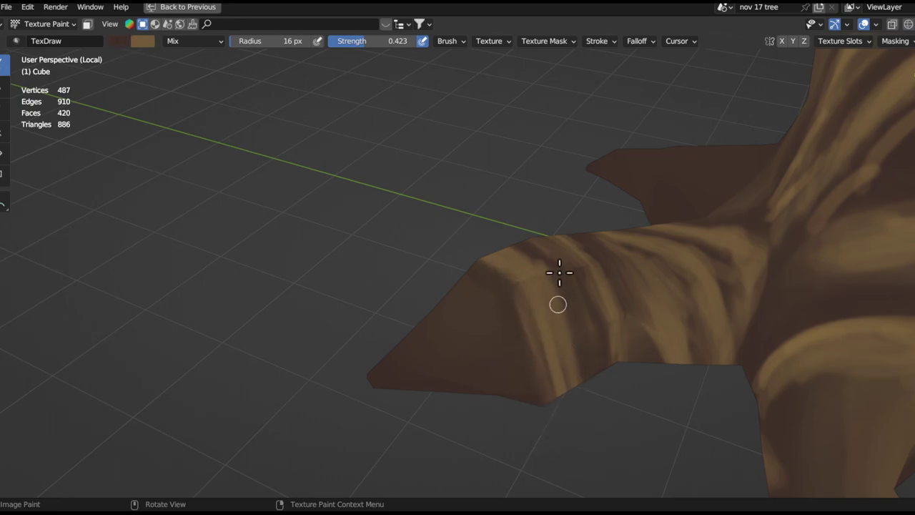
pyautogui.moveTo(562, 474)
pyautogui.mouseDown(button='middle')
pyautogui.moveTo(607, 315)
pyautogui.moveTo(500, 374)
pyautogui.moveTo(583, 362)
pyautogui.moveTo(509, 312)
pyautogui.mouseUp(button='middle')
pyautogui.press('x')
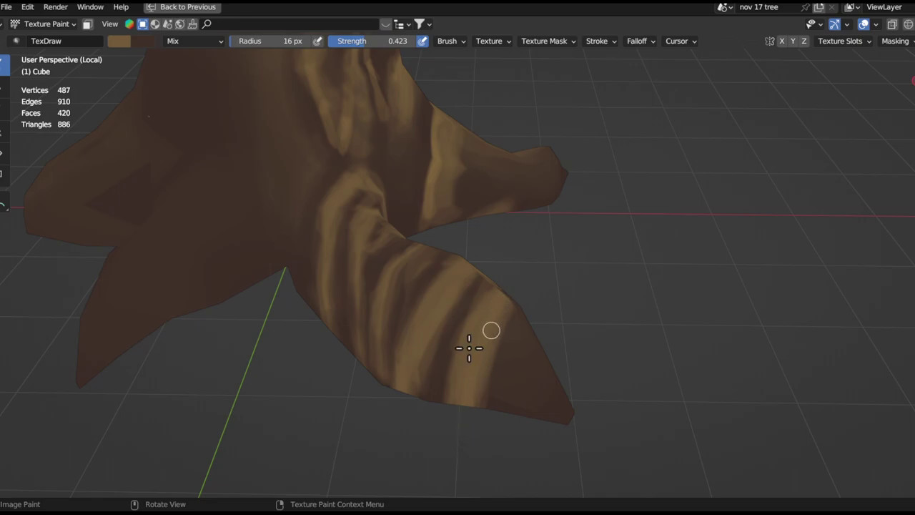
pyautogui.moveTo(501, 309); pyautogui.dragTo(510, 339, button='middle')
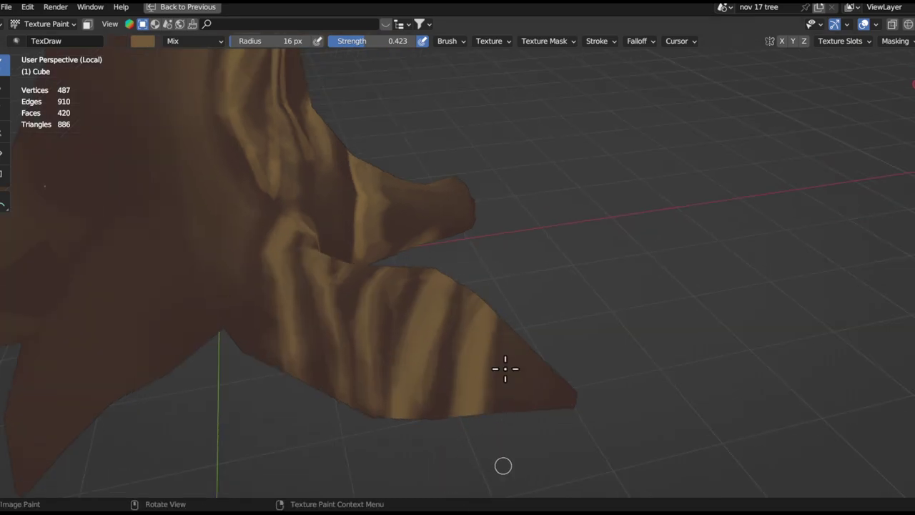
pyautogui.moveTo(511, 472); pyautogui.dragTo(493, 369, button='middle')
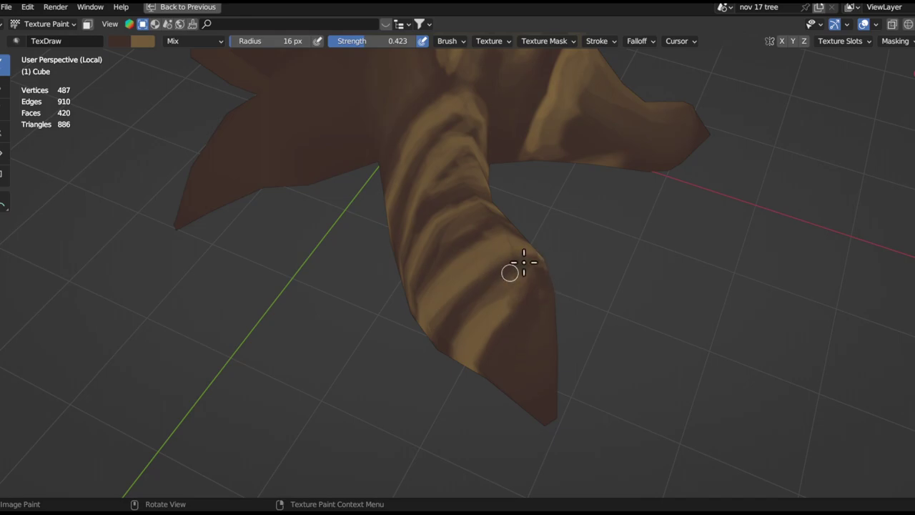
# Paint a wide golden tan patch on the inner side of the side root near its tip
pyautogui.moveTo(536, 310)
pyautogui.mouseDown(button='middle')
pyautogui.moveTo(558, 333)
pyautogui.moveTo(557, 370)
pyautogui.mouseUp(button='middle')
pyautogui.moveTo(561, 279); pyautogui.dragTo(586, 391)
pyautogui.moveTo(572, 294)
pyautogui.mouseDown()
pyautogui.moveTo(607, 376)
pyautogui.moveTo(583, 349)
pyautogui.mouseUp()
pyautogui.moveTo(580, 310); pyautogui.dragTo(594, 338)
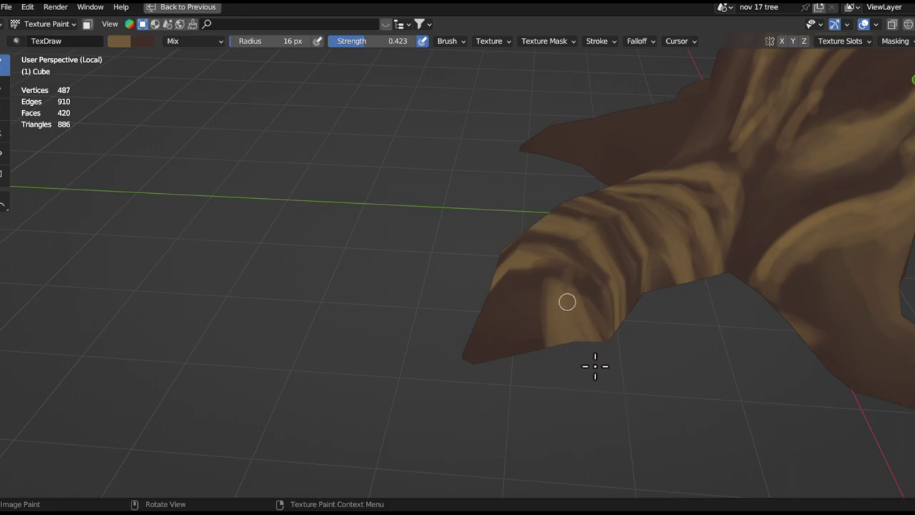
# Swap to dark brown and shade around the edges of the golden patch near the side root's tip
pyautogui.press('x')
pyautogui.moveTo(556, 313); pyautogui.dragTo(574, 372)
pyautogui.moveTo(563, 283); pyautogui.dragTo(552, 335)
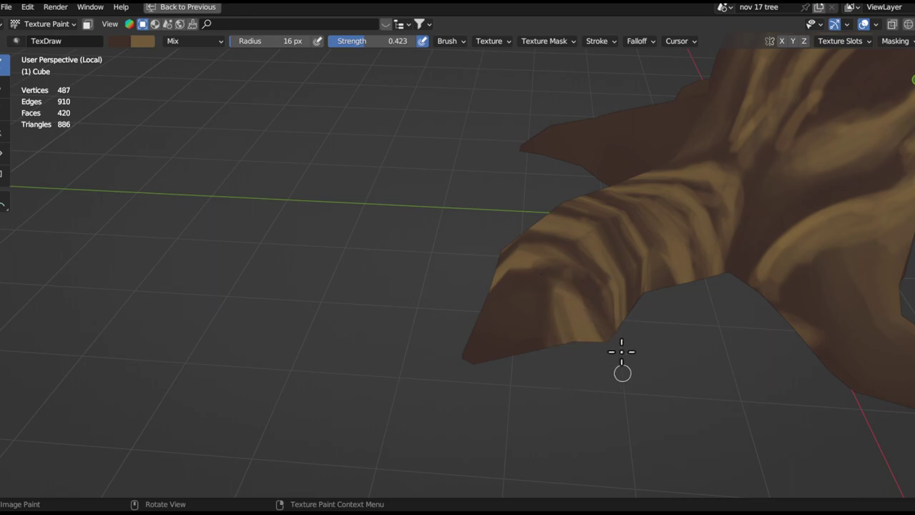
# Touch up the arched highlight on the front root with golden tan, swapping to dark brown to trim its lower edge
pyautogui.keyDown('ctrl'); pyautogui.keyDown('alt'); pyautogui.moveTo(612, 347); pyautogui.dragTo(585, 440); pyautogui.keyUp('alt'); pyautogui.keyUp('ctrl')
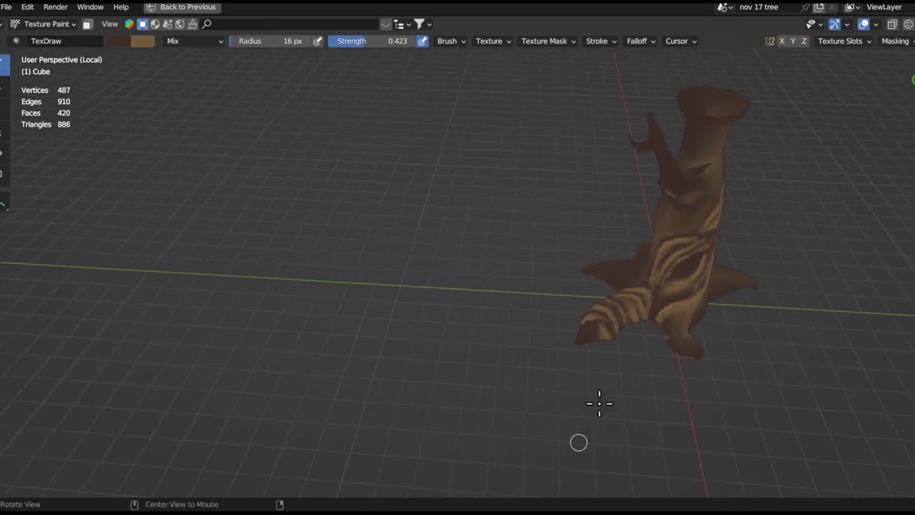
pyautogui.keyDown('alt'); pyautogui.keyDown('shift'); pyautogui.moveTo(679, 342); pyautogui.dragTo(501, 371); pyautogui.keyUp('shift'); pyautogui.keyUp('alt')
pyautogui.keyDown('ctrl'); pyautogui.keyDown('alt'); pyautogui.moveTo(529, 339); pyautogui.dragTo(488, 227); pyautogui.keyUp('alt'); pyautogui.keyUp('ctrl')
pyautogui.moveTo(426, 316)
pyautogui.keyDown('ctrl'); pyautogui.keyDown('alt'); pyautogui.mouseDown()
pyautogui.moveTo(417, 364)
pyautogui.moveTo(529, 336)
pyautogui.moveTo(360, 368)
pyautogui.moveTo(565, 302)
pyautogui.moveTo(545, 319)
pyautogui.moveTo(548, 268)
pyautogui.moveTo(535, 288)
pyautogui.moveTo(484, 286)
pyautogui.moveTo(421, 360)
pyautogui.moveTo(491, 272)
pyautogui.mouseUp(); pyautogui.keyUp('alt'); pyautogui.keyUp('ctrl')
pyautogui.press('x')
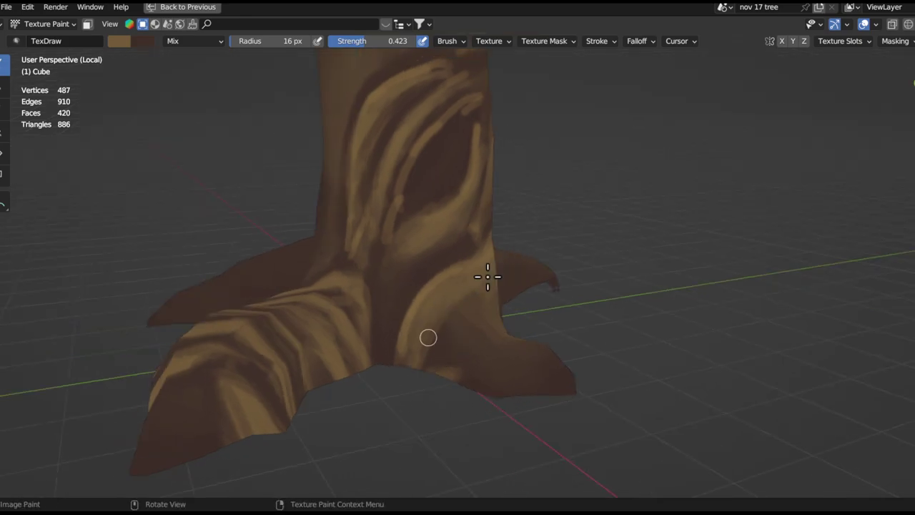
pyautogui.press('x')
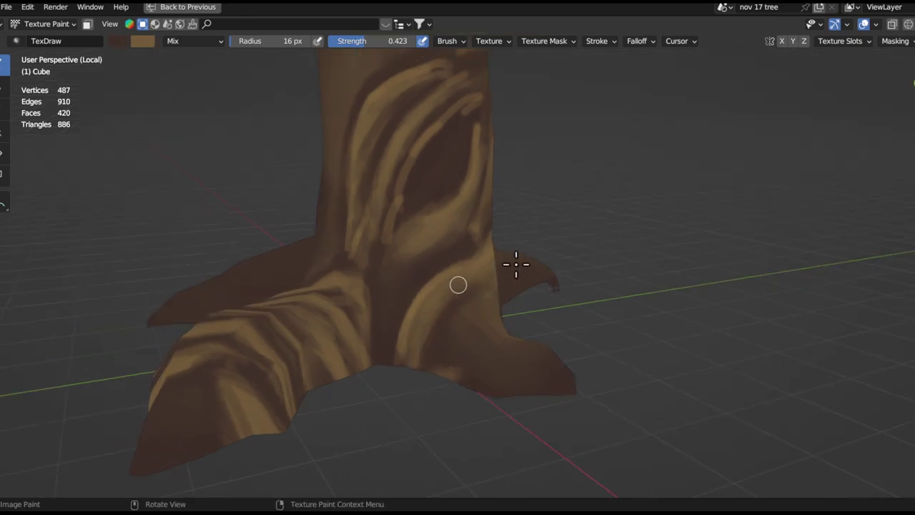
# Shade the front root with dark brown beneath and beside its golden arch
pyautogui.moveTo(480, 307)
pyautogui.keyDown('alt'); pyautogui.mouseDown()
pyautogui.moveTo(593, 266)
pyautogui.moveTo(582, 258)
pyautogui.moveTo(629, 148)
pyautogui.moveTo(596, 289)
pyautogui.moveTo(599, 206)
pyautogui.moveTo(608, 218)
pyautogui.mouseUp(); pyautogui.keyUp('alt')
pyautogui.moveTo(599, 198)
pyautogui.keyDown('ctrl'); pyautogui.keyDown('alt'); pyautogui.mouseDown()
pyautogui.moveTo(600, 294)
pyautogui.moveTo(585, 385)
pyautogui.mouseUp(); pyautogui.keyUp('alt'); pyautogui.keyUp('ctrl')
pyautogui.keyDown('ctrl'); pyautogui.keyDown('alt'); pyautogui.moveTo(588, 336); pyautogui.dragTo(590, 401); pyautogui.keyUp('alt'); pyautogui.keyUp('ctrl')
pyautogui.keyDown('alt'); pyautogui.moveTo(613, 299); pyautogui.dragTo(667, 292); pyautogui.keyUp('alt')
pyautogui.keyDown('ctrl'); pyautogui.keyDown('alt'); pyautogui.moveTo(615, 300); pyautogui.dragTo(584, 220); pyautogui.keyUp('alt'); pyautogui.keyUp('ctrl')
pyautogui.keyDown('ctrl'); pyautogui.keyDown('alt'); pyautogui.moveTo(529, 286); pyautogui.dragTo(480, 421); pyautogui.keyUp('alt'); pyautogui.keyUp('ctrl')
pyautogui.keyDown('alt'); pyautogui.moveTo(558, 308); pyautogui.dragTo(697, 303); pyautogui.keyUp('alt')
pyautogui.keyDown('ctrl'); pyautogui.keyDown('alt'); pyautogui.moveTo(500, 308); pyautogui.dragTo(487, 213); pyautogui.keyUp('alt'); pyautogui.keyUp('ctrl')
pyautogui.keyDown('alt'); pyautogui.moveTo(519, 327); pyautogui.dragTo(472, 325); pyautogui.keyUp('alt')
pyautogui.moveTo(525, 364)
pyautogui.keyDown('ctrl'); pyautogui.keyDown('alt'); pyautogui.mouseDown()
pyautogui.moveTo(532, 293)
pyautogui.moveTo(504, 355)
pyautogui.mouseUp(); pyautogui.keyUp('alt'); pyautogui.keyUp('ctrl')
pyautogui.keyDown('ctrl'); pyautogui.moveTo(526, 363); pyautogui.dragTo(521, 310, button='middle'); pyautogui.keyUp('ctrl')
# Paint golden tan ridges in the gap between the two roots and separate them with dark brown grooves
pyautogui.press('x')
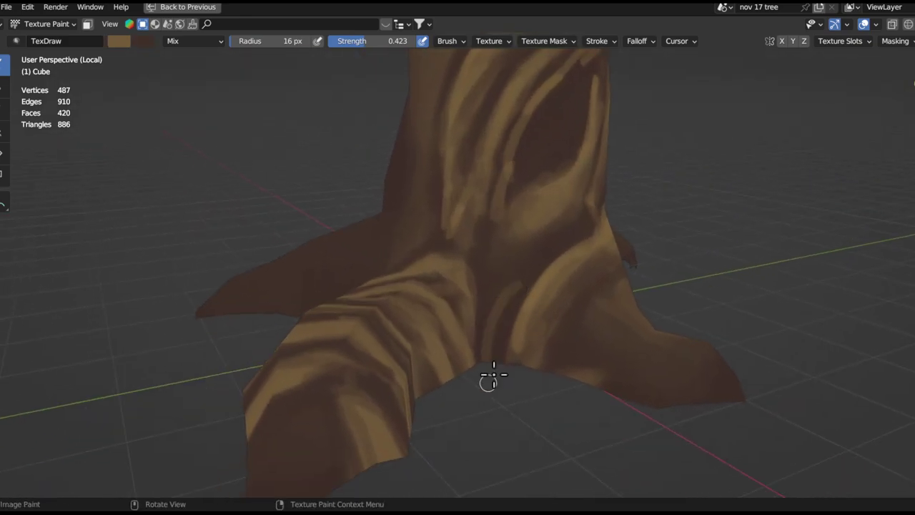
pyautogui.keyDown('shift'); pyautogui.rightClick(537, 257); pyautogui.keyUp('shift')
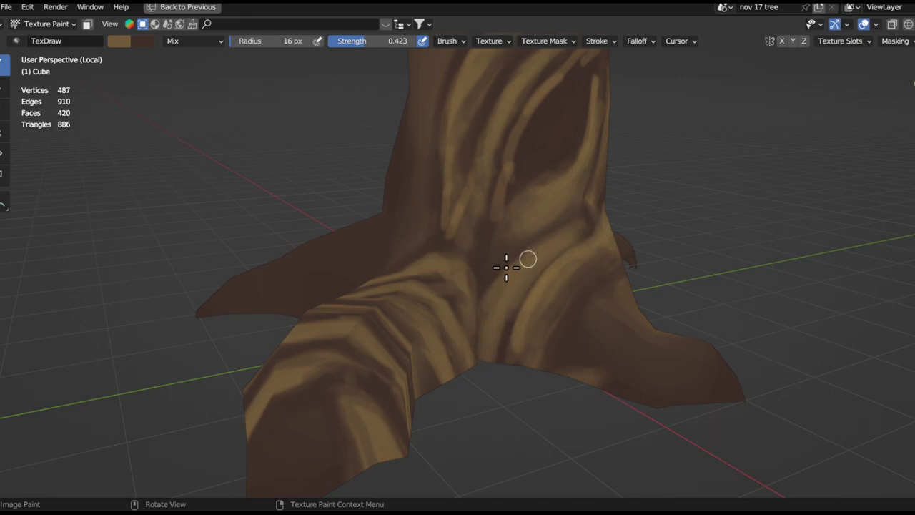
pyautogui.press('x')
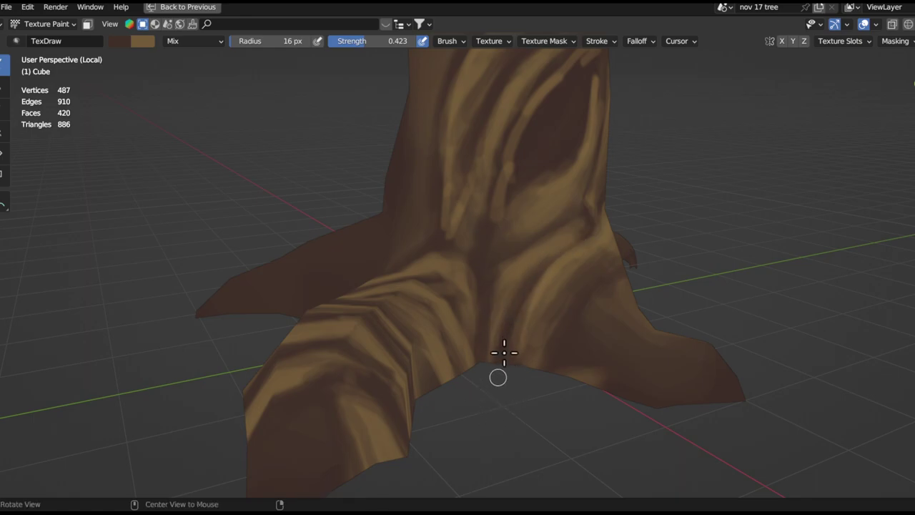
pyautogui.keyDown('alt'); pyautogui.moveTo(515, 318); pyautogui.dragTo(487, 334); pyautogui.keyUp('alt')
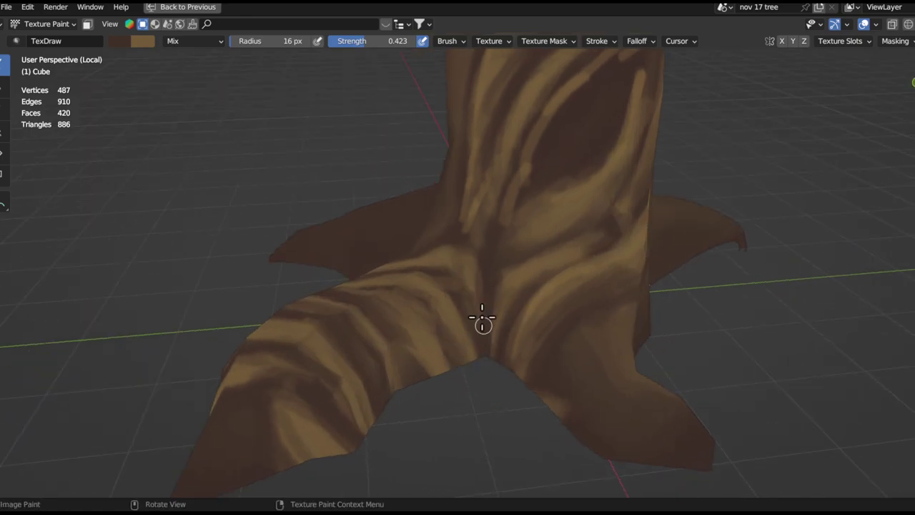
# Swap to golden tan and fill the dark top of the side root's tip
pyautogui.keyDown('ctrl'); pyautogui.keyDown('alt'); pyautogui.moveTo(456, 304); pyautogui.dragTo(461, 414); pyautogui.keyUp('alt'); pyautogui.keyUp('ctrl')
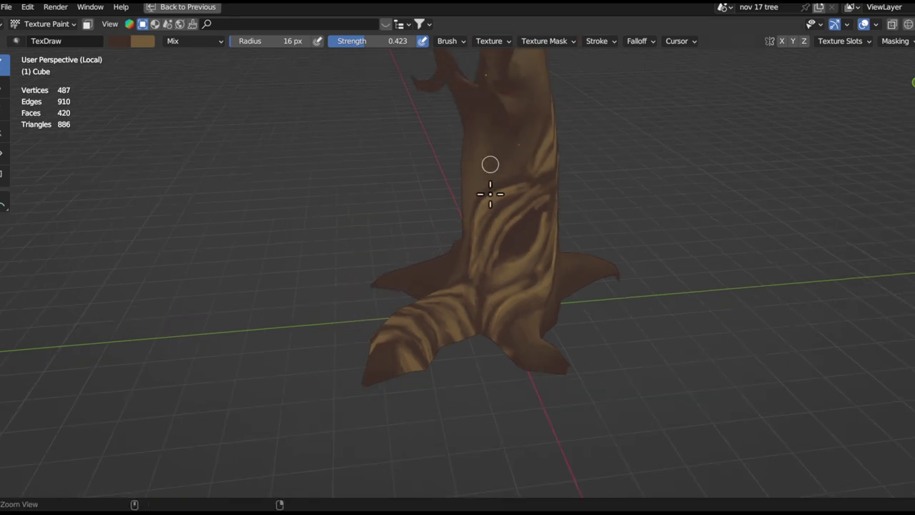
pyautogui.keyDown('ctrl'); pyautogui.keyDown('alt'); pyautogui.moveTo(491, 195); pyautogui.dragTo(442, 429); pyautogui.keyUp('alt'); pyautogui.keyUp('ctrl')
pyautogui.keyDown('ctrl'); pyautogui.keyDown('alt'); pyautogui.moveTo(458, 318); pyautogui.dragTo(468, 250); pyautogui.keyUp('alt'); pyautogui.keyUp('ctrl')
pyautogui.moveTo(468, 249); pyautogui.dragTo(548, 281, button='middle')
pyautogui.keyDown('shift'); pyautogui.rightClick(529, 310); pyautogui.keyUp('shift')
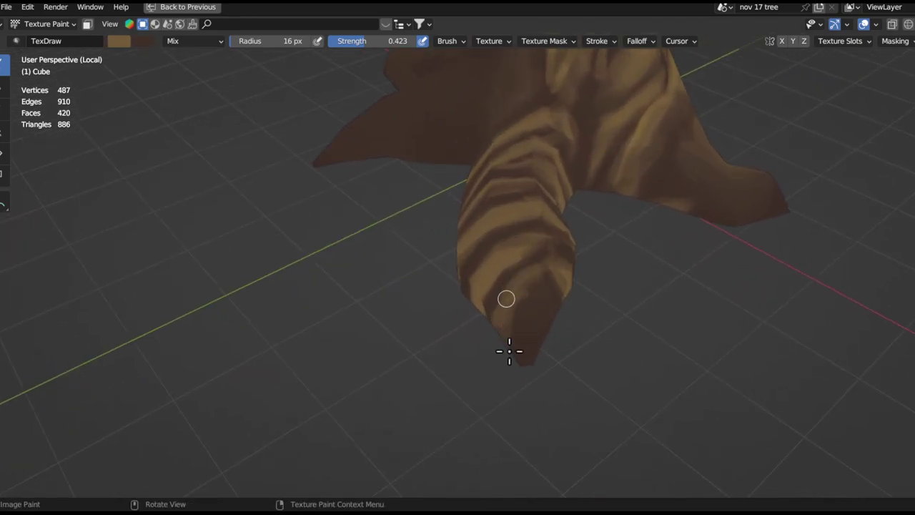
pyautogui.moveTo(513, 378)
pyautogui.mouseDown()
pyautogui.moveTo(532, 300)
pyautogui.moveTo(532, 322)
pyautogui.moveTo(545, 314)
pyautogui.mouseUp()
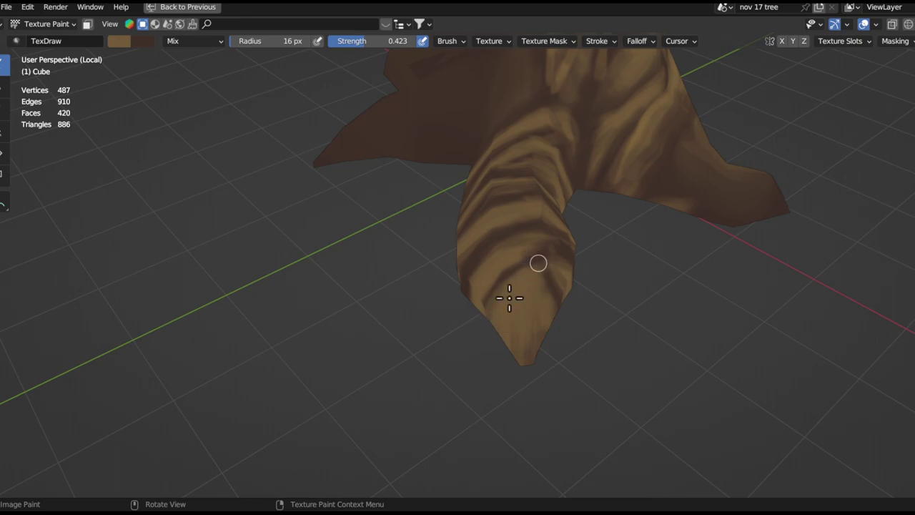
# Shade the underside of the side root's tip with dark brown, blending it into the golden tan
pyautogui.keyDown('ctrl'); pyautogui.keyDown('alt'); pyautogui.moveTo(549, 309); pyautogui.dragTo(540, 399); pyautogui.keyUp('alt'); pyautogui.keyUp('ctrl')
pyautogui.moveTo(570, 357); pyautogui.dragTo(566, 317, button='middle')
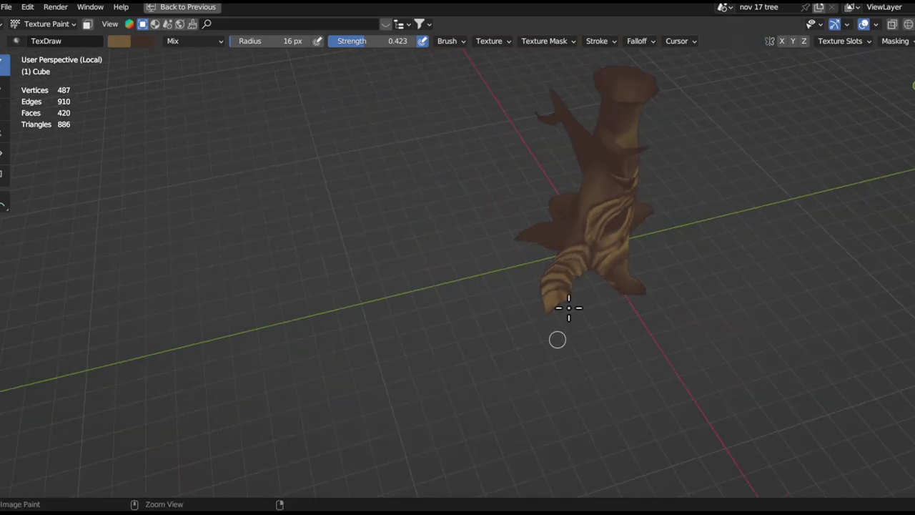
pyautogui.scroll(5, 533, 259)
pyautogui.moveTo(488, 294); pyautogui.dragTo(483, 309, button='middle')
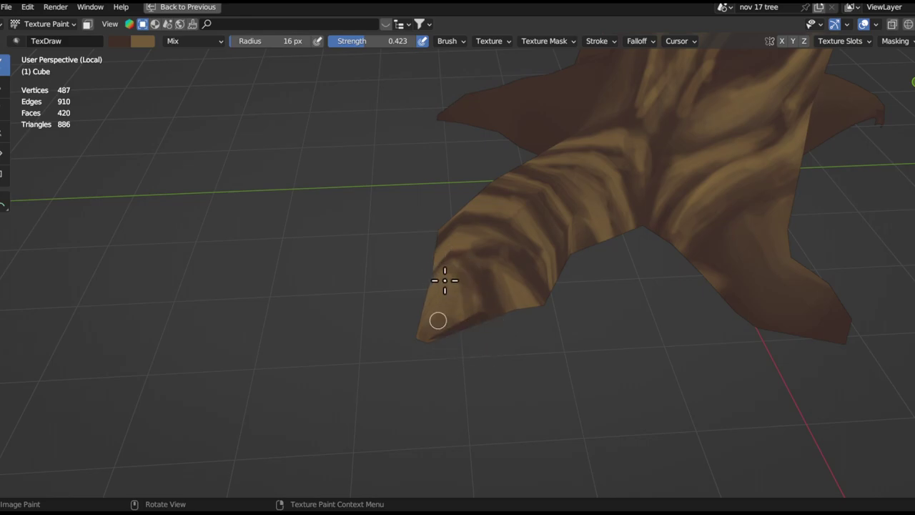
pyautogui.moveTo(467, 343); pyautogui.dragTo(485, 262, button='middle')
pyautogui.moveTo(476, 343)
pyautogui.mouseDown(button='middle')
pyautogui.moveTo(470, 258)
pyautogui.moveTo(517, 262)
pyautogui.moveTo(470, 247)
pyautogui.mouseUp(button='middle')
pyautogui.press('x')
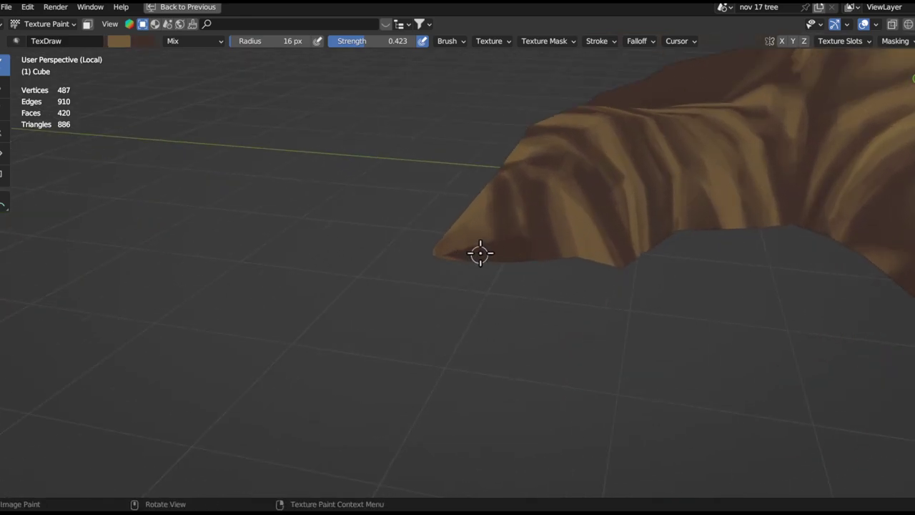
pyautogui.press('x')
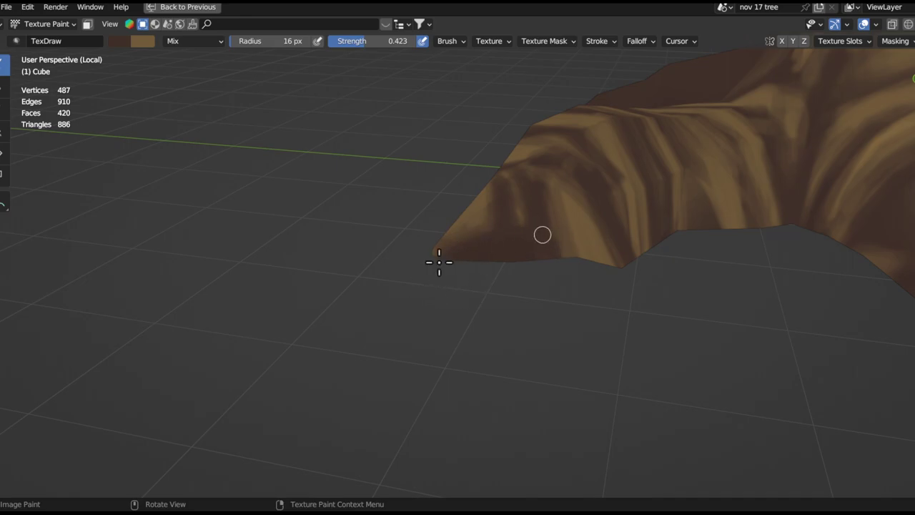
# Paint dark brown grooves down the far side of the side root near its tip
pyautogui.moveTo(568, 243)
pyautogui.mouseDown(button='middle')
pyautogui.moveTo(486, 337)
pyautogui.moveTo(572, 276)
pyautogui.moveTo(492, 240)
pyautogui.moveTo(505, 265)
pyautogui.moveTo(402, 264)
pyautogui.mouseUp(button='middle')
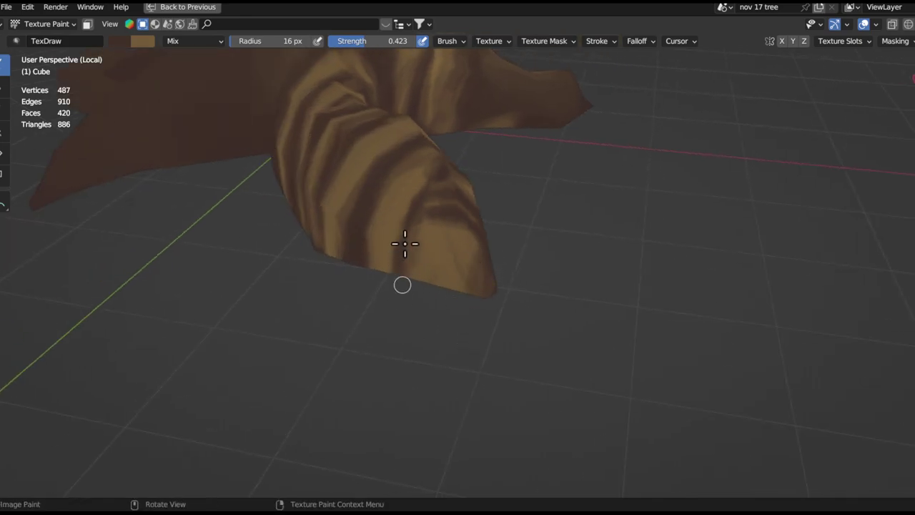
pyautogui.moveTo(396, 220); pyautogui.dragTo(392, 294)
pyautogui.moveTo(433, 181)
pyautogui.mouseDown()
pyautogui.moveTo(411, 282)
pyautogui.moveTo(415, 353)
pyautogui.moveTo(415, 315)
pyautogui.mouseUp()
pyautogui.moveTo(431, 200); pyautogui.dragTo(436, 326)
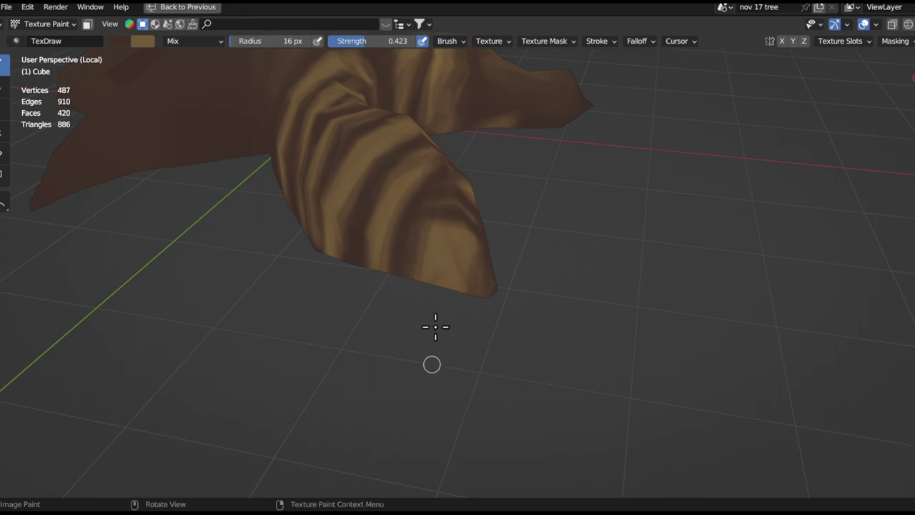
# Swap to golden tan and paint a ridge where the side root joins the trunk
pyautogui.keyDown('ctrl'); pyautogui.keyDown('alt'); pyautogui.moveTo(437, 366); pyautogui.dragTo(443, 420); pyautogui.keyUp('alt'); pyautogui.keyUp('ctrl')
pyautogui.moveTo(467, 244)
pyautogui.keyDown('alt'); pyautogui.mouseDown()
pyautogui.moveTo(414, 267)
pyautogui.moveTo(423, 308)
pyautogui.mouseUp(); pyautogui.keyUp('alt')
pyautogui.keyDown('alt'); pyautogui.keyDown('shift'); pyautogui.moveTo(461, 240); pyautogui.dragTo(429, 368); pyautogui.keyUp('shift'); pyautogui.keyUp('alt')
pyautogui.moveTo(429, 368); pyautogui.dragTo(402, 192, button='middle')
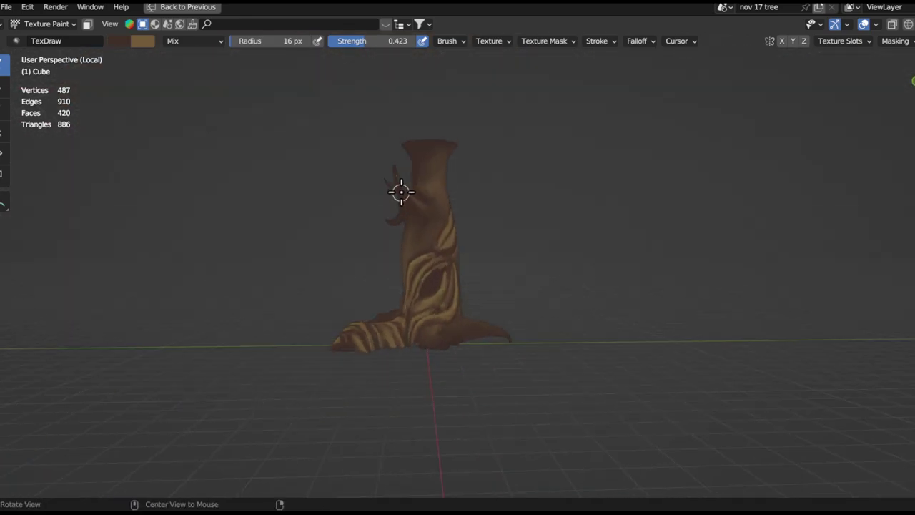
pyautogui.keyDown('ctrl'); pyautogui.keyDown('alt'); pyautogui.moveTo(443, 280); pyautogui.dragTo(515, 282); pyautogui.keyUp('alt'); pyautogui.keyUp('ctrl')
pyautogui.moveTo(468, 282)
pyautogui.keyDown('ctrl'); pyautogui.keyDown('alt'); pyautogui.mouseDown()
pyautogui.moveTo(467, 241)
pyautogui.moveTo(564, 250)
pyautogui.moveTo(550, 208)
pyautogui.mouseUp(); pyautogui.keyUp('alt'); pyautogui.keyUp('ctrl')
pyautogui.moveTo(486, 247)
pyautogui.keyDown('alt'); pyautogui.keyDown('shift'); pyautogui.mouseDown()
pyautogui.moveTo(619, 208)
pyautogui.moveTo(621, 234)
pyautogui.mouseUp(); pyautogui.keyUp('shift'); pyautogui.keyUp('alt')
pyautogui.press('x')
pyautogui.moveTo(594, 267); pyautogui.dragTo(596, 287)
pyautogui.keyDown('shift'); pyautogui.moveTo(587, 272); pyautogui.dragTo(600, 253, button='middle'); pyautogui.keyUp('shift')
pyautogui.moveTo(589, 207); pyautogui.dragTo(554, 322)
# Extend the golden tan ridge up the trunk as an outer arch around the hollow's existing bands
pyautogui.keyDown('shift'); pyautogui.rightClick(593, 266); pyautogui.keyUp('shift')
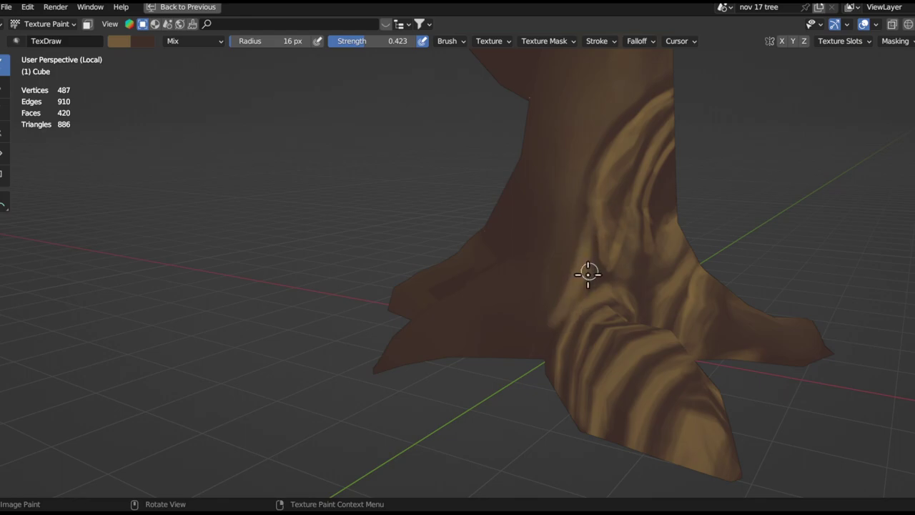
pyautogui.keyDown('shift'); pyautogui.rightClick(581, 149); pyautogui.keyUp('shift')
pyautogui.keyDown('shift'); pyautogui.rightClick(593, 203); pyautogui.keyUp('shift')
pyautogui.keyDown('shift'); pyautogui.rightClick(591, 136); pyautogui.keyUp('shift')
pyautogui.keyDown('shift'); pyautogui.rightClick(571, 294); pyautogui.keyUp('shift')
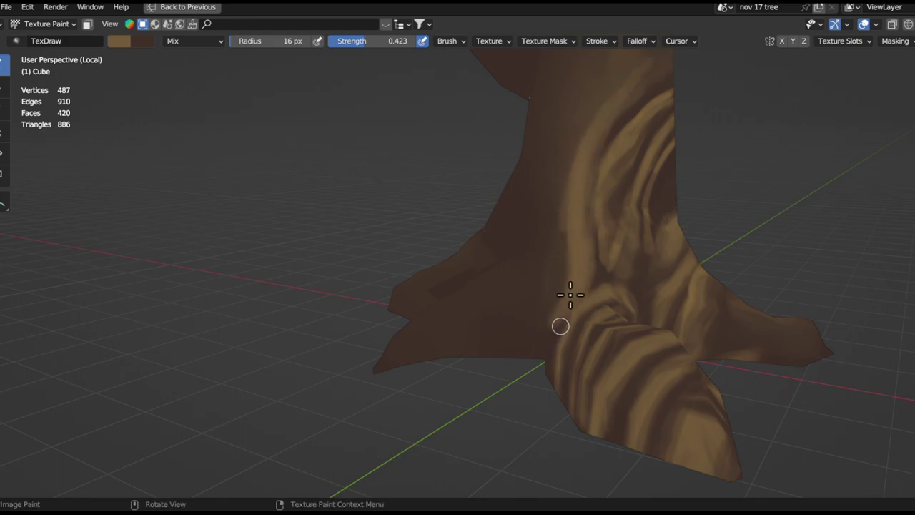
# Spread golden tan over the base below the outer arch and cut dark brown grooves through it
pyautogui.keyDown('alt'); pyautogui.moveTo(554, 347); pyautogui.dragTo(629, 339); pyautogui.keyUp('alt')
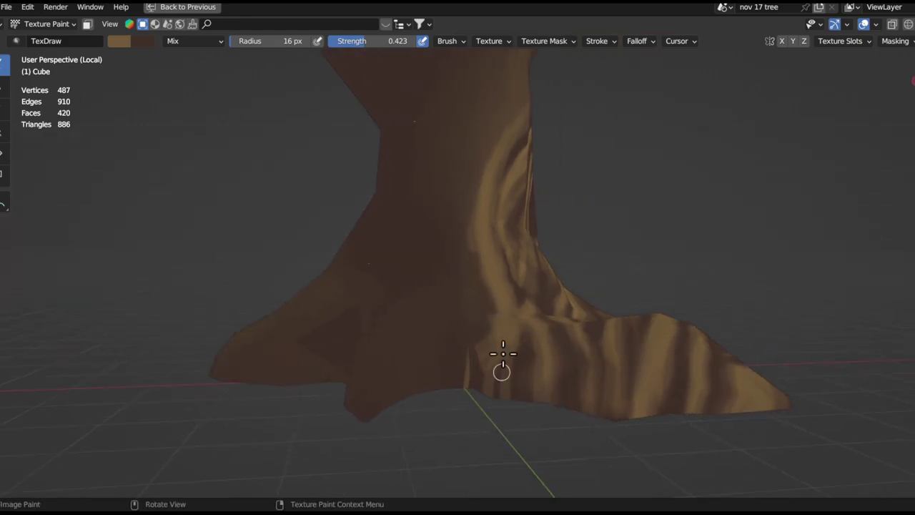
pyautogui.keyDown('alt'); pyautogui.keyDown('shift'); pyautogui.moveTo(503, 354); pyautogui.dragTo(542, 306); pyautogui.keyUp('shift'); pyautogui.keyUp('alt')
pyautogui.moveTo(506, 337)
pyautogui.mouseDown()
pyautogui.moveTo(523, 314)
pyautogui.moveTo(504, 334)
pyautogui.mouseUp()
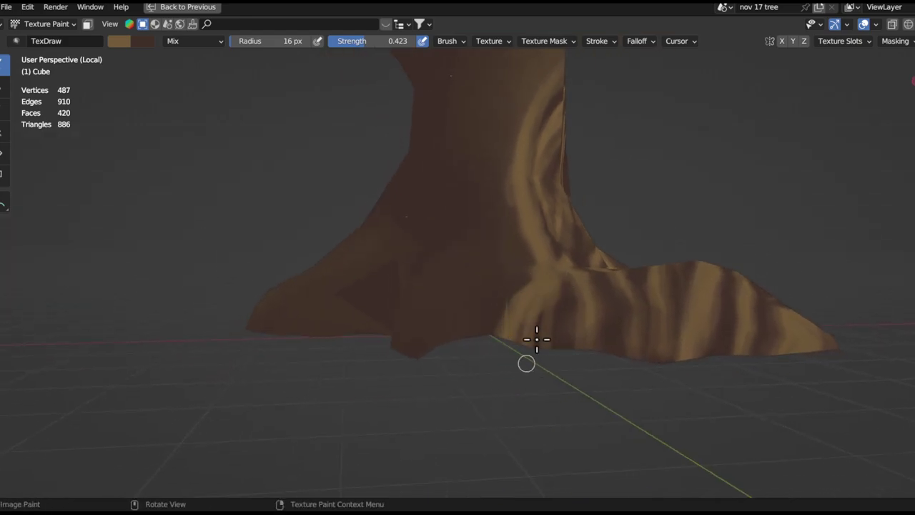
pyautogui.press('x')
pyautogui.keyDown('shift'); pyautogui.rightClick(536, 334); pyautogui.keyUp('shift')
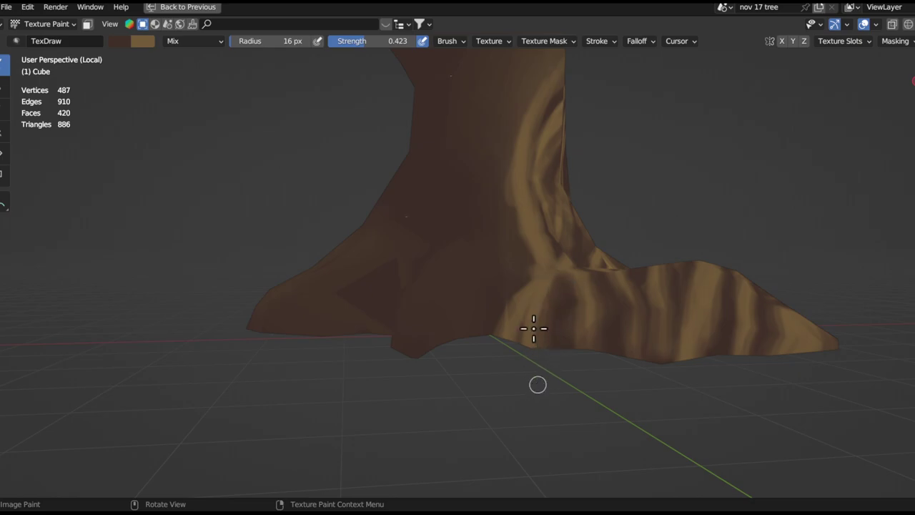
pyautogui.keyDown('shift'); pyautogui.rightClick(531, 308); pyautogui.keyUp('shift')
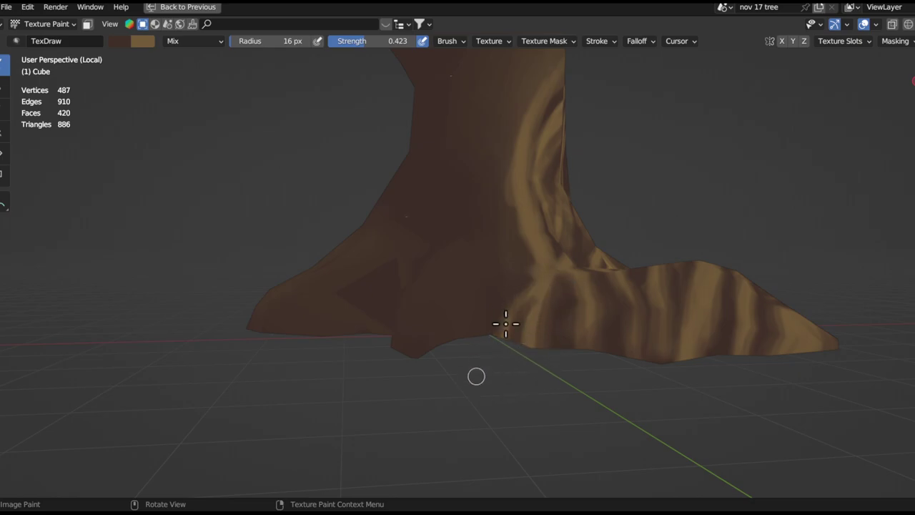
# Touch up the outer arch with golden tan, then swap to dark brown to darken its edge
pyautogui.keyDown('alt'); pyautogui.moveTo(512, 274); pyautogui.dragTo(440, 327); pyautogui.keyUp('alt')
pyautogui.moveTo(541, 237)
pyautogui.keyDown('alt'); pyautogui.mouseDown()
pyautogui.moveTo(579, 230)
pyautogui.moveTo(503, 323)
pyautogui.mouseUp(); pyautogui.keyUp('alt')
pyautogui.scroll(2, 536, 315)
pyautogui.press('x')
pyautogui.keyDown('shift'); pyautogui.rightClick(537, 250); pyautogui.keyUp('shift')
pyautogui.press('x')
pyautogui.moveTo(531, 184); pyautogui.dragTo(539, 296, button='middle')
pyautogui.keyDown('shift'); pyautogui.rightClick(536, 324); pyautogui.keyUp('shift')
# Paint long dark brown grooves along both sides of the outer arch and up the trunk
pyautogui.moveTo(548, 272)
pyautogui.keyDown('alt'); pyautogui.keyDown('shift'); pyautogui.mouseDown()
pyautogui.moveTo(541, 356)
pyautogui.moveTo(556, 164)
pyautogui.mouseUp(); pyautogui.keyUp('shift'); pyautogui.keyUp('alt')
pyautogui.moveTo(525, 336); pyautogui.dragTo(598, 130)
pyautogui.moveTo(530, 280)
pyautogui.mouseDown()
pyautogui.moveTo(629, 103)
pyautogui.moveTo(505, 377)
pyautogui.mouseUp()
pyautogui.moveTo(509, 332)
pyautogui.mouseDown()
pyautogui.moveTo(599, 173)
pyautogui.moveTo(631, 153)
pyautogui.mouseUp()
pyautogui.keyDown('alt'); pyautogui.moveTo(569, 239); pyautogui.dragTo(561, 171); pyautogui.keyUp('alt')
pyautogui.moveTo(538, 264); pyautogui.dragTo(662, 141)
pyautogui.moveTo(532, 293); pyautogui.dragTo(649, 160)
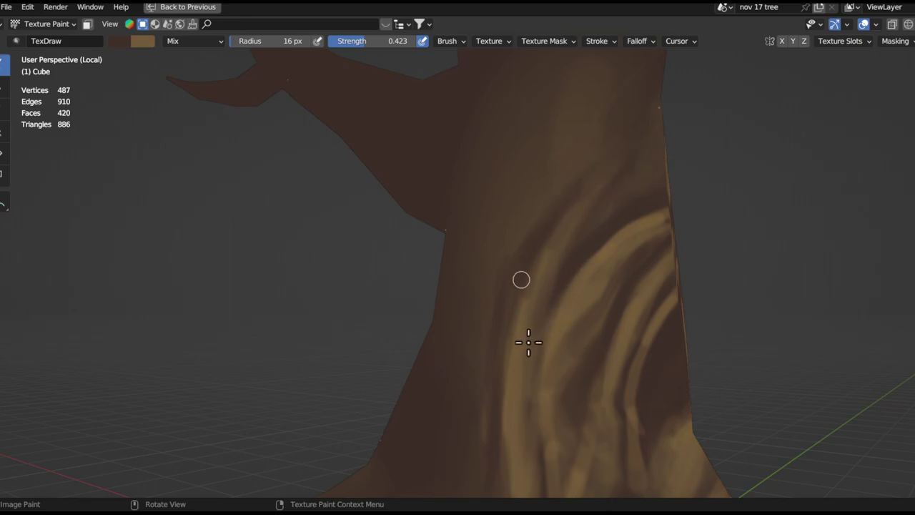
# Inspect the painted bark on the trunk and roots from the front and side
pyautogui.keyDown('ctrl'); pyautogui.keyDown('alt'); pyautogui.moveTo(529, 341); pyautogui.dragTo(573, 477); pyautogui.keyUp('alt'); pyautogui.keyUp('ctrl')
pyautogui.keyDown('alt'); pyautogui.moveTo(588, 322); pyautogui.dragTo(526, 294); pyautogui.keyUp('alt')
pyautogui.keyDown('alt'); pyautogui.moveTo(647, 252); pyautogui.dragTo(578, 244); pyautogui.keyUp('alt')
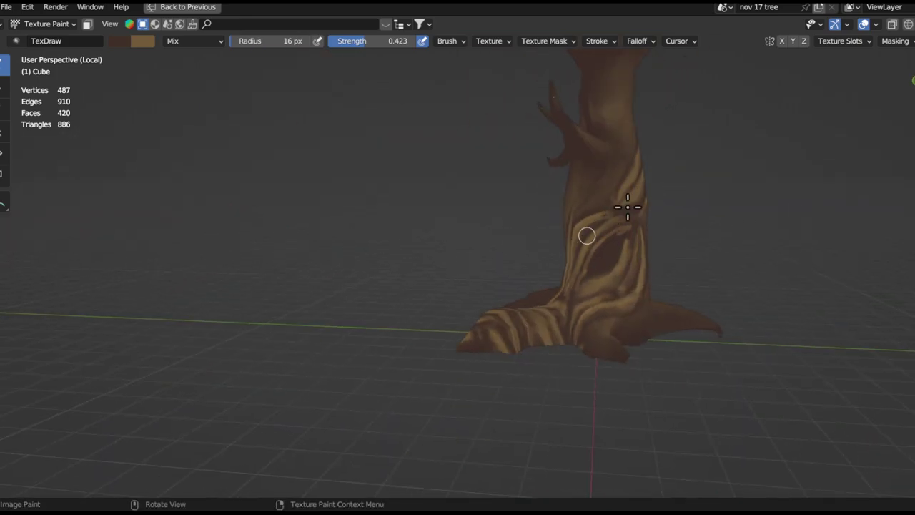
pyautogui.keyDown('ctrl'); pyautogui.keyDown('alt'); pyautogui.moveTo(622, 281); pyautogui.dragTo(612, 251); pyautogui.keyUp('alt'); pyautogui.keyUp('ctrl')
pyautogui.keyDown('alt'); pyautogui.keyDown('shift'); pyautogui.moveTo(602, 304); pyautogui.dragTo(607, 247); pyautogui.keyUp('shift'); pyautogui.keyUp('alt')
pyautogui.keyDown('alt'); pyautogui.moveTo(563, 277); pyautogui.dragTo(635, 285); pyautogui.keyUp('alt')
pyautogui.keyDown('alt'); pyautogui.keyDown('shift'); pyautogui.moveTo(722, 304); pyautogui.dragTo(883, 356); pyautogui.keyUp('shift'); pyautogui.keyUp('alt')
pyautogui.keyDown('alt'); pyautogui.moveTo(697, 276); pyautogui.dragTo(687, 230); pyautogui.keyUp('alt')
pyautogui.keyDown('alt'); pyautogui.keyDown('shift'); pyautogui.moveTo(655, 265); pyautogui.dragTo(543, 405); pyautogui.keyUp('shift'); pyautogui.keyUp('alt')
# Paint a broad golden tan ridge rising diagonally above the hollow's arches, and trim it with dark brown
pyautogui.keyDown('ctrl'); pyautogui.keyDown('alt'); pyautogui.moveTo(591, 351); pyautogui.dragTo(593, 259); pyautogui.keyUp('alt'); pyautogui.keyUp('ctrl')
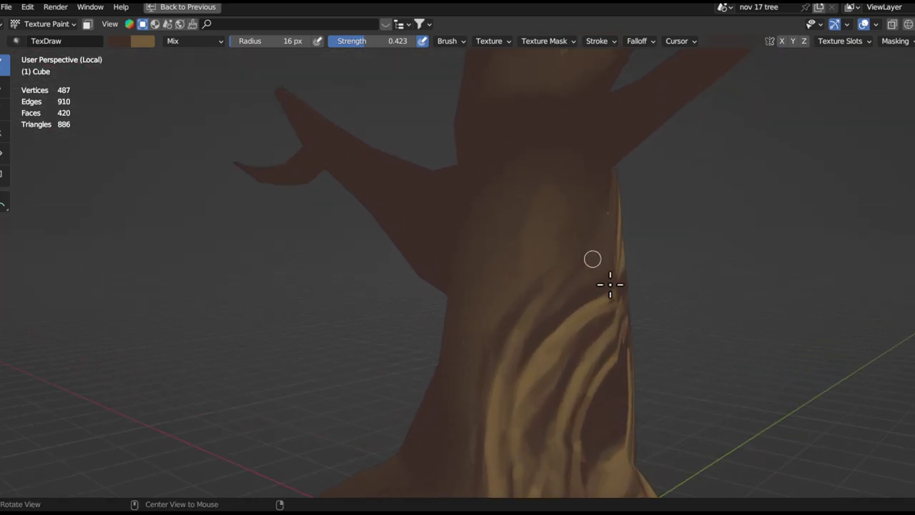
pyautogui.moveTo(593, 258); pyautogui.dragTo(594, 278, button='middle')
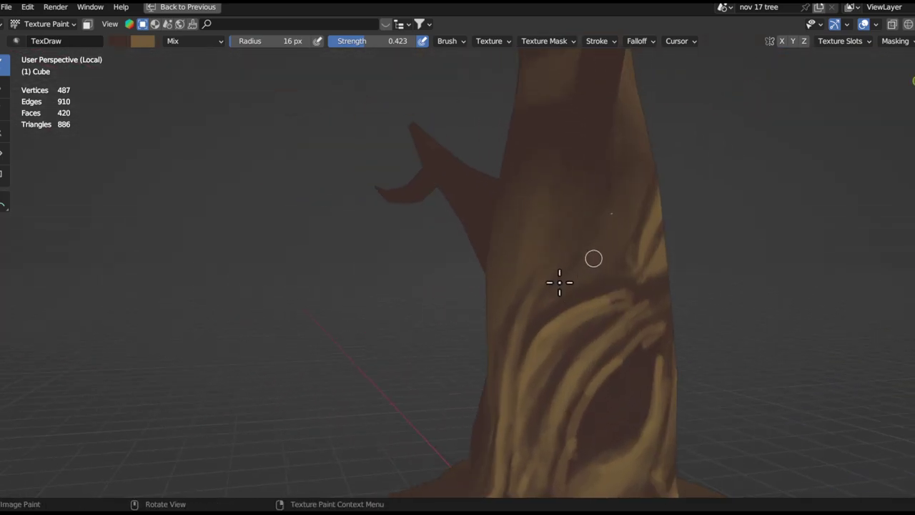
pyautogui.moveTo(632, 196); pyautogui.dragTo(592, 269)
pyautogui.moveTo(584, 283); pyautogui.dragTo(640, 200, button='middle')
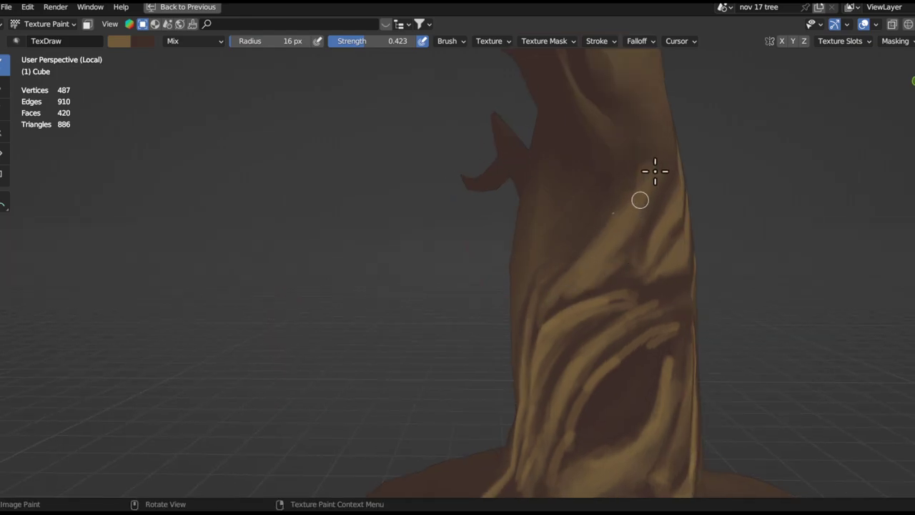
pyautogui.press('x')
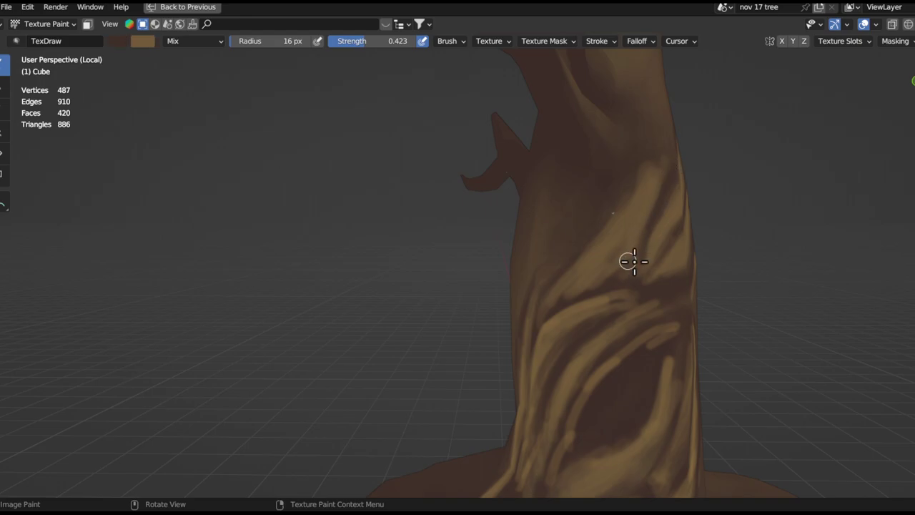
pyautogui.moveTo(677, 198)
pyautogui.mouseDown()
pyautogui.moveTo(684, 210)
pyautogui.moveTo(556, 275)
pyautogui.mouseUp()
# Paint a golden tan highlight along the lower forked branch and shade its edges with dark brown
pyautogui.keyDown('ctrl'); pyautogui.keyDown('alt'); pyautogui.moveTo(617, 176); pyautogui.dragTo(587, 379); pyautogui.keyUp('alt'); pyautogui.keyUp('ctrl')
pyautogui.keyDown('alt'); pyautogui.moveTo(673, 312); pyautogui.dragTo(578, 287); pyautogui.keyUp('alt')
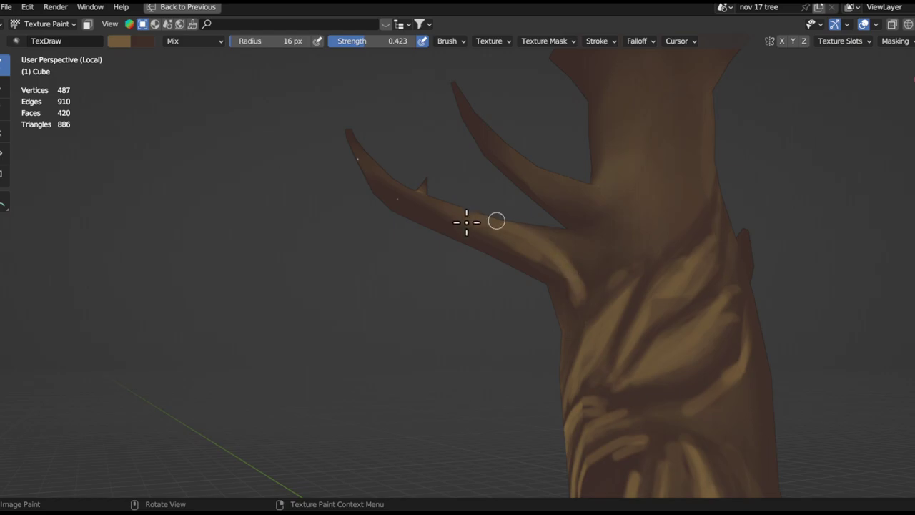
pyautogui.keyDown('alt'); pyautogui.moveTo(535, 253); pyautogui.dragTo(533, 251); pyautogui.keyUp('alt')
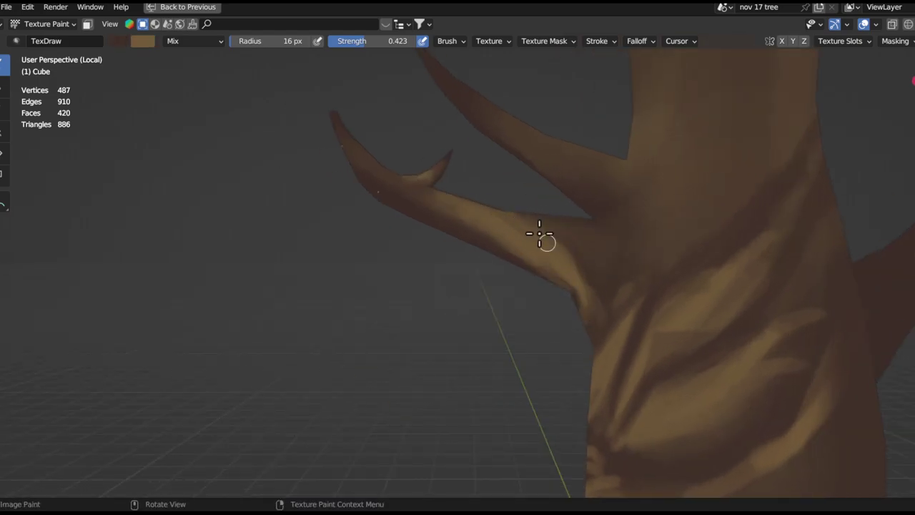
pyautogui.moveTo(551, 219); pyautogui.dragTo(611, 284, button='middle')
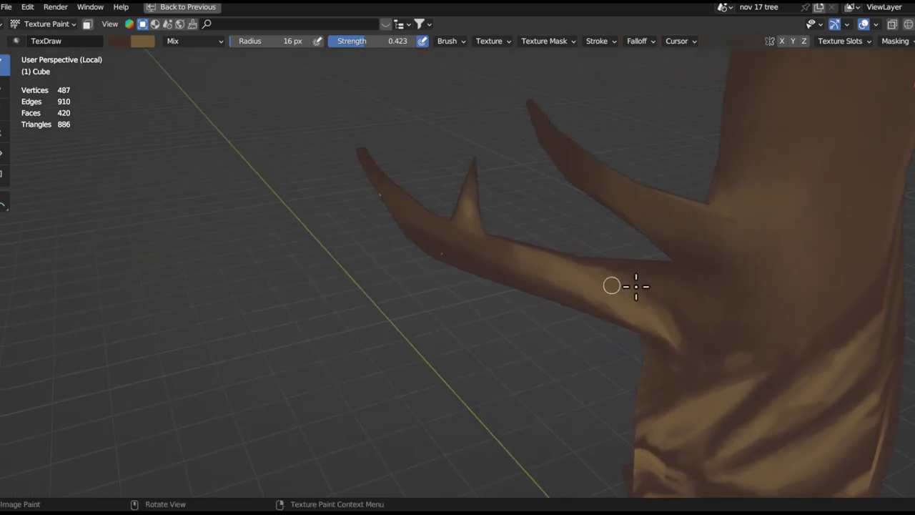
pyautogui.keyDown('shift'); pyautogui.rightClick(522, 260); pyautogui.keyUp('shift')
# Paint a curved golden tan ridge on the trunk's side above the outer arch, shaping it with dark brown grooves
pyautogui.keyDown('ctrl'); pyautogui.keyDown('alt'); pyautogui.moveTo(686, 367); pyautogui.dragTo(689, 474); pyautogui.keyUp('alt'); pyautogui.keyUp('ctrl')
pyautogui.keyDown('alt'); pyautogui.moveTo(636, 224); pyautogui.dragTo(758, 326); pyautogui.keyUp('alt')
pyautogui.keyDown('alt'); pyautogui.keyDown('shift'); pyautogui.moveTo(647, 338); pyautogui.dragTo(643, 328); pyautogui.keyUp('shift'); pyautogui.keyUp('alt')
pyautogui.moveTo(645, 337); pyautogui.dragTo(655, 287, button='middle')
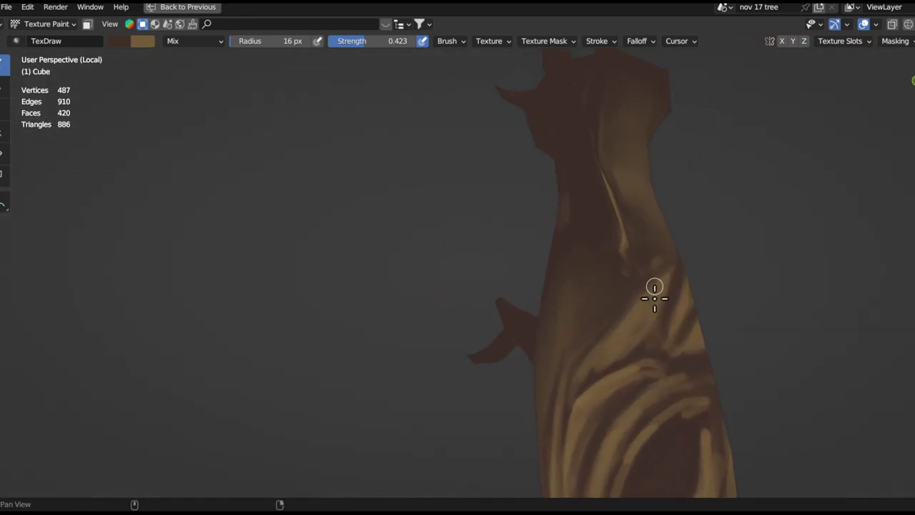
pyautogui.keyDown('alt'); pyautogui.keyDown('shift'); pyautogui.moveTo(654, 296); pyautogui.dragTo(695, 255); pyautogui.keyUp('shift'); pyautogui.keyUp('alt')
pyautogui.keyDown('alt'); pyautogui.moveTo(643, 271); pyautogui.dragTo(731, 285); pyautogui.keyUp('alt')
pyautogui.press('x')
pyautogui.moveTo(656, 252)
pyautogui.mouseDown()
pyautogui.moveTo(568, 314)
pyautogui.moveTo(614, 274)
pyautogui.moveTo(598, 305)
pyautogui.moveTo(567, 313)
pyautogui.moveTo(565, 302)
pyautogui.mouseUp()
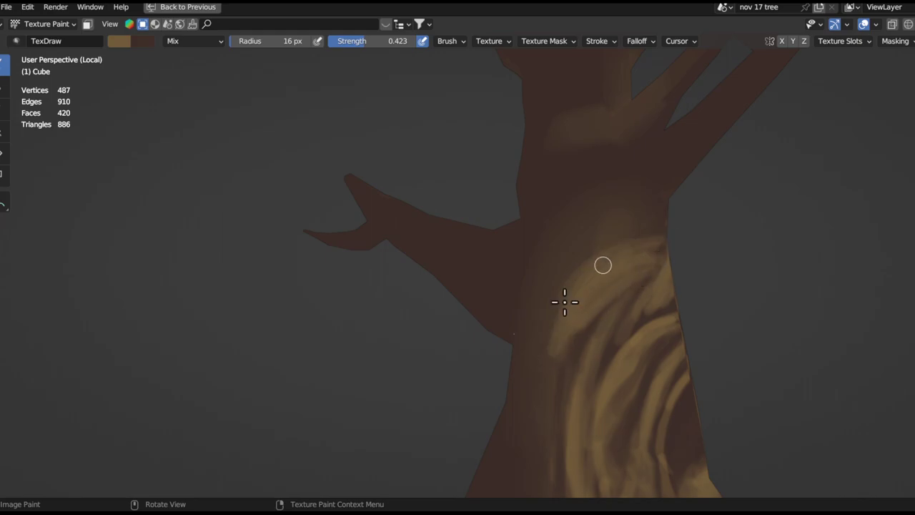
pyautogui.press('x')
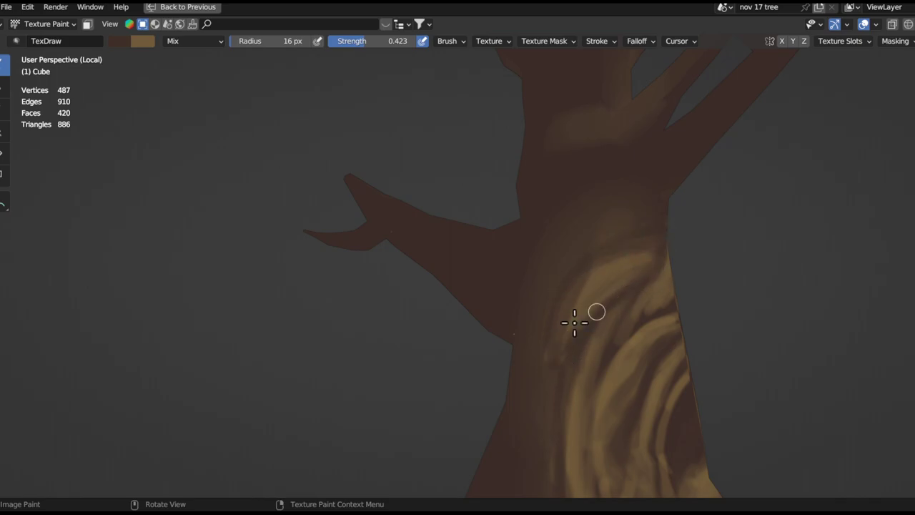
# Paint another golden tan ridge higher on the trunk's side, just below the branches, redoing one stroke
pyautogui.keyDown('ctrl'); pyautogui.keyDown('alt'); pyautogui.moveTo(641, 273); pyautogui.dragTo(639, 494); pyautogui.keyUp('alt'); pyautogui.keyUp('ctrl')
pyautogui.keyDown('ctrl'); pyautogui.keyDown('alt'); pyautogui.moveTo(665, 338); pyautogui.dragTo(668, 218); pyautogui.keyUp('alt'); pyautogui.keyUp('ctrl')
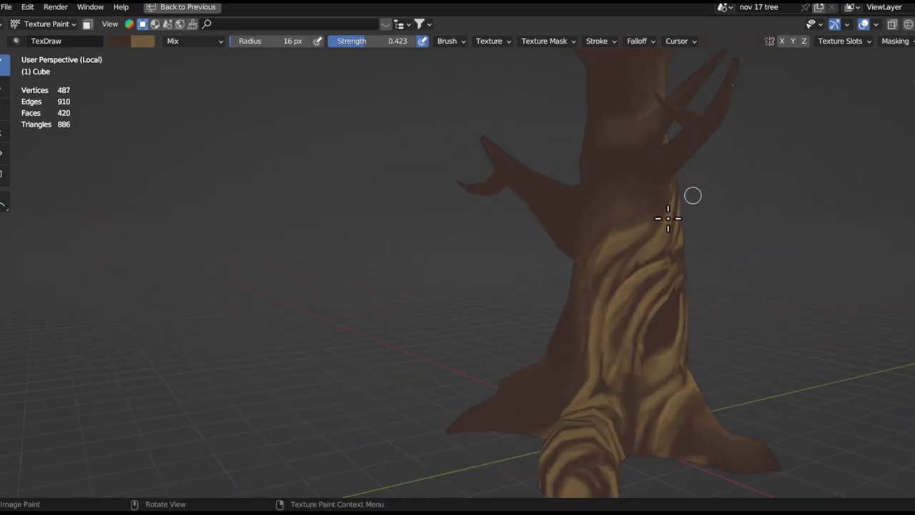
pyautogui.press('x')
pyautogui.moveTo(618, 245); pyautogui.dragTo(590, 299, button='middle')
pyautogui.hotkey('ctrl', 'z')
pyautogui.moveTo(585, 303); pyautogui.dragTo(636, 276)
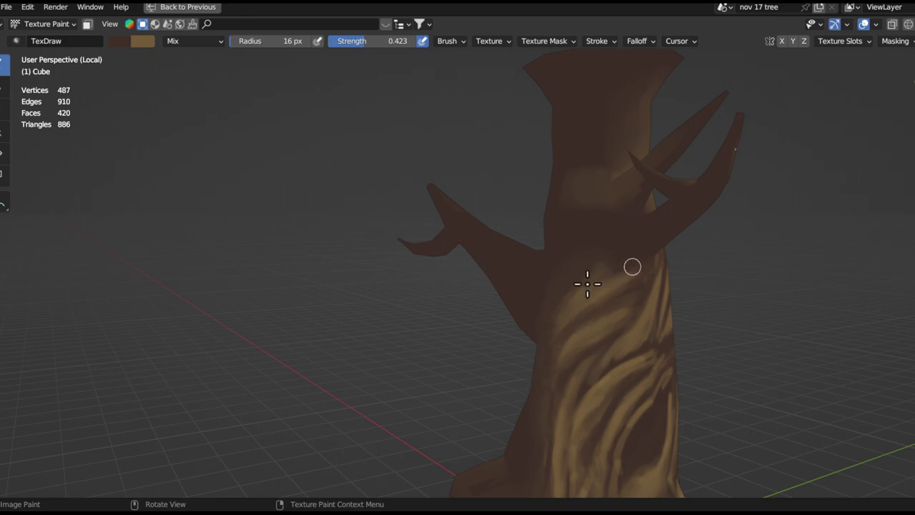
# Swap to golden tan and paint a diagonal ridge on the trunk beside the forked branch's base
pyautogui.keyDown('ctrl'); pyautogui.keyDown('alt'); pyautogui.moveTo(626, 267); pyautogui.dragTo(654, 343); pyautogui.keyUp('alt'); pyautogui.keyUp('ctrl')
pyautogui.keyDown('ctrl'); pyautogui.keyDown('alt'); pyautogui.moveTo(654, 343); pyautogui.dragTo(672, 408); pyautogui.keyUp('alt'); pyautogui.keyUp('ctrl')
pyautogui.keyDown('alt'); pyautogui.moveTo(680, 357); pyautogui.dragTo(648, 300); pyautogui.keyUp('alt')
pyautogui.keyDown('ctrl'); pyautogui.keyDown('alt'); pyautogui.moveTo(642, 266); pyautogui.dragTo(630, 186); pyautogui.keyUp('alt'); pyautogui.keyUp('ctrl')
pyautogui.keyDown('alt'); pyautogui.moveTo(602, 271); pyautogui.dragTo(557, 280); pyautogui.keyUp('alt')
pyautogui.moveTo(621, 306)
pyautogui.keyDown('ctrl'); pyautogui.keyDown('alt'); pyautogui.mouseDown()
pyautogui.moveTo(677, 220)
pyautogui.moveTo(623, 329)
pyautogui.moveTo(588, 207)
pyautogui.mouseUp(); pyautogui.keyUp('alt'); pyautogui.keyUp('ctrl')
pyautogui.keyDown('alt'); pyautogui.moveTo(574, 324); pyautogui.dragTo(561, 275); pyautogui.keyUp('alt')
pyautogui.press('x')
pyautogui.moveTo(568, 341); pyautogui.dragTo(582, 310, button='middle')
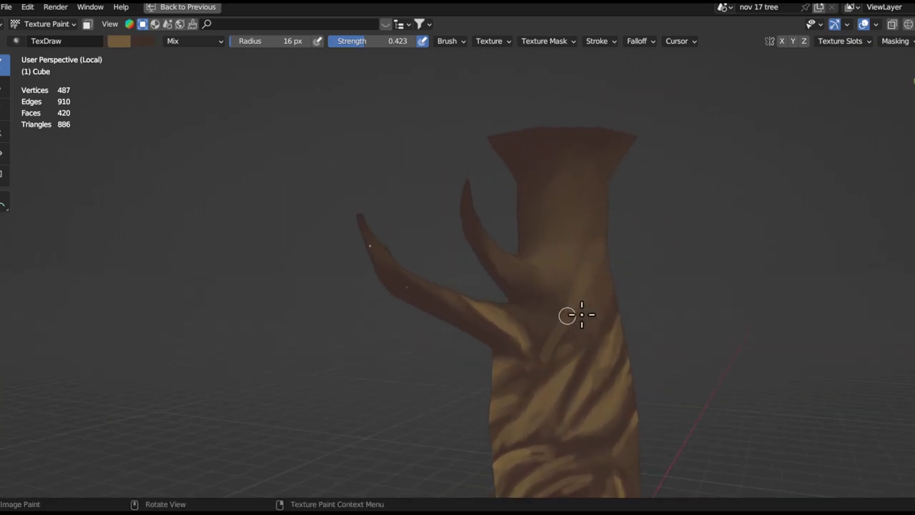
# Extend the golden tan ridge up the trunk's neck and shade around it with dark brown
pyautogui.moveTo(607, 265); pyautogui.dragTo(635, 249, button='middle')
pyautogui.moveTo(582, 297); pyautogui.dragTo(569, 307, button='middle')
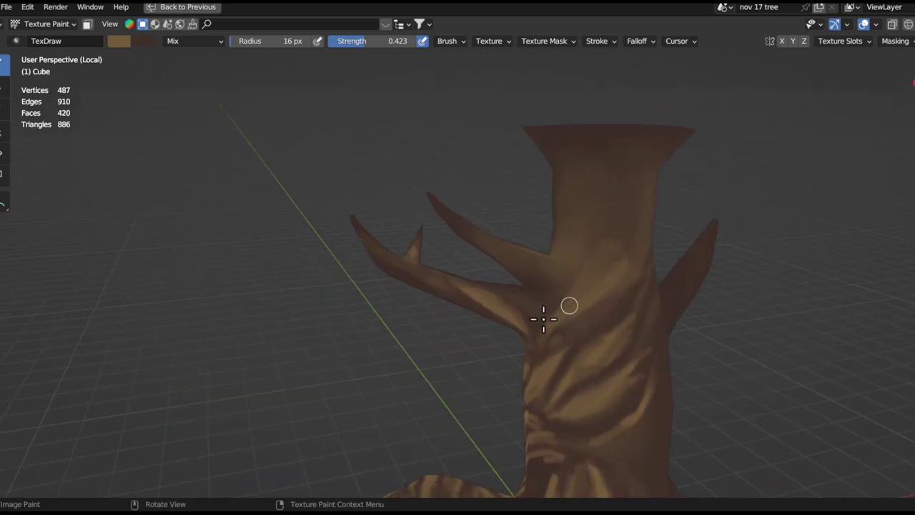
pyautogui.moveTo(647, 267); pyautogui.dragTo(627, 288, button='middle')
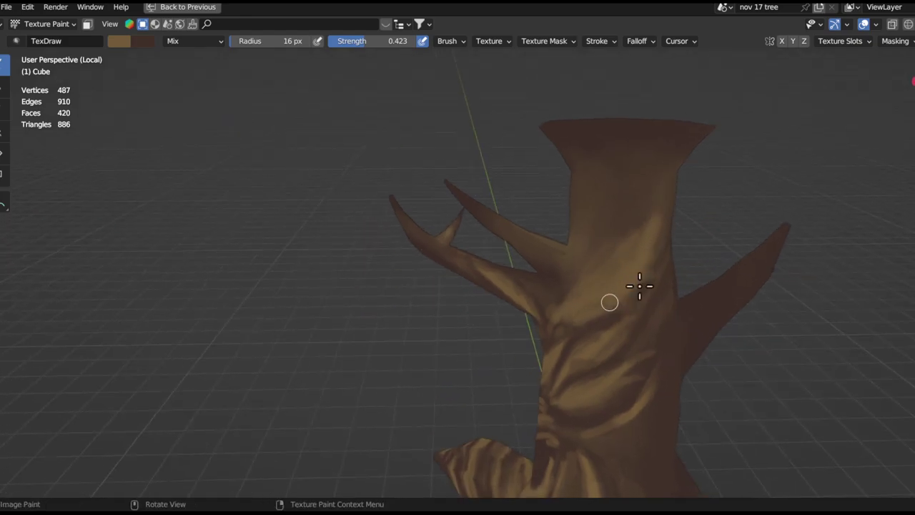
pyautogui.press('x')
pyautogui.moveTo(553, 319); pyautogui.dragTo(664, 282, button='middle')
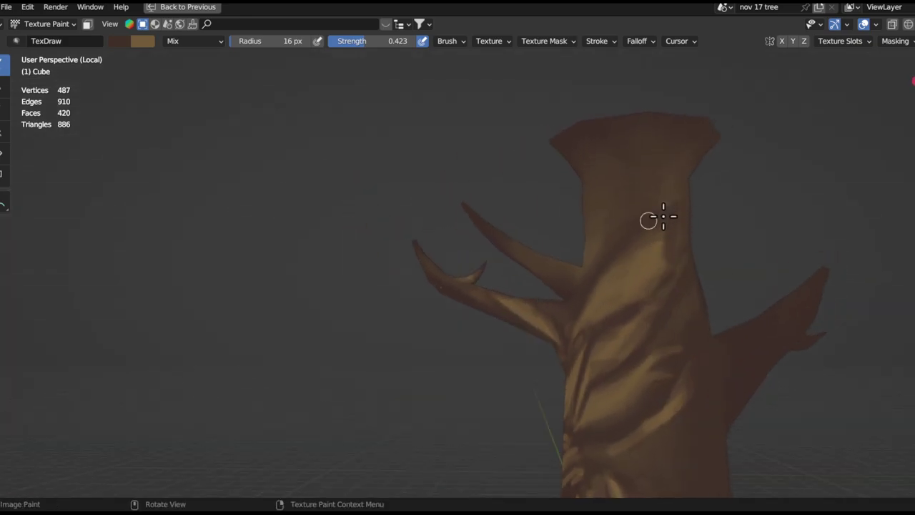
# Swap to golden tan and paint a highlight down the front root toward its tip
pyautogui.moveTo(678, 228)
pyautogui.mouseDown(button='middle')
pyautogui.moveTo(666, 403)
pyautogui.moveTo(646, 310)
pyautogui.moveTo(717, 321)
pyautogui.moveTo(623, 294)
pyautogui.moveTo(645, 253)
pyautogui.moveTo(611, 260)
pyautogui.moveTo(622, 337)
pyautogui.moveTo(588, 344)
pyautogui.moveTo(586, 310)
pyautogui.moveTo(570, 310)
pyautogui.mouseUp(button='middle')
pyautogui.press('x')
pyautogui.moveTo(570, 310)
pyautogui.mouseDown()
pyautogui.moveTo(551, 408)
pyautogui.moveTo(582, 415)
pyautogui.mouseUp()
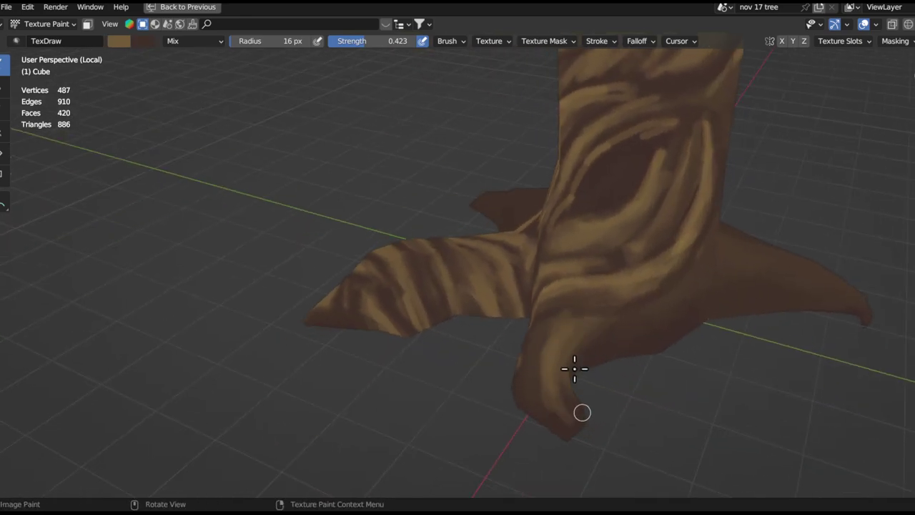
# Extend the golden tan highlight to the front root's tip and shade beside it with dark brown
pyautogui.moveTo(572, 424); pyautogui.dragTo(600, 322, button='middle')
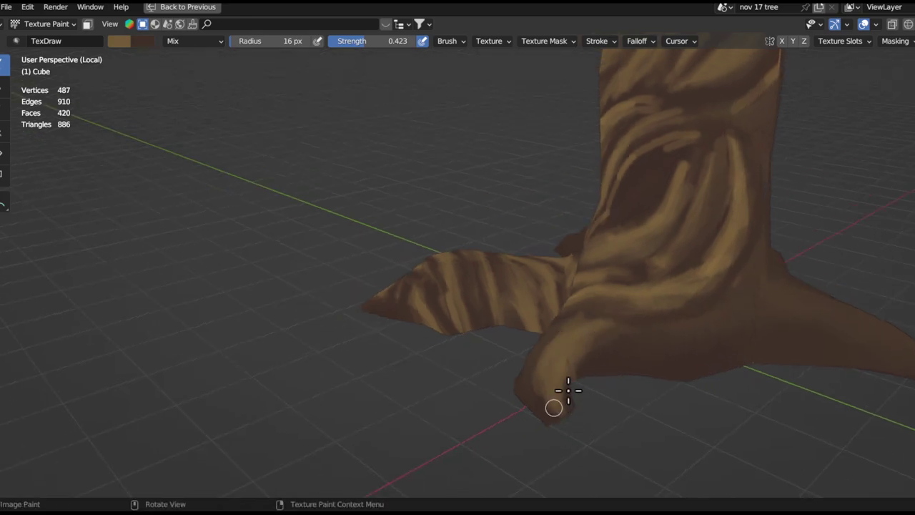
pyautogui.moveTo(575, 374); pyautogui.dragTo(578, 310, button='middle')
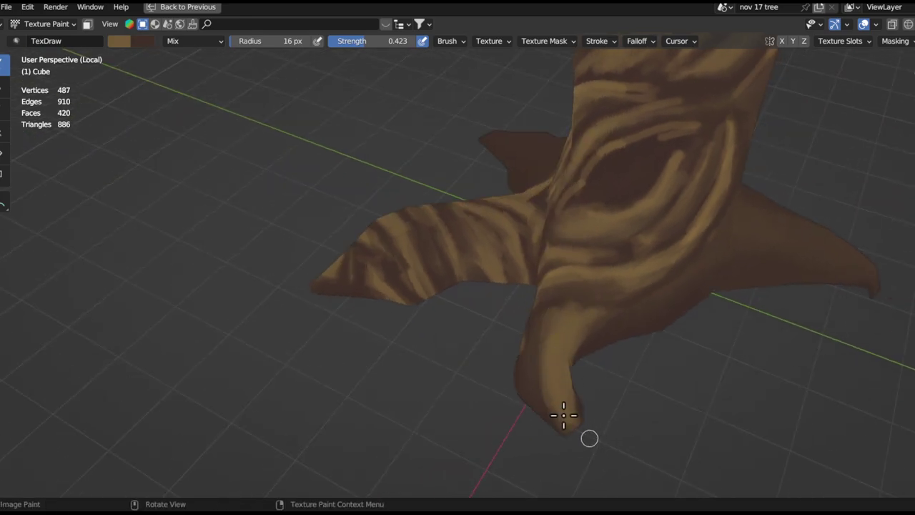
pyautogui.keyDown('alt'); pyautogui.moveTo(601, 350); pyautogui.dragTo(638, 348); pyautogui.keyUp('alt')
pyautogui.press('x')
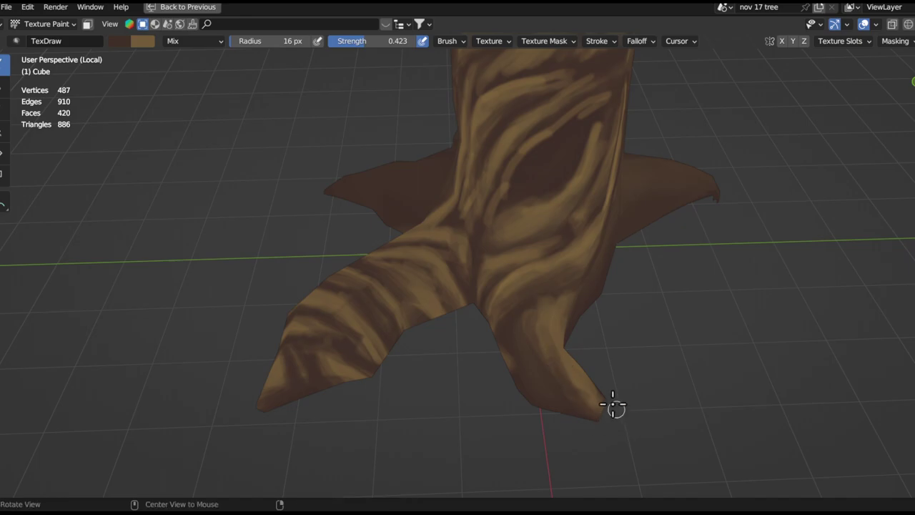
pyautogui.moveTo(617, 410); pyautogui.dragTo(577, 314, button='middle')
pyautogui.moveTo(607, 326); pyautogui.dragTo(596, 373)
pyautogui.moveTo(630, 296); pyautogui.dragTo(590, 341)
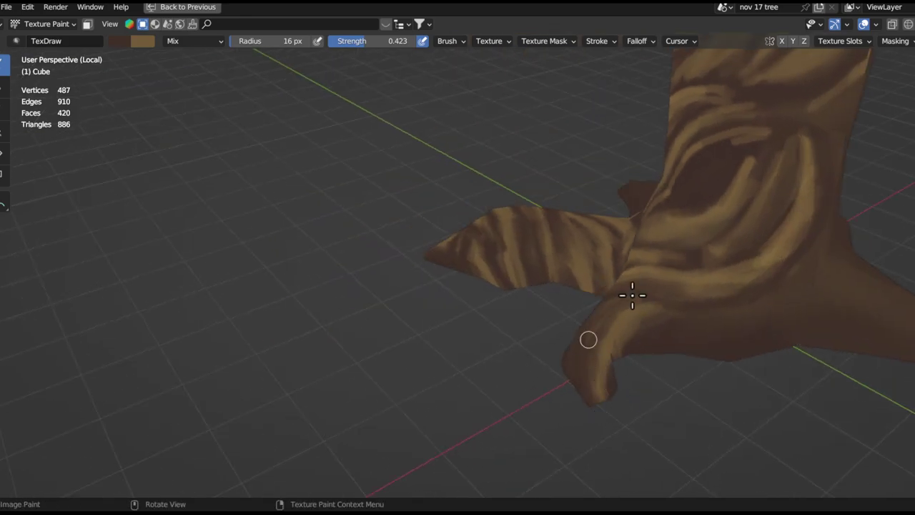
# Paint golden tan along the side of the front root down to its tip
pyautogui.moveTo(639, 364); pyautogui.dragTo(674, 391, button='middle')
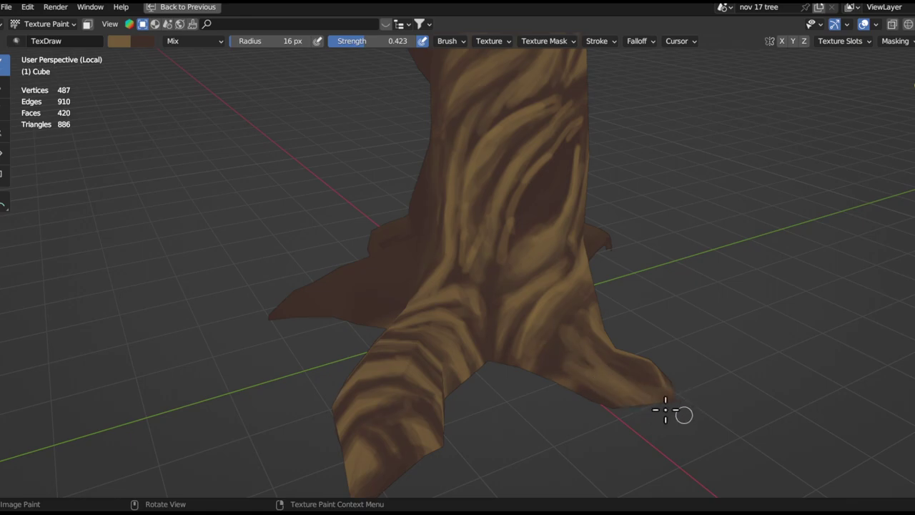
pyautogui.moveTo(573, 354); pyautogui.dragTo(681, 389)
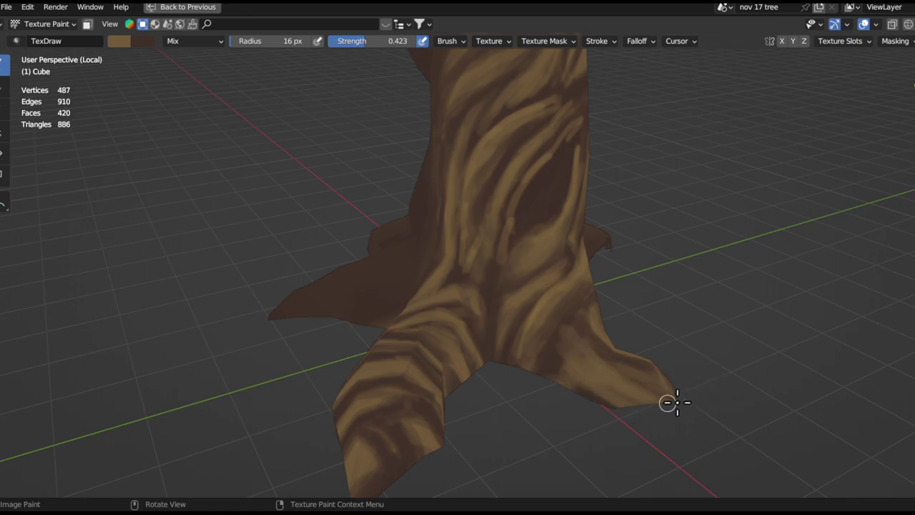
pyautogui.moveTo(629, 351); pyautogui.dragTo(531, 346, button='middle')
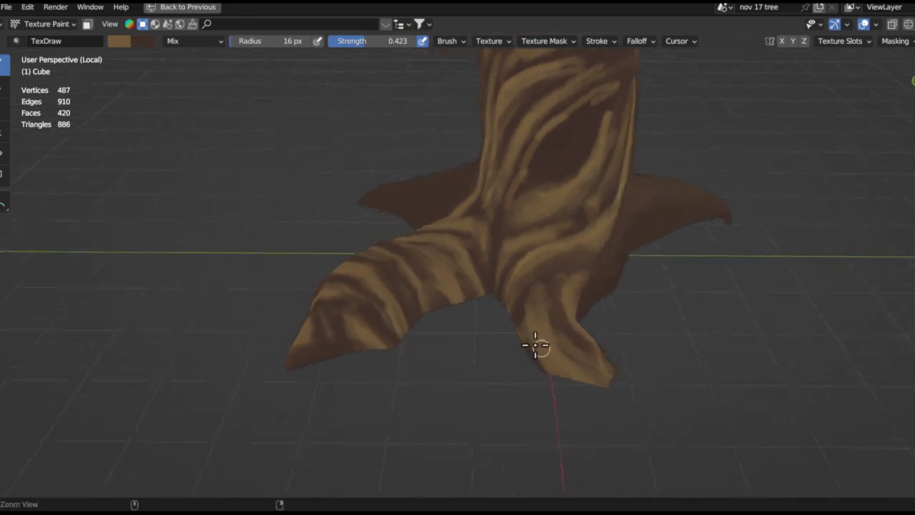
pyautogui.scroll(1, 547, 333)
pyautogui.keyDown('ctrl'); pyautogui.moveTo(626, 343); pyautogui.dragTo(620, 330, button='middle'); pyautogui.keyUp('ctrl')
# Swap to dark brown and paint a groove down the inner side of the front root
pyautogui.press('x')
pyautogui.moveTo(525, 324); pyautogui.dragTo(567, 380)
pyautogui.keyDown('shift'); pyautogui.rightClick(598, 386); pyautogui.keyUp('shift')
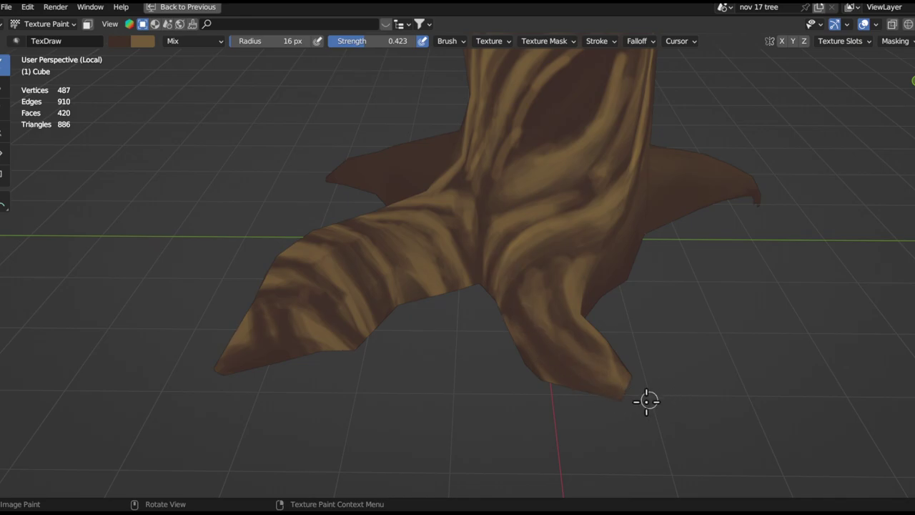
# Swap to golden tan and brighten the front root from its bend down to the tip
pyautogui.press('x')
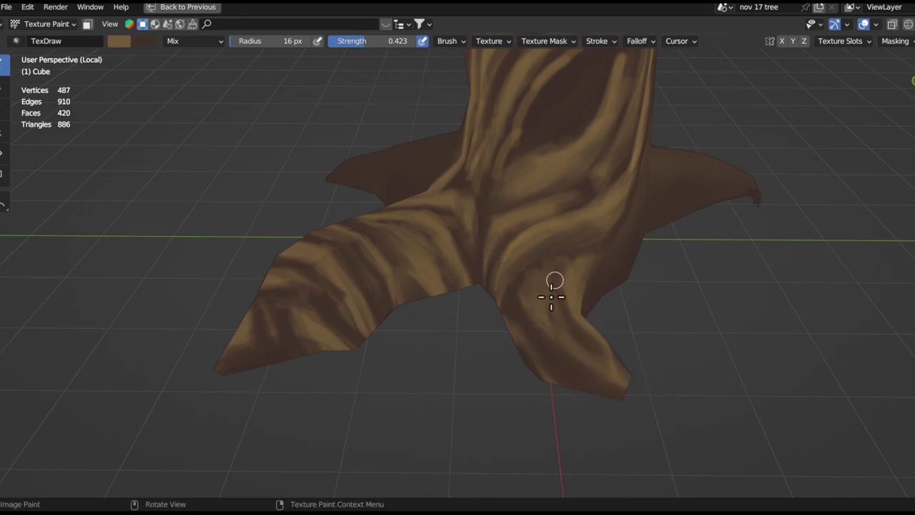
pyautogui.press('f')
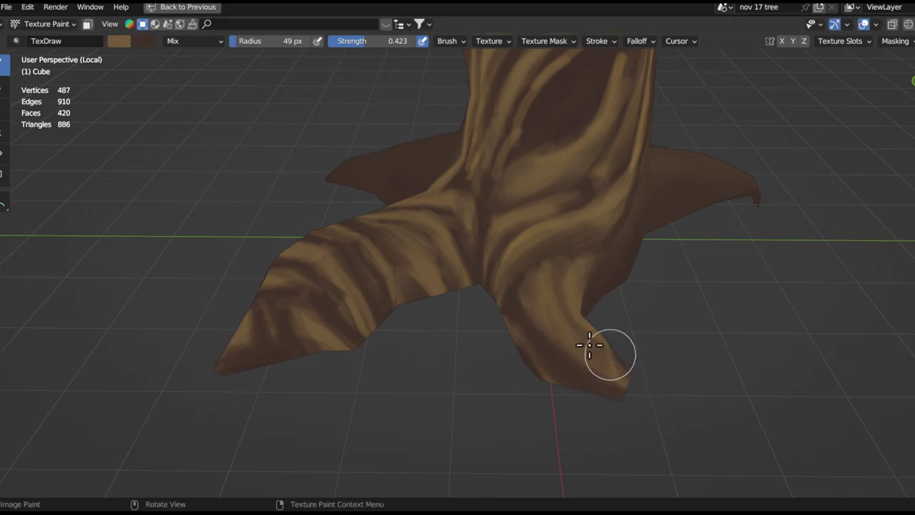
pyautogui.click(600, 353)
pyautogui.scroll(-4, 601, 353)
pyautogui.press('f')
pyautogui.click(597, 357)
pyautogui.press('x')
pyautogui.keyDown('ctrl'); pyautogui.moveTo(594, 356); pyautogui.dragTo(576, 282, button='middle'); pyautogui.keyUp('ctrl')
pyautogui.moveTo(558, 249); pyautogui.dragTo(621, 343)
pyautogui.moveTo(561, 272)
pyautogui.mouseDown()
pyautogui.moveTo(605, 339)
pyautogui.moveTo(600, 355)
pyautogui.mouseUp()
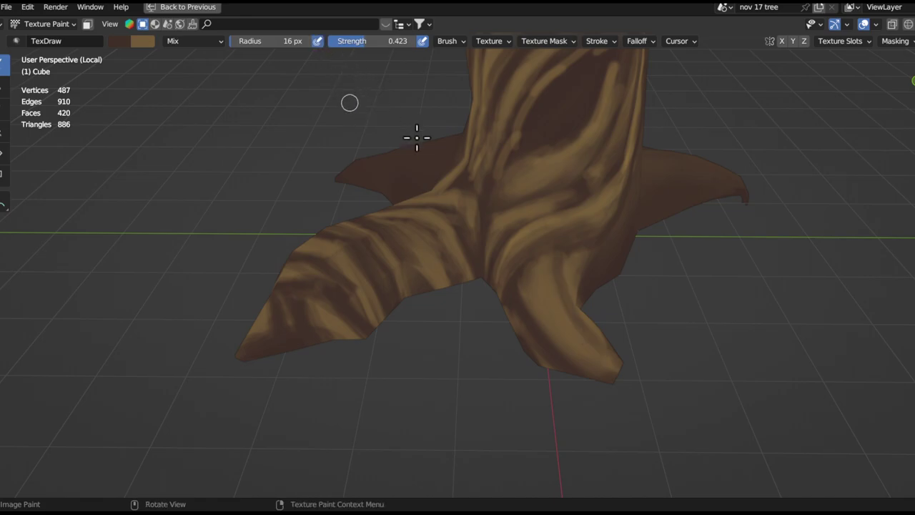
# Shade the curved ridge just above the front root with dark brown
pyautogui.keyDown('shift'); pyautogui.moveTo(539, 241); pyautogui.dragTo(620, 138, button='right'); pyautogui.keyUp('shift')
pyautogui.moveTo(609, 215); pyautogui.dragTo(589, 242)
pyautogui.keyDown('shift'); pyautogui.moveTo(610, 191); pyautogui.dragTo(603, 223, button='right'); pyautogui.keyUp('shift')
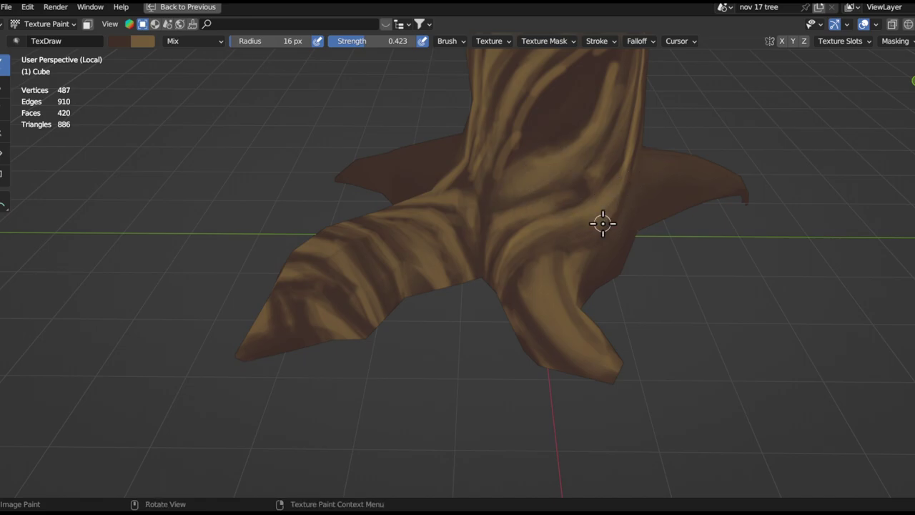
# Save the project file and the Tree texture image, and restore the full multi-editor layout
pyautogui.hotkey('ctrl', 's')
pyautogui.hotkey('ctrl', 'space')
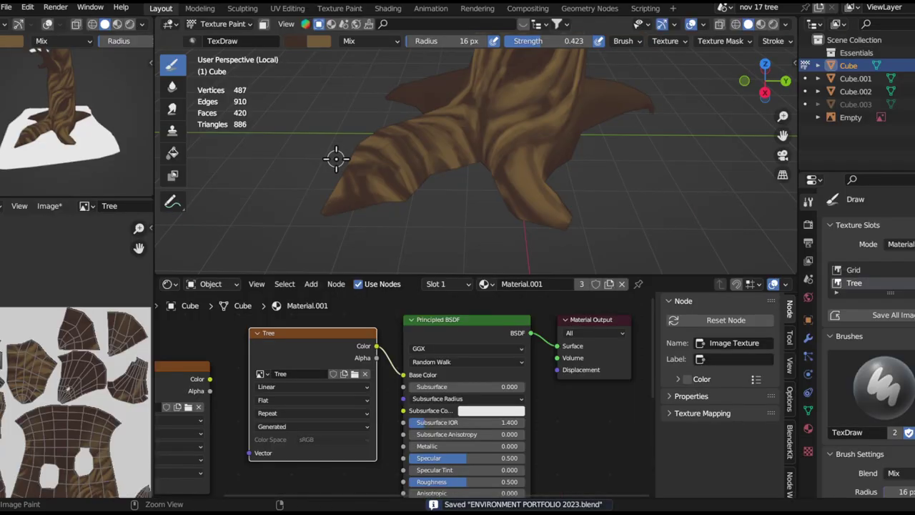
pyautogui.press('q')
pyautogui.click(88, 294)
pyautogui.click(57, 8)
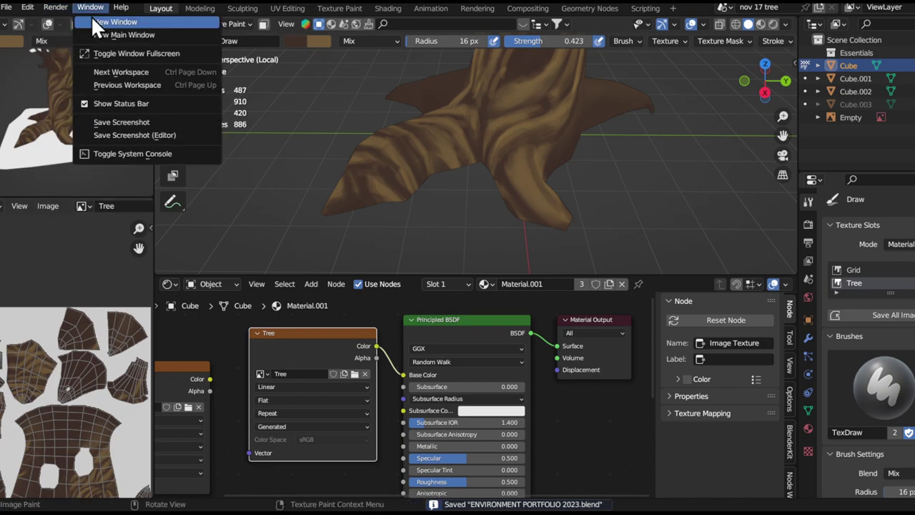
pyautogui.click(91, 9)
pyautogui.click(27, 9)
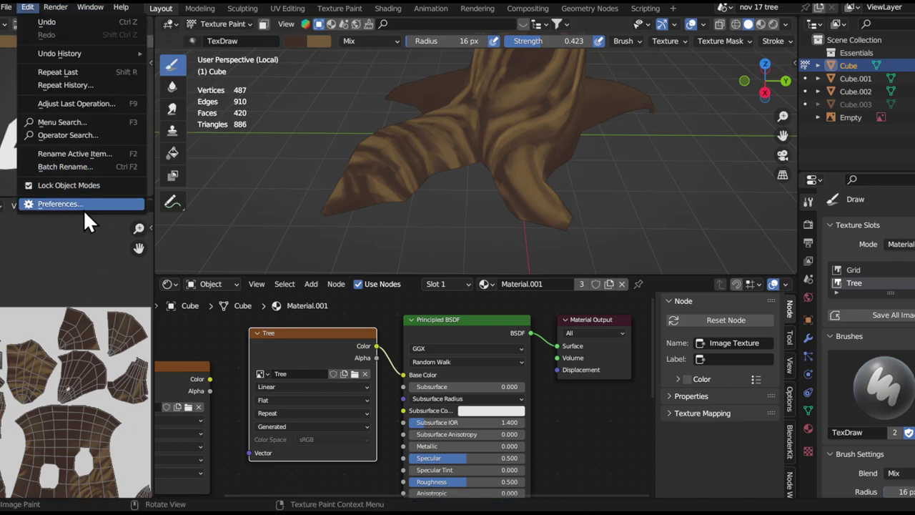
pyautogui.press('Escape')
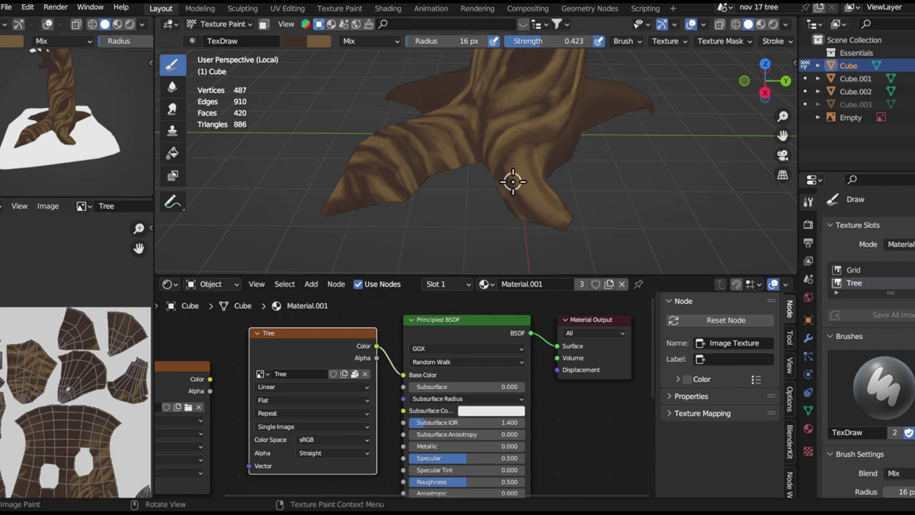
# Try to paint thin dark brown grooves down the front root in a close-up view
pyautogui.click(513, 182)
pyautogui.scroll(5, 527, 123)
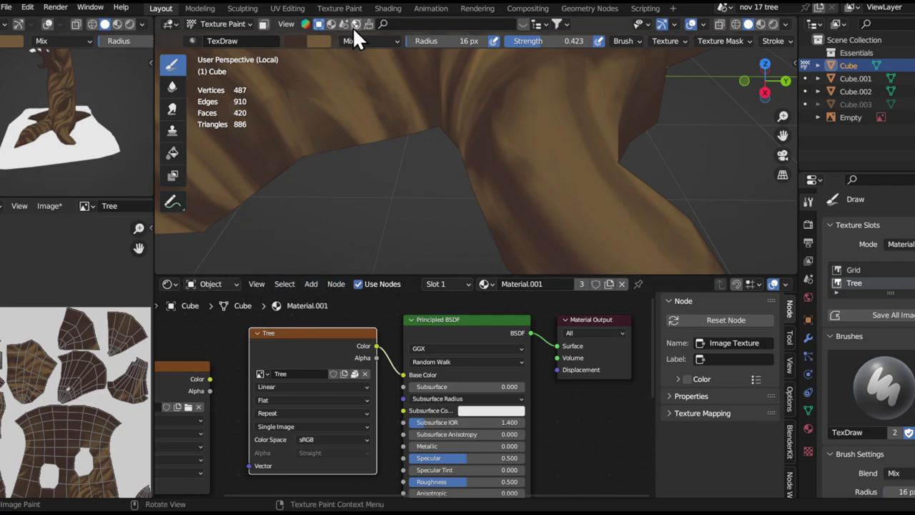
pyautogui.moveTo(590, 151)
pyautogui.mouseDown(button='middle')
pyautogui.moveTo(553, 139)
pyautogui.moveTo(592, 206)
pyautogui.mouseUp(button='middle')
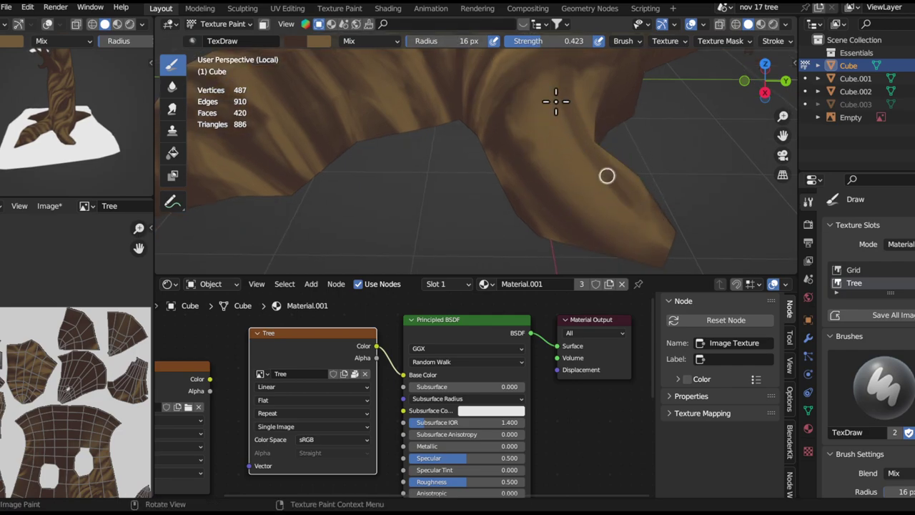
pyautogui.moveTo(656, 230); pyautogui.dragTo(534, 75, button='middle')
pyautogui.moveTo(441, 102); pyautogui.dragTo(596, 187, button='middle')
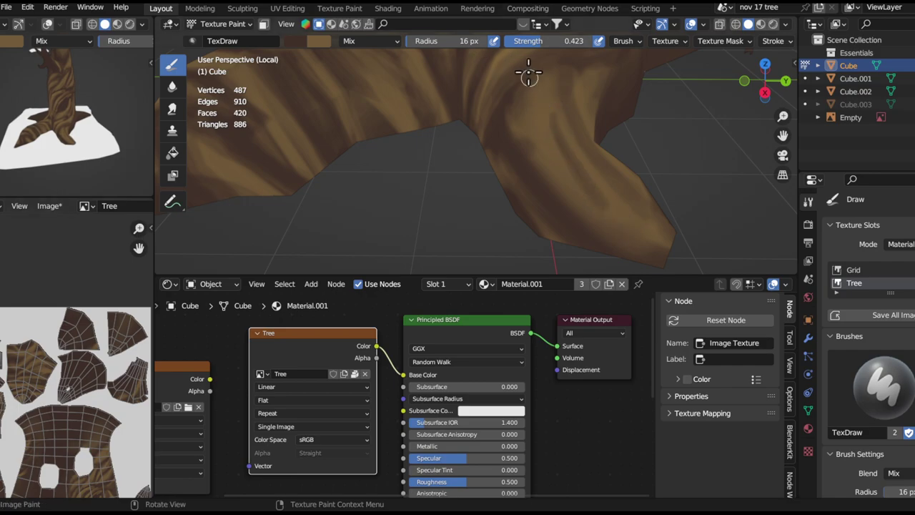
pyautogui.click(81, 7)
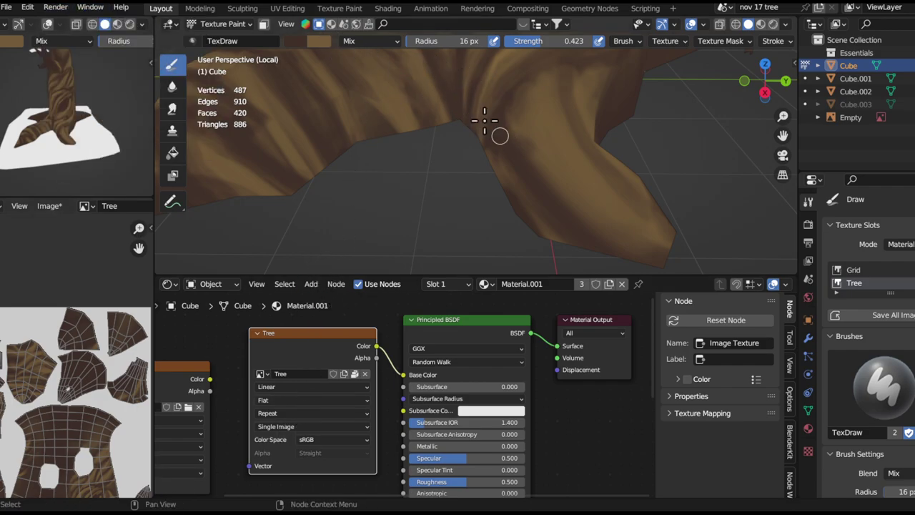
# Paint dark brown grooves down the length of the front root and where it meets the trunk
pyautogui.moveTo(543, 135); pyautogui.dragTo(605, 221)
pyautogui.moveTo(543, 100); pyautogui.dragTo(629, 222)
pyautogui.moveTo(556, 107)
pyautogui.mouseDown()
pyautogui.moveTo(550, 102)
pyautogui.moveTo(614, 221)
pyautogui.mouseUp()
pyautogui.moveTo(553, 111)
pyautogui.mouseDown()
pyautogui.moveTo(537, 81)
pyautogui.moveTo(586, 157)
pyautogui.moveTo(551, 127)
pyautogui.moveTo(643, 228)
pyautogui.mouseUp()
pyautogui.moveTo(527, 76)
pyautogui.mouseDown(button='middle')
pyautogui.moveTo(503, 216)
pyautogui.moveTo(505, 147)
pyautogui.mouseUp(button='middle')
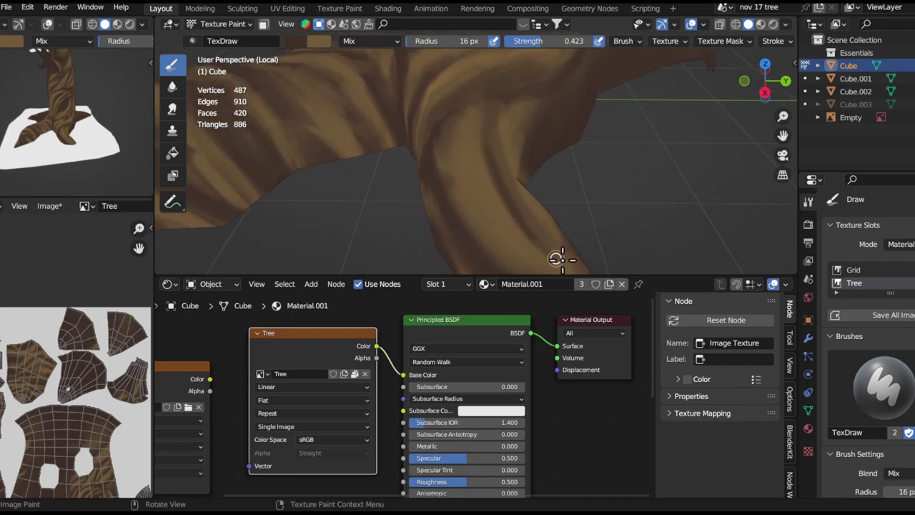
pyautogui.moveTo(521, 199)
pyautogui.keyDown('ctrl'); pyautogui.mouseDown(button='middle')
pyautogui.moveTo(541, 236)
pyautogui.moveTo(467, 207)
pyautogui.moveTo(486, 198)
pyautogui.moveTo(482, 218)
pyautogui.moveTo(460, 153)
pyautogui.moveTo(501, 124)
pyautogui.mouseUp(button='middle'); pyautogui.keyUp('ctrl')
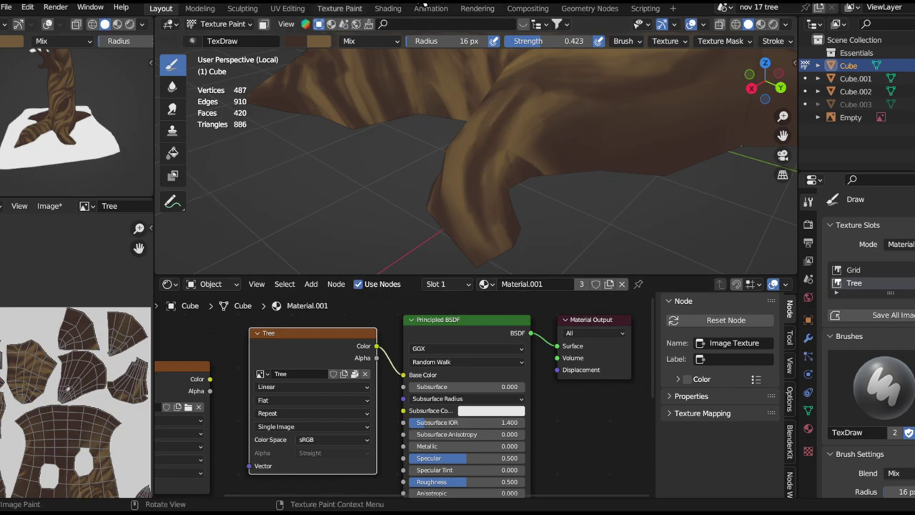
pyautogui.moveTo(535, 158)
pyautogui.mouseDown(button='middle')
pyautogui.moveTo(534, 145)
pyautogui.moveTo(577, 143)
pyautogui.moveTo(582, 212)
pyautogui.moveTo(572, 192)
pyautogui.moveTo(521, 214)
pyautogui.mouseUp(button='middle')
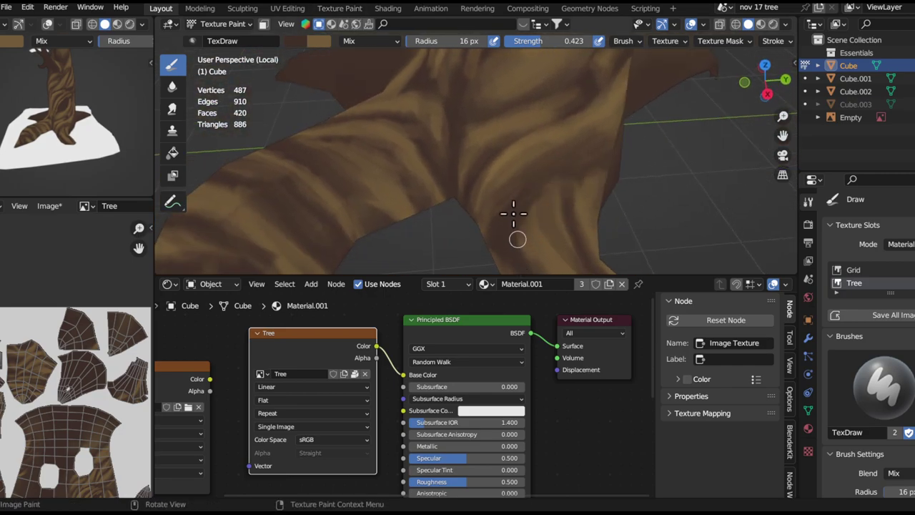
pyautogui.moveTo(583, 174); pyautogui.dragTo(568, 178, button='middle')
pyautogui.moveTo(566, 221); pyautogui.dragTo(532, 173, button='middle')
pyautogui.moveTo(509, 165); pyautogui.dragTo(481, 219)
pyautogui.press('x')
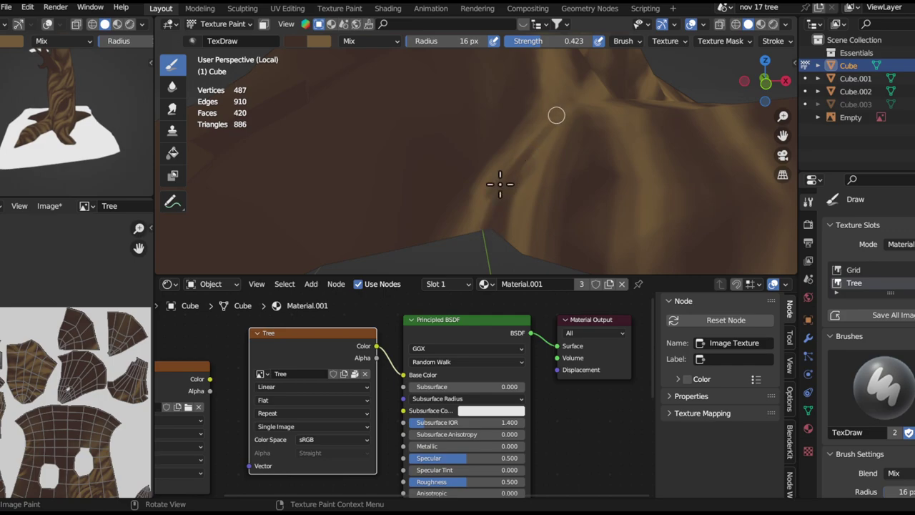
# Examine the painted bark around the trunk base and roots from several sides
pyautogui.moveTo(564, 109); pyautogui.dragTo(519, 262, button='middle')
pyautogui.moveTo(527, 170); pyautogui.dragTo(517, 253, button='middle')
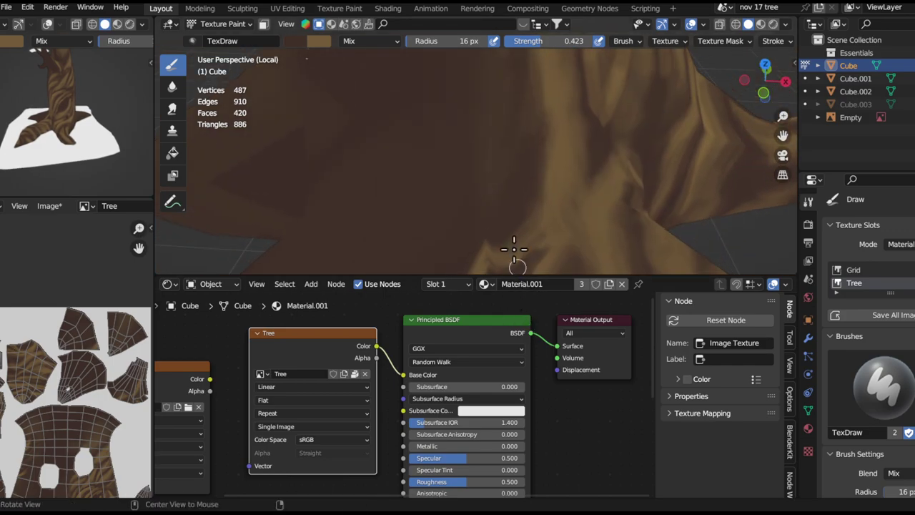
pyautogui.moveTo(547, 118); pyautogui.dragTo(494, 211, button='middle')
pyautogui.scroll(3, 551, 153)
pyautogui.scroll(5, 506, 222)
pyautogui.scroll(-4, 541, 205)
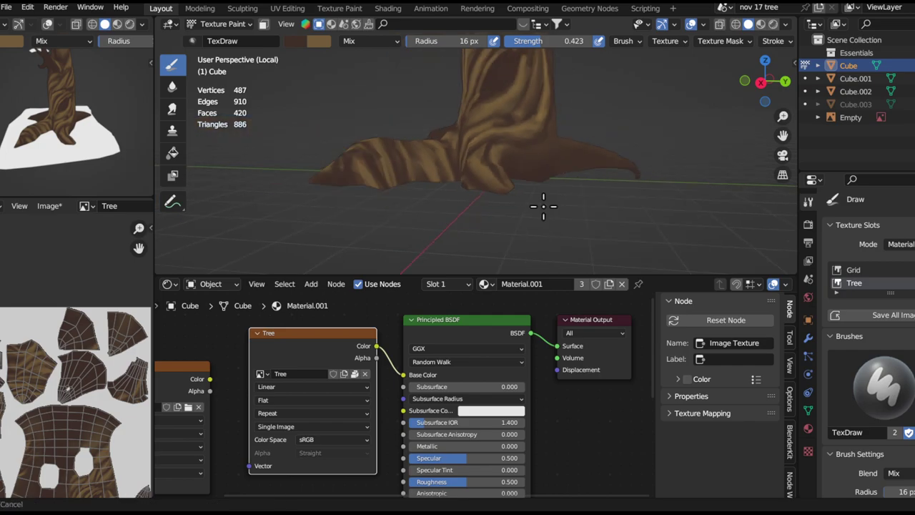
pyautogui.moveTo(534, 147)
pyautogui.mouseDown(button='middle')
pyautogui.moveTo(542, 157)
pyautogui.moveTo(526, 136)
pyautogui.mouseUp(button='middle')
pyautogui.scroll(3, 491, 148)
pyautogui.keyDown('alt'); pyautogui.moveTo(525, 136); pyautogui.dragTo(594, 193); pyautogui.keyUp('alt')
pyautogui.keyDown('alt'); pyautogui.keyDown('shift'); pyautogui.moveTo(510, 176); pyautogui.dragTo(565, 94); pyautogui.keyUp('shift'); pyautogui.keyUp('alt')
# Set the brush radius to 129 px over the unpainted side of the trunk base
pyautogui.press('f')
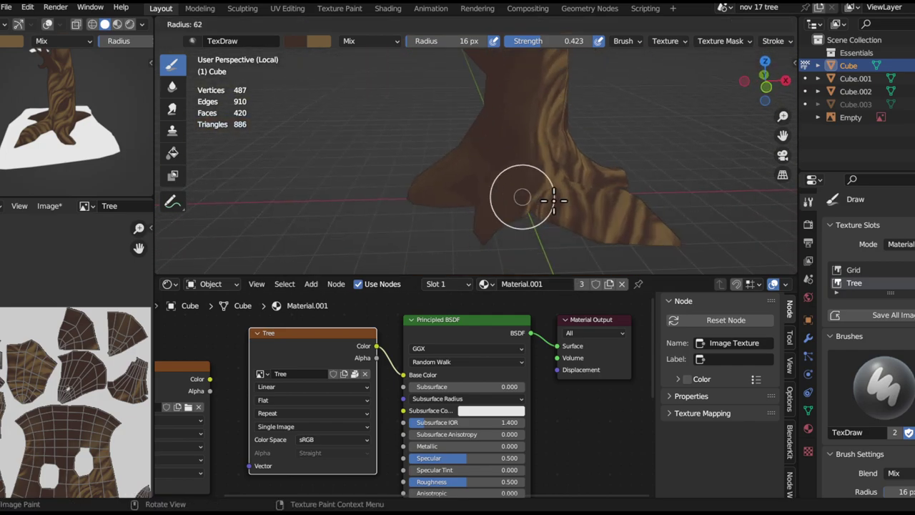
pyautogui.click(562, 199)
pyautogui.keyDown('alt'); pyautogui.moveTo(528, 205); pyautogui.dragTo(577, 184); pyautogui.keyUp('alt')
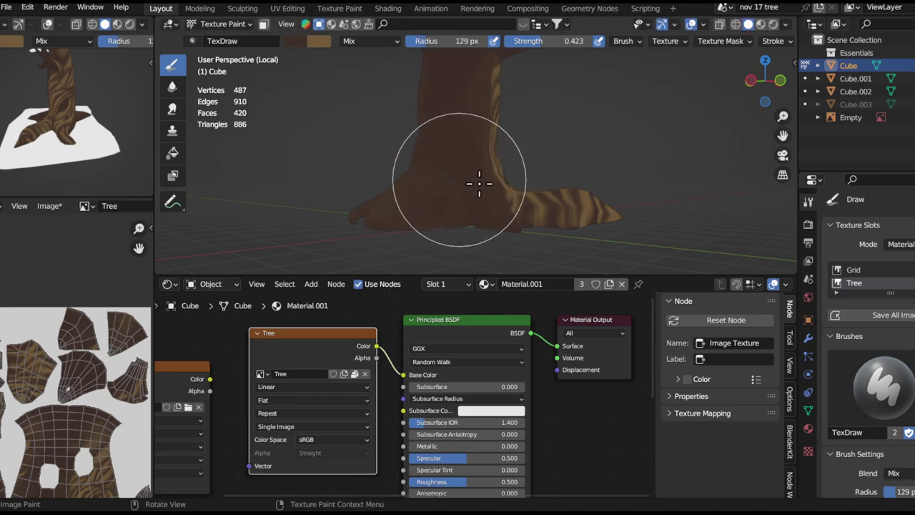
pyautogui.press('f')
pyautogui.click(422, 219)
# Leave the tree's local view and switch from Texture Paint to Object Mode
pyautogui.moveTo(400, 211); pyautogui.dragTo(500, 199, button='middle')
pyautogui.keyDown('ctrl'); pyautogui.keyDown('alt'); pyautogui.moveTo(555, 172); pyautogui.dragTo(634, 176); pyautogui.keyUp('alt'); pyautogui.keyUp('ctrl')
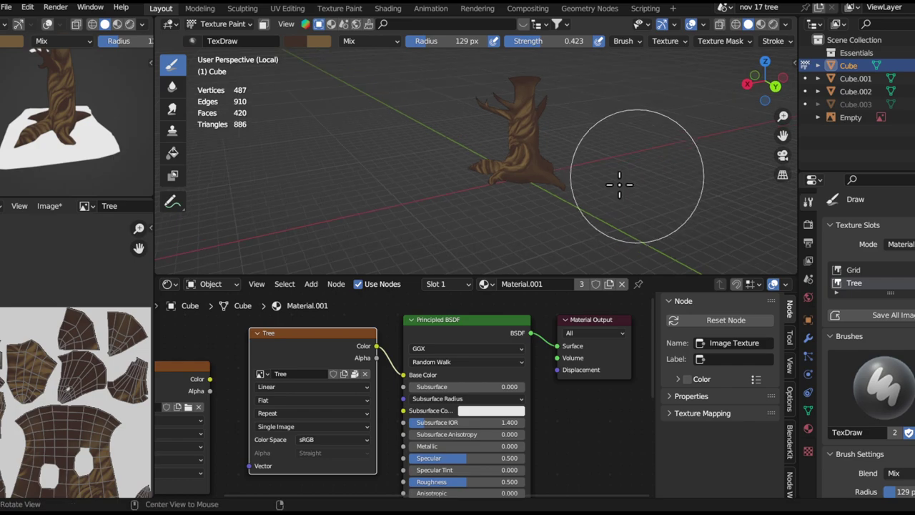
pyautogui.keyDown('alt'); pyautogui.moveTo(573, 193); pyautogui.dragTo(710, 168); pyautogui.keyUp('alt')
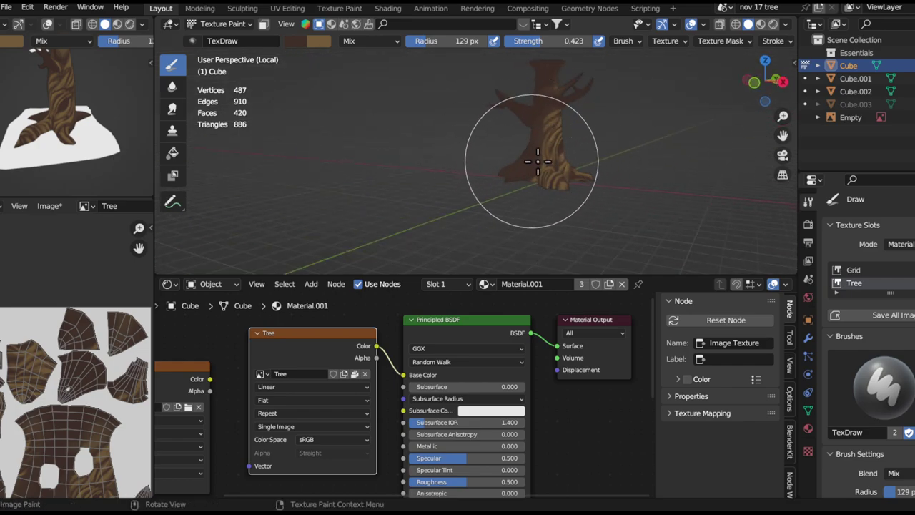
pyautogui.press('KP_Divide')
pyautogui.keyDown('alt'); pyautogui.moveTo(333, 147); pyautogui.dragTo(559, 184); pyautogui.keyUp('alt')
pyautogui.moveTo(551, 153)
pyautogui.keyDown('alt'); pyautogui.mouseDown()
pyautogui.moveTo(561, 178)
pyautogui.moveTo(537, 145)
pyautogui.mouseUp(); pyautogui.keyUp('alt')
pyautogui.hotkey('ctrl', 'Tab')
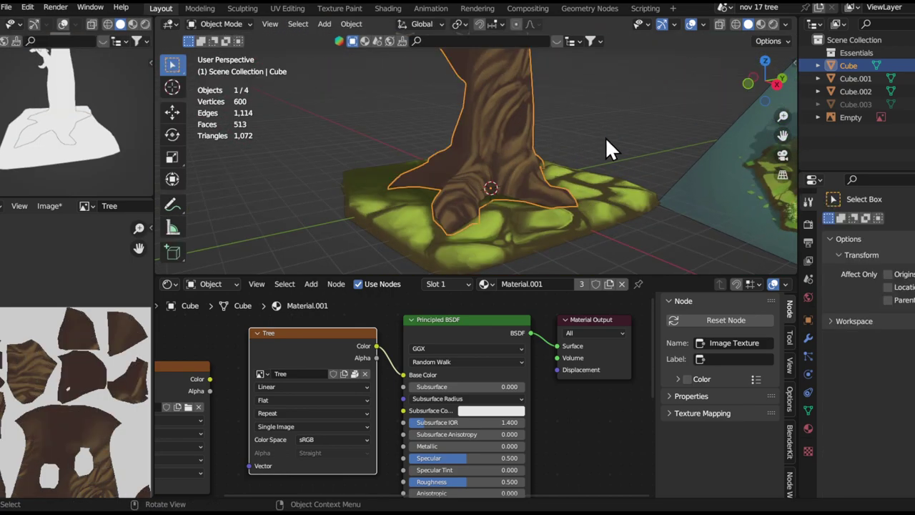
# Show both 3D viewports in Material Preview shading
pyautogui.click(761, 25)
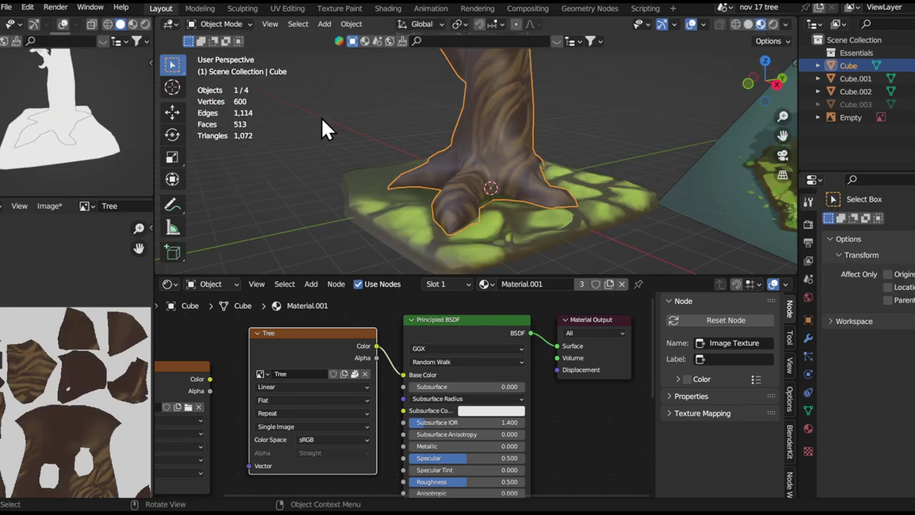
pyautogui.click(132, 23)
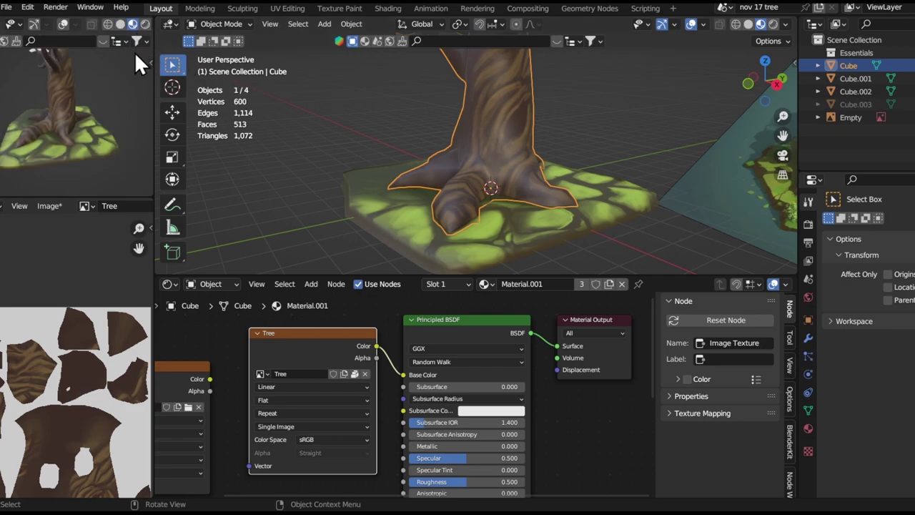
pyautogui.moveTo(90, 130); pyautogui.dragTo(109, 132, button='middle')
# Set the tree material's Principled BSDF roughness to 1.000 and specular to 0.025
pyautogui.keyDown('alt'); pyautogui.moveTo(401, 346); pyautogui.dragTo(487, 347); pyautogui.keyUp('alt')
pyautogui.keyDown('ctrl'); pyautogui.keyDown('alt'); pyautogui.moveTo(487, 346); pyautogui.dragTo(343, 386); pyautogui.keyUp('alt'); pyautogui.keyUp('ctrl')
pyautogui.moveTo(457, 424)
pyautogui.keyDown('alt'); pyautogui.mouseDown()
pyautogui.moveTo(463, 395)
pyautogui.moveTo(387, 397)
pyautogui.moveTo(492, 380)
pyautogui.moveTo(467, 384)
pyautogui.moveTo(516, 395)
pyautogui.moveTo(482, 404)
pyautogui.moveTo(543, 401)
pyautogui.moveTo(484, 385)
pyautogui.moveTo(446, 391)
pyautogui.moveTo(484, 390)
pyautogui.moveTo(455, 395)
pyautogui.mouseUp(); pyautogui.keyUp('alt')
pyautogui.click(487, 404)
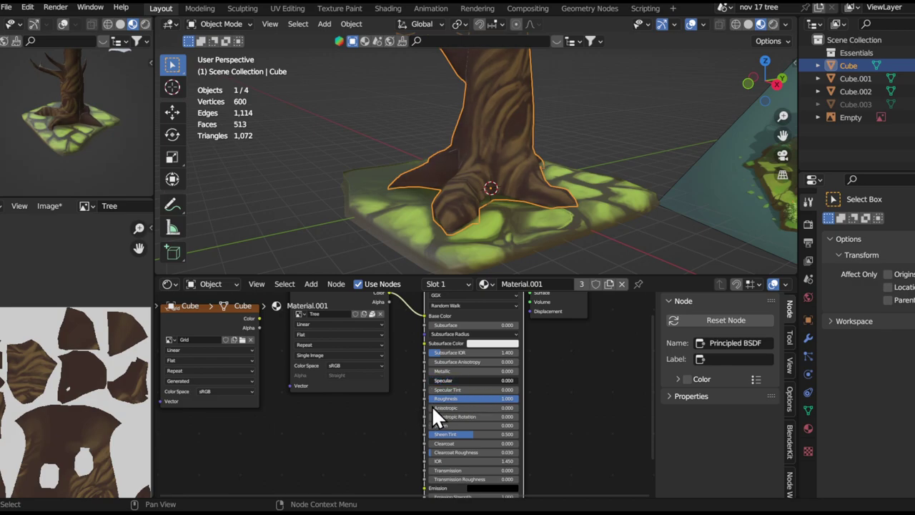
pyautogui.moveTo(407, 419); pyautogui.dragTo(456, 385)
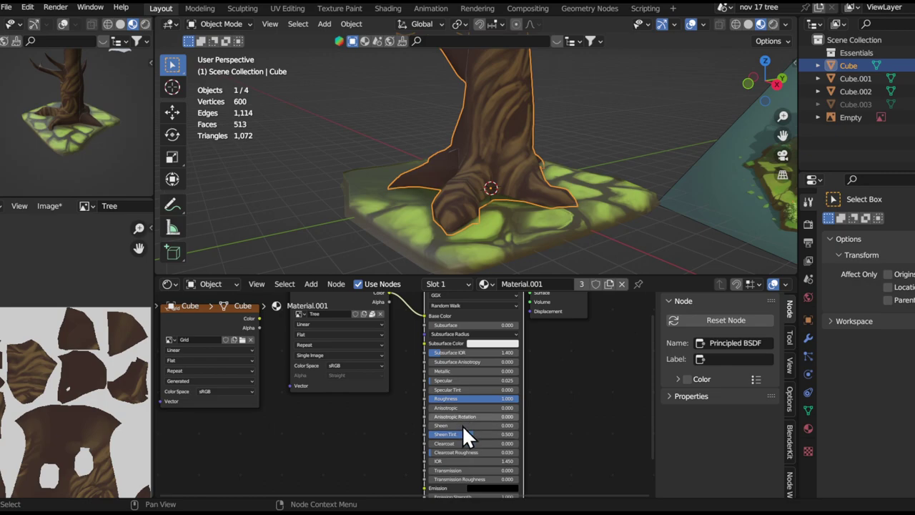
# Review the tree material's remaining Principled BSDF settings, including sheen, clearcoat, emission and alpha
pyautogui.moveTo(413, 444); pyautogui.dragTo(416, 359, button='middle')
pyautogui.keyDown('alt'); pyautogui.moveTo(415, 360); pyautogui.dragTo(401, 358); pyautogui.keyUp('alt')
pyautogui.keyDown('ctrl'); pyautogui.keyDown('alt'); pyautogui.moveTo(352, 403); pyautogui.dragTo(398, 429); pyautogui.keyUp('alt'); pyautogui.keyUp('ctrl')
pyautogui.moveTo(399, 430); pyautogui.dragTo(390, 383, button='middle')
pyautogui.scroll(1, 390, 384)
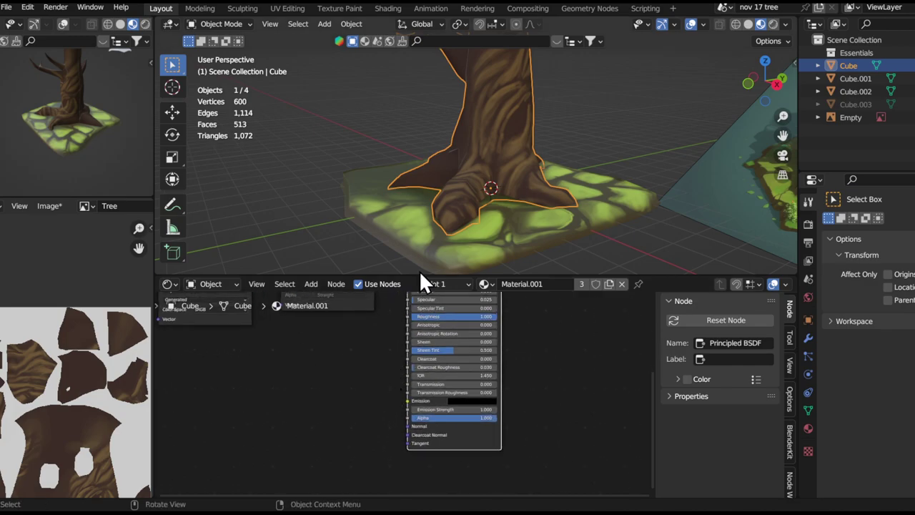
pyautogui.keyDown('alt'); pyautogui.moveTo(529, 406); pyautogui.dragTo(537, 449); pyautogui.keyUp('alt')
pyautogui.keyDown('ctrl'); pyautogui.keyDown('alt'); pyautogui.moveTo(537, 449); pyautogui.dragTo(517, 394); pyautogui.keyUp('alt'); pyautogui.keyUp('ctrl')
pyautogui.keyDown('alt'); pyautogui.moveTo(516, 394); pyautogui.dragTo(510, 367); pyautogui.keyUp('alt')
pyautogui.keyDown('ctrl'); pyautogui.keyDown('alt'); pyautogui.moveTo(507, 429); pyautogui.dragTo(499, 383); pyautogui.keyUp('alt'); pyautogui.keyUp('ctrl')
pyautogui.moveTo(499, 383); pyautogui.dragTo(509, 452, button='middle')
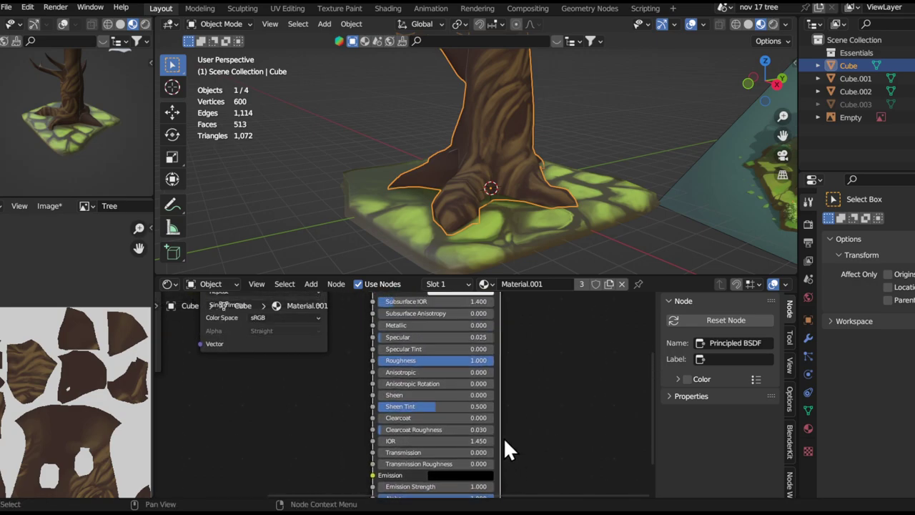
pyautogui.moveTo(527, 413); pyautogui.dragTo(535, 353, button='middle')
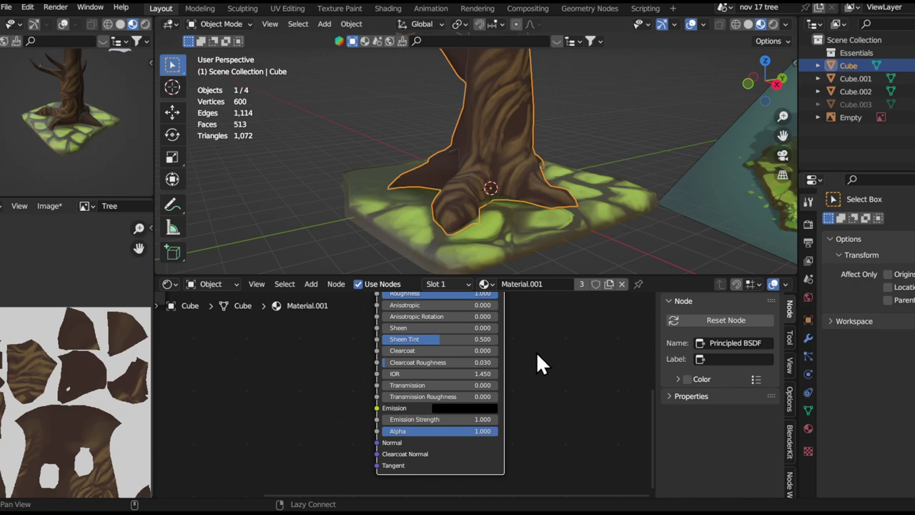
# Select the ground slab and set its material's Principled BSDF specular to 0.136
pyautogui.click(521, 234)
pyautogui.keyDown('alt'); pyautogui.moveTo(526, 383); pyautogui.dragTo(575, 479); pyautogui.keyUp('alt')
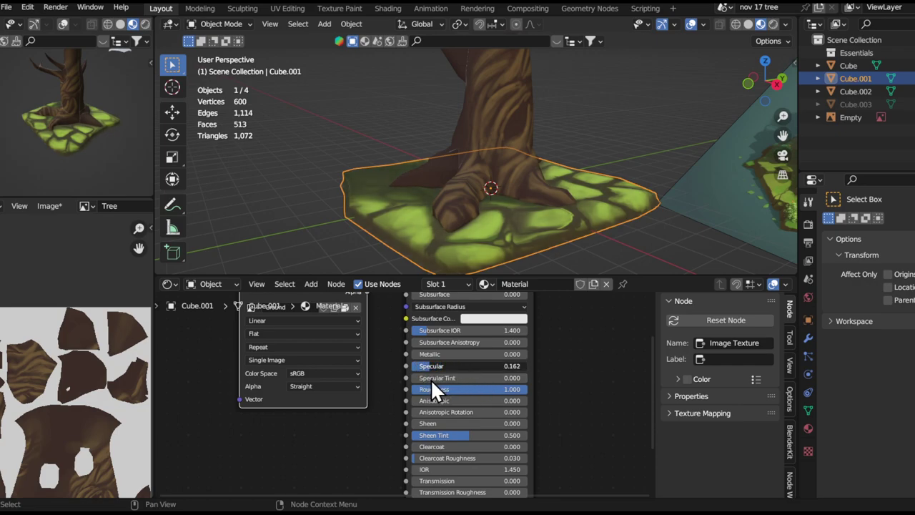
pyautogui.moveTo(431, 379); pyautogui.dragTo(433, 379)
# Examine the finish of the tree and ground from several angles, both at a distance and near the roots
pyautogui.keyDown('alt'); pyautogui.moveTo(83, 120); pyautogui.dragTo(94, 160); pyautogui.keyUp('alt')
pyautogui.keyDown('ctrl'); pyautogui.moveTo(94, 159); pyautogui.dragTo(102, 111, button='middle'); pyautogui.keyUp('ctrl')
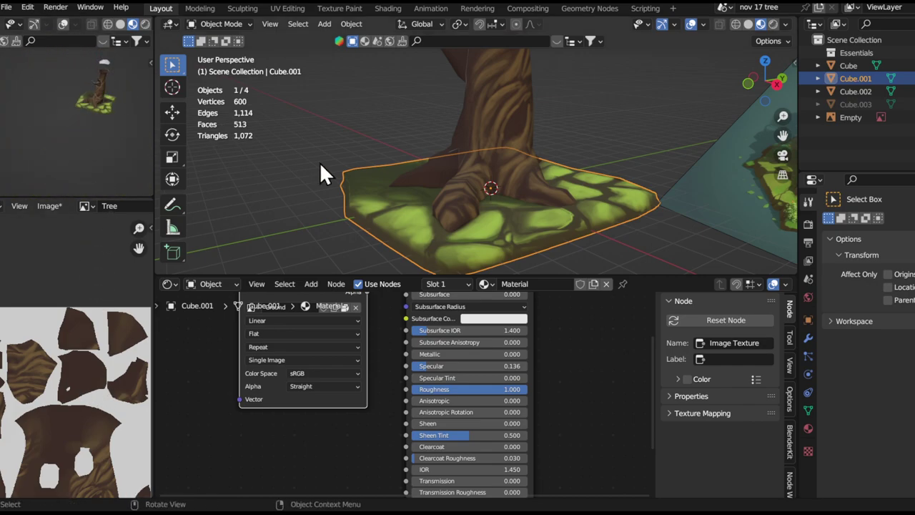
pyautogui.keyDown('ctrl'); pyautogui.keyDown('alt'); pyautogui.moveTo(525, 192); pyautogui.dragTo(486, 221); pyautogui.keyUp('alt'); pyautogui.keyUp('ctrl')
pyautogui.keyDown('alt'); pyautogui.moveTo(487, 222); pyautogui.dragTo(514, 157); pyautogui.keyUp('alt')
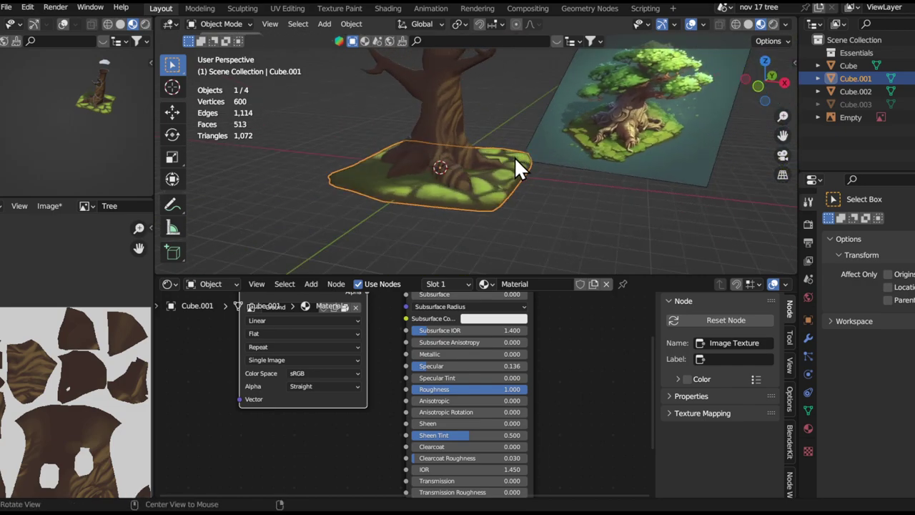
pyautogui.moveTo(477, 166); pyautogui.dragTo(527, 162, button='middle')
pyautogui.keyDown('ctrl'); pyautogui.moveTo(63, 156); pyautogui.dragTo(100, 116, button='middle'); pyautogui.keyUp('ctrl')
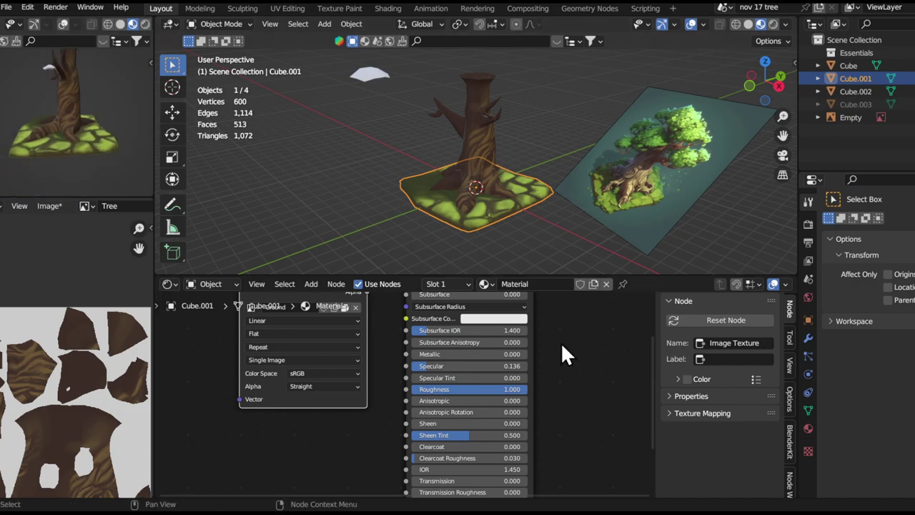
pyautogui.keyDown('alt'); pyautogui.keyDown('shift'); pyautogui.moveTo(474, 184); pyautogui.dragTo(455, 211); pyautogui.keyUp('shift'); pyautogui.keyUp('alt')
pyautogui.keyDown('ctrl'); pyautogui.keyDown('alt'); pyautogui.moveTo(455, 211); pyautogui.dragTo(388, 158); pyautogui.keyUp('alt'); pyautogui.keyUp('ctrl')
pyautogui.keyDown('alt'); pyautogui.moveTo(530, 147); pyautogui.dragTo(538, 142); pyautogui.keyUp('alt')
pyautogui.moveTo(541, 154); pyautogui.dragTo(489, 178, button='middle')
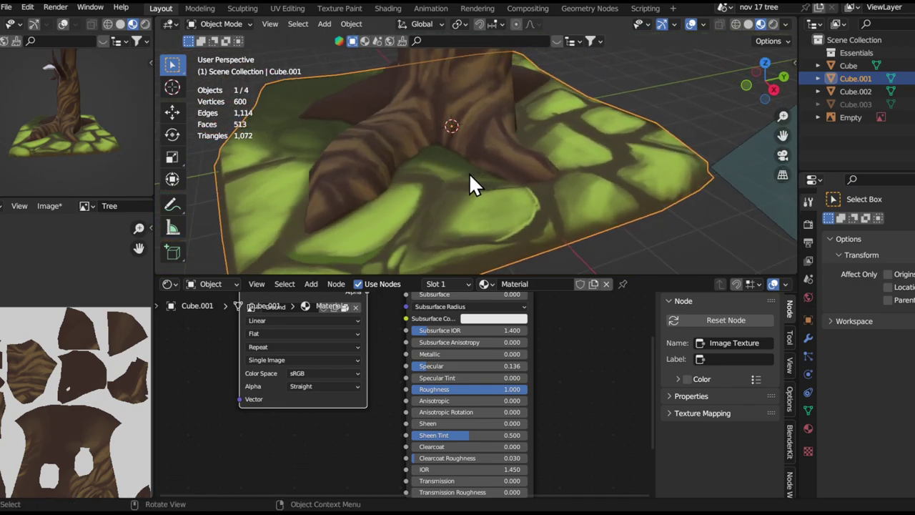
pyautogui.moveTo(463, 156); pyautogui.dragTo(469, 209, button='middle')
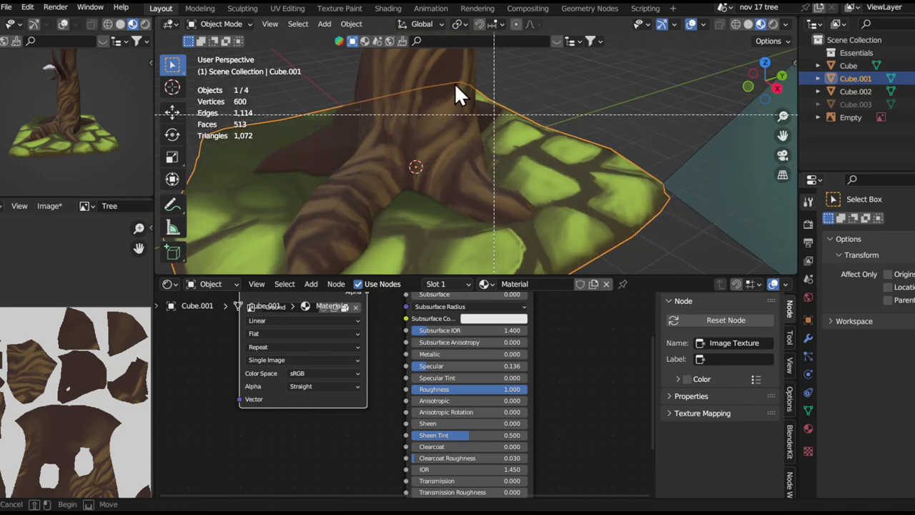
# Switch the ground slab to Texture Paint, maximize the 3D viewport and set the brush radius to 37 px
pyautogui.hotkey('ctrl', 'Tab')
pyautogui.click(690, 82)
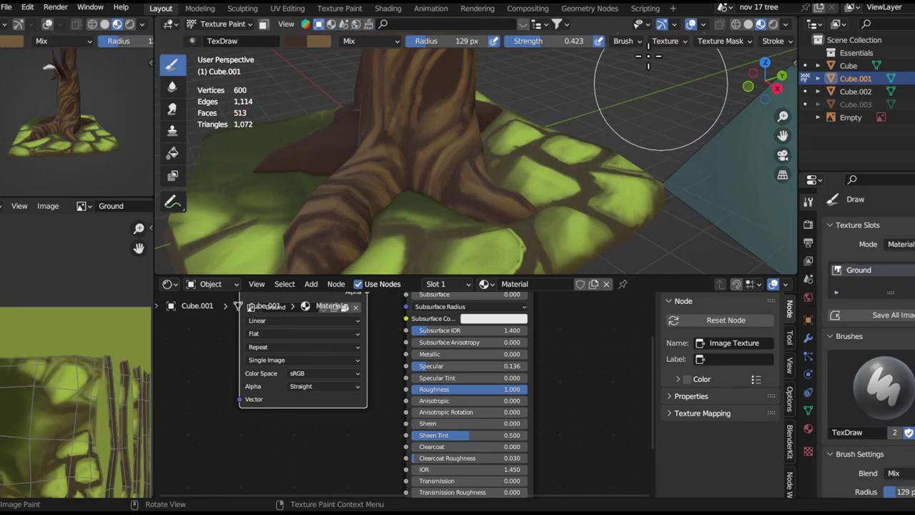
pyautogui.moveTo(465, 194); pyautogui.dragTo(537, 176, button='middle')
pyautogui.press('f')
pyautogui.click(512, 184)
pyautogui.hotkey('ctrl', 'space')
pyautogui.moveTo(513, 205)
pyautogui.keyDown('ctrl'); pyautogui.keyDown('alt'); pyautogui.mouseDown()
pyautogui.moveTo(515, 288)
pyautogui.moveTo(458, 286)
pyautogui.mouseUp(); pyautogui.keyUp('alt'); pyautogui.keyUp('ctrl')
pyautogui.press('f')
pyautogui.click(465, 278)
# Paint dark brown over the mossy stone beside the front root and set the brush radius to 95 px
pyautogui.scroll(3, 480, 222)
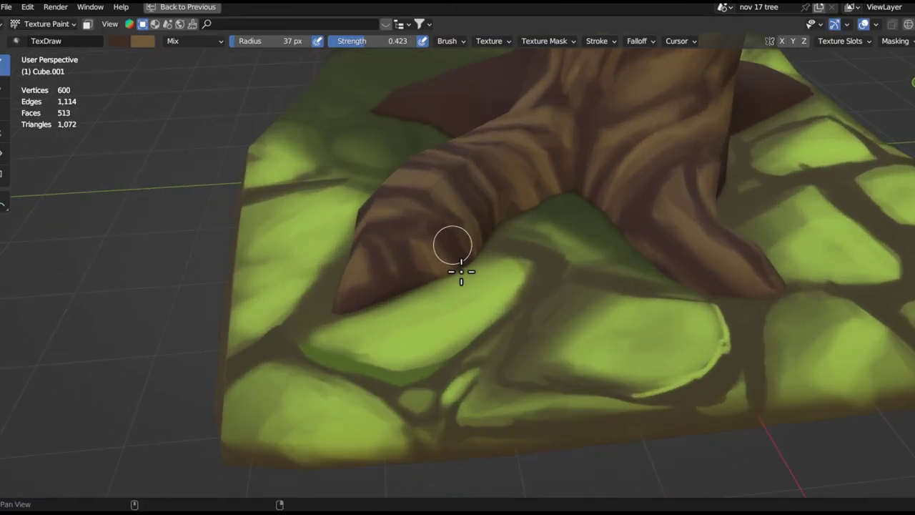
pyautogui.keyDown('shift'); pyautogui.moveTo(455, 250); pyautogui.dragTo(437, 299, button='middle'); pyautogui.keyUp('shift')
pyautogui.moveTo(502, 267)
pyautogui.mouseDown()
pyautogui.moveTo(378, 320)
pyautogui.moveTo(437, 309)
pyautogui.moveTo(417, 303)
pyautogui.moveTo(508, 247)
pyautogui.moveTo(482, 315)
pyautogui.mouseUp()
pyautogui.press('f')
pyautogui.click(433, 316)
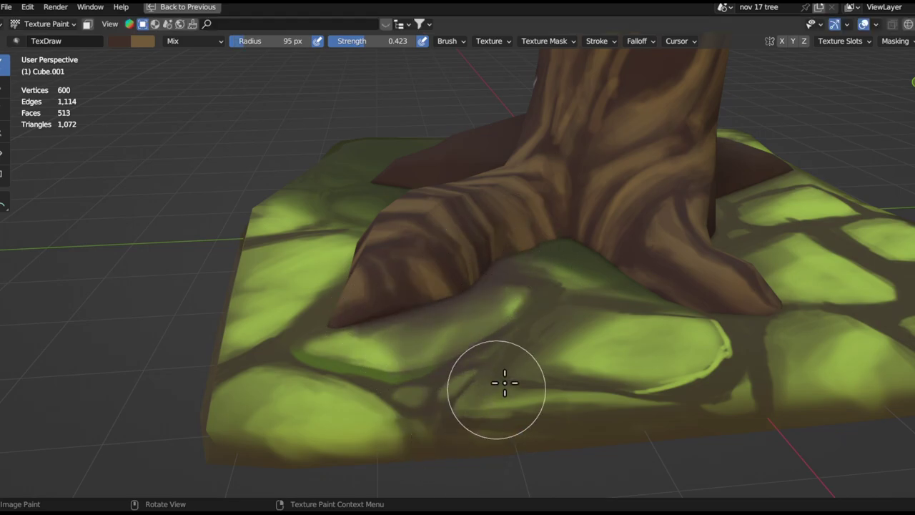
pyautogui.hotkey('ctrl', 'q')
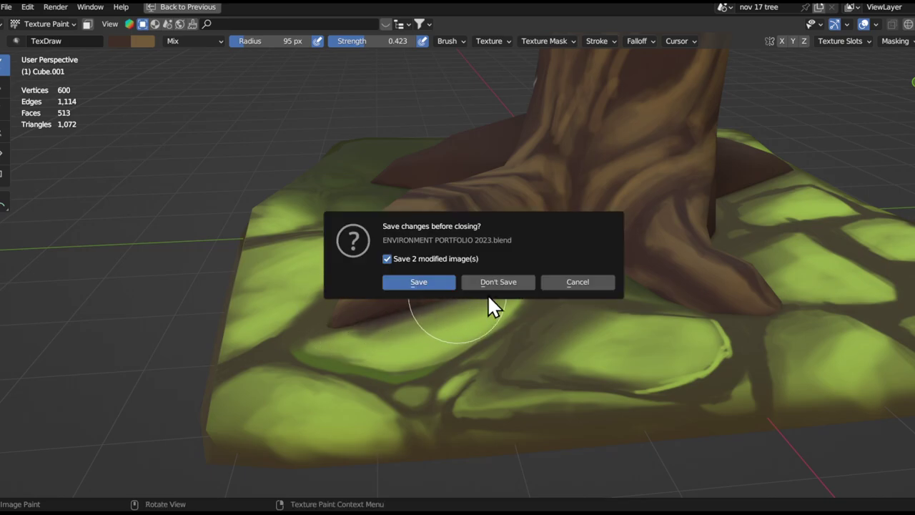
pyautogui.click(578, 283)
pyautogui.hotkey('ctrl', 'space')
pyautogui.press('q')
pyautogui.click(106, 358)
pyautogui.hotkey('ctrl', 'space')
# Paint a soft dark shadow on the ground along the front root's lower edge
pyautogui.moveTo(485, 275); pyautogui.dragTo(482, 277)
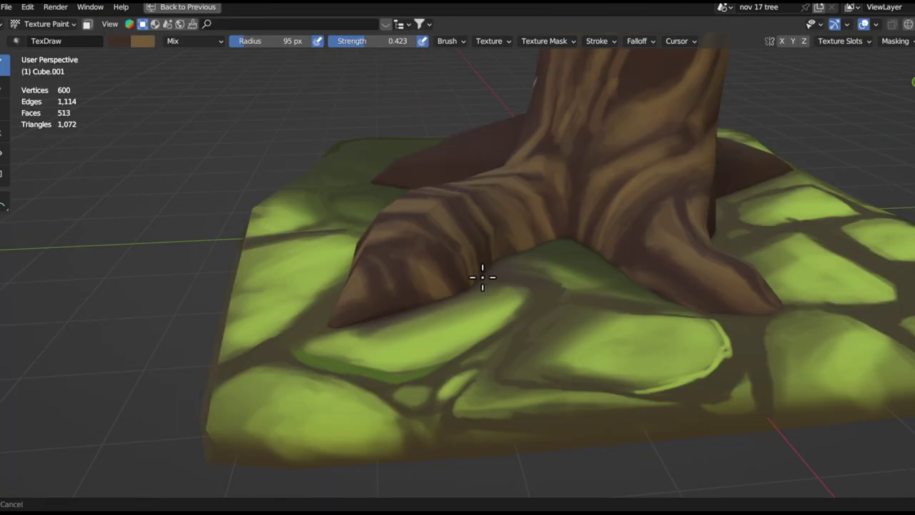
pyautogui.keyDown('shift'); pyautogui.moveTo(483, 277); pyautogui.dragTo(463, 314, button='middle'); pyautogui.keyUp('shift')
# Switch texture painting from the ground slab to the tree and darken the undersides of the front roots
pyautogui.hotkey('ctrl', 'Tab')
pyautogui.click(565, 225)
pyautogui.hotkey('ctrl', 'Tab')
pyautogui.click(662, 180)
pyautogui.moveTo(510, 265)
pyautogui.mouseDown(button='middle')
pyautogui.moveTo(511, 286)
pyautogui.moveTo(364, 347)
pyautogui.mouseUp(button='middle')
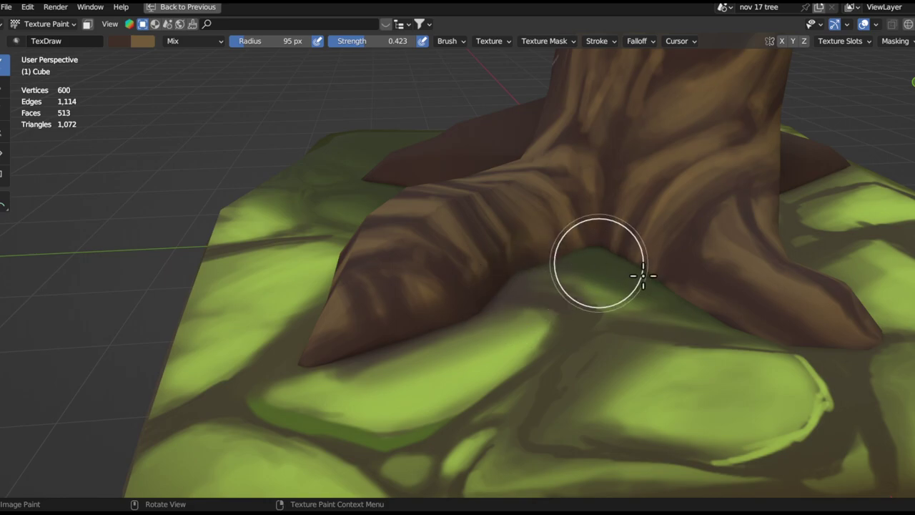
pyautogui.moveTo(684, 333); pyautogui.dragTo(484, 265, button='middle')
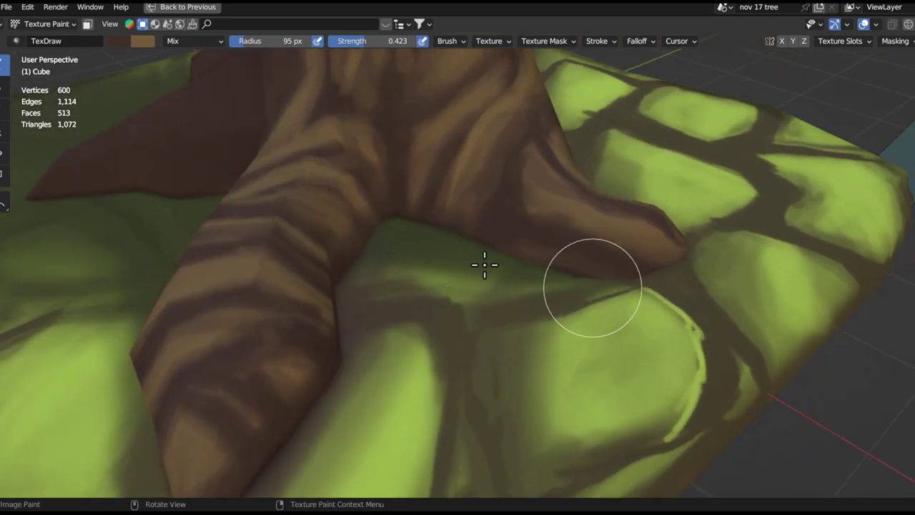
# Set the brush radius to 42 px for the tree's bark detail after viewing the whole tree beside the reference
pyautogui.keyDown('alt'); pyautogui.moveTo(591, 229); pyautogui.dragTo(629, 195); pyautogui.keyUp('alt')
pyautogui.moveTo(629, 195)
pyautogui.keyDown('ctrl'); pyautogui.keyDown('alt'); pyautogui.mouseDown()
pyautogui.moveTo(630, 205)
pyautogui.moveTo(530, 316)
pyautogui.mouseUp(); pyautogui.keyUp('alt'); pyautogui.keyUp('ctrl')
pyautogui.moveTo(531, 316)
pyautogui.keyDown('alt'); pyautogui.mouseDown()
pyautogui.moveTo(531, 324)
pyautogui.moveTo(595, 300)
pyautogui.mouseUp(); pyautogui.keyUp('alt')
pyautogui.keyDown('ctrl'); pyautogui.keyDown('alt'); pyautogui.moveTo(595, 300); pyautogui.dragTo(590, 424); pyautogui.keyUp('alt'); pyautogui.keyUp('ctrl')
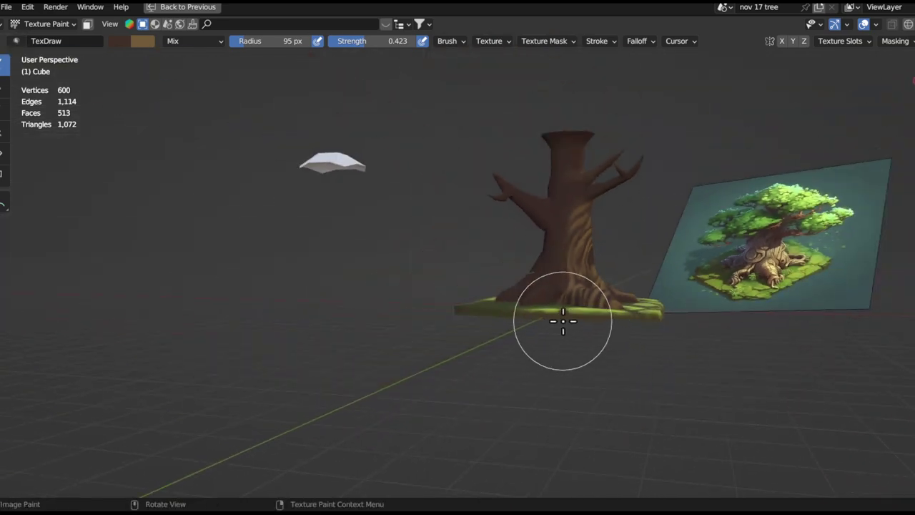
pyautogui.keyDown('alt'); pyautogui.keyDown('shift'); pyautogui.moveTo(611, 282); pyautogui.dragTo(522, 297); pyautogui.keyUp('shift'); pyautogui.keyUp('alt')
pyautogui.keyDown('ctrl'); pyautogui.keyDown('alt'); pyautogui.moveTo(522, 296); pyautogui.dragTo(548, 286); pyautogui.keyUp('alt'); pyautogui.keyUp('ctrl')
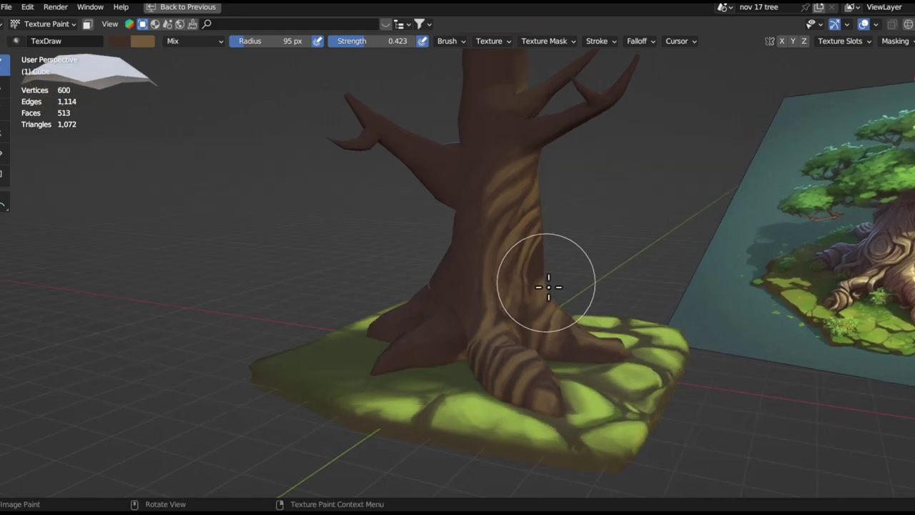
pyautogui.keyDown('alt'); pyautogui.keyDown('shift'); pyautogui.moveTo(483, 284); pyautogui.dragTo(422, 286); pyautogui.keyUp('shift'); pyautogui.keyUp('alt')
pyautogui.press('f')
pyautogui.click(407, 291)
# Study the bark knot on the reference tree and paint tan over the oval knot in the middle of the trunk
pyautogui.moveTo(497, 288)
pyautogui.keyDown('alt'); pyautogui.mouseDown()
pyautogui.moveTo(436, 317)
pyautogui.moveTo(438, 297)
pyautogui.mouseUp(); pyautogui.keyUp('alt')
pyautogui.keyDown('alt'); pyautogui.keyDown('shift'); pyautogui.moveTo(561, 277); pyautogui.dragTo(427, 284); pyautogui.keyUp('shift'); pyautogui.keyUp('alt')
pyautogui.keyDown('alt'); pyautogui.moveTo(609, 288); pyautogui.dragTo(743, 237); pyautogui.keyUp('alt')
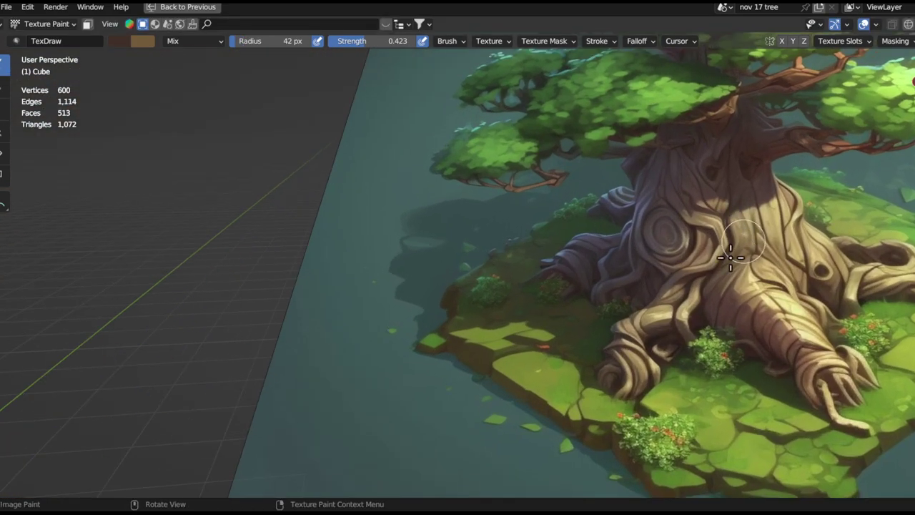
pyautogui.moveTo(489, 300)
pyautogui.keyDown('alt'); pyautogui.mouseDown()
pyautogui.moveTo(503, 236)
pyautogui.moveTo(493, 314)
pyautogui.mouseUp(); pyautogui.keyUp('alt')
pyautogui.keyDown('alt'); pyautogui.keyDown('shift'); pyautogui.moveTo(276, 274); pyautogui.dragTo(550, 282); pyautogui.keyUp('shift'); pyautogui.keyUp('alt')
pyautogui.moveTo(547, 286)
pyautogui.keyDown('alt'); pyautogui.mouseDown()
pyautogui.moveTo(466, 315)
pyautogui.moveTo(489, 260)
pyautogui.moveTo(464, 290)
pyautogui.moveTo(495, 247)
pyautogui.moveTo(480, 241)
pyautogui.mouseUp(); pyautogui.keyUp('alt')
pyautogui.keyDown('alt'); pyautogui.keyDown('shift'); pyautogui.moveTo(503, 271); pyautogui.dragTo(462, 335); pyautogui.keyUp('shift'); pyautogui.keyUp('alt')
pyautogui.keyDown('ctrl'); pyautogui.moveTo(461, 315); pyautogui.dragTo(474, 247, button='middle'); pyautogui.keyUp('ctrl')
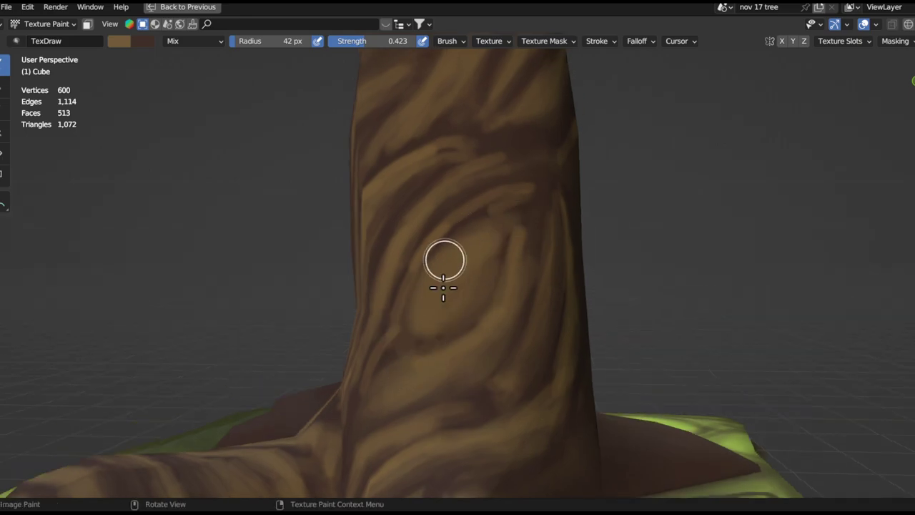
pyautogui.keyDown('ctrl'); pyautogui.moveTo(470, 320); pyautogui.dragTo(394, 244, button='middle'); pyautogui.keyUp('ctrl')
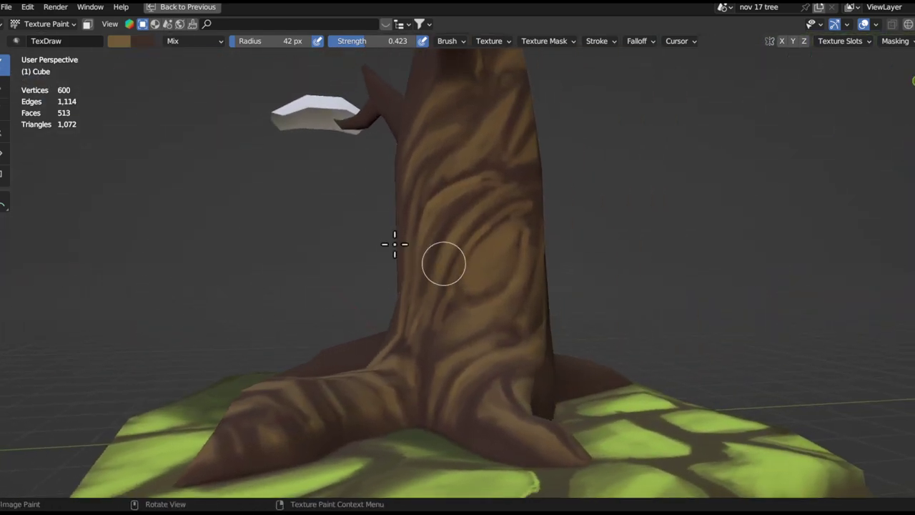
# Blend the bark ridges beside the trunk's knot with the Smear brush at a radius of 61 px
pyautogui.click(3, 111)
pyautogui.press('f')
pyautogui.click(528, 273)
pyautogui.moveTo(464, 249); pyautogui.dragTo(478, 266)
pyautogui.hotkey('ctrl', 'z')
pyautogui.press('f')
pyautogui.click(393, 296)
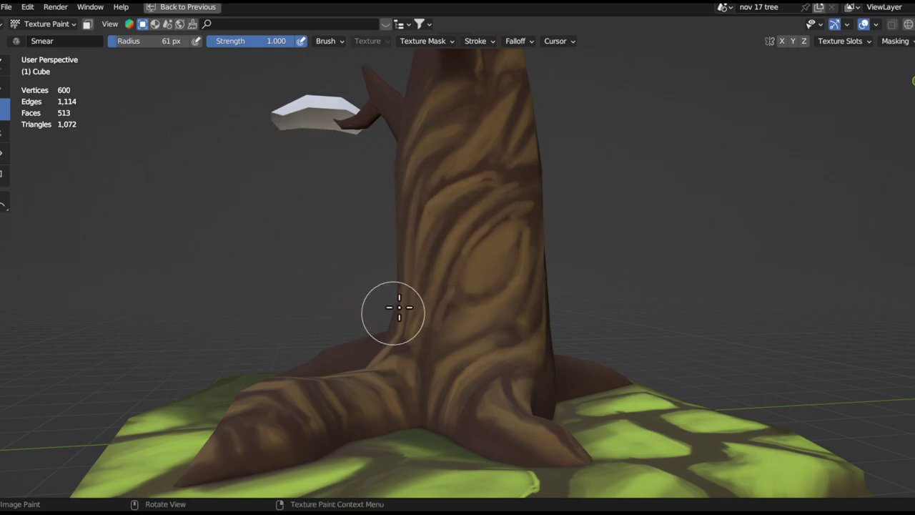
pyautogui.scroll(2, 466, 244)
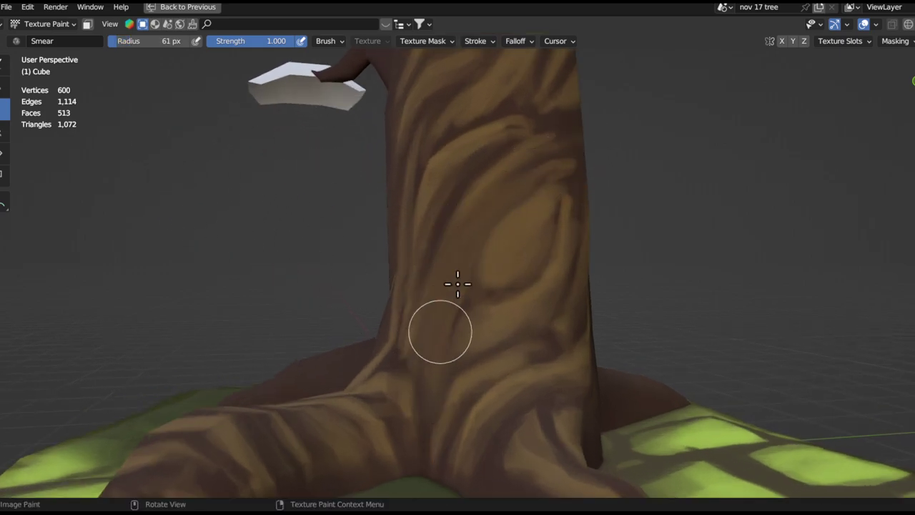
pyautogui.keyDown('ctrl'); pyautogui.moveTo(481, 259); pyautogui.dragTo(478, 392, button='middle'); pyautogui.keyUp('ctrl')
pyautogui.keyDown('ctrl'); pyautogui.moveTo(463, 292); pyautogui.dragTo(439, 274, button='middle'); pyautogui.keyUp('ctrl')
# Return to the Draw brush and paint tan bark ridges along the edge of the trunk's plain side at 21 px radius
pyautogui.click(8, 64)
pyautogui.moveTo(457, 314)
pyautogui.mouseDown(button='middle')
pyautogui.moveTo(474, 331)
pyautogui.moveTo(438, 330)
pyautogui.moveTo(476, 272)
pyautogui.moveTo(484, 292)
pyautogui.moveTo(505, 286)
pyautogui.moveTo(492, 236)
pyautogui.moveTo(521, 211)
pyautogui.mouseUp(button='middle')
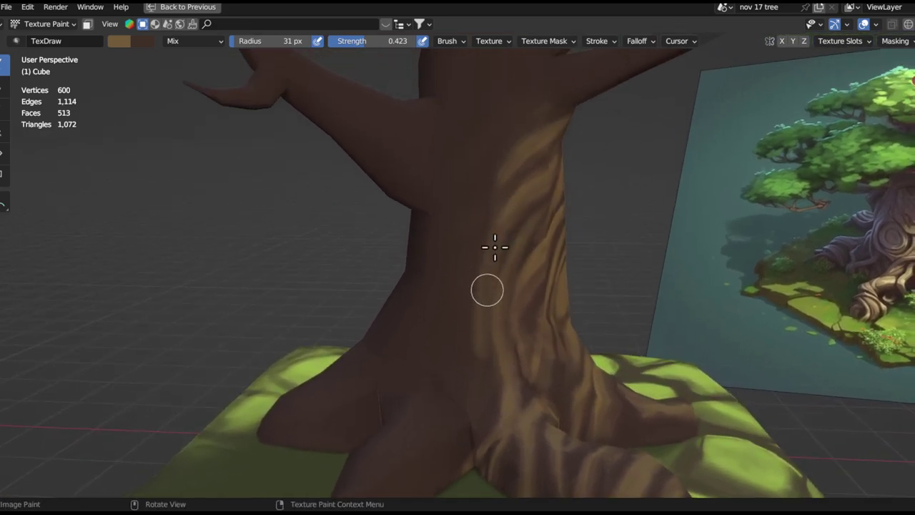
pyautogui.hotkey('ctrl', 'z')
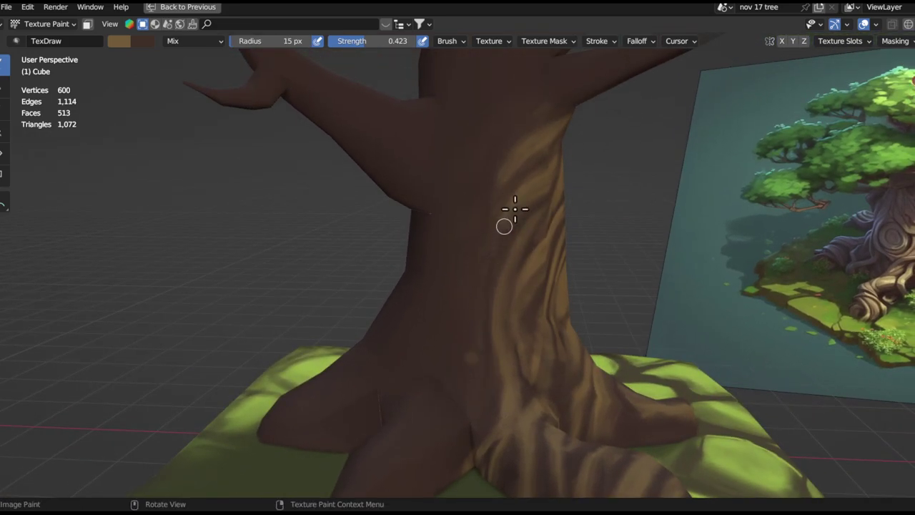
pyautogui.press(']')
pyautogui.press(']')
pyautogui.press(']')
pyautogui.keyDown('shift'); pyautogui.moveTo(493, 272); pyautogui.dragTo(564, 182, button='middle'); pyautogui.keyUp('shift')
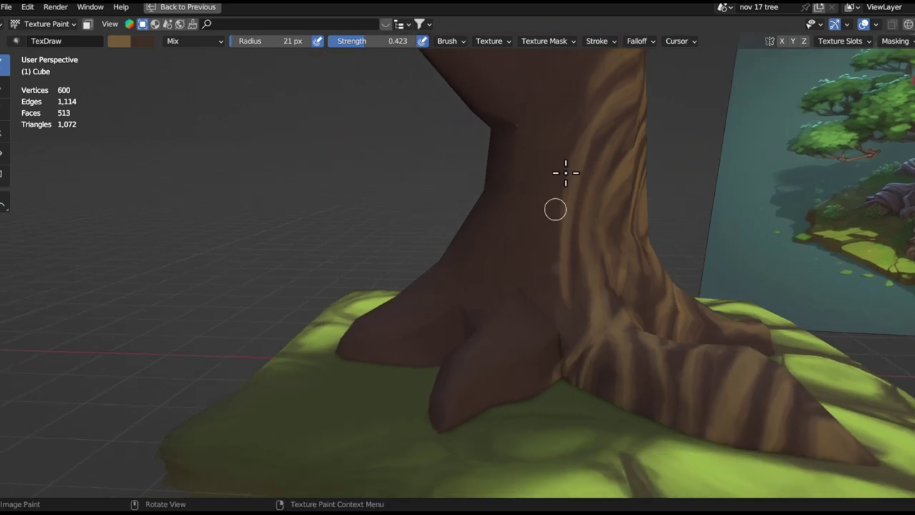
# Set the brush radius to 58 px and fill the small unpainted side root with tan highlights
pyautogui.moveTo(545, 331); pyautogui.dragTo(514, 429, button='middle')
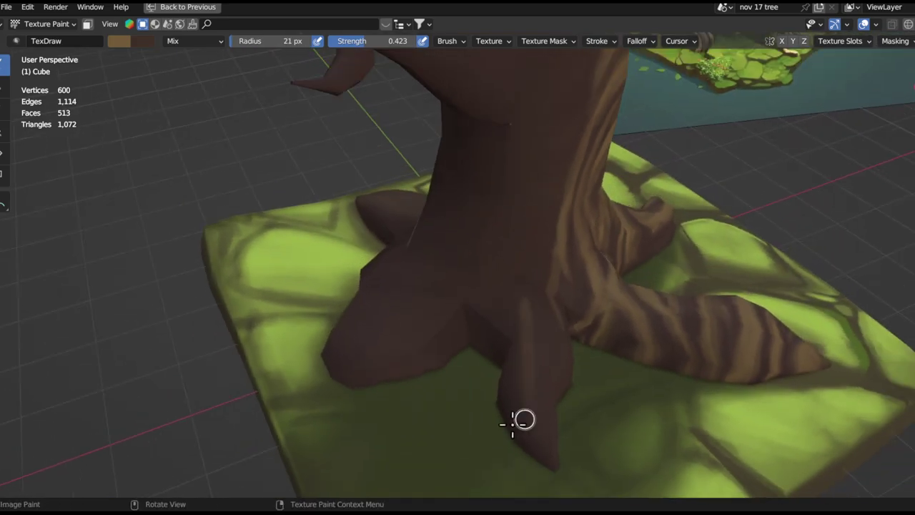
pyautogui.press('f')
pyautogui.click(557, 394)
pyautogui.moveTo(543, 445); pyautogui.dragTo(539, 263, button='middle')
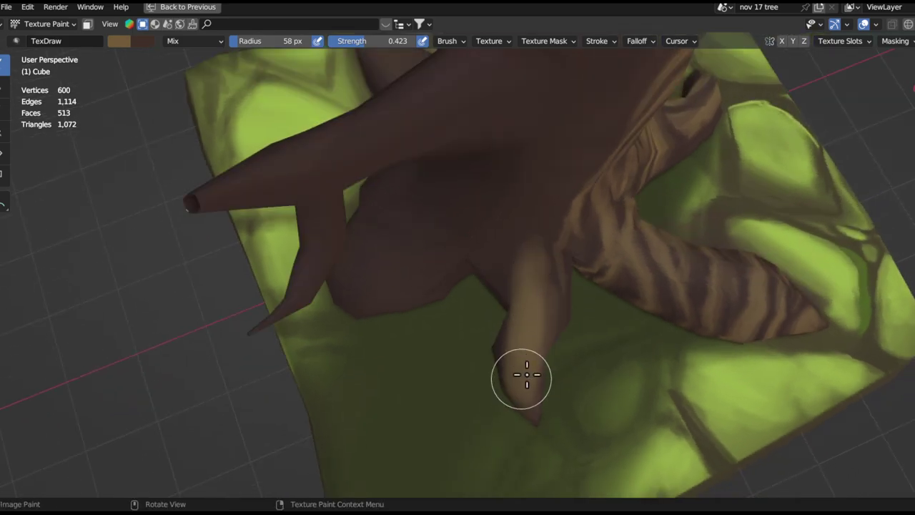
pyautogui.moveTo(522, 395); pyautogui.dragTo(583, 283, button='middle')
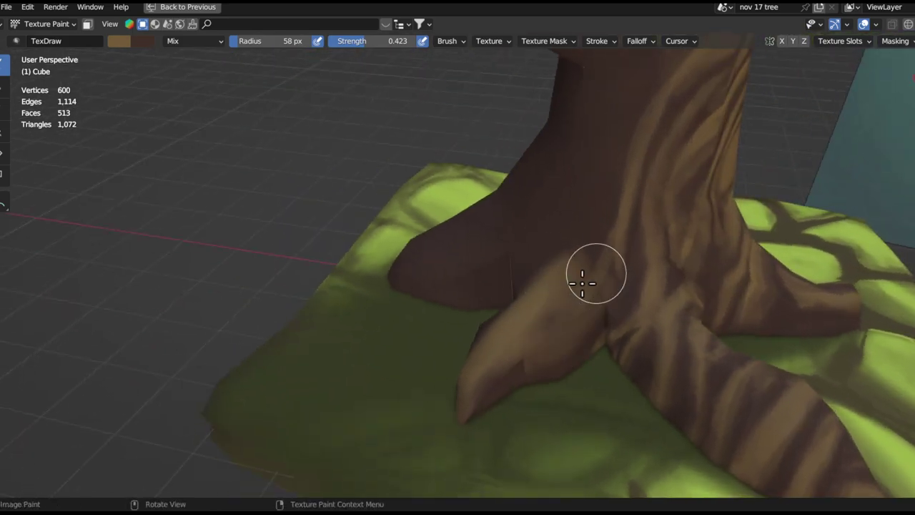
pyautogui.keyDown('shift'); pyautogui.moveTo(520, 326); pyautogui.dragTo(531, 363, button='middle'); pyautogui.keyUp('shift')
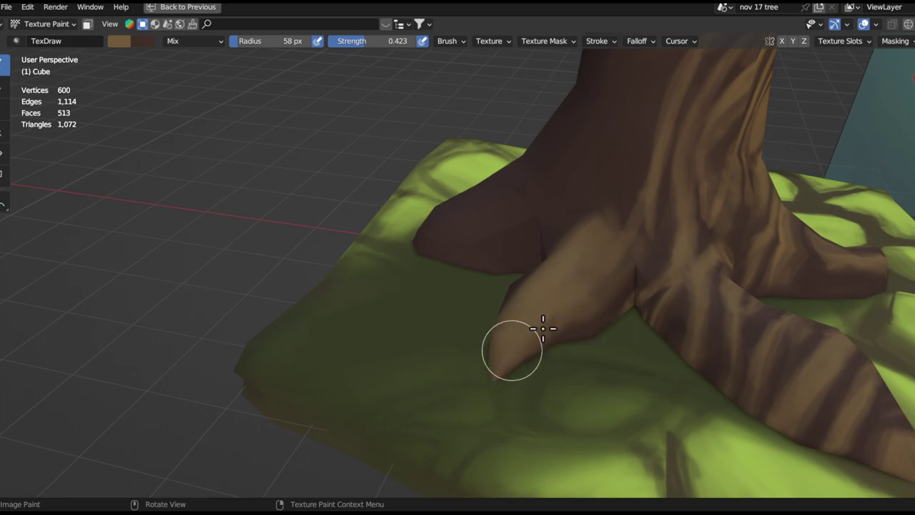
# Cover the remaining sides of the small side root with tan and shade its lower edge with dark brown
pyautogui.press('x')
pyautogui.moveTo(603, 298)
pyautogui.mouseDown(button='middle')
pyautogui.moveTo(534, 296)
pyautogui.moveTo(565, 304)
pyautogui.mouseUp(button='middle')
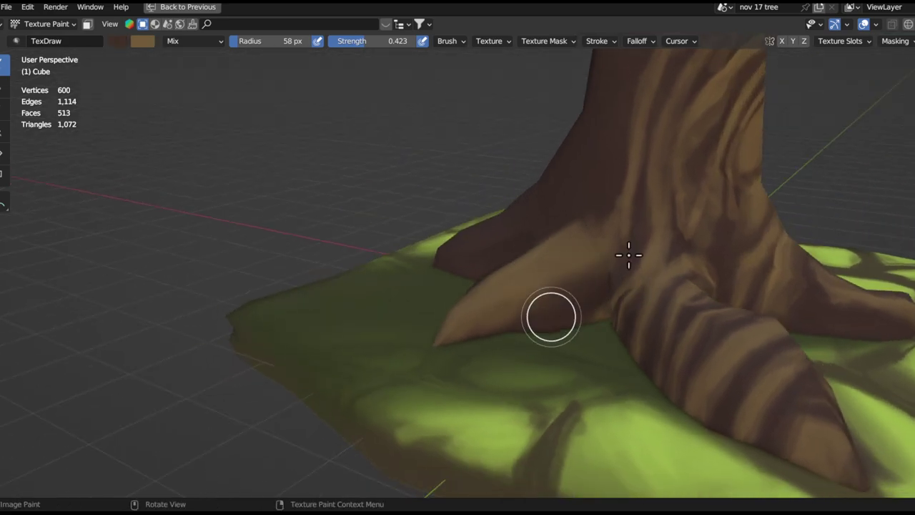
pyautogui.moveTo(606, 273); pyautogui.dragTo(587, 322, button='middle')
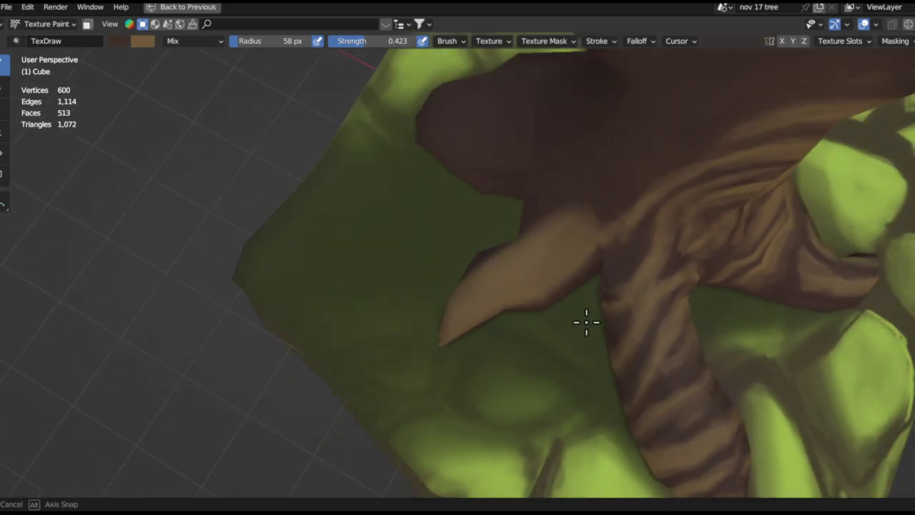
pyautogui.moveTo(584, 276); pyautogui.dragTo(559, 270, button='middle')
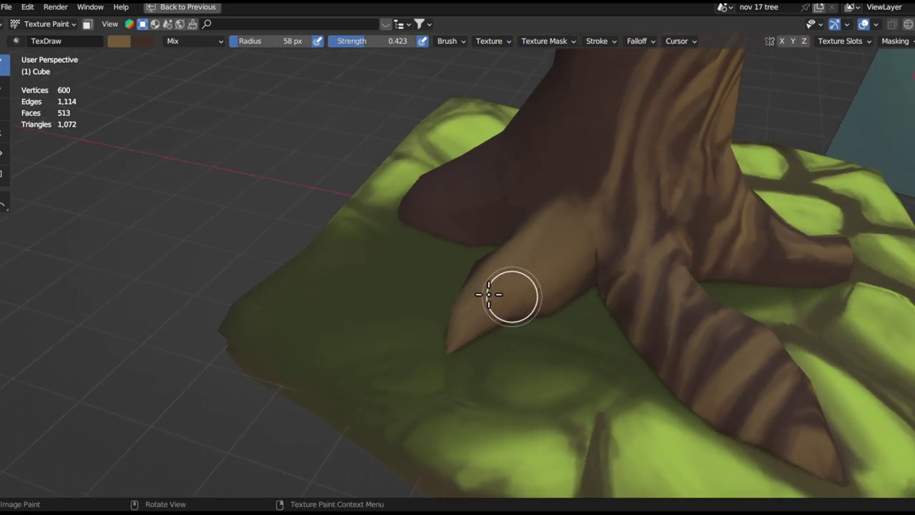
pyautogui.moveTo(489, 294); pyautogui.dragTo(535, 290, button='middle')
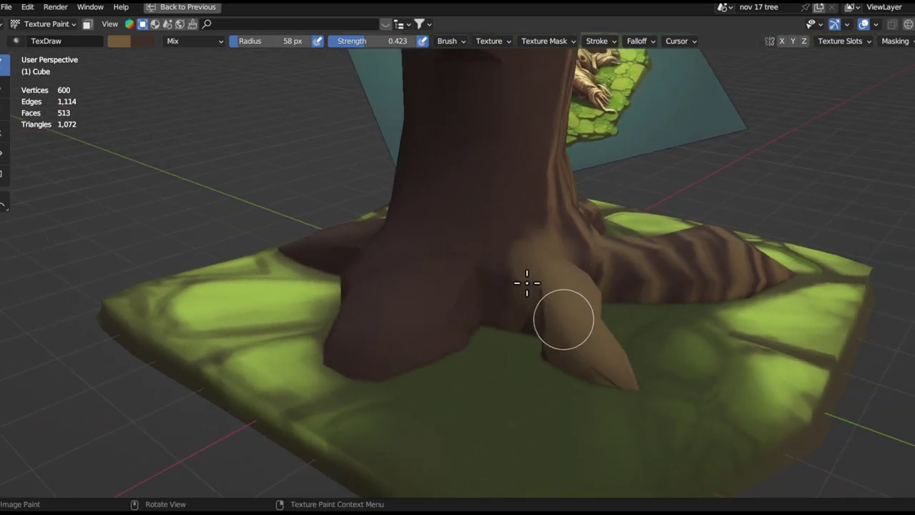
pyautogui.moveTo(633, 326); pyautogui.dragTo(600, 355, button='middle')
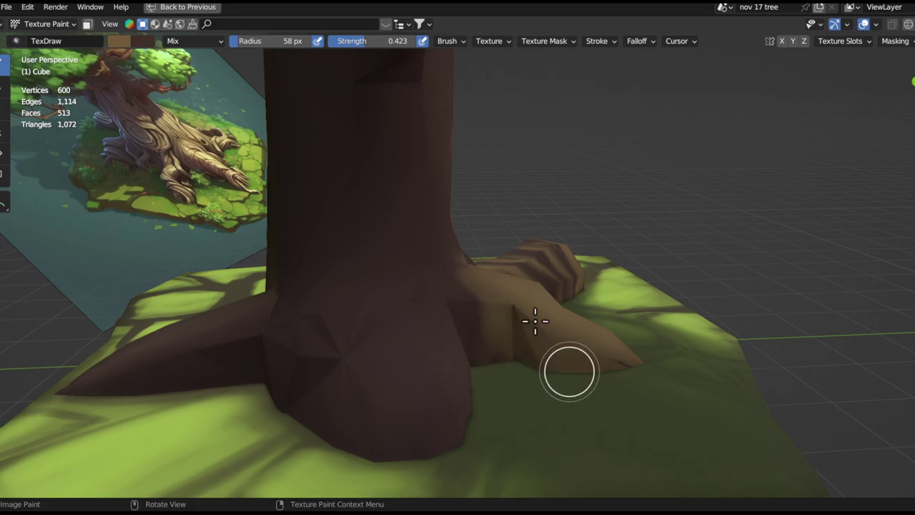
pyautogui.moveTo(518, 295); pyautogui.dragTo(574, 324, button='middle')
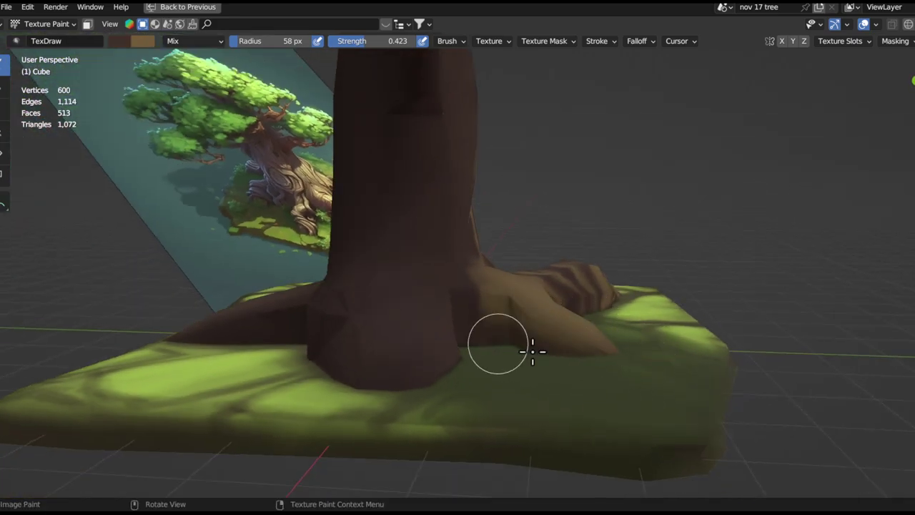
pyautogui.moveTo(679, 366); pyautogui.dragTo(589, 397, button='middle')
pyautogui.moveTo(630, 305); pyautogui.dragTo(629, 314)
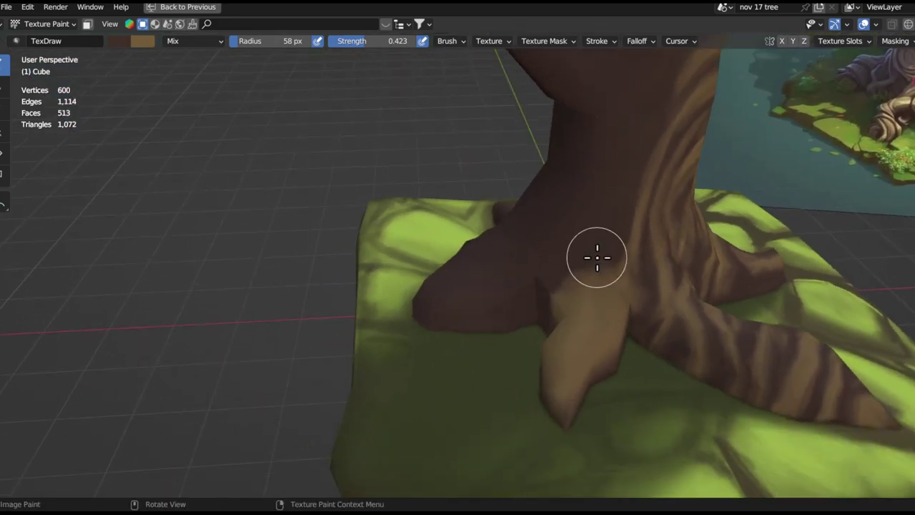
# Set the brush radius to 16 px and paint a dark groove along the crease between the small side root and the large root
pyautogui.press('x')
pyautogui.moveTo(637, 302)
pyautogui.mouseDown(button='middle')
pyautogui.moveTo(613, 274)
pyautogui.moveTo(599, 308)
pyautogui.moveTo(603, 334)
pyautogui.moveTo(601, 326)
pyautogui.mouseUp(button='middle')
pyautogui.press('f')
pyautogui.click(621, 322)
pyautogui.scroll(2, 601, 326)
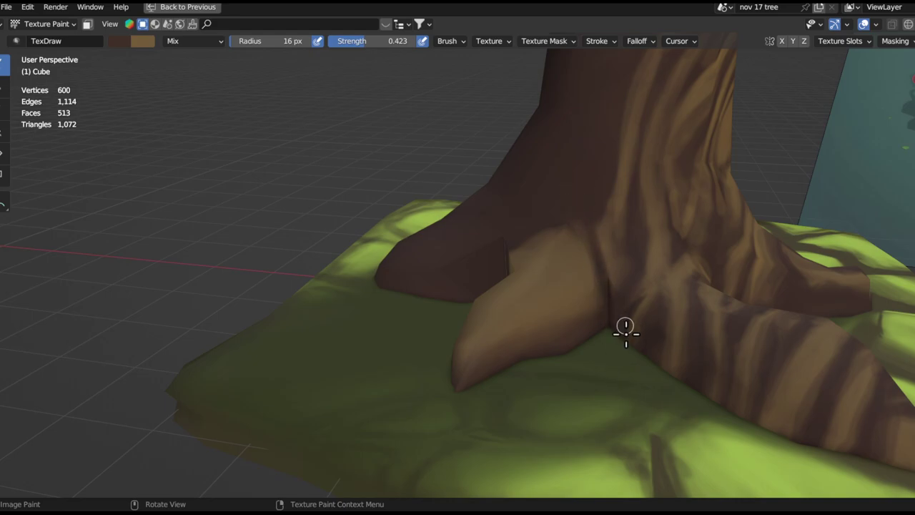
pyautogui.moveTo(622, 337)
pyautogui.mouseDown(button='middle')
pyautogui.moveTo(617, 351)
pyautogui.moveTo(611, 133)
pyautogui.mouseUp(button='middle')
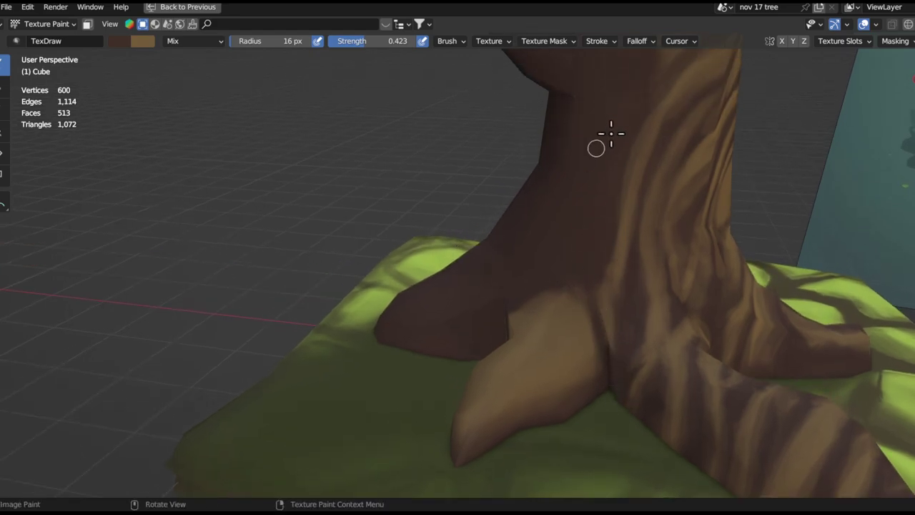
# Set the brush radius to 47 px and paint broad tan bark ridges up the trunk above the small side root
pyautogui.moveTo(638, 94)
pyautogui.mouseDown(button='middle')
pyautogui.moveTo(597, 340)
pyautogui.moveTo(599, 218)
pyautogui.mouseUp(button='middle')
pyautogui.moveTo(599, 218)
pyautogui.mouseDown(button='middle')
pyautogui.moveTo(626, 254)
pyautogui.moveTo(615, 337)
pyautogui.mouseUp(button='middle')
pyautogui.press('f')
pyautogui.click(640, 256)
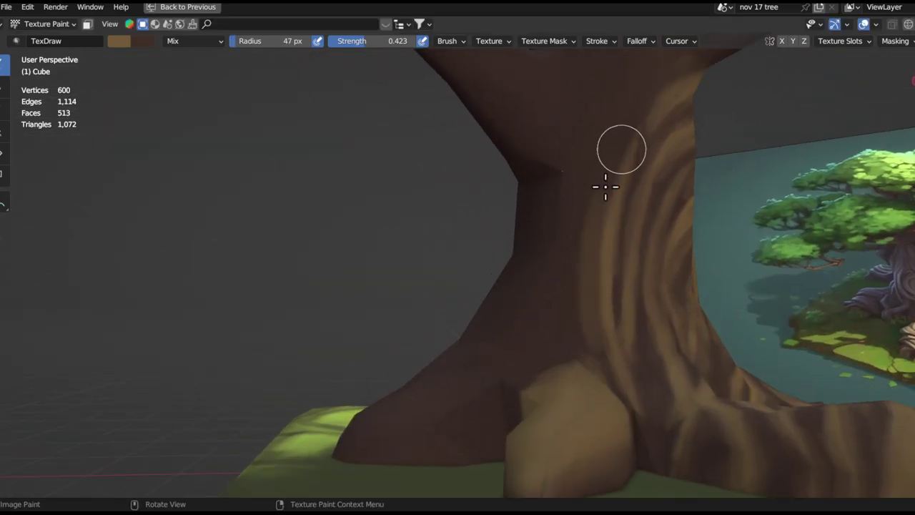
pyautogui.keyDown('ctrl'); pyautogui.moveTo(609, 161); pyautogui.dragTo(584, 330); pyautogui.keyUp('ctrl')
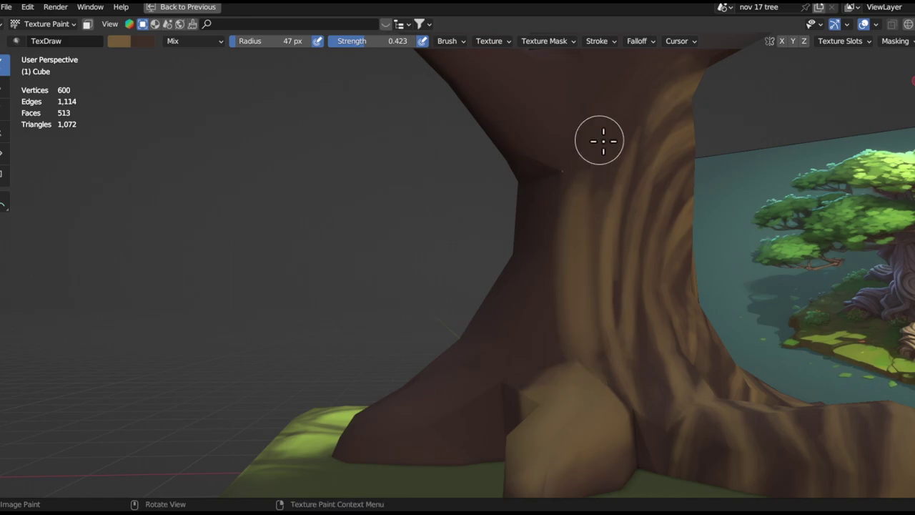
pyautogui.moveTo(634, 92); pyautogui.dragTo(582, 351, button='middle')
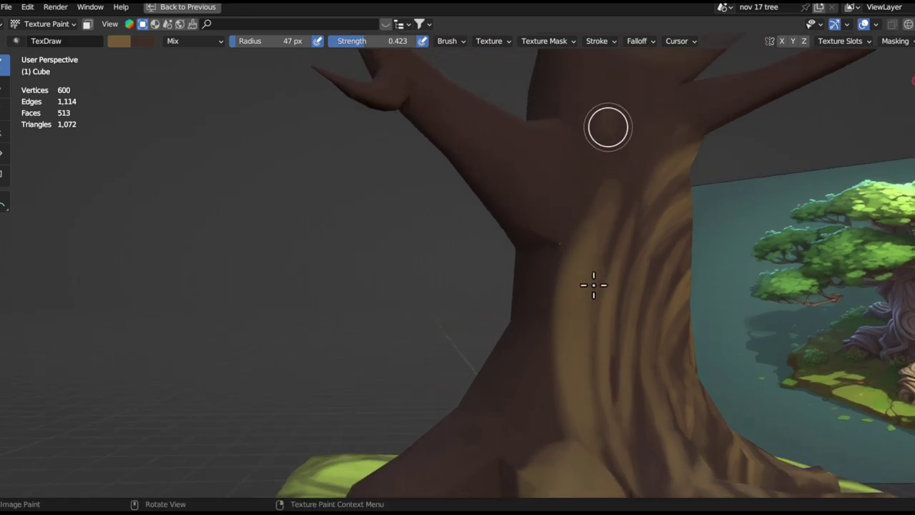
# Extend the tan ridge to the trunk's flared top and add a second ridge beside it with the radius at 35 px
pyautogui.moveTo(608, 127); pyautogui.dragTo(580, 336, button='middle')
pyautogui.keyDown('shift'); pyautogui.moveTo(594, 179); pyautogui.dragTo(602, 328, button='middle'); pyautogui.keyUp('shift')
pyautogui.moveTo(598, 327); pyautogui.dragTo(575, 128)
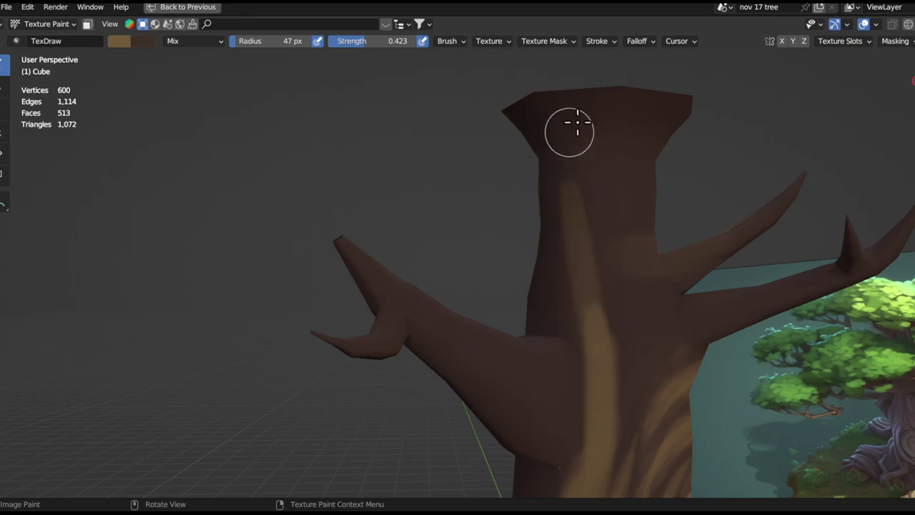
pyautogui.moveTo(596, 337); pyautogui.dragTo(601, 102, button='middle')
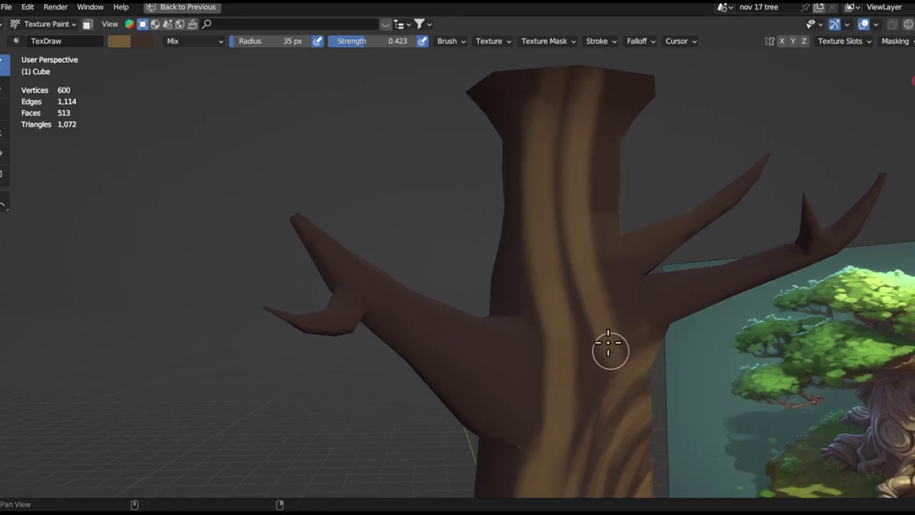
pyautogui.keyDown('shift'); pyautogui.moveTo(611, 352); pyautogui.dragTo(606, 304, button='middle'); pyautogui.keyUp('shift')
# Join the upper trunk ridges to the branch fork and paint tan bark ridges out along the lower branch
pyautogui.moveTo(584, 306)
pyautogui.keyDown('ctrl'); pyautogui.keyDown('alt'); pyautogui.mouseDown()
pyautogui.moveTo(600, 365)
pyautogui.moveTo(617, 194)
pyautogui.moveTo(607, 294)
pyautogui.mouseUp(); pyautogui.keyUp('alt'); pyautogui.keyUp('ctrl')
pyautogui.moveTo(564, 234)
pyautogui.mouseDown()
pyautogui.moveTo(567, 292)
pyautogui.moveTo(639, 378)
pyautogui.mouseUp()
pyautogui.keyDown('alt'); pyautogui.moveTo(645, 303); pyautogui.dragTo(669, 209); pyautogui.keyUp('alt')
pyautogui.moveTo(669, 210)
pyautogui.keyDown('alt'); pyautogui.keyDown('shift'); pyautogui.mouseDown()
pyautogui.moveTo(625, 356)
pyautogui.moveTo(779, 121)
pyautogui.mouseUp(); pyautogui.keyUp('shift'); pyautogui.keyUp('alt')
pyautogui.scroll(2, 590, 318)
pyautogui.keyDown('alt'); pyautogui.keyDown('shift'); pyautogui.moveTo(624, 270); pyautogui.dragTo(550, 354); pyautogui.keyUp('shift'); pyautogui.keyUp('alt')
pyautogui.moveTo(568, 311); pyautogui.dragTo(778, 236)
pyautogui.moveTo(591, 252)
pyautogui.keyDown('alt'); pyautogui.keyDown('shift'); pyautogui.mouseDown()
pyautogui.moveTo(537, 241)
pyautogui.moveTo(546, 234)
pyautogui.mouseUp(); pyautogui.keyUp('shift'); pyautogui.keyUp('alt')
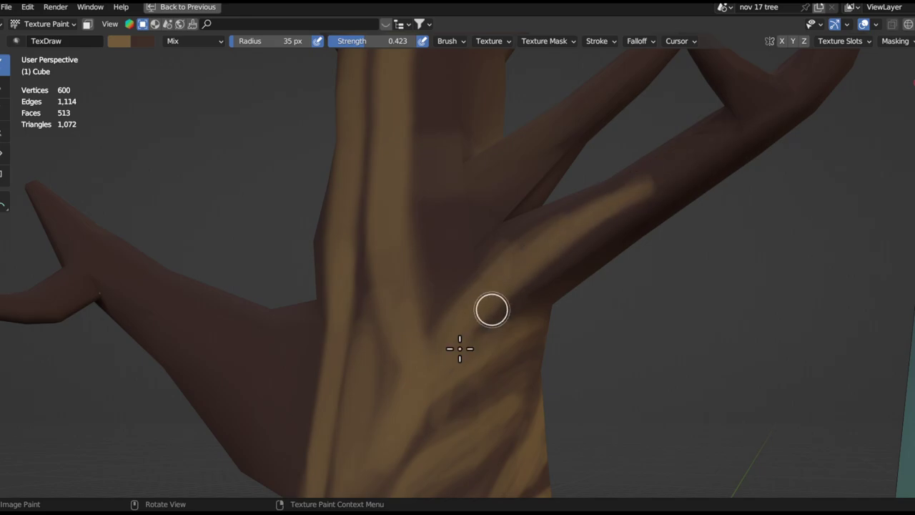
pyautogui.moveTo(500, 275)
pyautogui.mouseDown(button='middle')
pyautogui.moveTo(509, 257)
pyautogui.moveTo(535, 327)
pyautogui.moveTo(622, 278)
pyautogui.moveTo(622, 207)
pyautogui.mouseUp(button='middle')
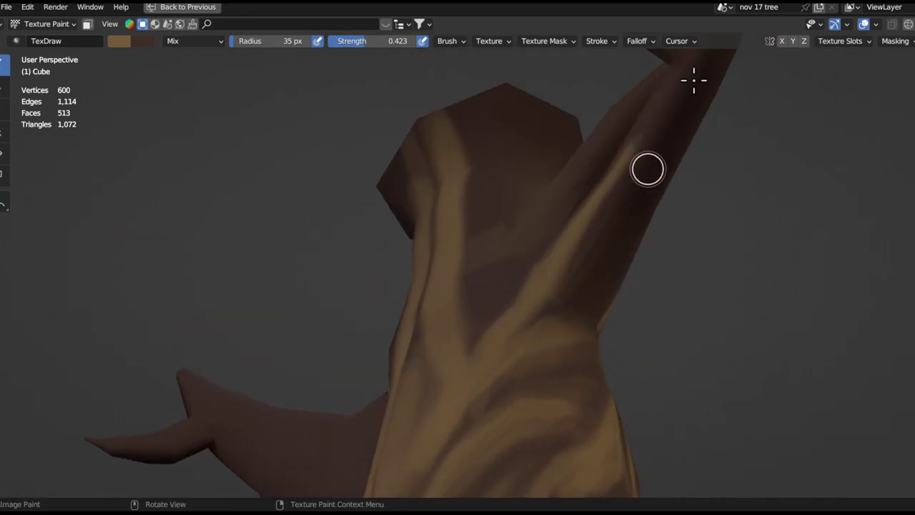
# Paint dark brown grooves between the tan ridges around the branch fork and along the branch
pyautogui.press('x')
pyautogui.moveTo(565, 293); pyautogui.dragTo(622, 250, button='middle')
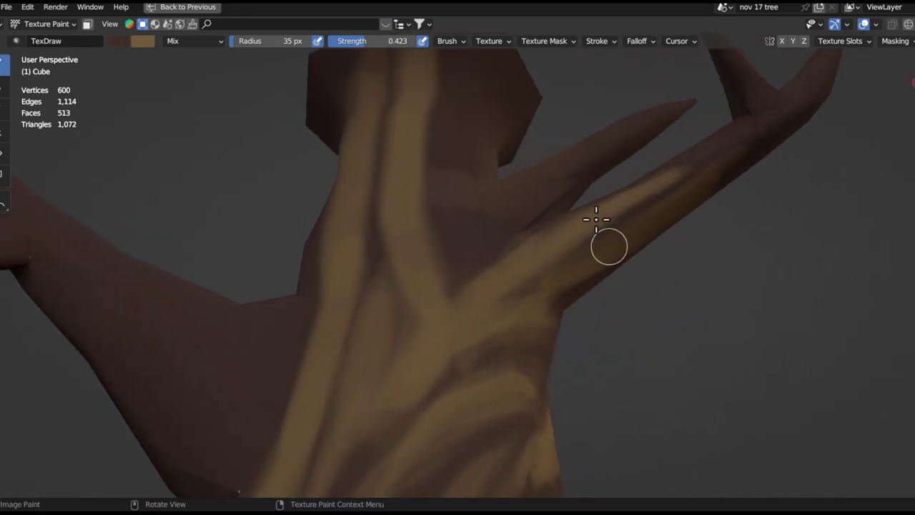
pyautogui.moveTo(441, 324); pyautogui.dragTo(592, 270, button='middle')
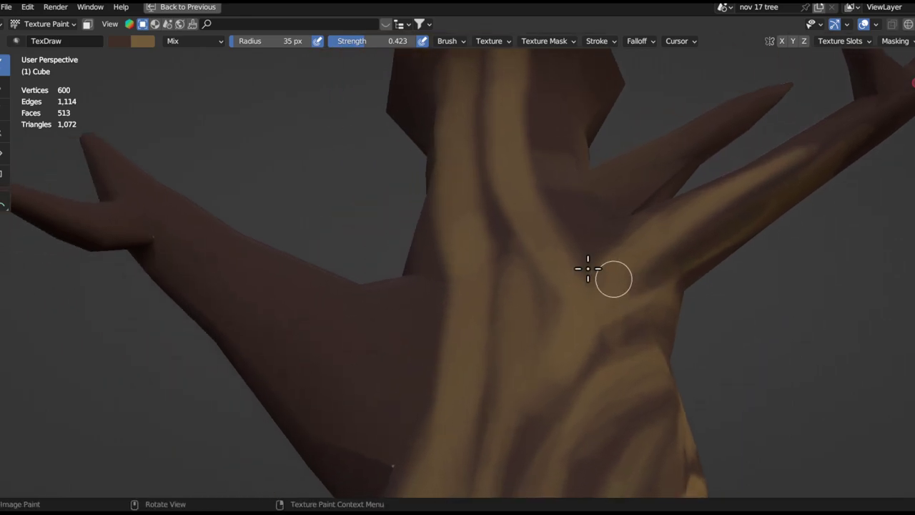
pyautogui.moveTo(487, 154); pyautogui.dragTo(513, 173, button='middle')
pyautogui.keyDown('ctrl'); pyautogui.moveTo(531, 411); pyautogui.dragTo(553, 196, button='middle'); pyautogui.keyUp('ctrl')
pyautogui.moveTo(553, 197); pyautogui.dragTo(550, 234, button='middle')
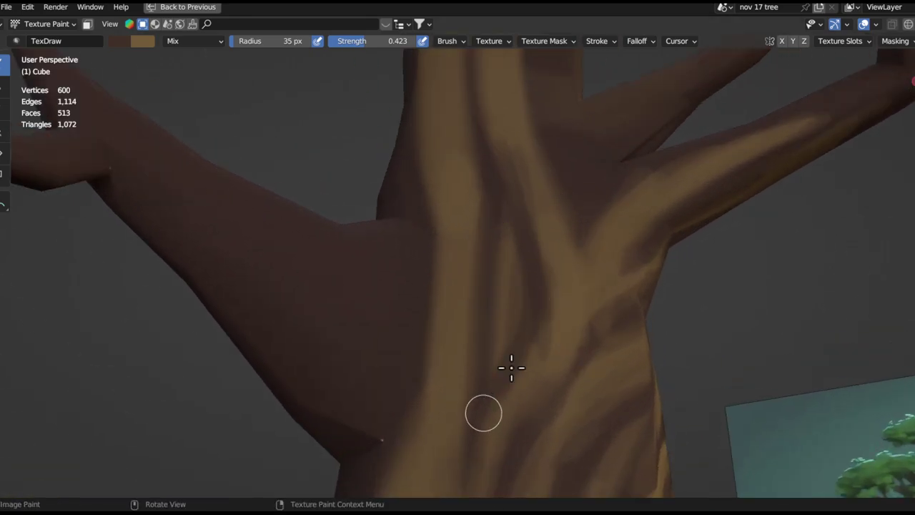
# Carry the dark grooves down the trunk, splitting the broad tan ridge above the small side root
pyautogui.keyDown('ctrl'); pyautogui.moveTo(529, 274); pyautogui.dragTo(544, 415, button='middle'); pyautogui.keyUp('ctrl')
pyautogui.moveTo(586, 302); pyautogui.dragTo(565, 386, button='middle')
pyautogui.keyDown('ctrl'); pyautogui.moveTo(565, 386); pyautogui.dragTo(573, 246, button='middle'); pyautogui.keyUp('ctrl')
pyautogui.keyDown('ctrl'); pyautogui.moveTo(570, 394); pyautogui.dragTo(540, 342, button='middle'); pyautogui.keyUp('ctrl')
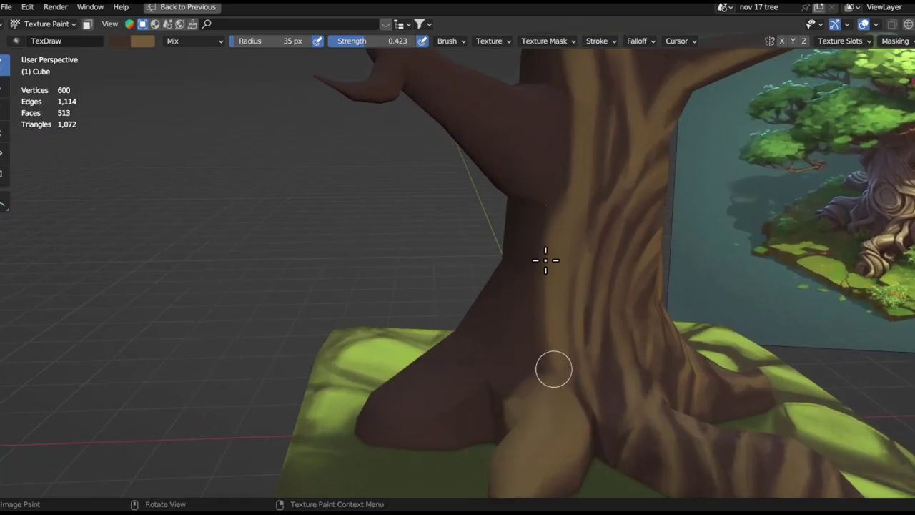
pyautogui.moveTo(574, 201); pyautogui.dragTo(554, 362)
pyautogui.moveTo(571, 185); pyautogui.dragTo(553, 374)
pyautogui.keyDown('shift'); pyautogui.moveTo(553, 260); pyautogui.dragTo(556, 366, button='middle'); pyautogui.keyUp('shift')
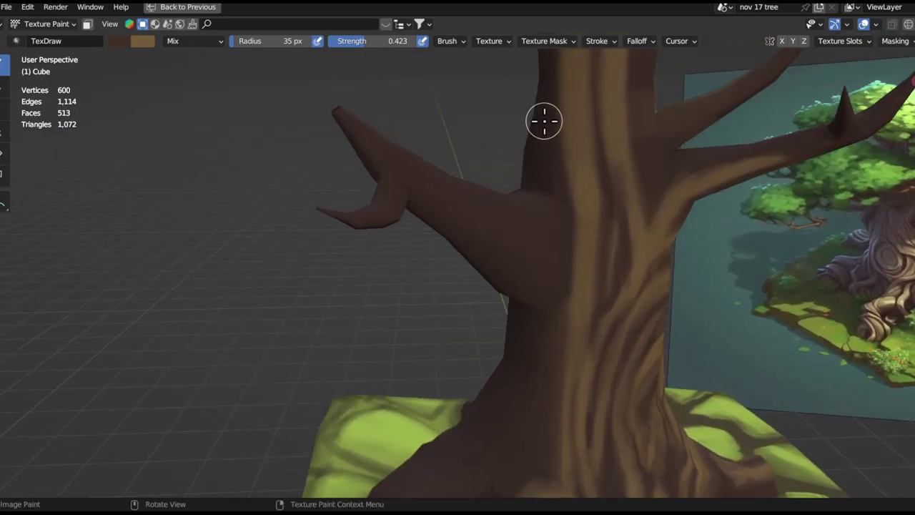
# Darken the edge of the broad tan ridge from the upper trunk down past the plain branch
pyautogui.moveTo(553, 86); pyautogui.dragTo(558, 100, button='middle')
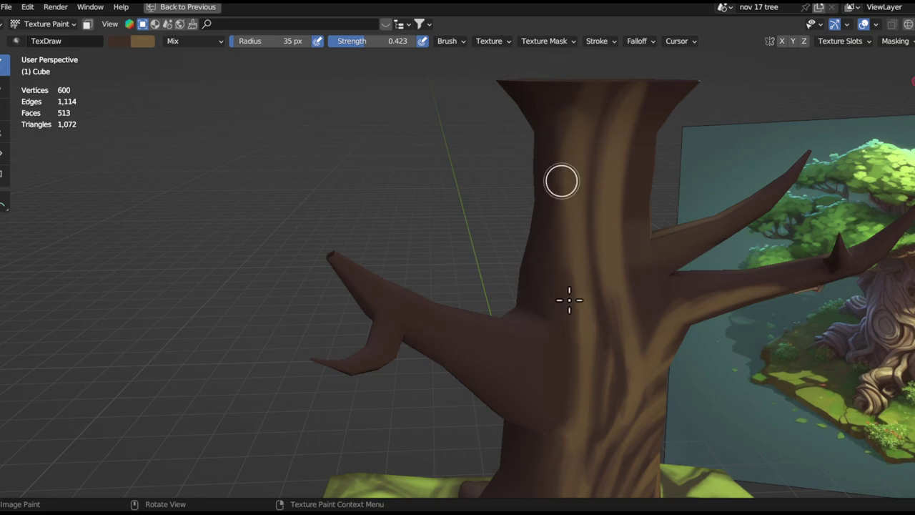
pyautogui.keyDown('ctrl'); pyautogui.moveTo(564, 222); pyautogui.dragTo(572, 468, button='middle'); pyautogui.keyUp('ctrl')
pyautogui.keyDown('ctrl'); pyautogui.moveTo(574, 350); pyautogui.dragTo(598, 279, button='middle'); pyautogui.keyUp('ctrl')
pyautogui.moveTo(598, 279); pyautogui.dragTo(507, 307, button='middle')
pyautogui.moveTo(496, 275); pyautogui.dragTo(481, 273, button='middle')
pyautogui.press('x')
pyautogui.keyDown('shift'); pyautogui.moveTo(557, 246); pyautogui.dragTo(554, 308, button='middle'); pyautogui.keyUp('shift')
pyautogui.moveTo(550, 340)
pyautogui.keyDown('ctrl'); pyautogui.mouseDown(button='middle')
pyautogui.moveTo(527, 308)
pyautogui.moveTo(604, 297)
pyautogui.moveTo(567, 326)
pyautogui.mouseUp(button='middle'); pyautogui.keyUp('ctrl')
# Paint a dark groove lengthwise down the middle of the small side root and touch up the tan beside it
pyautogui.moveTo(567, 293); pyautogui.dragTo(476, 243, button='middle')
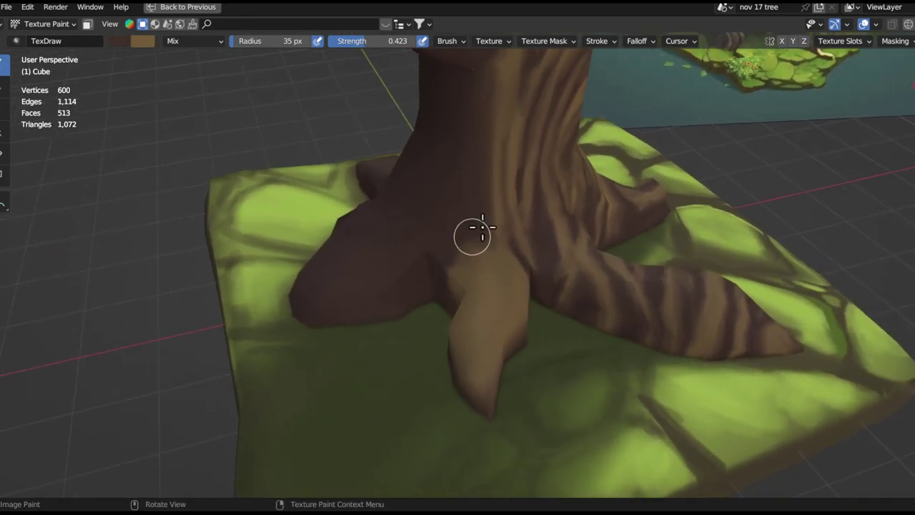
pyautogui.press('x')
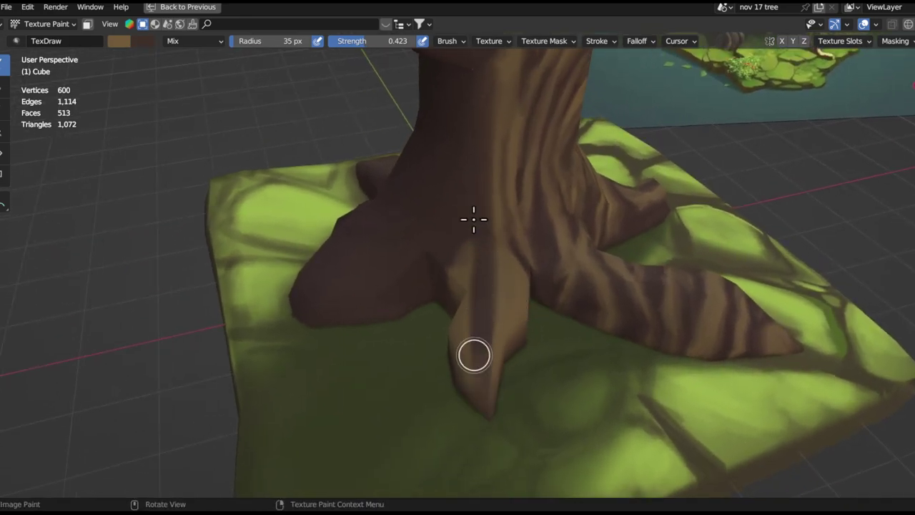
pyautogui.keyDown('alt'); pyautogui.moveTo(493, 330); pyautogui.dragTo(526, 284); pyautogui.keyUp('alt')
pyautogui.moveTo(525, 284)
pyautogui.mouseDown(button='middle')
pyautogui.moveTo(474, 380)
pyautogui.moveTo(525, 333)
pyautogui.moveTo(582, 341)
pyautogui.moveTo(512, 313)
pyautogui.moveTo(578, 264)
pyautogui.mouseUp(button='middle')
# Paint dark brown grooves and shading along the lower flank of the small side root
pyautogui.press('x')
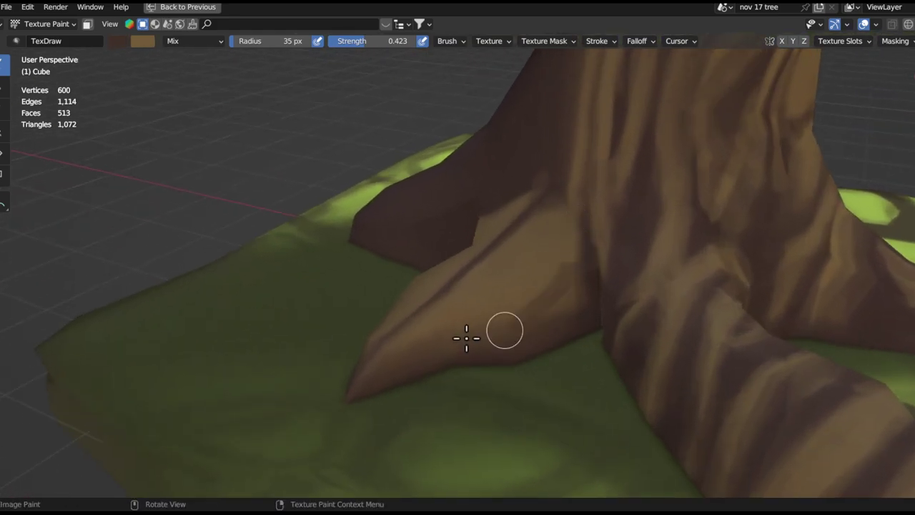
pyautogui.moveTo(494, 320)
pyautogui.mouseDown(button='middle')
pyautogui.moveTo(548, 315)
pyautogui.moveTo(558, 365)
pyautogui.mouseUp(button='middle')
pyautogui.moveTo(588, 228); pyautogui.dragTo(621, 189)
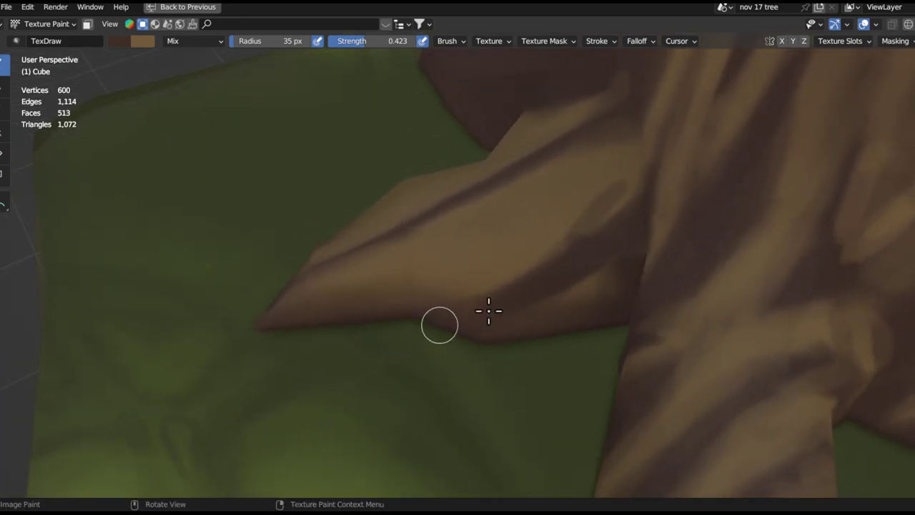
pyautogui.moveTo(430, 329); pyautogui.dragTo(588, 244, button='middle')
pyautogui.moveTo(495, 300); pyautogui.dragTo(402, 370)
pyautogui.moveTo(537, 298)
pyautogui.mouseDown()
pyautogui.moveTo(486, 312)
pyautogui.moveTo(343, 397)
pyautogui.mouseUp()
# Paint tan highlights between the grooves and on the shaded underside of the small side root
pyautogui.press('x')
pyautogui.moveTo(534, 255)
pyautogui.mouseDown()
pyautogui.moveTo(444, 333)
pyautogui.moveTo(492, 269)
pyautogui.mouseUp()
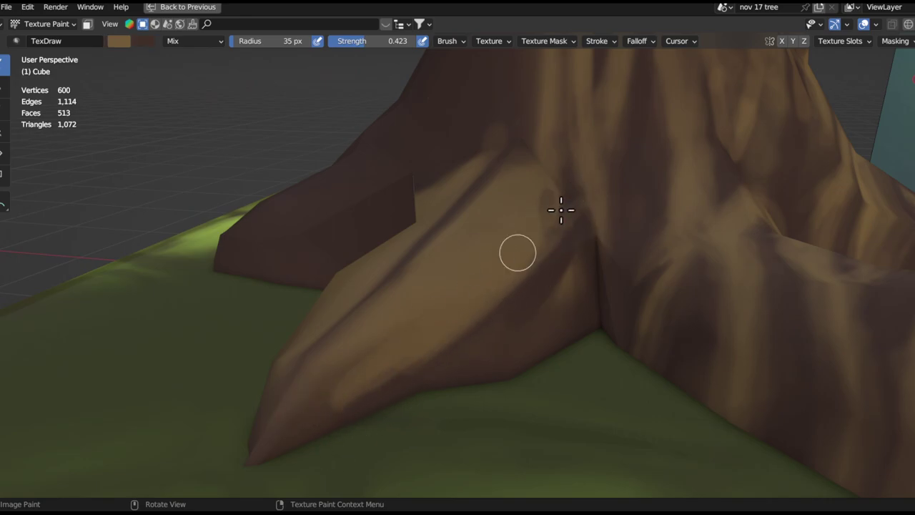
pyautogui.moveTo(572, 194)
pyautogui.mouseDown(button='middle')
pyautogui.moveTo(495, 271)
pyautogui.moveTo(625, 143)
pyautogui.mouseUp(button='middle')
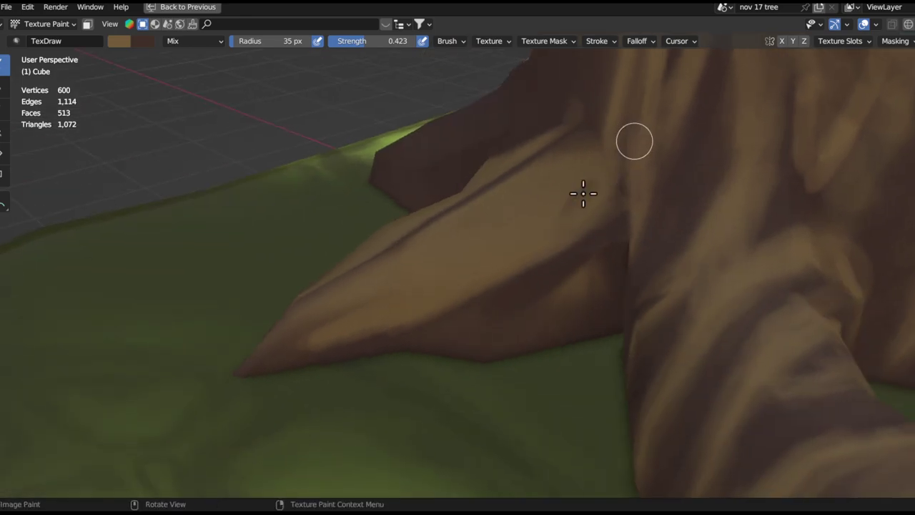
pyautogui.moveTo(583, 195)
pyautogui.mouseDown(button='middle')
pyautogui.moveTo(521, 261)
pyautogui.moveTo(572, 236)
pyautogui.moveTo(559, 235)
pyautogui.mouseUp(button='middle')
pyautogui.press('x')
pyautogui.press('x')
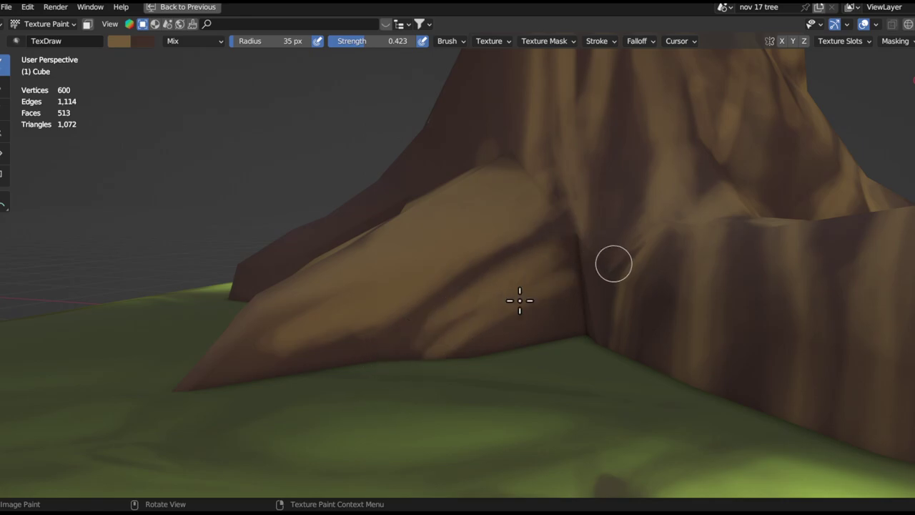
# Rework the stripes at the base of the large root with dark grooves and tan bark ridges
pyautogui.scroll(-5, 568, 271)
pyautogui.moveTo(568, 271); pyautogui.dragTo(484, 429, button='middle')
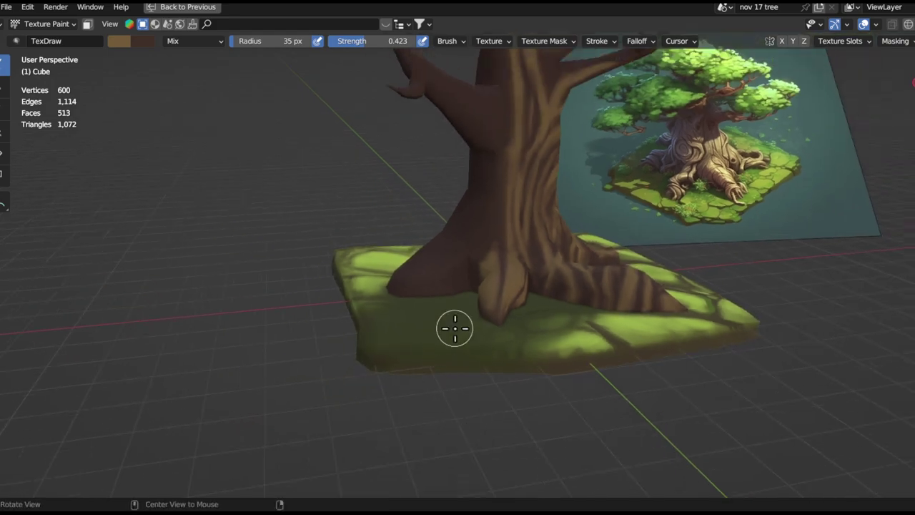
pyautogui.keyDown('ctrl'); pyautogui.moveTo(582, 243); pyautogui.dragTo(579, 182, button='middle'); pyautogui.keyUp('ctrl')
pyautogui.moveTo(603, 290)
pyautogui.mouseDown(button='middle')
pyautogui.moveTo(609, 329)
pyautogui.moveTo(594, 354)
pyautogui.moveTo(553, 343)
pyautogui.moveTo(650, 279)
pyautogui.moveTo(501, 407)
pyautogui.mouseUp(button='middle')
pyautogui.press('x')
pyautogui.scroll(2, 470, 320)
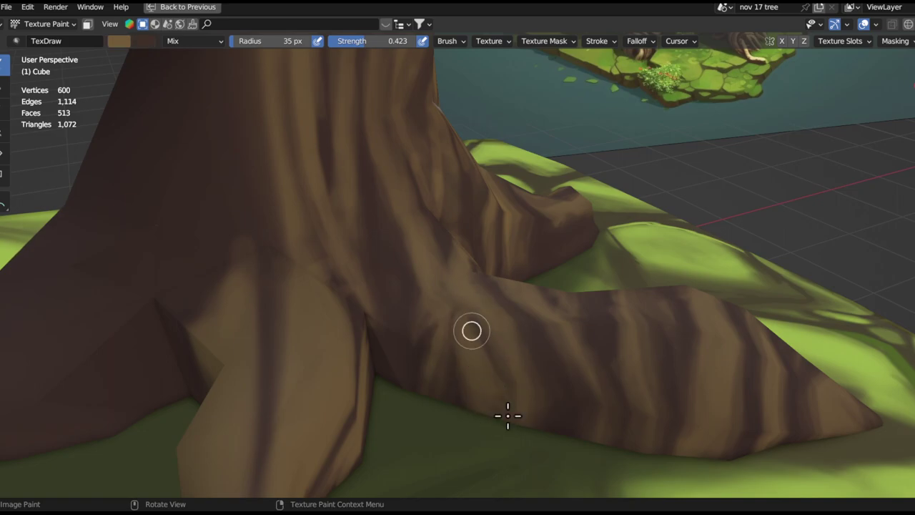
pyautogui.keyDown('ctrl'); pyautogui.keyDown('alt'); pyautogui.moveTo(500, 318); pyautogui.dragTo(548, 456); pyautogui.keyUp('alt'); pyautogui.keyUp('ctrl')
pyautogui.keyDown('ctrl'); pyautogui.keyDown('alt'); pyautogui.moveTo(582, 320); pyautogui.dragTo(595, 437); pyautogui.keyUp('alt'); pyautogui.keyUp('ctrl')
# Paint tan bark ridges from the trunk's base down into the large root and check the tree against the reference
pyautogui.moveTo(672, 293)
pyautogui.keyDown('alt'); pyautogui.mouseDown()
pyautogui.moveTo(618, 334)
pyautogui.moveTo(625, 265)
pyautogui.mouseUp(); pyautogui.keyUp('alt')
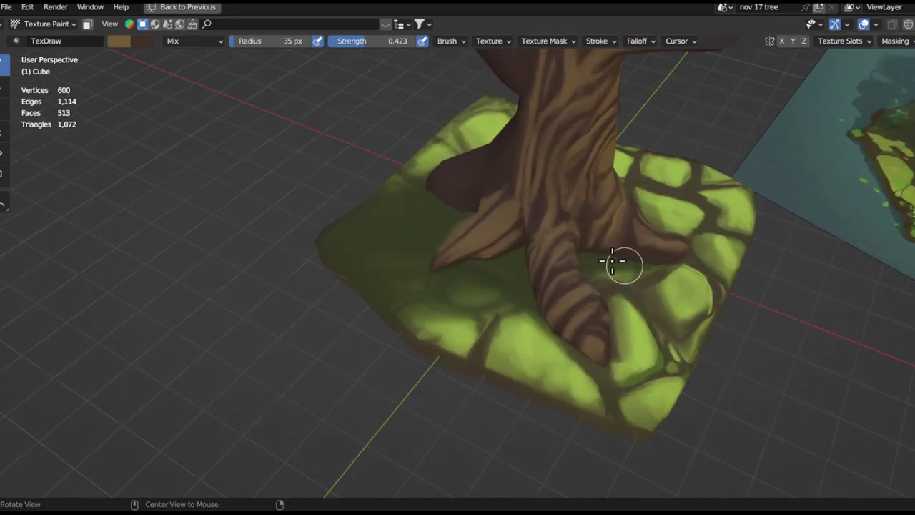
pyautogui.moveTo(557, 254)
pyautogui.keyDown('alt'); pyautogui.keyDown('shift'); pyautogui.mouseDown()
pyautogui.moveTo(584, 379)
pyautogui.moveTo(583, 315)
pyautogui.mouseUp(); pyautogui.keyUp('shift'); pyautogui.keyUp('alt')
pyautogui.keyDown('alt'); pyautogui.moveTo(582, 351); pyautogui.dragTo(580, 287); pyautogui.keyUp('alt')
pyautogui.moveTo(586, 286)
pyautogui.keyDown('alt'); pyautogui.keyDown('shift'); pyautogui.mouseDown()
pyautogui.moveTo(607, 210)
pyautogui.moveTo(625, 211)
pyautogui.mouseUp(); pyautogui.keyUp('shift'); pyautogui.keyUp('alt')
pyautogui.keyDown('ctrl'); pyautogui.keyDown('alt'); pyautogui.moveTo(608, 196); pyautogui.dragTo(597, 231); pyautogui.keyUp('alt'); pyautogui.keyUp('ctrl')
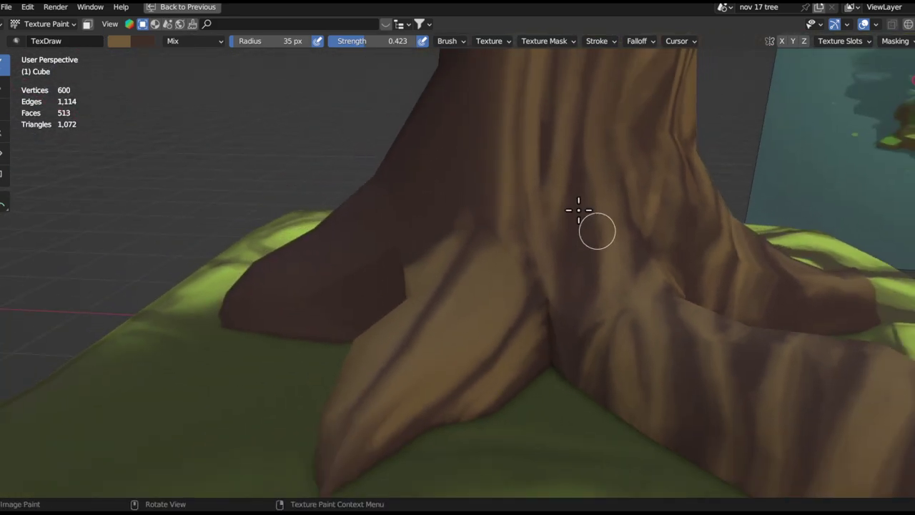
pyautogui.keyDown('ctrl'); pyautogui.keyDown('alt'); pyautogui.moveTo(570, 317); pyautogui.dragTo(606, 468); pyautogui.keyUp('alt'); pyautogui.keyUp('ctrl')
pyautogui.keyDown('ctrl'); pyautogui.keyDown('alt'); pyautogui.moveTo(607, 221); pyautogui.dragTo(607, 403); pyautogui.keyUp('alt'); pyautogui.keyUp('ctrl')
pyautogui.moveTo(661, 265)
pyautogui.keyDown('alt'); pyautogui.mouseDown()
pyautogui.moveTo(696, 270)
pyautogui.moveTo(652, 280)
pyautogui.mouseUp(); pyautogui.keyUp('alt')
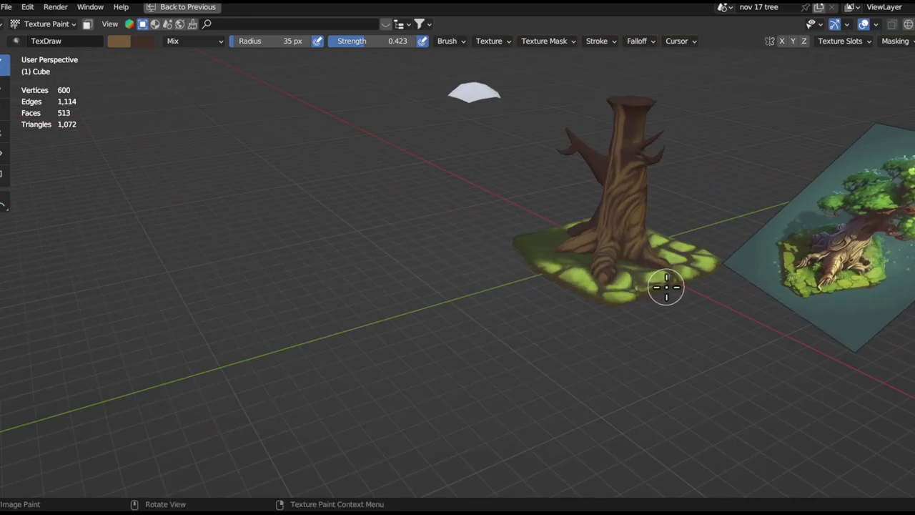
pyautogui.keyDown('alt'); pyautogui.moveTo(667, 286); pyautogui.dragTo(754, 225); pyautogui.keyUp('alt')
pyautogui.keyDown('ctrl'); pyautogui.keyDown('alt'); pyautogui.moveTo(683, 237); pyautogui.dragTo(619, 124); pyautogui.keyUp('alt'); pyautogui.keyUp('ctrl')
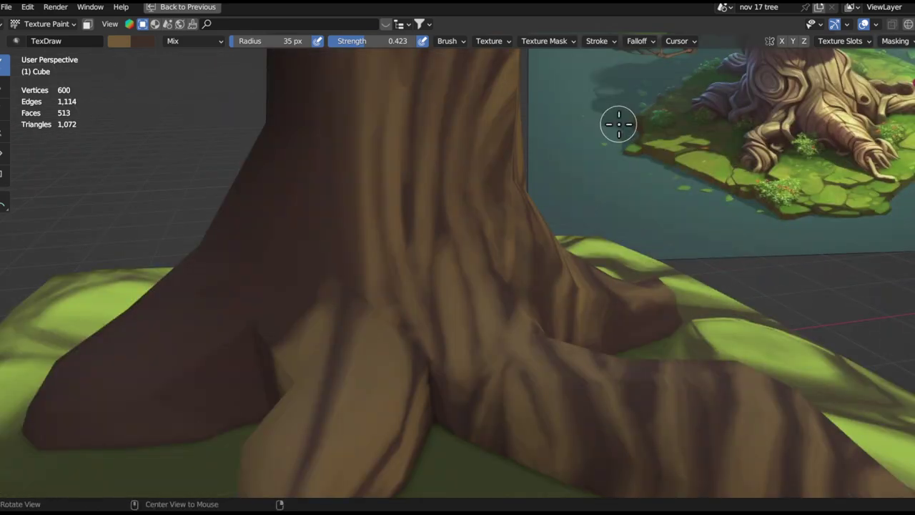
# Paint tan bark stripes down the near flank of the still dark, broad root beside the small side root
pyautogui.keyDown('ctrl'); pyautogui.keyDown('alt'); pyautogui.moveTo(476, 265); pyautogui.dragTo(501, 306); pyautogui.keyUp('alt'); pyautogui.keyUp('ctrl')
pyautogui.moveTo(553, 265)
pyautogui.keyDown('alt'); pyautogui.mouseDown()
pyautogui.moveTo(597, 239)
pyautogui.moveTo(568, 307)
pyautogui.moveTo(518, 304)
pyautogui.moveTo(510, 286)
pyautogui.moveTo(543, 364)
pyautogui.moveTo(466, 381)
pyautogui.moveTo(539, 372)
pyautogui.moveTo(535, 277)
pyautogui.mouseUp(); pyautogui.keyUp('alt')
pyautogui.keyDown('alt'); pyautogui.moveTo(651, 171); pyautogui.dragTo(607, 243); pyautogui.keyUp('alt')
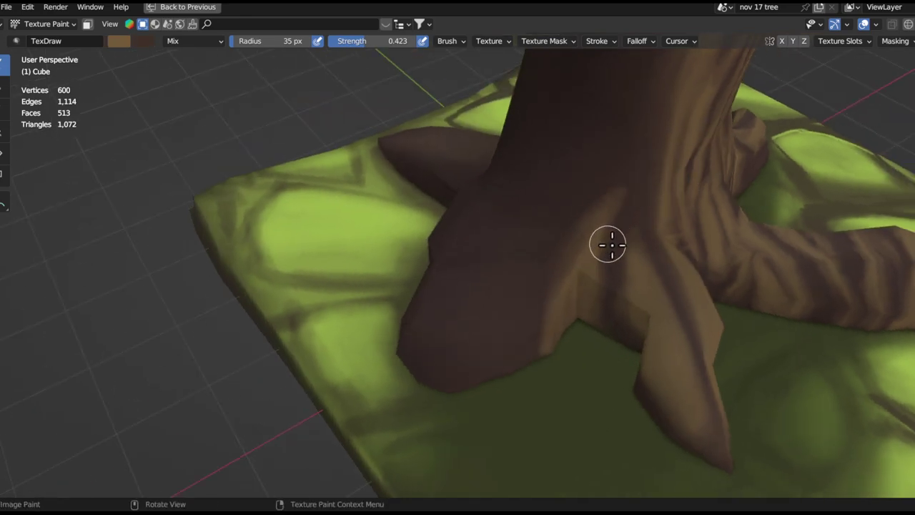
pyautogui.keyDown('shift'); pyautogui.rightClick(546, 257); pyautogui.keyUp('shift')
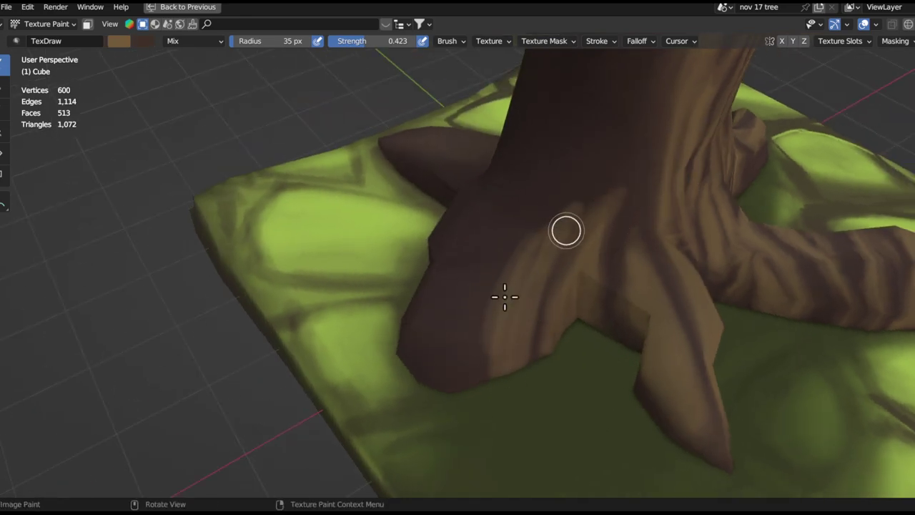
pyautogui.keyDown('shift'); pyautogui.rightClick(546, 254); pyautogui.keyUp('shift')
pyautogui.press('x')
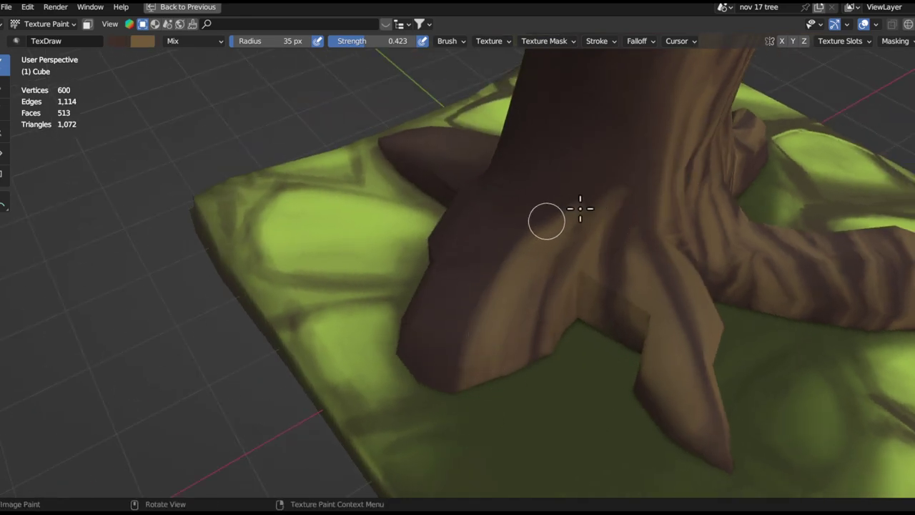
pyautogui.press('x')
# Extend the tan ridges over the broad root's crest and front, separating them with dark brown grooves
pyautogui.moveTo(514, 282); pyautogui.dragTo(510, 243, button='middle')
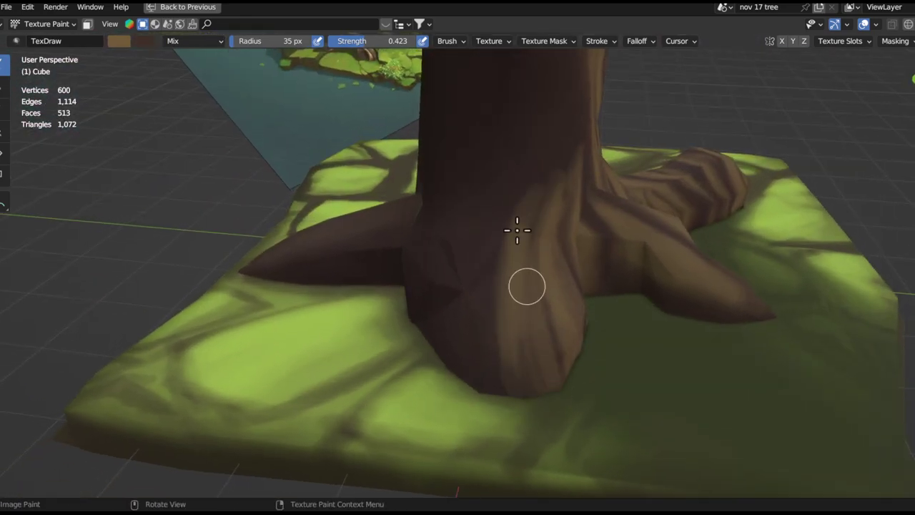
pyautogui.press('x')
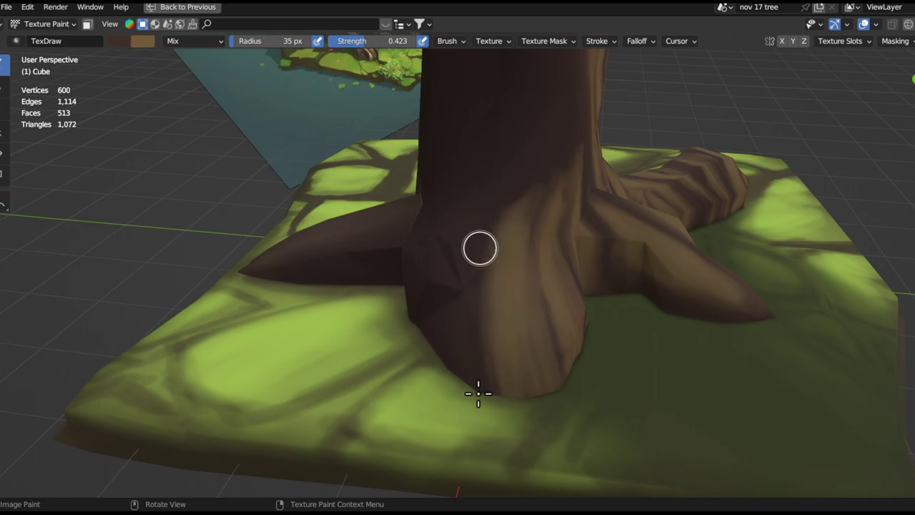
pyautogui.moveTo(509, 339)
pyautogui.mouseDown(button='middle')
pyautogui.moveTo(503, 317)
pyautogui.moveTo(462, 336)
pyautogui.moveTo(570, 284)
pyautogui.moveTo(488, 159)
pyautogui.mouseUp(button='middle')
pyautogui.press('x')
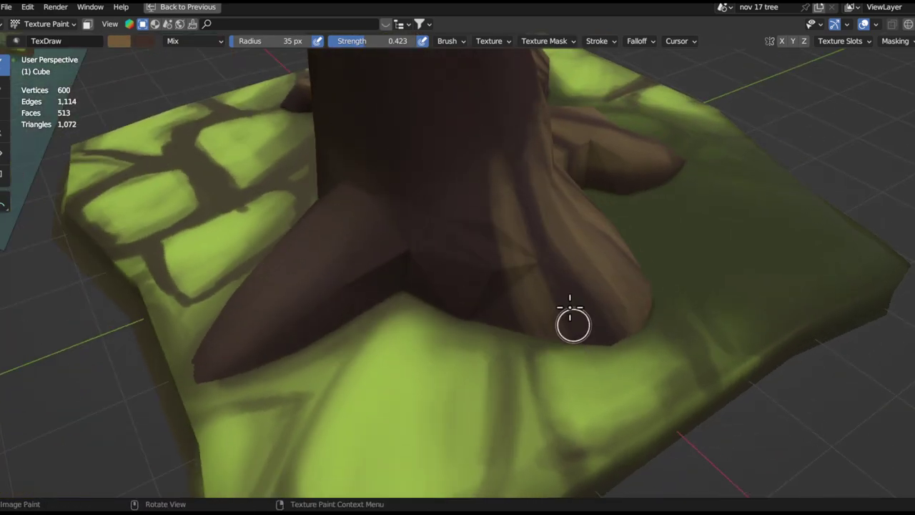
pyautogui.moveTo(533, 228); pyautogui.dragTo(554, 231, button='middle')
pyautogui.press('x')
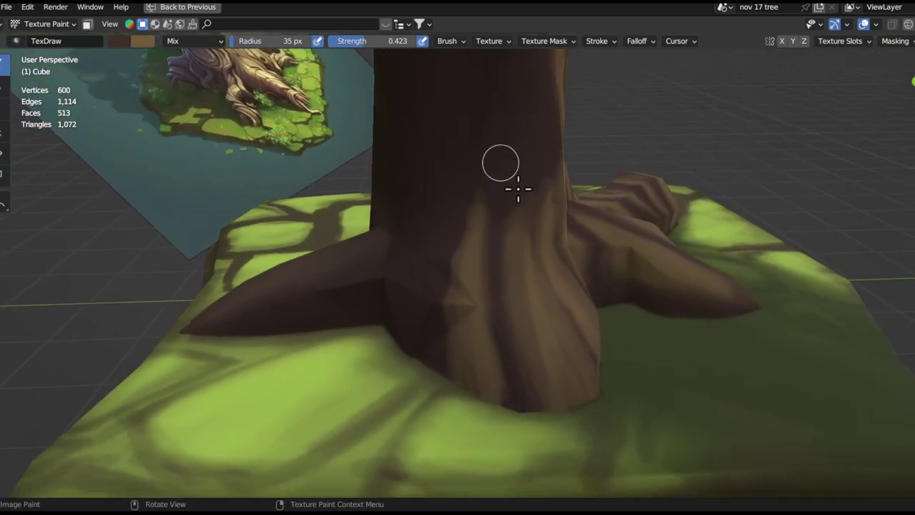
# Widen the tan ridge on the broad root's shaded side, alternating between the tan and dark brown colors
pyautogui.moveTo(512, 174); pyautogui.dragTo(582, 333, button='middle')
pyautogui.moveTo(584, 239); pyautogui.dragTo(569, 274, button='middle')
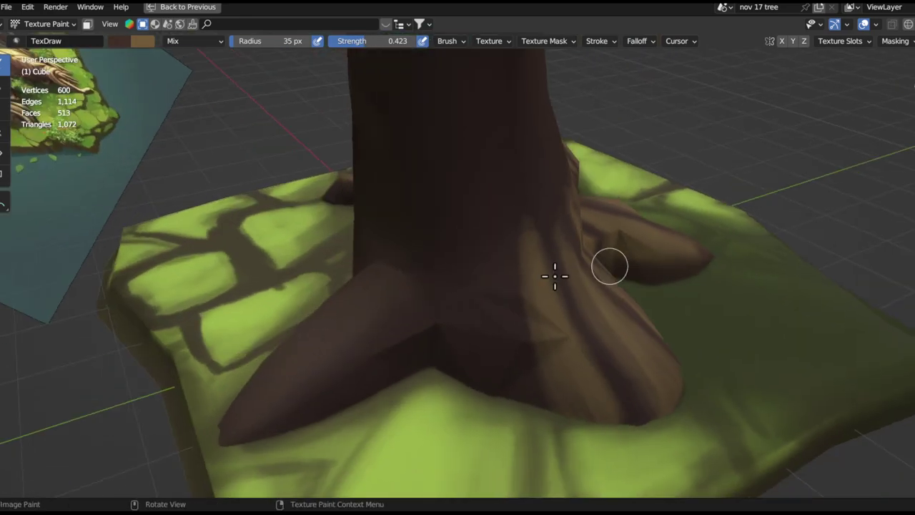
pyautogui.press('x')
pyautogui.moveTo(530, 240); pyautogui.dragTo(563, 417)
pyautogui.press('x')
pyautogui.moveTo(537, 263); pyautogui.dragTo(559, 427)
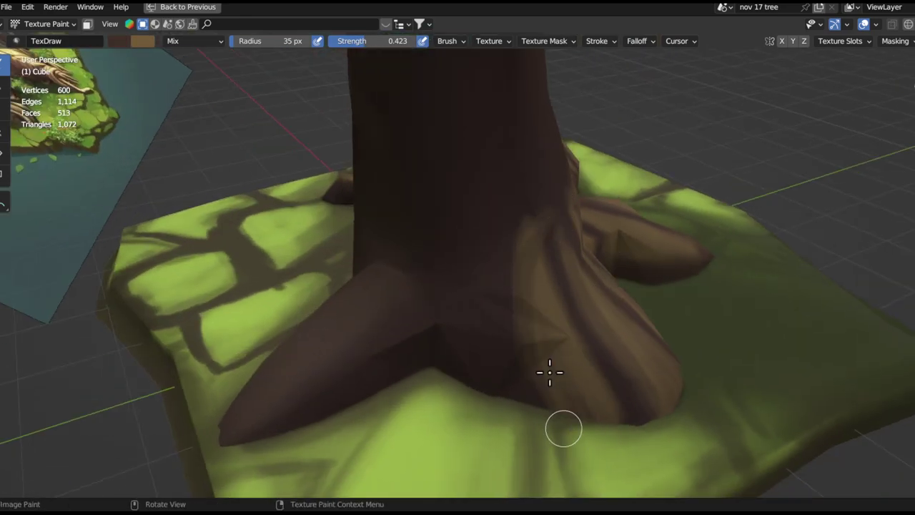
pyautogui.scroll(-2, 548, 377)
pyautogui.moveTo(523, 362)
pyautogui.mouseDown(button='middle')
pyautogui.moveTo(496, 268)
pyautogui.moveTo(580, 225)
pyautogui.moveTo(534, 246)
pyautogui.moveTo(687, 245)
pyautogui.moveTo(629, 188)
pyautogui.moveTo(625, 131)
pyautogui.moveTo(604, 337)
pyautogui.moveTo(705, 302)
pyautogui.mouseUp(button='middle')
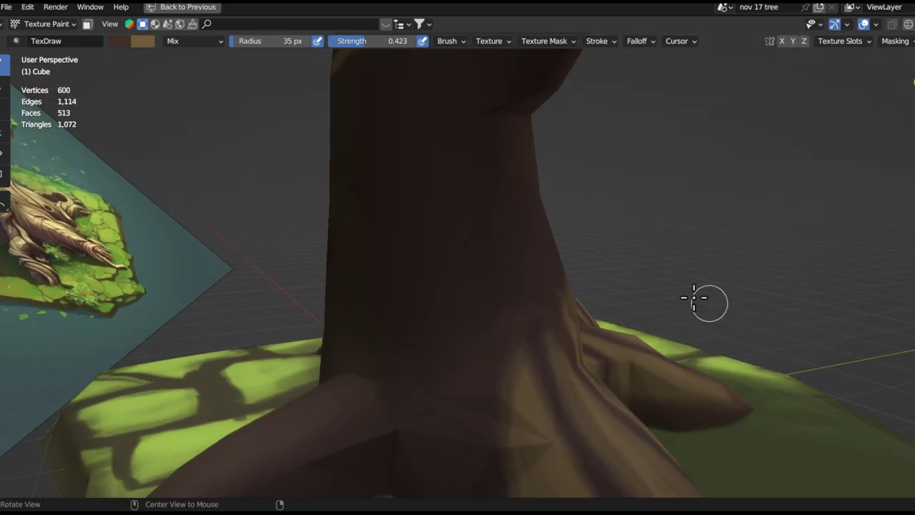
# Paint an arched tan ridge from the top of the broad root into the trunk, with dark grooves beneath it
pyautogui.moveTo(507, 374); pyautogui.dragTo(634, 231, button='middle')
pyautogui.moveTo(597, 300); pyautogui.dragTo(505, 317, button='middle')
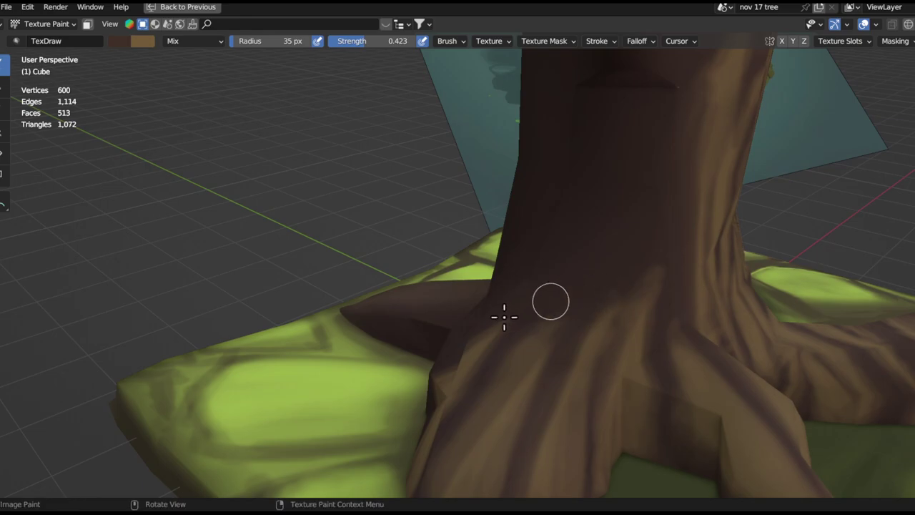
pyautogui.moveTo(633, 276)
pyautogui.mouseDown(button='middle')
pyautogui.moveTo(582, 300)
pyautogui.moveTo(645, 260)
pyautogui.mouseUp(button='middle')
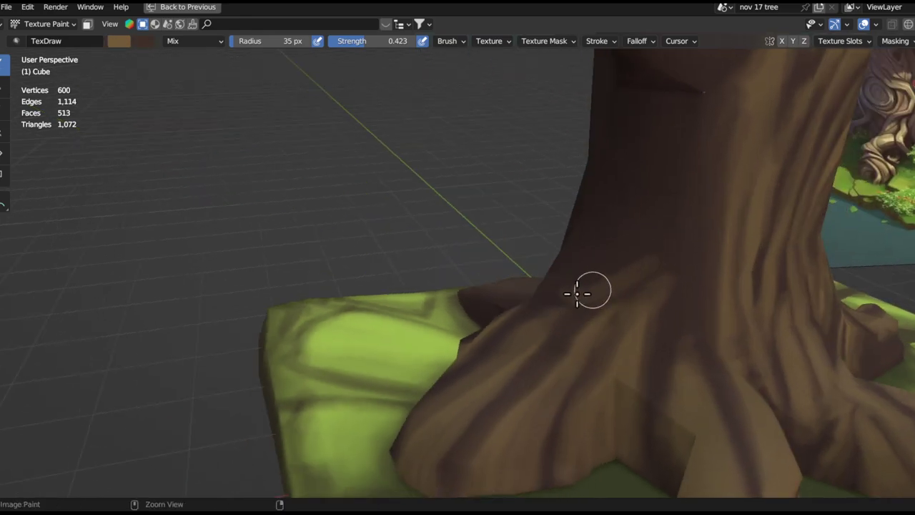
pyautogui.moveTo(699, 261)
pyautogui.mouseDown()
pyautogui.moveTo(707, 303)
pyautogui.moveTo(677, 364)
pyautogui.mouseUp()
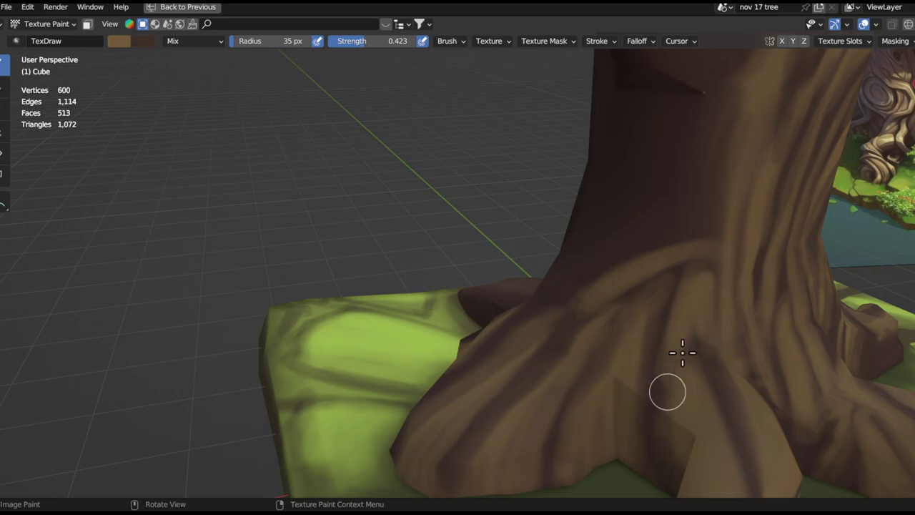
pyautogui.press('x')
pyautogui.moveTo(712, 387); pyautogui.dragTo(715, 265)
# Paint diagonal tan ridges up the trunk above the arched ridge and separate them with dark brown grooves
pyautogui.moveTo(672, 327); pyautogui.dragTo(724, 238, button='middle')
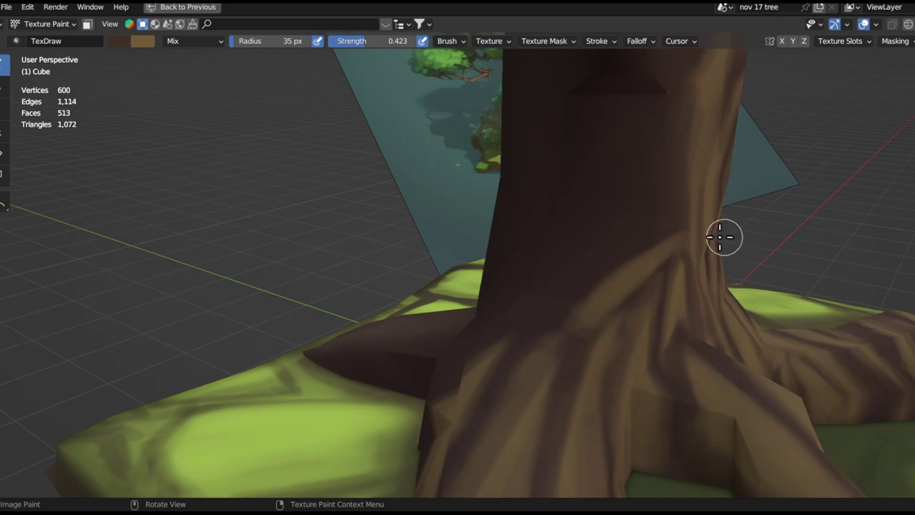
pyautogui.moveTo(574, 329); pyautogui.dragTo(599, 291, button='middle')
pyautogui.press('x')
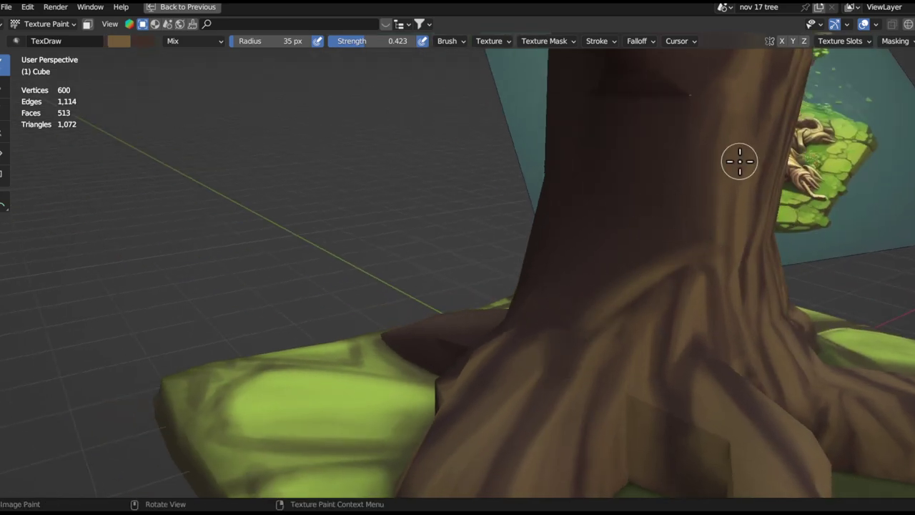
pyautogui.moveTo(594, 292)
pyautogui.mouseDown(button='middle')
pyautogui.moveTo(624, 193)
pyautogui.moveTo(694, 179)
pyautogui.mouseUp(button='middle')
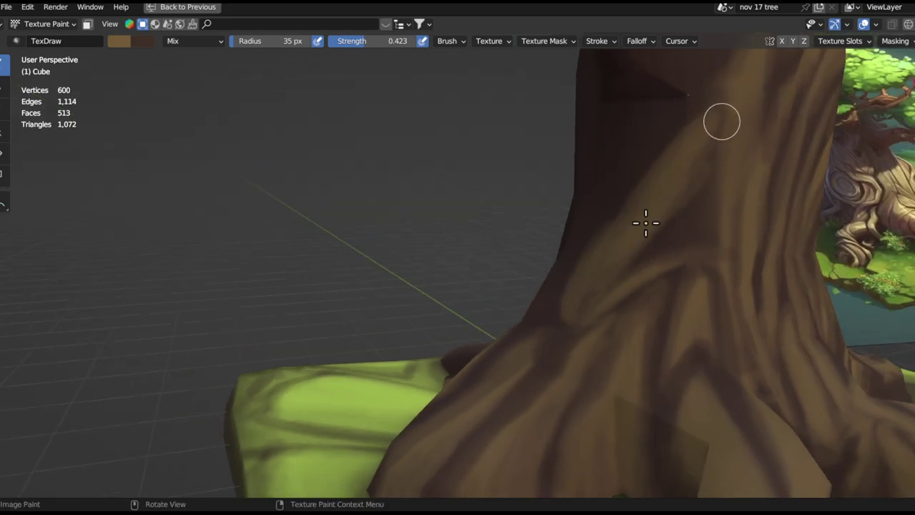
pyautogui.press('x')
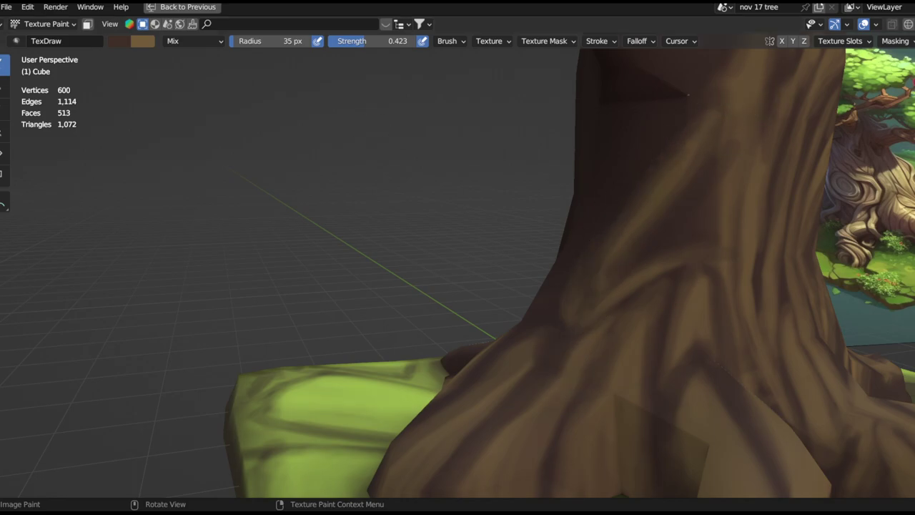
pyautogui.moveTo(658, 218); pyautogui.dragTo(607, 248, button='middle')
pyautogui.press('x')
pyautogui.moveTo(608, 248)
pyautogui.mouseDown()
pyautogui.moveTo(672, 214)
pyautogui.moveTo(622, 243)
pyautogui.moveTo(695, 139)
pyautogui.mouseUp()
pyautogui.press('x')
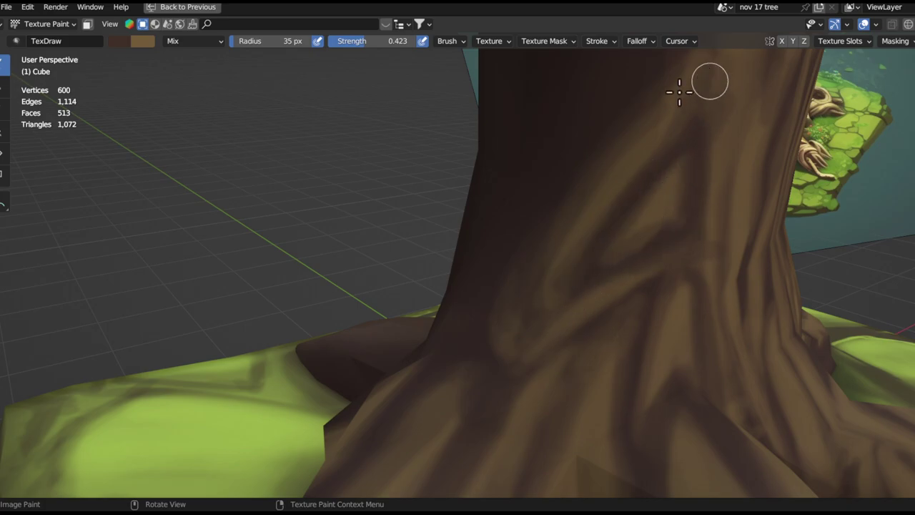
# Paint a curved tan ridge along the shaded edge of the trunk, from the root flare toward the branch
pyautogui.keyDown('ctrl'); pyautogui.keyDown('alt'); pyautogui.moveTo(576, 285); pyautogui.dragTo(611, 349); pyautogui.keyUp('alt'); pyautogui.keyUp('ctrl')
pyautogui.keyDown('alt'); pyautogui.moveTo(584, 302); pyautogui.dragTo(684, 148); pyautogui.keyUp('alt')
pyautogui.moveTo(673, 220); pyautogui.dragTo(659, 304)
pyautogui.keyDown('alt'); pyautogui.moveTo(652, 299); pyautogui.dragTo(653, 263); pyautogui.keyUp('alt')
pyautogui.moveTo(702, 192); pyautogui.dragTo(675, 287)
pyautogui.moveTo(704, 175); pyautogui.dragTo(688, 207)
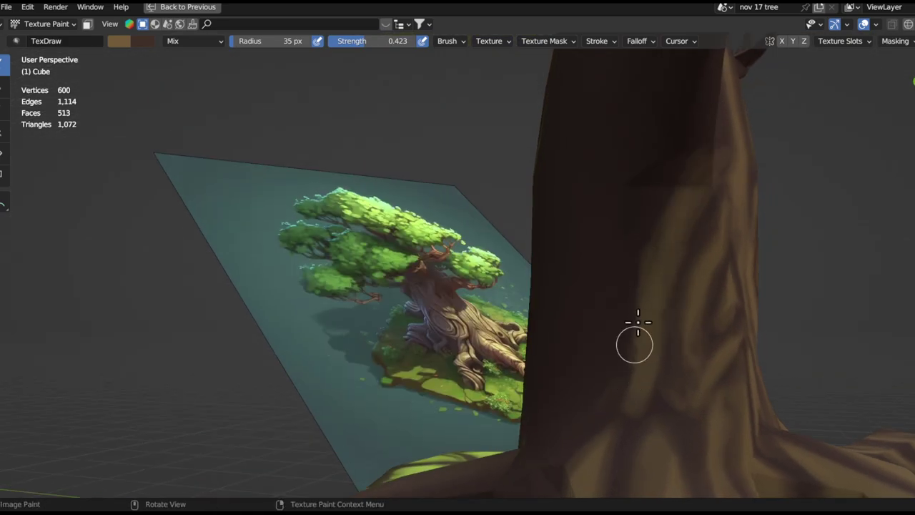
# Broaden the tan bark on the shaded trunk side and carry it up to the underside of the branch
pyautogui.keyDown('alt'); pyautogui.moveTo(635, 347); pyautogui.dragTo(629, 307); pyautogui.keyUp('alt')
pyautogui.moveTo(655, 161); pyautogui.dragTo(662, 283)
pyautogui.moveTo(663, 282)
pyautogui.keyDown('alt'); pyautogui.mouseDown()
pyautogui.moveTo(637, 270)
pyautogui.moveTo(629, 250)
pyautogui.mouseUp(); pyautogui.keyUp('alt')
pyautogui.moveTo(646, 154); pyautogui.dragTo(664, 243)
pyautogui.moveTo(662, 229)
pyautogui.keyDown('alt'); pyautogui.mouseDown()
pyautogui.moveTo(645, 206)
pyautogui.moveTo(658, 321)
pyautogui.moveTo(679, 333)
pyautogui.moveTo(678, 310)
pyautogui.mouseUp(); pyautogui.keyUp('alt')
pyautogui.moveTo(703, 184); pyautogui.dragTo(700, 307)
pyautogui.moveTo(684, 336)
pyautogui.mouseDown(button='middle')
pyautogui.moveTo(645, 323)
pyautogui.moveTo(686, 247)
pyautogui.moveTo(725, 216)
pyautogui.mouseUp(button='middle')
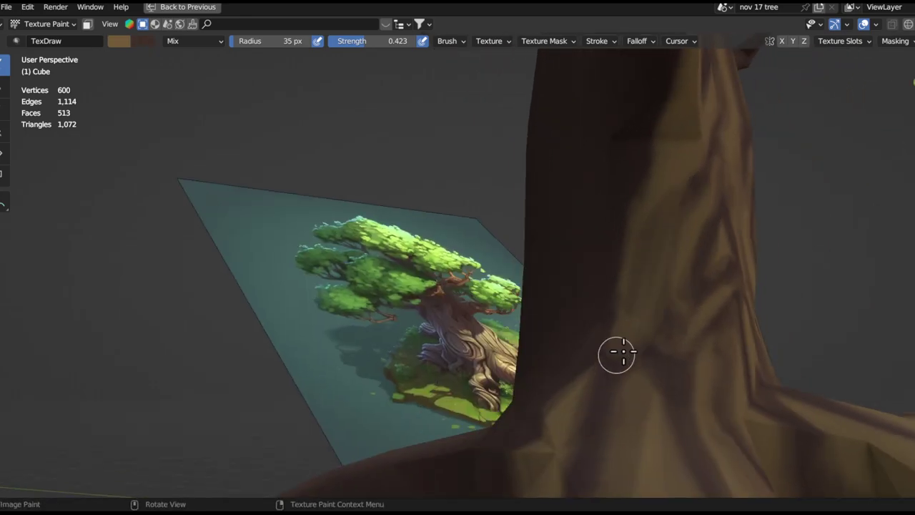
# Paint dark brown grooves into the new trunk highlights and narrow the tan ridge running onto the large branch
pyautogui.press('x')
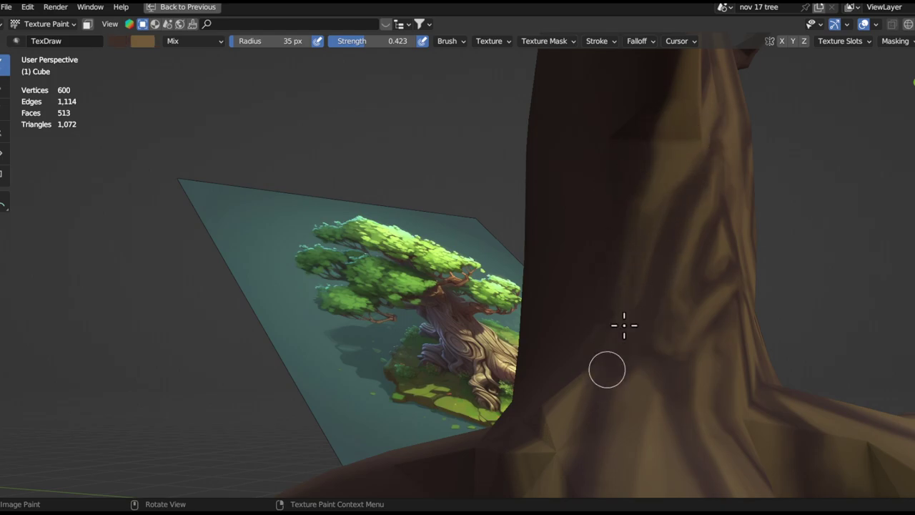
pyautogui.moveTo(615, 347); pyautogui.dragTo(585, 372, button='middle')
pyautogui.moveTo(731, 145); pyautogui.dragTo(673, 169, button='middle')
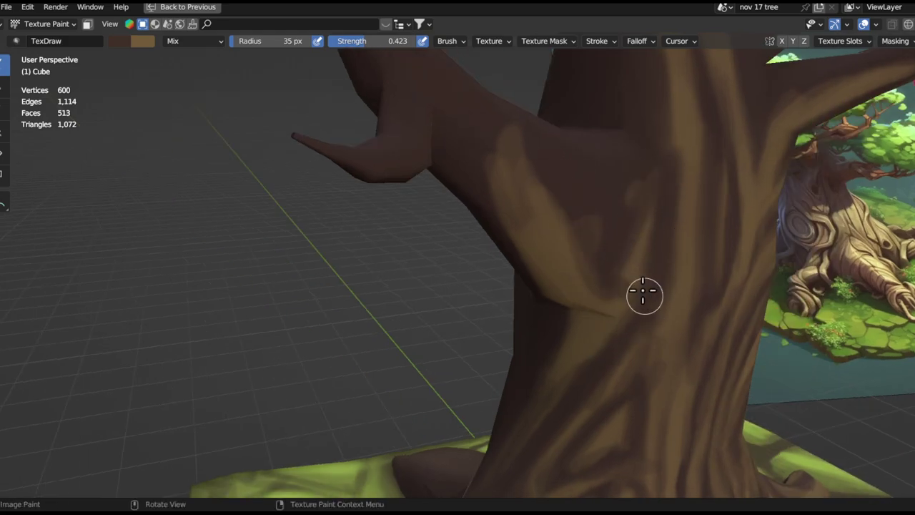
pyautogui.moveTo(609, 245); pyautogui.dragTo(529, 136, button='middle')
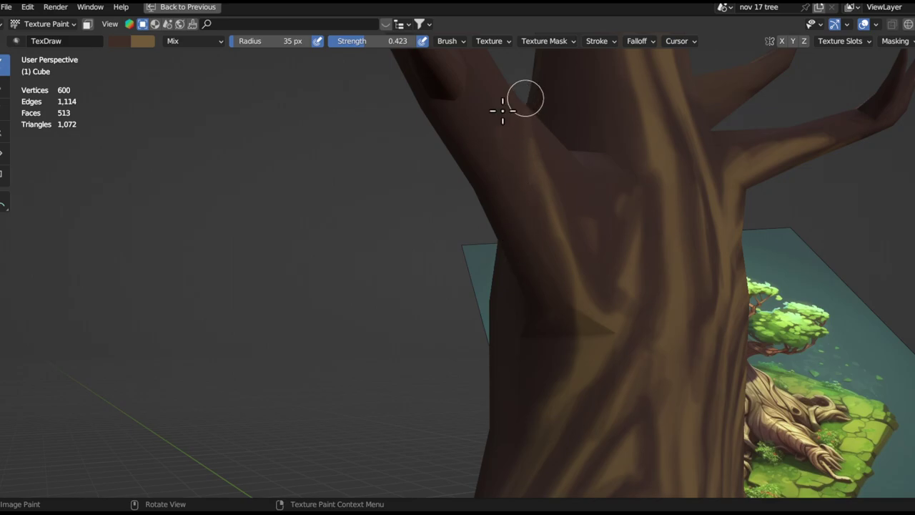
pyautogui.moveTo(613, 293)
pyautogui.mouseDown(button='middle')
pyautogui.moveTo(672, 126)
pyautogui.moveTo(645, 326)
pyautogui.moveTo(656, 334)
pyautogui.moveTo(650, 323)
pyautogui.moveTo(686, 215)
pyautogui.moveTo(660, 279)
pyautogui.moveTo(667, 377)
pyautogui.moveTo(649, 317)
pyautogui.moveTo(564, 332)
pyautogui.mouseUp(button='middle')
# Paint a tan highlight along the crest of the dark rear root and carry it up the trunk's back
pyautogui.scroll(-6, 672, 126)
pyautogui.scroll(3, 646, 137)
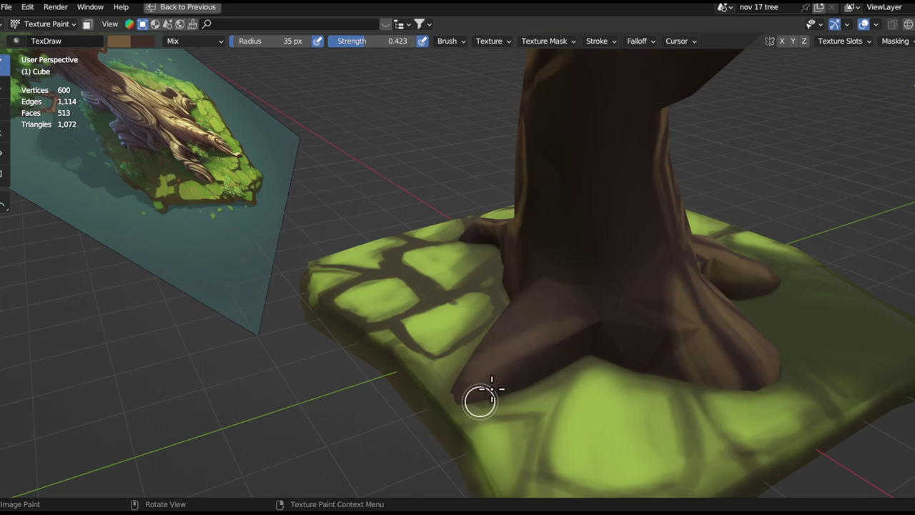
pyautogui.moveTo(511, 356); pyautogui.dragTo(605, 298)
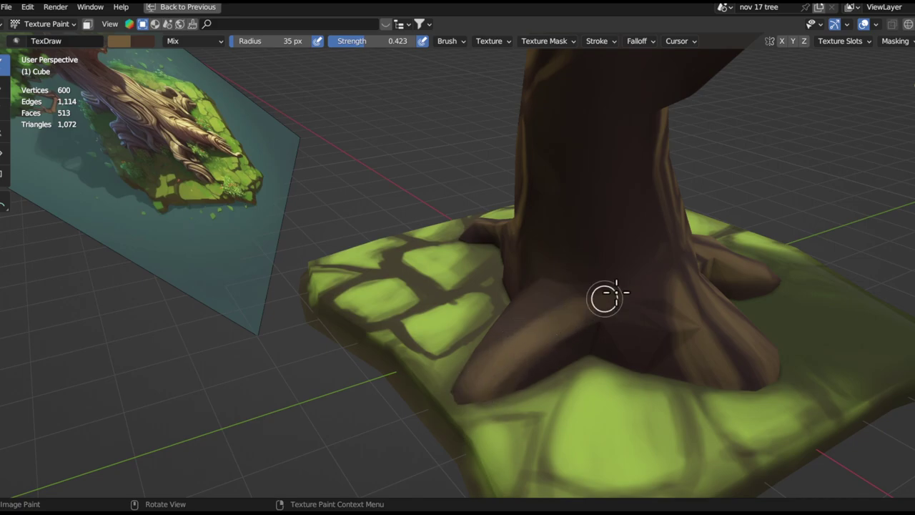
pyautogui.moveTo(630, 204)
pyautogui.mouseDown()
pyautogui.moveTo(587, 289)
pyautogui.moveTo(631, 187)
pyautogui.mouseUp()
pyautogui.keyDown('shift'); pyautogui.moveTo(610, 176); pyautogui.dragTo(617, 252, button='middle'); pyautogui.keyUp('shift')
pyautogui.moveTo(638, 307)
pyautogui.mouseDown()
pyautogui.moveTo(594, 171)
pyautogui.moveTo(644, 270)
pyautogui.mouseUp()
pyautogui.moveTo(644, 286)
pyautogui.mouseDown(button='middle')
pyautogui.moveTo(687, 276)
pyautogui.moveTo(625, 227)
pyautogui.mouseUp(button='middle')
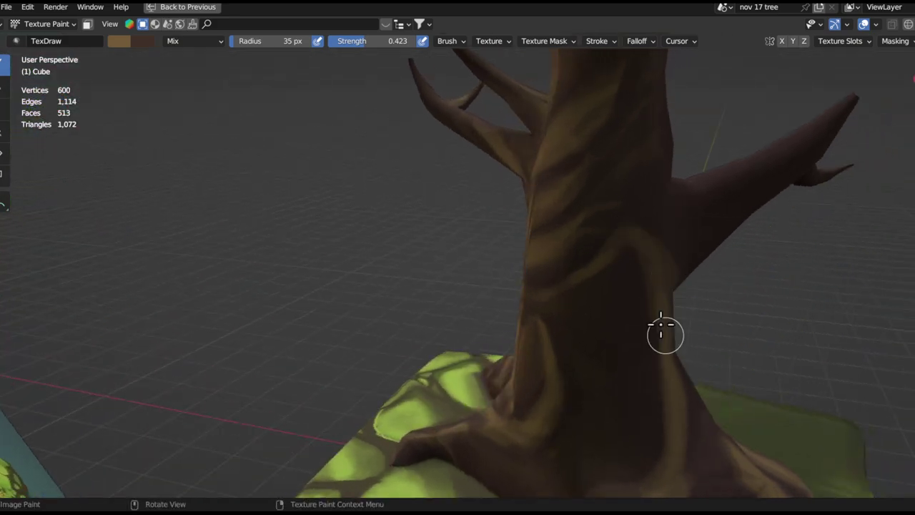
# Blend the tan ridge below the branch into the rear root and shape it with dark brown edges
pyautogui.moveTo(670, 329); pyautogui.dragTo(605, 254, button='middle')
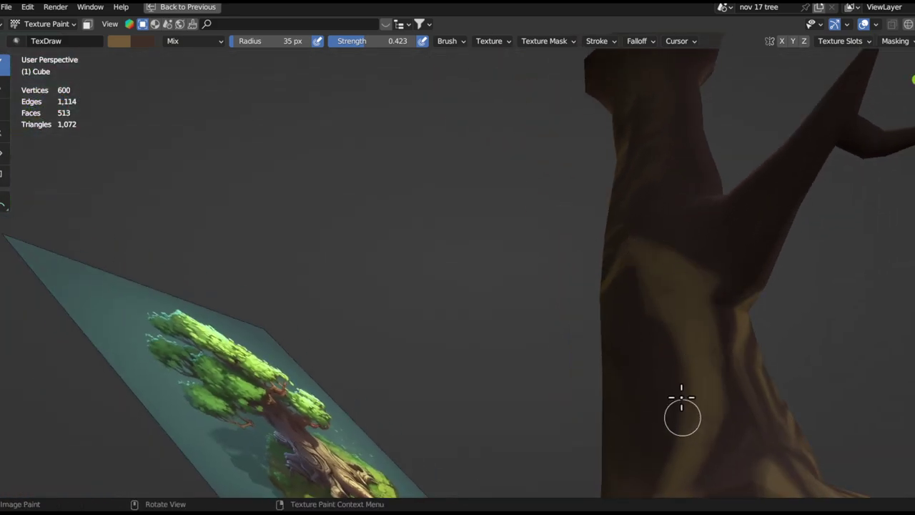
pyautogui.moveTo(678, 409); pyautogui.dragTo(686, 258, button='middle')
pyautogui.moveTo(651, 334); pyautogui.dragTo(637, 228, button='middle')
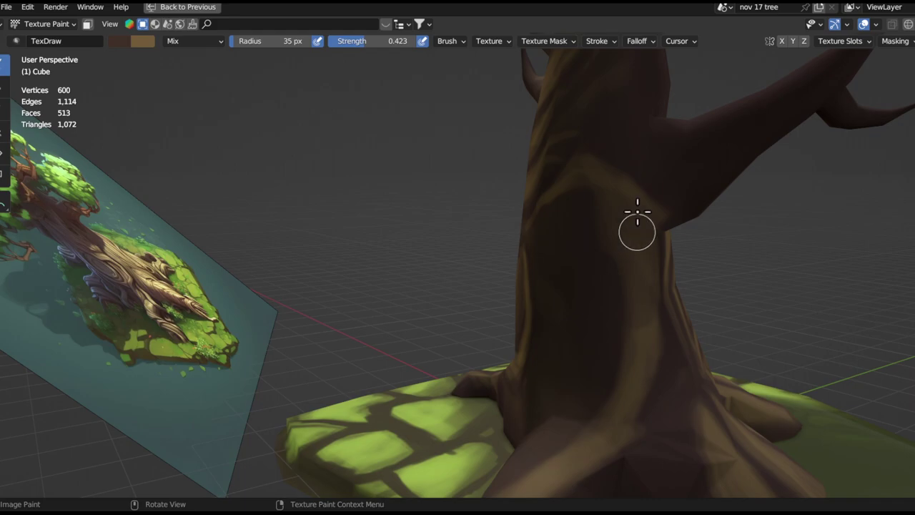
pyautogui.moveTo(674, 312)
pyautogui.mouseDown(button='middle')
pyautogui.moveTo(633, 272)
pyautogui.moveTo(639, 307)
pyautogui.moveTo(665, 241)
pyautogui.moveTo(646, 288)
pyautogui.moveTo(591, 342)
pyautogui.mouseUp(button='middle')
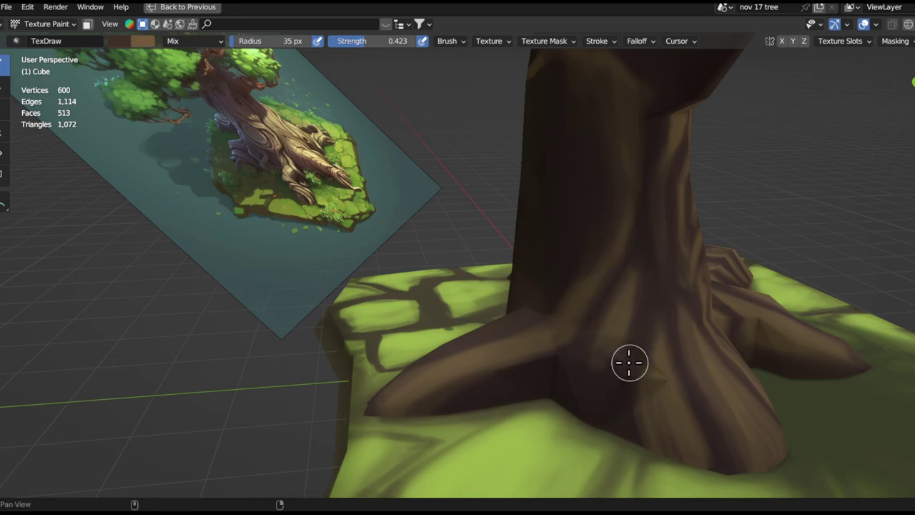
pyautogui.moveTo(627, 362); pyautogui.dragTo(600, 306, button='middle')
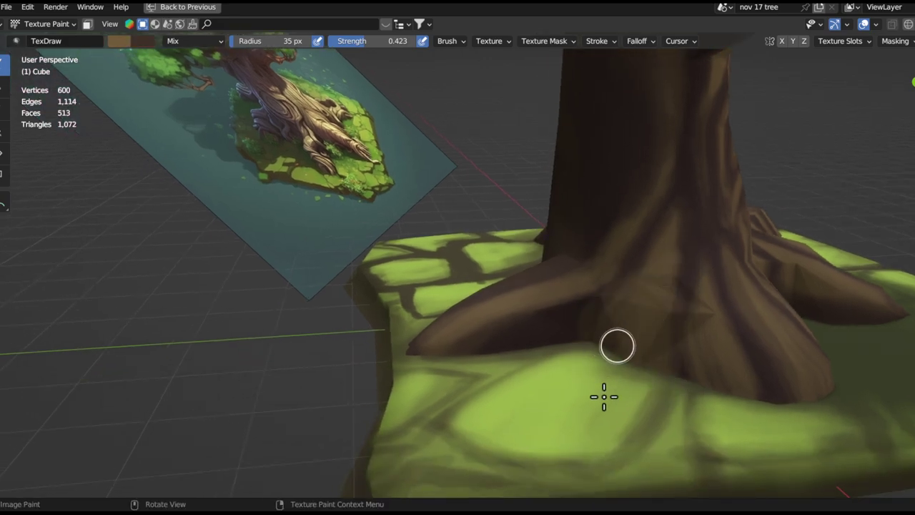
# Fill the hollow between the rear root and the broad root with tan and paint a dark crease across it
pyautogui.press('x')
pyautogui.moveTo(668, 300)
pyautogui.keyDown('alt'); pyautogui.mouseDown()
pyautogui.moveTo(684, 296)
pyautogui.moveTo(708, 310)
pyautogui.mouseUp(); pyautogui.keyUp('alt')
pyautogui.moveTo(712, 290)
pyautogui.mouseDown(button='middle')
pyautogui.moveTo(730, 280)
pyautogui.moveTo(715, 303)
pyautogui.moveTo(714, 265)
pyautogui.mouseUp(button='middle')
pyautogui.moveTo(715, 272)
pyautogui.keyDown('alt'); pyautogui.keyDown('shift'); pyautogui.mouseDown()
pyautogui.moveTo(683, 331)
pyautogui.moveTo(665, 318)
pyautogui.mouseUp(); pyautogui.keyUp('shift'); pyautogui.keyUp('alt')
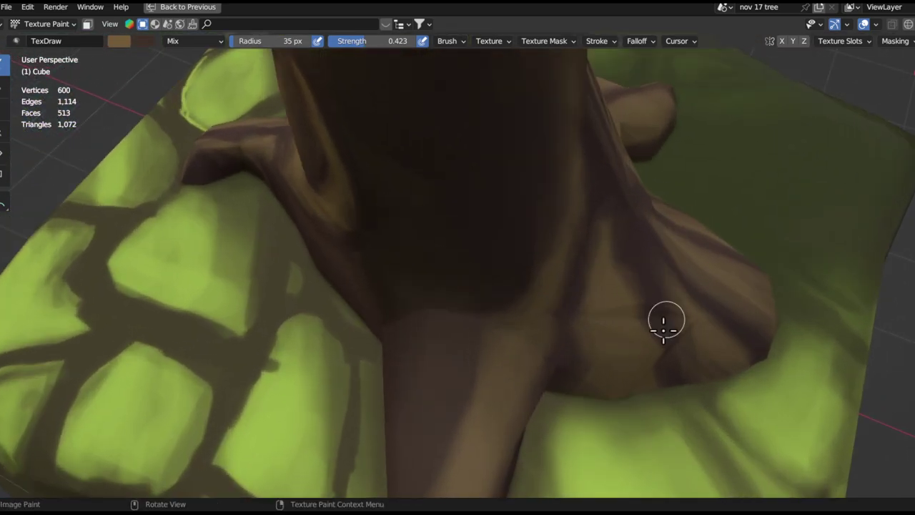
pyautogui.keyDown('ctrl'); pyautogui.keyDown('alt'); pyautogui.moveTo(633, 356); pyautogui.dragTo(602, 303); pyautogui.keyUp('alt'); pyautogui.keyUp('ctrl')
pyautogui.press('x')
pyautogui.scroll(2, 629, 293)
pyautogui.press('x')
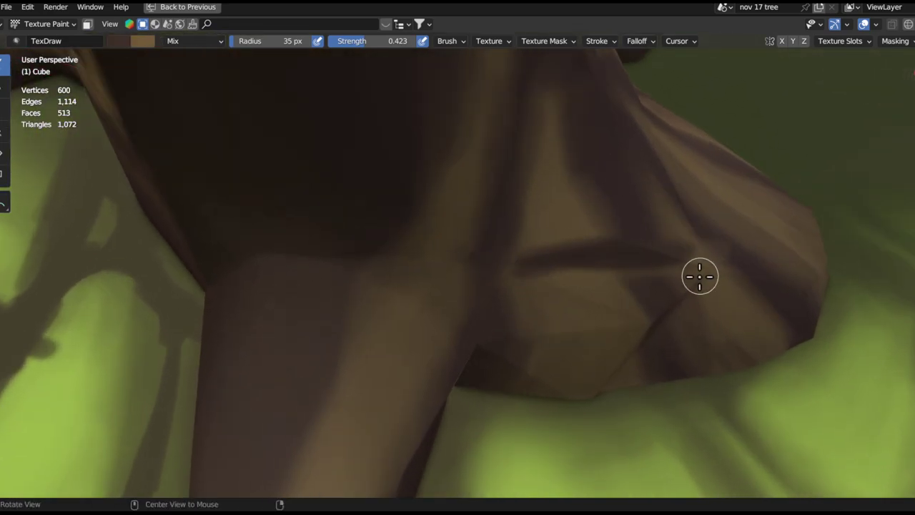
# Extend the dark crease between the two roots and add tan highlights above and below it
pyautogui.scroll(-5, 694, 275)
pyautogui.moveTo(686, 276)
pyautogui.mouseDown(button='middle')
pyautogui.moveTo(708, 289)
pyautogui.moveTo(702, 300)
pyautogui.mouseUp(button='middle')
pyautogui.moveTo(702, 300)
pyautogui.keyDown('shift'); pyautogui.mouseDown(button='middle')
pyautogui.moveTo(617, 313)
pyautogui.moveTo(562, 336)
pyautogui.mouseUp(button='middle'); pyautogui.keyUp('shift')
pyautogui.keyDown('ctrl'); pyautogui.moveTo(561, 336); pyautogui.dragTo(574, 245, button='middle'); pyautogui.keyUp('ctrl')
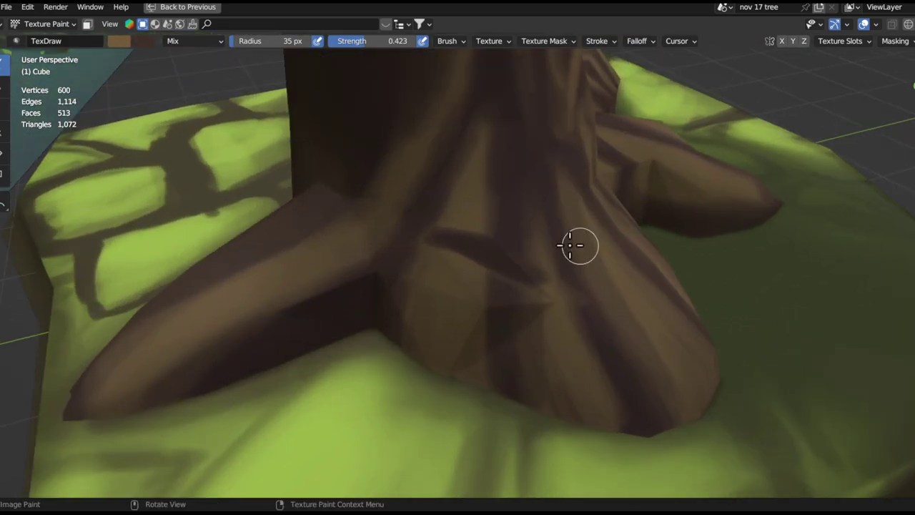
pyautogui.press('x')
pyautogui.moveTo(571, 336)
pyautogui.keyDown('ctrl'); pyautogui.mouseDown(button='middle')
pyautogui.moveTo(592, 455)
pyautogui.moveTo(576, 236)
pyautogui.moveTo(558, 214)
pyautogui.moveTo(526, 222)
pyautogui.mouseUp(button='middle'); pyautogui.keyUp('ctrl')
pyautogui.press('x')
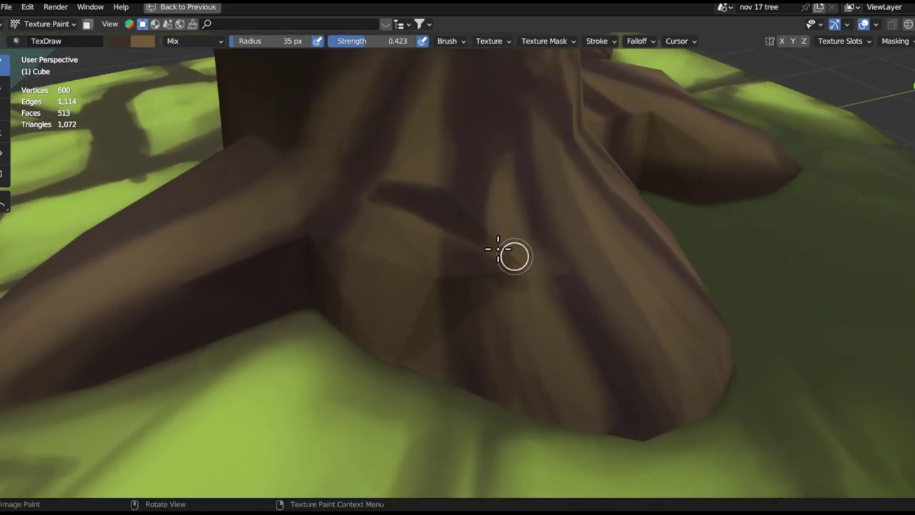
pyautogui.press('x')
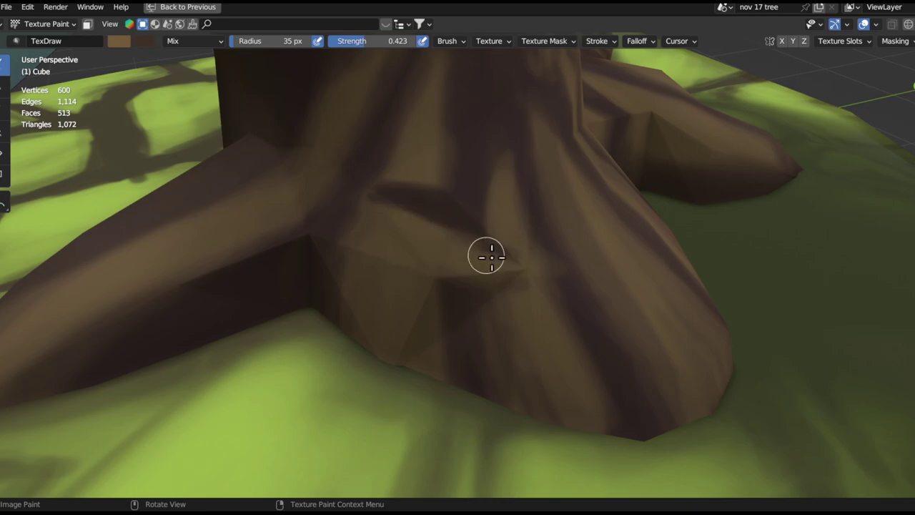
# Shade the recess beneath the ridge between the two rear roots with dark brown, using a 78 px brush radius
pyautogui.moveTo(489, 256); pyautogui.dragTo(490, 230, button='middle')
pyautogui.press('x')
pyautogui.moveTo(532, 282); pyautogui.dragTo(500, 281, button='middle')
pyautogui.moveTo(500, 281)
pyautogui.keyDown('alt'); pyautogui.mouseDown()
pyautogui.moveTo(565, 283)
pyautogui.moveTo(623, 257)
pyautogui.mouseUp(); pyautogui.keyUp('alt')
pyautogui.press('f')
pyautogui.click(591, 285)
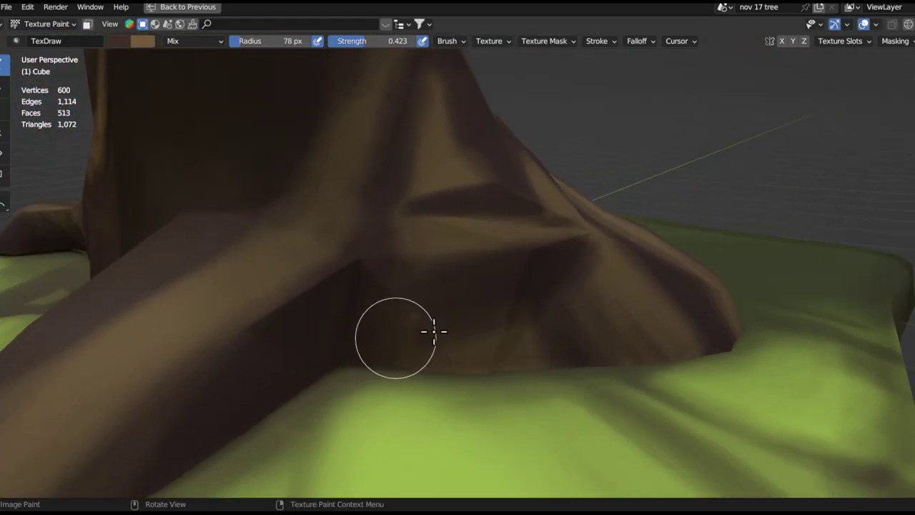
pyautogui.moveTo(414, 278)
pyautogui.mouseDown(button='middle')
pyautogui.moveTo(582, 446)
pyautogui.moveTo(586, 341)
pyautogui.moveTo(564, 135)
pyautogui.moveTo(603, 311)
pyautogui.mouseUp(button='middle')
pyautogui.moveTo(633, 340); pyautogui.dragTo(630, 280, button='middle')
# Set the brush radius to 25 px and paint tan ridges down the dark back of the trunk from below the branch
pyautogui.moveTo(630, 281)
pyautogui.keyDown('alt'); pyautogui.mouseDown()
pyautogui.moveTo(589, 294)
pyautogui.moveTo(576, 337)
pyautogui.moveTo(546, 351)
pyautogui.mouseUp(); pyautogui.keyUp('alt')
pyautogui.press('f')
pyautogui.click(564, 300)
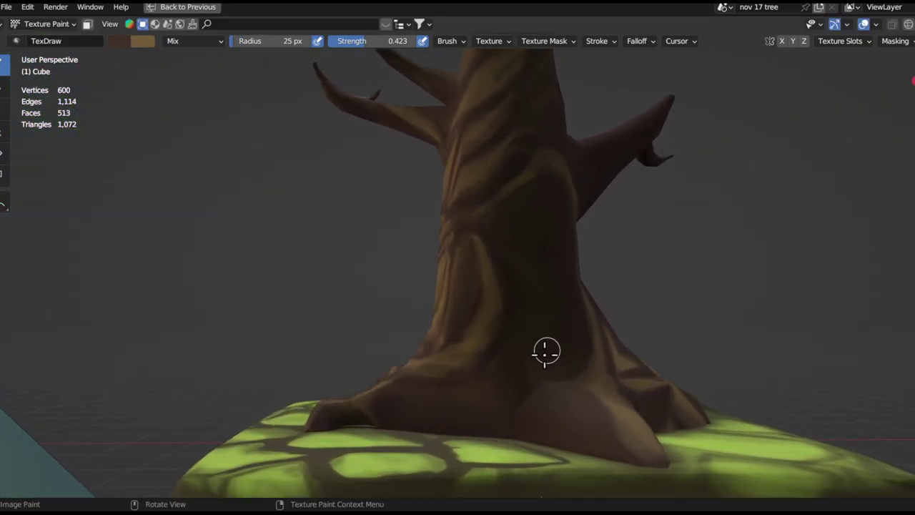
pyautogui.press('x')
pyautogui.moveTo(535, 370)
pyautogui.mouseDown(button='middle')
pyautogui.moveTo(561, 331)
pyautogui.moveTo(568, 384)
pyautogui.mouseUp(button='middle')
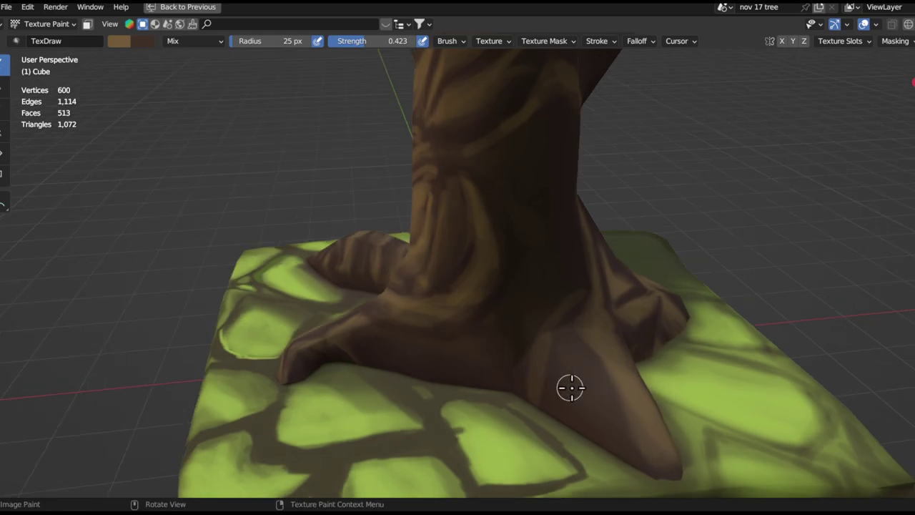
pyautogui.moveTo(573, 218); pyautogui.dragTo(527, 327, button='middle')
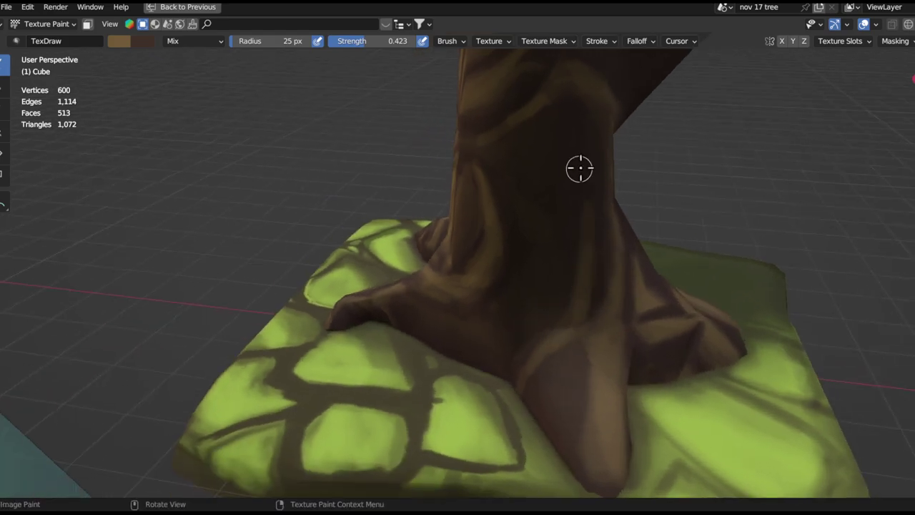
pyautogui.moveTo(576, 179); pyautogui.dragTo(559, 185, button='middle')
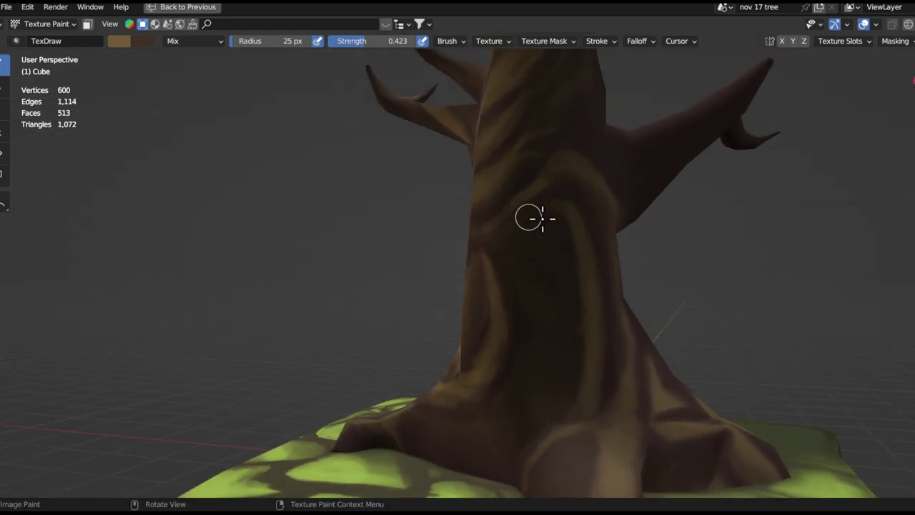
pyautogui.moveTo(529, 217); pyautogui.dragTo(579, 212, button='middle')
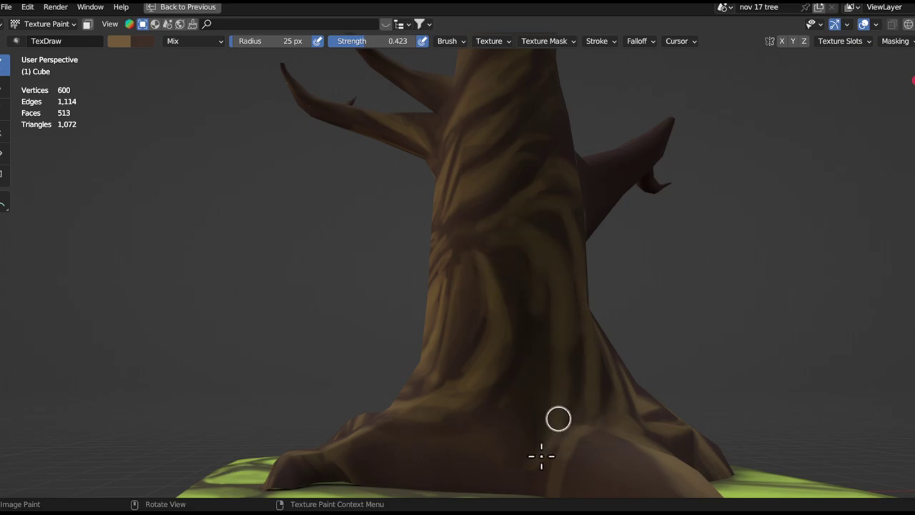
# Paint tan ridges curving from the trunk's base down to the ground and along the side of the neighbouring root
pyautogui.moveTo(541, 453); pyautogui.dragTo(596, 333, button='middle')
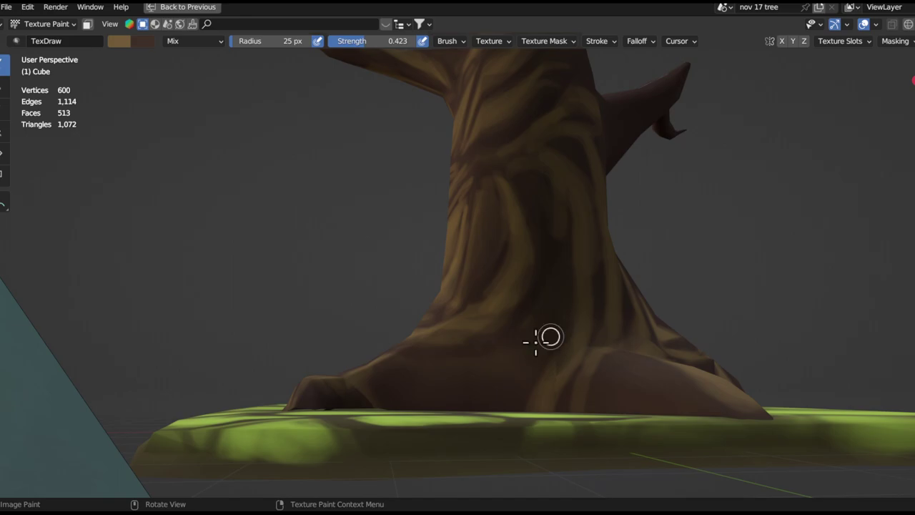
pyautogui.moveTo(531, 348); pyautogui.dragTo(472, 406)
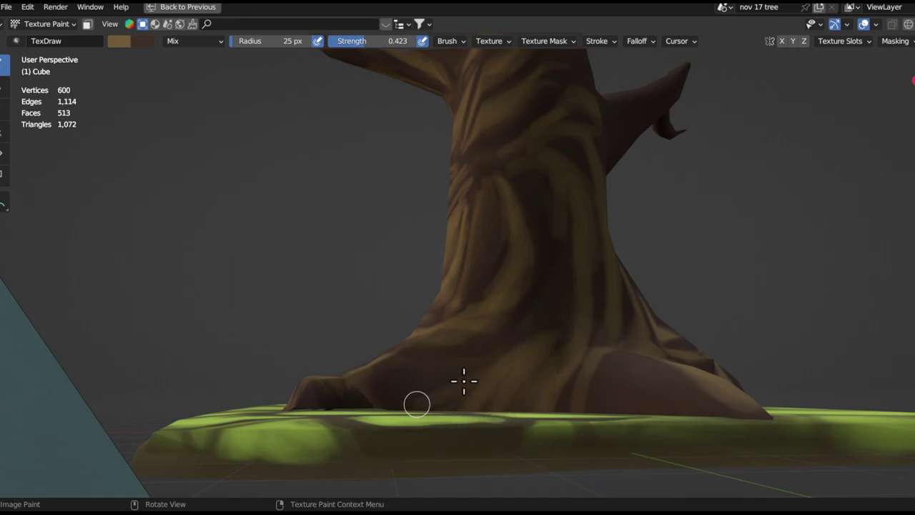
pyautogui.keyDown('alt'); pyautogui.moveTo(571, 339); pyautogui.dragTo(557, 266); pyautogui.keyUp('alt')
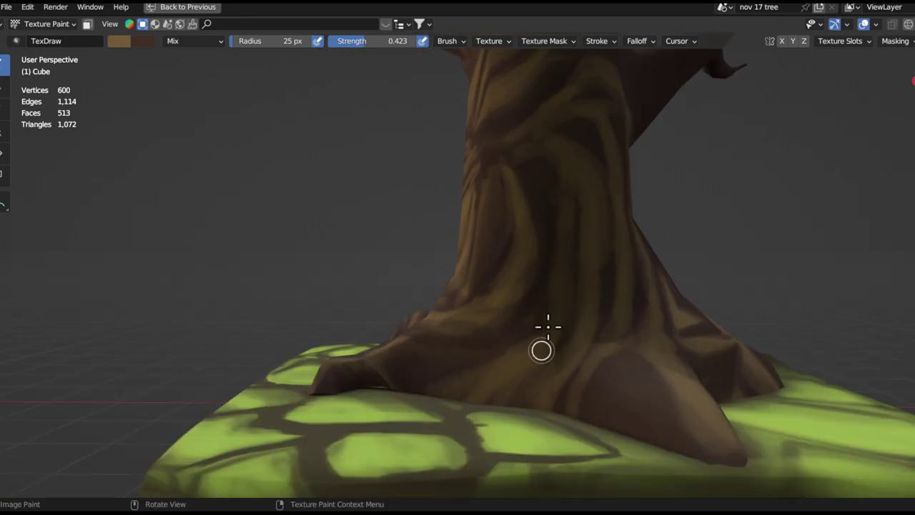
pyautogui.keyDown('alt'); pyautogui.moveTo(544, 342); pyautogui.dragTo(592, 327); pyautogui.keyUp('alt')
pyautogui.moveTo(550, 280)
pyautogui.keyDown('alt'); pyautogui.mouseDown()
pyautogui.moveTo(579, 265)
pyautogui.moveTo(556, 311)
pyautogui.moveTo(546, 267)
pyautogui.mouseUp(); pyautogui.keyUp('alt')
pyautogui.keyDown('alt'); pyautogui.moveTo(462, 343); pyautogui.dragTo(527, 296); pyautogui.keyUp('alt')
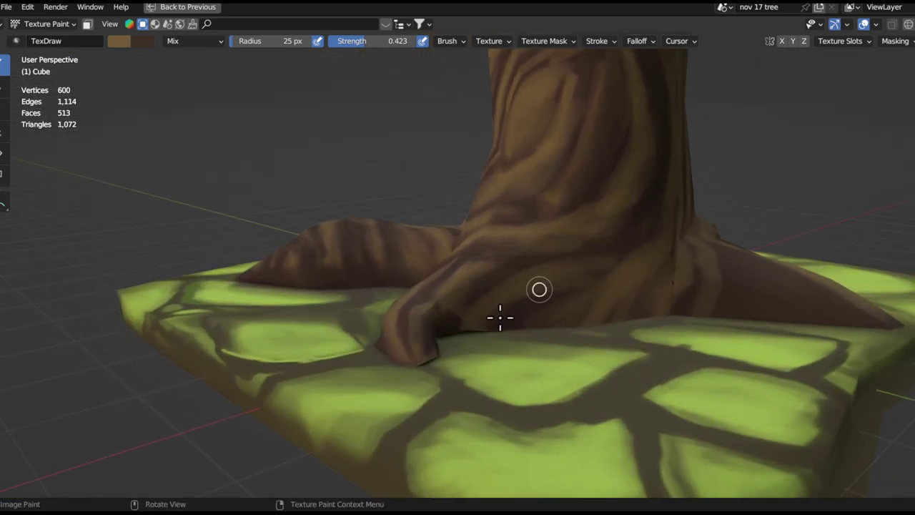
# Add dark brown grooves between the new tan ridges at the base of the trunk
pyautogui.press('x')
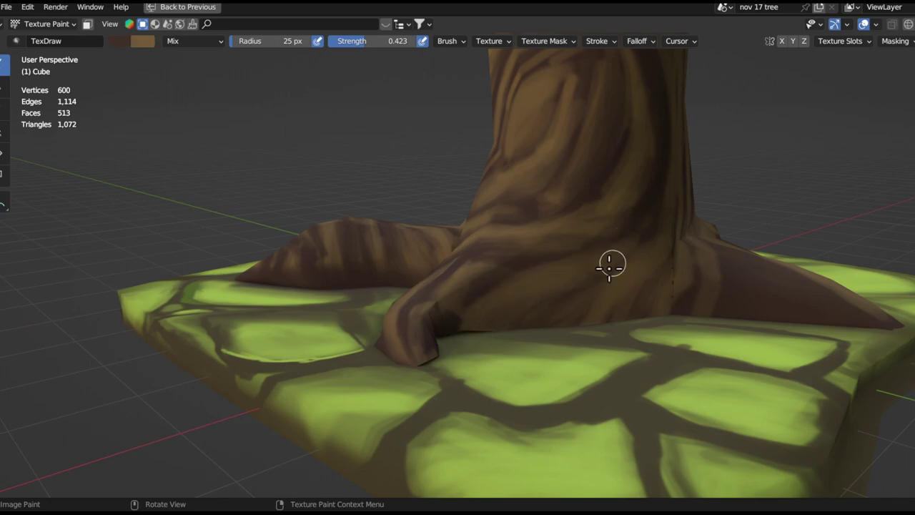
pyautogui.keyDown('alt'); pyautogui.moveTo(578, 292); pyautogui.dragTo(640, 292); pyautogui.keyUp('alt')
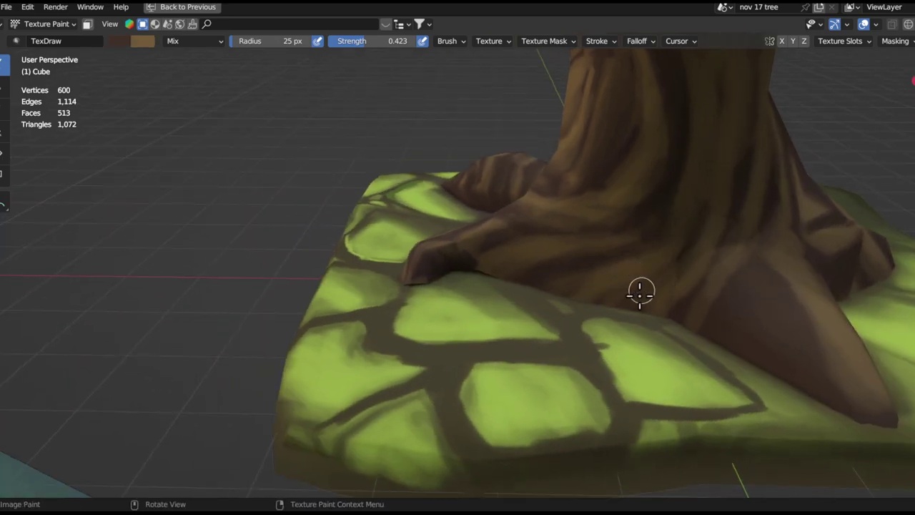
pyautogui.moveTo(669, 279); pyautogui.dragTo(682, 272, button='middle')
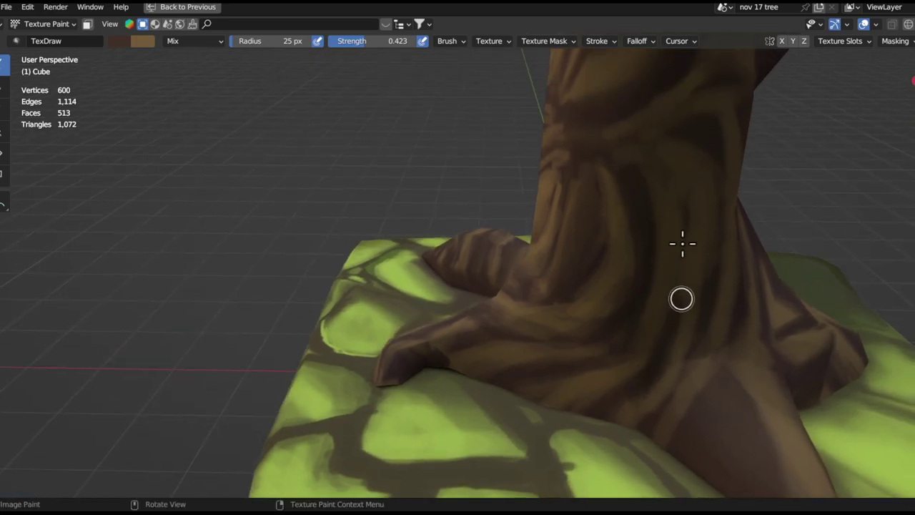
pyautogui.moveTo(671, 330)
pyautogui.mouseDown(button='middle')
pyautogui.moveTo(689, 302)
pyautogui.moveTo(648, 289)
pyautogui.moveTo(608, 348)
pyautogui.moveTo(637, 290)
pyautogui.moveTo(611, 266)
pyautogui.moveTo(664, 327)
pyautogui.moveTo(588, 274)
pyautogui.mouseUp(button='middle')
pyautogui.keyDown('alt'); pyautogui.moveTo(535, 267); pyautogui.dragTo(569, 230); pyautogui.keyUp('alt')
# Paint a tan highlight along the top of the lower forked branch, from its tip to the trunk
pyautogui.keyDown('ctrl'); pyautogui.keyDown('alt'); pyautogui.moveTo(570, 231); pyautogui.dragTo(568, 391); pyautogui.keyUp('alt'); pyautogui.keyUp('ctrl')
pyautogui.moveTo(526, 237)
pyautogui.keyDown('alt'); pyautogui.mouseDown()
pyautogui.moveTo(496, 239)
pyautogui.moveTo(458, 279)
pyautogui.mouseUp(); pyautogui.keyUp('alt')
pyautogui.moveTo(545, 190)
pyautogui.keyDown('alt'); pyautogui.keyDown('shift'); pyautogui.mouseDown()
pyautogui.moveTo(541, 321)
pyautogui.moveTo(571, 210)
pyautogui.mouseUp(); pyautogui.keyUp('shift'); pyautogui.keyUp('alt')
pyautogui.keyDown('alt'); pyautogui.moveTo(486, 311); pyautogui.dragTo(524, 308); pyautogui.keyUp('alt')
pyautogui.moveTo(524, 307)
pyautogui.keyDown('alt'); pyautogui.keyDown('shift'); pyautogui.mouseDown()
pyautogui.moveTo(649, 265)
pyautogui.moveTo(630, 232)
pyautogui.mouseUp(); pyautogui.keyUp('shift'); pyautogui.keyUp('alt')
pyautogui.moveTo(629, 233)
pyautogui.keyDown('alt'); pyautogui.mouseDown()
pyautogui.moveTo(619, 261)
pyautogui.moveTo(622, 240)
pyautogui.mouseUp(); pyautogui.keyUp('alt')
pyautogui.moveTo(620, 316)
pyautogui.keyDown('alt'); pyautogui.mouseDown()
pyautogui.moveTo(607, 265)
pyautogui.moveTo(586, 286)
pyautogui.mouseUp(); pyautogui.keyUp('alt')
pyautogui.press('x')
pyautogui.moveTo(578, 385)
pyautogui.mouseDown()
pyautogui.moveTo(492, 260)
pyautogui.moveTo(603, 402)
pyautogui.mouseUp()
pyautogui.moveTo(510, 269); pyautogui.dragTo(578, 365)
pyautogui.moveTo(439, 203)
pyautogui.mouseDown()
pyautogui.moveTo(484, 252)
pyautogui.moveTo(363, 112)
pyautogui.moveTo(448, 223)
pyautogui.mouseUp()
pyautogui.moveTo(448, 223)
pyautogui.mouseDown()
pyautogui.moveTo(369, 131)
pyautogui.moveTo(447, 226)
pyautogui.mouseUp()
pyautogui.moveTo(446, 226)
pyautogui.keyDown('alt'); pyautogui.mouseDown()
pyautogui.moveTo(445, 310)
pyautogui.moveTo(487, 340)
pyautogui.mouseUp(); pyautogui.keyUp('alt')
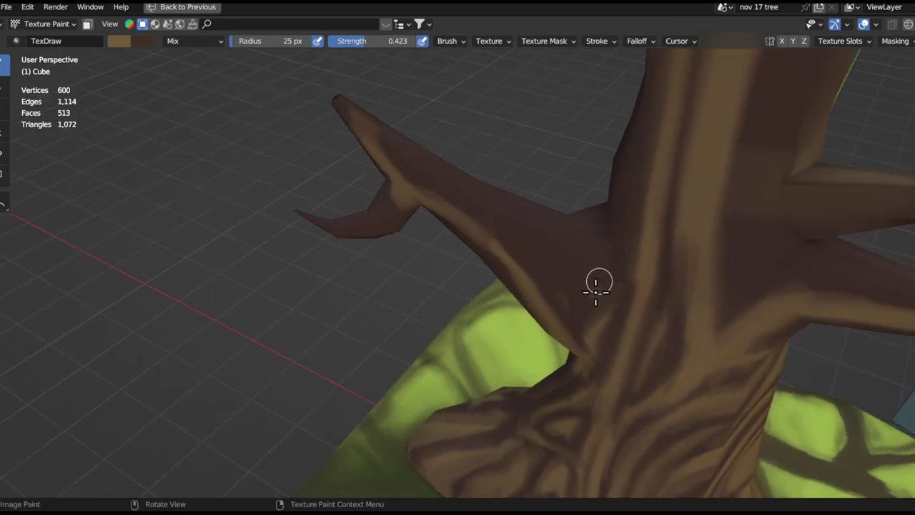
pyautogui.moveTo(596, 292)
pyautogui.mouseDown()
pyautogui.moveTo(534, 236)
pyautogui.moveTo(566, 282)
pyautogui.moveTo(603, 305)
pyautogui.moveTo(497, 219)
pyautogui.mouseUp()
pyautogui.moveTo(423, 168)
pyautogui.mouseDown()
pyautogui.moveTo(564, 255)
pyautogui.moveTo(565, 211)
pyautogui.moveTo(516, 133)
pyautogui.mouseUp()
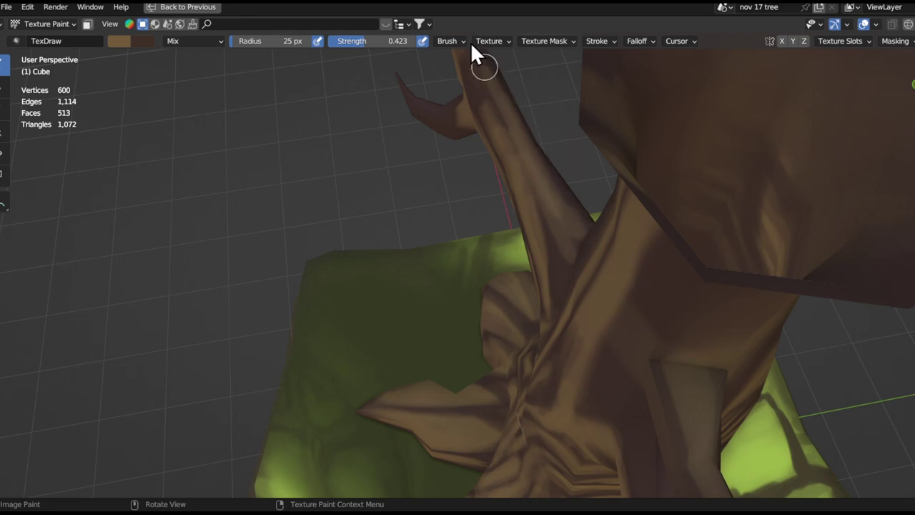
# Blend the branch's base into the trunk with tan ridges, including a streak up the trunk, and dark brown shading
pyautogui.moveTo(558, 253)
pyautogui.mouseDown(button='middle')
pyautogui.moveTo(691, 238)
pyautogui.moveTo(565, 270)
pyautogui.mouseUp(button='middle')
pyautogui.moveTo(558, 269)
pyautogui.mouseDown()
pyautogui.moveTo(546, 241)
pyautogui.moveTo(553, 192)
pyautogui.mouseUp()
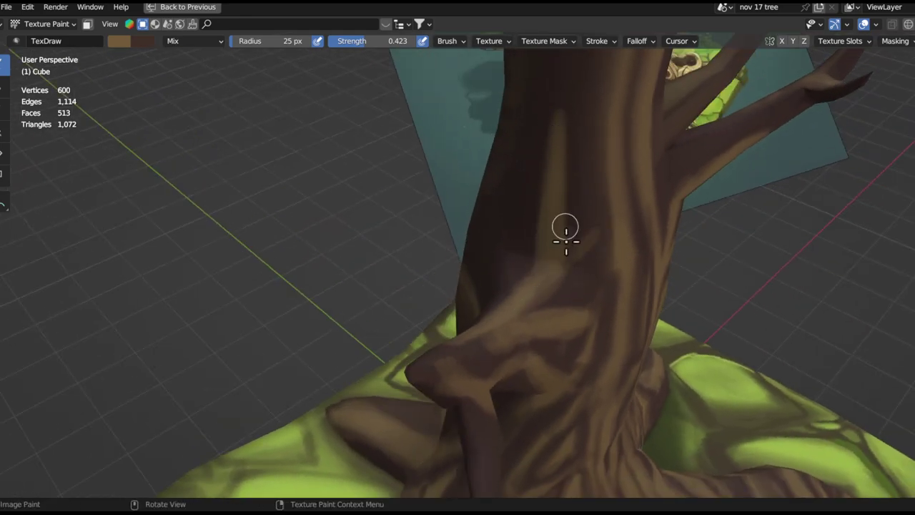
pyautogui.moveTo(565, 243); pyautogui.dragTo(548, 272, button='middle')
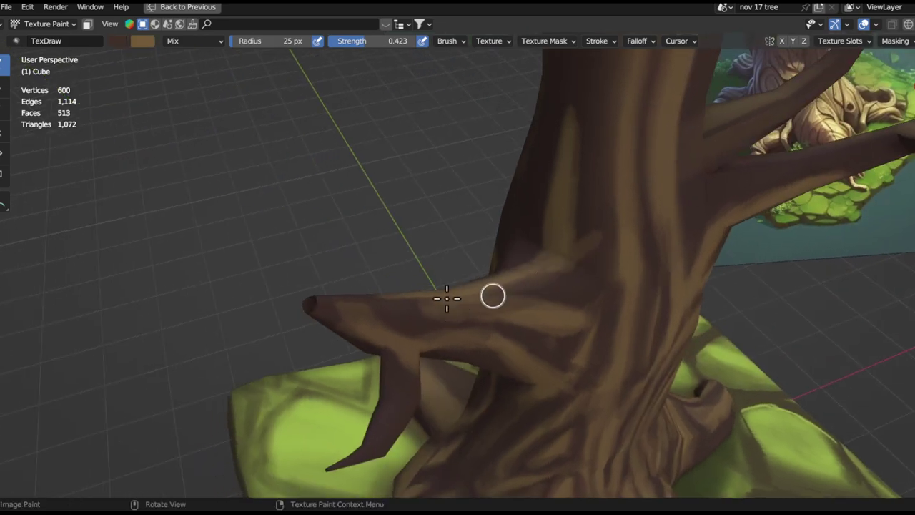
pyautogui.keyDown('ctrl'); pyautogui.keyDown('alt'); pyautogui.moveTo(556, 234); pyautogui.dragTo(542, 289); pyautogui.keyUp('alt'); pyautogui.keyUp('ctrl')
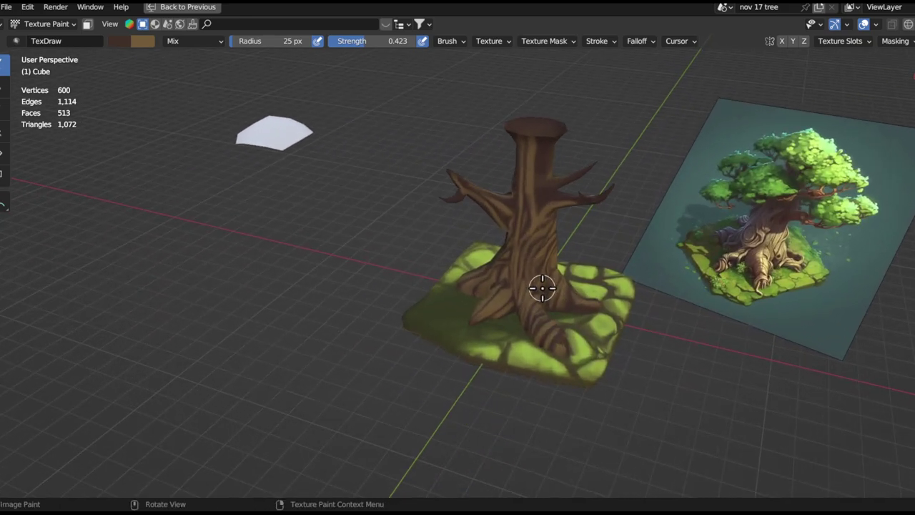